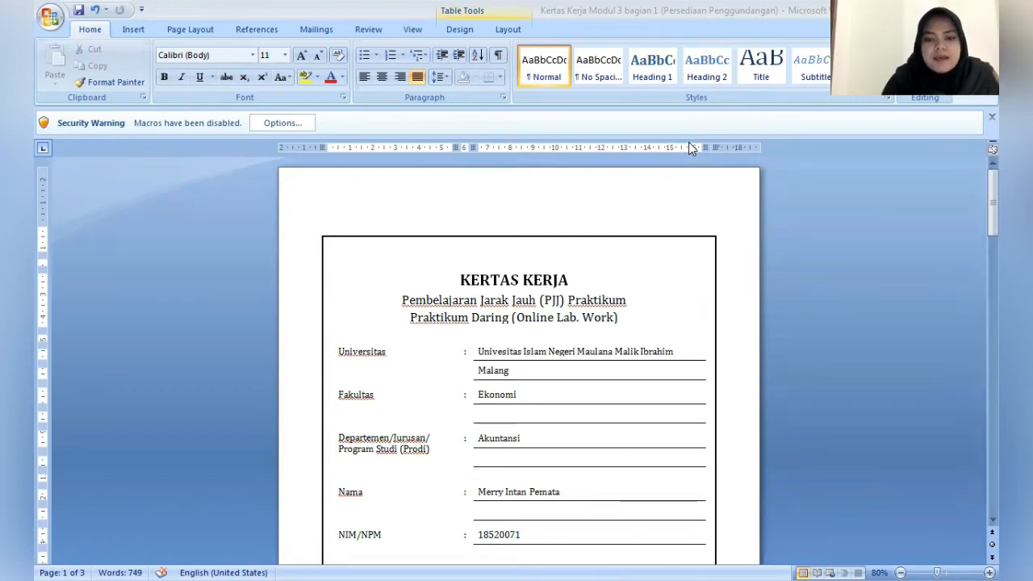
# - Review the worksheet's cover page and the audit procedure table for the inventory, warehousing and payables cycle
pyautogui.click(678, 289)
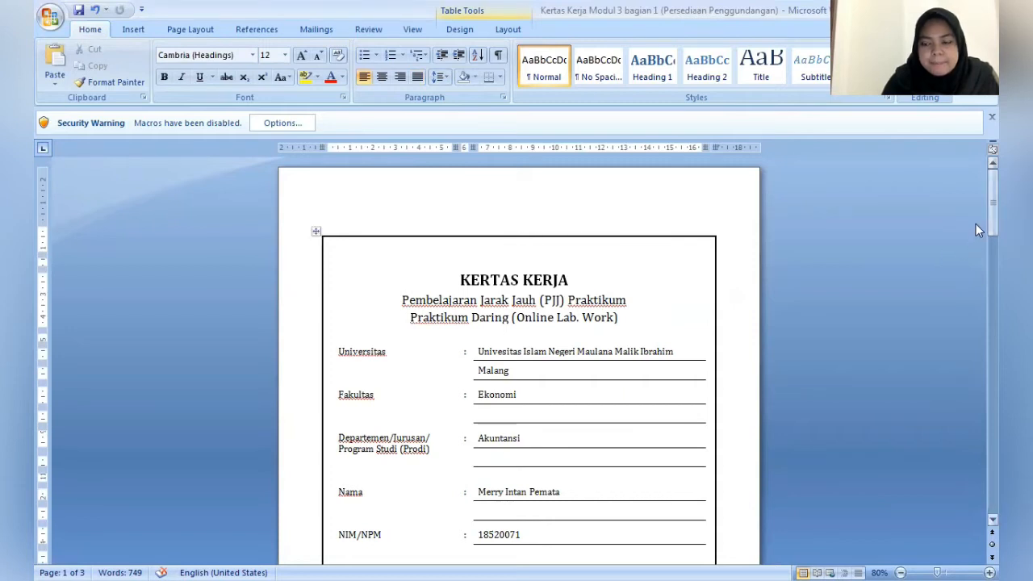
pyautogui.moveTo(976, 224); pyautogui.dragTo(976, 254)
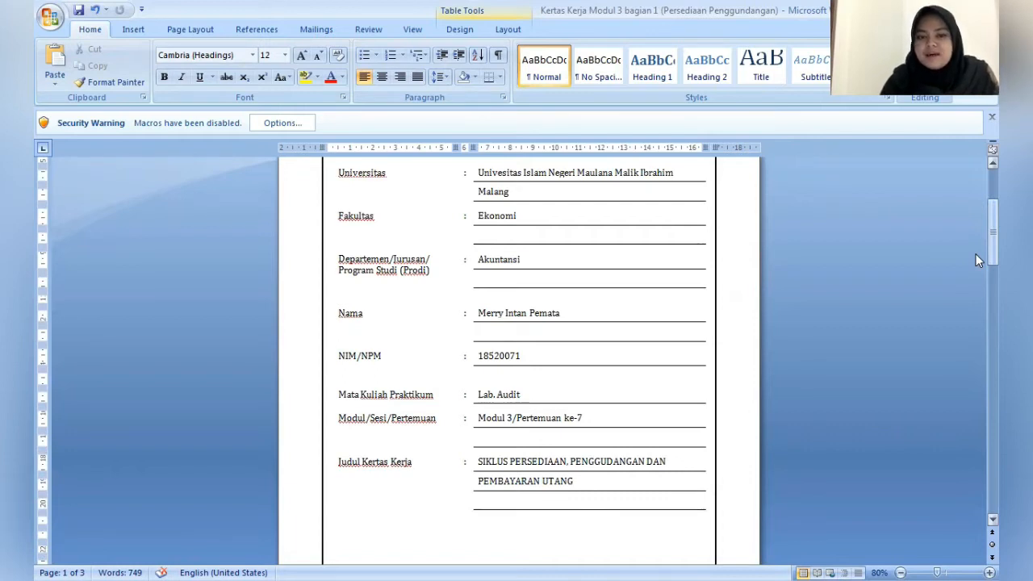
pyautogui.moveTo(976, 253); pyautogui.dragTo(975, 219)
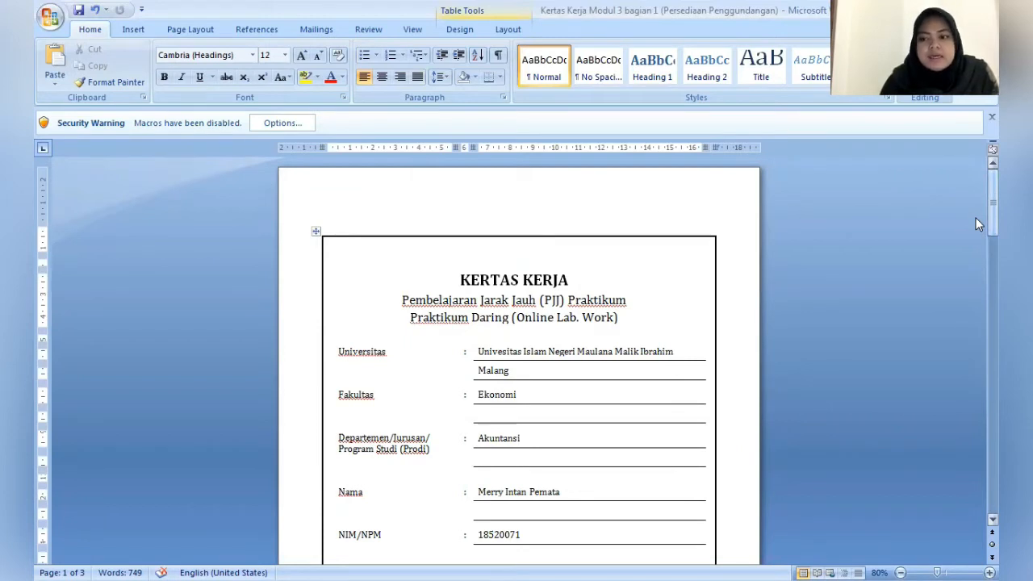
pyautogui.moveTo(975, 213); pyautogui.dragTo(975, 336)
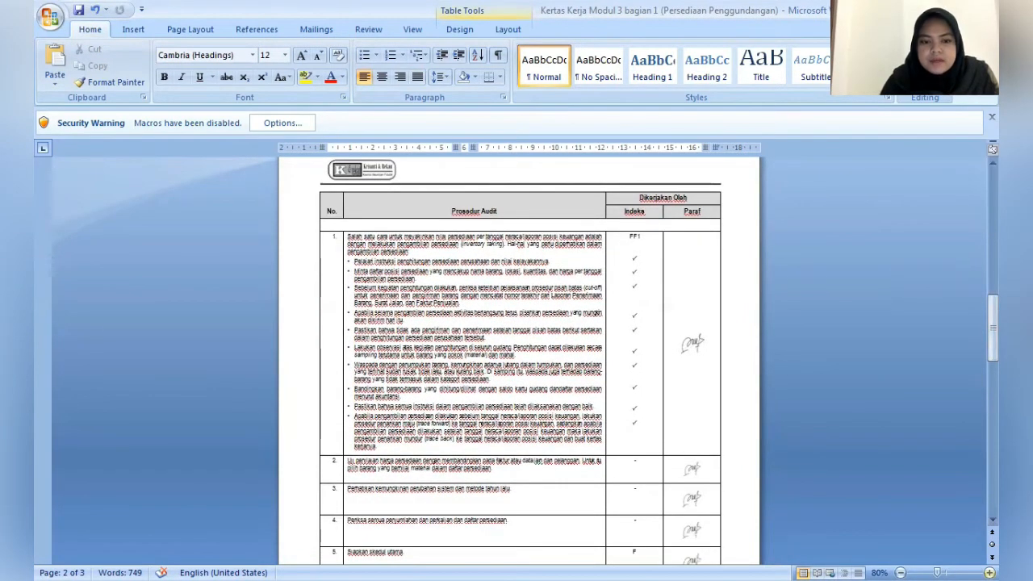
pyautogui.click(989, 572)
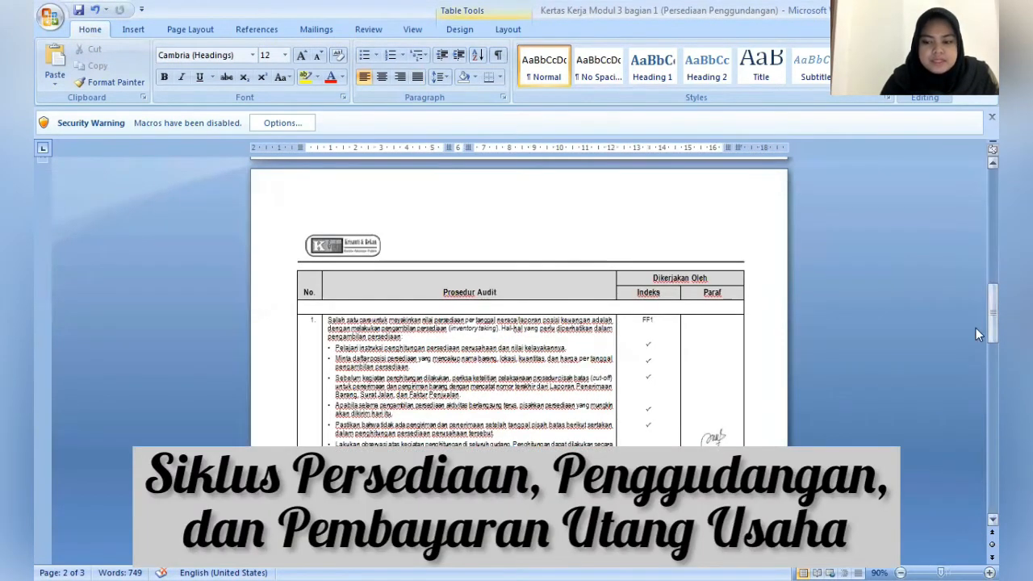
pyautogui.moveTo(976, 312); pyautogui.dragTo(975, 476)
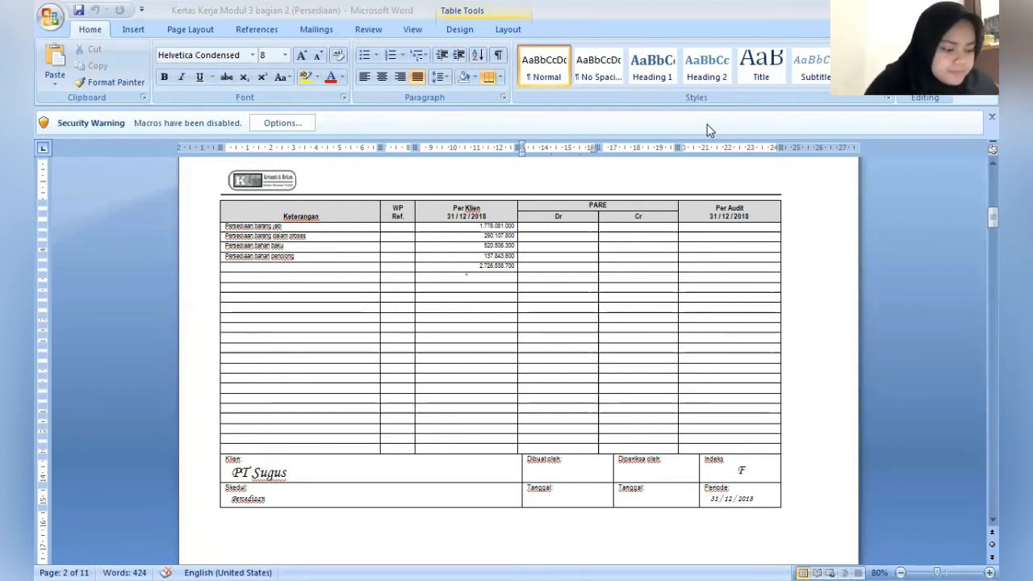
# - Enter 47.730.000 as the PARE Cr adjustment for Persediaan barang jadi in the inventory schedule
pyautogui.click(647, 226)
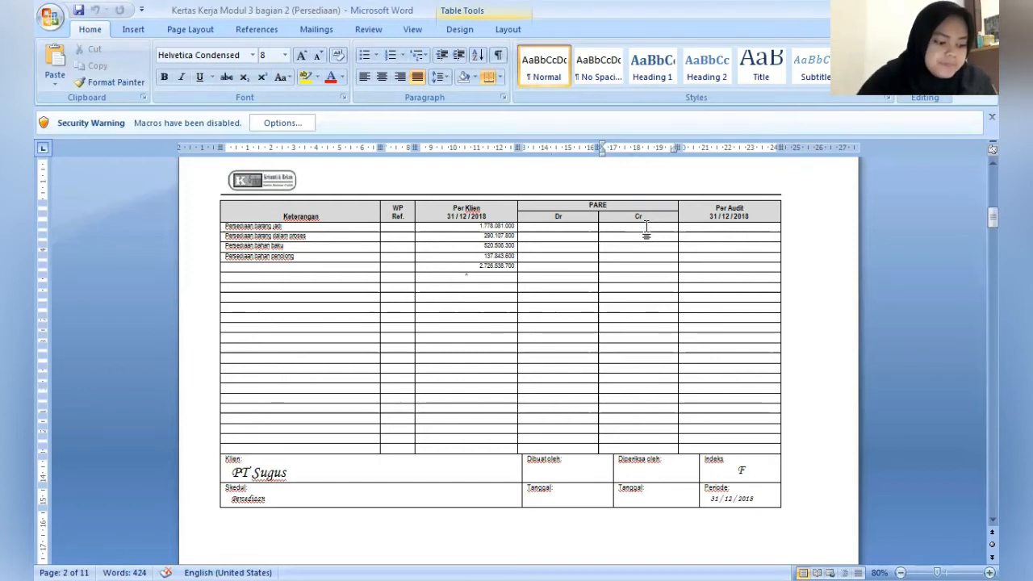
pyautogui.click(646, 227)
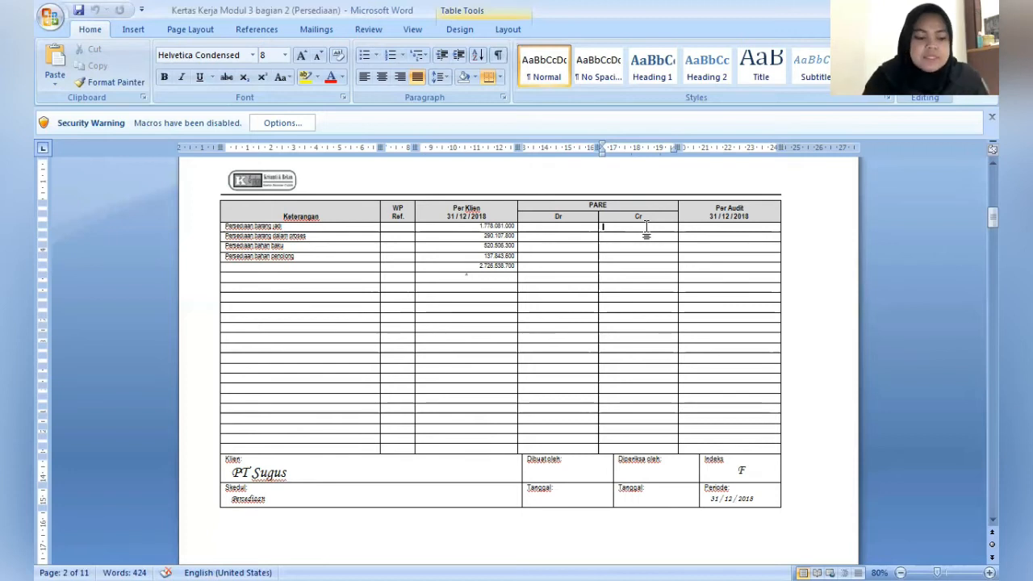
pyautogui.write('47')
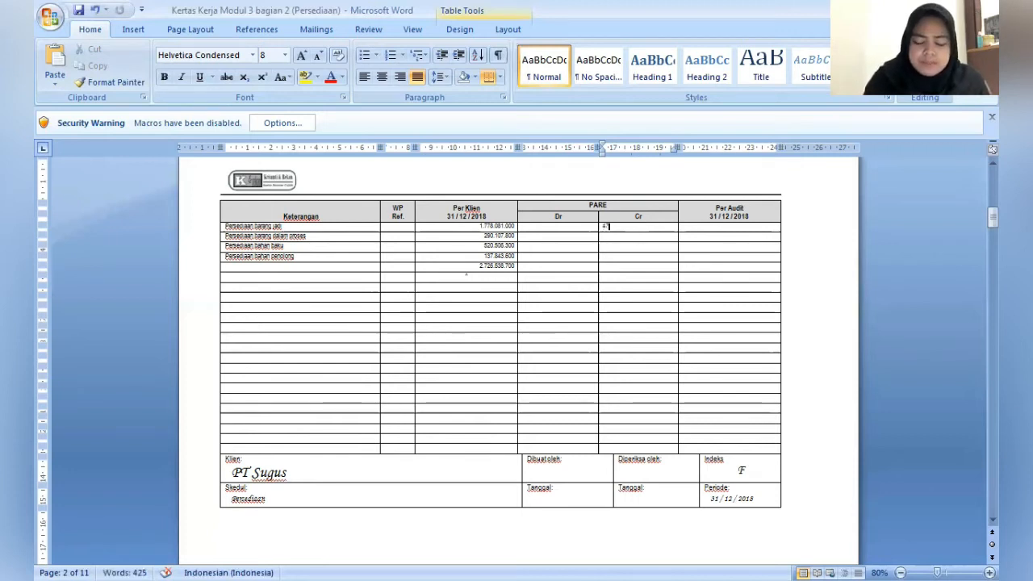
pyautogui.write('.78')
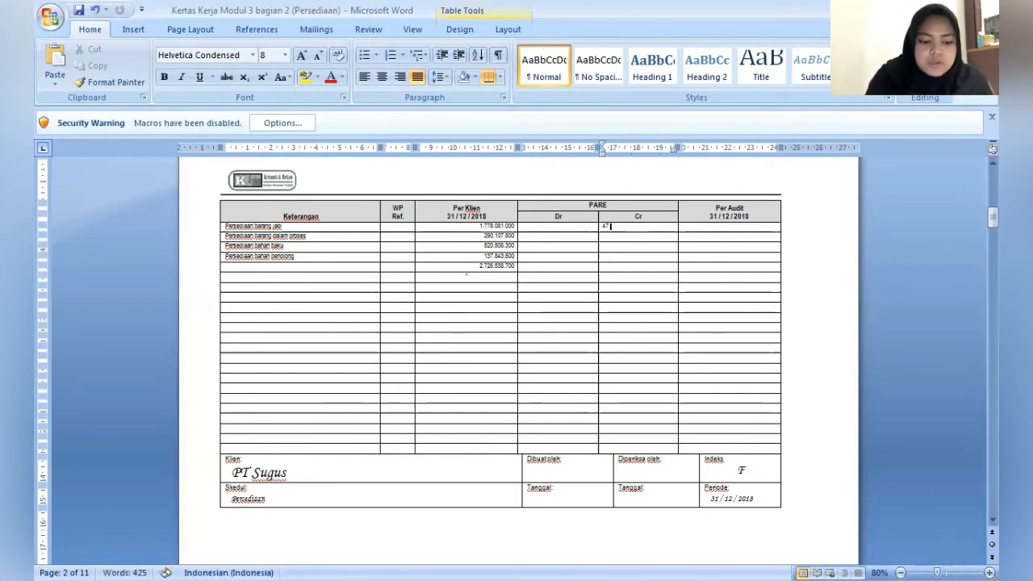
pyautogui.write('0')
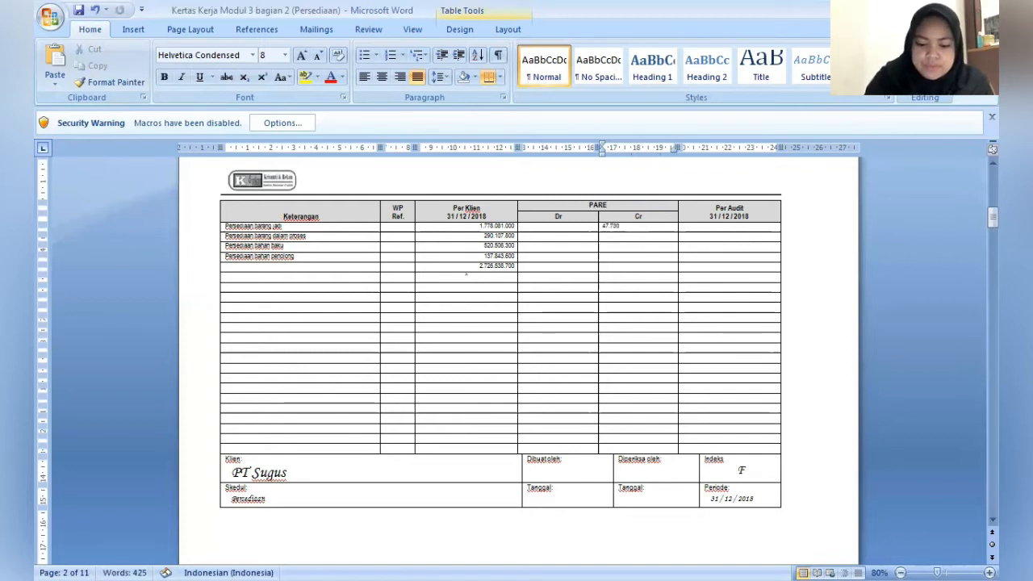
pyautogui.write('.000')
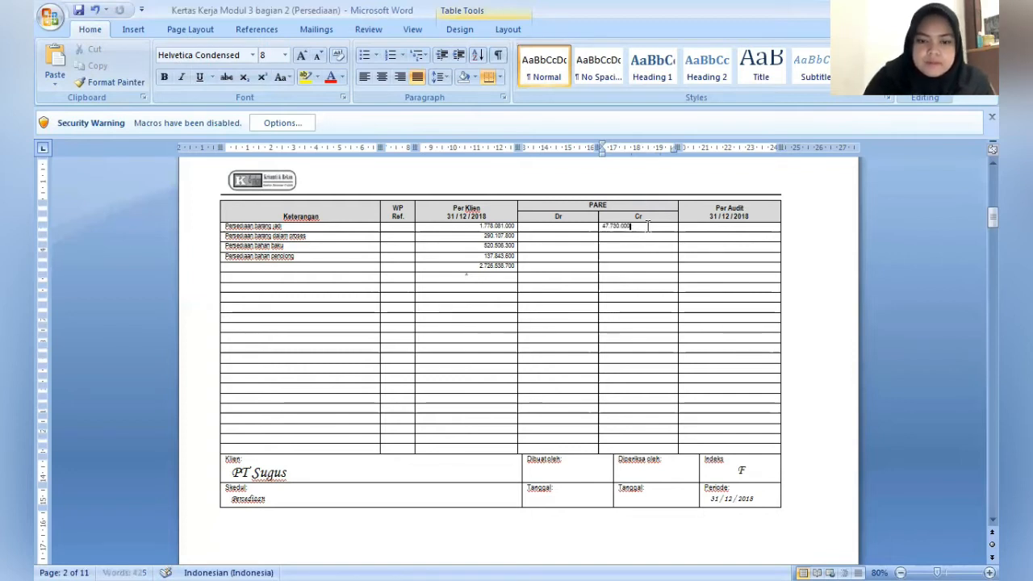
# - Enter 1.730.351.000 as the Per Audit balance for Persediaan barang jadi
pyautogui.press('Down')
pyautogui.press('Left')
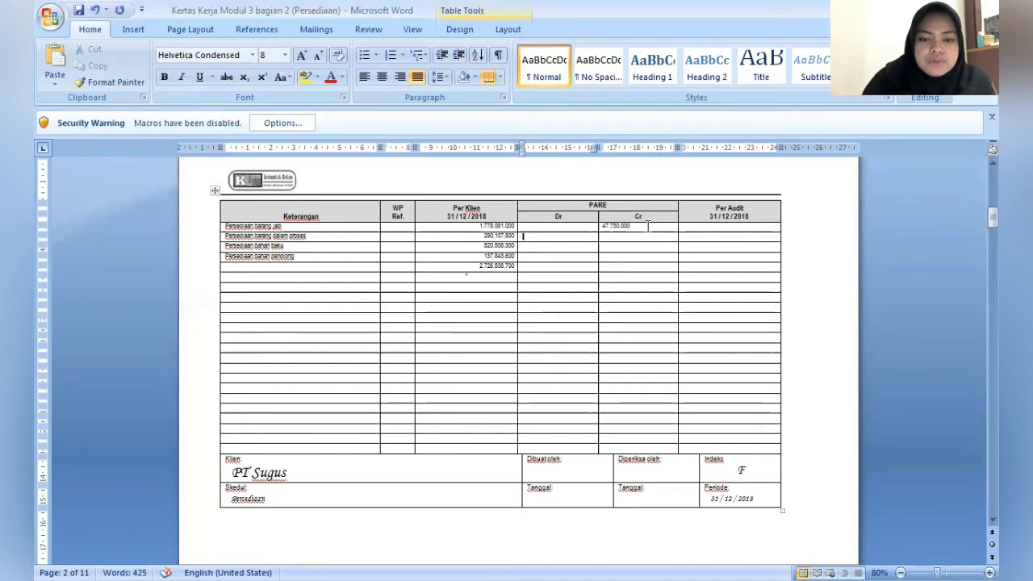
pyautogui.press('Right')
pyautogui.press('Right')
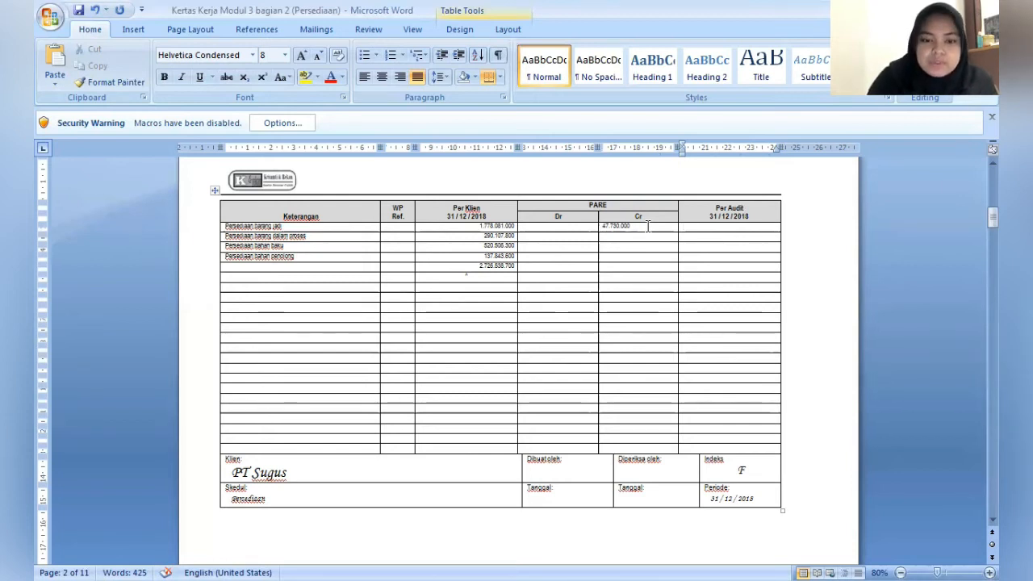
pyautogui.write('1')
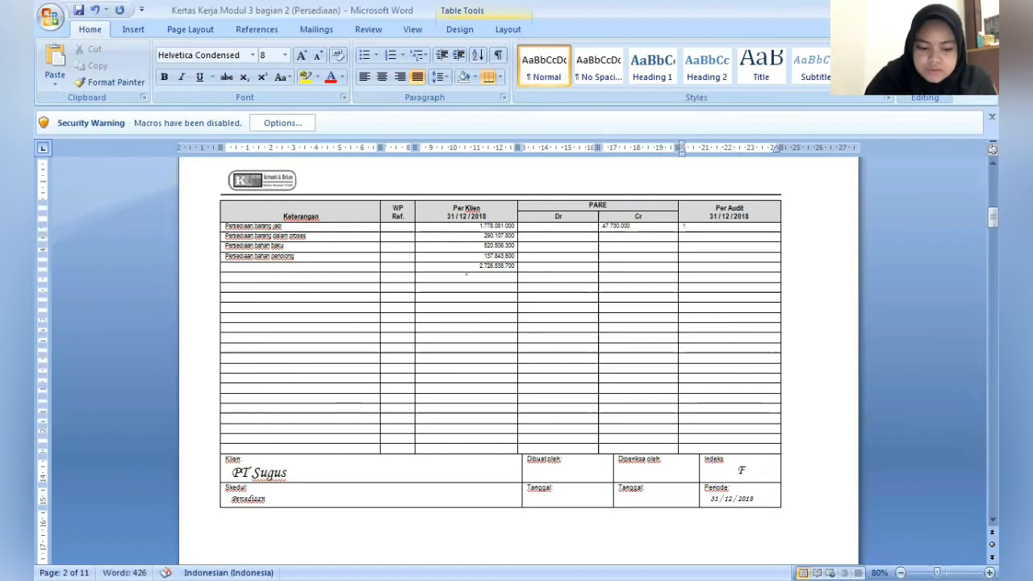
pyautogui.write('.77')
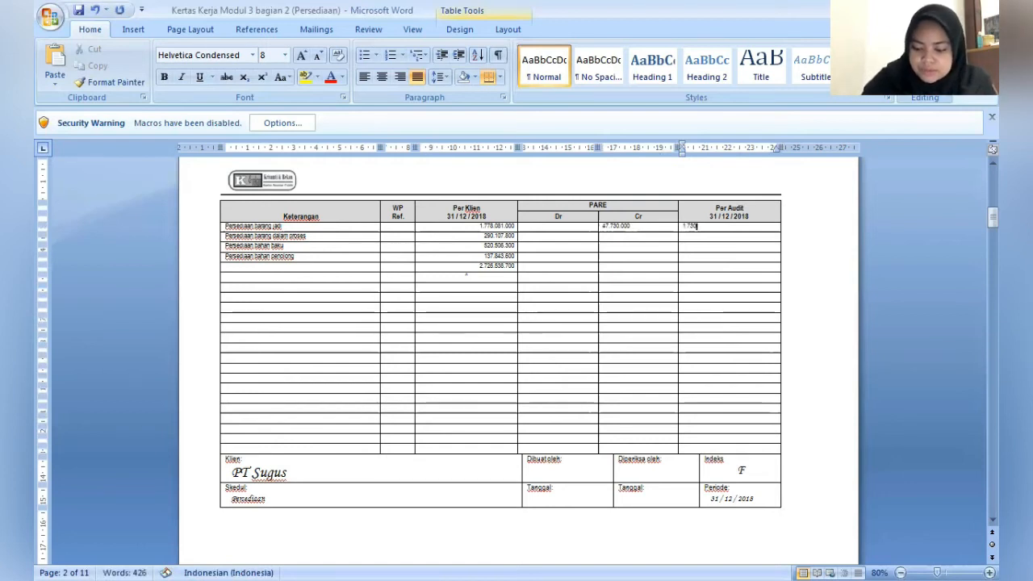
pyautogui.write('0.351')
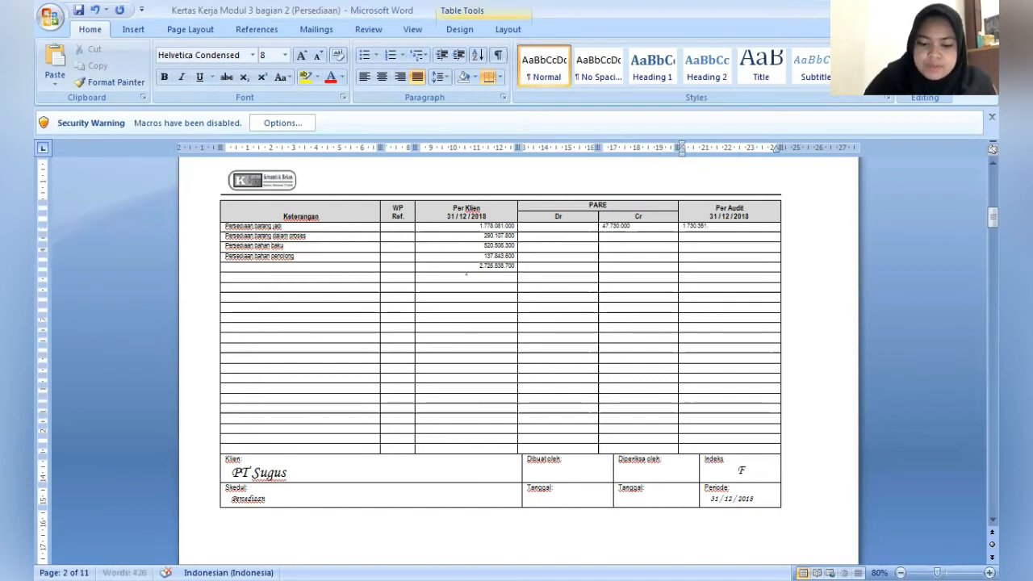
pyautogui.write('.000')
# - Enter 15.000.000 as the PARE Dr adjustment for Persediaan barang dalam proses
pyautogui.press('Down')
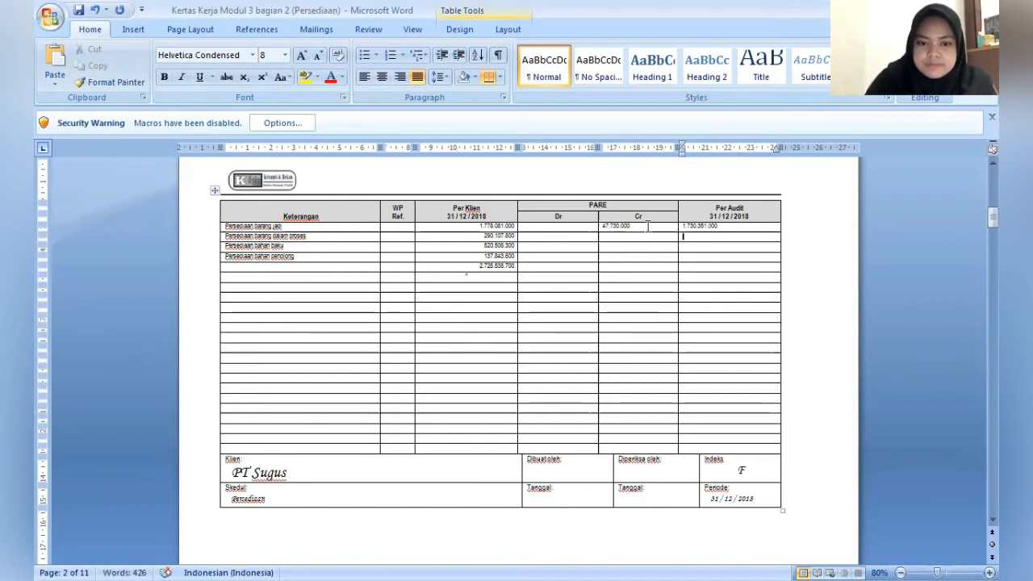
pyautogui.press('Left')
pyautogui.press('Left')
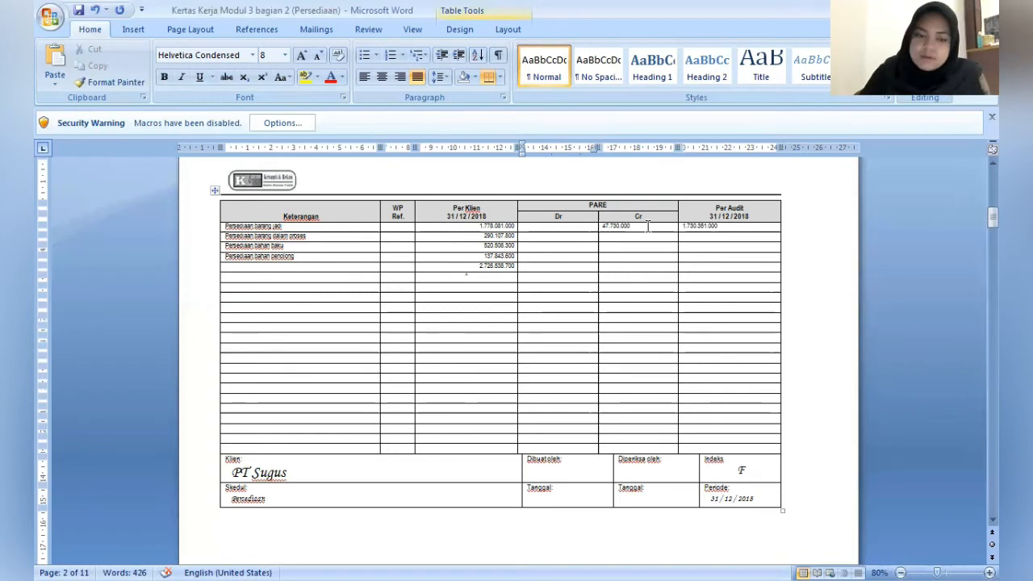
pyautogui.write('1')
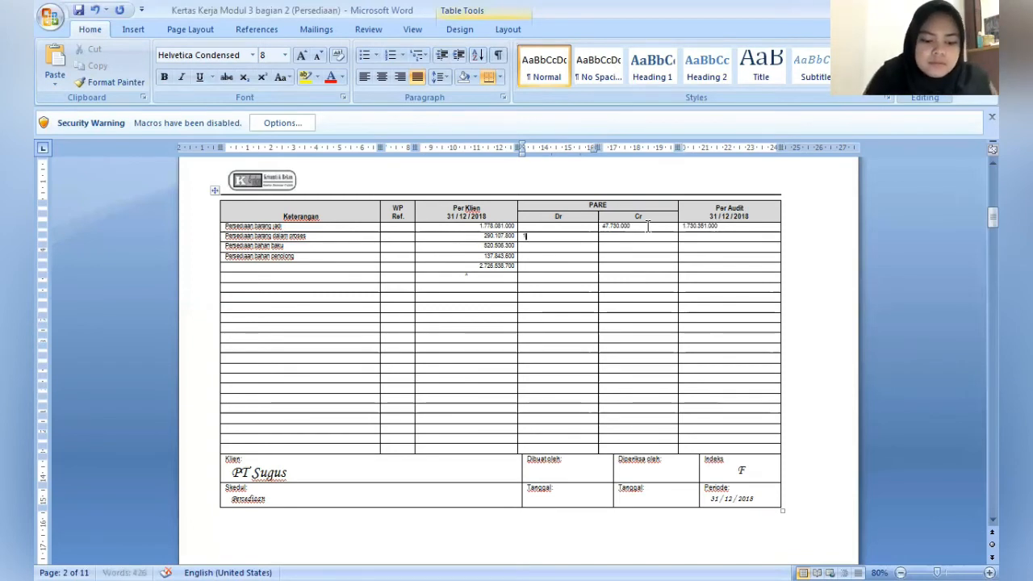
pyautogui.write('5.00')
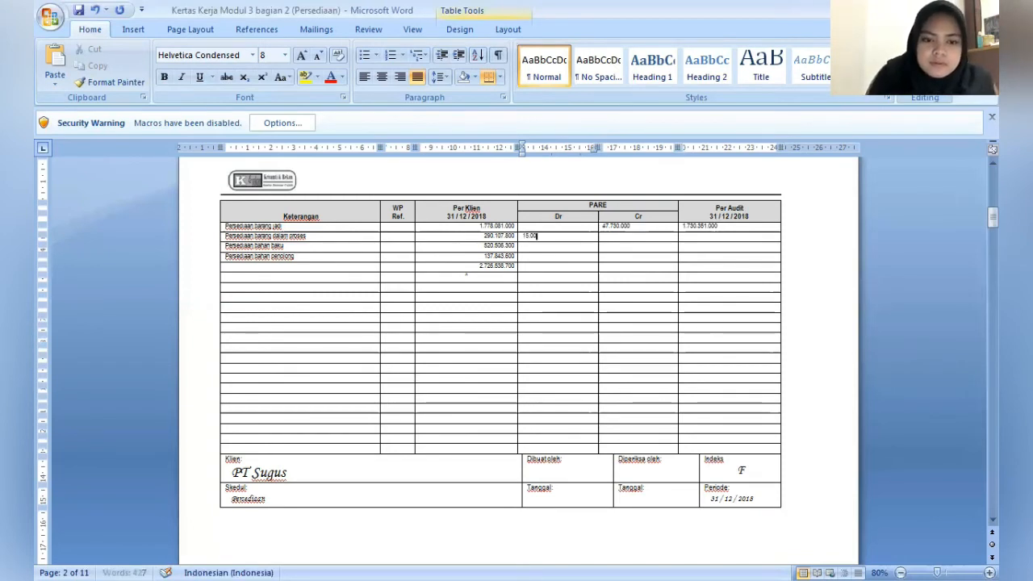
pyautogui.write('0.000')
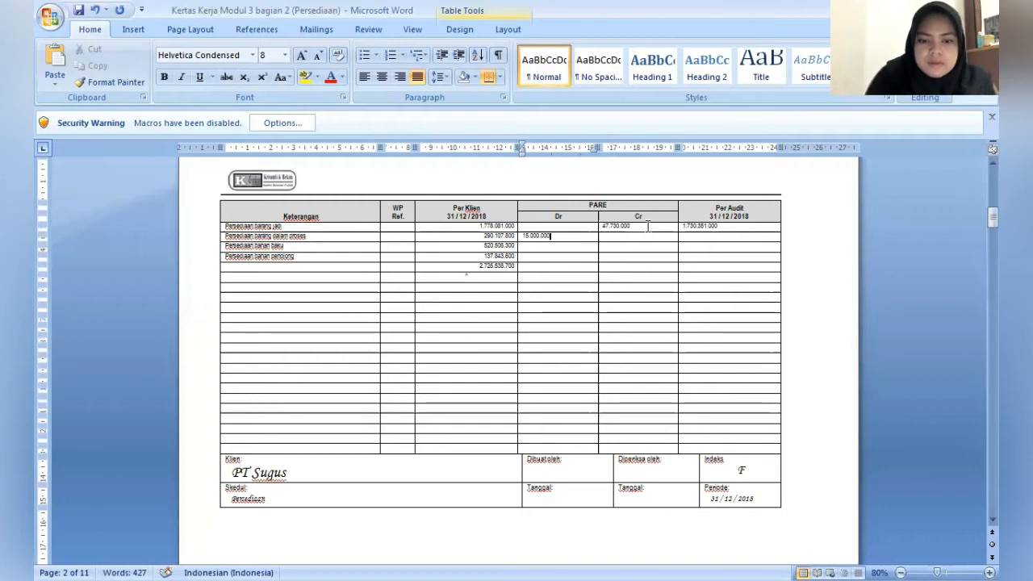
# - Enter 305.107.800 as the Per Audit balance for Persediaan barang dalam proses
pyautogui.click(647, 226)
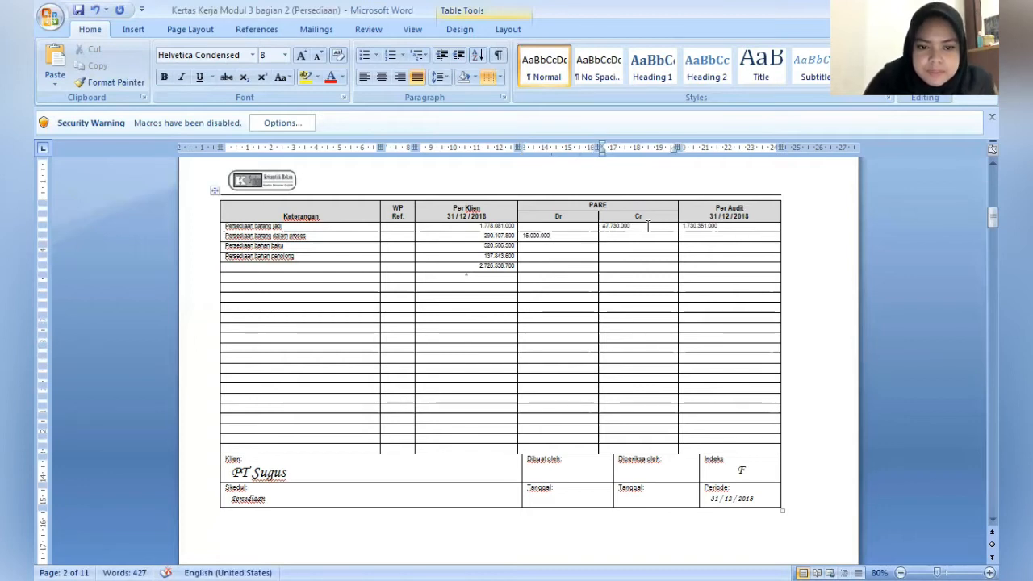
pyautogui.press('Tab')
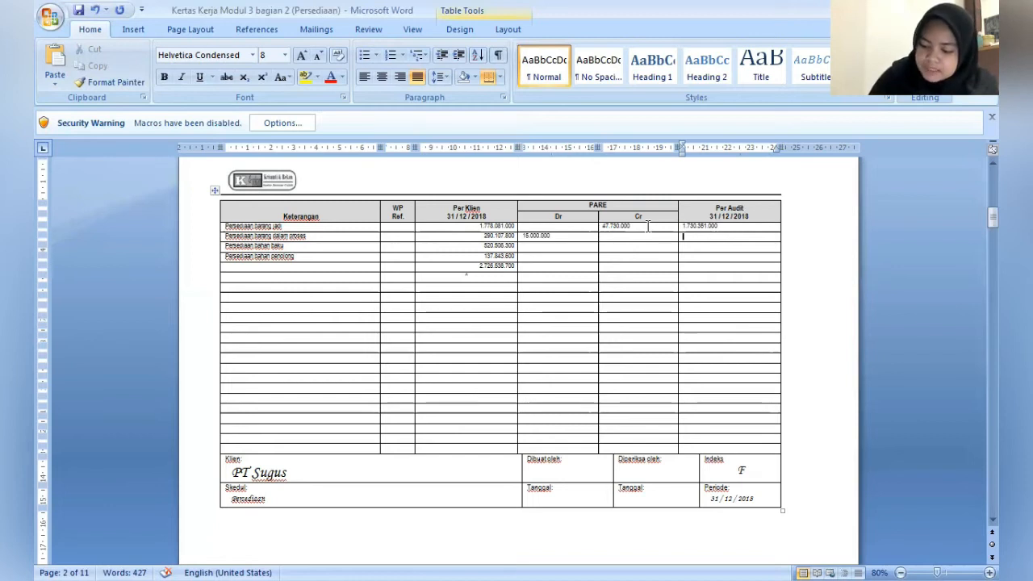
pyautogui.write('305')
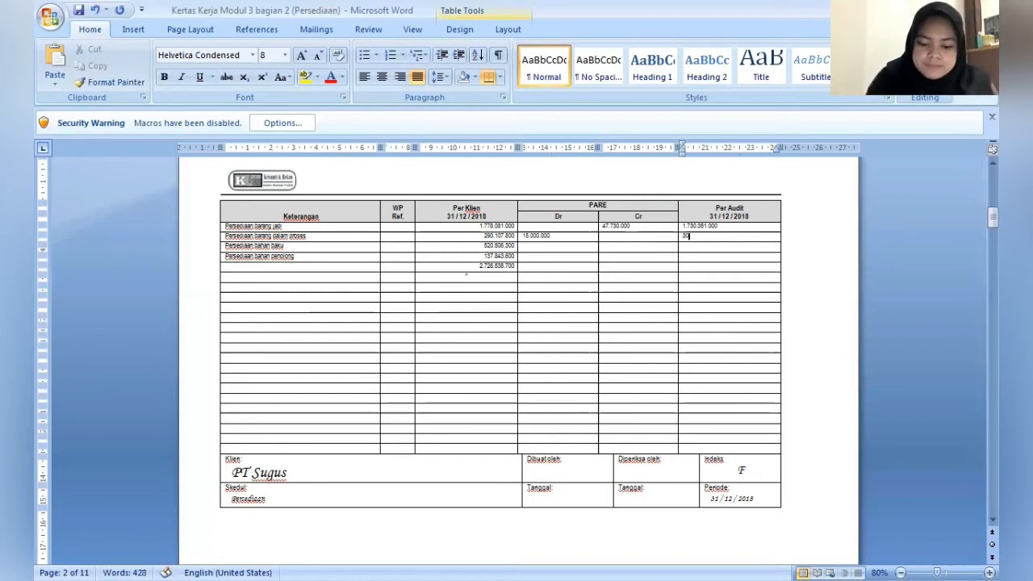
pyautogui.write('.107')
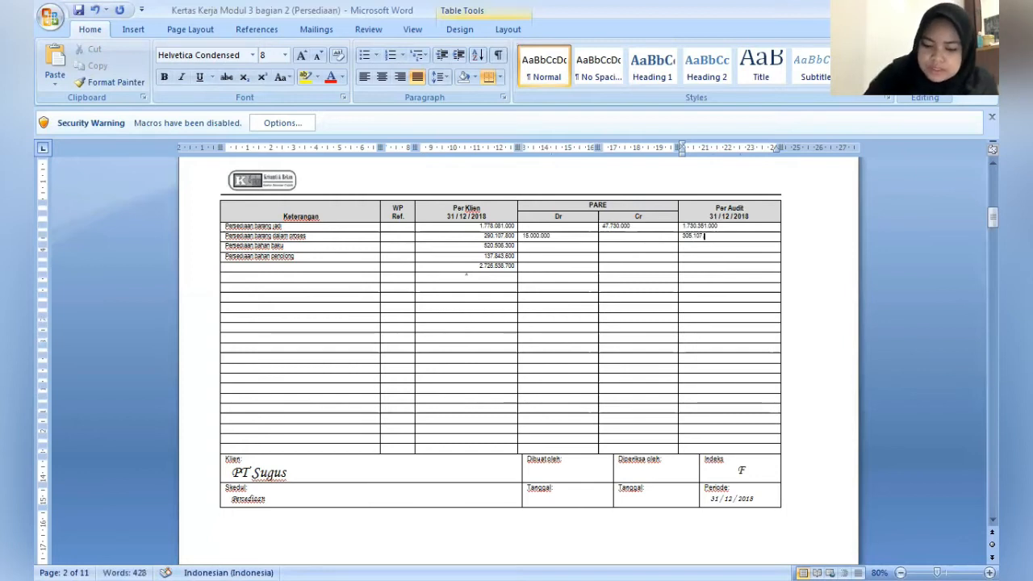
pyautogui.write('.800')
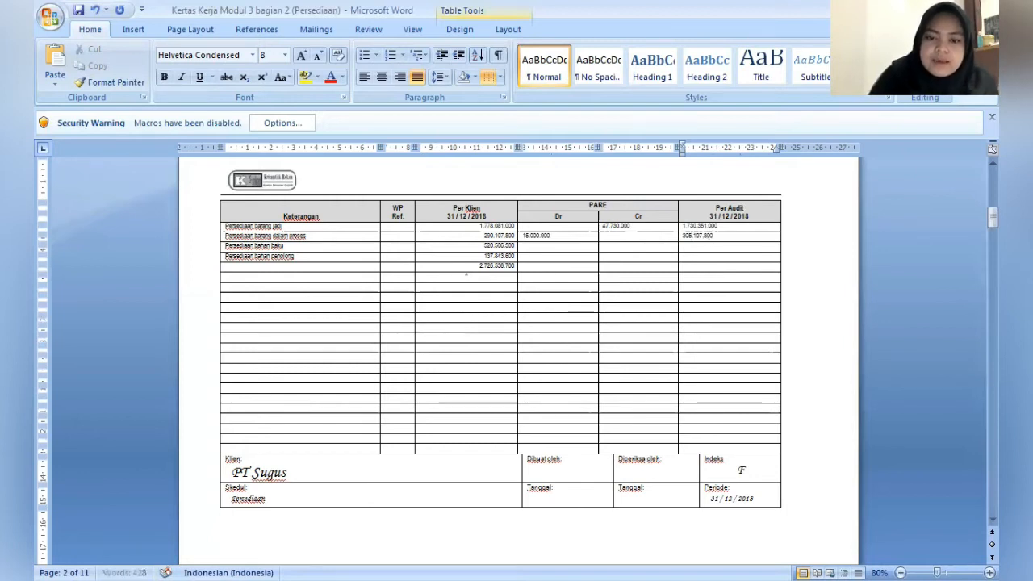
# - Enter 8.800.000 as the PARE Dr adjustment for Persediaan bahan baku
pyautogui.press('Down')
pyautogui.press('Left')
pyautogui.press('Left')
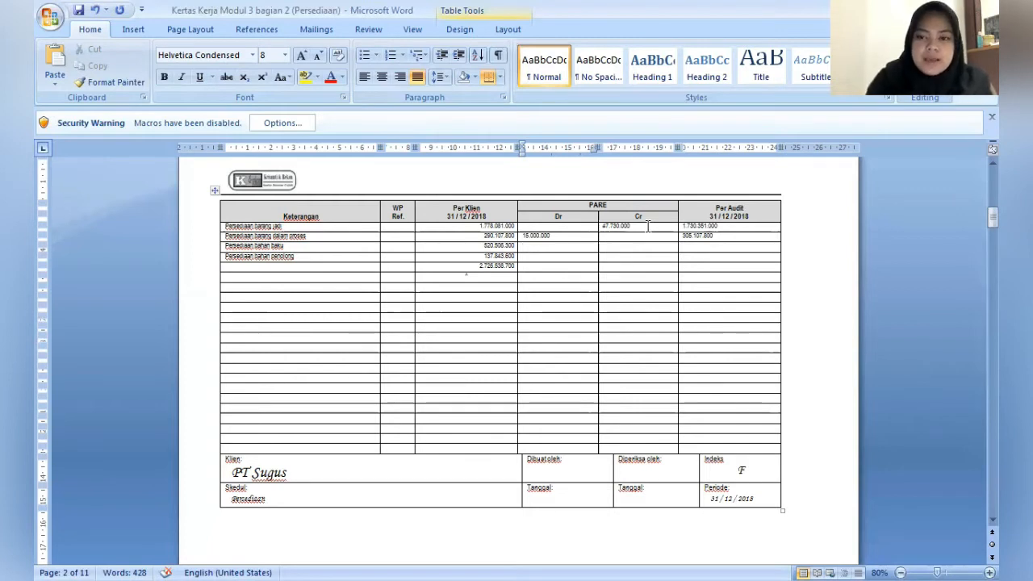
pyautogui.click(557, 245)
pyautogui.write('8.800.000')
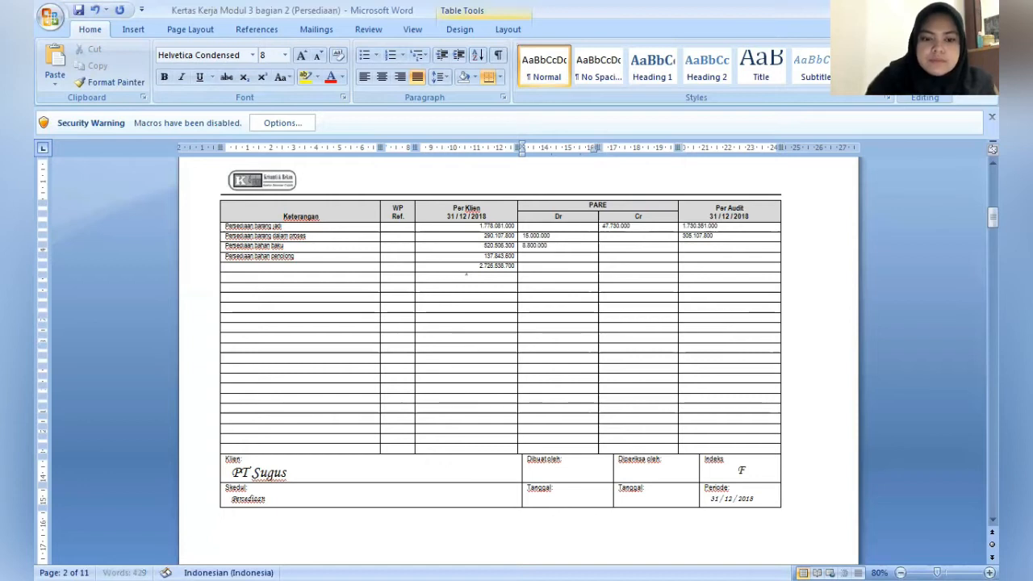
# - Enter 1.350.000 as the PARE Cr adjustment for Persediaan bahan baku
pyautogui.click(647, 226)
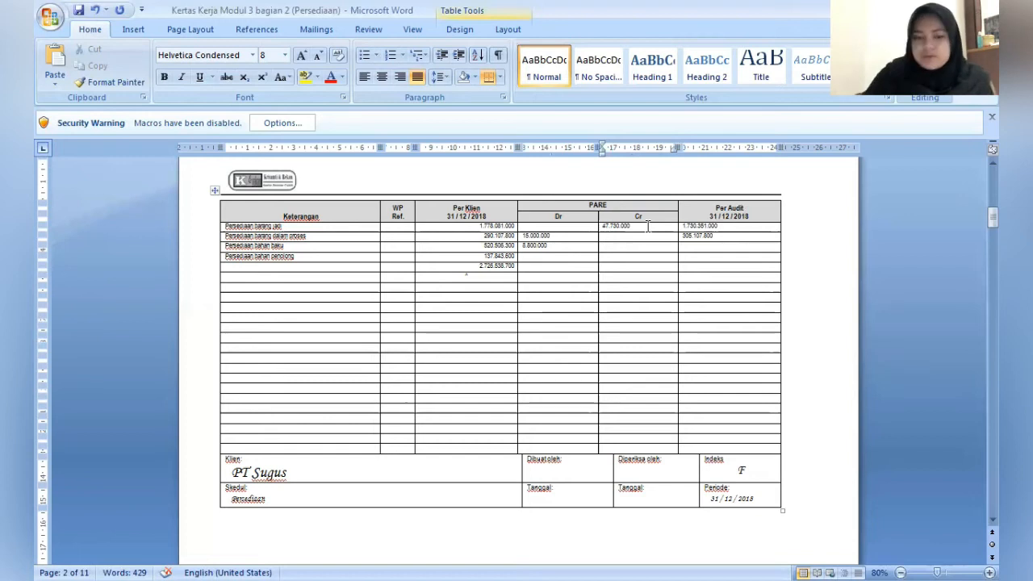
pyautogui.write('1')
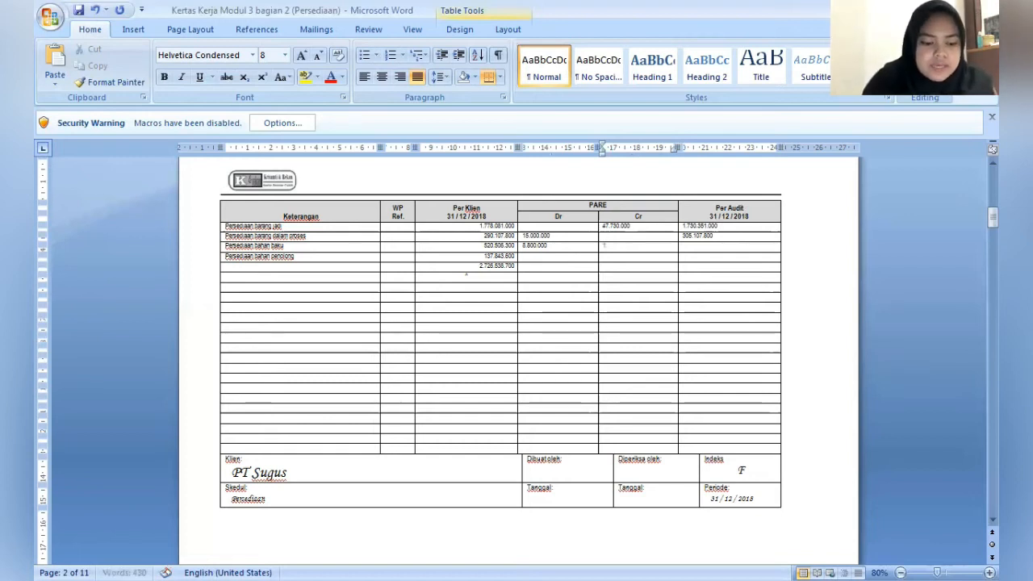
pyautogui.write('.350.0')
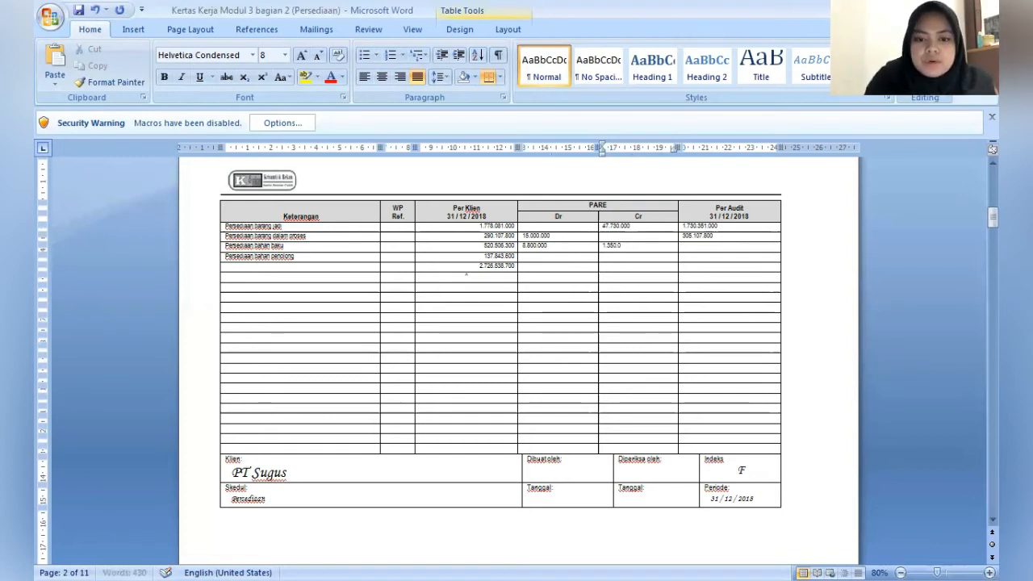
pyautogui.write('00')
# - Enter 527.156.300 as the Per Audit balance for Persediaan bahan baku
pyautogui.press('Tab')
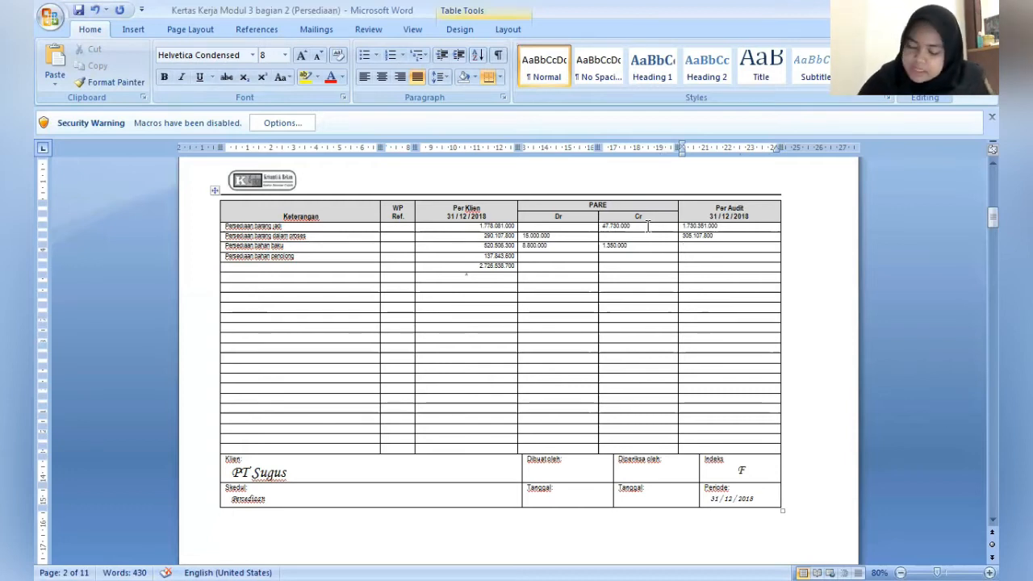
pyautogui.write('52')
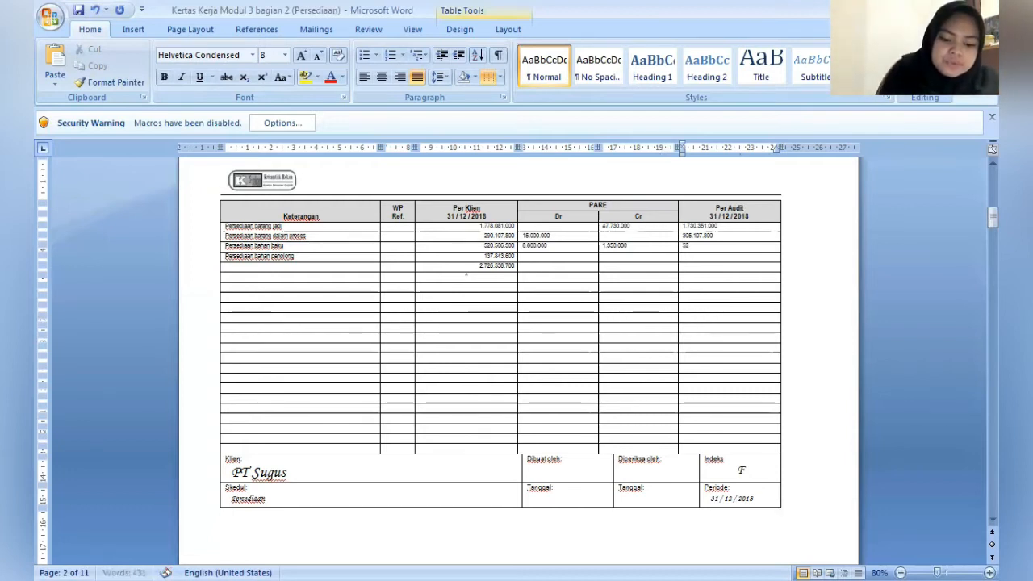
pyautogui.write('7')
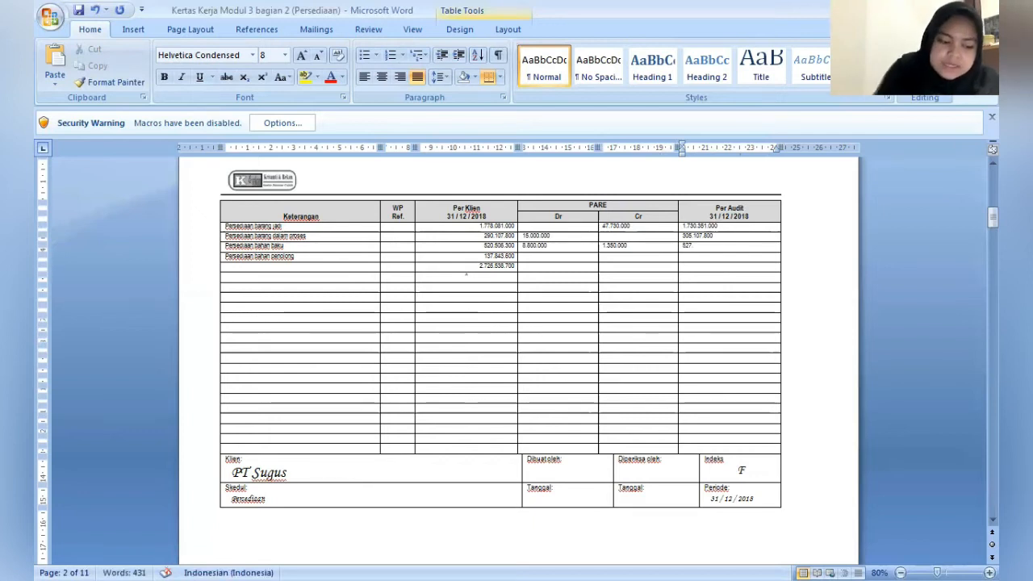
pyautogui.write('.158')
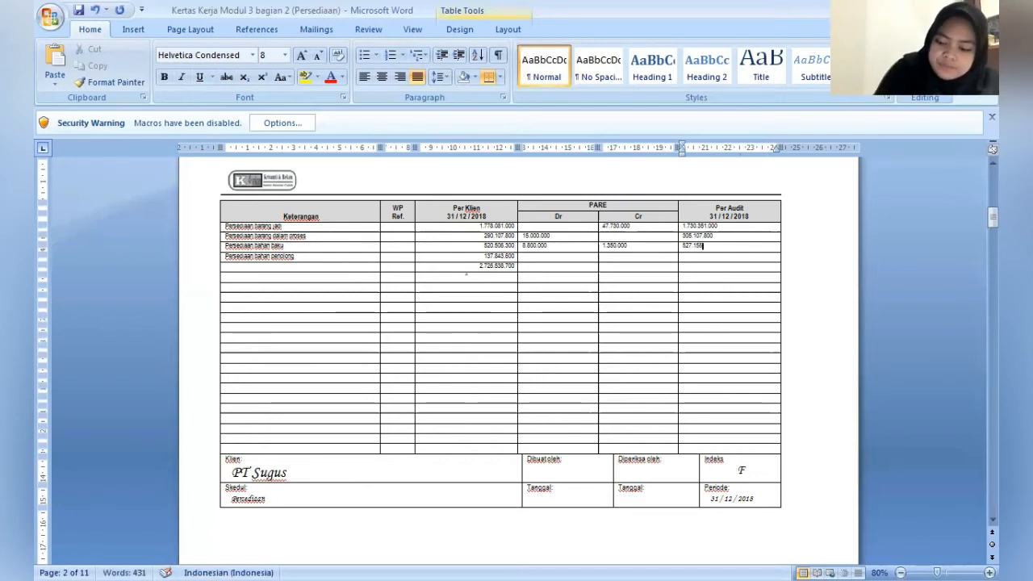
pyautogui.write('.')
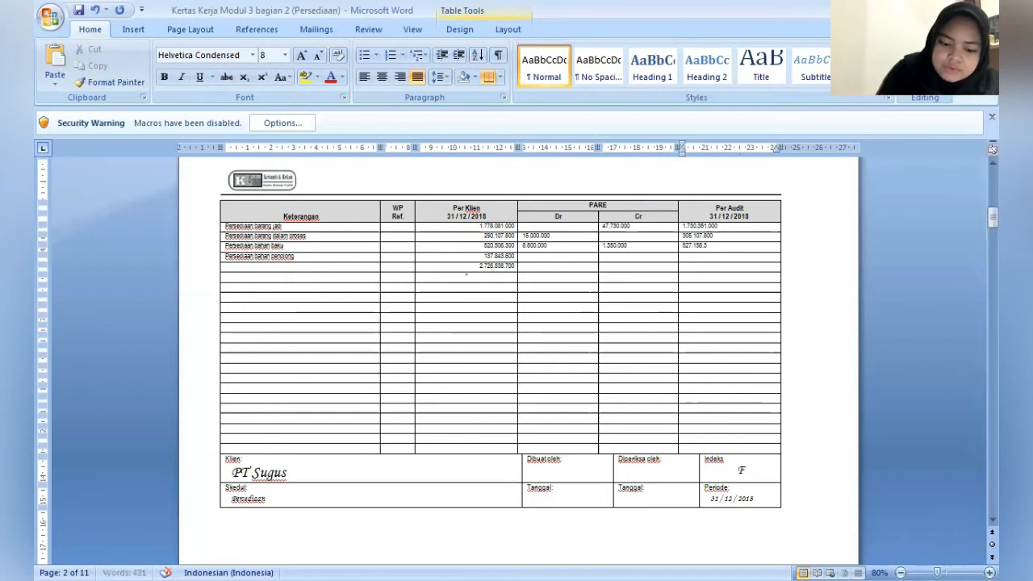
pyautogui.write('300')
# - Enter 11.000.000 as the PARE Cr adjustment for Persediaan bahan penolong
pyautogui.press('Down')
pyautogui.press('Left')
pyautogui.press('Left')
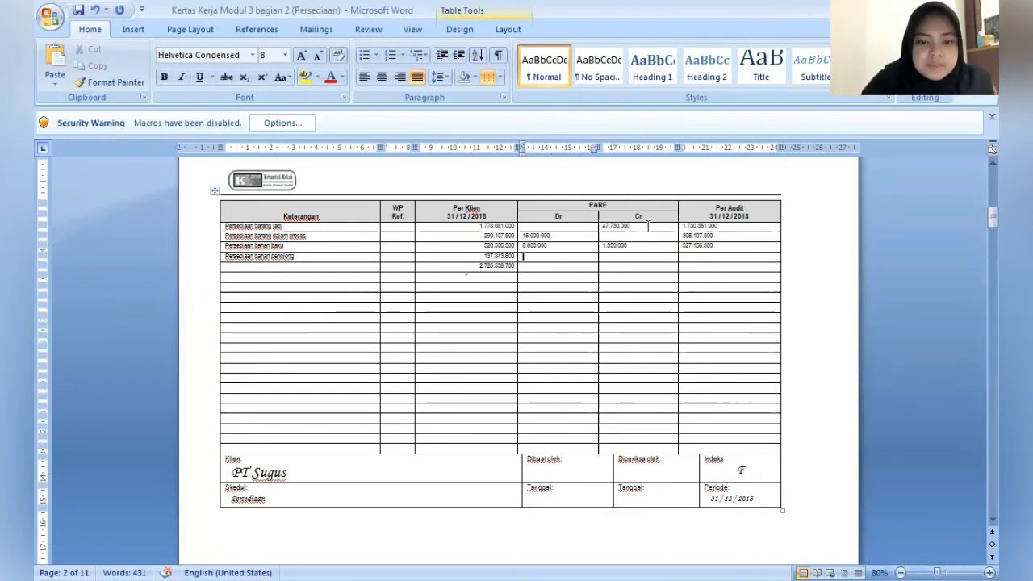
pyautogui.press('Tab')
pyautogui.write('11')
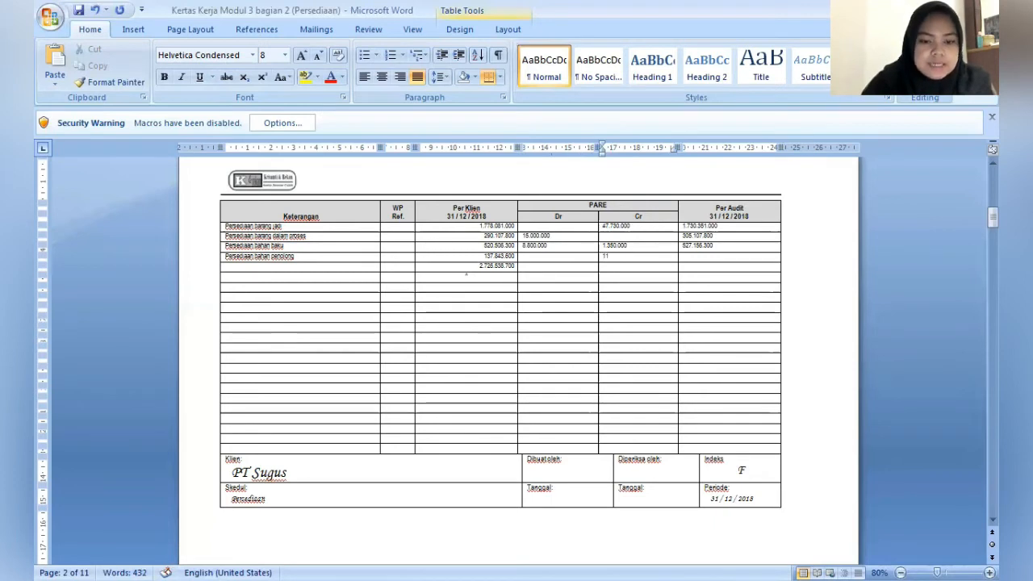
pyautogui.write('.000')
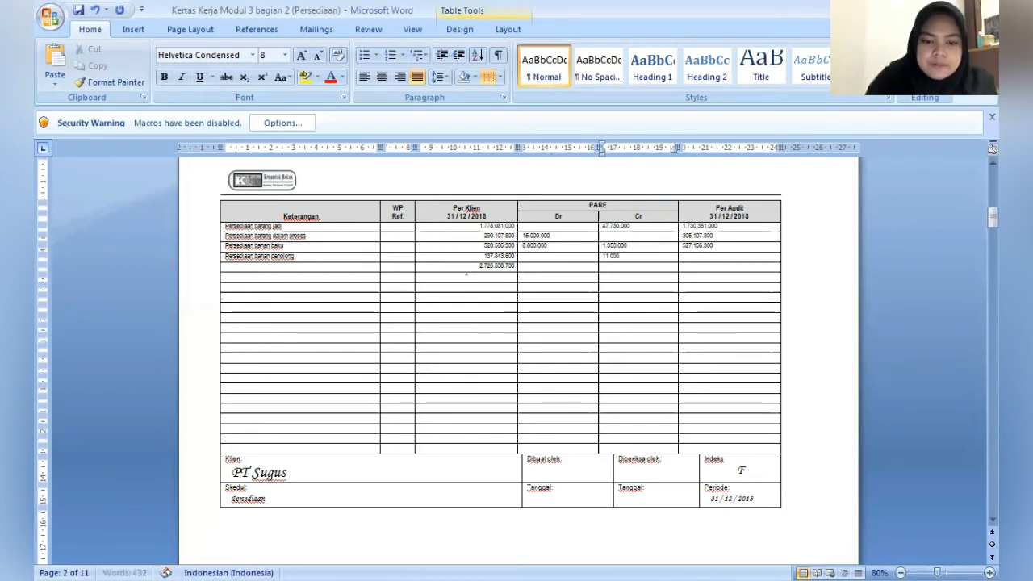
pyautogui.write('.000')
# - Enter 126.843.600 as the Per Audit balance for Persediaan bahan penolong
pyautogui.press('Tab')
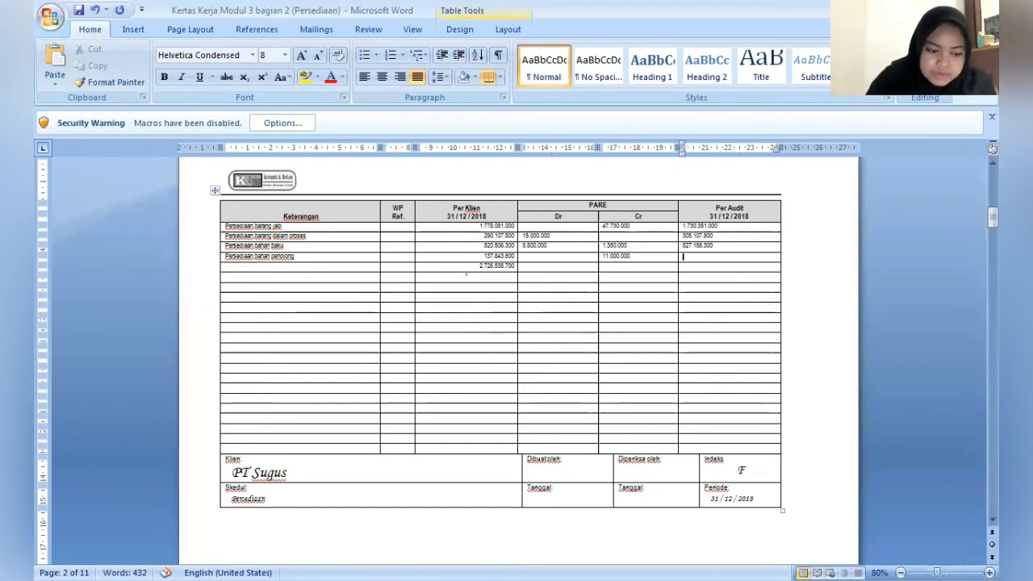
pyautogui.write('128')
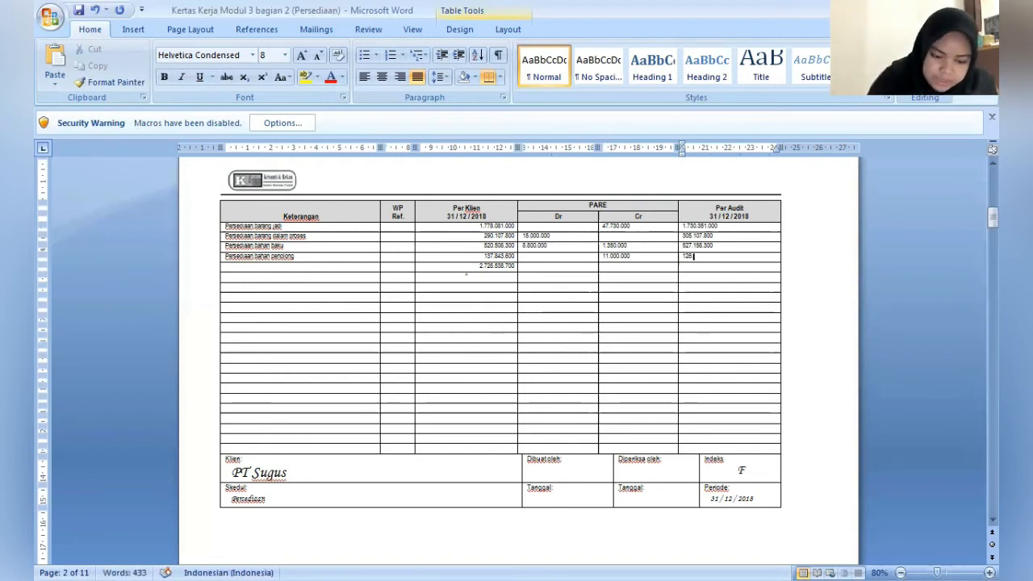
pyautogui.write('.843.800')
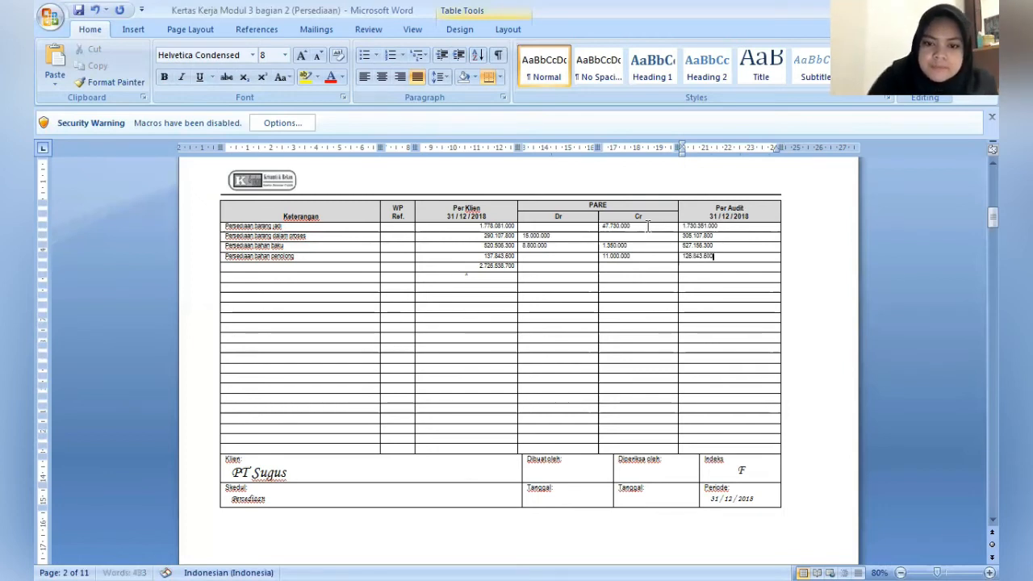
# - Enter 2.689.458.000 as the Per Audit total in the row below Persediaan bahan penolong
pyautogui.press('Down')
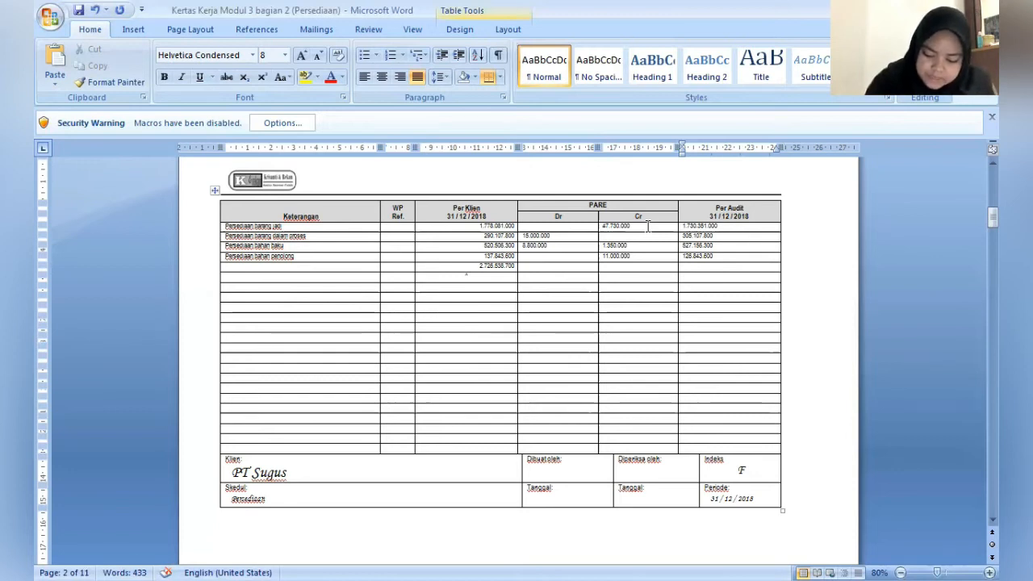
pyautogui.write('2')
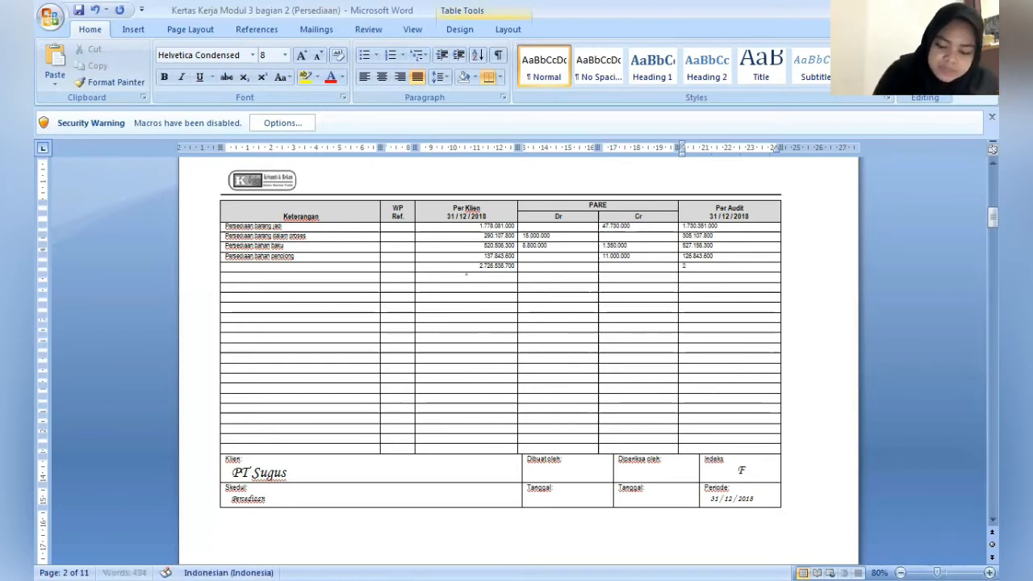
pyautogui.write('.6')
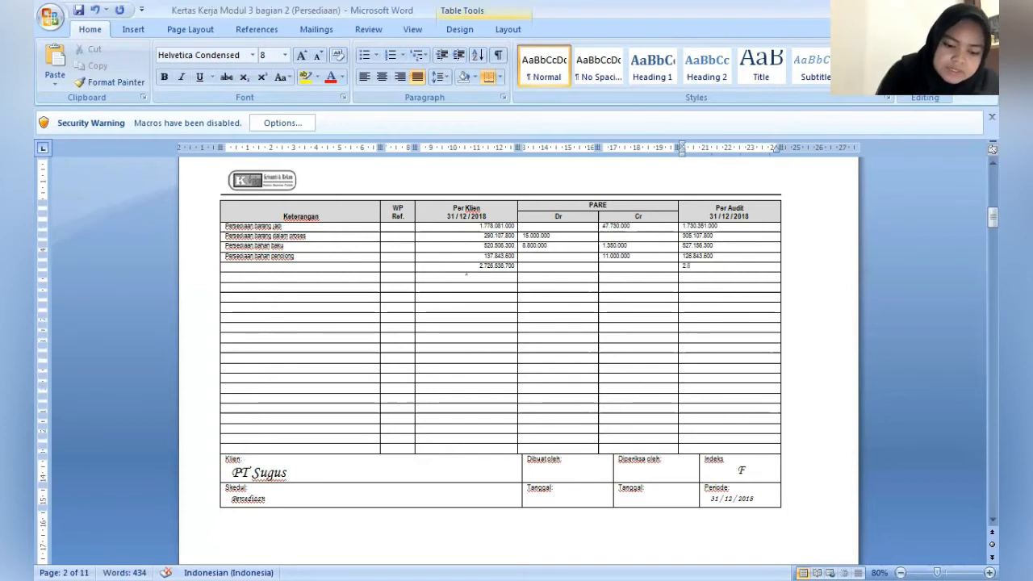
pyautogui.write('89')
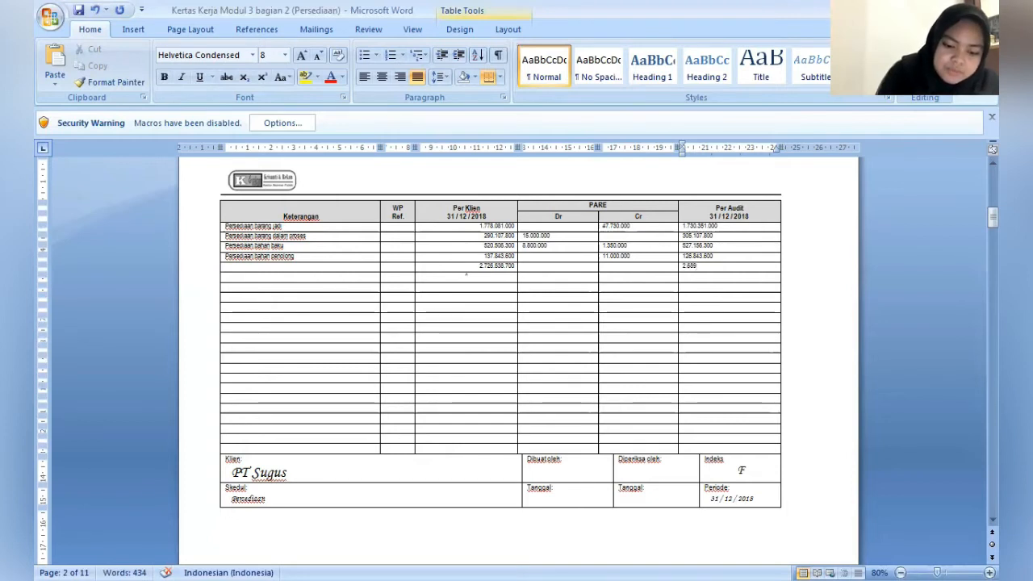
pyautogui.write('.45')
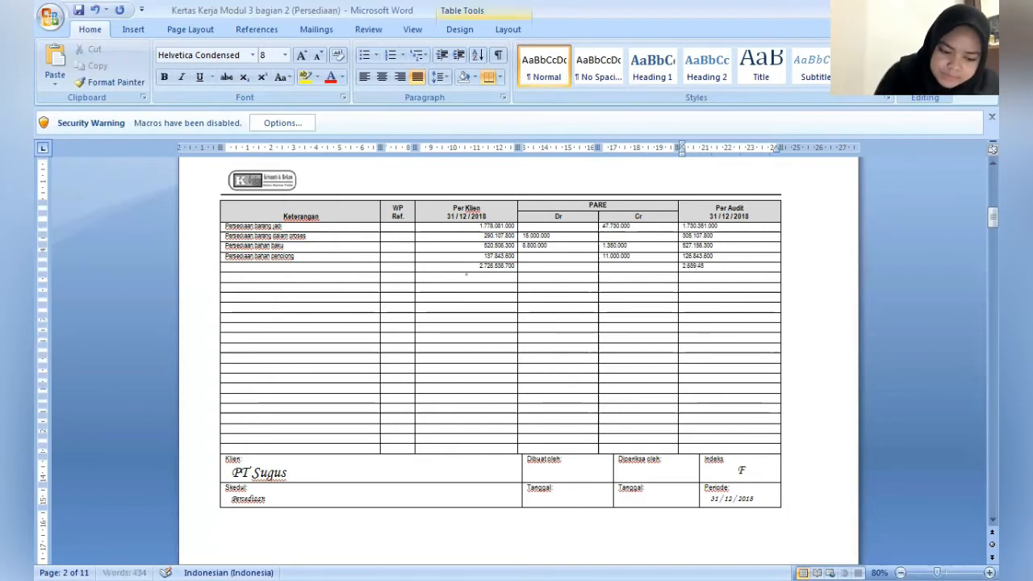
pyautogui.write('8')
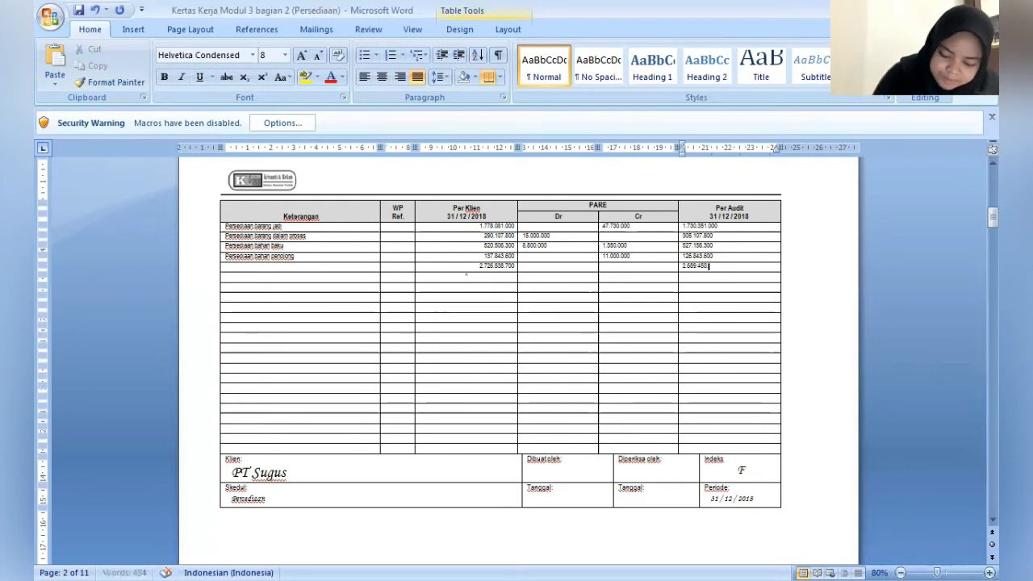
pyautogui.write('.000')
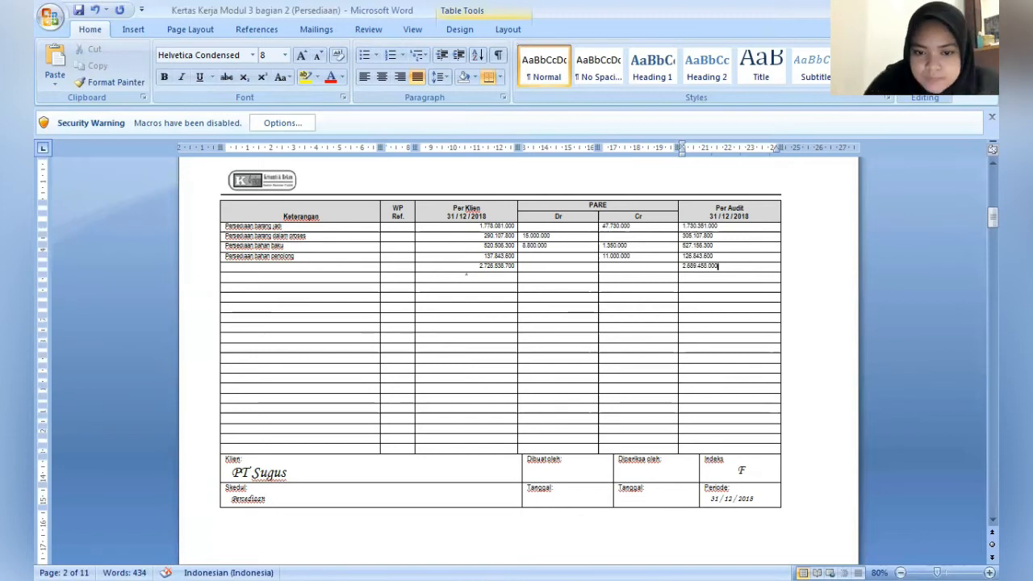
pyautogui.press('Down')
pyautogui.press('Left')
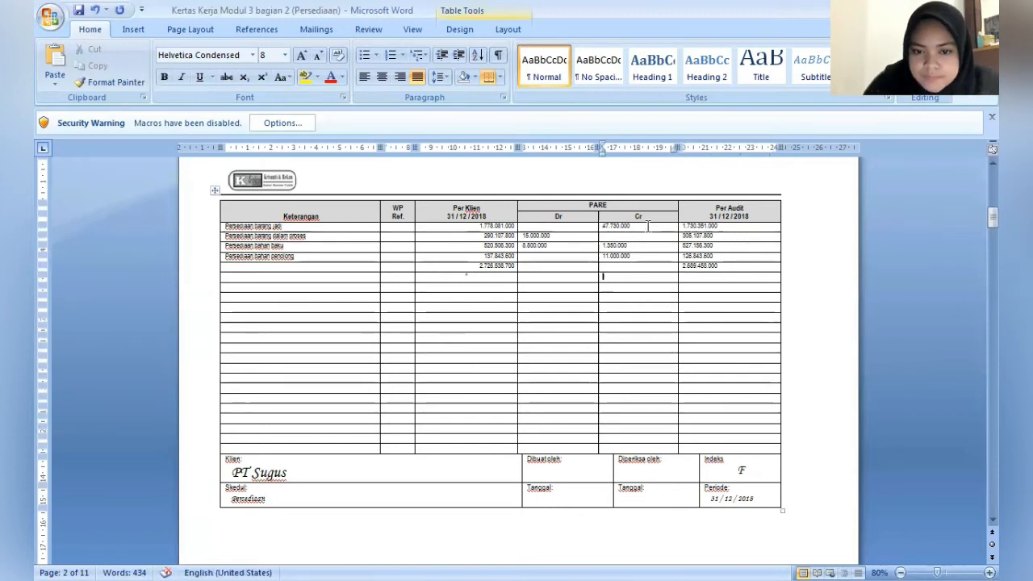
pyautogui.press('Up')
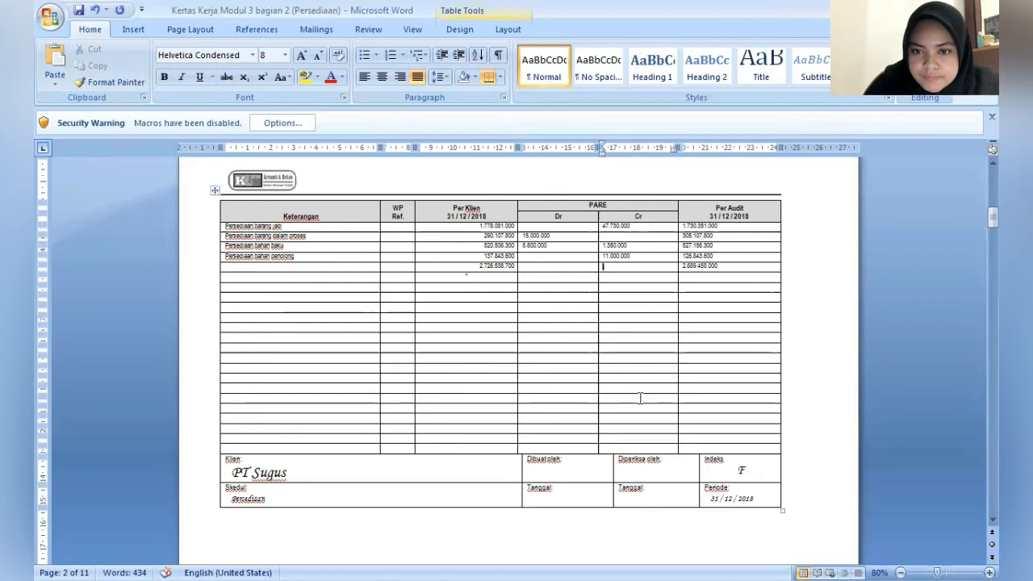
# - Fill in the Dibuat oleh field with the preparer's name in Times New Roman, size 11
pyautogui.click(537, 472)
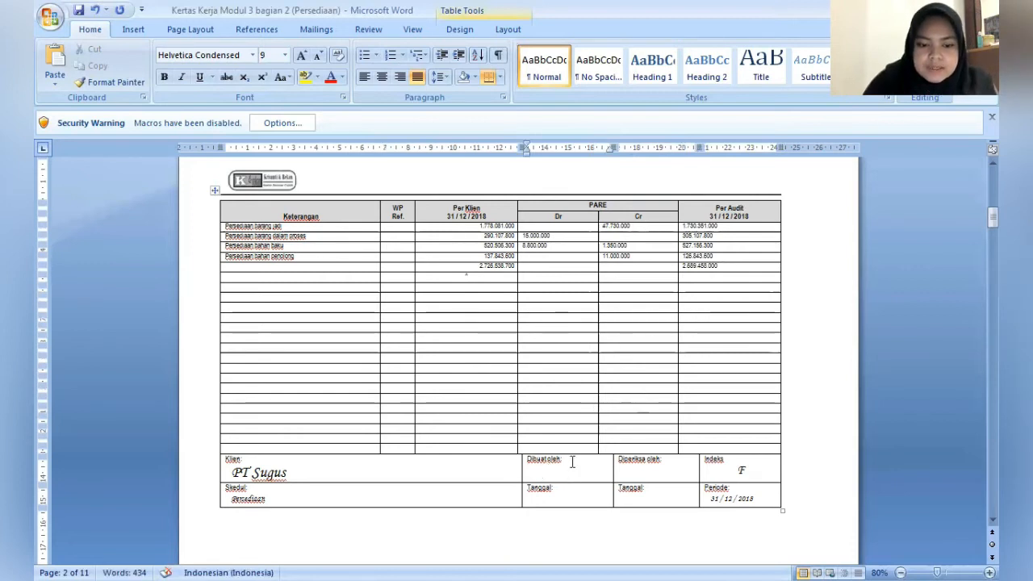
pyautogui.click(241, 56)
pyautogui.write('M')
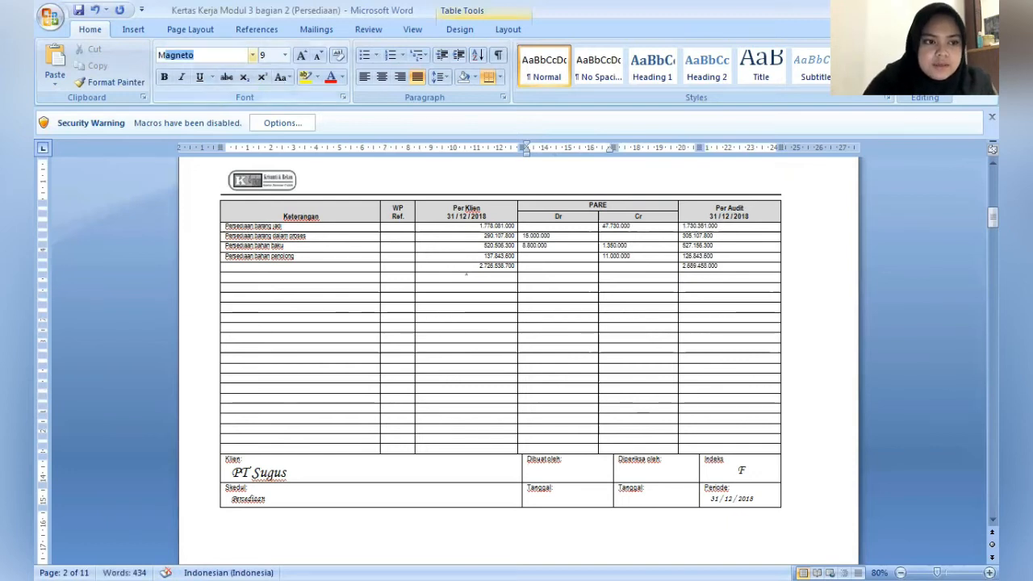
pyautogui.press('BackSpace')
pyautogui.press('BackSpace')
pyautogui.write('Times New Roman')
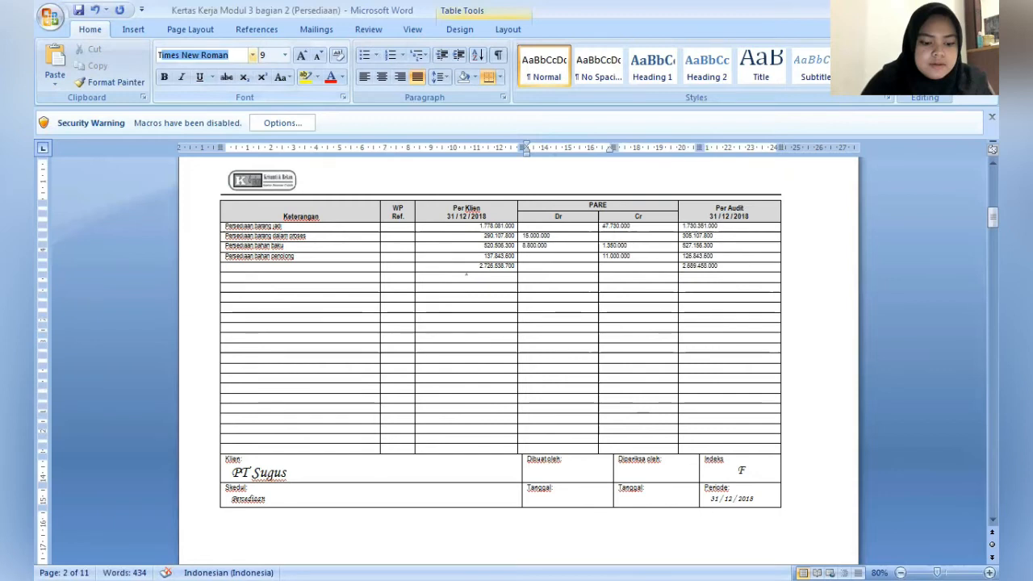
pyautogui.press('Return')
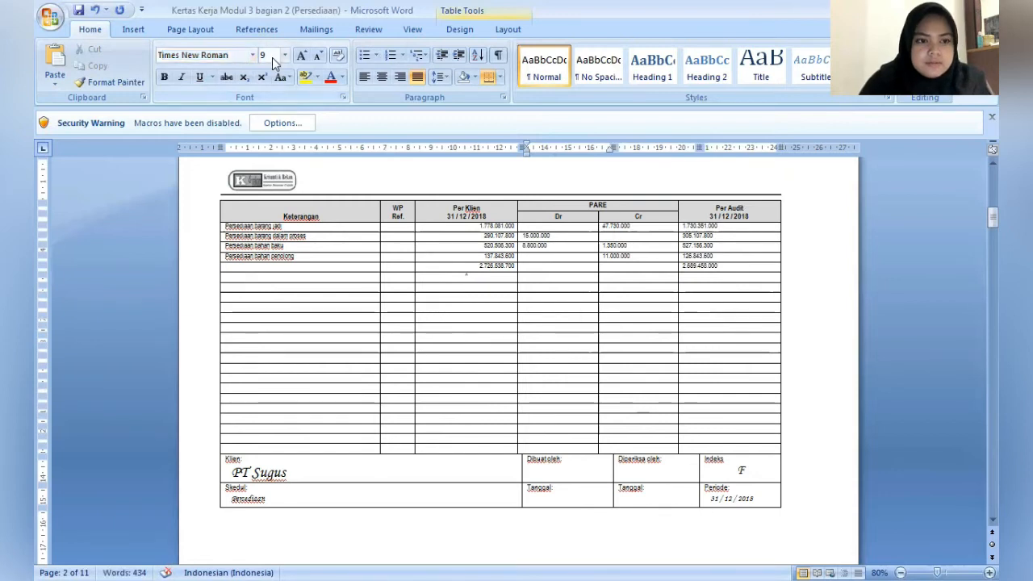
pyautogui.click(457, 274)
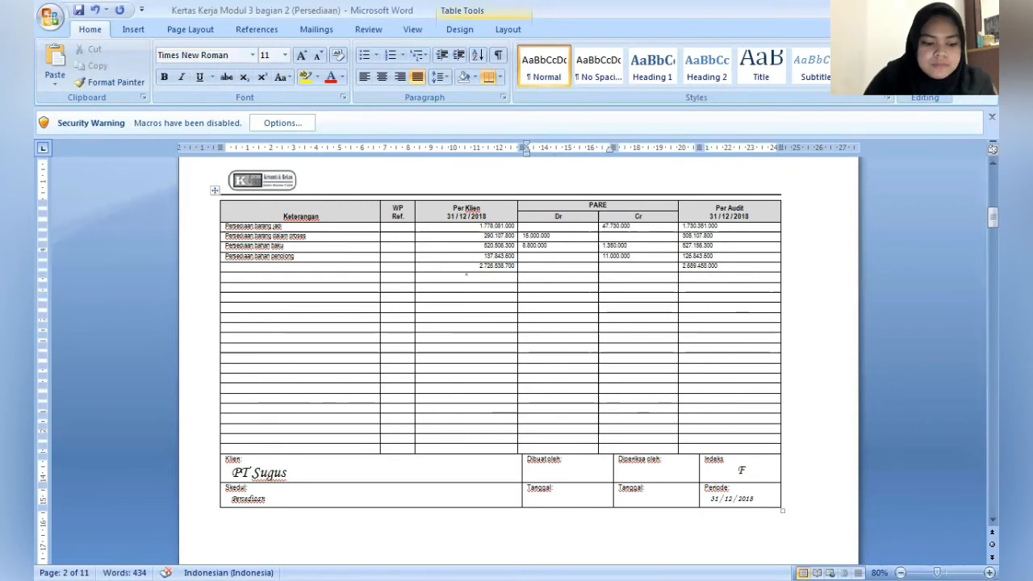
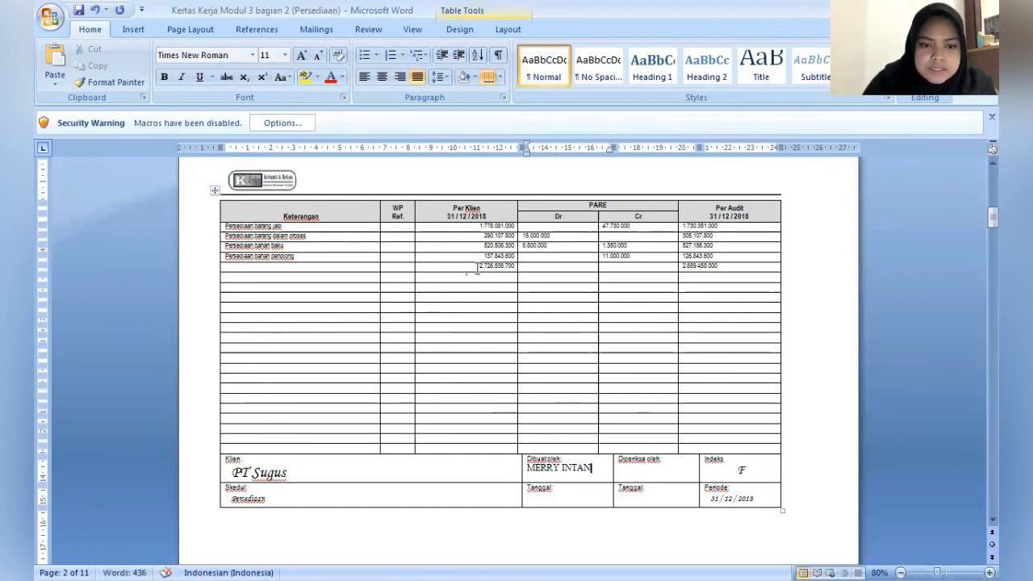
# - Make the Per Klien and Per Audit totals of the inventory schedule bold
pyautogui.moveTo(477, 270); pyautogui.dragTo(513, 272)
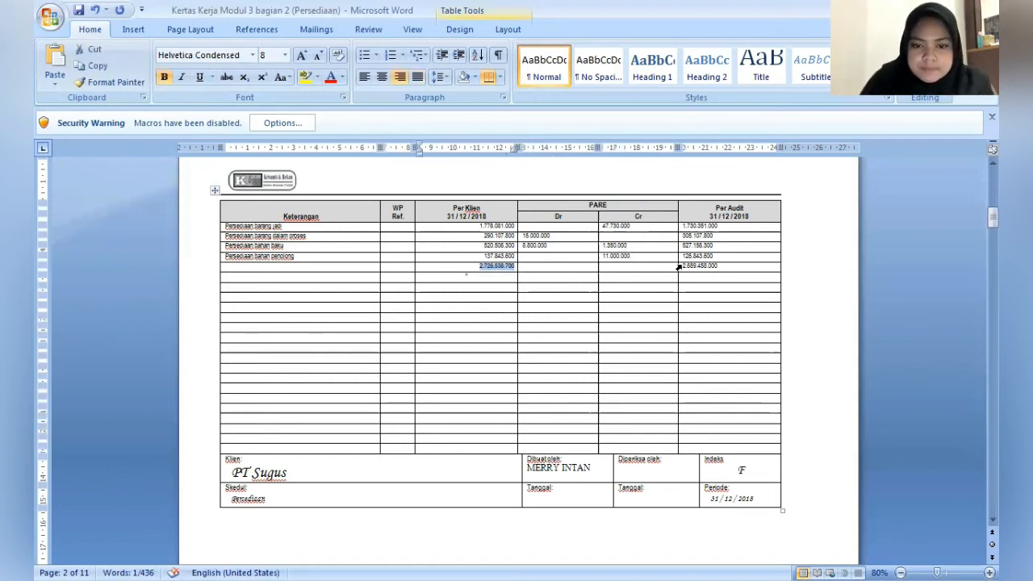
pyautogui.click(678, 267)
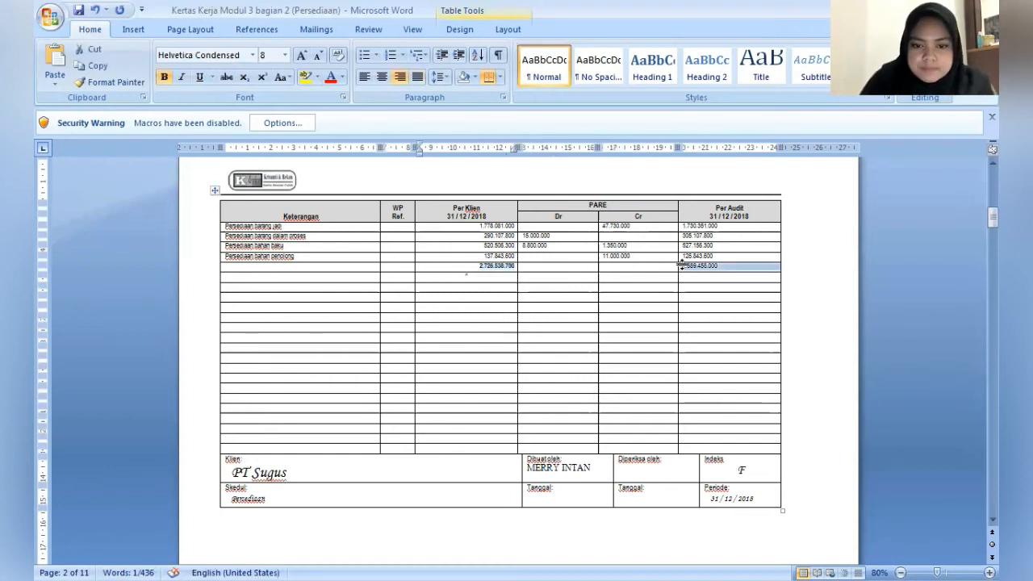
pyautogui.click(641, 269)
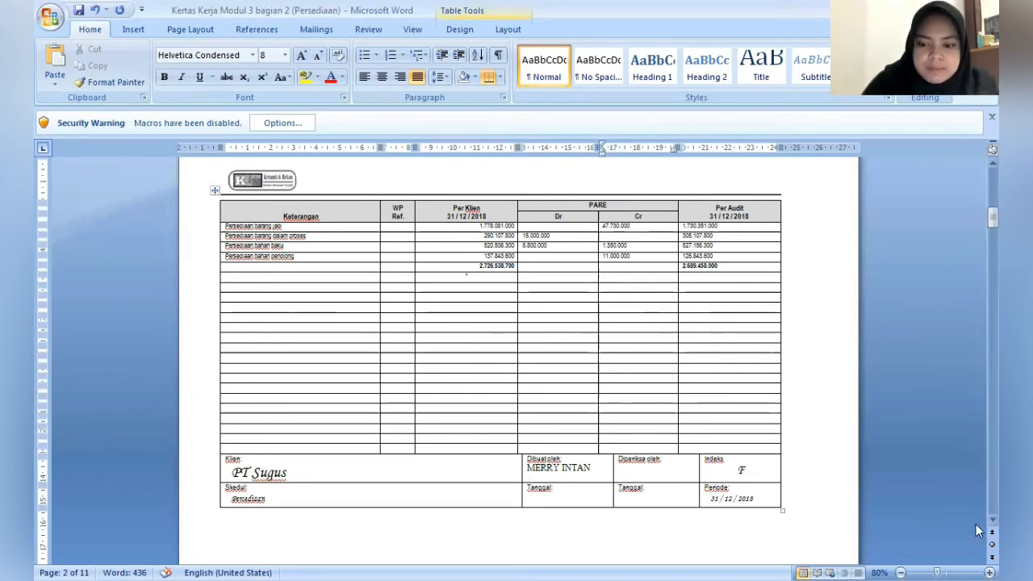
# - Enter the heading "Persedaan Barang Jadi" in the first row of the blank journal table on page 3
pyautogui.scroll(-2, 976, 522)
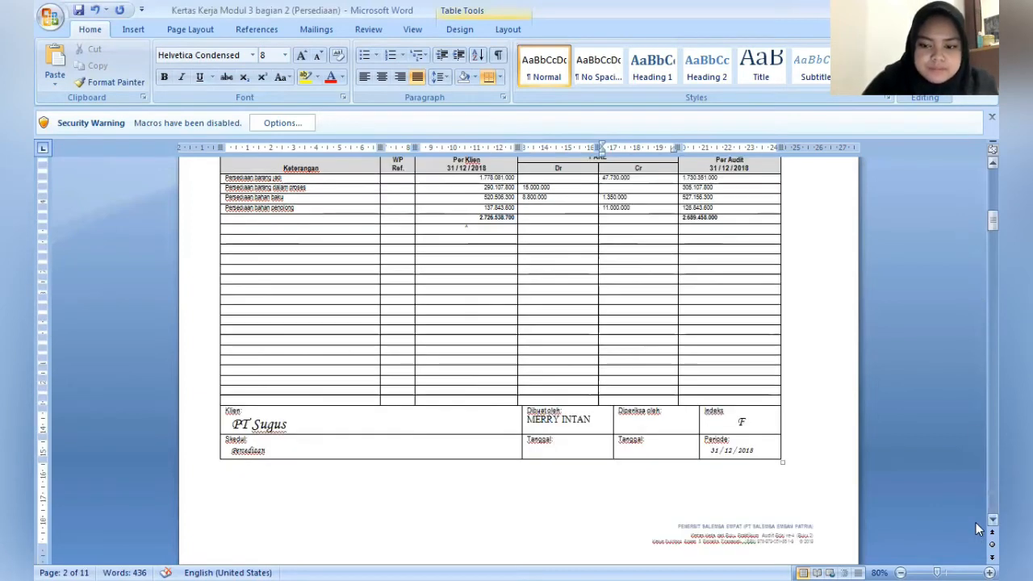
pyautogui.scroll(-1, 975, 522)
pyautogui.scroll(-5, 975, 529)
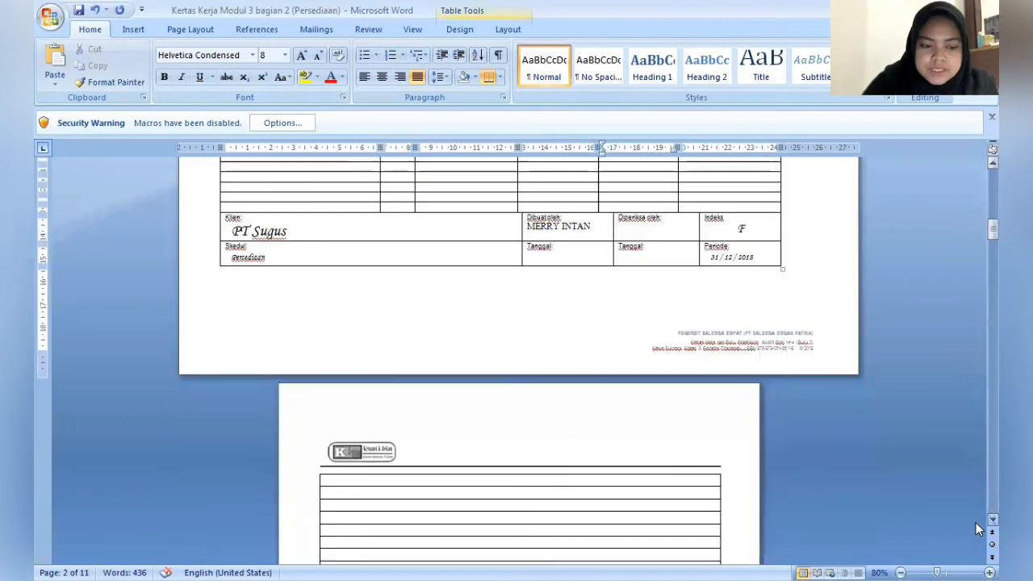
pyautogui.scroll(-3, 975, 529)
pyautogui.scroll(-2, 976, 528)
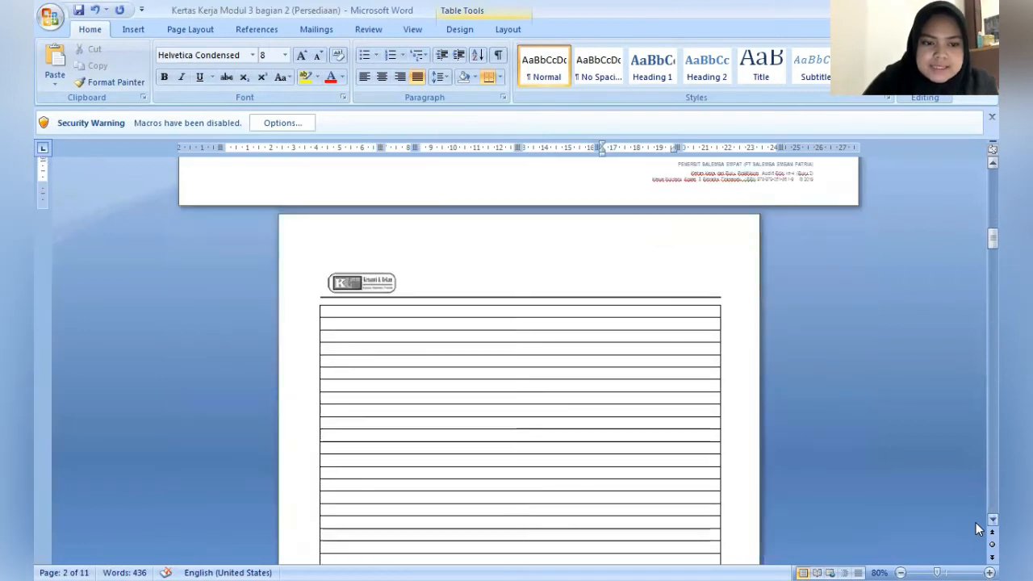
pyautogui.scroll(-2, 485, 413)
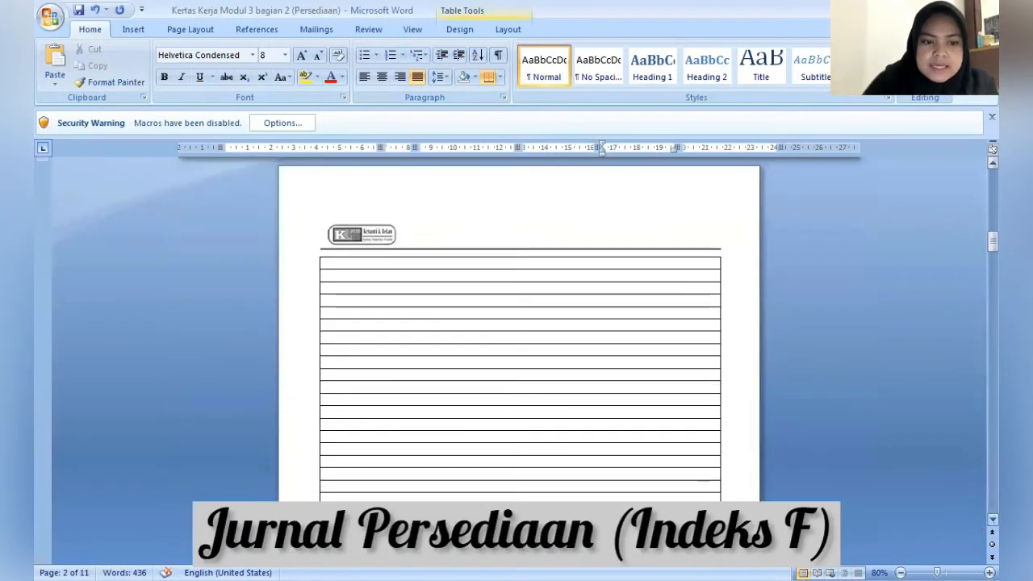
pyautogui.click(330, 264)
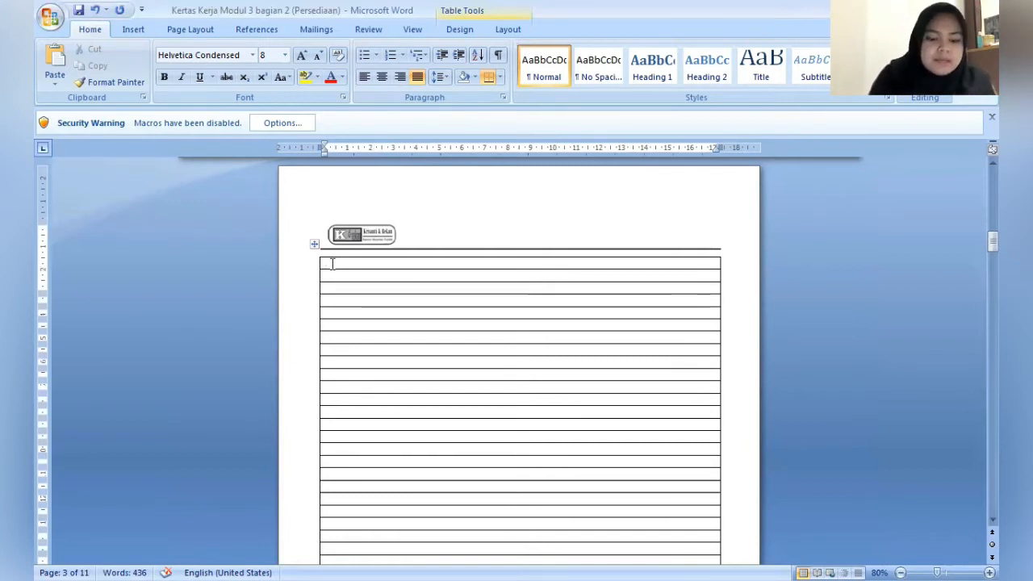
pyautogui.write('P')
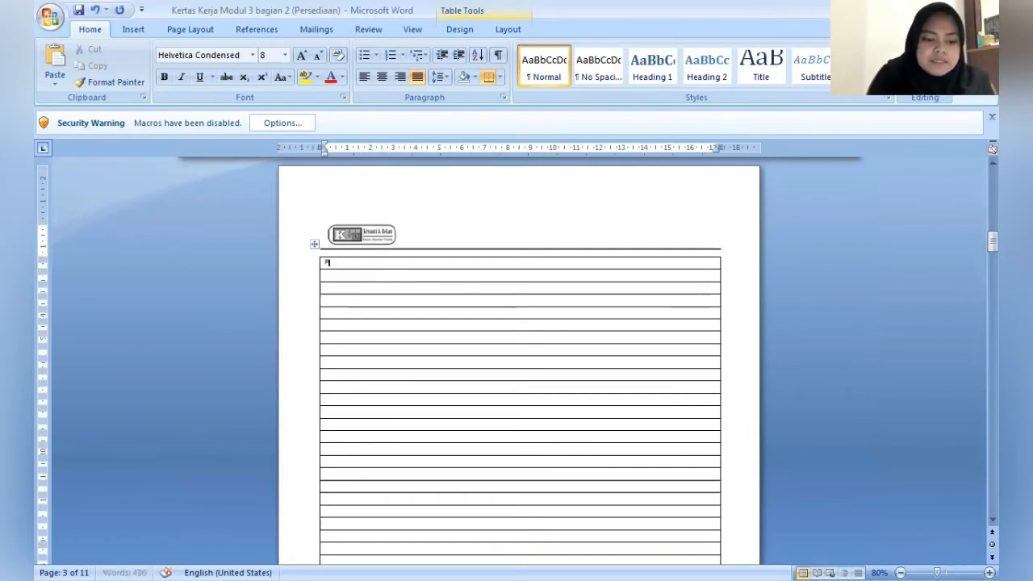
pyautogui.write('ersediaa')
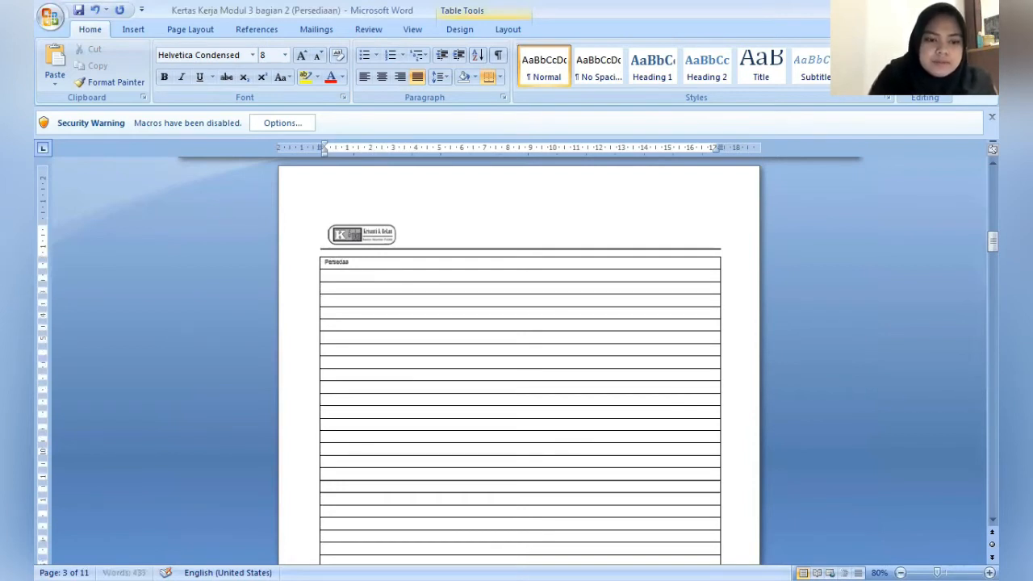
pyautogui.write('n Baran')
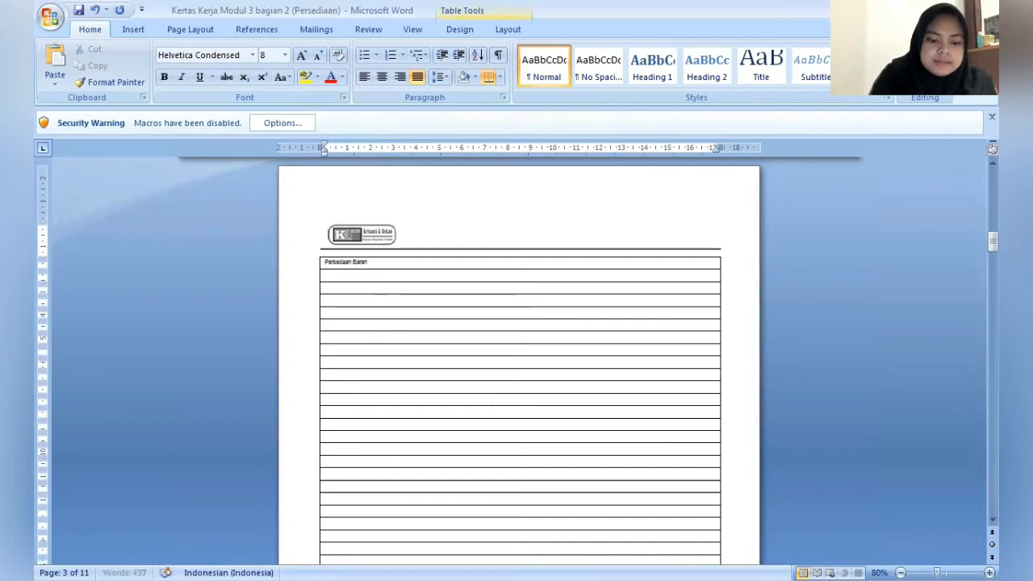
pyautogui.write('g Jadi')
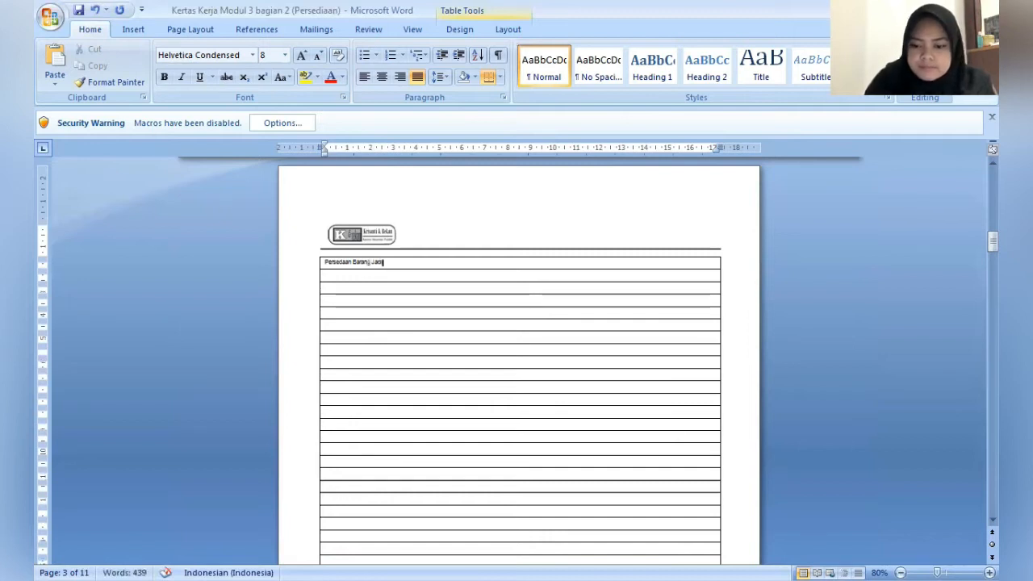
# - Enter the adjustment reference ADJ-14 in the row below the journal heading, with the page zoomed to 100%
pyautogui.scroll(1, 528, 324)
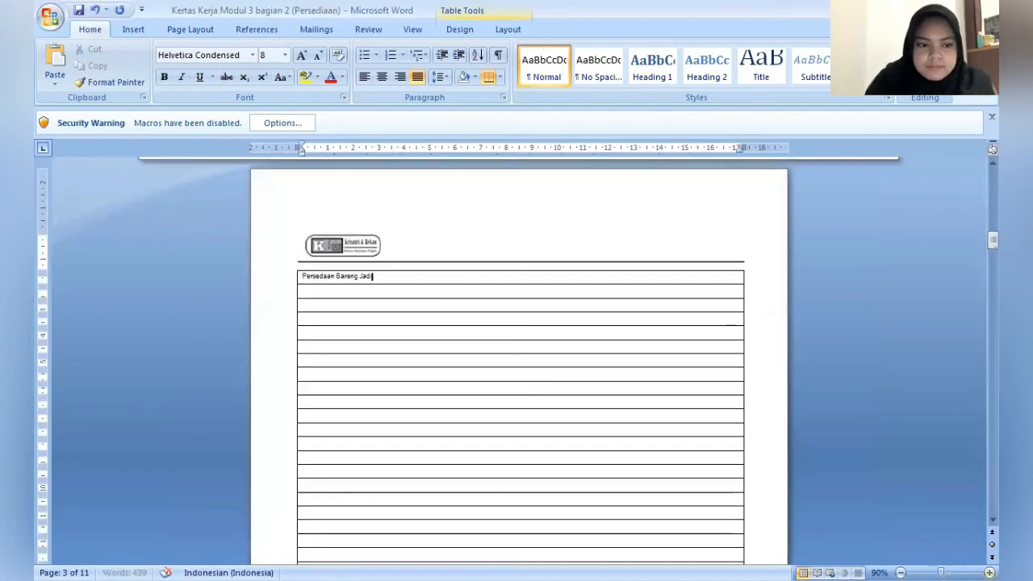
pyautogui.scroll(1, 729, 425)
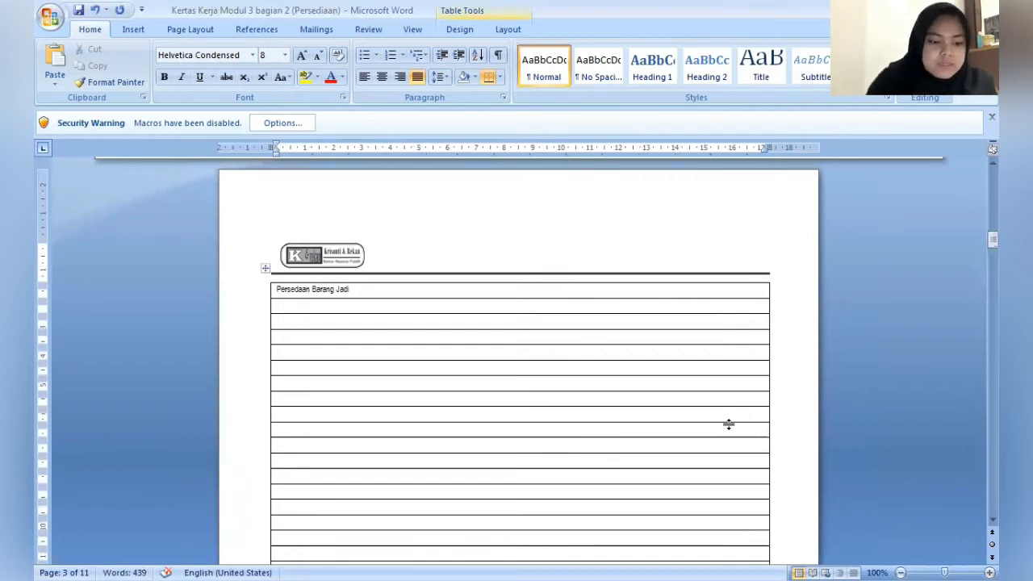
pyautogui.write('AD')
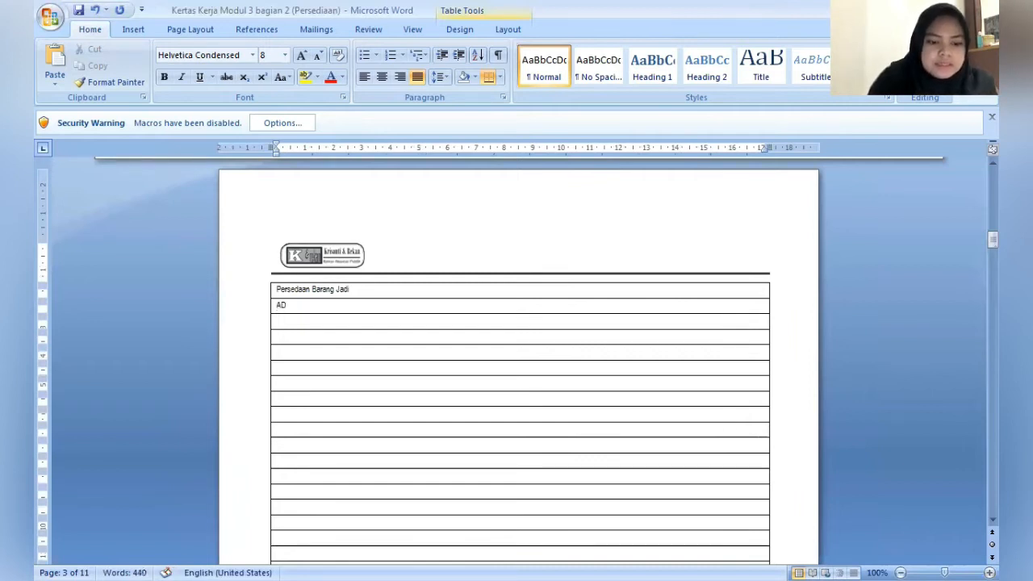
pyautogui.write('.')
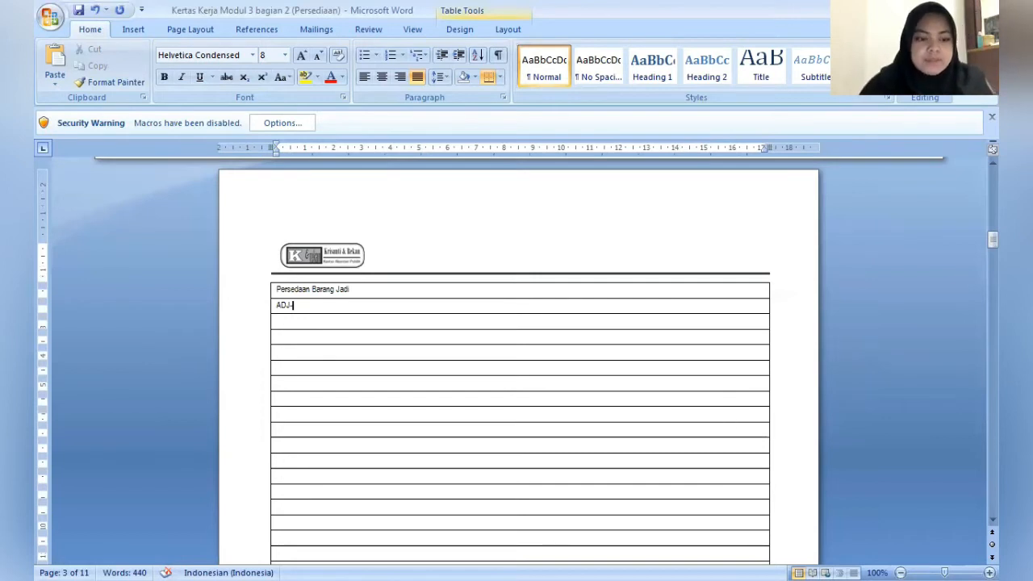
pyautogui.write('14')
pyautogui.press('Down')
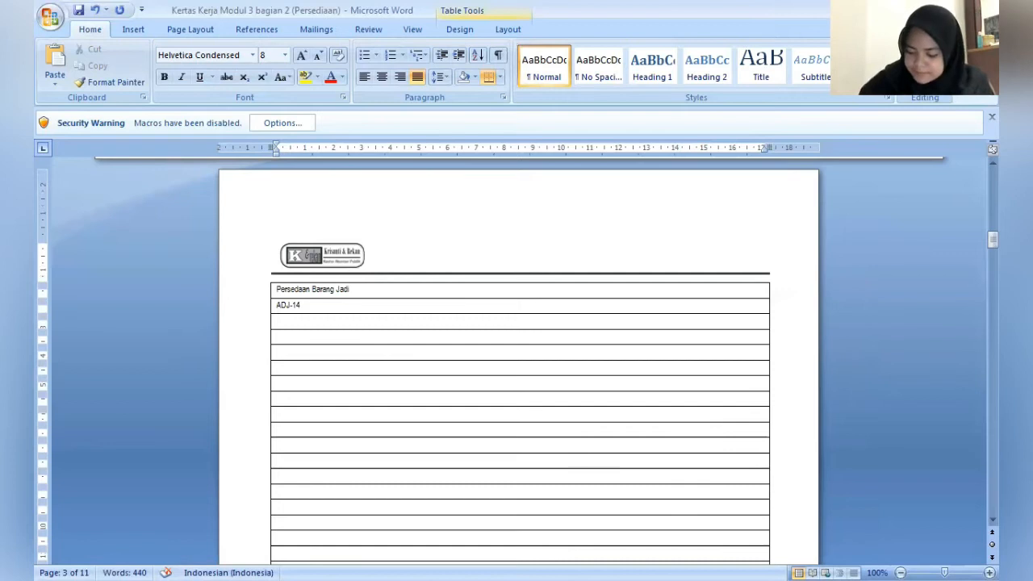
# - Add the debit account "Persediaan Barang Konsinyasi" after the ADJ-14 reference
pyautogui.write('Per')
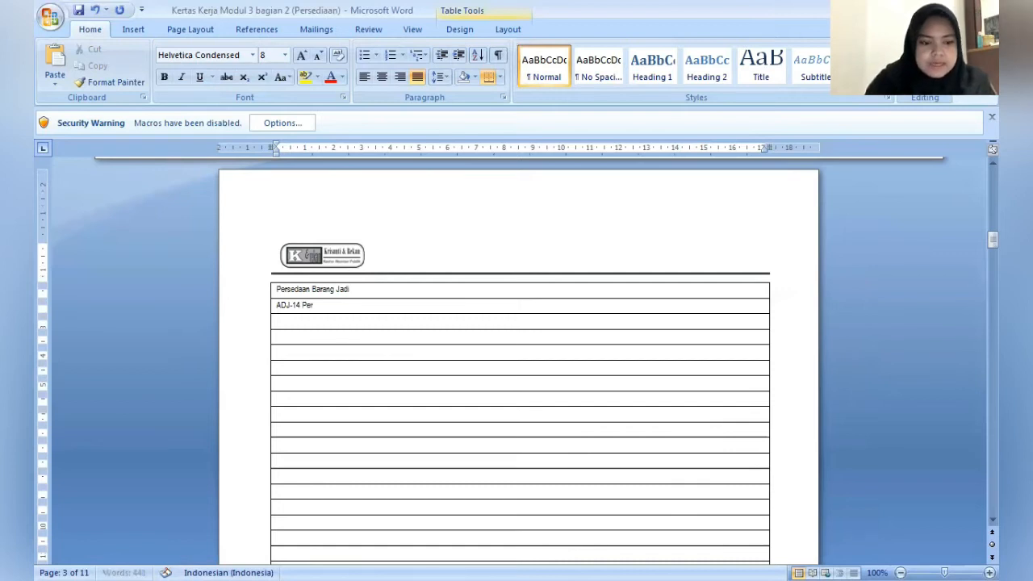
pyautogui.write('sediaa')
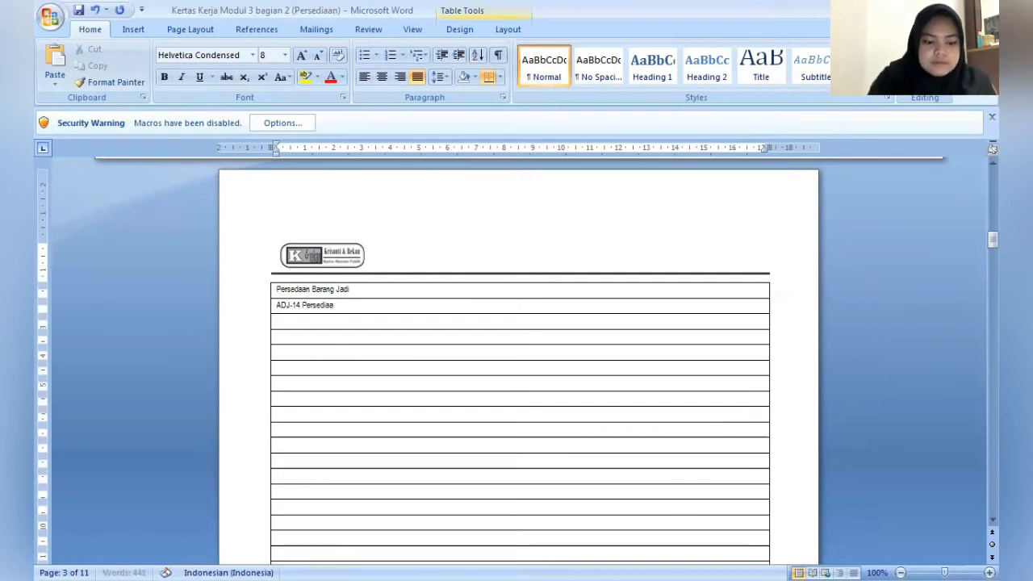
pyautogui.write('n Barang')
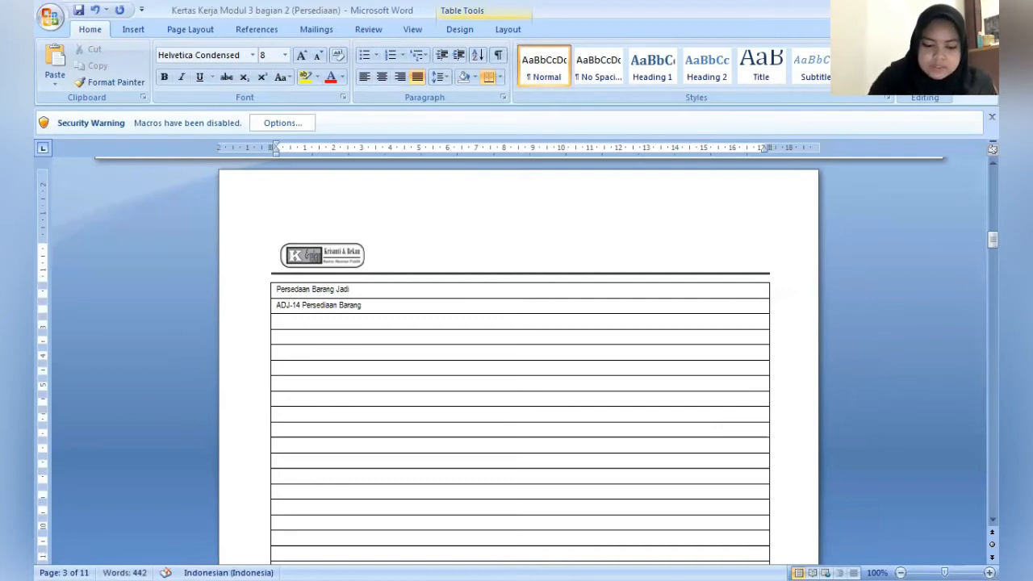
pyautogui.write(' Kon')
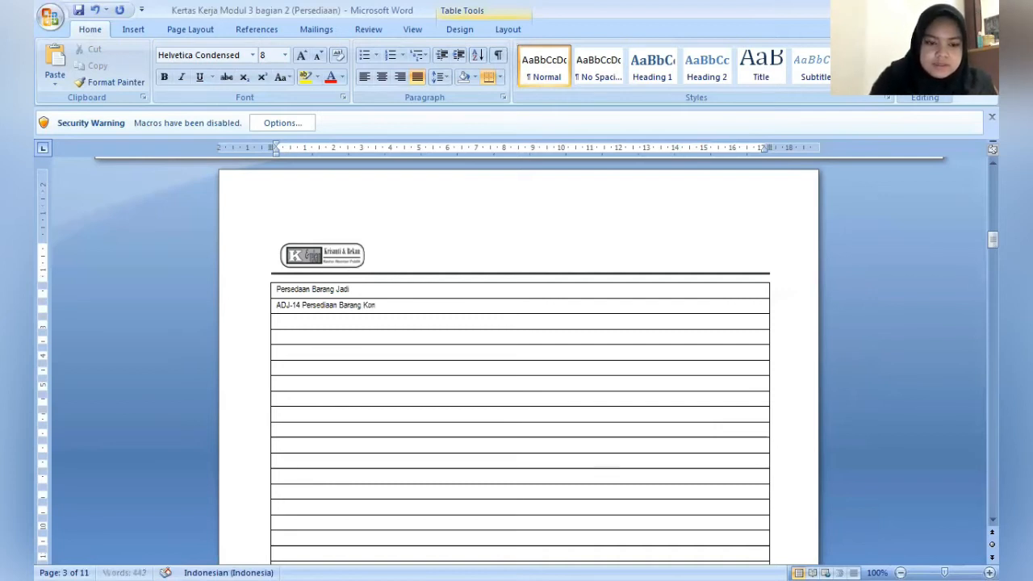
pyautogui.write('y')
pyautogui.press('BackSpace')
pyautogui.write('sinyasi')
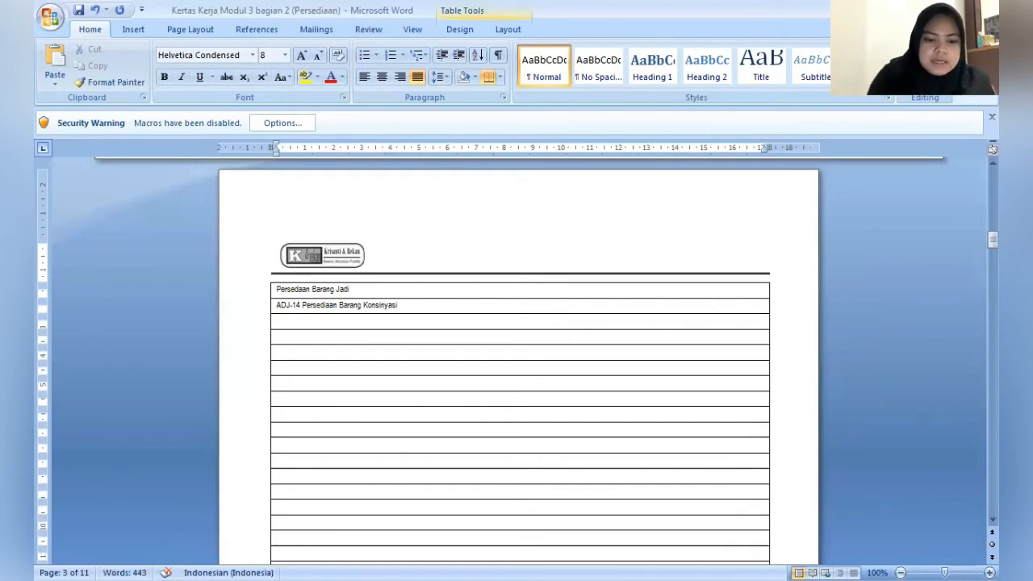
pyautogui.write('   Rp')
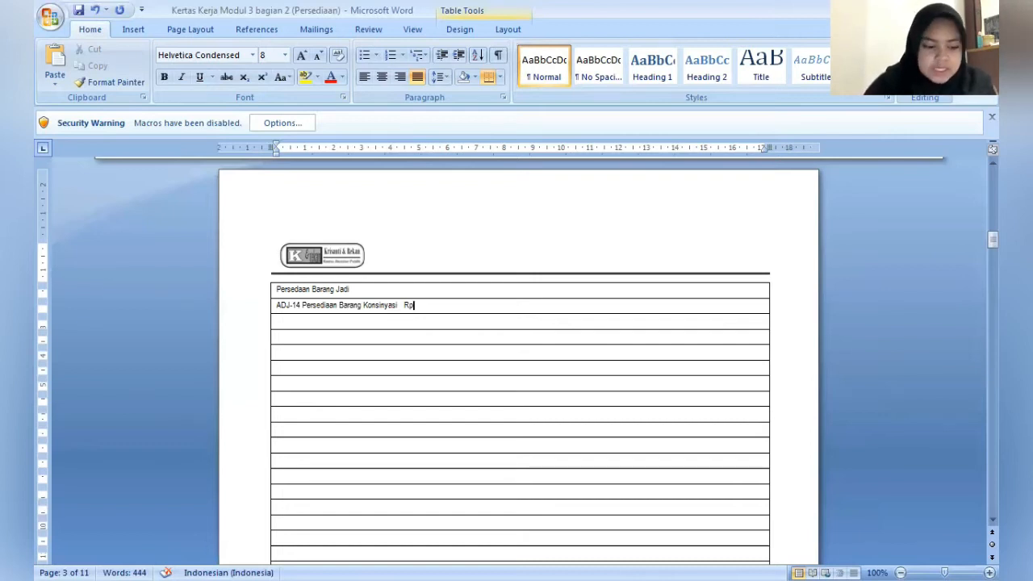
# - Enter the debit amount Rp31.820.000 after Persediaan Barang Konsinyasi, separated by a few spaces
pyautogui.write('31.')
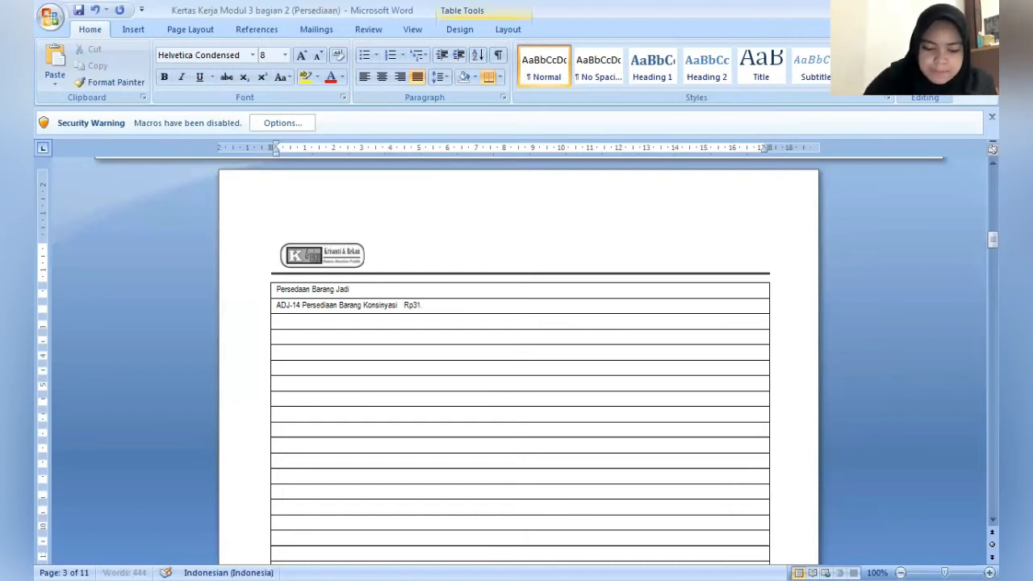
pyautogui.write('820')
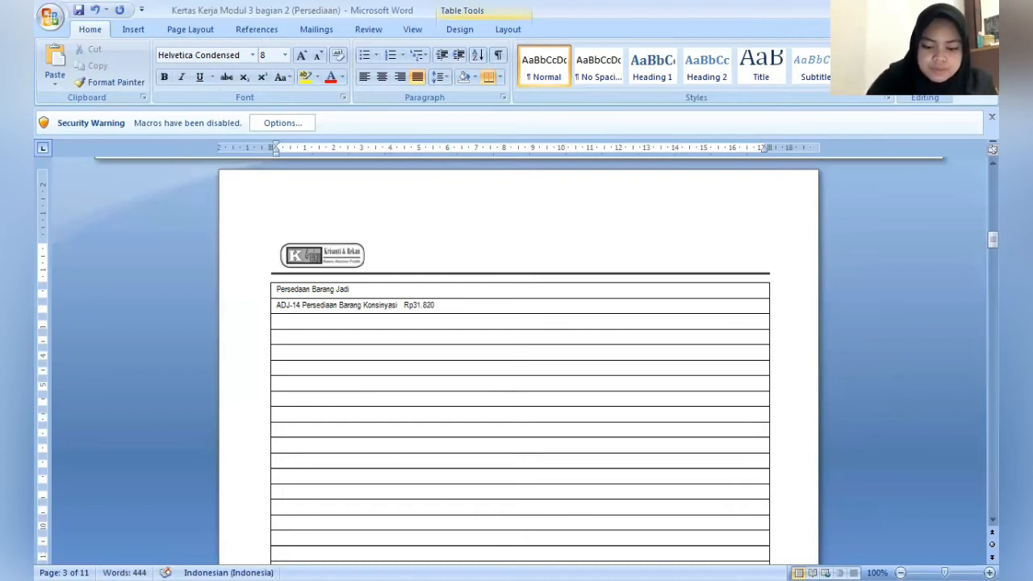
pyautogui.write('.0')
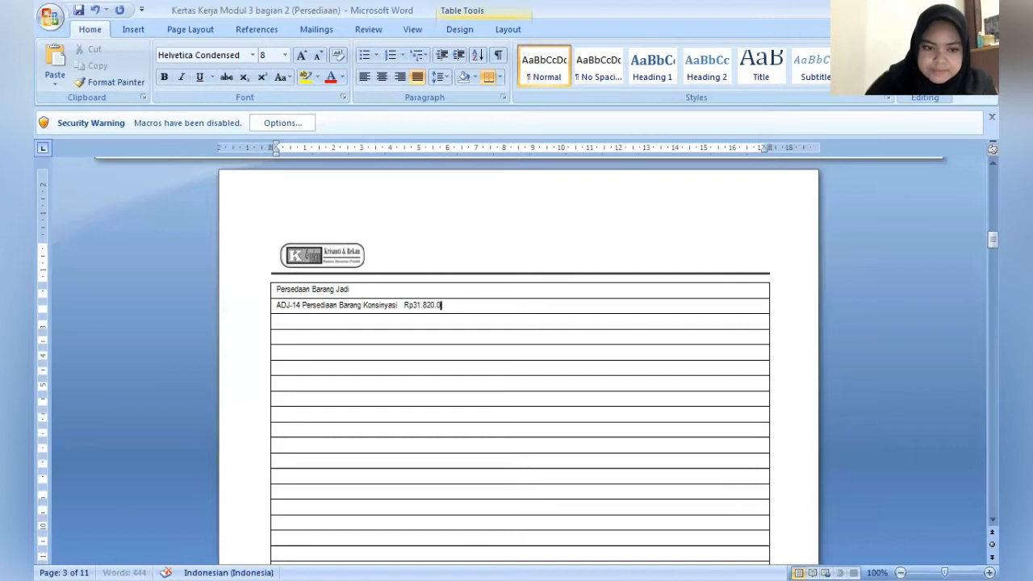
pyautogui.write('00')
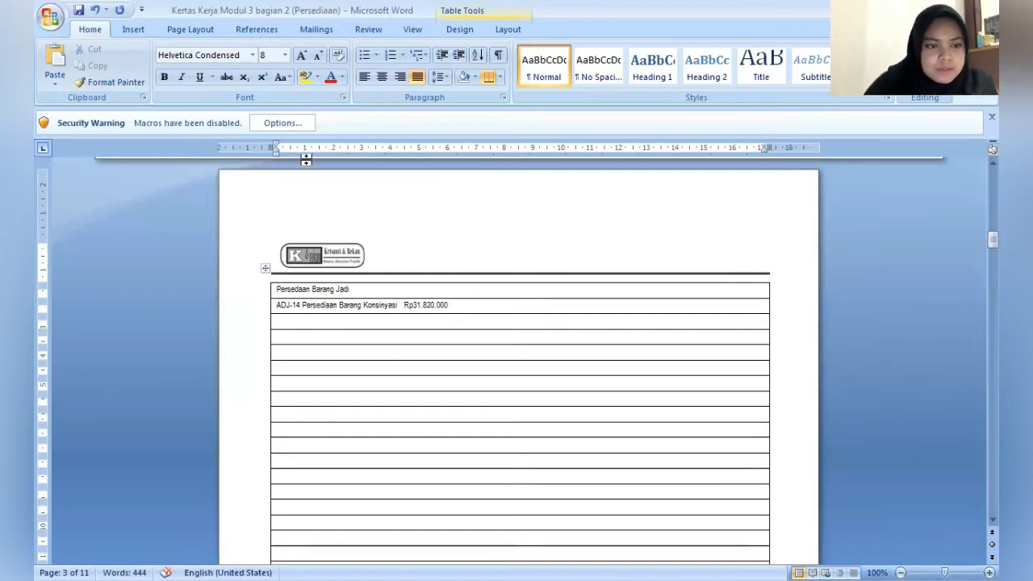
# - Indent the third row by 2 cm and enter the credit account "Persediaan Barang Jadi"
pyautogui.moveTo(277, 154); pyautogui.dragTo(334, 168)
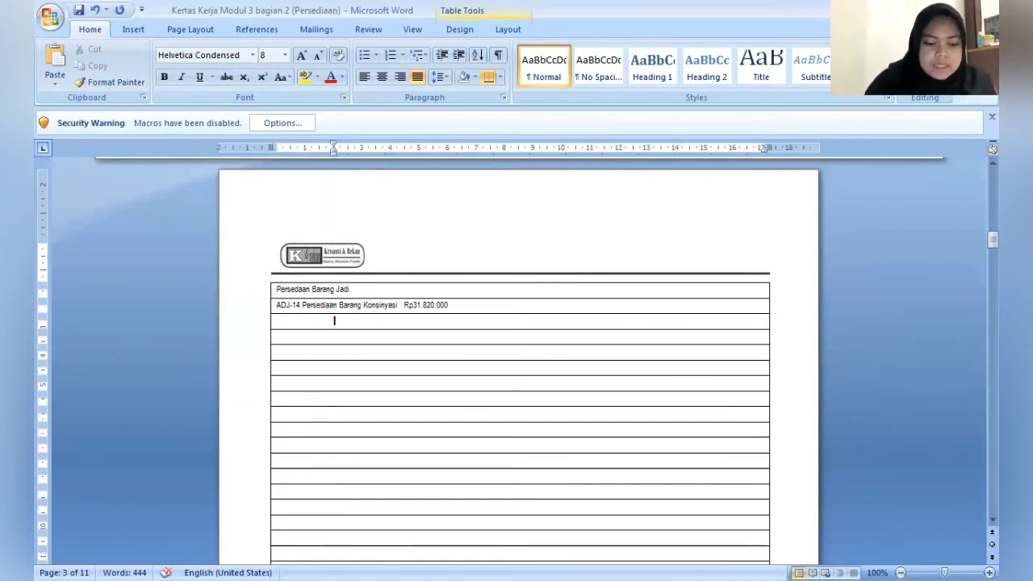
pyautogui.write('Persed')
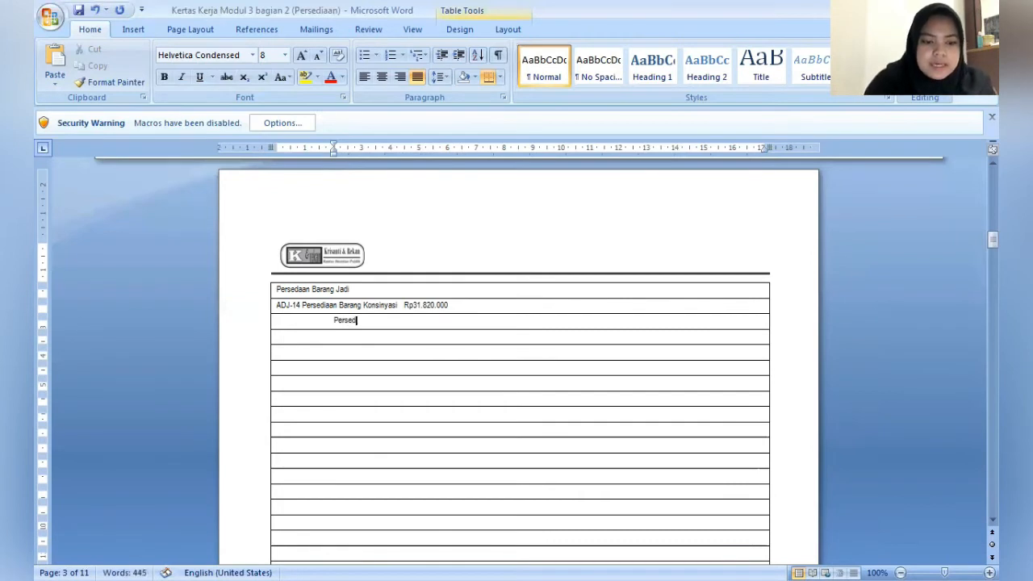
pyautogui.write('iaan NB')
pyautogui.press('BackSpace')
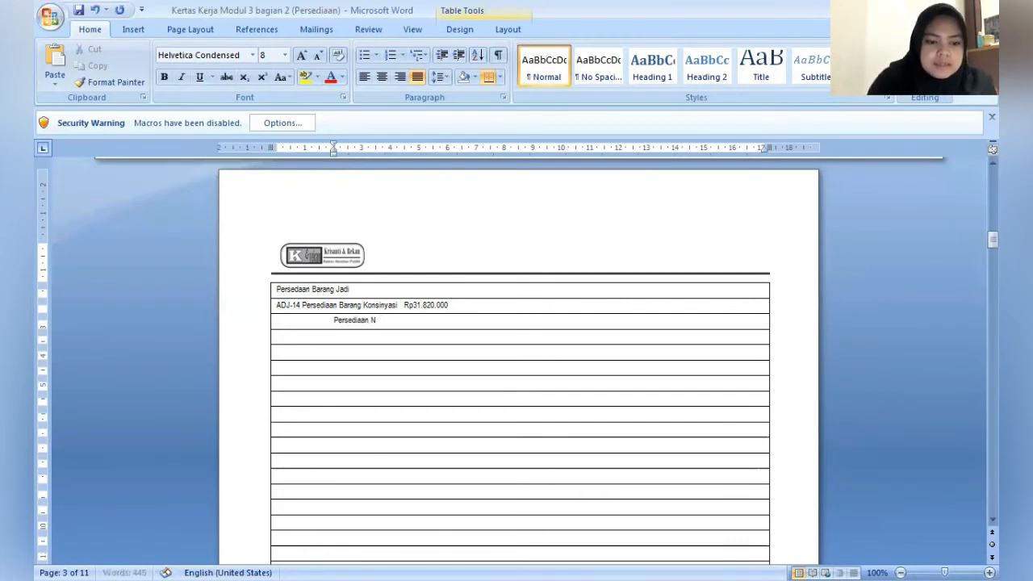
pyautogui.press('BackSpace')
pyautogui.write('Barang')
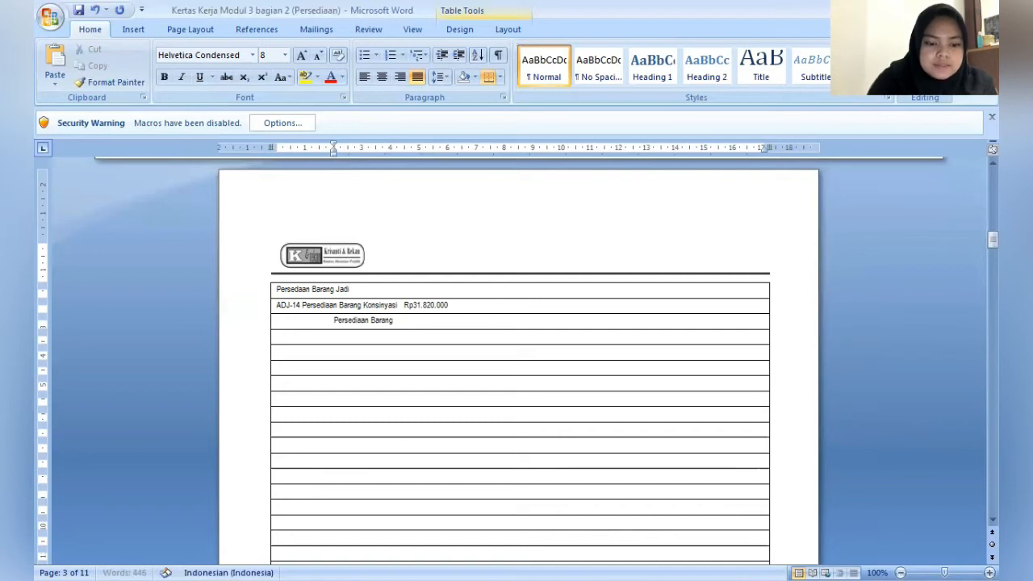
pyautogui.write(' Jadi')
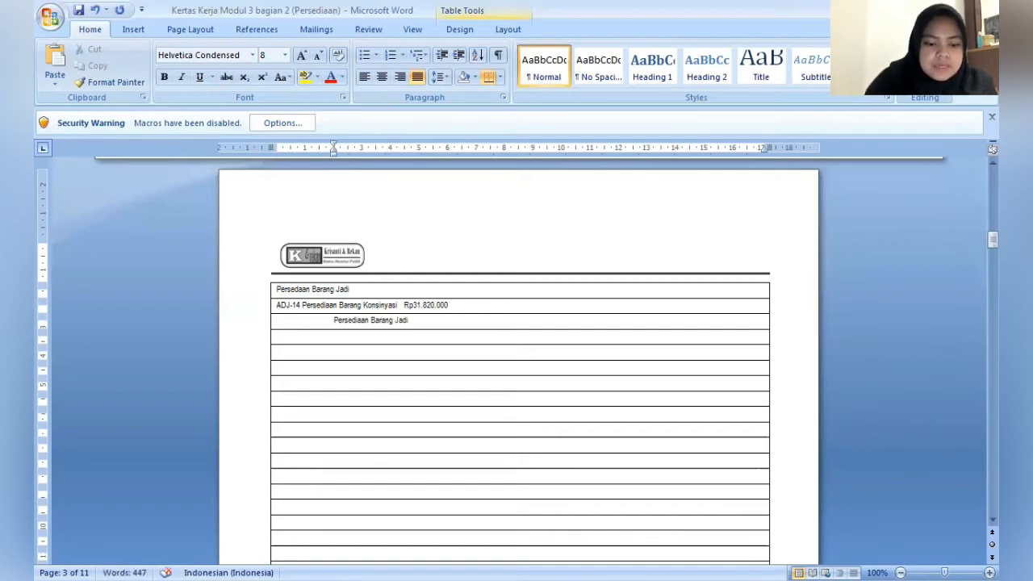
pyautogui.write('   Rp')
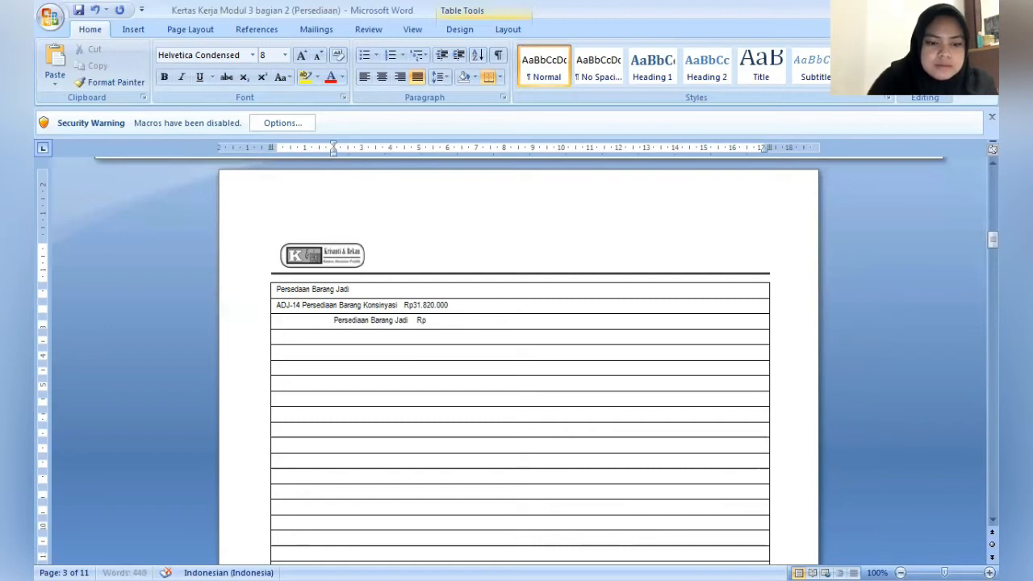
pyautogui.write('31')
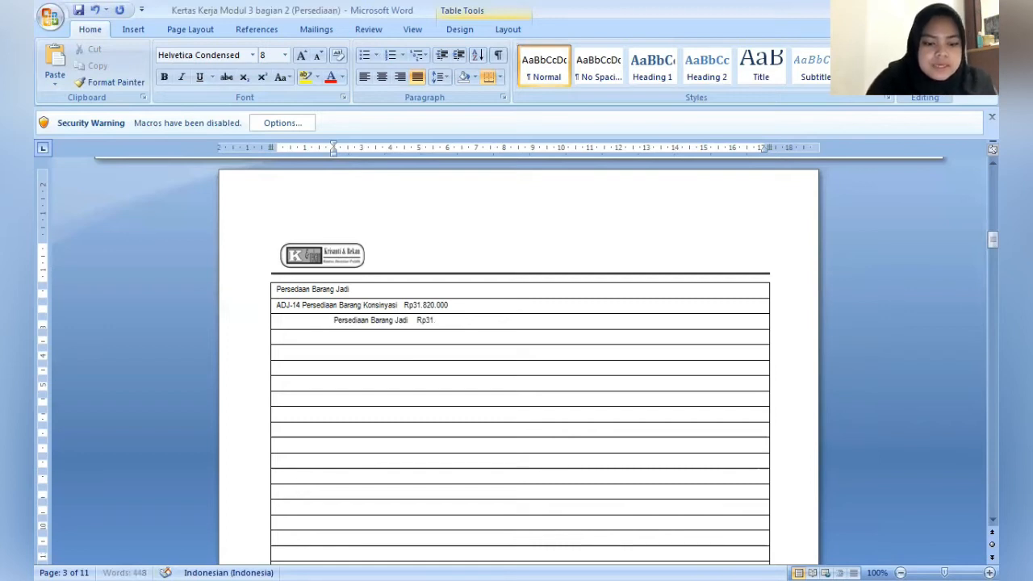
pyautogui.write('.820')
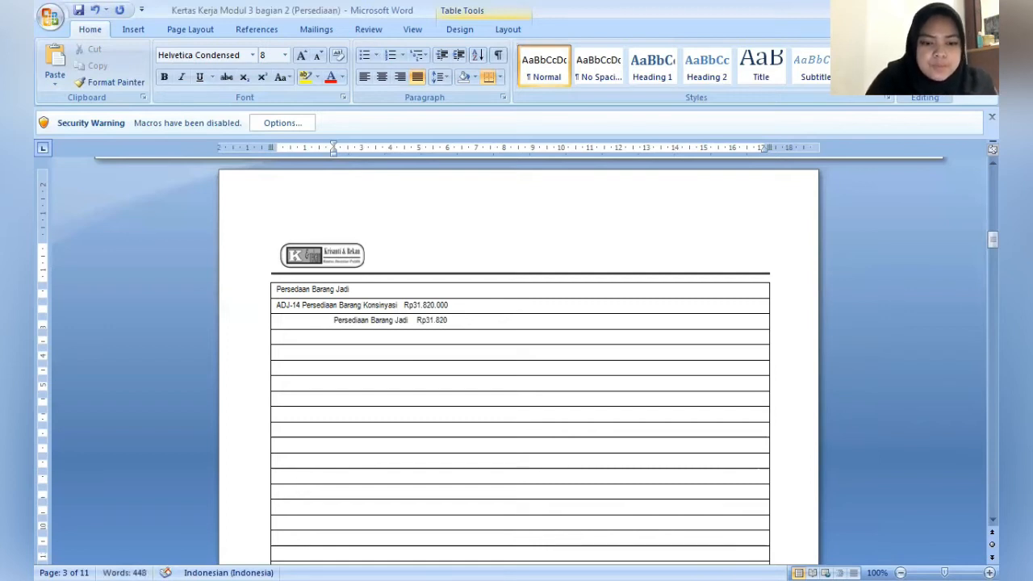
pyautogui.write('.000')
# - Indent the row below the ADJ-14 credit entry by 1 cm and begin an italic explanatory note with "(Mencatat"
pyautogui.click(278, 336)
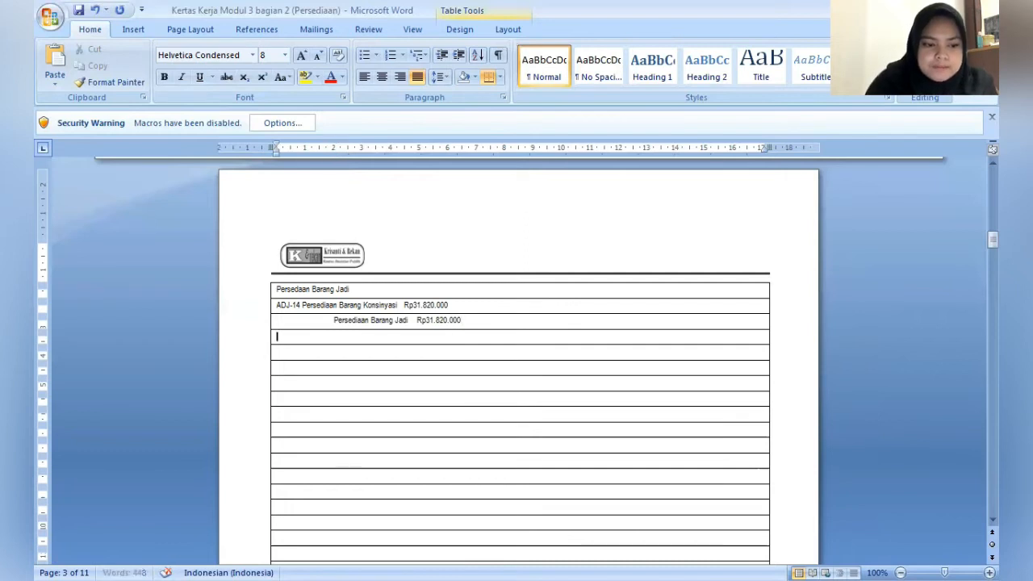
pyautogui.moveTo(277, 155); pyautogui.dragTo(301, 161)
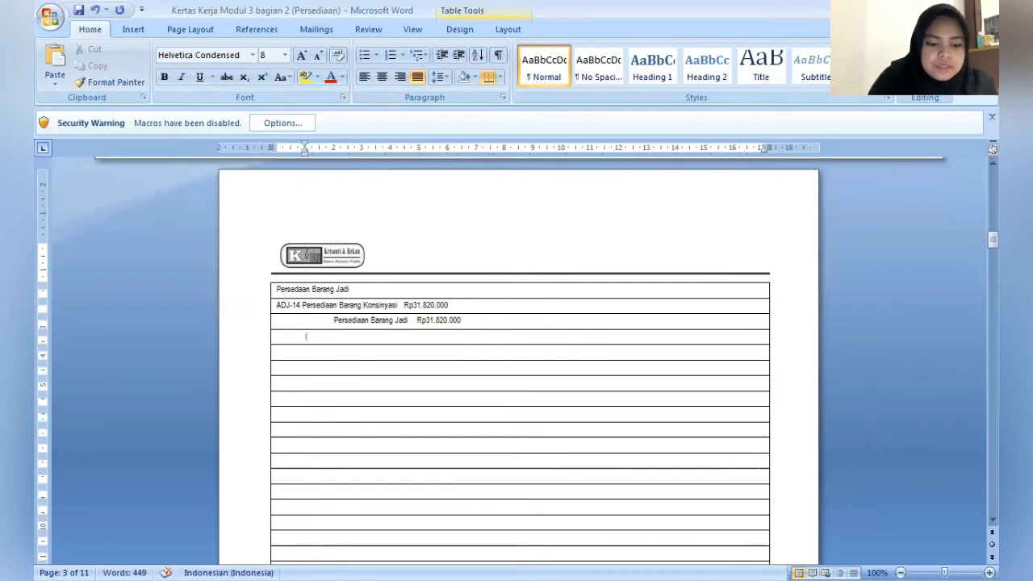
pyautogui.hotkey('ctrl', 'i')
pyautogui.write('(Mencata')
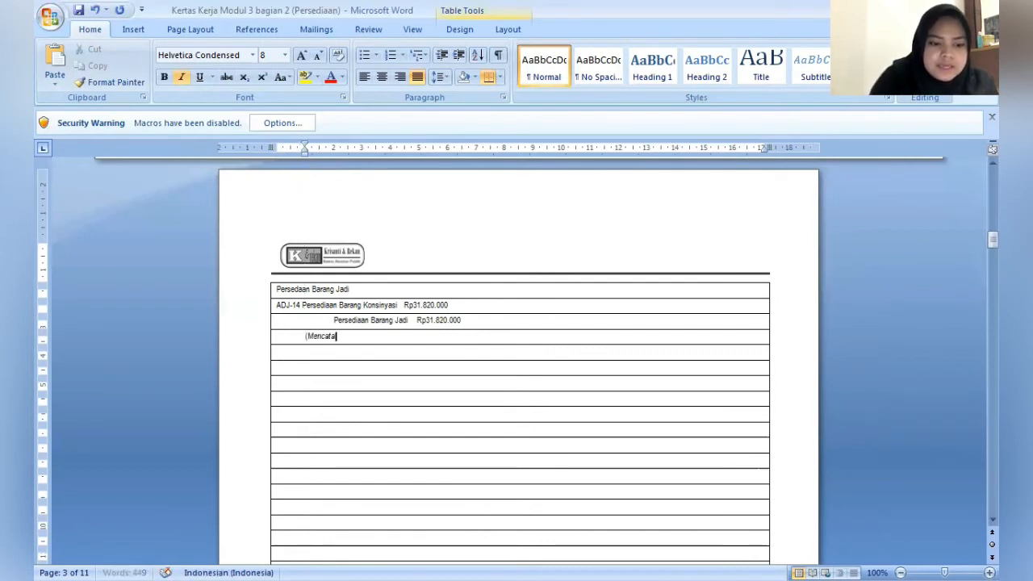
pyautogui.write('ta')
pyautogui.press('BackSpace')
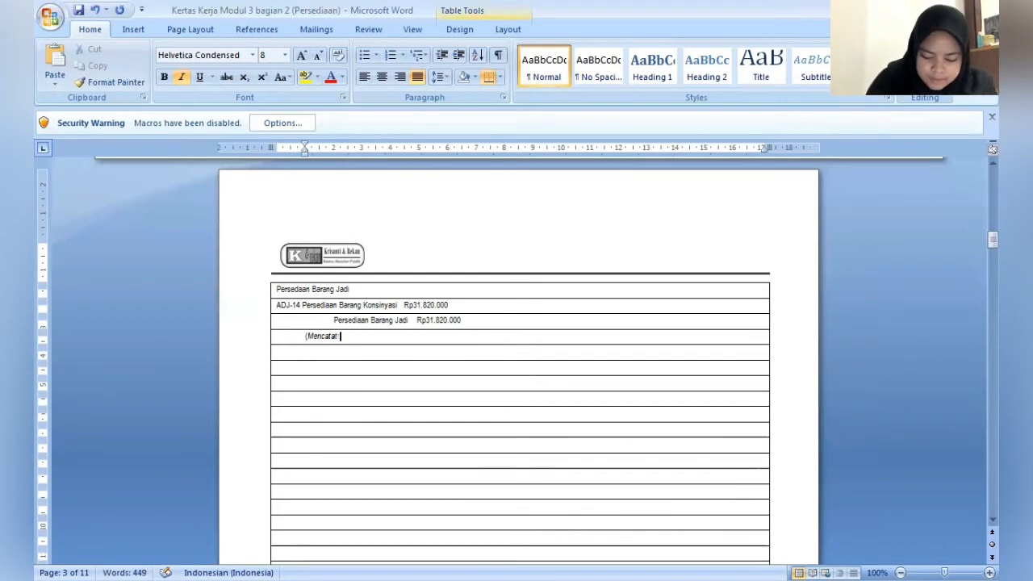
# - Continue the ADJ-14 note after "(Mencatat" with "penitipan barang konsinyasi"
pyautogui.write('f')
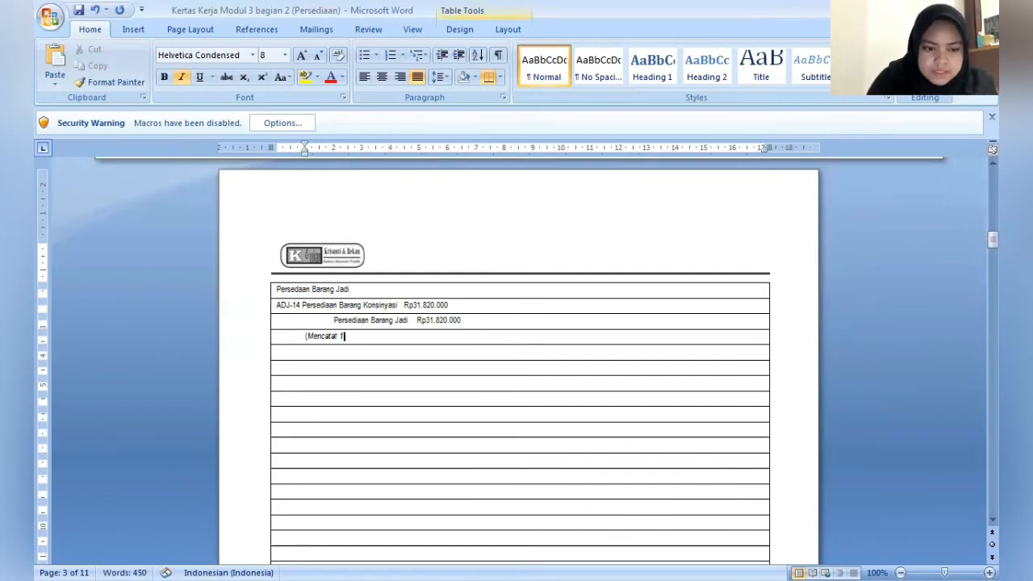
pyautogui.press('BackSpace')
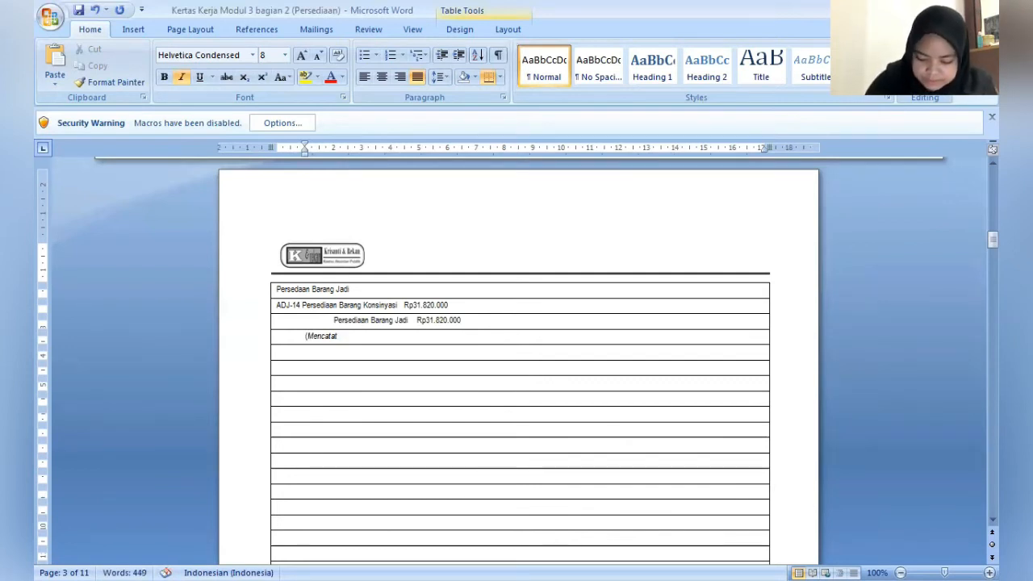
pyautogui.write('2')
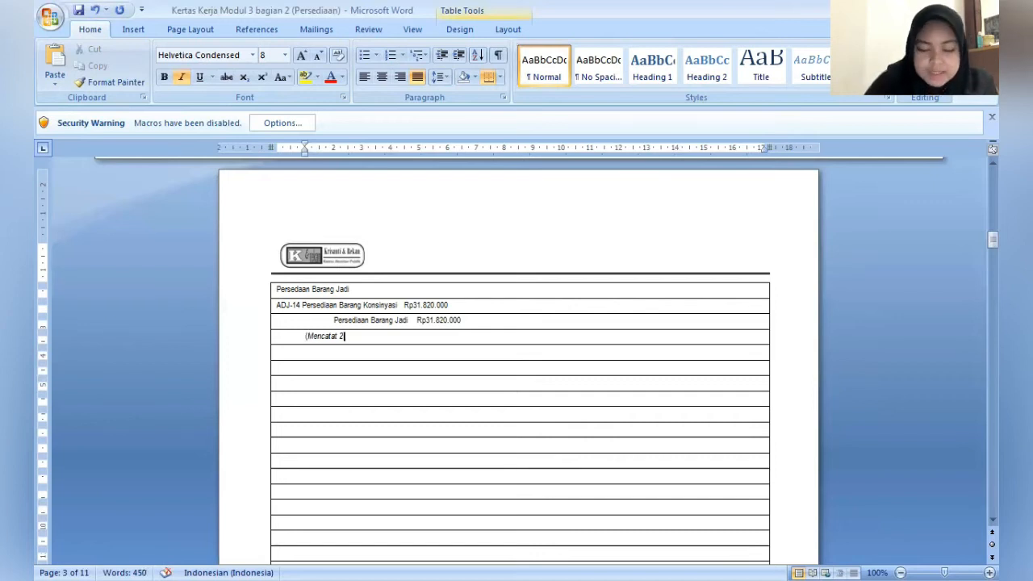
pyautogui.press('BackSpace')
pyautogui.write('p')
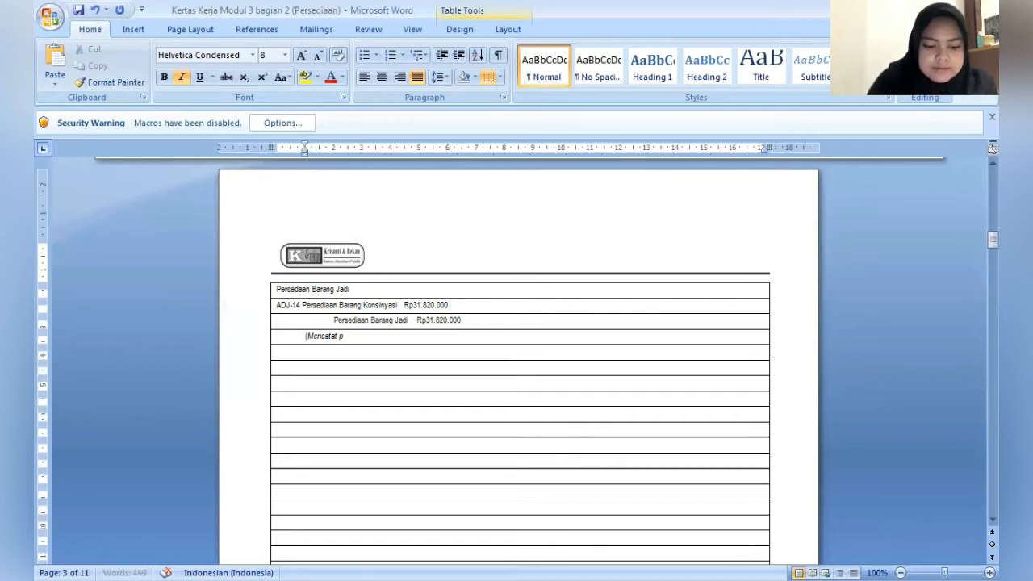
pyautogui.write('enitipan ')
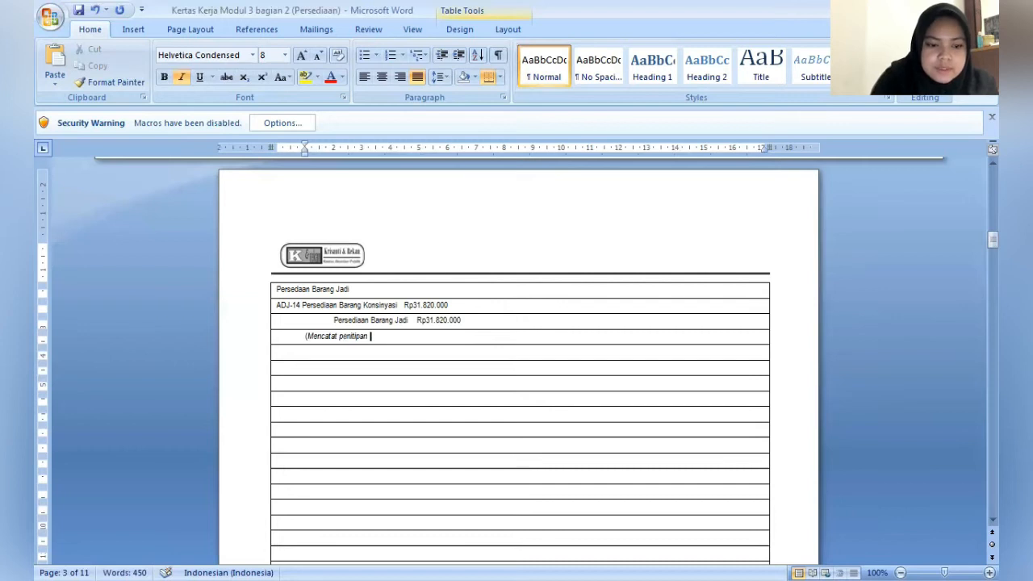
pyautogui.write('barang ko')
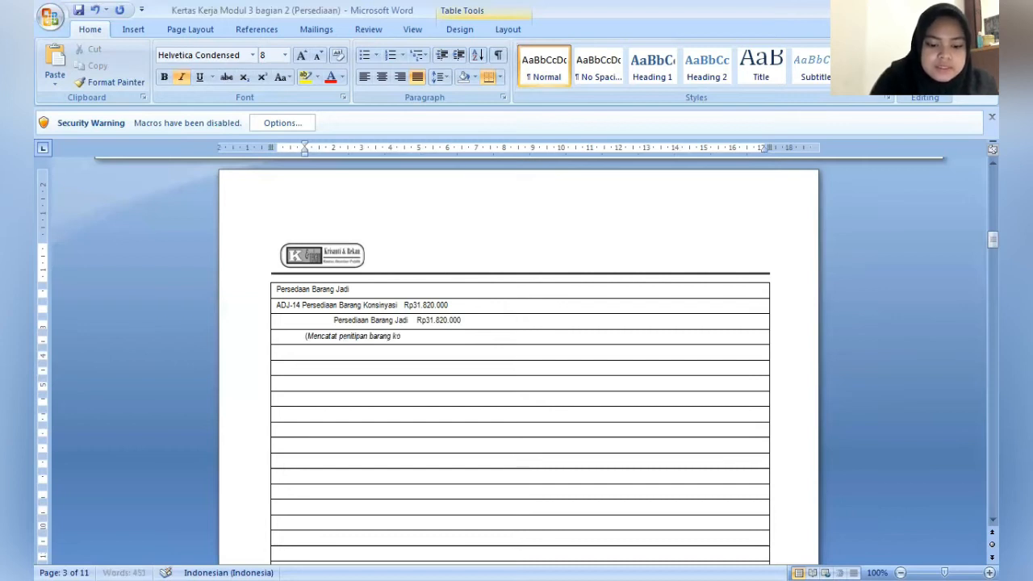
pyautogui.write('nsinyasi')
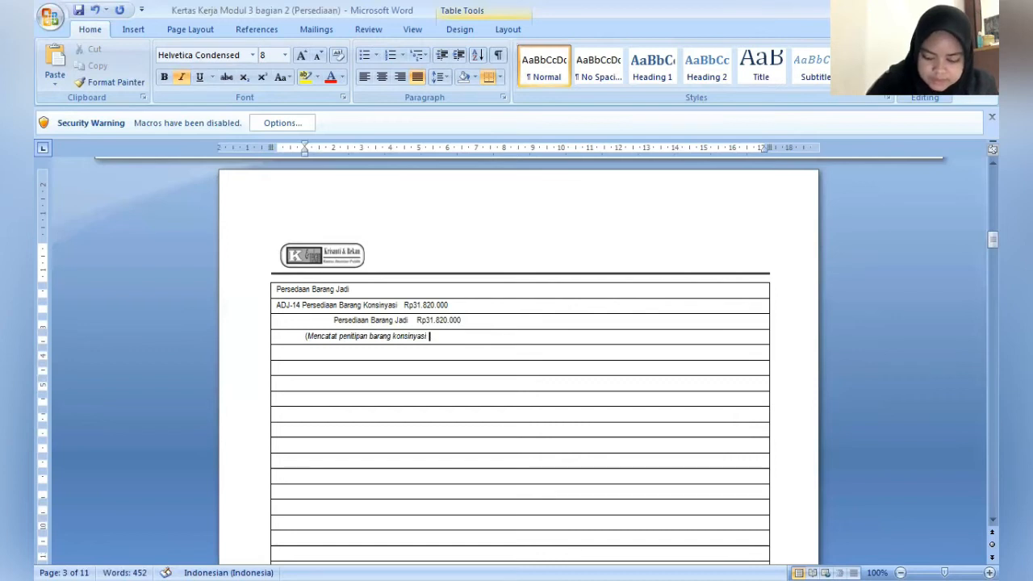
pyautogui.write(' sebe')
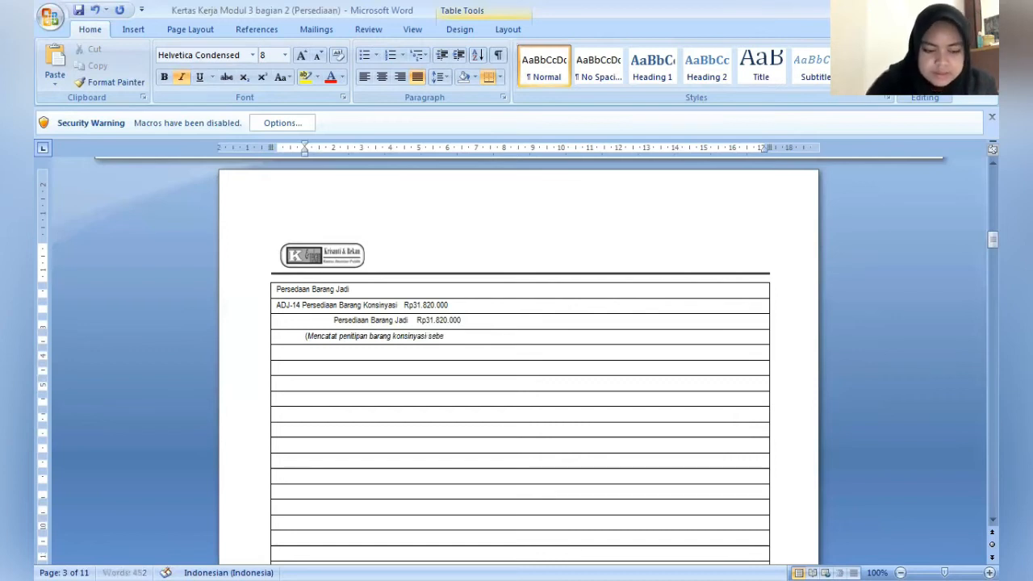
pyautogui.write('sar 200')
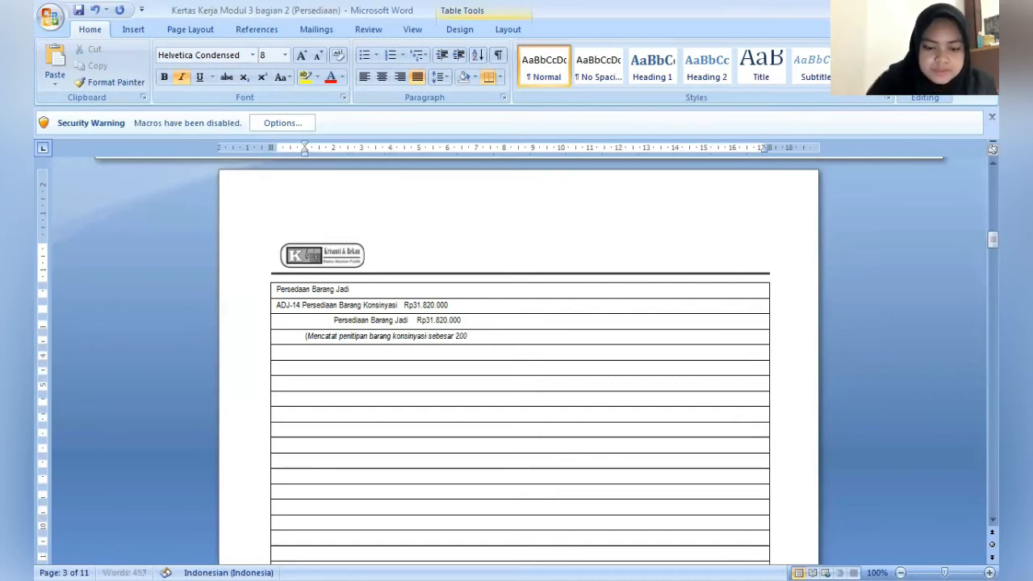
pyautogui.write('0 kg')
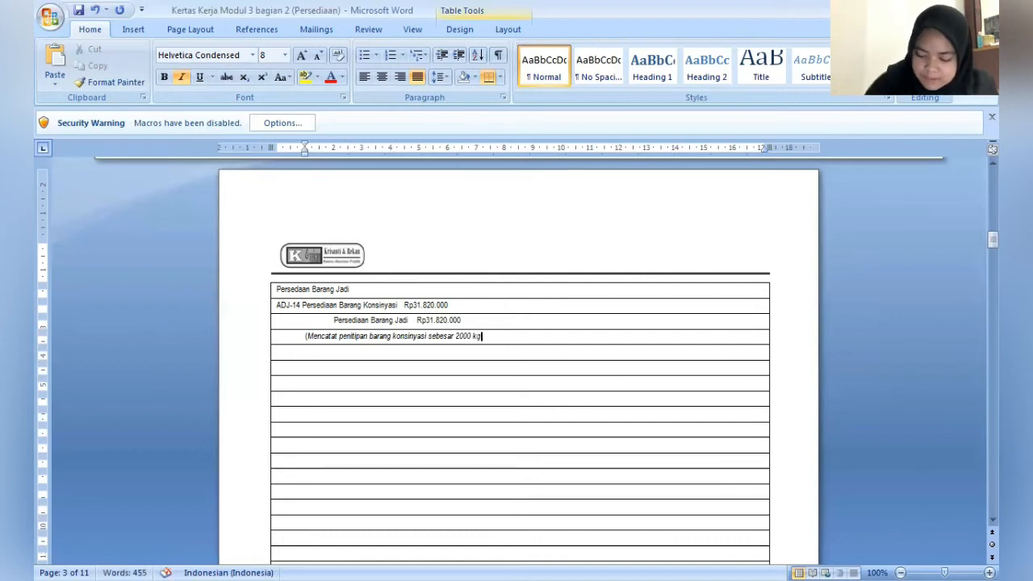
pyautogui.write('Ru')
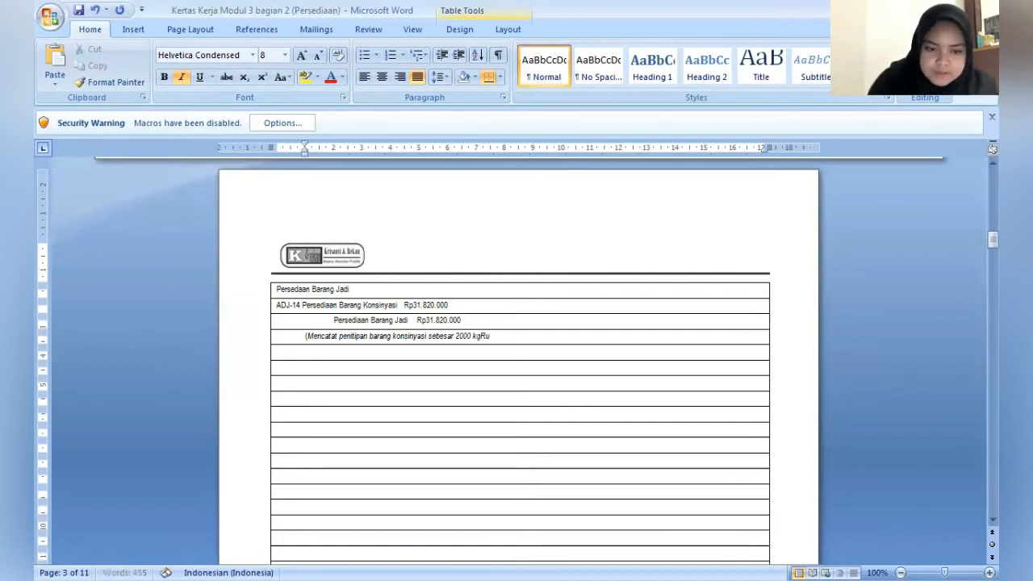
# - Add the product name "Rucofin Sp 500" after the quantity in the ADJ-14 note, separated by a space
pyautogui.press('BackSpace')
pyautogui.press('BackSpace')
pyautogui.write('Ru')
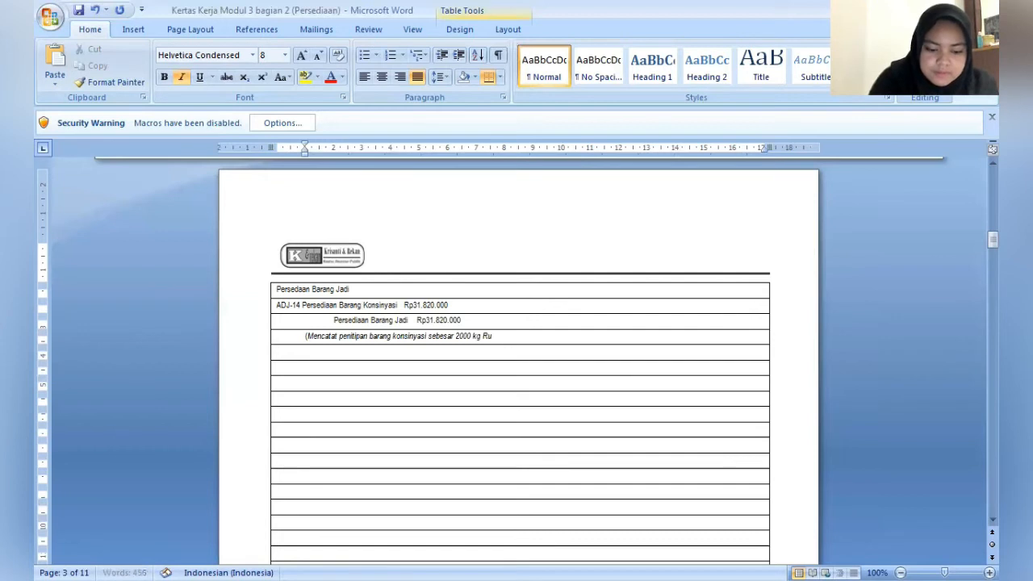
pyautogui.write('cofin Sp')
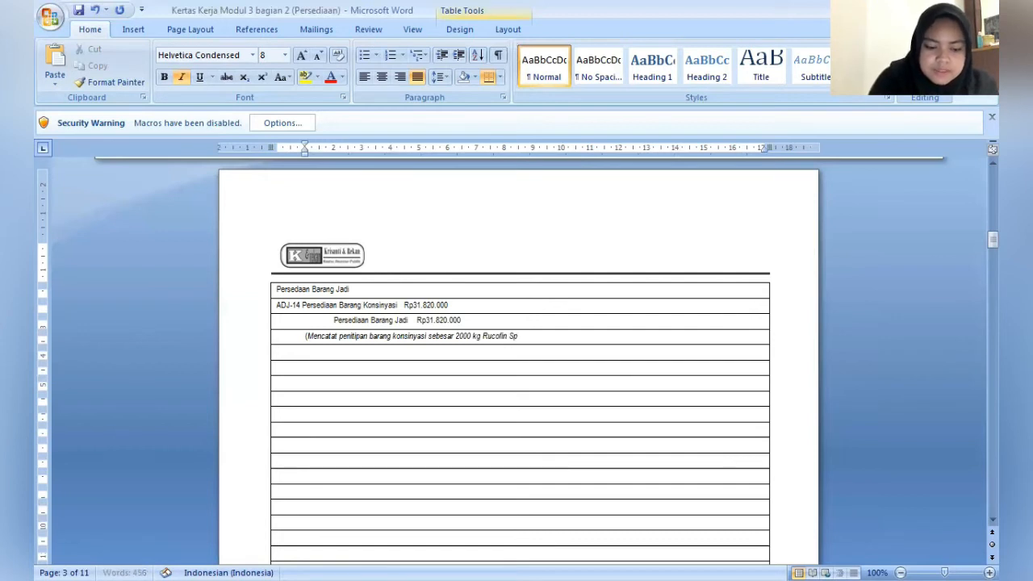
pyautogui.write(' 500')
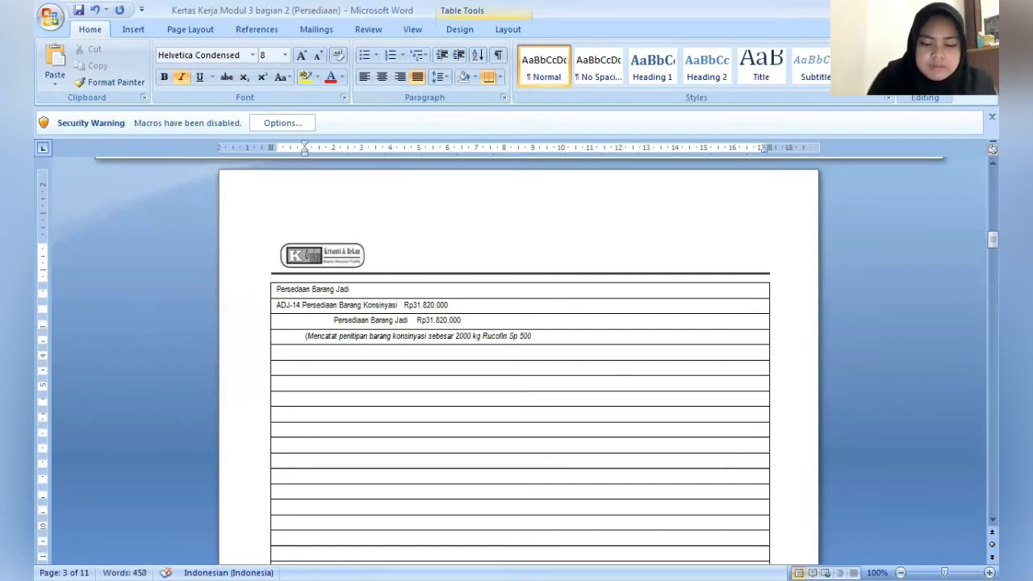
pyautogui.press('Right')
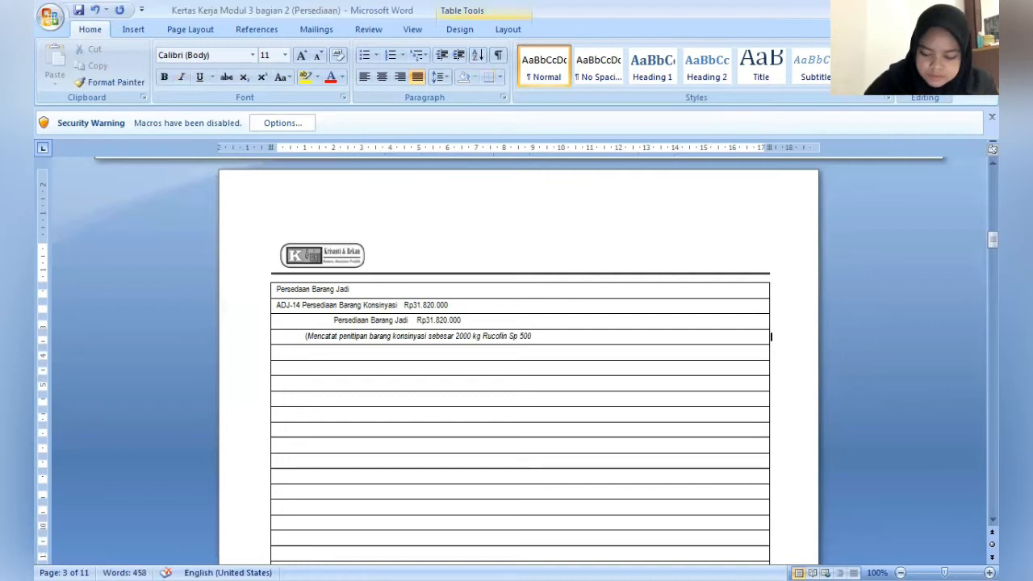
pyautogui.write('p')
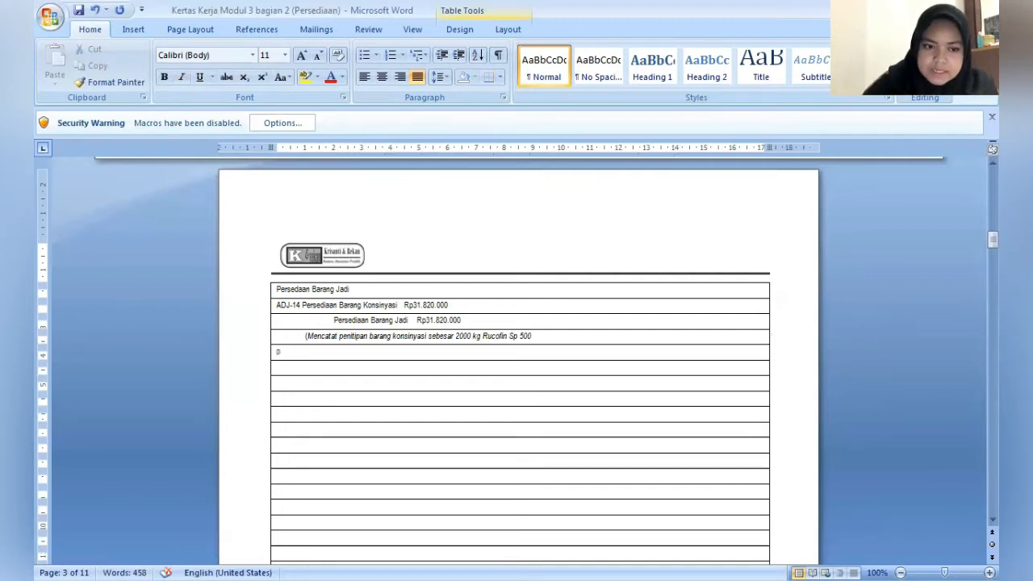
pyautogui.write('ada')
pyautogui.press('BackSpace')
pyautogui.press('BackSpace')
pyautogui.press('BackSpace')
pyautogui.press('BackSpace')
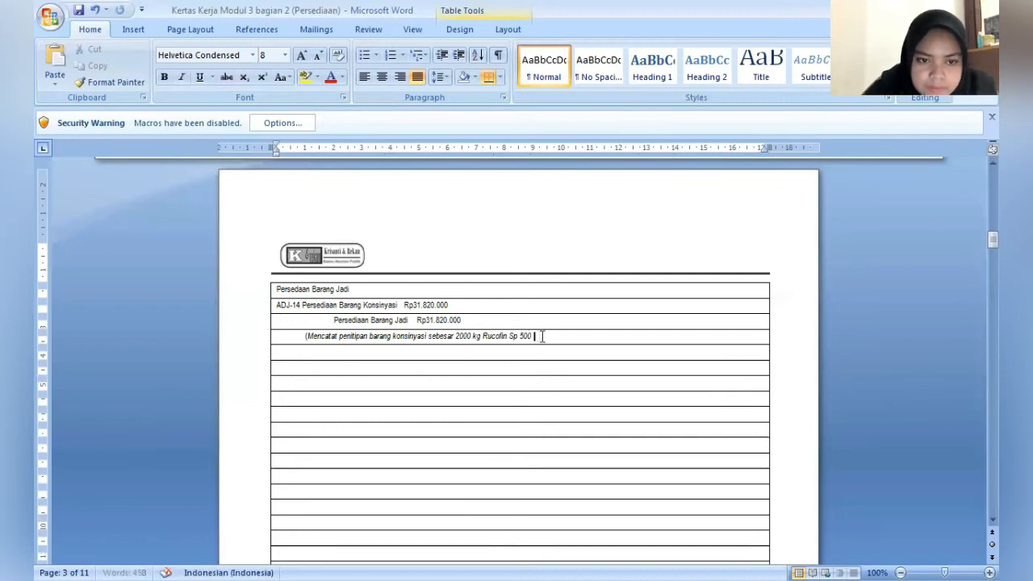
# - Finish the ADJ-14 note after the product name with "pada PT. Unicorn)"
pyautogui.click(541, 336)
pyautogui.write('pa')
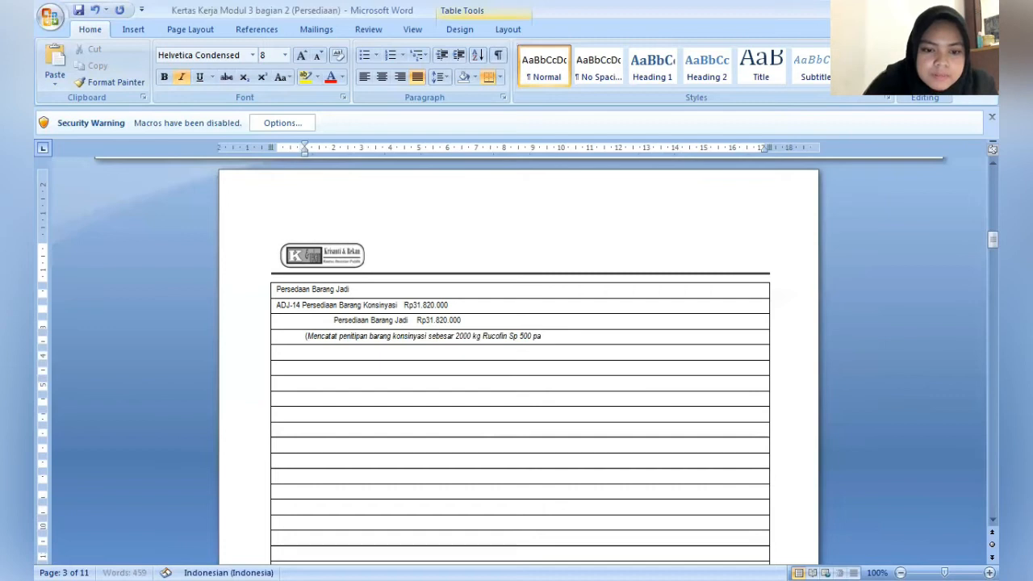
pyautogui.write('da P')
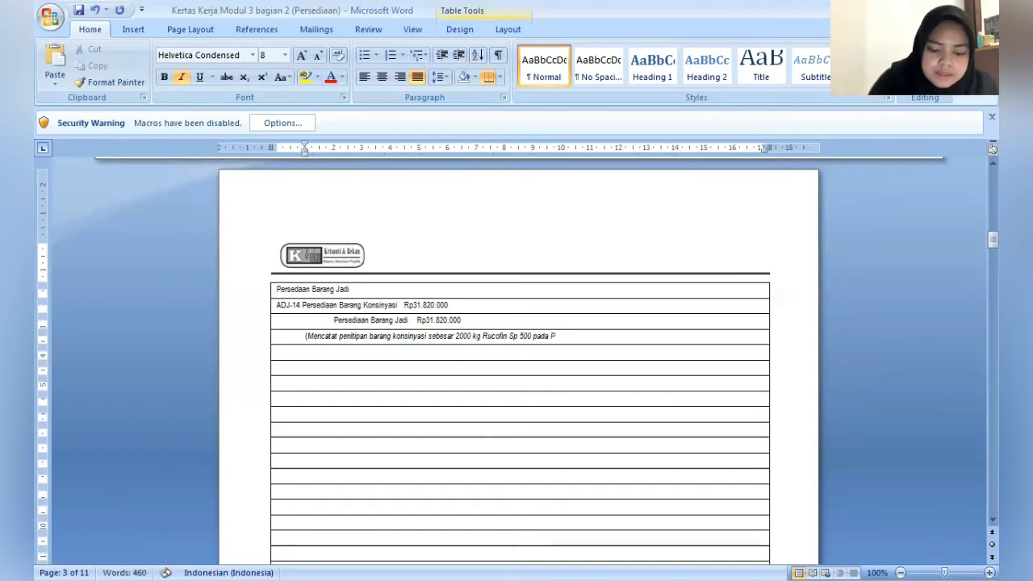
pyautogui.write('T')
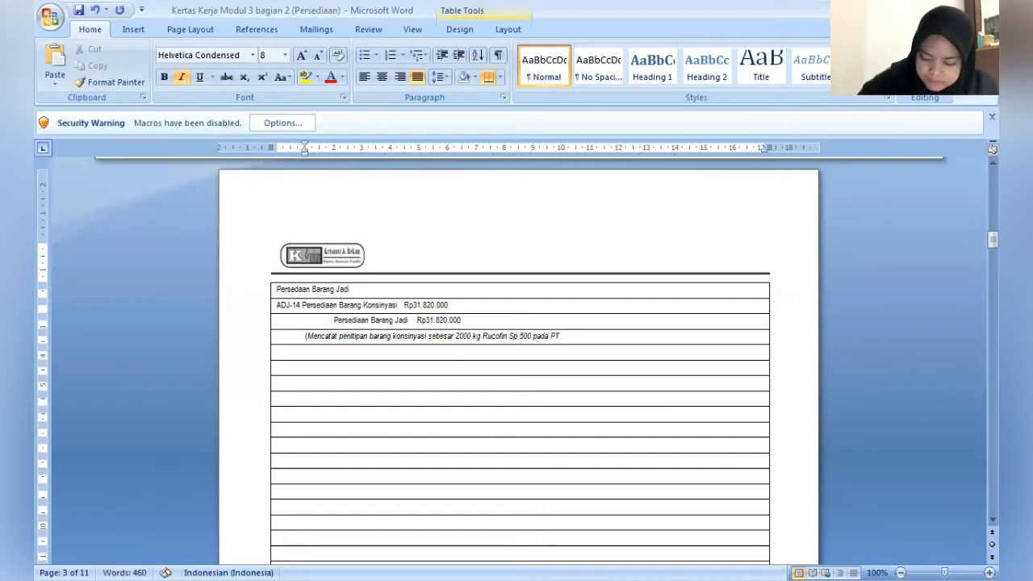
pyautogui.write('. U')
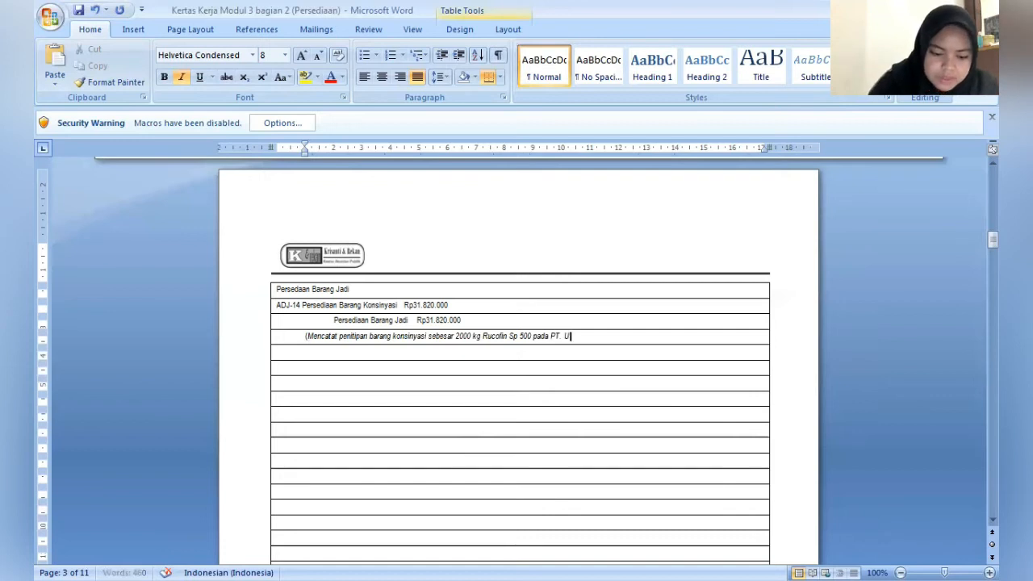
pyautogui.write('nicom')
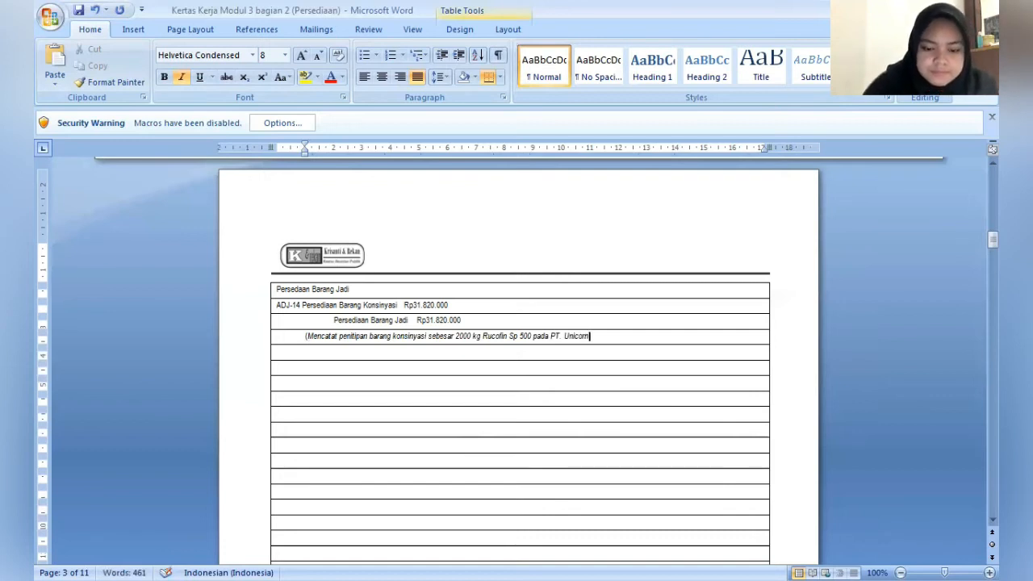
pyautogui.write(')')
# - Start entry ADJ-15 in the row below the note with the debit account "Promosi", followed after a few spaces by "Rp"
pyautogui.press('Down')
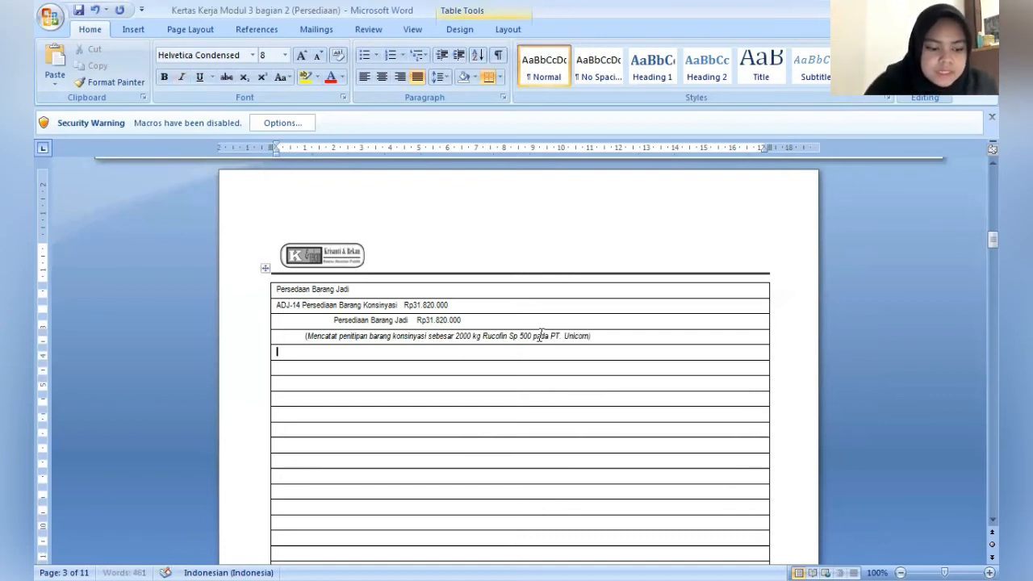
pyautogui.write('A')
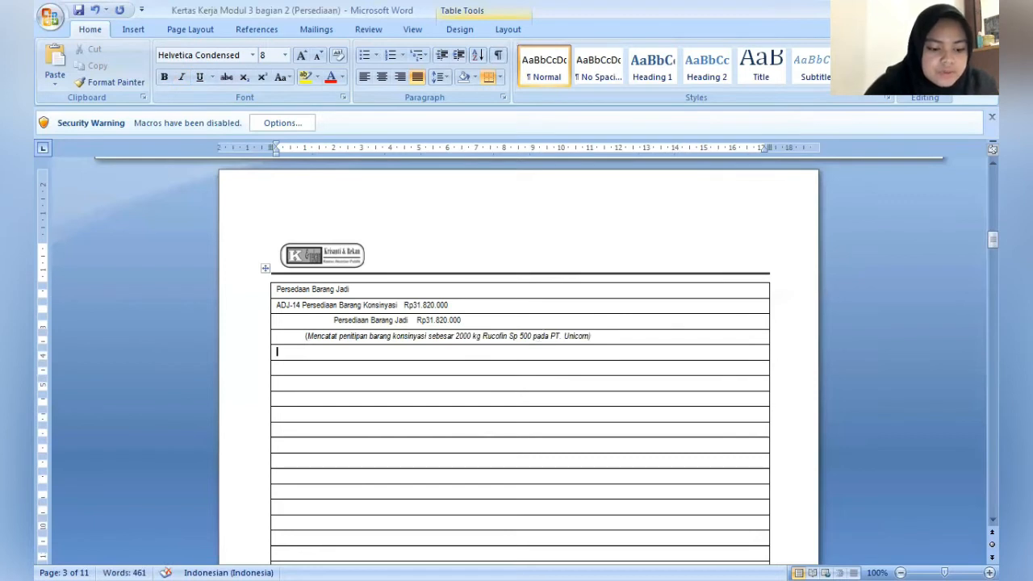
pyautogui.write('DJ')
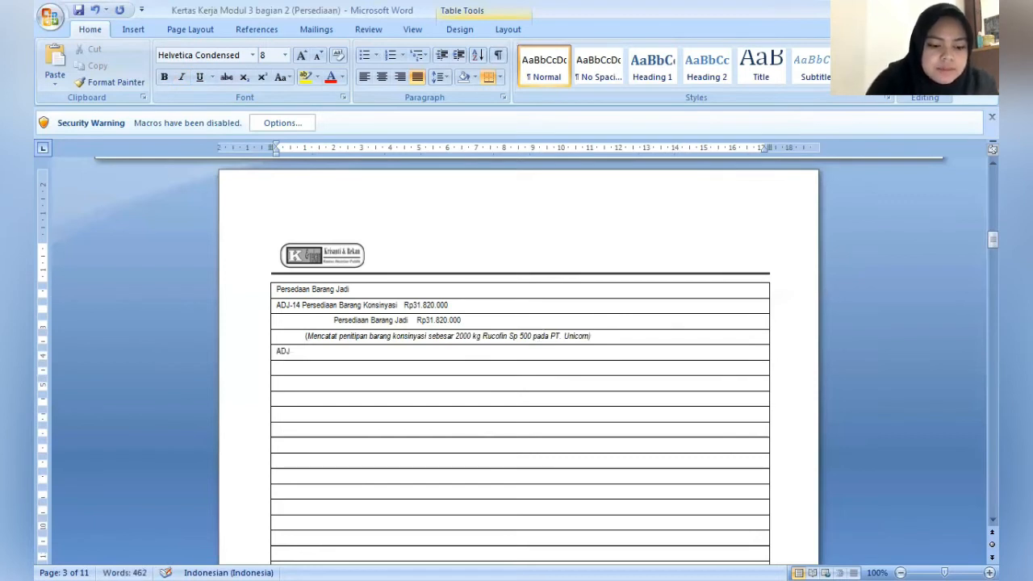
pyautogui.write('-15')
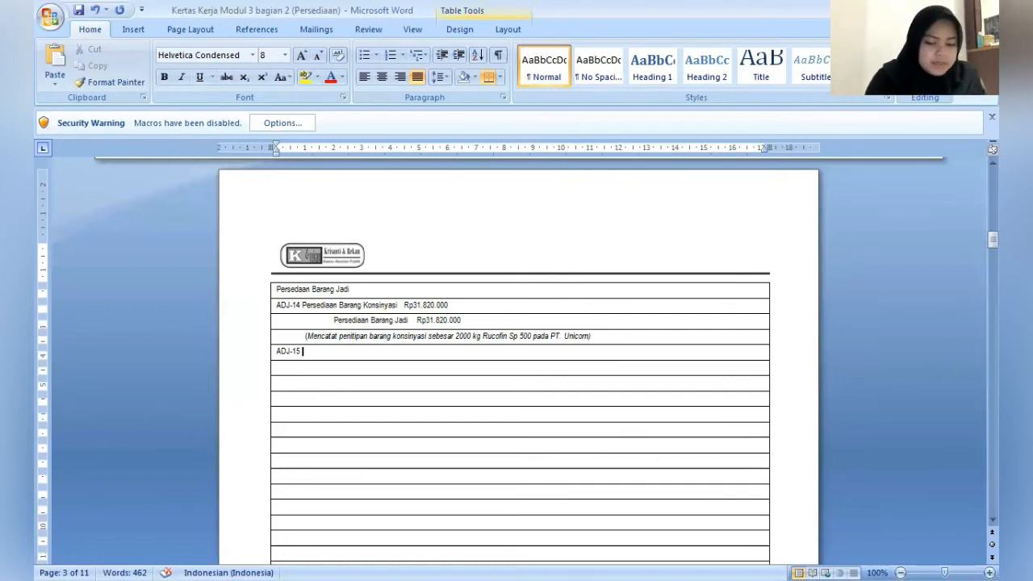
pyautogui.write('Prom')
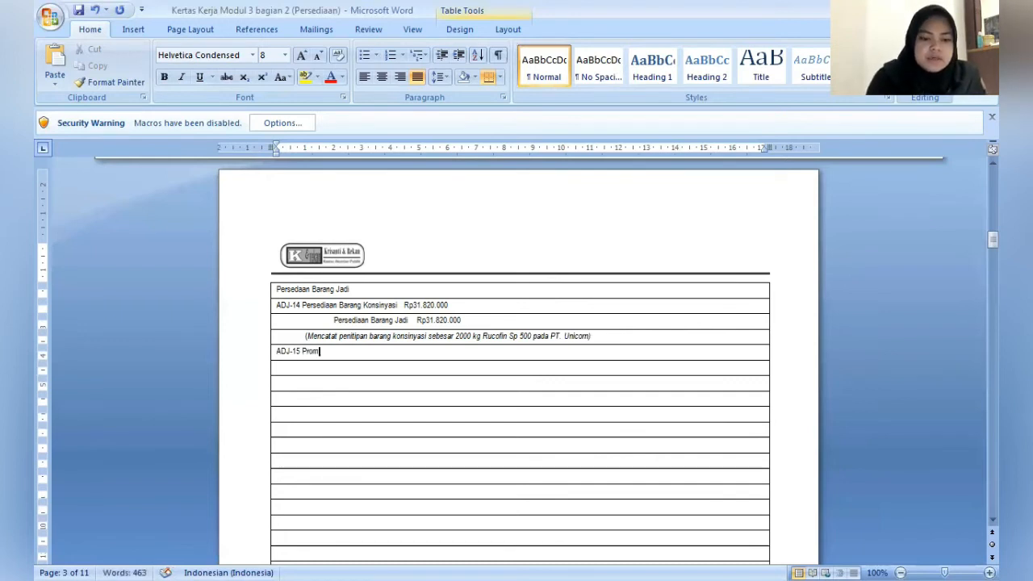
pyautogui.write('osi')
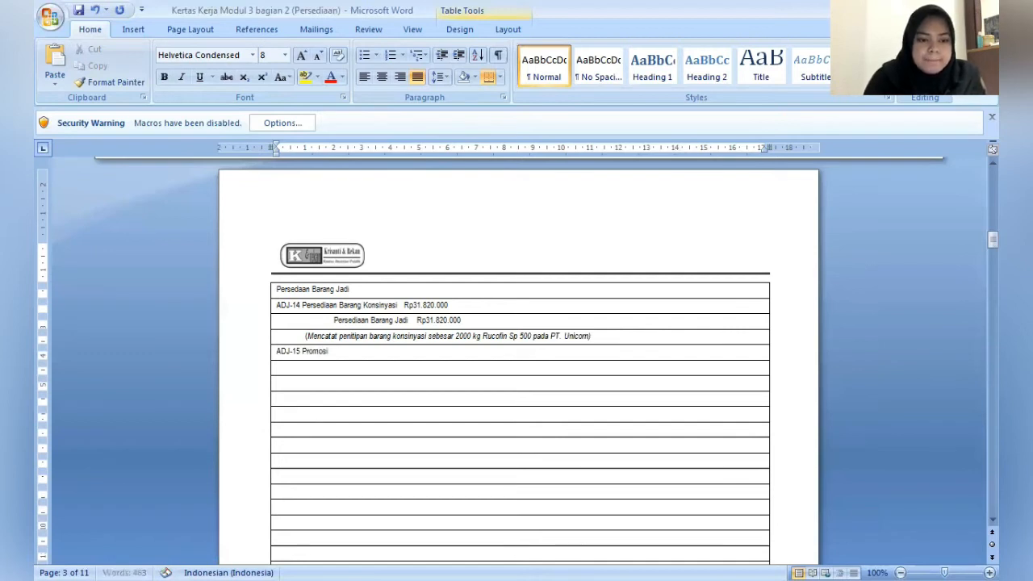
pyautogui.write('    R')
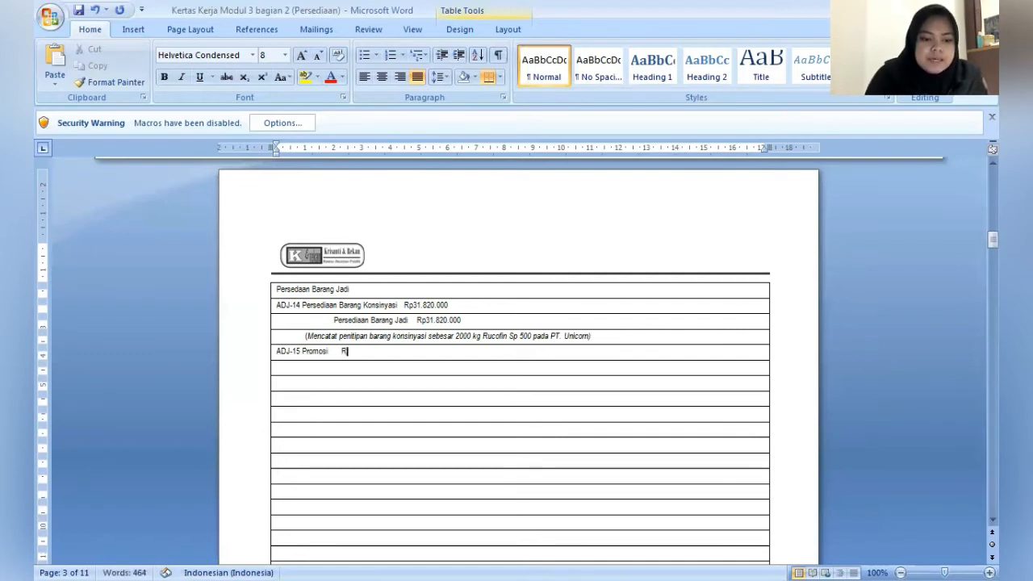
pyautogui.write('p')
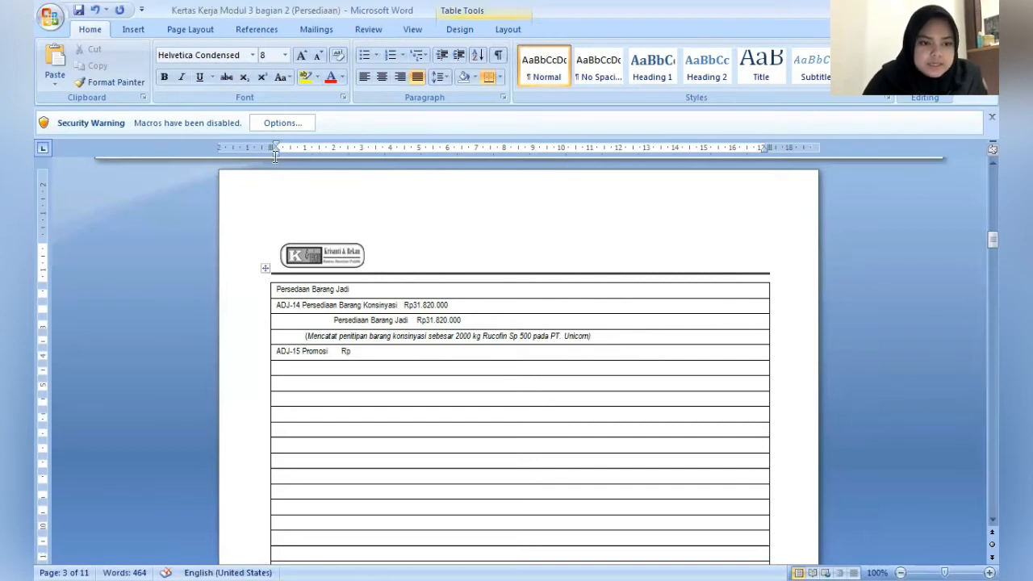
# - Indent the row below ADJ-15 Promosi to about 1.75 cm and enter the credit account "Persediaan Barang Jadi" followed by "Rp"
pyautogui.moveTo(277, 152); pyautogui.dragTo(326, 159)
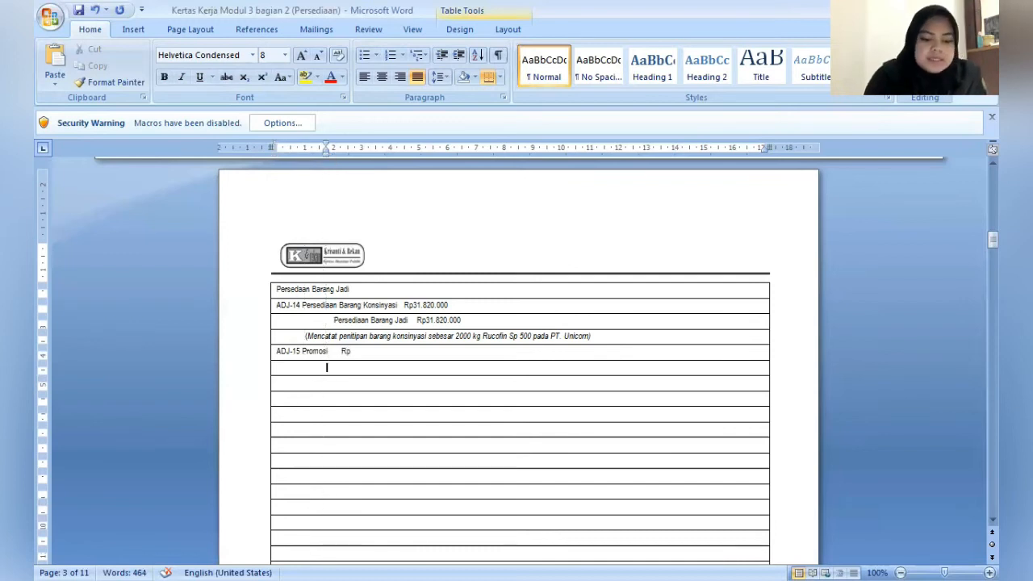
pyautogui.write('Perse')
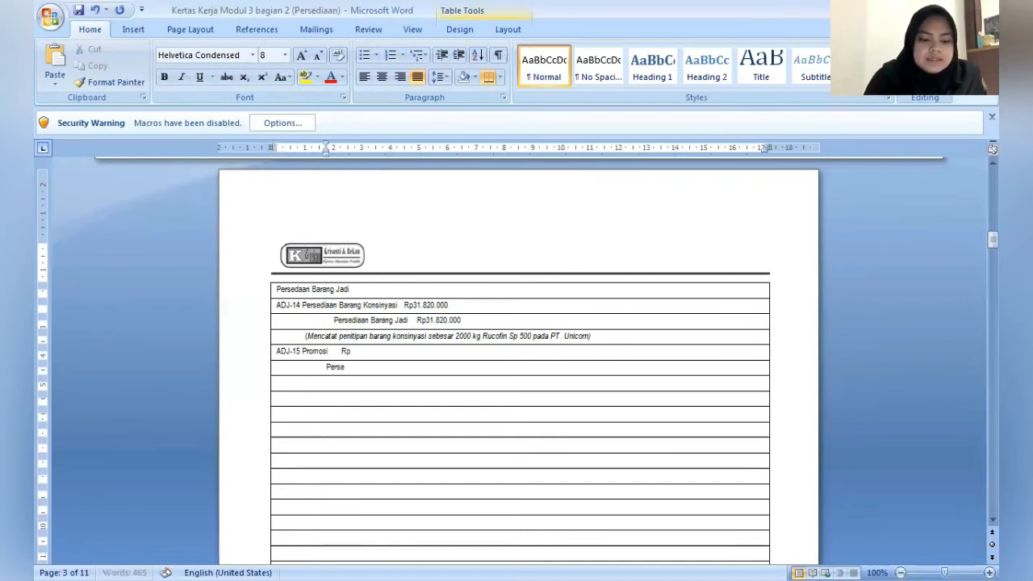
pyautogui.write('diaan Bara')
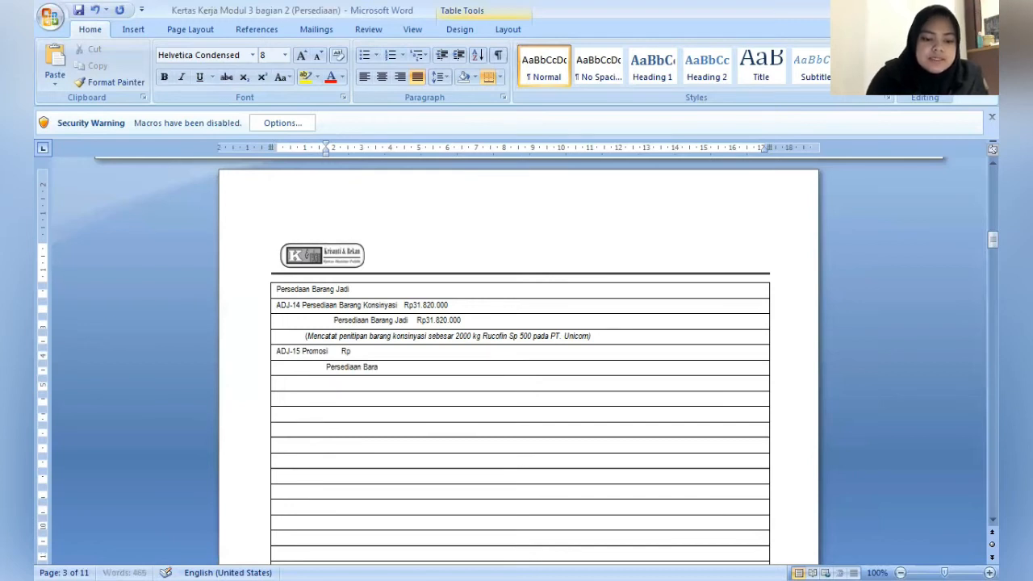
pyautogui.write('ng Jadi')
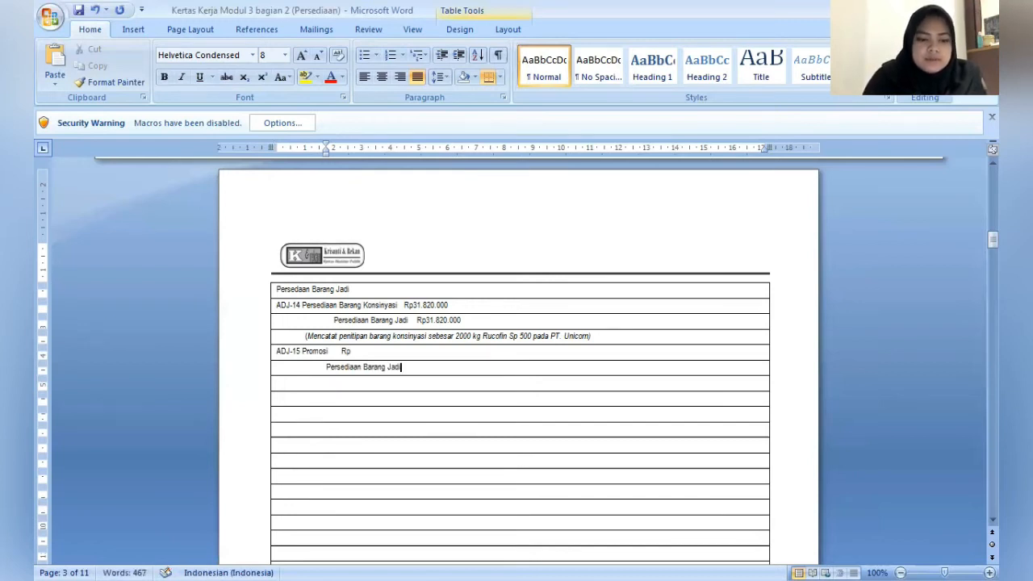
pyautogui.write('  Rp')
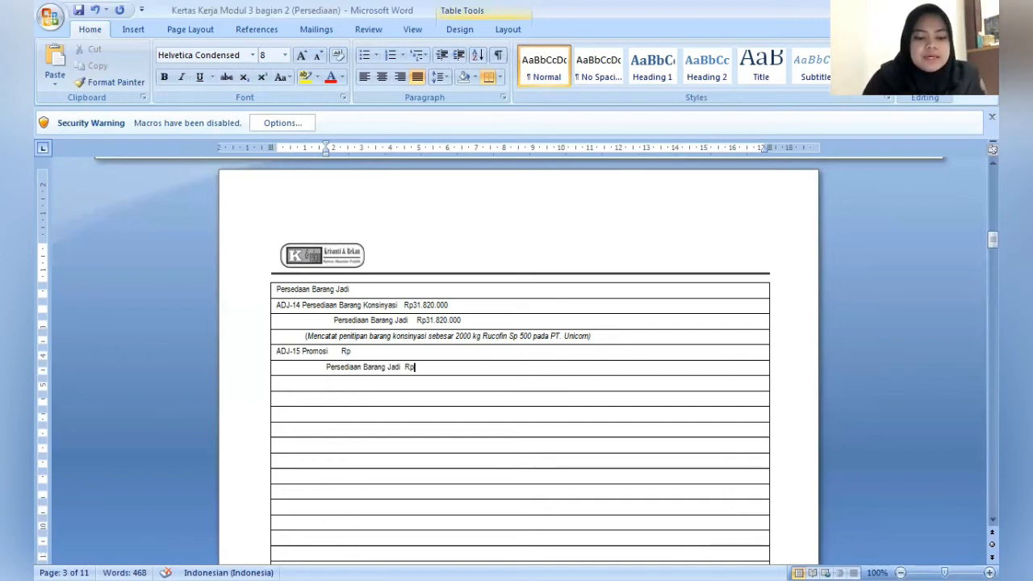
# - Complete the Persediaan Barang Jadi credit amount in ADJ-15 as Rp15.910.000
pyautogui.write('1')
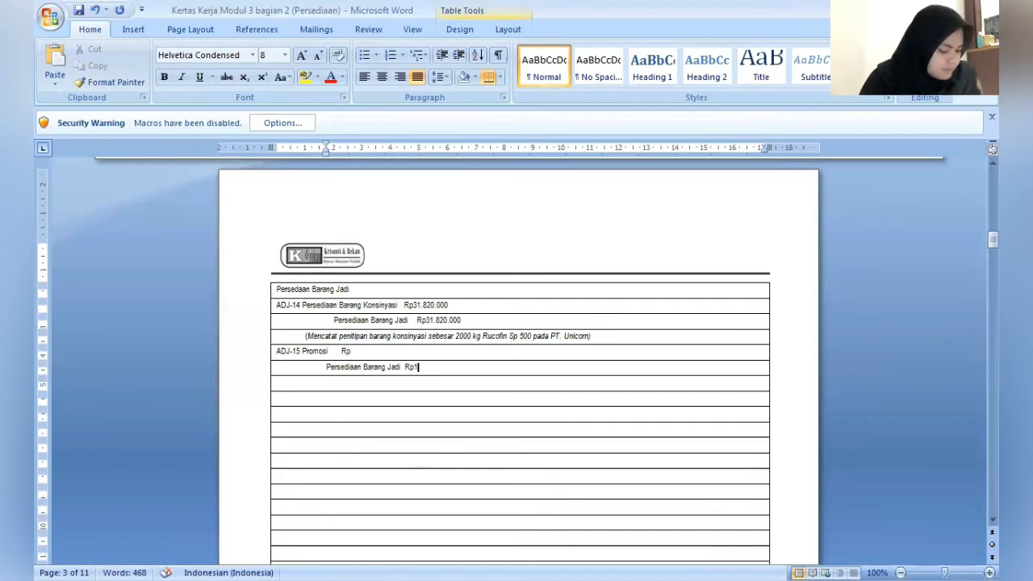
pyautogui.write('5.9')
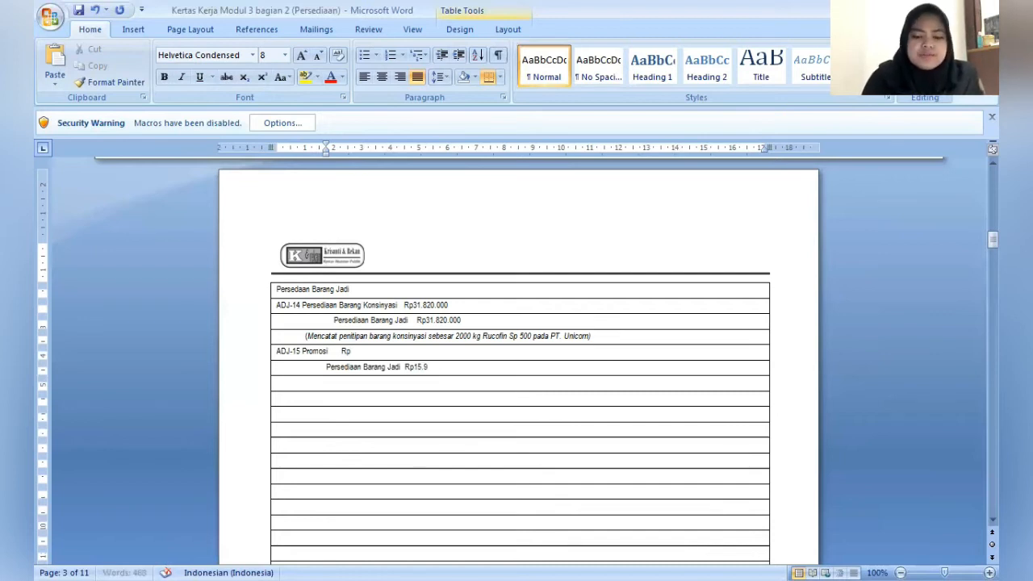
pyautogui.write('10.000')
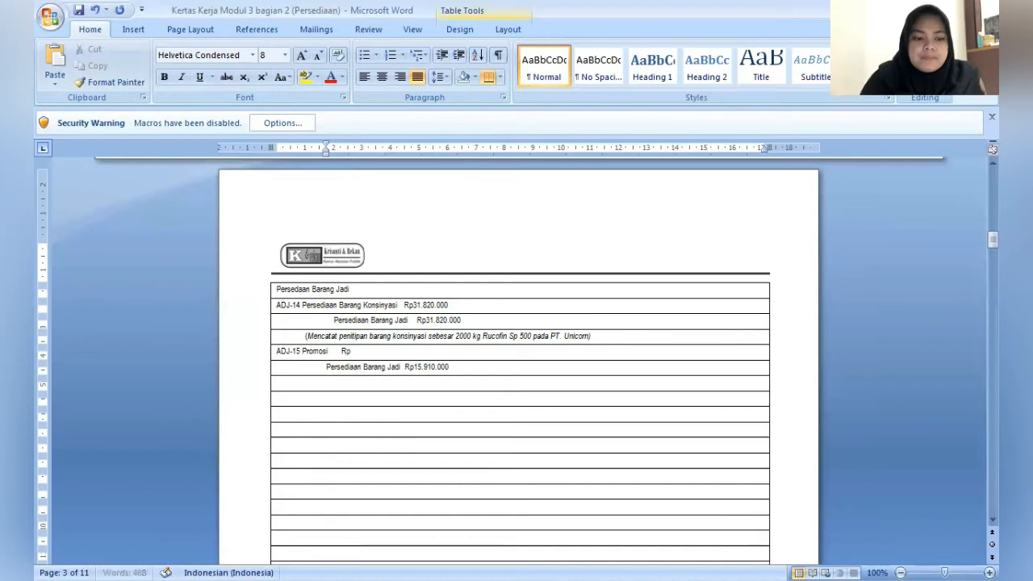
# - Add the second ADJ-15 credit account "PPN Keluaran (10%)" in the row below, indented to match Persediaan Barang Jadi and followed by several spaces
pyautogui.press('Down')
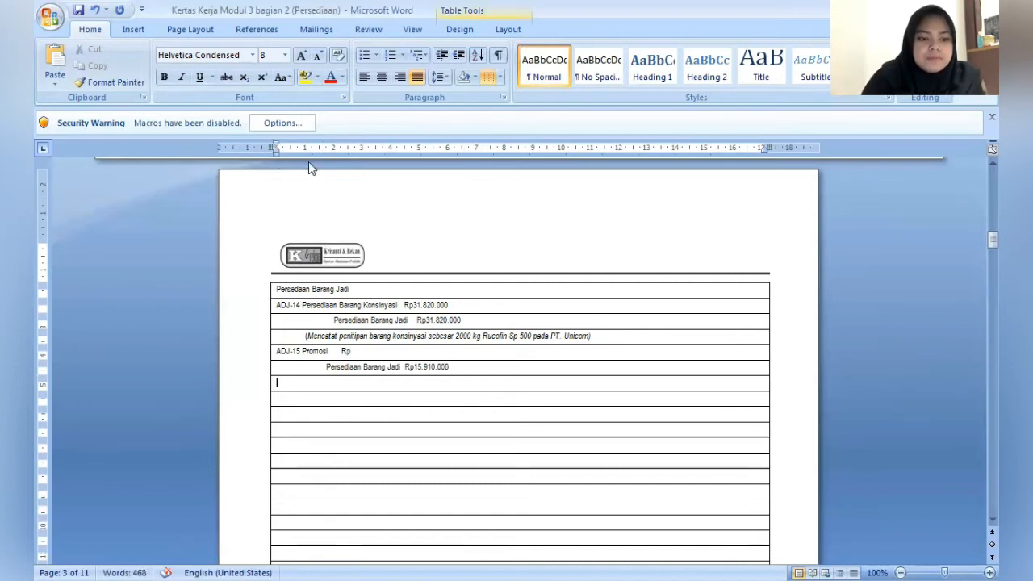
pyautogui.moveTo(308, 162); pyautogui.dragTo(327, 168)
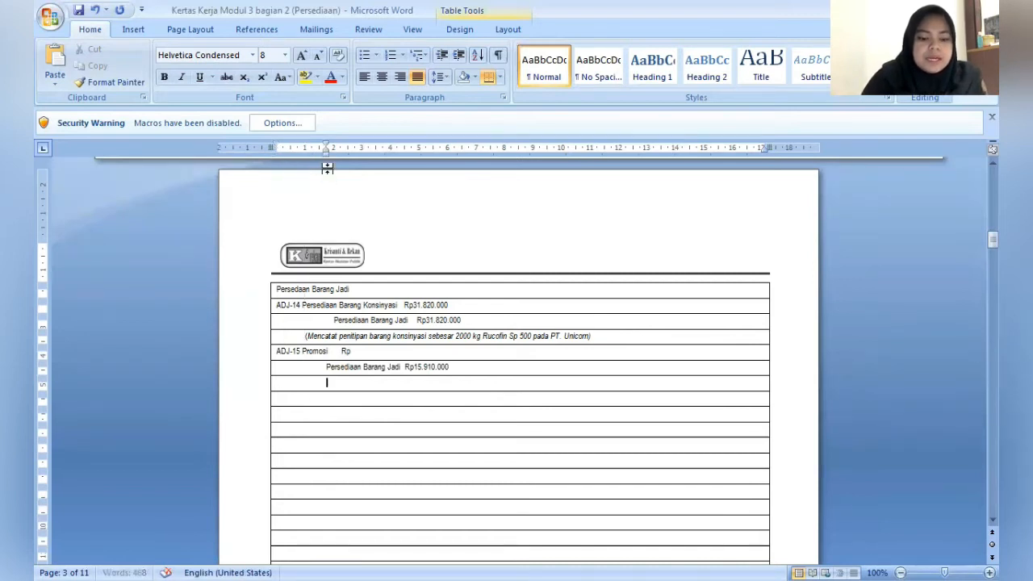
pyautogui.write('PP')
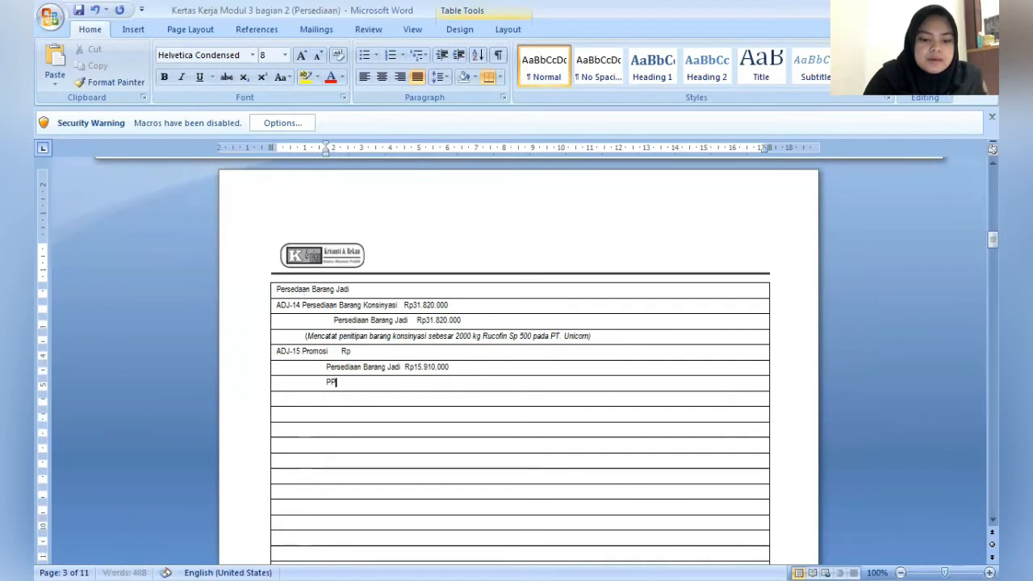
pyautogui.write('N M')
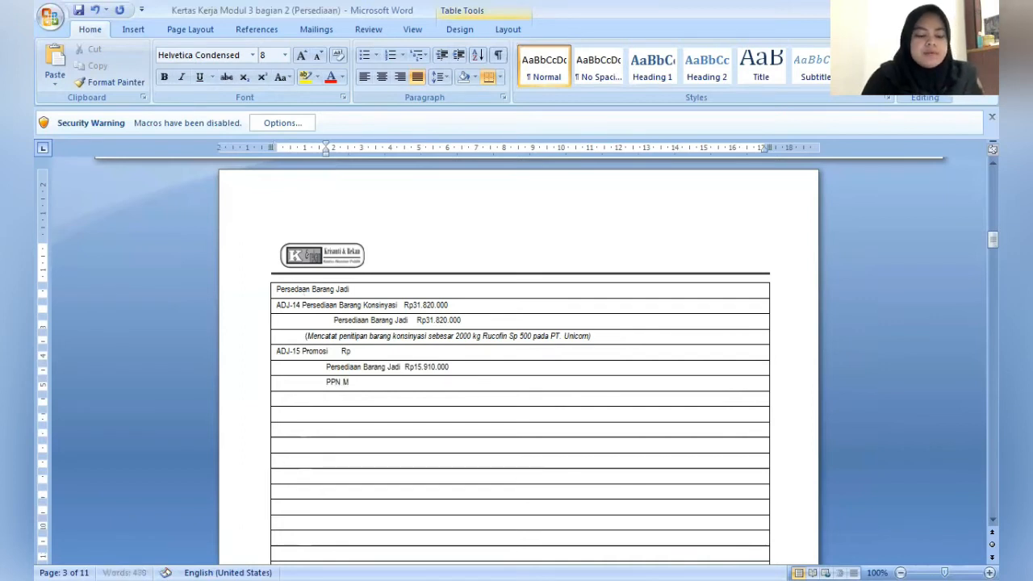
pyautogui.press('BackSpace')
pyautogui.write('Keluar')
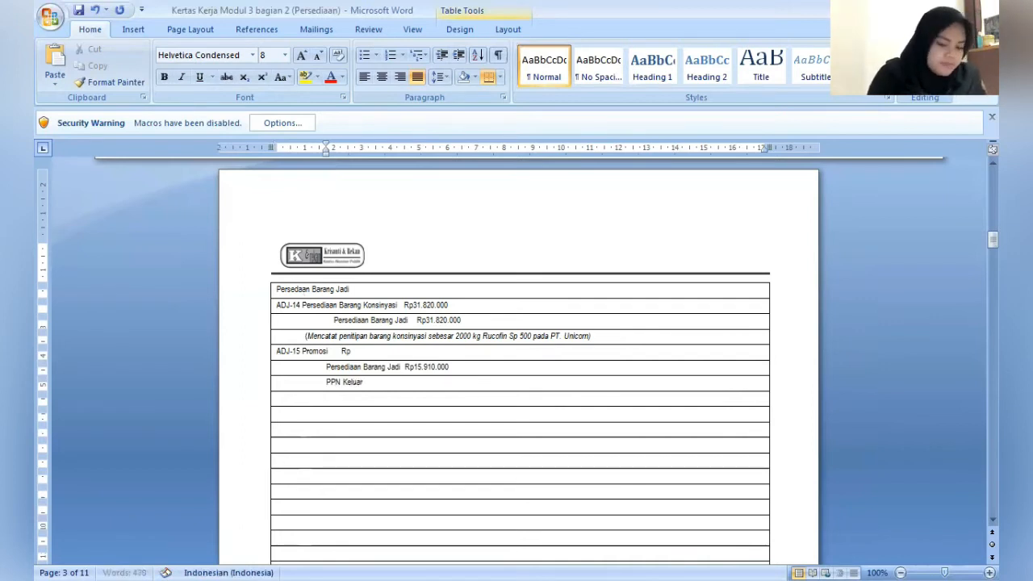
pyautogui.write('an (')
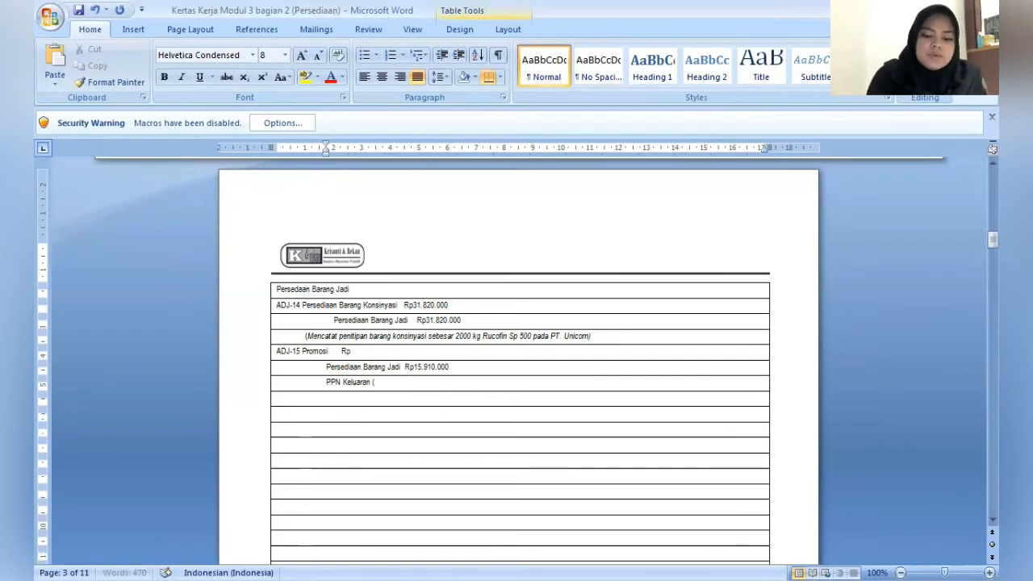
pyautogui.write('10%')
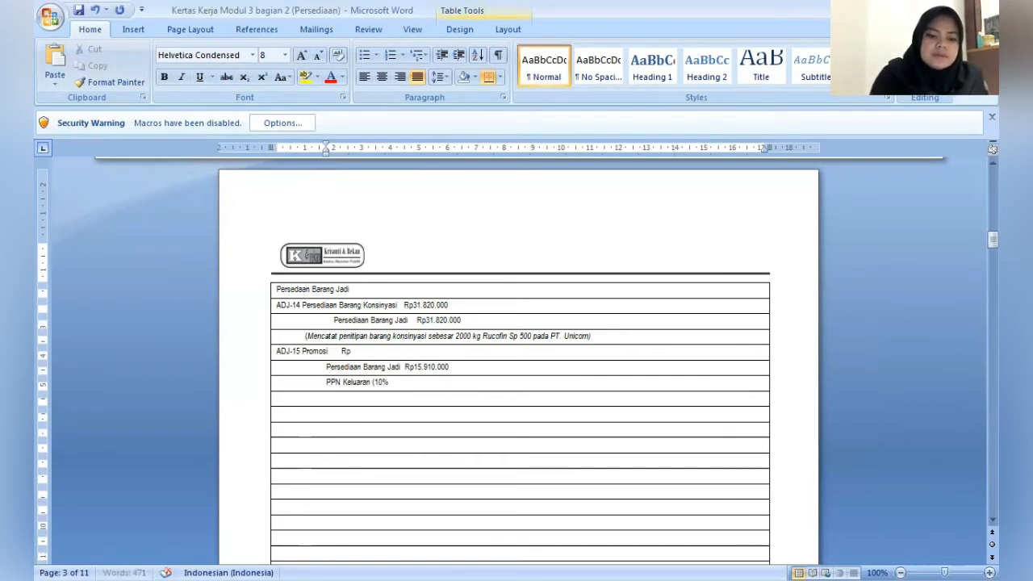
pyautogui.write(')    ')
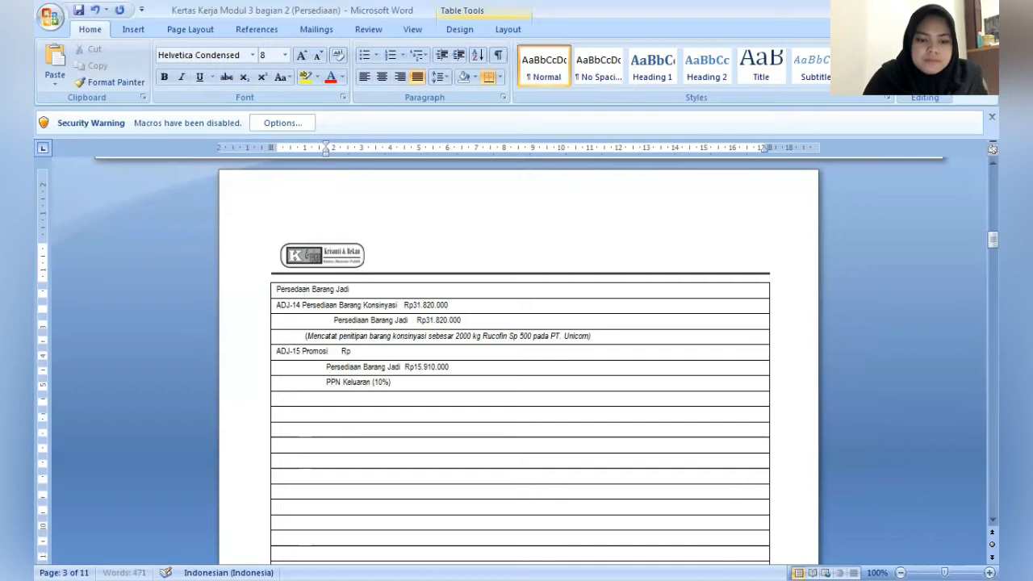
pyautogui.write('R')
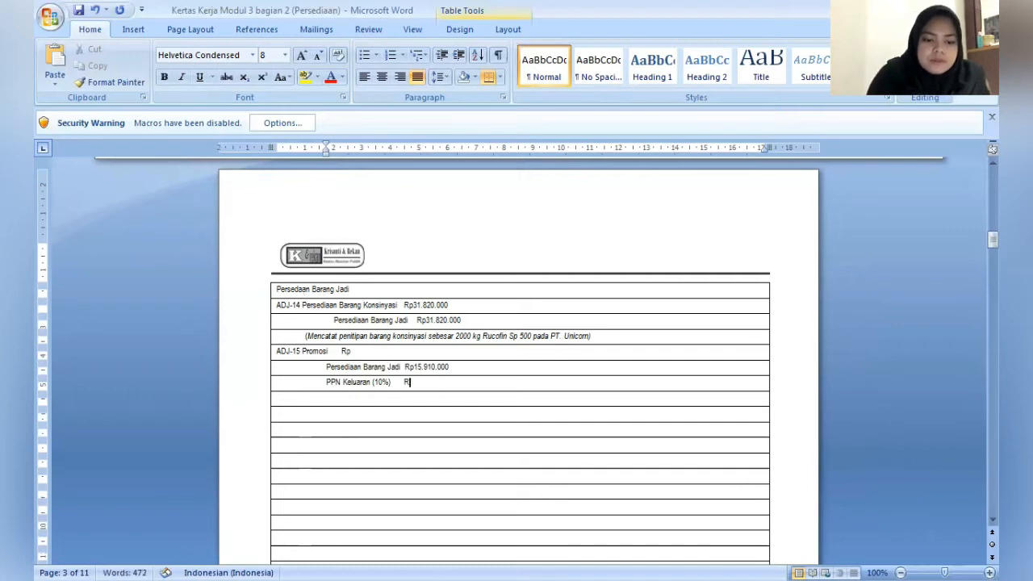
pyautogui.write('p')
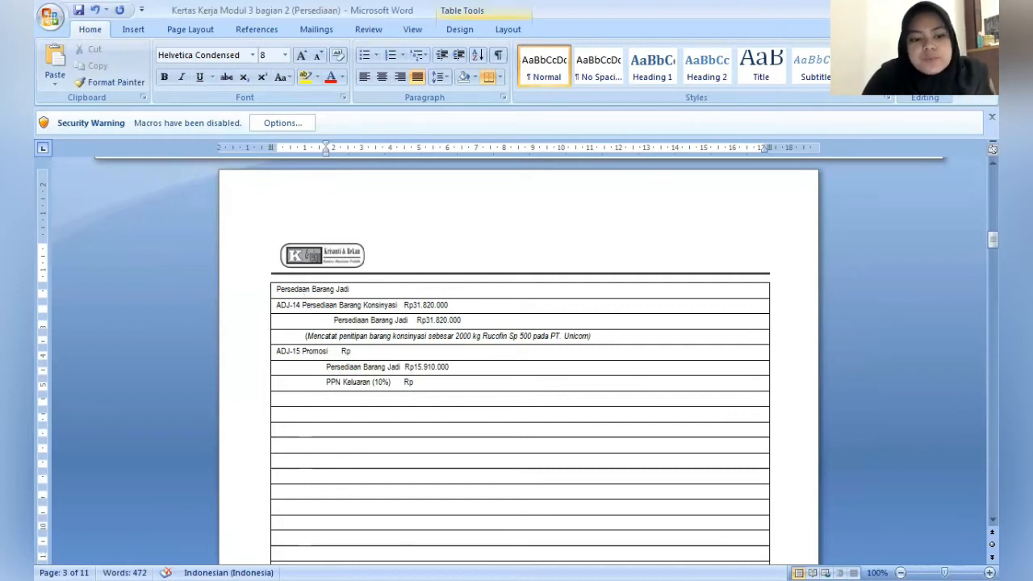
# - Enter the amount Rp1.591.000 after PPN Keluaran (10%)
pyautogui.write('1.')
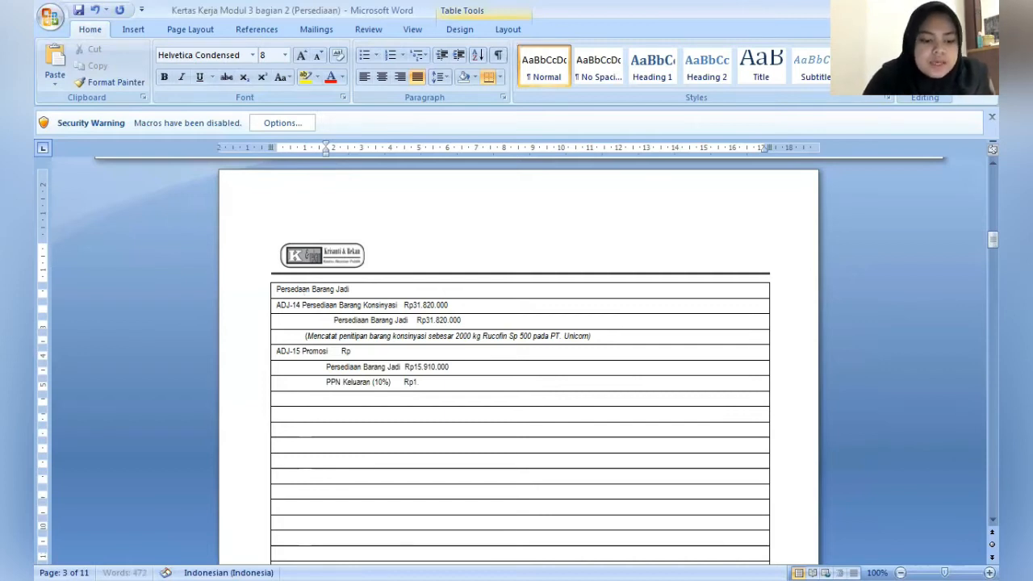
pyautogui.write('59')
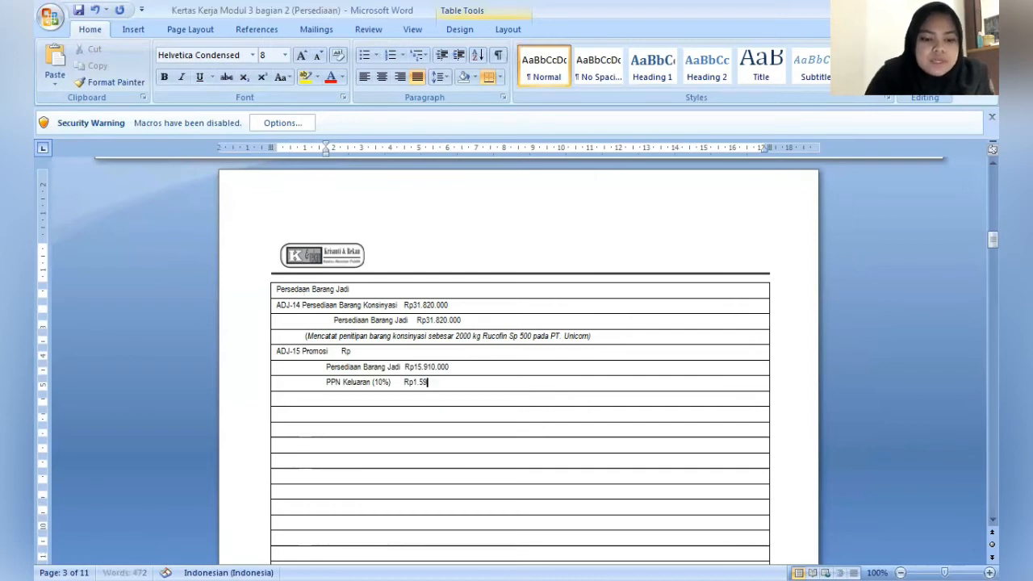
pyautogui.write('1.000')
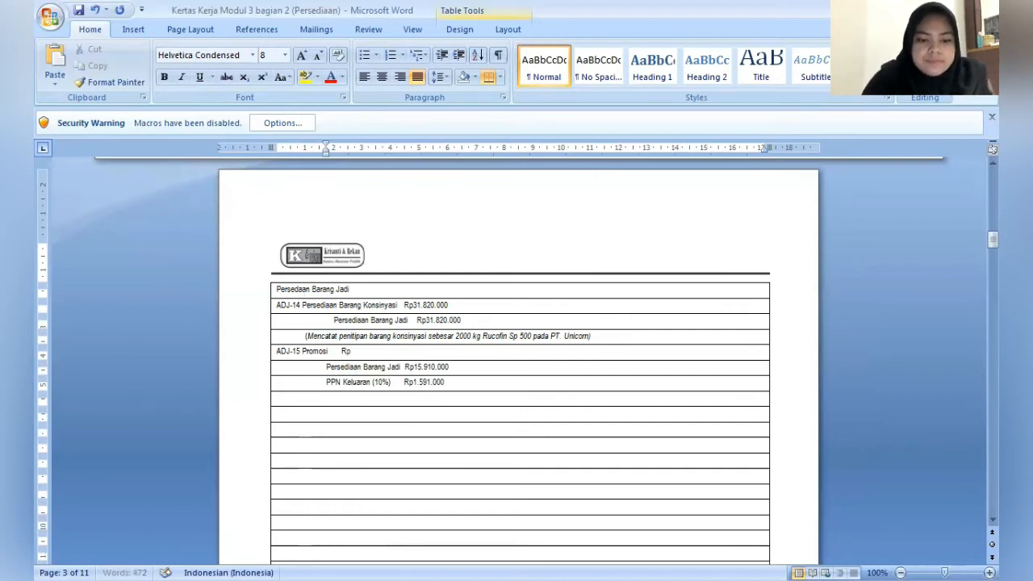
# - Complete the Promosi debit amount in ADJ-15 as Rp17.501.000
pyautogui.click(383, 352)
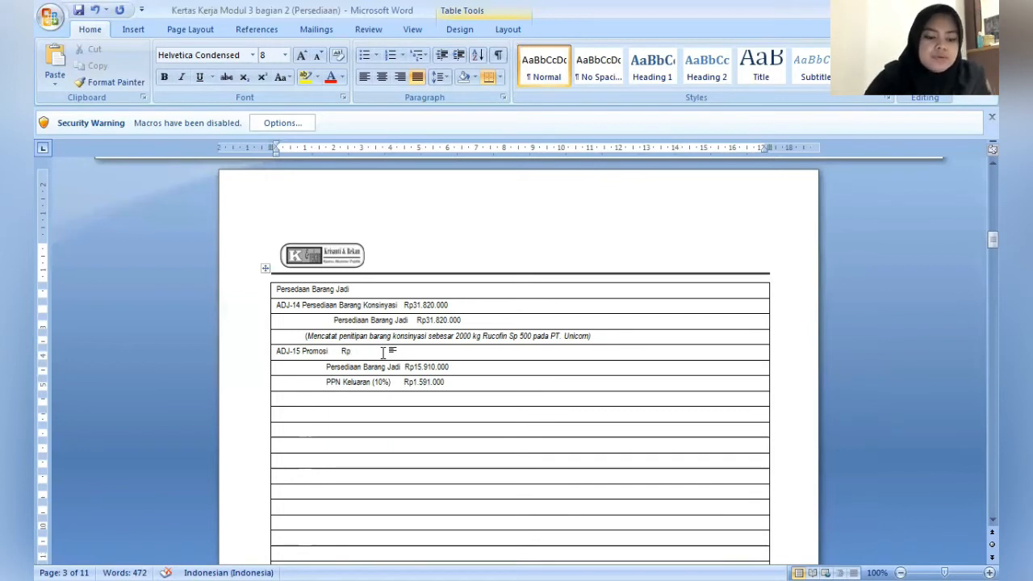
pyautogui.write('17')
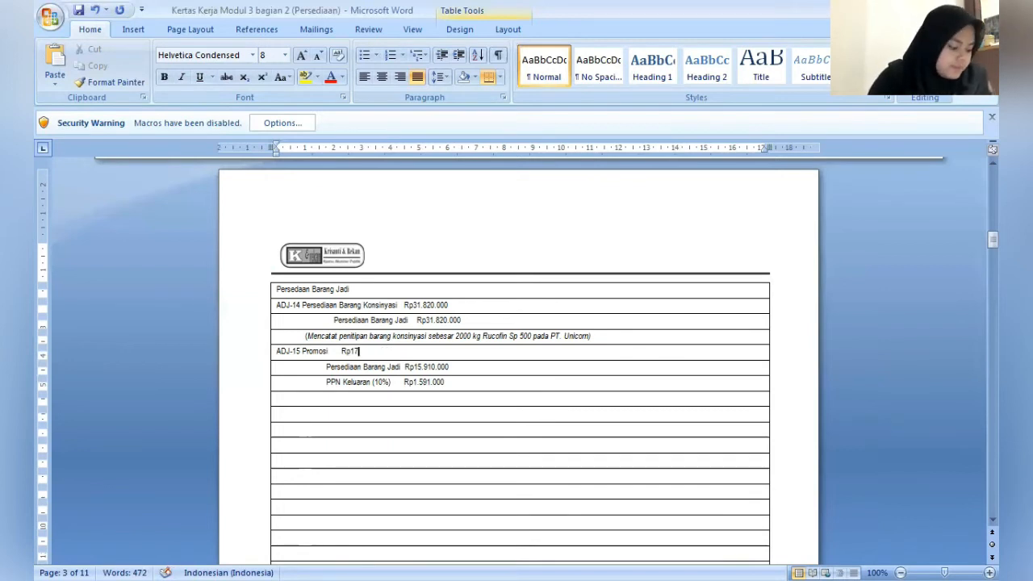
pyautogui.write('.')
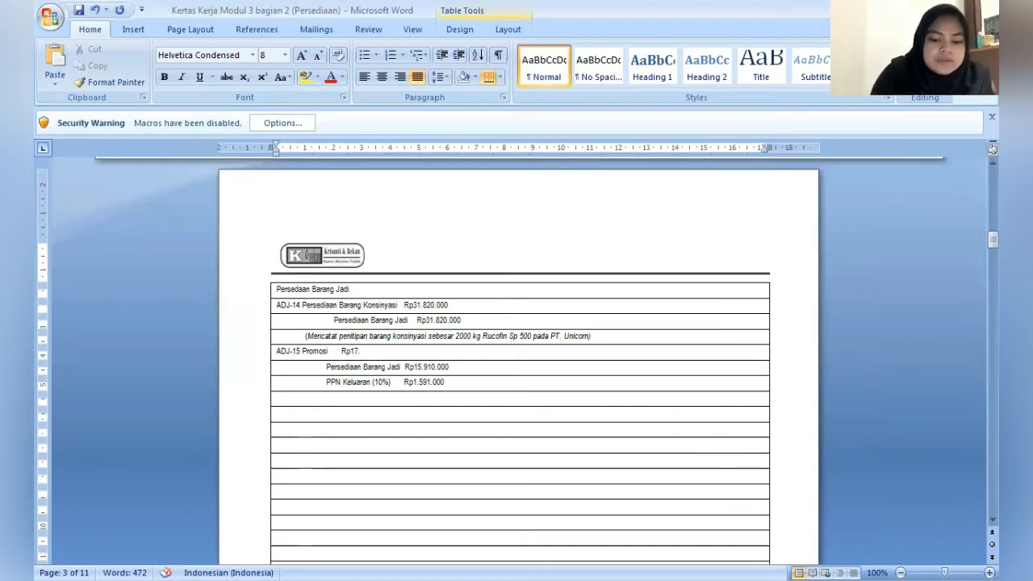
pyautogui.write('501.0')
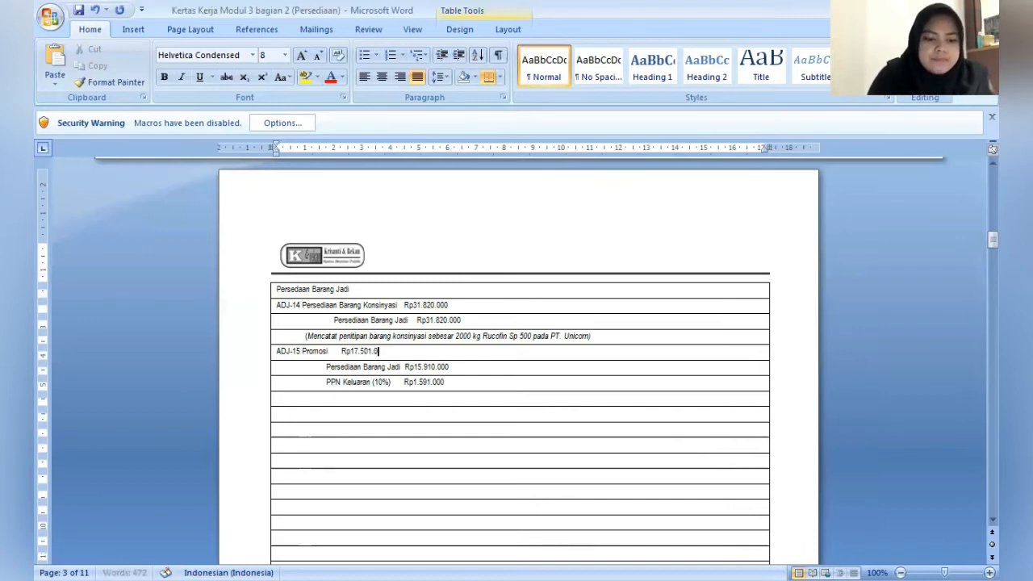
pyautogui.write('00')
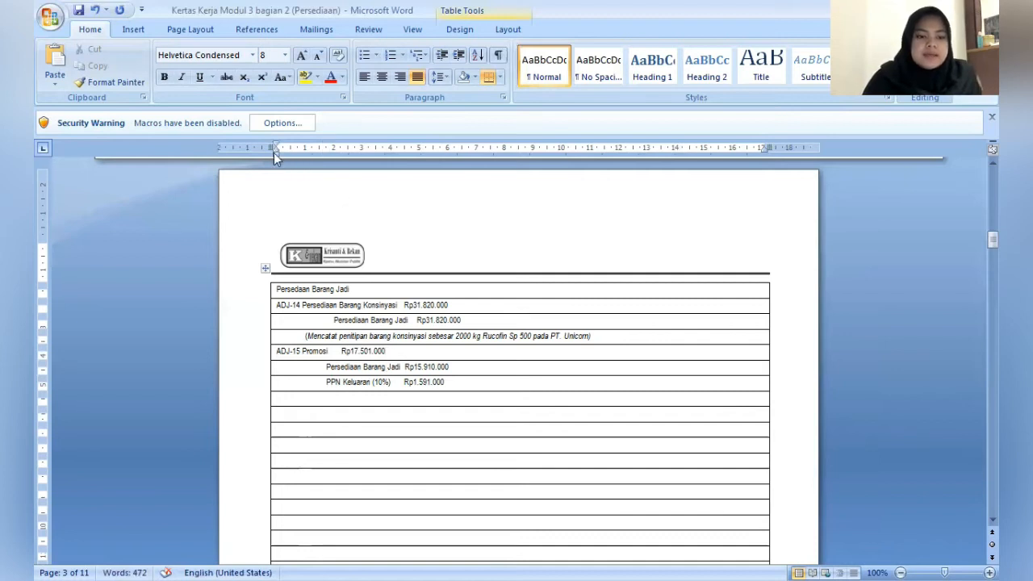
# - Indent the row below PPN Keluaran to about 1 cm and start the ADJ-15 note with "(Mencatat", the word in italics
pyautogui.moveTo(273, 154); pyautogui.dragTo(306, 161)
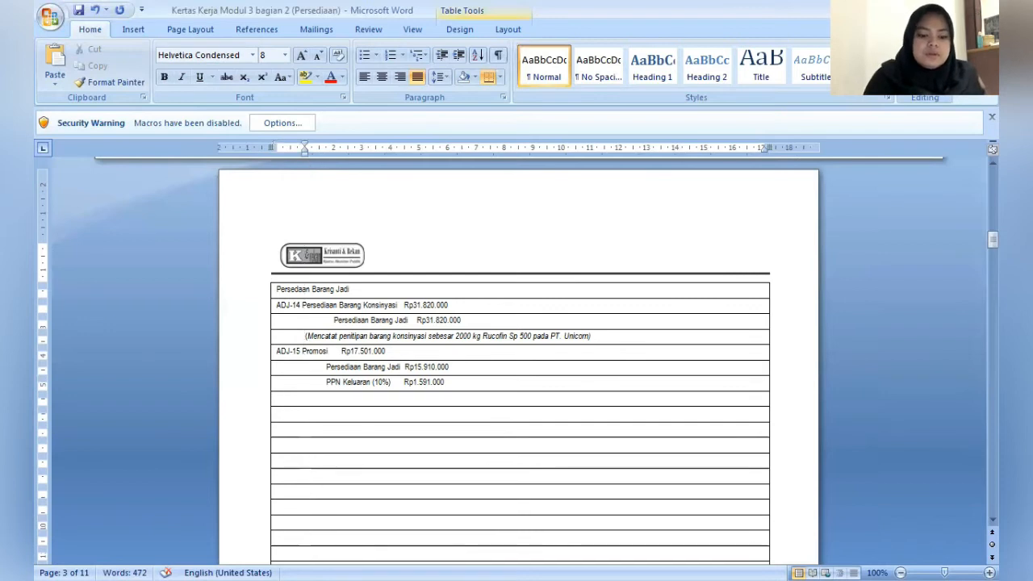
pyautogui.write('(M')
pyautogui.hotkey('ctrl', 'i')
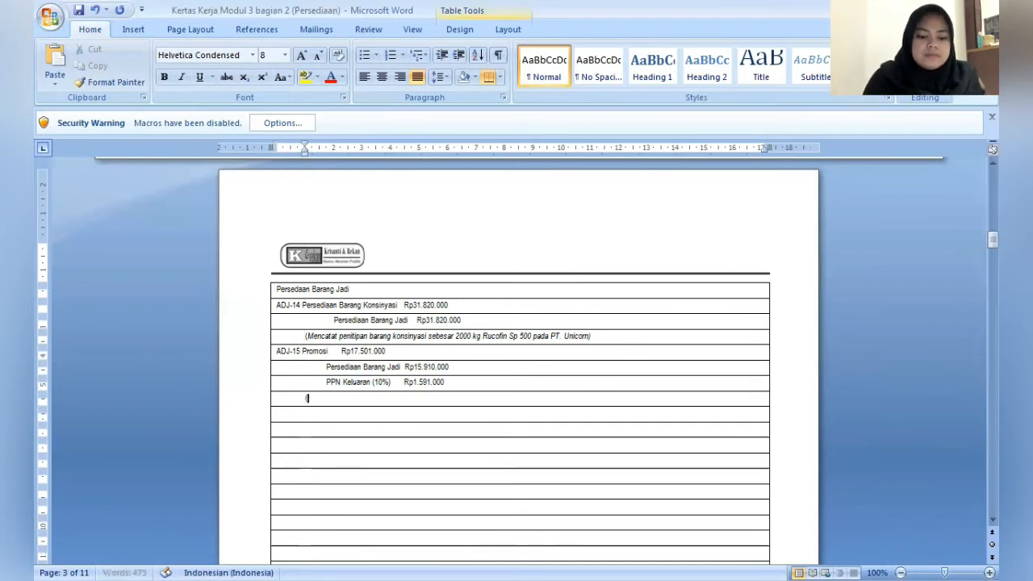
pyautogui.write('encata')
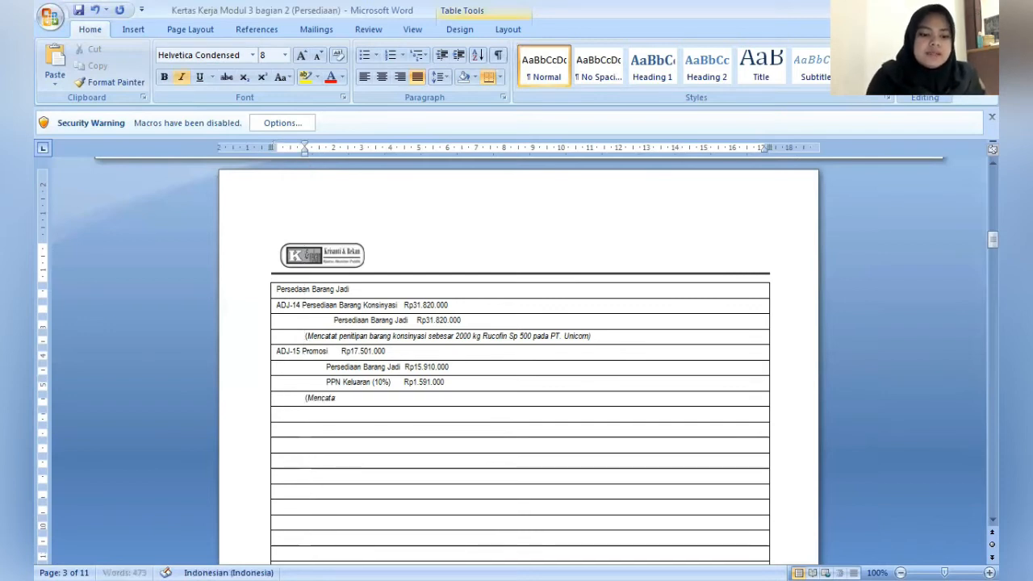
pyautogui.write('t')
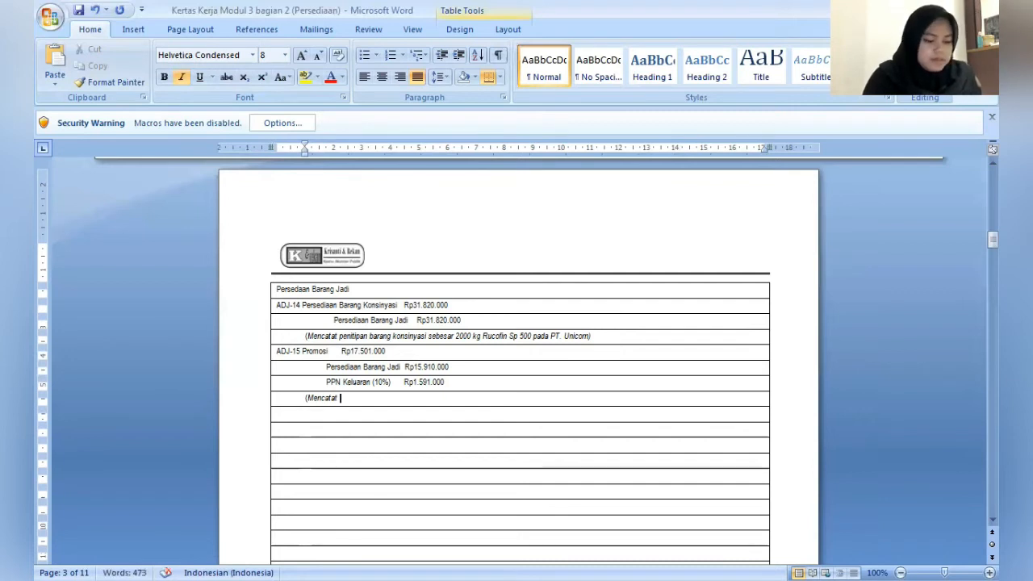
pyautogui.write(' 1000')
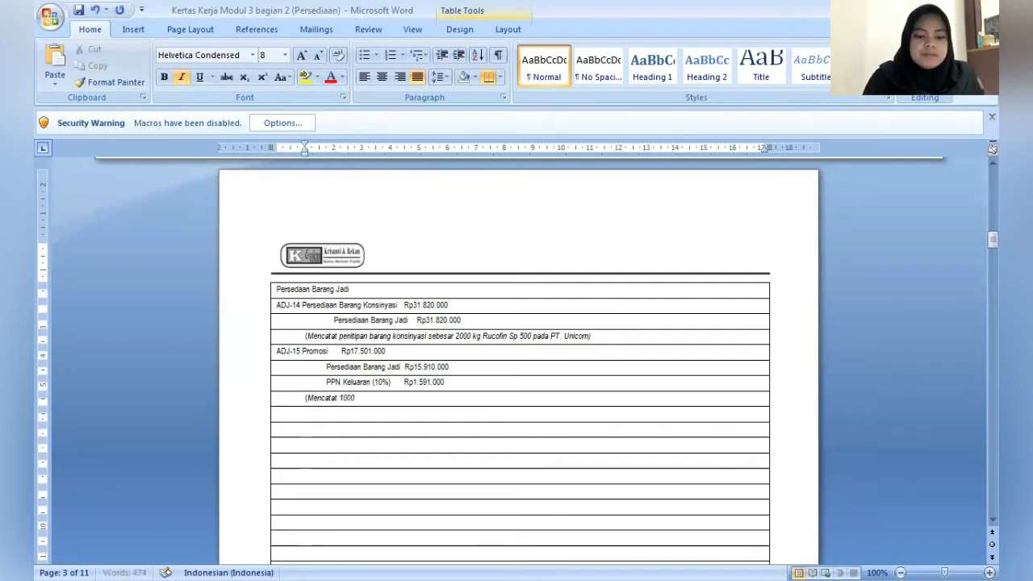
pyautogui.write('kg ')
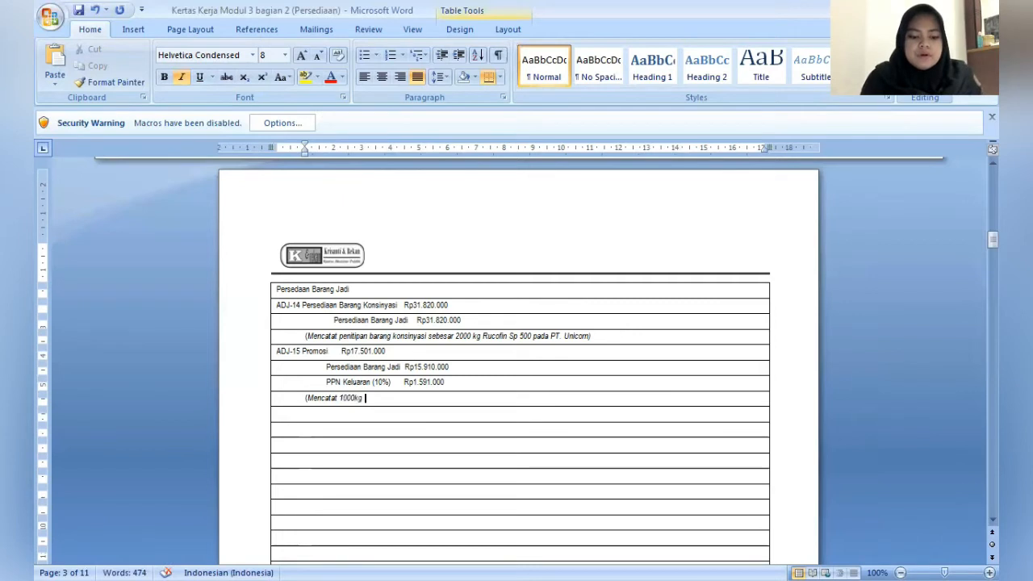
pyautogui.write('Rucof')
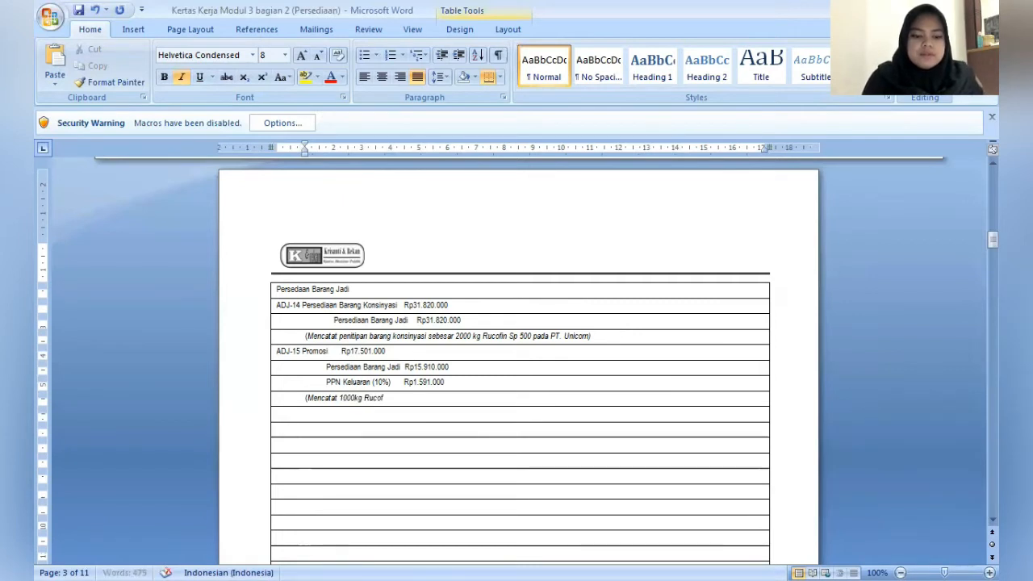
pyautogui.write('in')
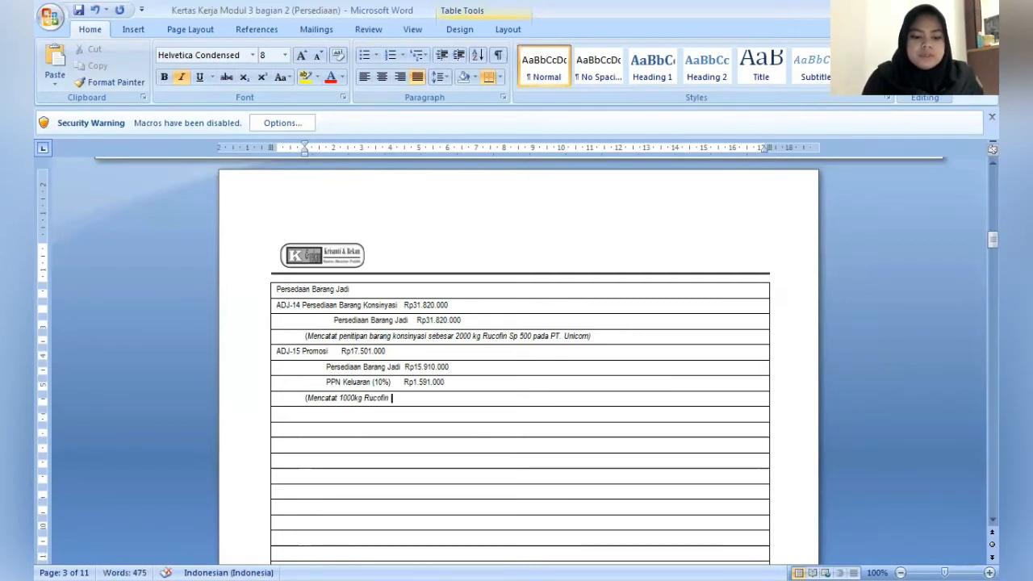
pyautogui.write(' SP 1000')
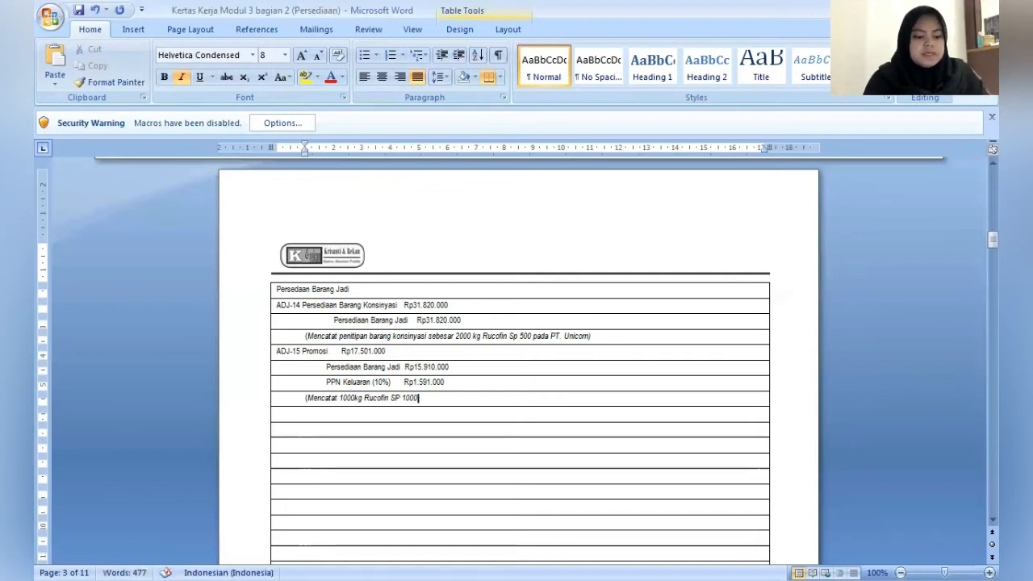
pyautogui.write(' sebagai s')
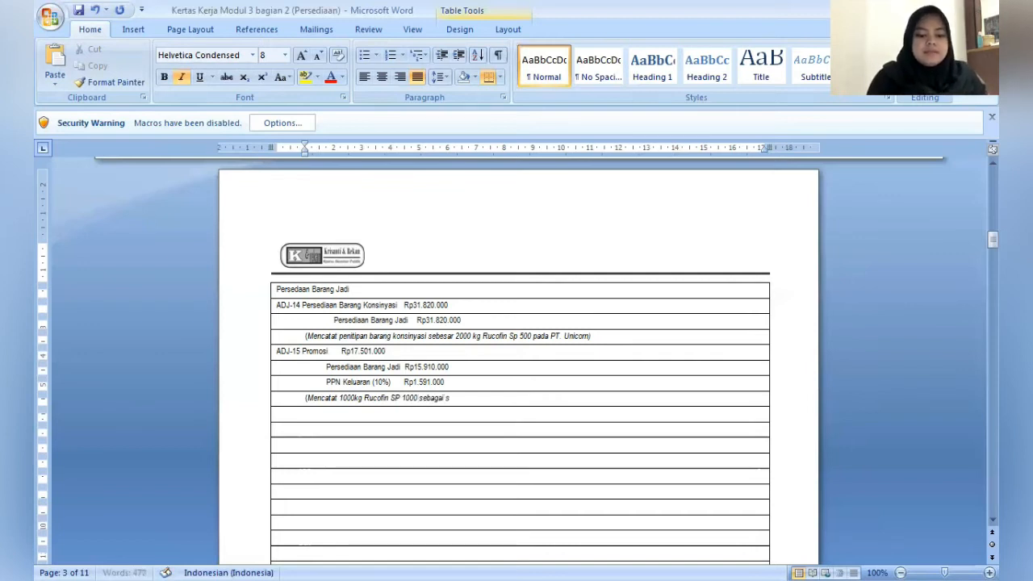
pyautogui.write('ampel')
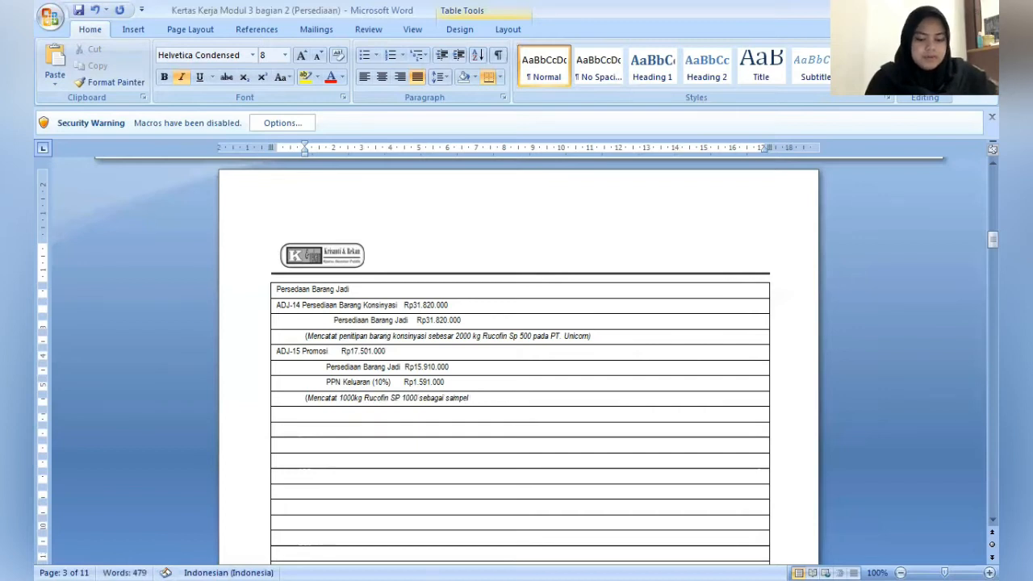
pyautogui.write(' promi')
pyautogui.write('si')
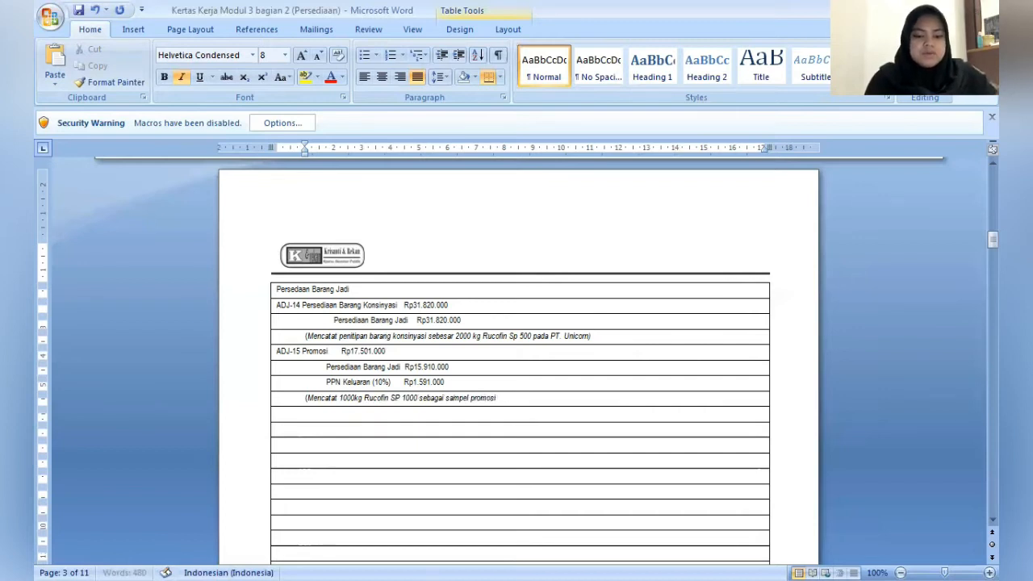
pyautogui.write(' untuk pem')
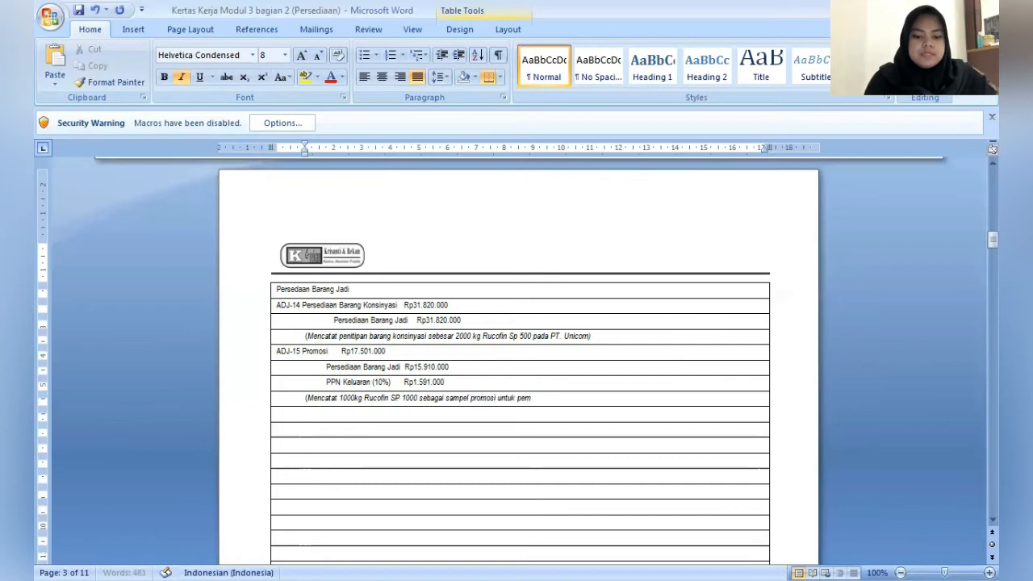
pyautogui.write('beli di H')
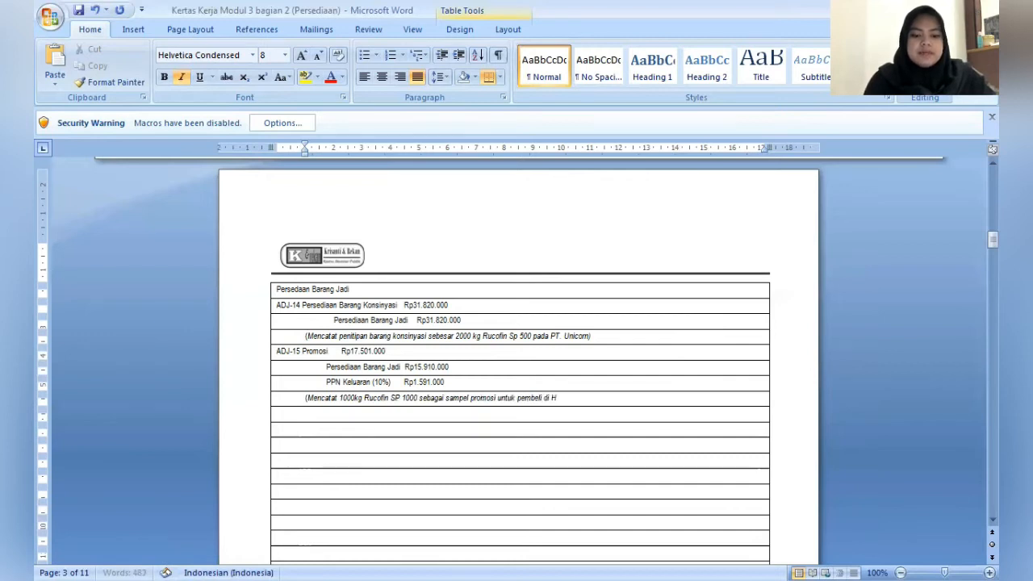
pyautogui.write('ainan)')
# - Leave one blank row below the ADJ-15 note and enter the heading "Persediaan Barang Dalam Proses"
pyautogui.press('Down')
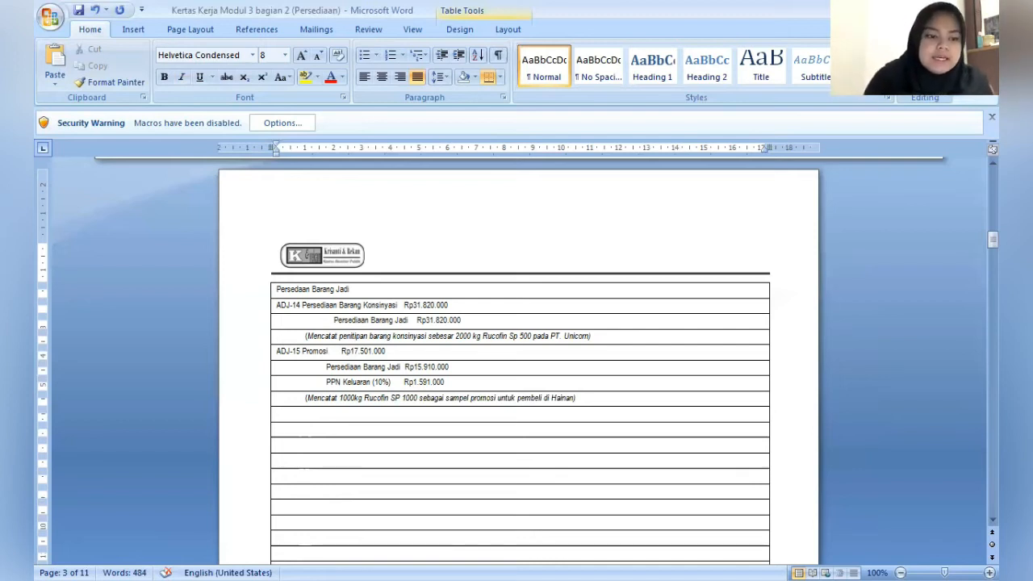
pyautogui.write('Per')
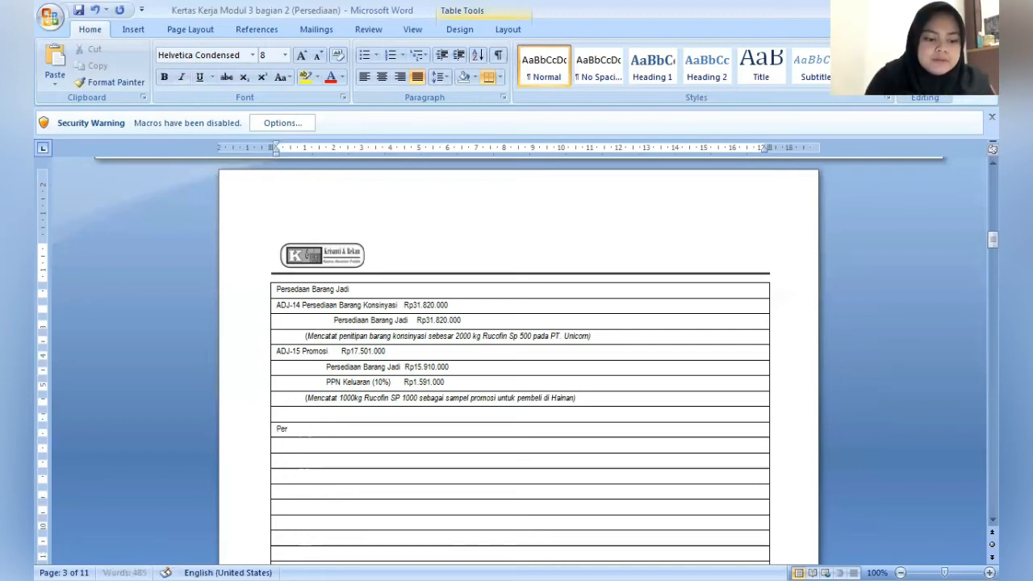
pyautogui.write('sediaan Ba')
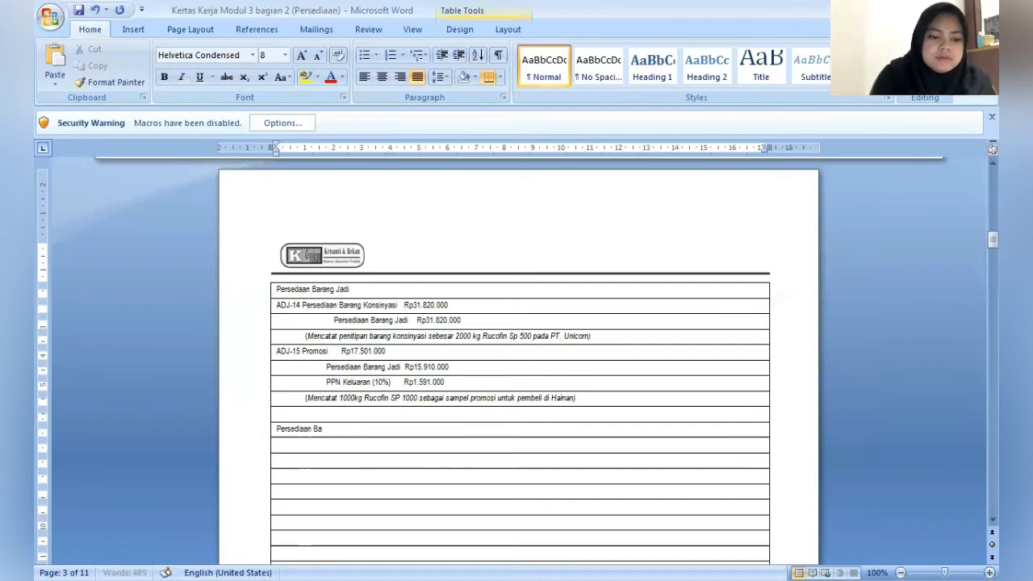
pyautogui.write('rang Dalam')
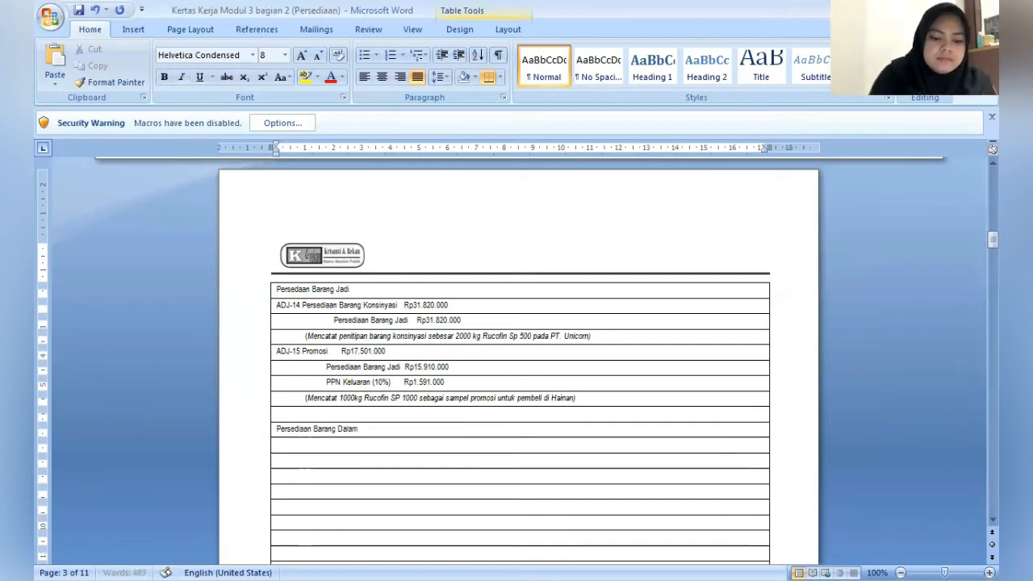
pyautogui.write(' Proses')
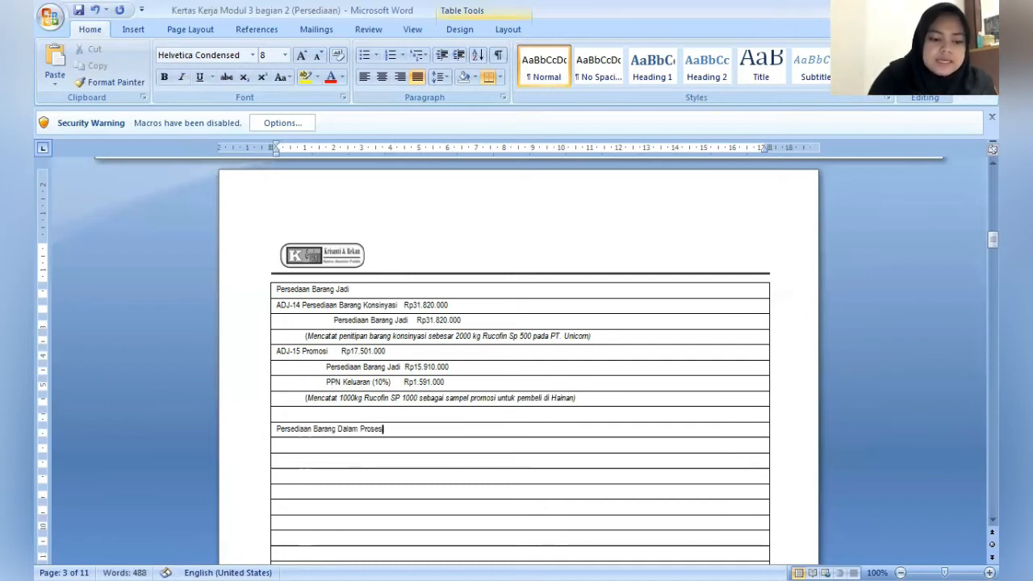
# - Start a journal entry numbered ADJ-13 in the row below the Persediaan Barang Dalam Proses heading
pyautogui.press('Down')
pyautogui.write('ADJ')
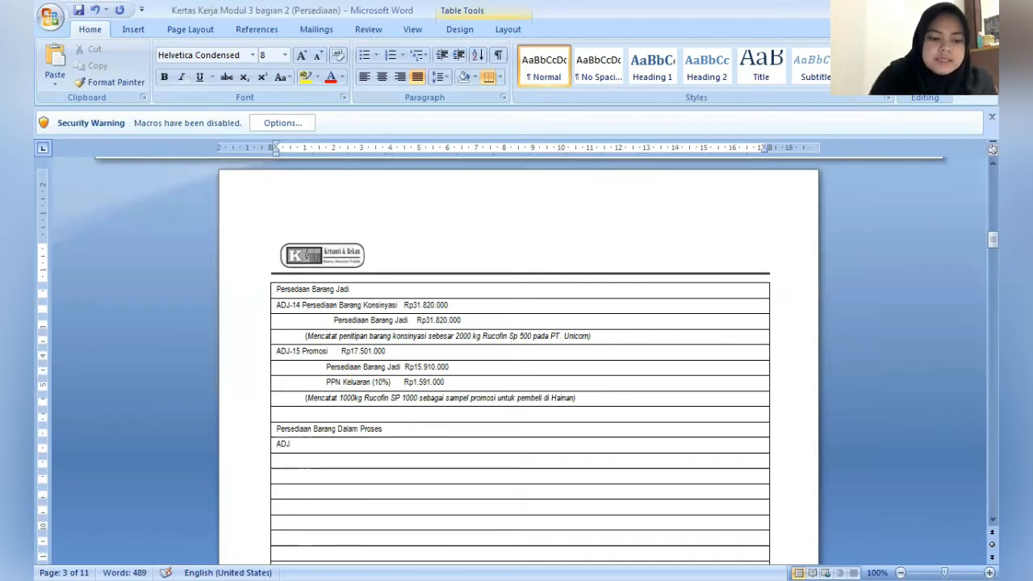
pyautogui.write(' 1')
pyautogui.press('BackSpace')
pyautogui.press('BackSpace')
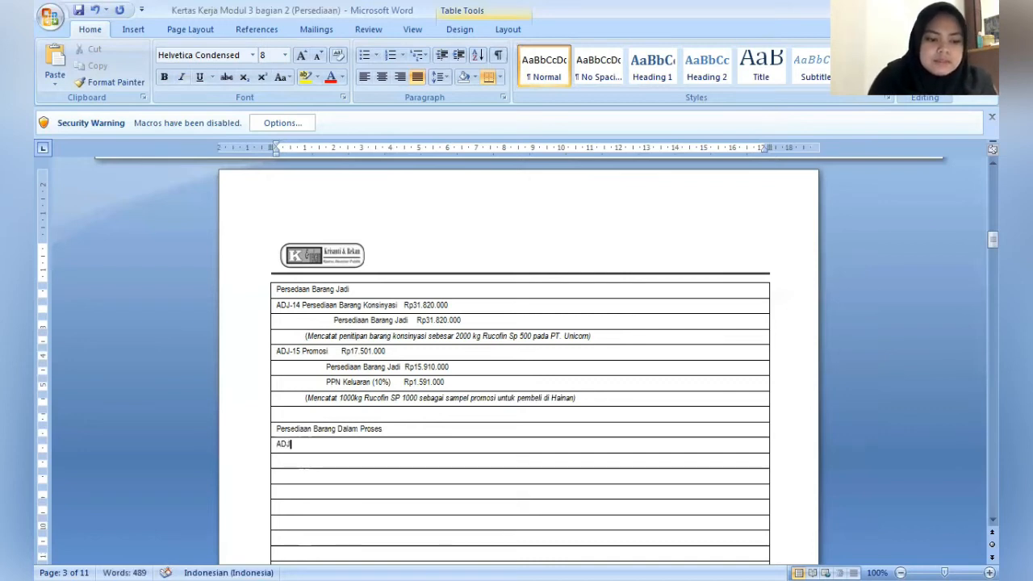
pyautogui.write('-13')
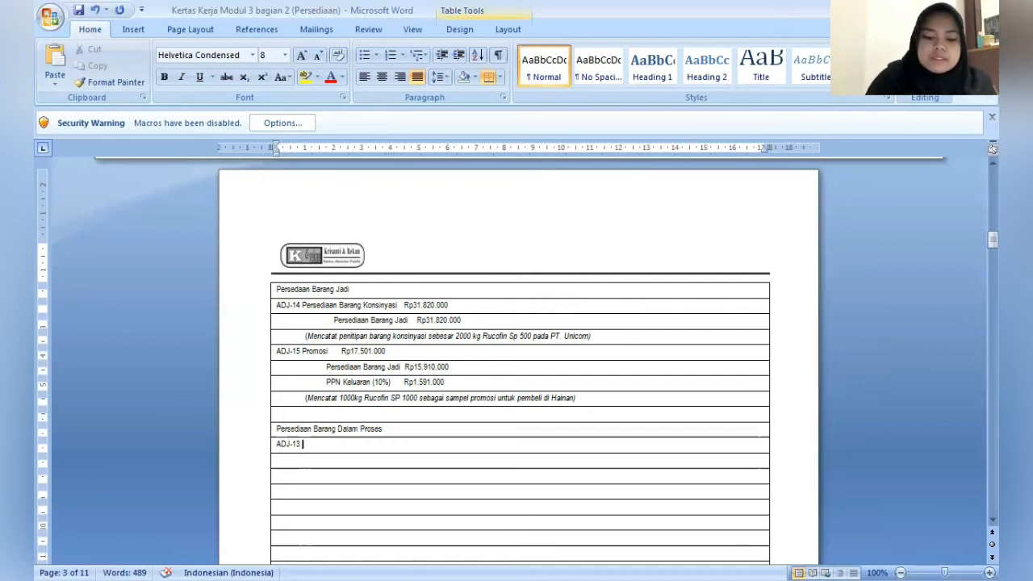
# - Enter the debit account "Persediaan Barang Dalam Proses" after the ADJ-13 number
pyautogui.write('Persed')
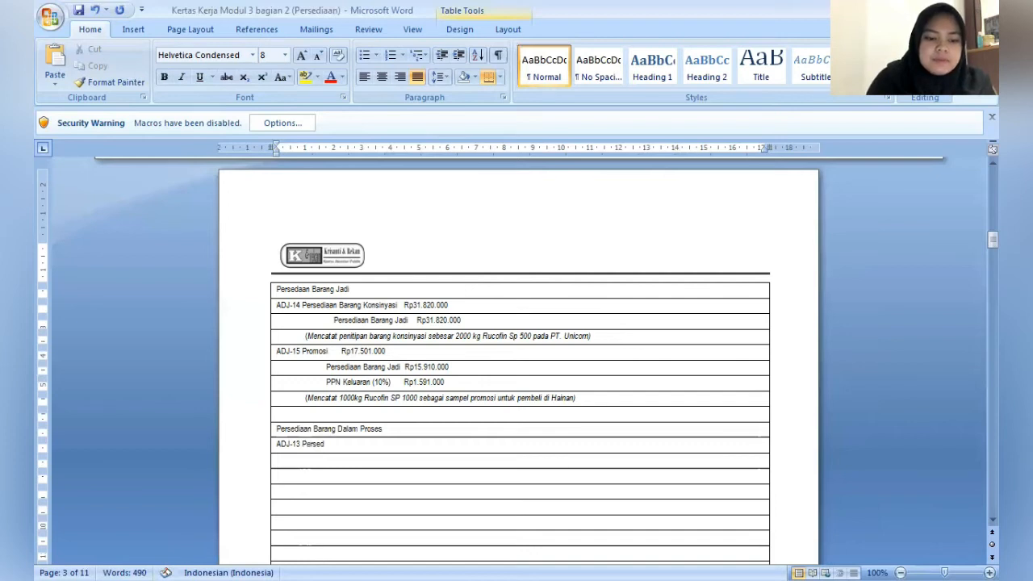
pyautogui.write('iaan Baran')
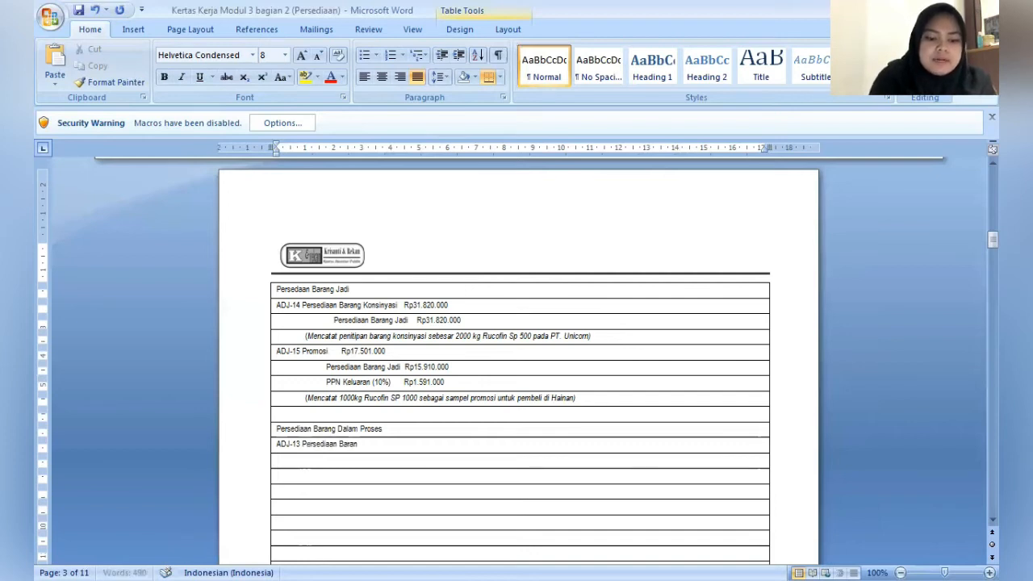
pyautogui.write('g Dalam Pr')
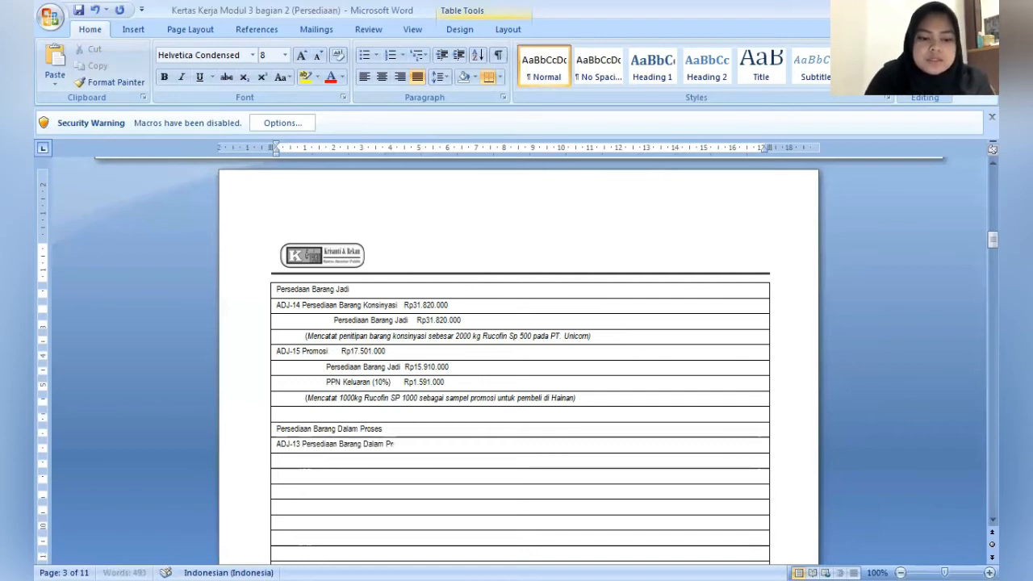
pyautogui.write('oses')
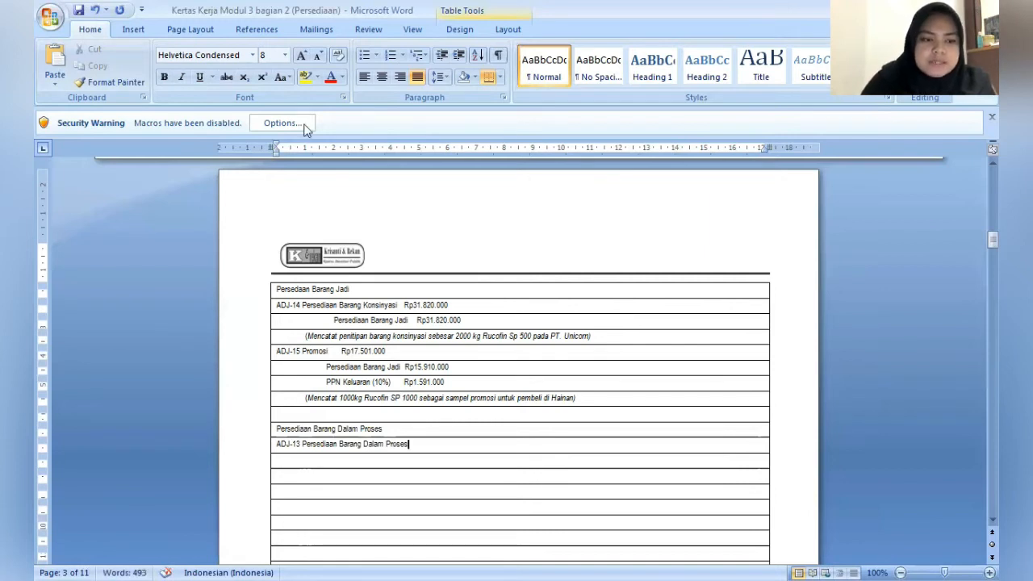
# - Indent the row below ADJ-13 to about 2.25 cm and enter the credit account "Utang Gaji"
pyautogui.press('Down')
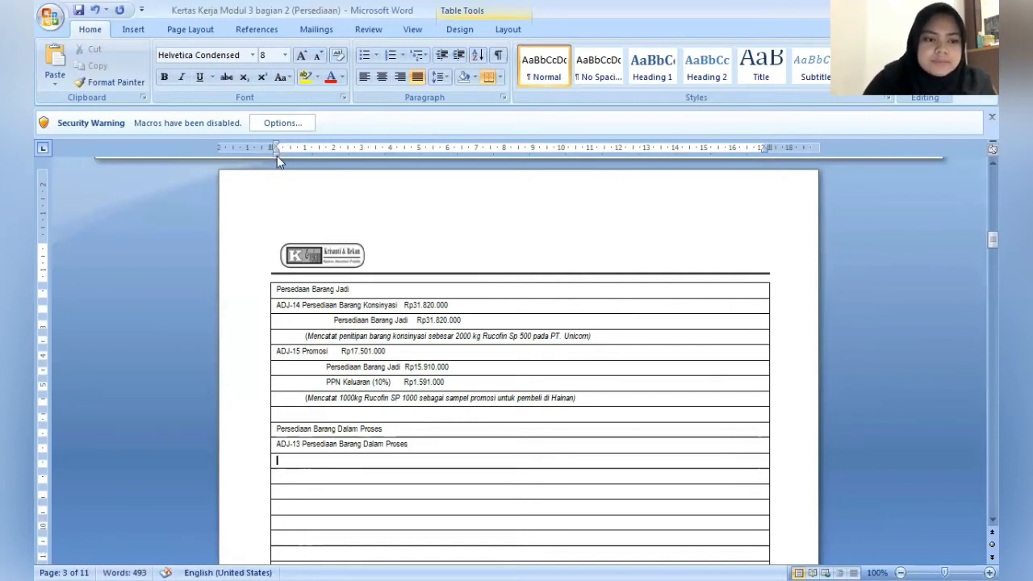
pyautogui.moveTo(306, 169)
pyautogui.mouseDown()
pyautogui.moveTo(346, 171)
pyautogui.moveTo(338, 168)
pyautogui.mouseUp()
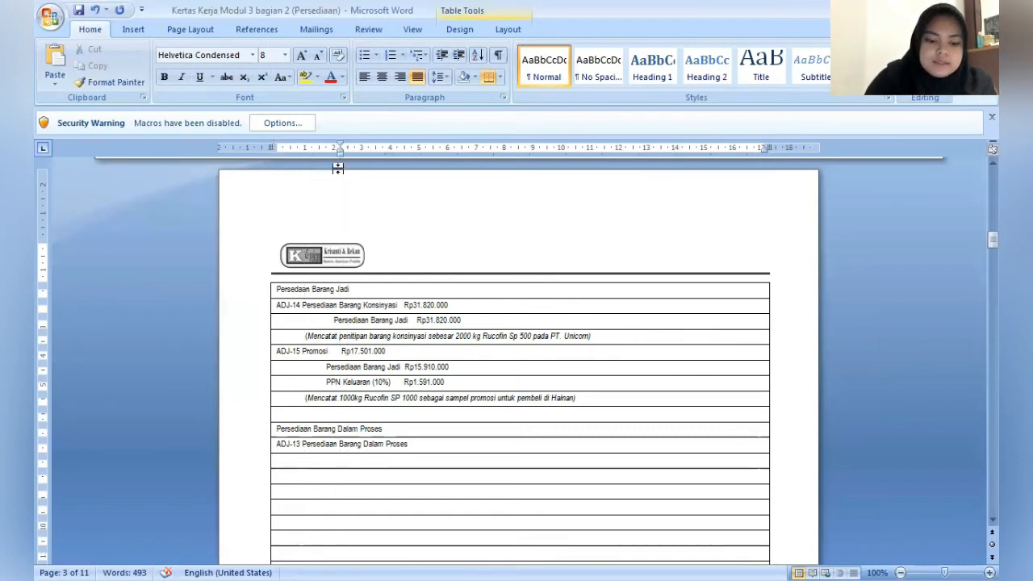
pyautogui.write('Utang')
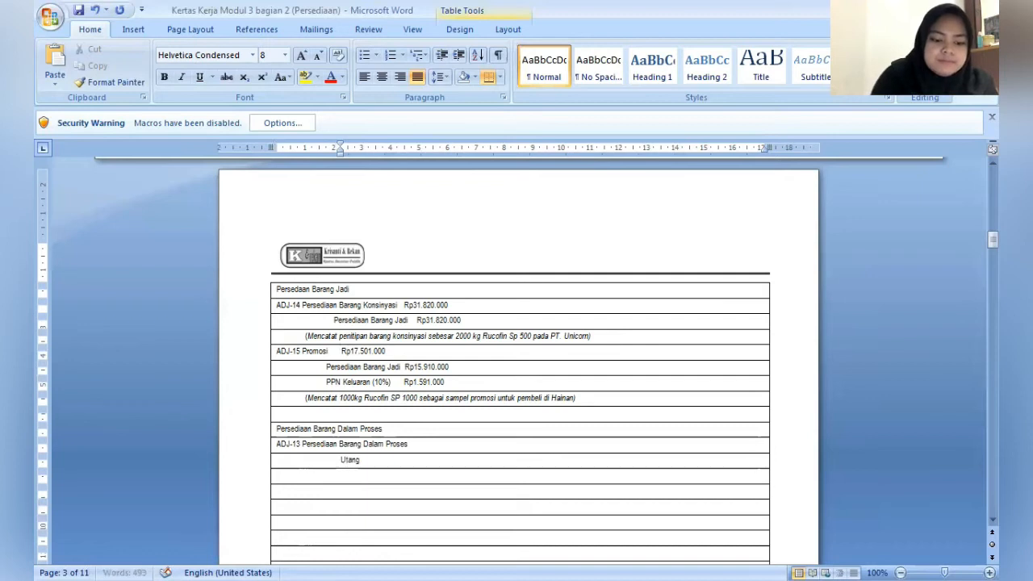
pyautogui.write(' Gaji')
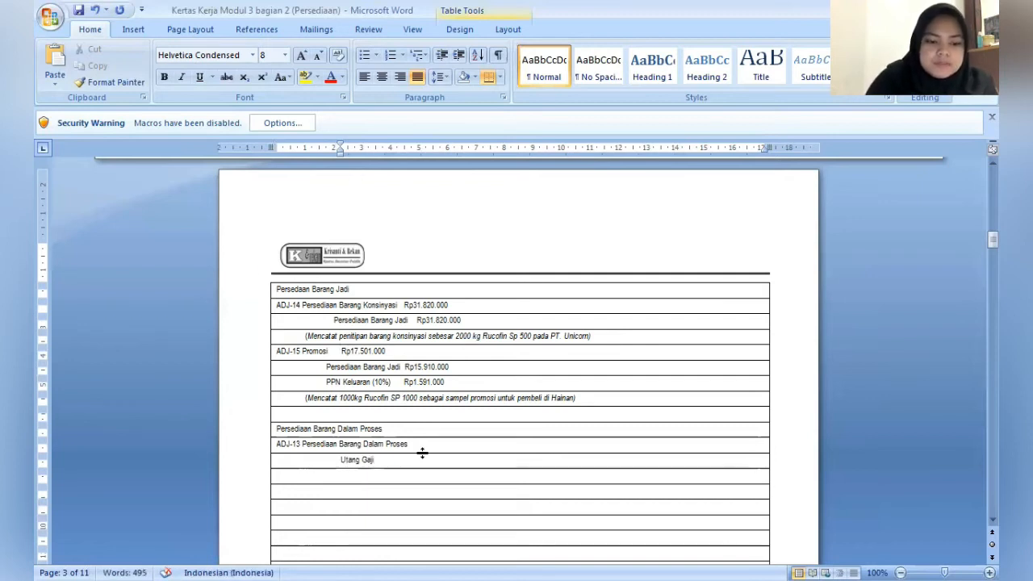
# - Enter the debit amount Rp15.000.000 after Persediaan Barang Dalam Proses in the ADJ-13 line
pyautogui.click(423, 445)
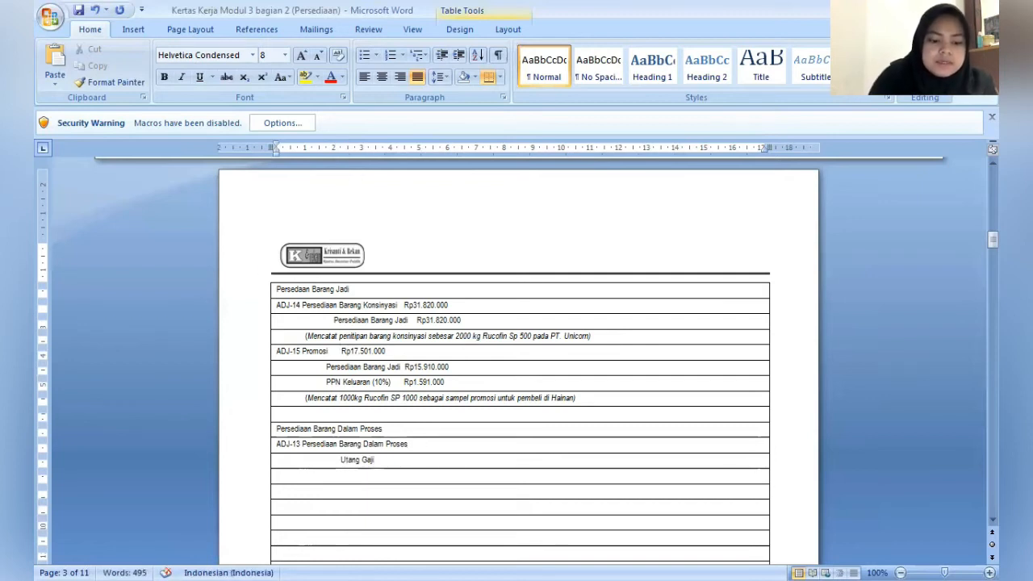
pyautogui.write('Rp')
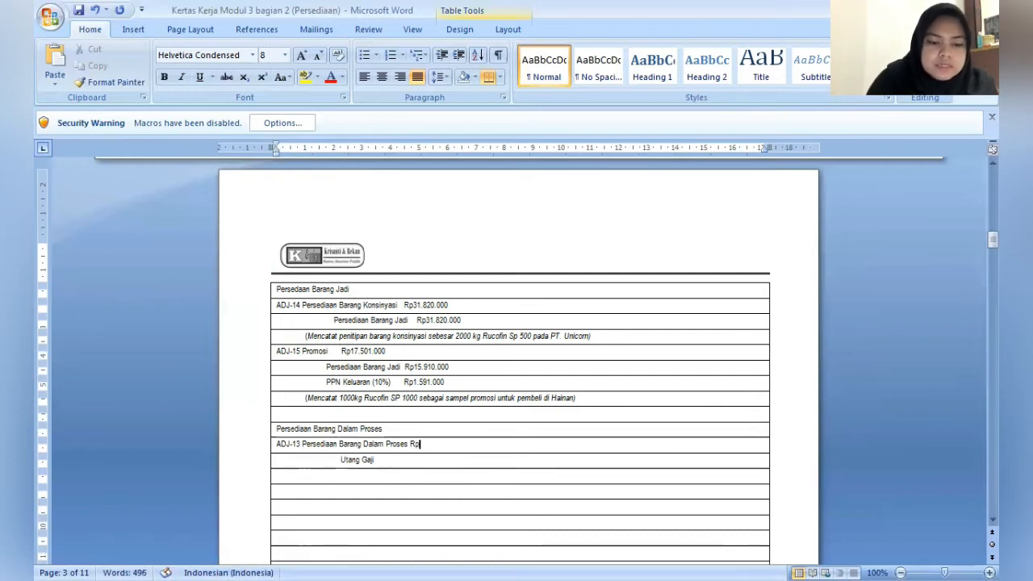
pyautogui.write('1')
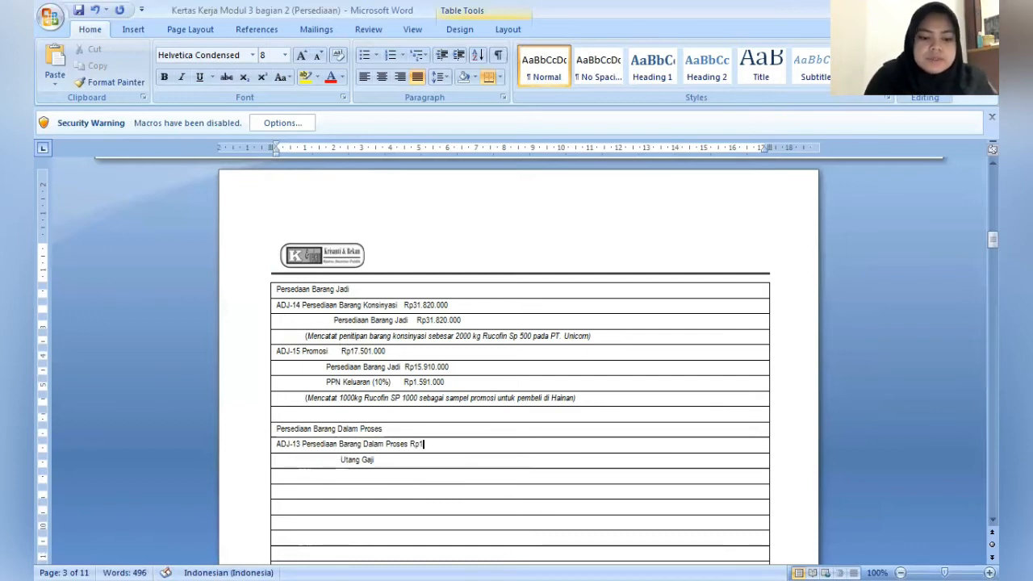
pyautogui.write('5.000.000')
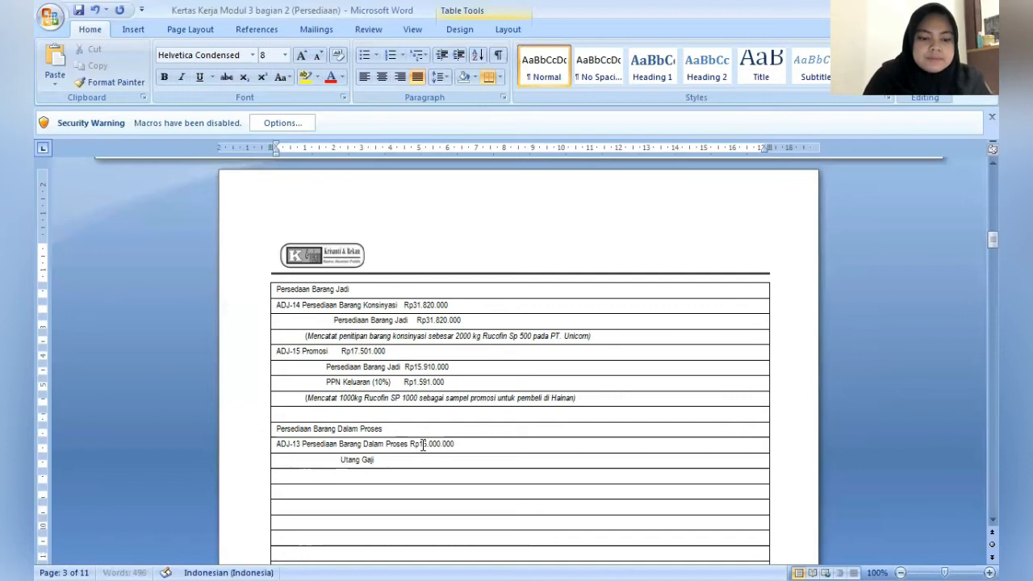
# - Increase the Utang Gaji row's indent to about 3.25 cm and add the credit amount Rp15.000.000
pyautogui.click(423, 458)
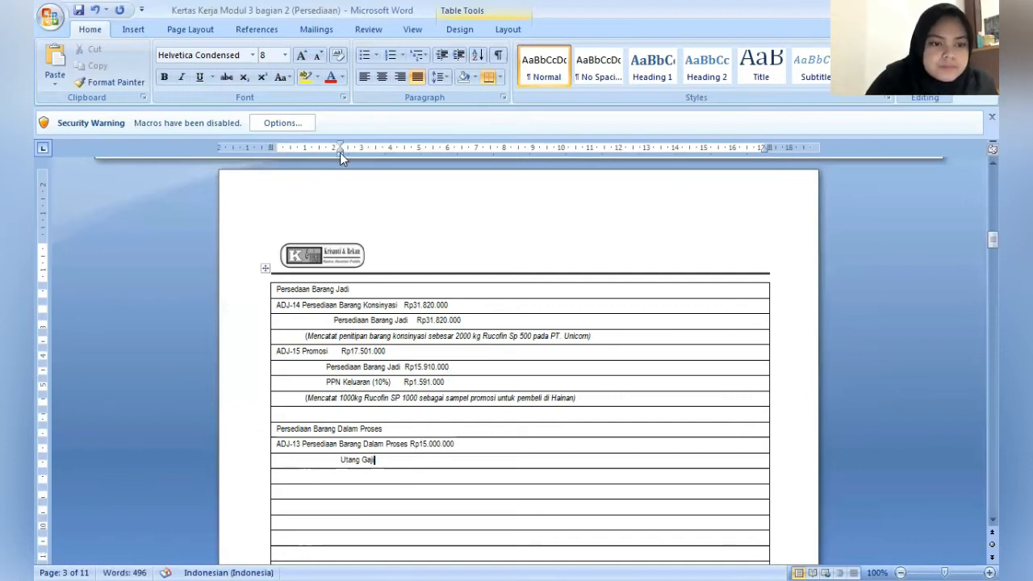
pyautogui.moveTo(340, 152); pyautogui.dragTo(367, 158)
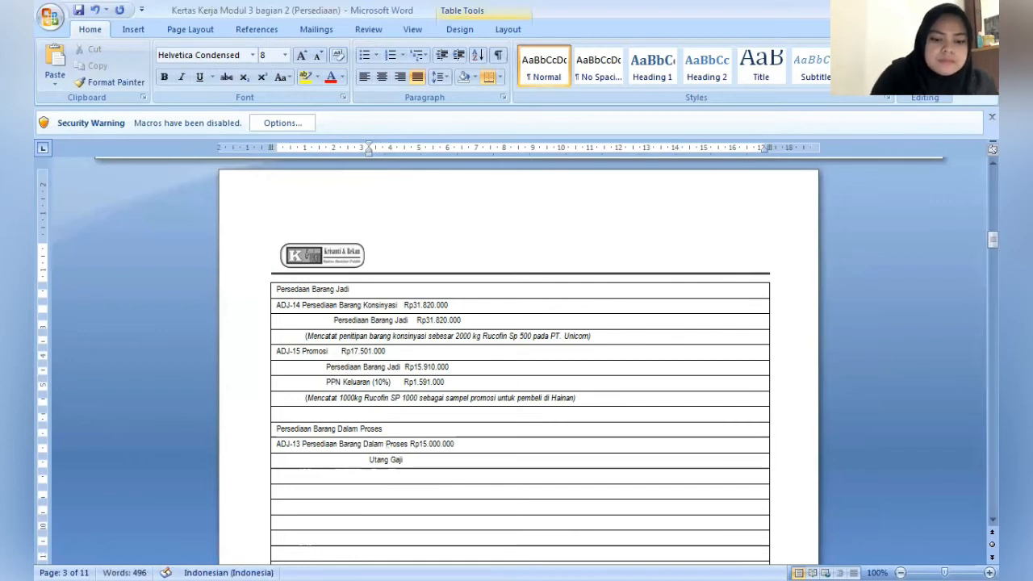
pyautogui.write('Rp15')
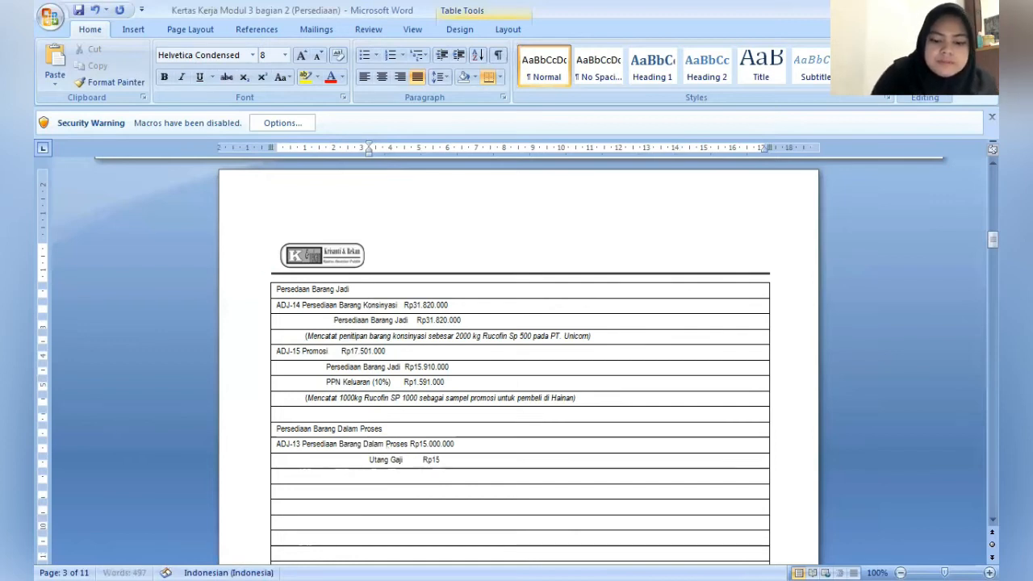
pyautogui.write('.000.')
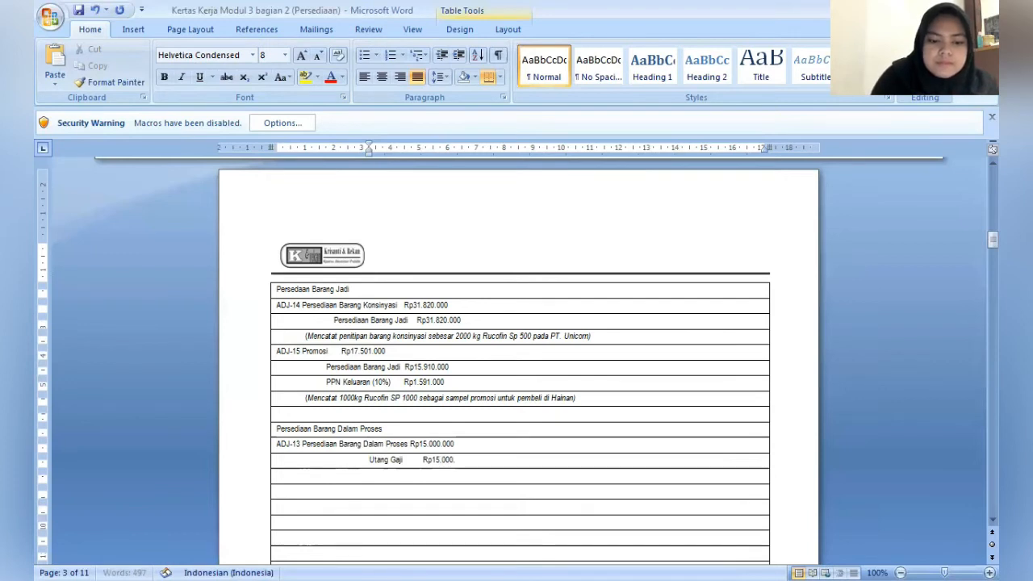
pyautogui.write('000')
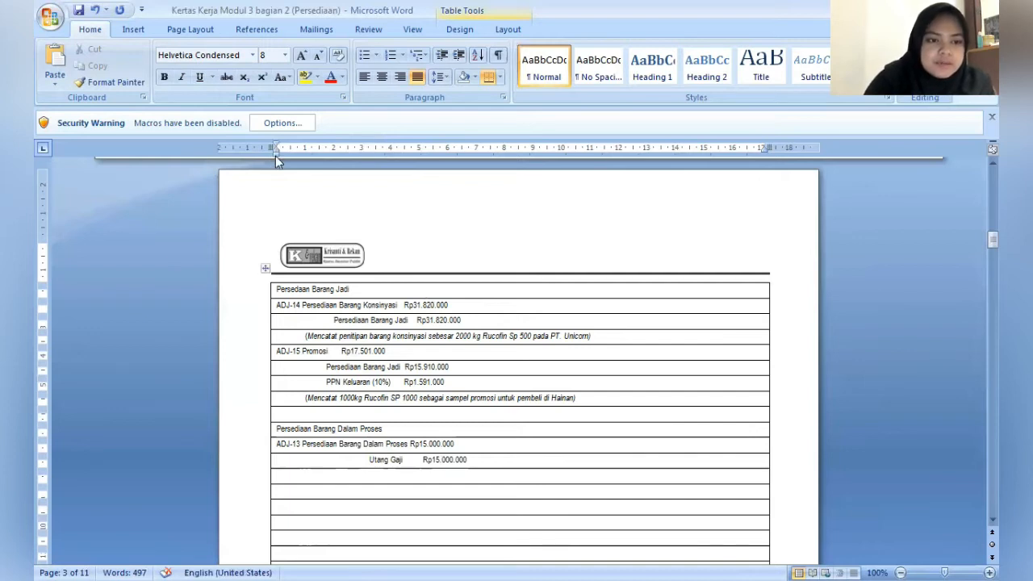
# - Indent the row below Utang Gaji to about 1 cm and enter "(Mencatat Kekurangan Upah untuk Buruh Pabrik Pada Batch Produksi 377 yang belum dibayar)"
pyautogui.moveTo(297, 167); pyautogui.dragTo(302, 175)
pyautogui.write('(')
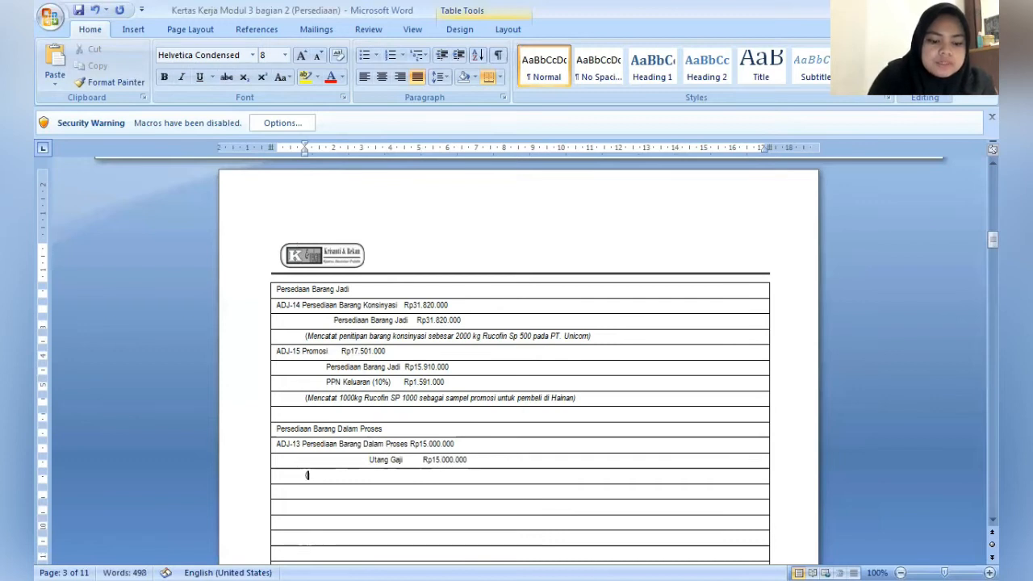
pyautogui.write('Mencatat')
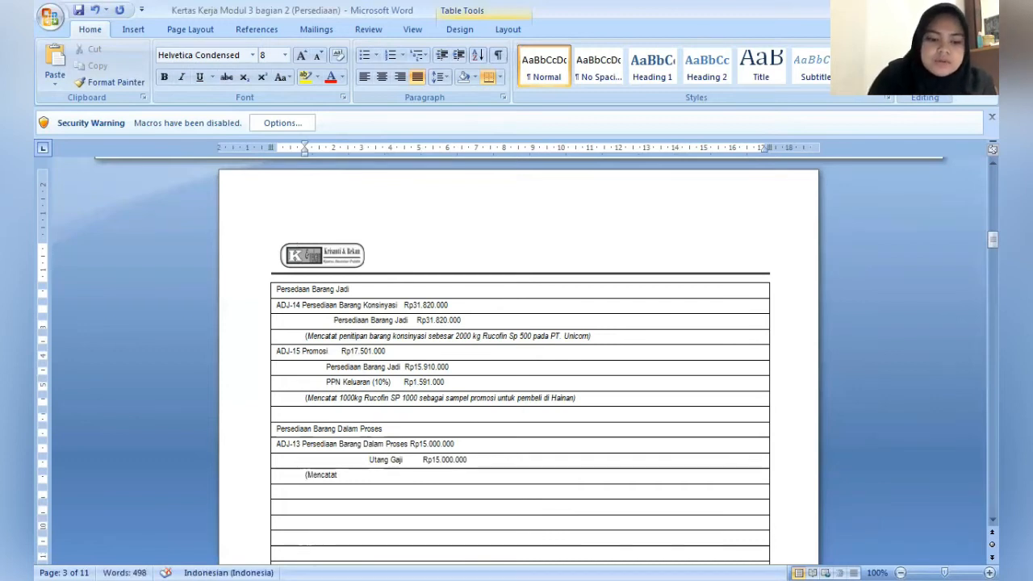
pyautogui.write(' Kekur')
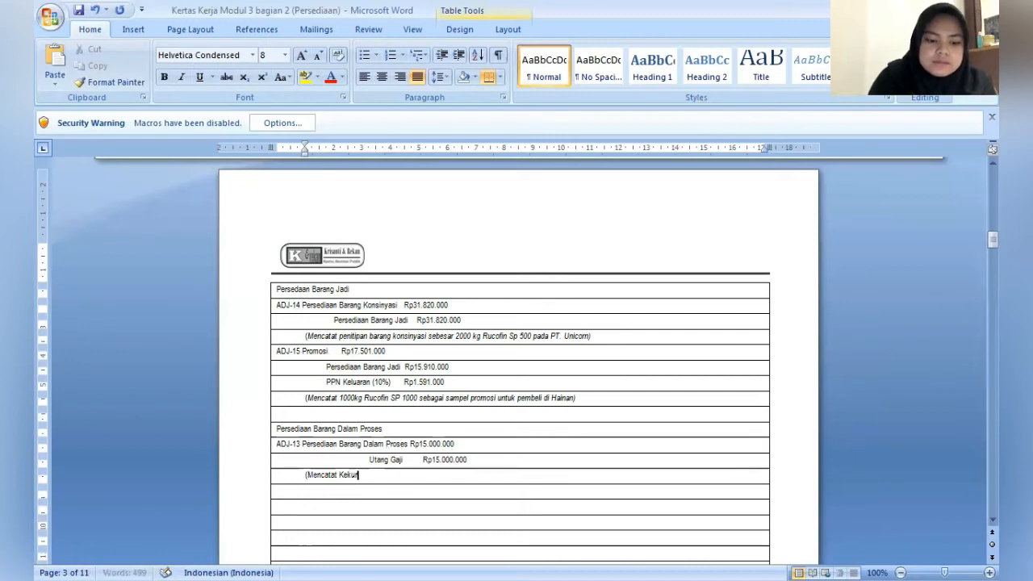
pyautogui.write('angan')
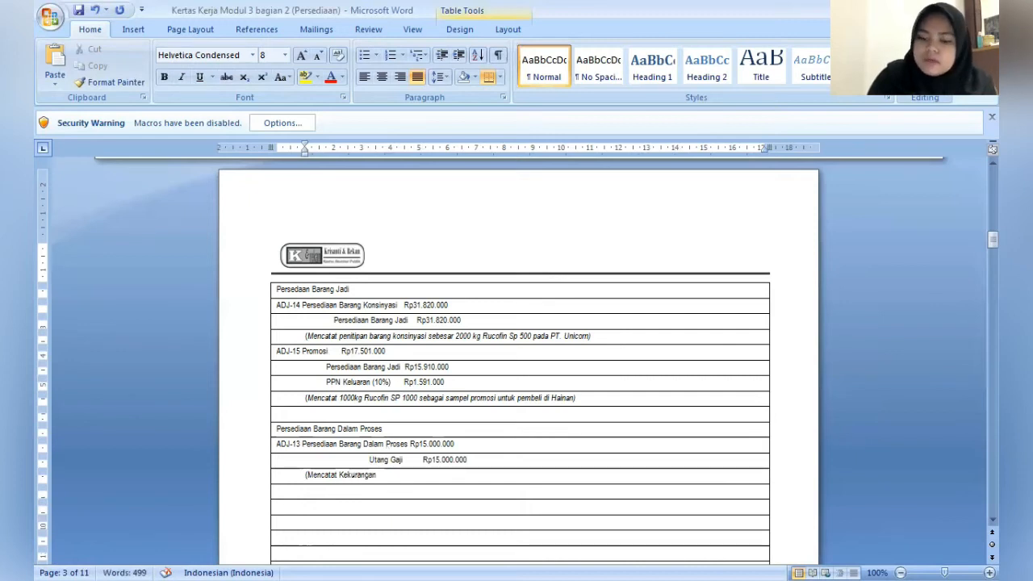
pyautogui.write(' Upah un')
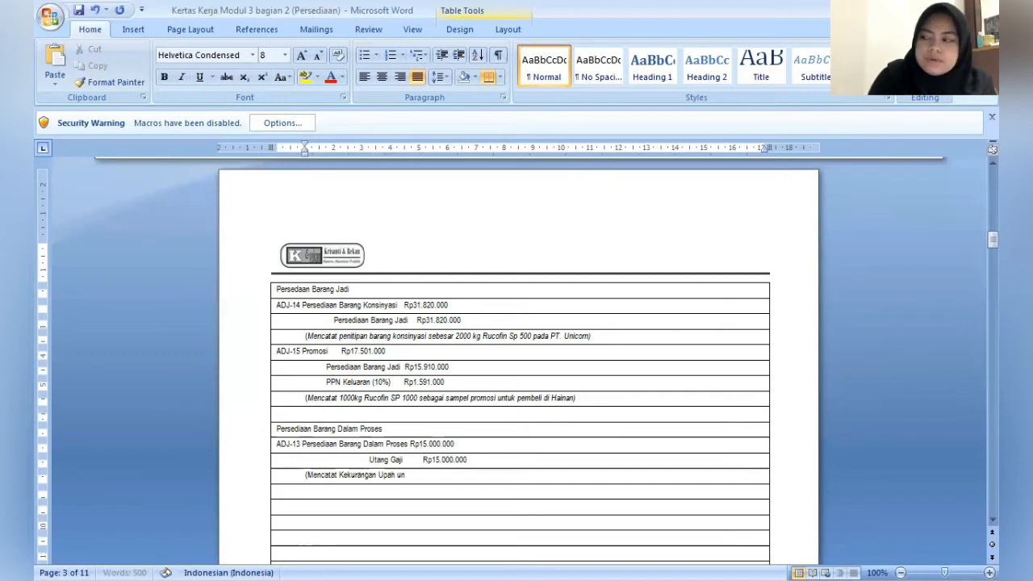
pyautogui.write('tuk ')
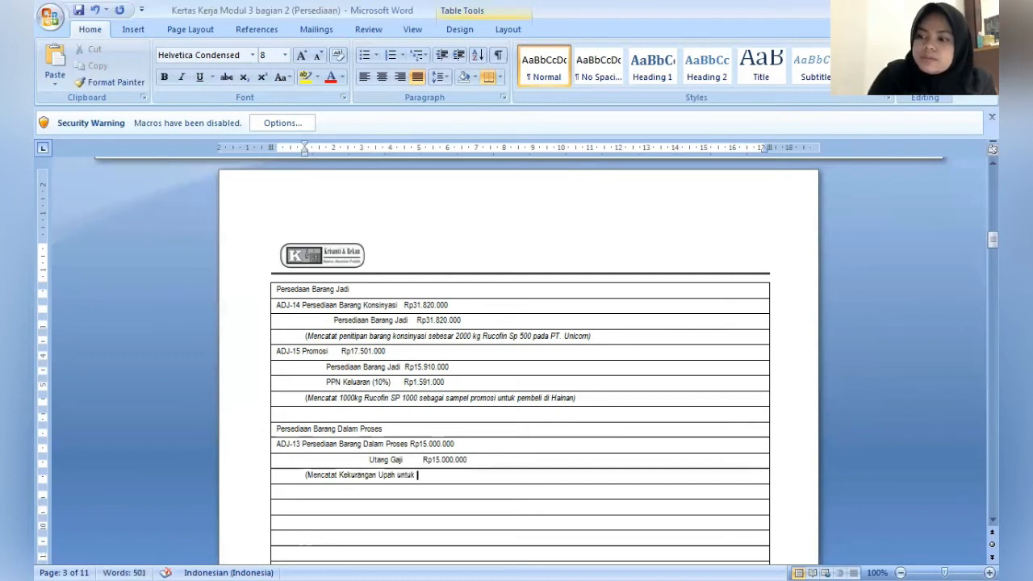
pyautogui.write('Bur')
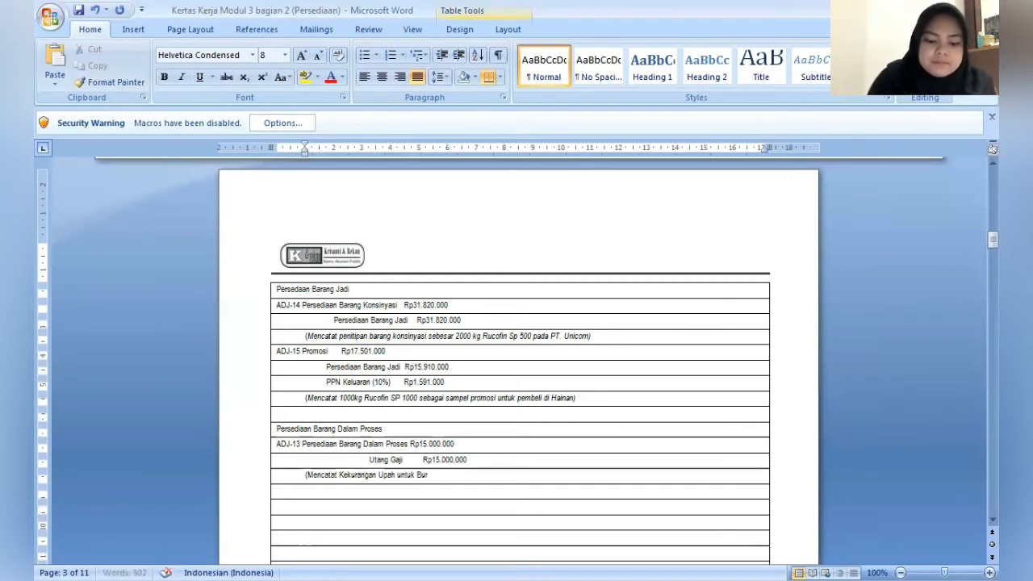
pyautogui.write('uh Pabrik')
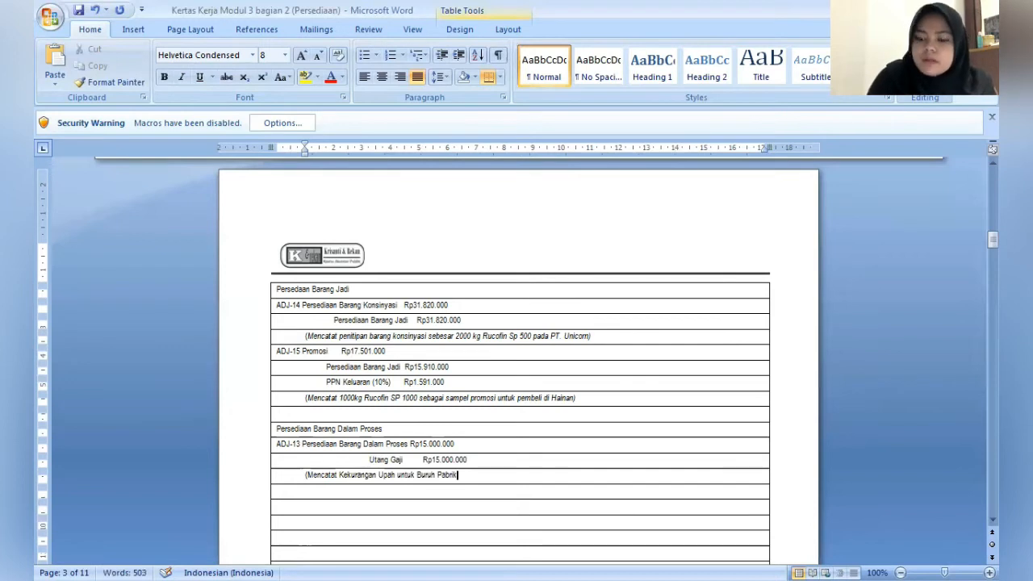
pyautogui.write(' P')
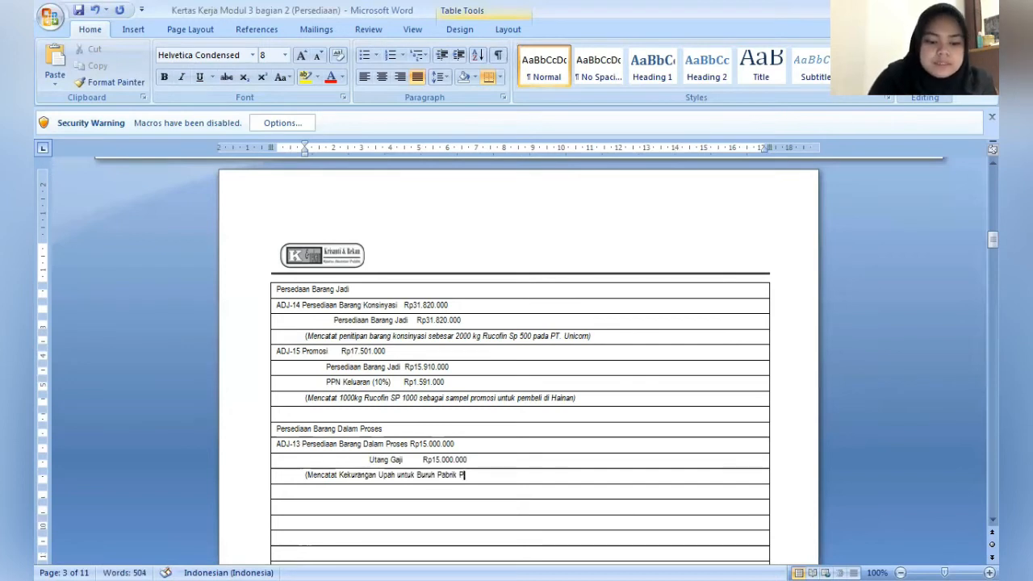
pyautogui.write('ada Batc')
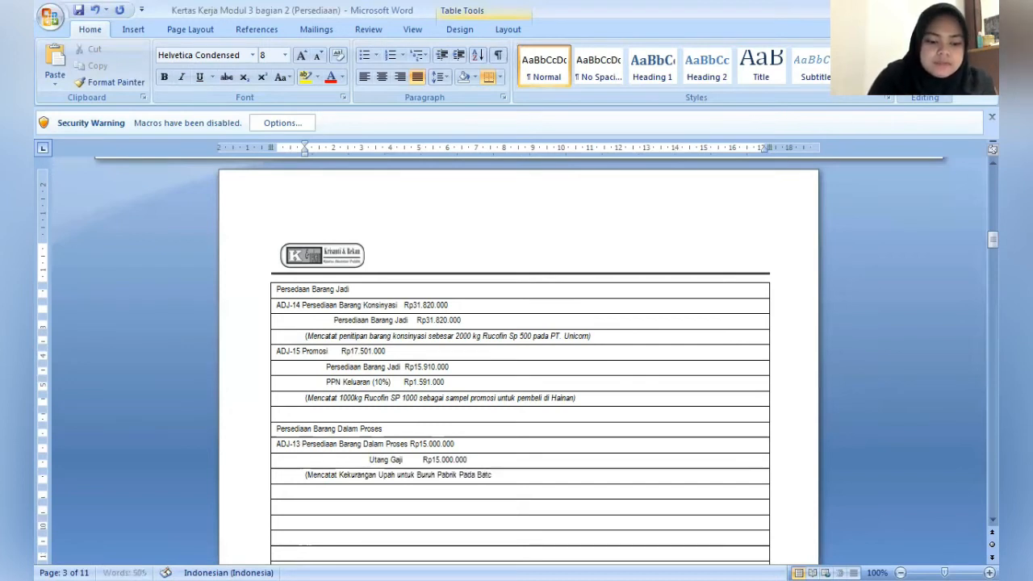
pyautogui.write('h Pro')
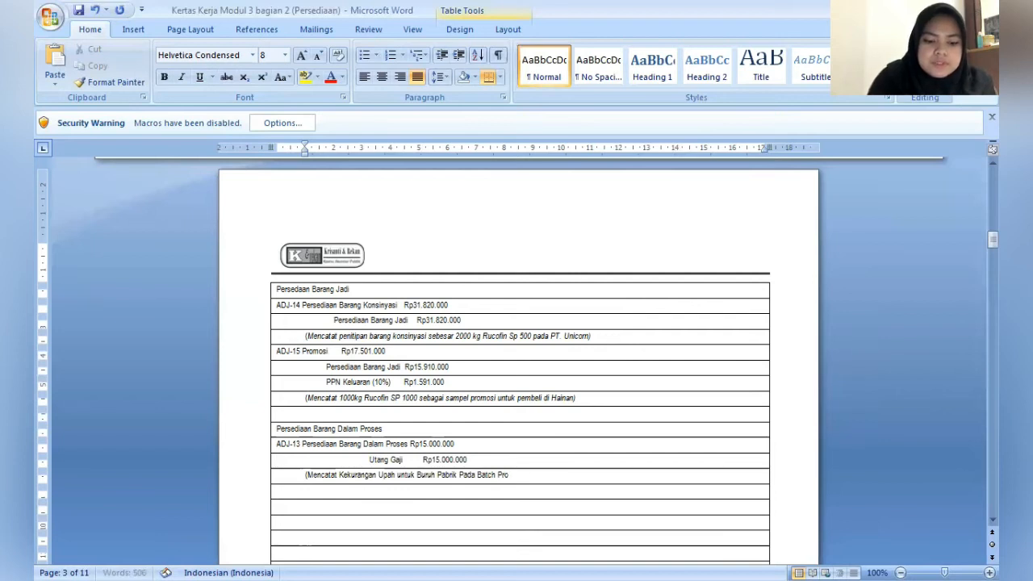
pyautogui.write('duksi')
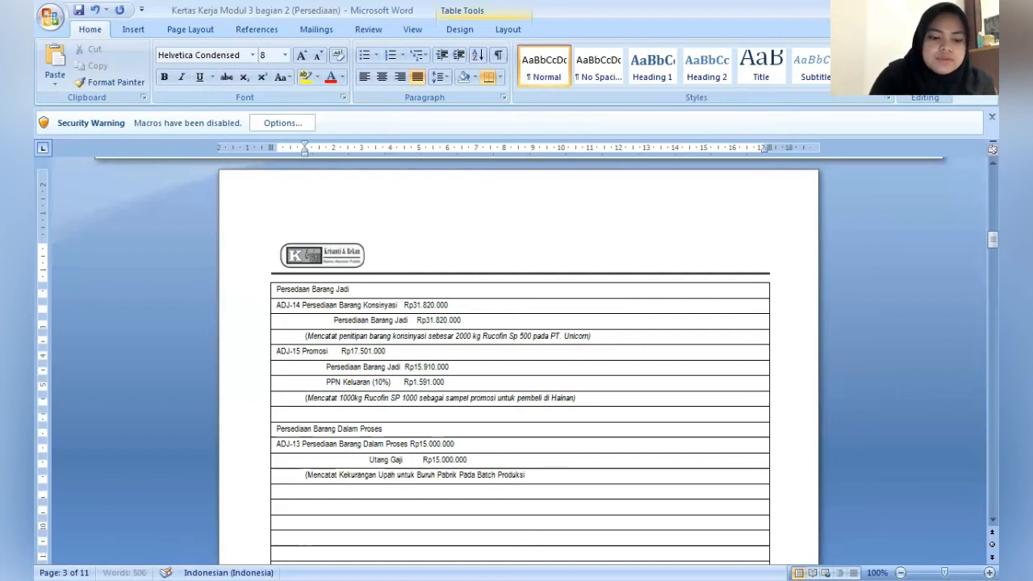
pyautogui.write(' 377')
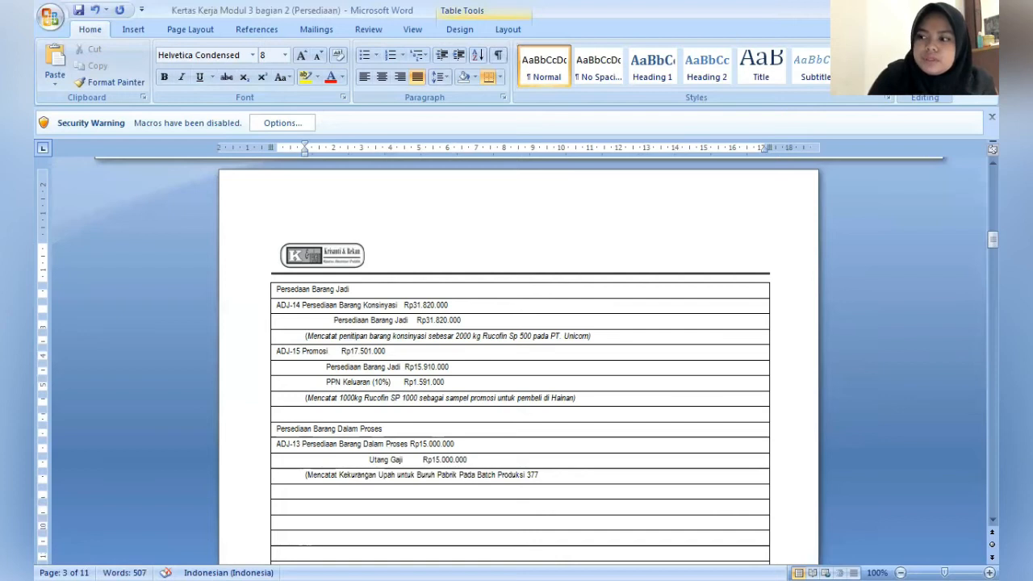
pyautogui.write('yang')
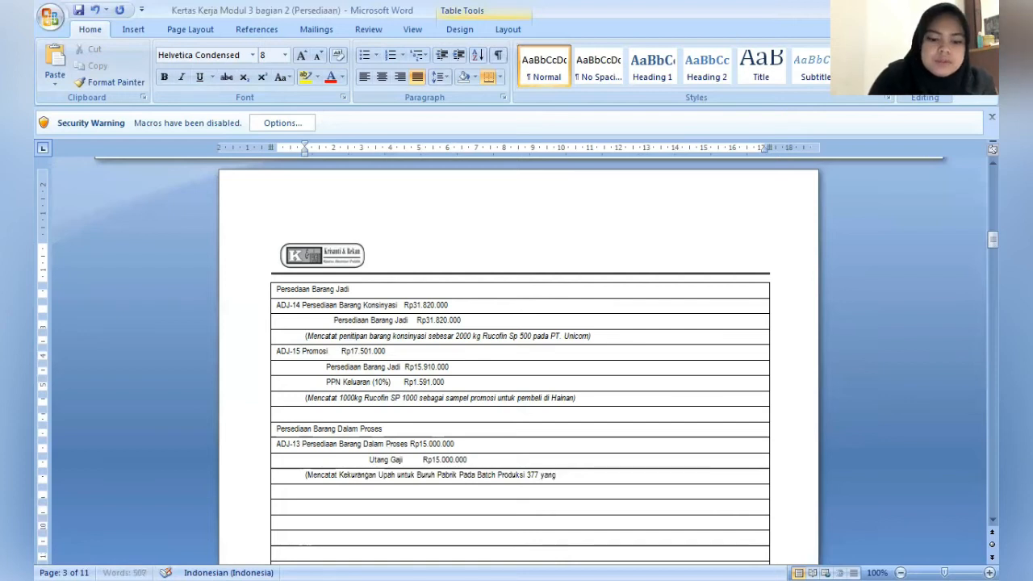
pyautogui.write(' belum dibay')
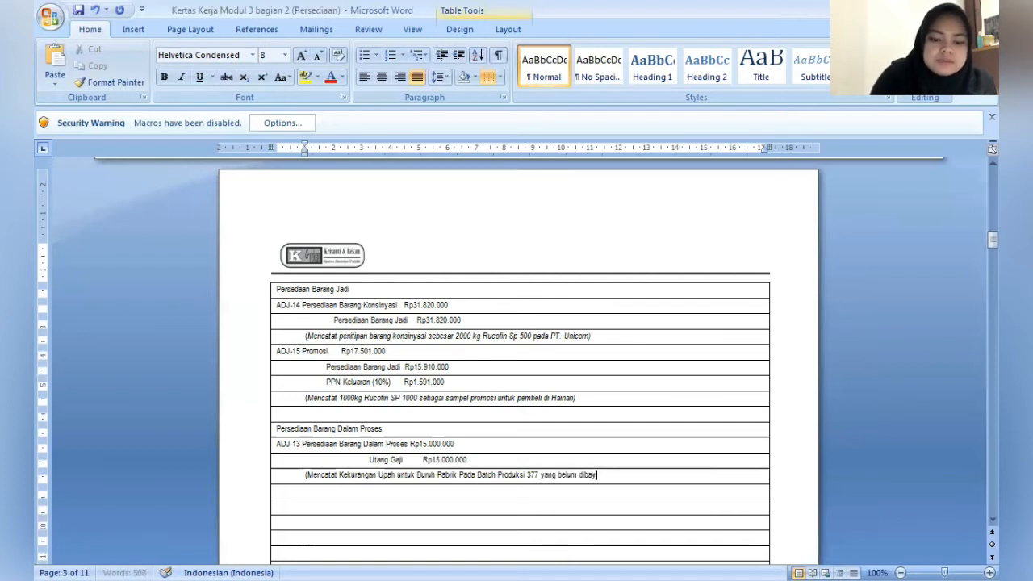
pyautogui.write('ar)')
# - Leave one blank row below the ADJ-13 note and enter the section heading "Persediaan Bahan Baku"
pyautogui.press('Down')
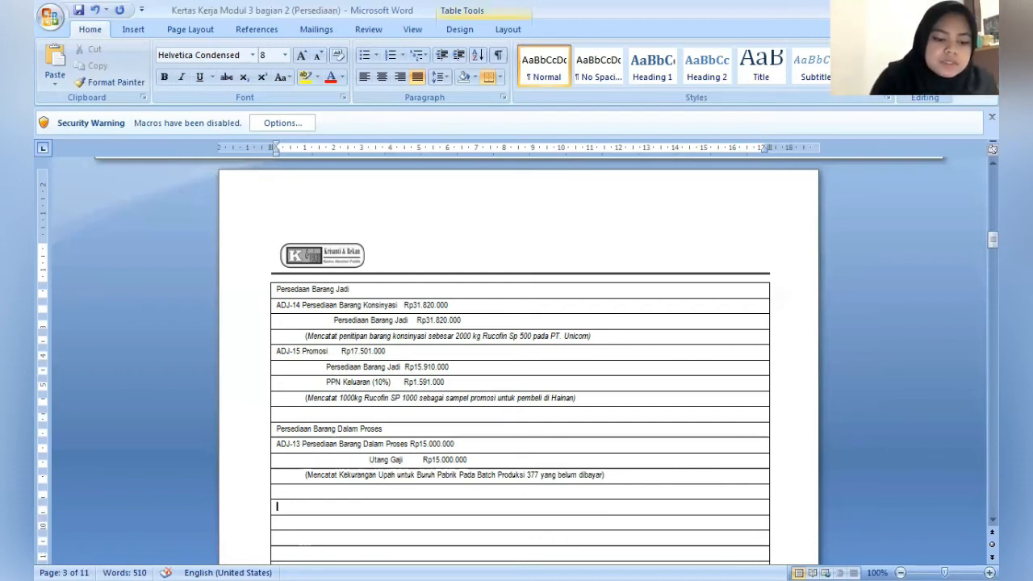
pyautogui.write('Persediaan B')
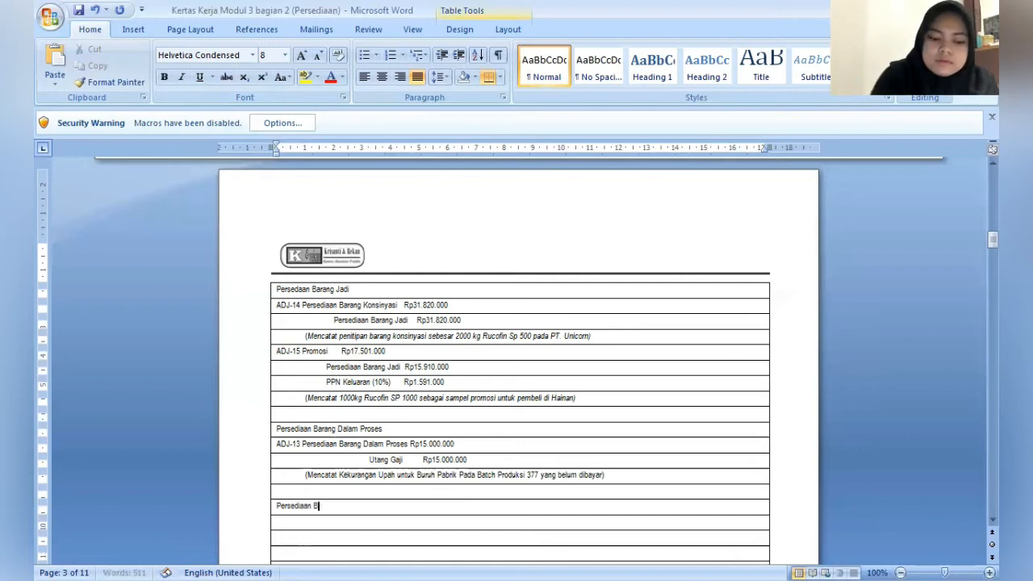
pyautogui.write('ahan Ba')
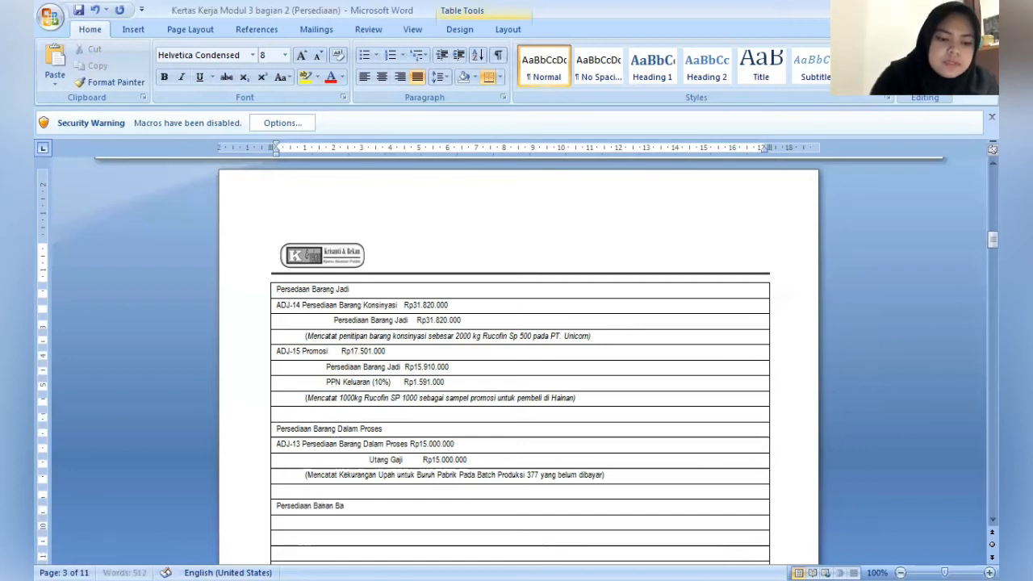
pyautogui.write('ku')
# - Enter the adjustment number ADJ-12 with the debit account "Persediaan Bahan Baku" in the row below the raw material heading
pyautogui.press('Down')
pyautogui.write('A')
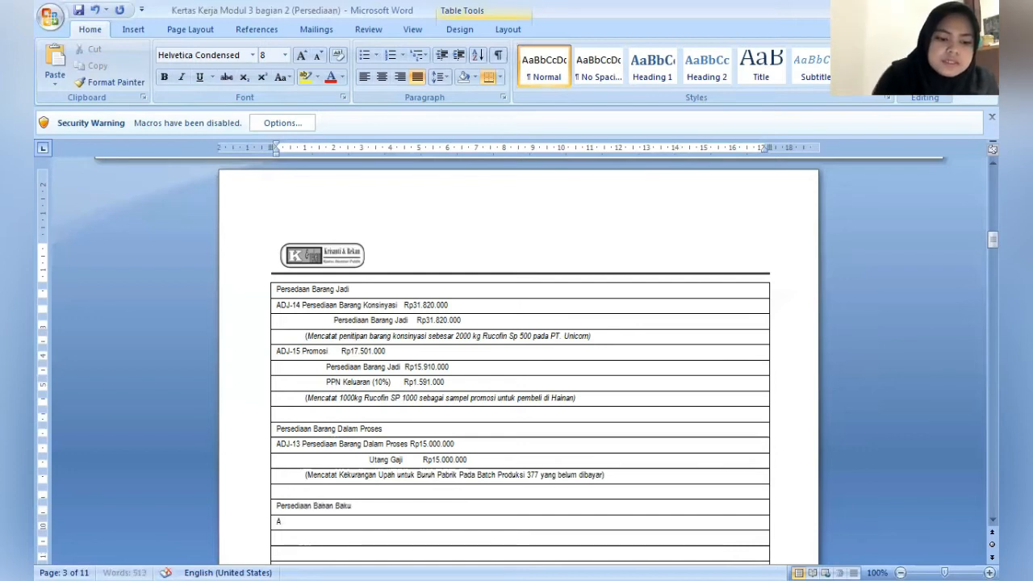
pyautogui.write('DJ-')
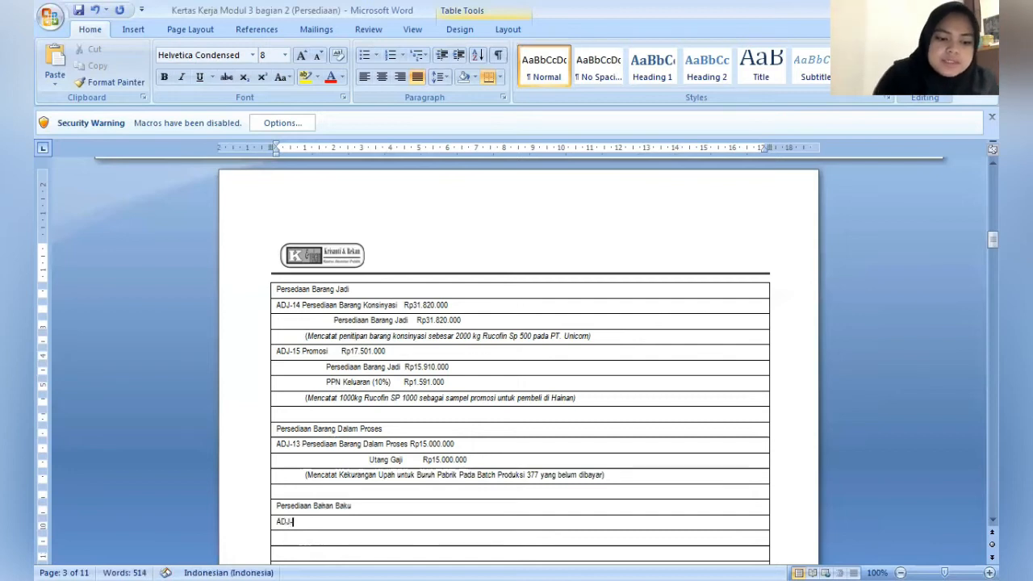
pyautogui.write('12')
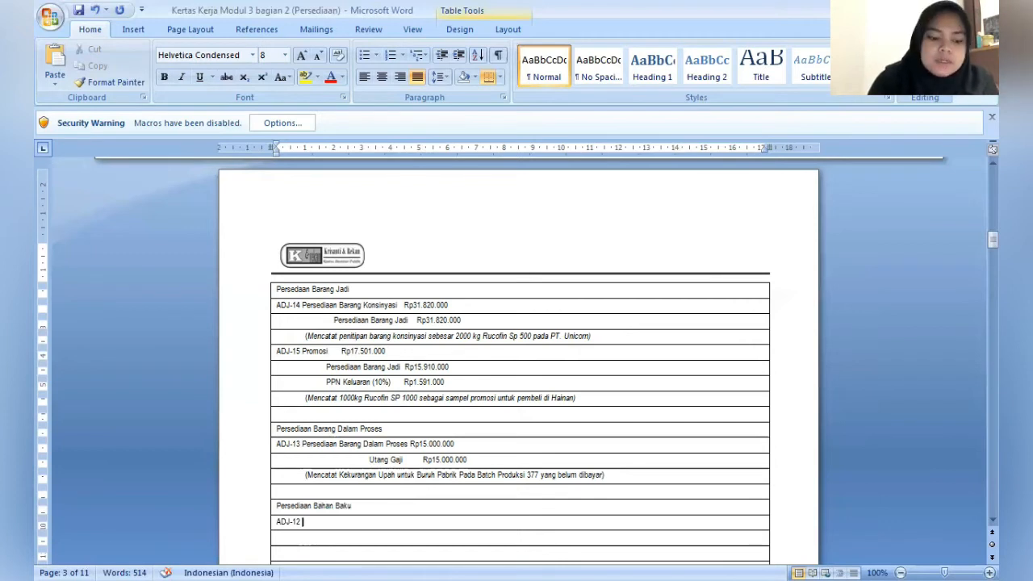
pyautogui.write('Pers')
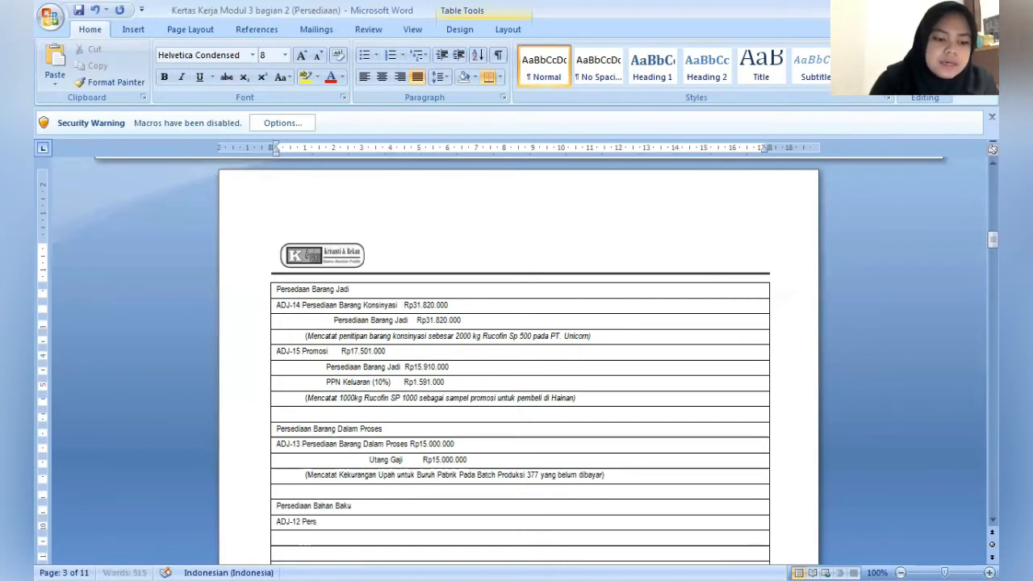
pyautogui.write('ediaa')
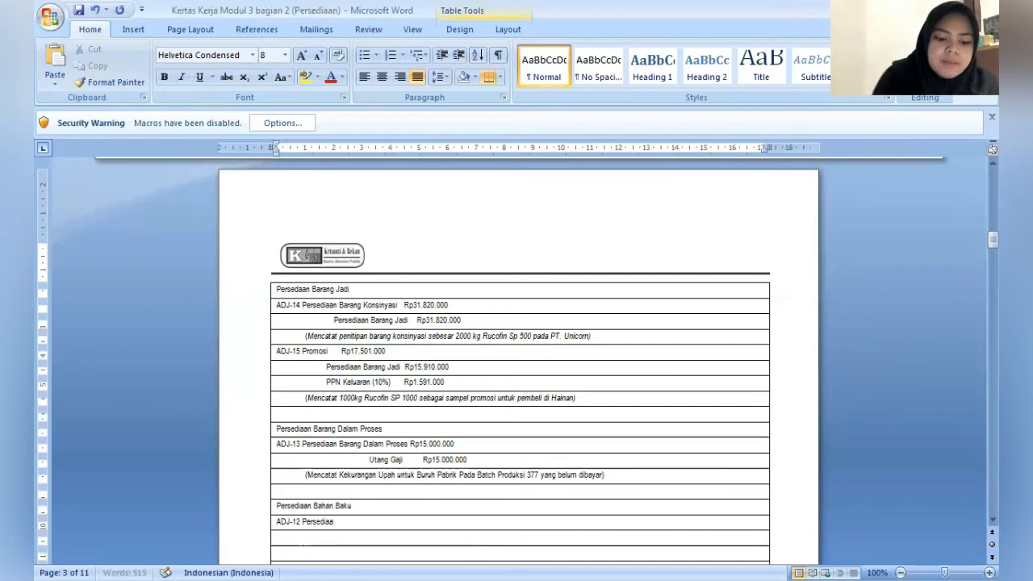
pyautogui.write('n Bahan Bak')
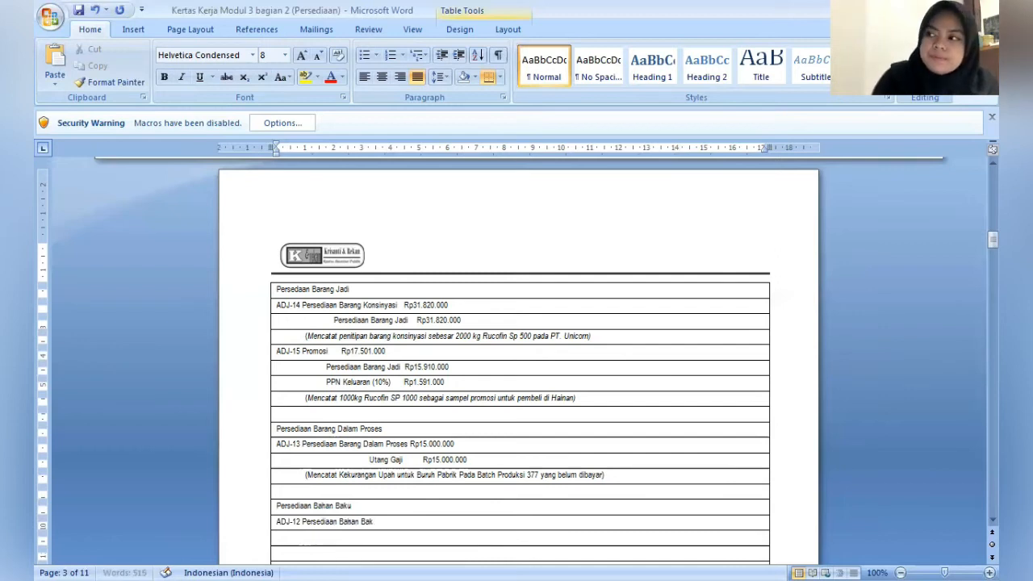
pyautogui.write('u')
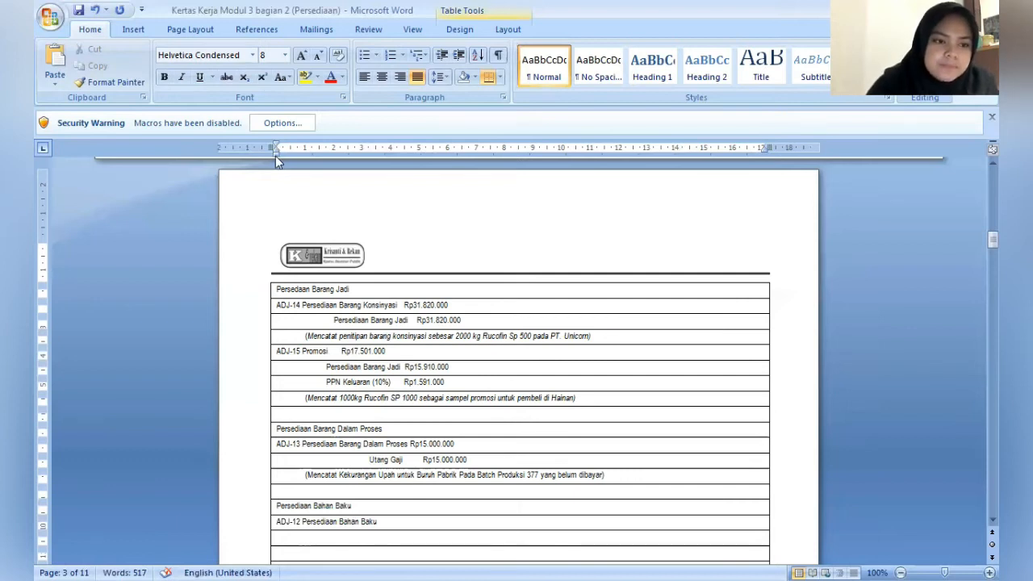
# - Indent the row below ADJ-12 to about 1 cm and enter the second debit account "PPN Masukan (10%)"
pyautogui.moveTo(275, 156); pyautogui.dragTo(306, 163)
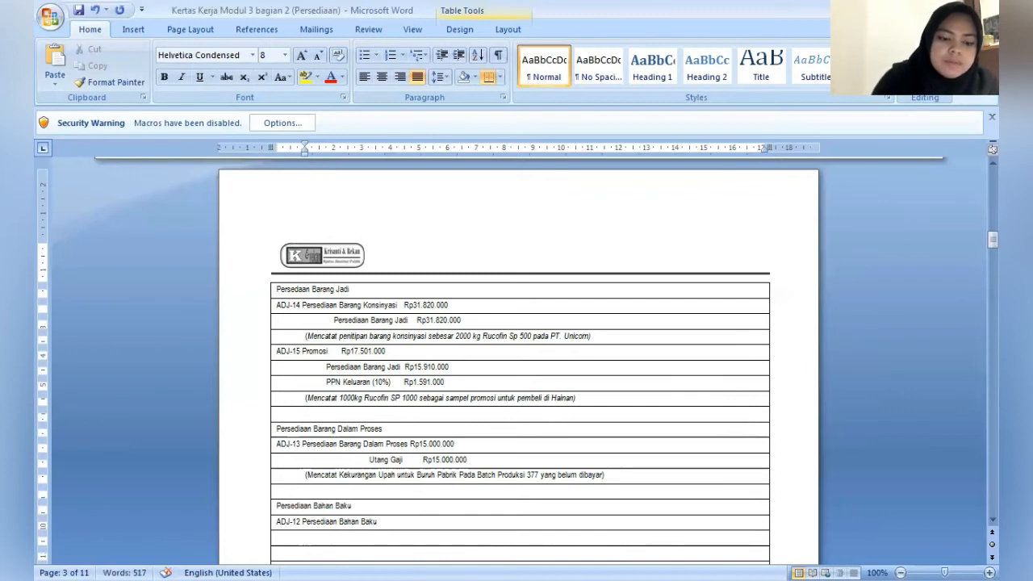
pyautogui.write('PPN Ma')
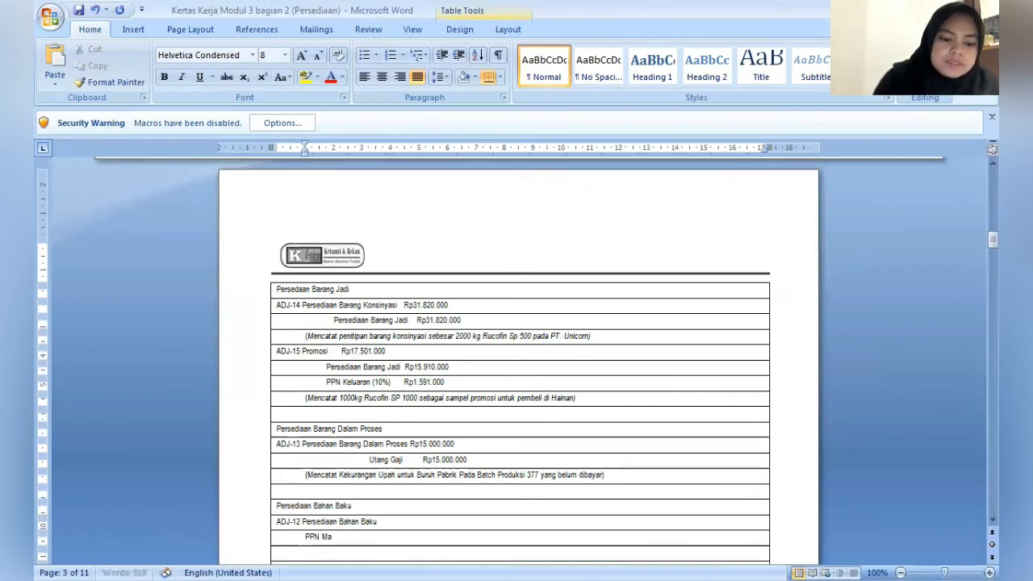
pyautogui.write('sukan (10%')
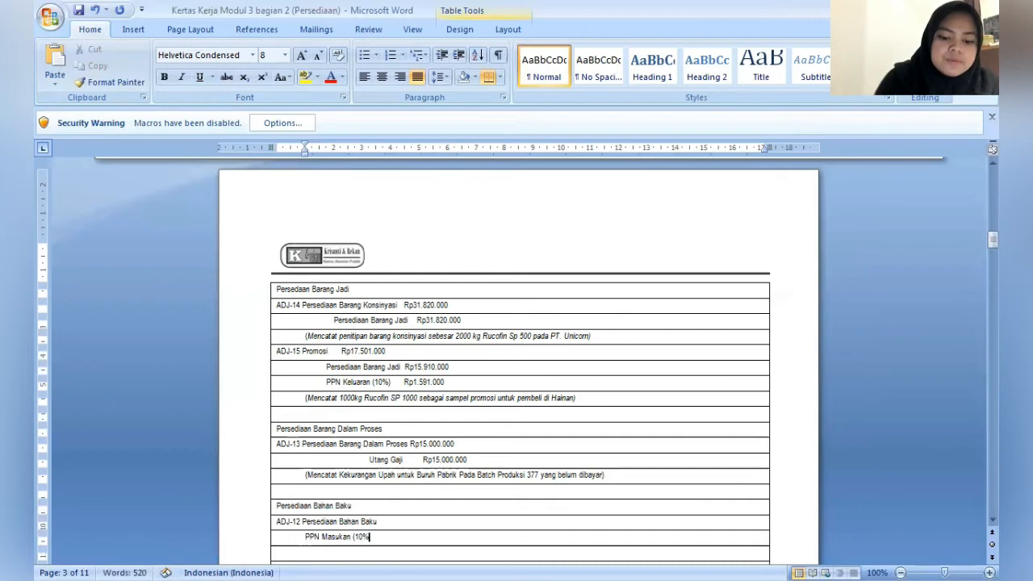
pyautogui.write(')')
# - Indent the row below PPN Masukan to about 2.25 cm and enter the credit account "Utang Usaha"
pyautogui.press('Down')
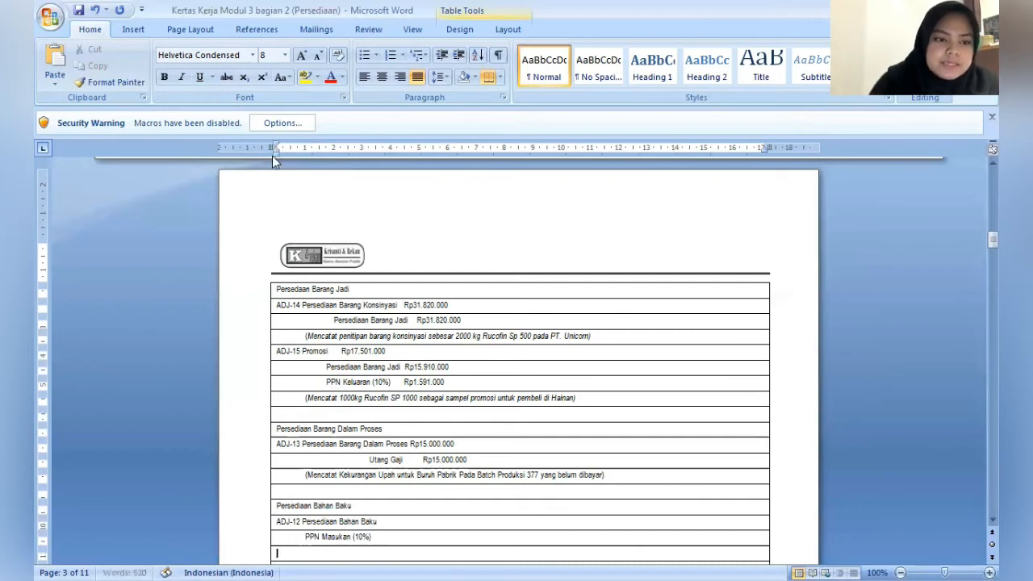
pyautogui.moveTo(275, 156)
pyautogui.mouseDown()
pyautogui.moveTo(371, 167)
pyautogui.moveTo(341, 164)
pyautogui.mouseUp()
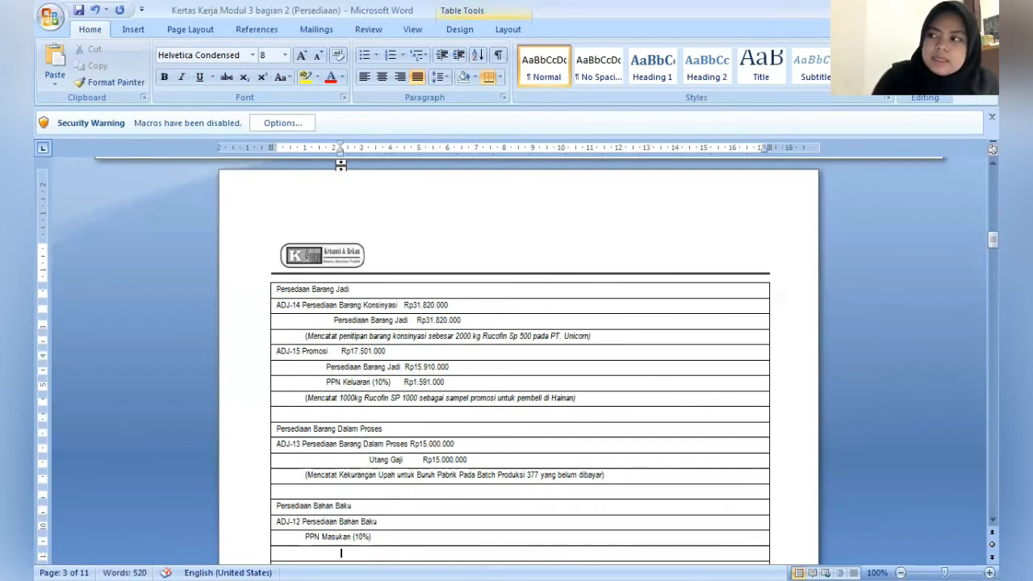
pyautogui.write('U')
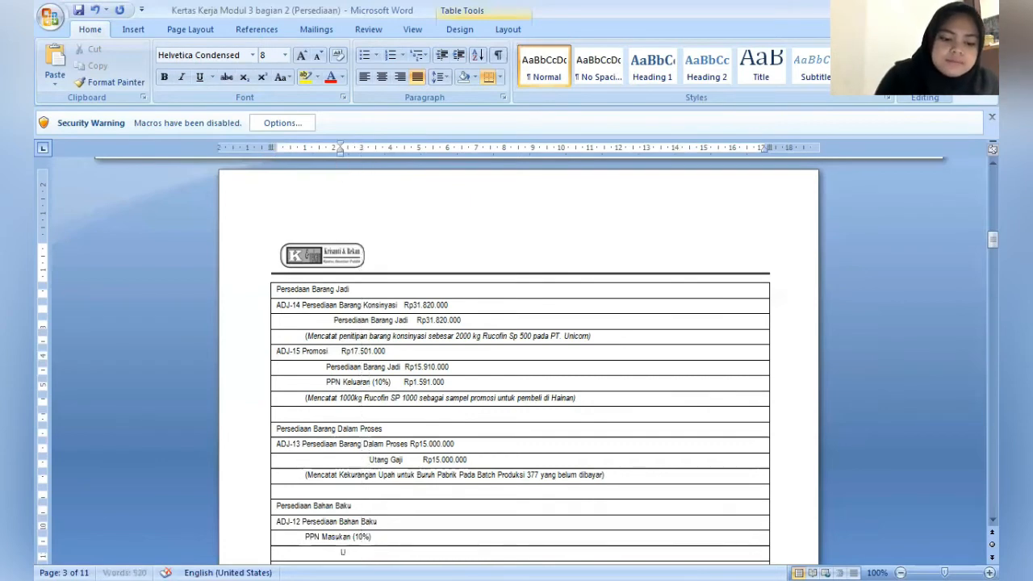
pyautogui.write('tang Usaha')
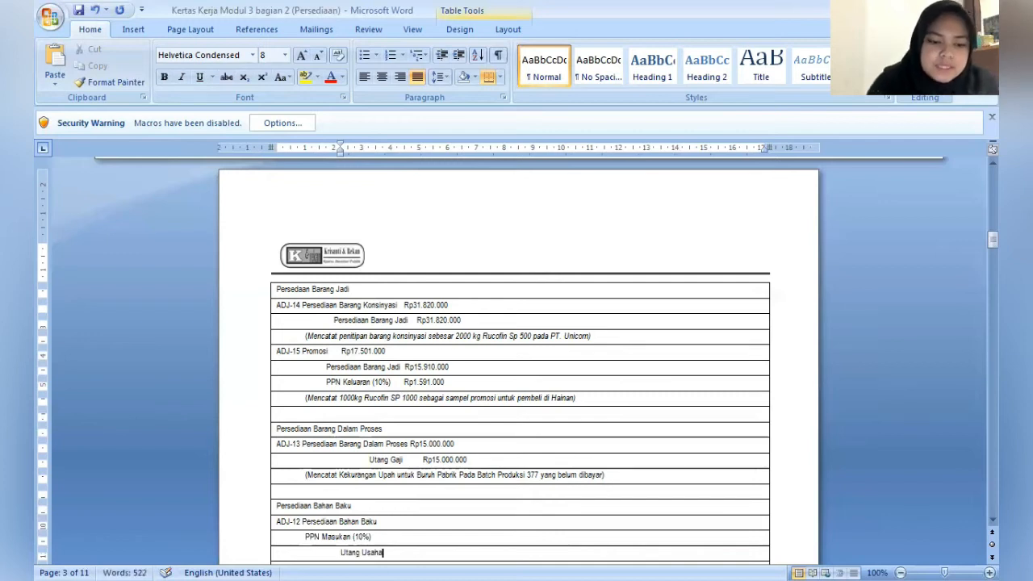
# - Enter the amount Rp8.000.000 after the ADJ-12 debit account Persediaan Bahan Baku
pyautogui.click(380, 522)
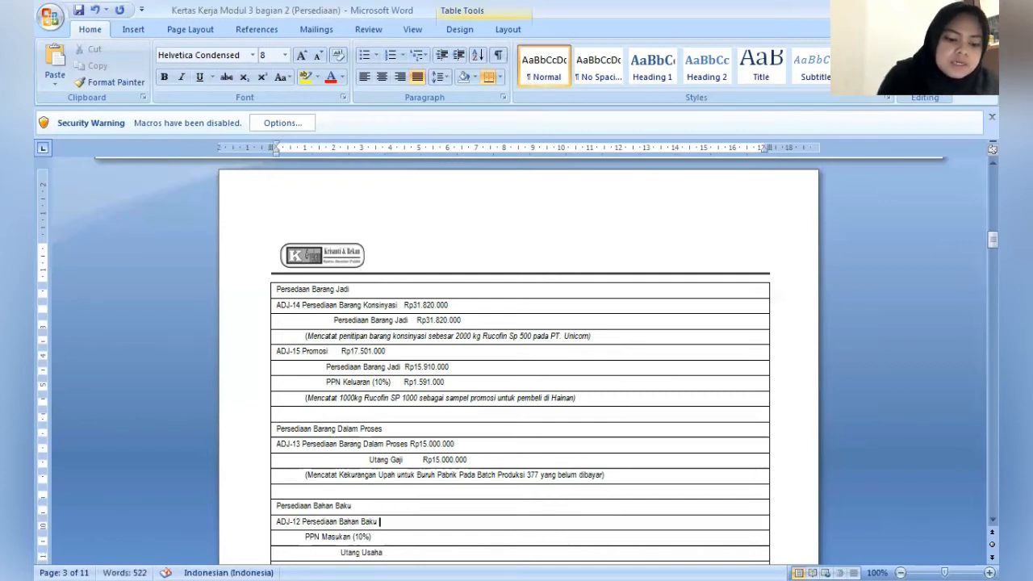
pyautogui.write('R')
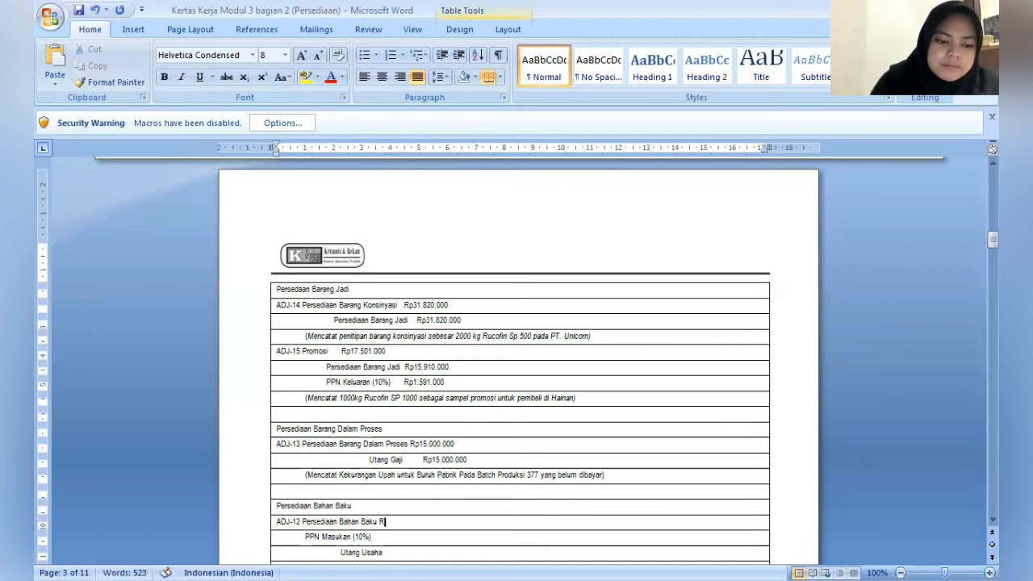
pyautogui.write('p')
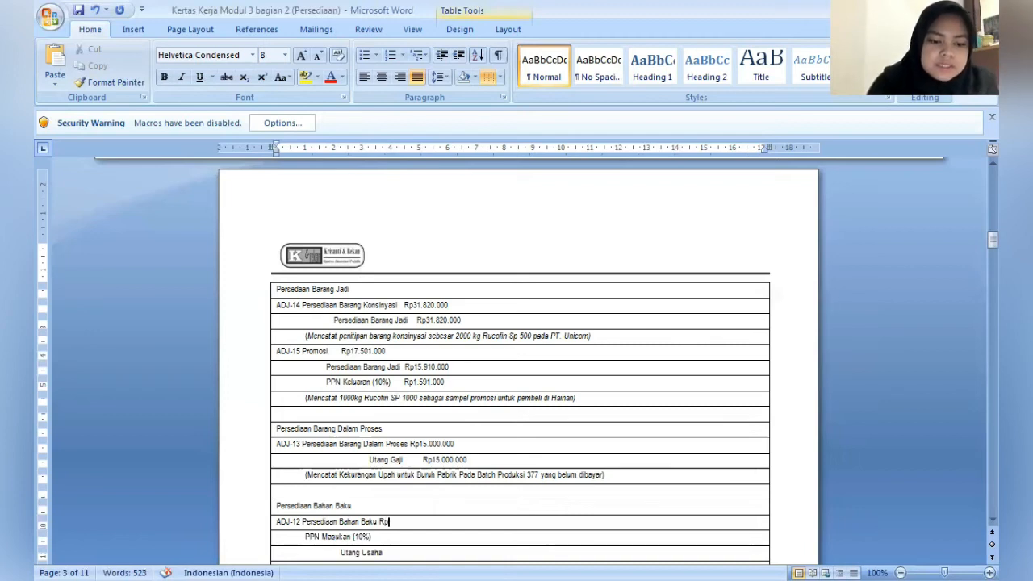
pyautogui.press('BackSpace')
pyautogui.press('BackSpace')
pyautogui.write('Rp')
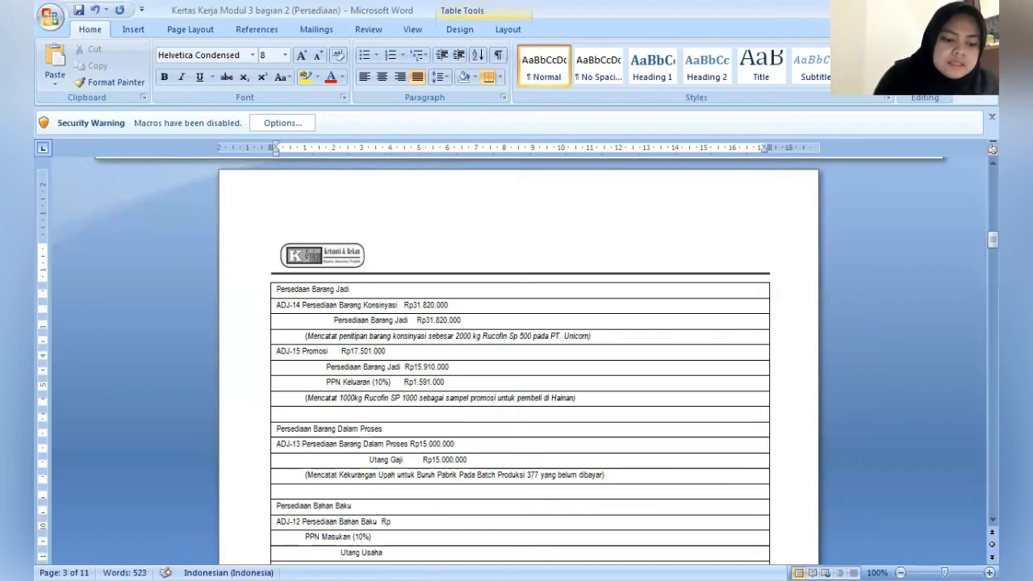
pyautogui.write('8.')
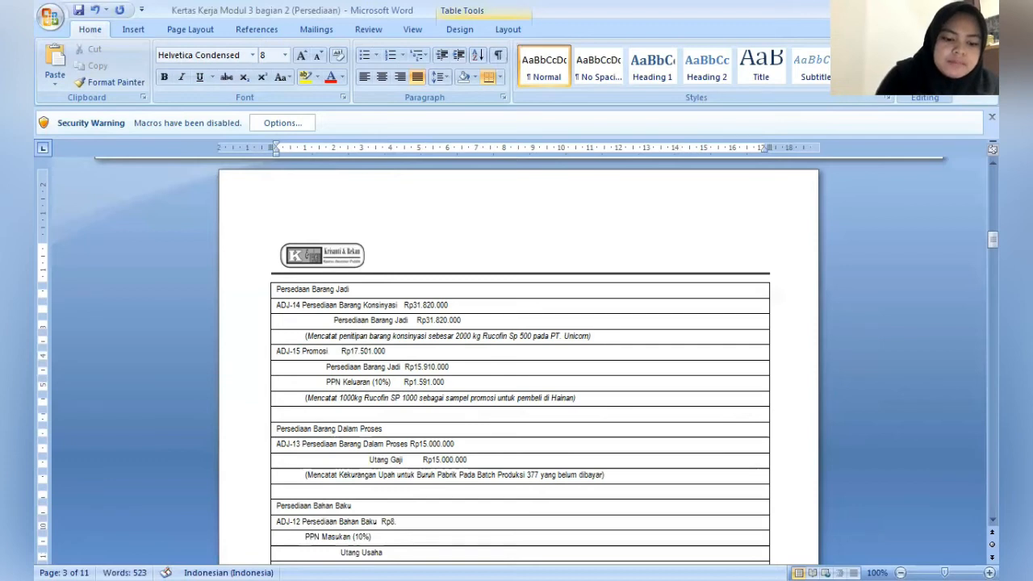
pyautogui.write('000.000')
# - Enter the amount Rp800.000 after PPN Masukan (10%) in the ADJ-12 entry
pyautogui.press('Down')
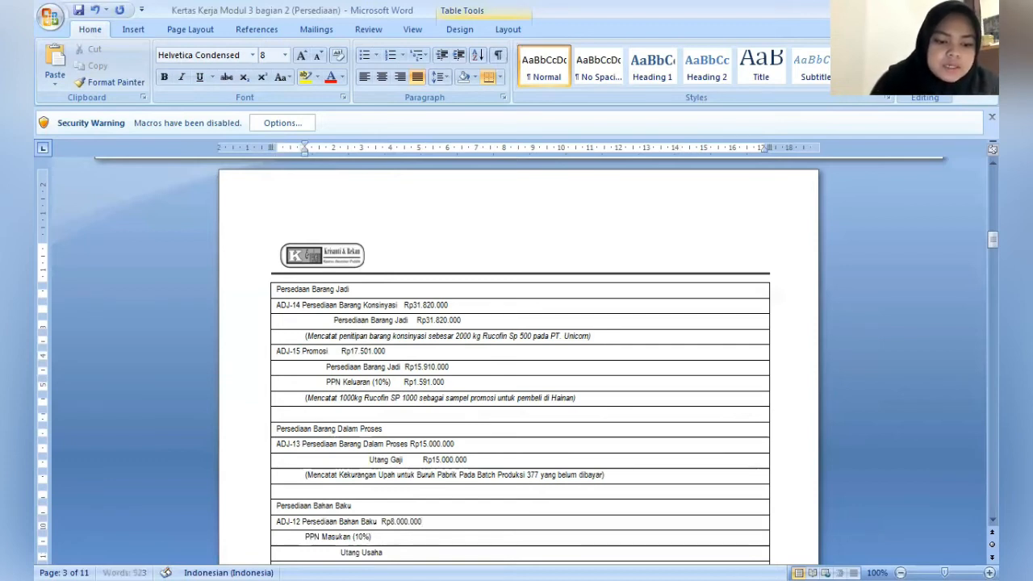
pyautogui.write('R')
pyautogui.press('BackSpace')
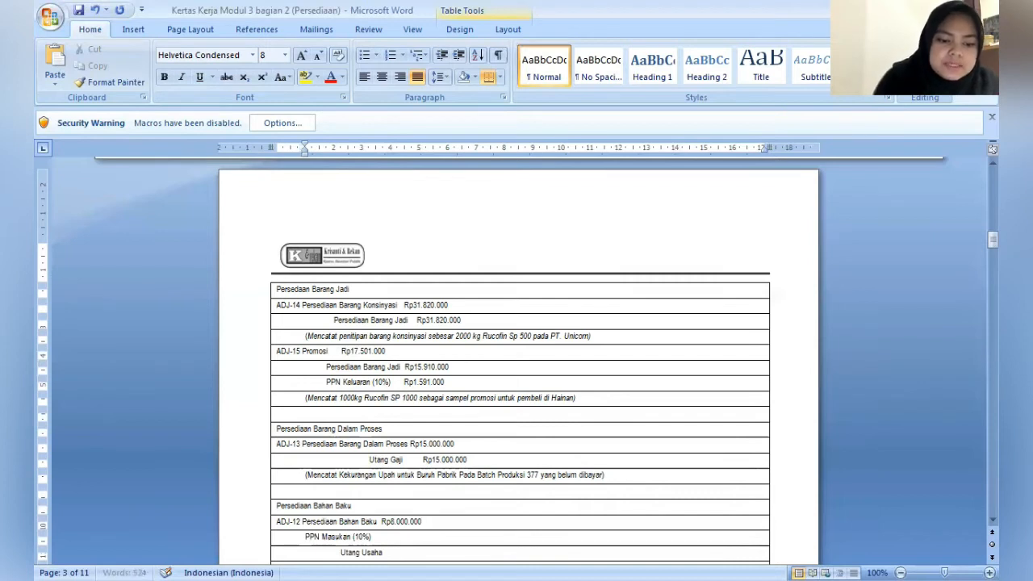
pyautogui.write('R')
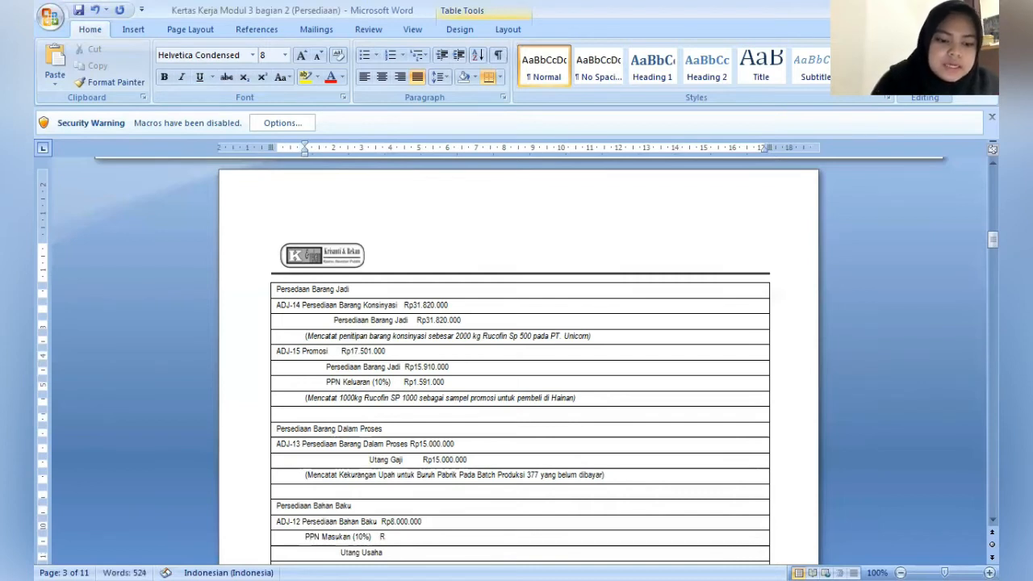
pyautogui.write('p')
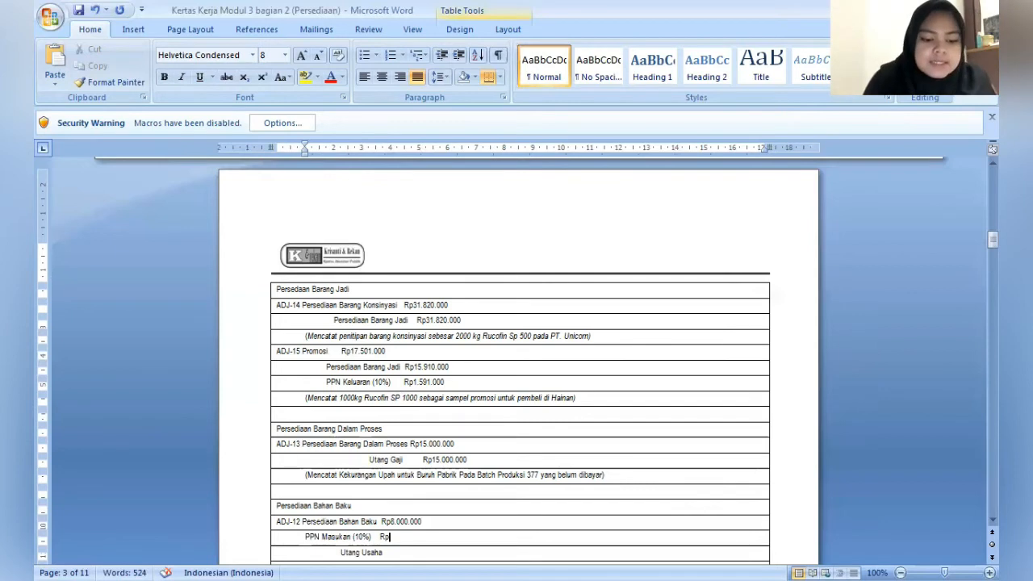
pyautogui.write('800')
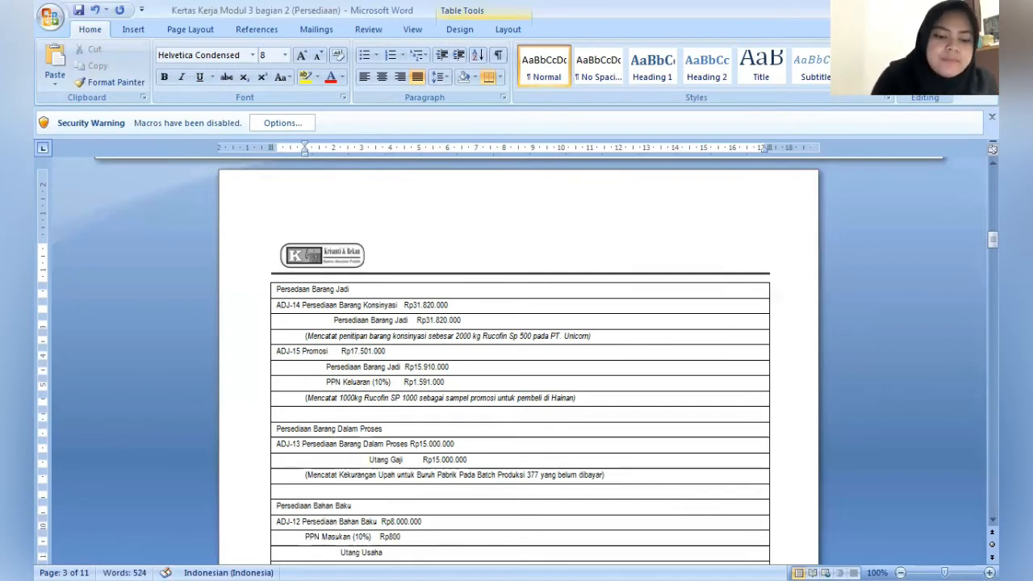
pyautogui.write('.000')
pyautogui.write('00')
# - Enter the amount Rp8.800.000 after the ADJ-12 credit account Utang Usaha
pyautogui.press('Down')
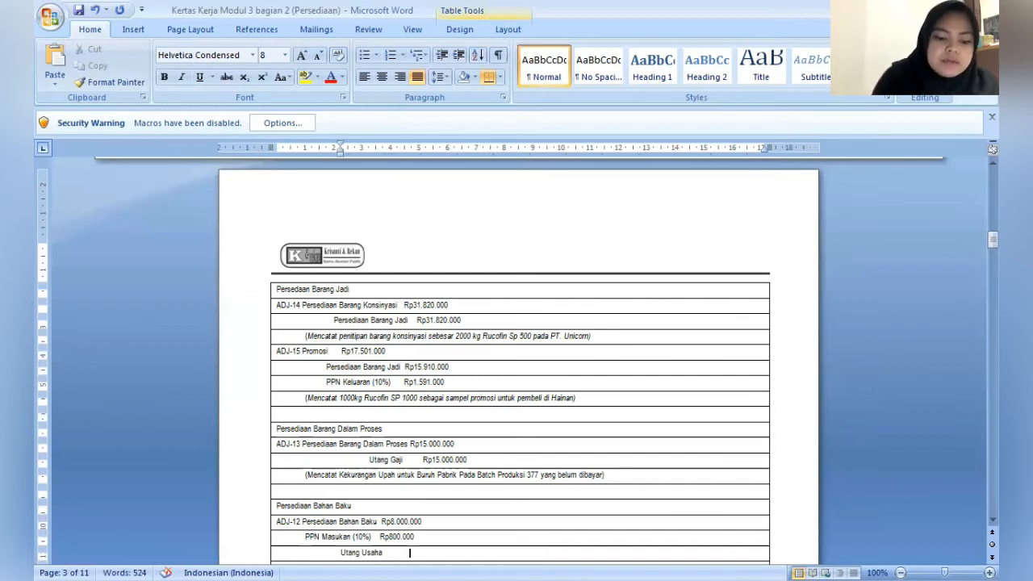
pyautogui.write('RP')
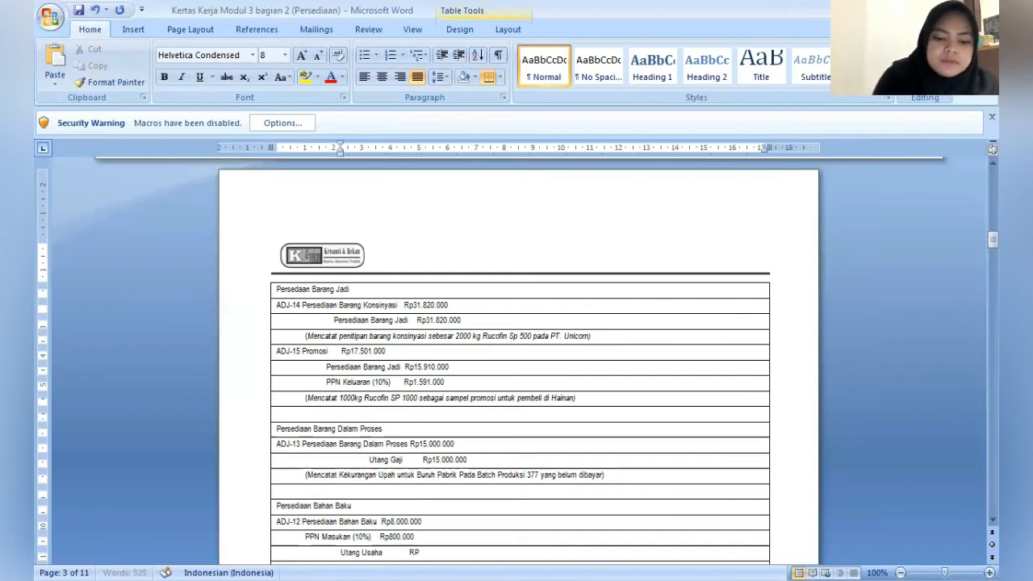
pyautogui.write('8')
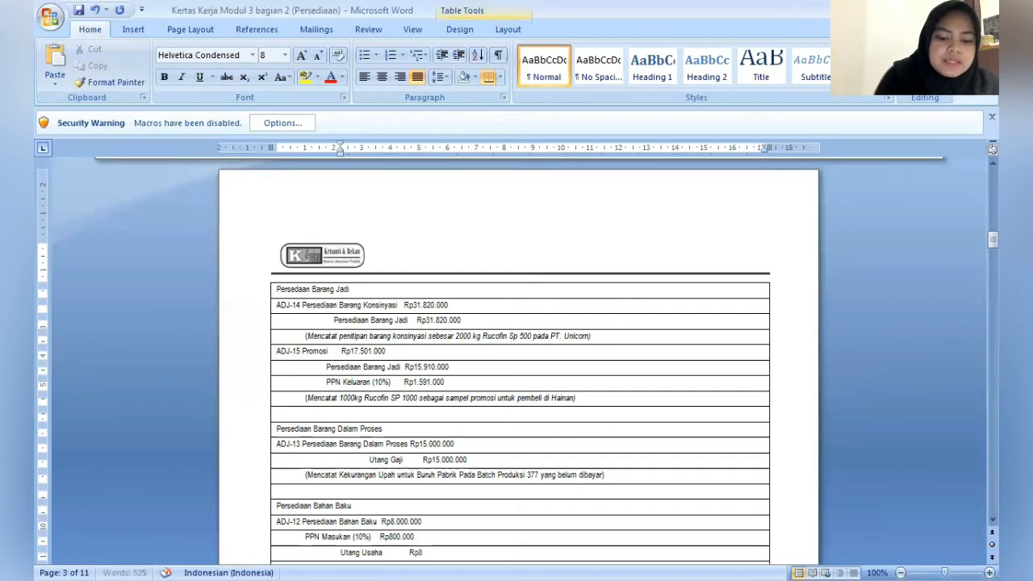
pyautogui.write('.800.000')
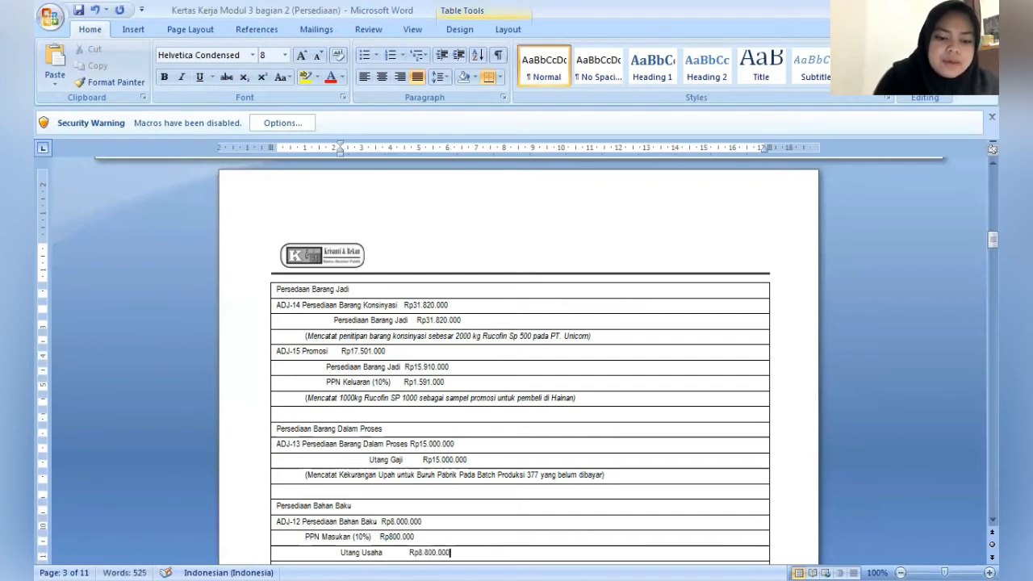
# - Indent the row below Utang Usaha to about 1 cm and enter the note "(Mencatat Pembelian bahan Baku PS yang belum dicatat)"
pyautogui.press('Down')
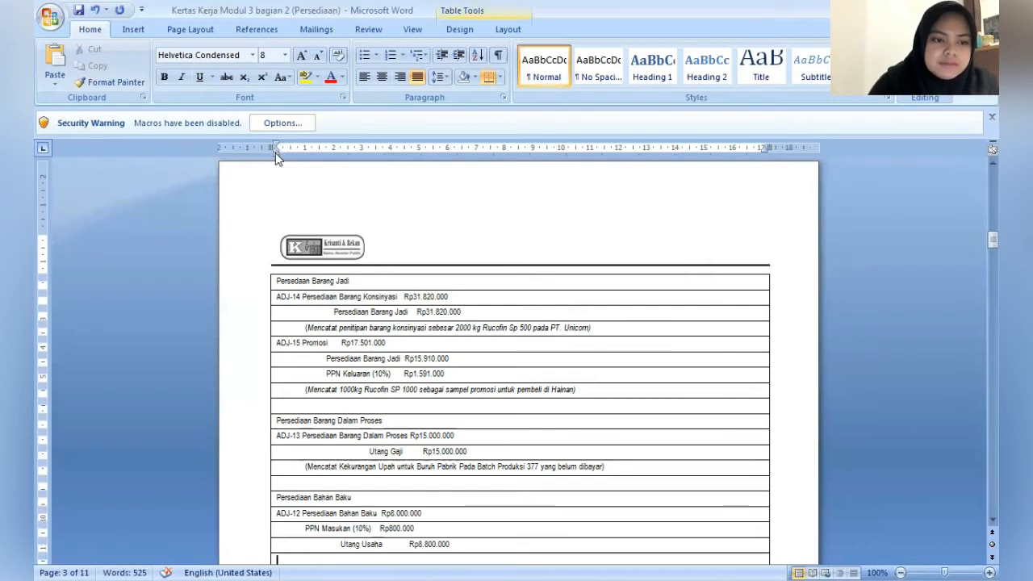
pyautogui.moveTo(275, 153); pyautogui.dragTo(305, 157)
pyautogui.write('(')
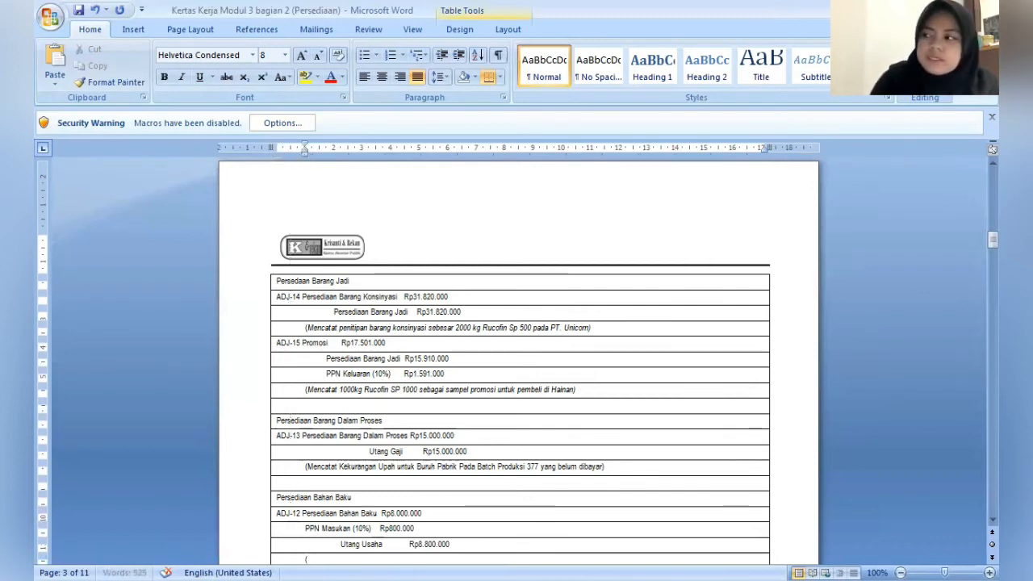
pyautogui.write('Mencata')
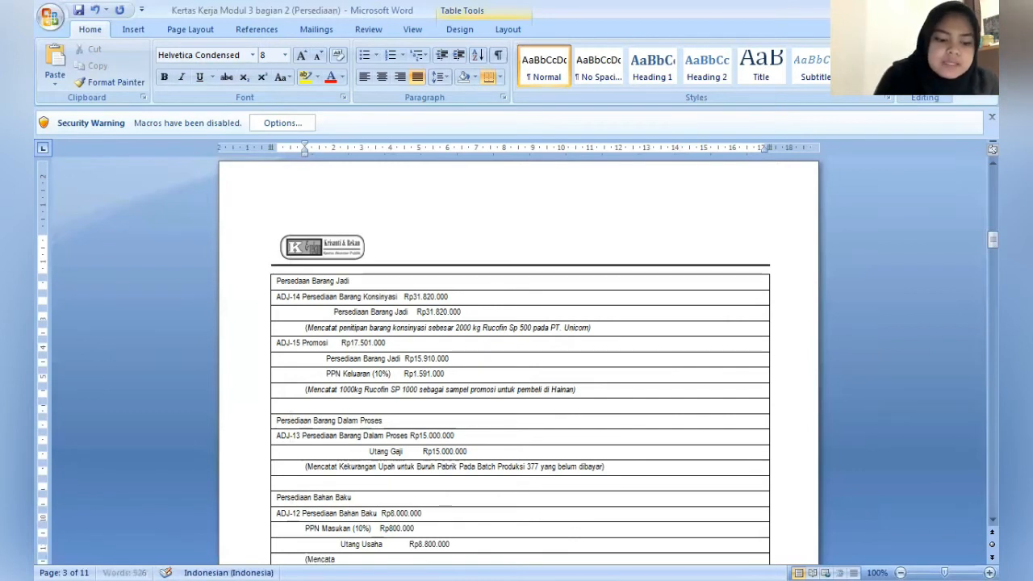
pyautogui.write('t')
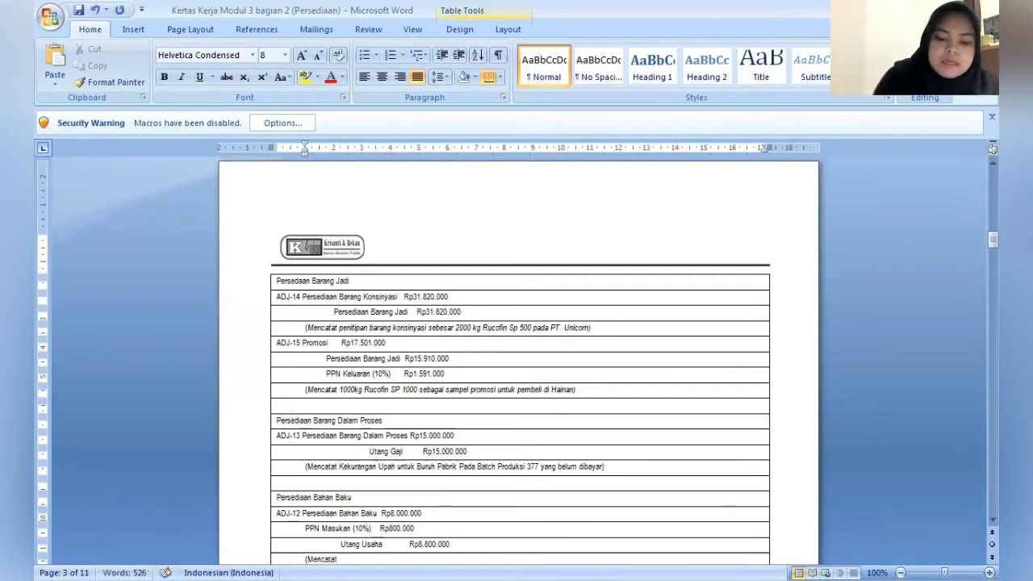
pyautogui.write(' Pembelian ')
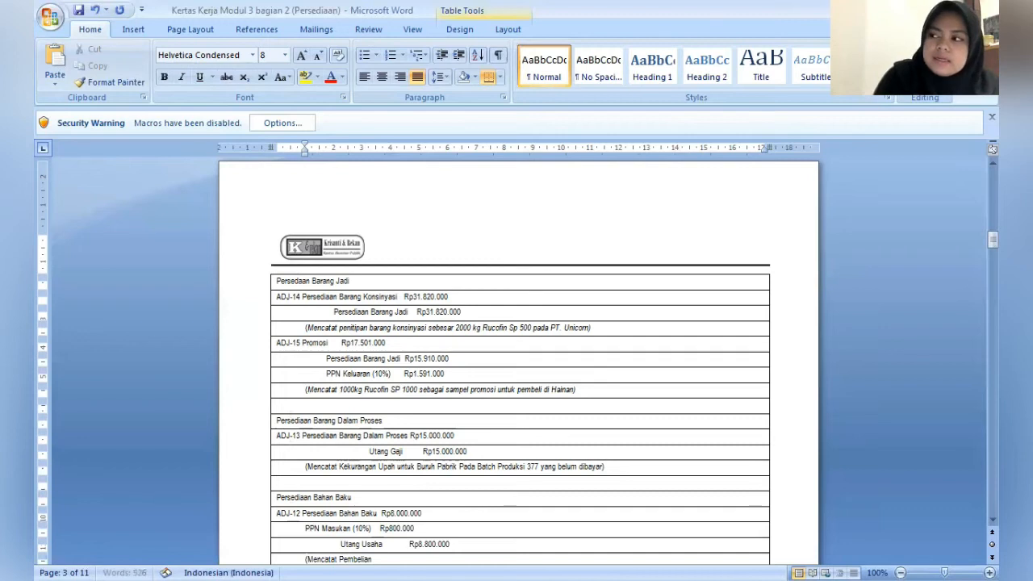
pyautogui.write('bahan Baku')
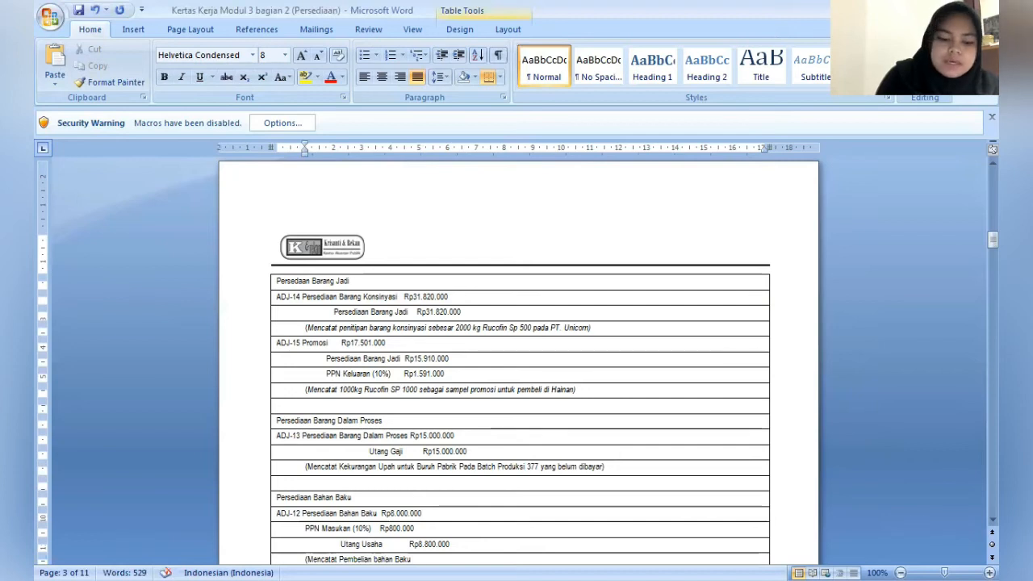
pyautogui.write(' PS yang be')
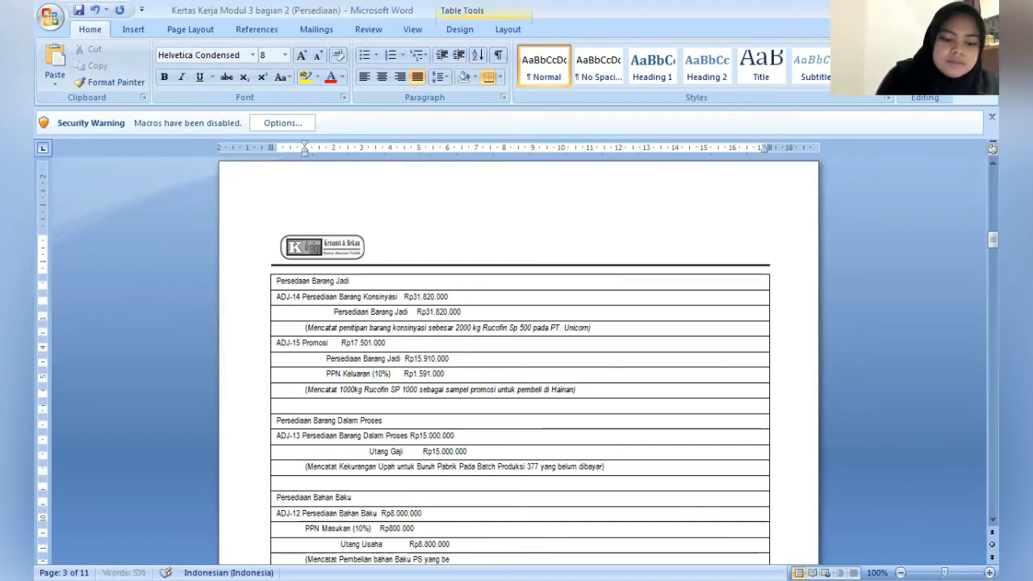
pyautogui.write('lum dicatat')
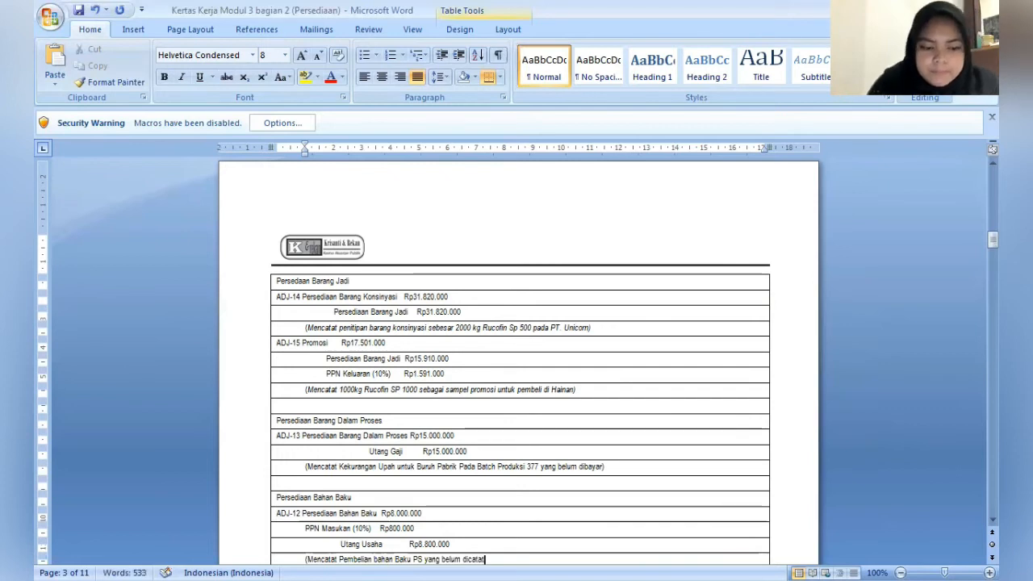
pyautogui.write(')')
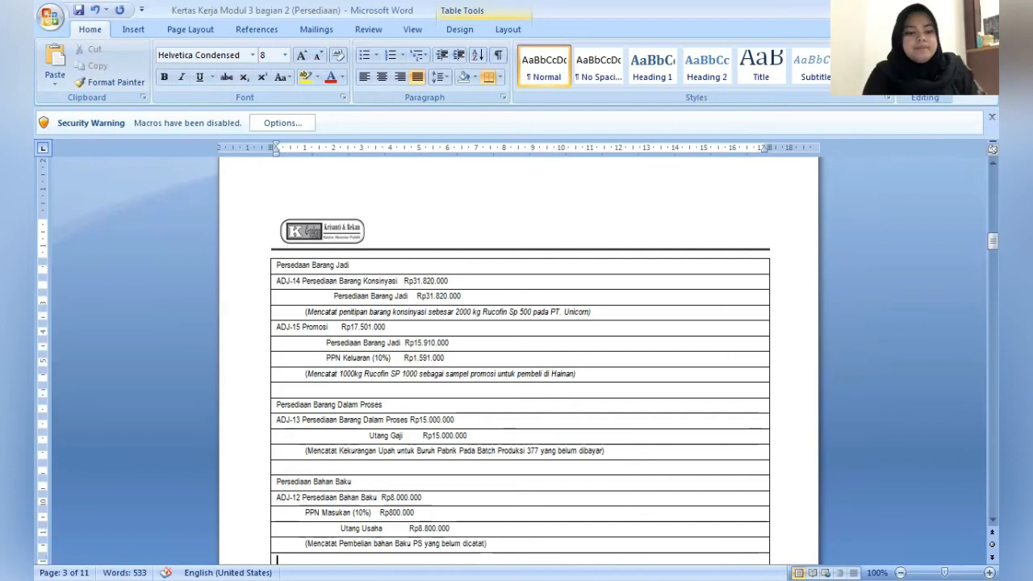
# - Enter ADJ-11 with the debit account "Beban Kerugian Barang Hilang/Rusak" and the amount Rp1.350.000 in the row below the ADJ-12 note
pyautogui.write('AD')
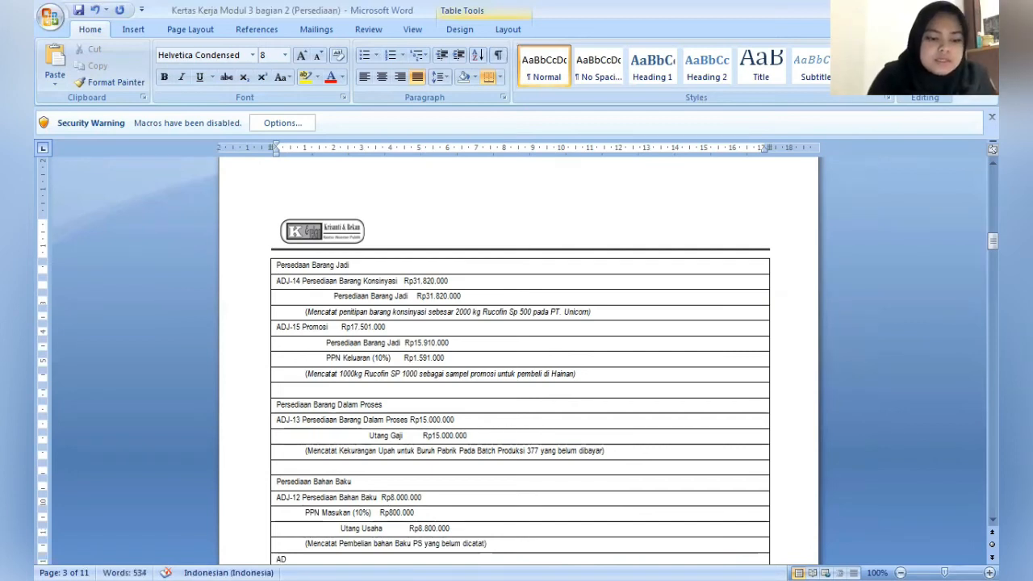
pyautogui.write('J-11')
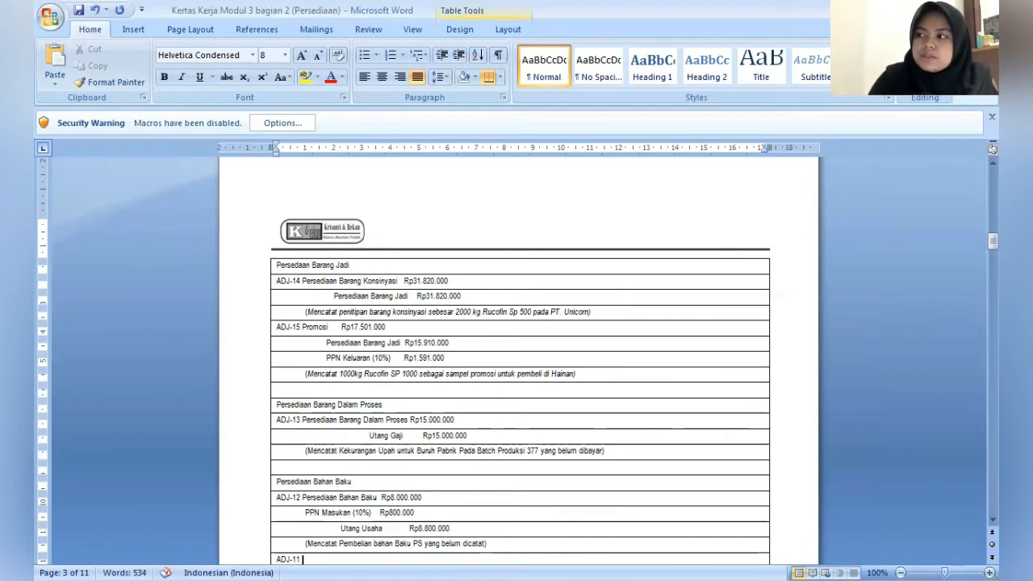
pyautogui.write(' Beban')
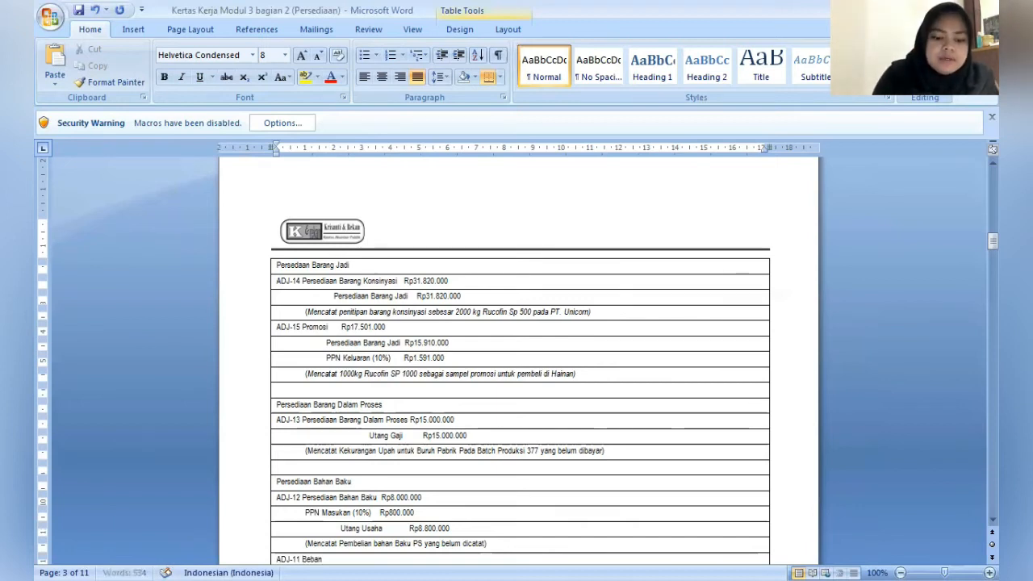
pyautogui.write(' Kerugian')
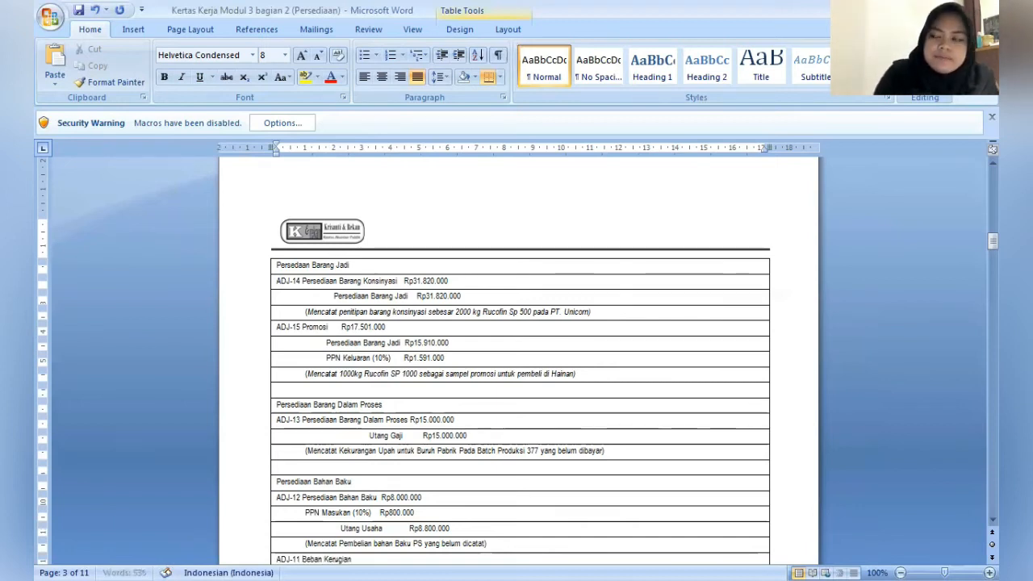
pyautogui.write(' Bara')
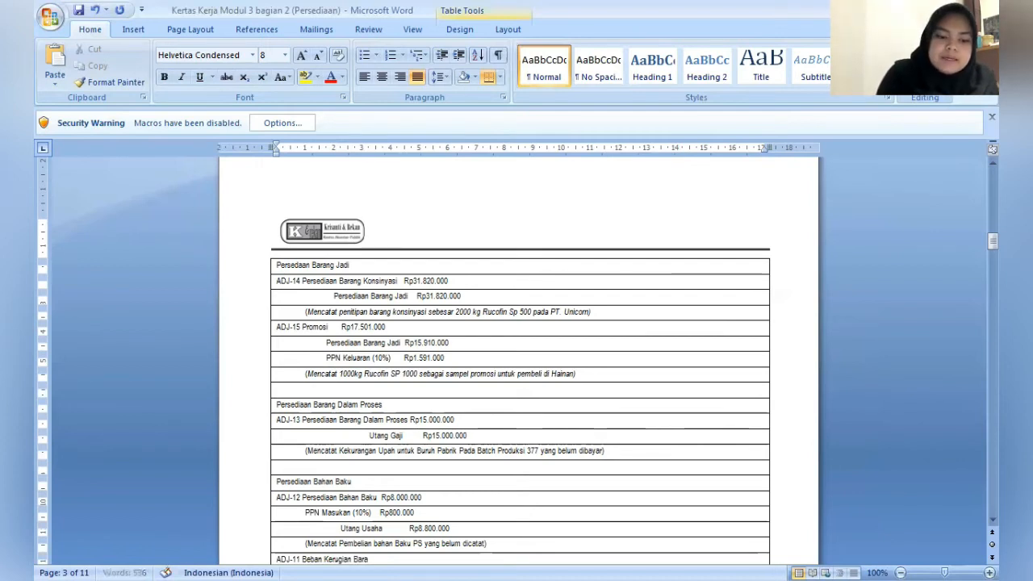
pyautogui.write('ng Hilang/')
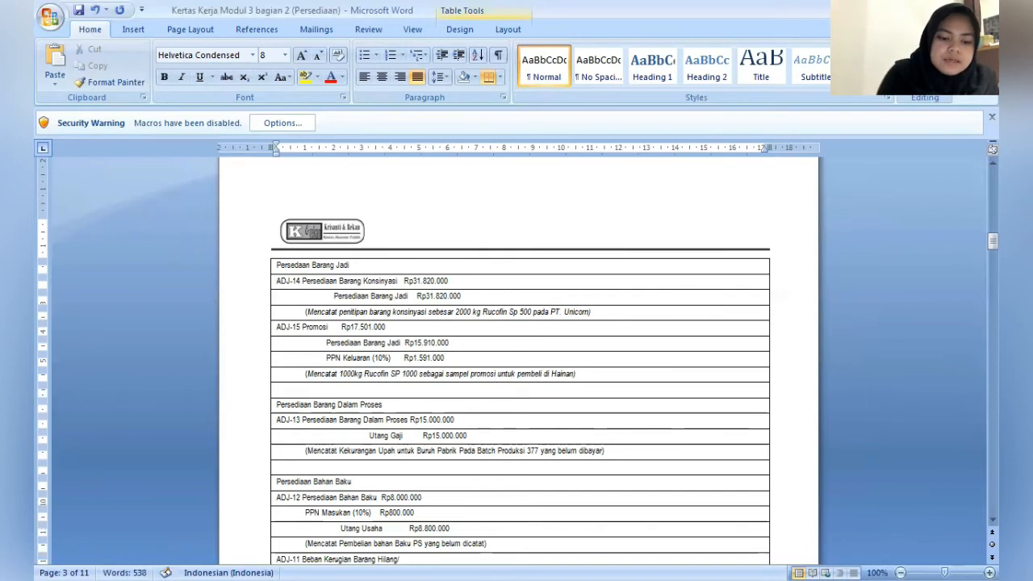
pyautogui.write('Rusak  R')
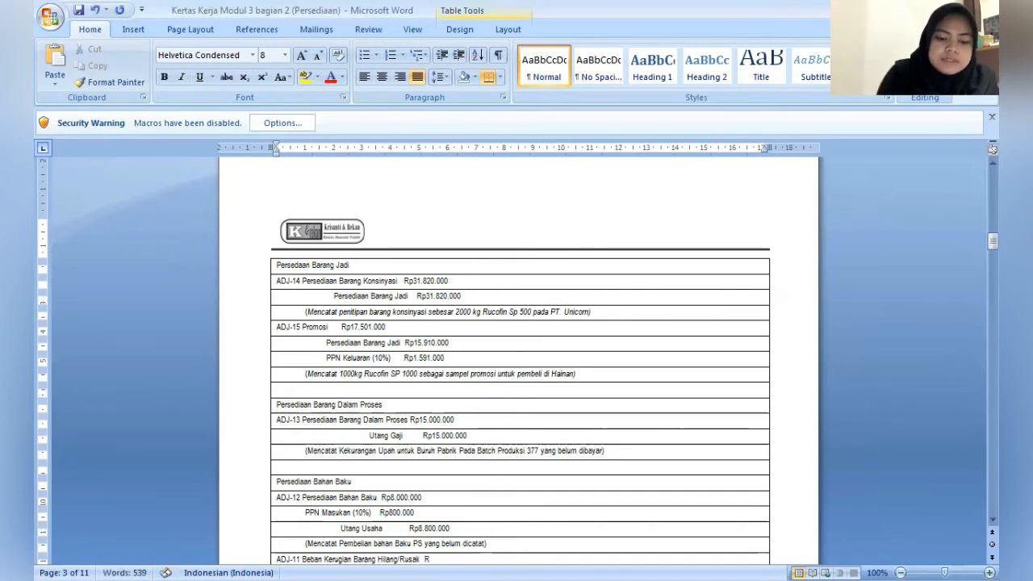
pyautogui.write('p1')
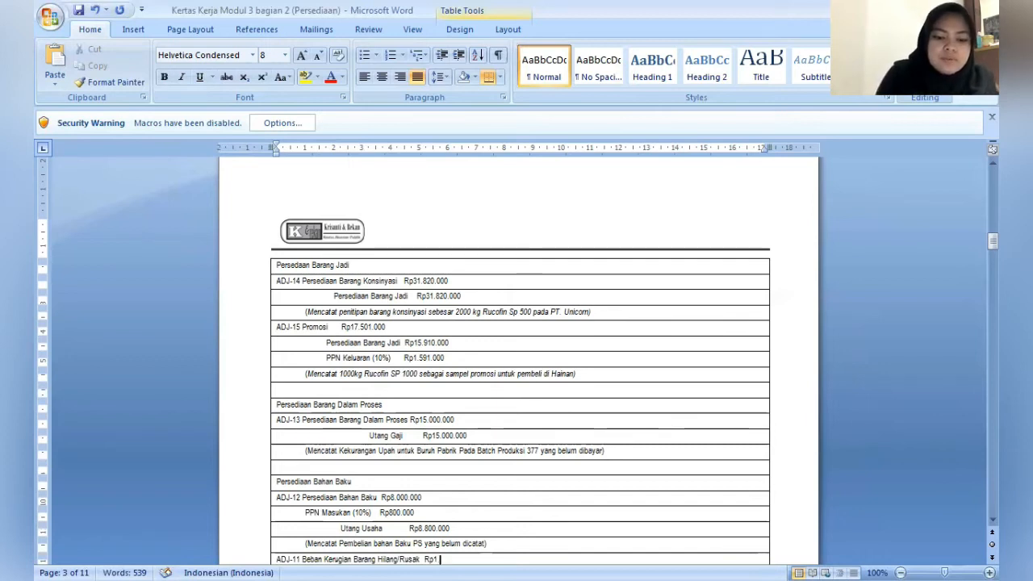
pyautogui.write('.350.000')
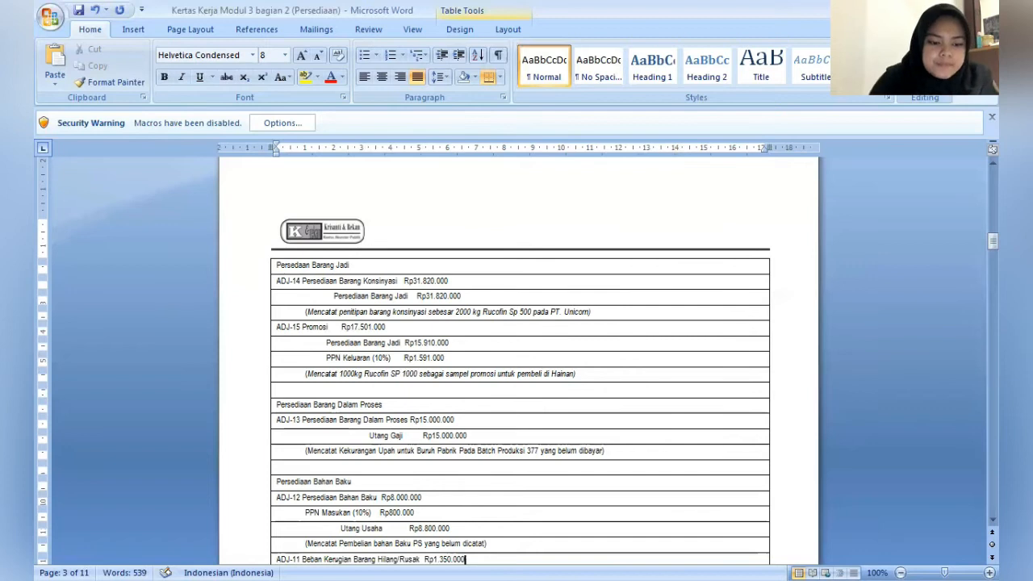
# - Indent the row below ADJ-11 to about 2.25 cm and enter the credit account "Persediaan Bahan Baku" with the amount Rp1.350.000
pyautogui.press('Tab')
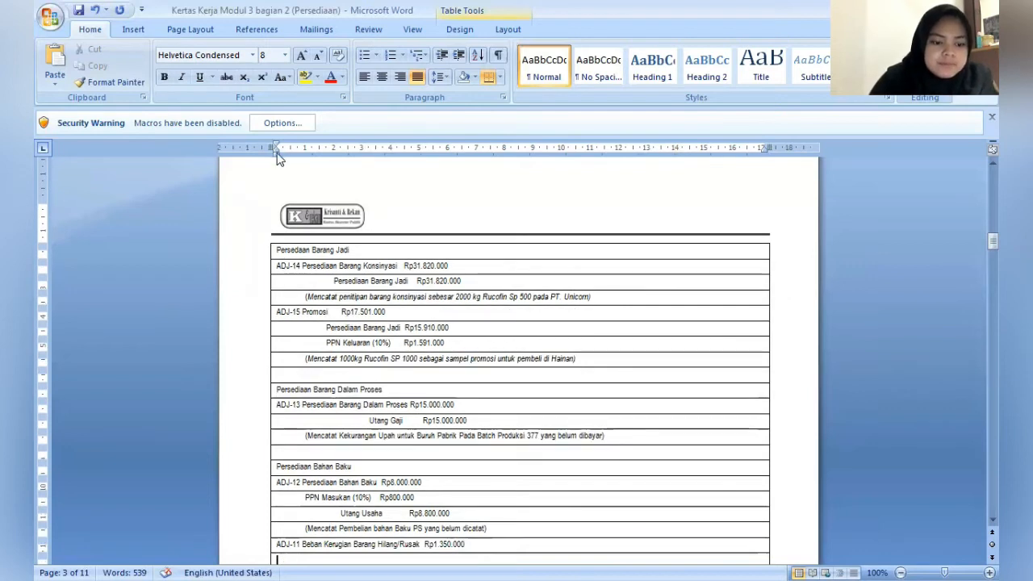
pyautogui.moveTo(277, 151); pyautogui.dragTo(339, 175)
pyautogui.write('P')
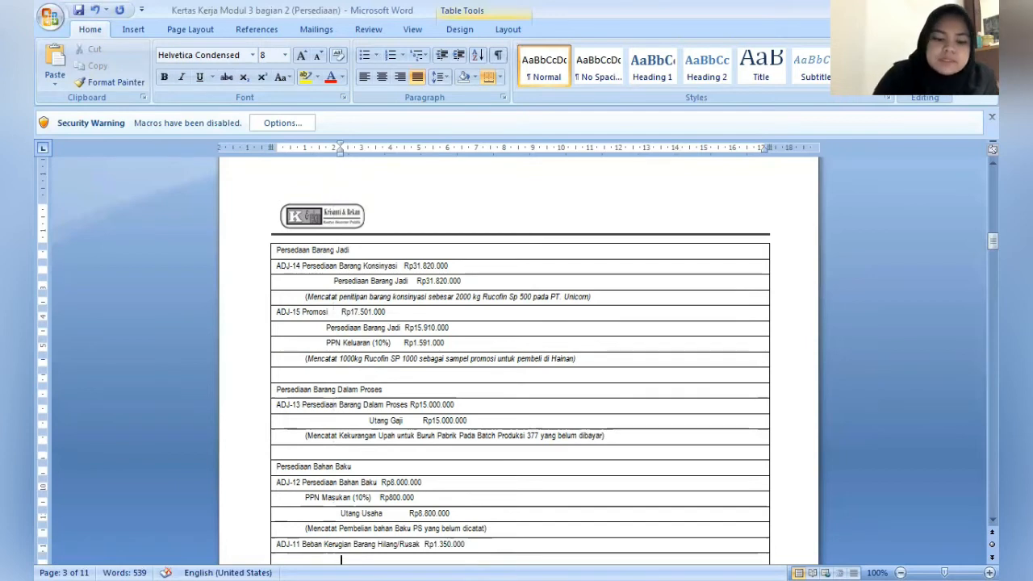
pyautogui.write('iaan ')
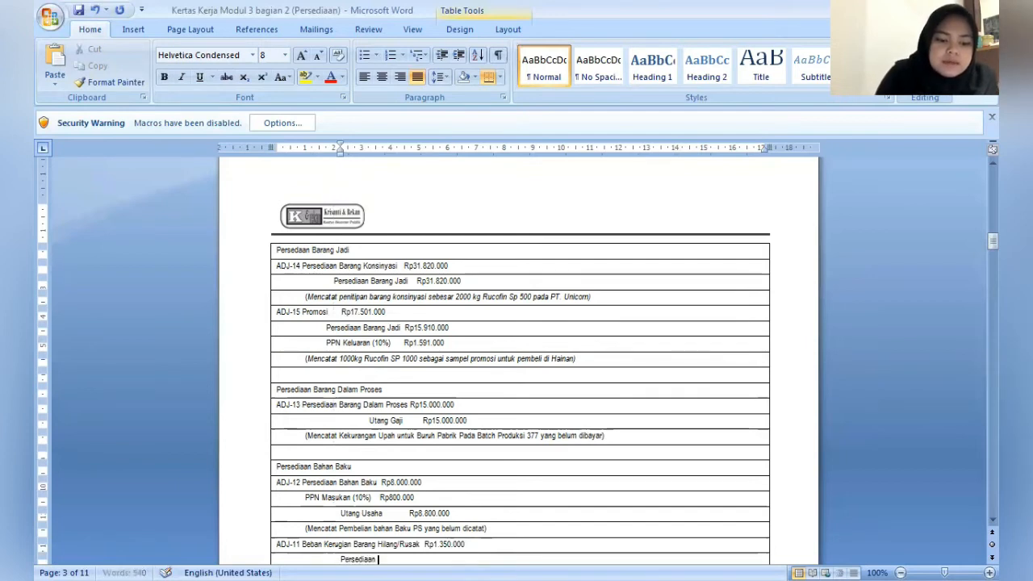
pyautogui.write('Bahan')
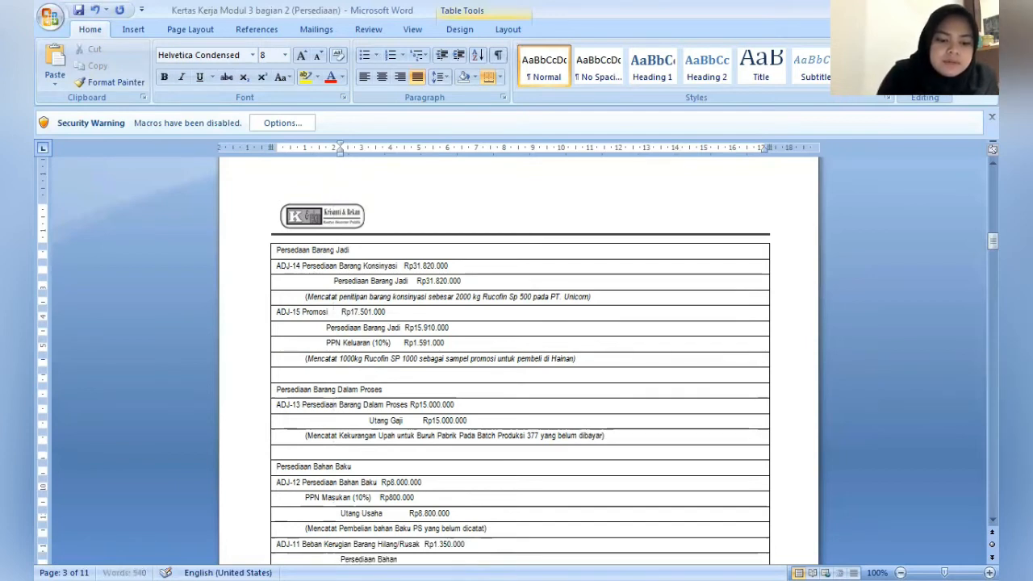
pyautogui.write(' Baku')
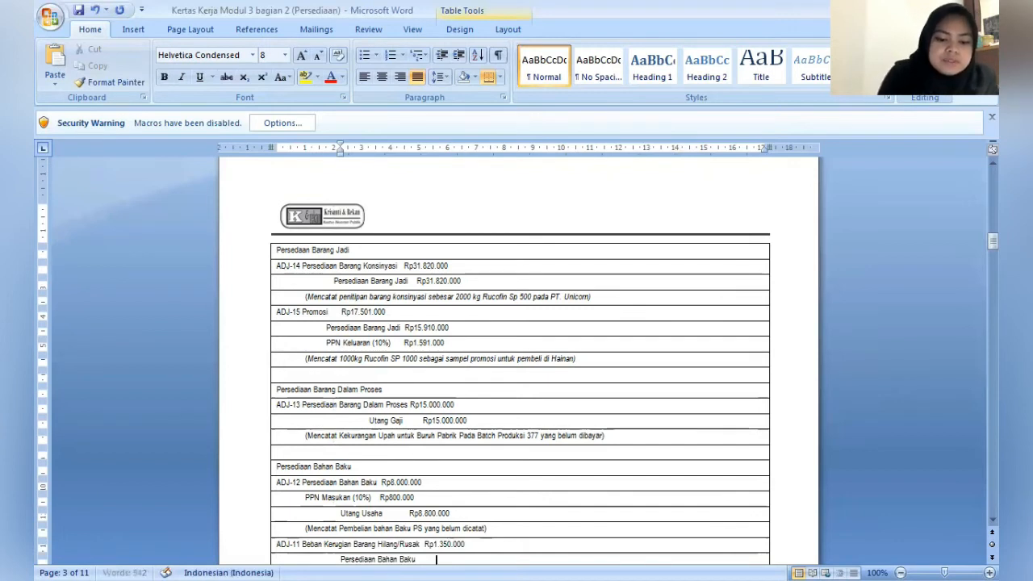
pyautogui.write('          Rp1')
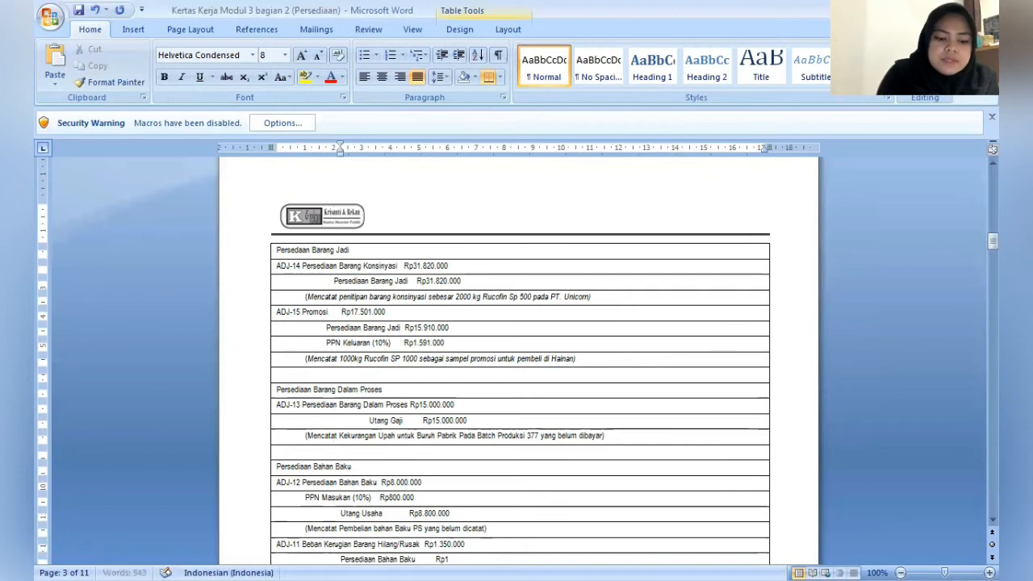
pyautogui.write('.350.000')
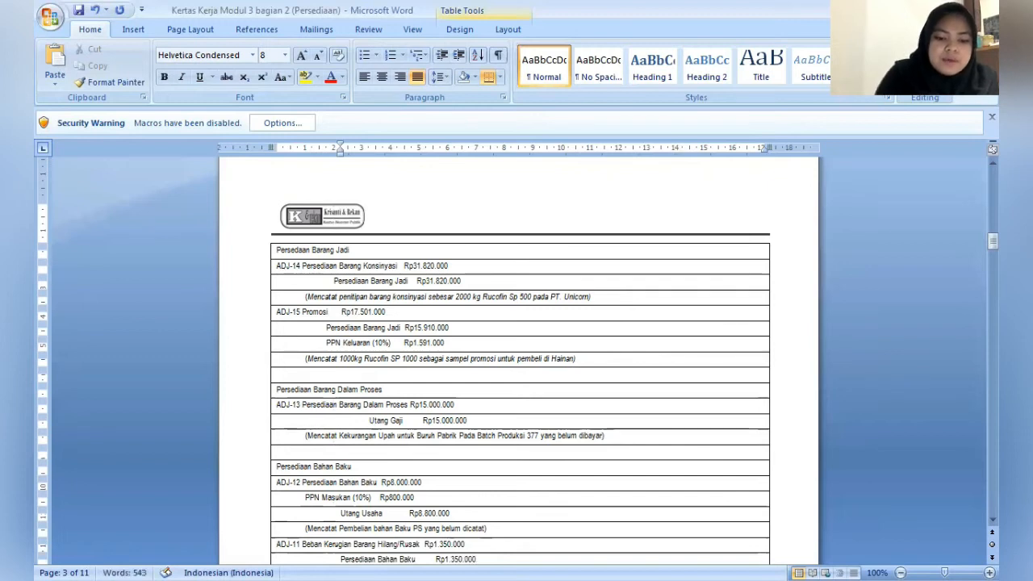
# - Indent the row below the ADJ-11 credit account to about 1 cm and enter the note "(Mencatat Kehilangan Bahan Baku Polyvinil sebesar 90kg)"
pyautogui.press('Down')
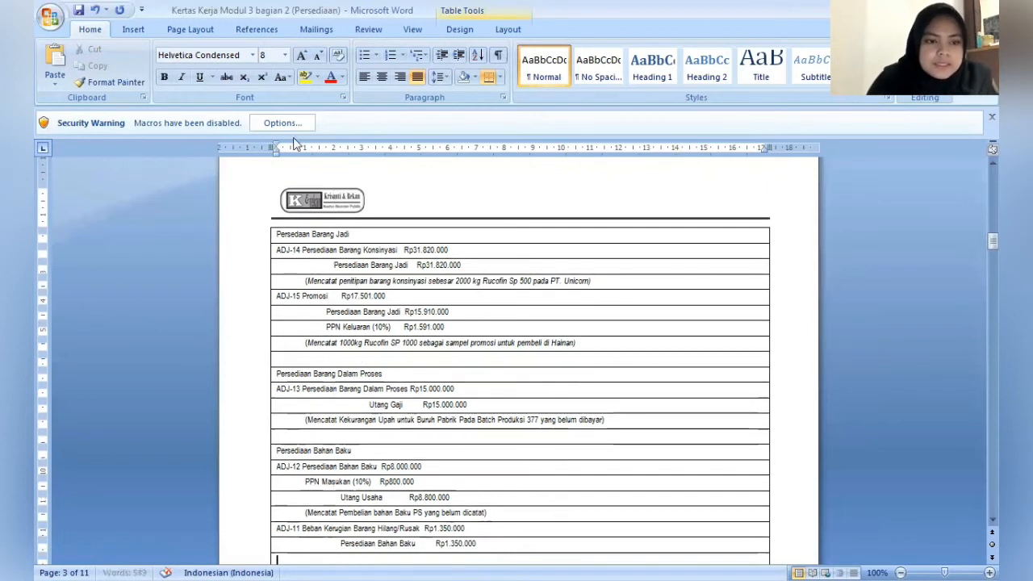
pyautogui.moveTo(276, 153)
pyautogui.mouseDown()
pyautogui.moveTo(318, 161)
pyautogui.moveTo(305, 167)
pyautogui.mouseUp()
pyautogui.write('(Mencatat')
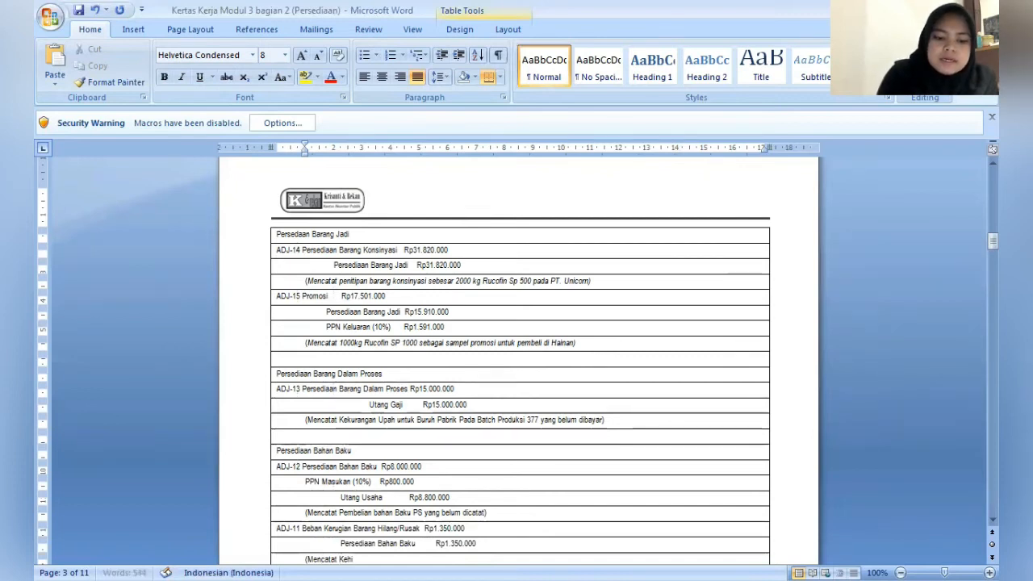
pyautogui.write(' Kehilangan ')
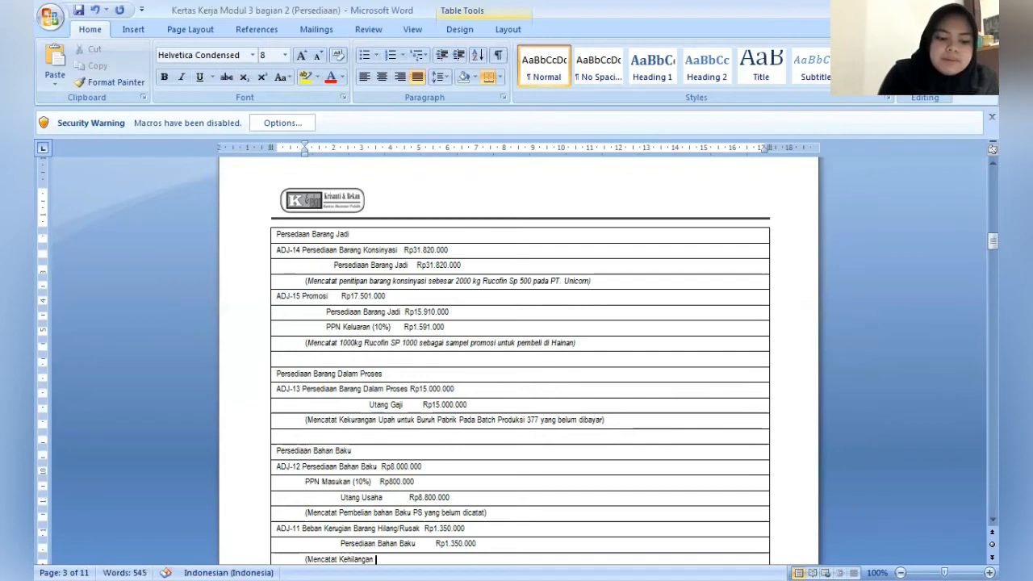
pyautogui.write('Bahan Baku ')
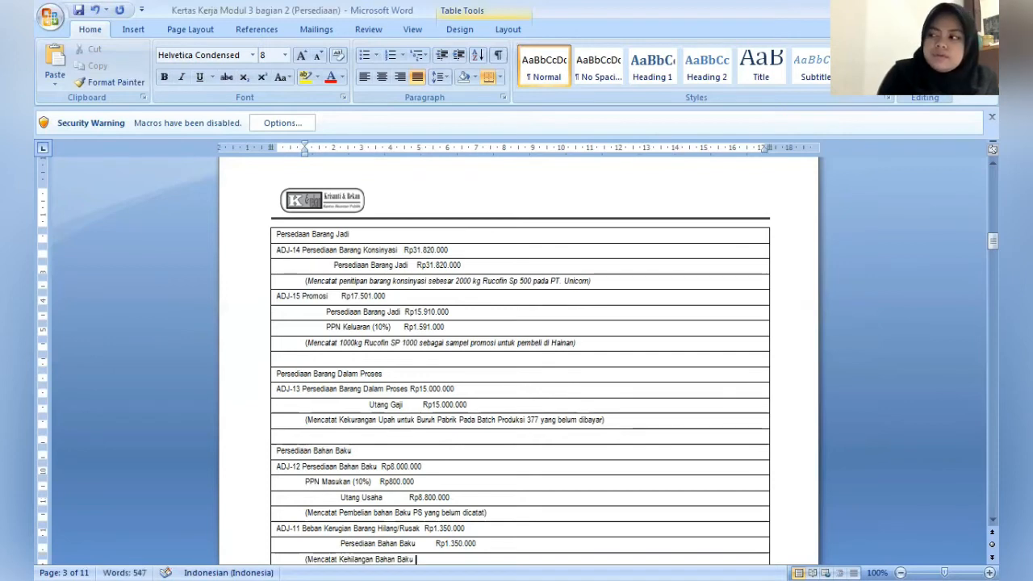
pyautogui.write('Polyvinil')
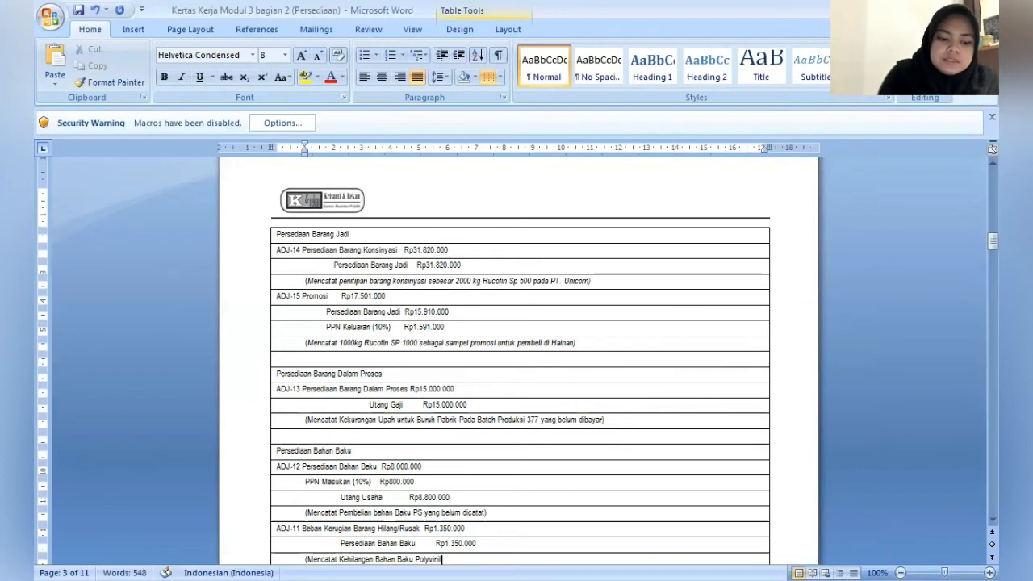
pyautogui.write(' sebesar 90')
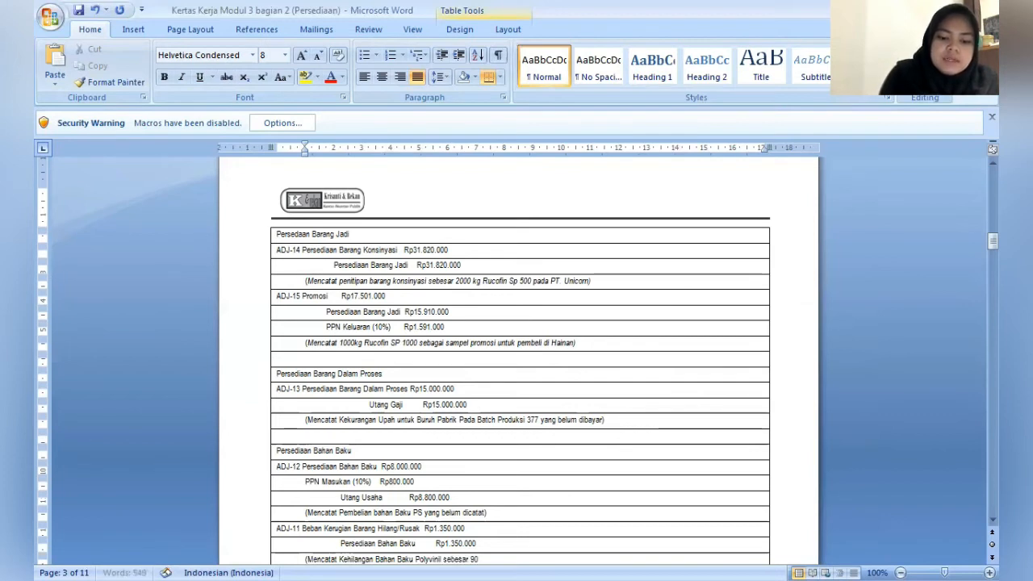
pyautogui.write('kg)')
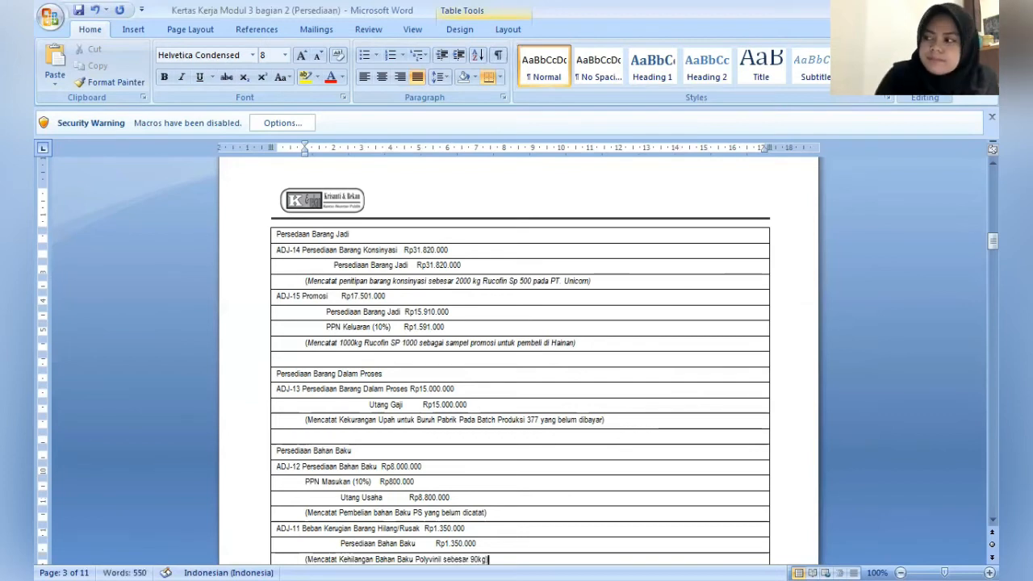
pyautogui.press('Return')
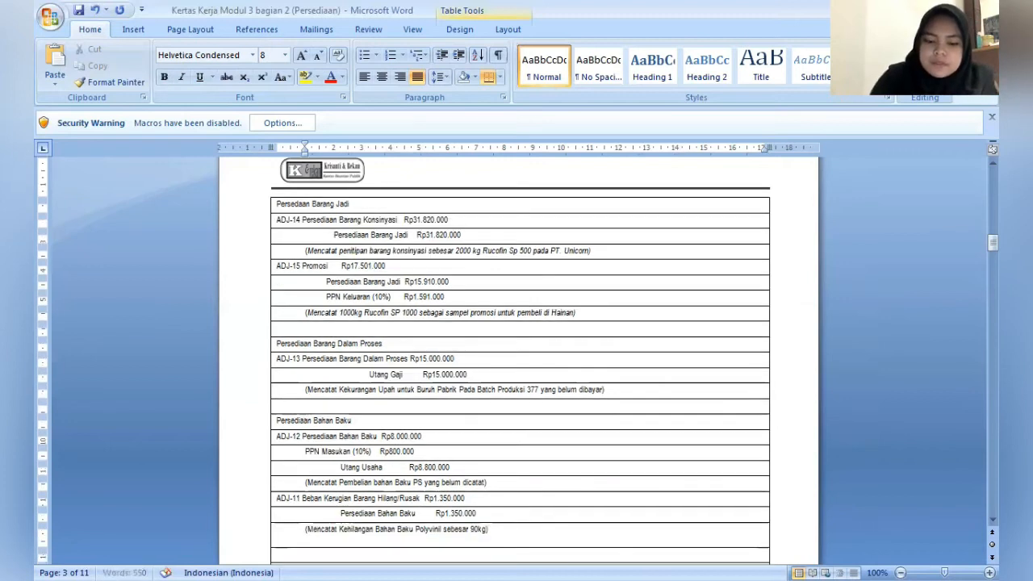
pyautogui.press('BackSpace')
# - Leave one row empty below the ADJ-11 note and enter the section heading "Persediaan Bahan Penolong"
pyautogui.press('Down')
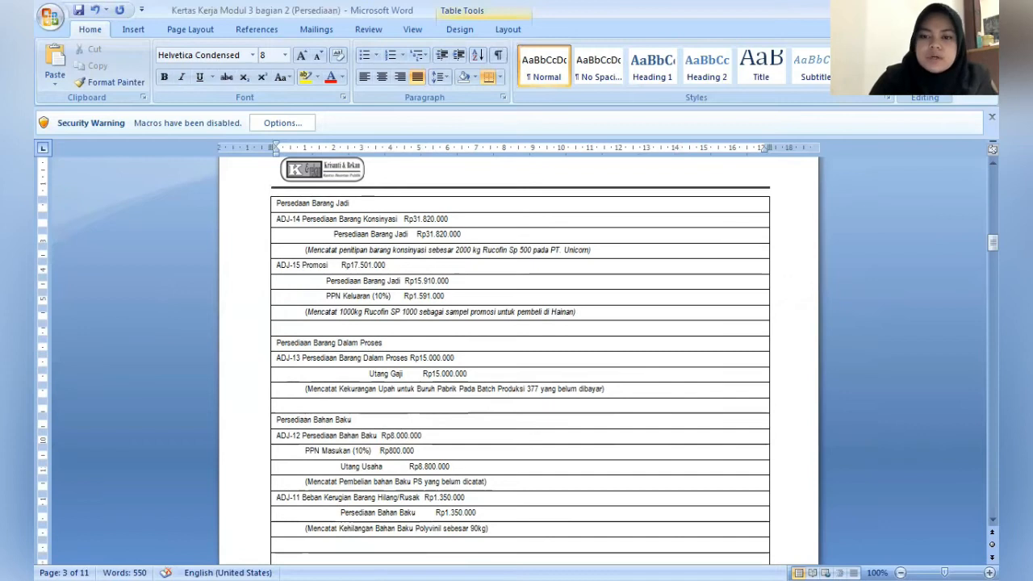
pyautogui.write('Pe')
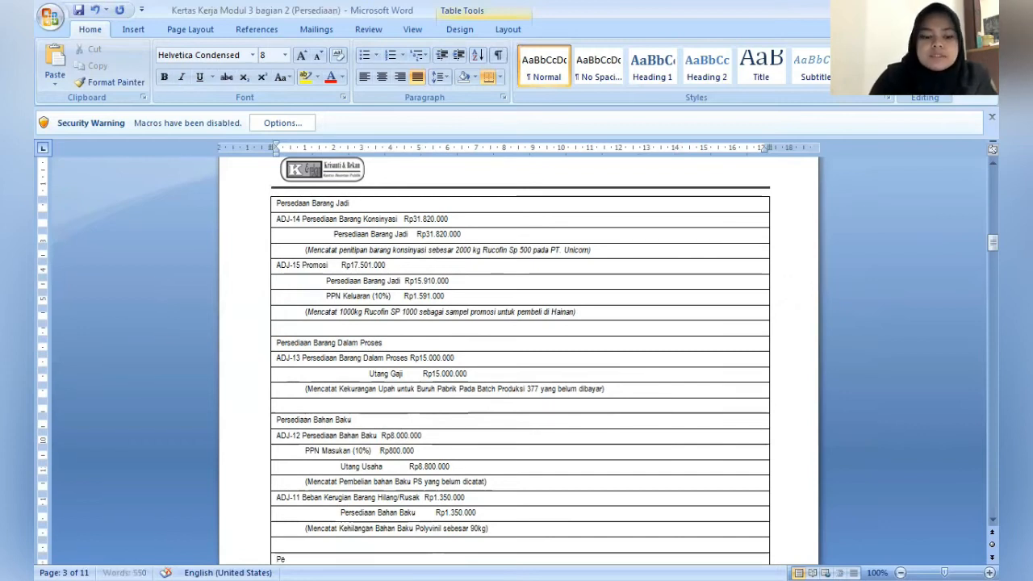
pyautogui.write('rsediaan')
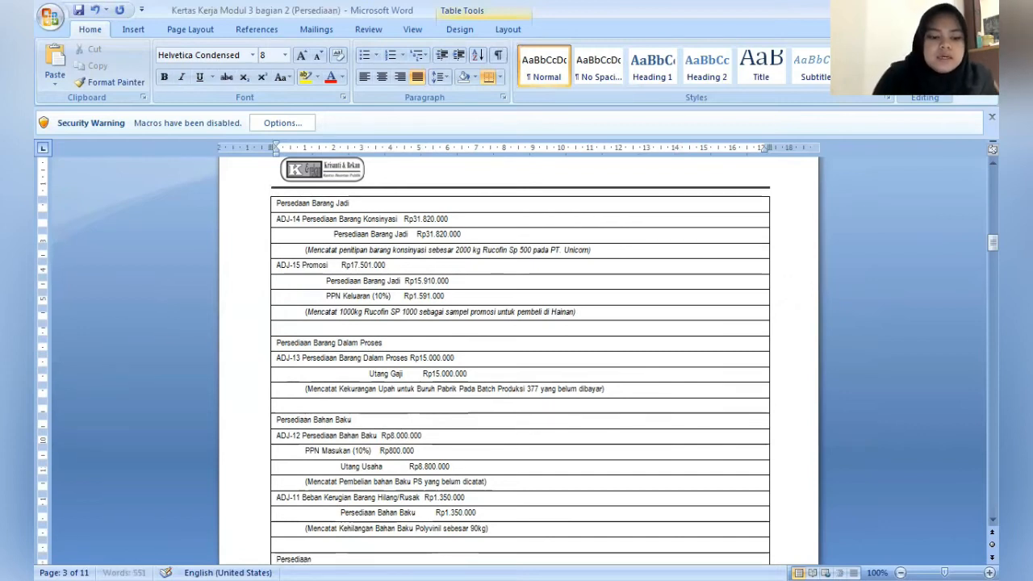
pyautogui.write(' Bahan Peno')
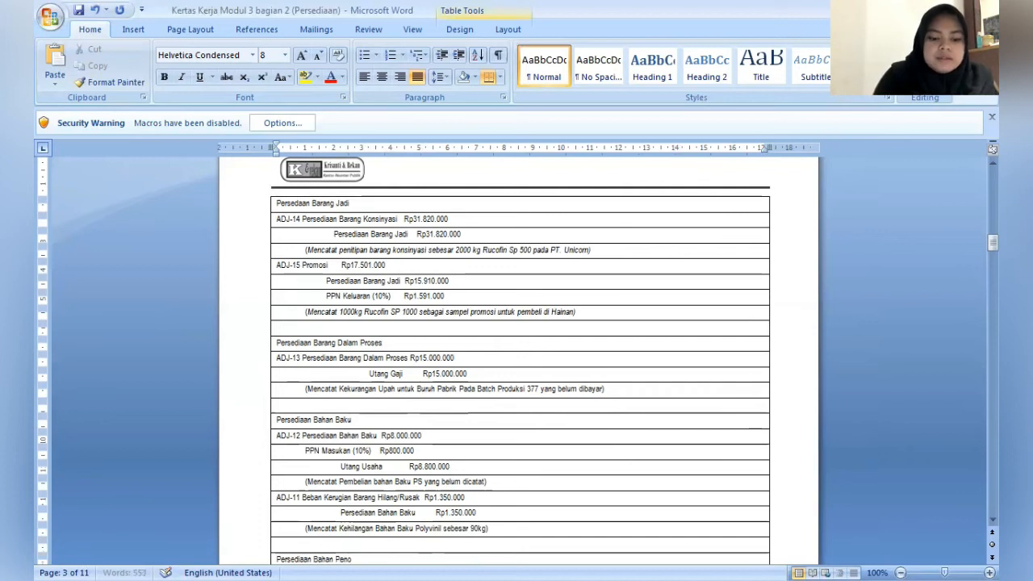
pyautogui.write('long')
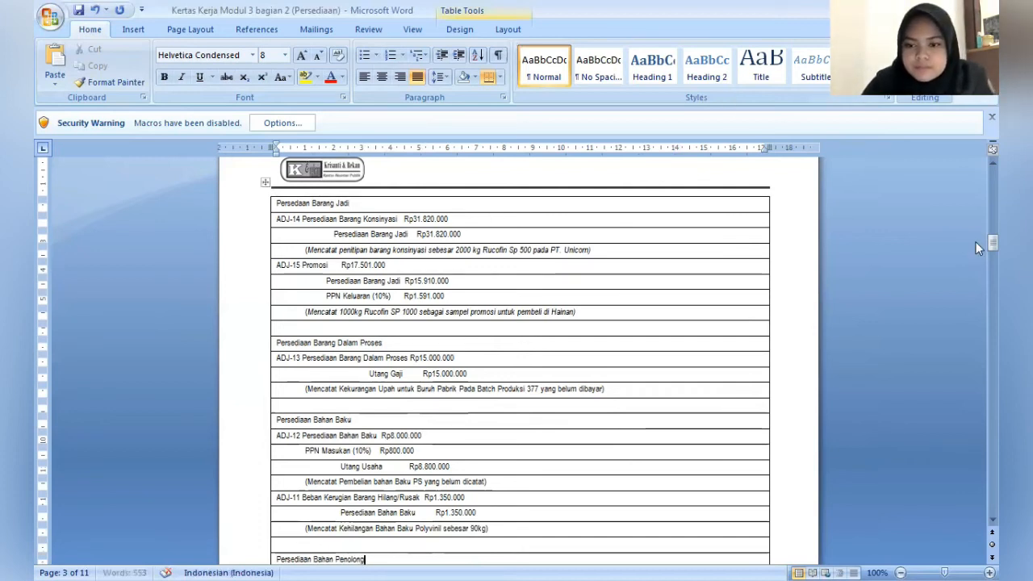
# - Enter ADJ-10 with the debit account "Beban Kerugian Barang Hilang/Rusak" in the row below the Persediaan Bahan Penolong heading
pyautogui.moveTo(975, 243); pyautogui.dragTo(975, 252)
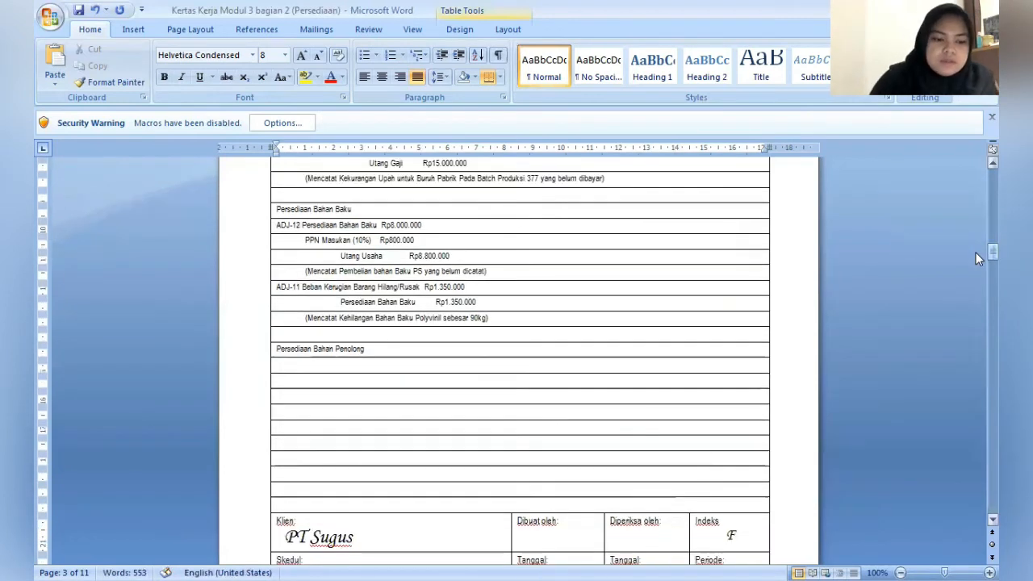
pyautogui.write('A')
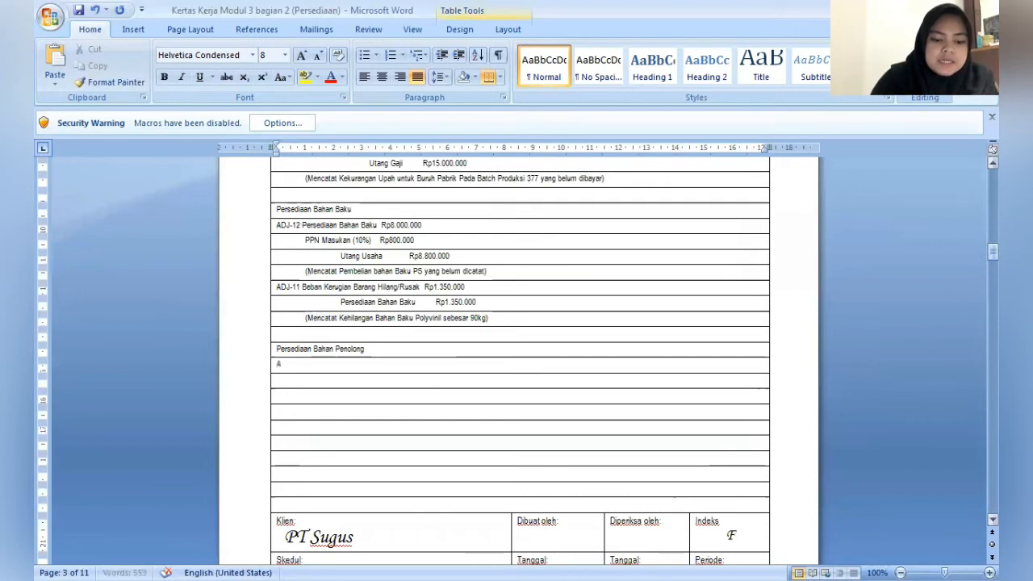
pyautogui.write('DJ-')
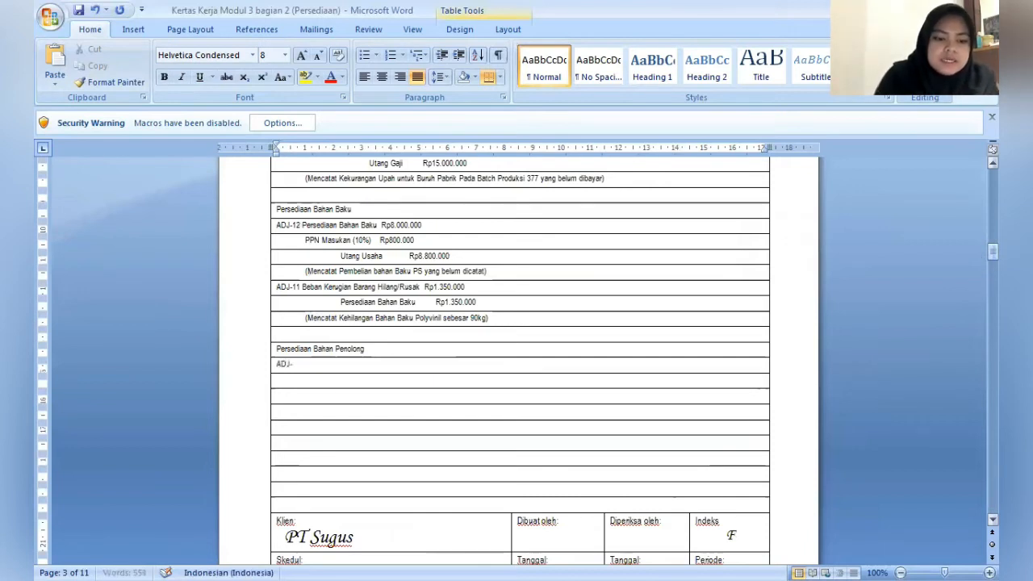
pyautogui.write('10')
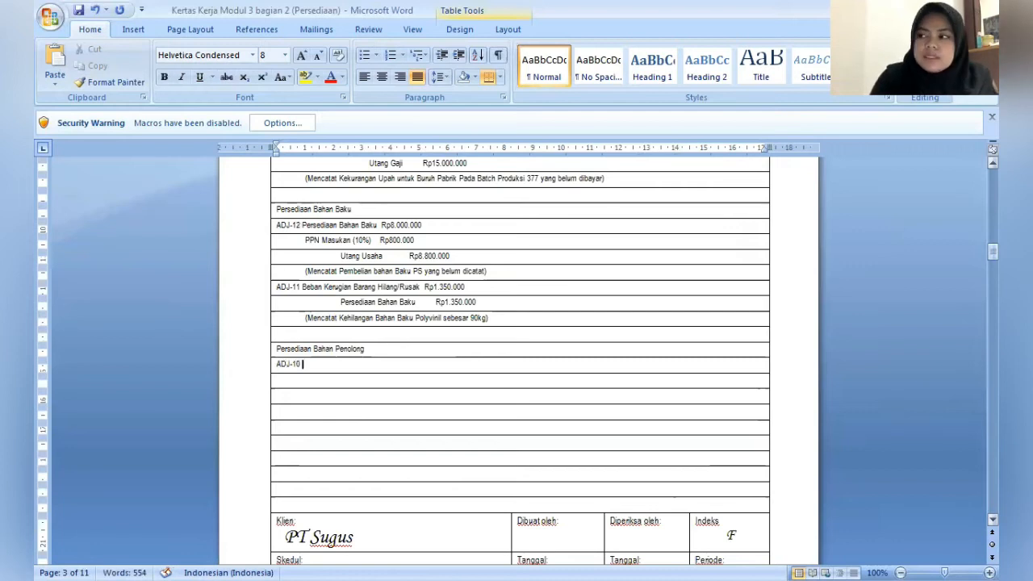
pyautogui.write(' Beba')
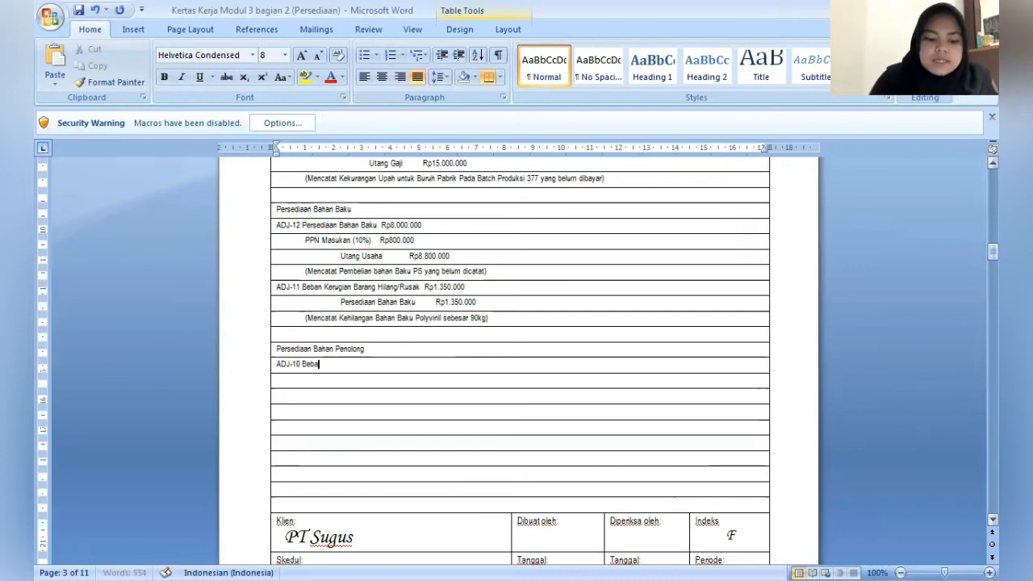
pyautogui.write('n Keru')
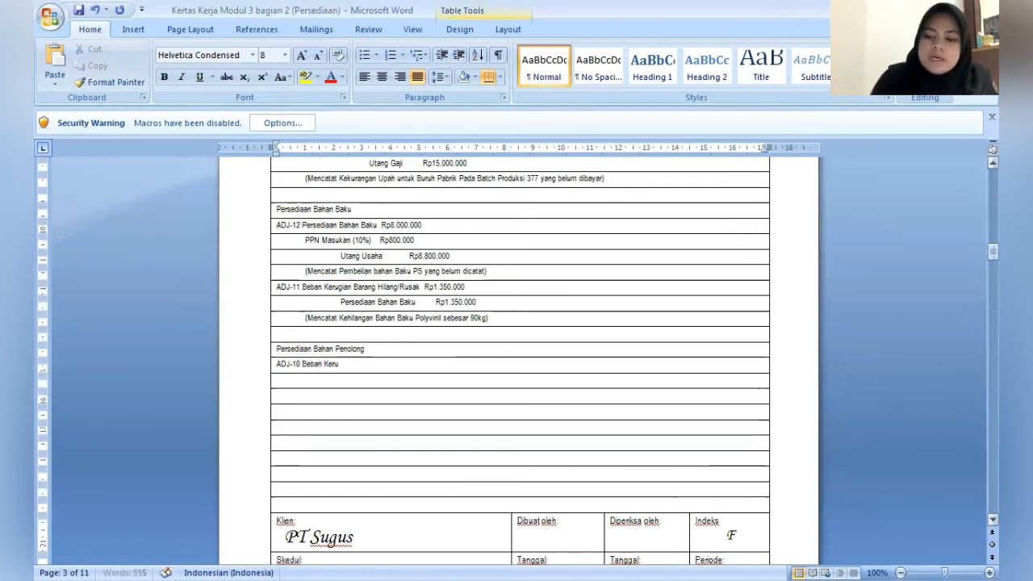
pyautogui.write('gian B')
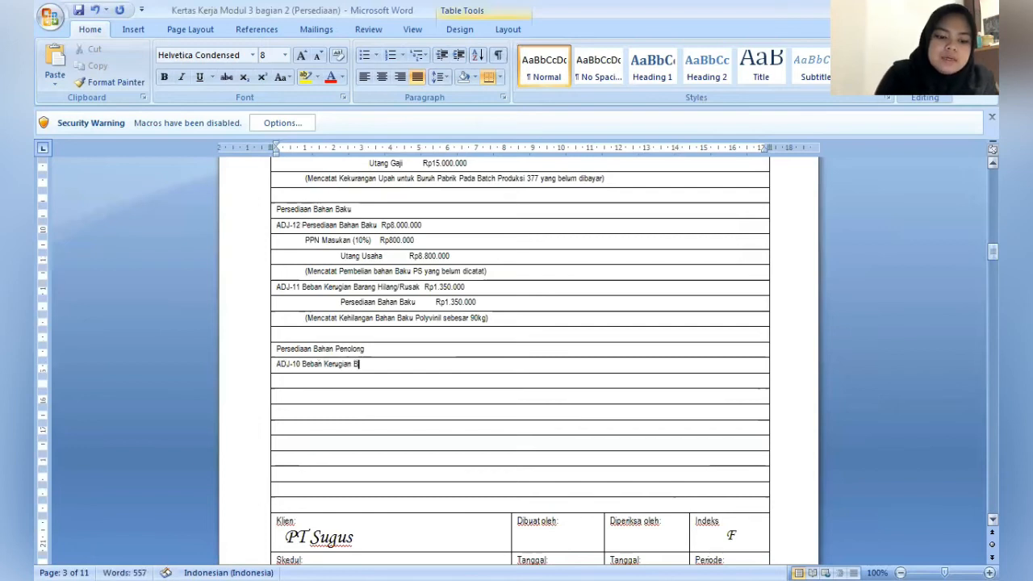
pyautogui.write('arang')
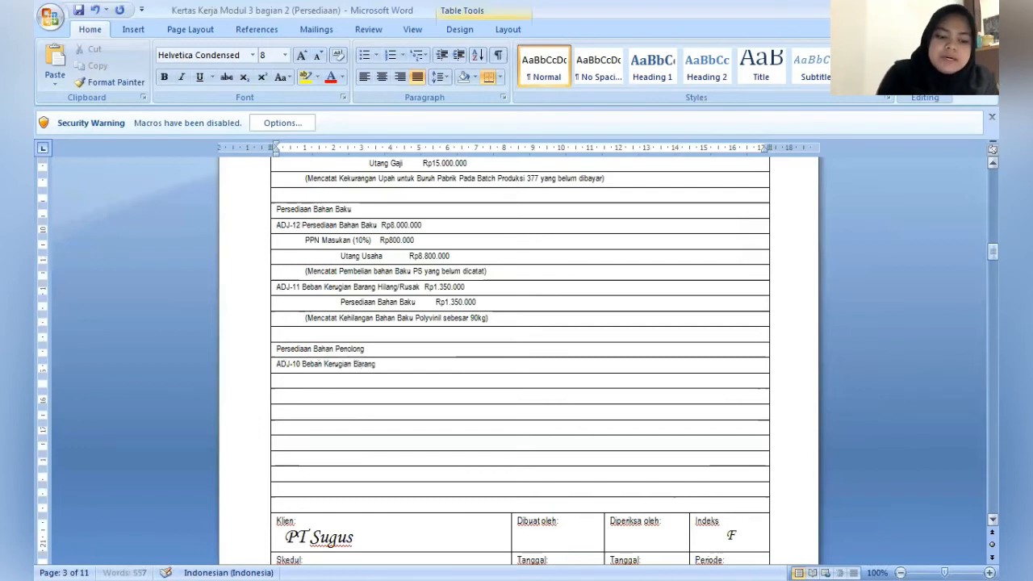
pyautogui.write(' Hilang/')
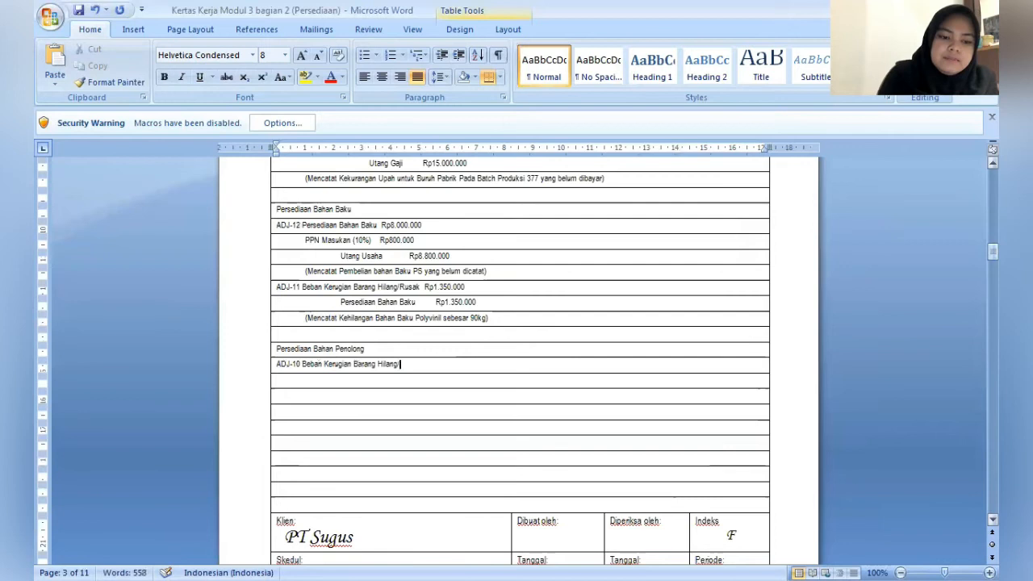
pyautogui.write('Rusak')
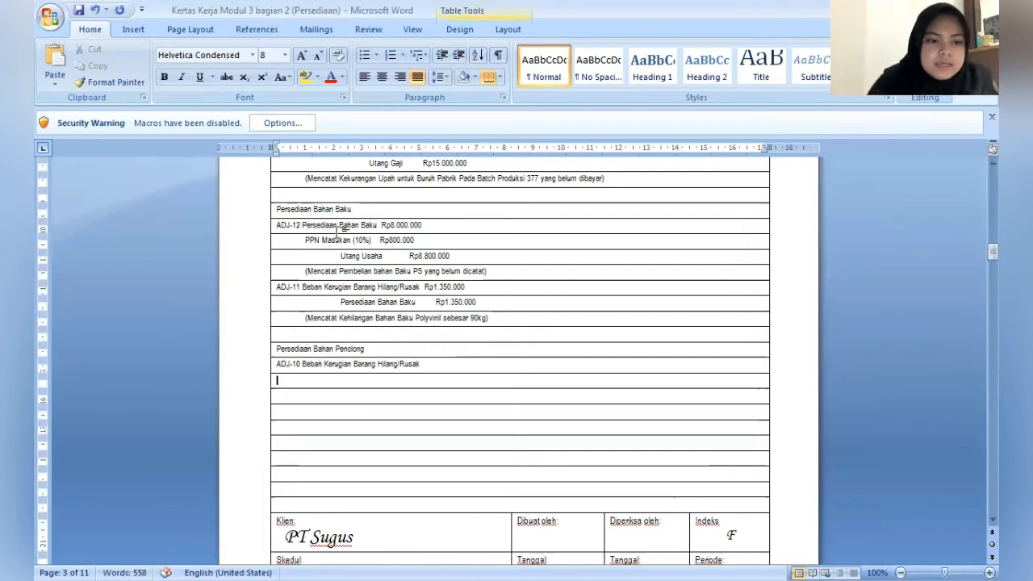
# - Indent the row below ADJ-10 to about 2 cm and enter the credit account "Persediaan Bahan Penolong"
pyautogui.moveTo(274, 154); pyautogui.dragTo(332, 162)
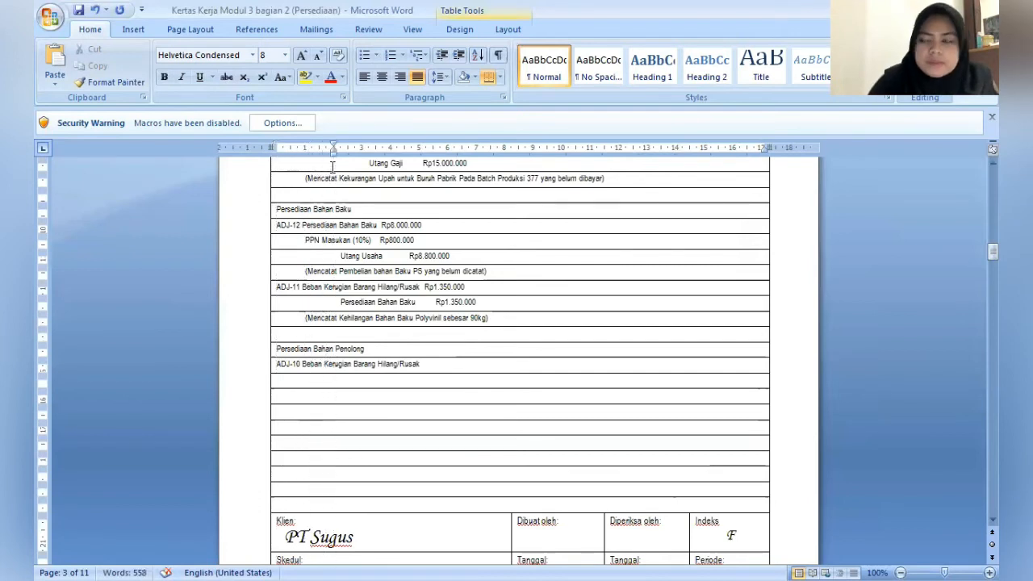
pyautogui.write('Persed')
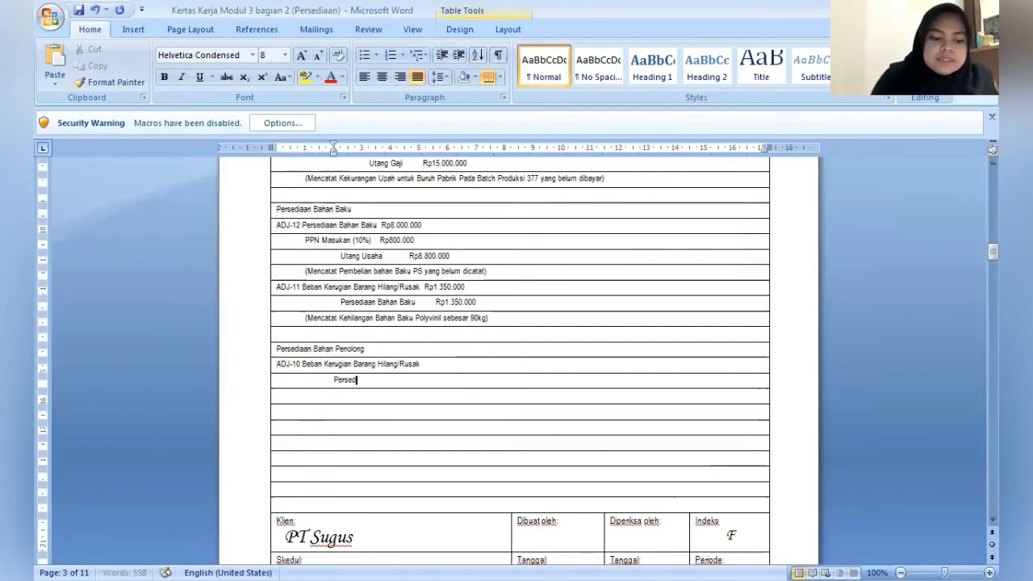
pyautogui.write('iaan Bahan P')
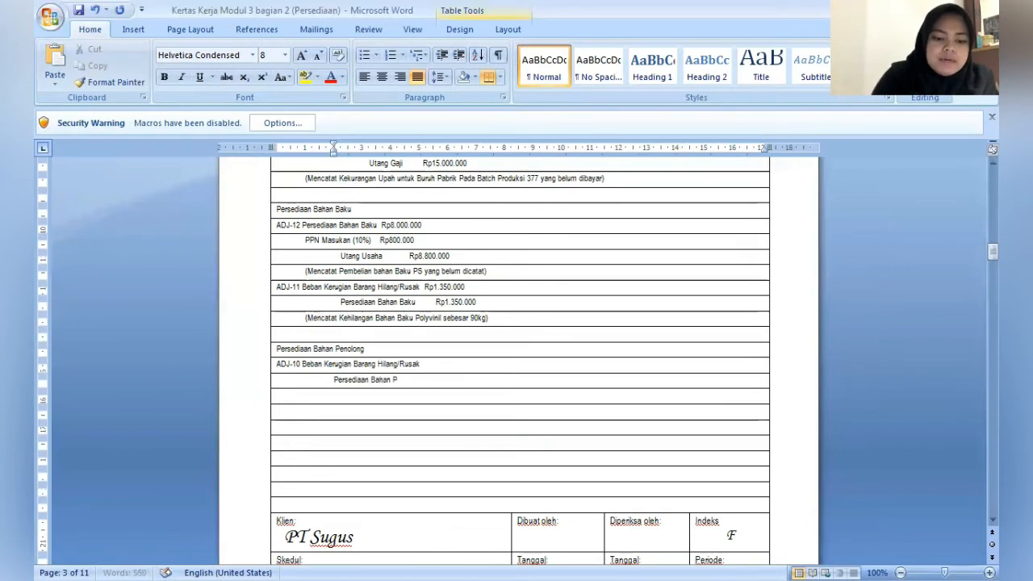
pyautogui.write('enolong')
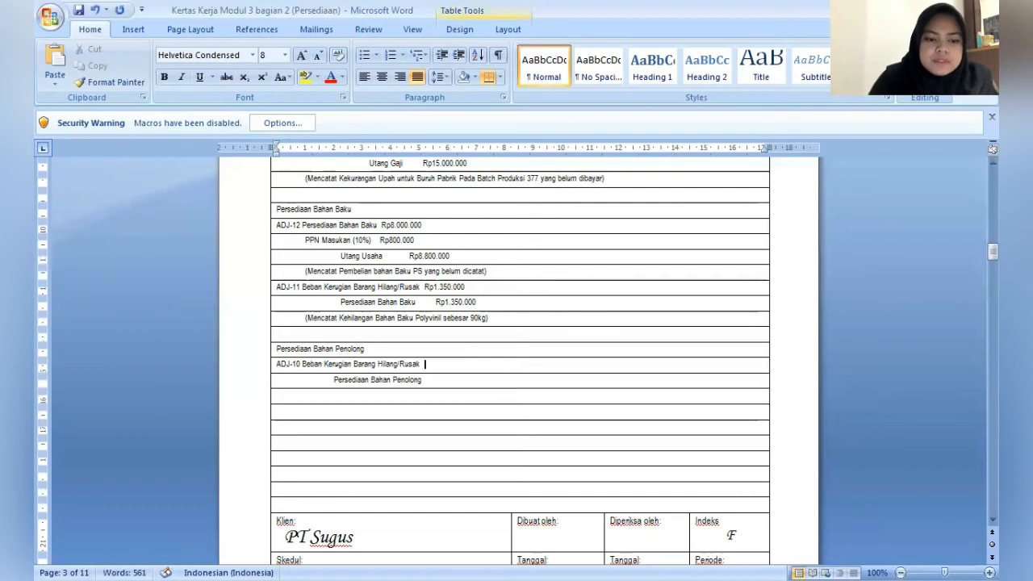
pyautogui.write('Rp11.000.000')
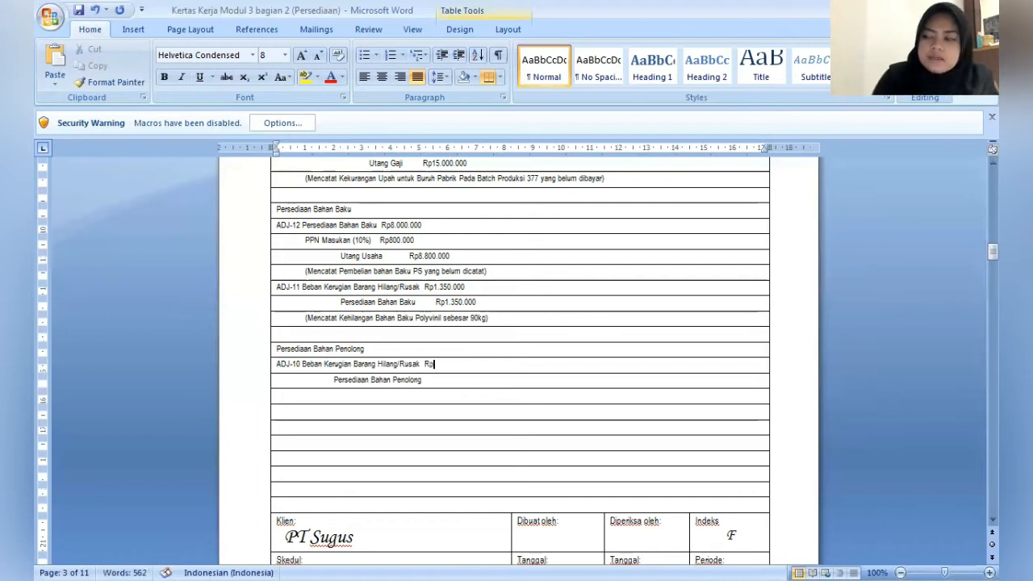
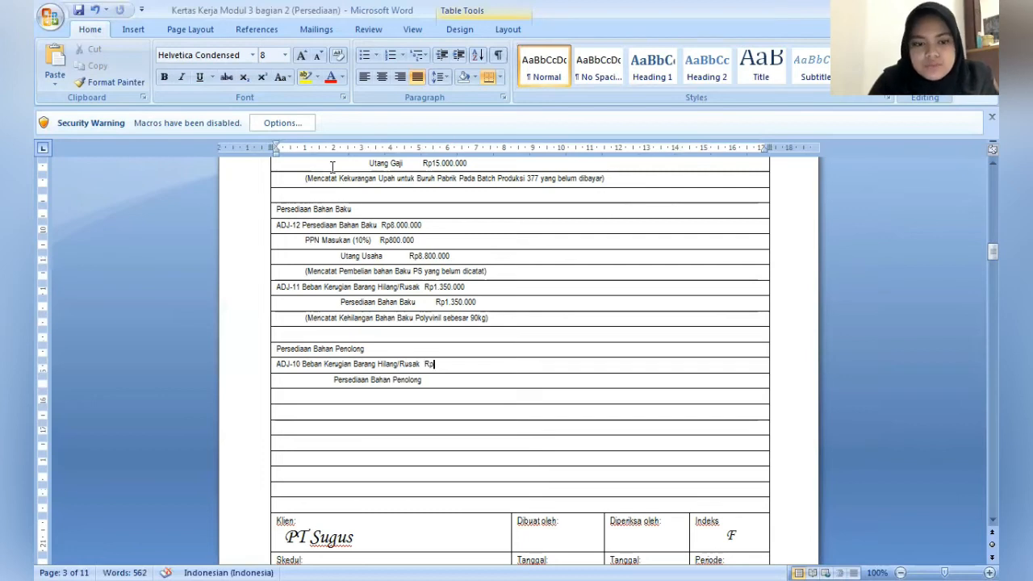
# - Enter the ADJ-10 amounts: Rp11.000.000 for the Beban Kerugian Barang Hilang/Rusak debit and Rp.11.000.000 for the Persediaan Bahan Penolong credit
pyautogui.write('1')
pyautogui.write('1.0')
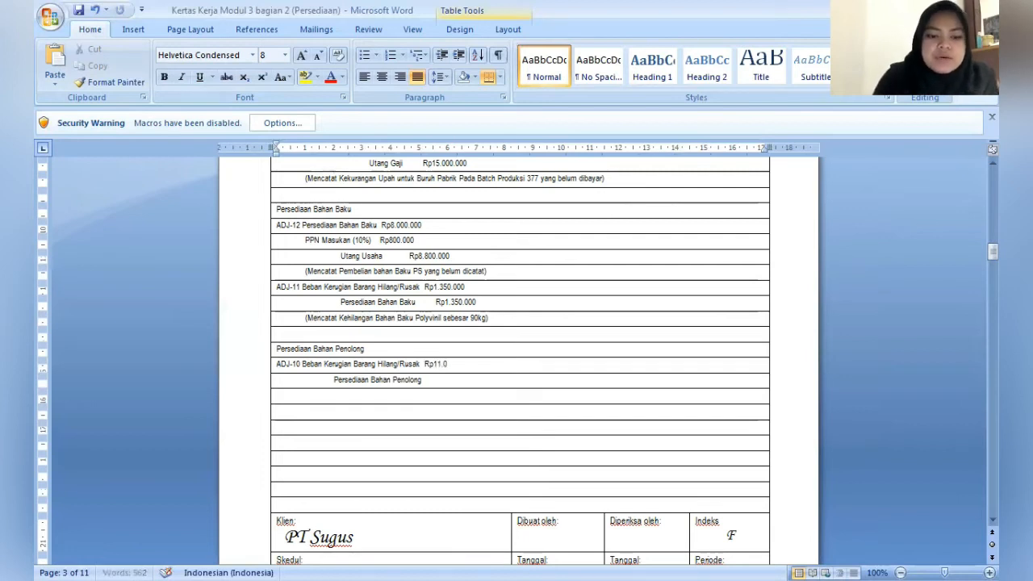
pyautogui.write('00.000')
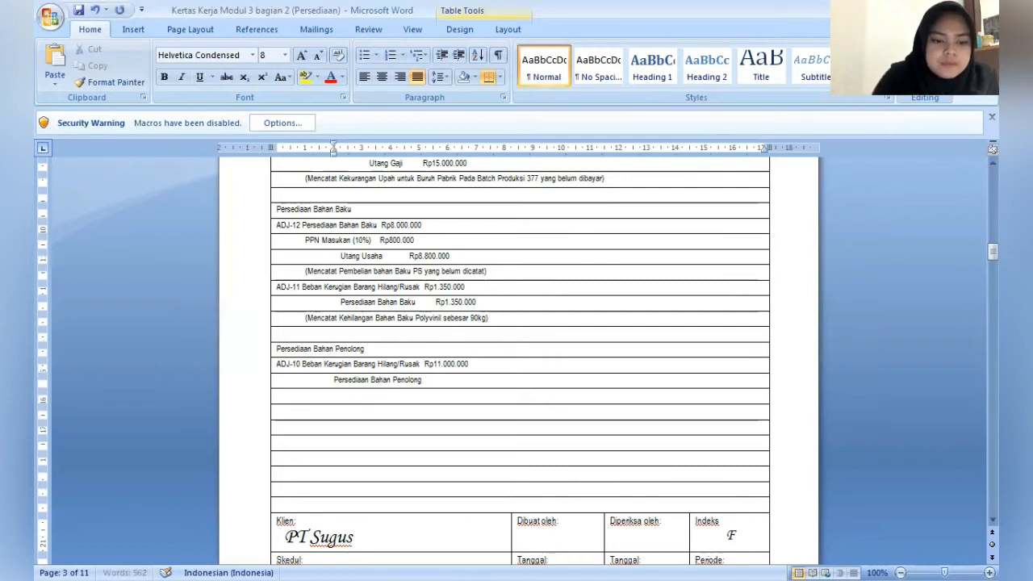
pyautogui.write('Rp.11')
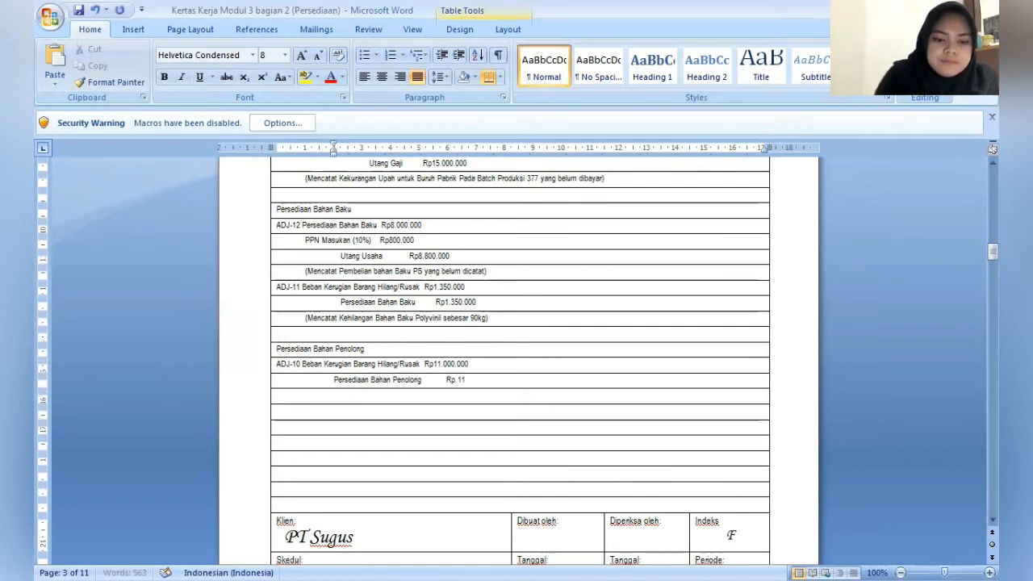
pyautogui.write('.000.000')
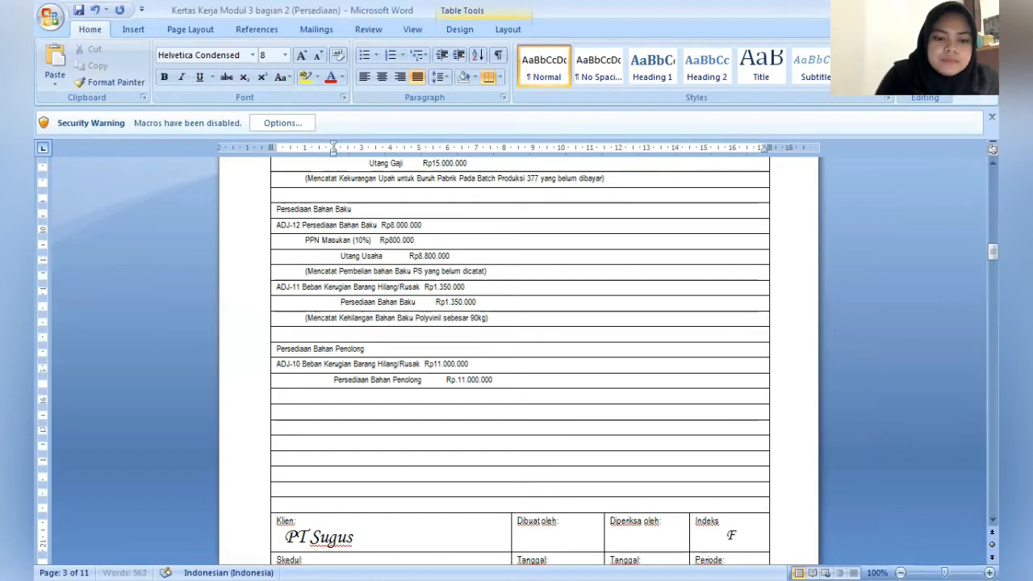
# - Indent the row below the ADJ-10 credit account to about 1 cm and enter the note "(Mencatat Kerusakan Corton Box sebanyak 10.000 pcs yang diakibatkan terendam banjir)"
pyautogui.press('Down')
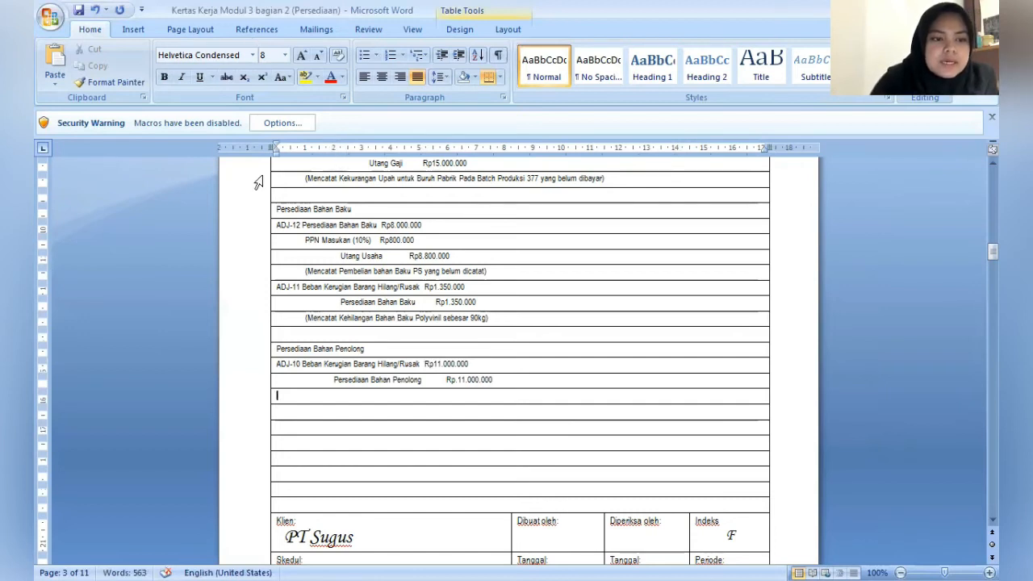
pyautogui.moveTo(275, 153); pyautogui.dragTo(305, 155)
pyautogui.write('(Me')
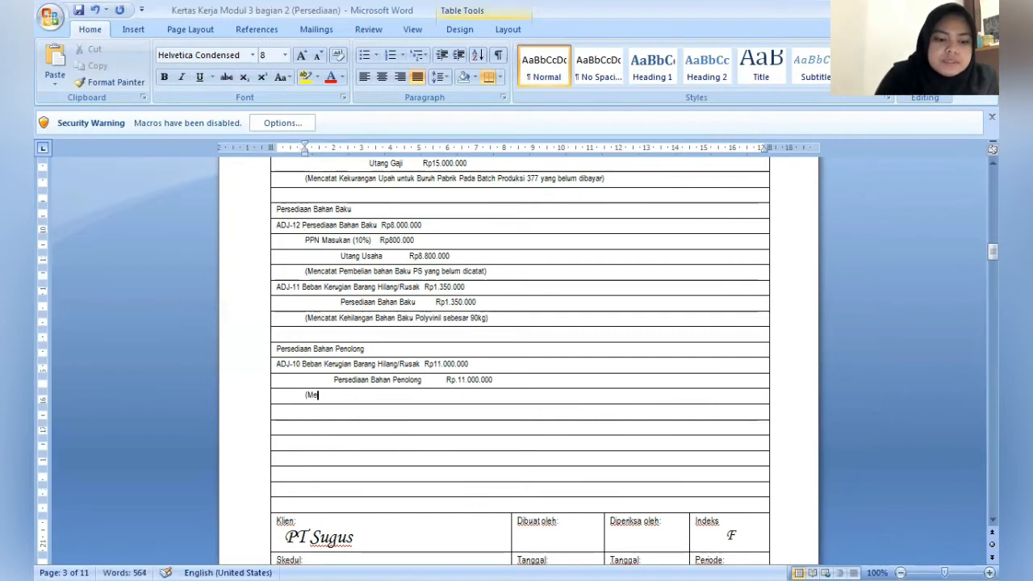
pyautogui.write('ncatat')
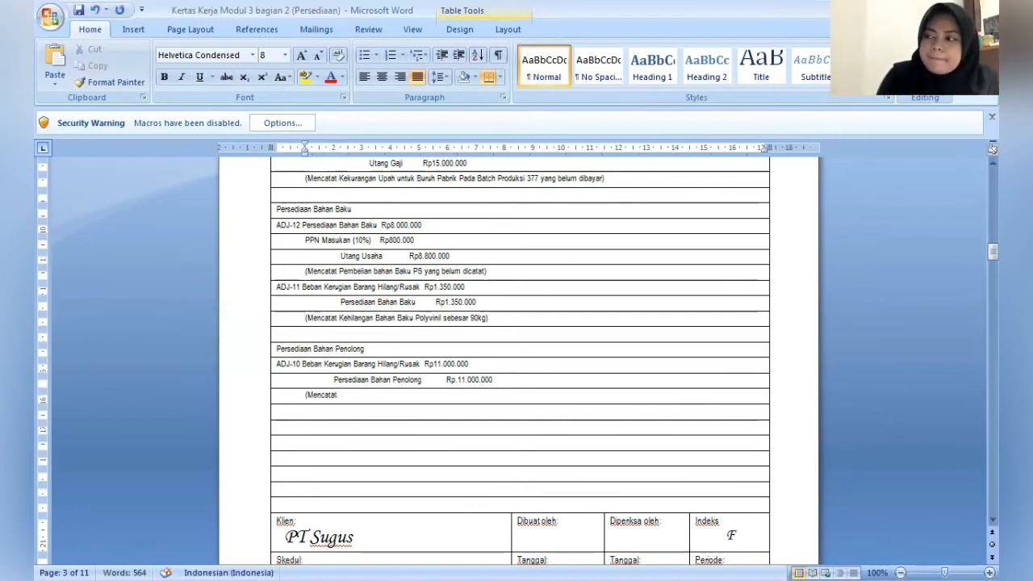
pyautogui.write(' Kerus')
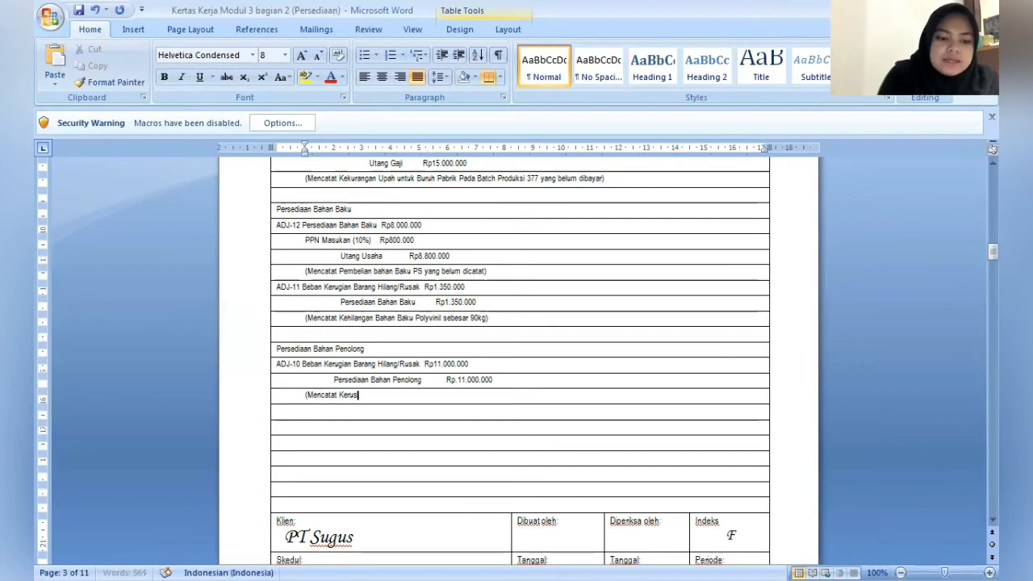
pyautogui.write('akan Bah')
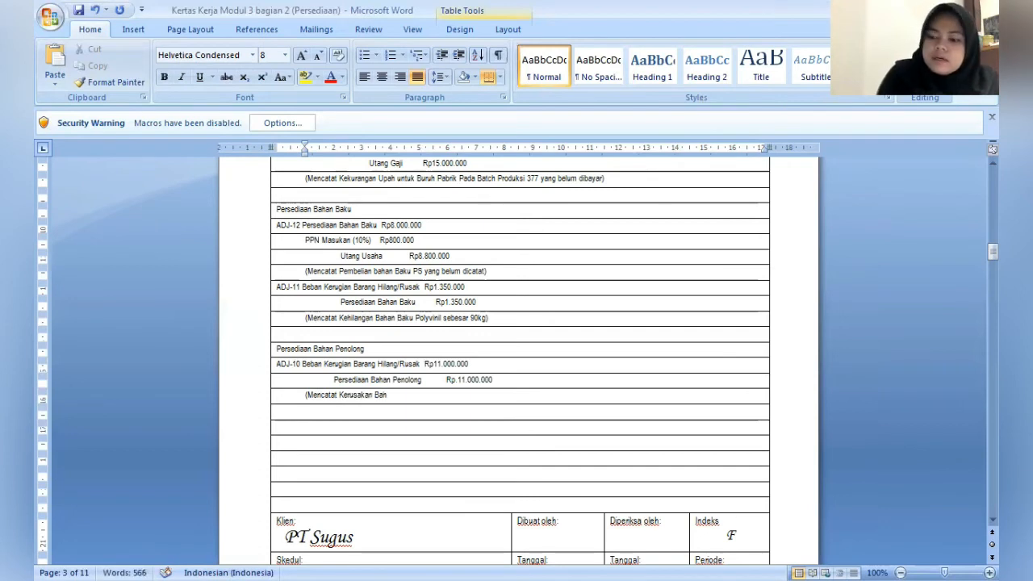
pyautogui.press('BackSpace')
pyautogui.press('BackSpace')
pyautogui.press('BackSpace')
pyautogui.write('Co')
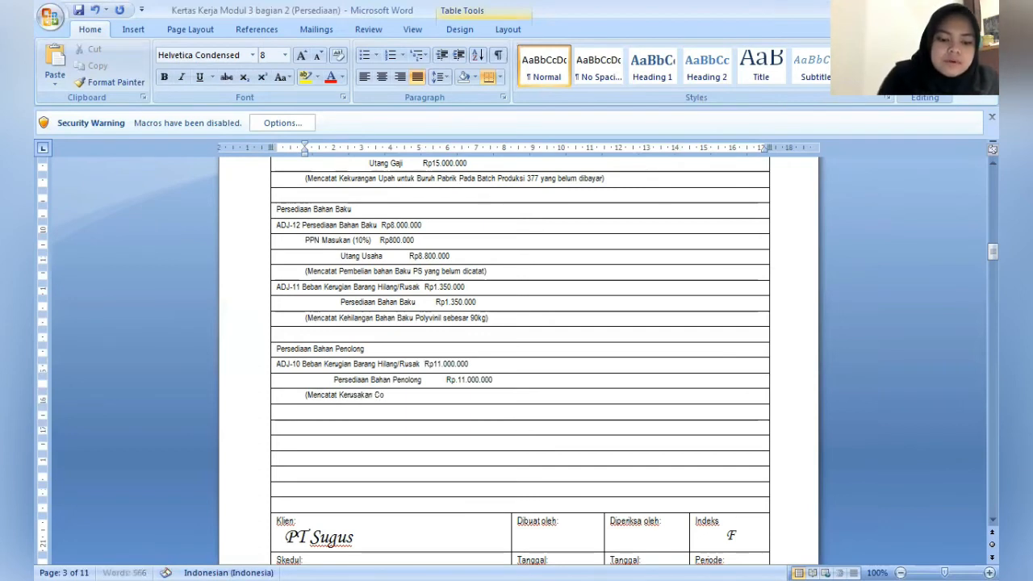
pyautogui.write('rton Bo')
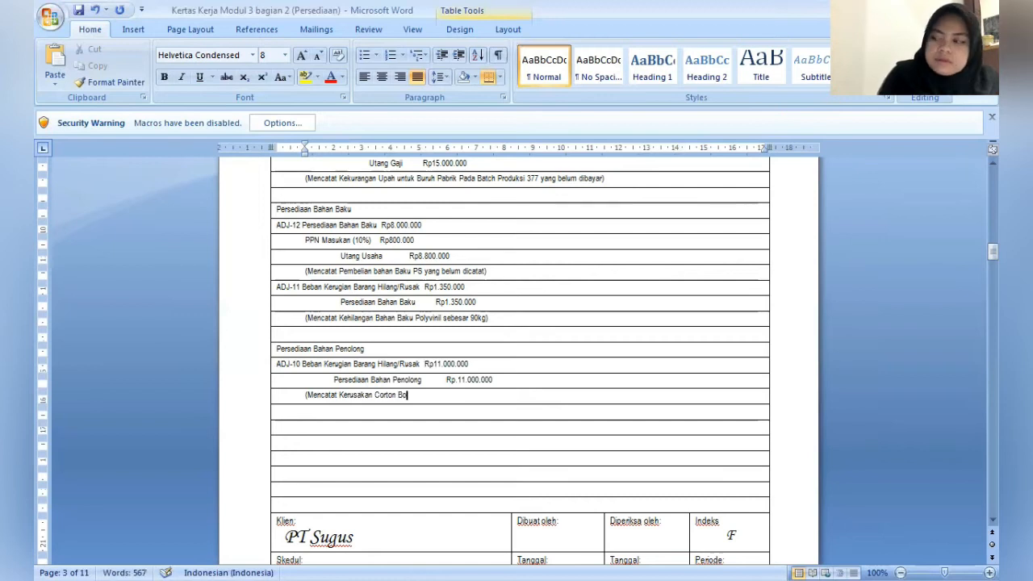
pyautogui.write('x seban')
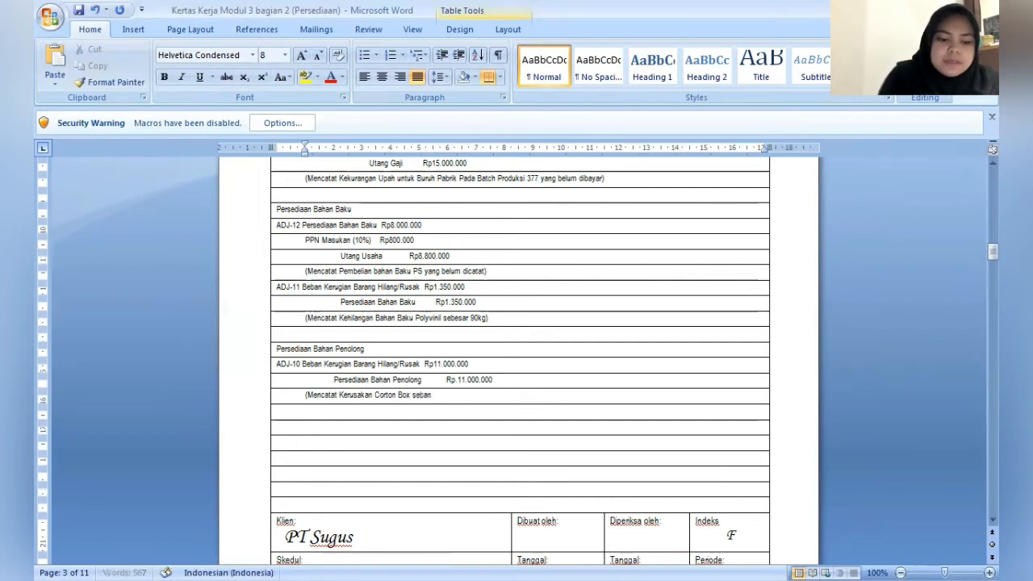
pyautogui.write('yak 10 ')
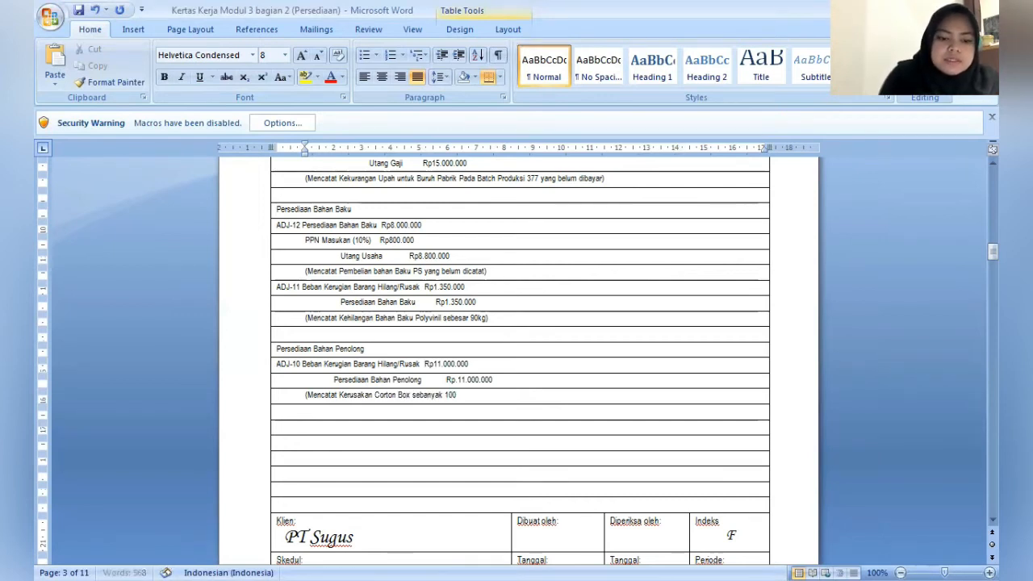
pyautogui.write('.000')
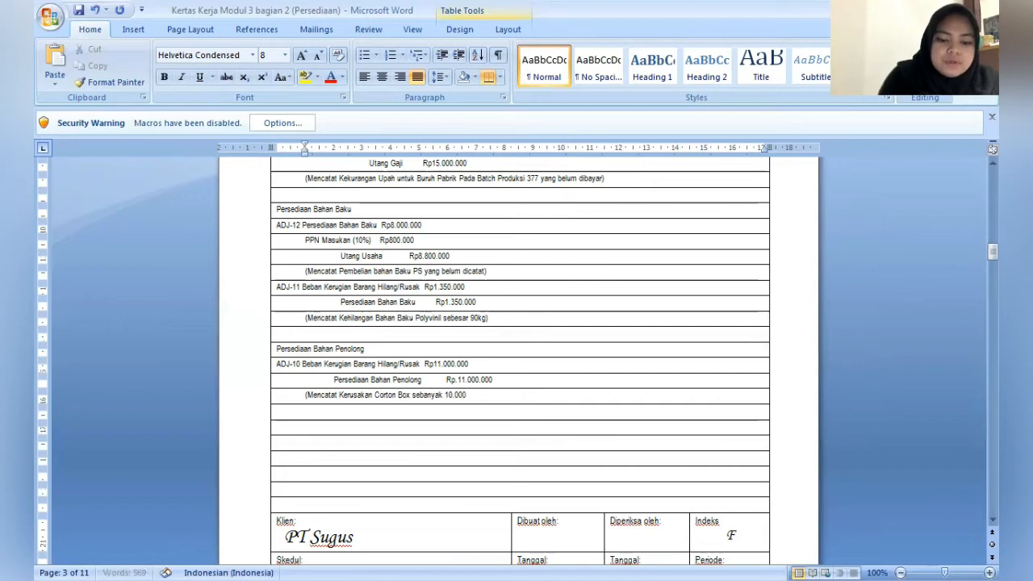
pyautogui.write(' pcs')
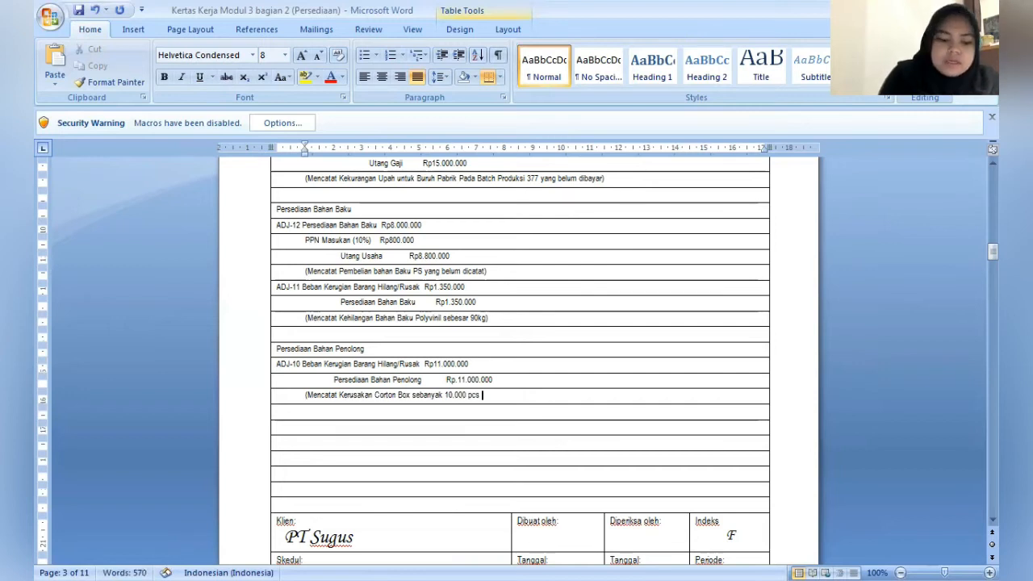
pyautogui.write(' yang dia')
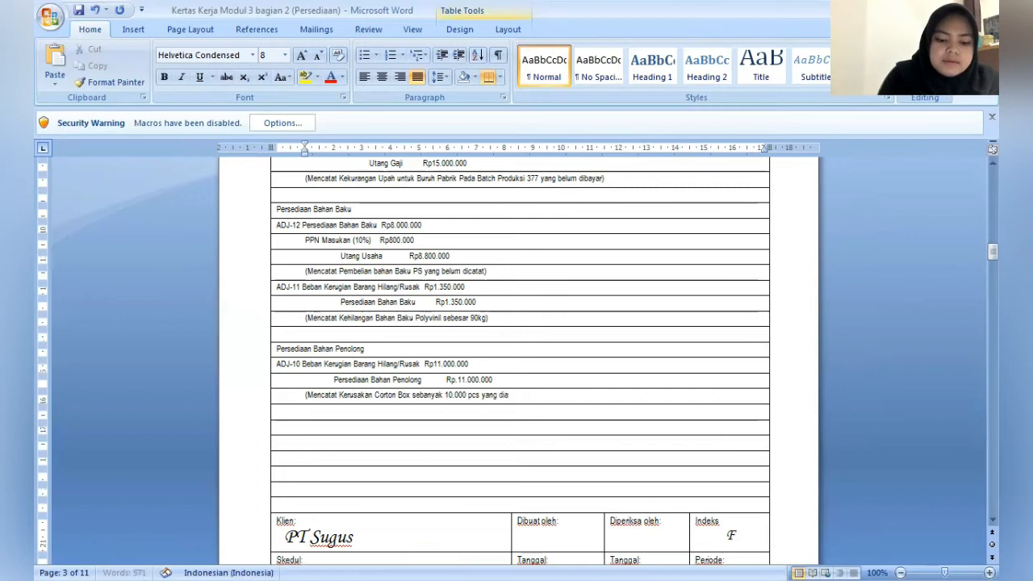
pyautogui.write('kibatkan ')
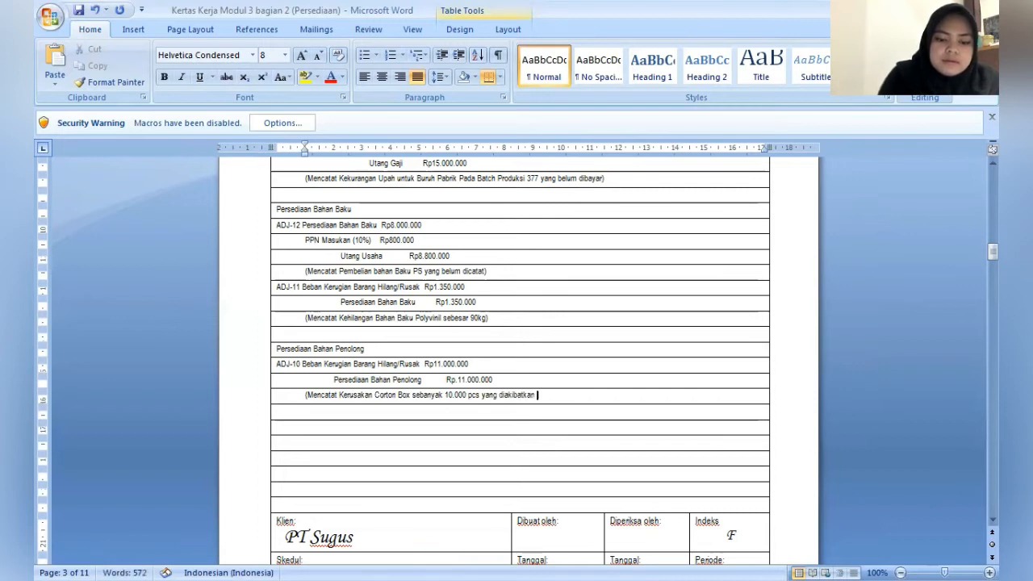
pyautogui.write('ter')
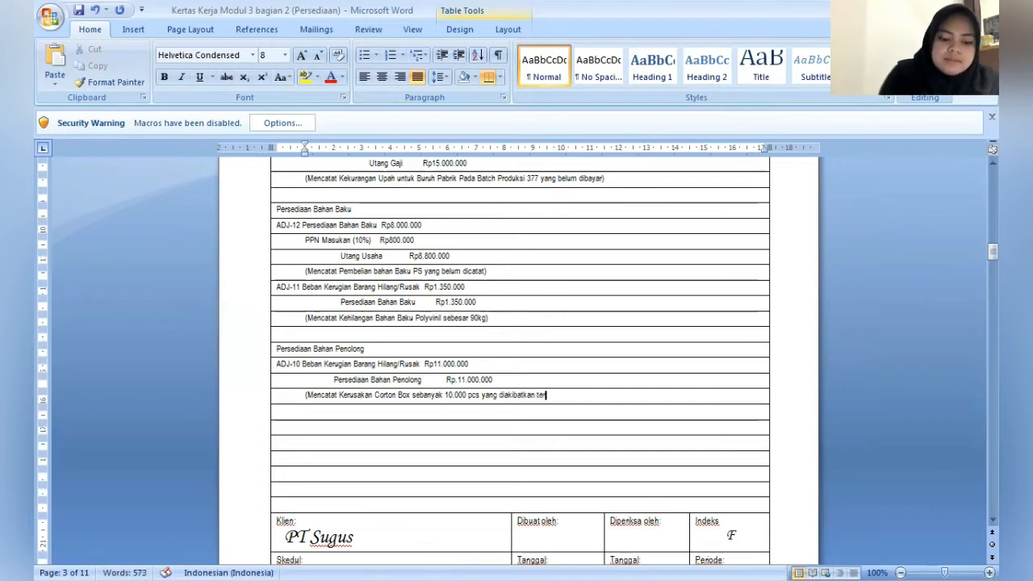
pyautogui.write('endam p')
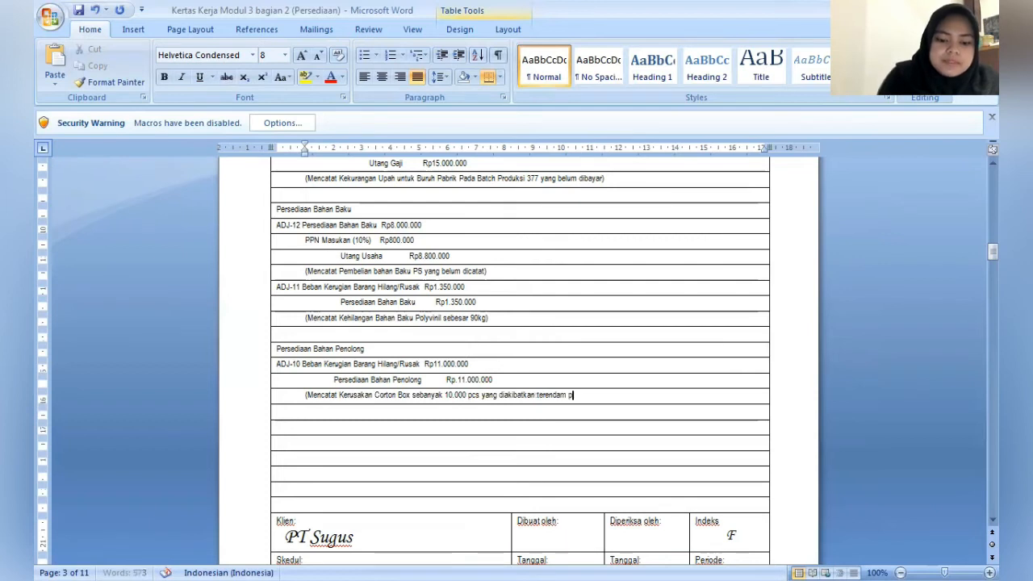
pyautogui.write('anjir')
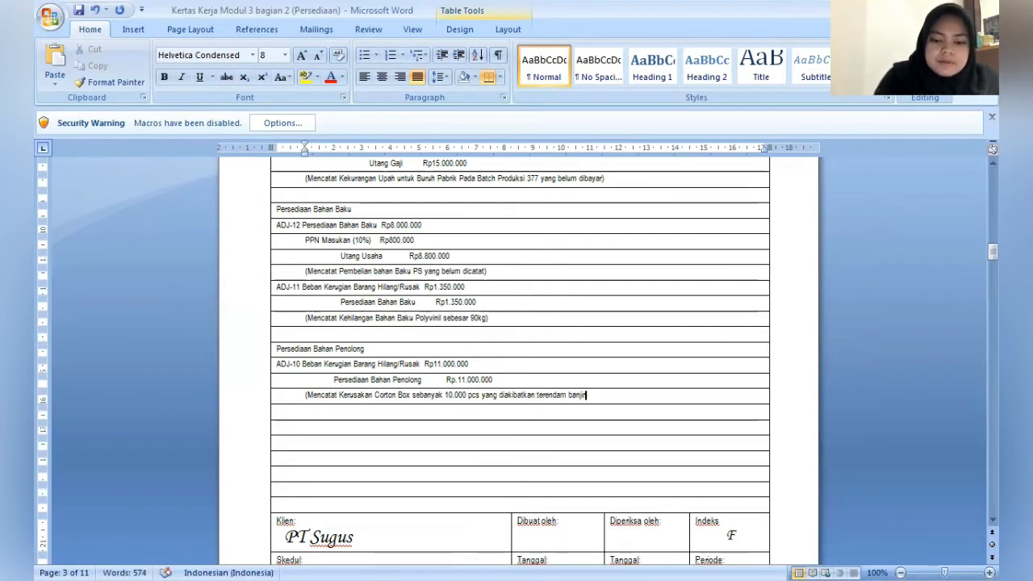
pyautogui.write(')')
# - Set the font of the empty line under Dibuat oleh in the page's footer table to Times New Roman, size 11
pyautogui.press('Down')
pyautogui.press('Down')
pyautogui.press('Down')
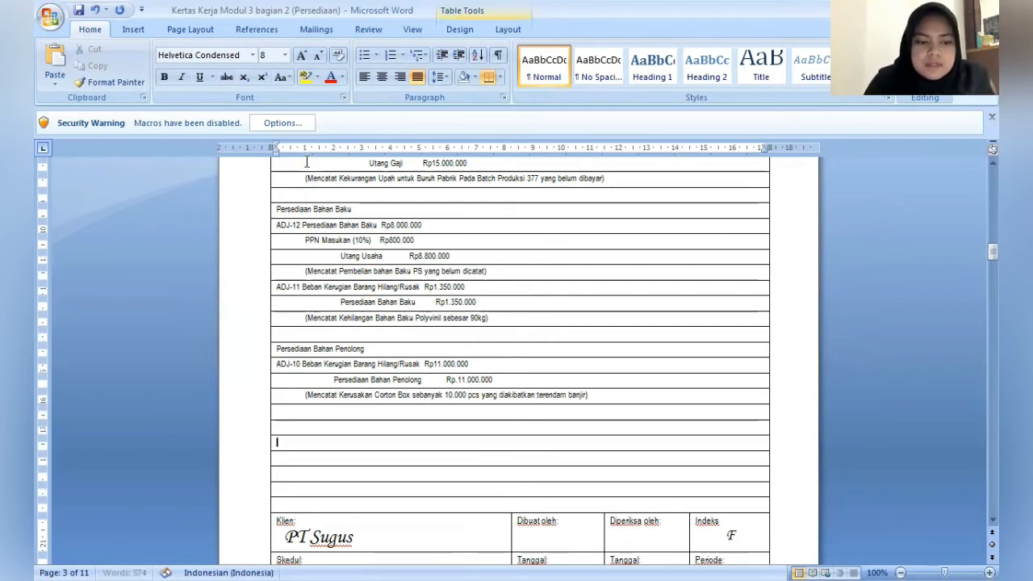
pyautogui.press('Down')
pyautogui.press('Down')
pyautogui.press('Down')
pyautogui.press('Down')
pyautogui.press('Down')
pyautogui.press('Down')
pyautogui.press('Down')
pyautogui.press('Down')
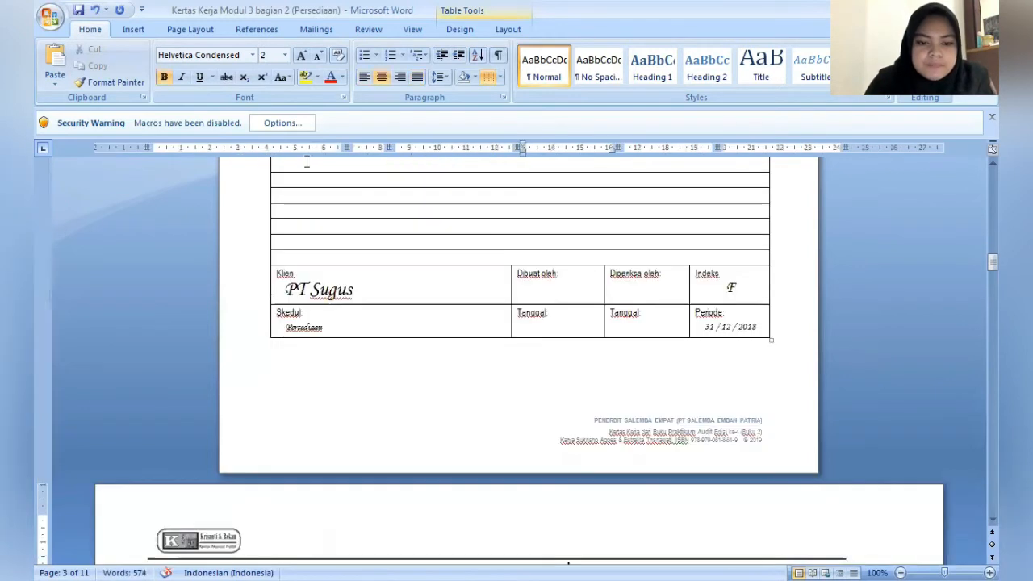
pyautogui.press('Up')
pyautogui.press('Up')
pyautogui.press('Up')
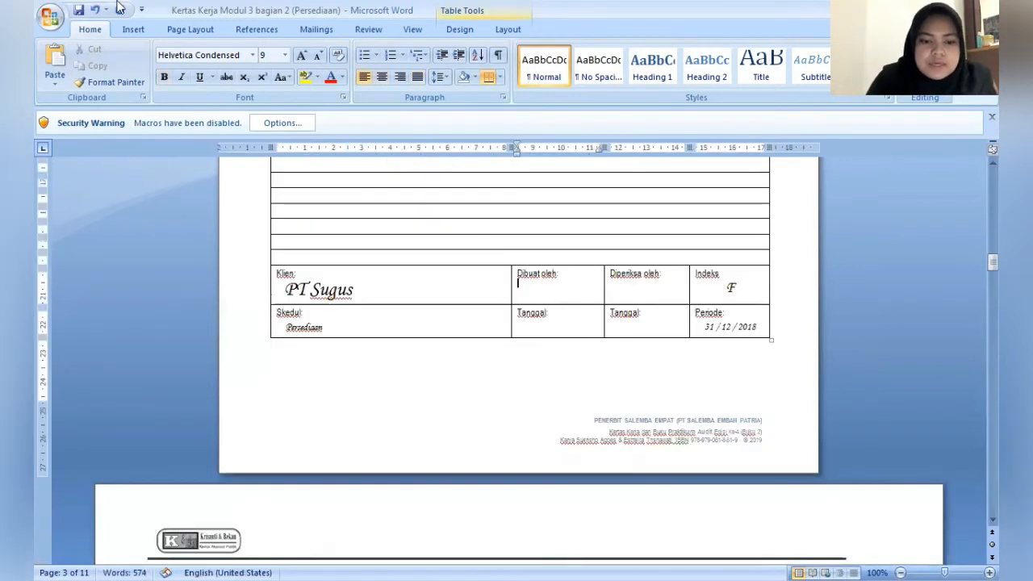
pyautogui.click(213, 54)
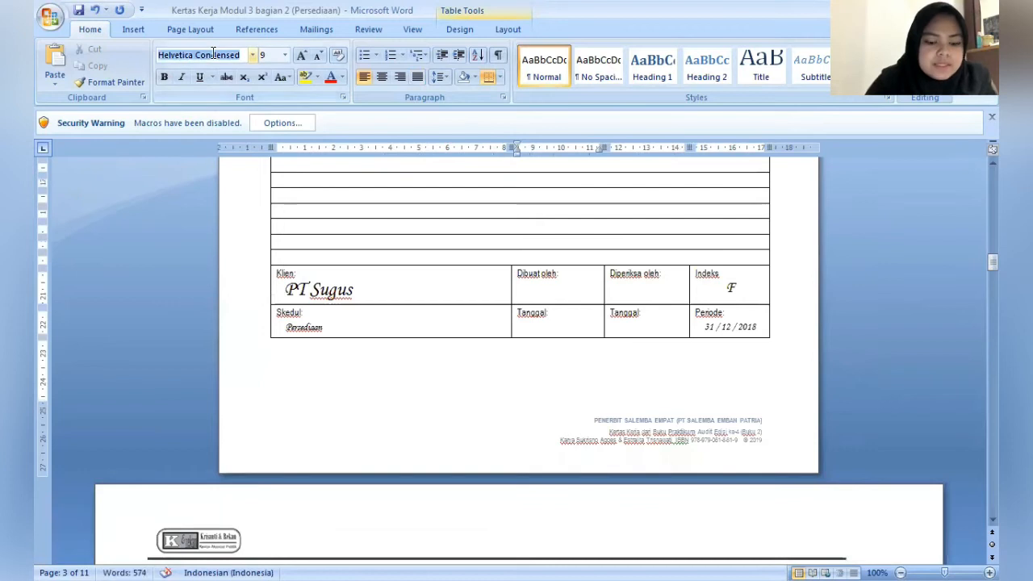
pyautogui.write('Times New Roman')
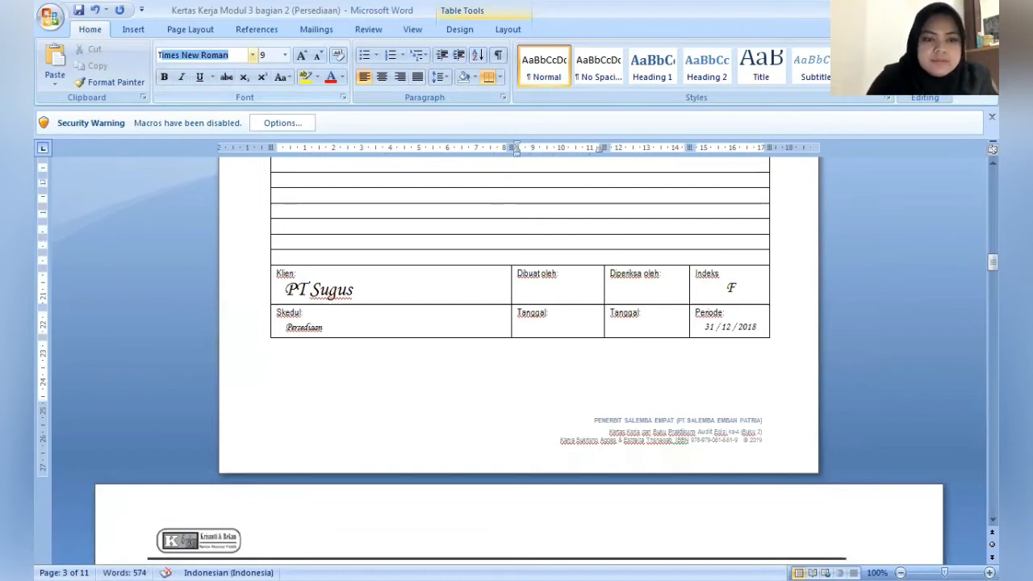
pyautogui.press('Return')
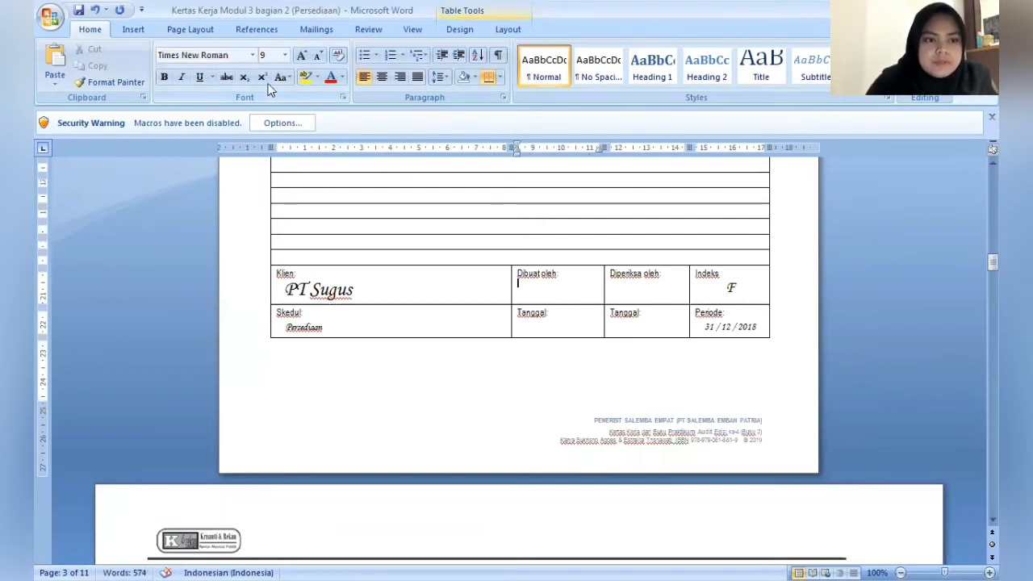
pyautogui.click(269, 55)
pyautogui.write('1')
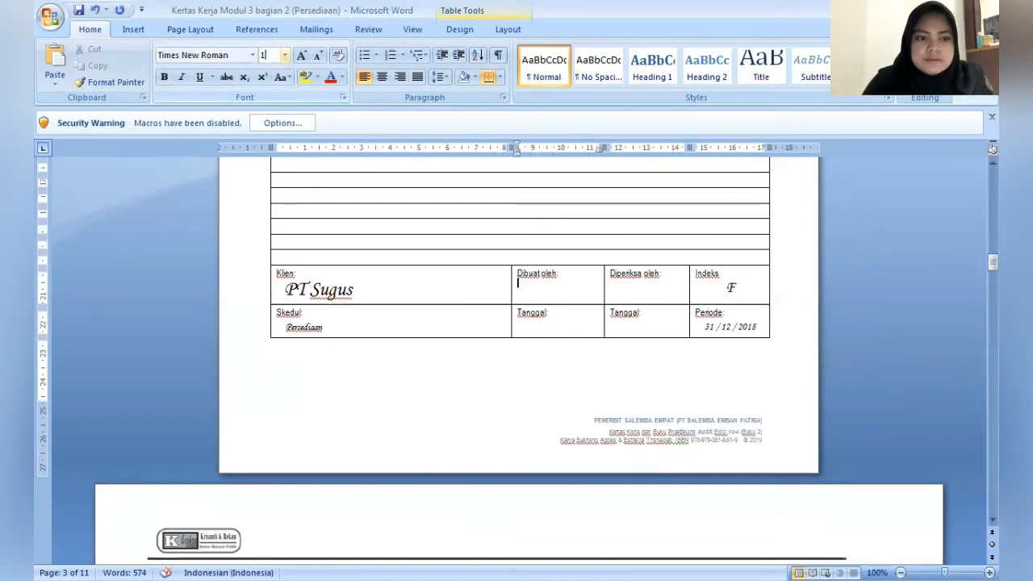
pyautogui.write(' / 1')
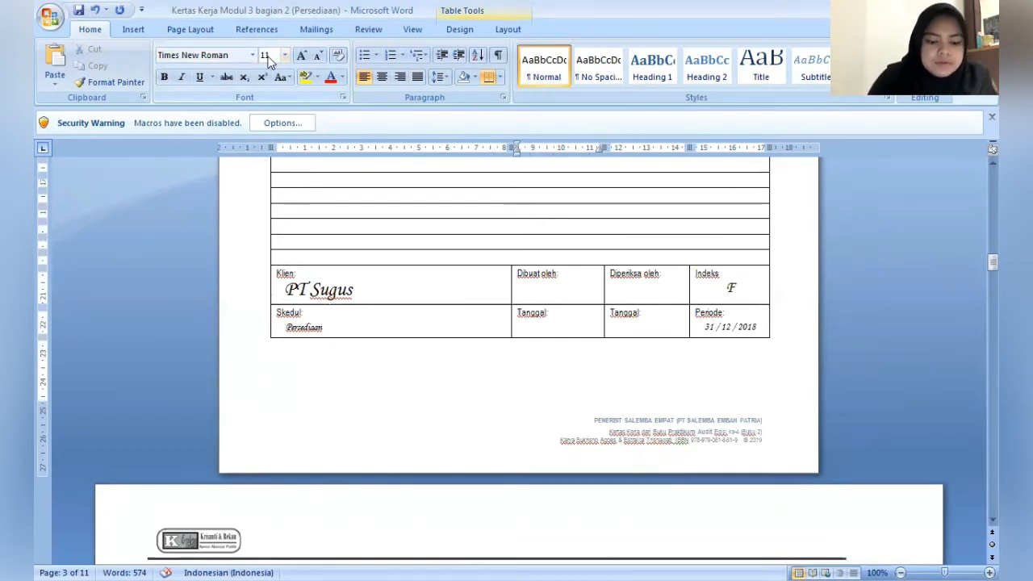
pyautogui.press('Return')
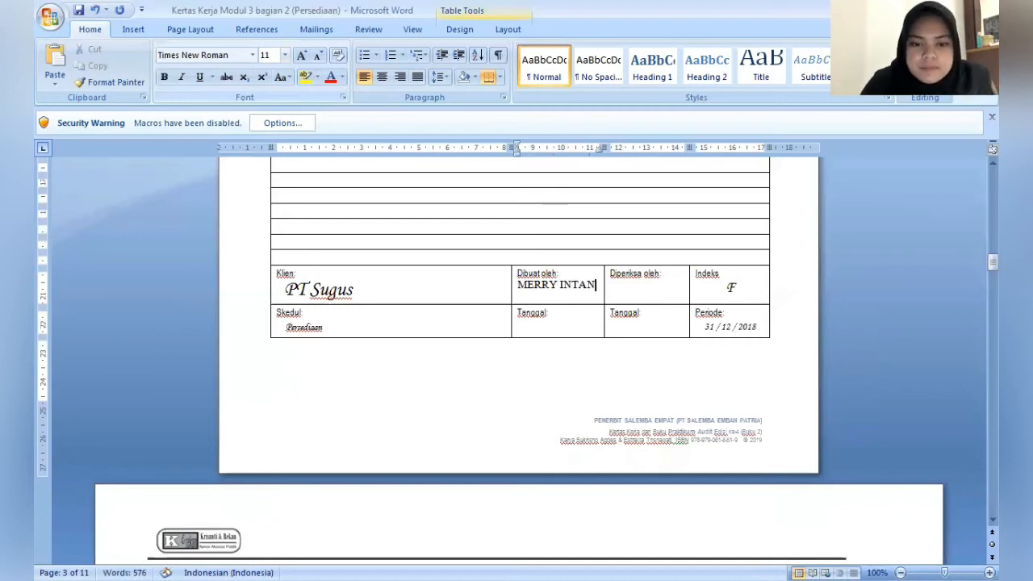
# - Enter the preparer's name under Dibuat oleh and the reviewer's name under Diperiksa oleh
pyautogui.press('Right')
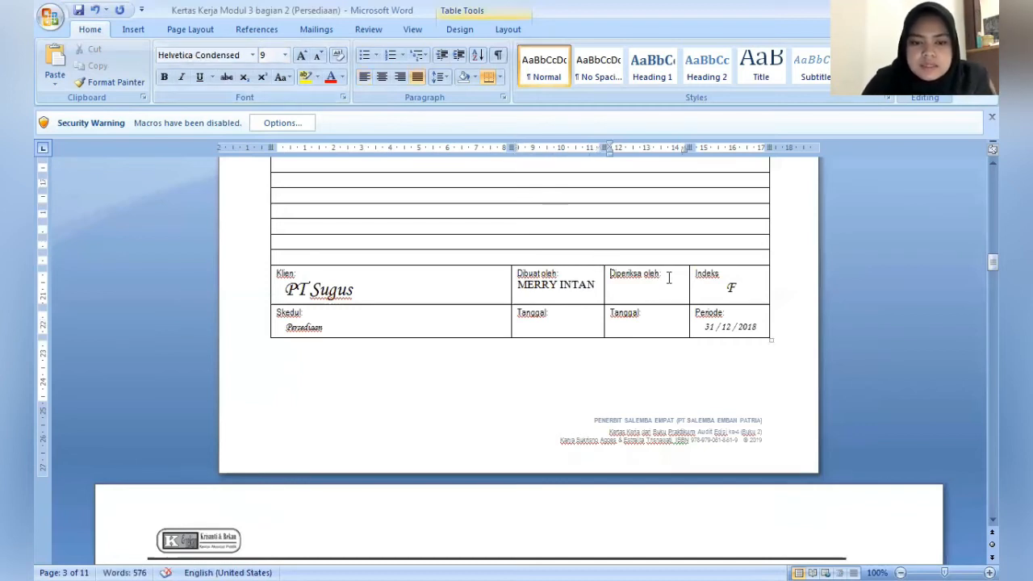
pyautogui.write('DIM')
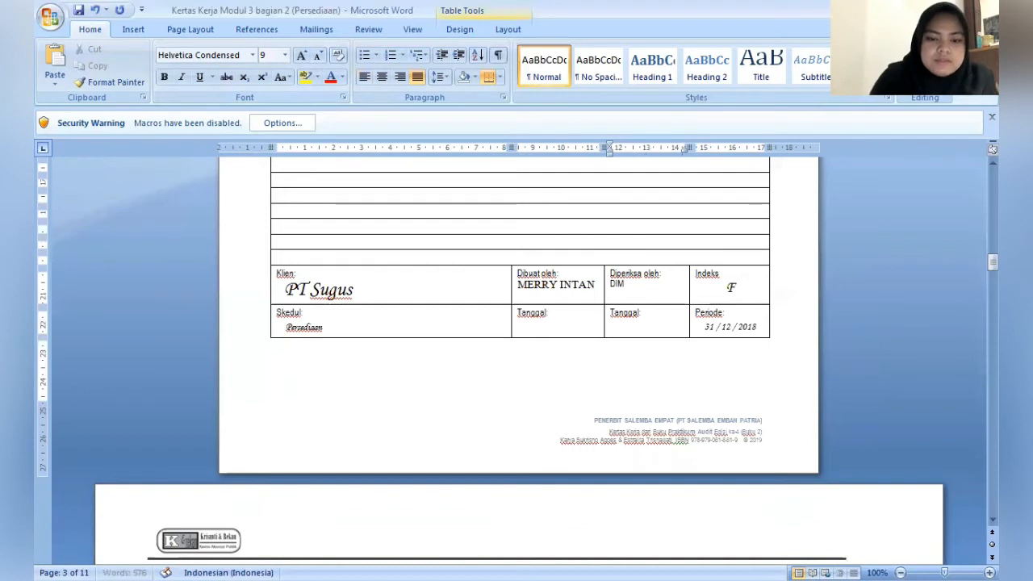
pyautogui.write('JATI')
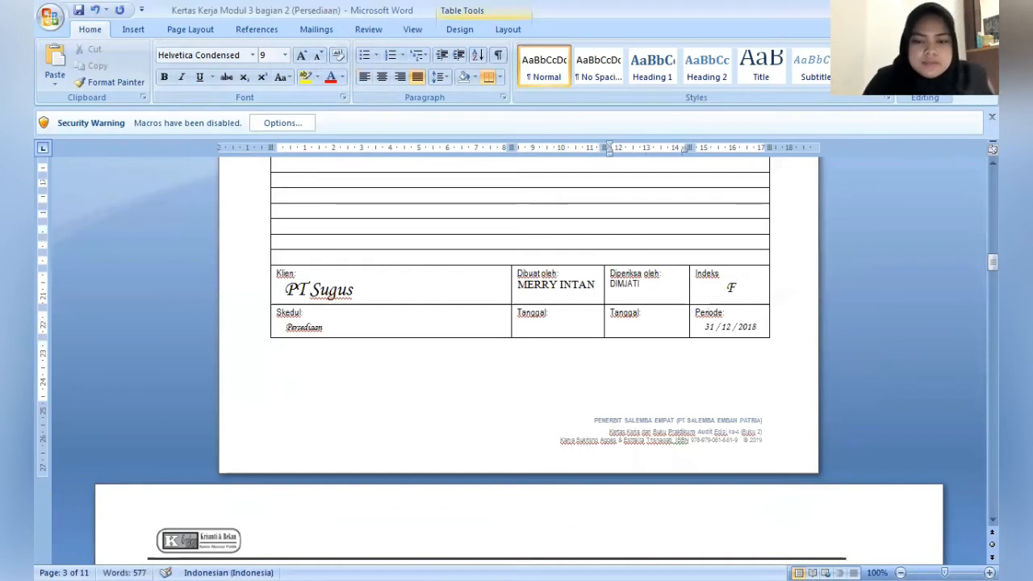
# - Enter 31.820.000 as the PARE Cr amount for Rucofin SP 500 in the product schedule on page 4
pyautogui.press('Down')
pyautogui.press('Down')
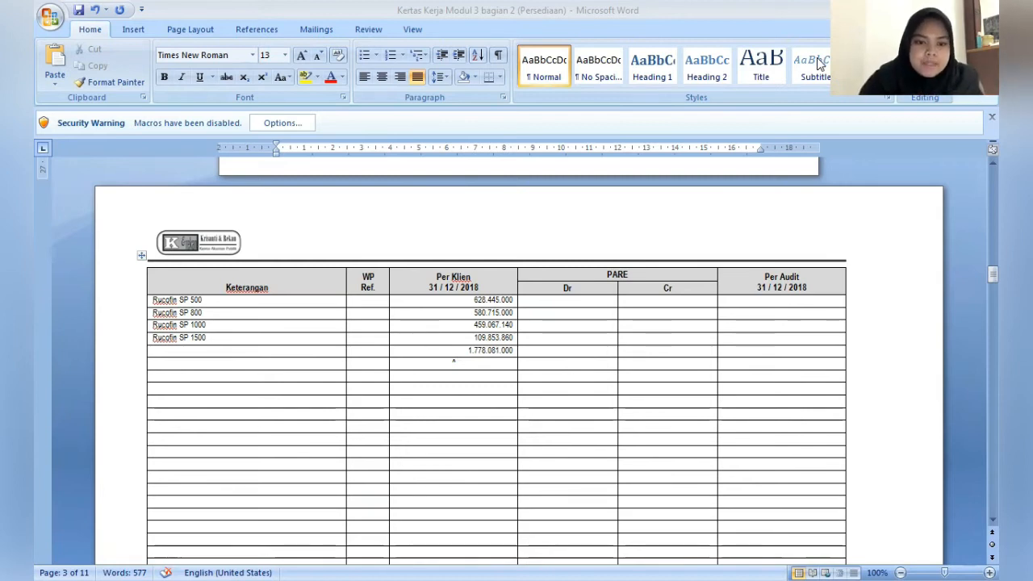
pyautogui.click(657, 301)
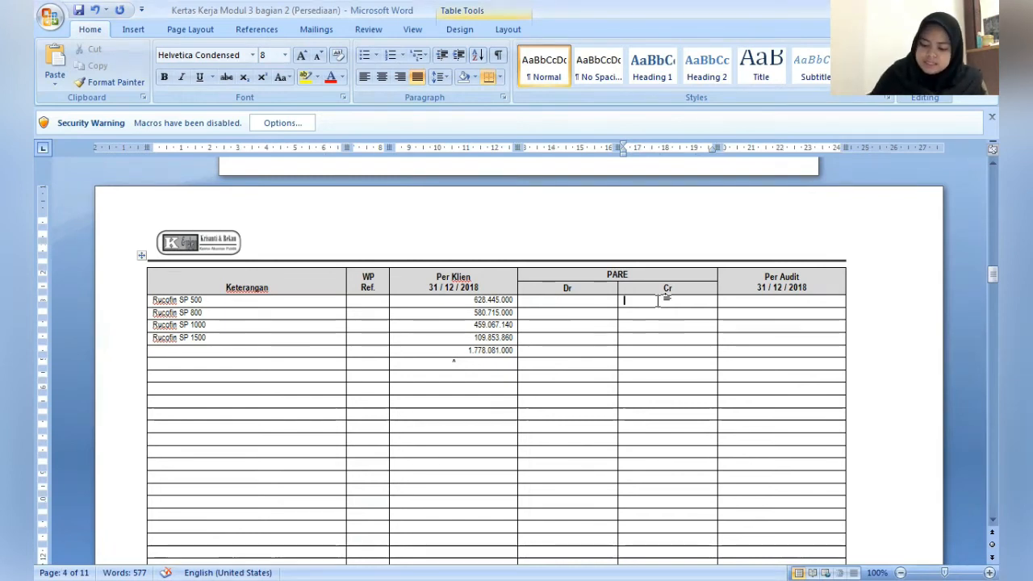
pyautogui.write('31')
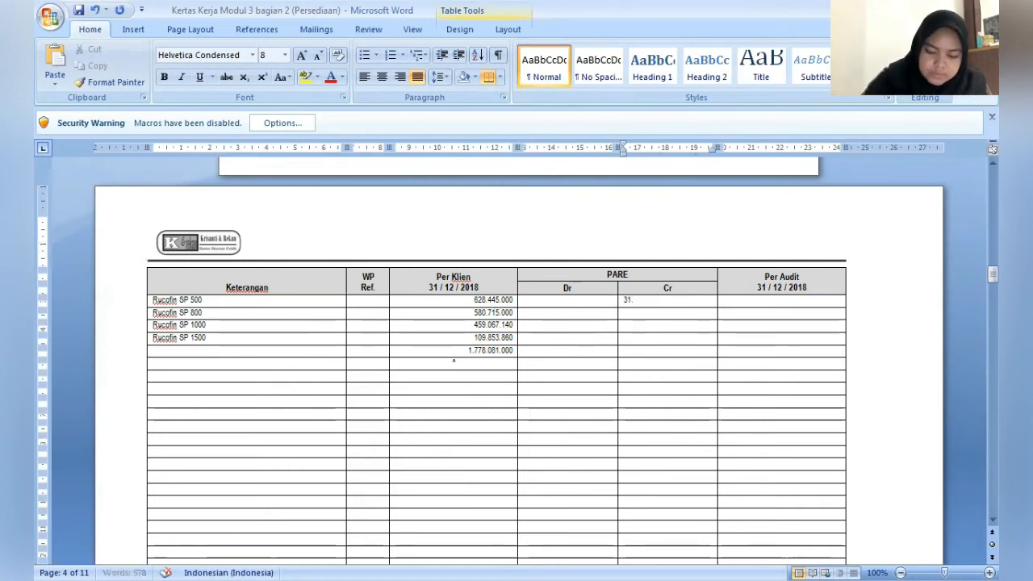
pyautogui.write('.')
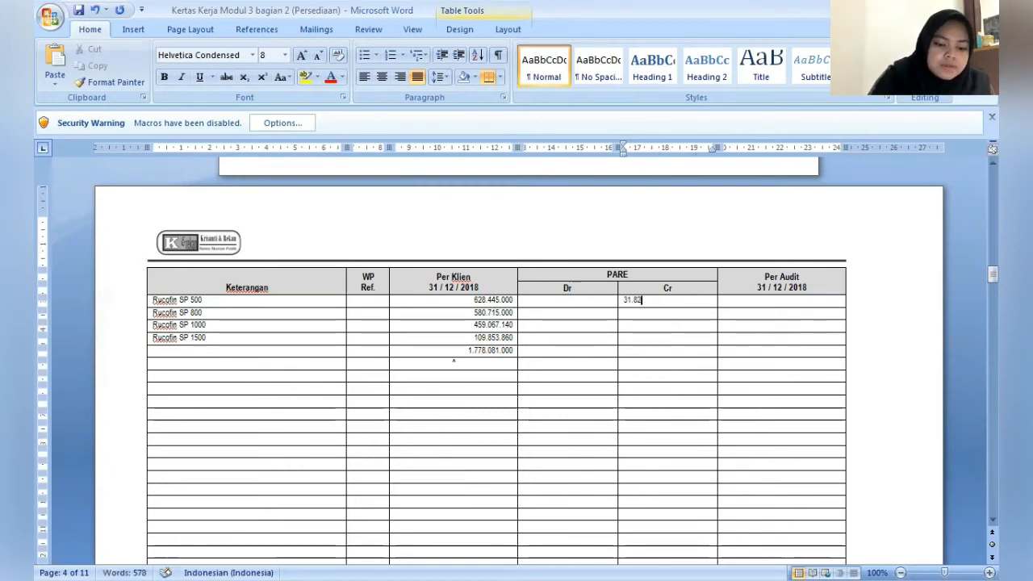
pyautogui.write('82')
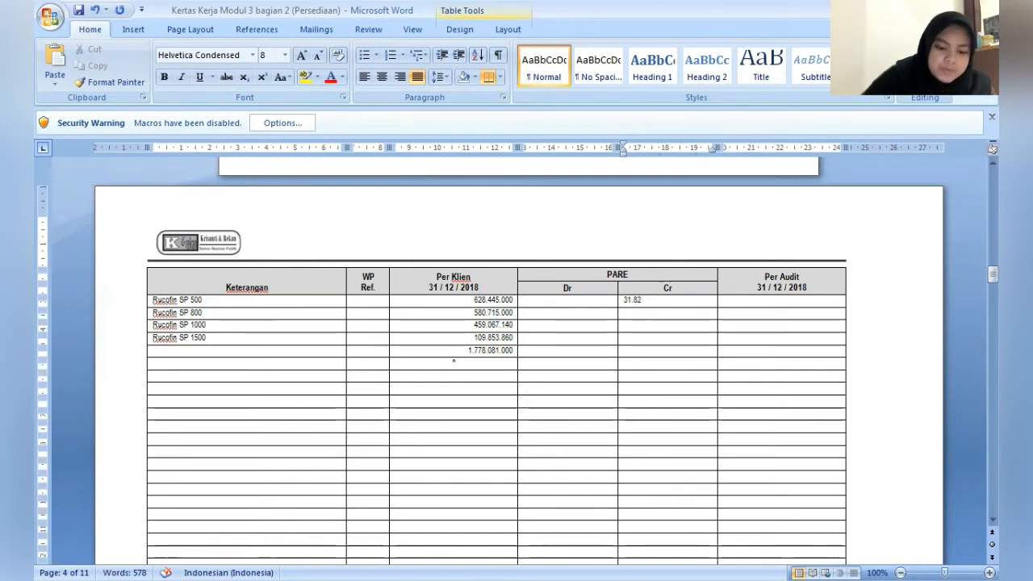
pyautogui.write('2')
pyautogui.press('BackSpace')
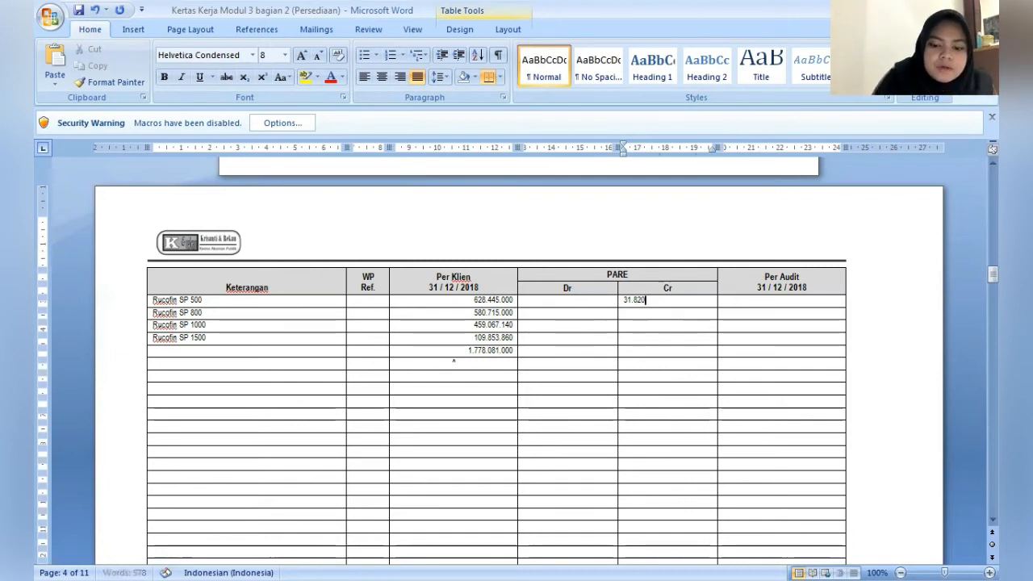
pyautogui.write('0.000')
# - Enter 596.625.000 as the Per Audit 31/12/2018 amount for Rucofin SP 500
pyautogui.press('Tab')
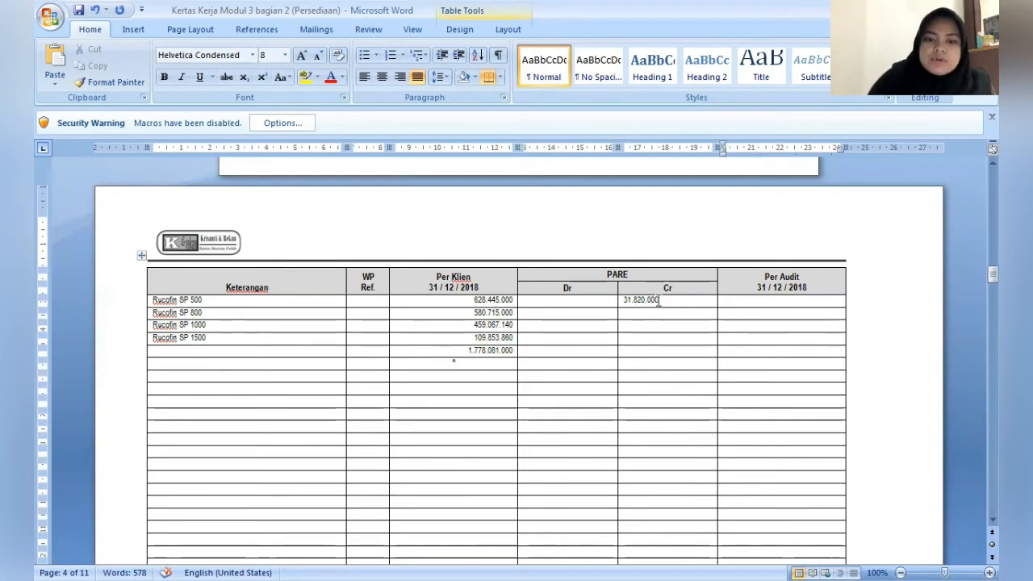
pyautogui.press('Tab')
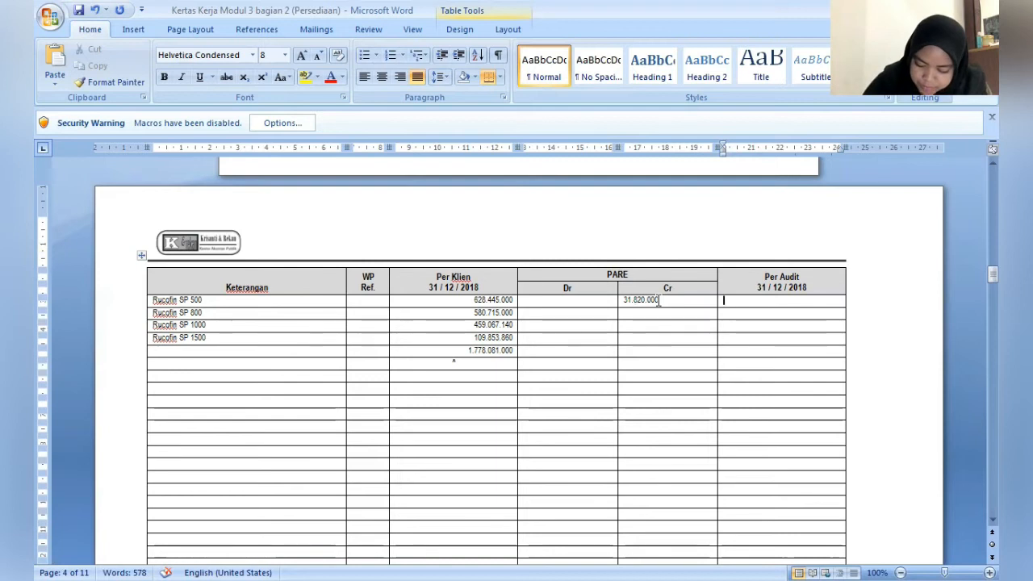
pyautogui.write('6')
pyautogui.press('BackSpace')
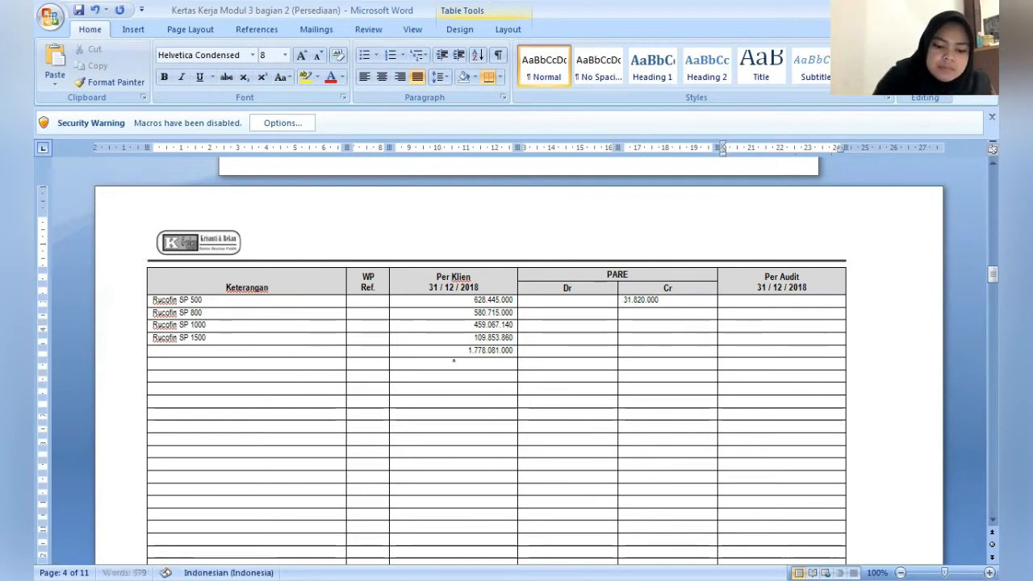
pyautogui.write('59')
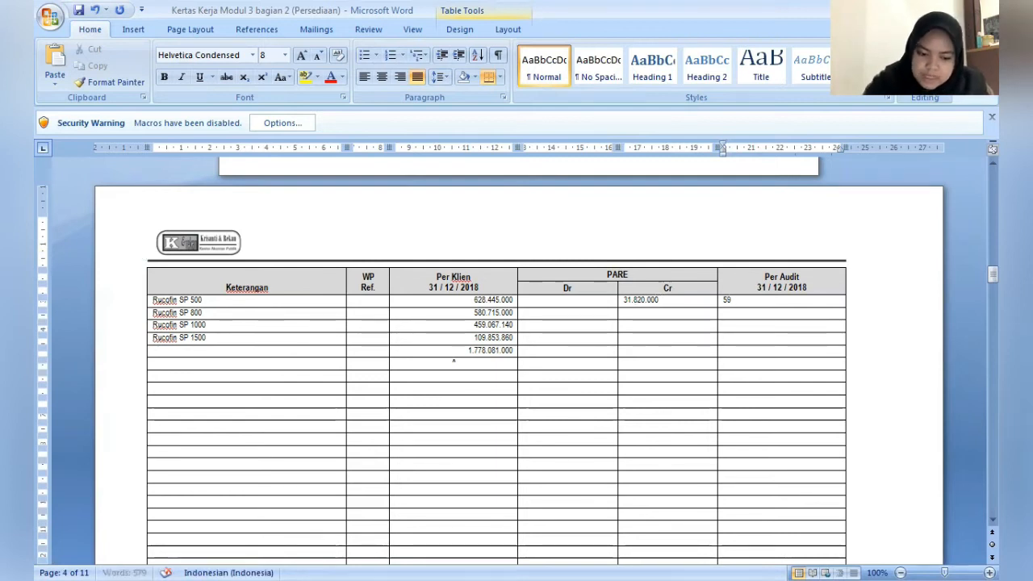
pyautogui.write('6.')
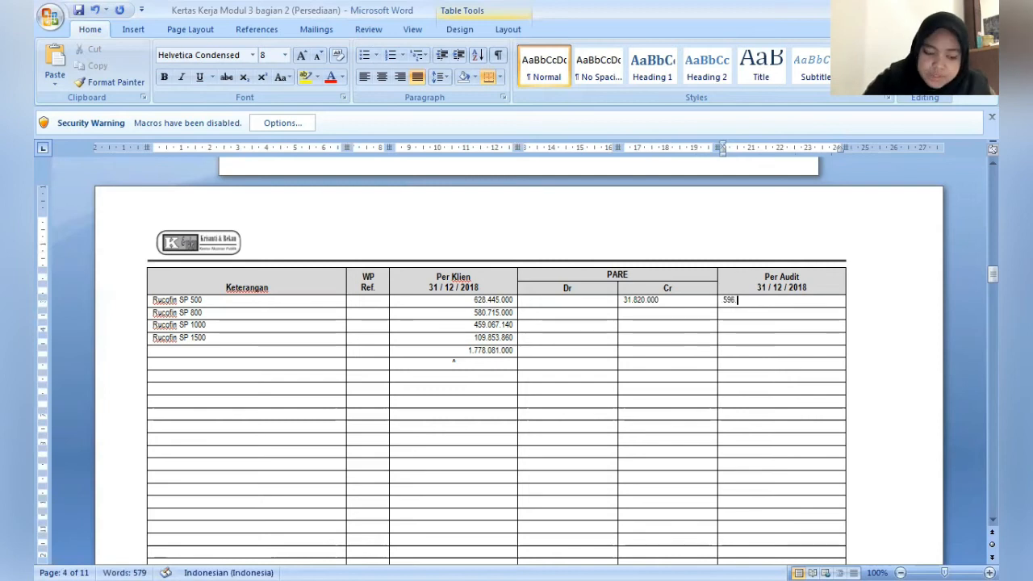
pyautogui.write('8')
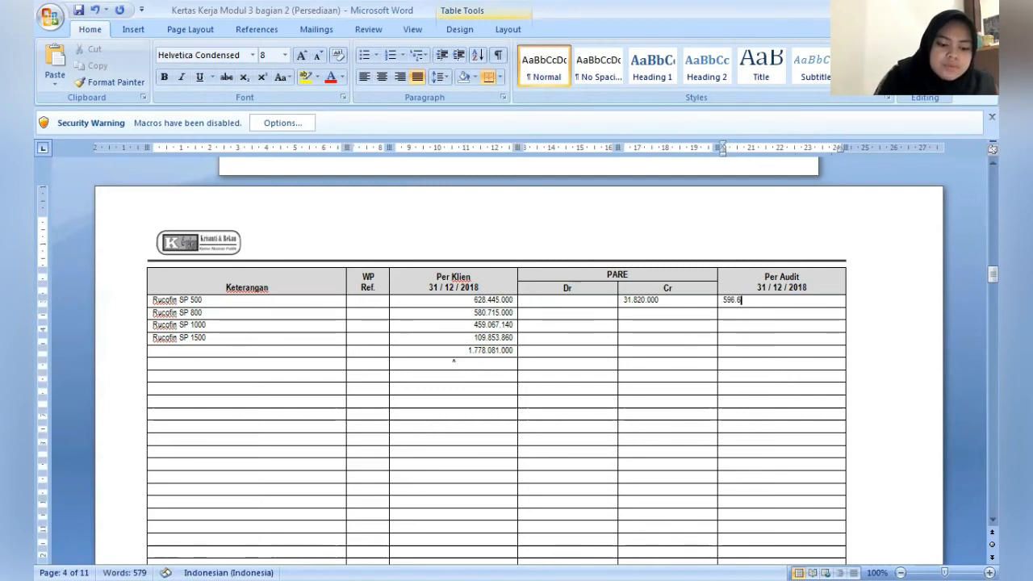
pyautogui.write('25.000')
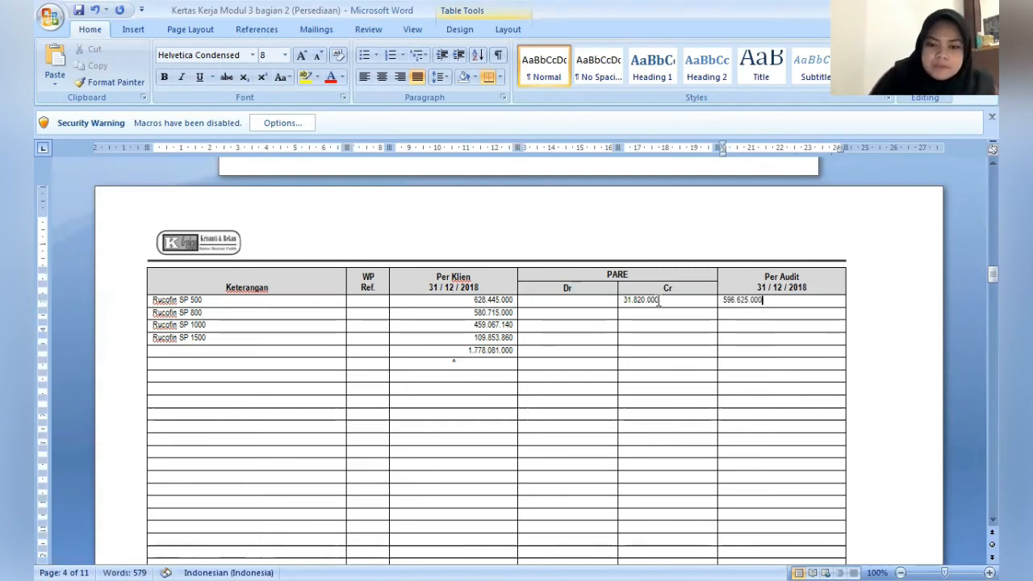
# - Enter a dash as the PARE Dr amount for Rucofin SP 500
pyautogui.click(659, 311)
pyautogui.press('Left')
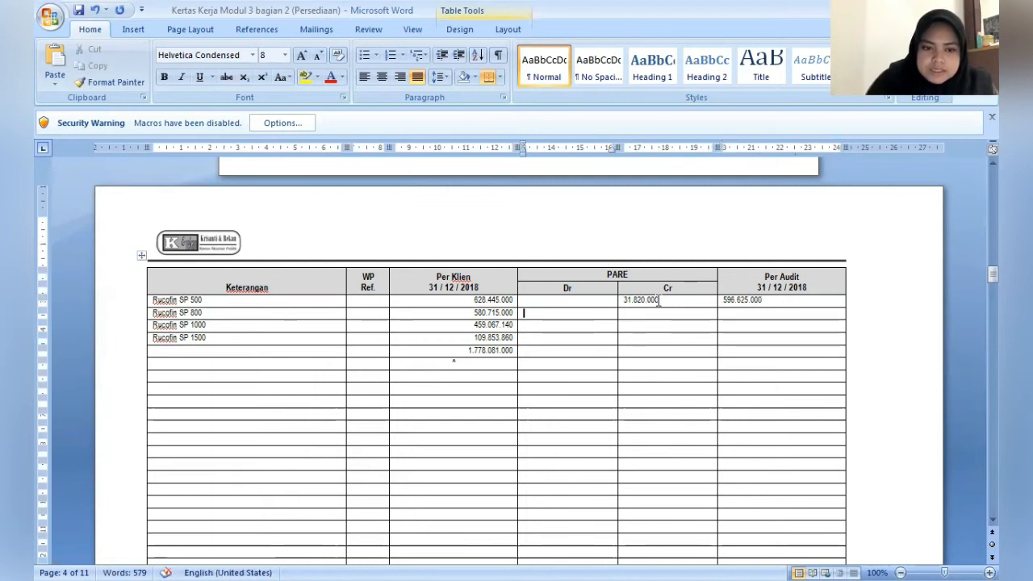
pyautogui.write('-')
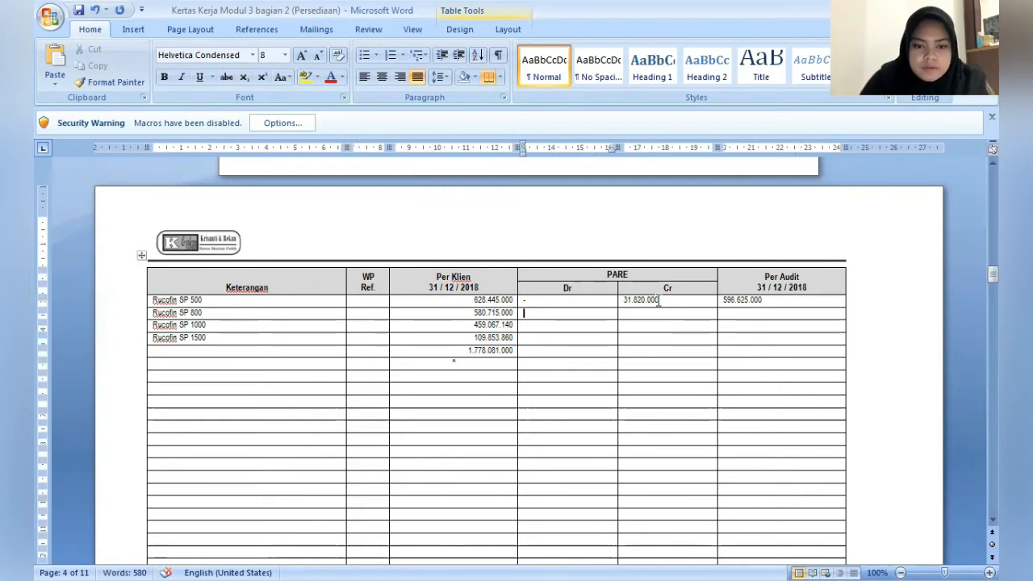
# - Center the PARE Dr and Cr cells of the four Rucofin product rows, SP 500 through SP 1500
pyautogui.press('Down')
pyautogui.hotkey('shift', 'Up')
pyautogui.hotkey('shift', 'Right')
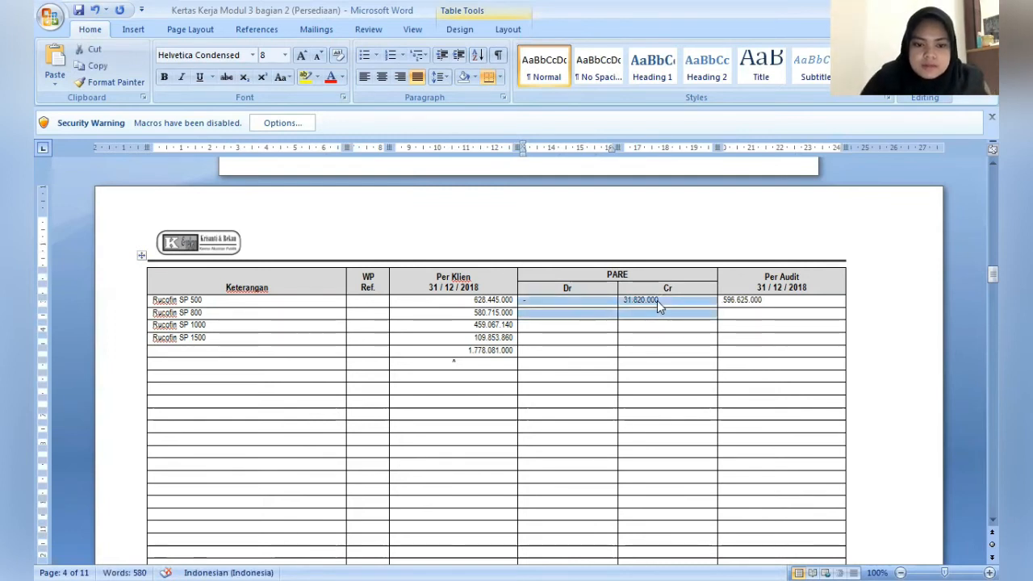
pyautogui.hotkey('shift', 'Down')
pyautogui.hotkey('shift', 'Down')
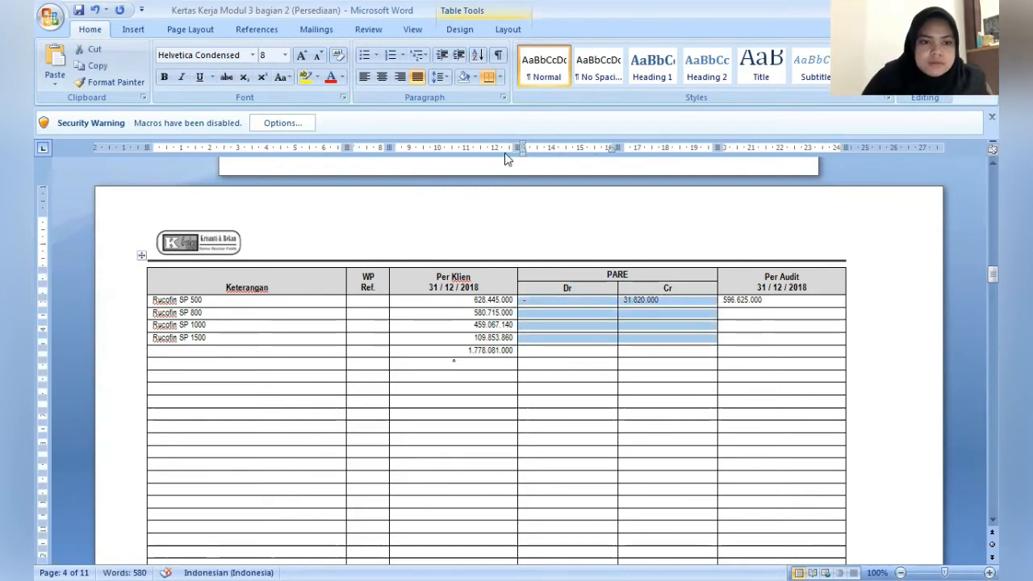
pyautogui.click(383, 77)
# - Enter dashes for both the PARE Dr and Cr amounts of Rucofin SP 800
pyautogui.press('Up')
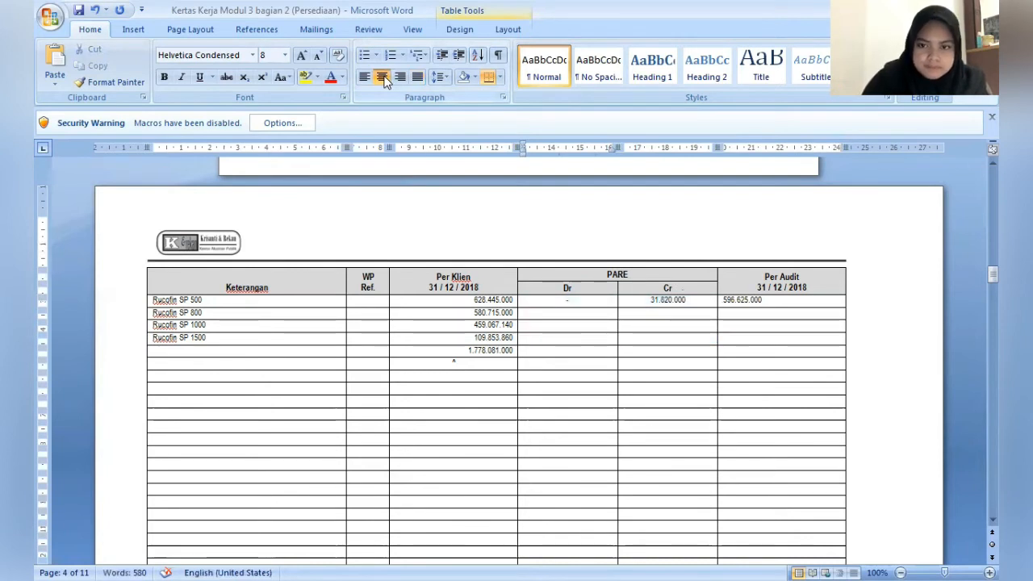
pyautogui.write('-')
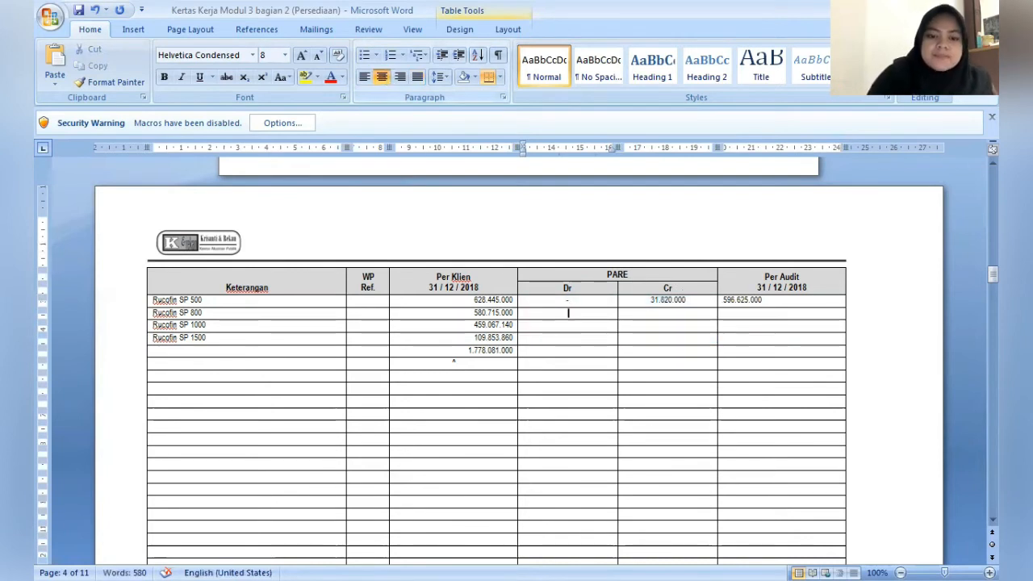
pyautogui.press('Tab')
pyautogui.write('-')
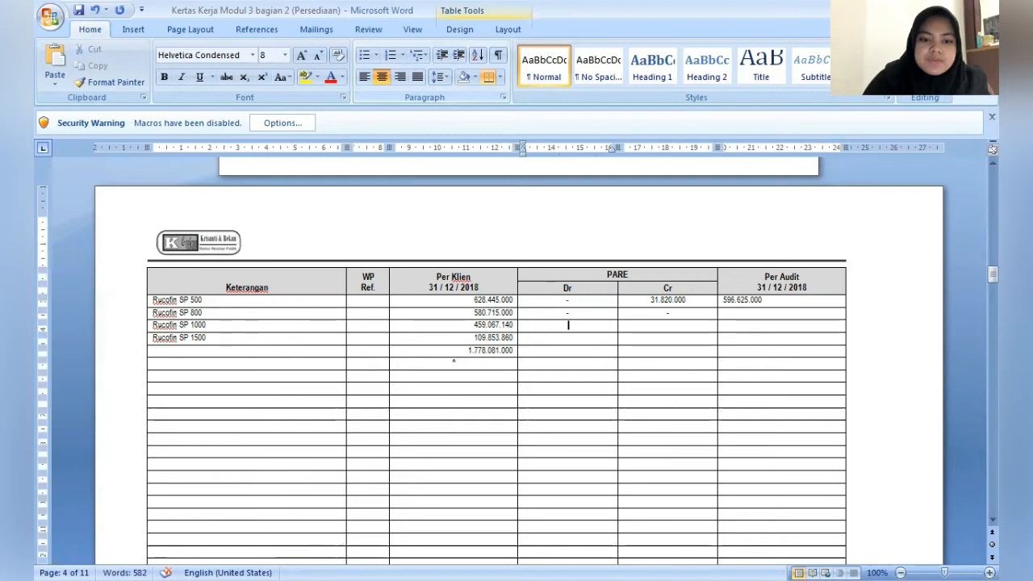
pyautogui.write('-')
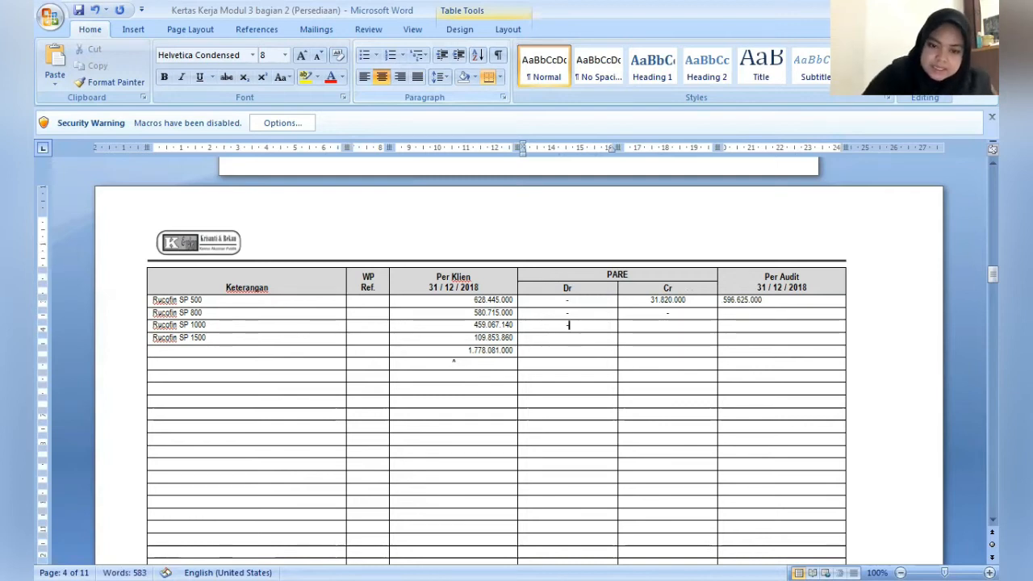
# - Fill in the PARE amounts for Rucofin SP 1000: a dash under Dr and 15.910.000 under Cr
pyautogui.press('Tab')
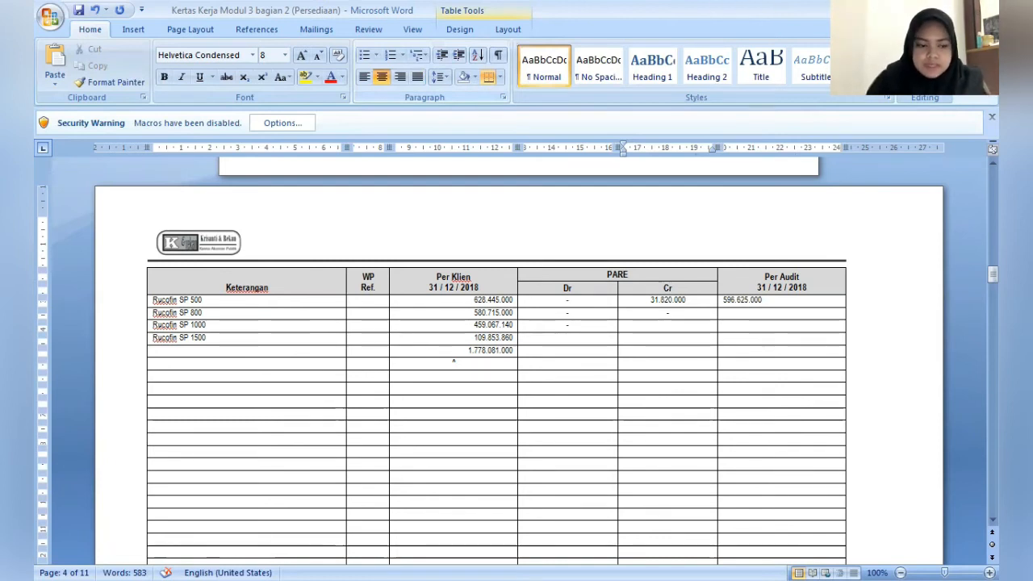
pyautogui.write('15.')
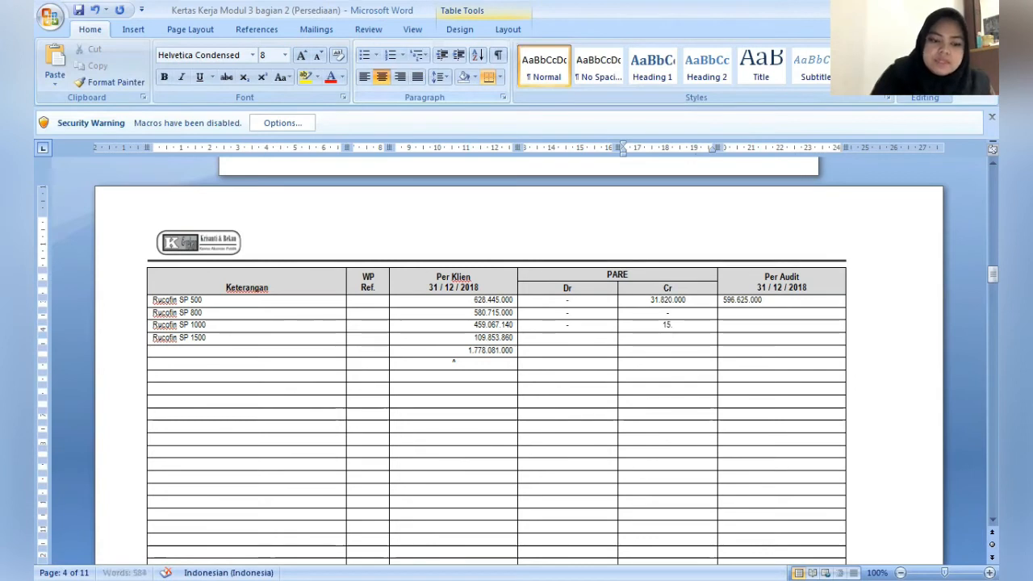
pyautogui.write('910.000')
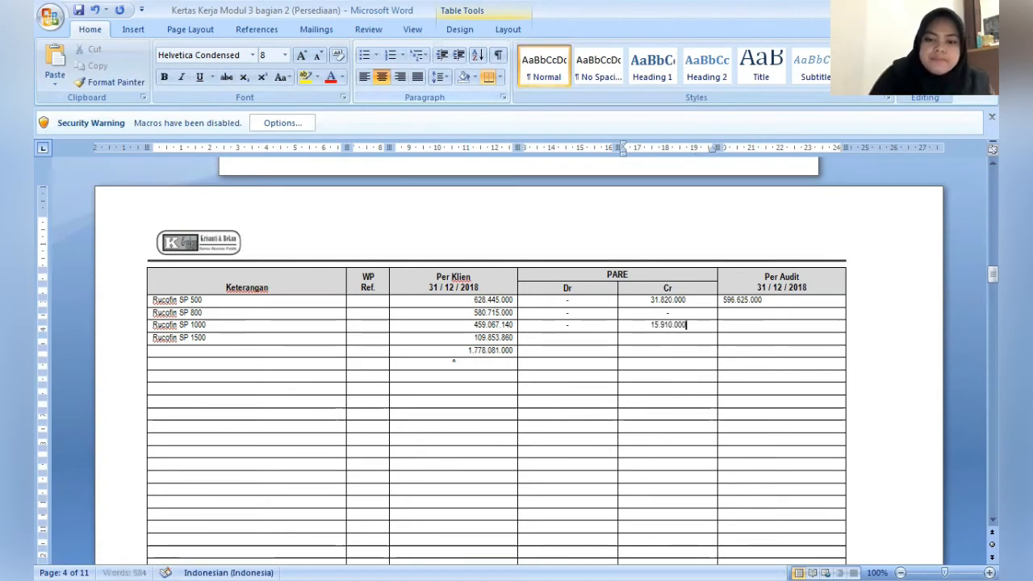
# - Enter 580.715.000 as the Per Audit amount for Rucofin SP 800
pyautogui.press('Tab')
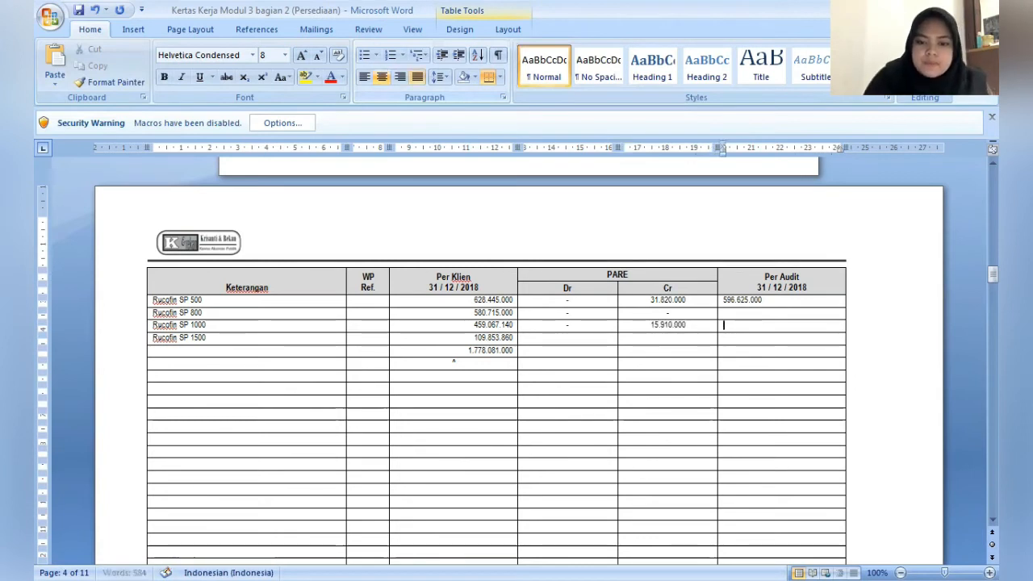
pyautogui.press('Up')
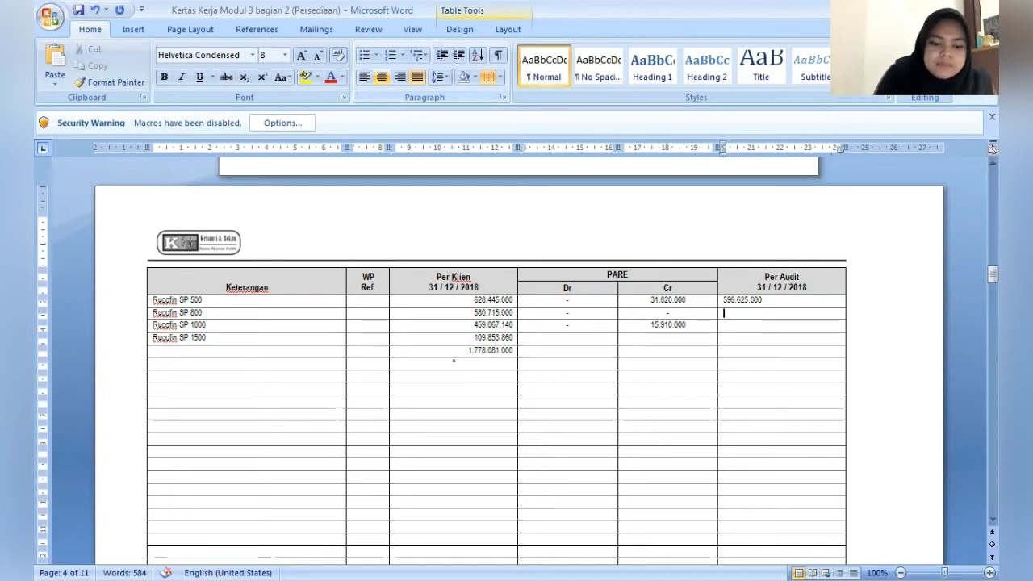
pyautogui.write('580.')
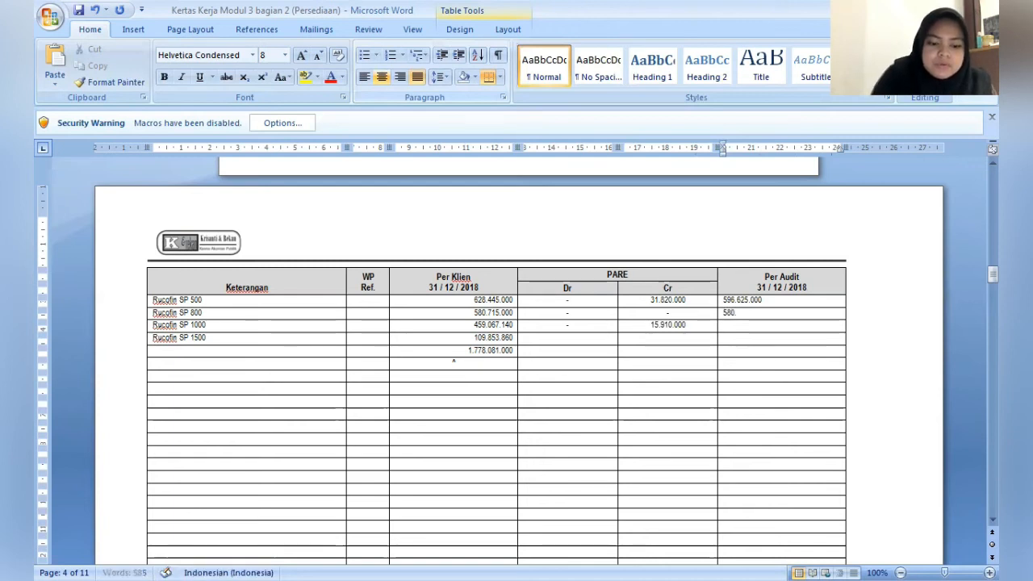
pyautogui.write('715.000')
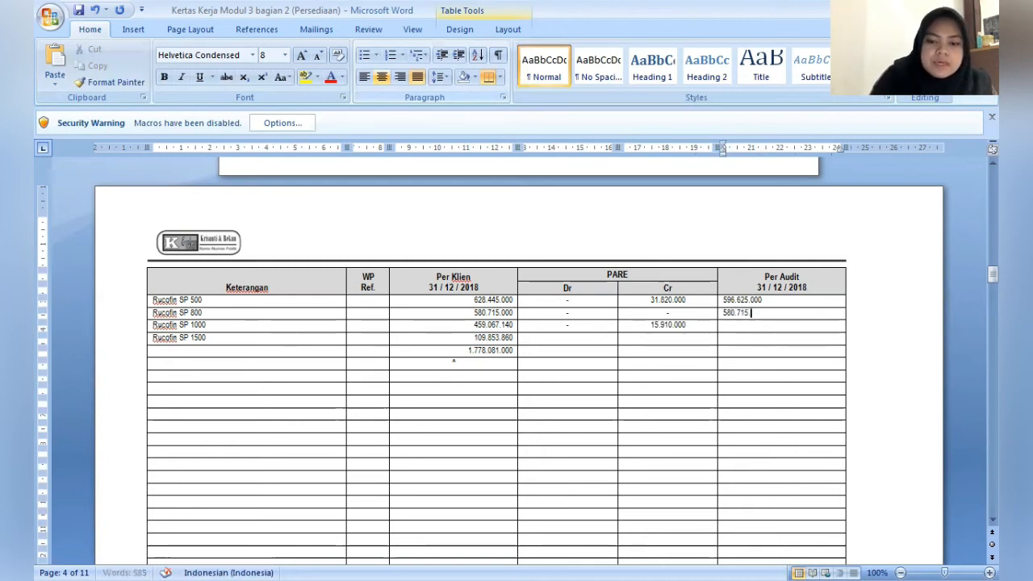
# - Enter 443.157.140 as the Per Audit amount for Rucofin SP 1000
pyautogui.press('Down')
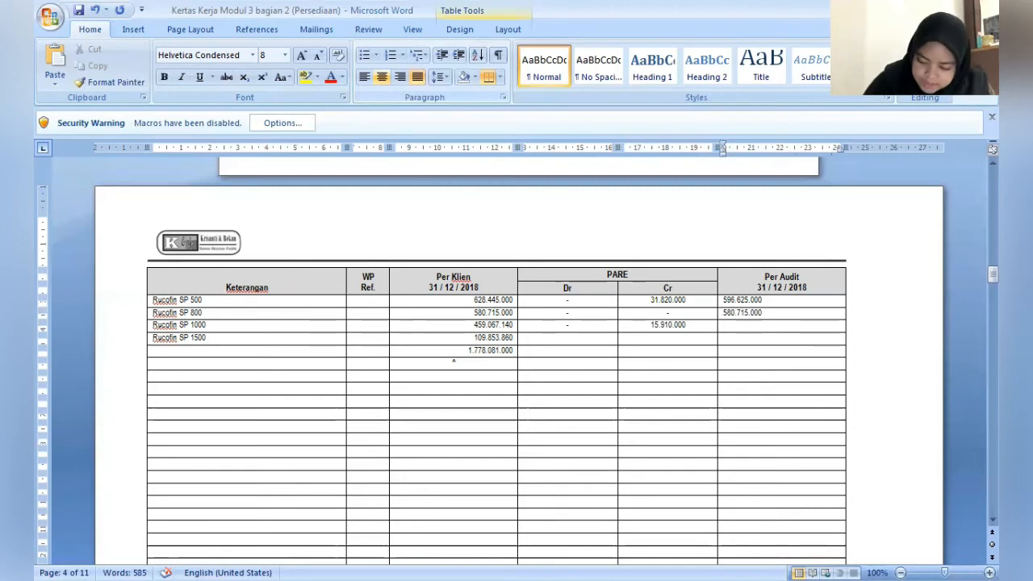
pyautogui.write('44')
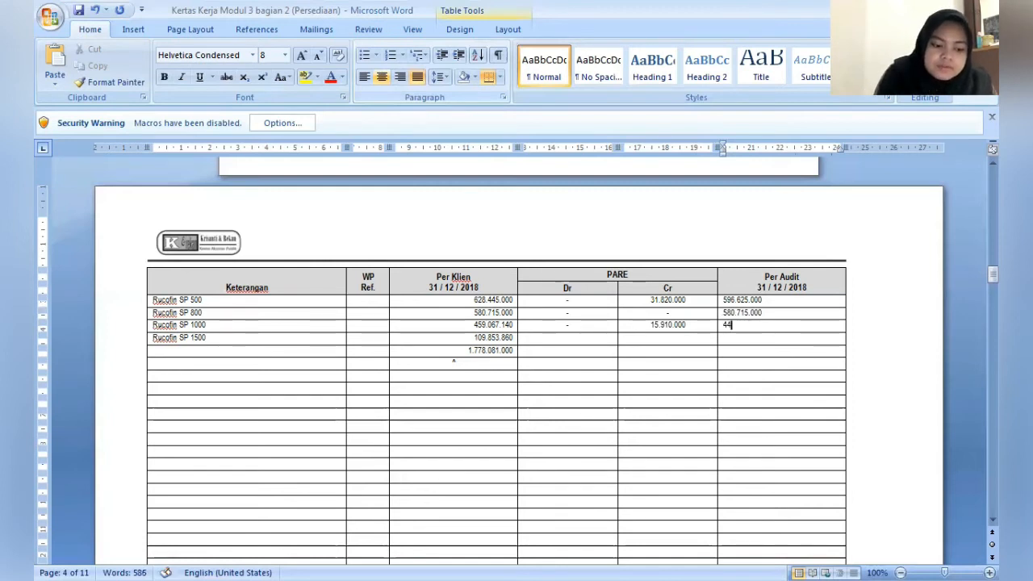
pyautogui.write('3.')
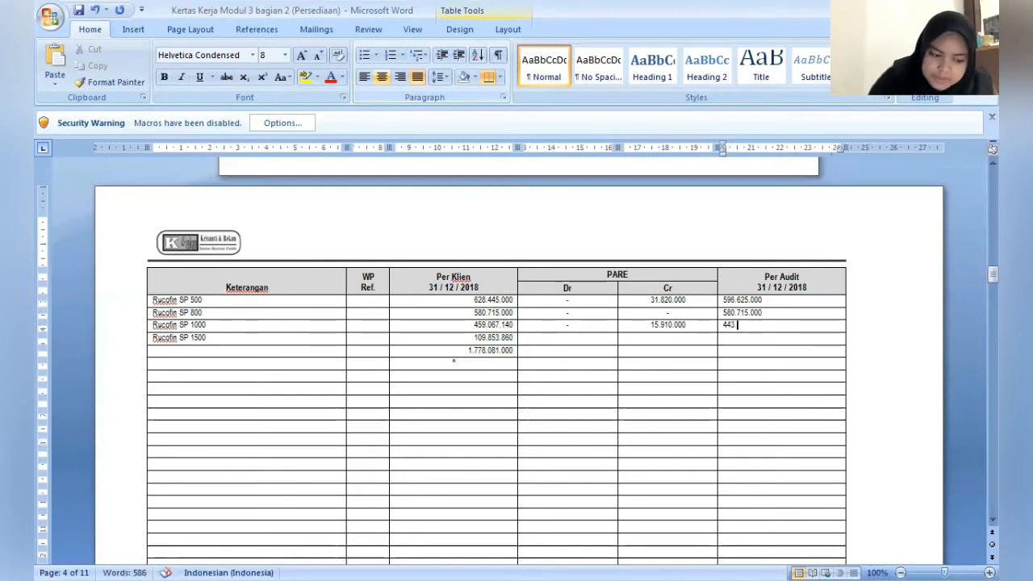
pyautogui.write('157.')
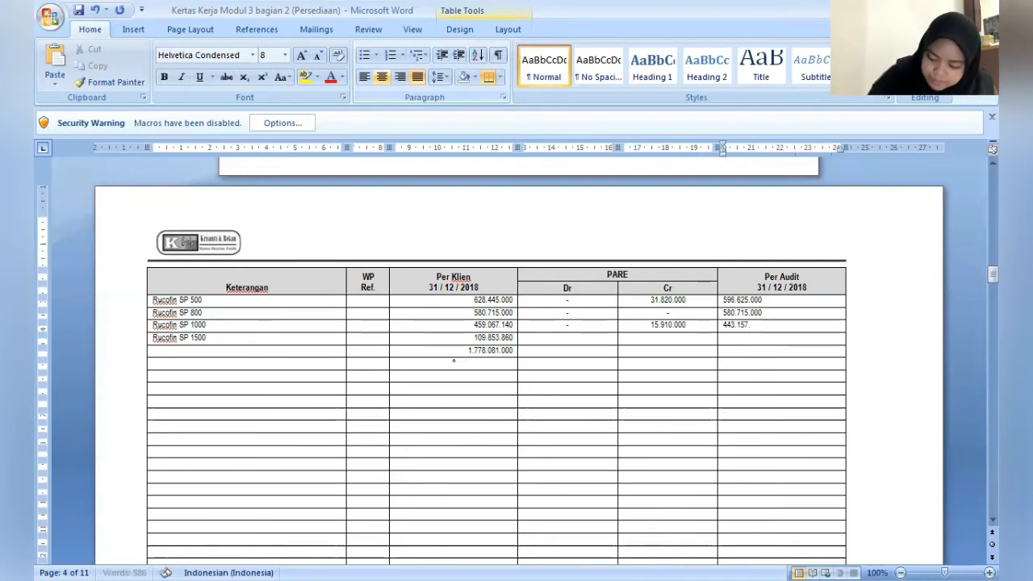
pyautogui.write('140')
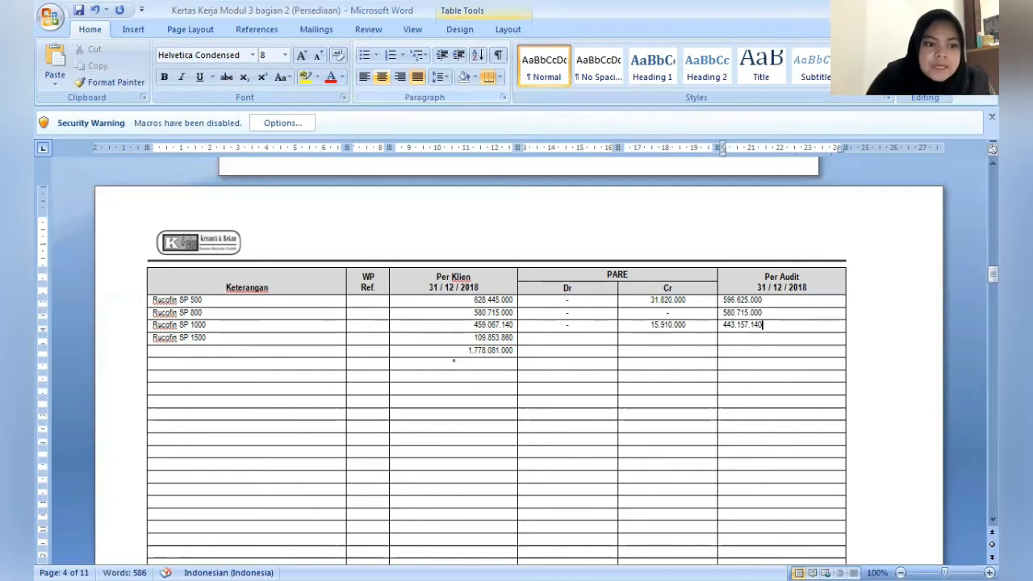
# - Enter dashes for both the PARE Dr and Cr amounts of Rucofin SP 1500
pyautogui.press('Down')
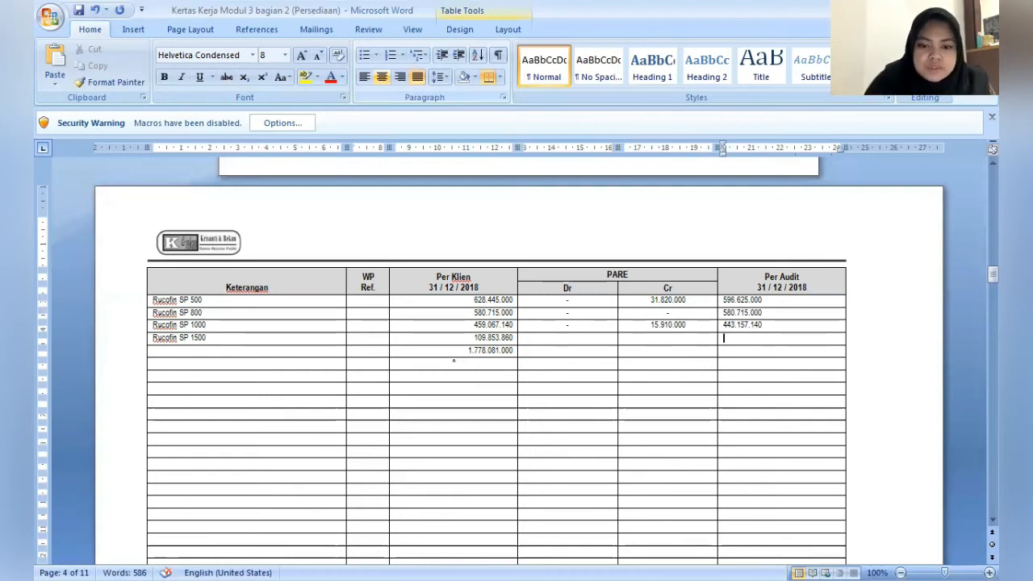
pyautogui.press('Left')
pyautogui.press('Left')
pyautogui.write('-')
pyautogui.press('Right')
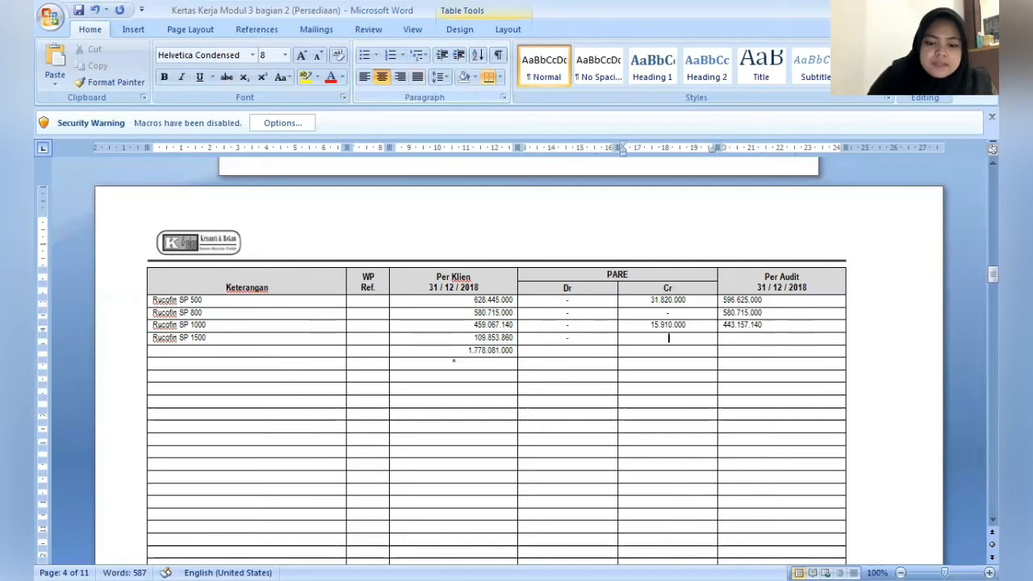
pyautogui.write('-')
# - Enter 109.853.860 as the Per Audit amount for Rucofin SP 1500
pyautogui.press('Right')
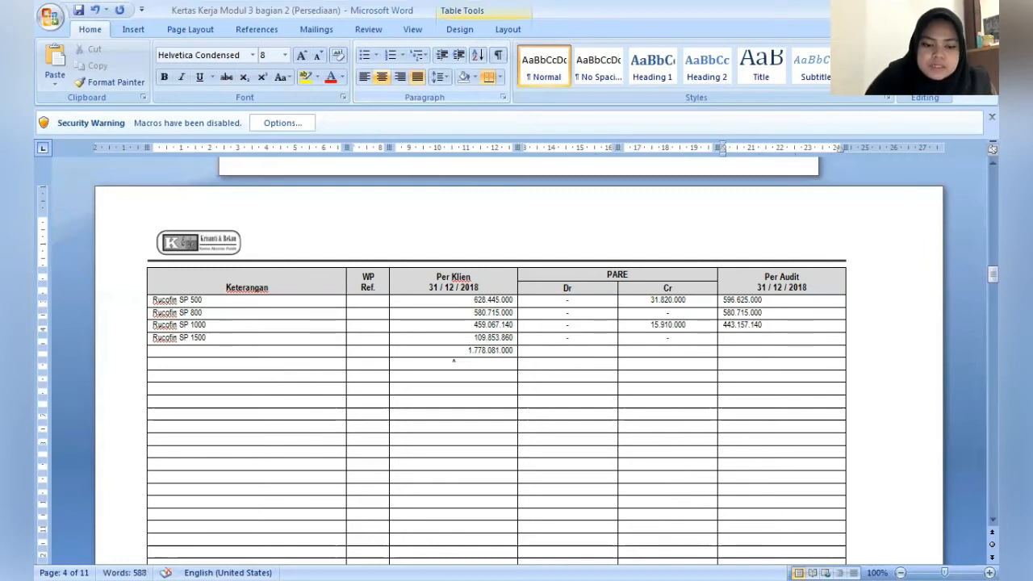
pyautogui.write('109')
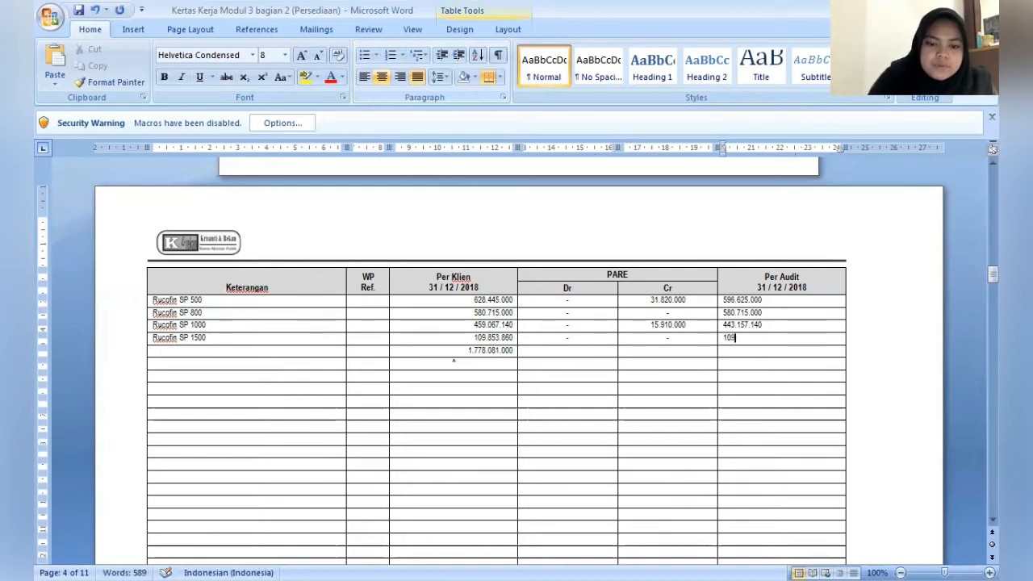
pyautogui.write('.')
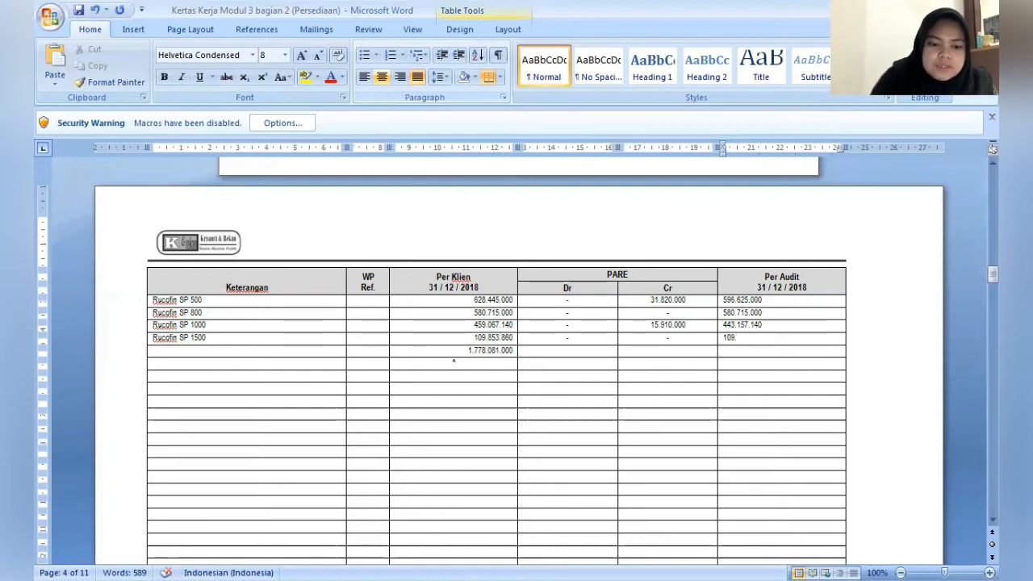
pyautogui.write('853.8')
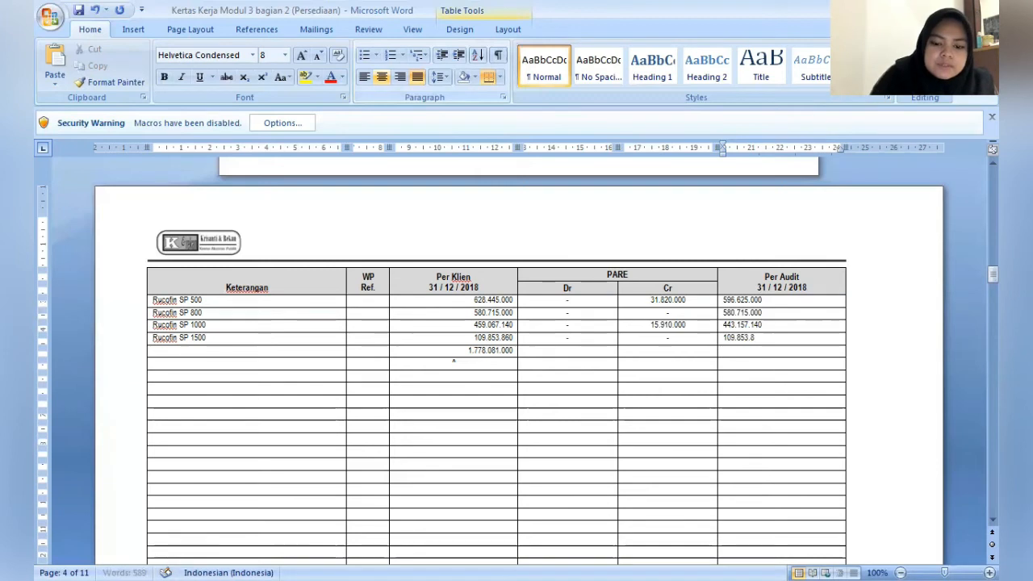
pyautogui.write('60')
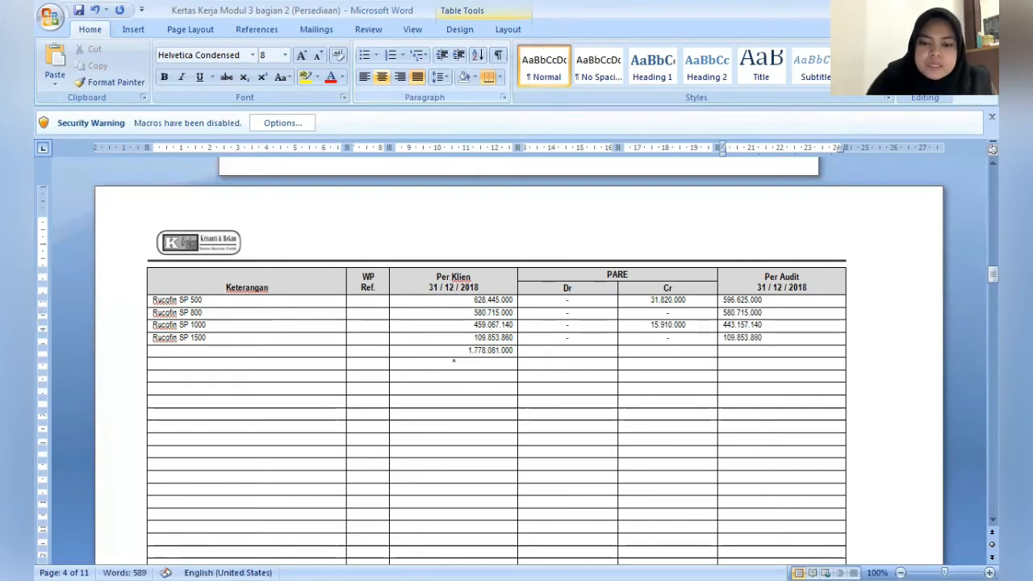
# - Enter 1.730.351.000 as the Per Audit total in the row below Rucofin SP 1500
pyautogui.press('Down')
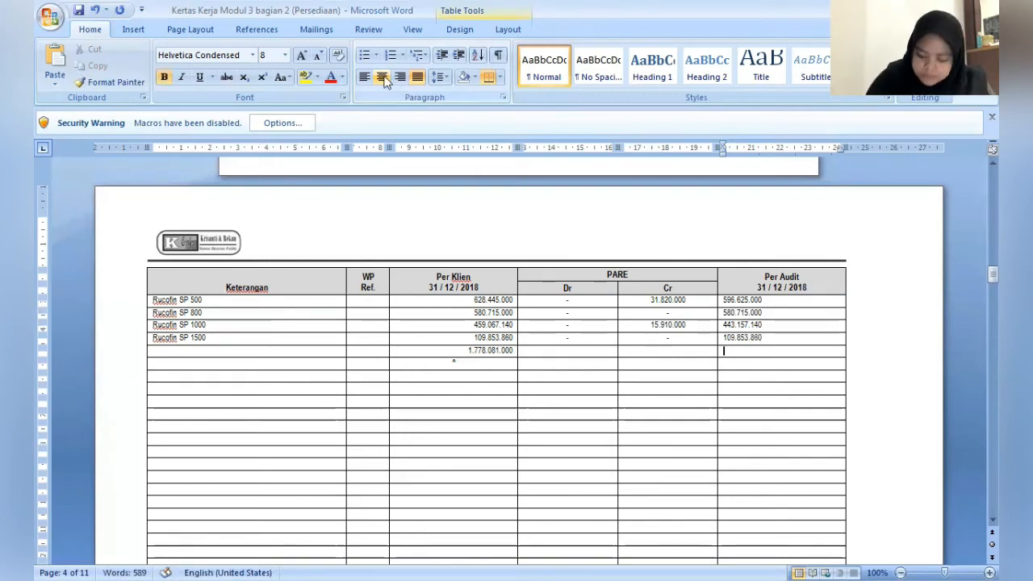
pyautogui.write('1.')
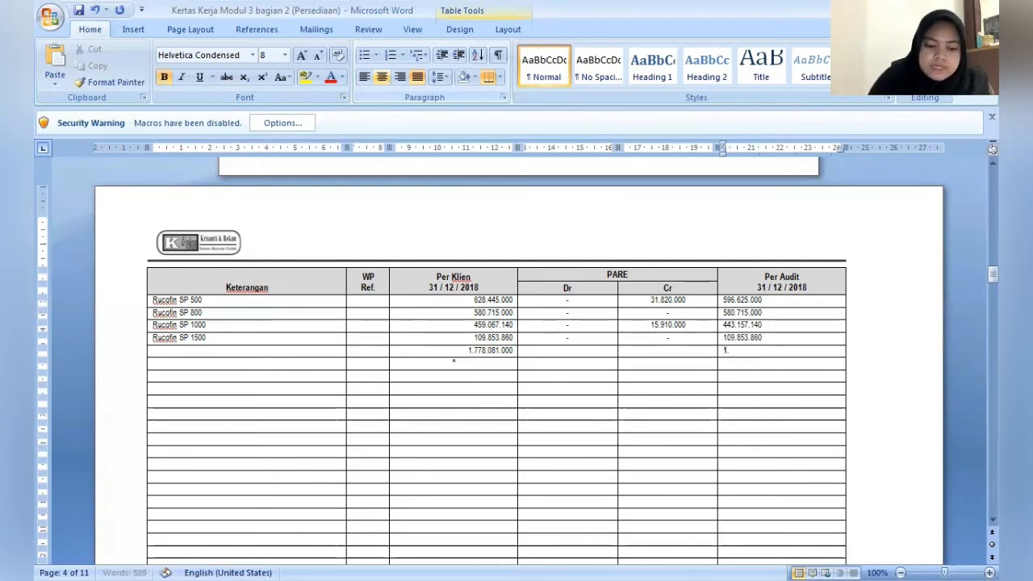
pyautogui.write('730')
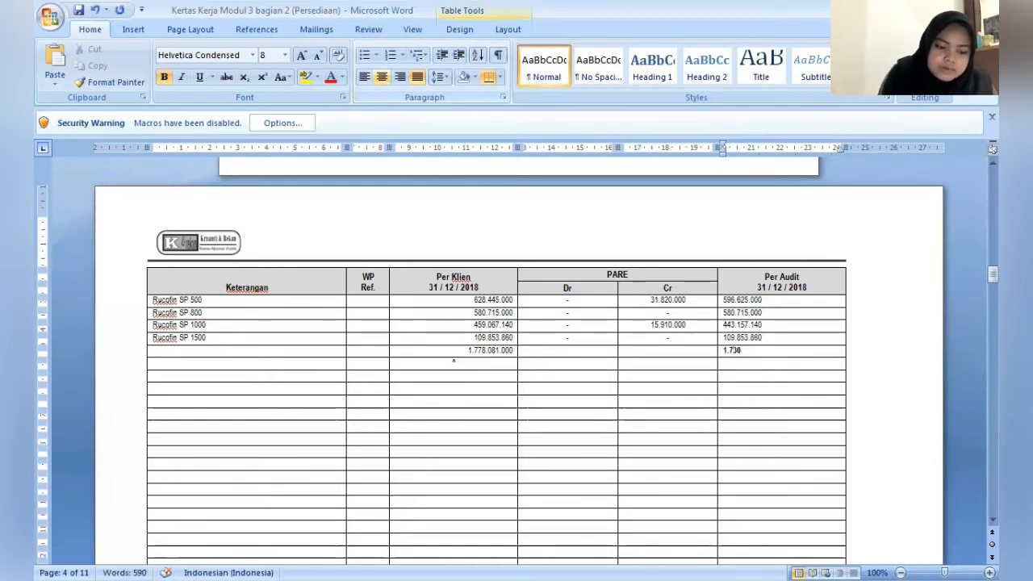
pyautogui.write('.351')
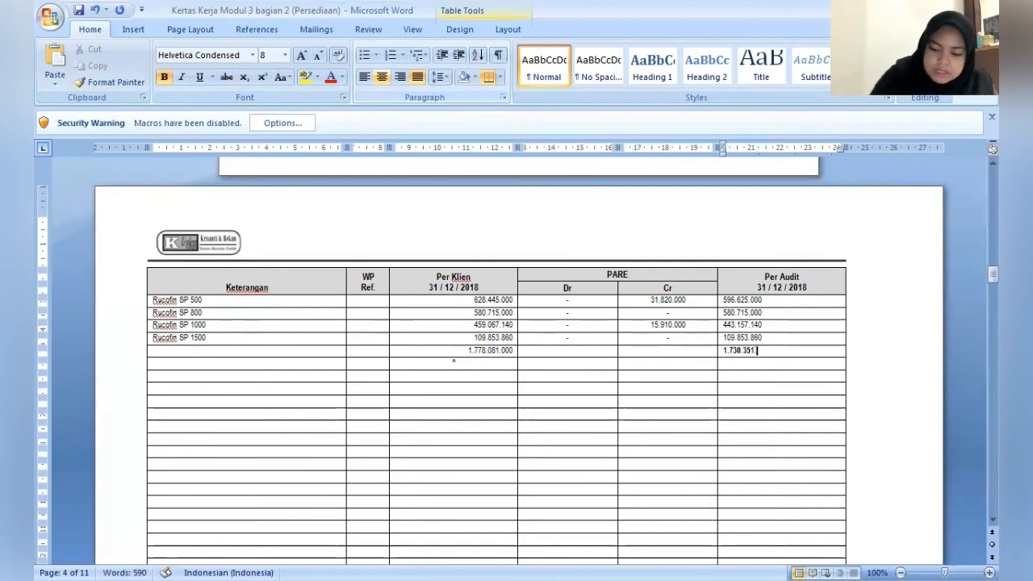
pyautogui.write('.000')
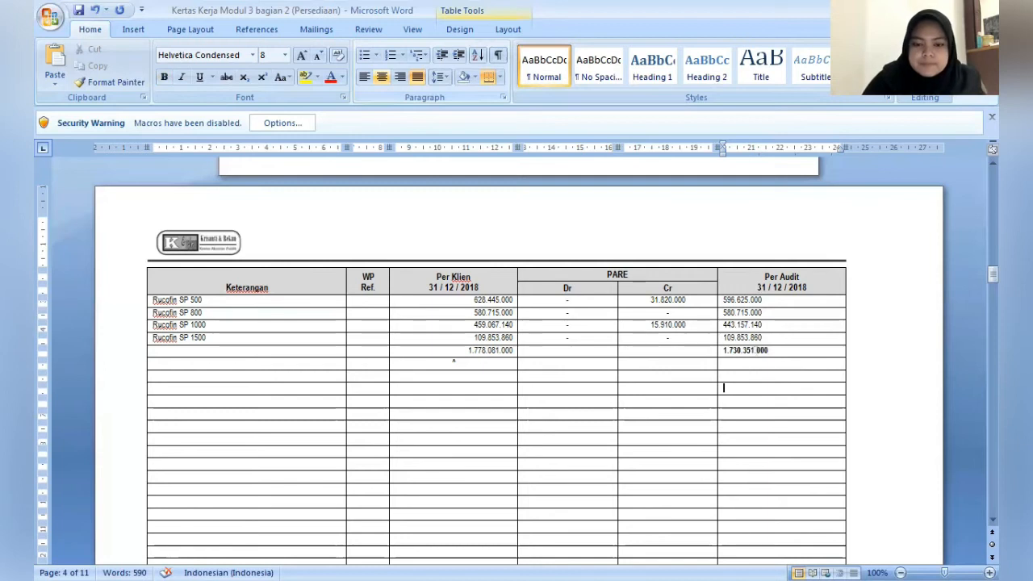
# - Enter the reviewer's name under Diperiksa oleh in the sign-off block of the F1 schedule
pyautogui.click(724, 558)
pyautogui.scroll(-1, 723, 558)
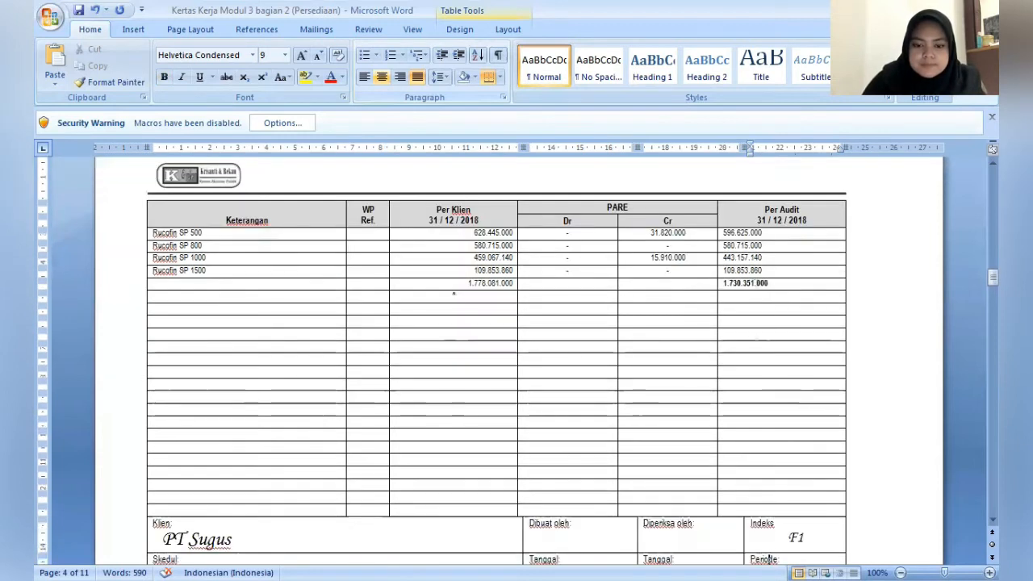
pyautogui.click(774, 523)
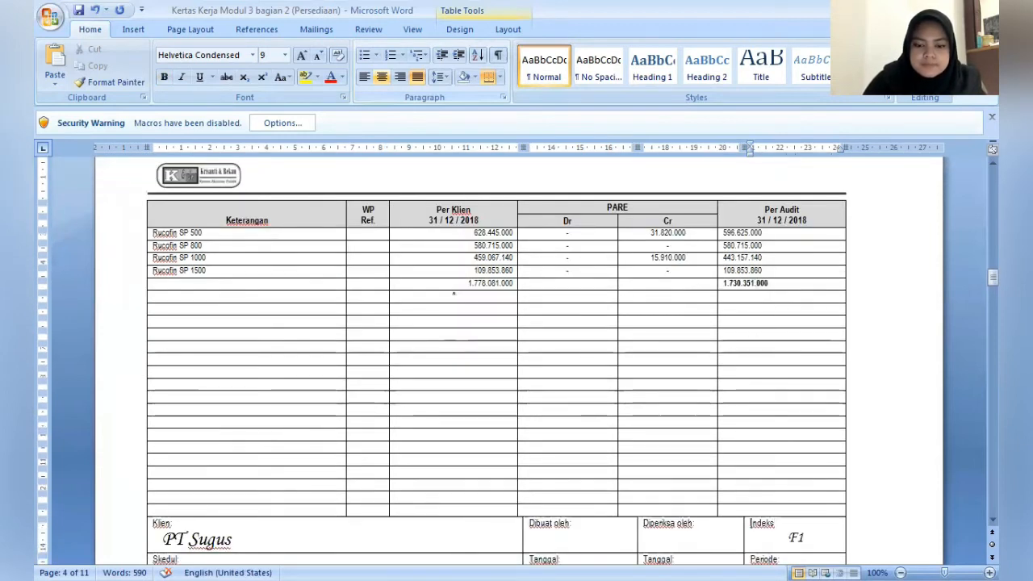
pyautogui.click(692, 525)
pyautogui.press('Down')
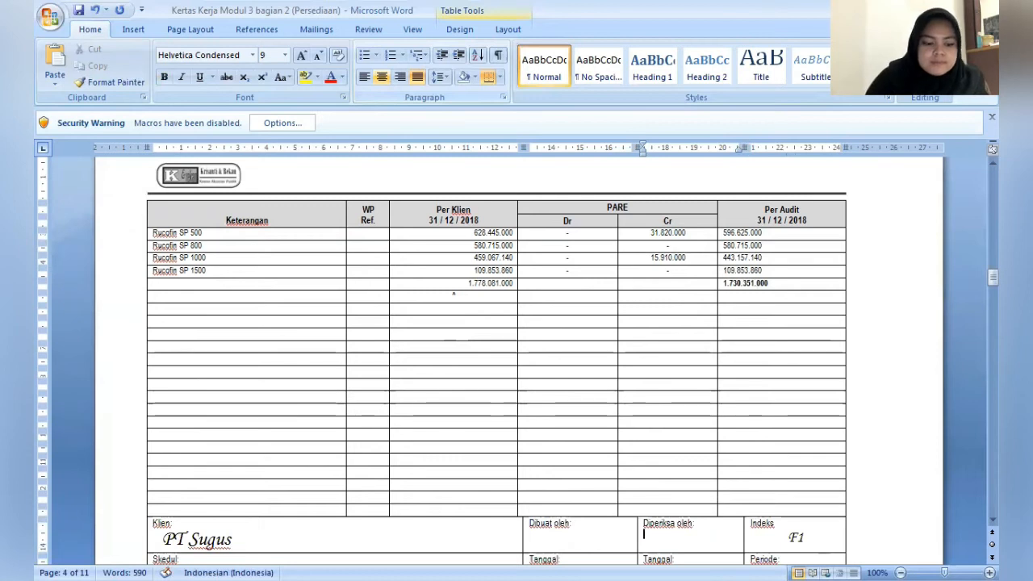
pyautogui.write('DIMJAT')
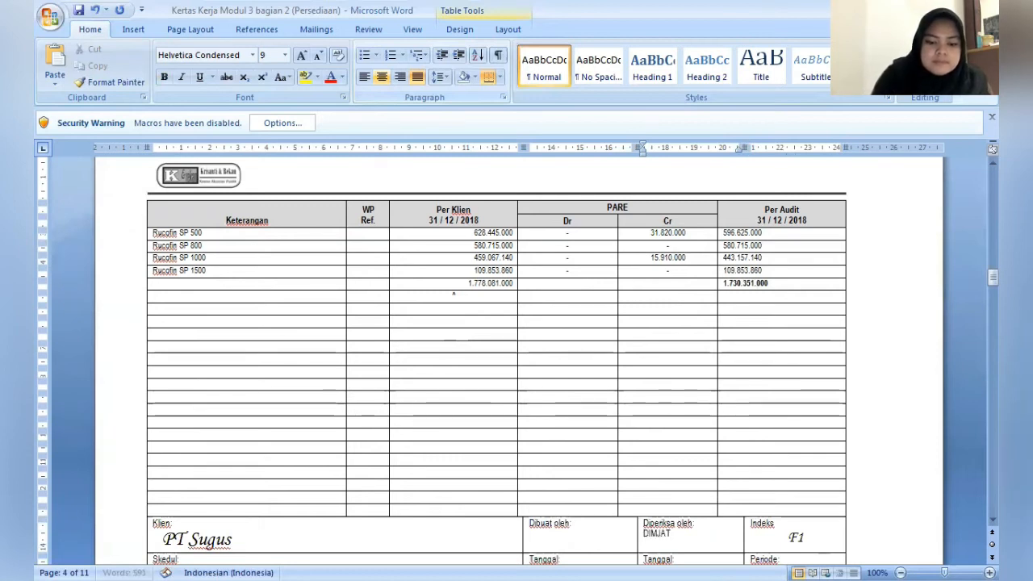
pyautogui.write('I')
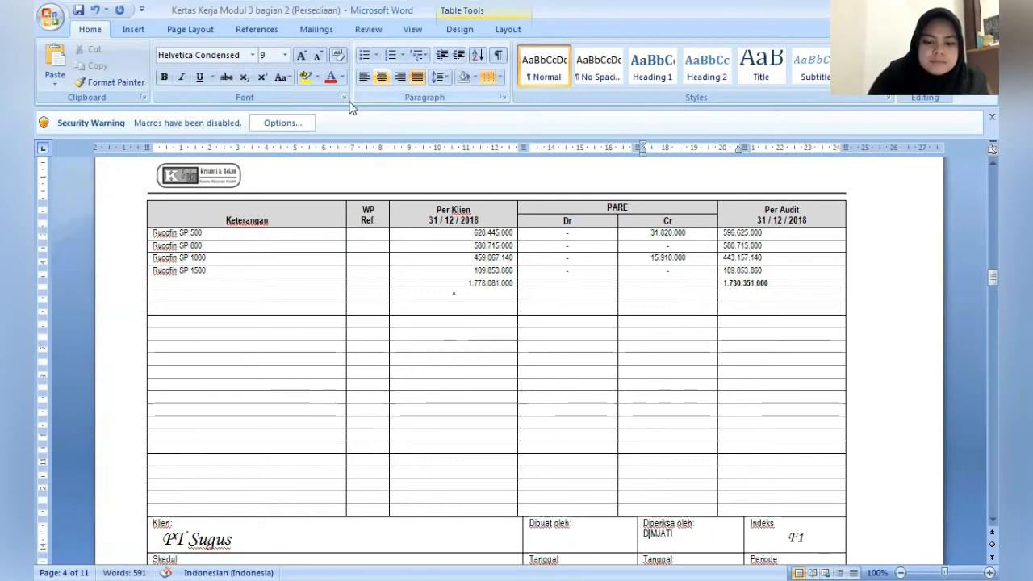
# - Enter the preparer's full name on a new line under Dibuat oleh in the F1 sign-off block
pyautogui.click(574, 541)
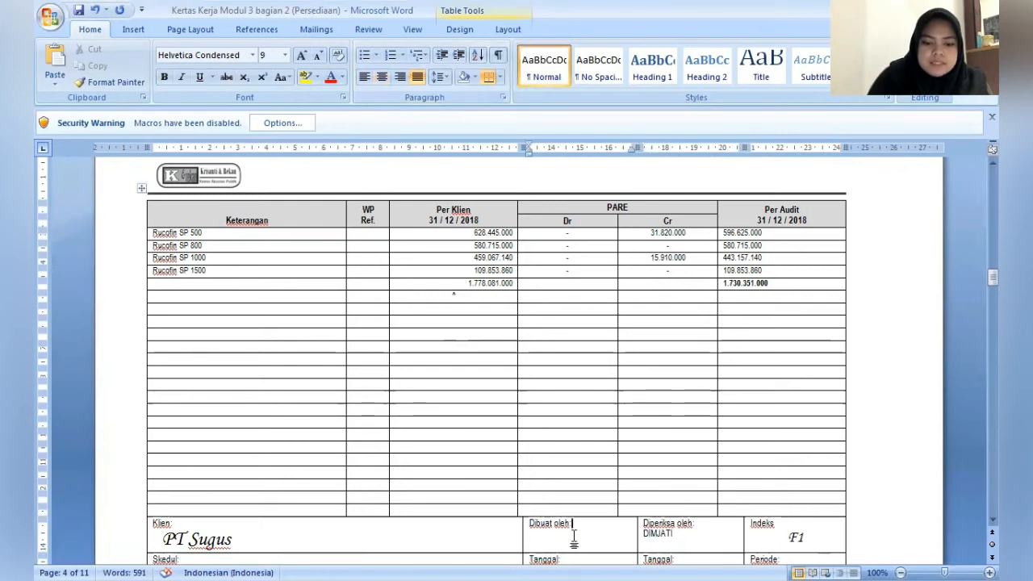
pyautogui.press('Return')
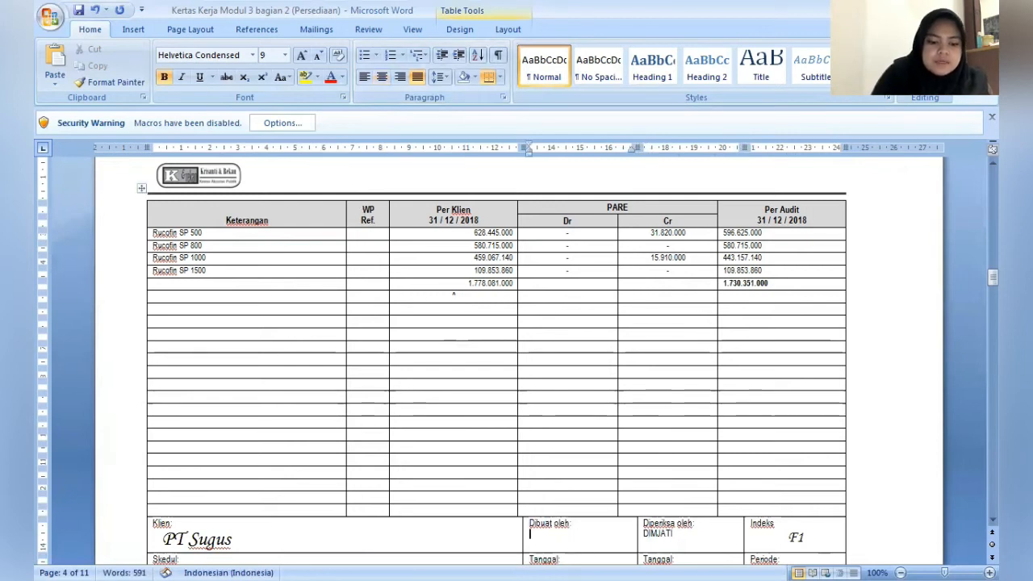
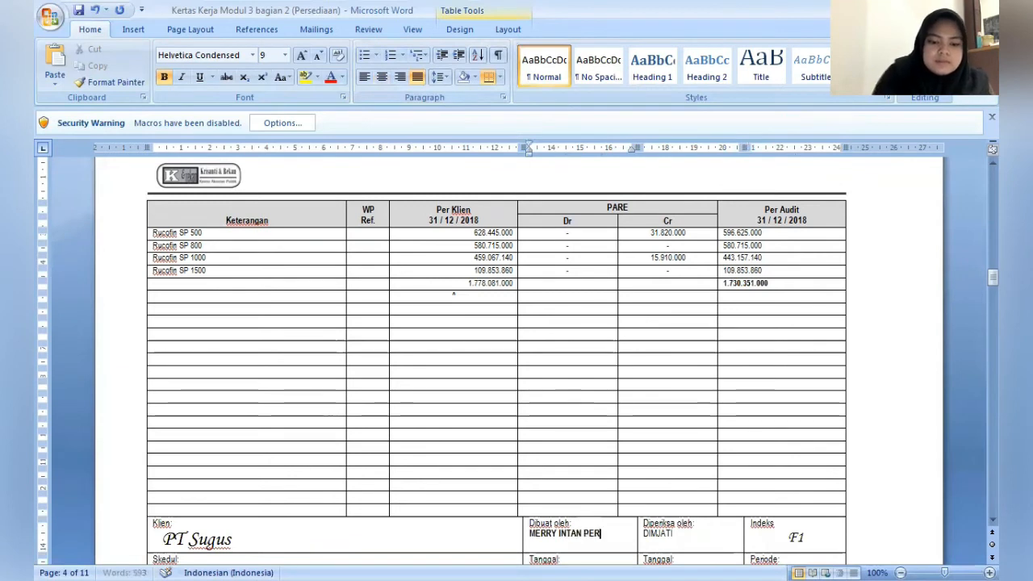
# - Enter the heading "Persediaan Barang Jadi" in the first row of the blank journal sheet following the F1 schedule
pyautogui.scroll(-6, 573, 543)
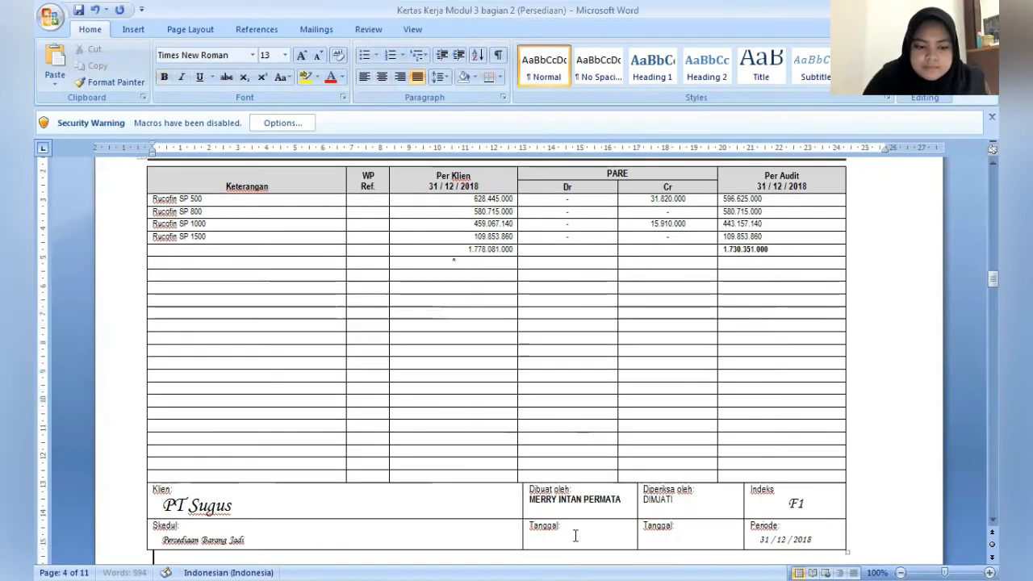
pyautogui.scroll(-5, 574, 535)
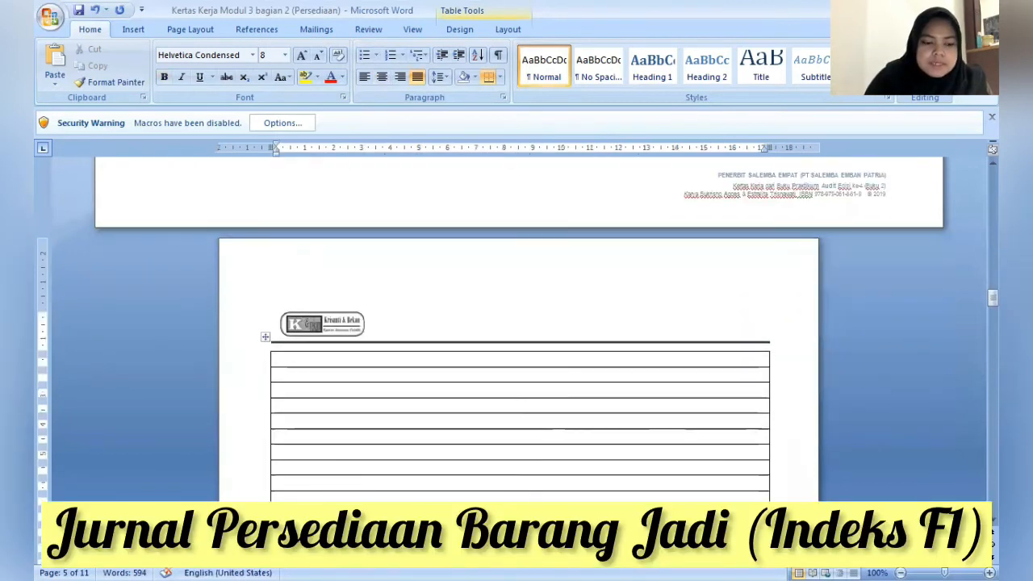
pyautogui.click(294, 360)
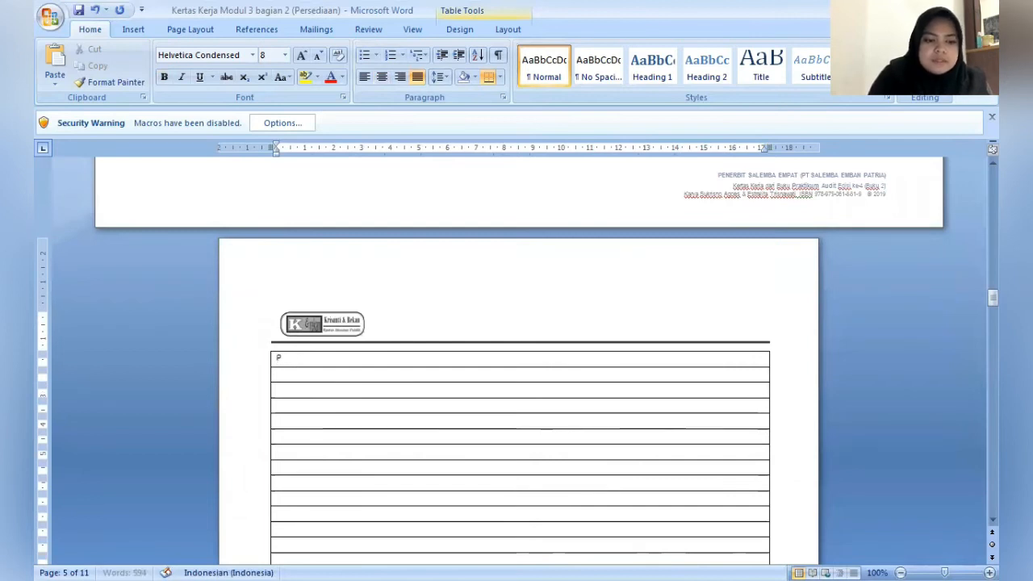
pyautogui.write('Persediaan Barang Ja')
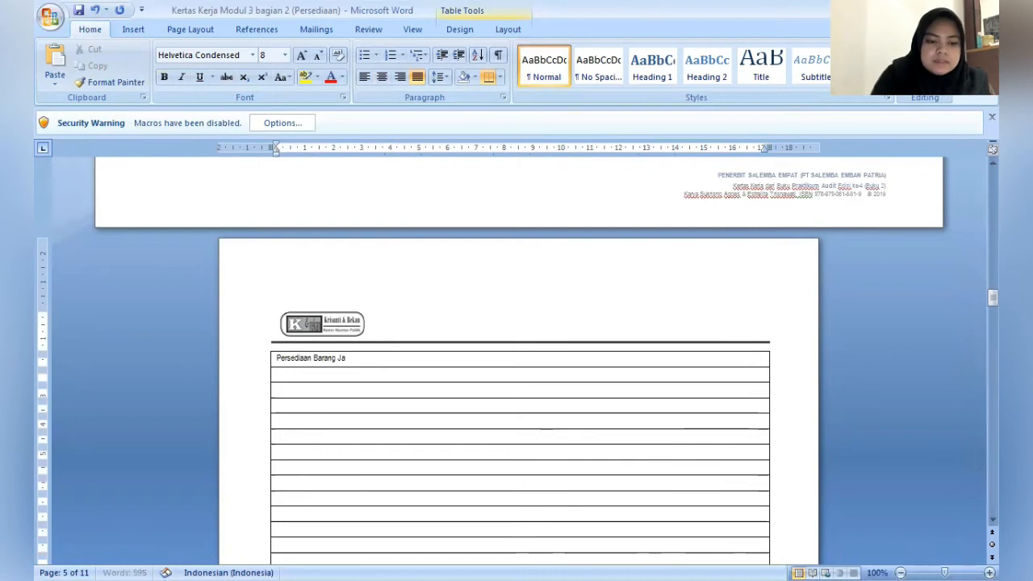
pyautogui.write('di')
# - Enter "ADJ-14 Persediaan Barang Jadi Rp31.820.000" in the row below the journal sheet's heading
pyautogui.press('Down')
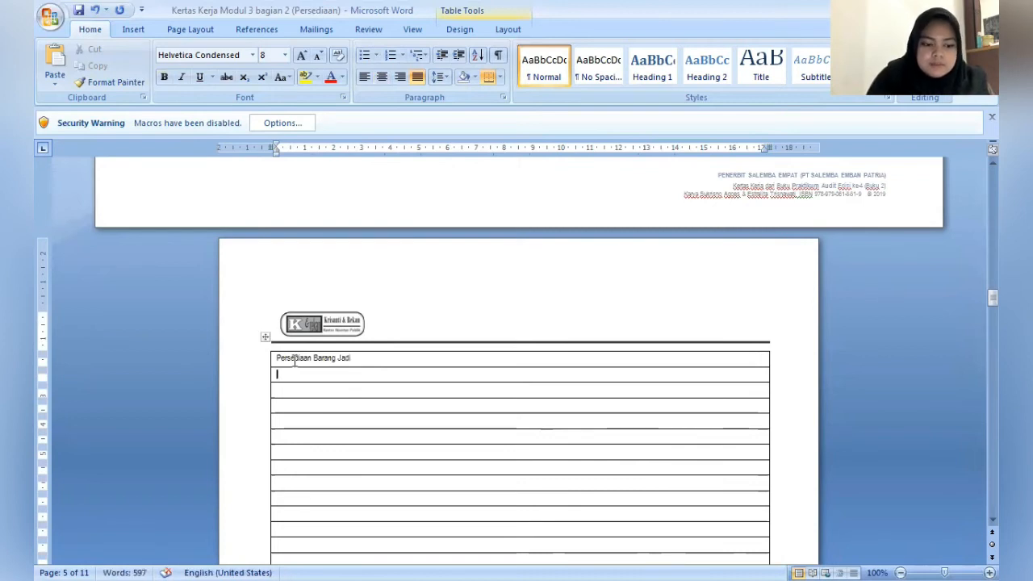
pyautogui.write('ADJ-1')
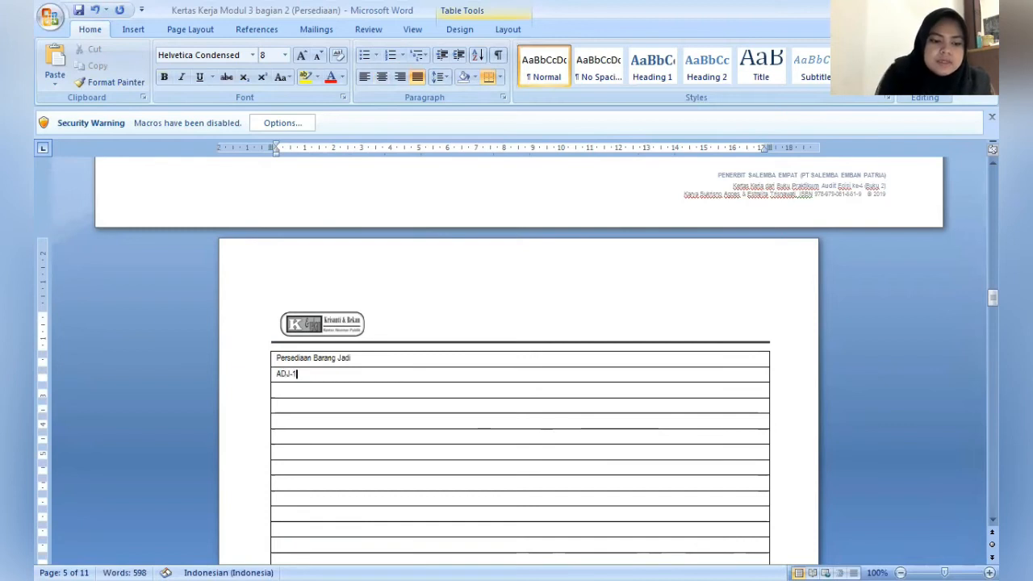
pyautogui.write('4')
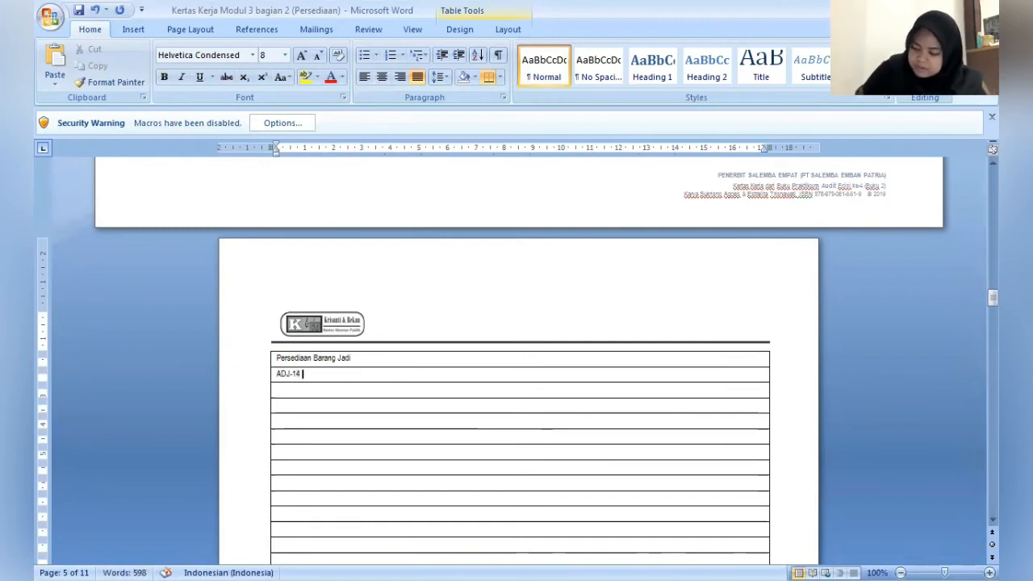
pyautogui.write('Perse')
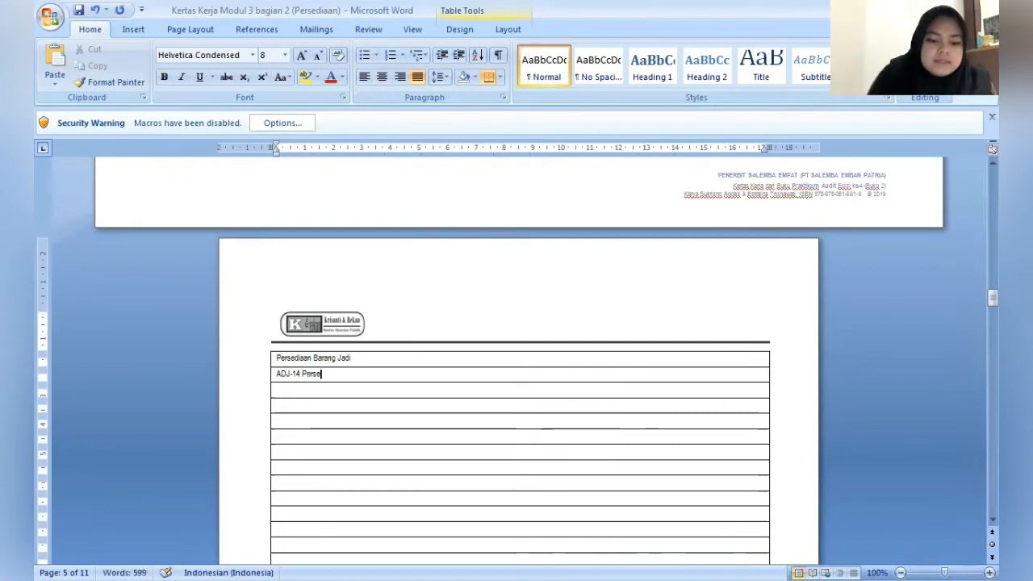
pyautogui.write('diaan Barang Jadi')
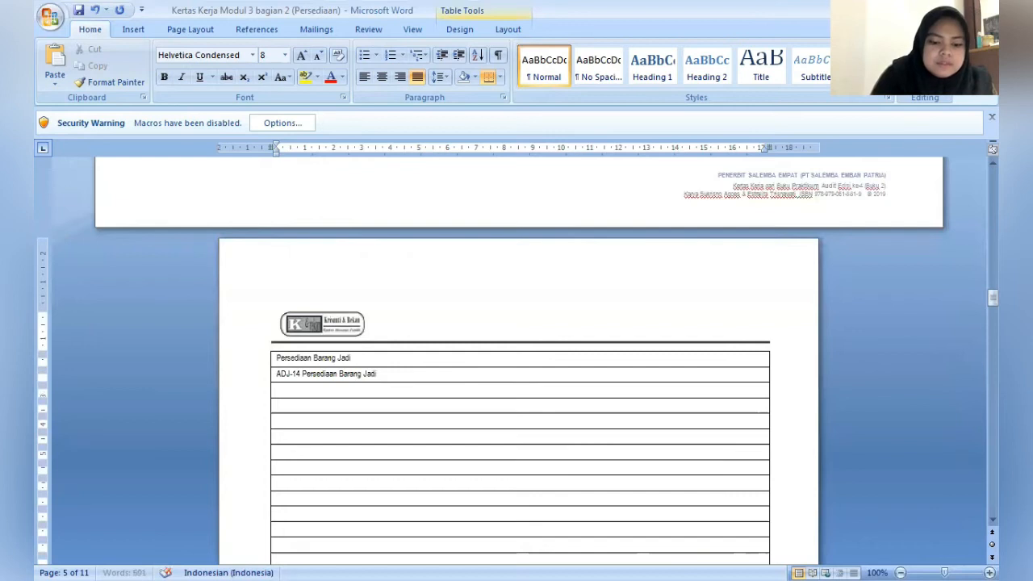
pyautogui.write('  R')
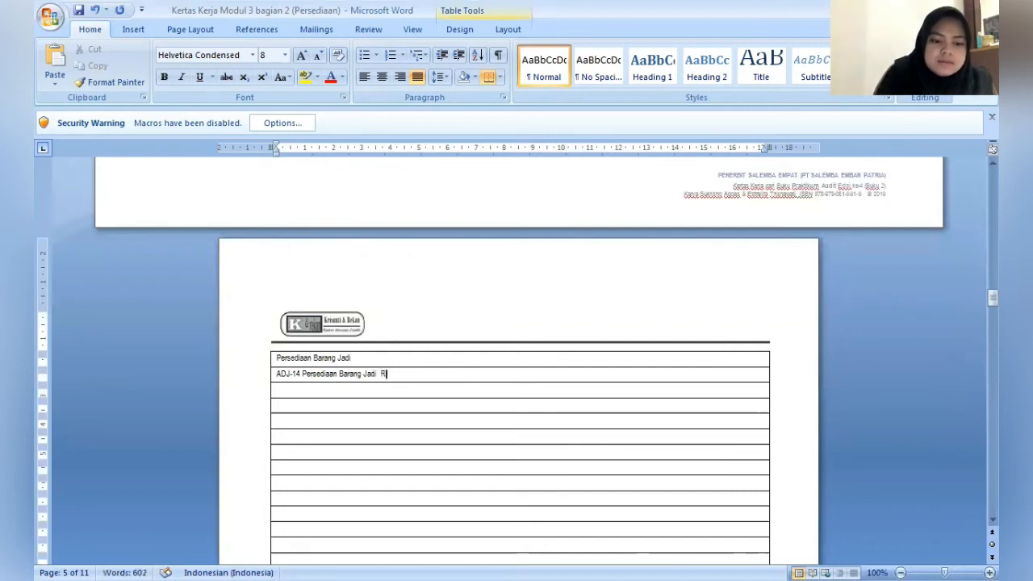
pyautogui.write('p31.')
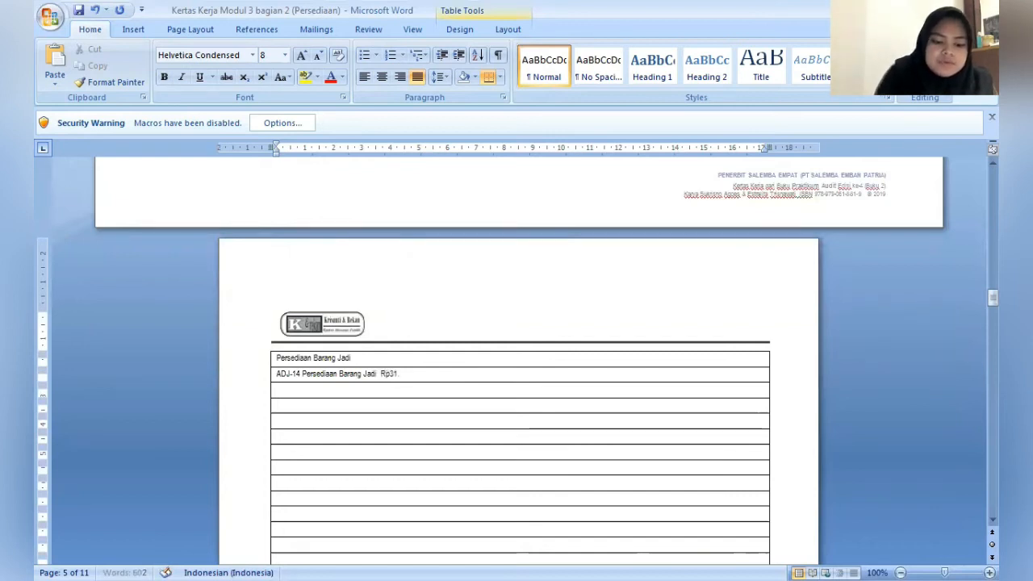
pyautogui.write('820.')
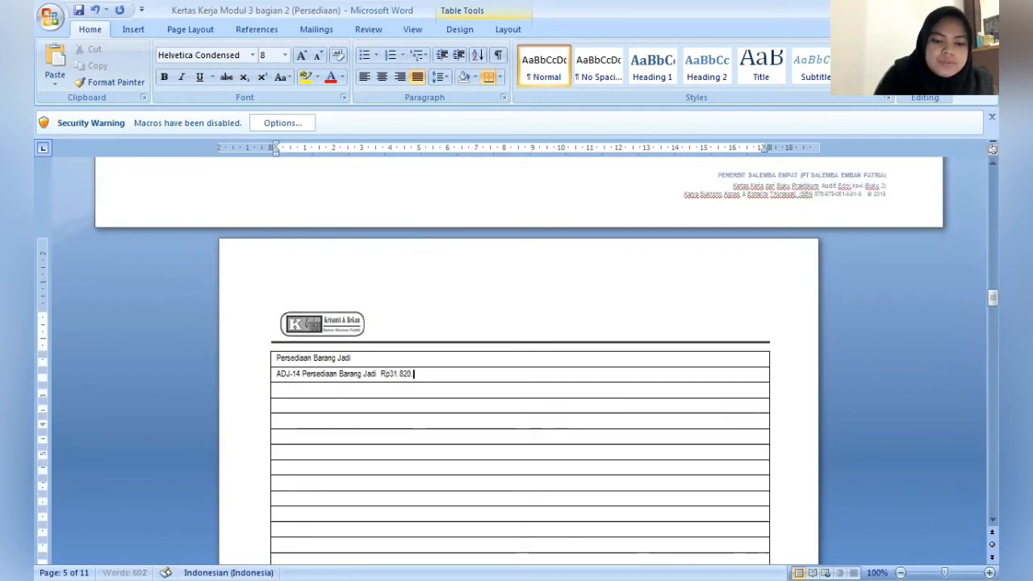
pyautogui.write('000')
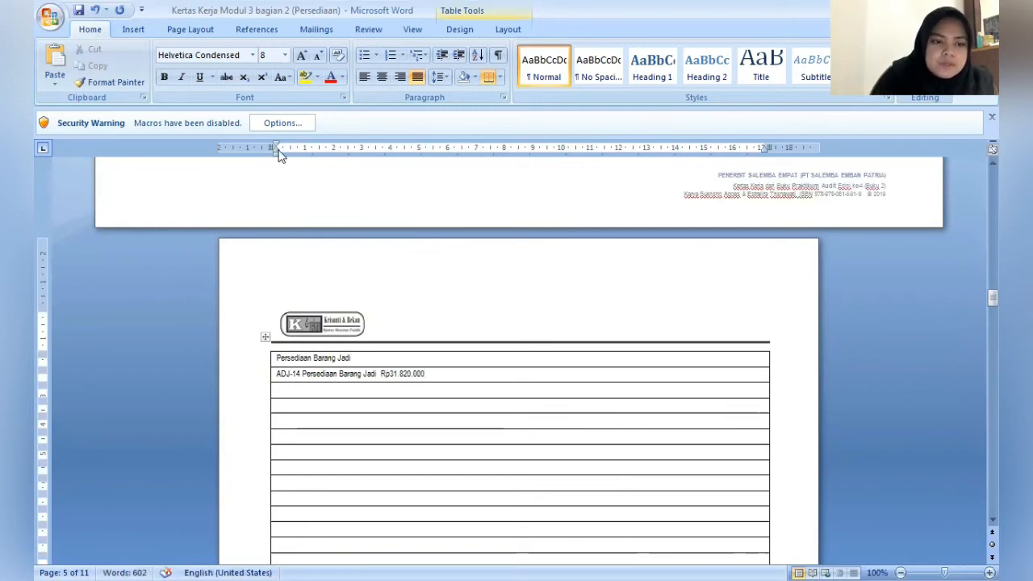
# - Indent the row below the ADJ-14 entry to the 2 cm mark and change the ADJ-14 account to "Persediaan Barang Konsinyasi"
pyautogui.moveTo(277, 154); pyautogui.dragTo(333, 167)
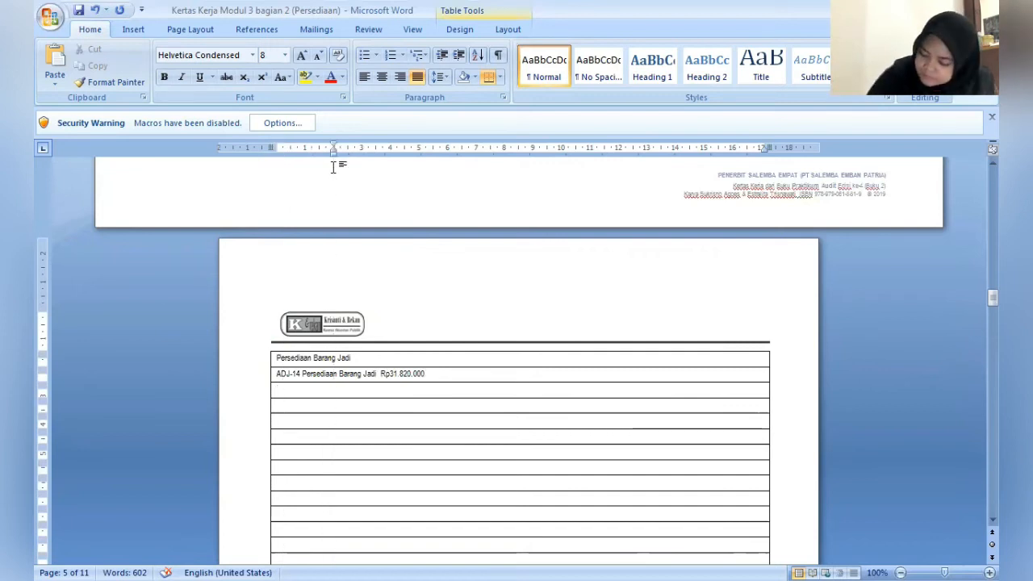
pyautogui.click(377, 375)
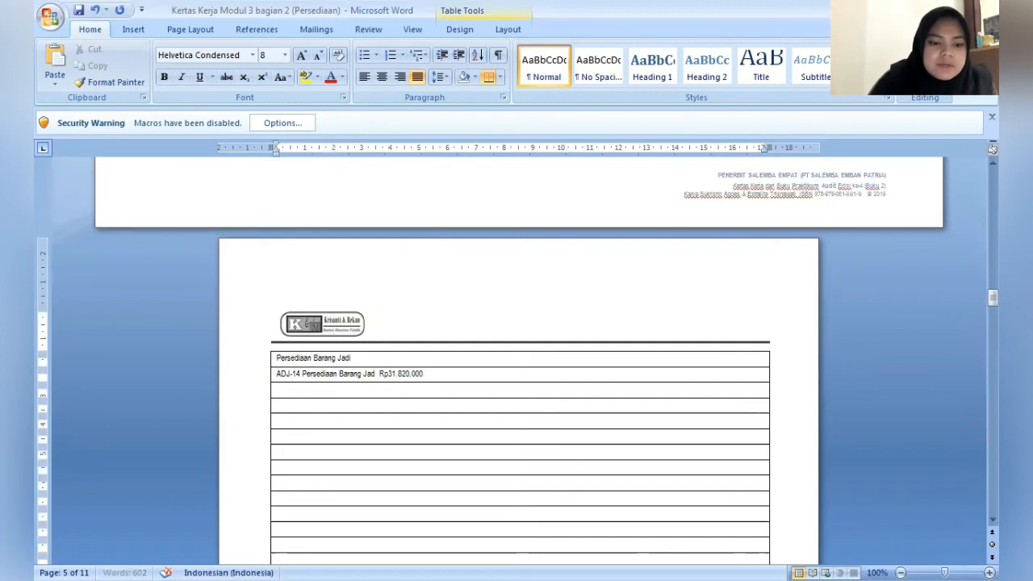
pyautogui.press('BackSpace')
pyautogui.press('BackSpace')
pyautogui.press('BackSpace')
pyautogui.write('Kons')
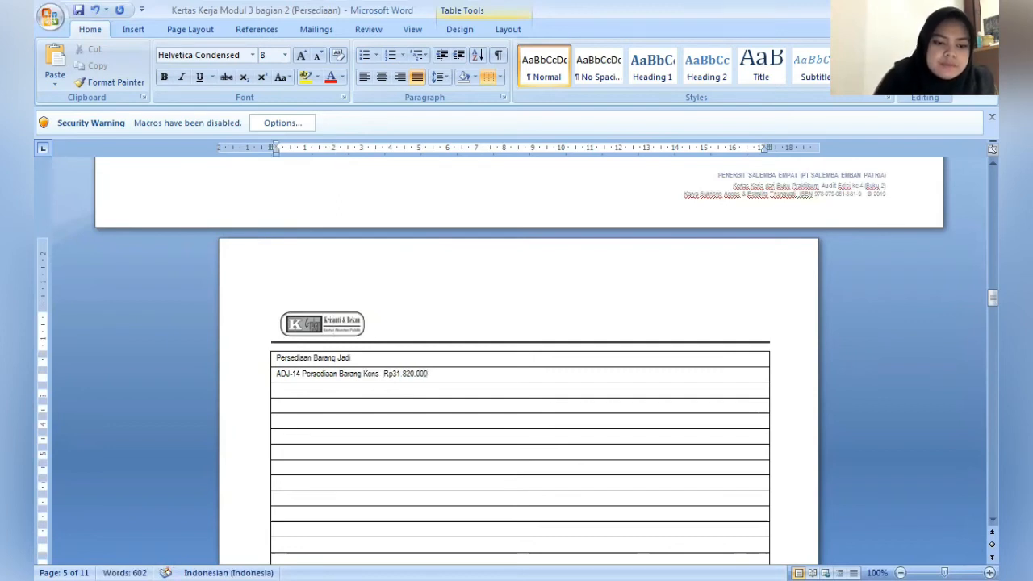
pyautogui.write('inyasi')
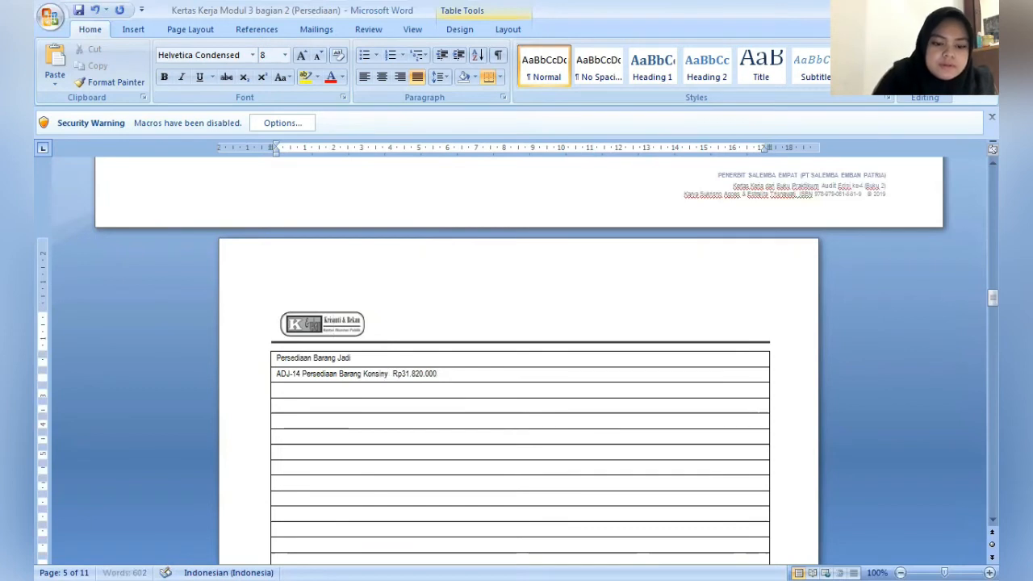
# - Enter the credit line "Persediaan Barang Jadi Rp31.820.000" in the indented row below the ADJ-14 debit line
pyautogui.press('Down')
pyautogui.write('P')
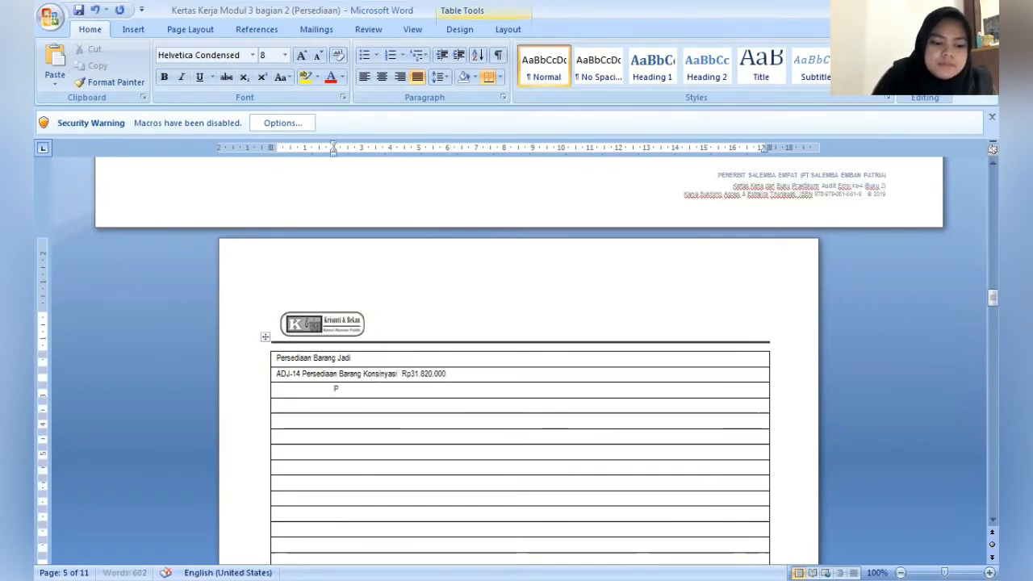
pyautogui.write('ersediaan B')
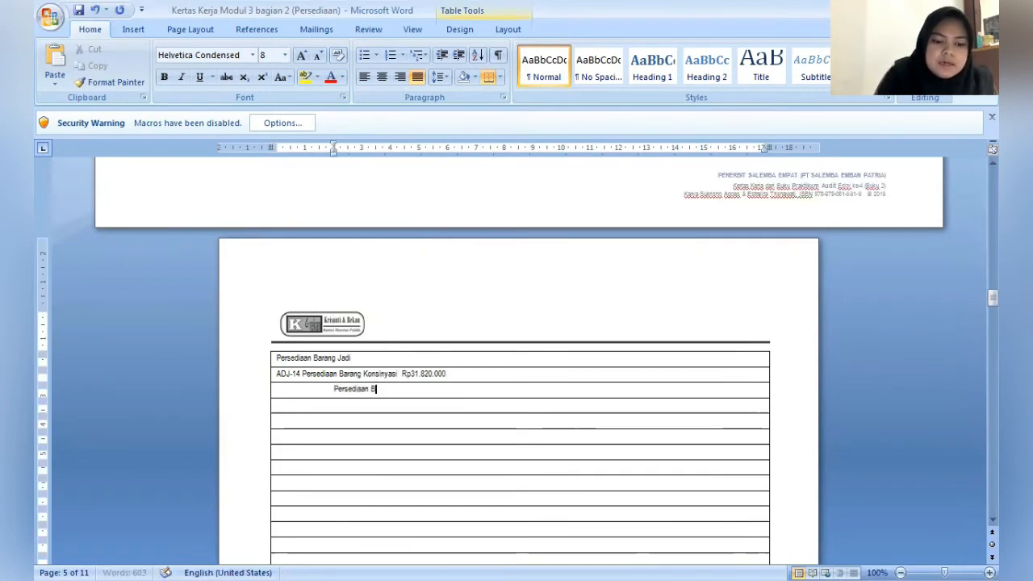
pyautogui.write('arang Jadi ')
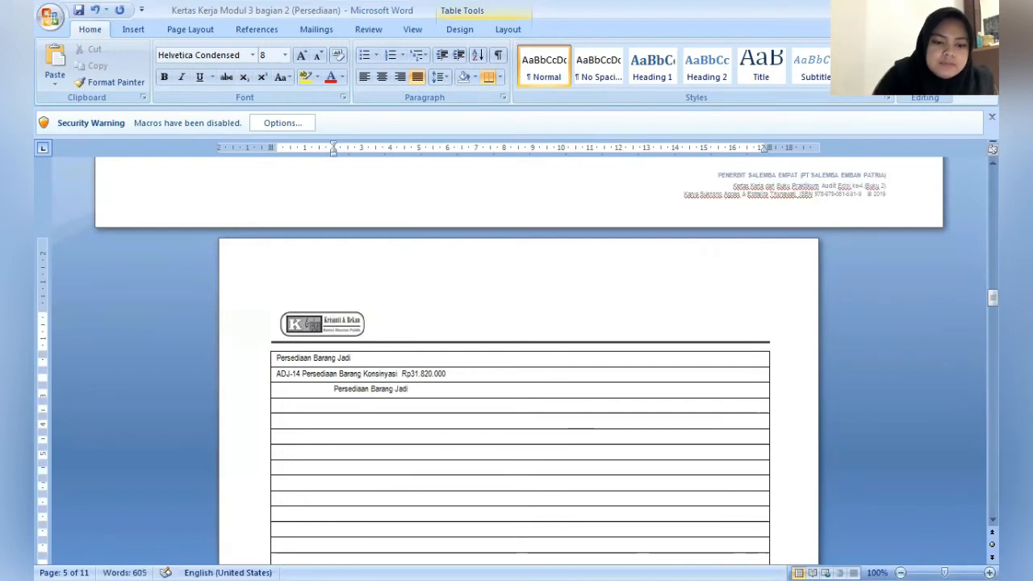
pyautogui.write('Rp')
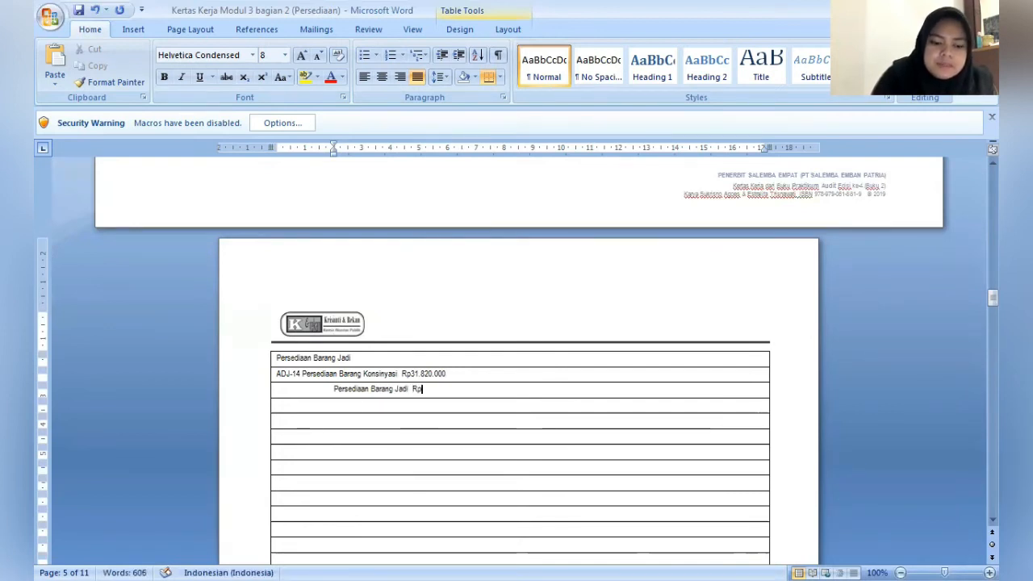
pyautogui.write('31.')
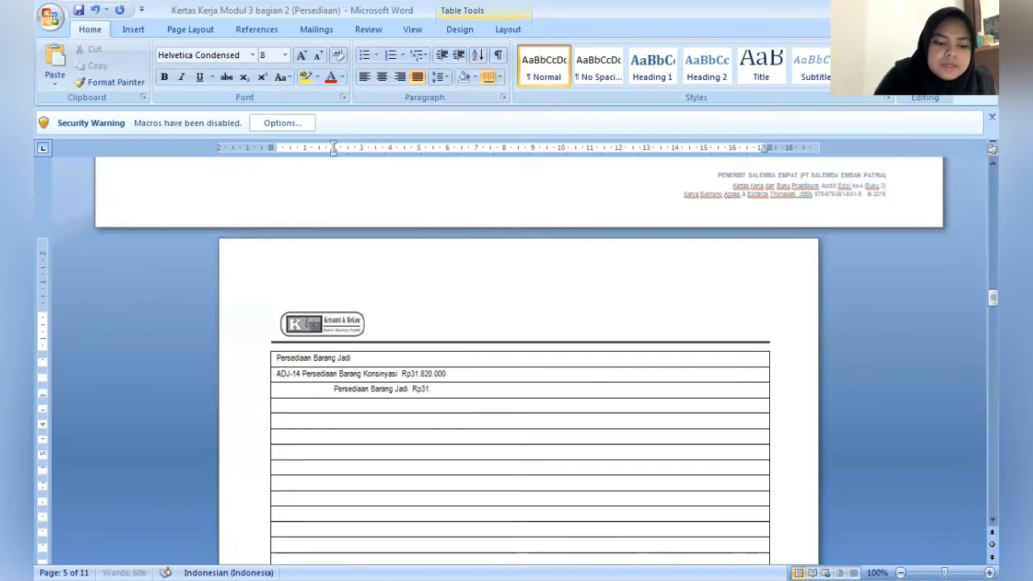
pyautogui.write('820.0')
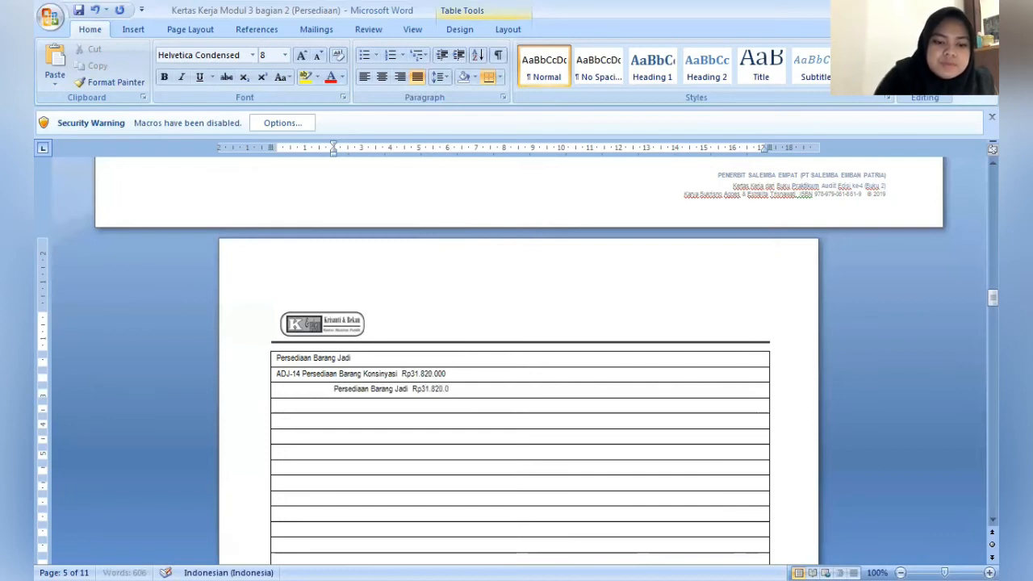
pyautogui.write('00')
pyautogui.press('Down')
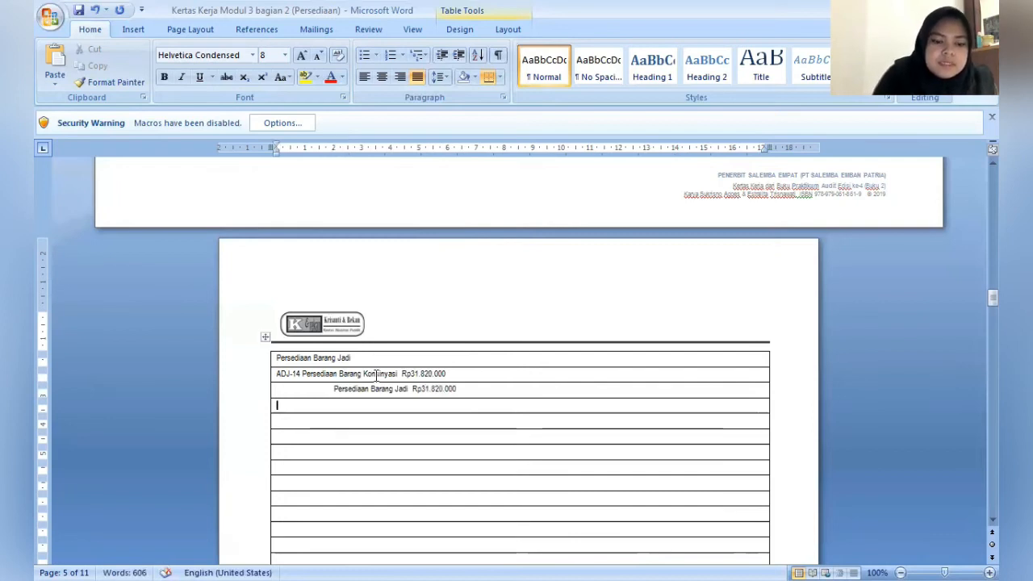
# - Enter the explanation "(Mencatat penitipan barang secara konsinyasi sebesar 2000kg Rucofin SP 500 pada PT. Unicom)" below the ADJ-14 credit line
pyautogui.write('(Menc')
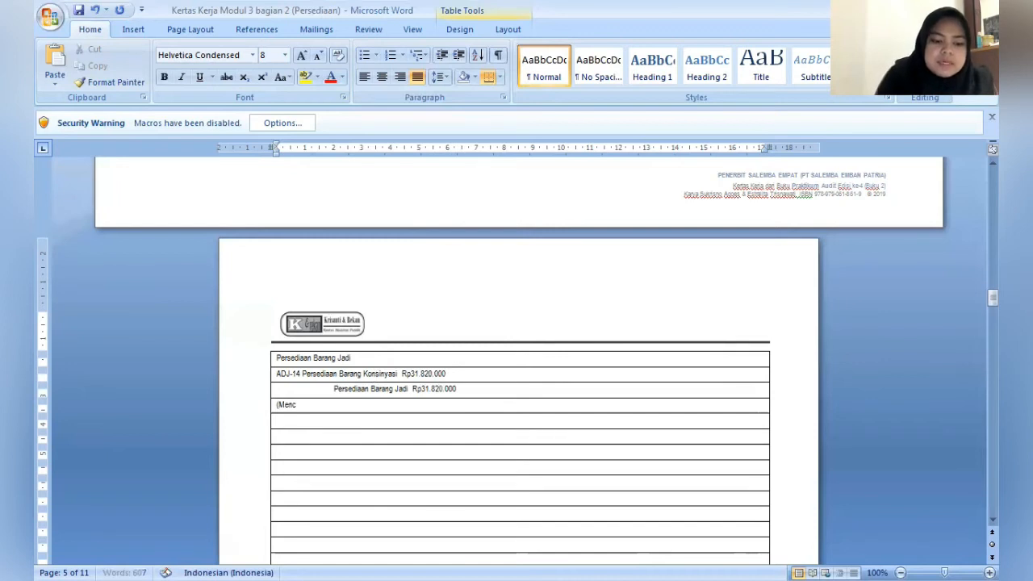
pyautogui.write('atat')
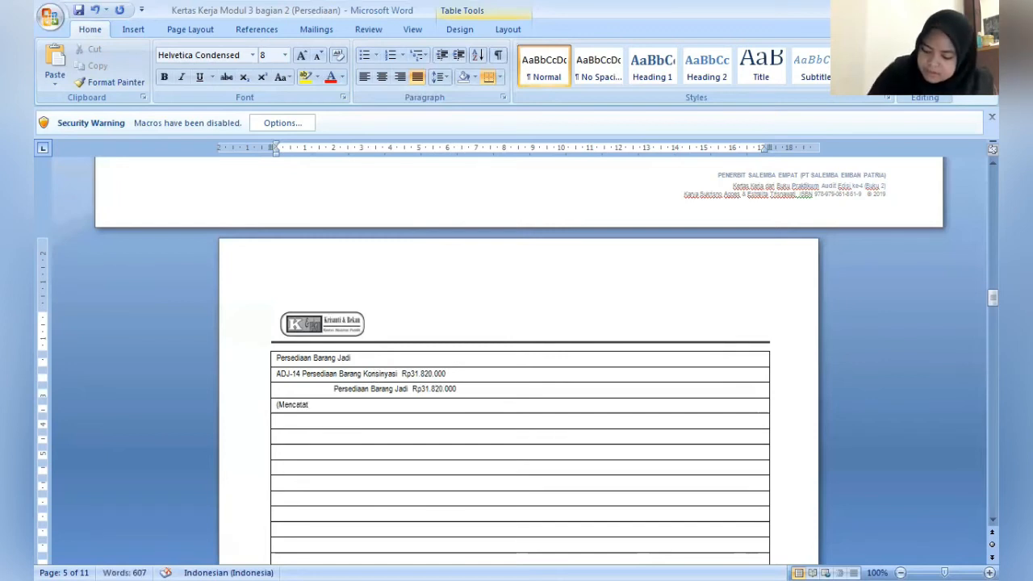
pyautogui.write(' peniti')
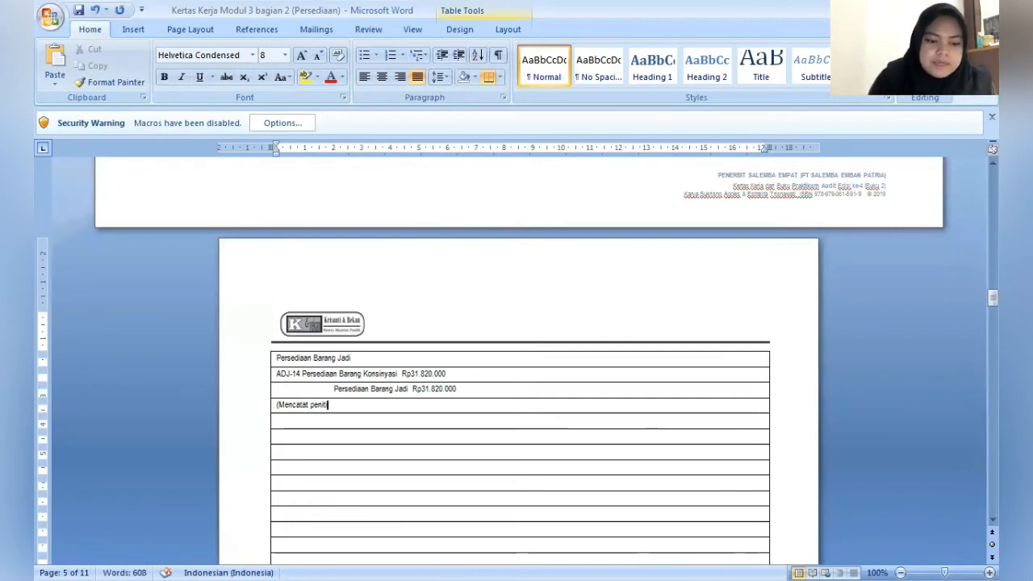
pyautogui.write('pan ')
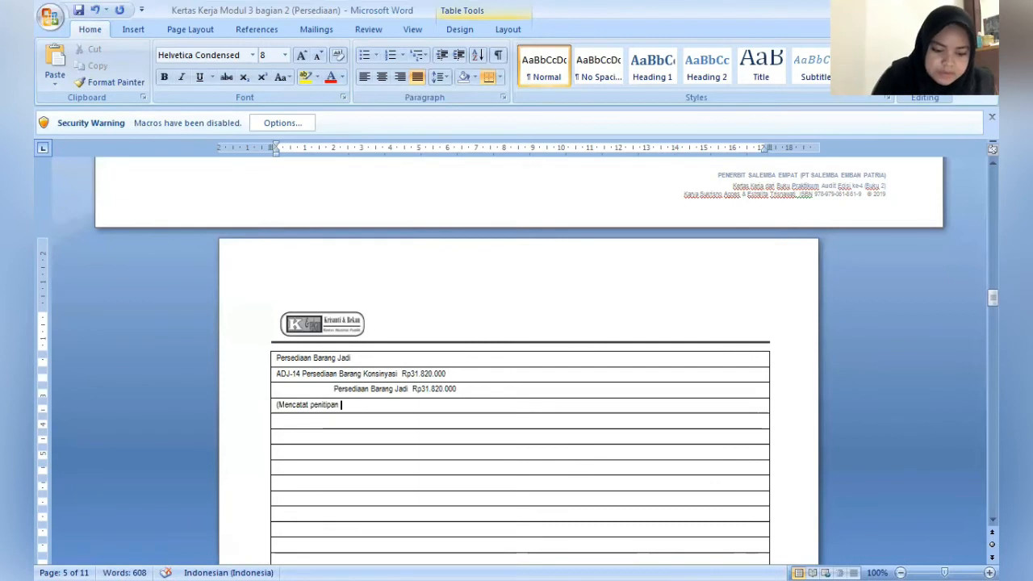
pyautogui.write('barang sec')
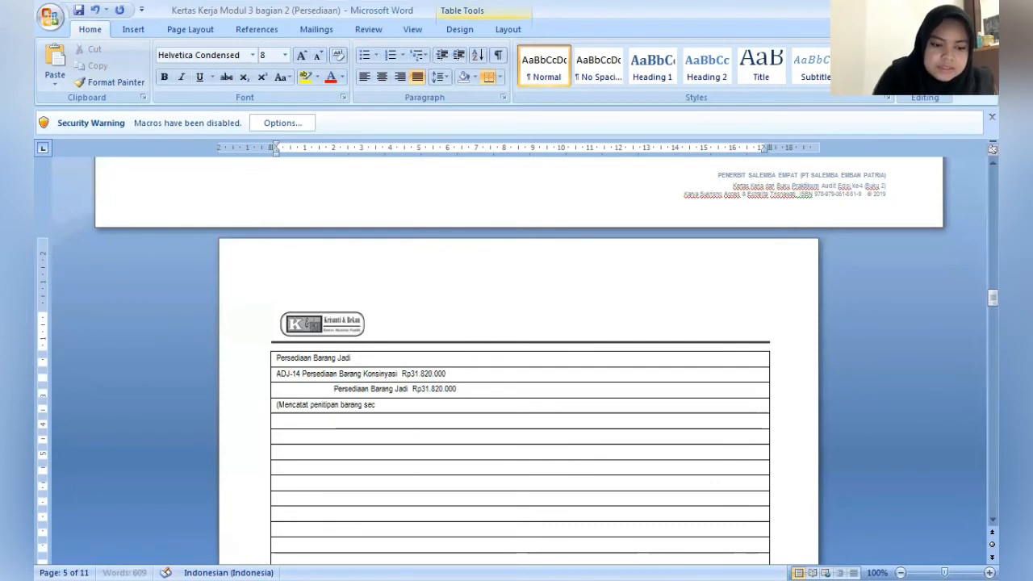
pyautogui.write('ara konsinyasi')
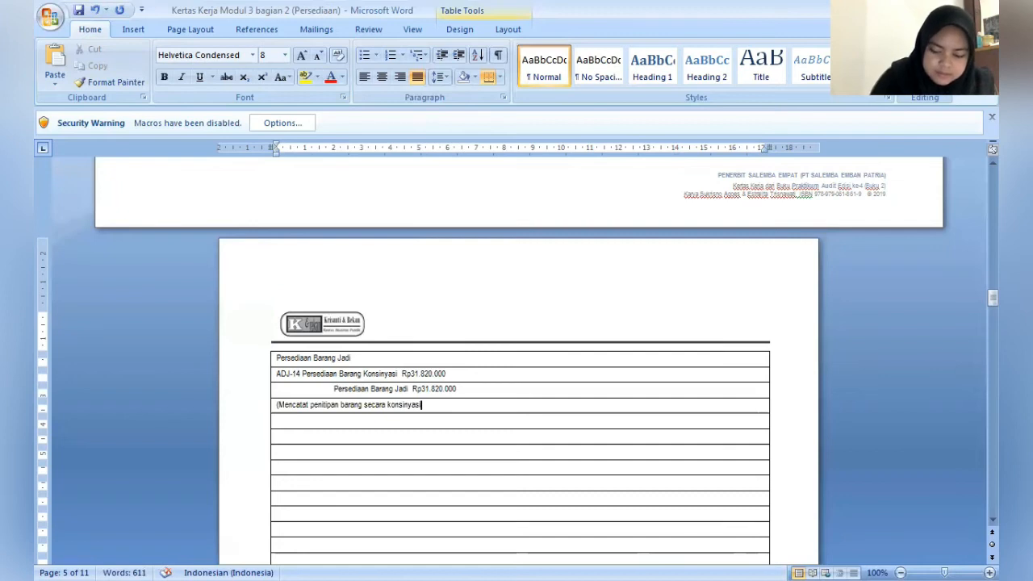
pyautogui.write(') s')
pyautogui.write('ebesar')
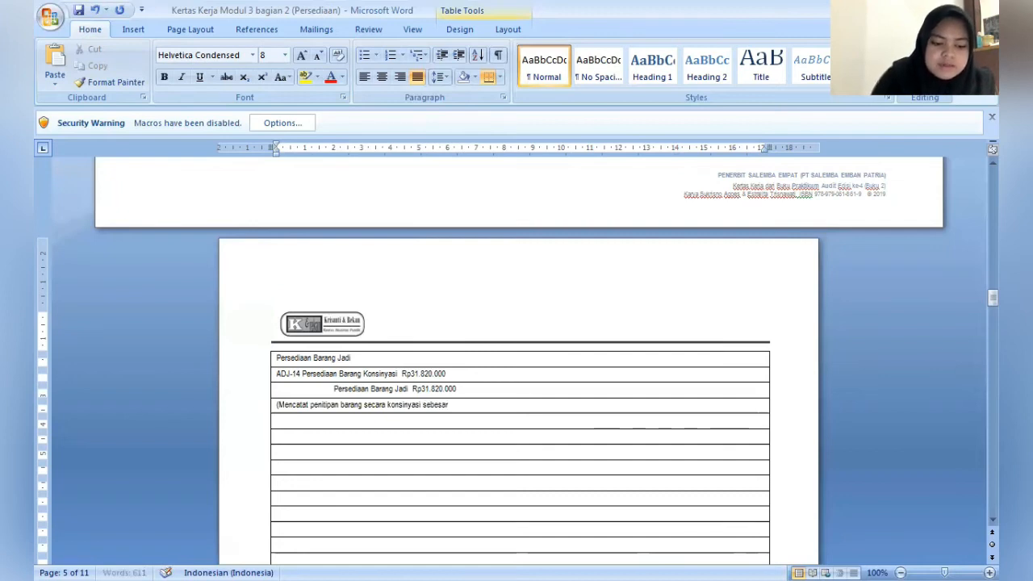
pyautogui.write(' 2000k')
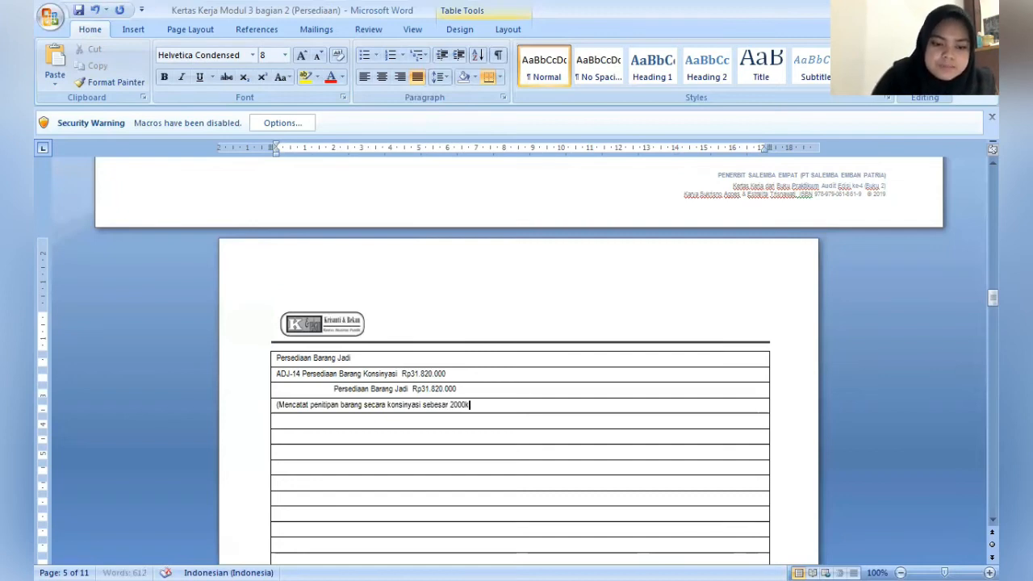
pyautogui.write('g ')
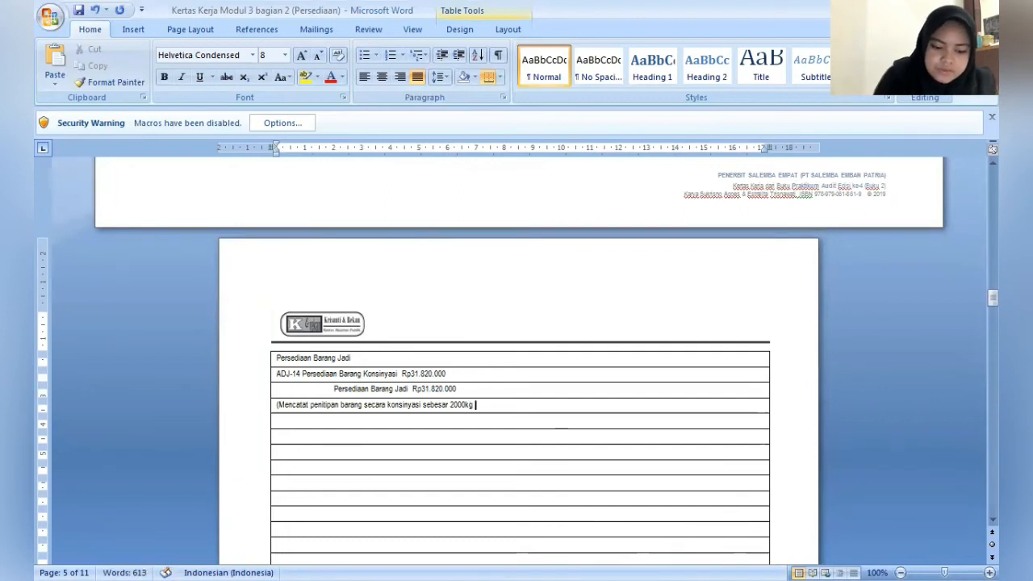
pyautogui.write('Rp')
pyautogui.press('BackSpace')
pyautogui.write('u')
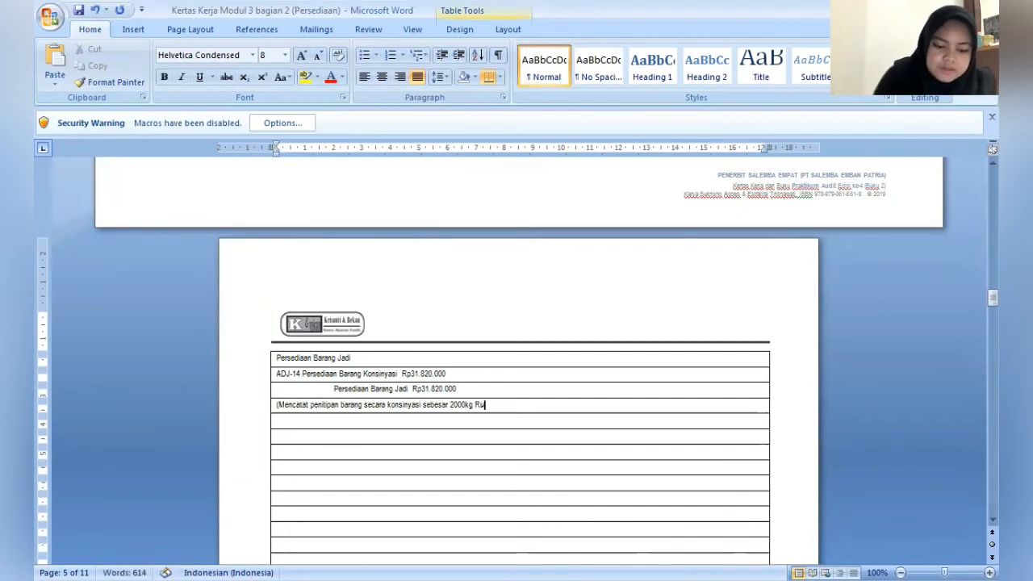
pyautogui.write('cof')
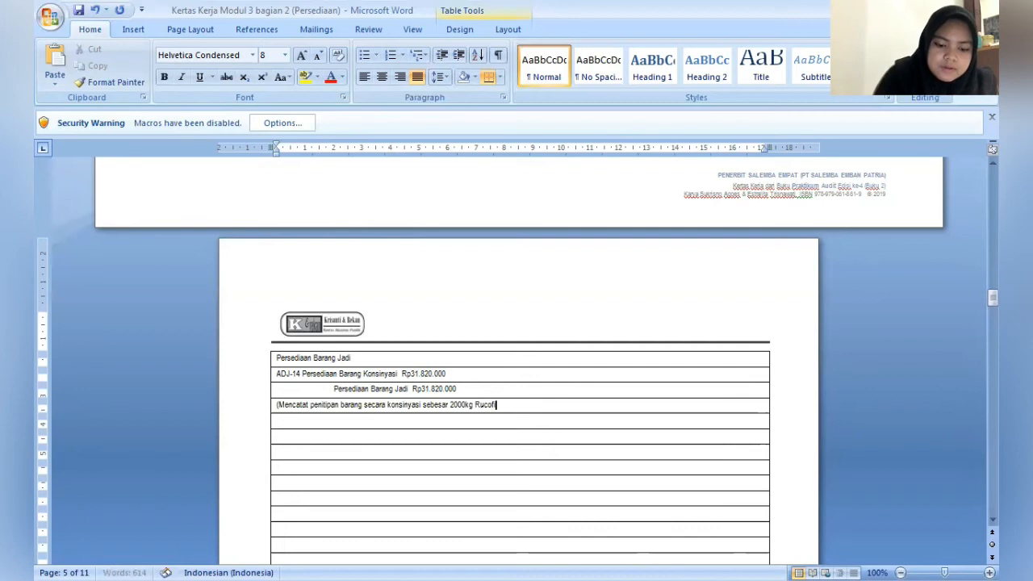
pyautogui.write('in SP 5')
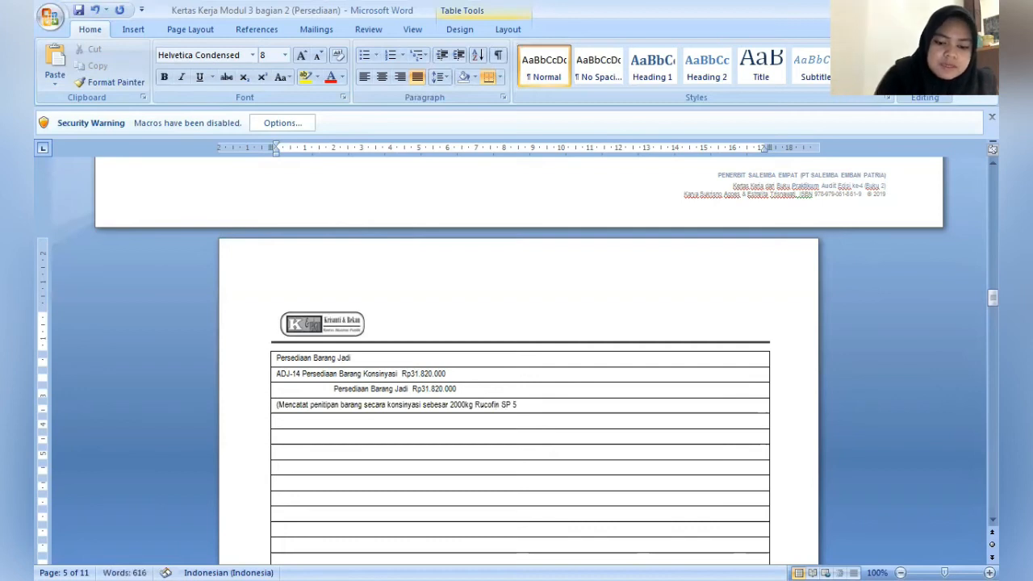
pyautogui.write('00 p')
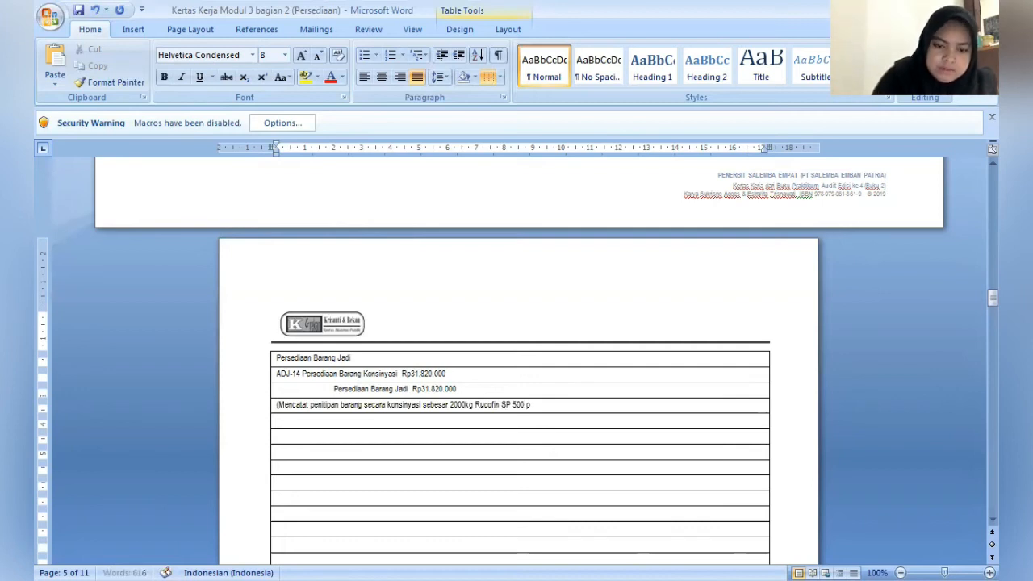
pyautogui.write('ada PT')
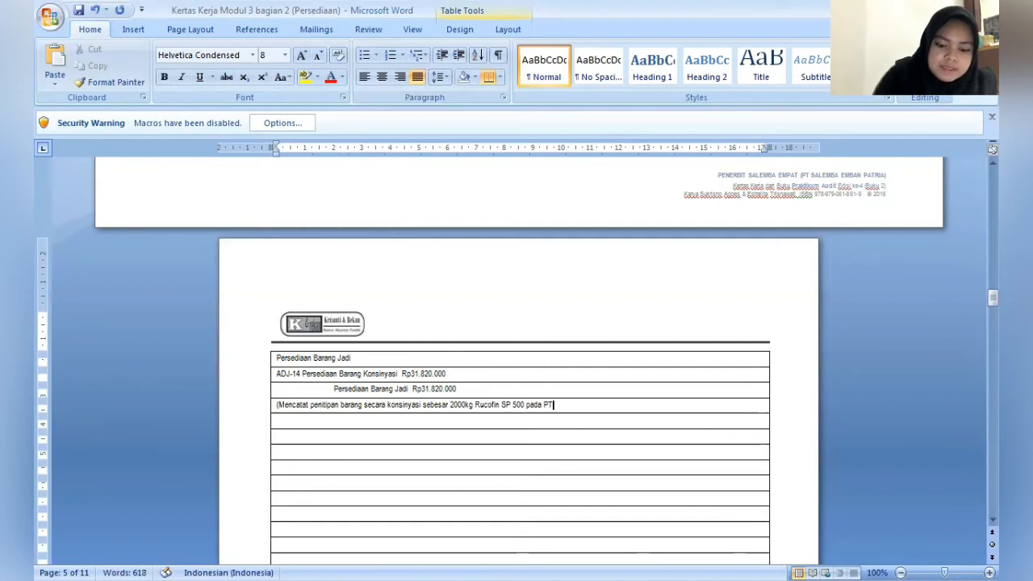
pyautogui.write('. Uni')
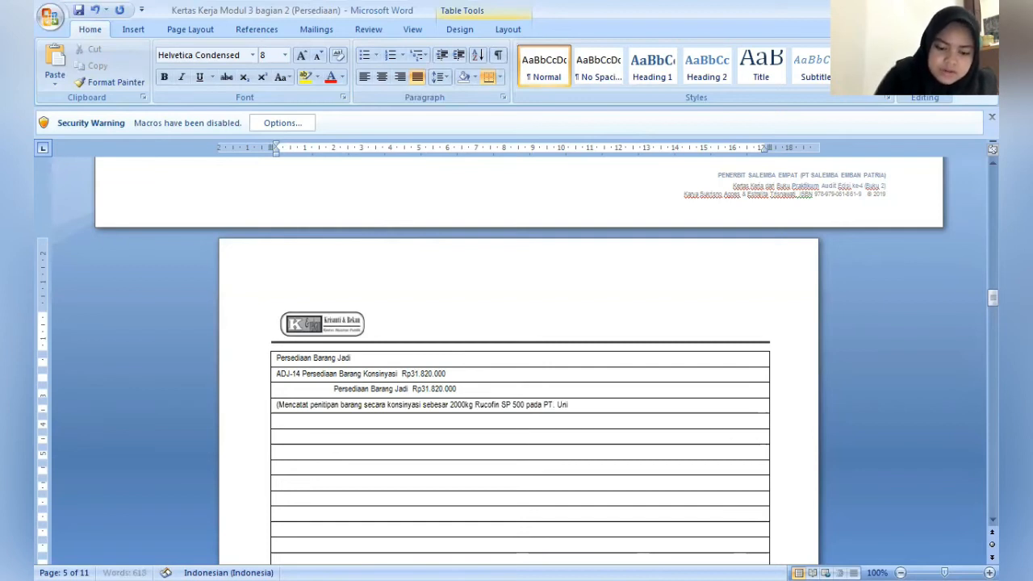
pyautogui.write('com')
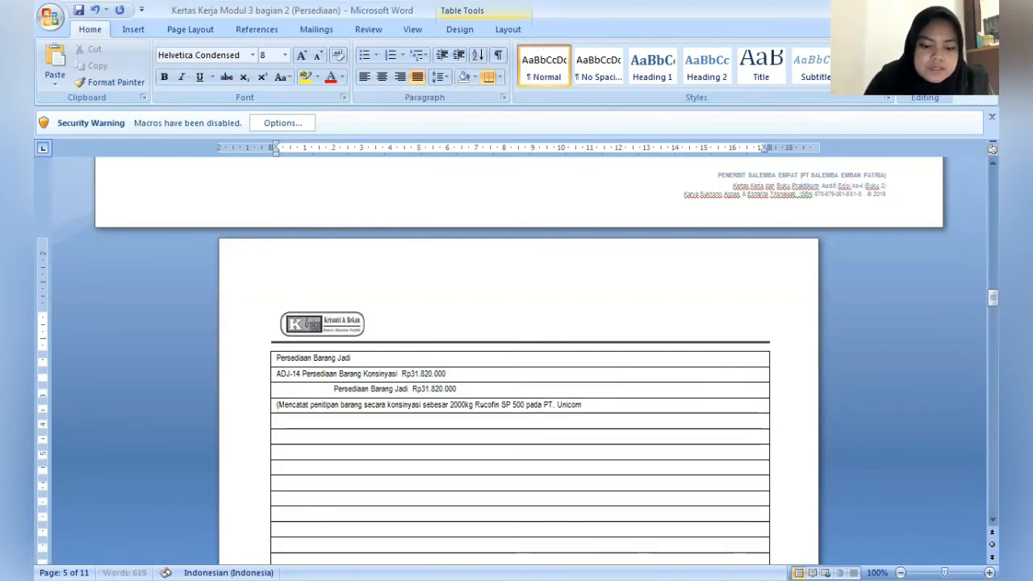
pyautogui.write(')')
# - Enter "ADJ-15 Promosi" as the next journal entry, leaving one blank row after the ADJ-14 explanation
pyautogui.press('Down')
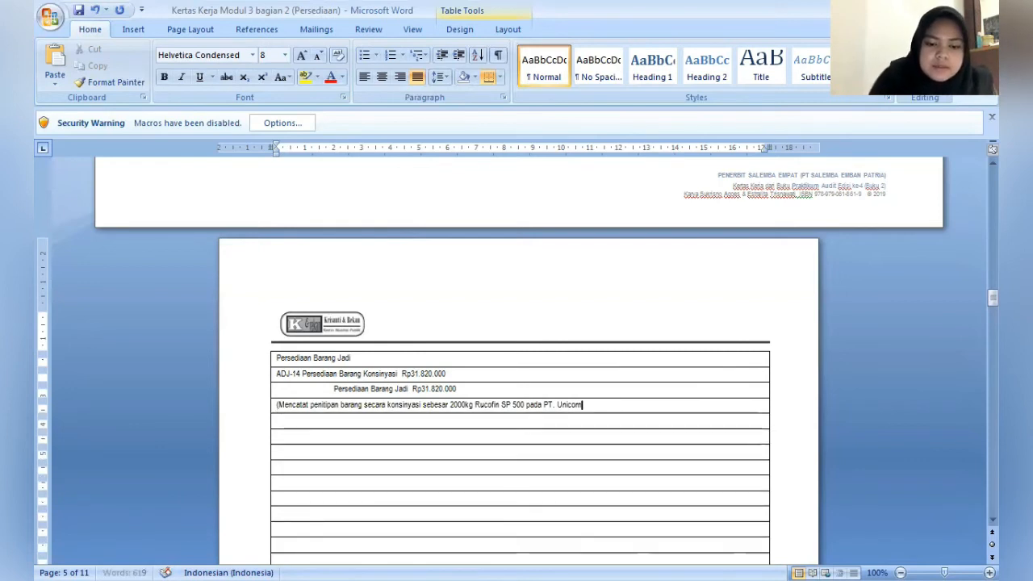
pyautogui.press('Down')
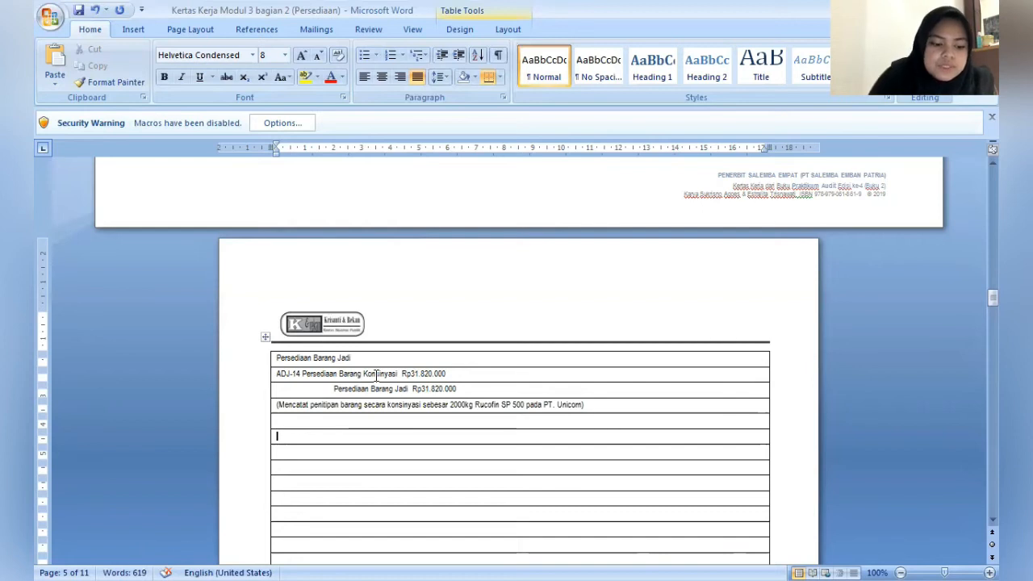
pyautogui.write('ADJ-15')
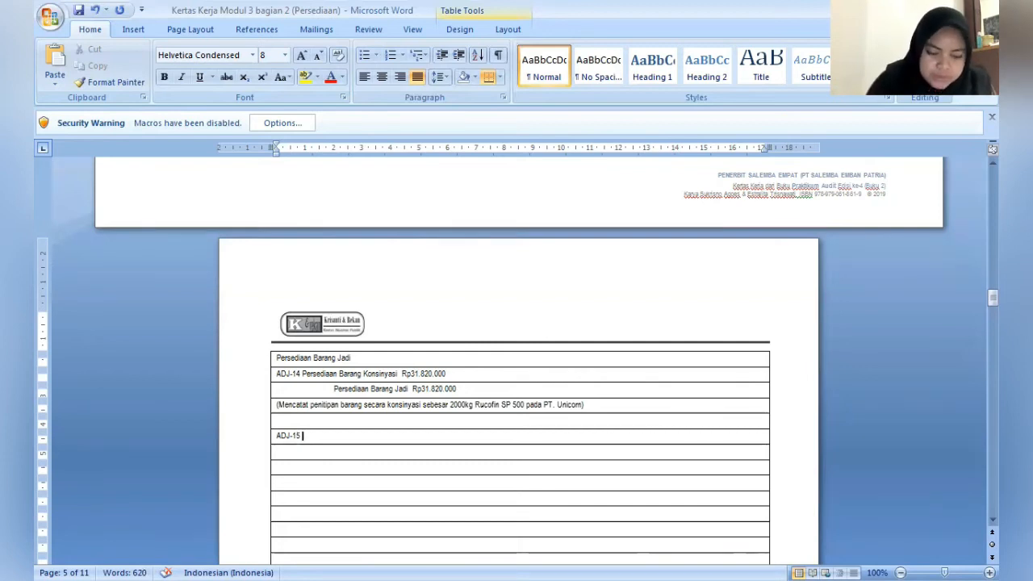
pyautogui.write('Promo')
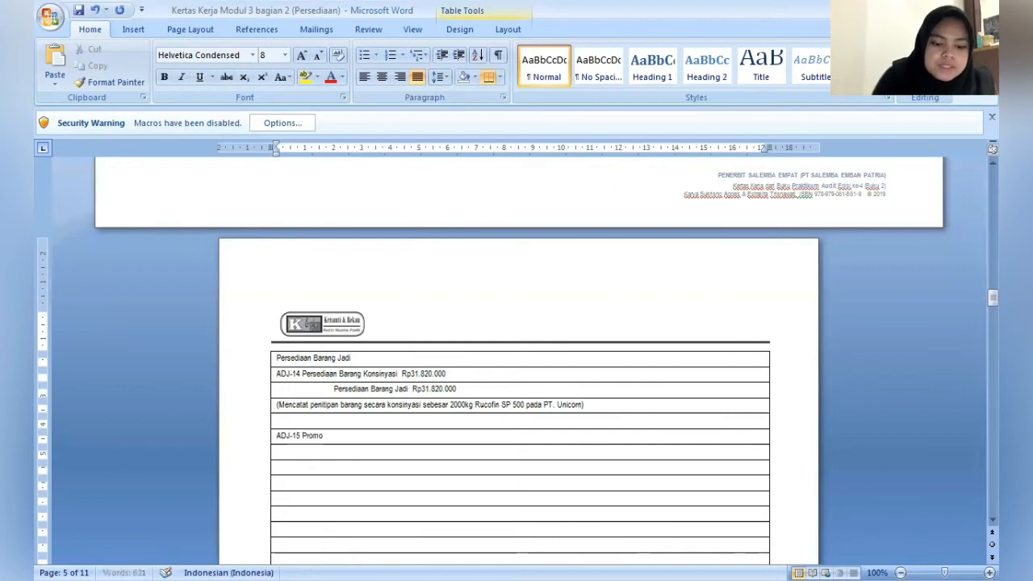
pyautogui.write('si')
# - Indent the row below "ADJ-15 Promosi" to the 2 cm mark and enter the credit account "Persediaan Barang Jadi" there
pyautogui.press('Down')
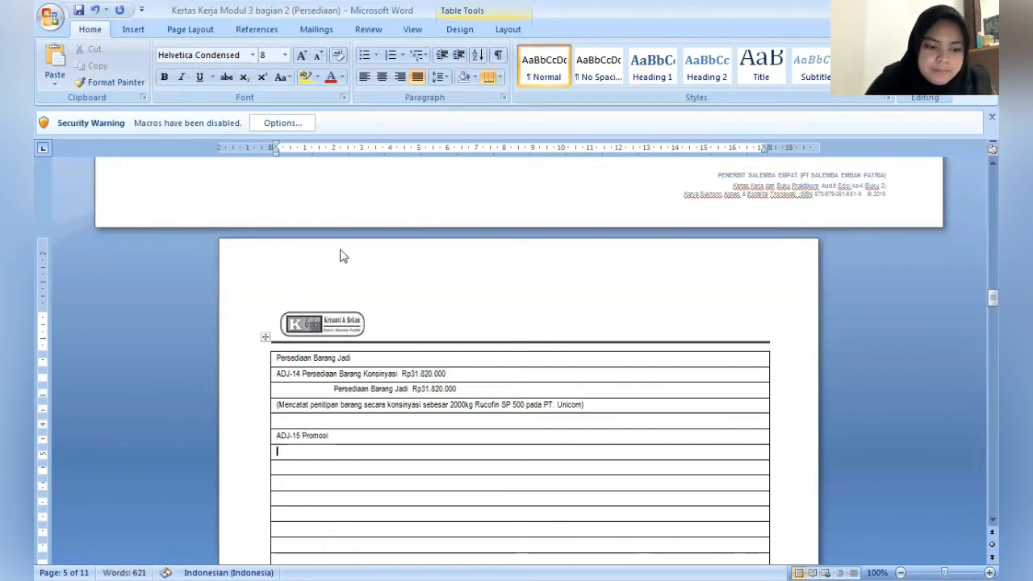
pyautogui.click(275, 152)
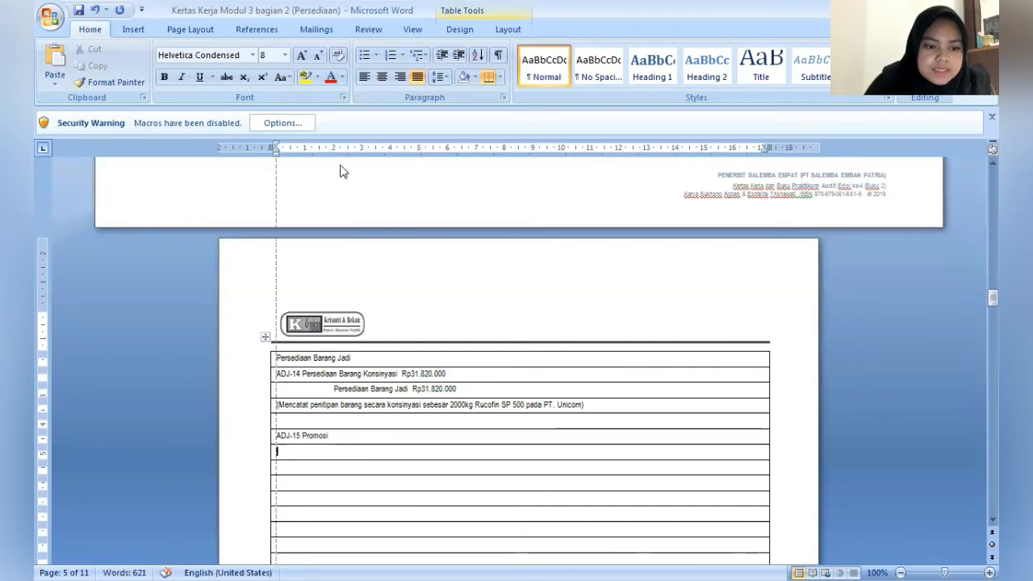
pyautogui.moveTo(340, 166); pyautogui.dragTo(332, 166)
pyautogui.write('Pe')
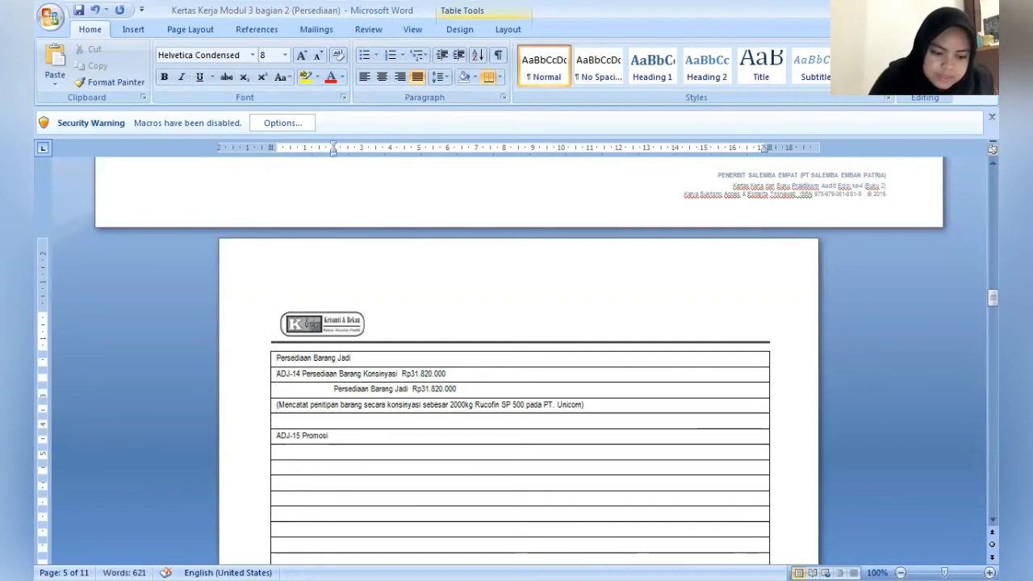
pyautogui.write('rsedi')
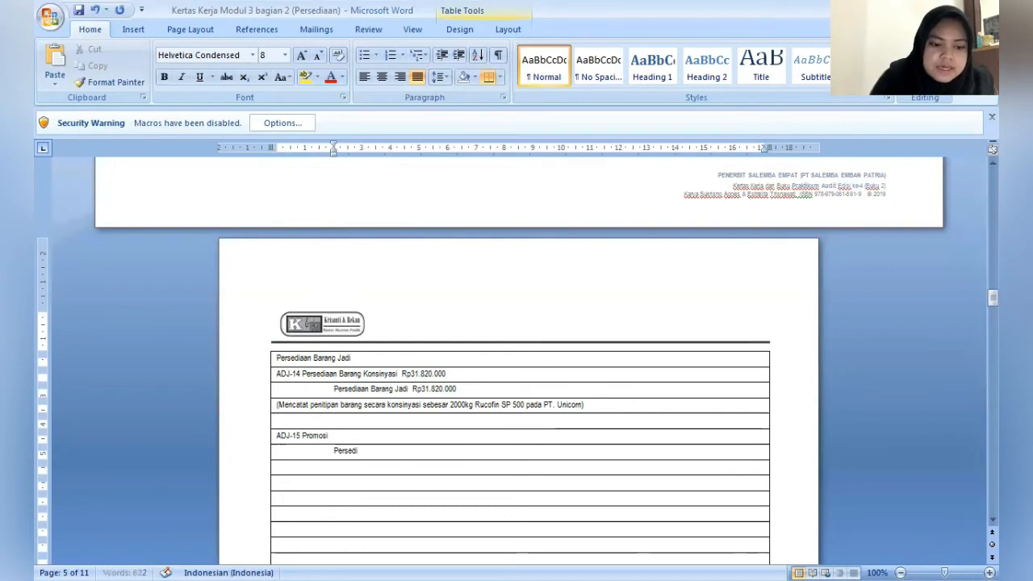
pyautogui.write('aan Barang ')
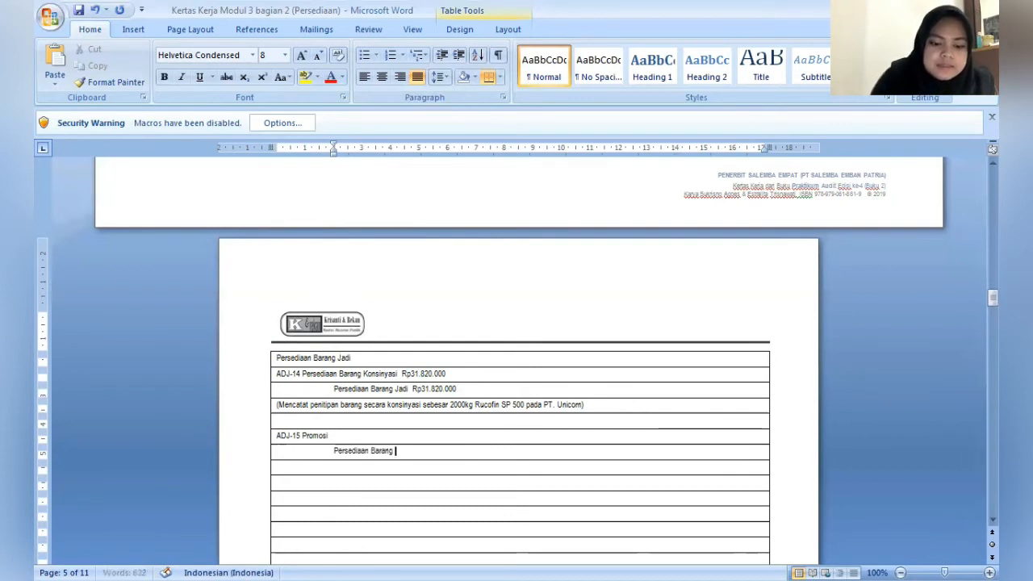
pyautogui.write('Jadi')
# - Indent the following row to the 2 cm mark and enter the second ADJ-15 credit account "PPN Keluaran (10%)"
pyautogui.press('Down')
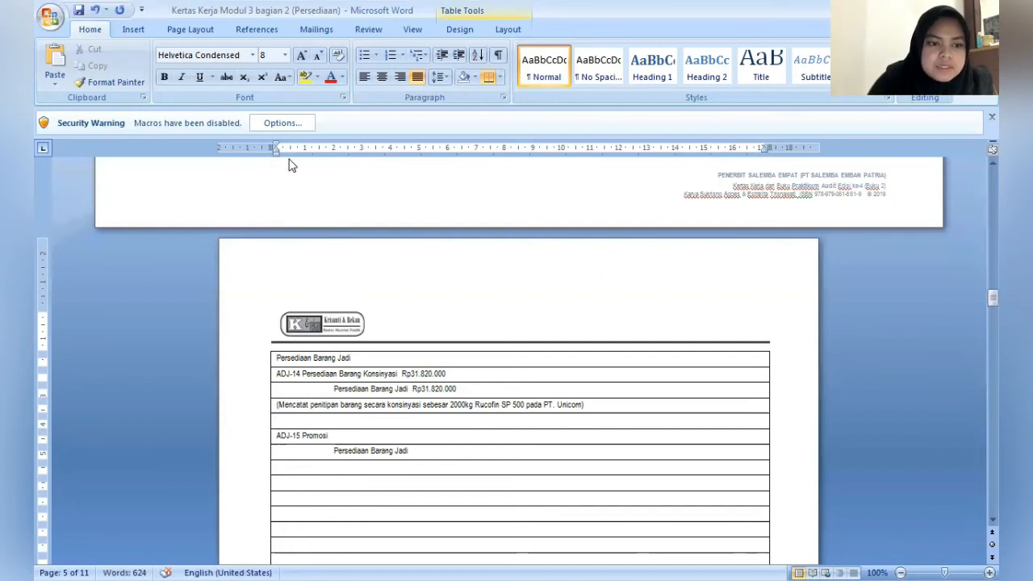
pyautogui.moveTo(276, 154); pyautogui.dragTo(333, 174)
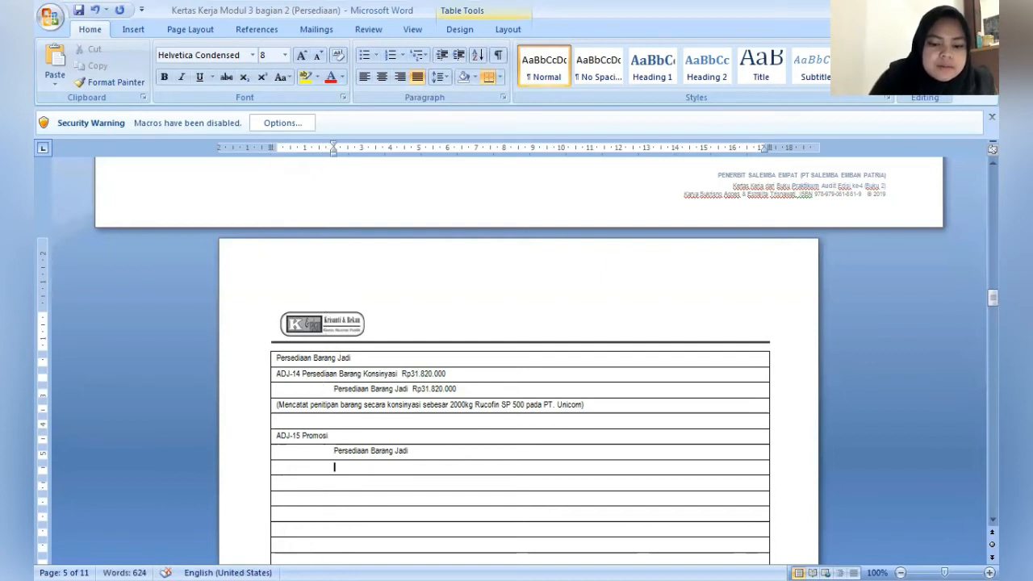
pyautogui.write('PPN Kelu')
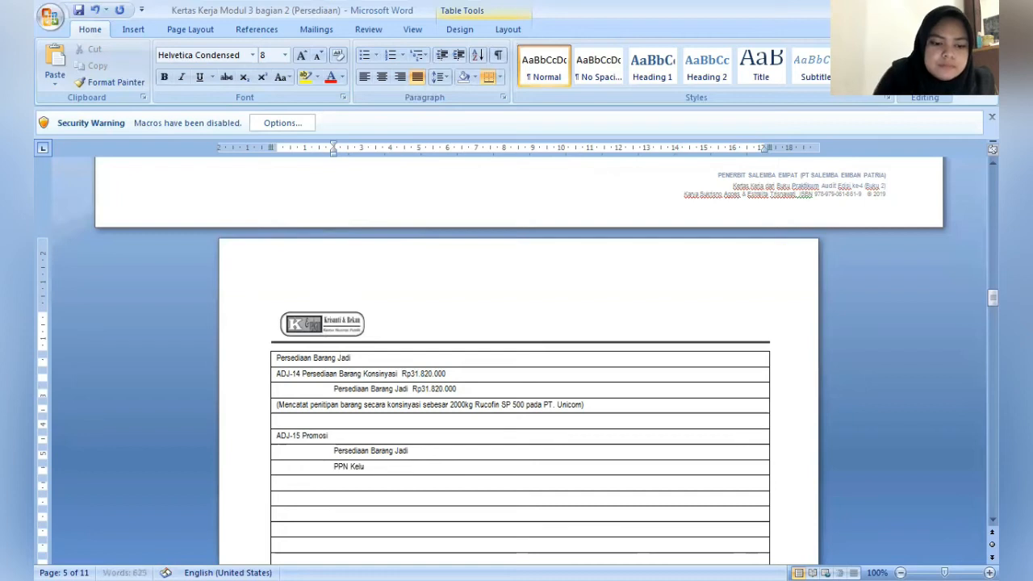
pyautogui.write('aran (1')
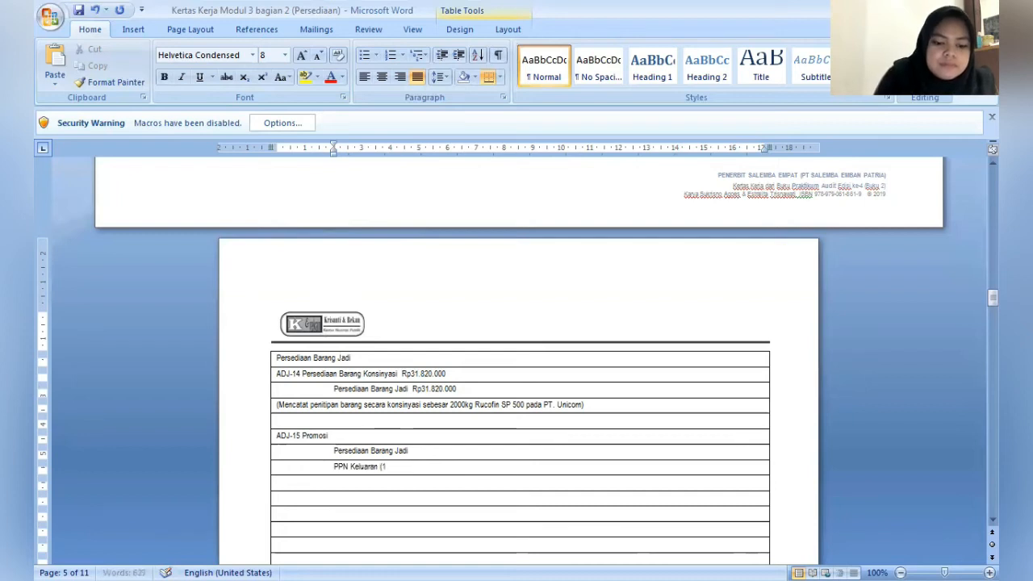
pyautogui.write('0%')
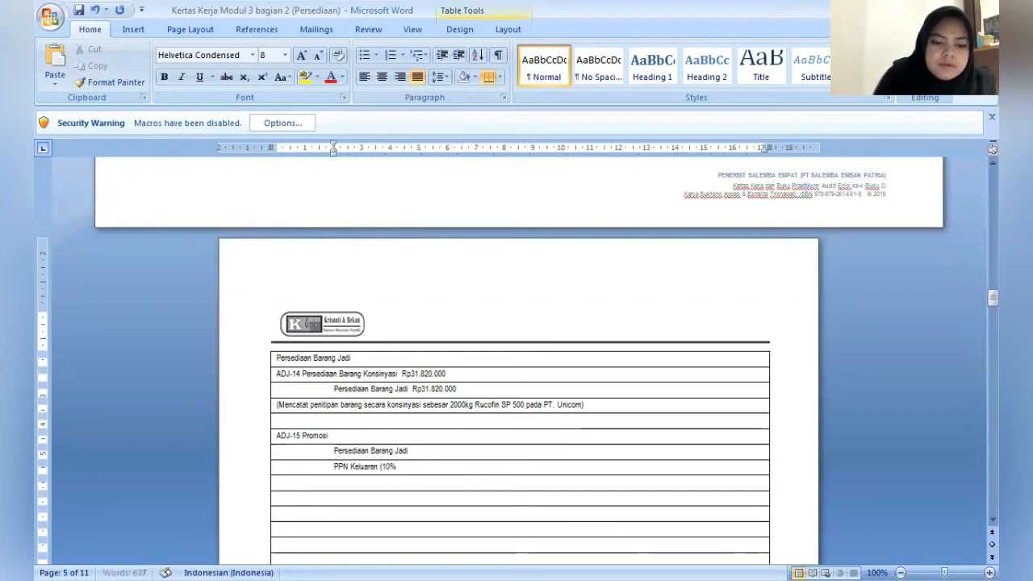
pyautogui.write(')')
# - Add the amount Rp15.910.000 after "Persediaan Barang Jadi" in the ADJ-15 entry
pyautogui.press('Right')
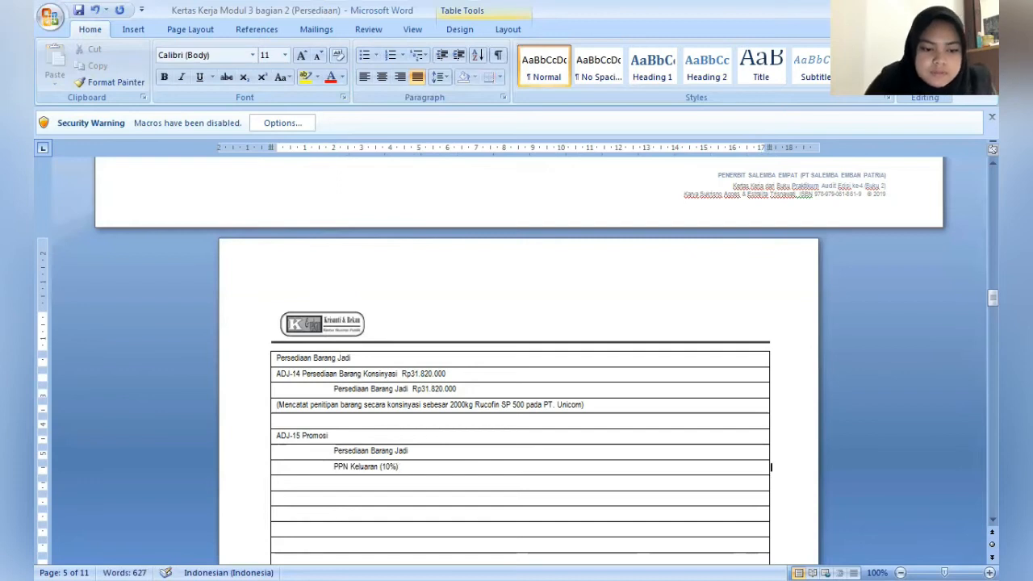
pyautogui.press('Up')
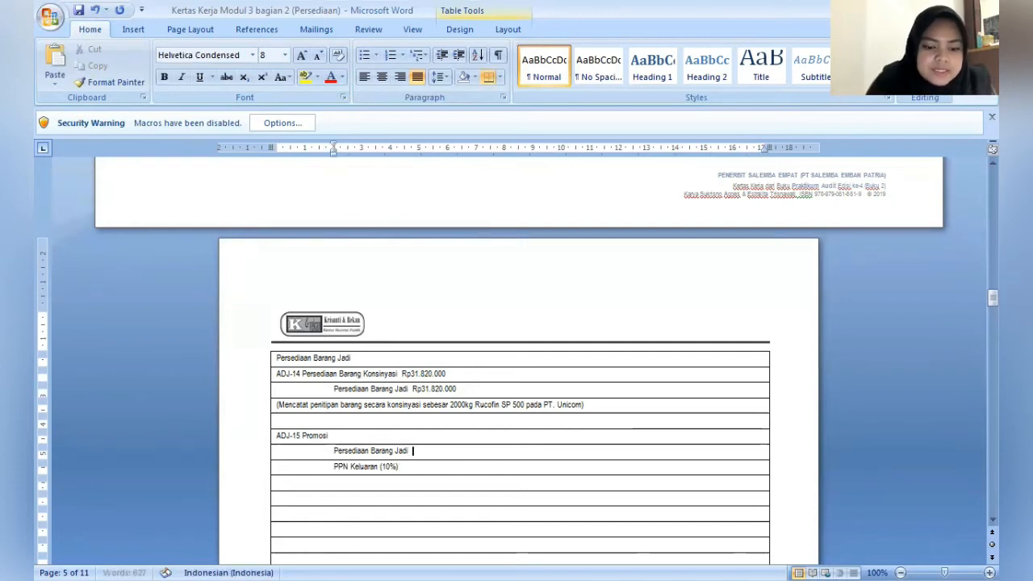
pyautogui.write('(15')
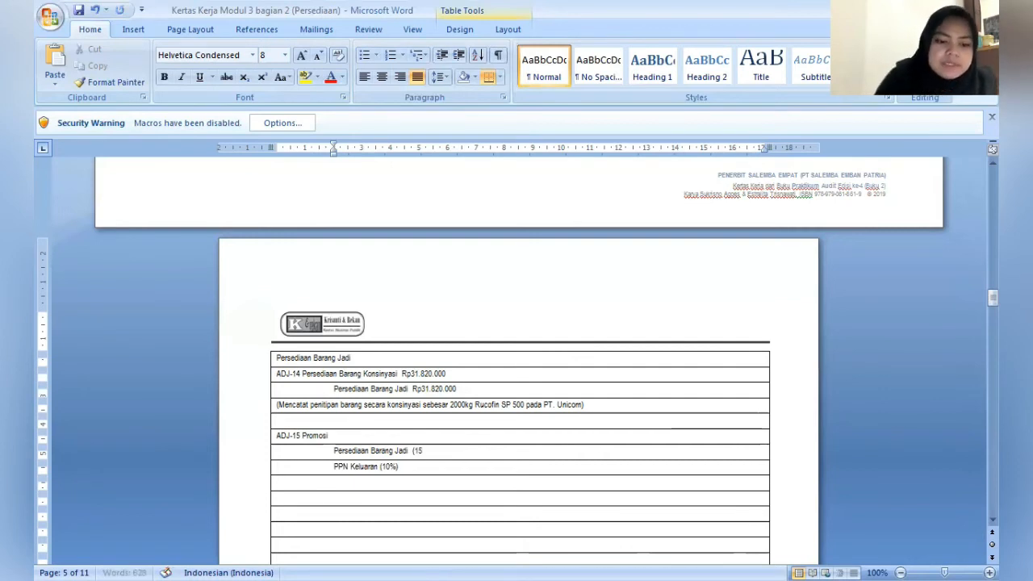
pyautogui.write('1')
pyautogui.press('BackSpace')
pyautogui.press('BackSpace')
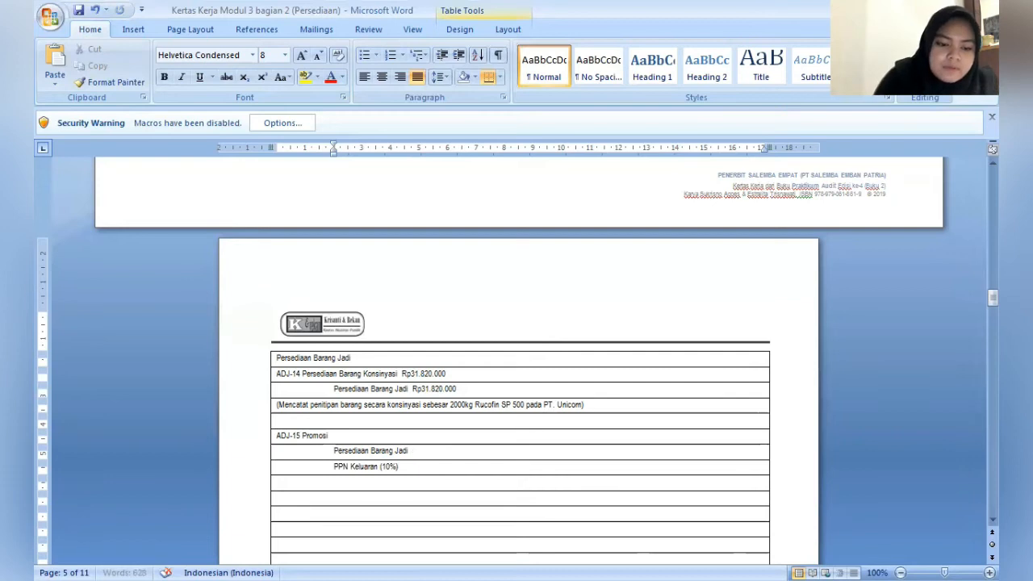
pyautogui.write('Rp15')
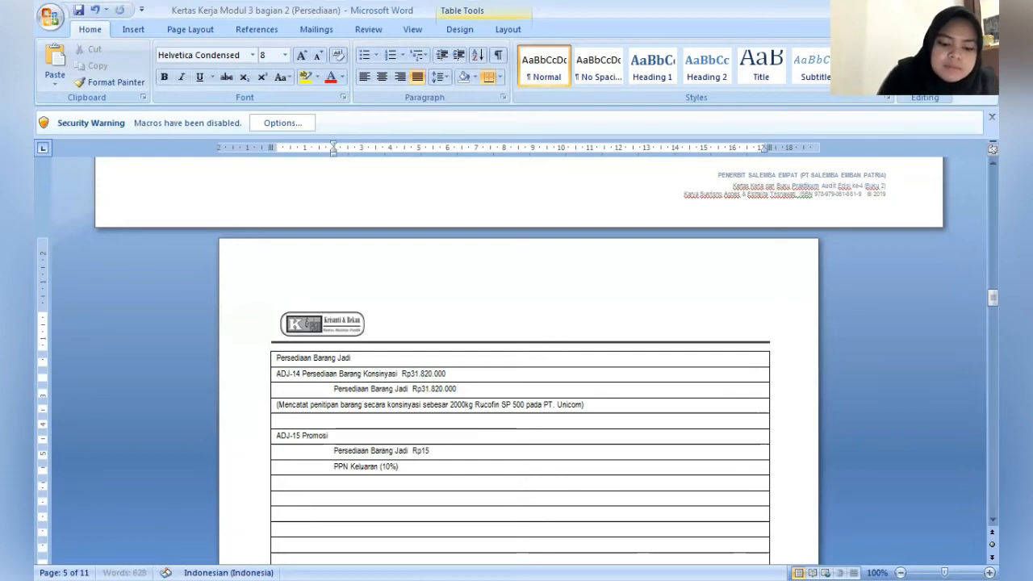
pyautogui.write('.910')
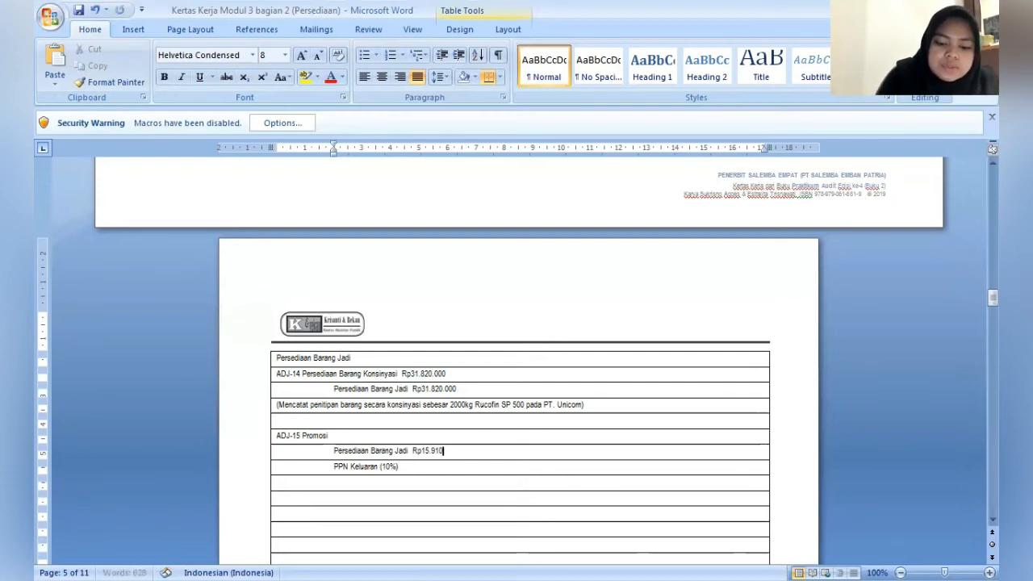
pyautogui.write('.000')
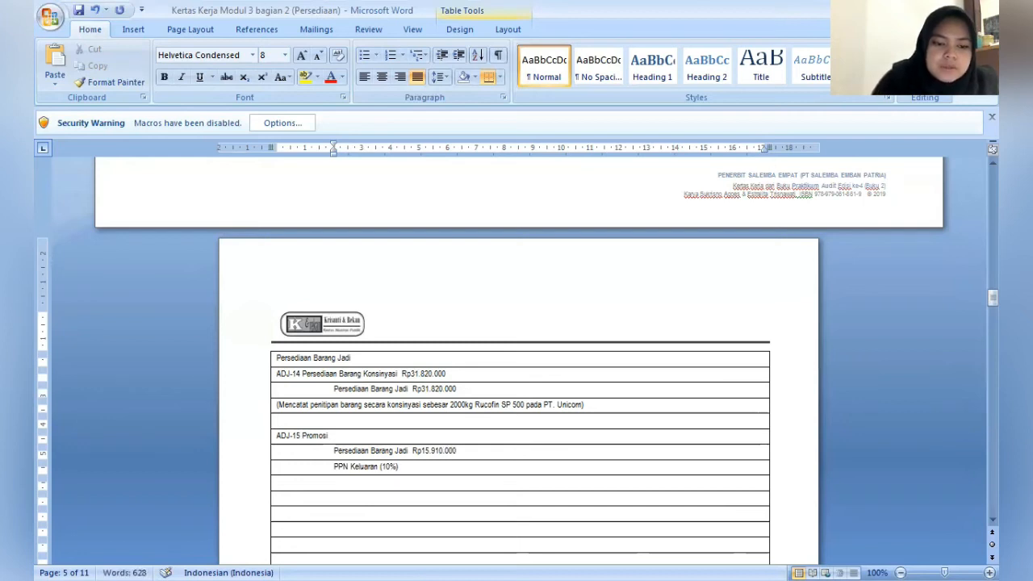
# - Add the amount Rp1.591.000 after "PPN Keluaran (10%)", spaced to line up with the amount above
pyautogui.click(411, 466)
pyautogui.write('R')
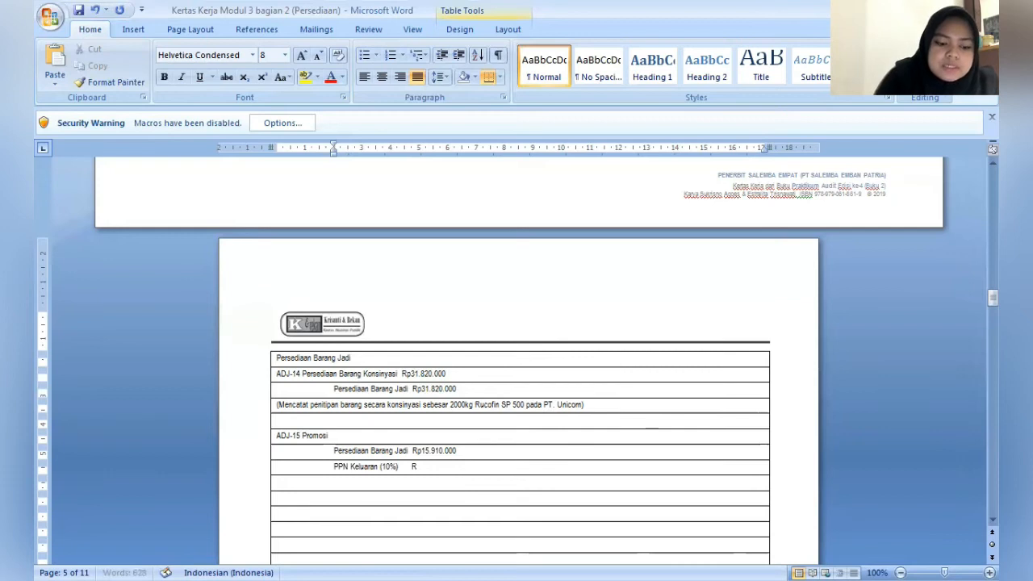
pyautogui.write('p1.5')
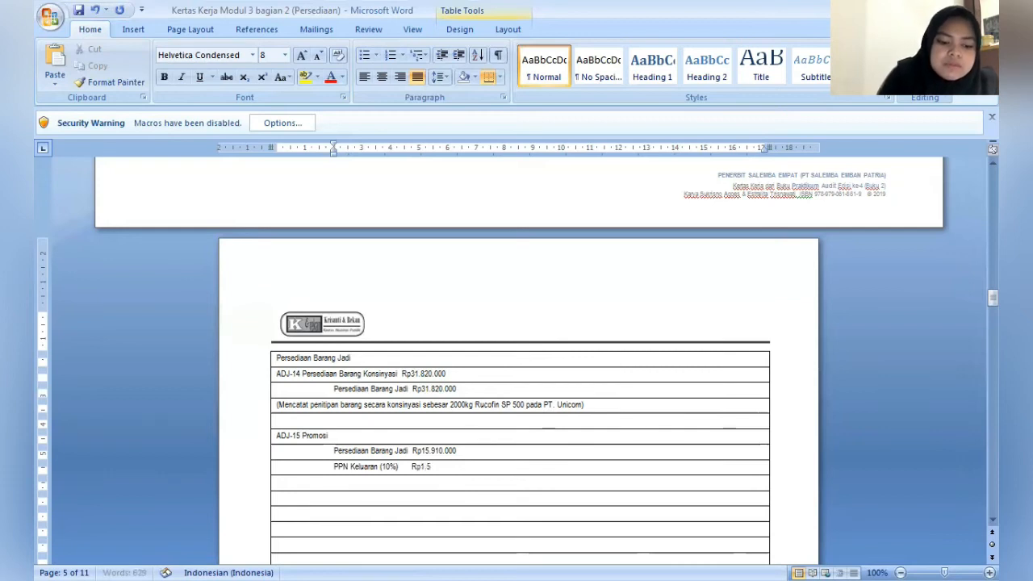
pyautogui.write('91')
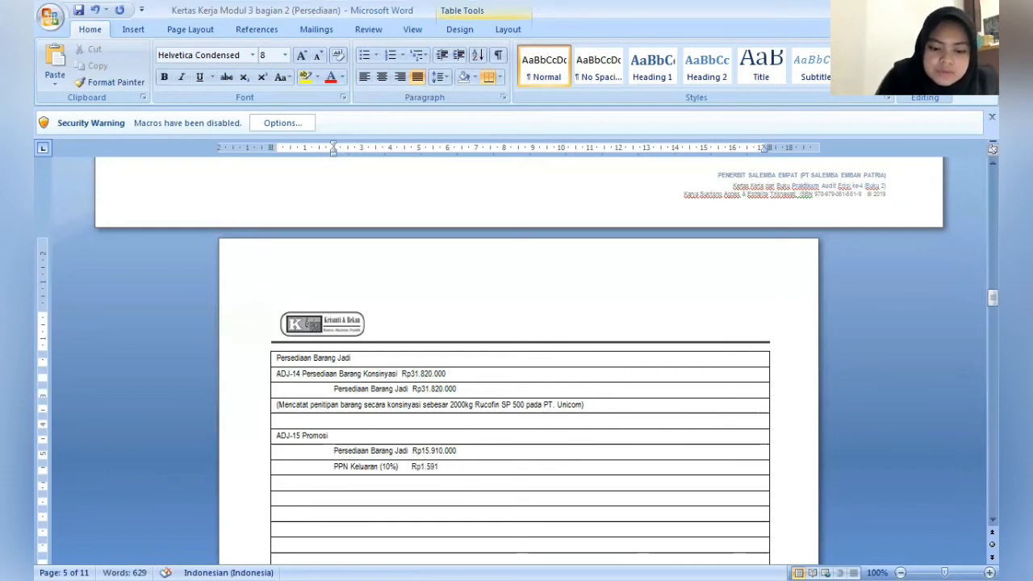
pyautogui.write('.000')
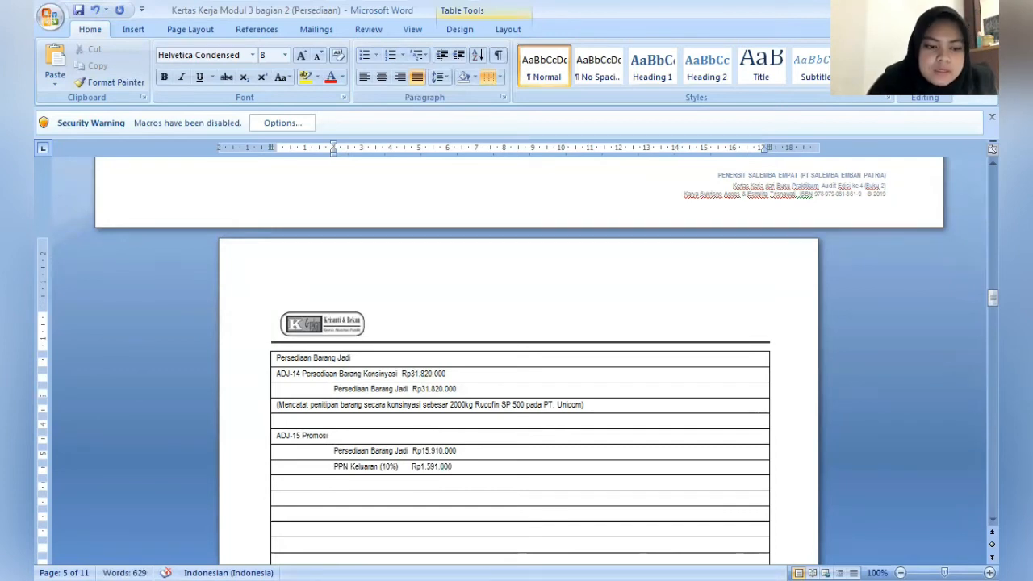
# - Add the debit amount Rp17.501.000 after "ADJ-15 Promosi", separated by a tab
pyautogui.click(330, 436)
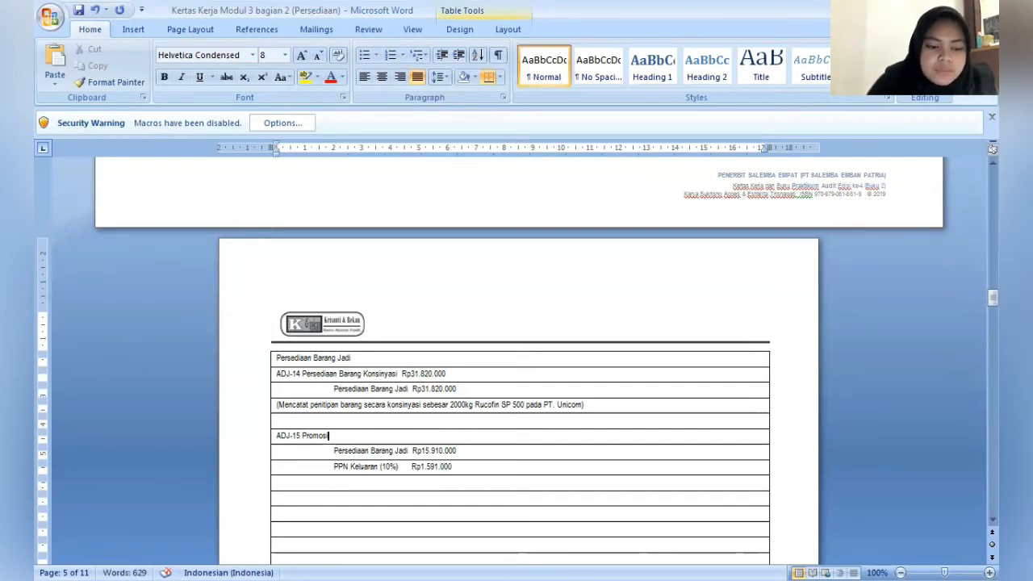
pyautogui.press('Tab')
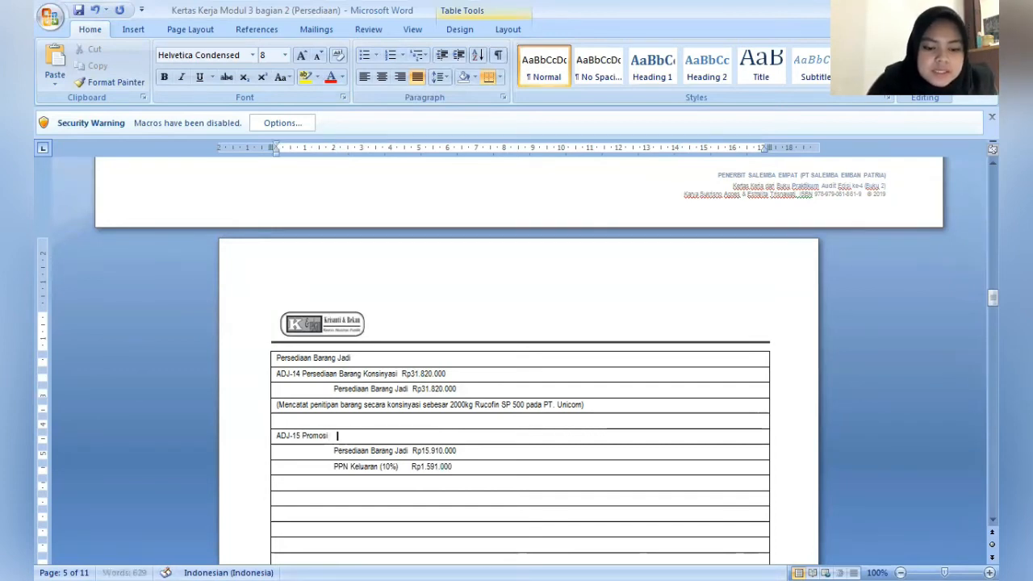
pyautogui.write('Rp')
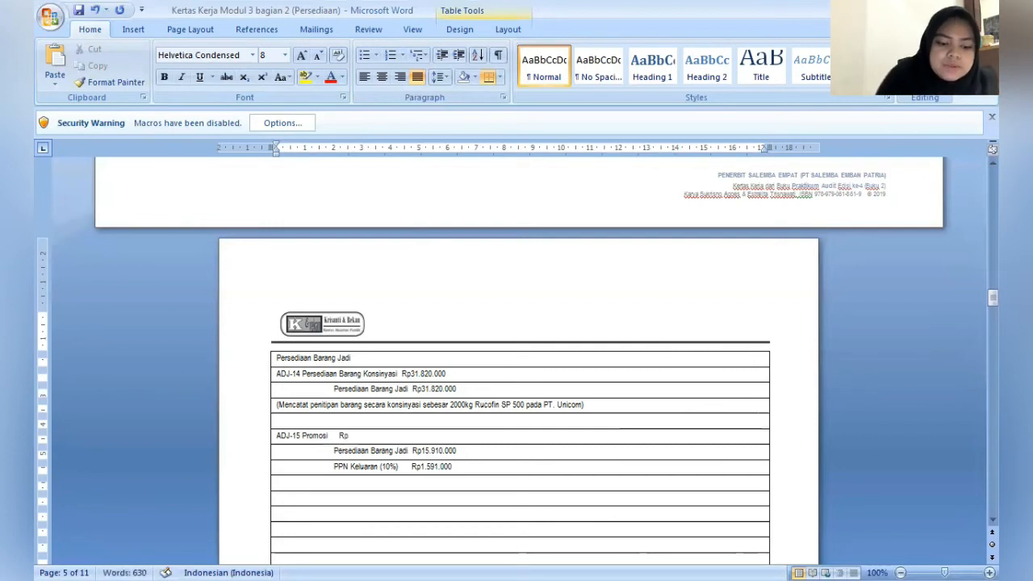
pyautogui.write('17.')
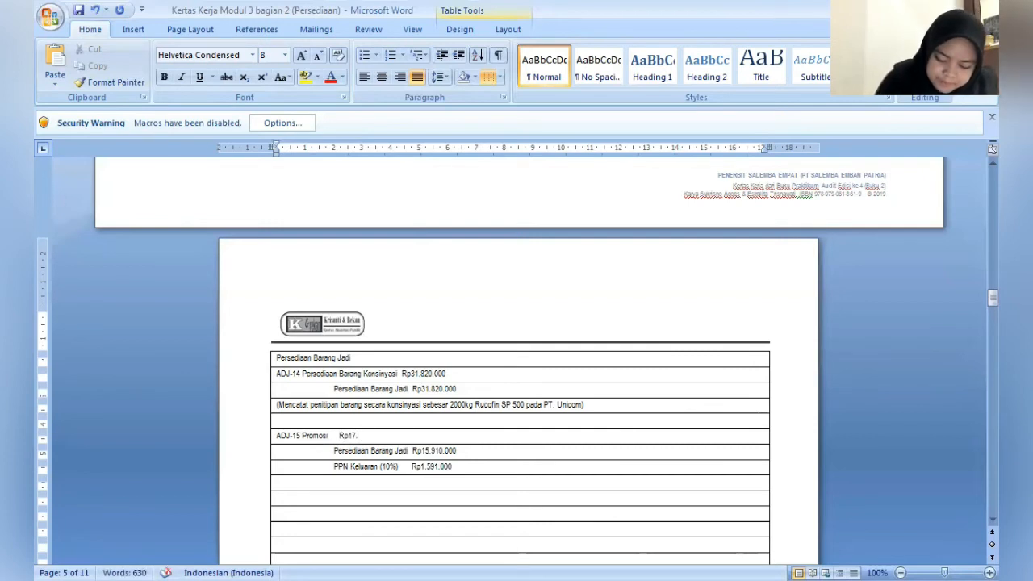
pyautogui.write('5')
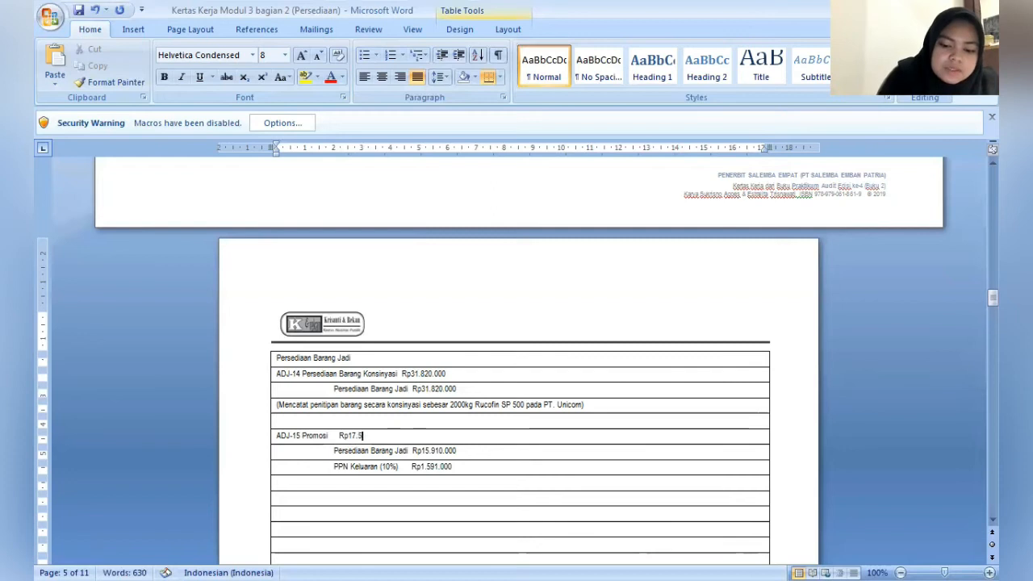
pyautogui.write('01.00')
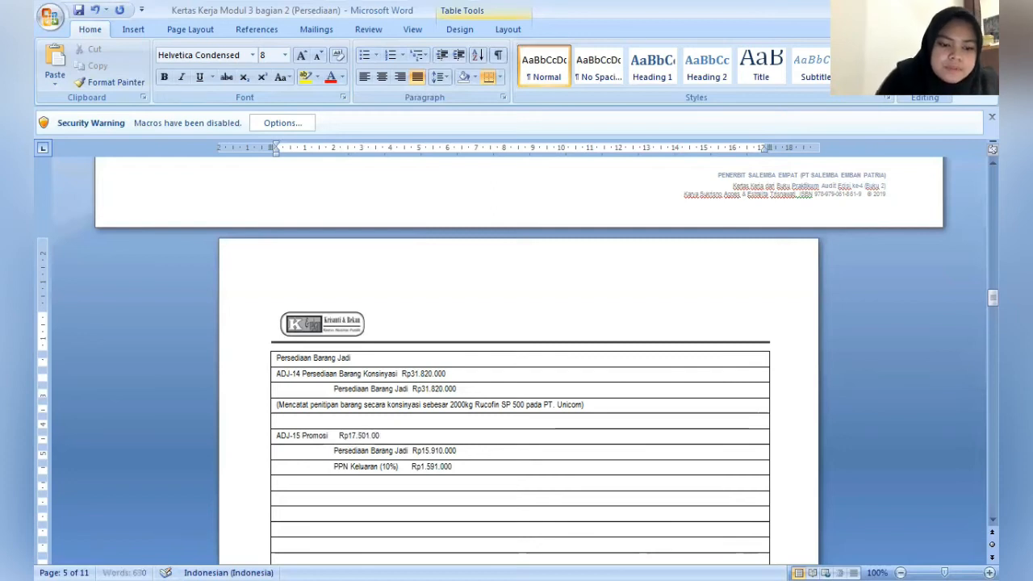
pyautogui.write('0')
# - Below the ADJ-15 entry, add the explanation "(Mencatat 1000kg Rucofin SP 1000 sebagai sampel promosi untuk pembeli di Hainan)"
pyautogui.click(382, 466)
pyautogui.click(277, 481)
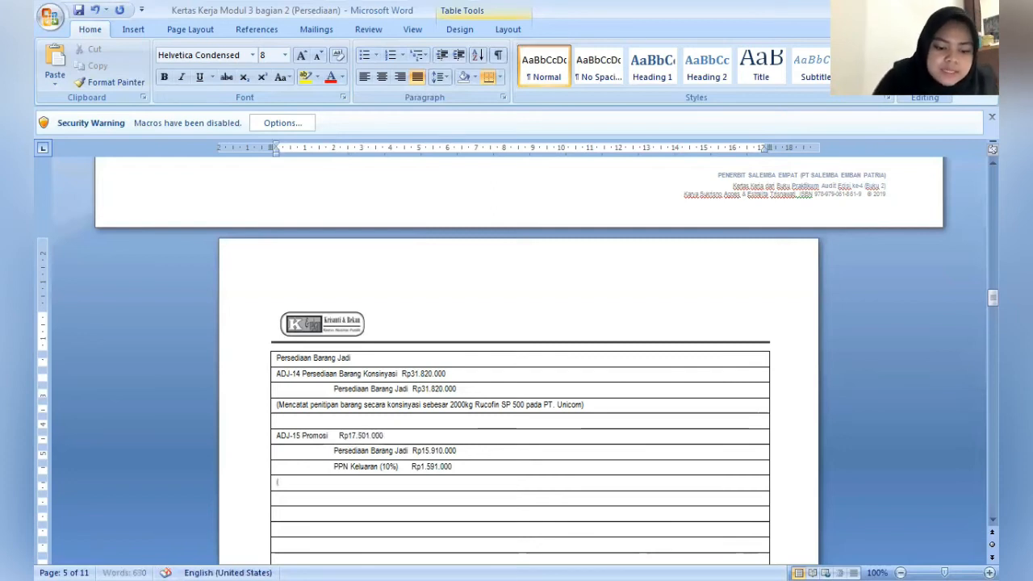
pyautogui.write('(')
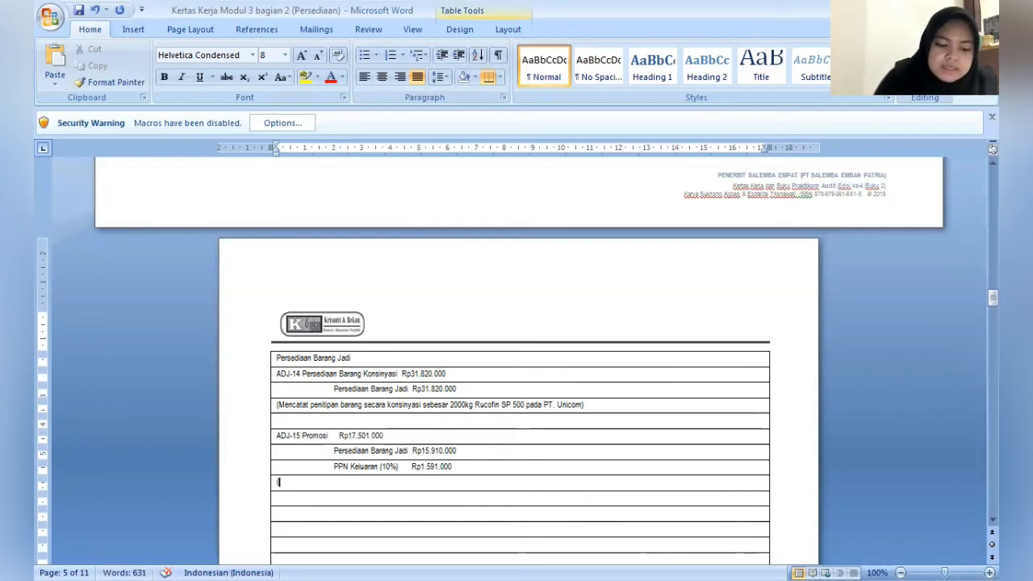
pyautogui.write('Mencatat ')
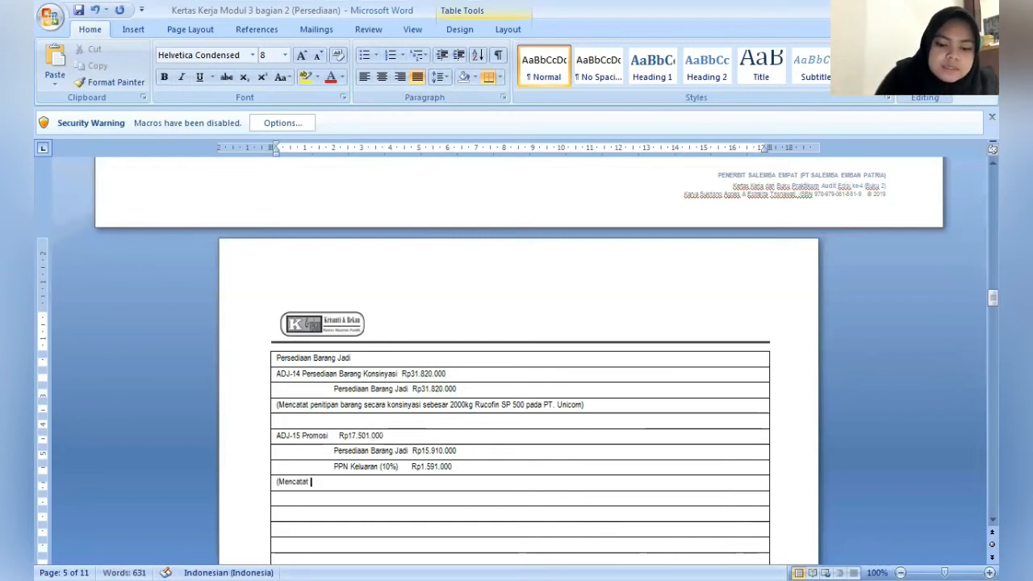
pyautogui.write('1000kg')
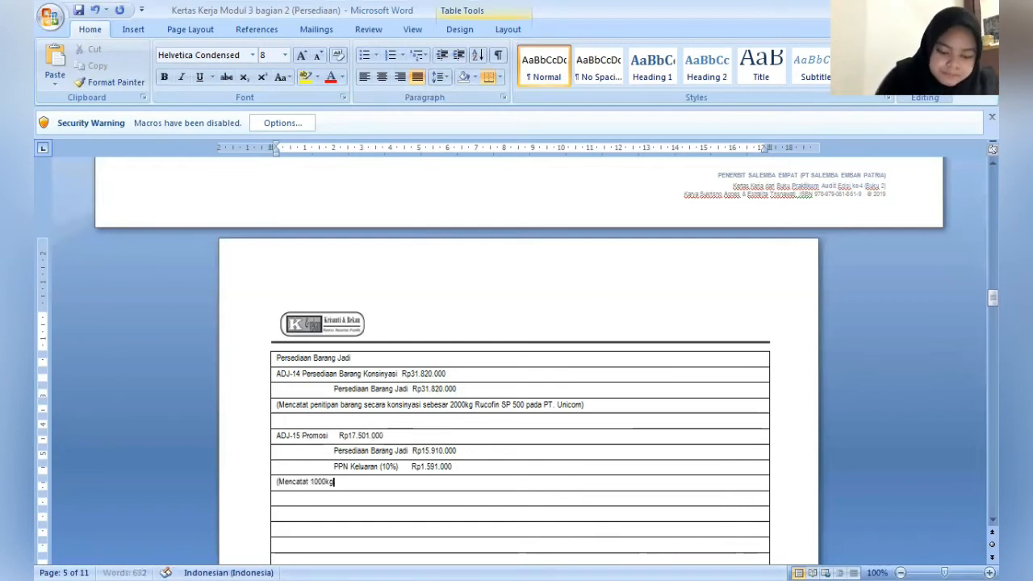
pyautogui.write(' R')
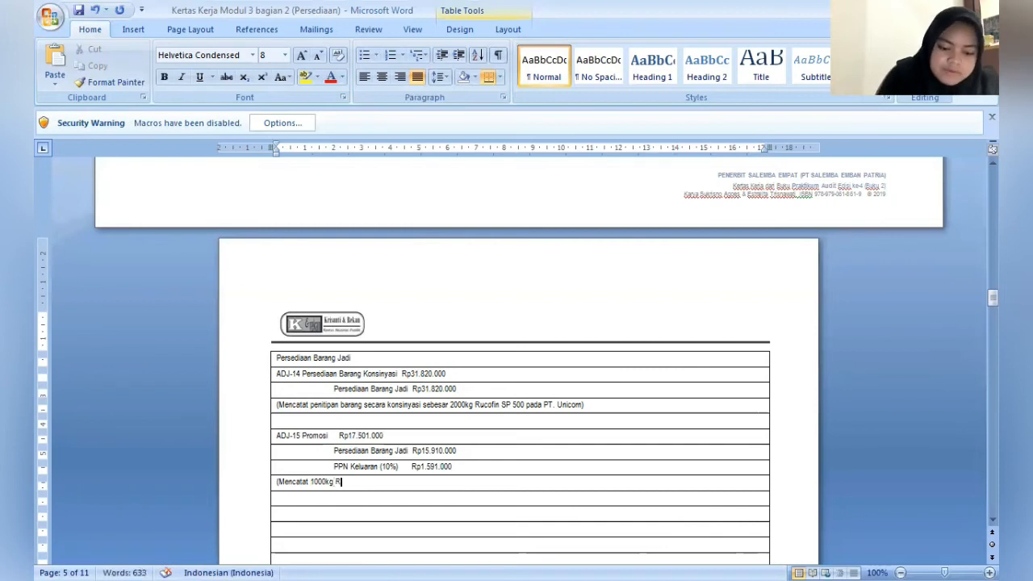
pyautogui.write('ucofin S')
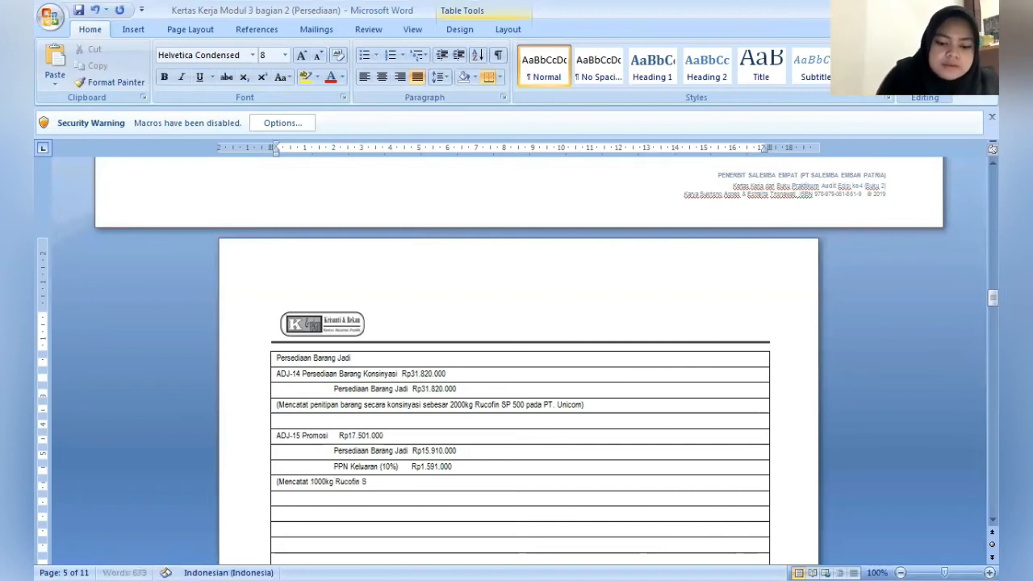
pyautogui.write('P')
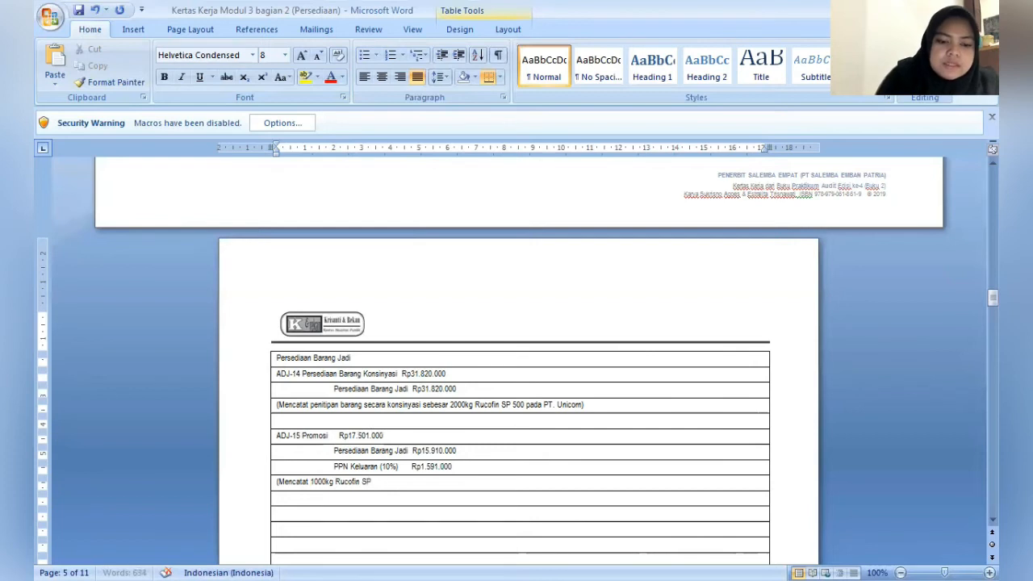
pyautogui.write(' 1000')
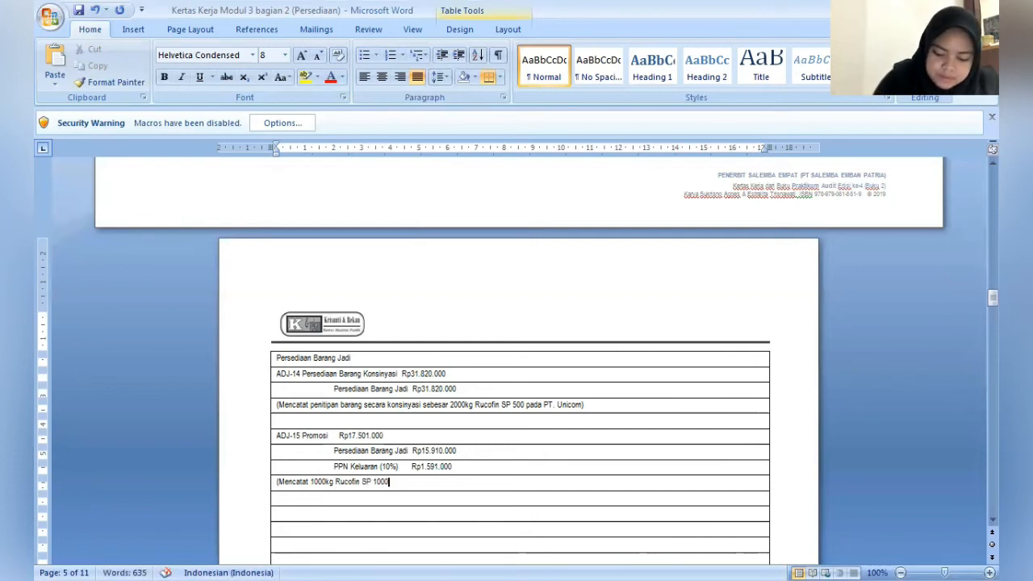
pyautogui.write(' sebagai')
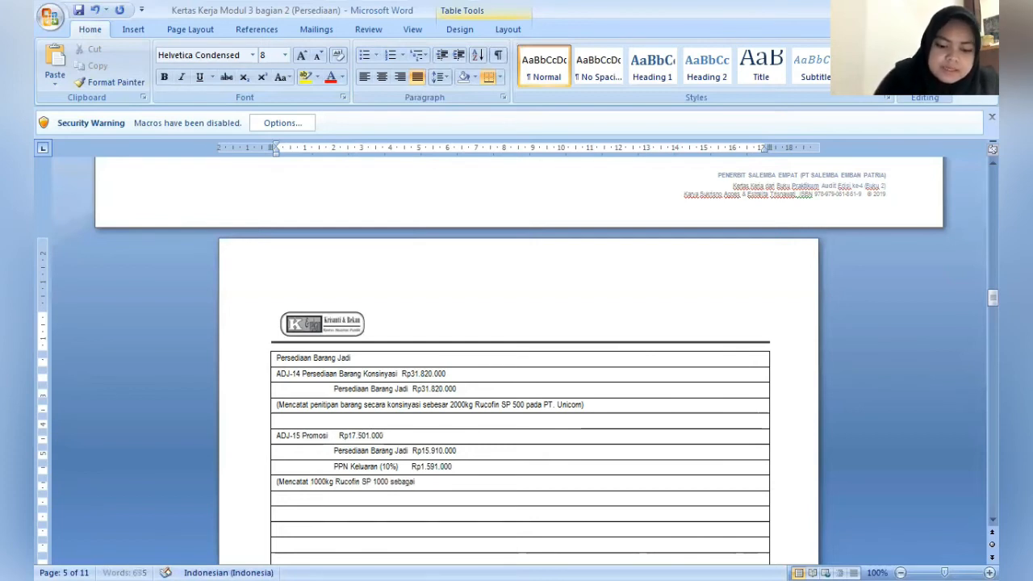
pyautogui.write(' sampel ')
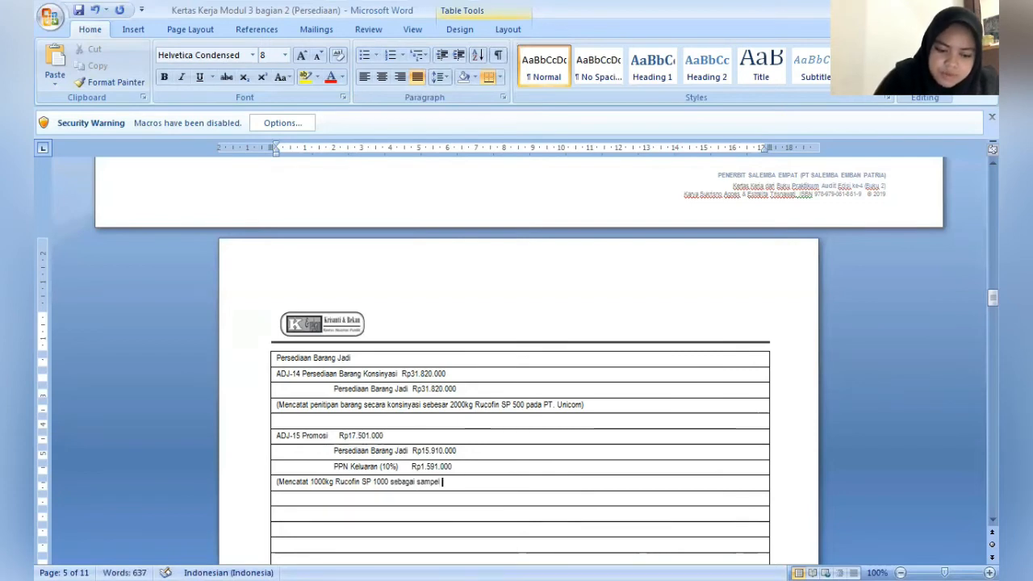
pyautogui.write('promosi')
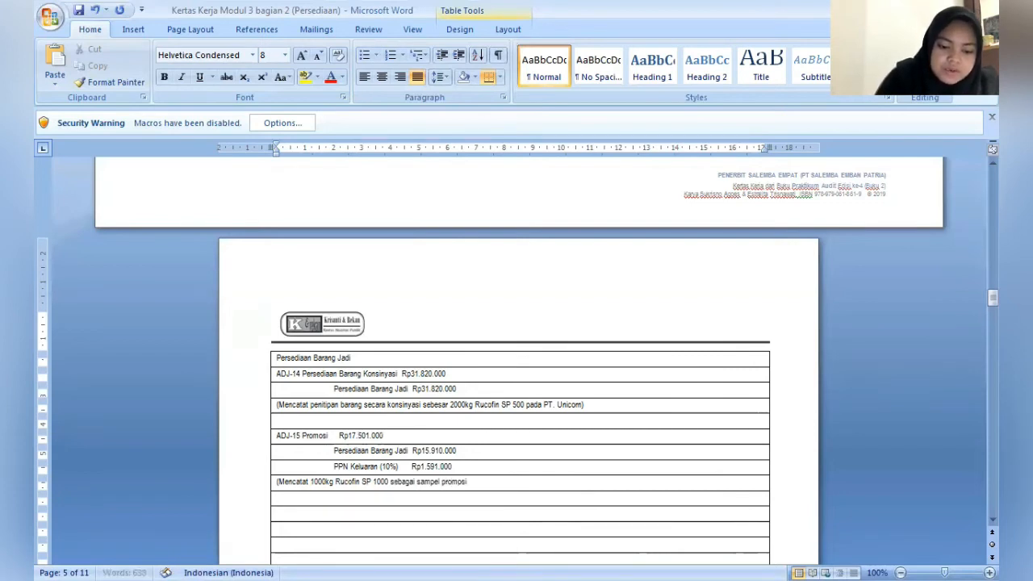
pyautogui.write(' untuk pembel')
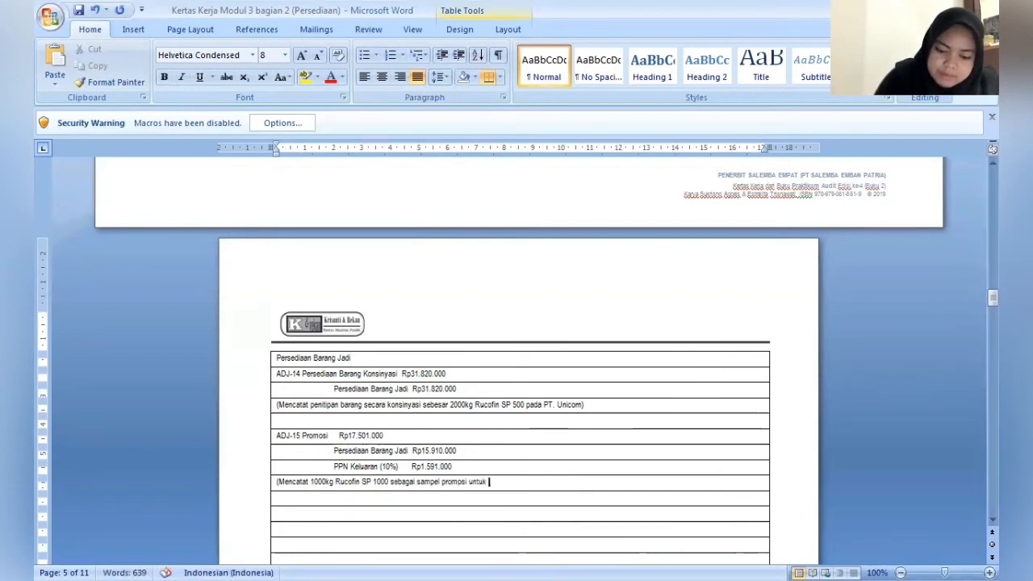
pyautogui.write('i di')
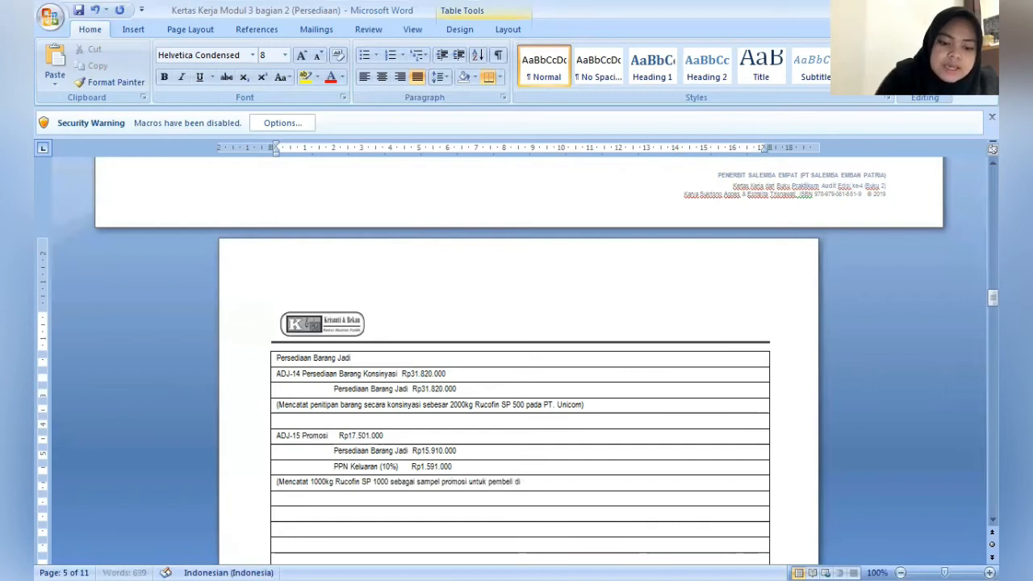
pyautogui.write(' Hainan')
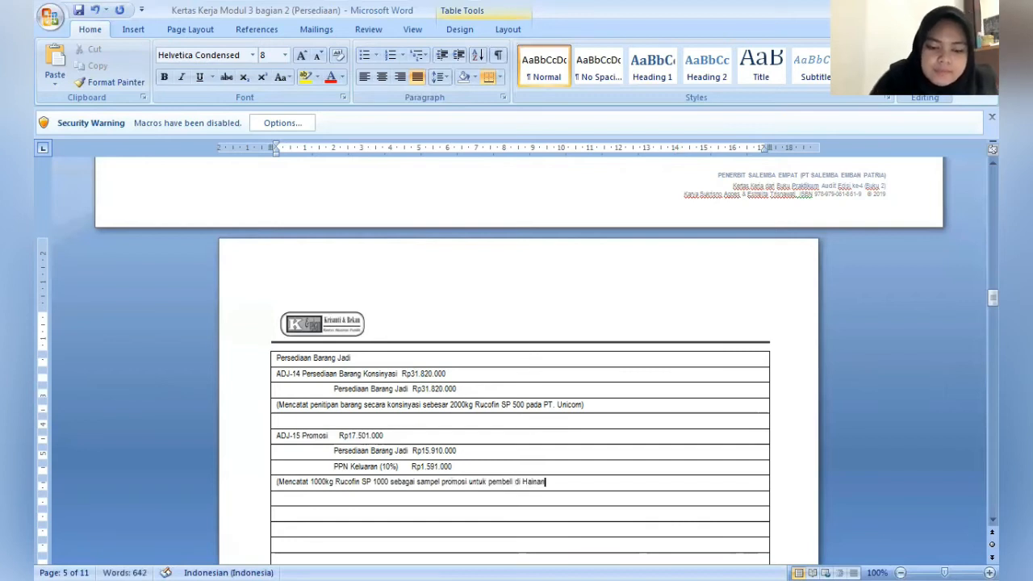
pyautogui.write(')')
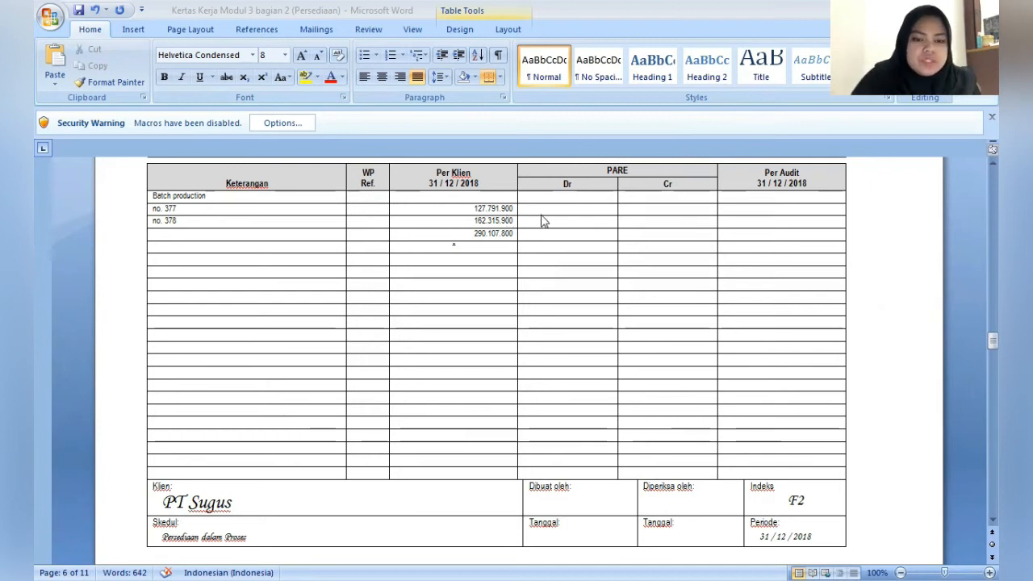
# - Center the PARE Dr and Cr cells for batches no. 377 and no. 378 in the F2 Persediaan dalam Proses schedule
pyautogui.click(666, 208)
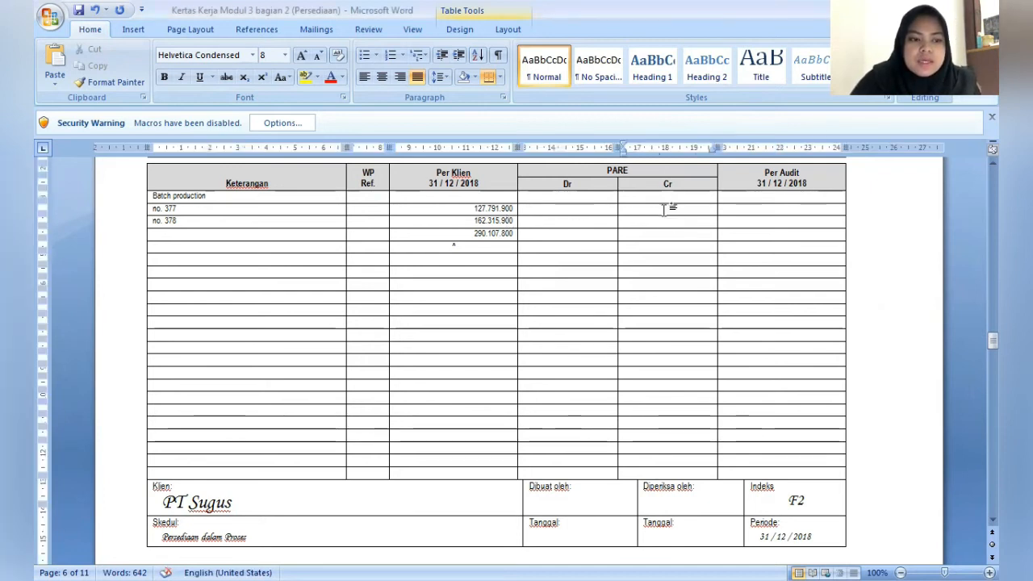
pyautogui.moveTo(589, 211); pyautogui.dragTo(638, 223)
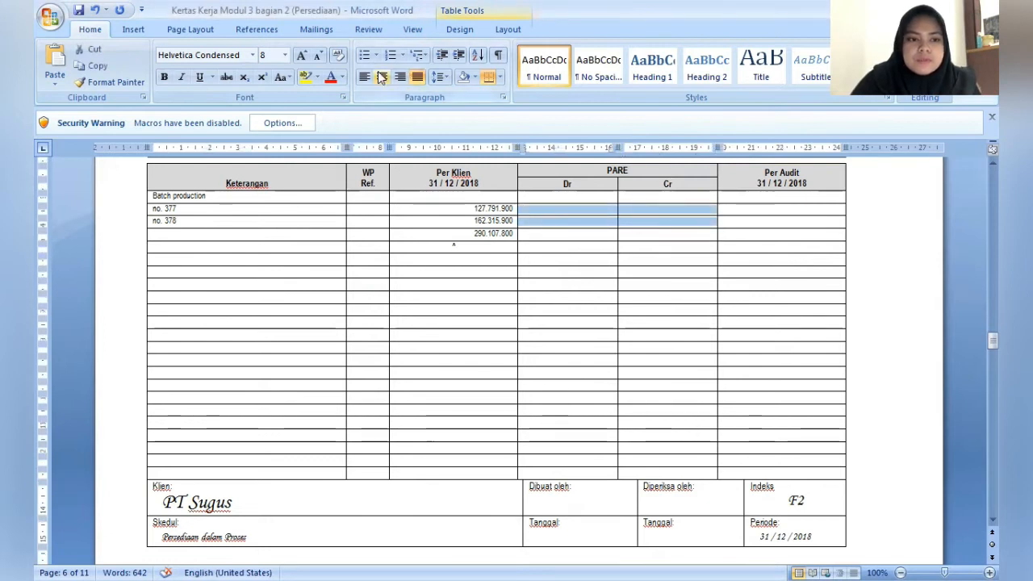
pyautogui.click(381, 76)
# - Enter 15.000.000 as the PARE Cr amount for batch no. 377
pyautogui.click(630, 208)
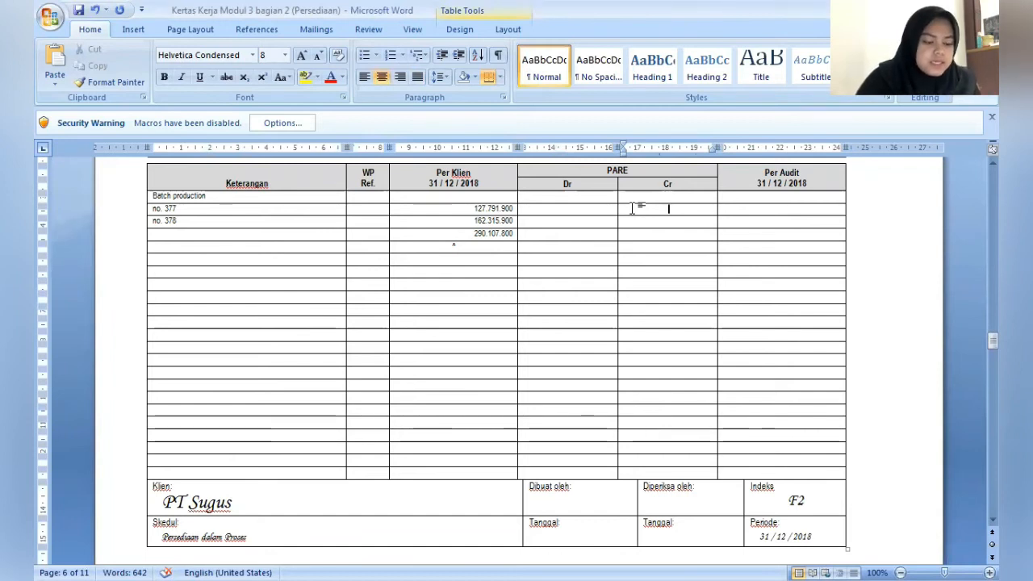
pyautogui.write('15')
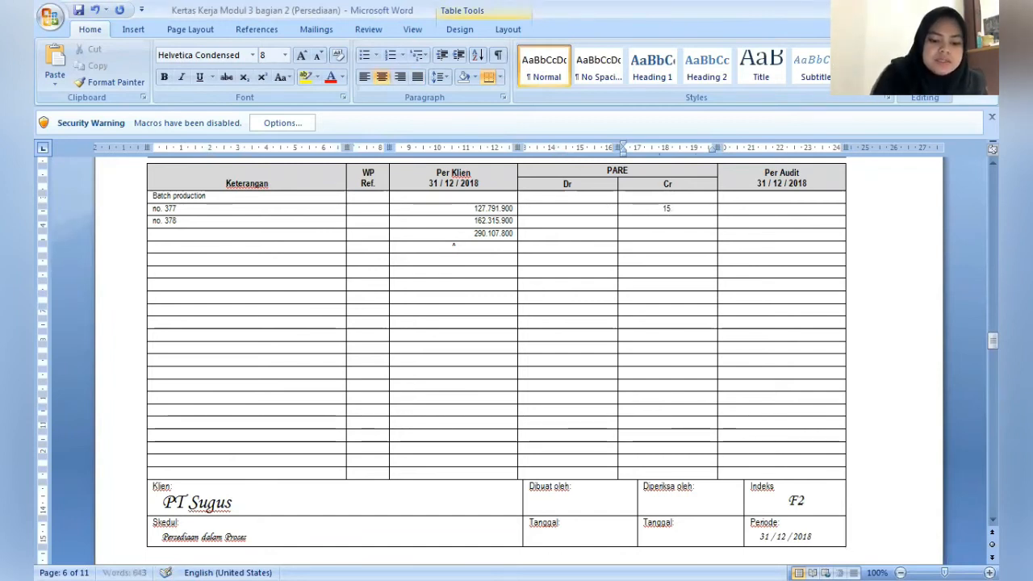
pyautogui.write('.000.000')
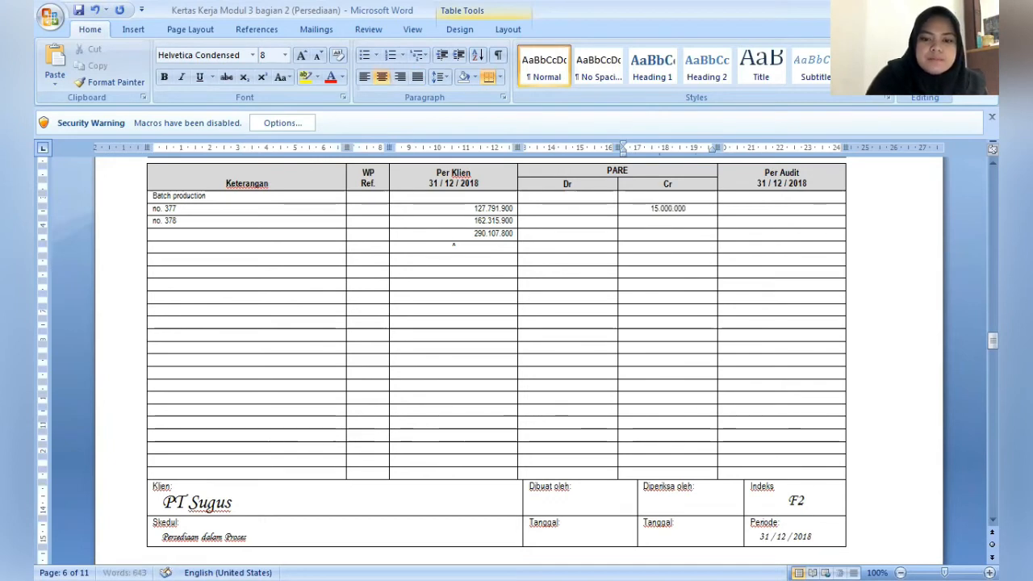
# - Put a dash in the PARE Dr cell of batch no. 377 and in both the Dr and Cr cells of no. 378
pyautogui.click(609, 208)
pyautogui.write('-')
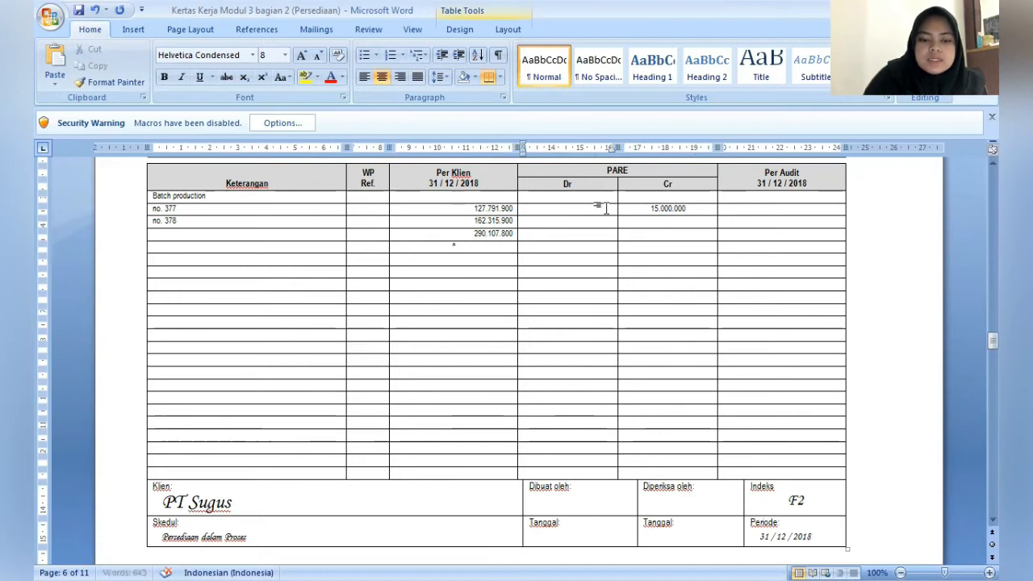
pyautogui.press('Down')
pyautogui.write('-')
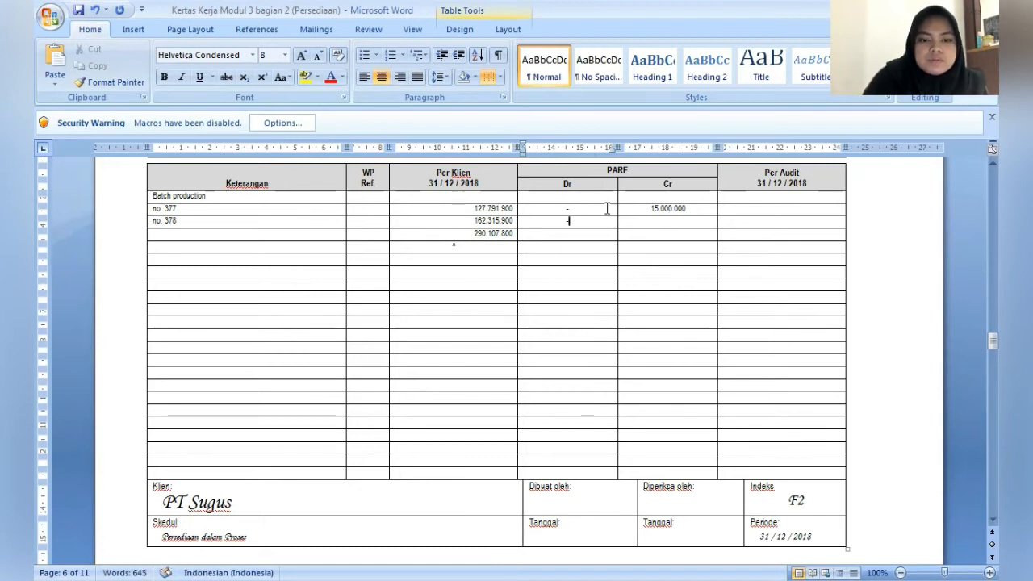
pyautogui.press('Tab')
pyautogui.write('-')
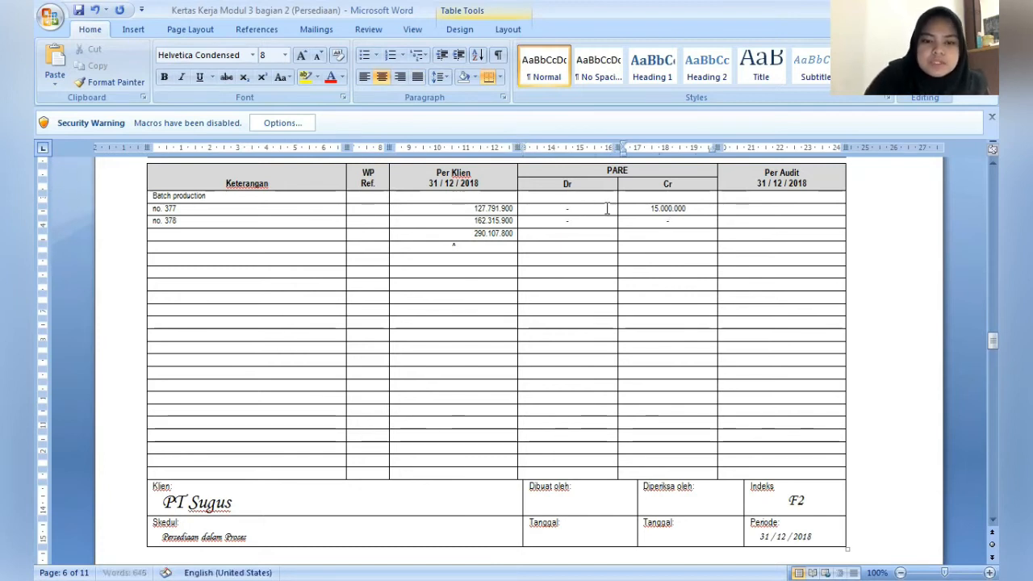
# - Start the Per Audit amount for batch no. 377 with the digit 1
pyautogui.press('Tab')
pyautogui.press('Up')
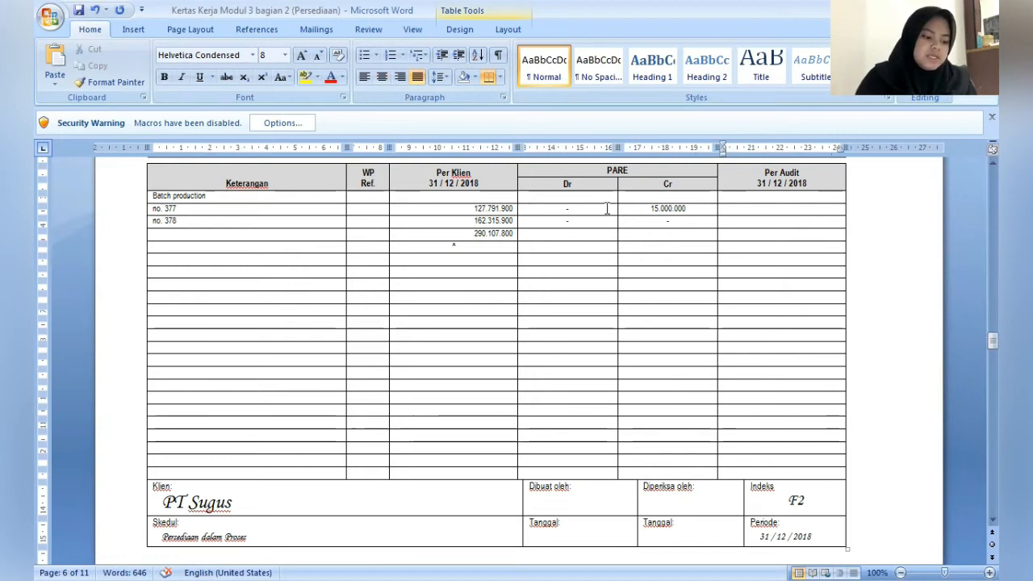
pyautogui.write('1')
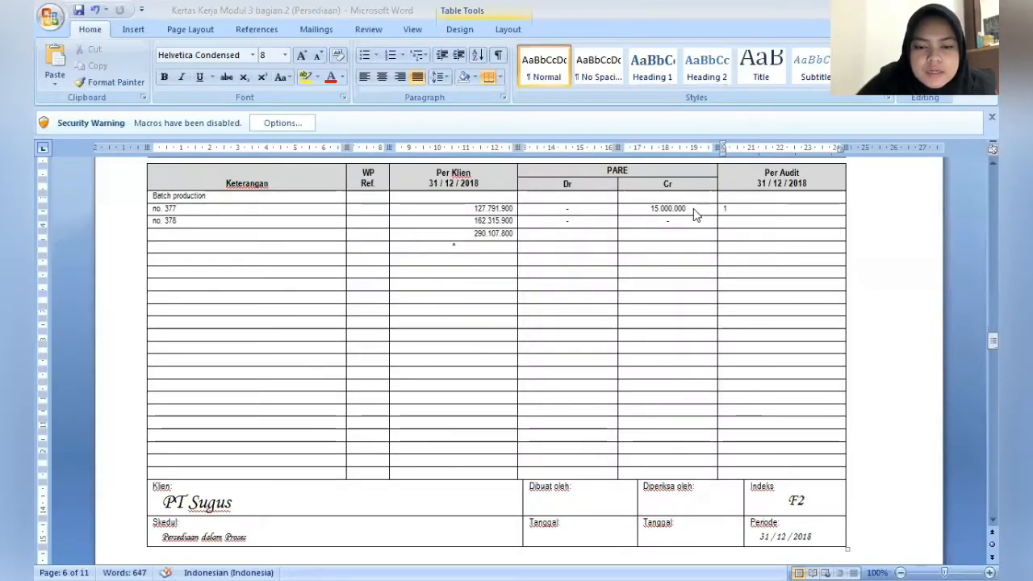
# - For batch no. 377, replace the PARE Cr amount with a dash and set the Dr amount to 15.000.000
pyautogui.click(691, 208)
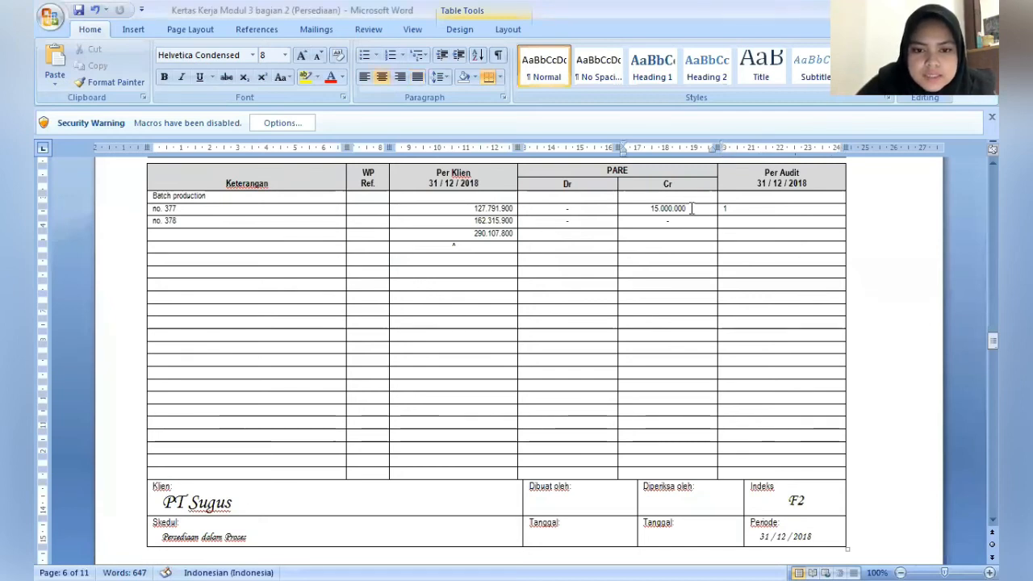
pyautogui.moveTo(687, 208); pyautogui.dragTo(651, 209)
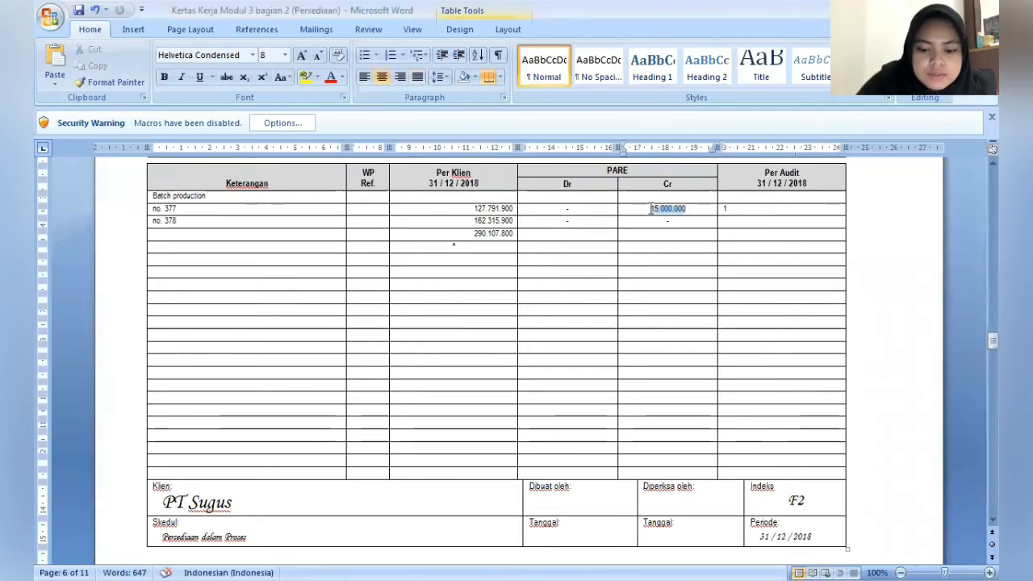
pyautogui.press('BackSpace')
pyautogui.write('-')
pyautogui.press('Left')
pyautogui.press('Left')
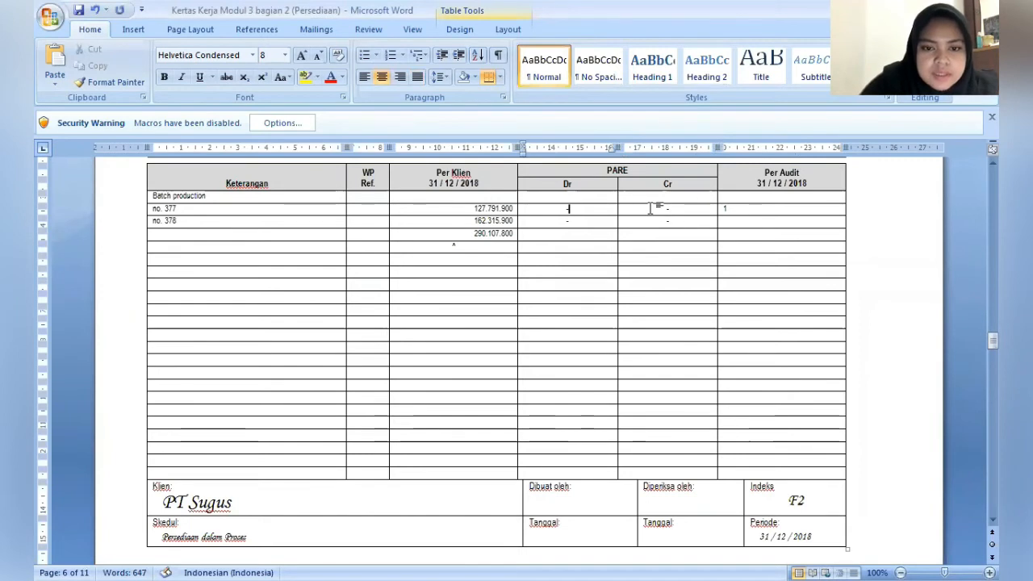
pyautogui.press('BackSpace')
pyautogui.write('1')
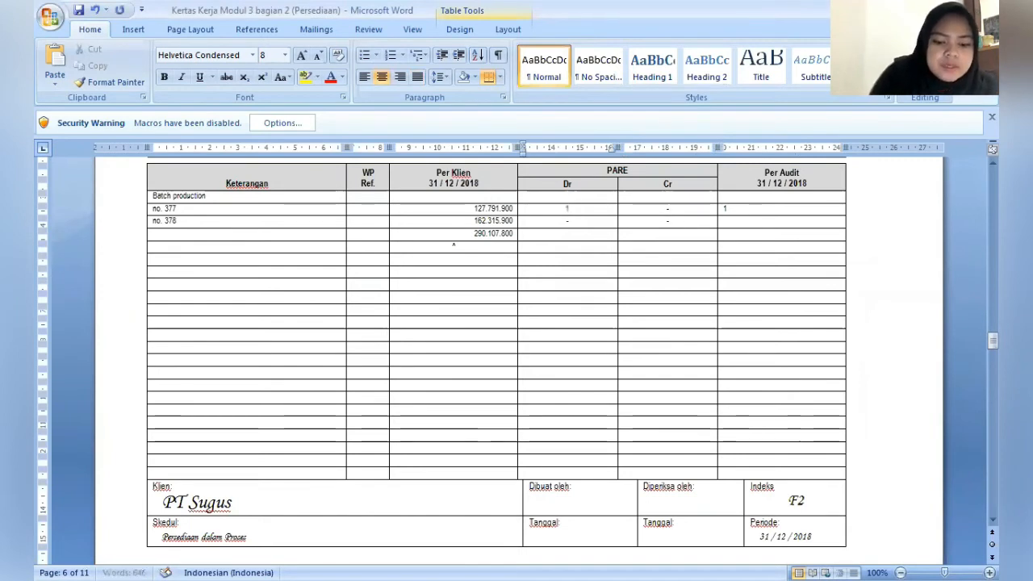
pyautogui.write('5.000.000')
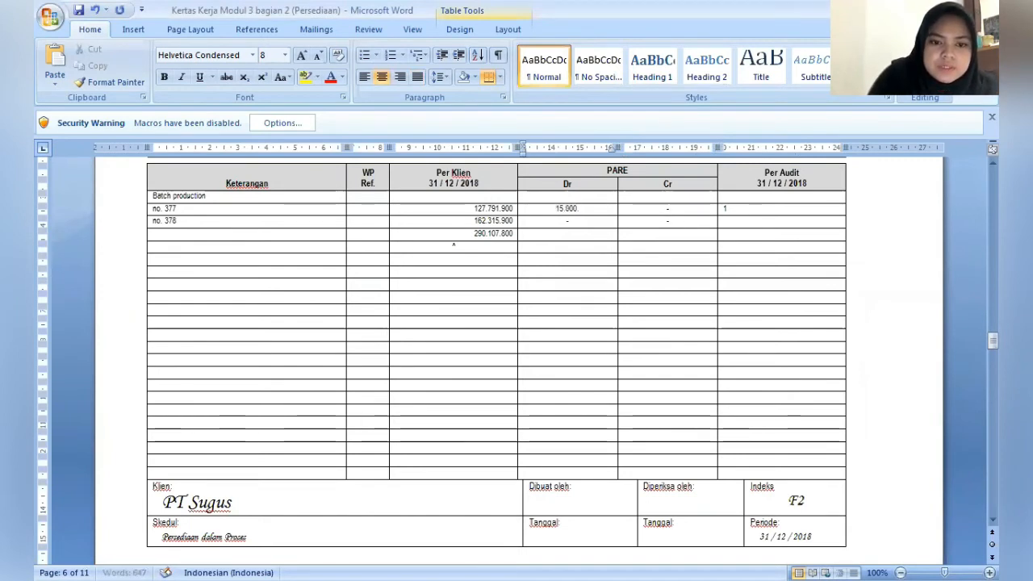
# - Complete the Per Audit amount for batch no. 377 as 142.791.000
pyautogui.press('Right')
pyautogui.press('Right')
pyautogui.press('Right')
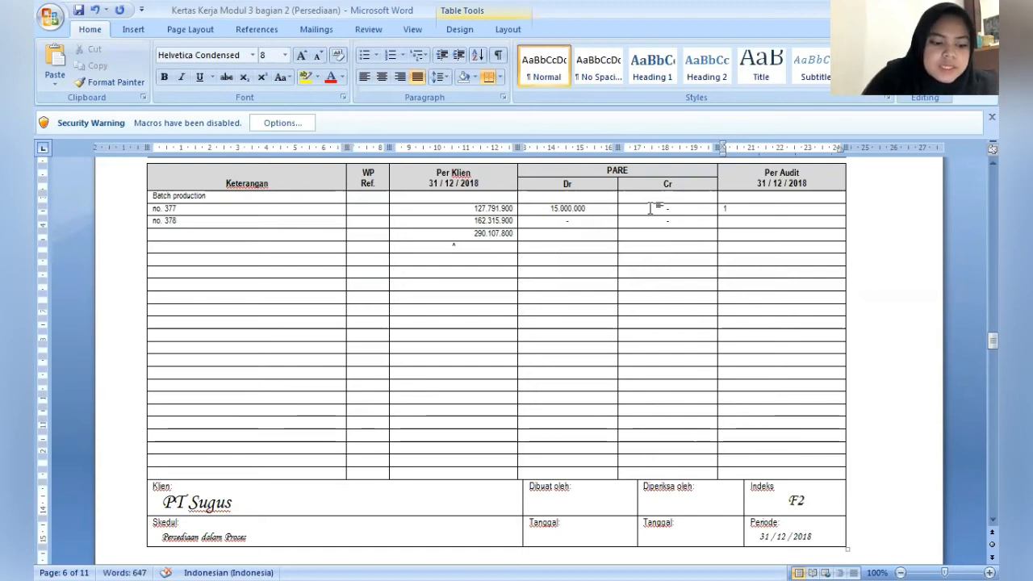
pyautogui.write('14')
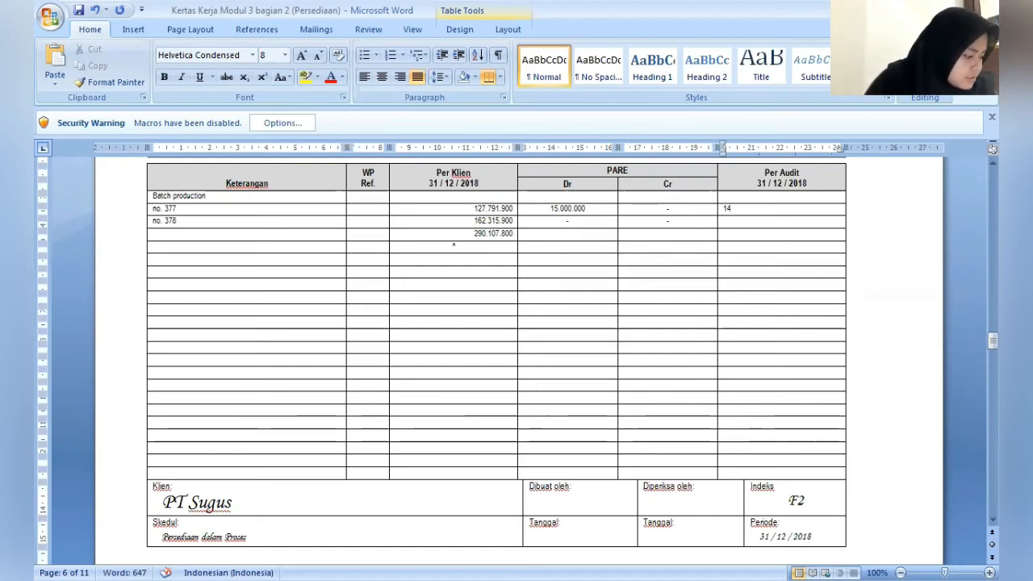
pyautogui.write('2')
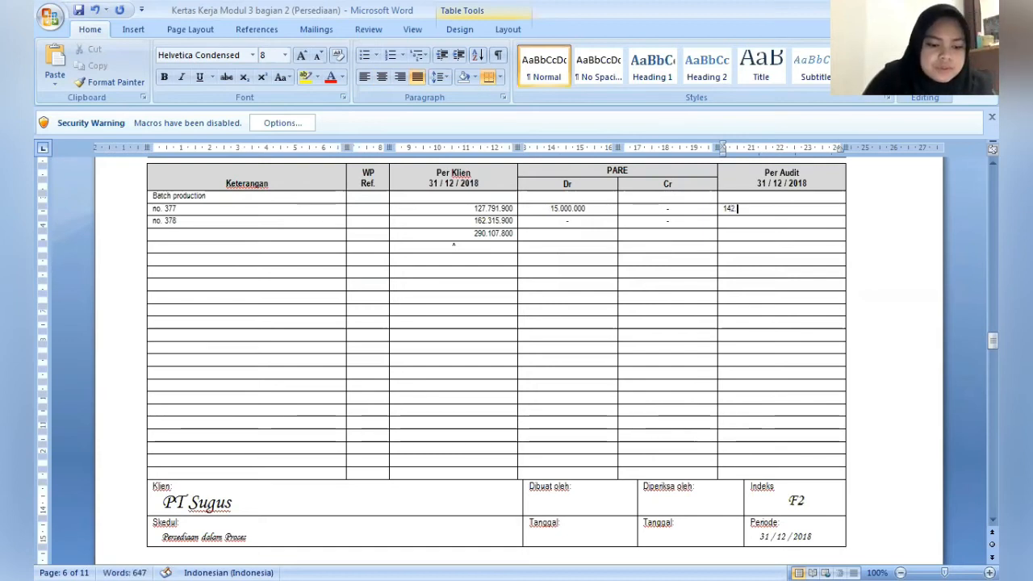
pyautogui.write('.')
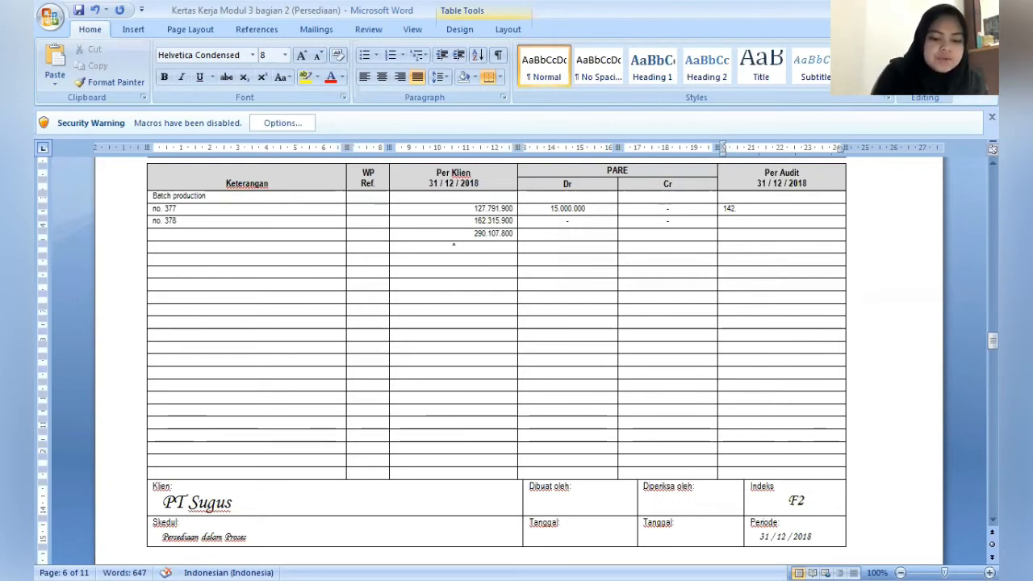
pyautogui.write('791.00')
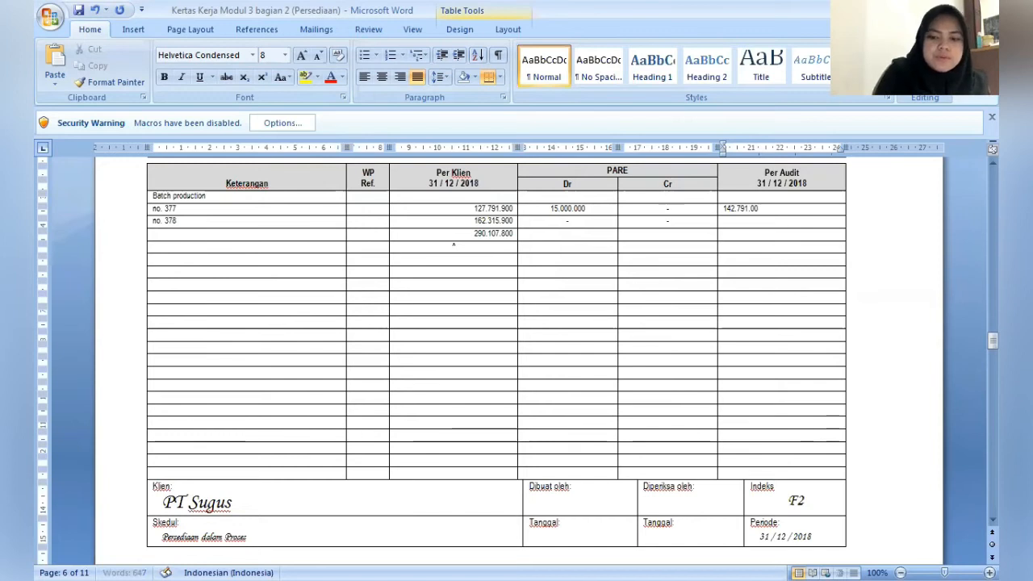
pyautogui.write('0')
pyautogui.press('Down')
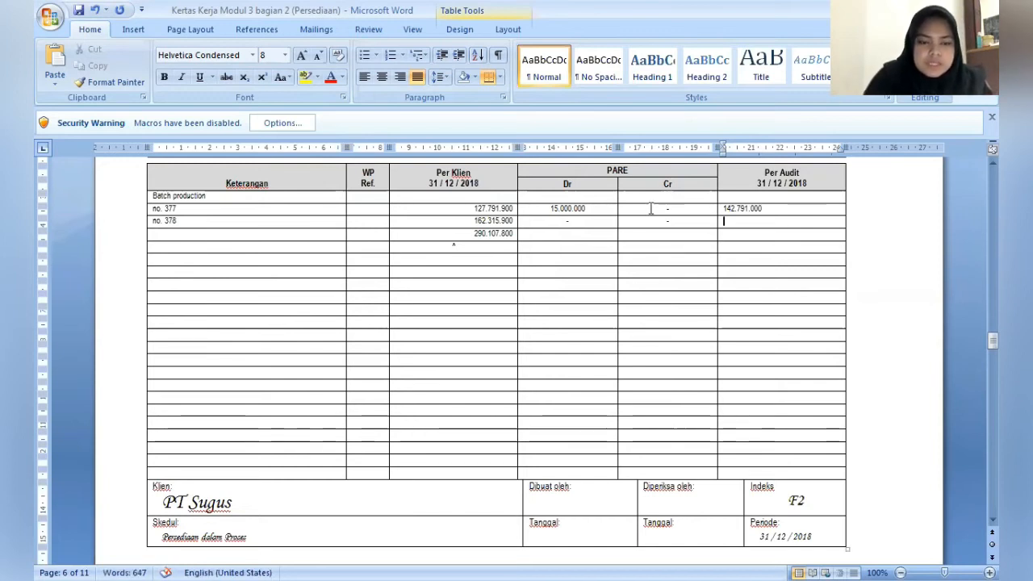
# - Enter 162.315.900 as the Per Audit amount for batch no. 378
pyautogui.write('16')
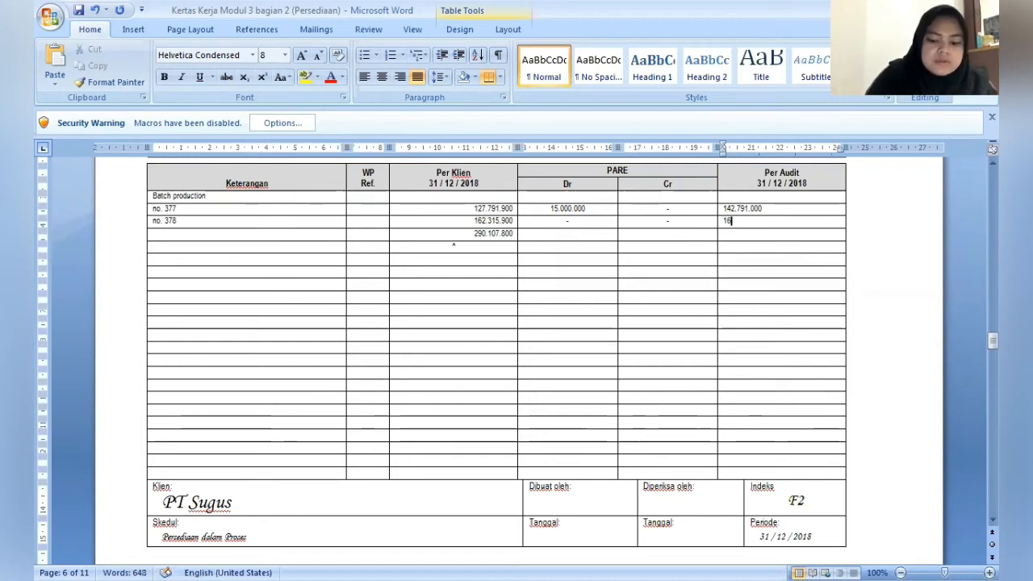
pyautogui.write('2.31')
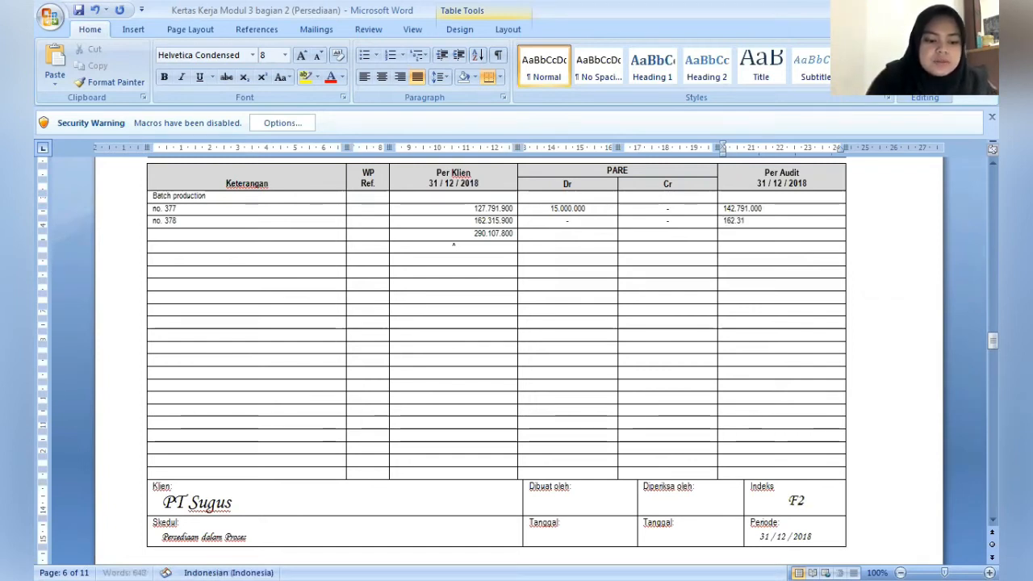
pyautogui.write('5.')
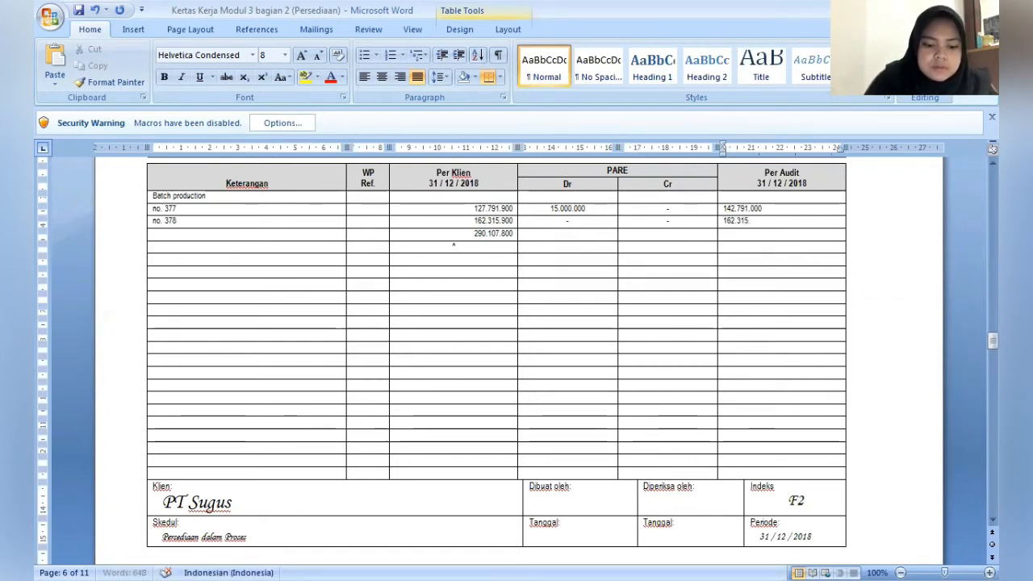
pyautogui.write('900')
pyautogui.press('Down')
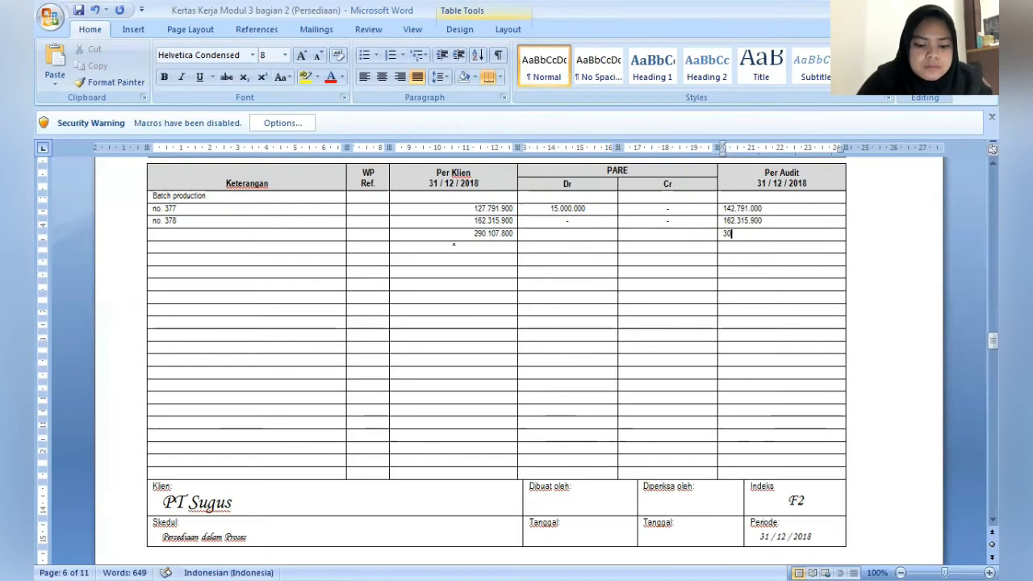
# - Enter the Per Audit total of 305.107.800 in the row below batch no. 378
pyautogui.write('5')
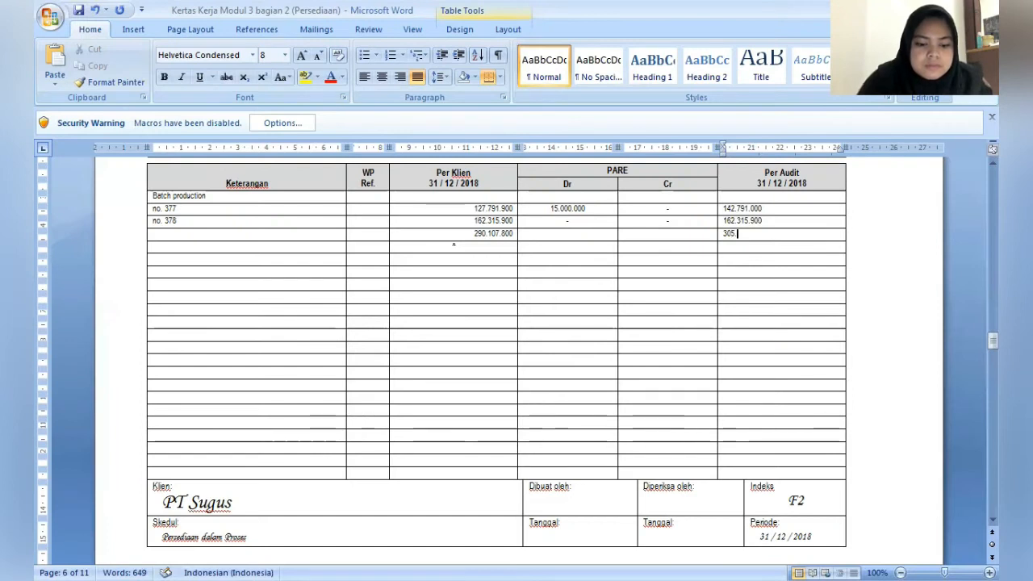
pyautogui.write('.107.80')
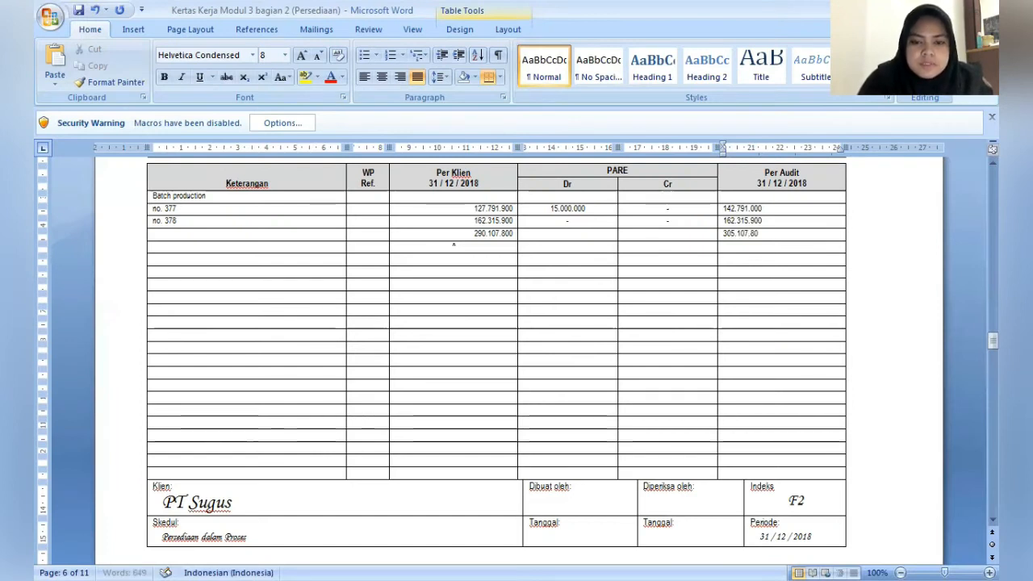
pyautogui.write('0')
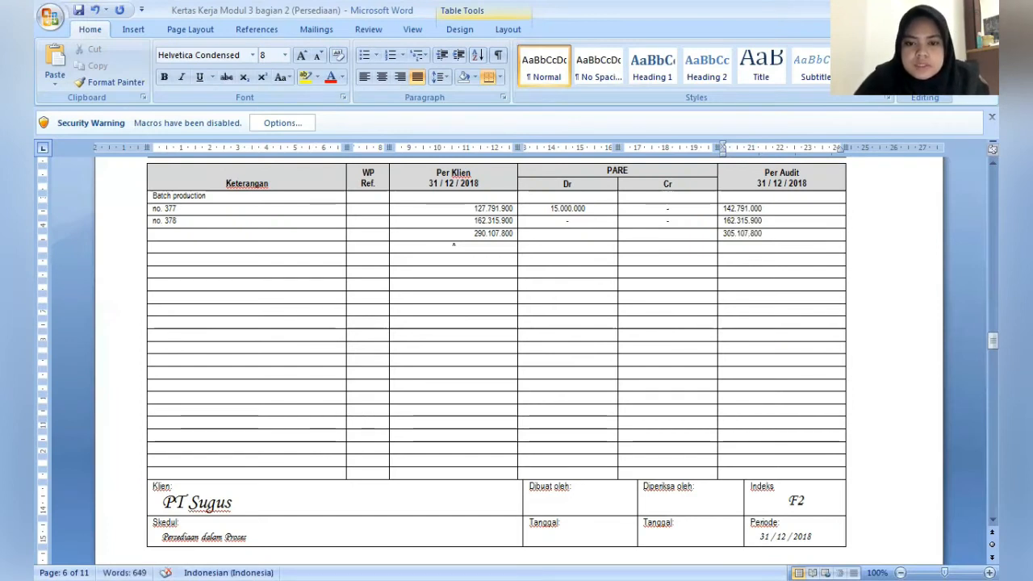
# - Correct the Per Audit amount for batch no. 377 to 142.791.900
pyautogui.click(755, 208)
pyautogui.press('BackSpace')
pyautogui.write('9')
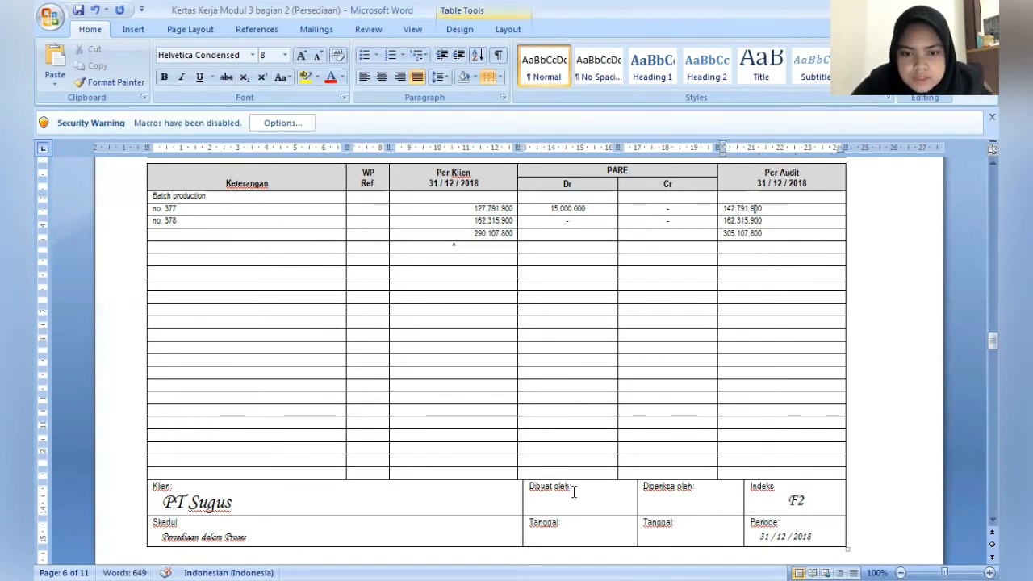
# - Fill in the preparer's name under Dibuat oleh and the reviewer's name under Diperiksa oleh in the F2 schedule
pyautogui.click(583, 493)
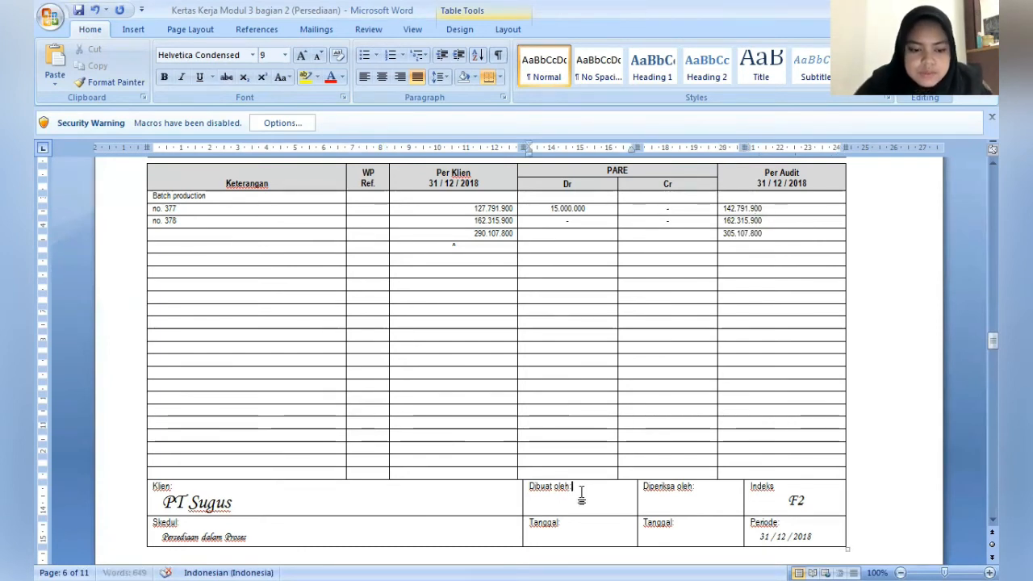
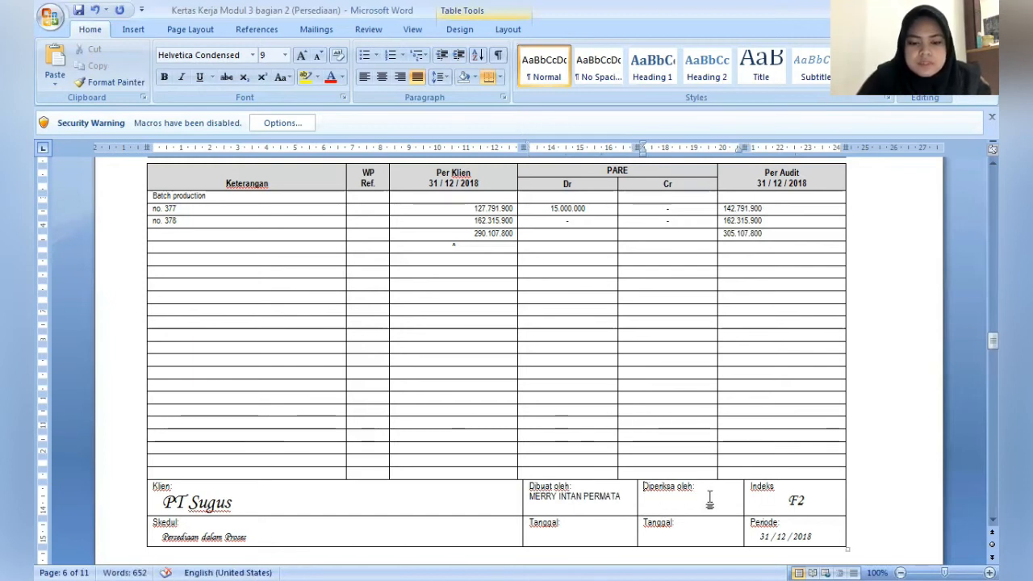
pyautogui.click(709, 500)
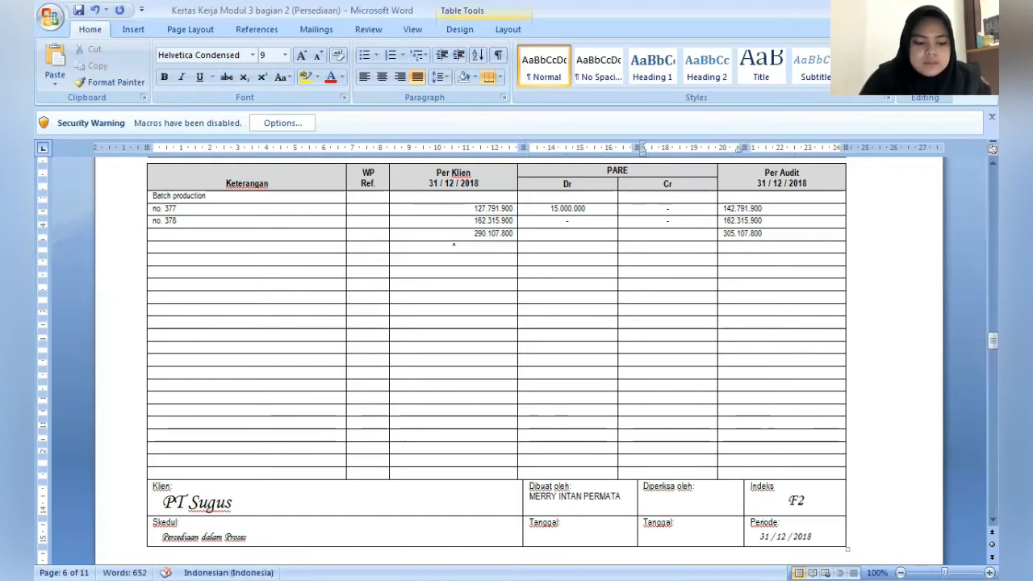
pyautogui.write('DIMUATI')
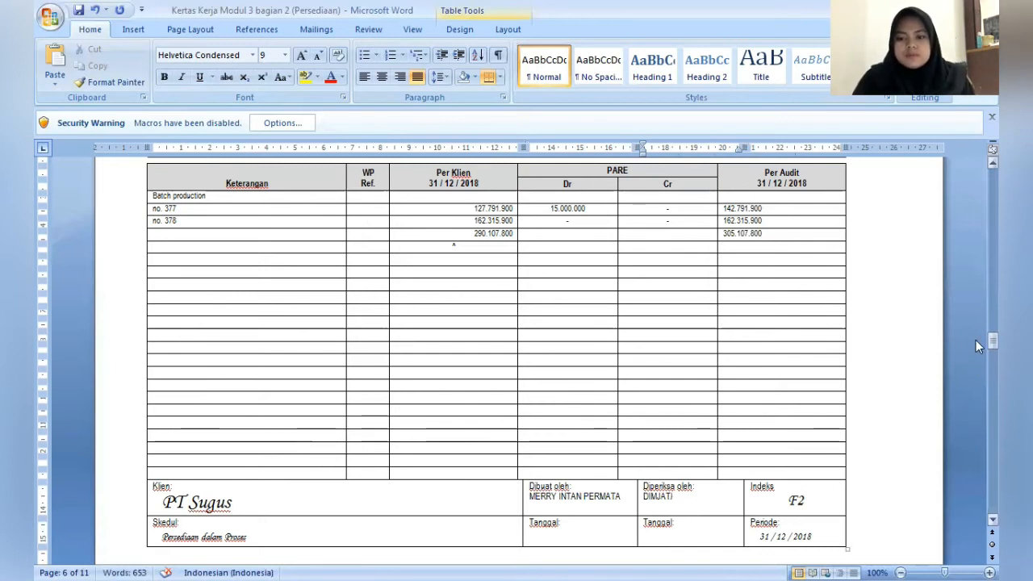
# - Head the first row of the blank journal table after the F2 schedule with "ADJ 13"
pyautogui.scroll(-8, 975, 359)
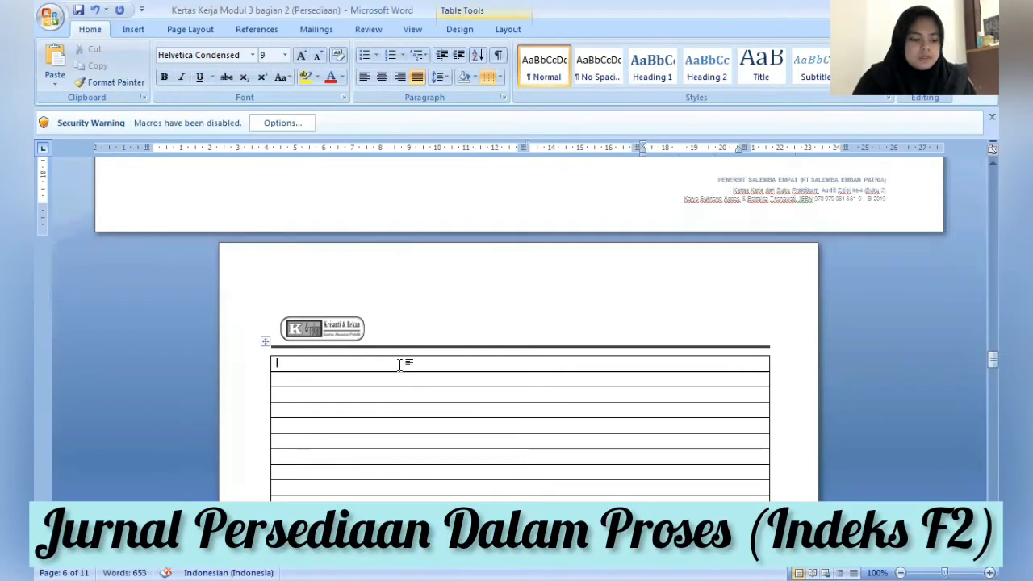
pyautogui.click(399, 365)
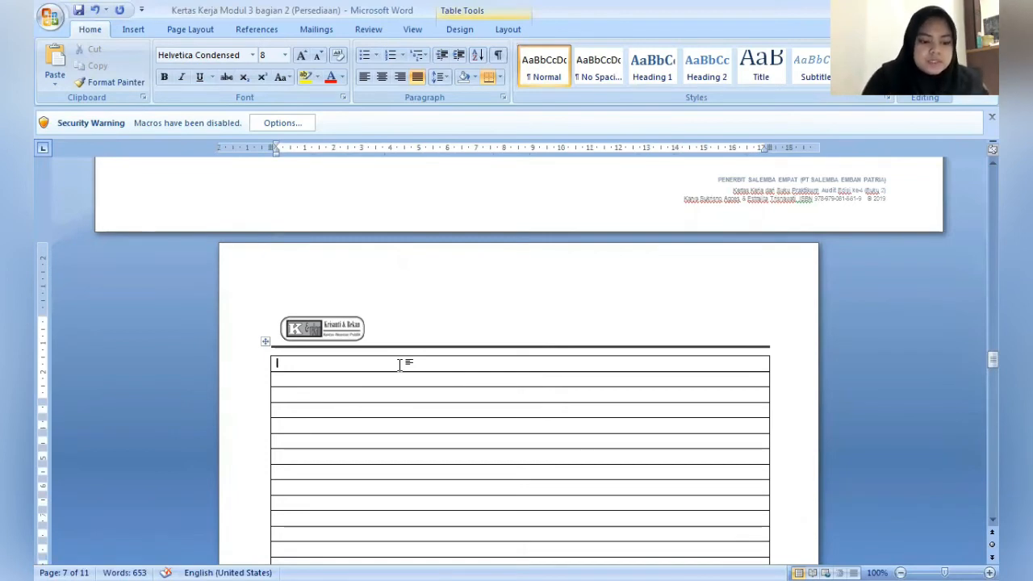
pyautogui.write('ADJ 13')
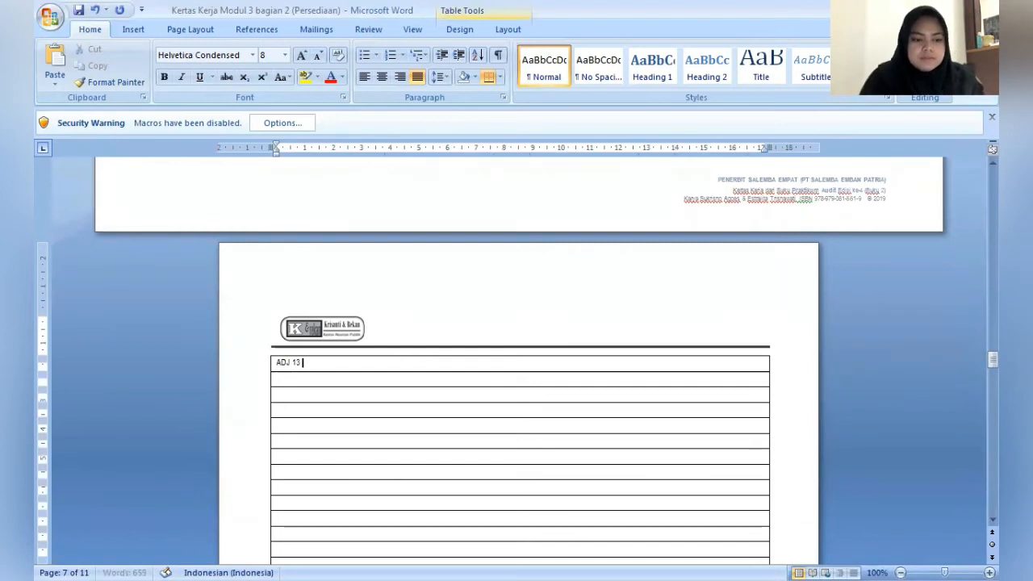
pyautogui.press('Down')
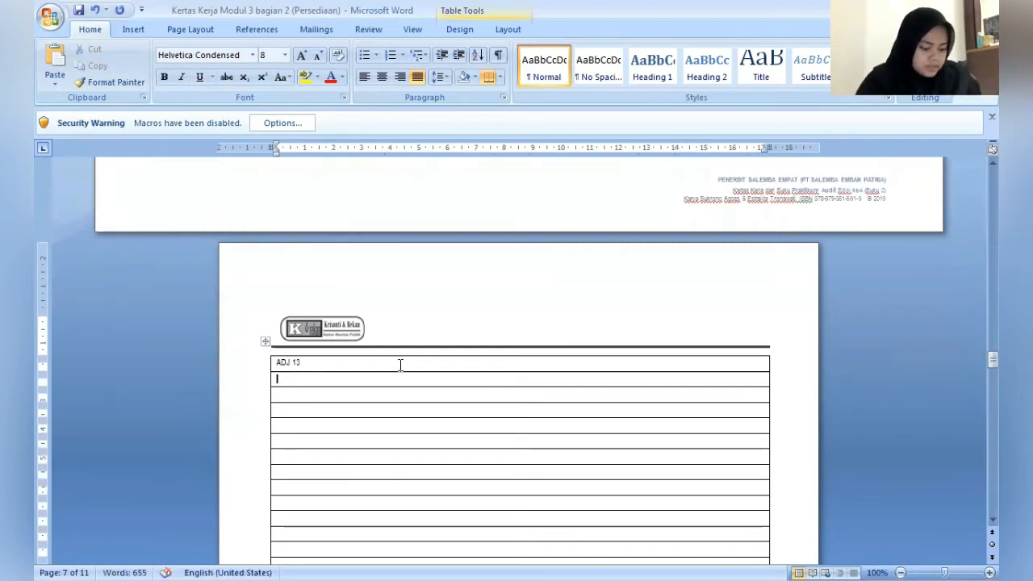
# - Enter "Persediaan Bahan dalam proses" as the debit account in the row below the ADJ 13 heading
pyautogui.write('PE')
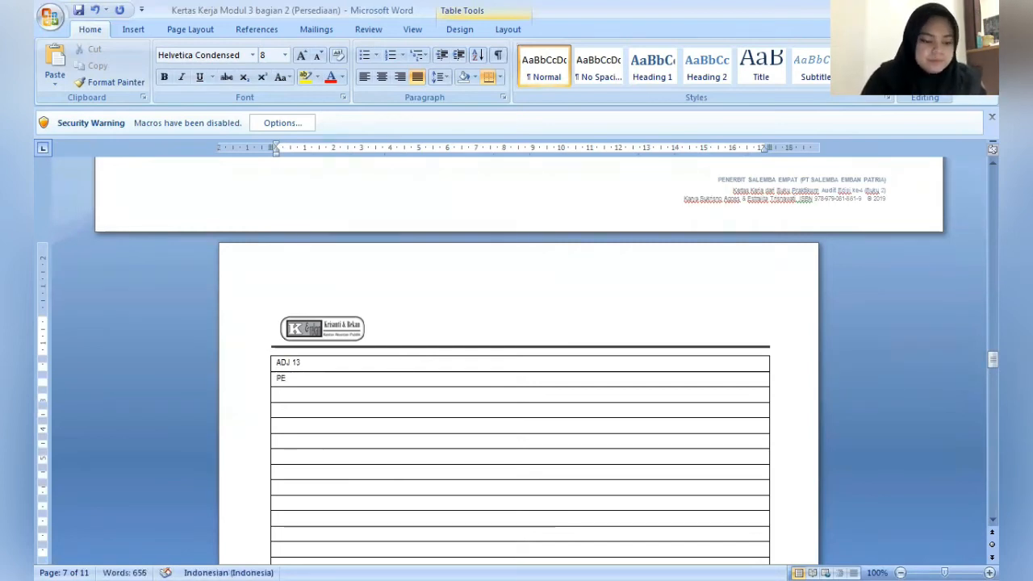
pyautogui.press('BackSpace')
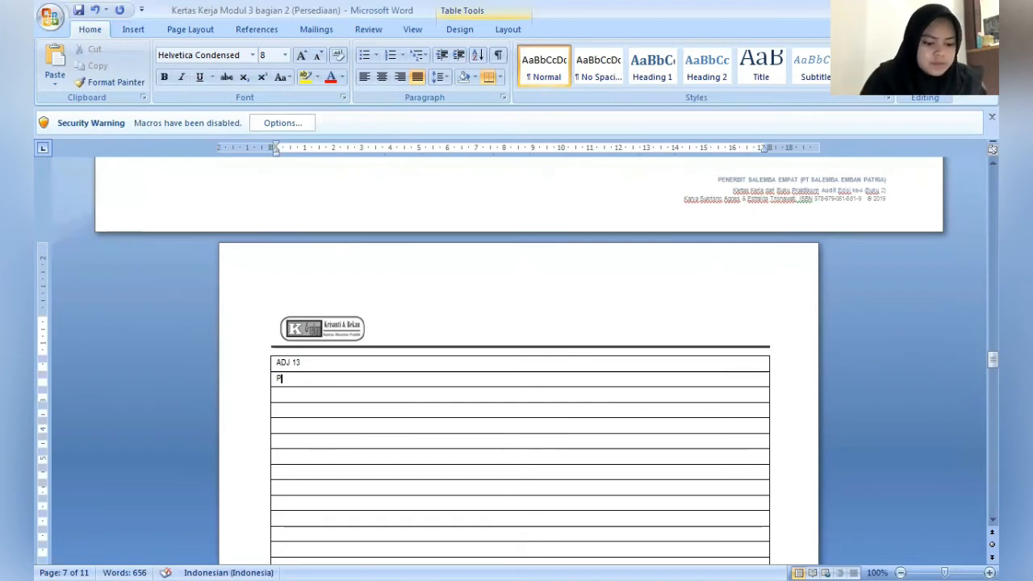
pyautogui.write('ersediaan ')
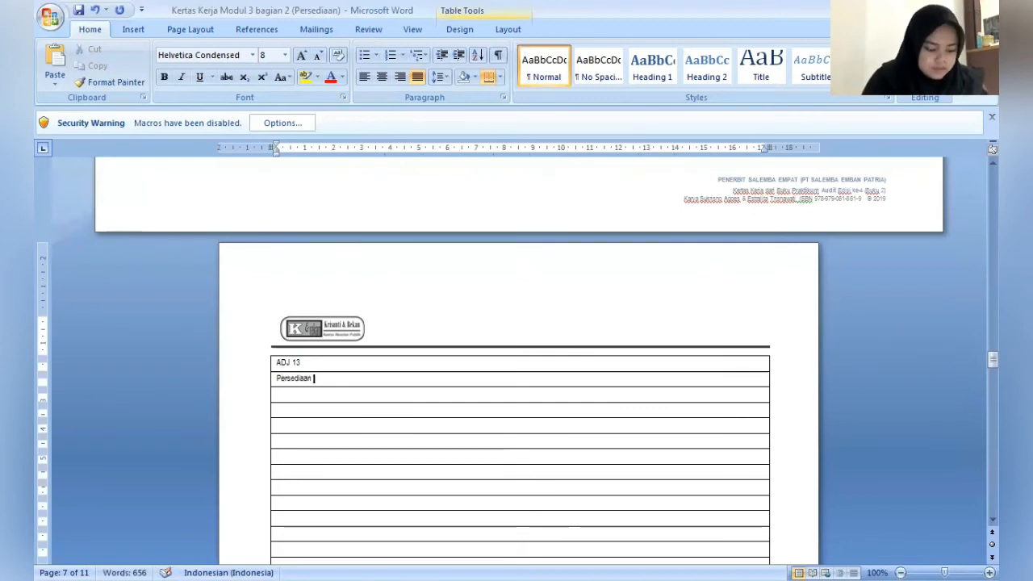
pyautogui.write('Baha')
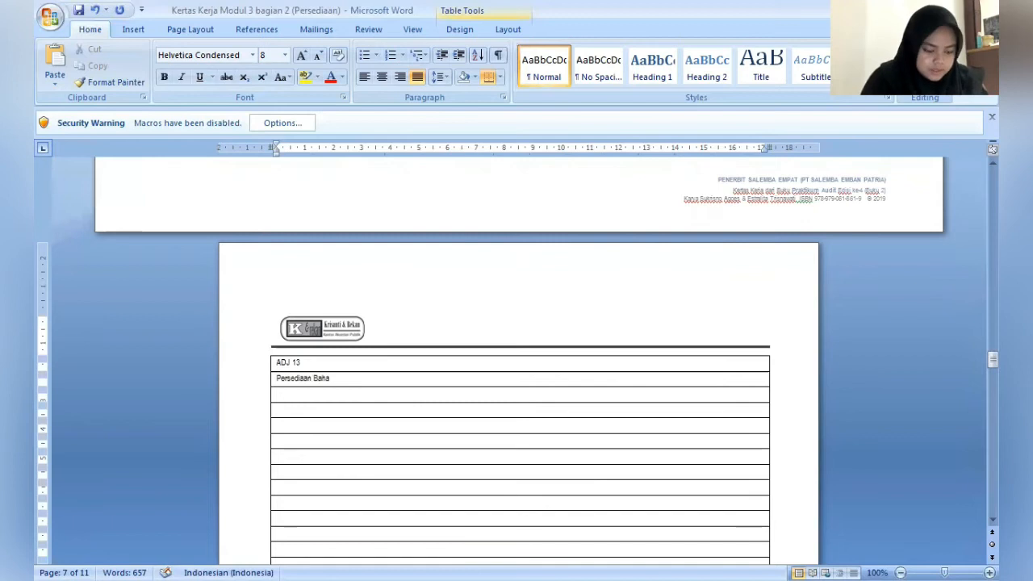
pyautogui.write('n')
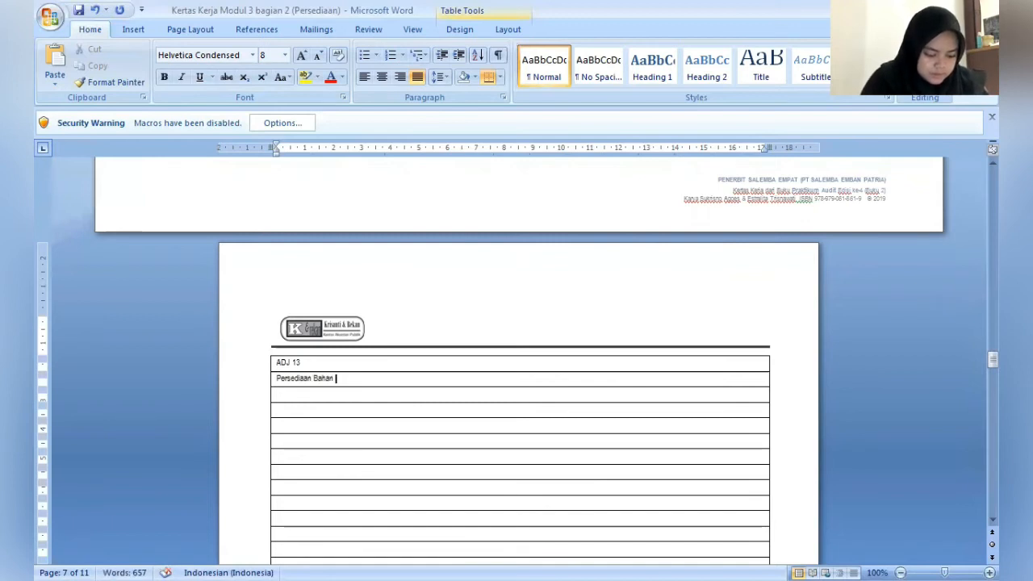
pyautogui.write(' dalam')
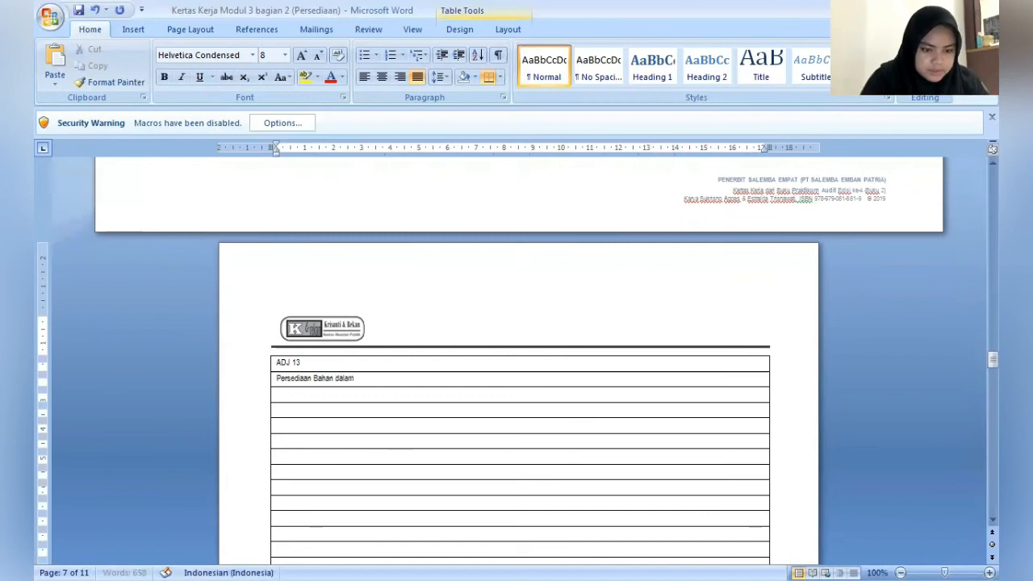
pyautogui.write(' p')
pyautogui.write('roses')
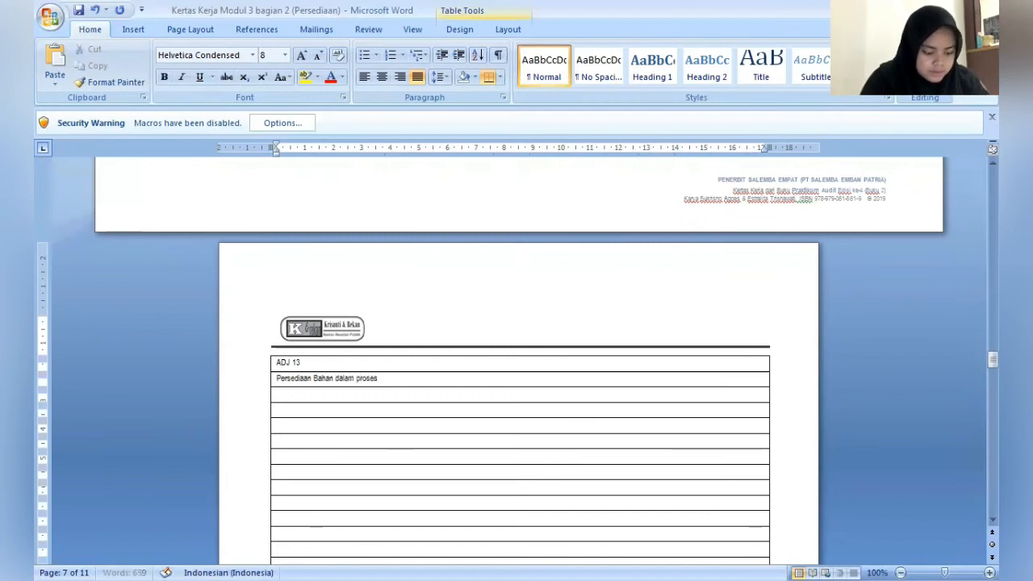
# - Indent the row below the debit account and enter "Utang Gaji" as the credit account of ADJ 13
pyautogui.click(400, 364)
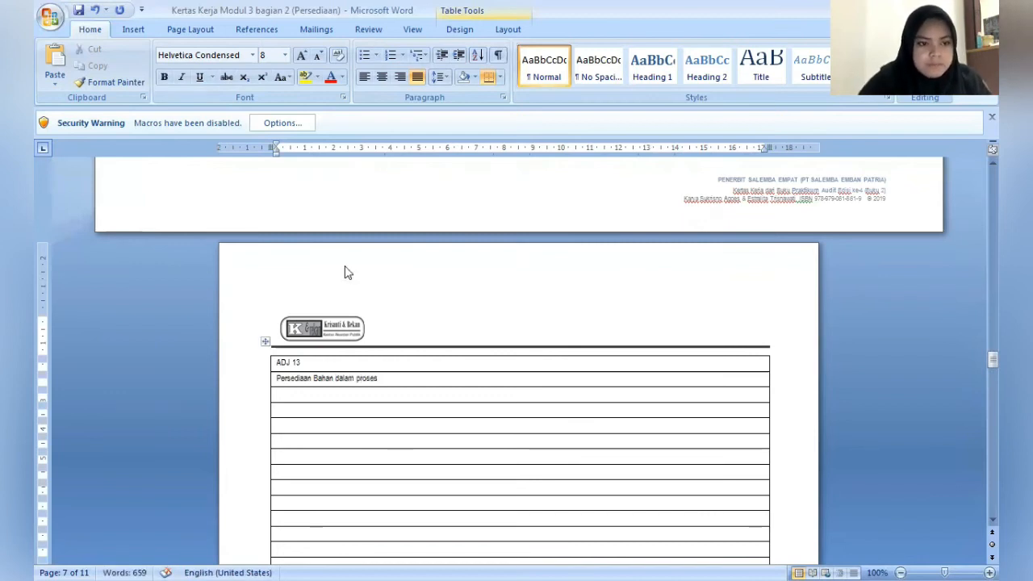
pyautogui.moveTo(277, 152)
pyautogui.mouseDown()
pyautogui.moveTo(301, 168)
pyautogui.moveTo(313, 153)
pyautogui.mouseUp()
pyautogui.write('Uta')
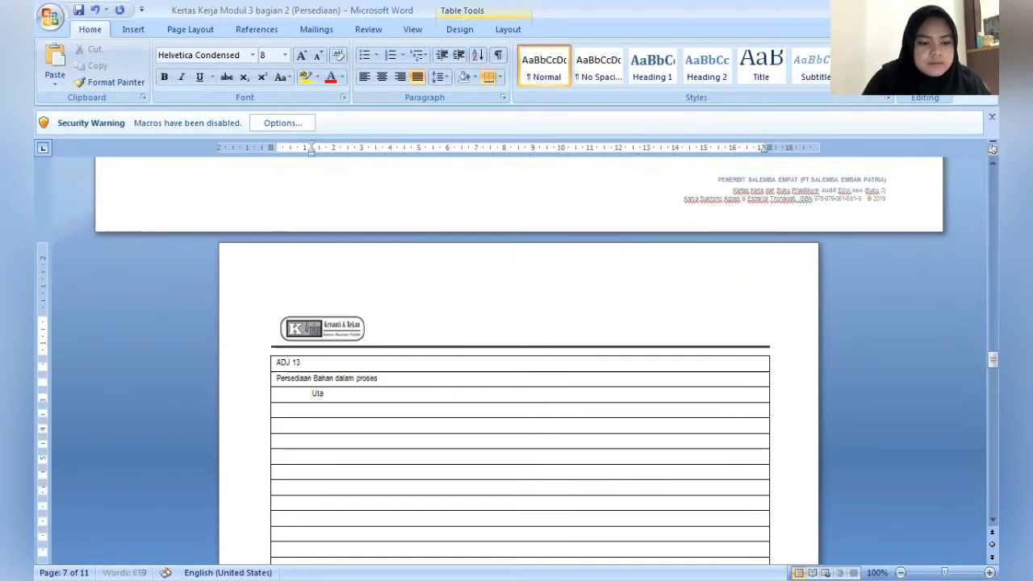
pyautogui.write('ng Gaji')
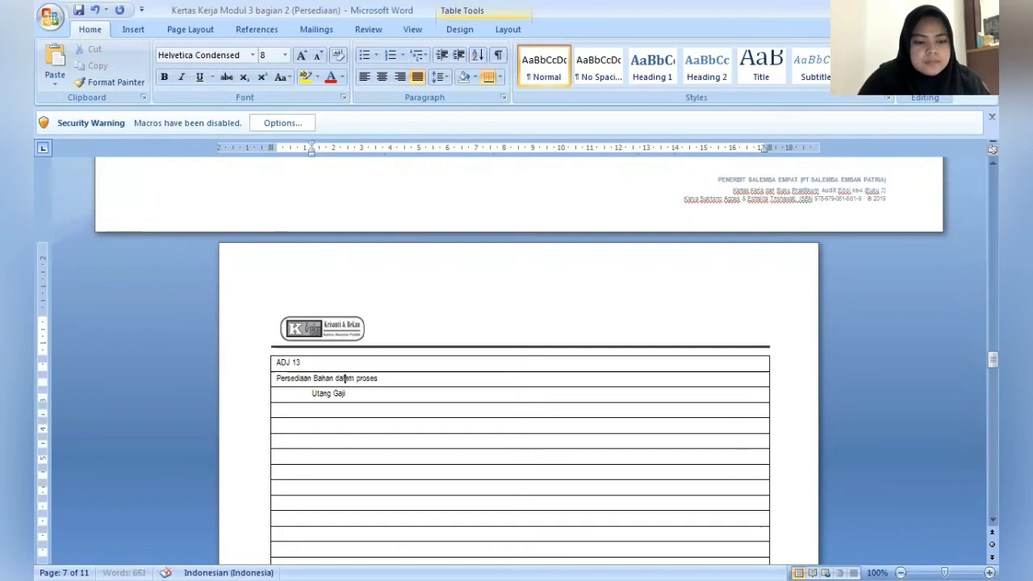
# - Add the debit amount Rp15.000.000 after Persediaan Bahan dalam proses in the ADJ 13 journal
pyautogui.click(356, 378)
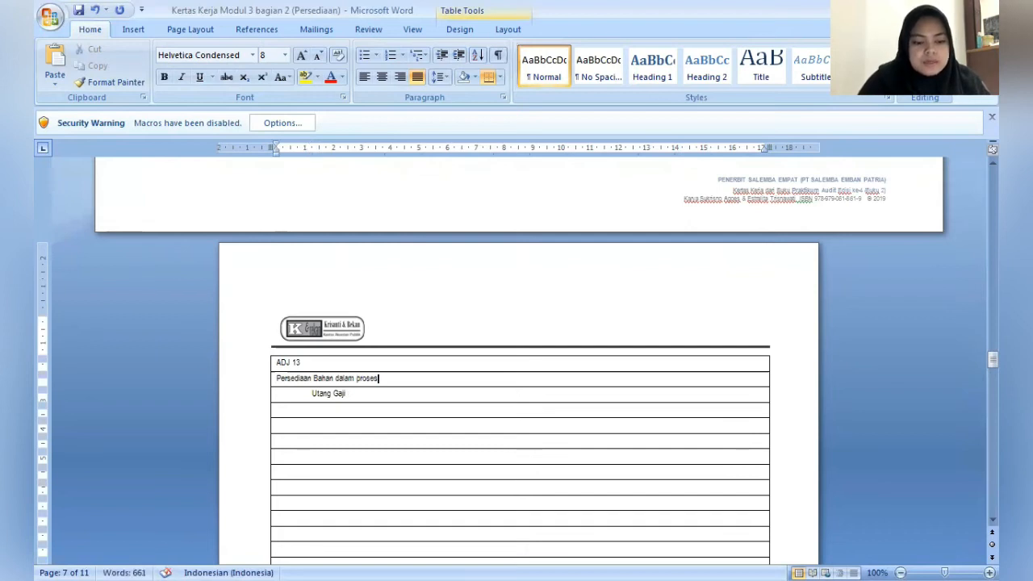
pyautogui.write('Rp1')
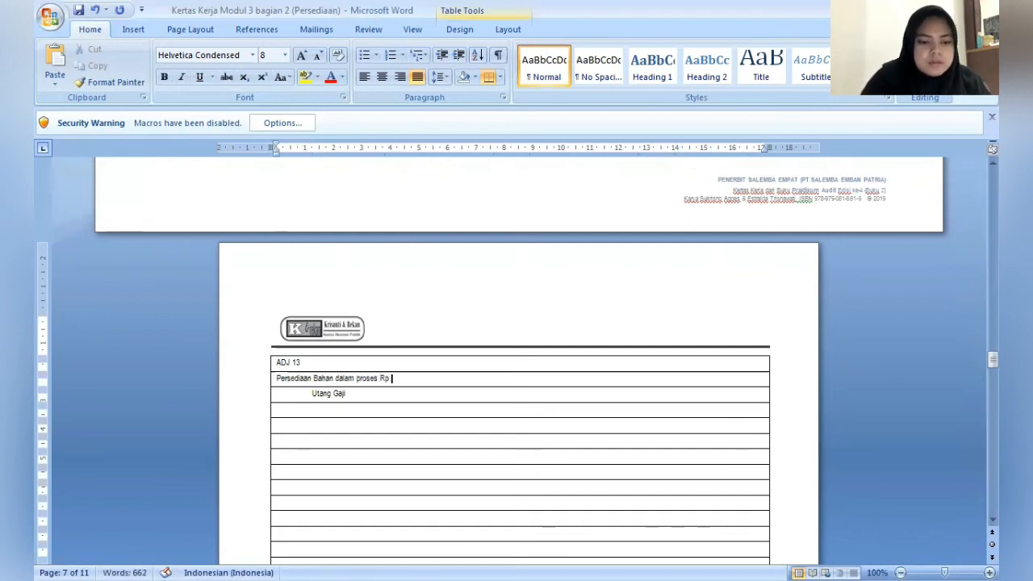
pyautogui.write('5.')
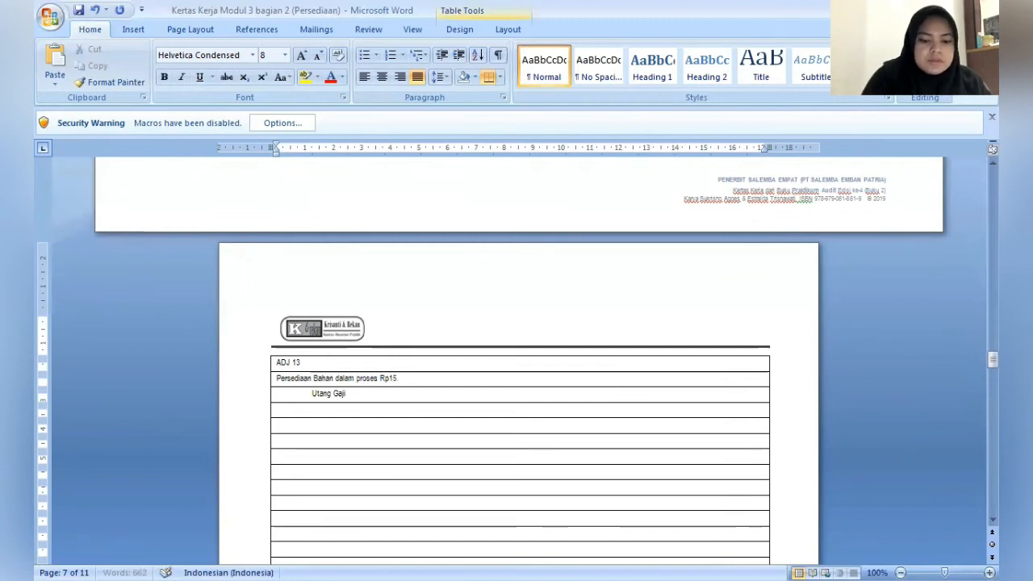
pyautogui.write('000.000')
# - Add the credit amount Rp15.000.000 after Utang Gaji, set off from the account name, in the ADJ 13 journal
pyautogui.press('Down')
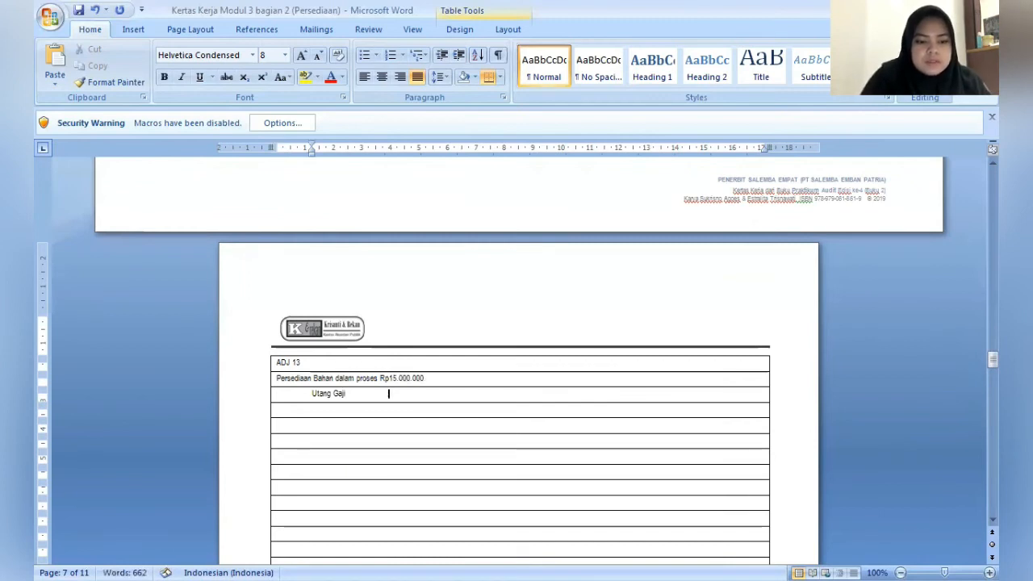
pyautogui.press('Tab')
pyautogui.write('R')
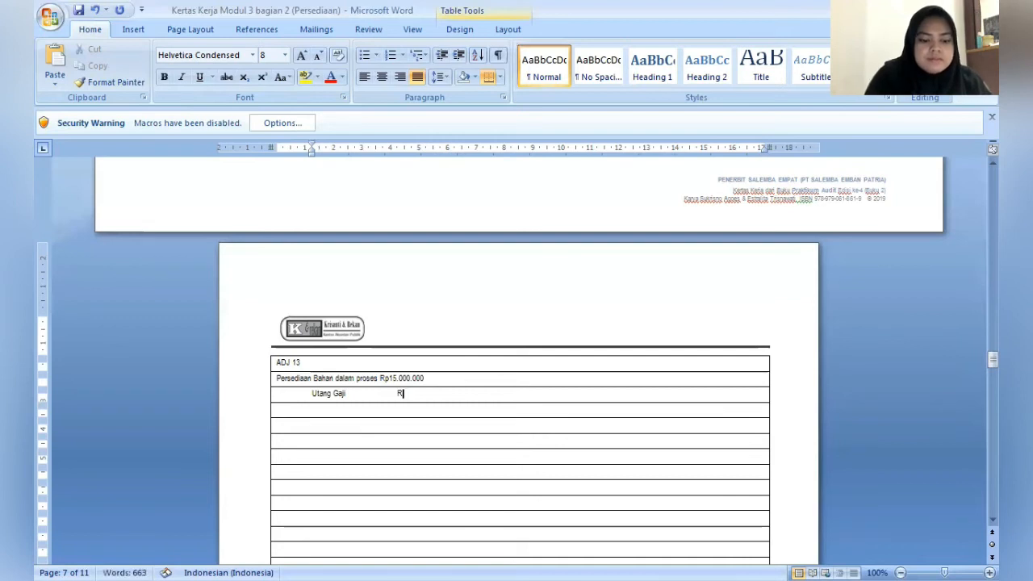
pyautogui.write('p15.000.')
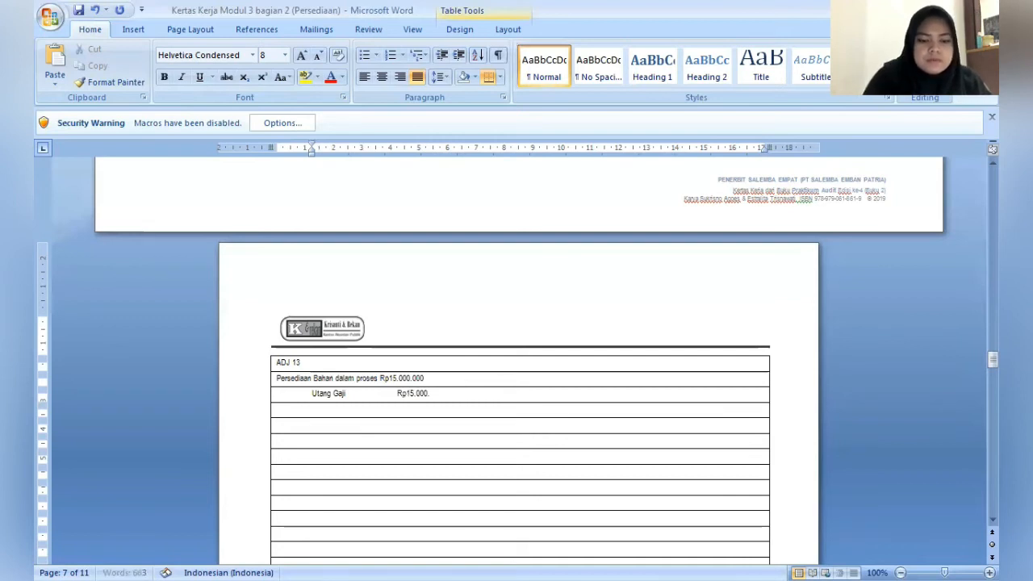
pyautogui.write('000.')
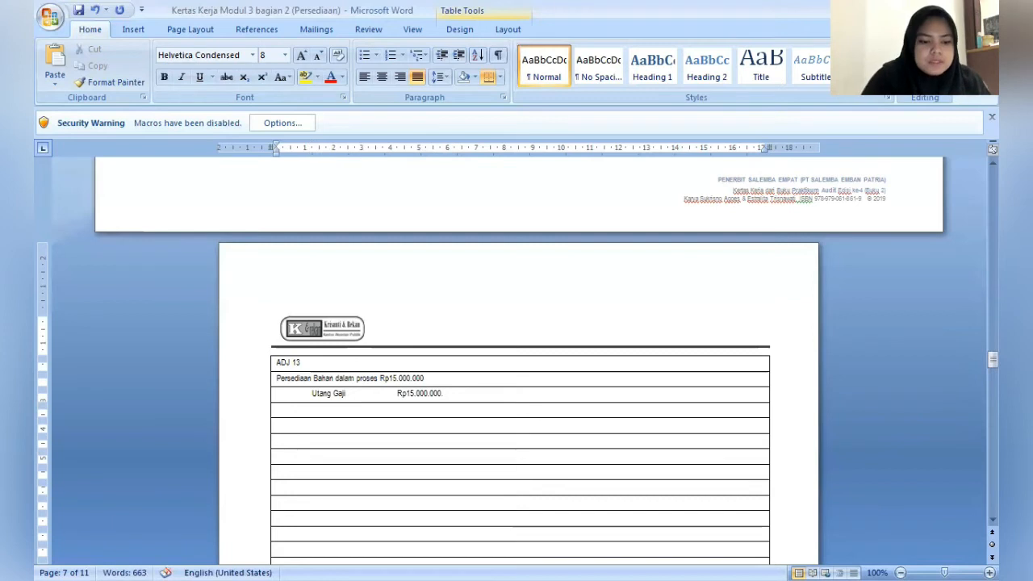
pyautogui.write('(')
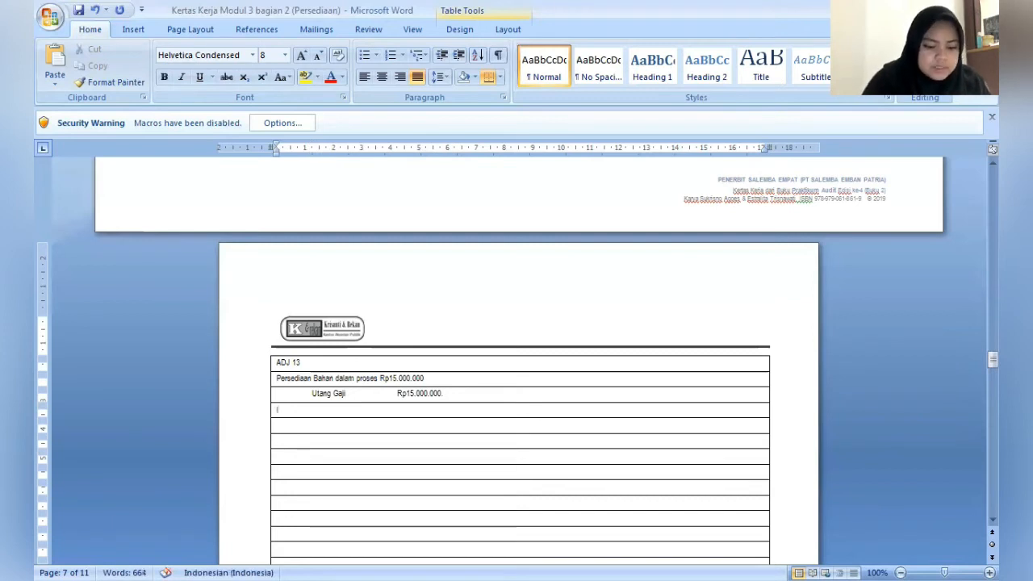
pyautogui.write('Mencatat')
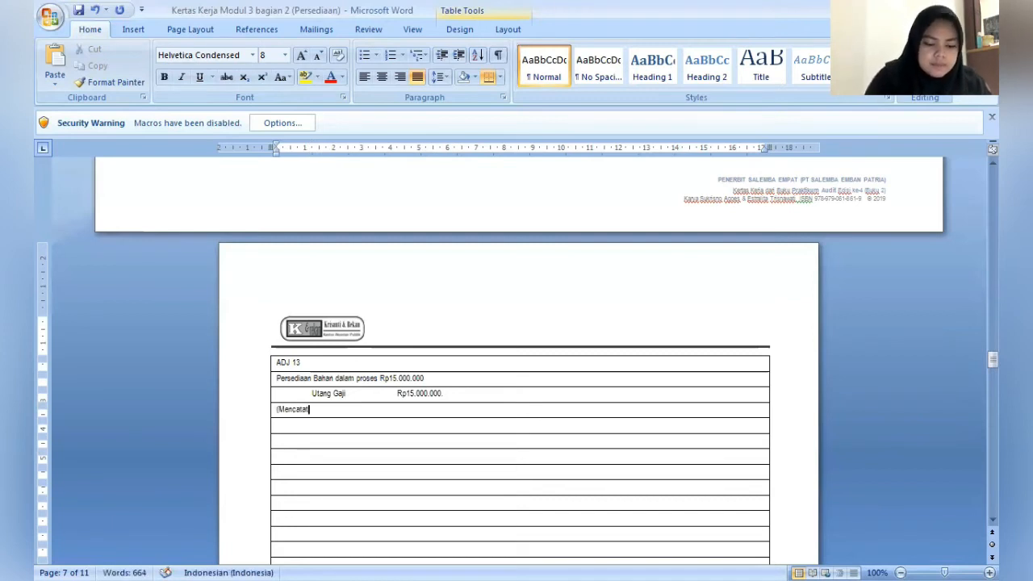
pyautogui.write(' Ke')
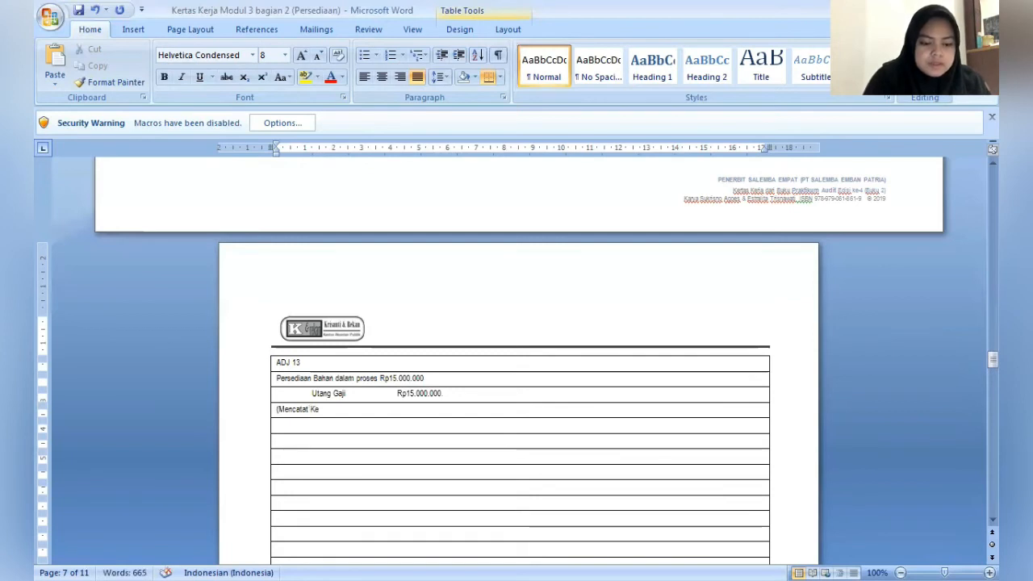
pyautogui.write('k')
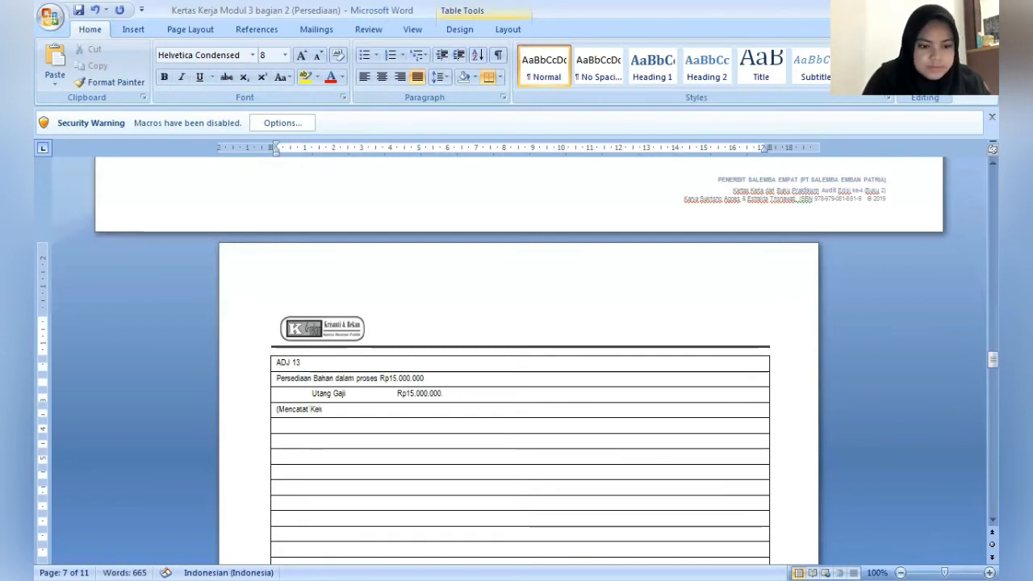
pyautogui.write('urangan')
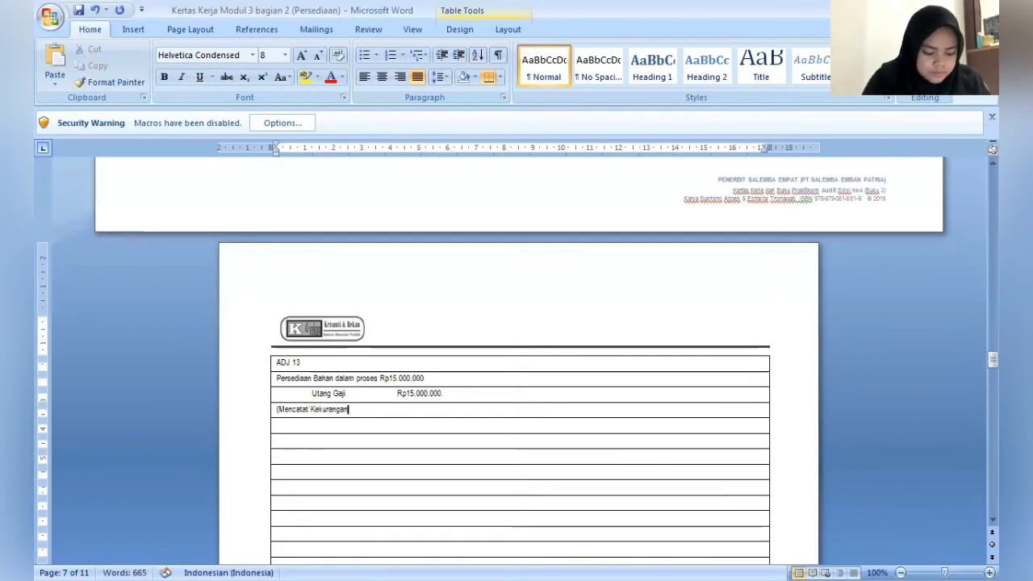
pyautogui.write(' Upah Gaji')
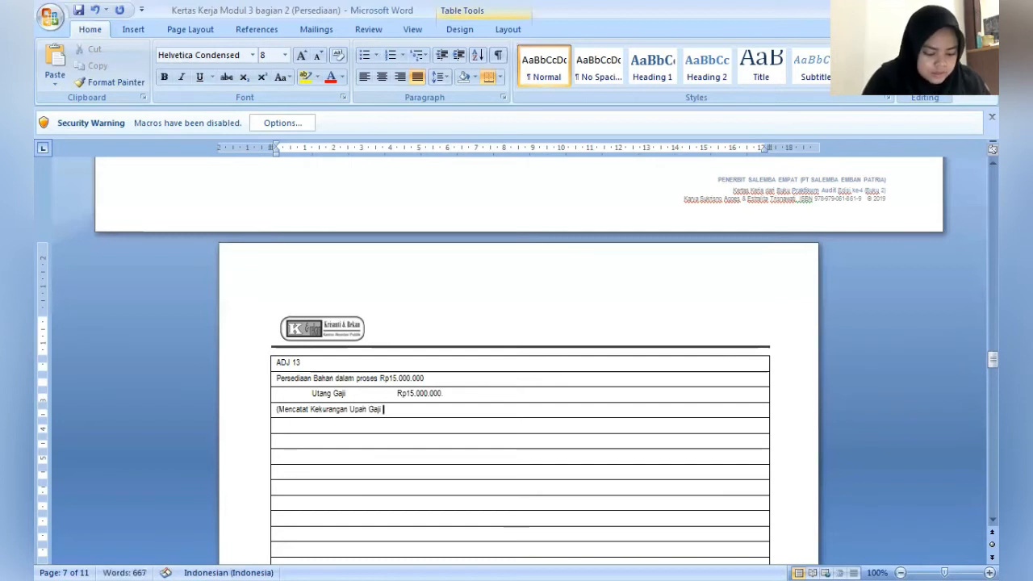
pyautogui.write(' Buruh ')
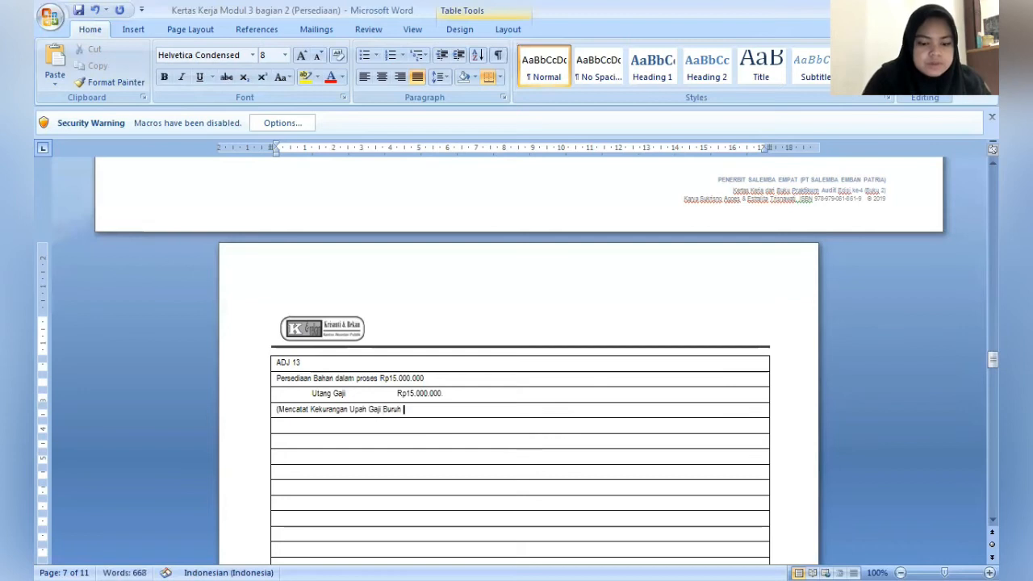
pyautogui.write('Pabrik')
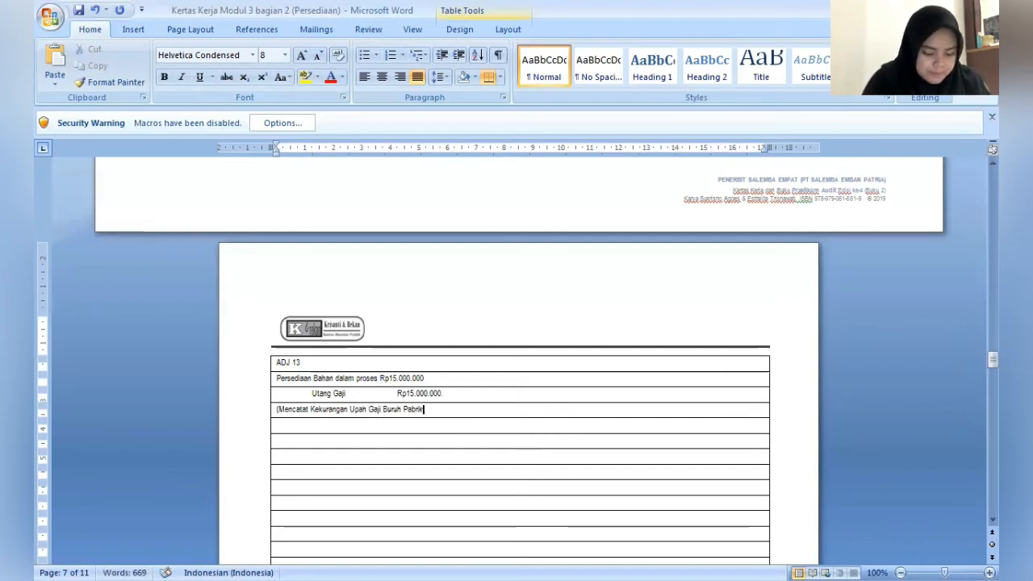
pyautogui.write(' pada ')
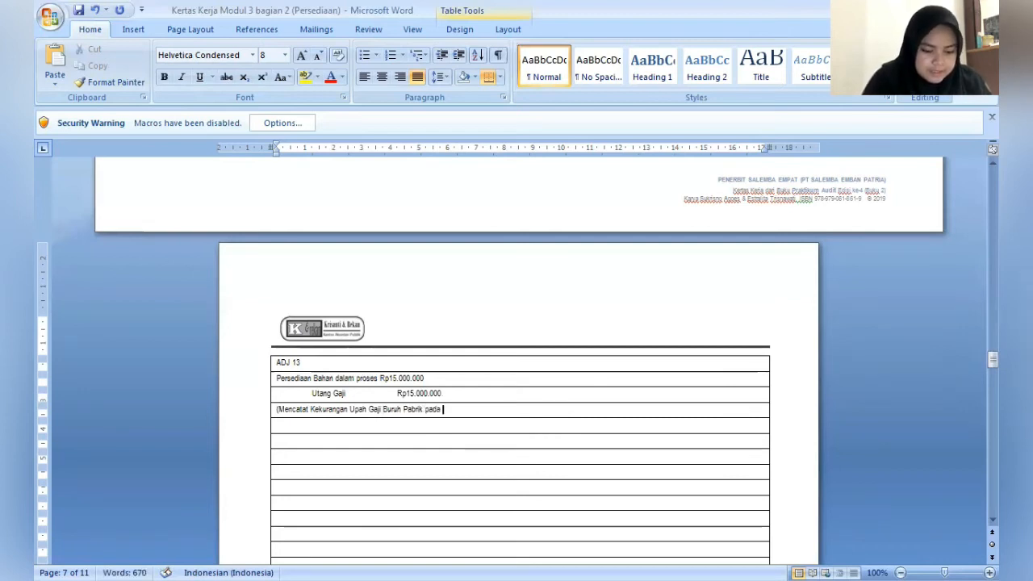
pyautogui.write('Batch')
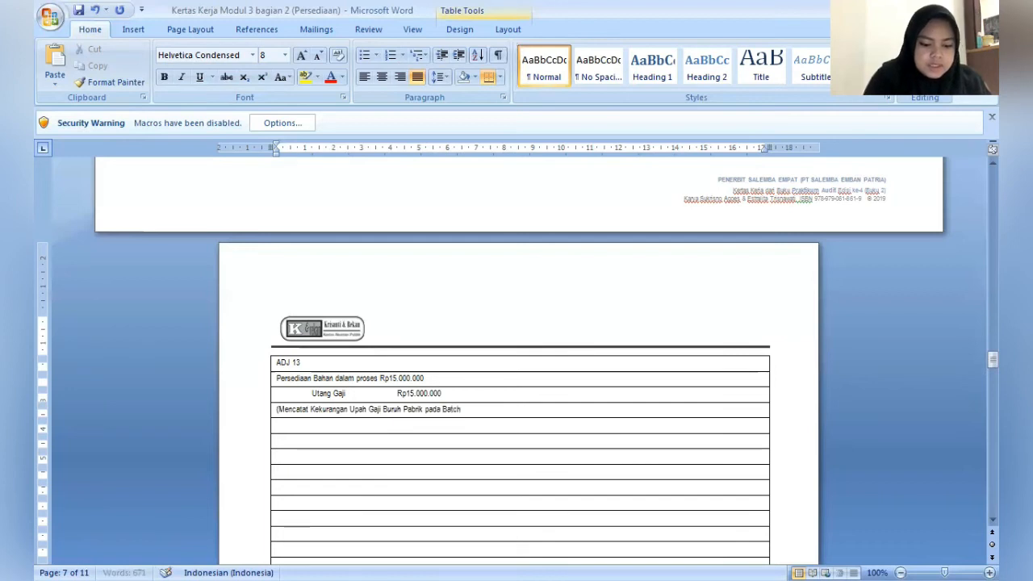
pyautogui.write(' Produksi ')
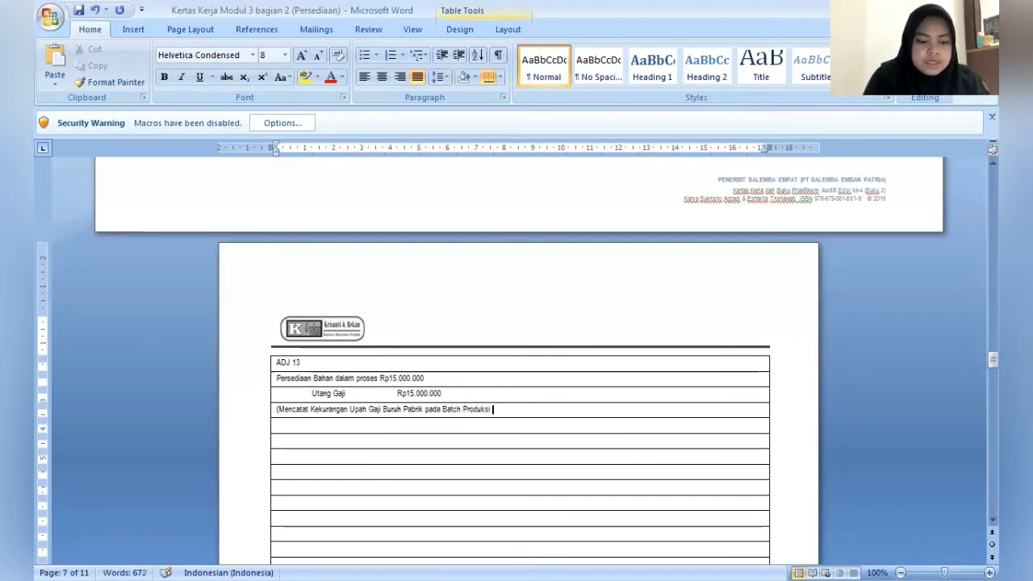
pyautogui.write('377 y')
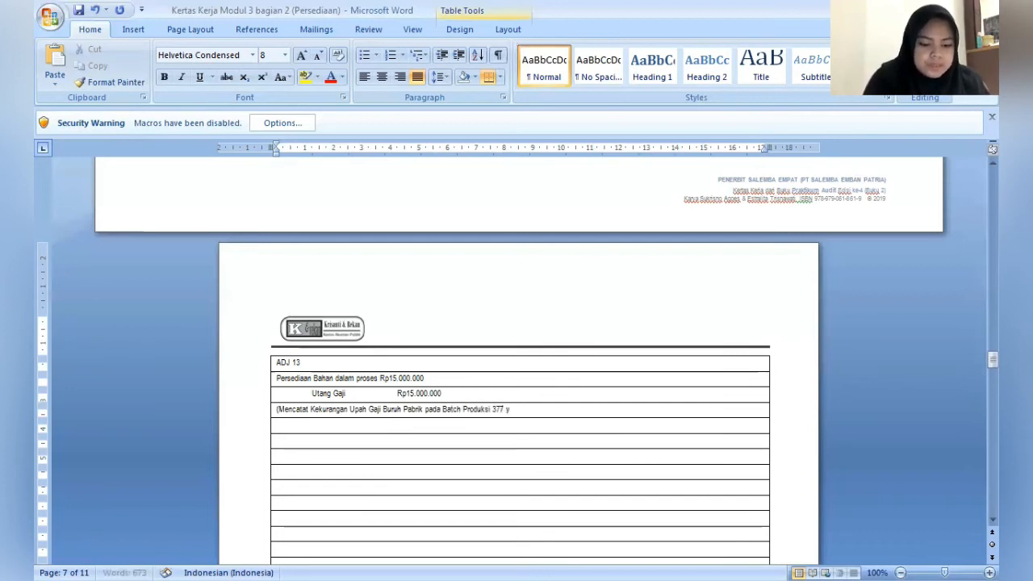
pyautogui.write('ang belum dibayar')
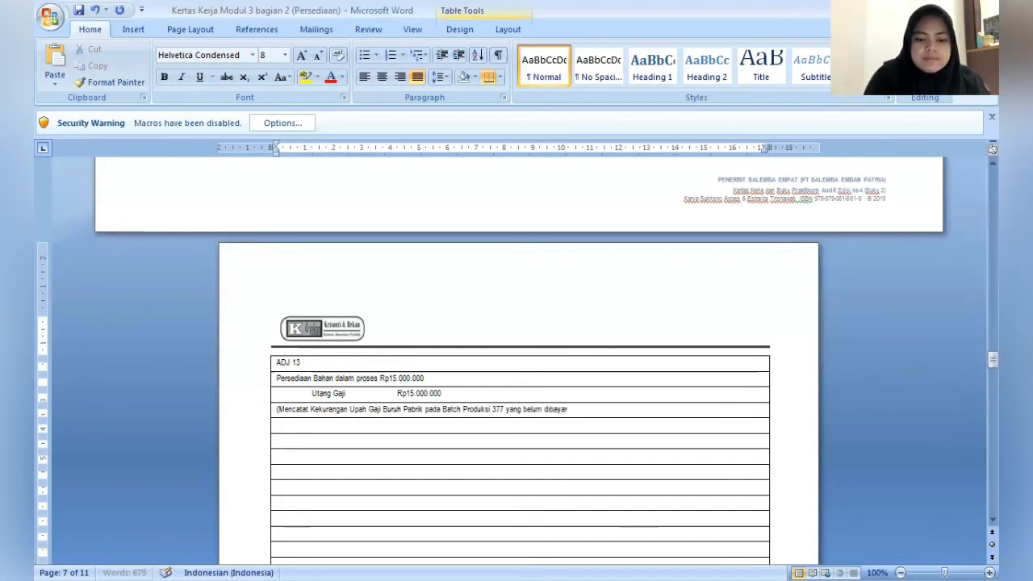
pyautogui.write(')')
# - Fill in the preparer's name under Dibuat oleh in the sign-off block of the ADJ 13 journal page
pyautogui.press('Down')
pyautogui.press('Down')
pyautogui.press('Down')
pyautogui.press('Down')
pyautogui.press('Down')
pyautogui.press('Down')
pyautogui.press('Down')
pyautogui.press('Down')
pyautogui.press('Down')
pyautogui.press('Down')
pyautogui.press('Down')
pyautogui.press('Down')
pyautogui.press('Down')
pyautogui.press('Down')
pyautogui.press('Down')
pyautogui.press('Down')
pyautogui.press('Down')
pyautogui.press('Down')
pyautogui.press('Down')
pyautogui.press('Down')
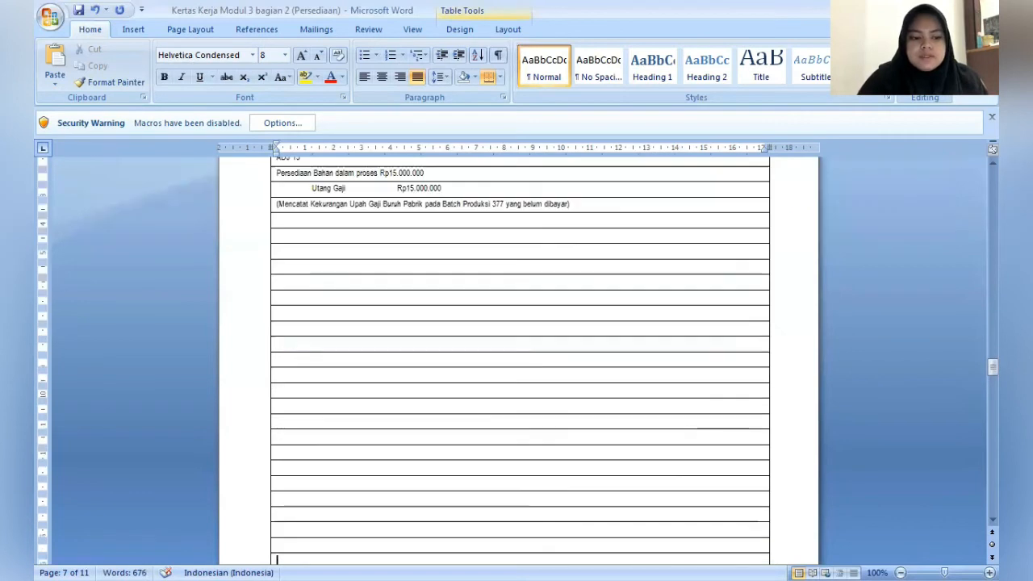
pyautogui.press('Down')
pyautogui.press('Down')
pyautogui.press('Down')
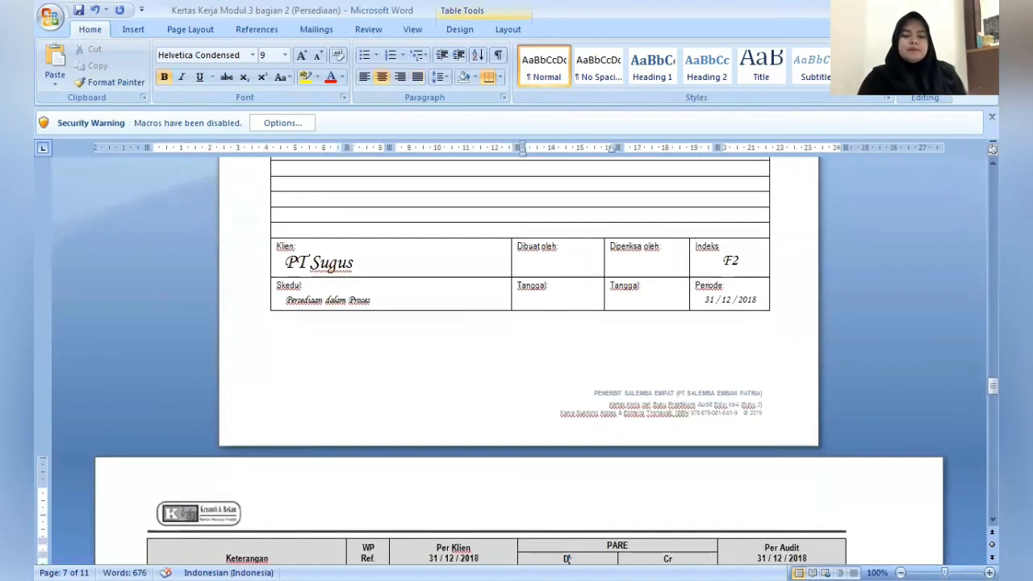
pyautogui.click(542, 266)
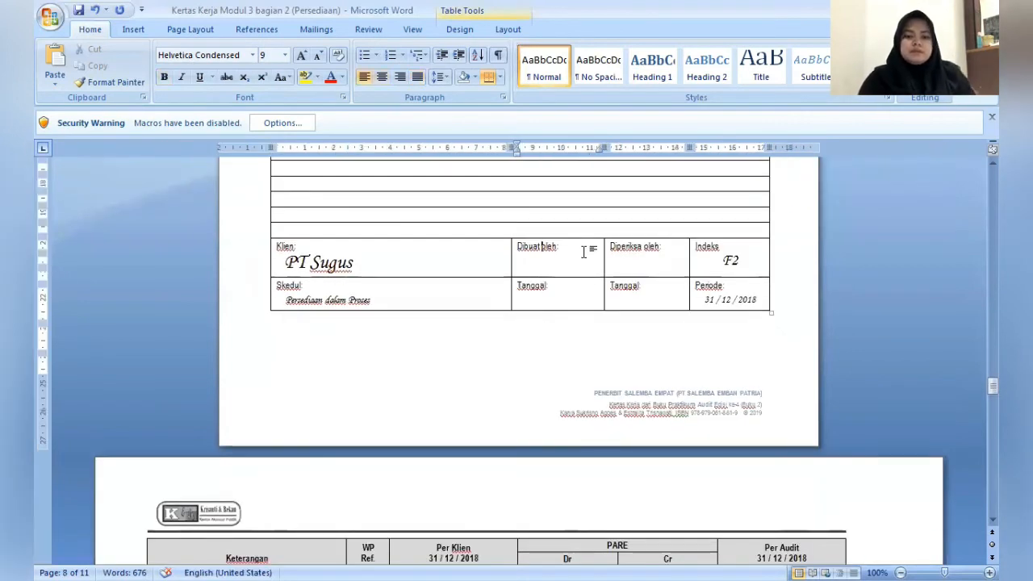
pyautogui.press('Down')
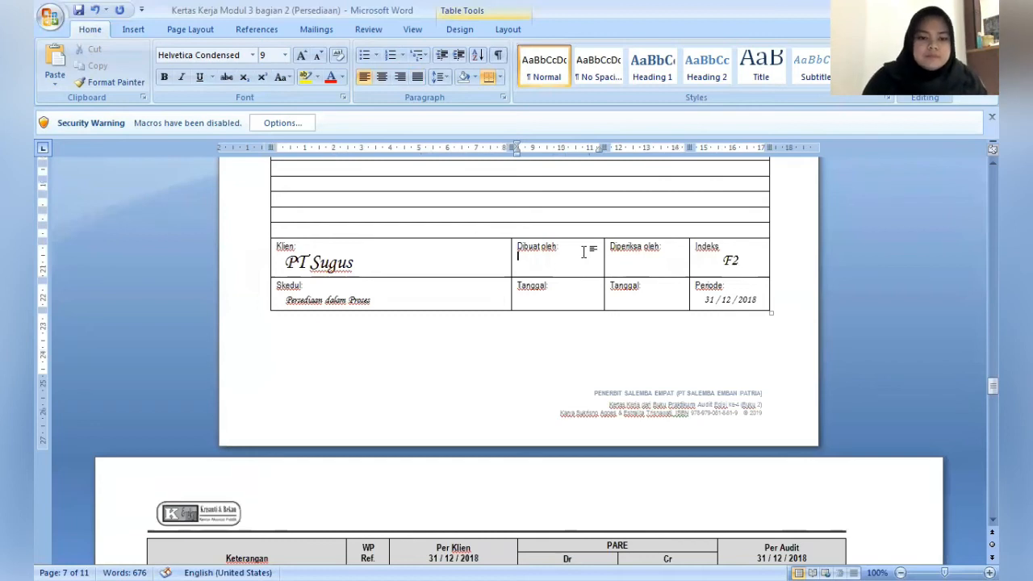
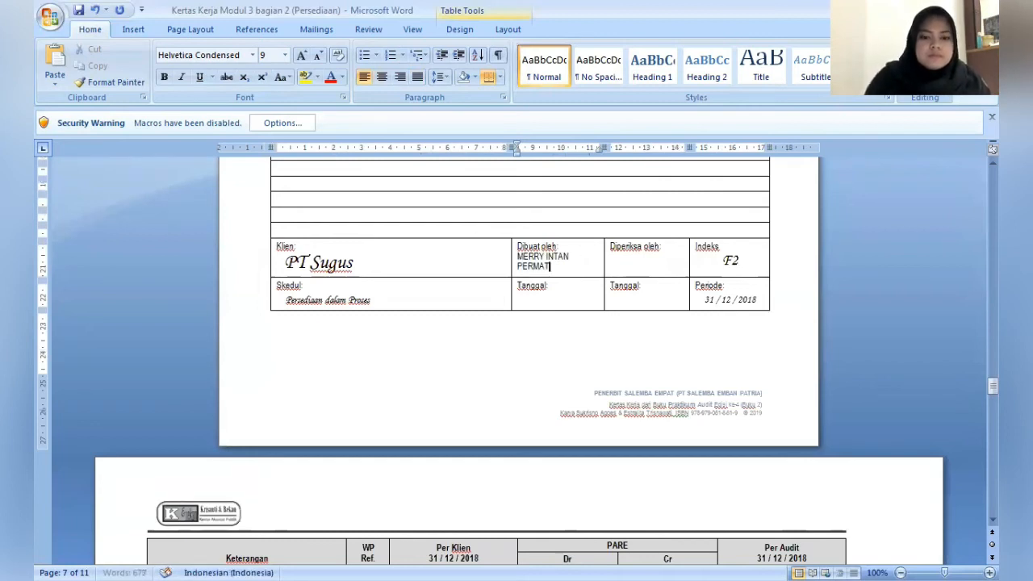
# - Fill in the reviewer's name under Diperiksa oleh in the same F2 sign-off block
pyautogui.click(679, 246)
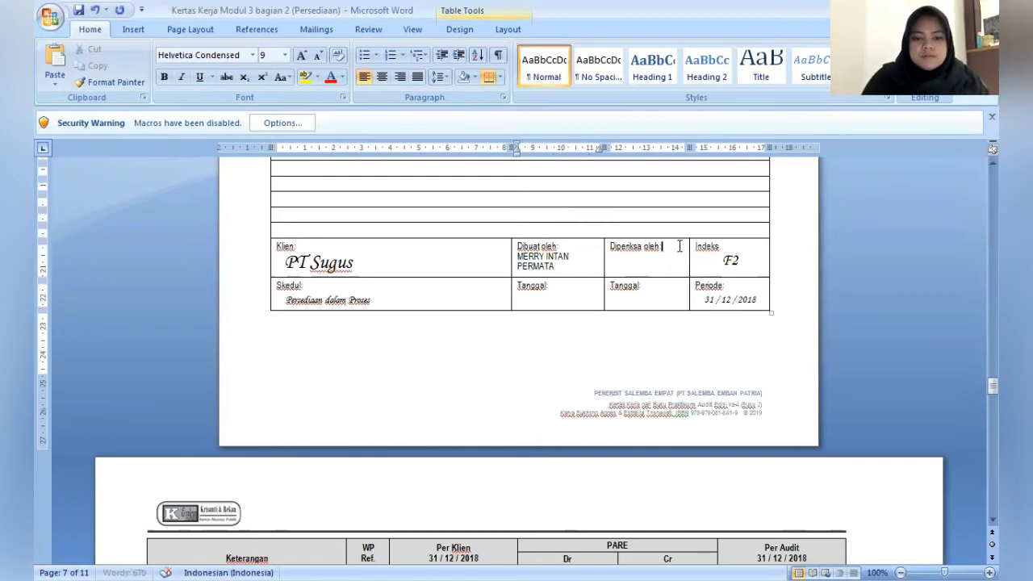
pyautogui.press('Return')
pyautogui.write('DIMJ')
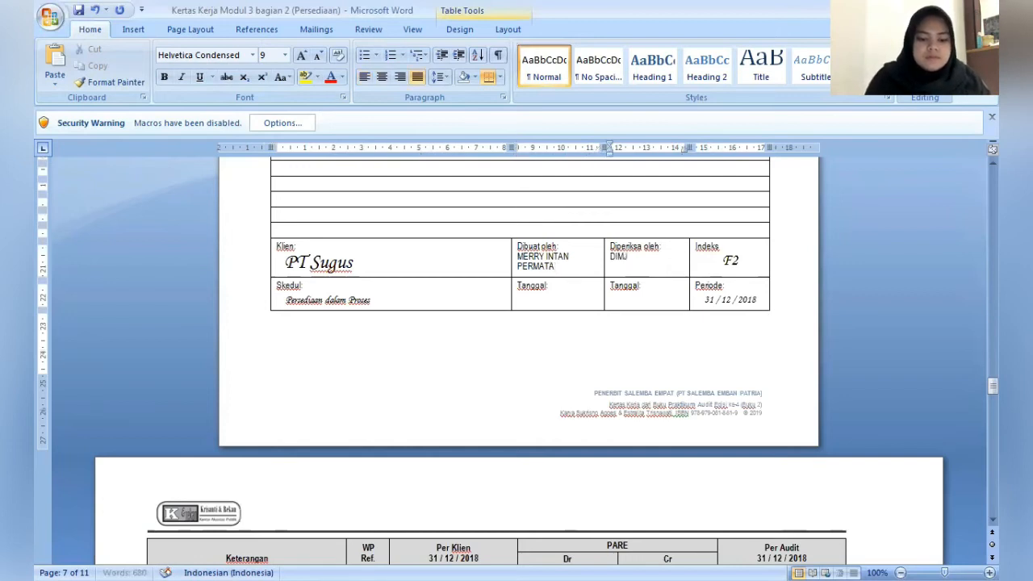
pyautogui.write('ATI')
# - Go to the F3 Persediaan Bahan Baku schedule and place the cursor in the Monomer row's PARE Dr cell
pyautogui.press('Down')
pyautogui.press('Down')
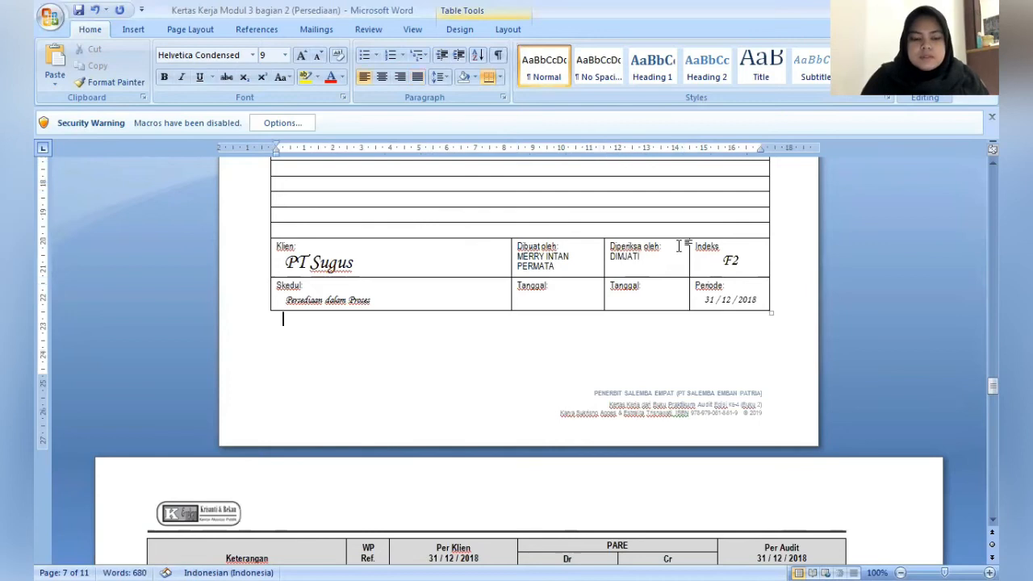
pyautogui.press('Down')
pyautogui.press('Down')
pyautogui.press('Down')
pyautogui.press('Down')
pyautogui.press('Down')
pyautogui.press('Down')
pyautogui.press('Down')
pyautogui.press('Down')
pyautogui.press('Down')
pyautogui.press('Down')
pyautogui.press('Down')
pyautogui.press('Down')
pyautogui.press('Down')
pyautogui.press('Down')
pyautogui.press('Down')
pyautogui.press('Down')
pyautogui.press('Down')
pyautogui.press('Down')
pyautogui.press('Down')
pyautogui.press('Down')
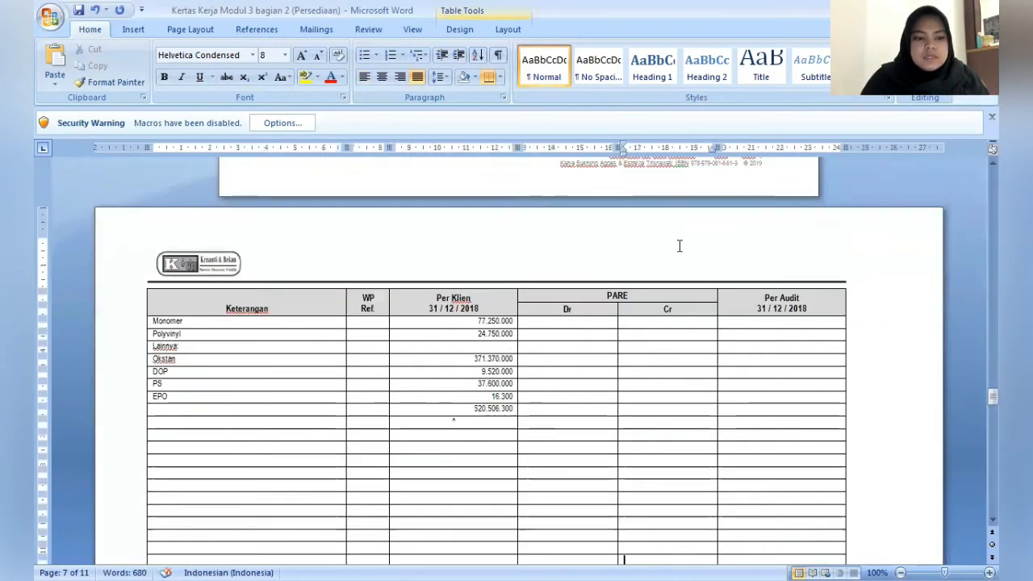
pyautogui.press('Down')
pyautogui.press('Down')
pyautogui.press('Down')
pyautogui.press('Down')
pyautogui.press('Down')
pyautogui.press('Down')
pyautogui.press('Down')
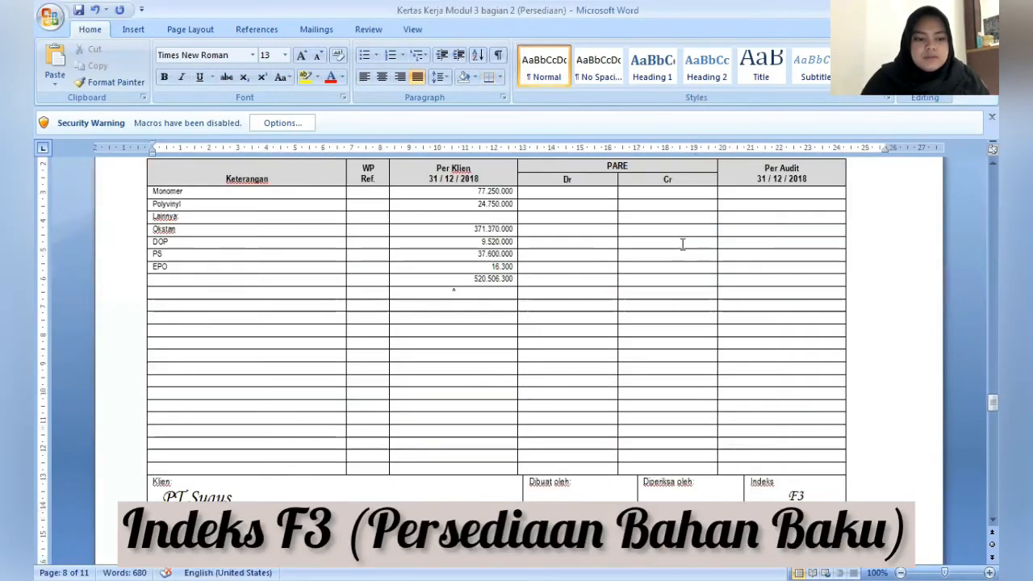
pyautogui.click(598, 196)
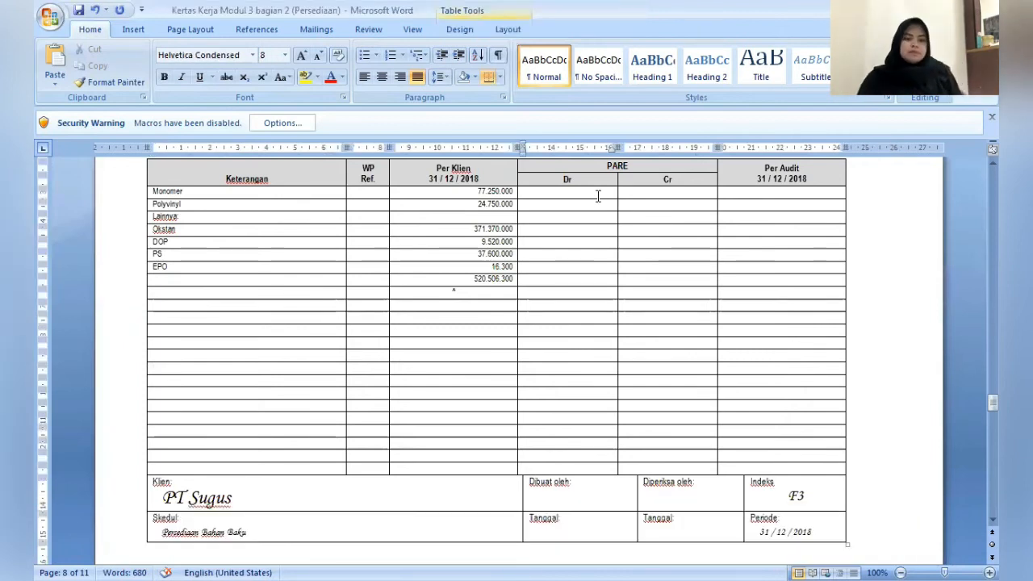
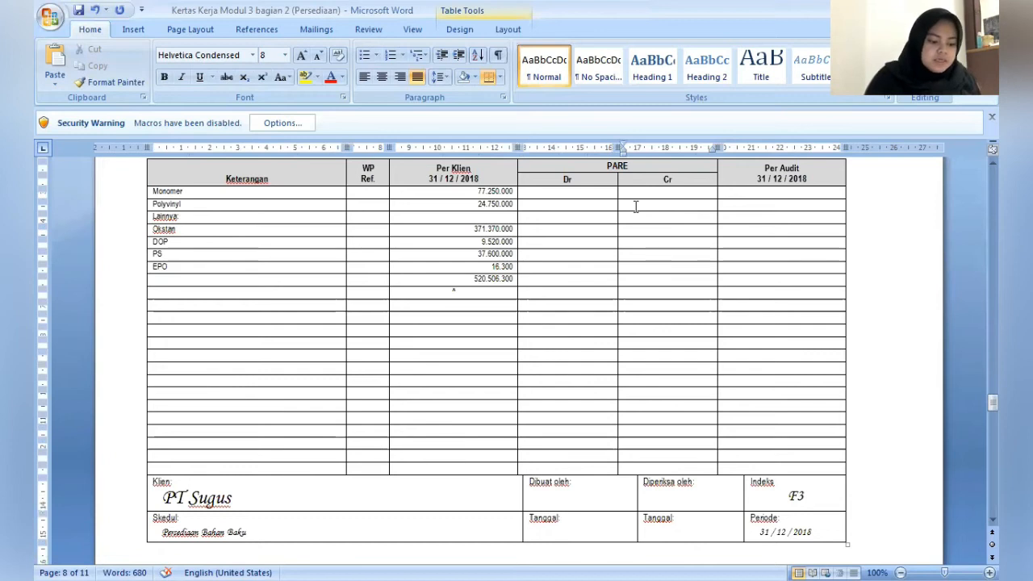
# - Enter 1.350.000 as the PARE Cr adjustment for Polyvinyl in the F3 raw materials schedule
pyautogui.click(635, 207)
pyautogui.write('1')
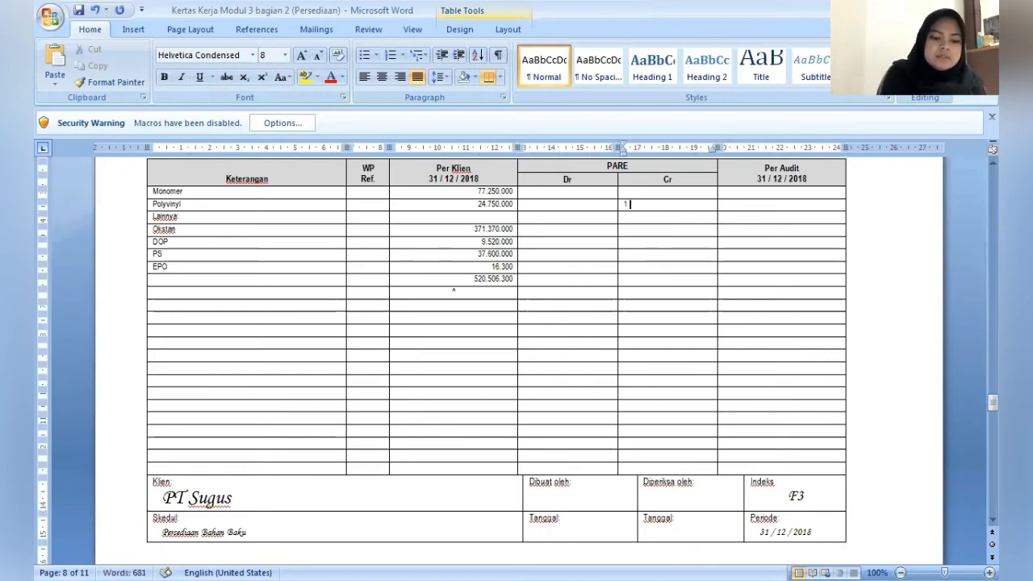
pyautogui.write('.35')
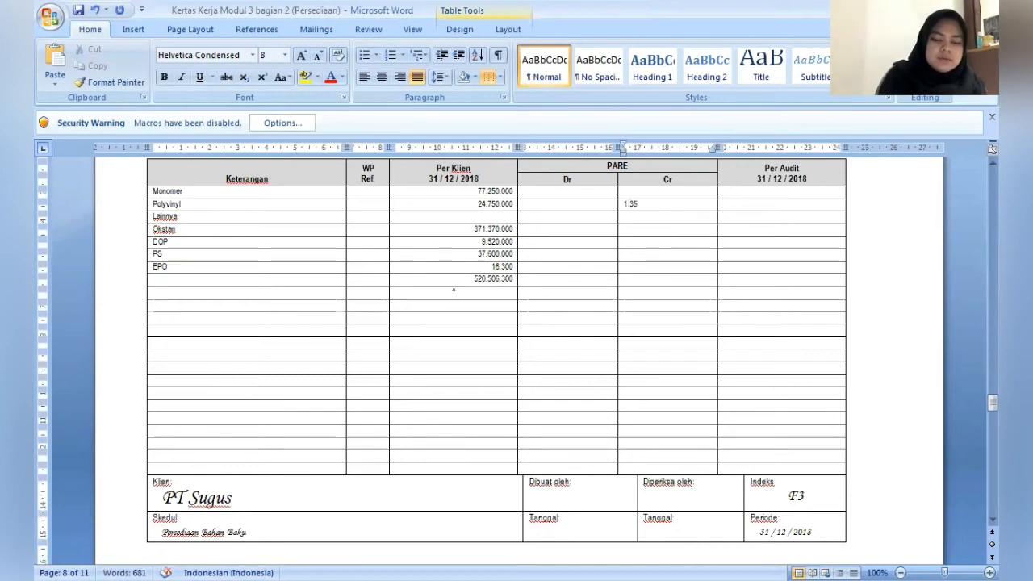
pyautogui.write('0.000')
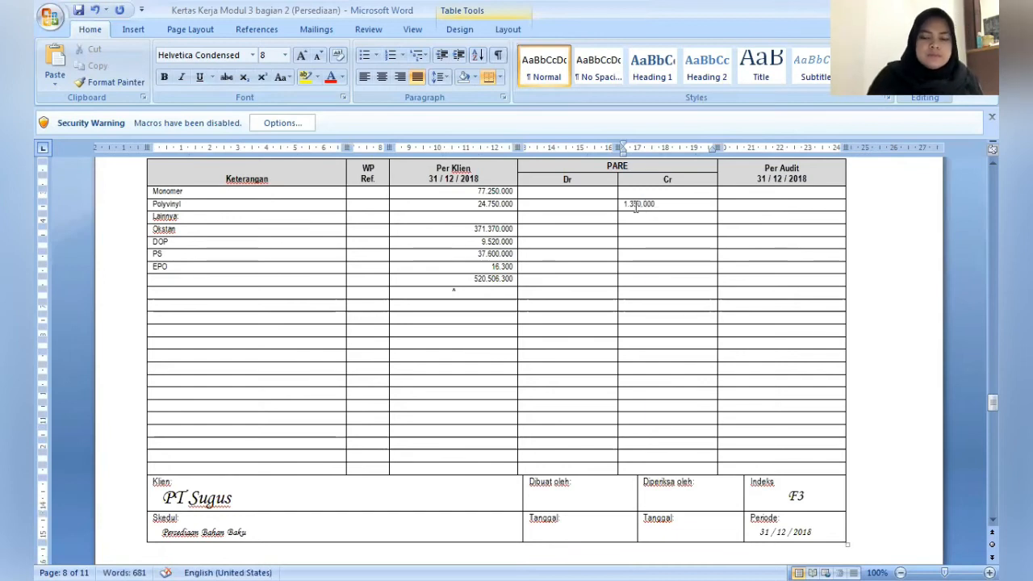
# - Centre the contents of the PARE Dr and Cr cells from the Monomer row through the EPO row
pyautogui.press('Left')
pyautogui.hotkey('shift', 'Right')
pyautogui.hotkey('shift', 'Right')
pyautogui.hotkey('shift', 'Right')
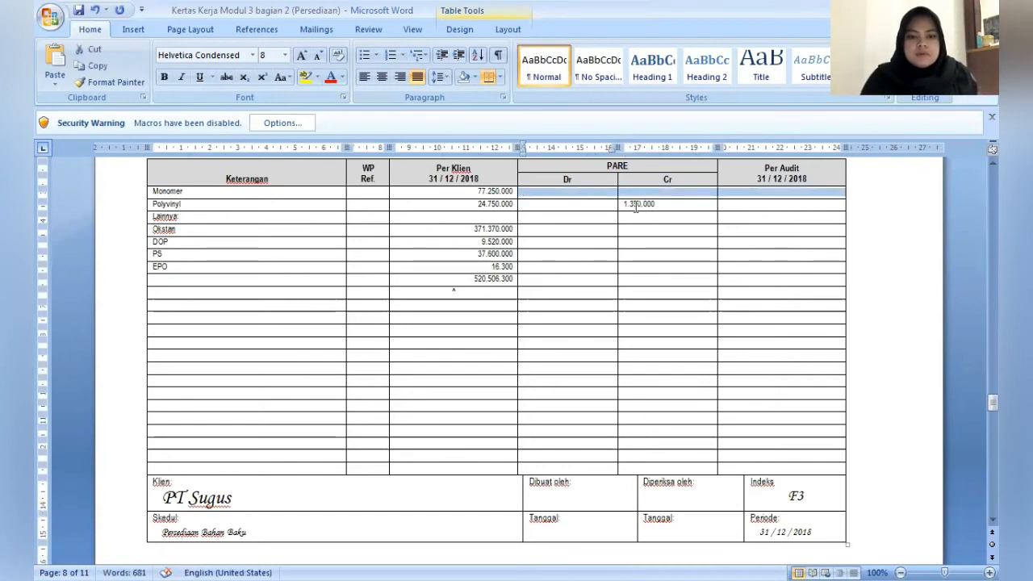
pyautogui.hotkey('shift', 'Left')
pyautogui.hotkey('shift', 'Down')
pyautogui.hotkey('shift', 'Down')
pyautogui.hotkey('shift', 'Down')
pyautogui.hotkey('shift', 'Down')
pyautogui.hotkey('shift', 'Down')
pyautogui.hotkey('shift', 'Down')
pyautogui.hotkey('shift', 'Down')
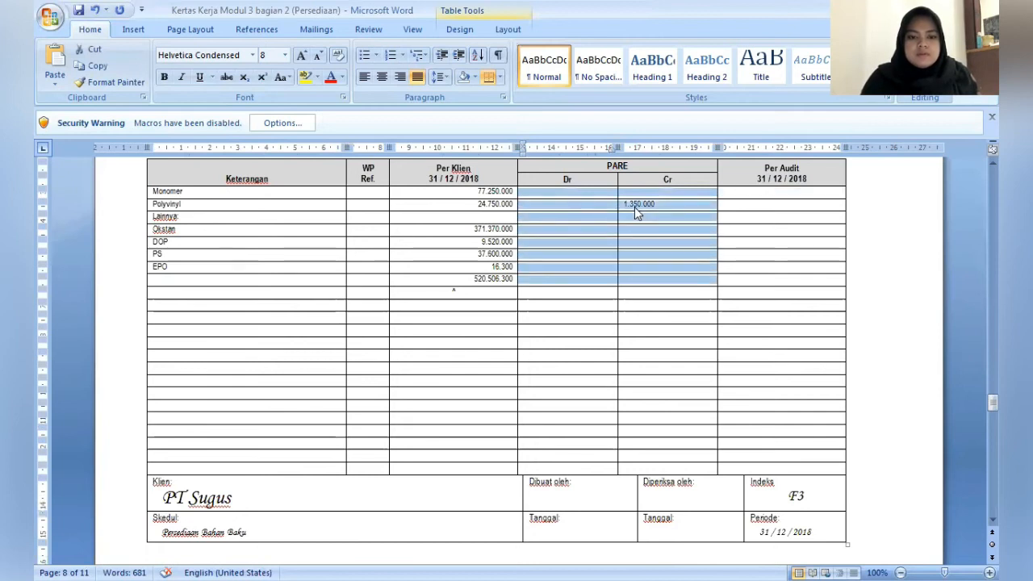
pyautogui.hotkey('shift', 'Up')
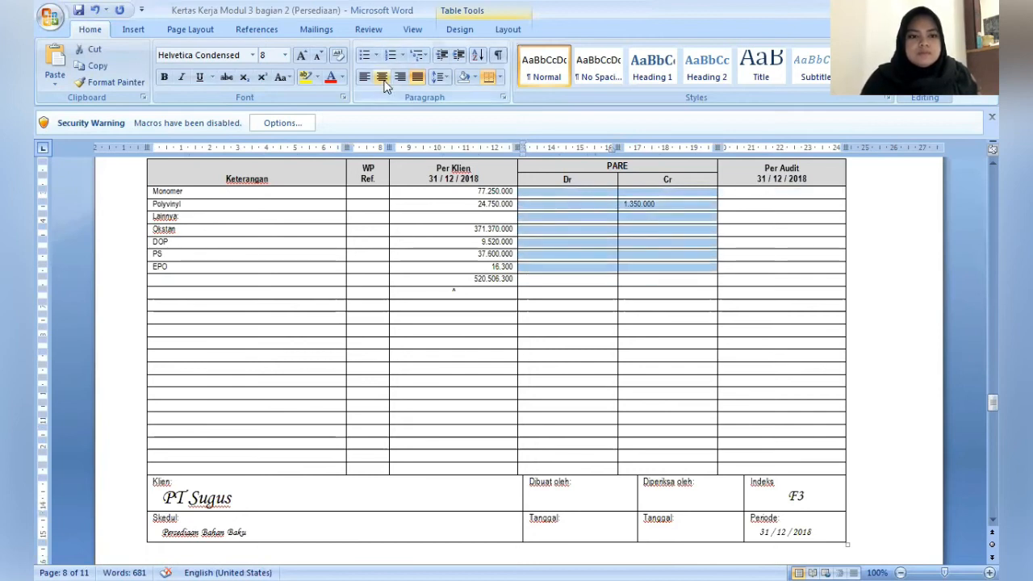
pyautogui.click(382, 77)
# - Mark Monomer's PARE Dr and Cr cells and Polyvinyl's Dr cell with a dash
pyautogui.press('Left')
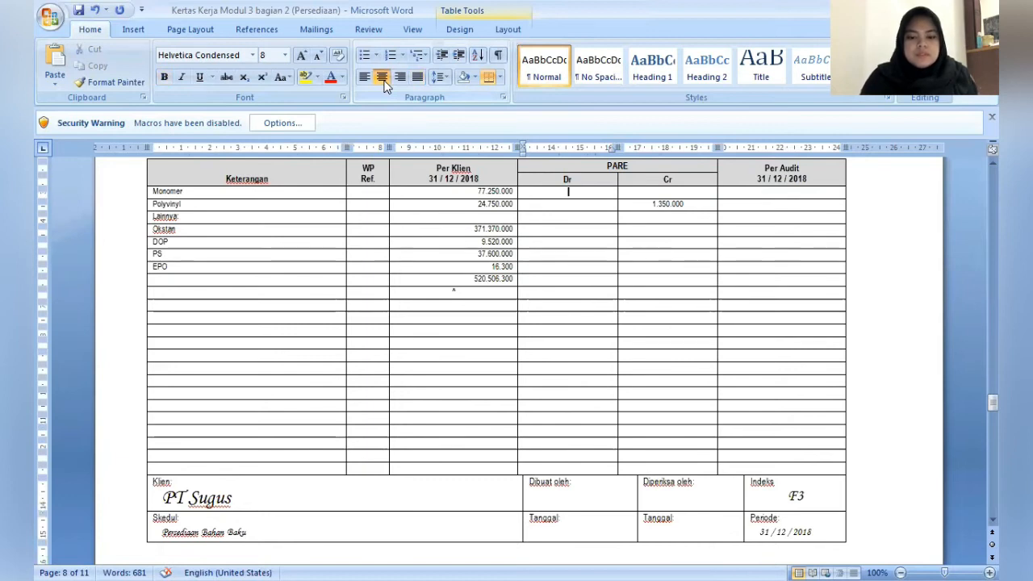
pyautogui.write('-')
pyautogui.press('Tab')
pyautogui.write('-')
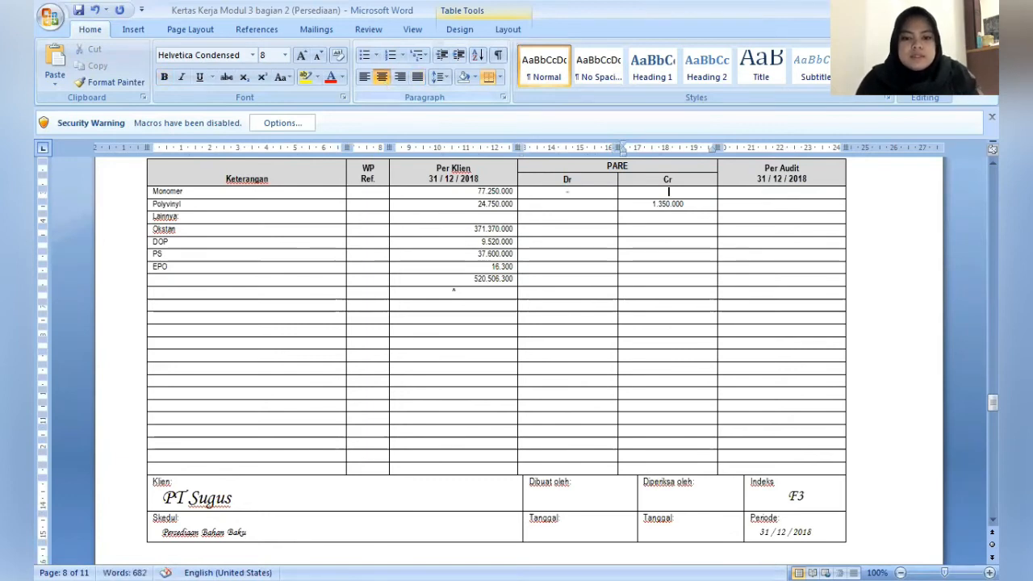
pyautogui.press('Down')
pyautogui.hotkey('shift', 'Tab')
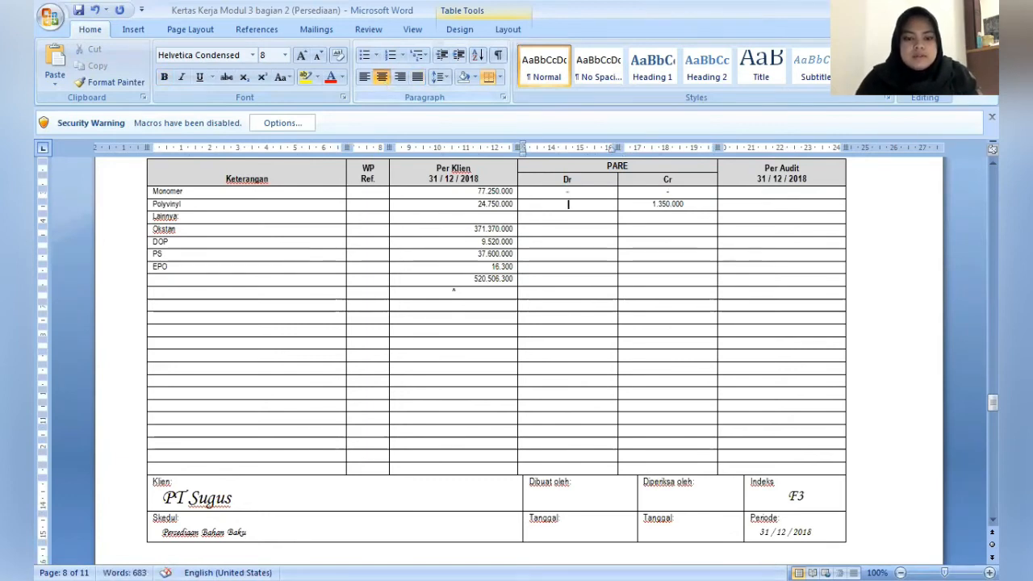
pyautogui.write('-')
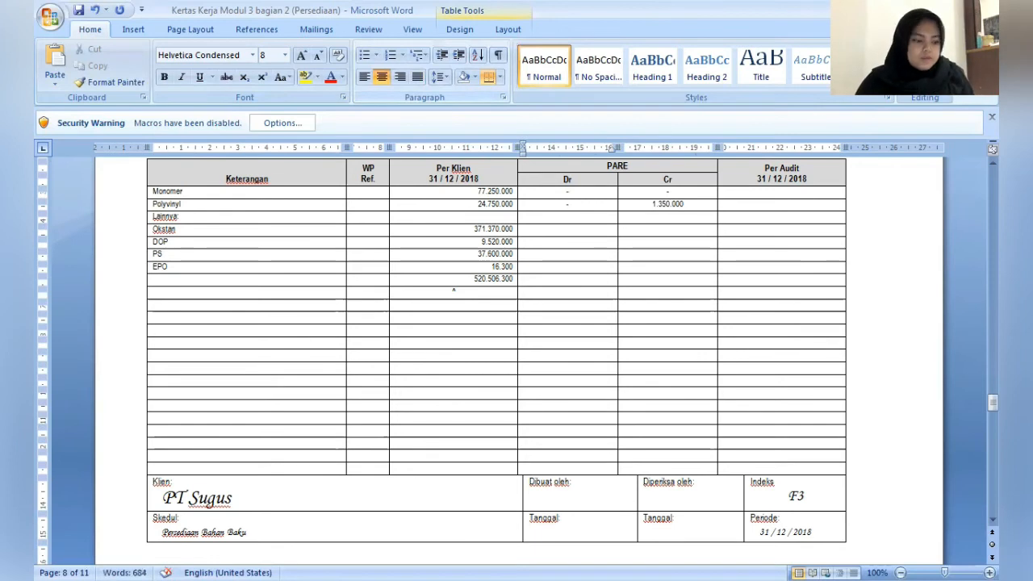
# - Fill the PARE Dr and Cr cells of the Okstan and DOP rows with dashes
pyautogui.press('Down')
pyautogui.press('Down')
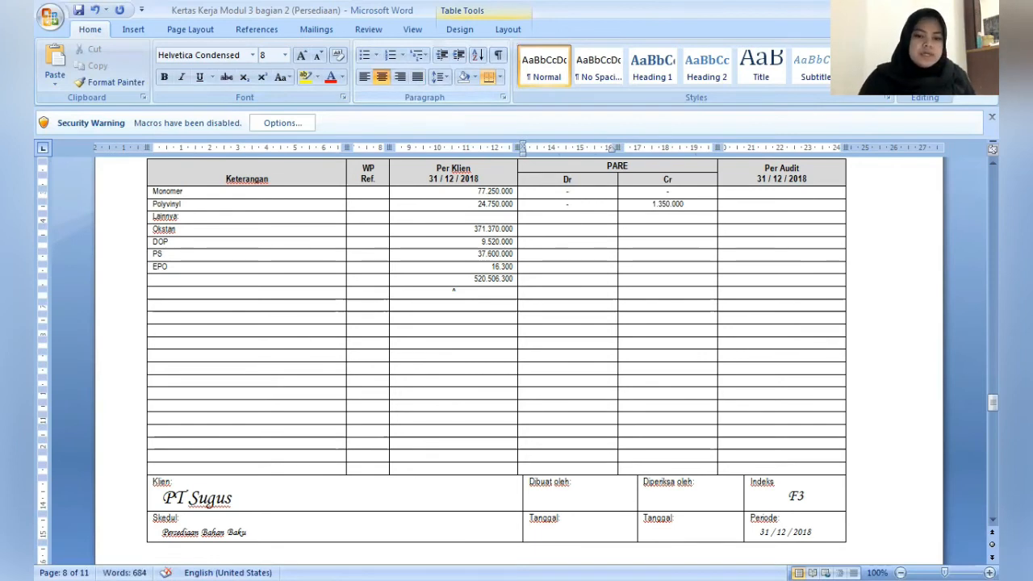
pyautogui.write('-')
pyautogui.press('Tab')
pyautogui.write('-')
pyautogui.press('Down')
pyautogui.hotkey('shift', 'Tab')
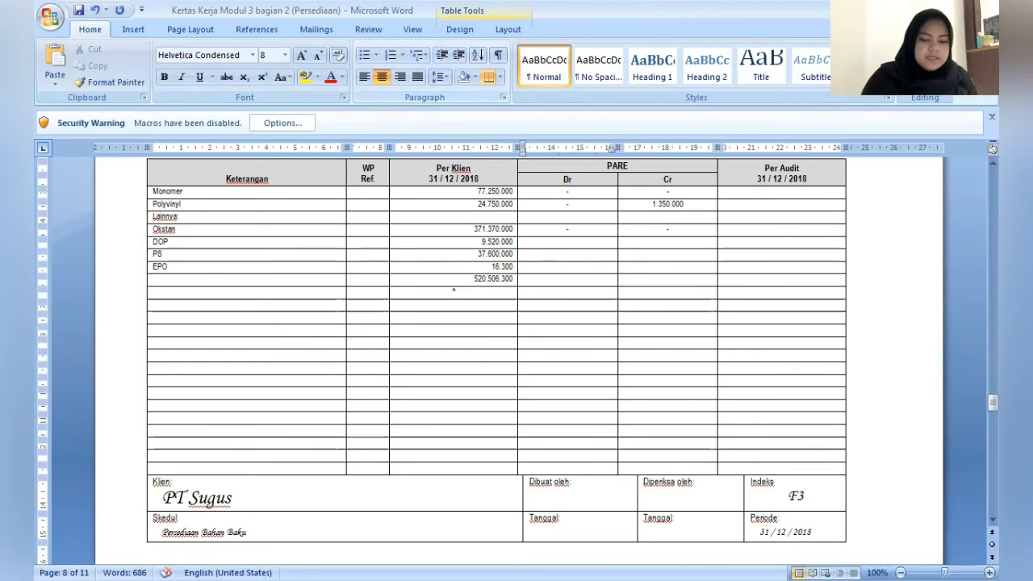
pyautogui.press('Tab')
pyautogui.write('-')
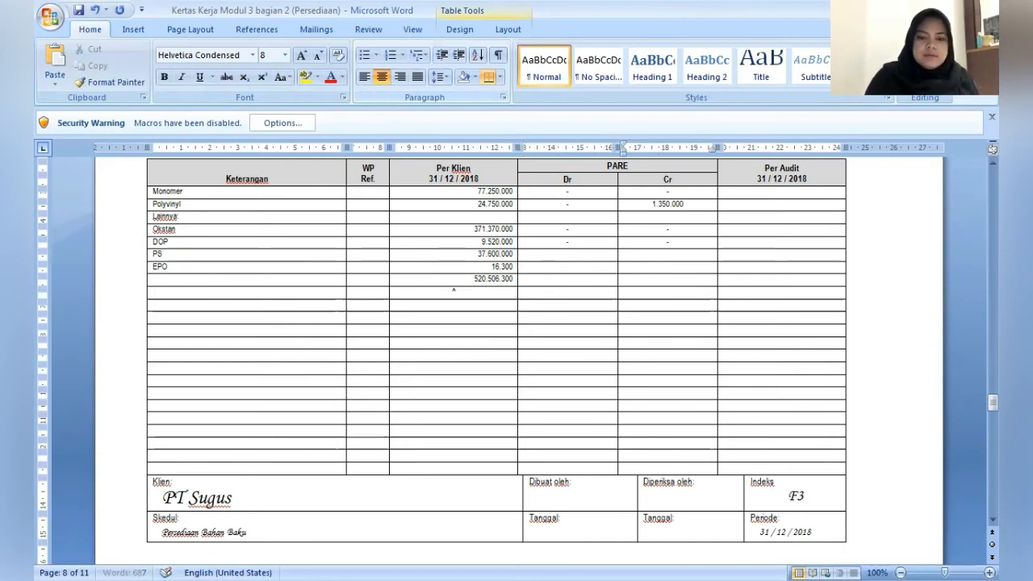
# - Enter 8.000.000 as the PARE Dr adjustment for PS and a dash in its Cr cell
pyautogui.click(568, 254)
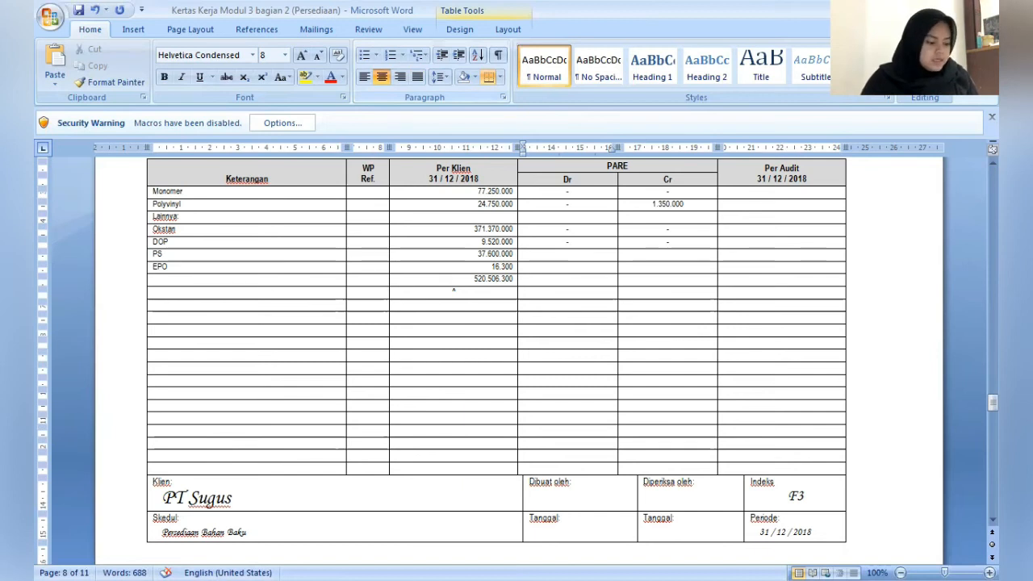
pyautogui.write('8')
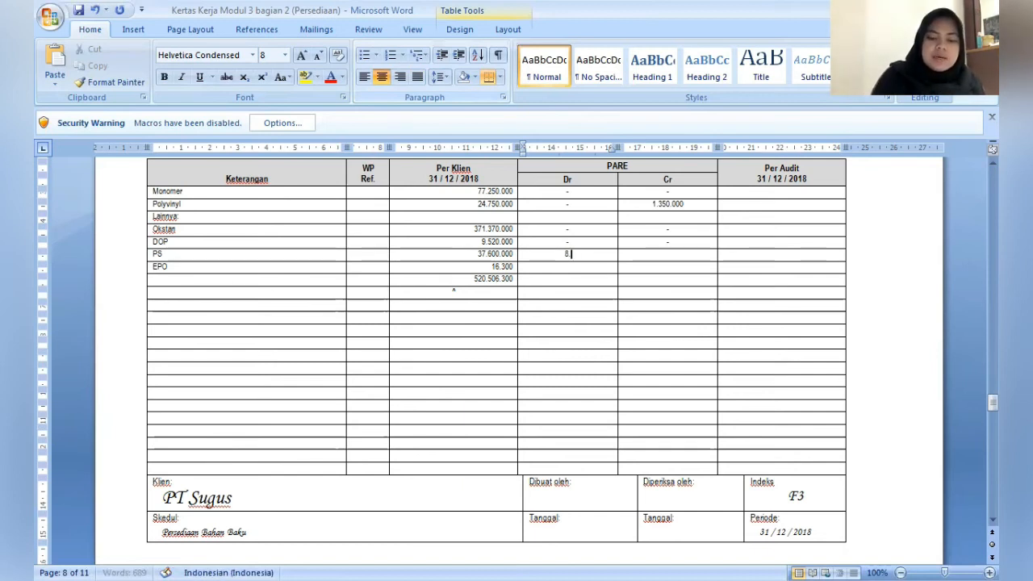
pyautogui.write('.000.000')
pyautogui.press('Tab')
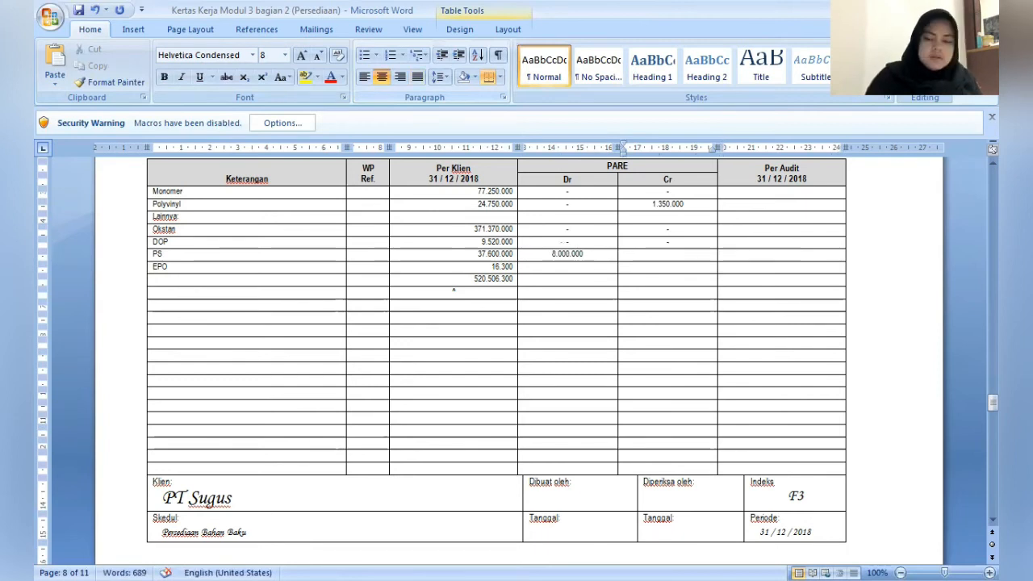
pyautogui.write('-')
# - Put a dash in both the PARE Dr and Cr cells of the EPO row
pyautogui.click(568, 266)
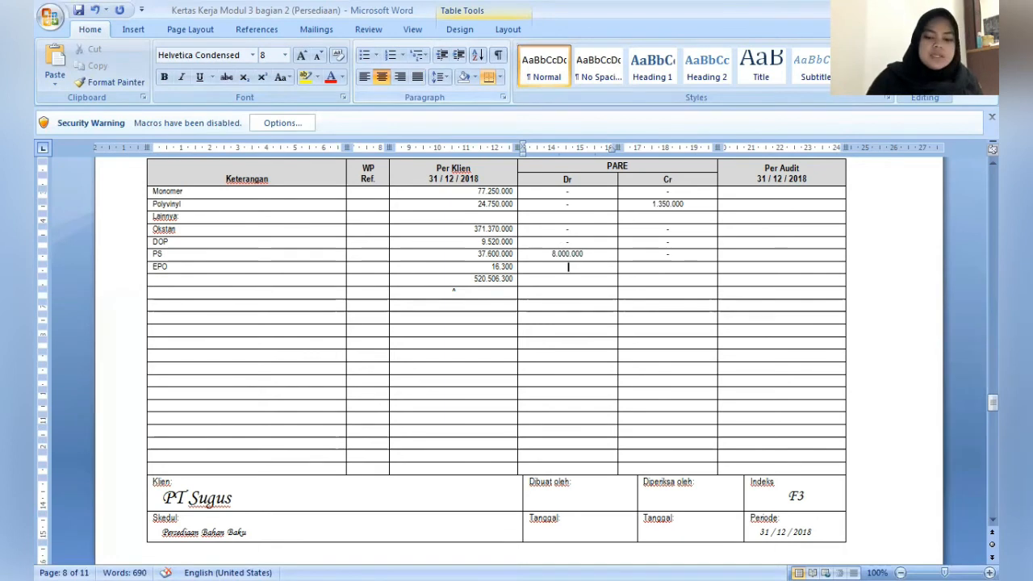
pyautogui.write('-')
pyautogui.press('Tab')
pyautogui.write('-')
# - Enter the Per Audit balances 77.250.000 for Monomer and 23.400.000 for Polyvinyl
pyautogui.press('Tab')
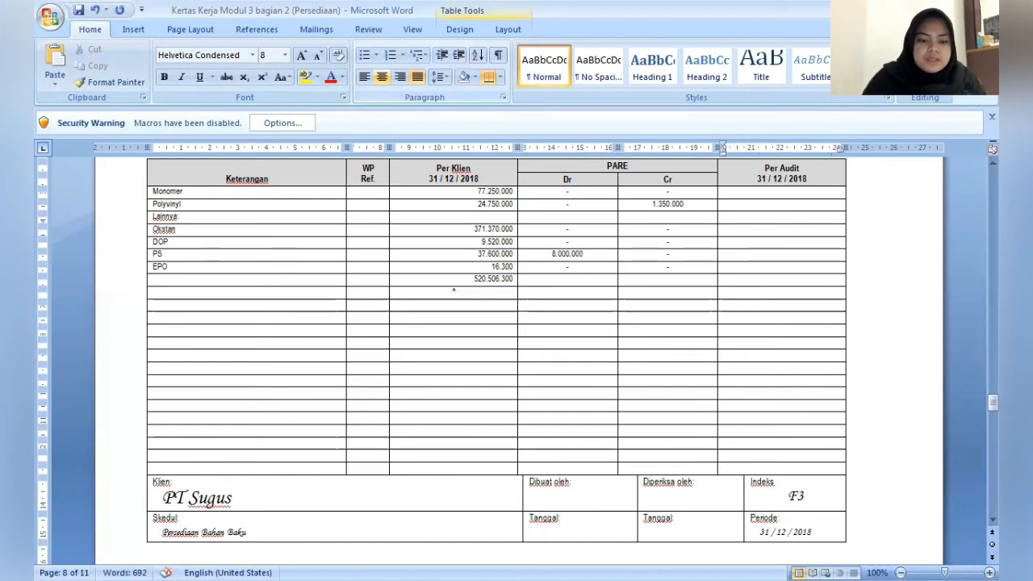
pyautogui.write('77.2')
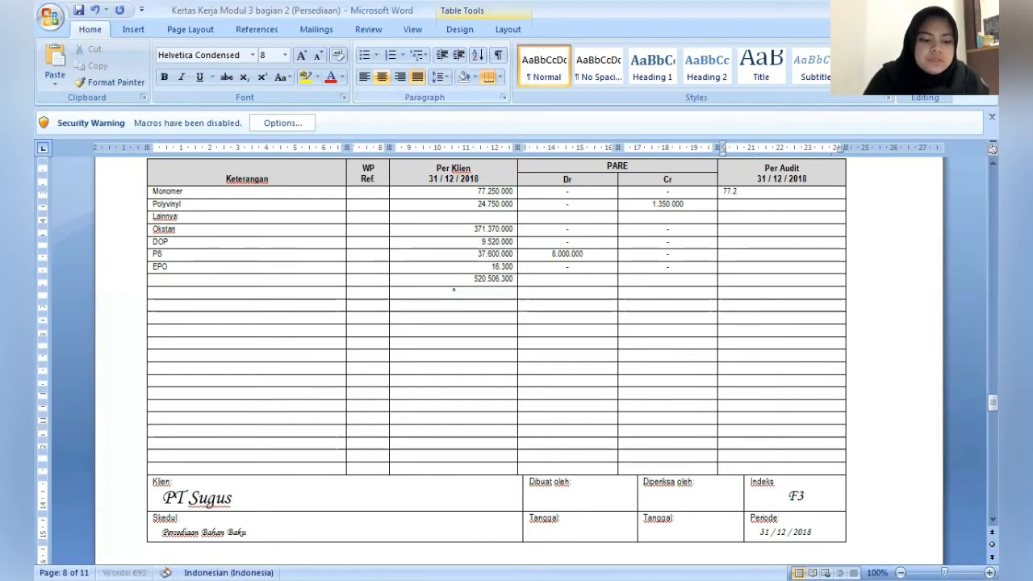
pyautogui.write('50.000')
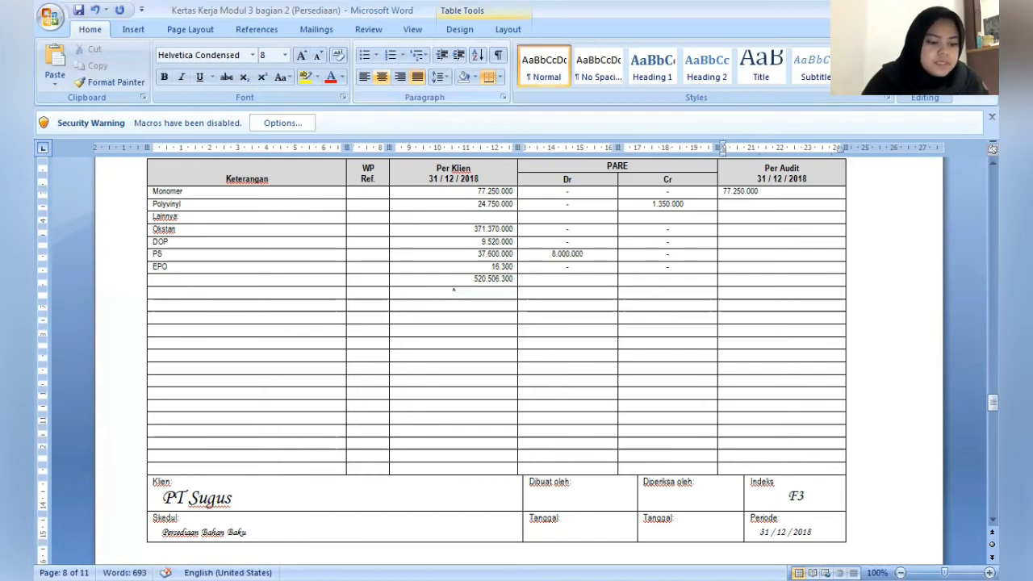
pyautogui.write('23')
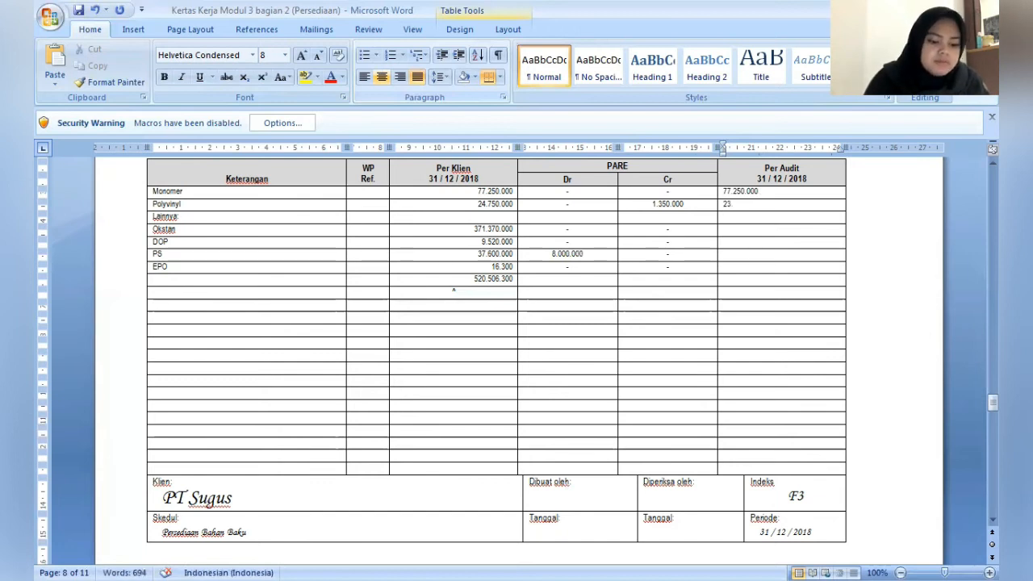
pyautogui.write('.400.000')
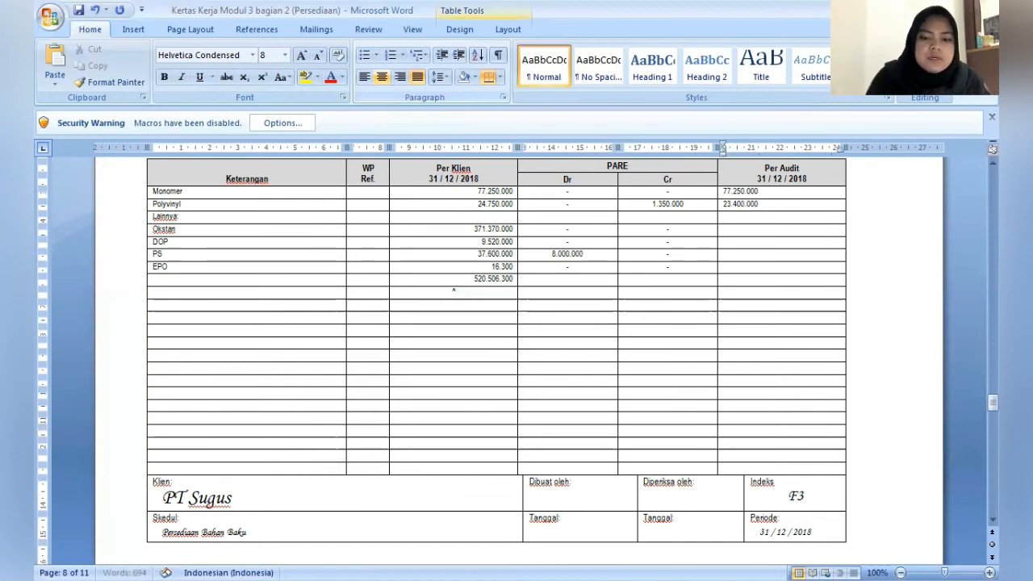
# - Enter the Per Audit balances 371.370.000 for Okstan and 9.520.000 for DOP, leaving the Lainnya row blank
pyautogui.press('Down')
pyautogui.press('Down')
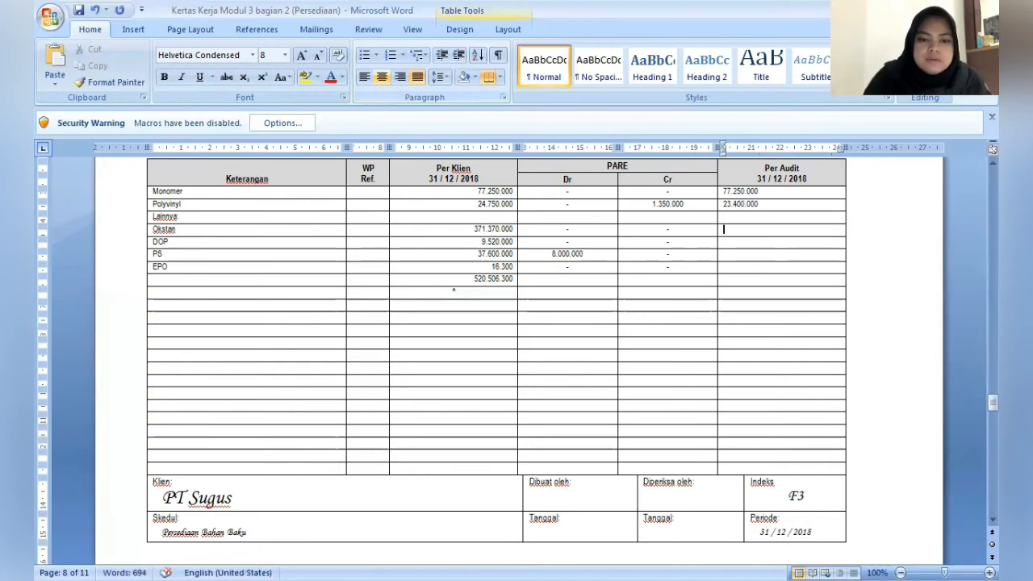
pyautogui.write('371')
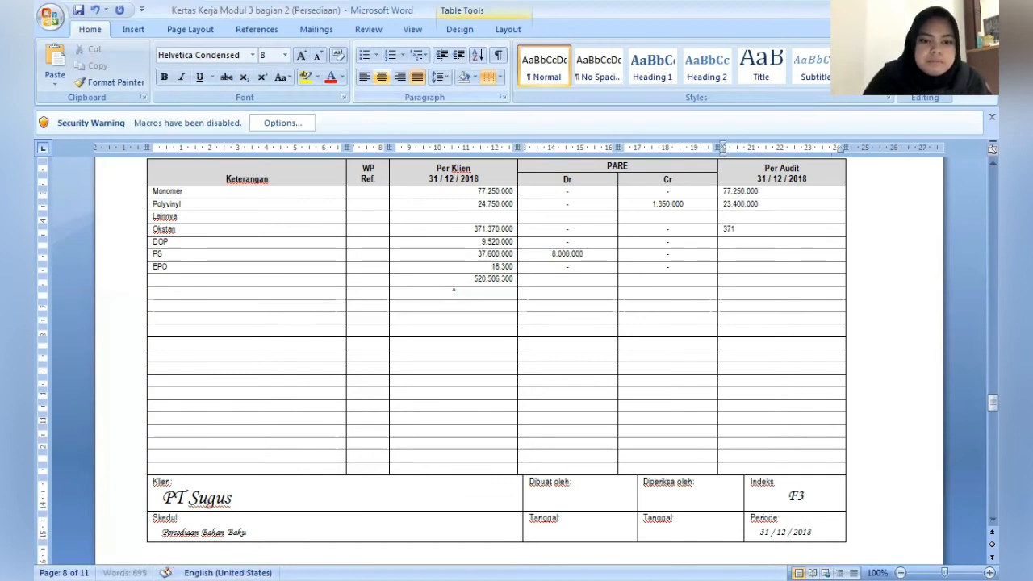
pyautogui.write('.370')
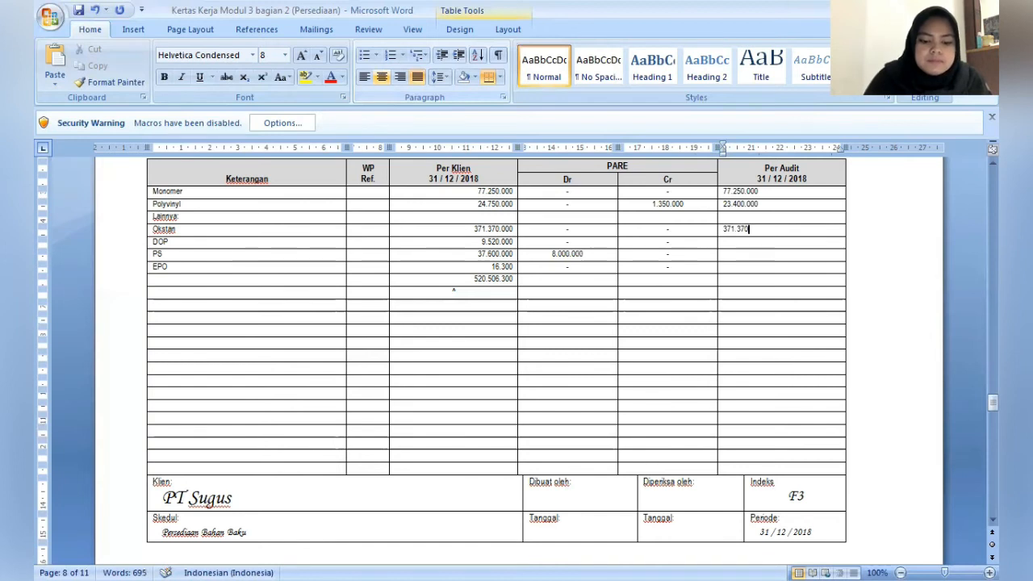
pyautogui.write('.000')
pyautogui.press('Down')
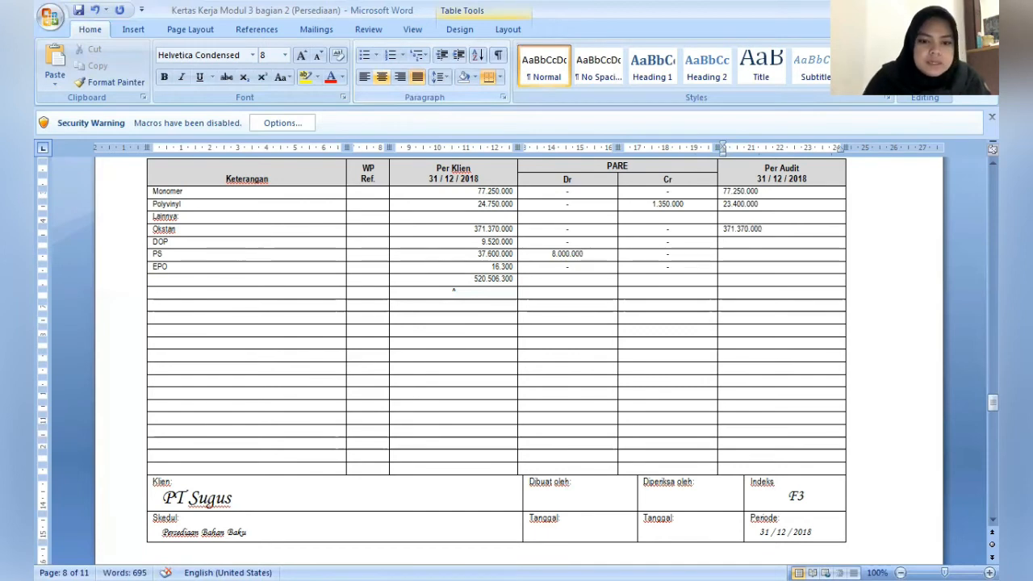
pyautogui.write('9')
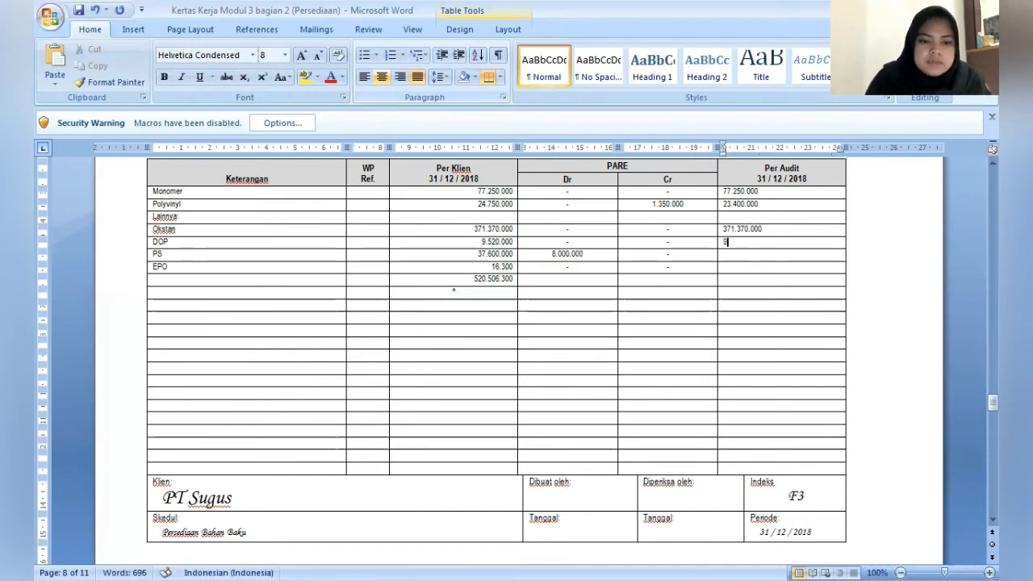
pyautogui.write('.520')
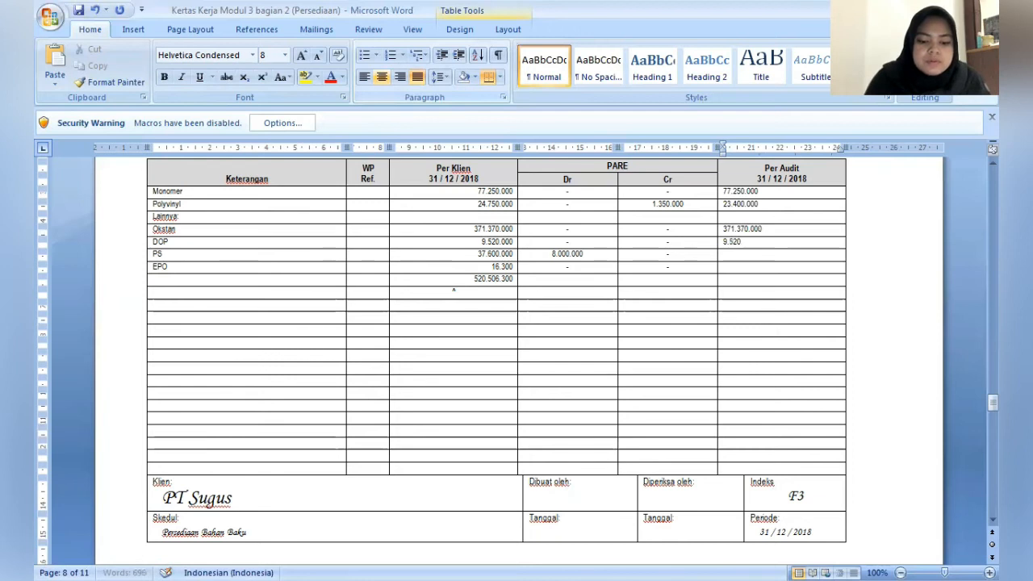
pyautogui.write('.000')
# - Enter the Per Audit balances 45.600.000 for PS and 16.300 for EPO
pyautogui.press('Down')
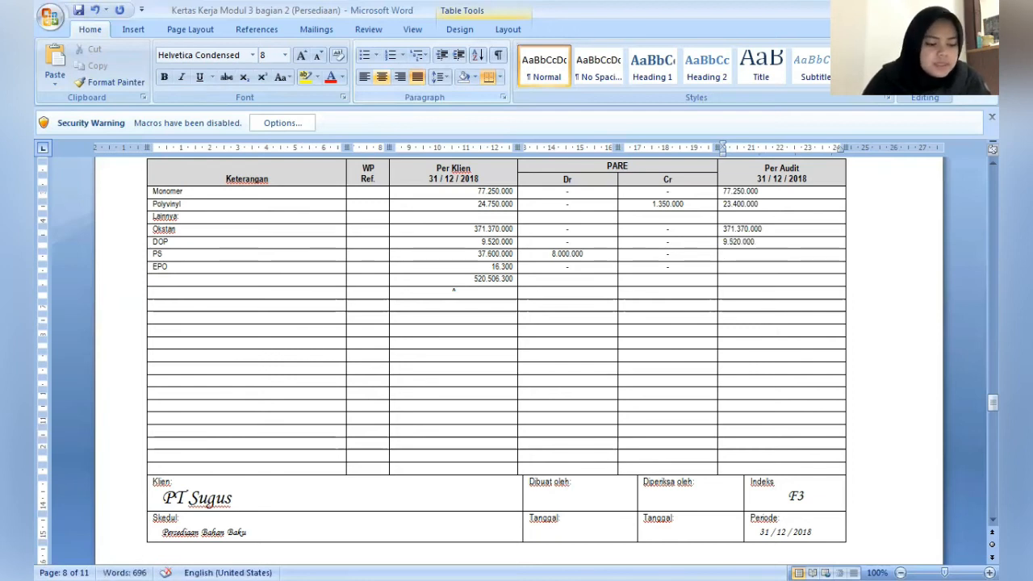
pyautogui.write('45.')
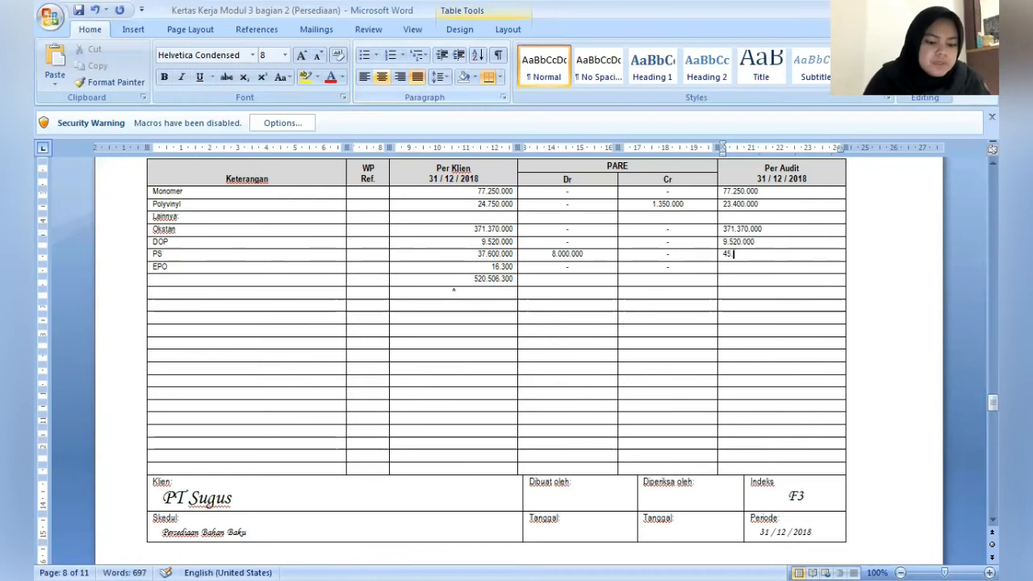
pyautogui.write('600.0')
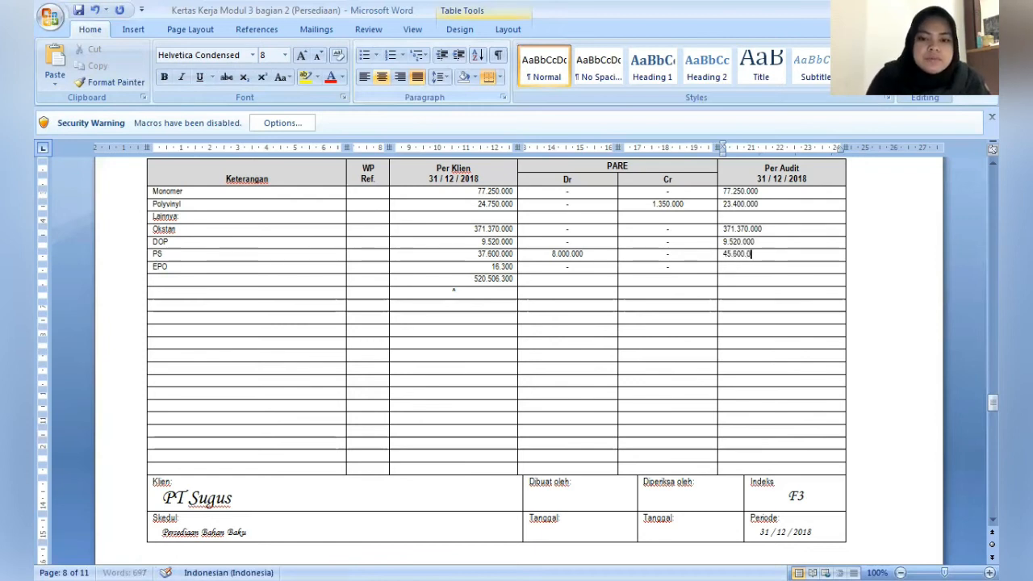
pyautogui.write('00')
pyautogui.press('Down')
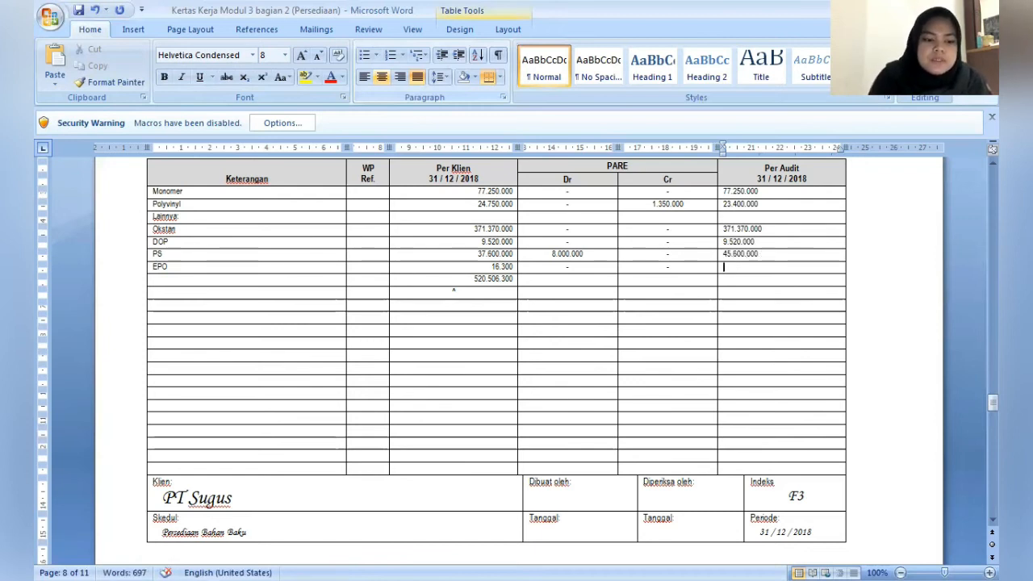
pyautogui.write('16.')
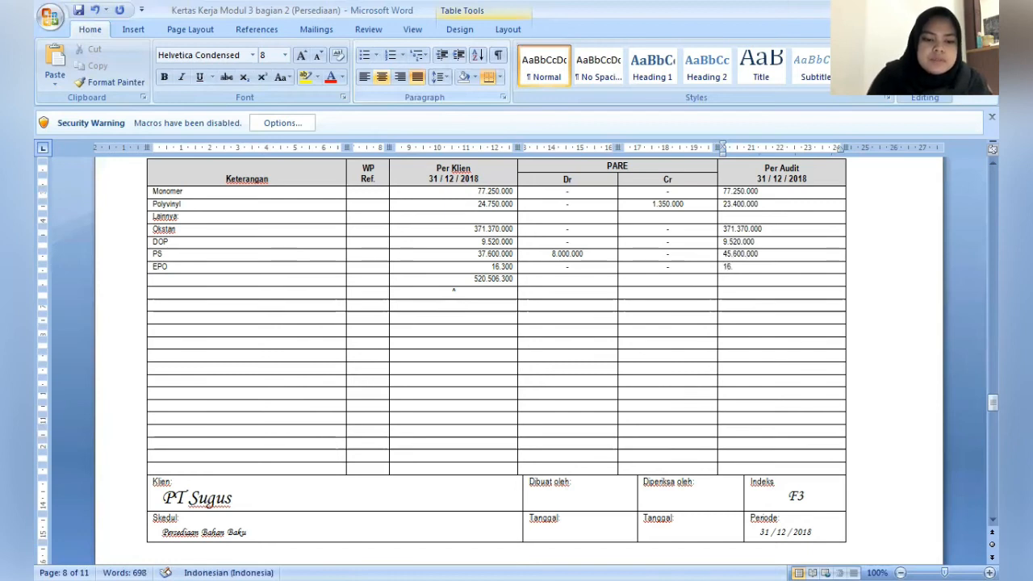
pyautogui.write('300')
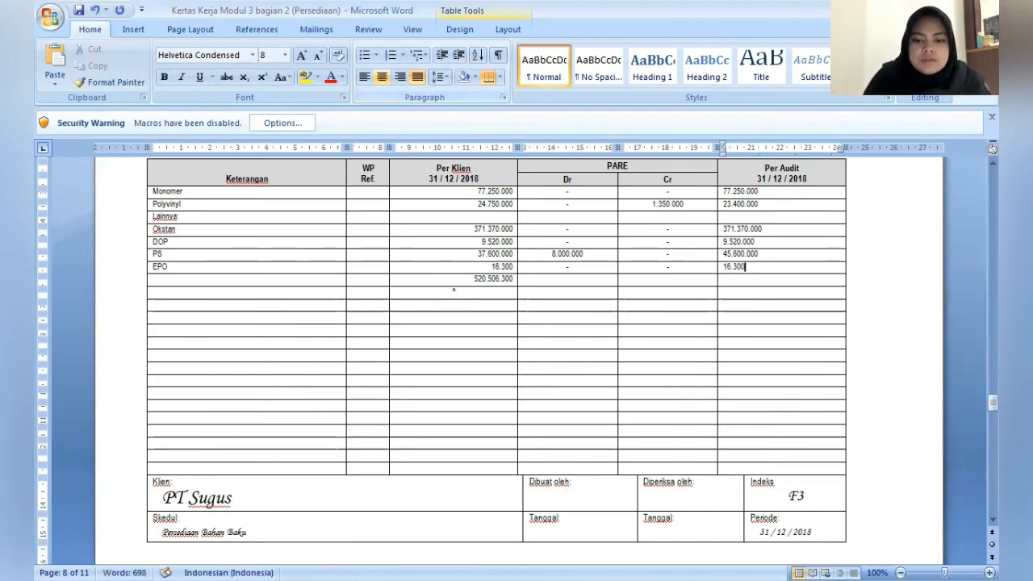
pyautogui.press('Down')
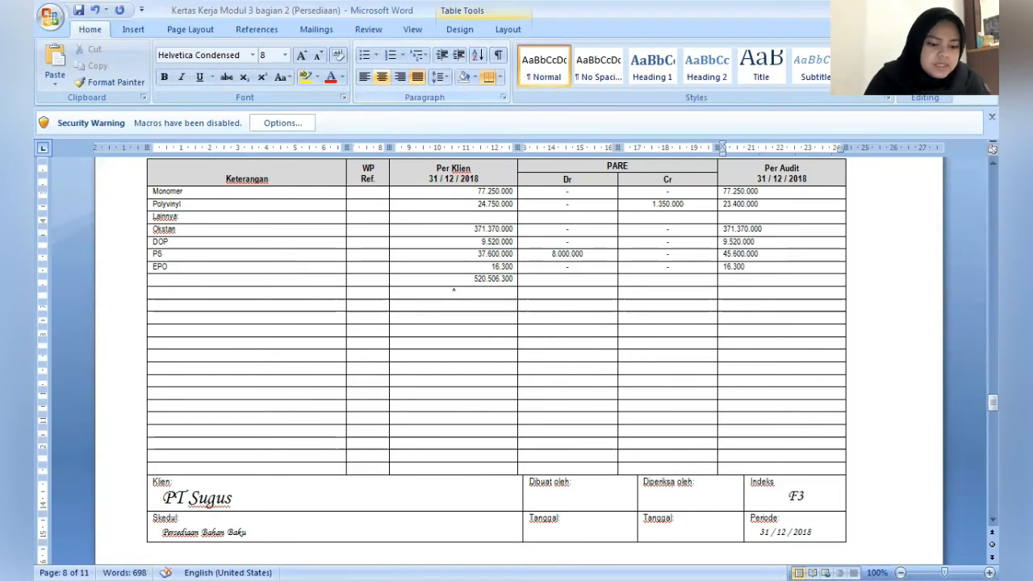
# - Enter the Per Audit total 527.156.300 in the total row beneath EPO
pyautogui.write('527.')
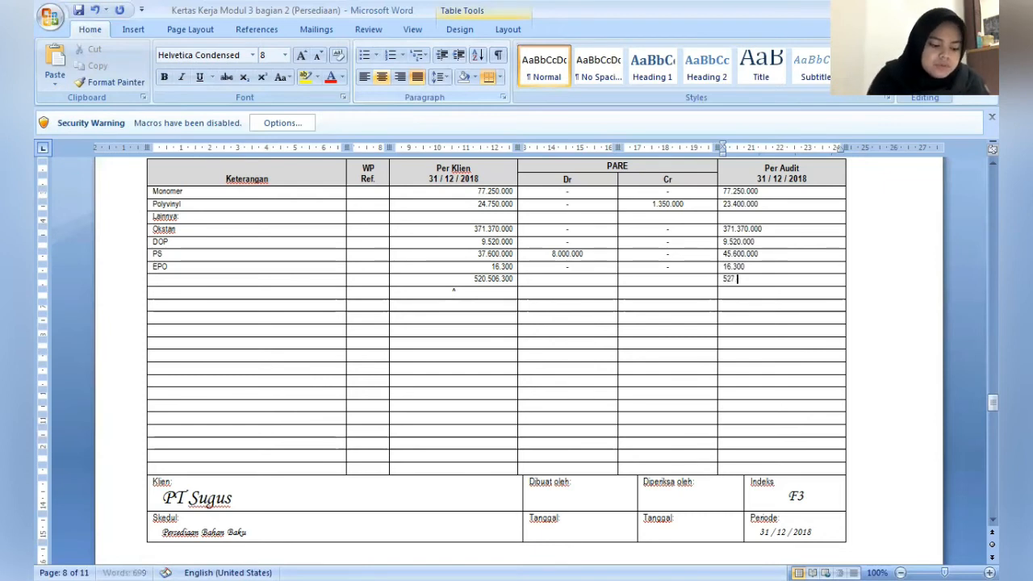
pyautogui.write('156')
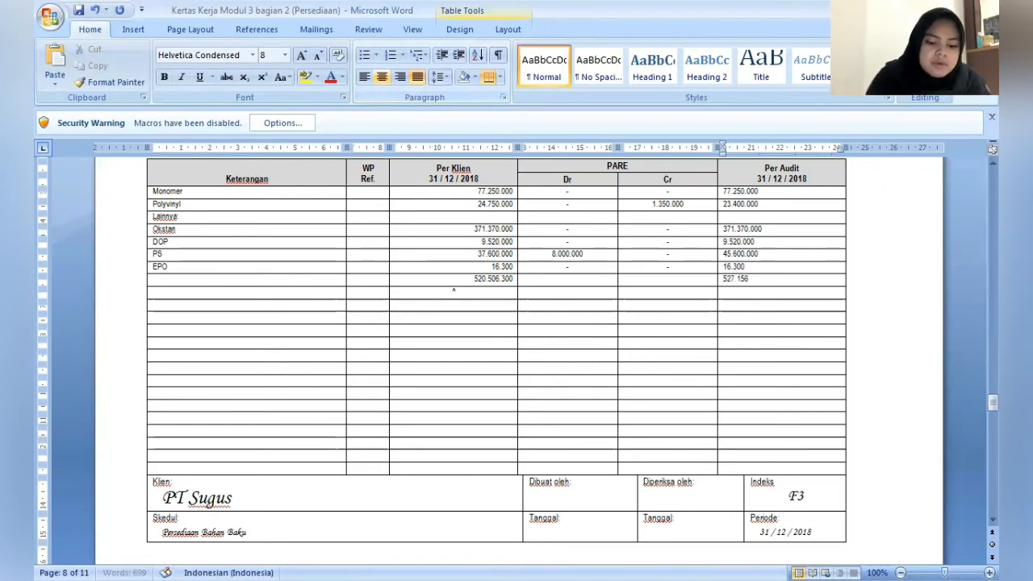
pyautogui.write('.300')
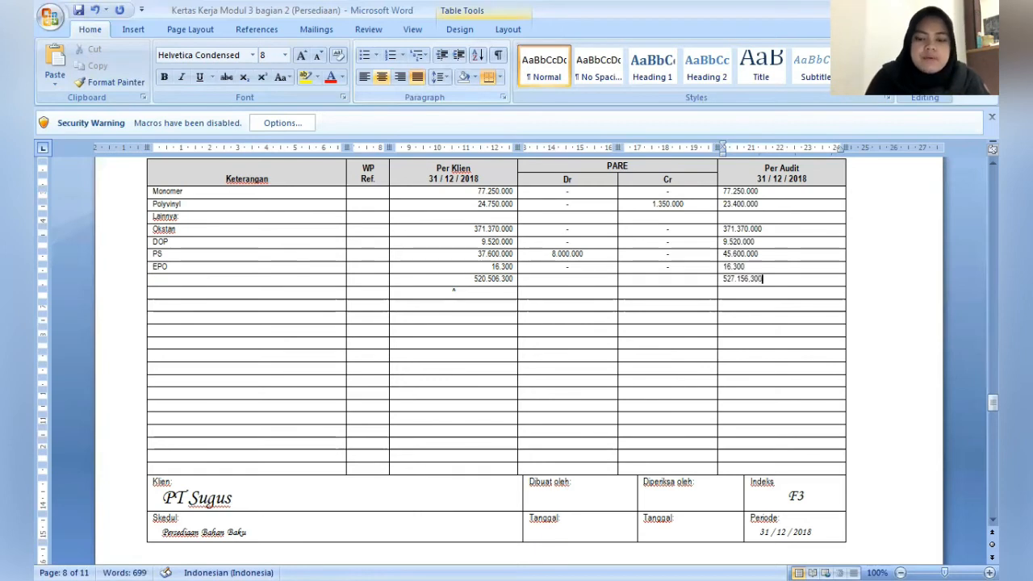
pyautogui.click(724, 317)
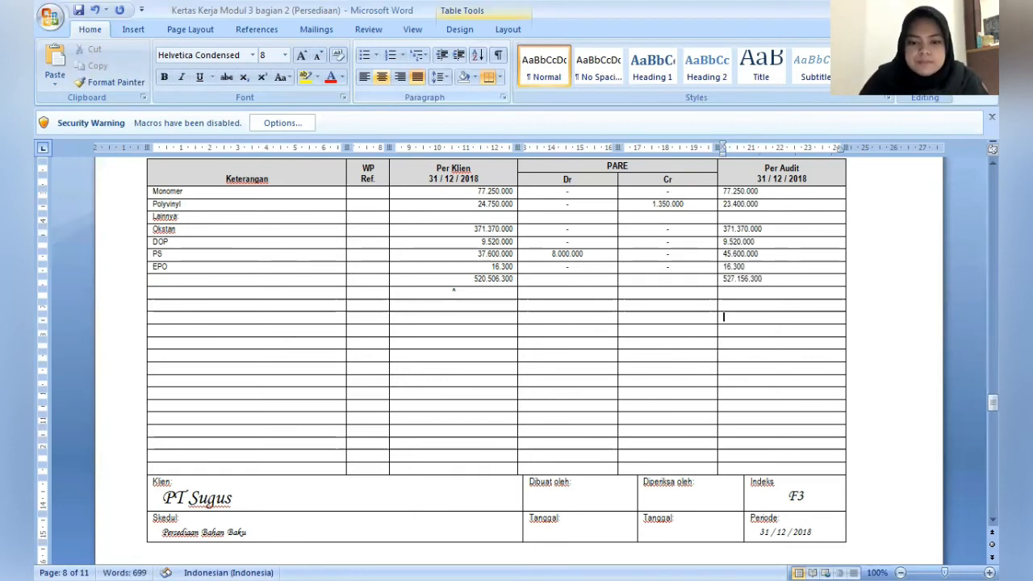
# - Fill in the preparer's full name under Dibuat oleh in the F3 schedule's footer
pyautogui.click(761, 482)
pyautogui.press('Down')
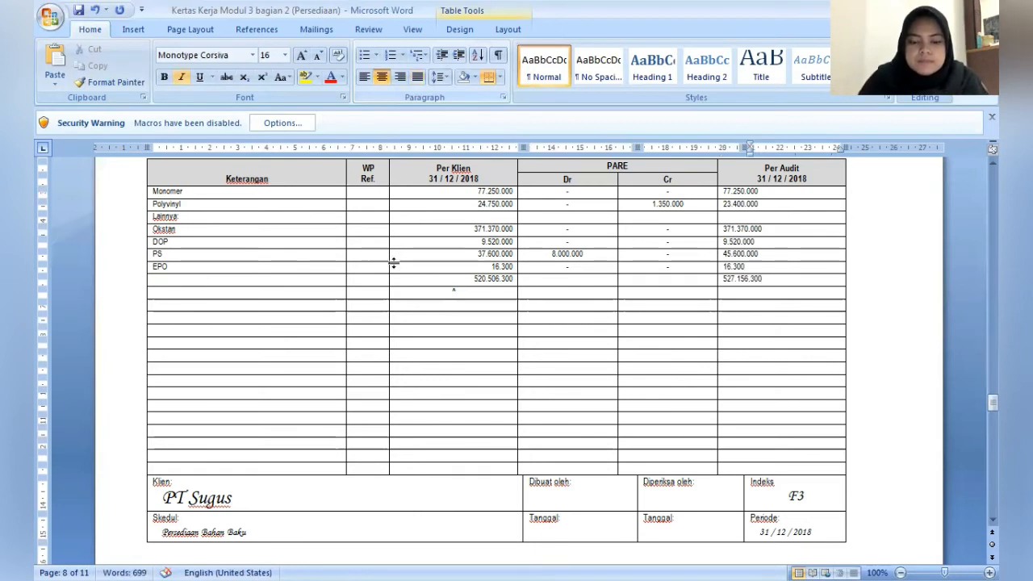
pyautogui.click(594, 482)
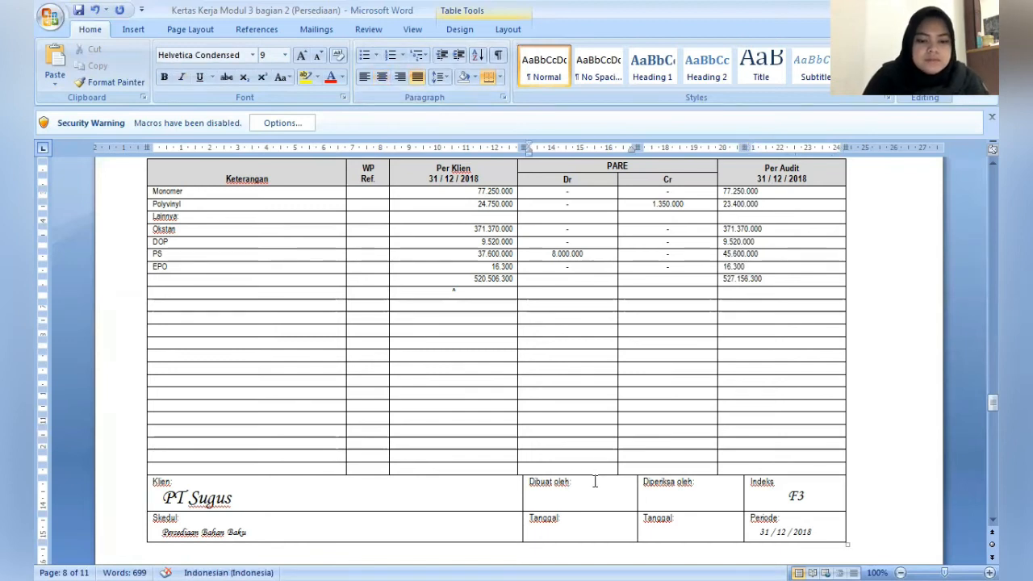
pyautogui.press('Return')
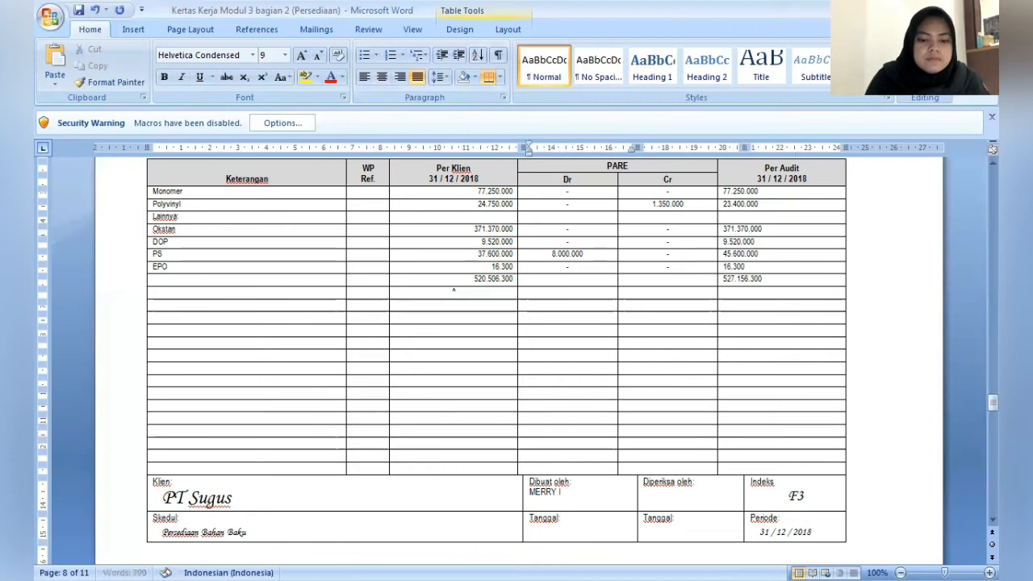
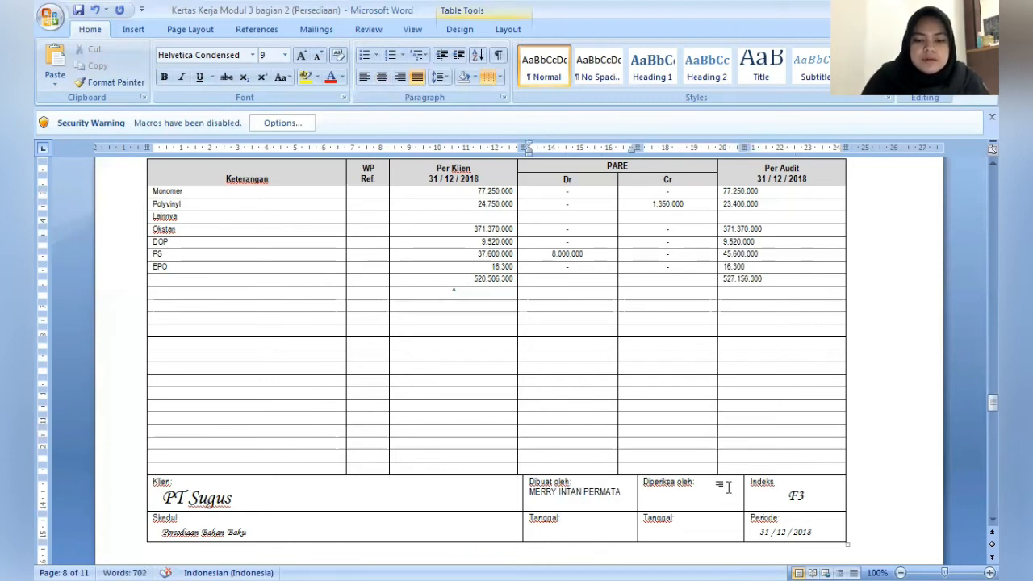
# - Fill in the reviewer's name under Diperiksa oleh in the F3 schedule's footer
pyautogui.click(648, 492)
pyautogui.write('DIMJATI')
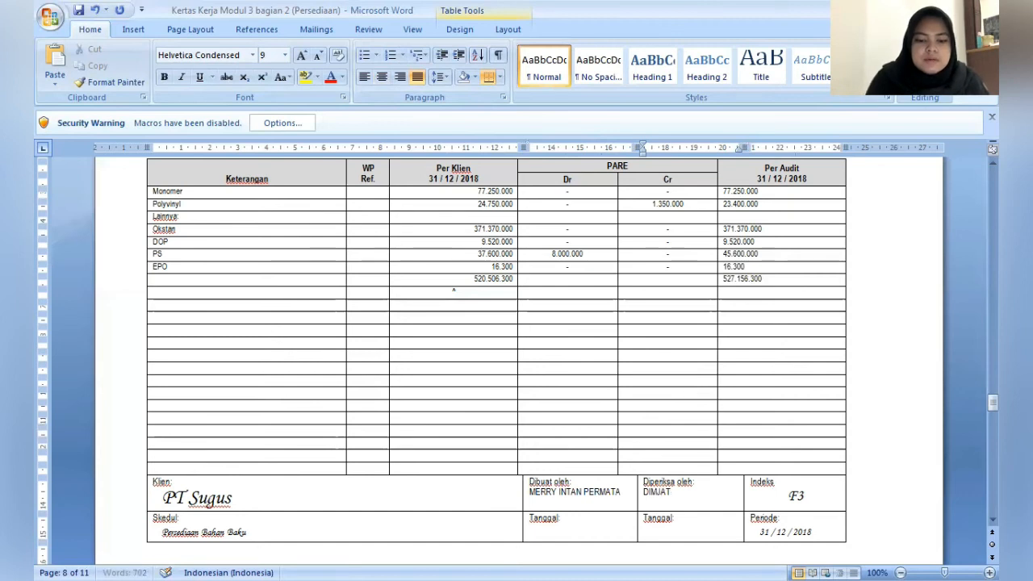
# - Start the journal entry with the label ADJ 11 in the first row of the blank lined table following the F3 schedule
pyautogui.press('Down')
pyautogui.press('Down')
pyautogui.press('Down')
pyautogui.press('Down')
pyautogui.press('Down')
pyautogui.press('Down')
pyautogui.press('Down')
pyautogui.press('Down')
pyautogui.press('Down')
pyautogui.press('Down')
pyautogui.press('Down')
pyautogui.press('Down')
pyautogui.press('Down')
pyautogui.press('Down')
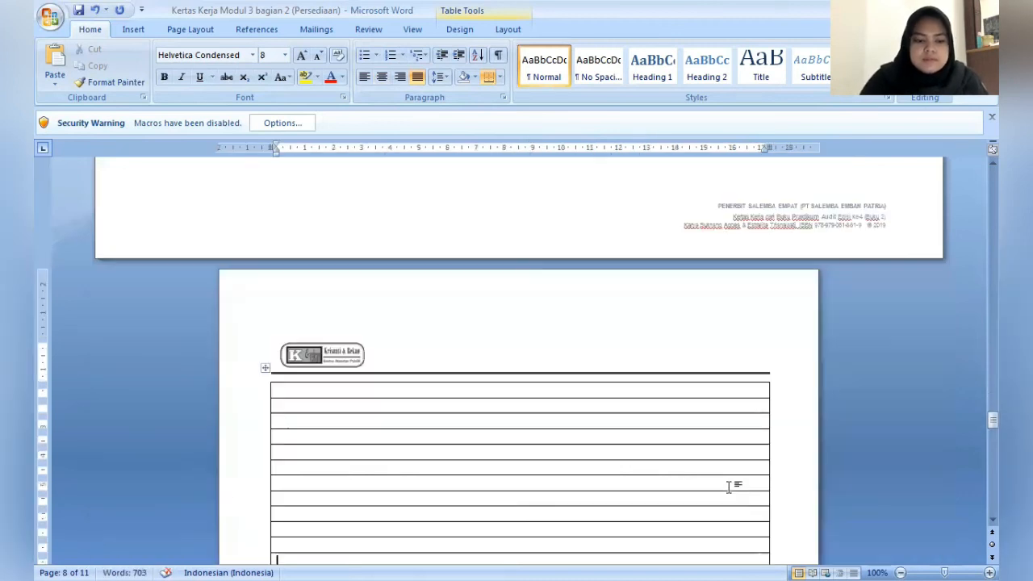
pyautogui.press('Up')
pyautogui.press('Up')
pyautogui.press('Up')
pyautogui.press('Up')
pyautogui.press('Up')
pyautogui.press('Up')
pyautogui.press('Up')
pyautogui.press('Up')
pyautogui.press('Up')
pyautogui.press('Up')
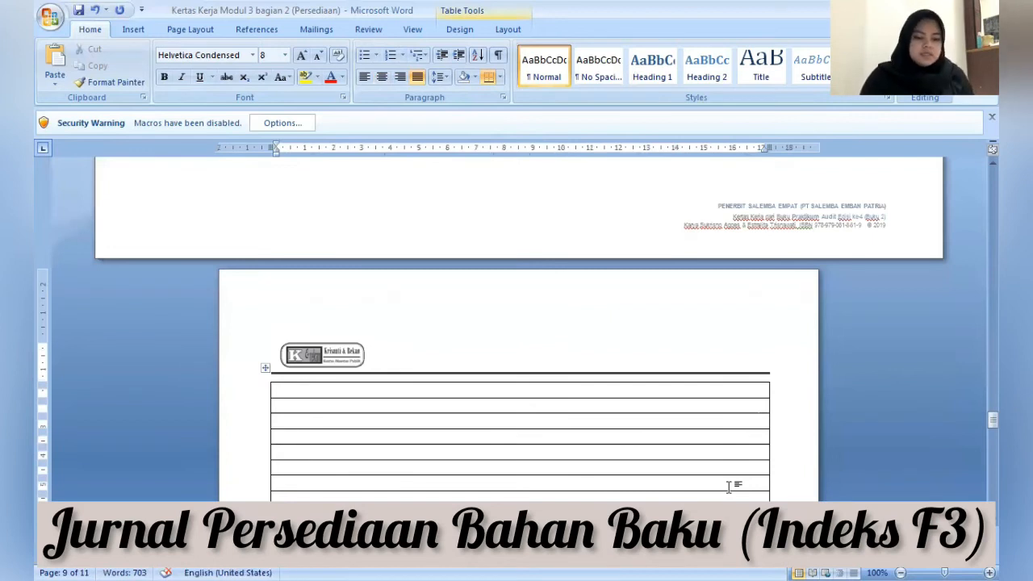
pyautogui.press('Up')
pyautogui.write('ADJ 1')
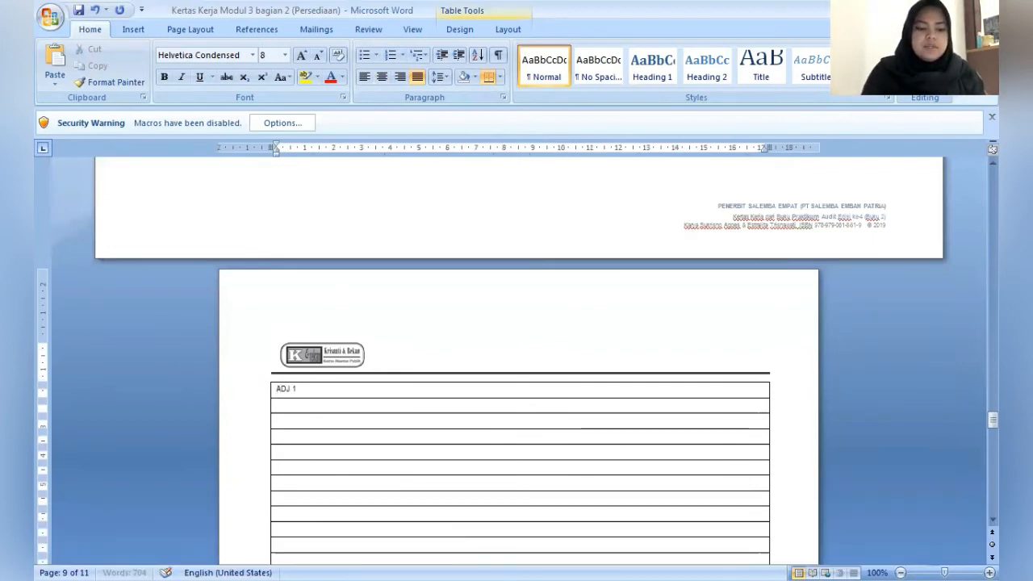
pyautogui.write('1')
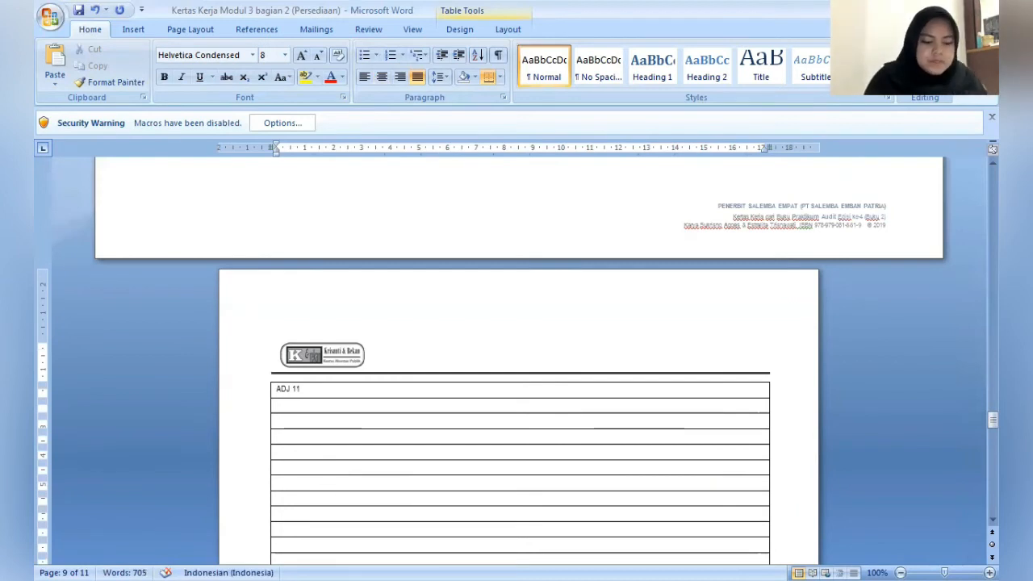
pyautogui.write(' Beban')
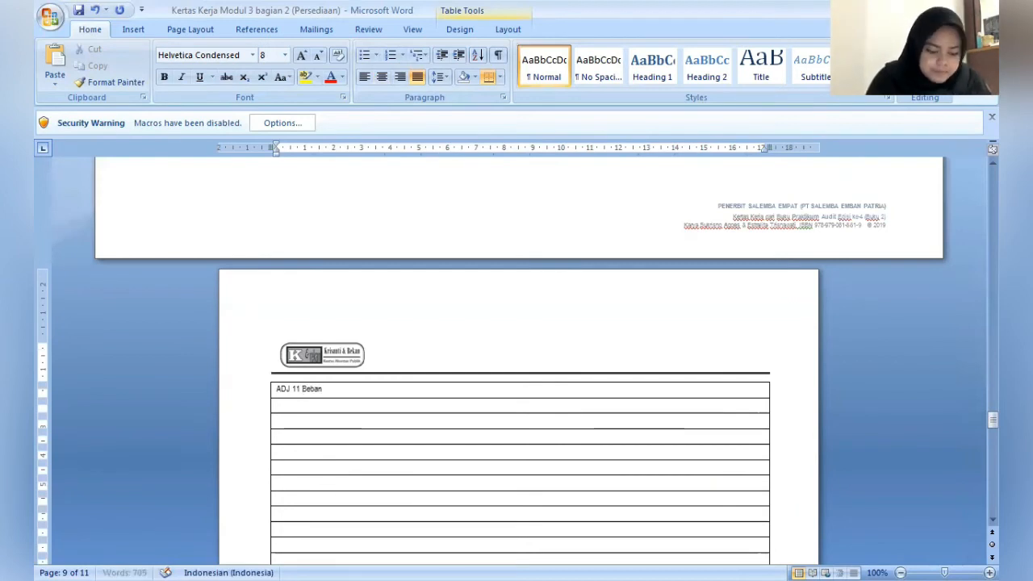
pyautogui.write(' Kerugi')
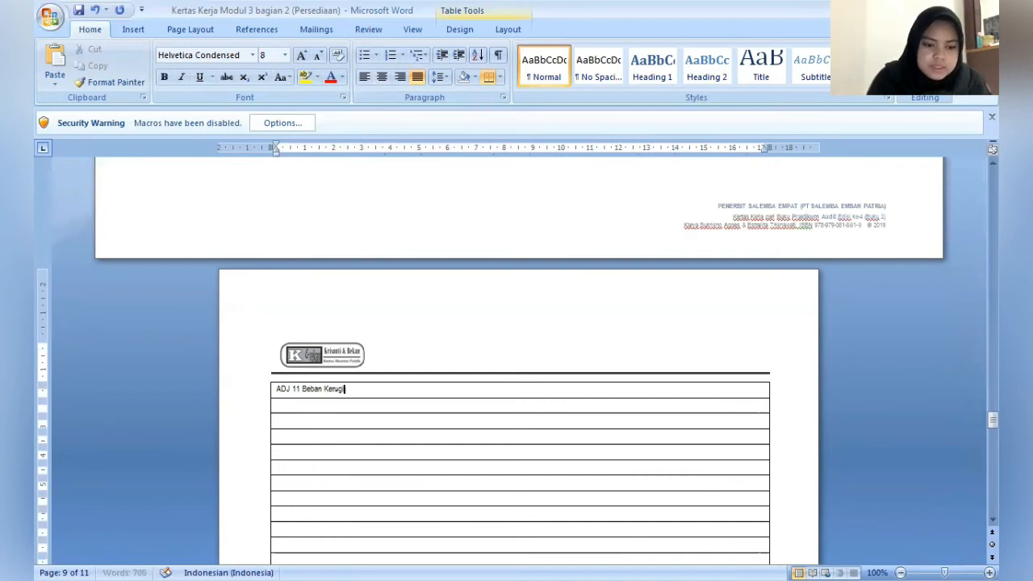
pyautogui.write('an ')
pyautogui.write('Barang R')
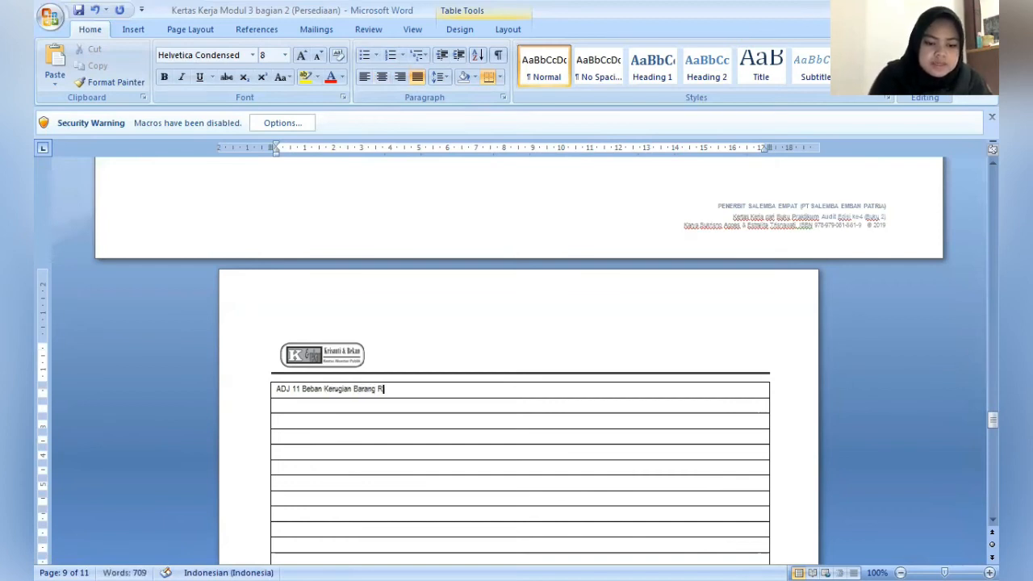
# - Add the debit account Beban Kerugian Barang Hilang/Rusak with the amount Rp1.350.000 after the ADJ 11 label
pyautogui.press('BackSpace')
pyautogui.write('Hi')
pyautogui.write('lang/Rus')
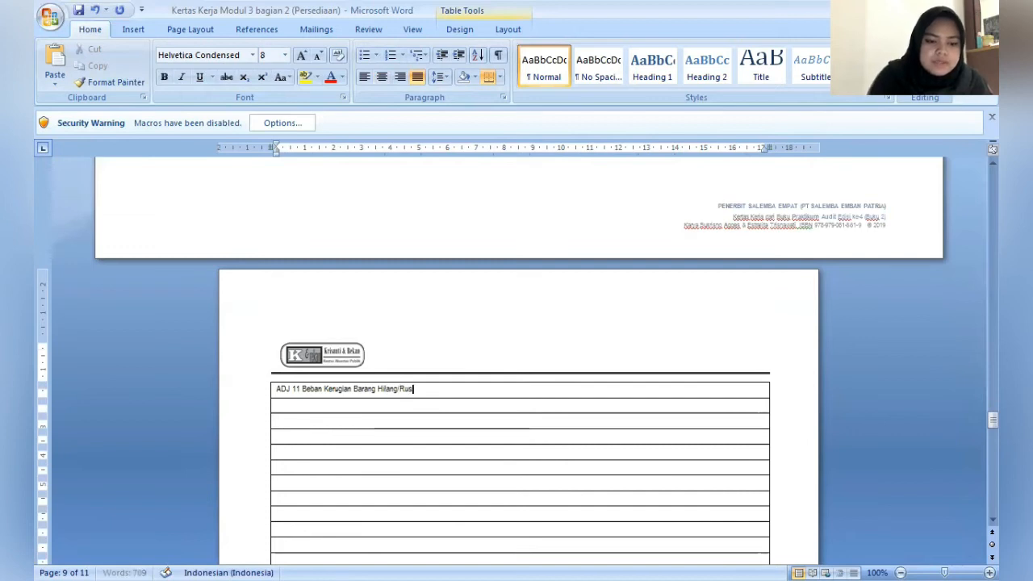
pyautogui.write('ak')
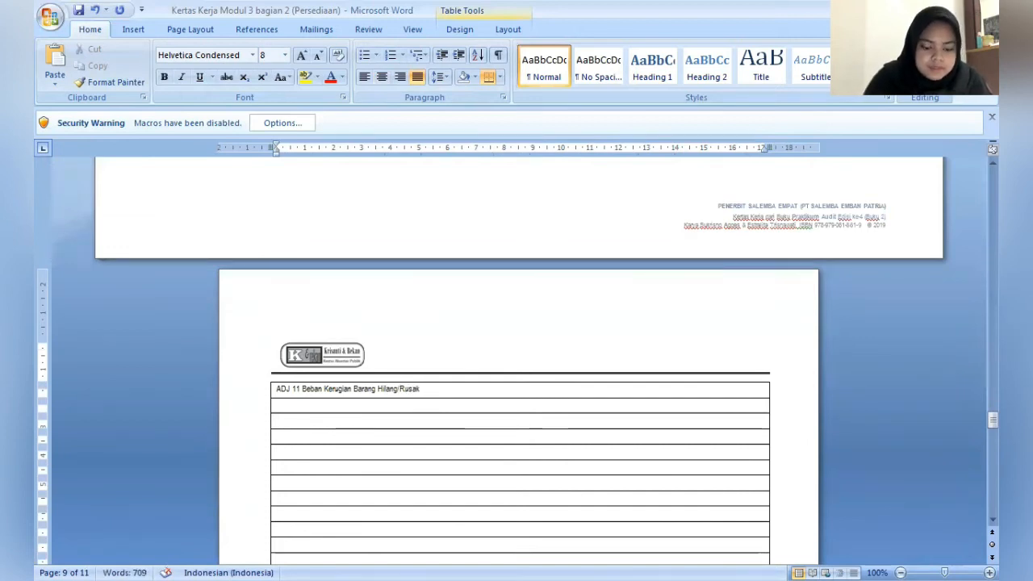
pyautogui.write(' Rp1')
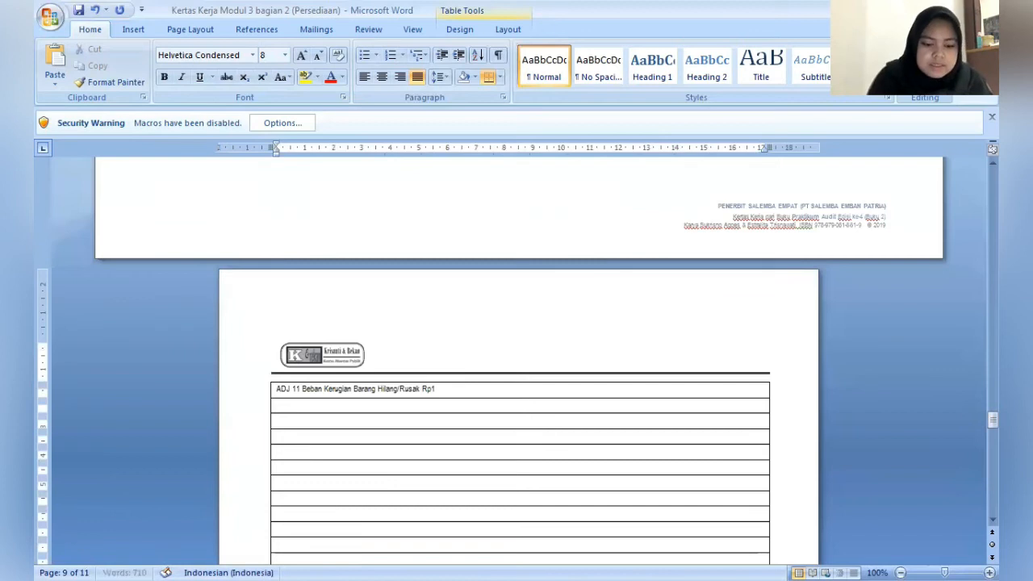
pyautogui.write('.350,')
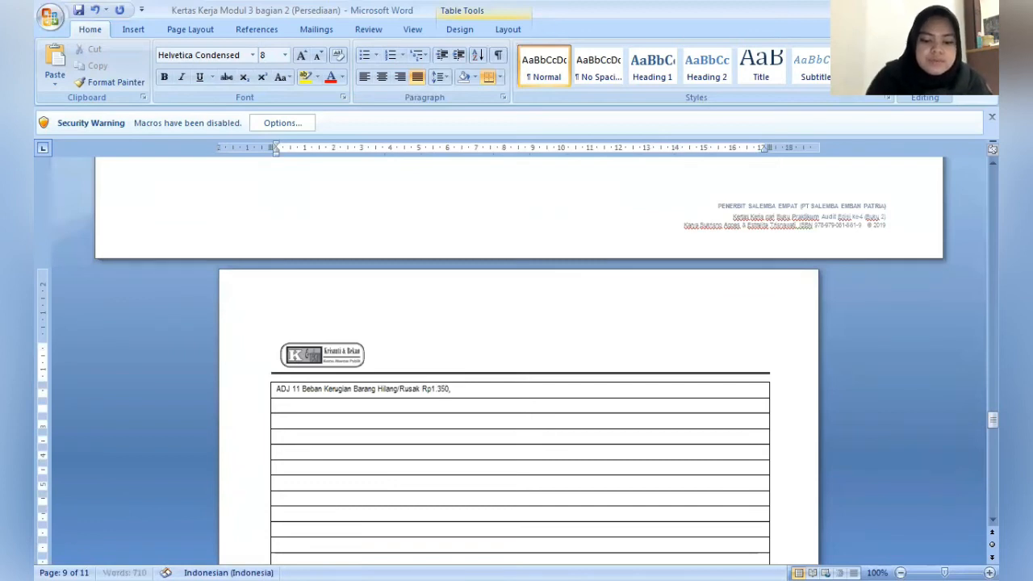
pyautogui.press('BackSpace')
pyautogui.write('.000')
# - Indent the second row about 2.75 cm and enter the credit line Persediaan Bahan Baku Rp1.350.000
pyautogui.press('Down')
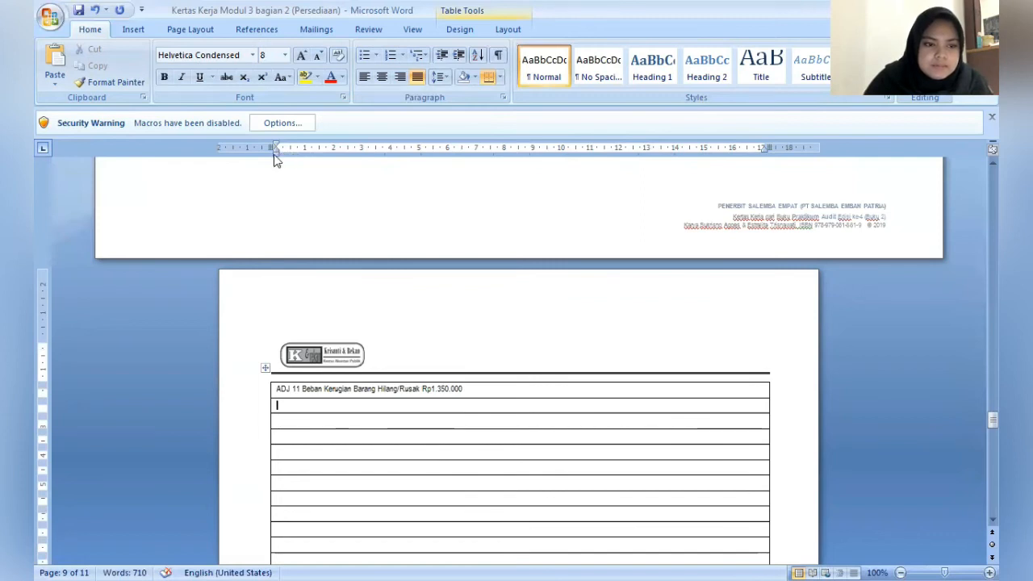
pyautogui.moveTo(274, 153); pyautogui.dragTo(354, 178)
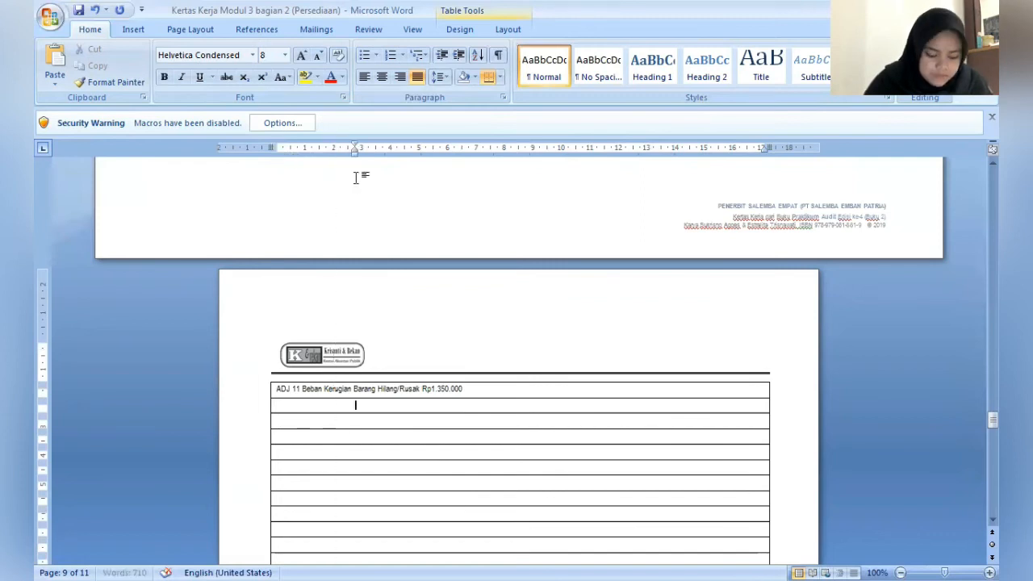
pyautogui.write('Perse')
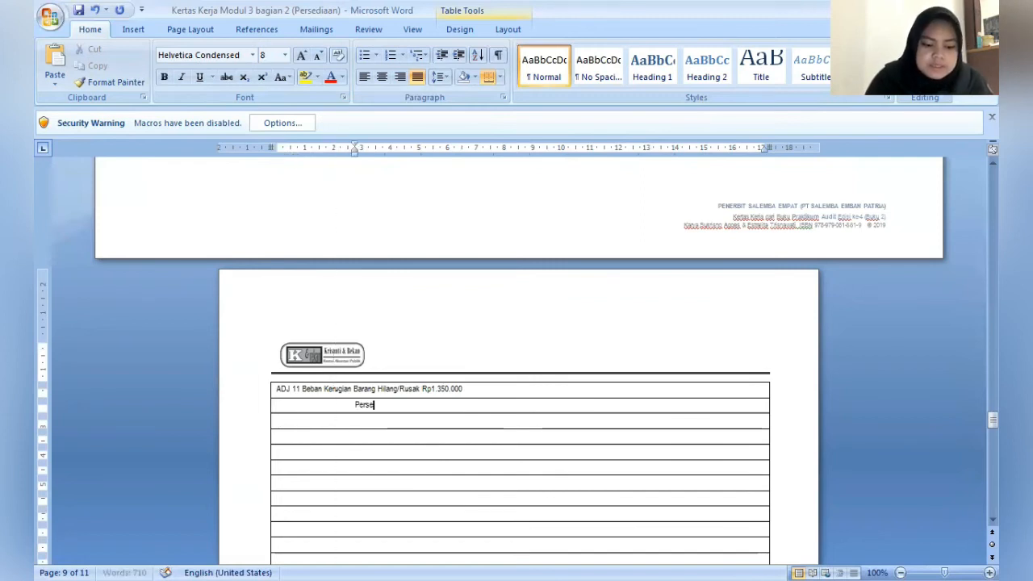
pyautogui.write('diaan Bahan Baku\t')
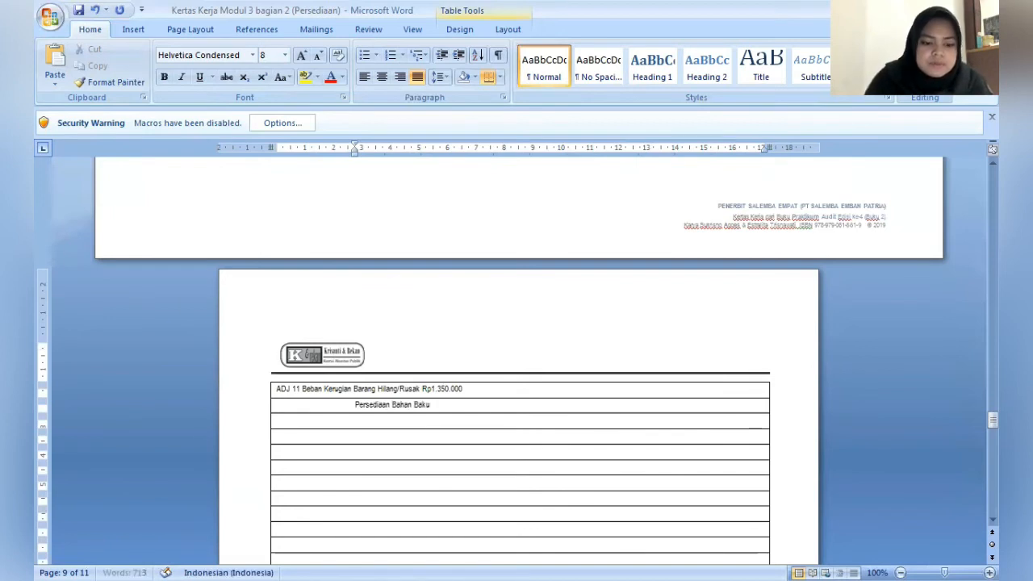
pyautogui.write('Rp1.3')
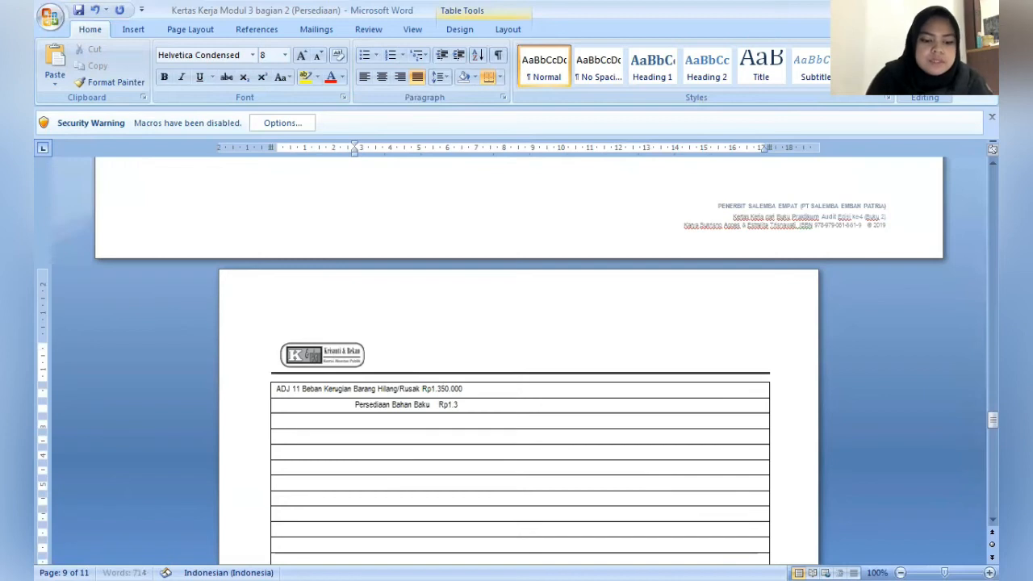
pyautogui.write('50.000')
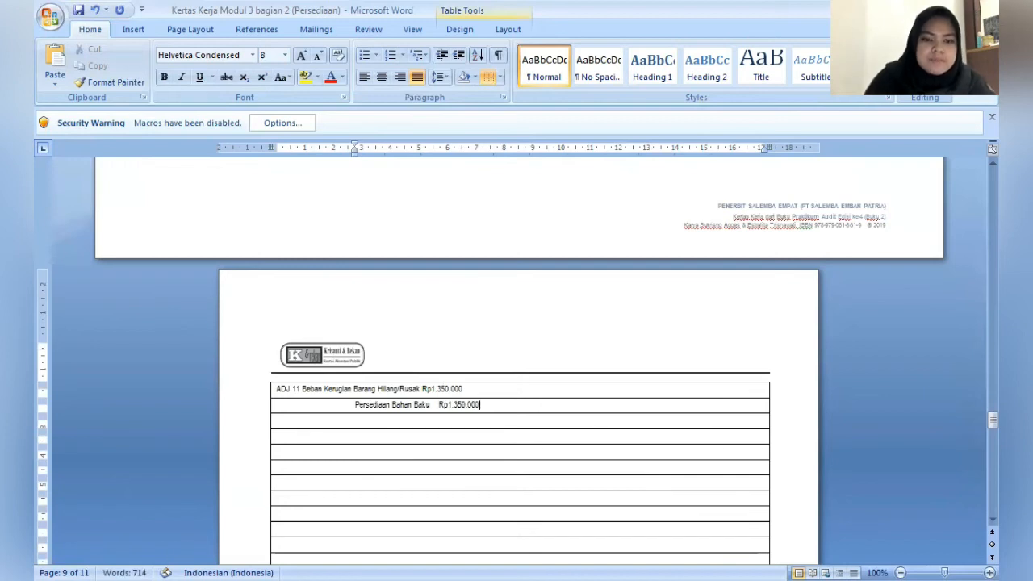
# - Add the explanation (Mencatat Kehilangan Bahan Baku Polyvinil sebesar 90kg) in the row under the ADJ 11 credit line
pyautogui.press('Down')
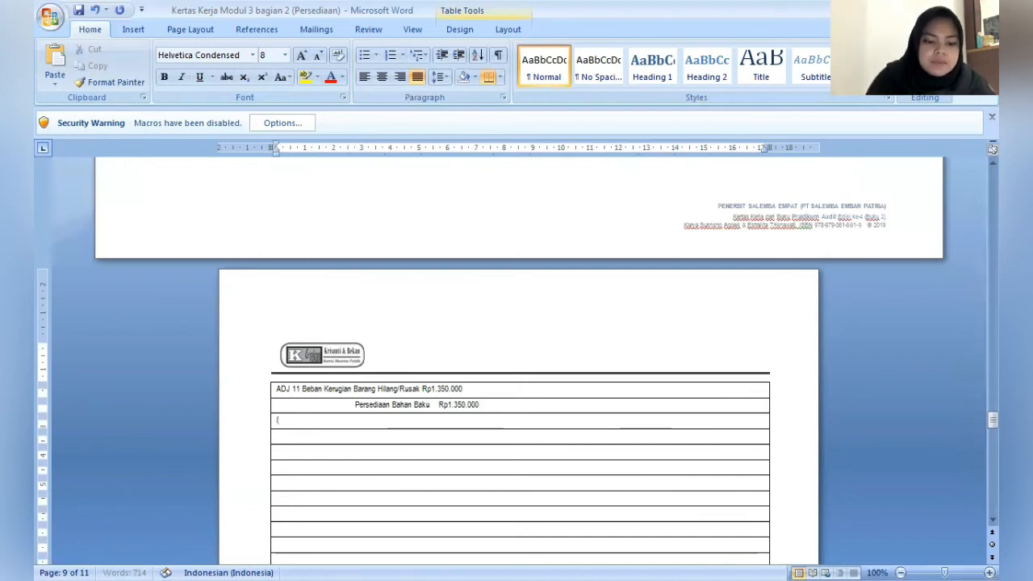
pyautogui.write('(Menc')
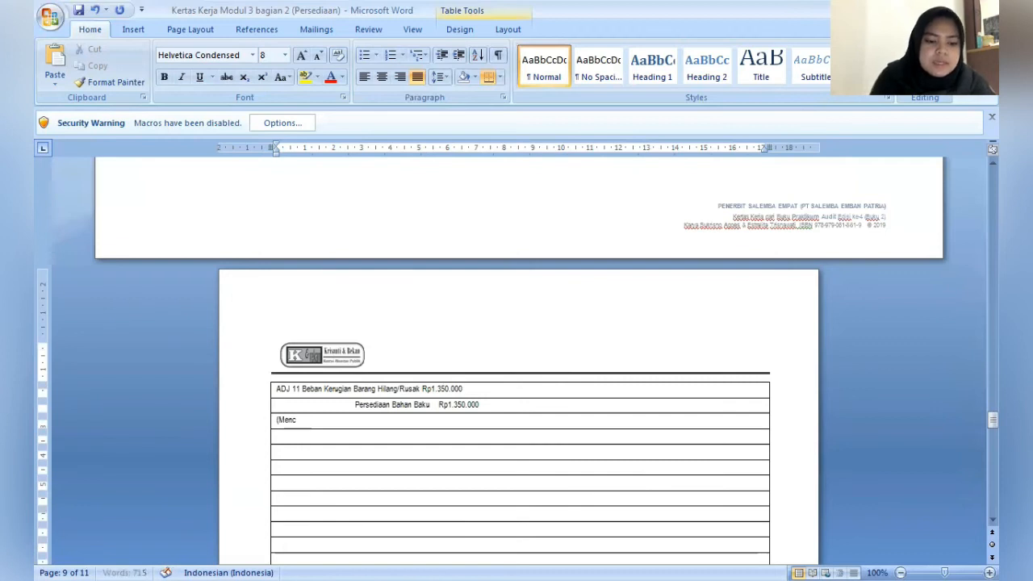
pyautogui.write('atat K')
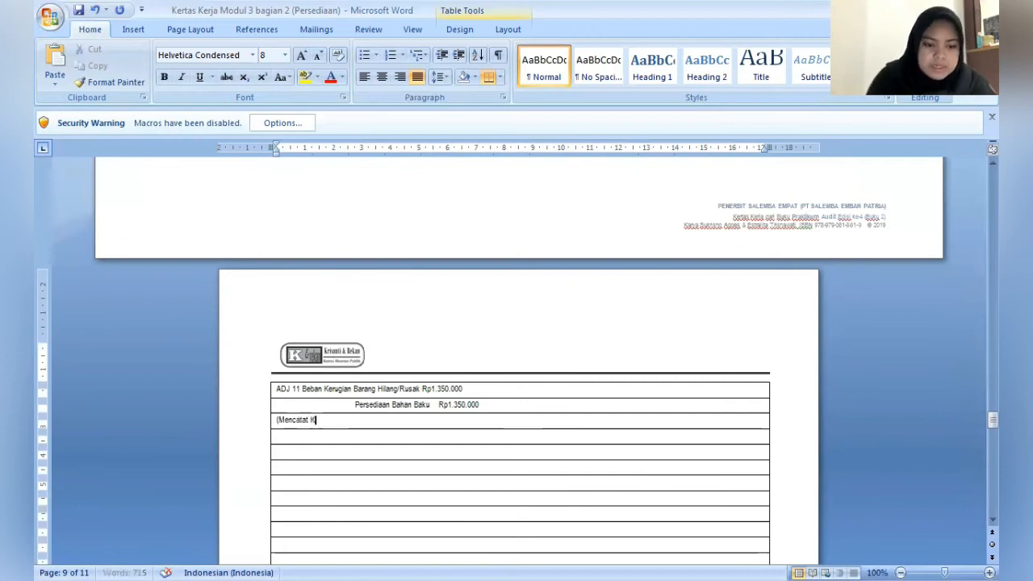
pyautogui.write('ehilangan')
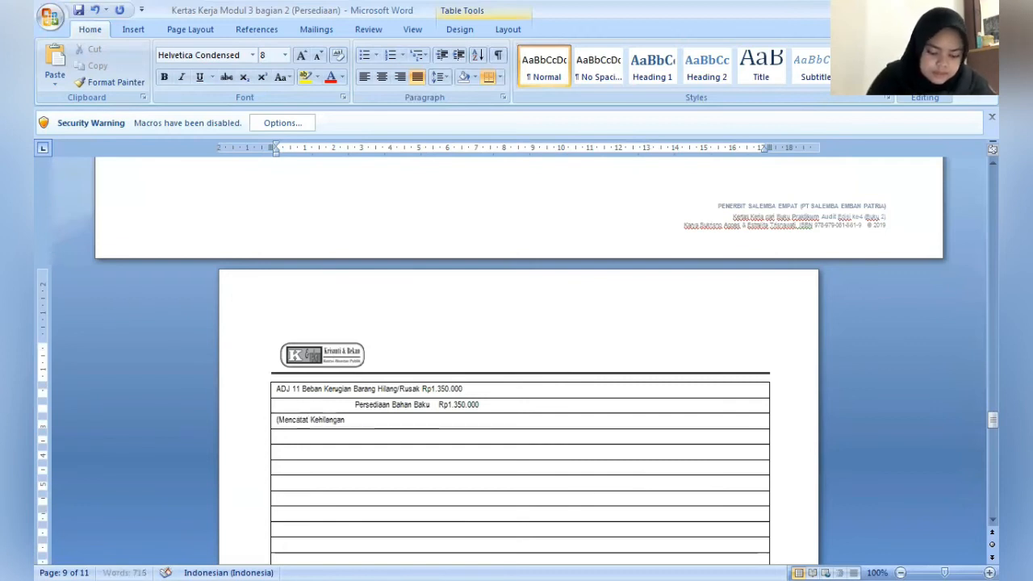
pyautogui.write(' Bah')
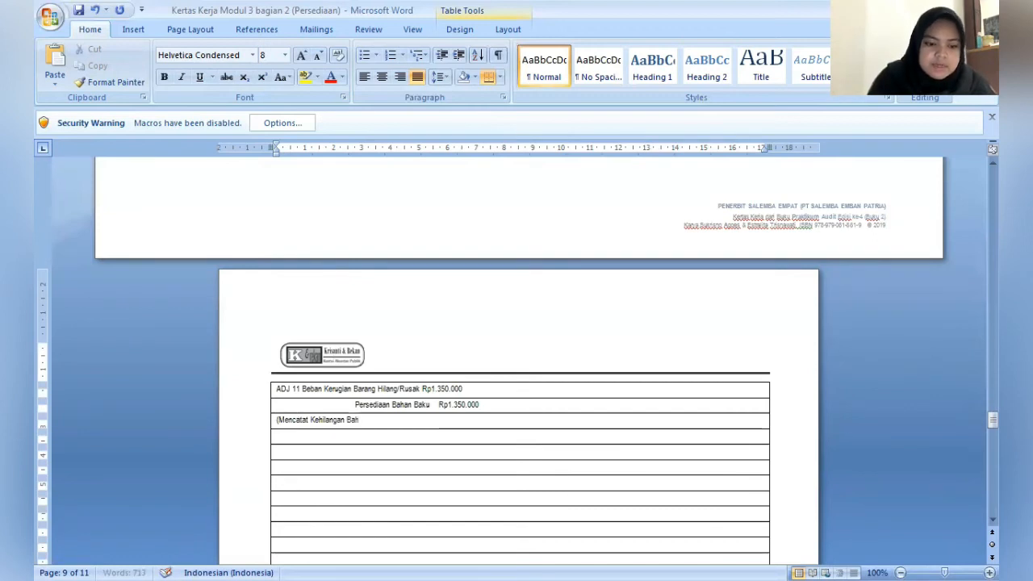
pyautogui.write('an Baku')
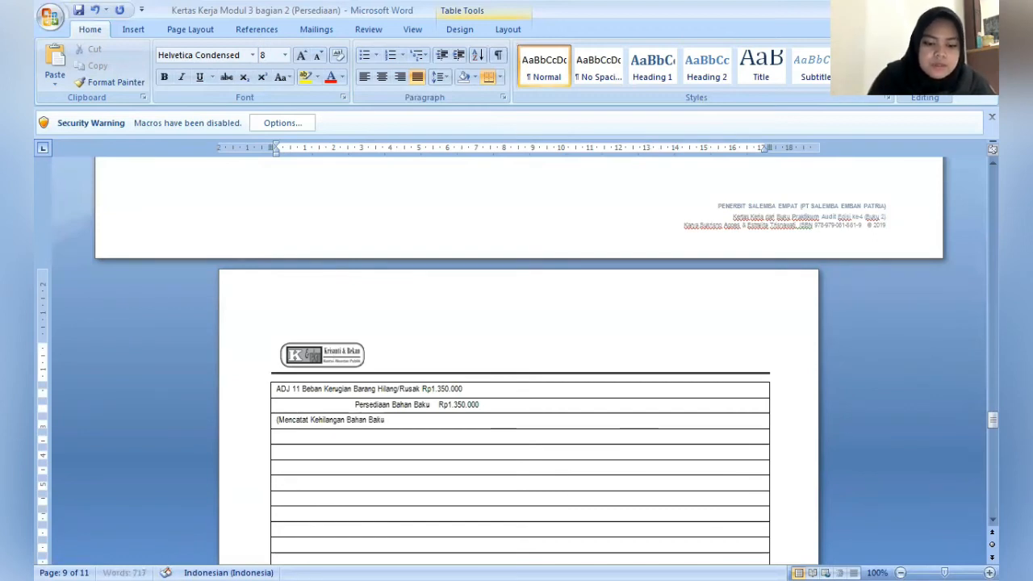
pyautogui.write(' Pol')
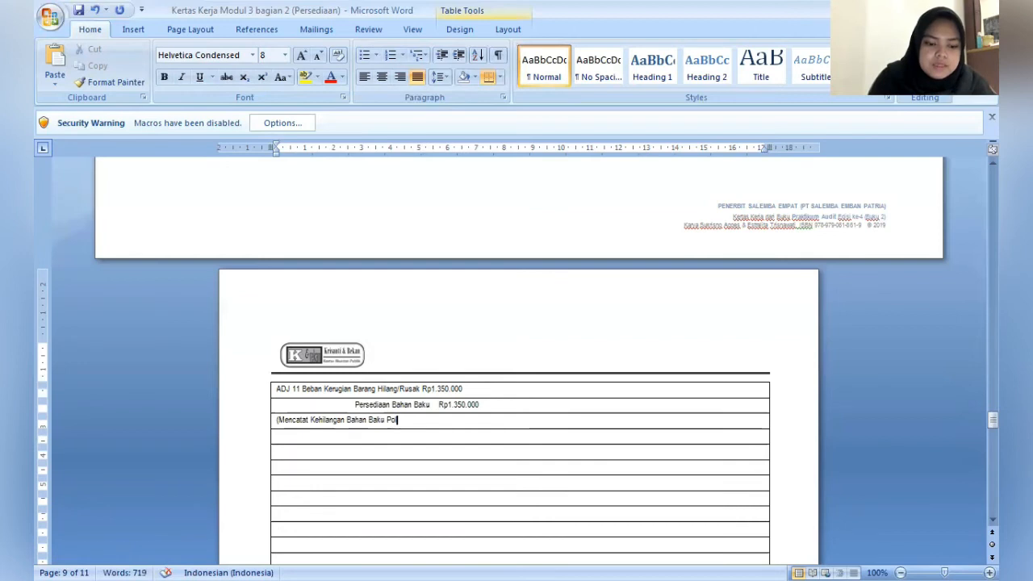
pyautogui.write('yvi')
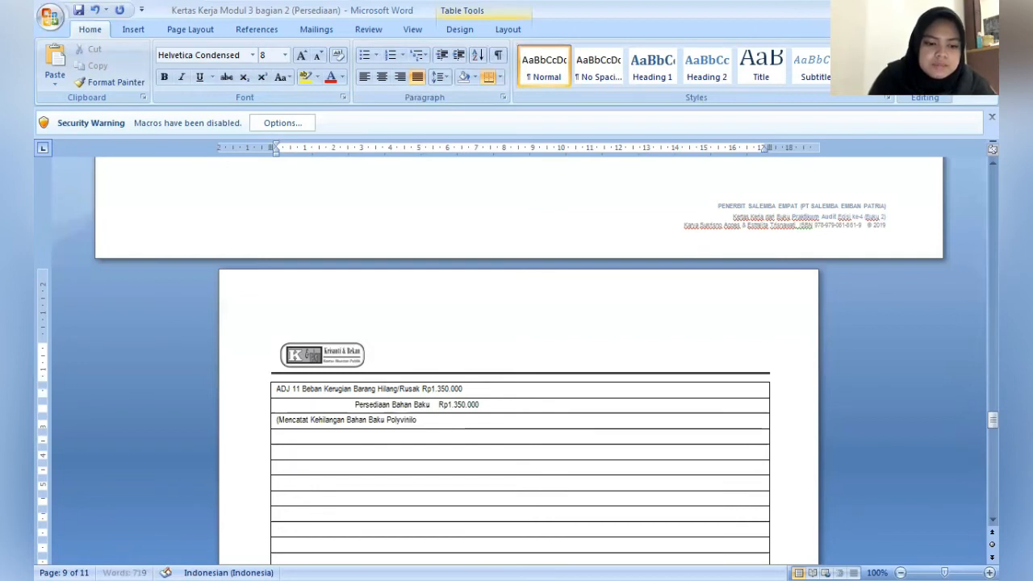
pyautogui.write('nil sebesar')
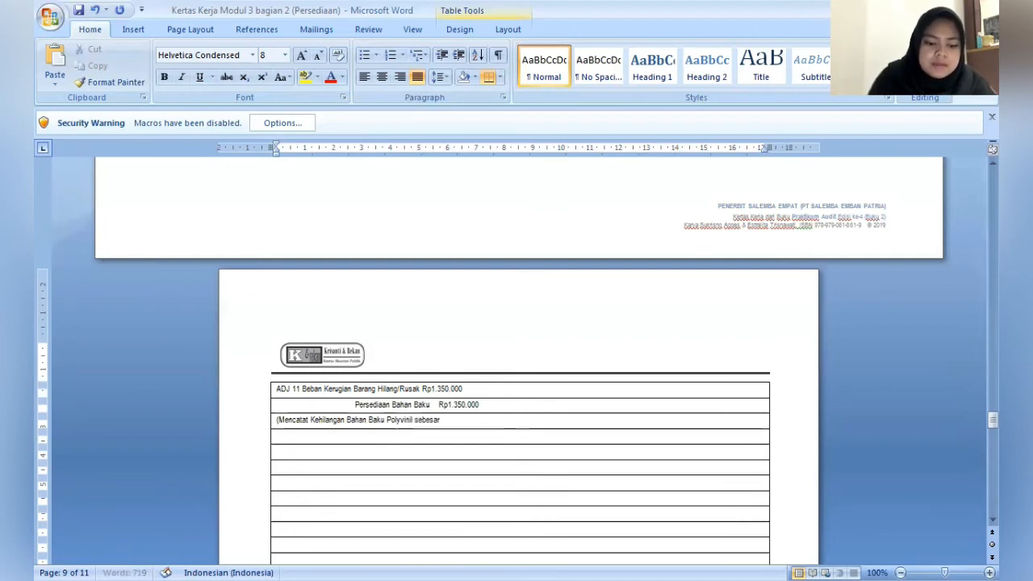
pyautogui.write(' 90kg')
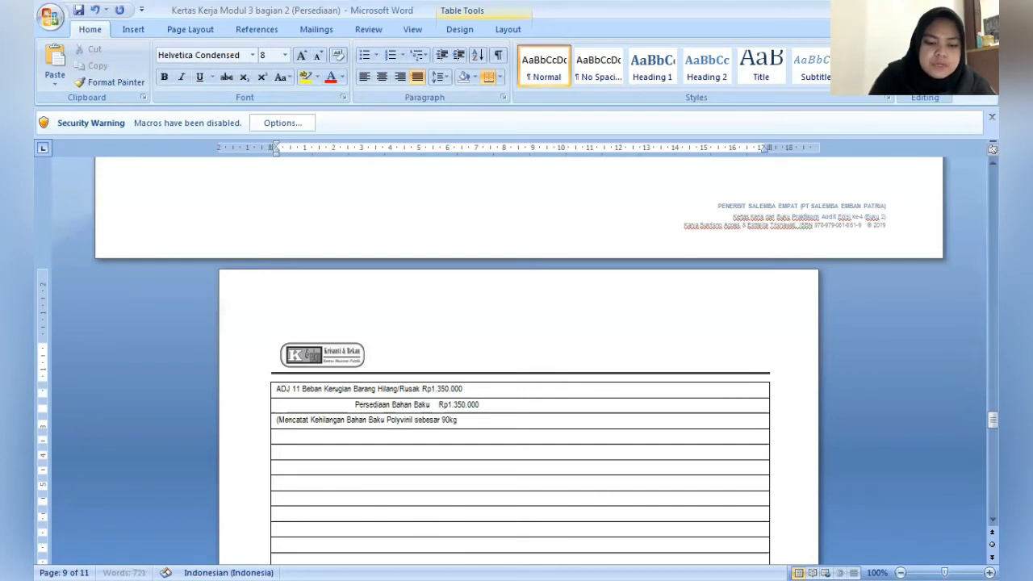
pyautogui.write(')')
pyautogui.press('Return')
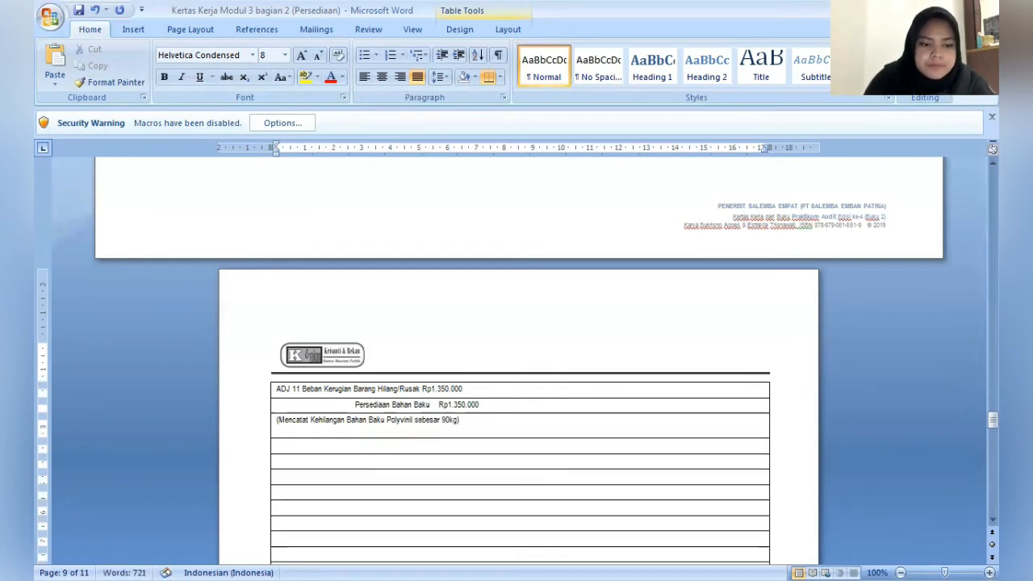
pyautogui.press('BackSpace')
# - Leave one blank row and start the entry ADJ 12 with the debit line Persediaan Bahan Baku Rp8.000.000
pyautogui.click(278, 451)
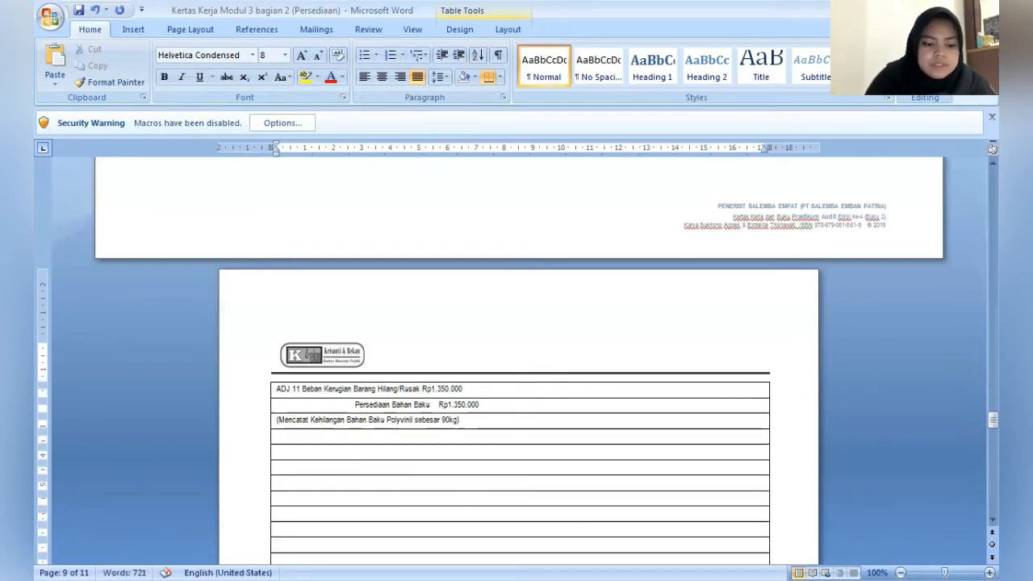
pyautogui.write('ADJ')
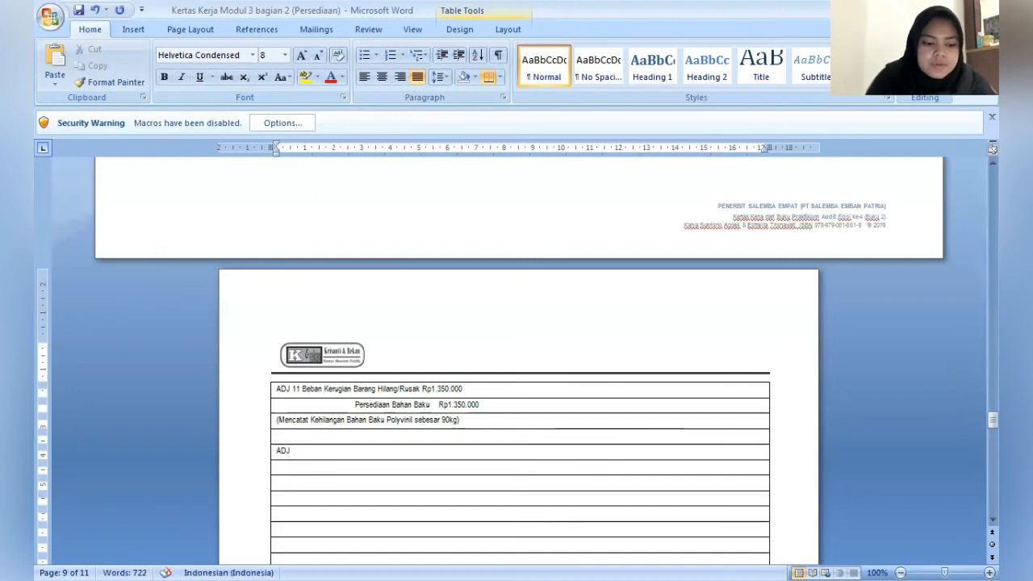
pyautogui.write(' 12')
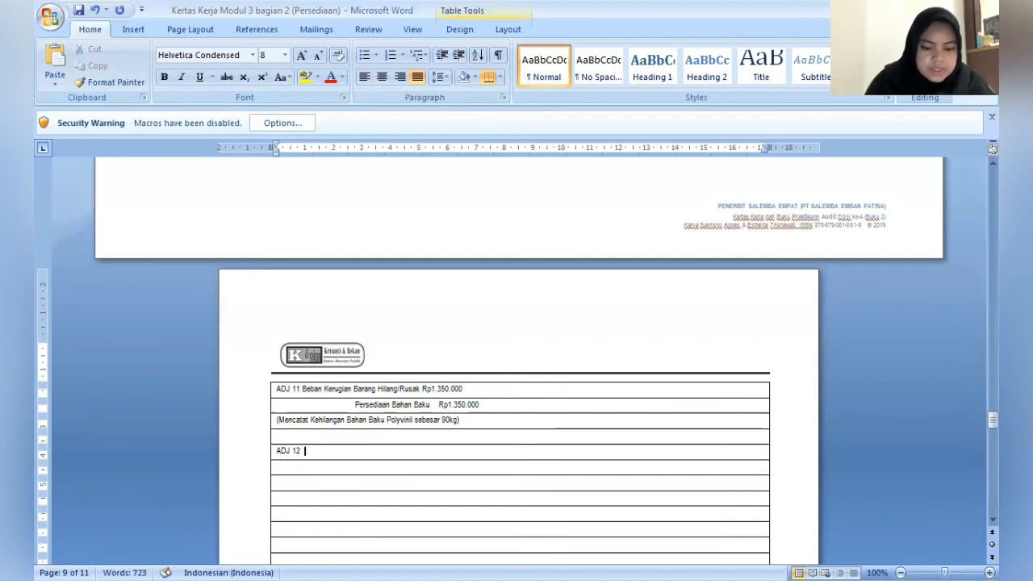
pyautogui.write('  Persediaa')
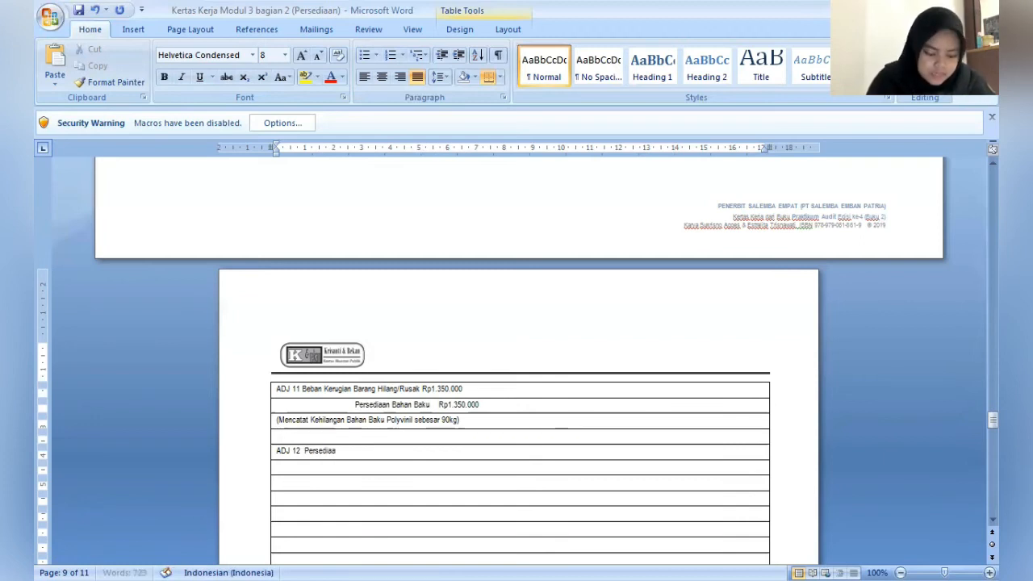
pyautogui.write('n Bahan Baku')
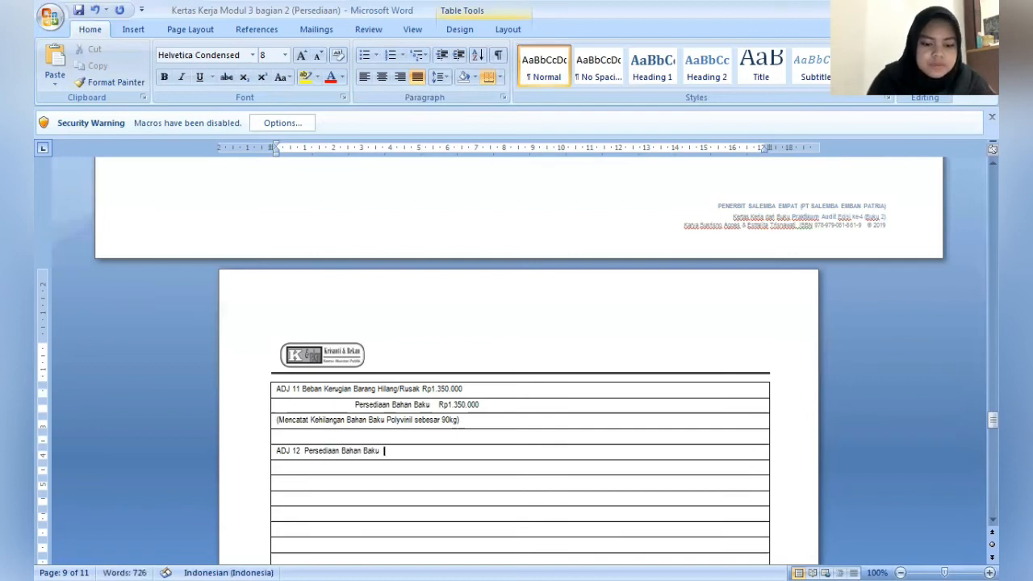
pyautogui.write('  Rp8')
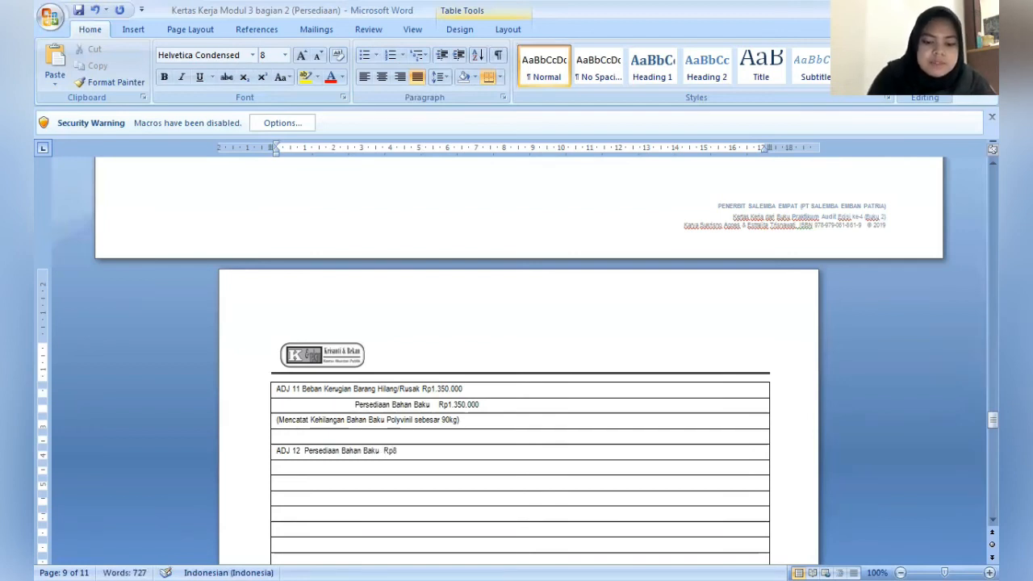
pyautogui.write('.000.000')
# - Indent the next row about 1 cm and enter the second ADJ 12 debit line PPN Masukan (10%) Rp800.000
pyautogui.press('Down')
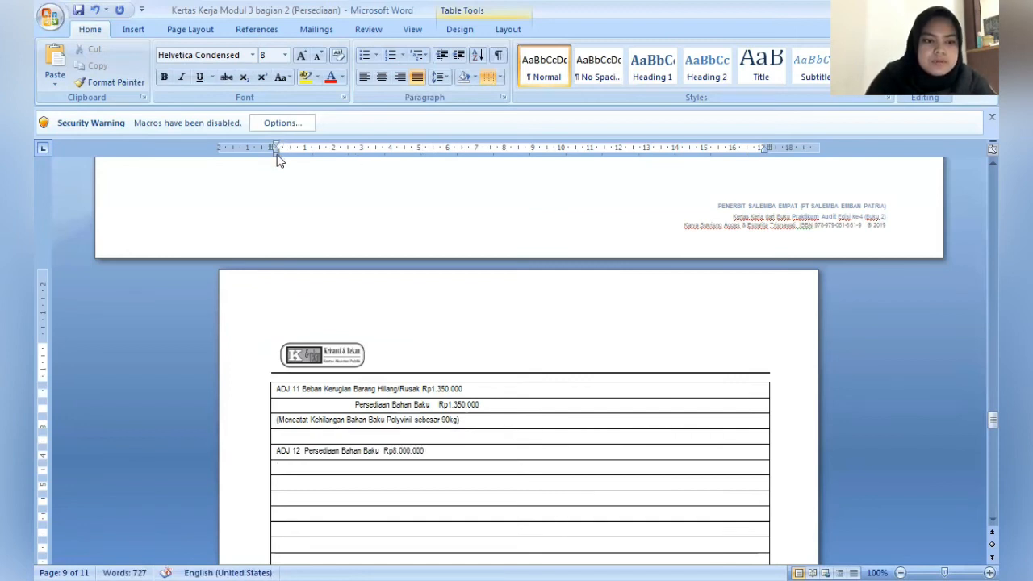
pyautogui.moveTo(276, 153); pyautogui.dragTo(304, 156)
pyautogui.write('P')
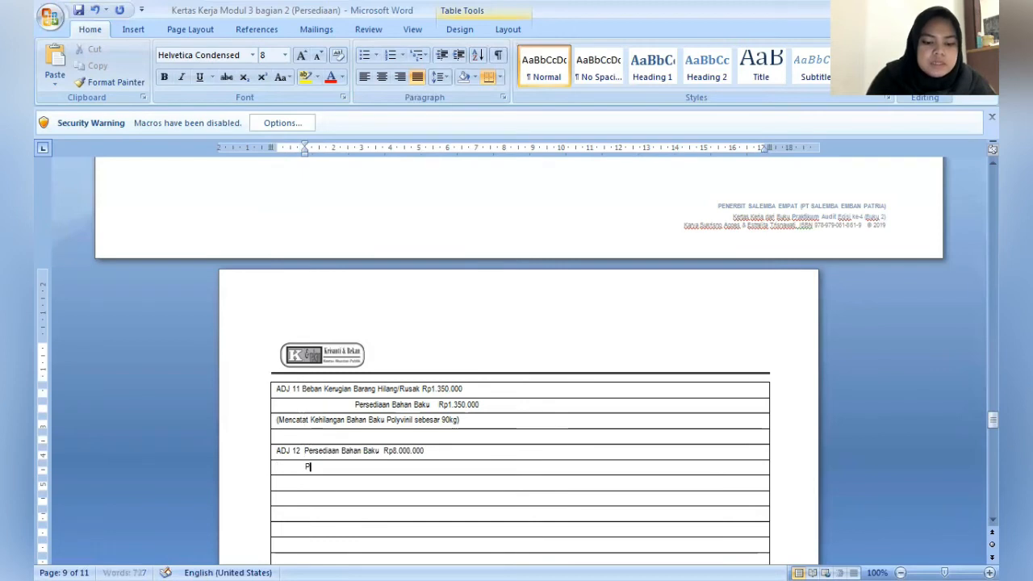
pyautogui.write('PN M')
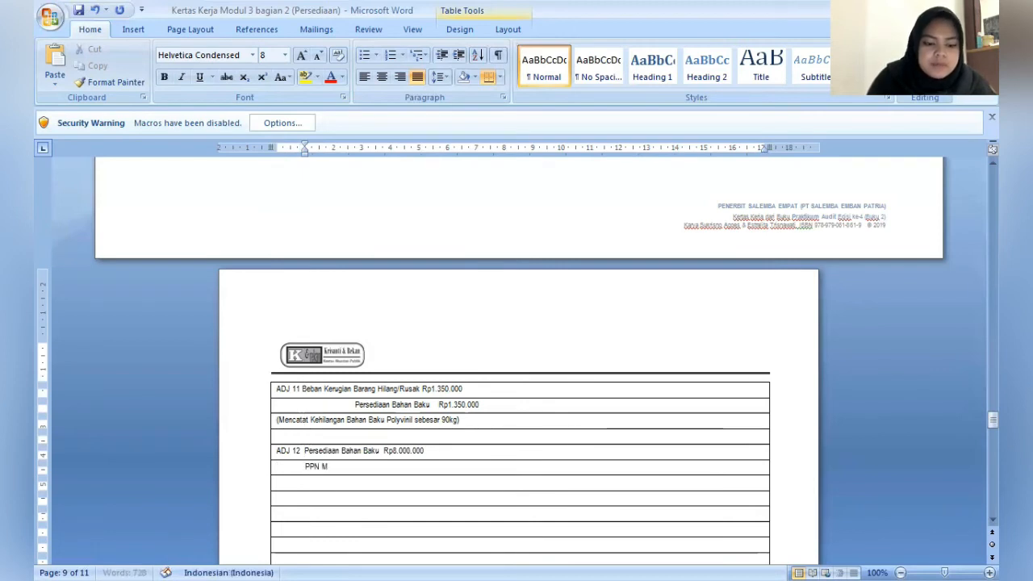
pyautogui.write('asukan (')
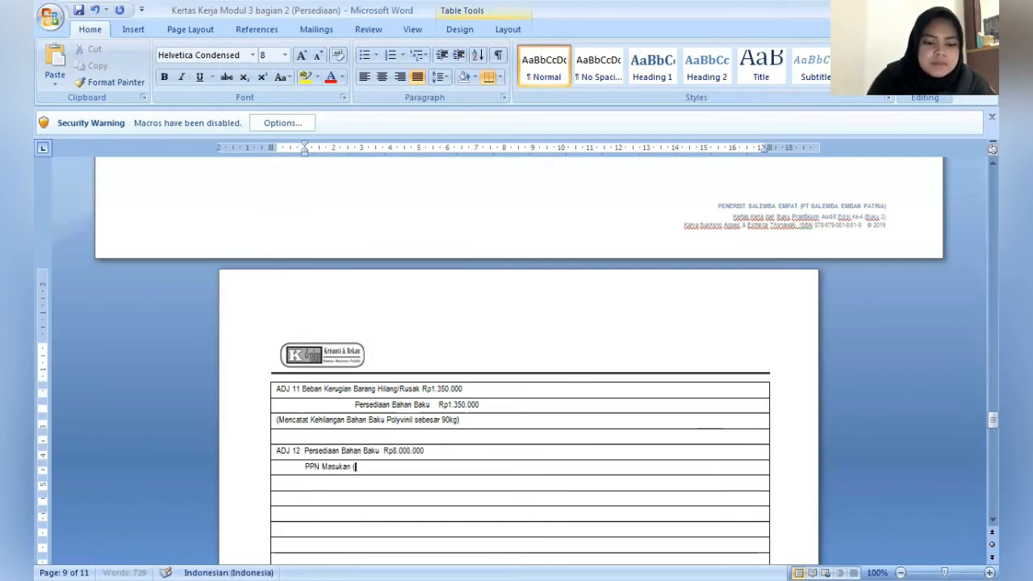
pyautogui.write('10%)')
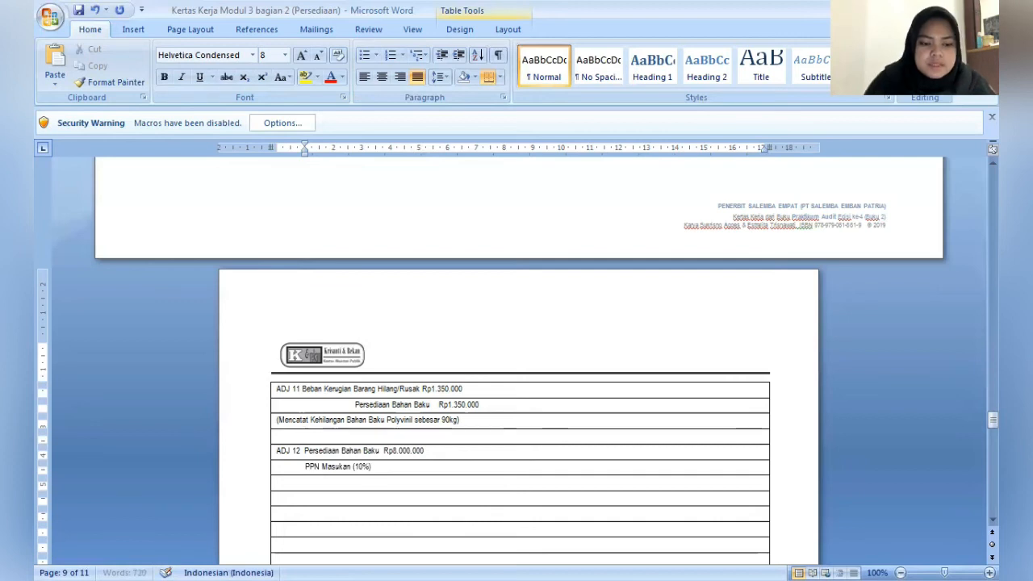
pyautogui.write('    (800.')
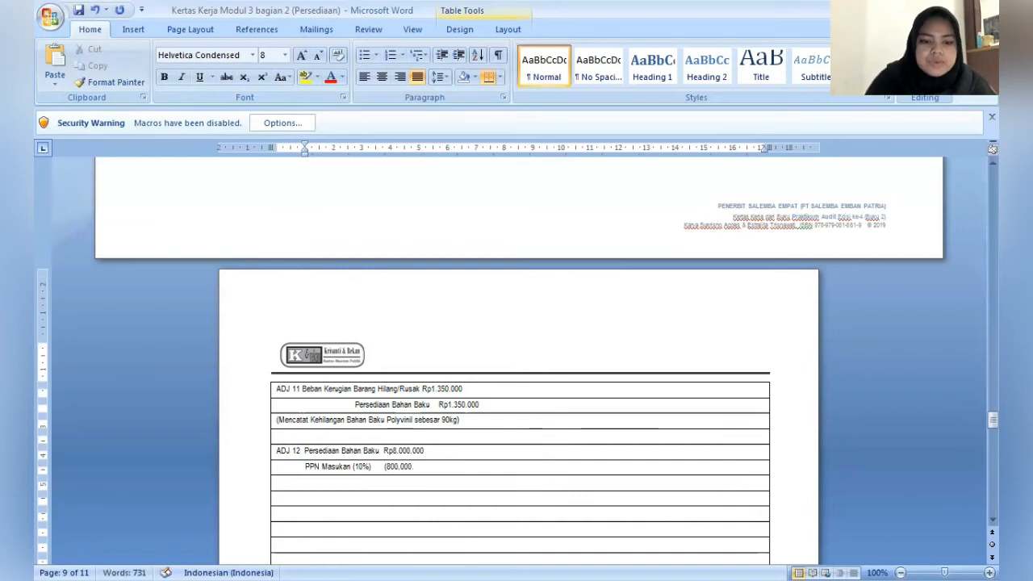
pyautogui.write('00')
pyautogui.press('BackSpace')
pyautogui.press('BackSpace')
pyautogui.press('BackSpace')
pyautogui.press('BackSpace')
pyautogui.press('BackSpace')
pyautogui.press('BackSpace')
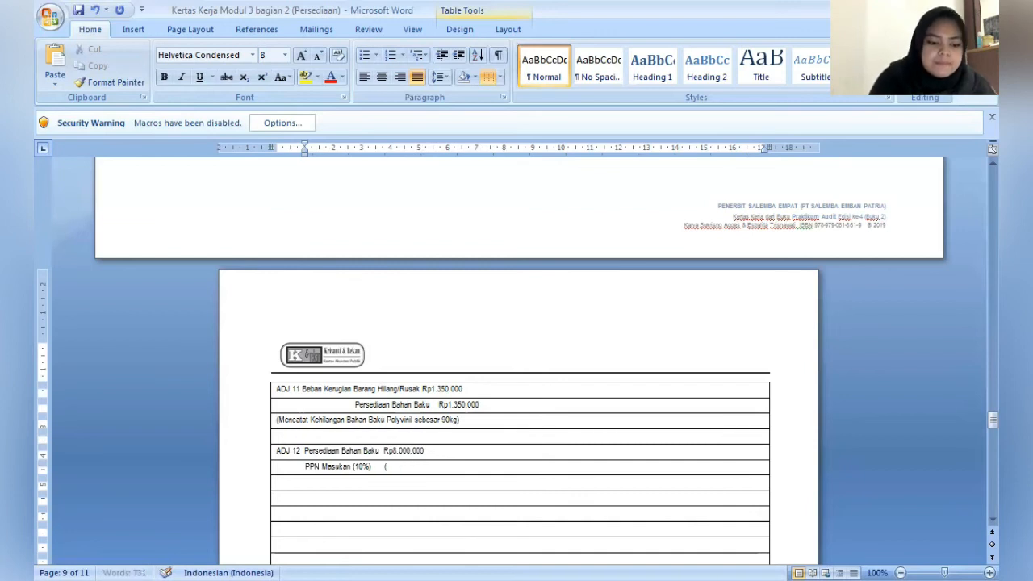
pyautogui.press('BackSpace')
pyautogui.write('Rp')
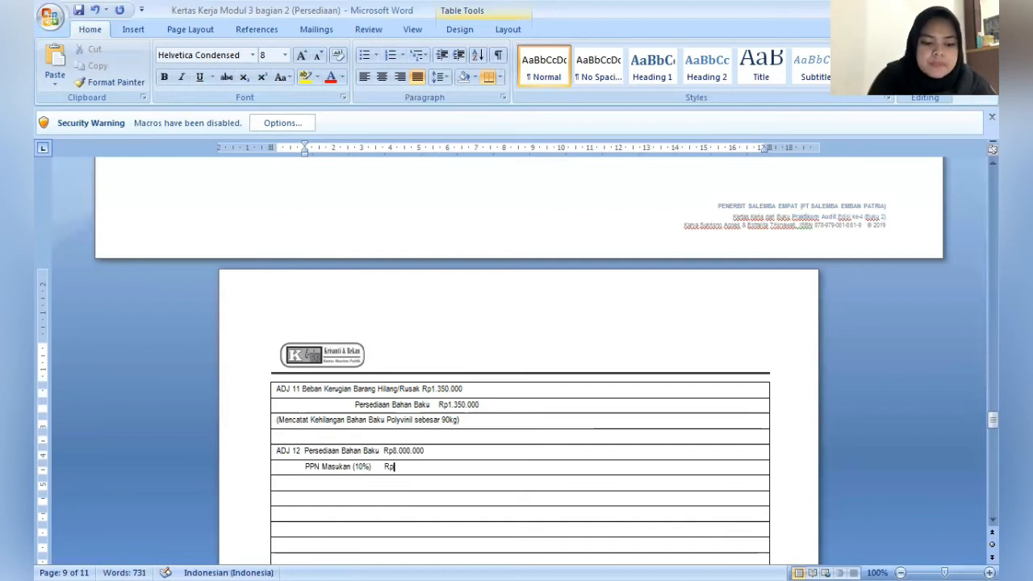
pyautogui.write('800.')
pyautogui.write(' 000')
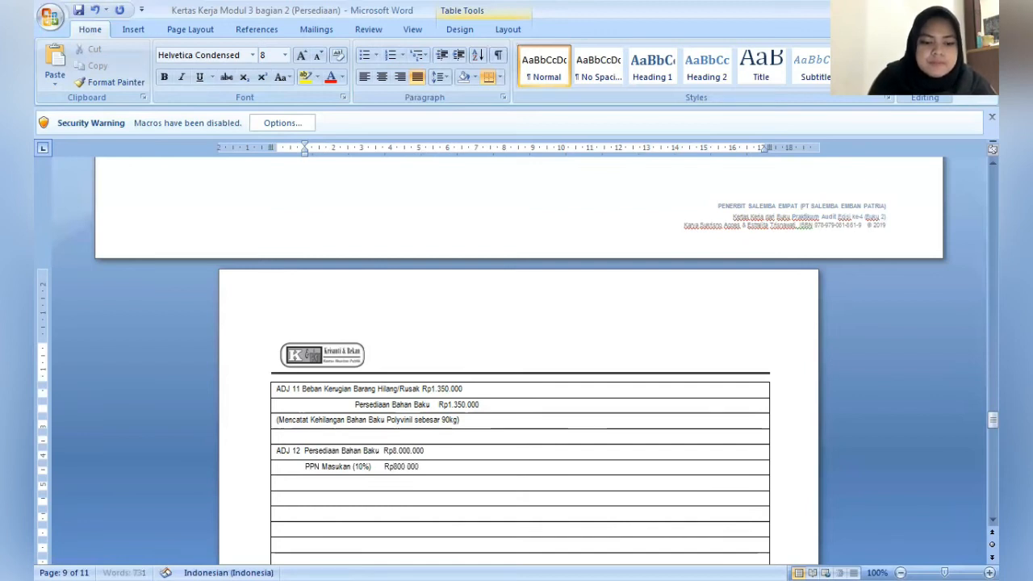
# - Indent the following row about 3.5 cm and enter the ADJ 12 credit line Utang Usaha Rp8.800.000
pyautogui.press('Down')
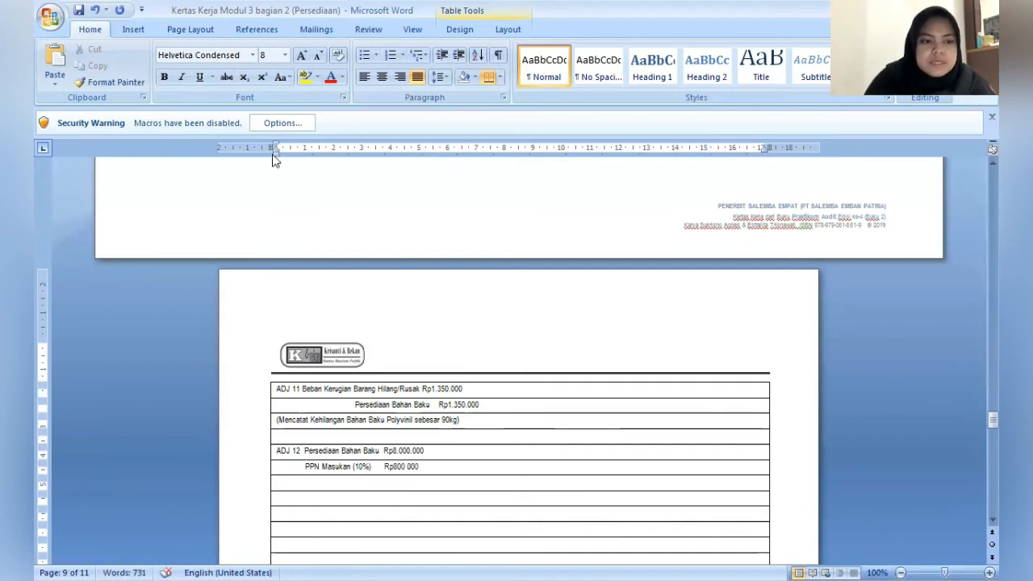
pyautogui.click(275, 153)
pyautogui.moveTo(367, 169); pyautogui.dragTo(376, 164)
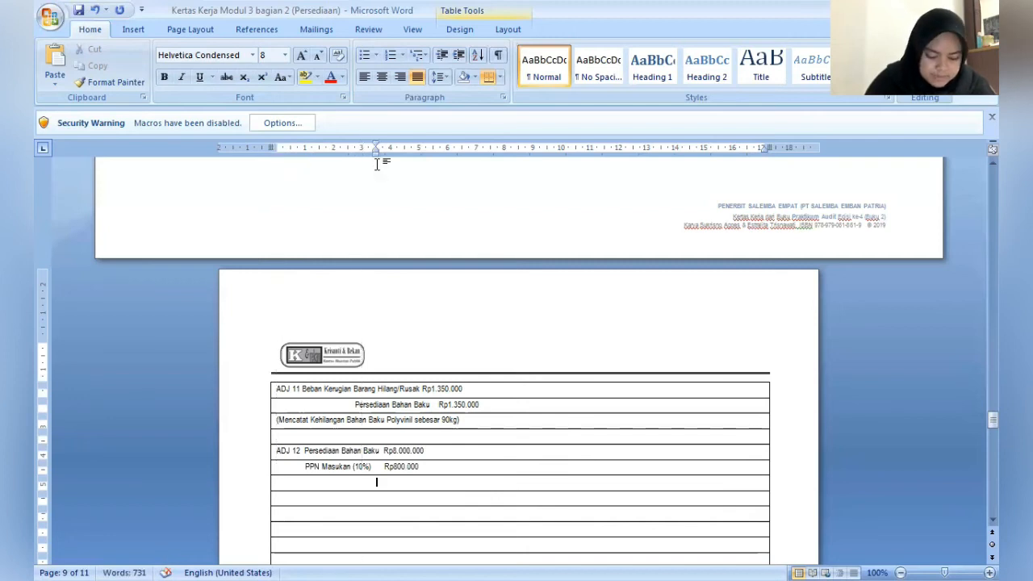
pyautogui.write('Utang Us')
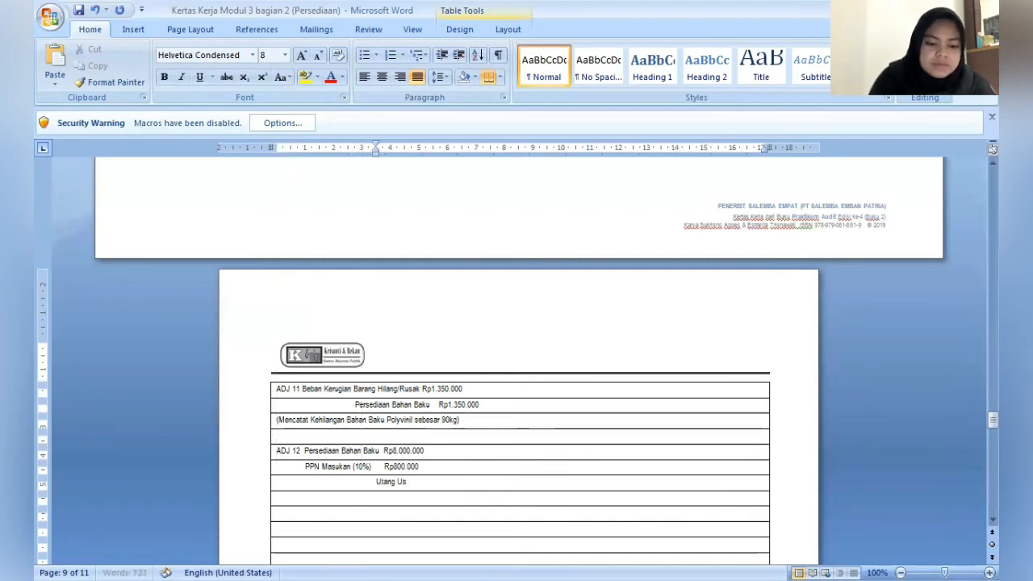
pyautogui.write('aha ')
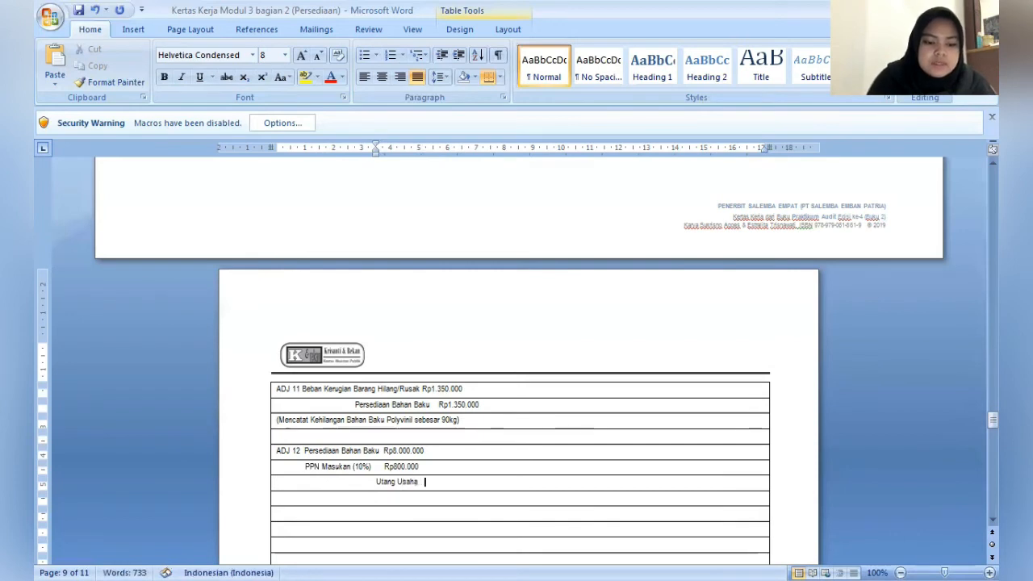
pyautogui.write(' Rp8.')
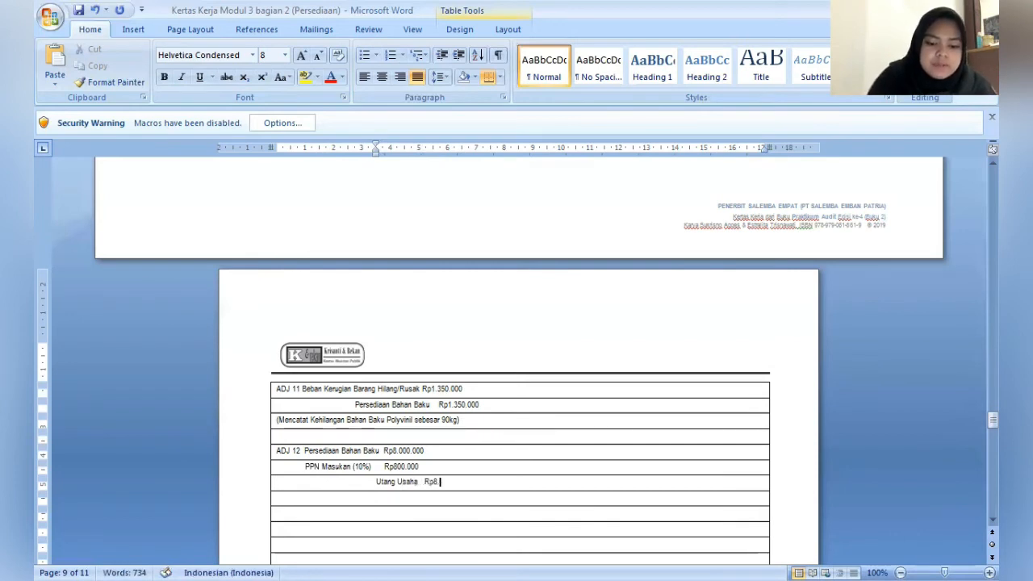
pyautogui.write('800.000')
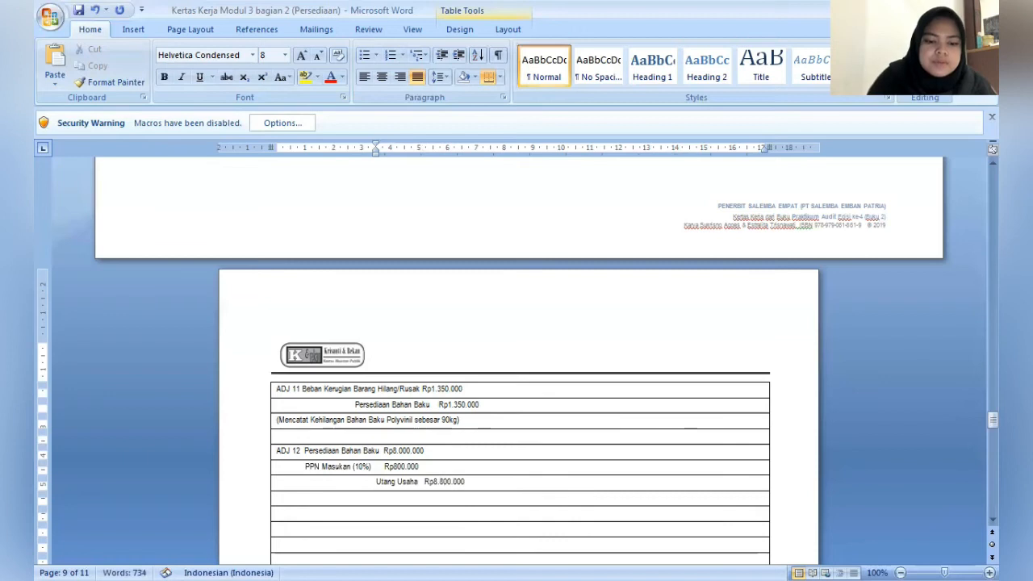
# - Add the explanation (Mencatat Pembelian Bahan Baku PS yang belum di catat) in the row under the ADJ 12 credit line
pyautogui.click(278, 497)
pyautogui.write('(')
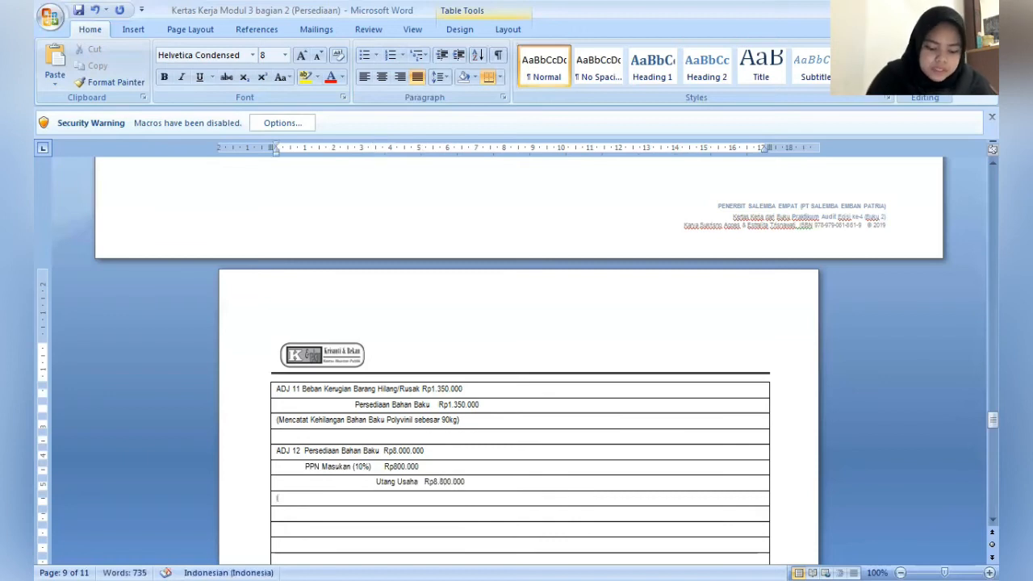
pyautogui.write('Mencatat')
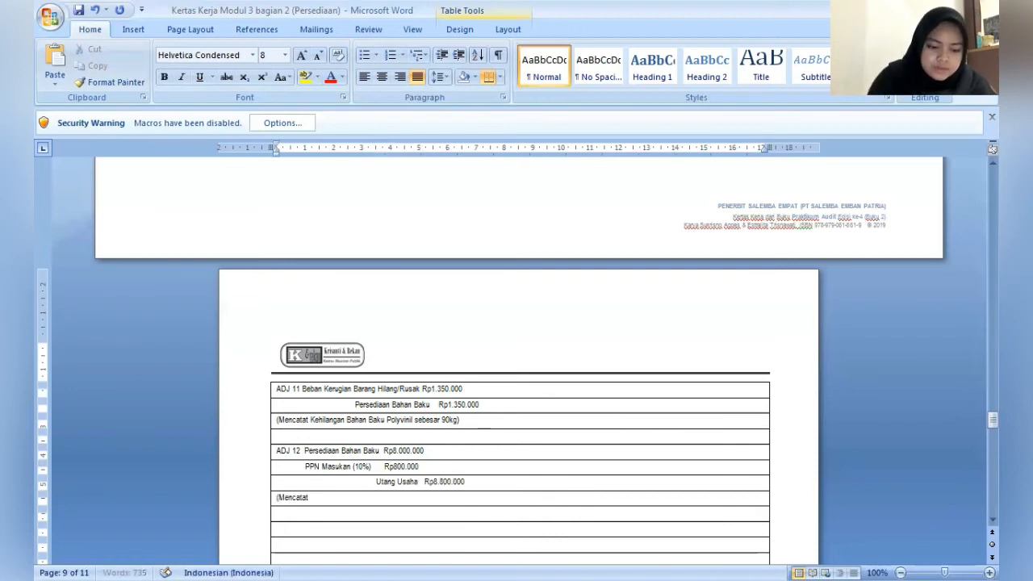
pyautogui.write(' Pembelian')
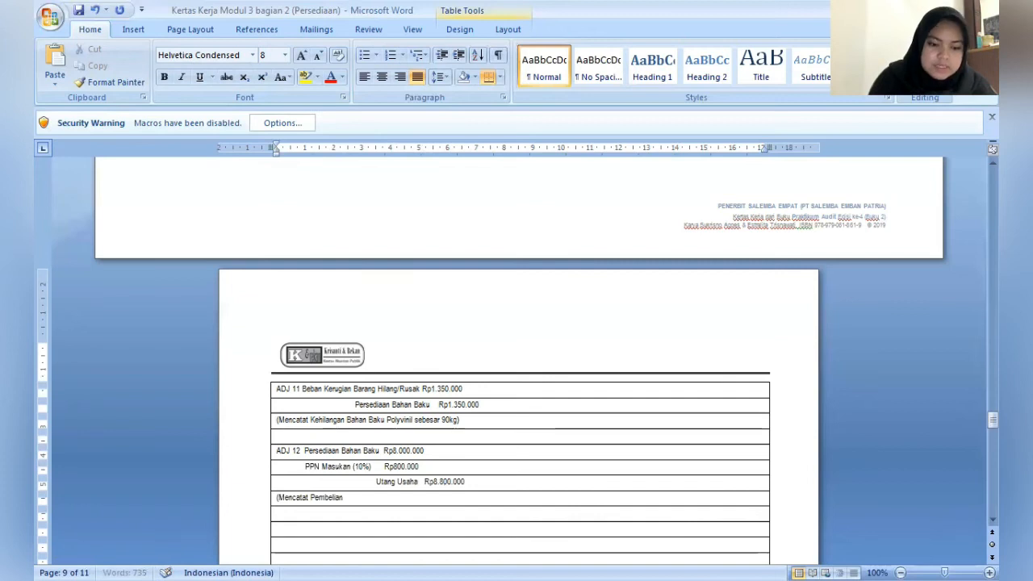
pyautogui.write(' Bahan Baku')
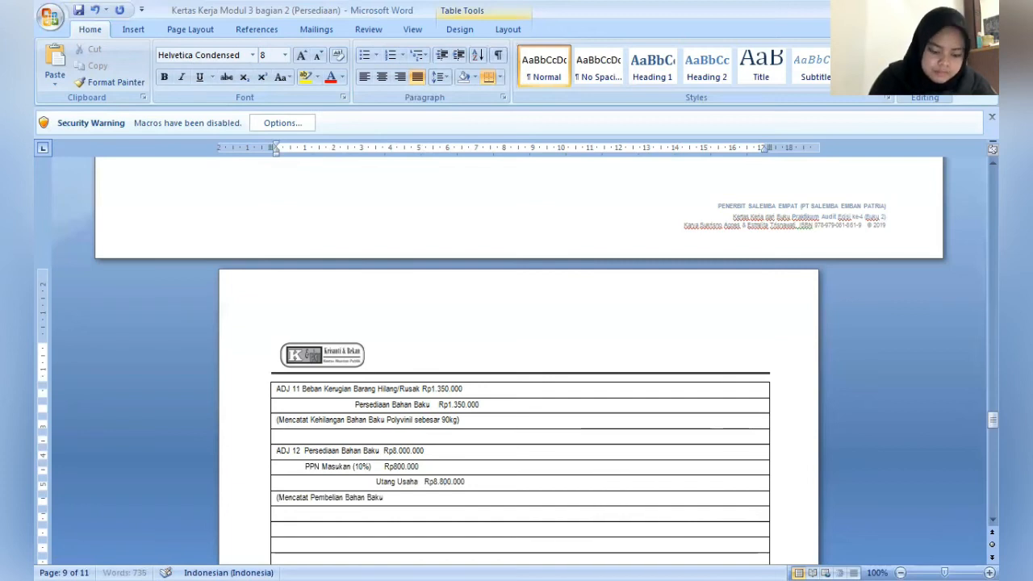
pyautogui.write(' PS')
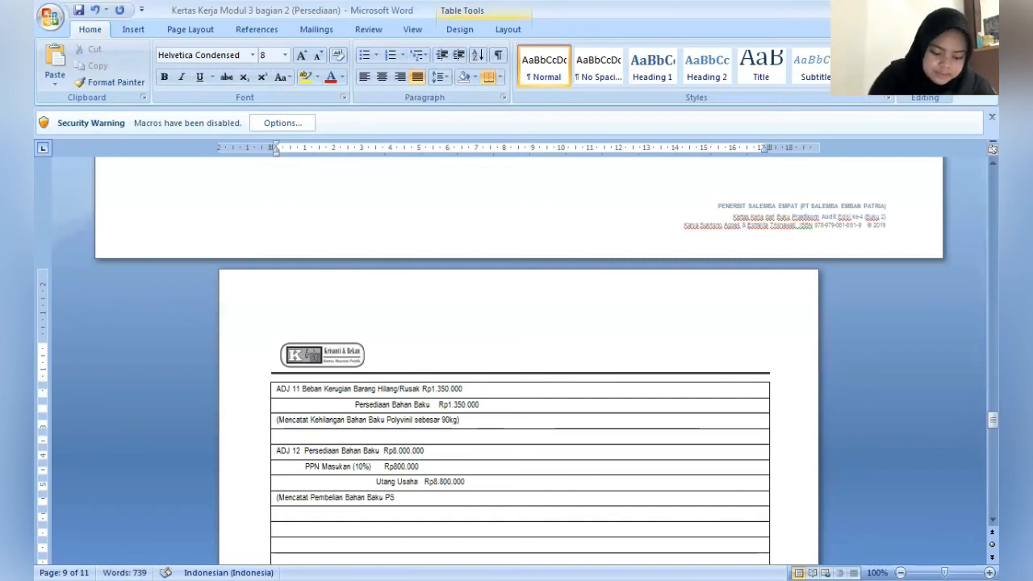
pyautogui.write(' yang belum di cataa')
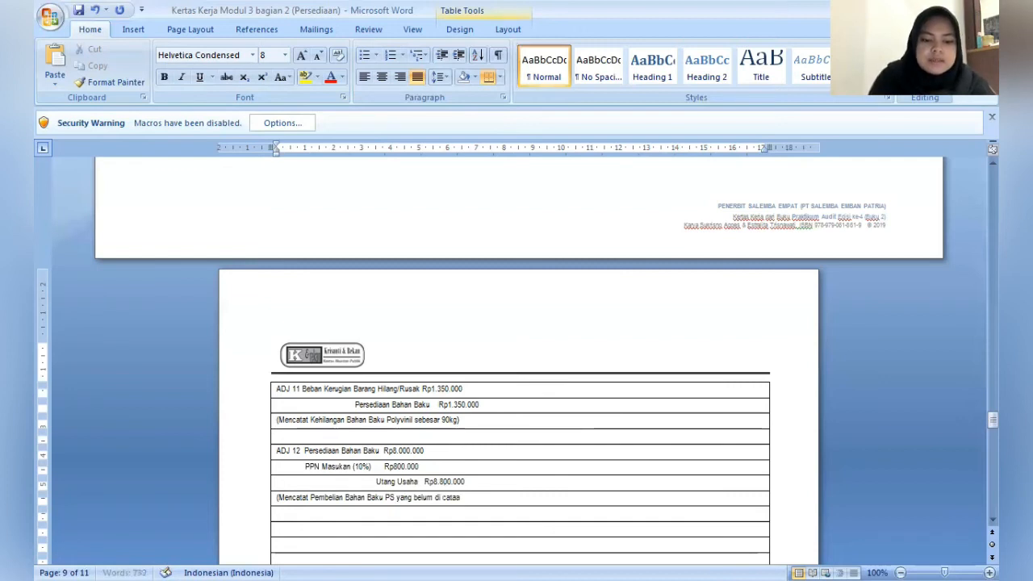
pyautogui.press('BackSpace')
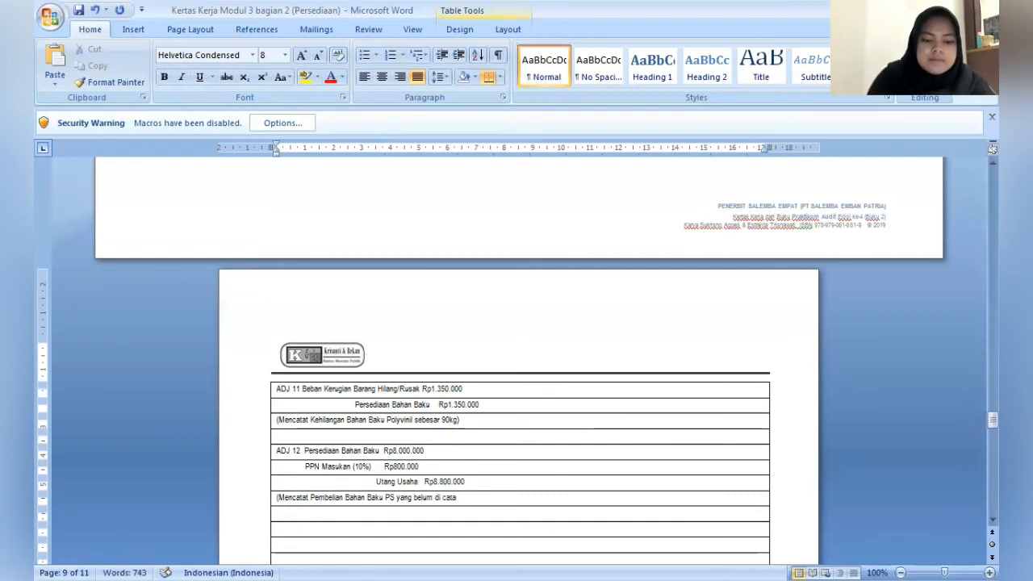
pyautogui.write('t)')
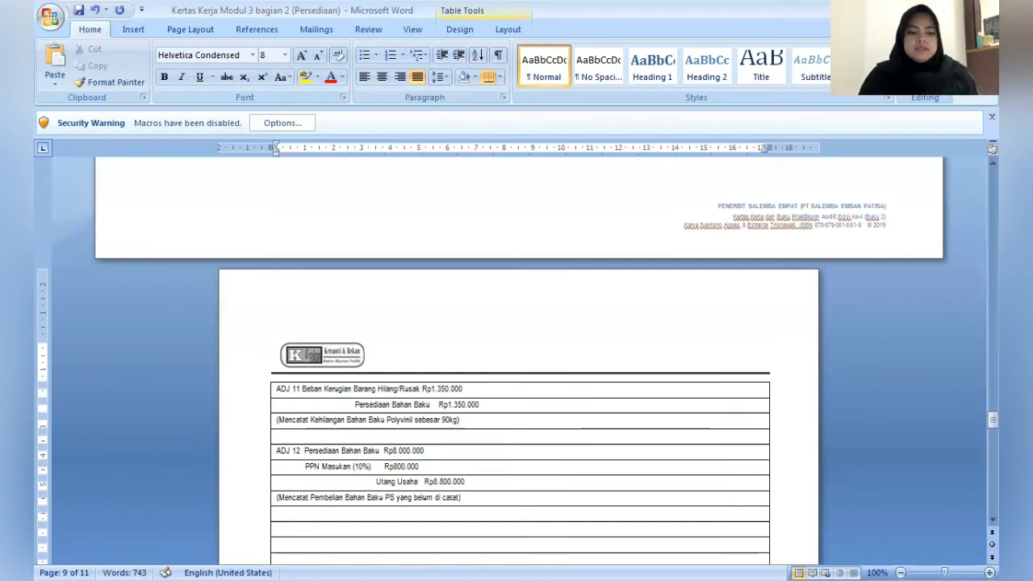
# - Fill in the preparer's name under Dibuat oleh and the reviewer's name under Diperiksa oleh in the F3 schedule's sign-off block
pyautogui.press('Down')
pyautogui.press('Down')
pyautogui.press('Down')
pyautogui.press('Down')
pyautogui.press('Down')
pyautogui.press('Down')
pyautogui.press('Down')
pyautogui.press('Down')
pyautogui.press('Down')
pyautogui.press('Down')
pyautogui.press('Down')
pyautogui.press('Down')
pyautogui.press('Down')
pyautogui.press('Down')
pyautogui.press('Down')
pyautogui.press('Down')
pyautogui.press('Down')
pyautogui.press('Down')
pyautogui.press('Down')
pyautogui.press('Down')
pyautogui.press('Down')
pyautogui.press('Down')
pyautogui.press('Down')
pyautogui.press('Down')
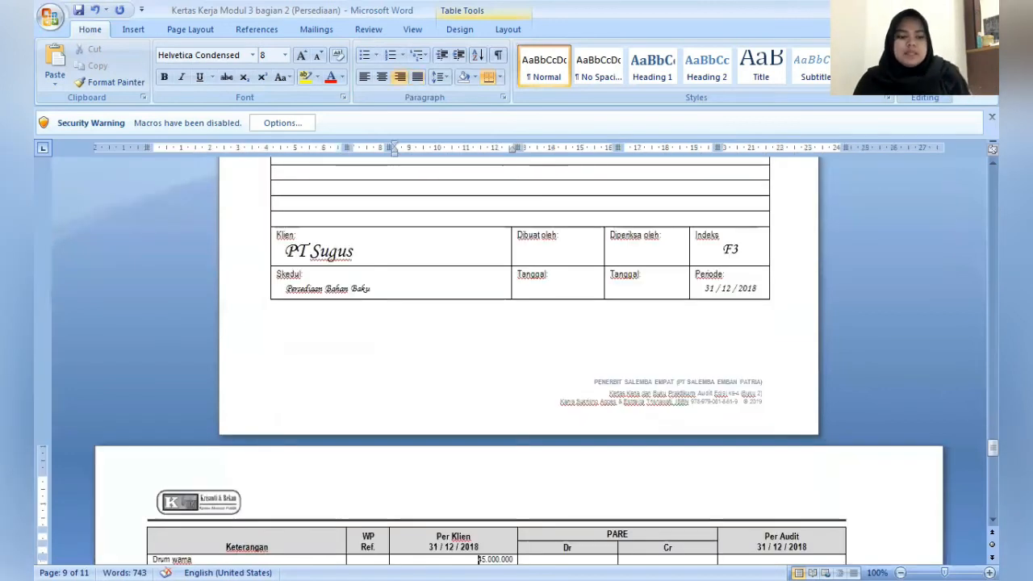
pyautogui.click(575, 234)
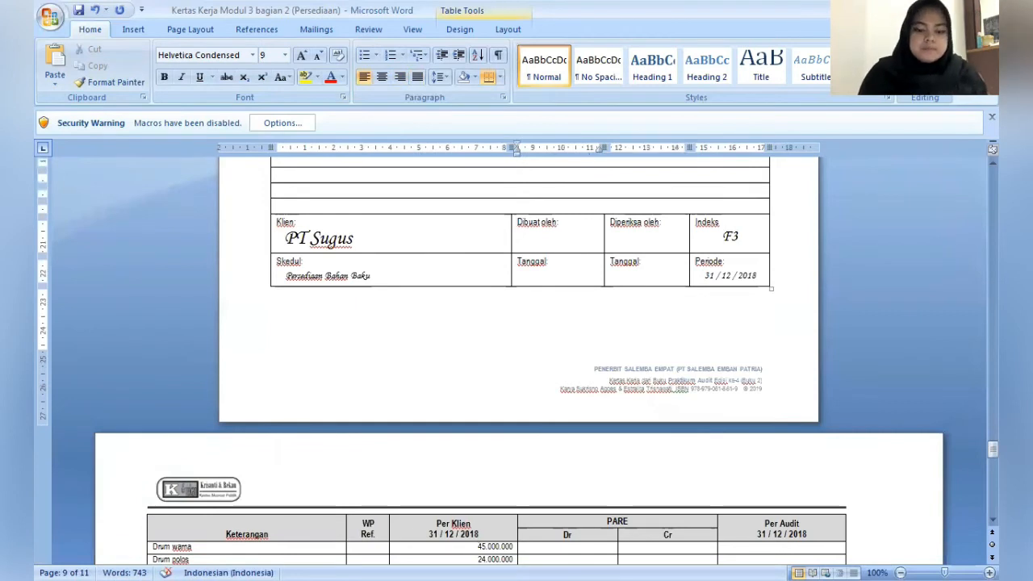
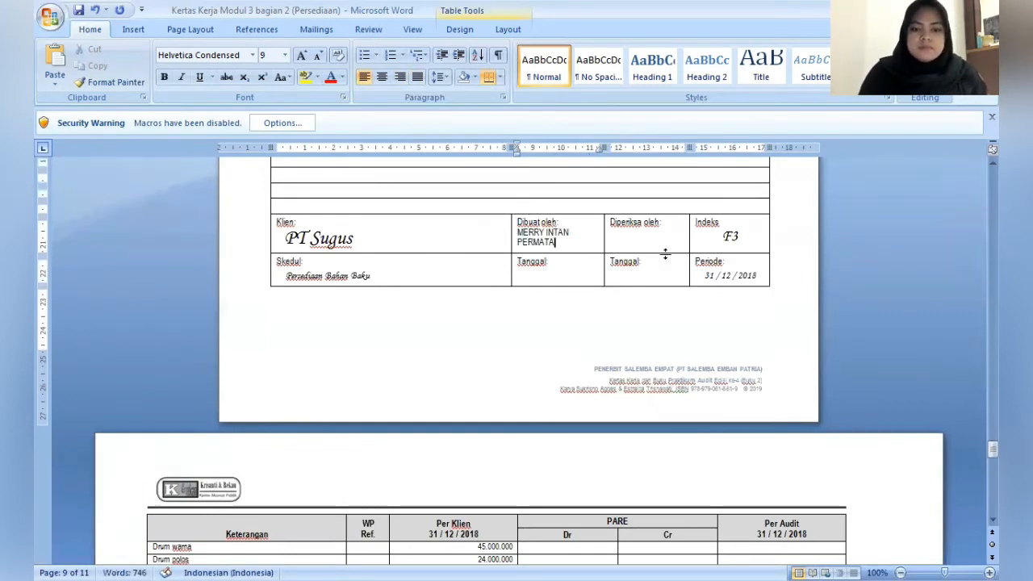
pyautogui.click(676, 228)
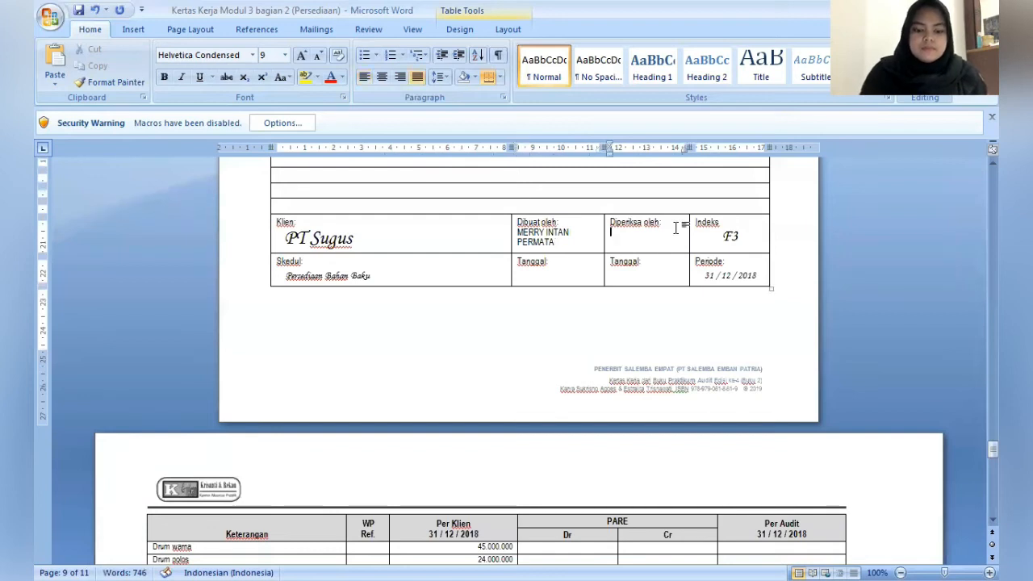
pyautogui.write('DIMJATI')
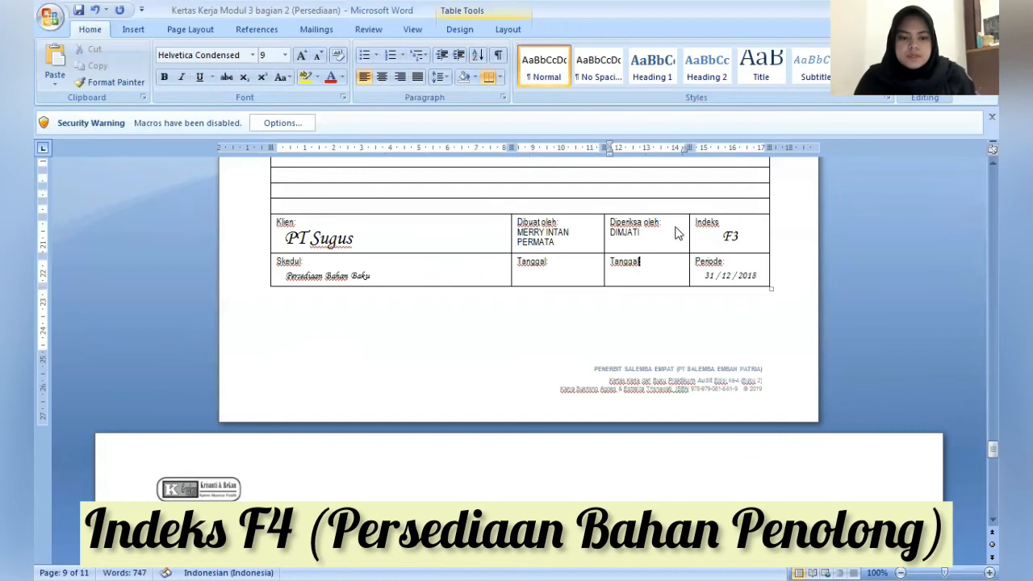
# - Enter 11.000.000 as the Carton box credit in the F4 schedule and center the PARE Dr and Cr cells from Drum warna through the total row
pyautogui.scroll(-5, 676, 228)
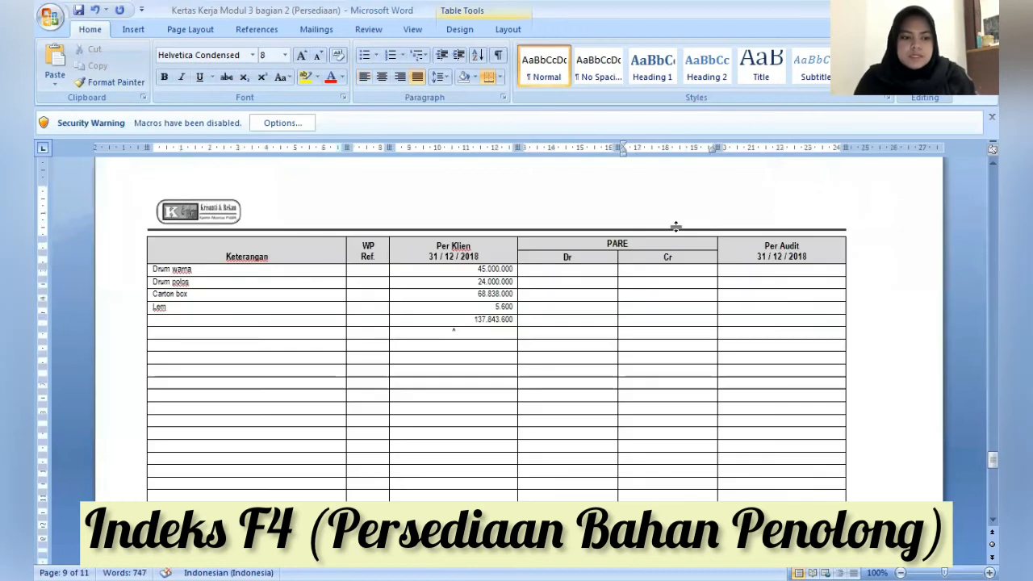
pyautogui.scroll(-1, 676, 227)
pyautogui.click(699, 296)
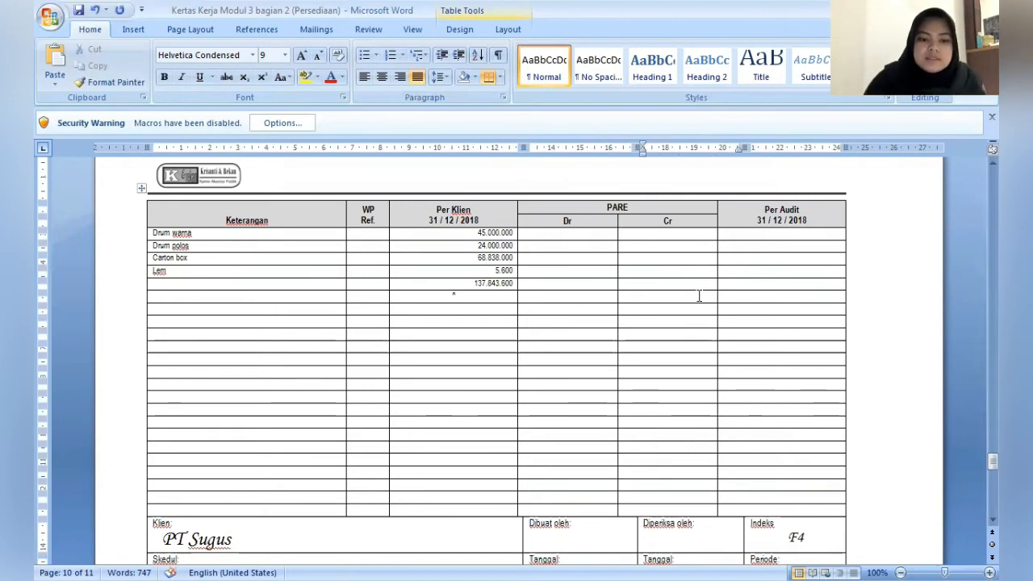
pyautogui.click(671, 258)
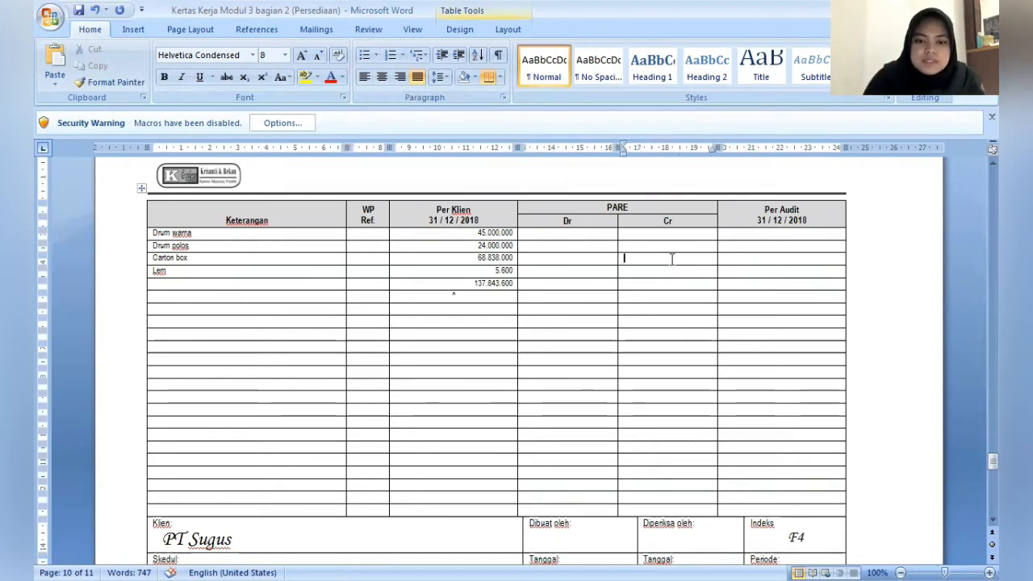
pyautogui.write('11.000.')
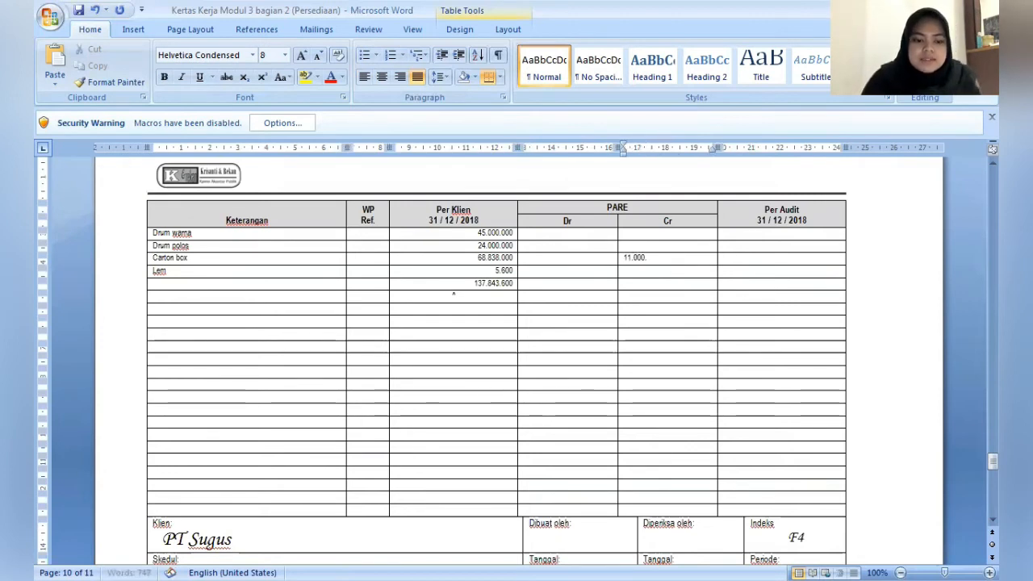
pyautogui.write('000')
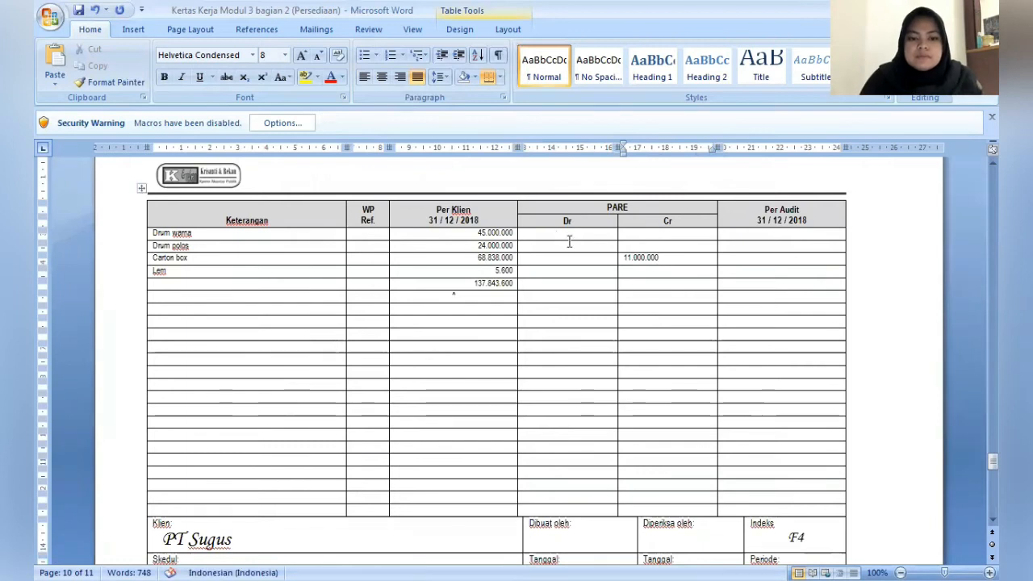
pyautogui.moveTo(557, 233); pyautogui.dragTo(652, 281)
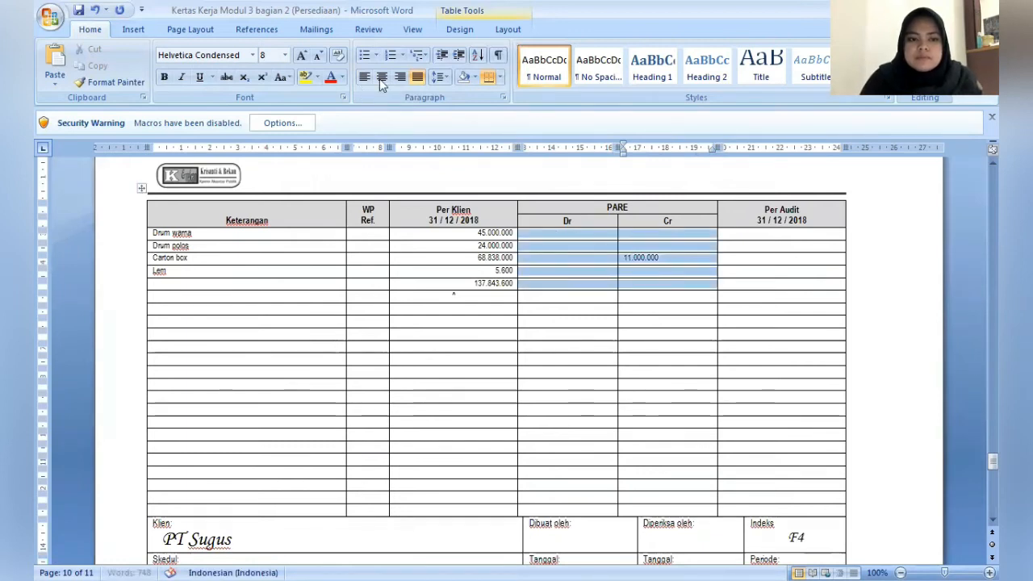
pyautogui.hotkey('ctrl', 'e')
# - Put a dash in every remaining empty PARE Dr and Cr cell of the Drum warna, Drum polos, Carton box and Lem rows
pyautogui.click(559, 233)
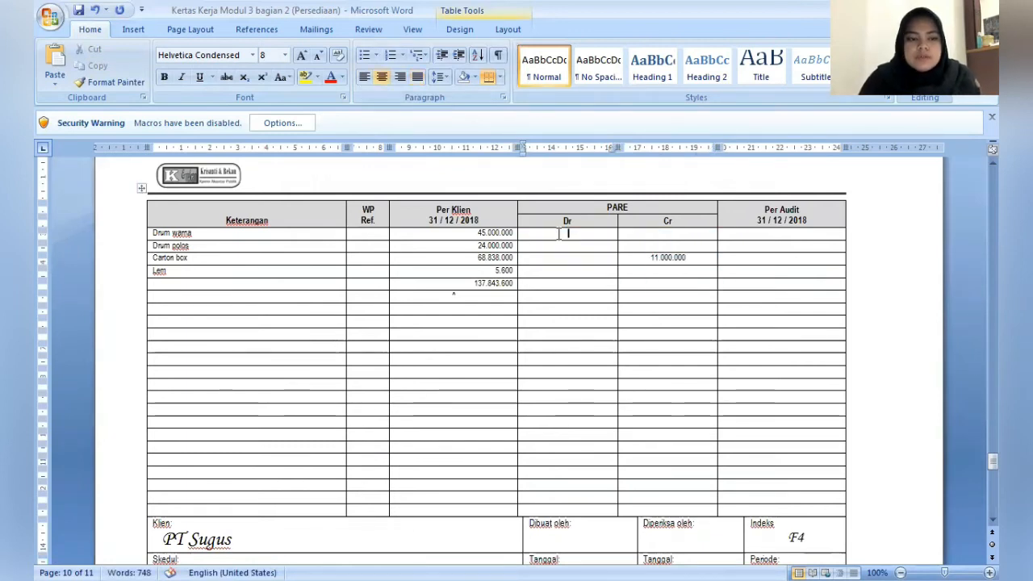
pyautogui.write('-')
pyautogui.press('Tab')
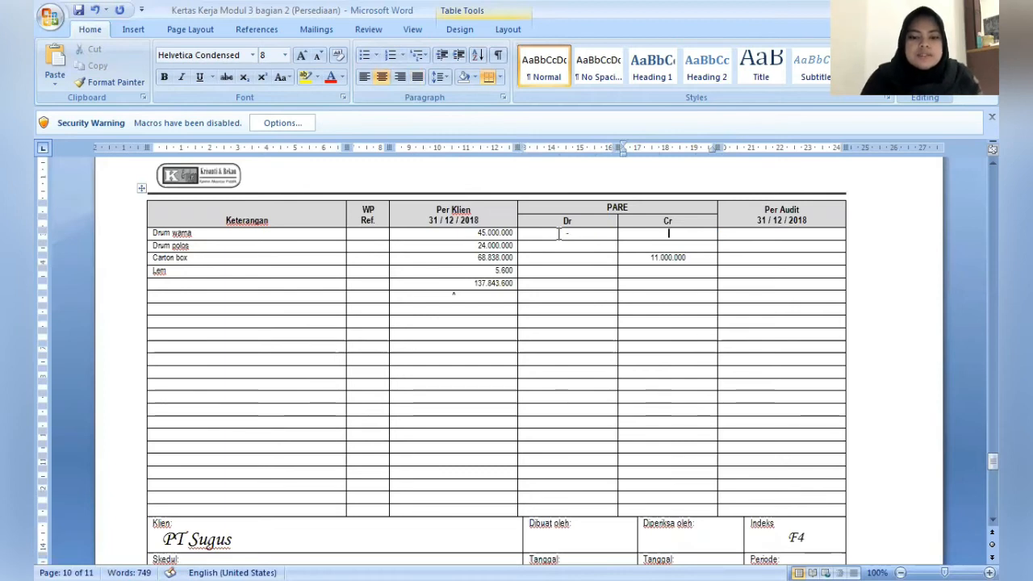
pyautogui.write('-')
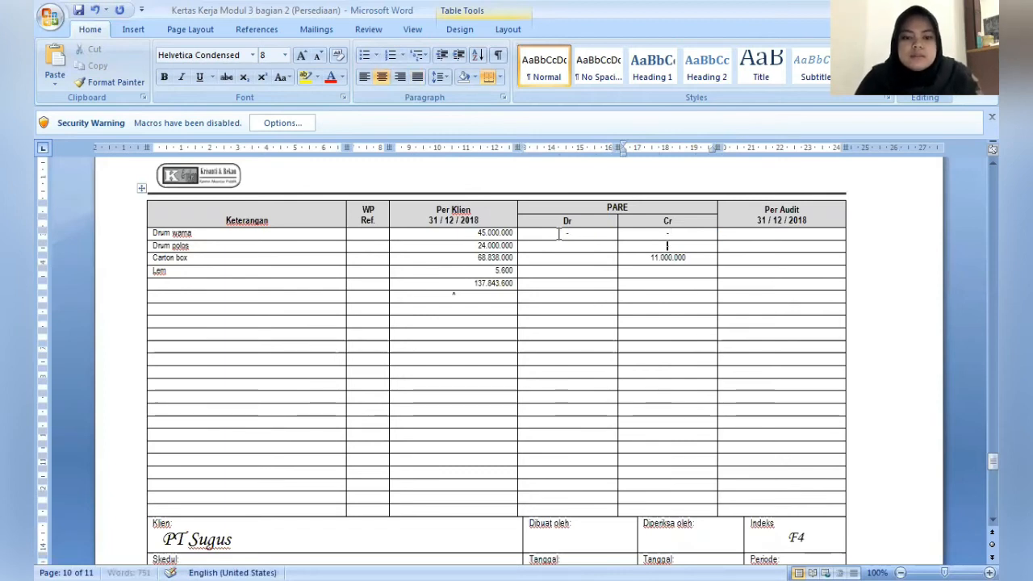
pyautogui.press('Down')
pyautogui.write('-')
pyautogui.hotkey('shift', 'Tab')
pyautogui.write('-')
pyautogui.press('Down')
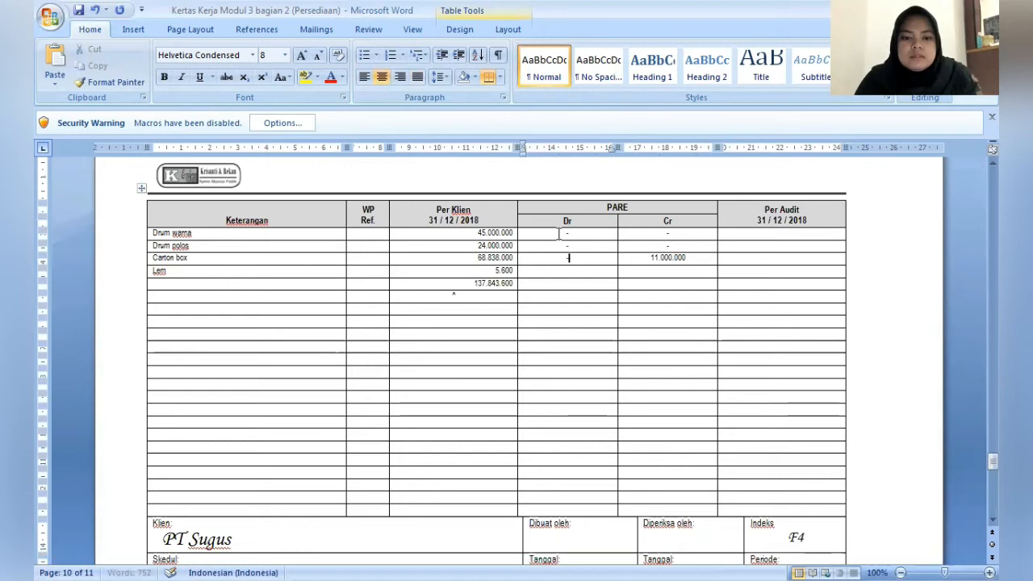
pyautogui.write('-')
pyautogui.press('Down')
pyautogui.write('-')
pyautogui.press('Tab')
pyautogui.write('-')
pyautogui.press('Tab')
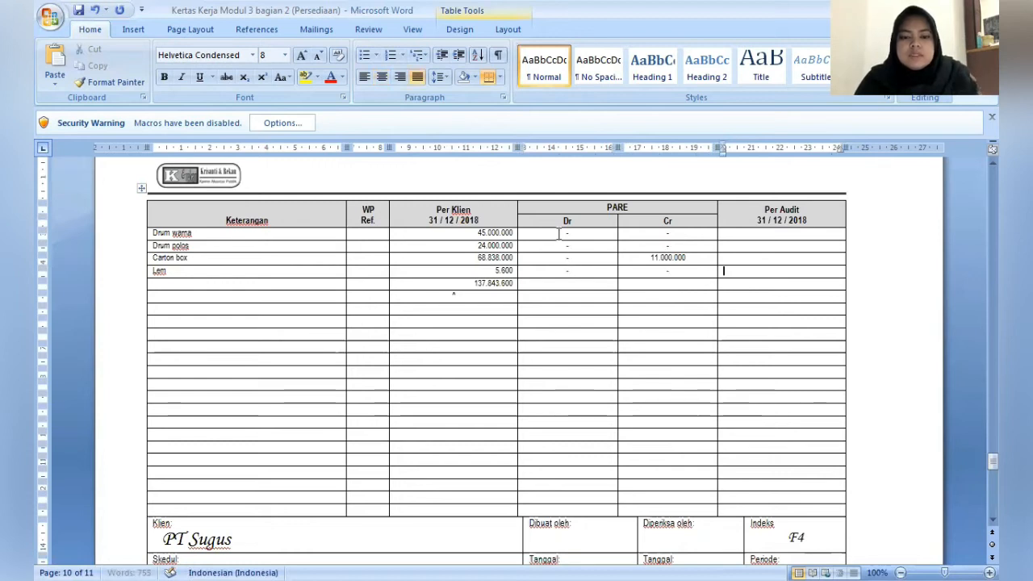
# - Enter the Per Audit amounts 45.000.000 for Drum warna and 24.000.000 for Drum polos
pyautogui.press('Up')
pyautogui.press('Up')
pyautogui.press('Up')
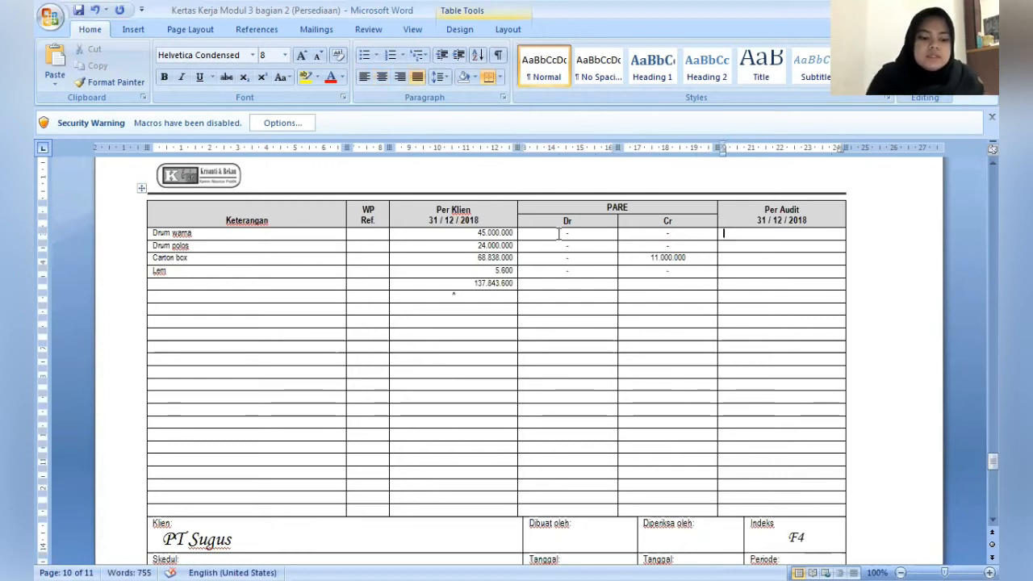
pyautogui.write('45.000')
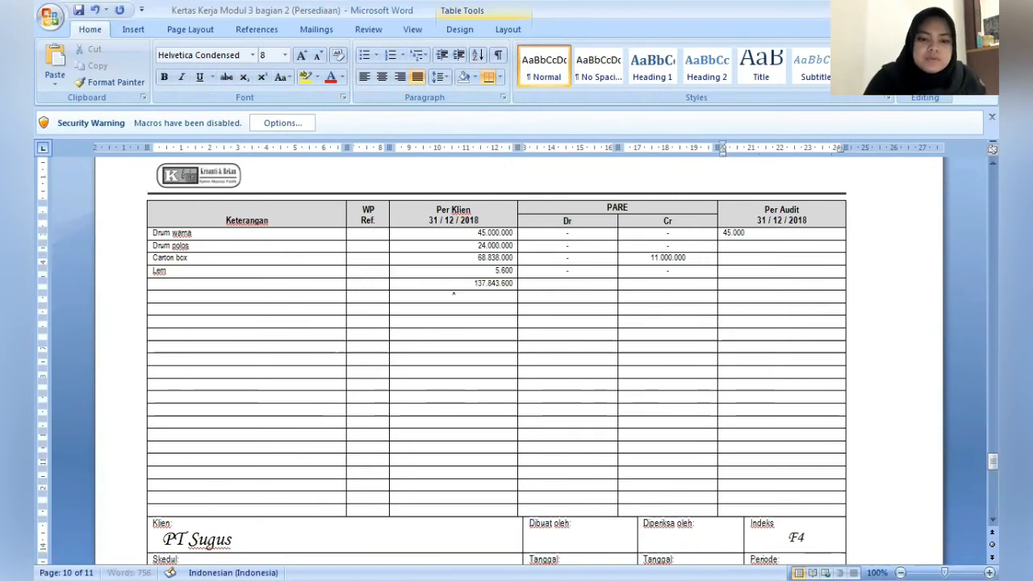
pyautogui.write('.000')
pyautogui.press('Down')
pyautogui.write('24')
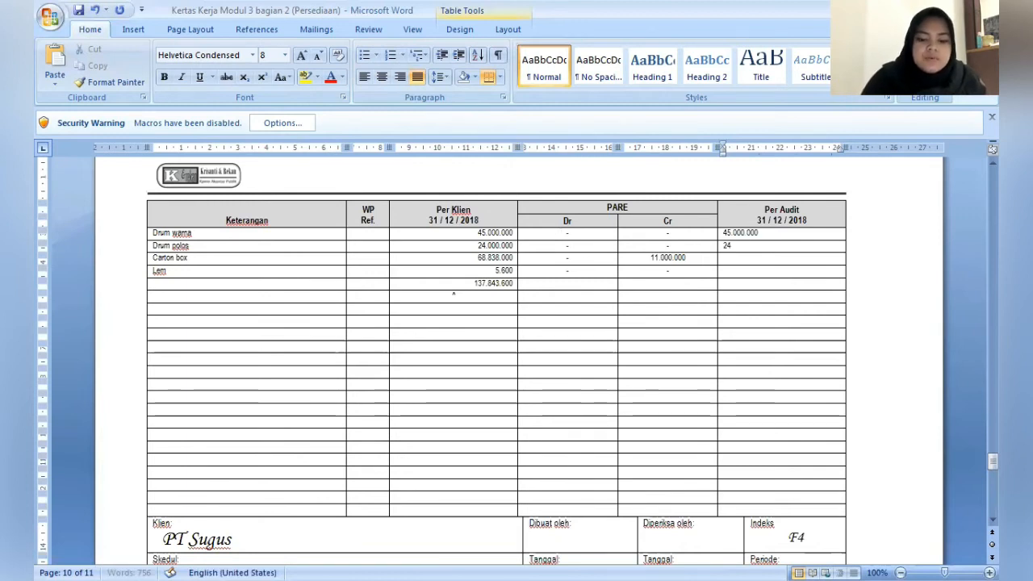
pyautogui.write('.000.000')
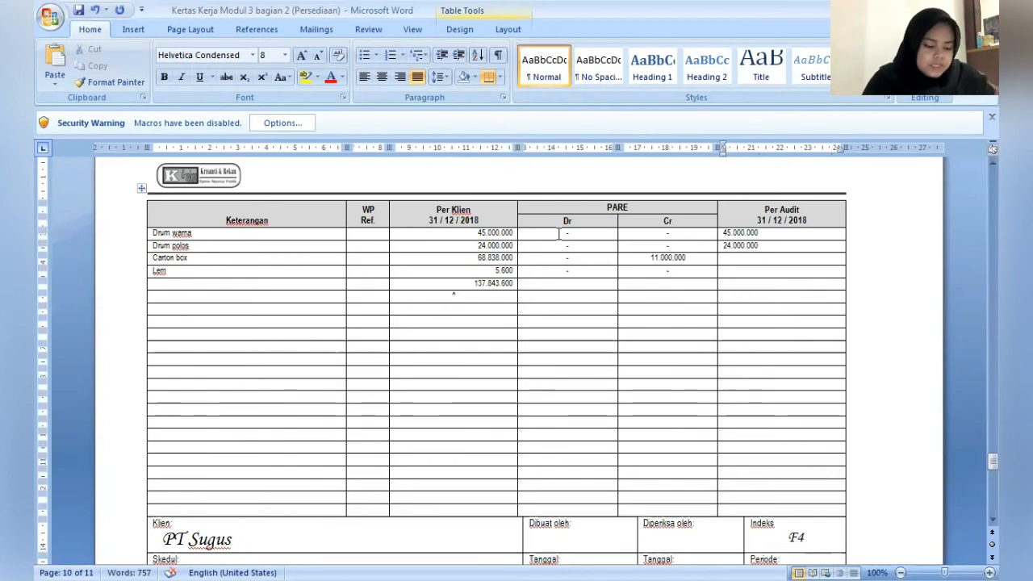
pyautogui.write('57')
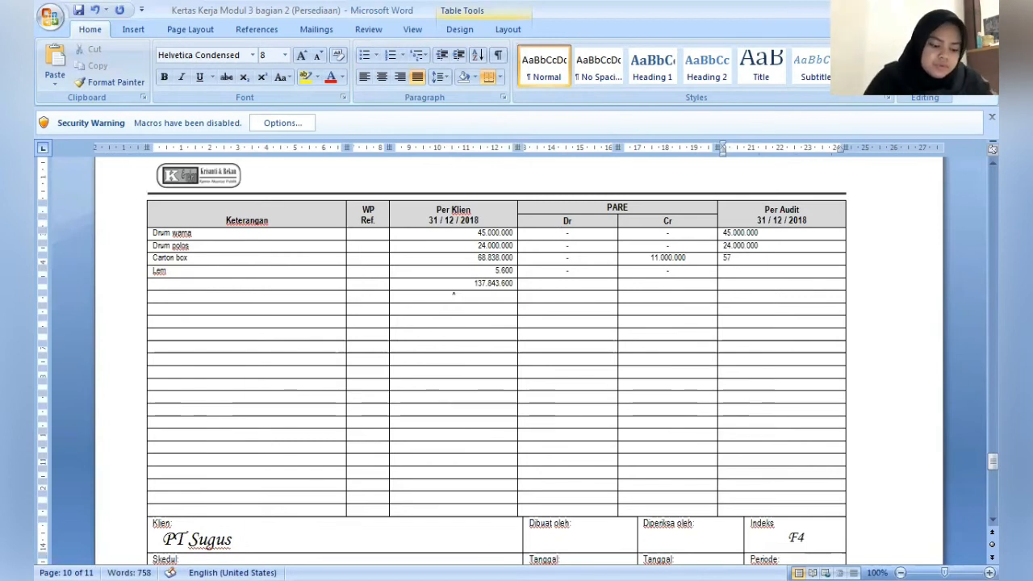
pyautogui.write('.83')
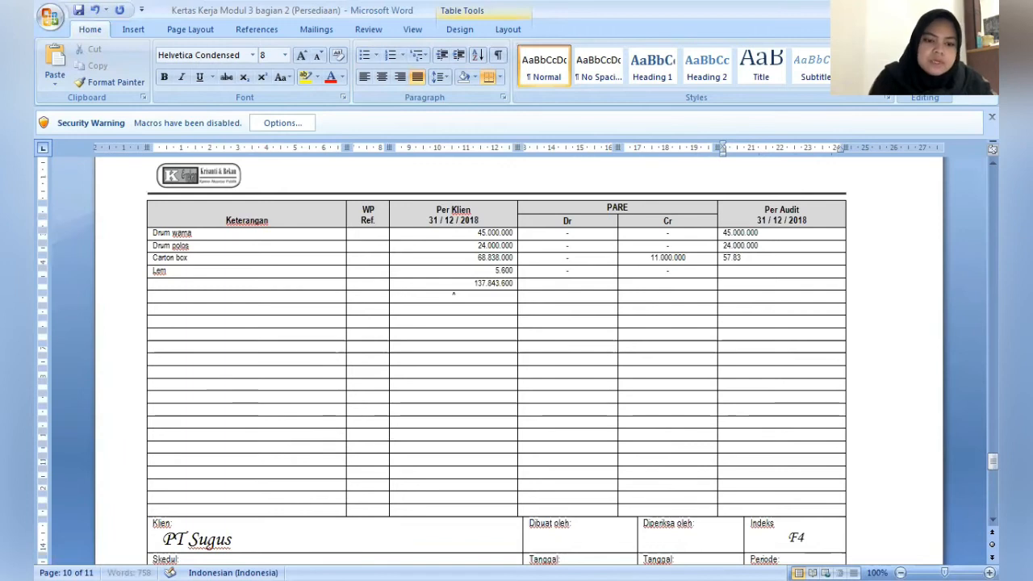
pyautogui.write('8.0')
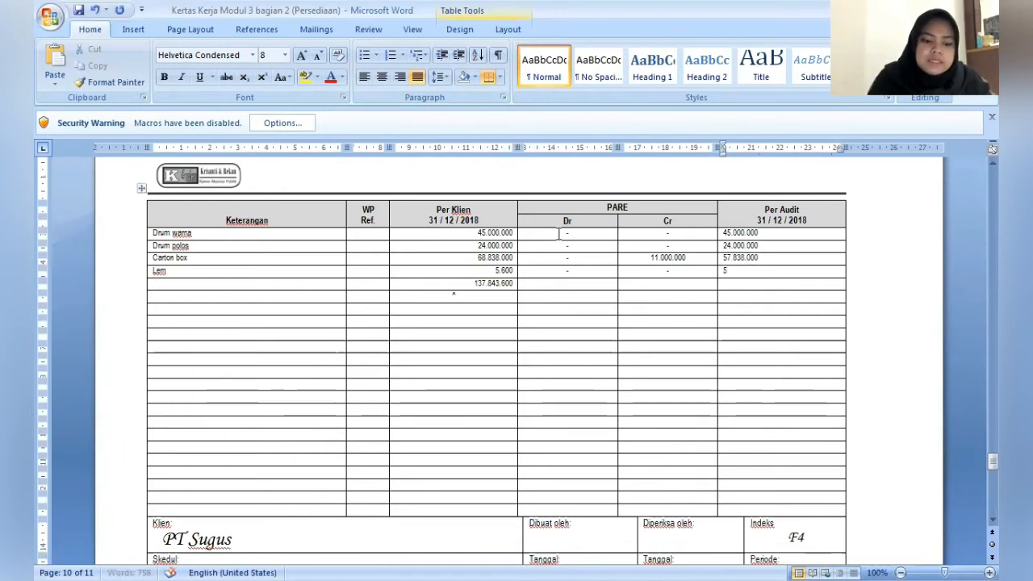
pyautogui.write('00')
# - Enter the Per Audit amounts 57.838.000 for Carton box and 5.600 for Lem
pyautogui.press('Down')
pyautogui.write('5.600')
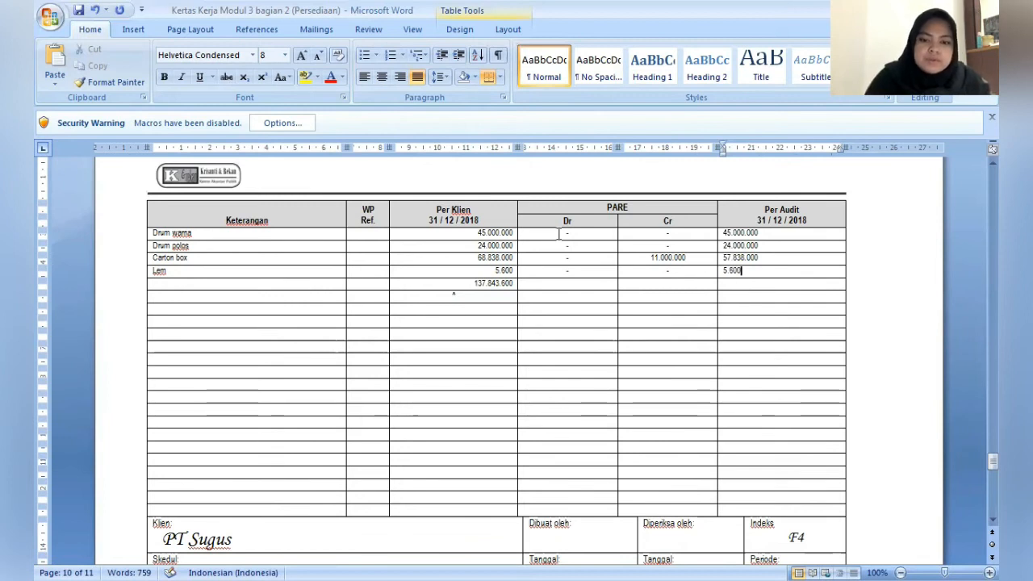
# - Enter 126.843.600 as the Per Audit total in the row below Lem of the F4 schedule
pyautogui.press('Down')
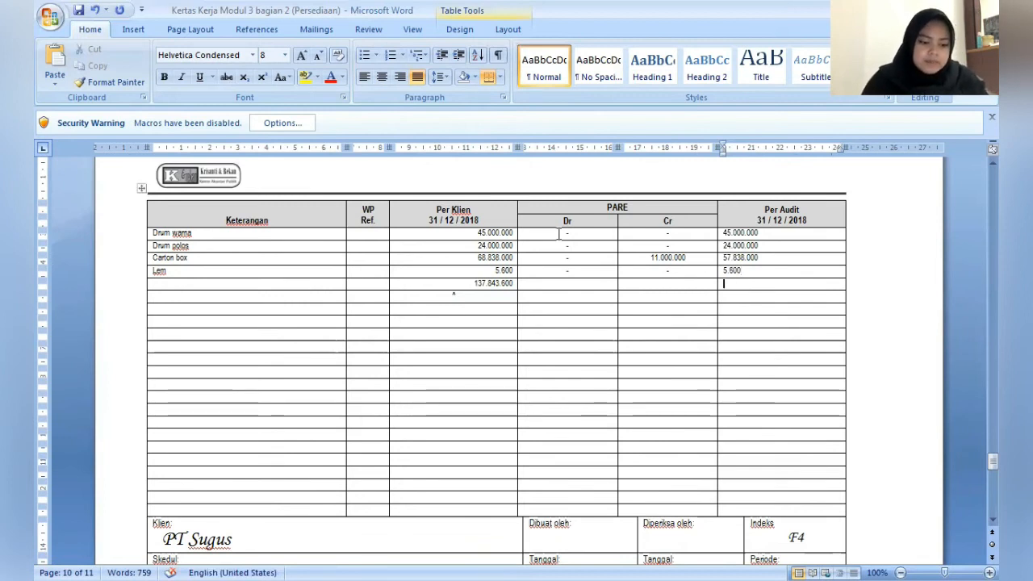
pyautogui.write('126.')
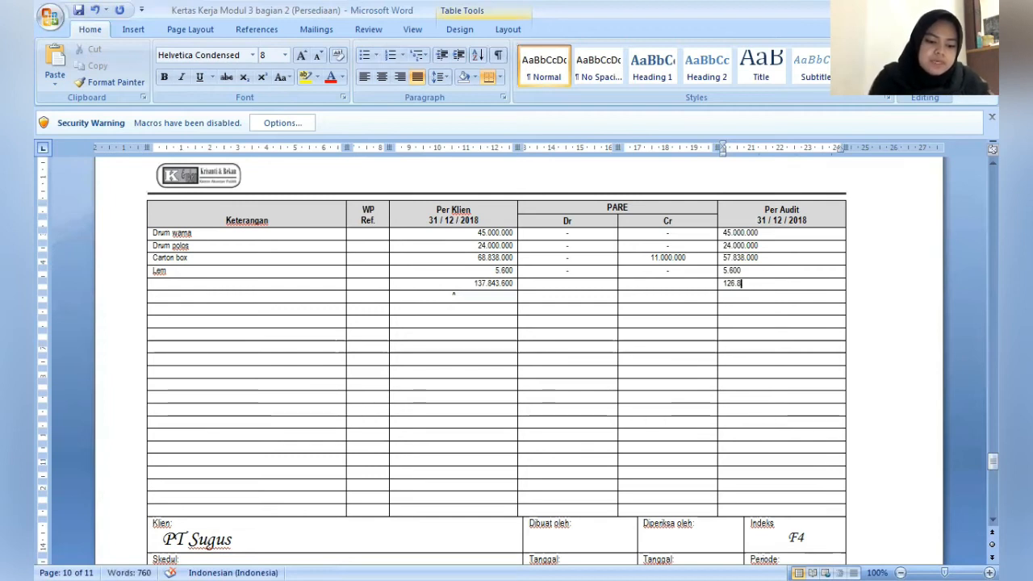
pyautogui.write('843')
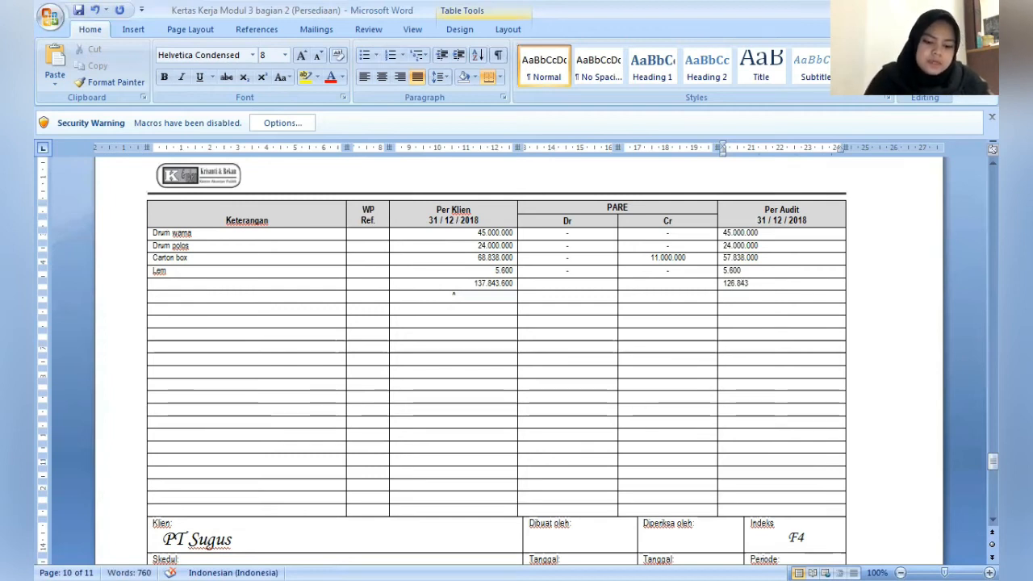
pyautogui.write('.600')
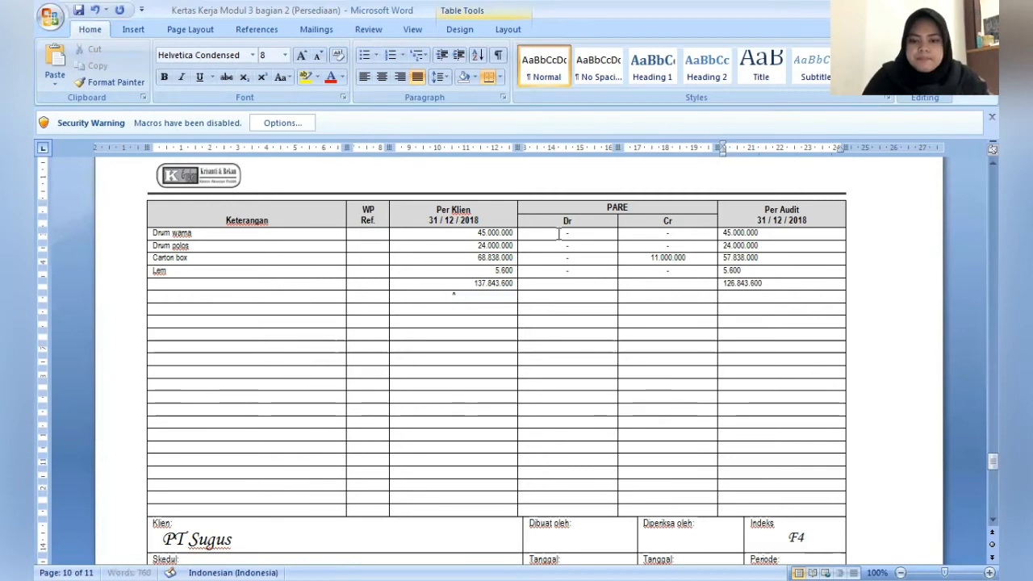
# - Fill in the preparer's name under Dibuat oleh and the reviewer's name under Diperiksa oleh in the F4 schedule's footer
pyautogui.press('Down')
pyautogui.press('Down')
pyautogui.press('Down')
pyautogui.press('Down')
pyautogui.press('Down')
pyautogui.press('Down')
pyautogui.press('Down')
pyautogui.press('Down')
pyautogui.press('Down')
pyautogui.press('Down')
pyautogui.press('Down')
pyautogui.press('Down')
pyautogui.press('Down')
pyautogui.press('Down')
pyautogui.press('Down')
pyautogui.press('Down')
pyautogui.press('Down')
pyautogui.press('Down')
pyautogui.press('Down')
pyautogui.press('Down')
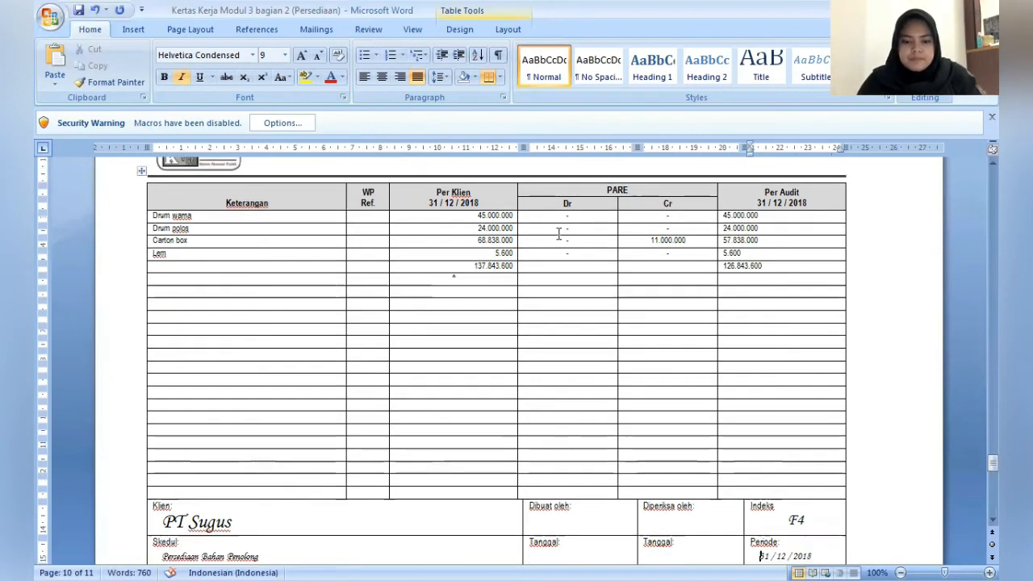
pyautogui.click(605, 490)
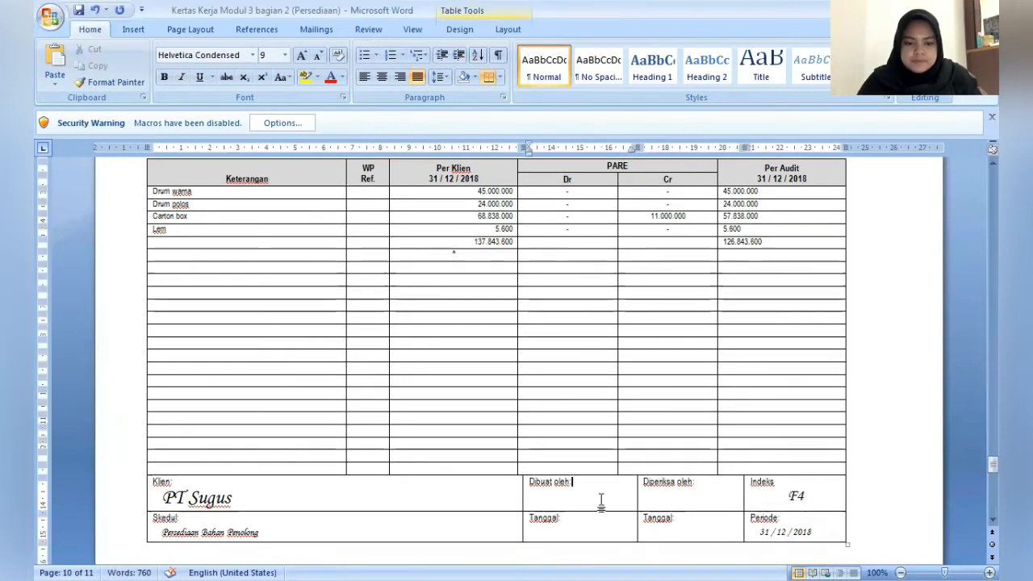
pyautogui.press('Return')
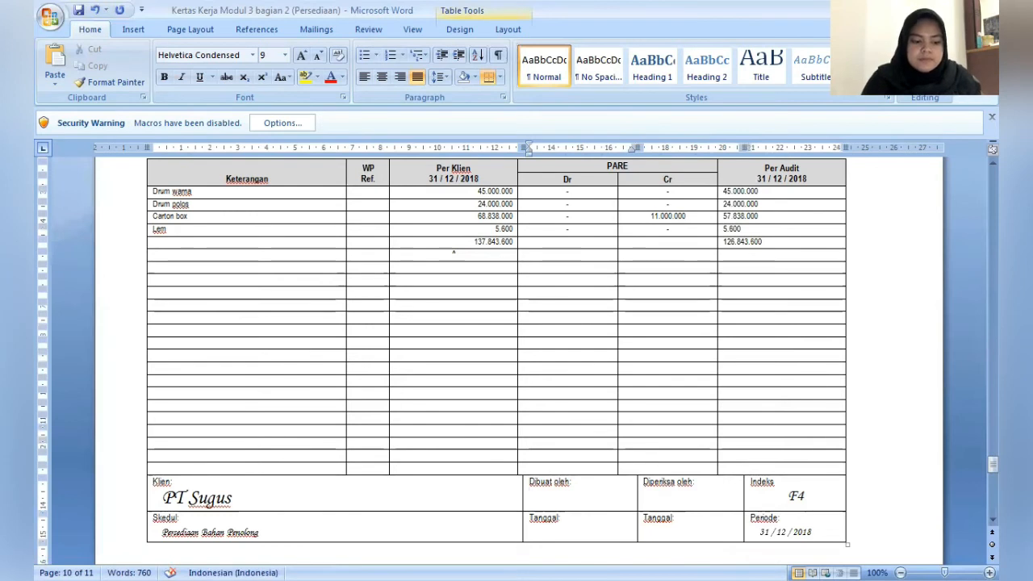
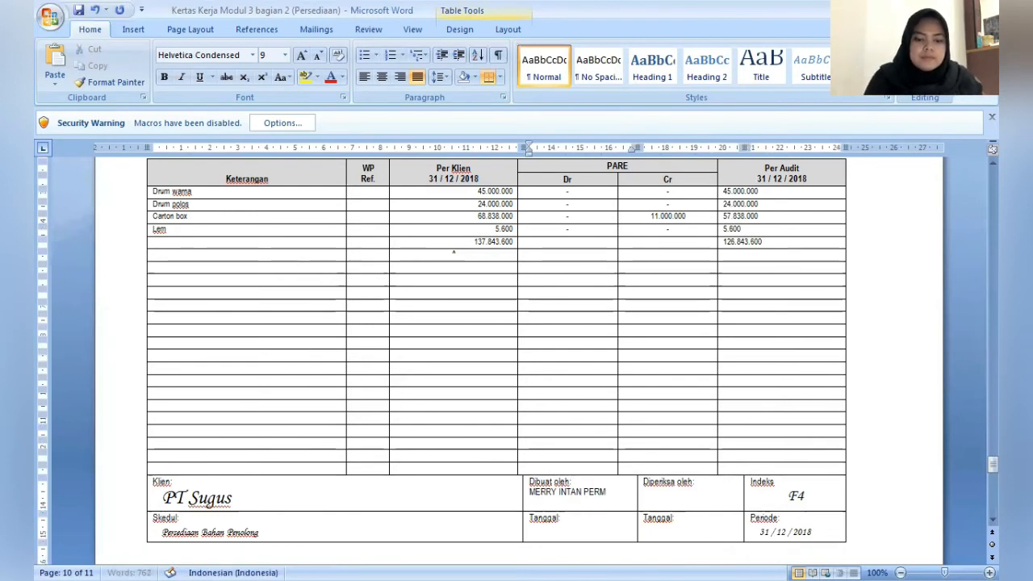
pyautogui.click(716, 498)
pyautogui.write('DIMJ')
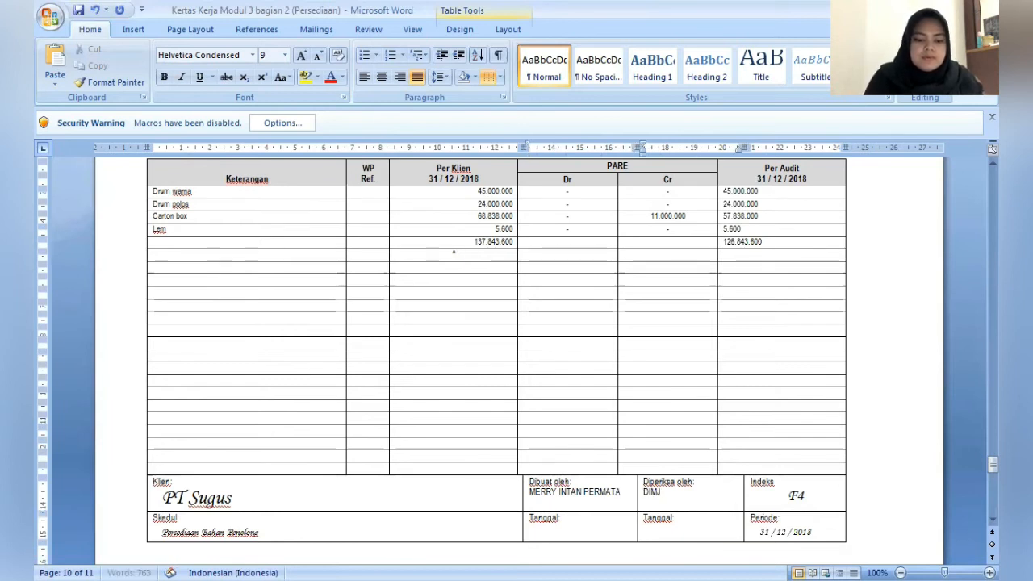
pyautogui.write('ATI')
# - Enter the journal heading ADJ 10 in the second row of the blank table on the document's last page
pyautogui.hotkey('ctrl', 'End')
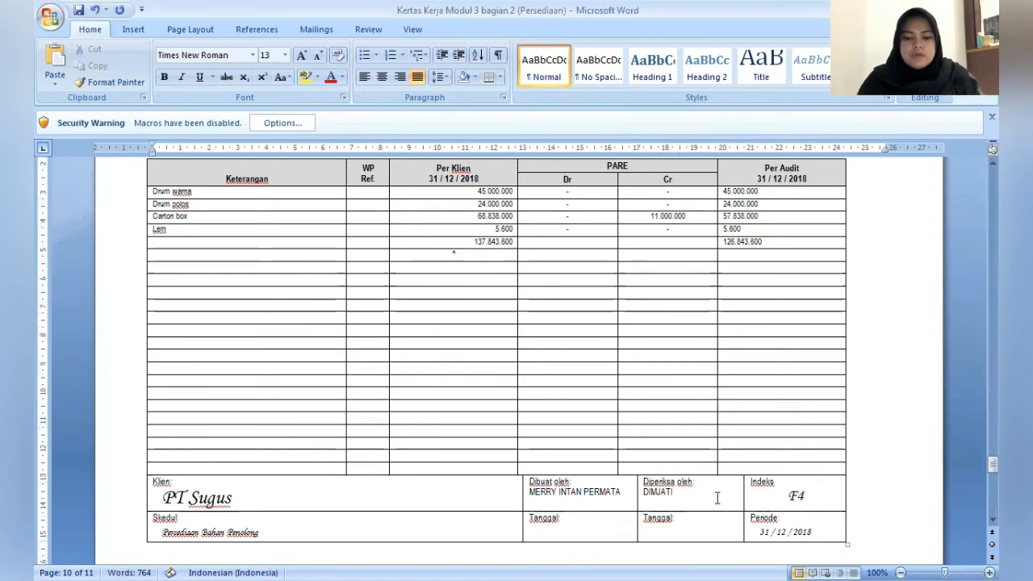
pyautogui.press('pagedown')
pyautogui.press('Up')
pyautogui.press('Up')
pyautogui.press('Up')
pyautogui.press('Up')
pyautogui.press('Up')
pyautogui.press('Up')
pyautogui.press('Up')
pyautogui.press('Up')
pyautogui.press('Up')
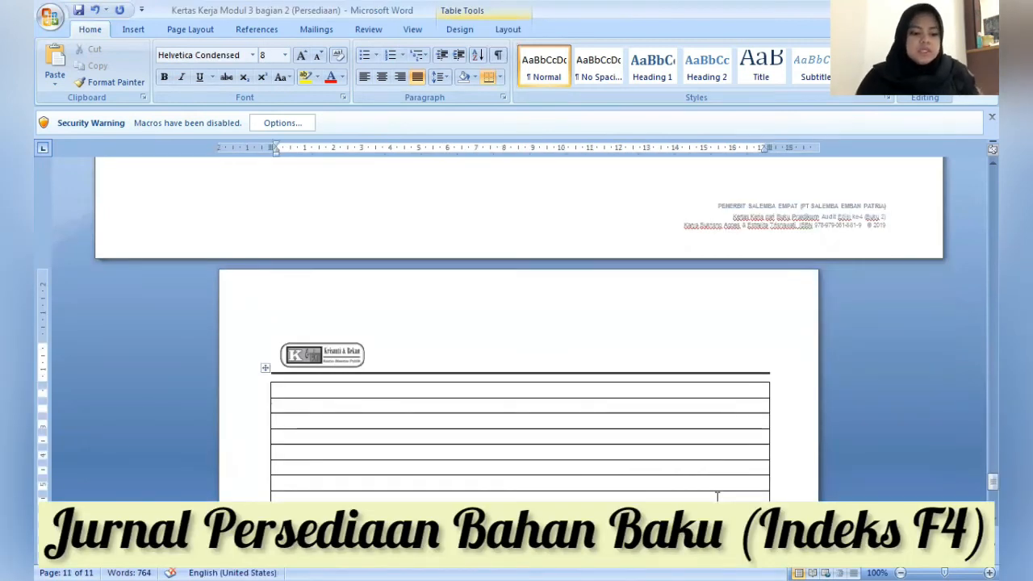
pyautogui.write('ADJ 10')
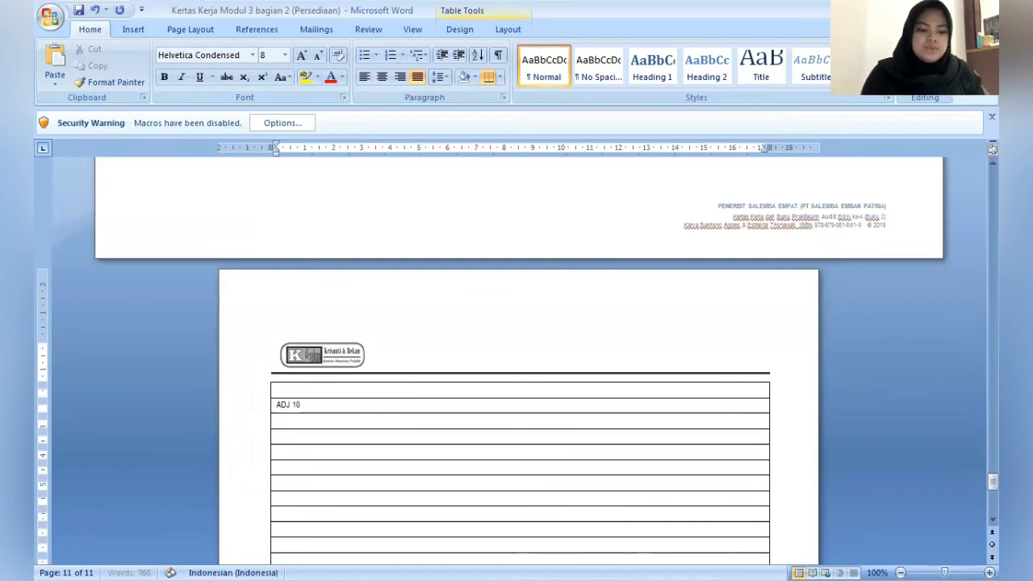
# - Enter the debit line Beban Kerugian Barang Hilang/Rusak with Rp11.000.000 in the row below ADJ 10
pyautogui.press('Down')
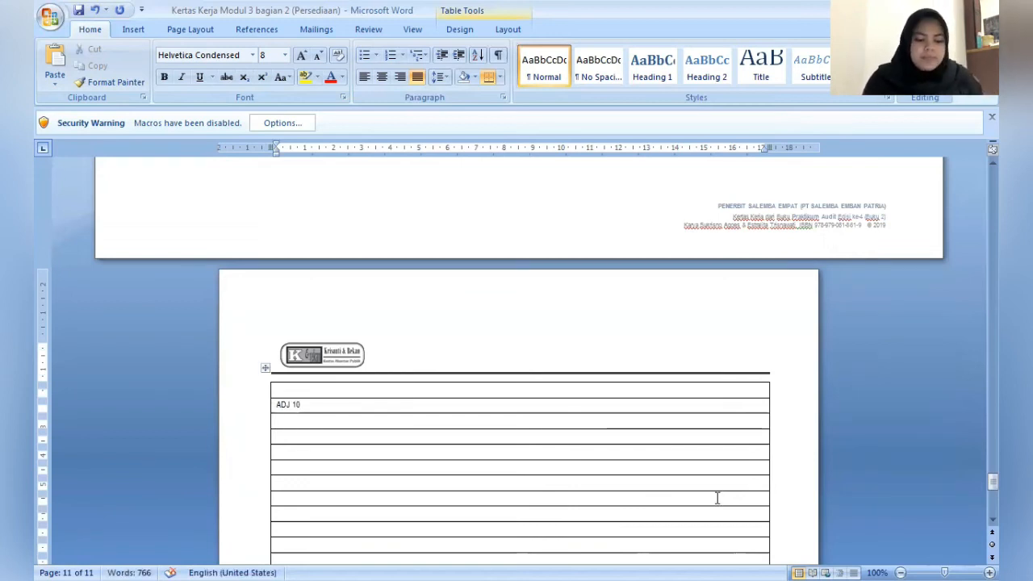
pyautogui.write('BBebe')
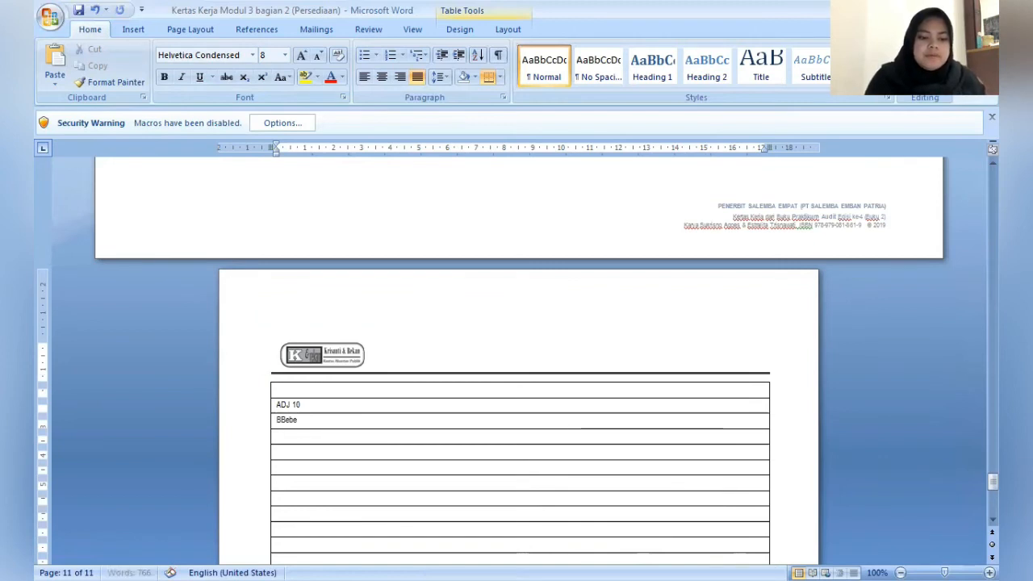
pyautogui.press('BackSpace')
pyautogui.press('BackSpace')
pyautogui.press('BackSpace')
pyautogui.press('BackSpace')
pyautogui.write('eba')
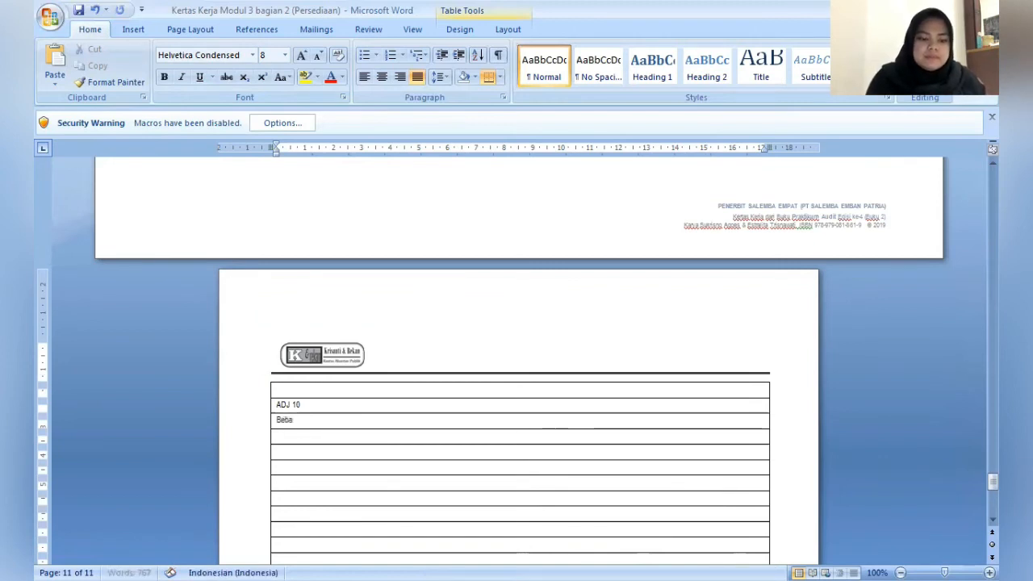
pyautogui.write('n Kerugia')
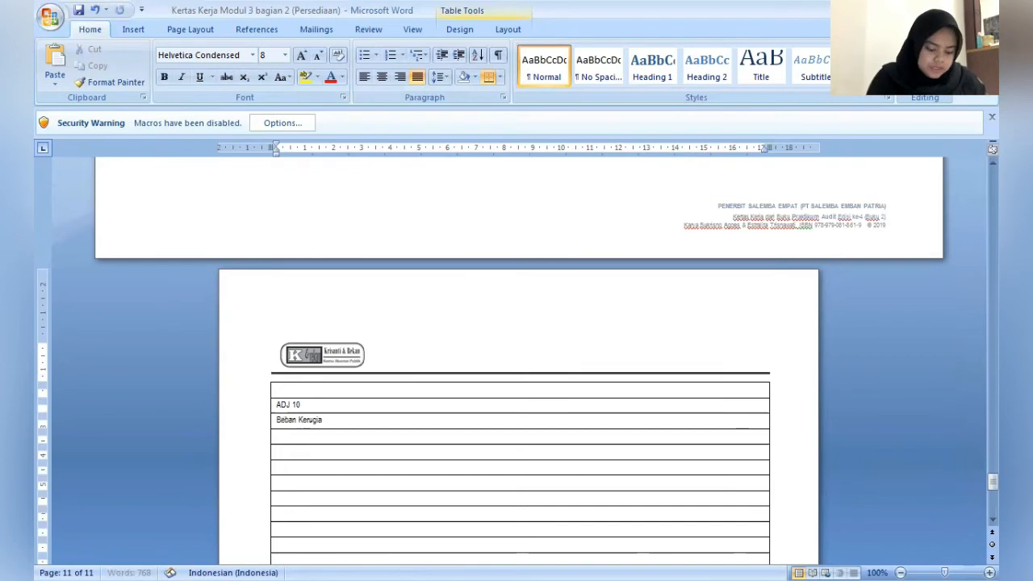
pyautogui.write('n Bar')
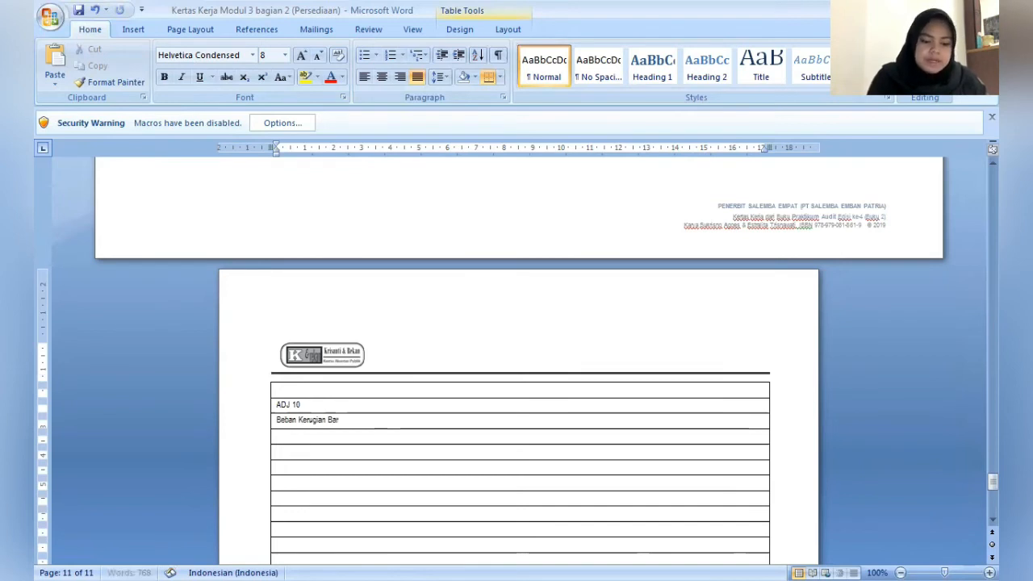
pyautogui.write('ang Hilang')
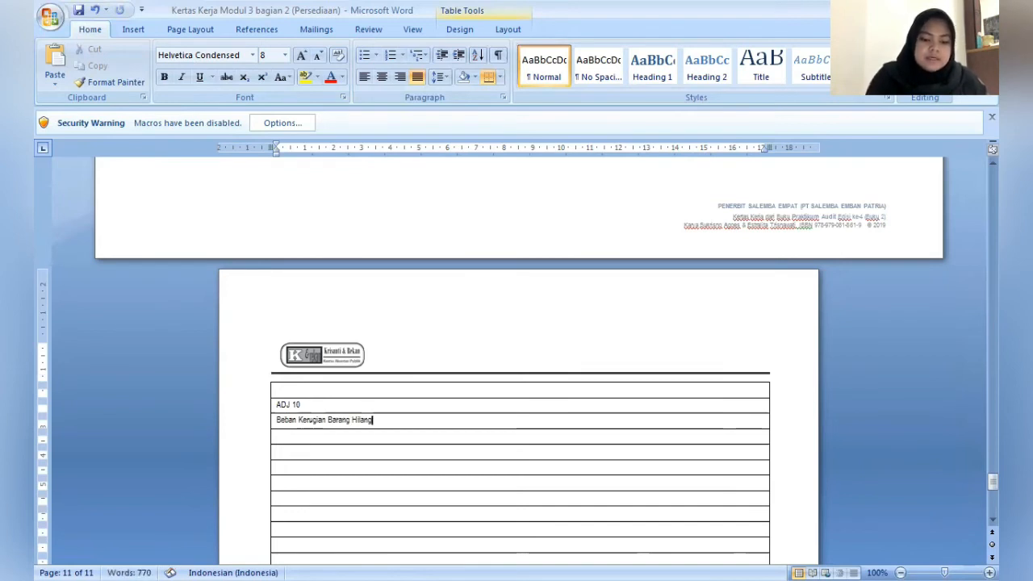
pyautogui.write('/Rusak')
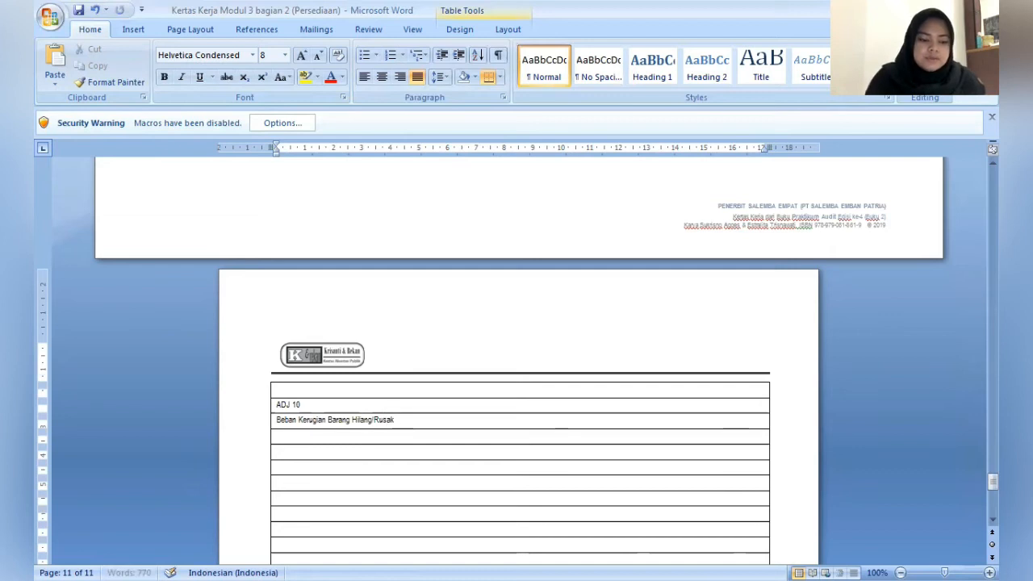
pyautogui.write('   R')
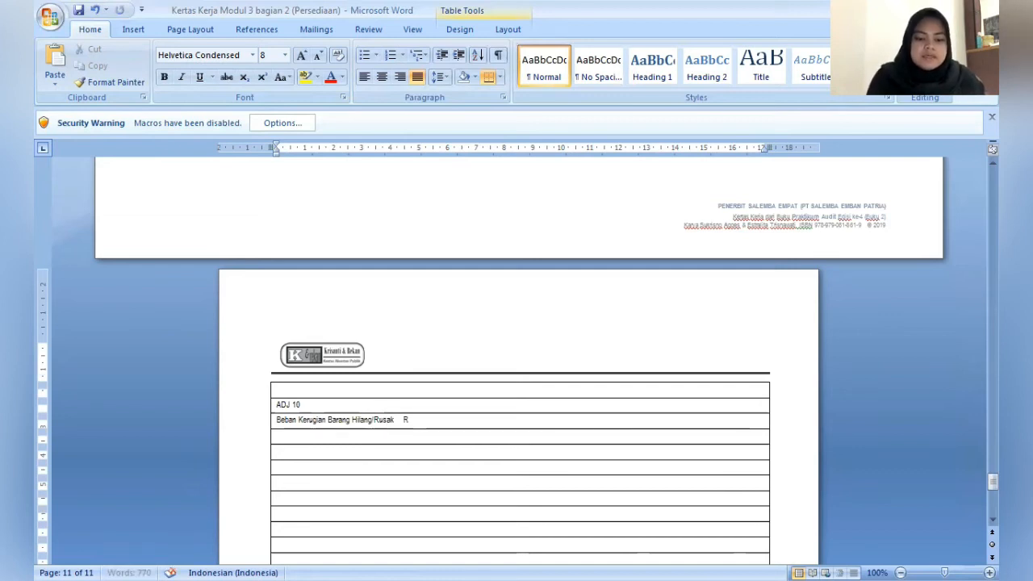
pyautogui.write('p11.000.000')
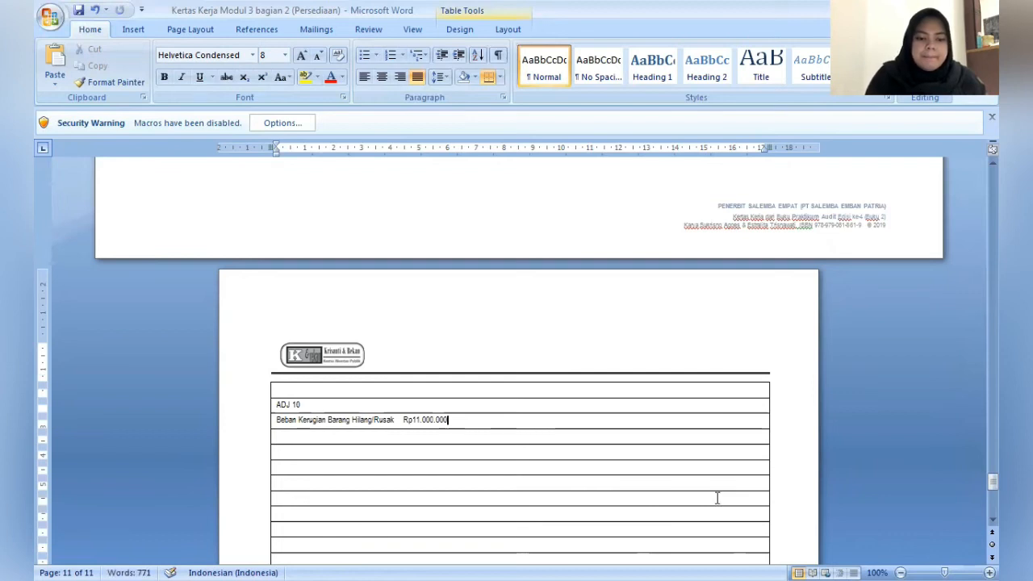
# - Indent the row below the debit line by about 1.75 cm and enter the credit line Persediaan Bahan Penolong with Rp11.000.000
pyautogui.press('Down')
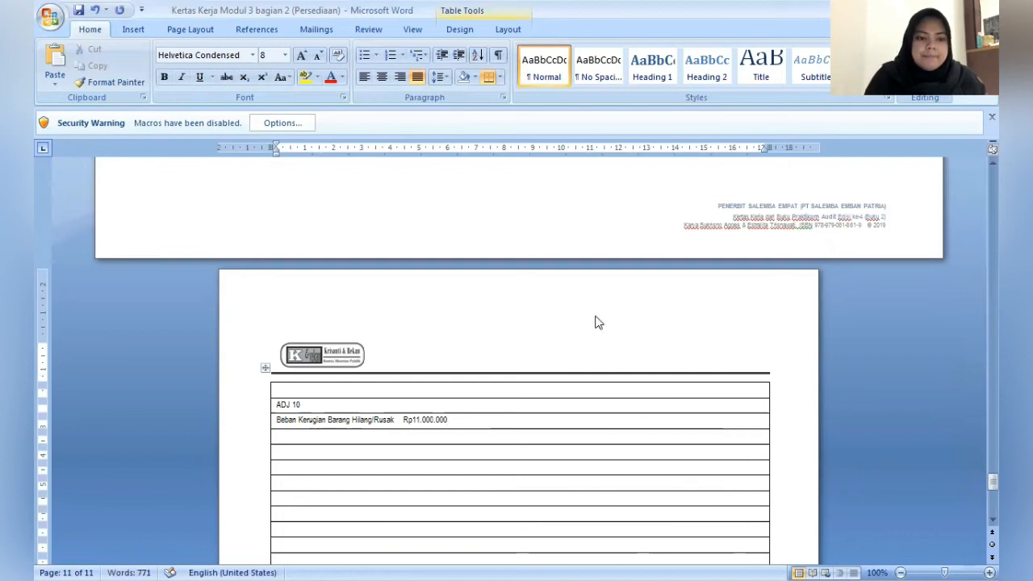
pyautogui.moveTo(276, 154); pyautogui.dragTo(328, 164)
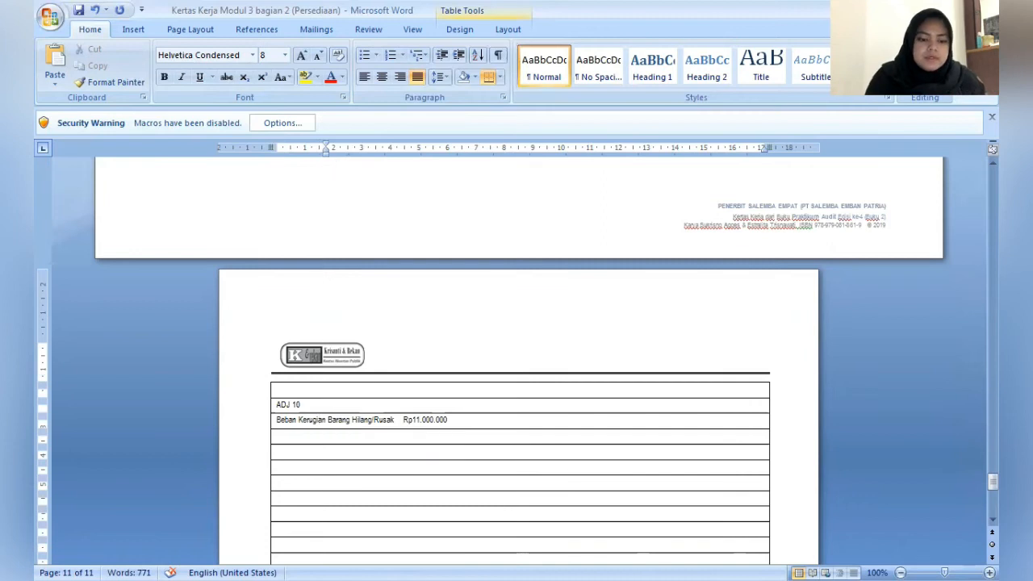
pyautogui.write('Persediaan')
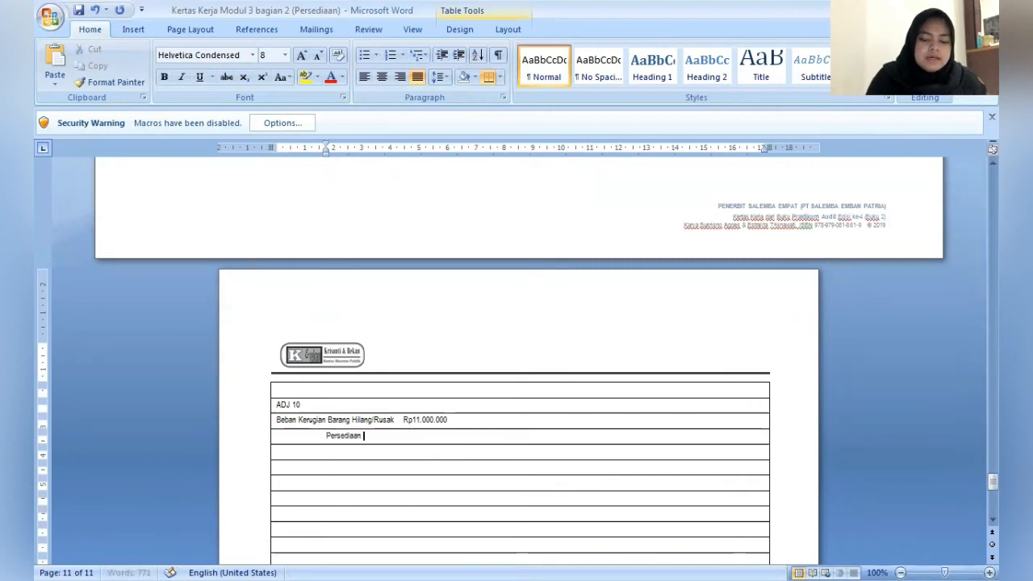
pyautogui.write(' Bah')
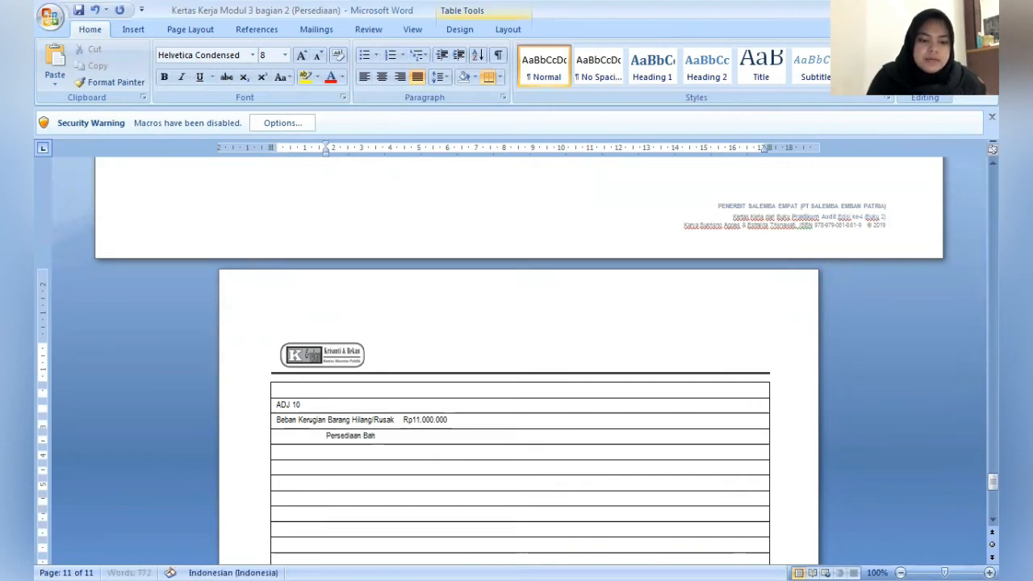
pyautogui.write('an Penolon')
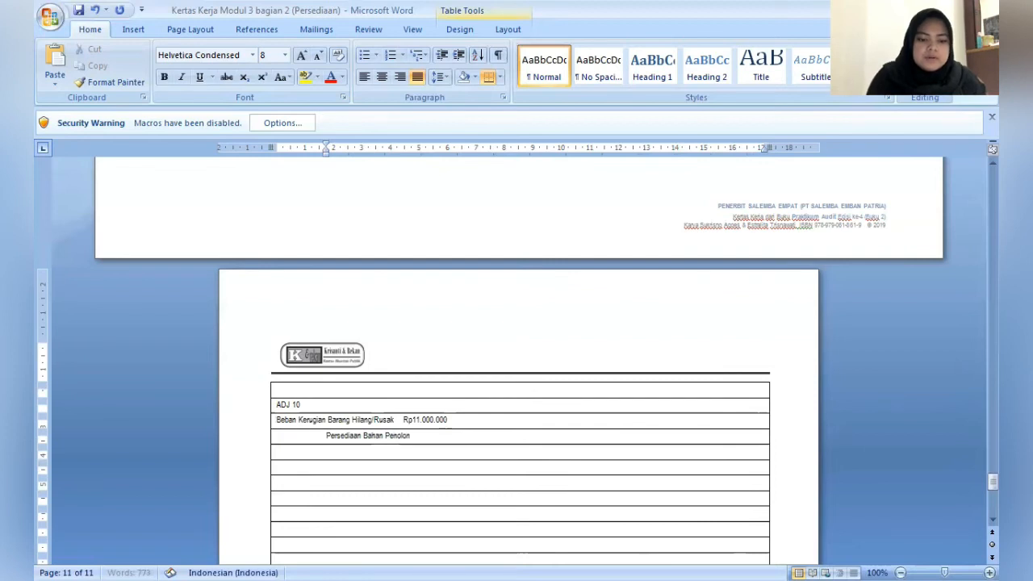
pyautogui.write('g   Rp')
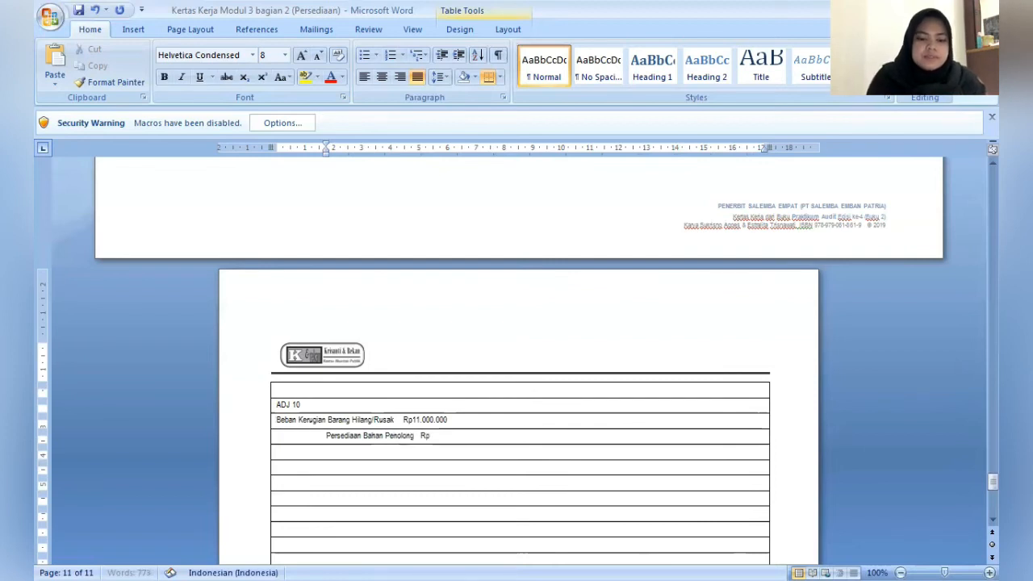
pyautogui.write('11.000.')
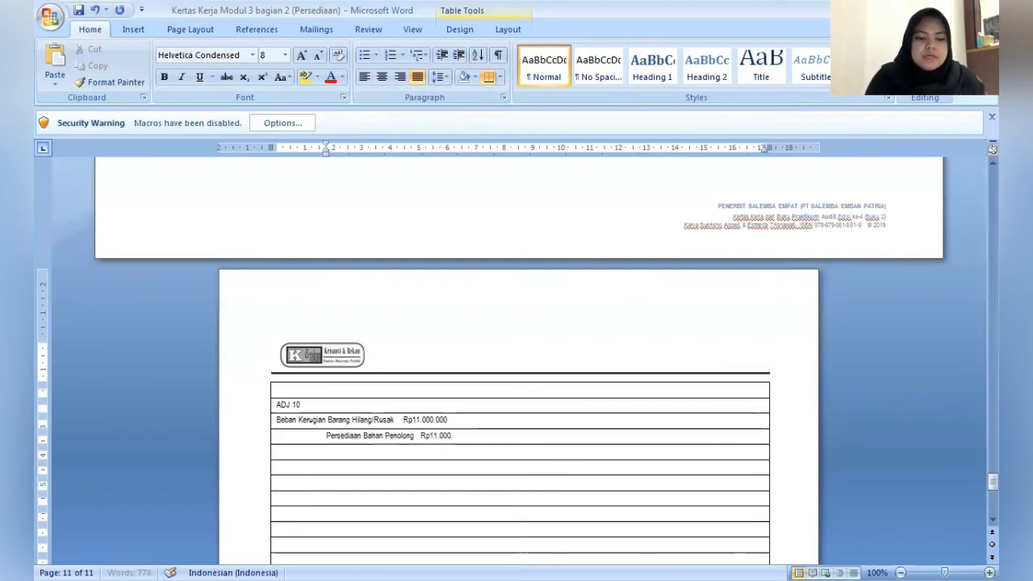
pyautogui.write('000')
# - Enter the explanation (Mencatat Kerusakan Corton Box sebanyak 10.000 pcs yang diakibatkan terendam banjir) in the row below the ADJ 10 credit line
pyautogui.press('Down')
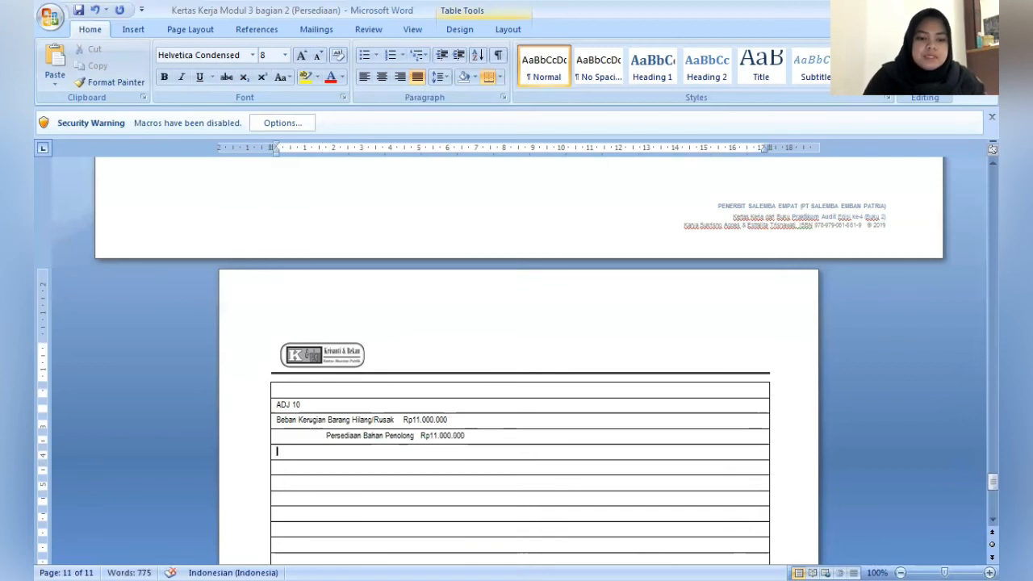
pyautogui.write('(')
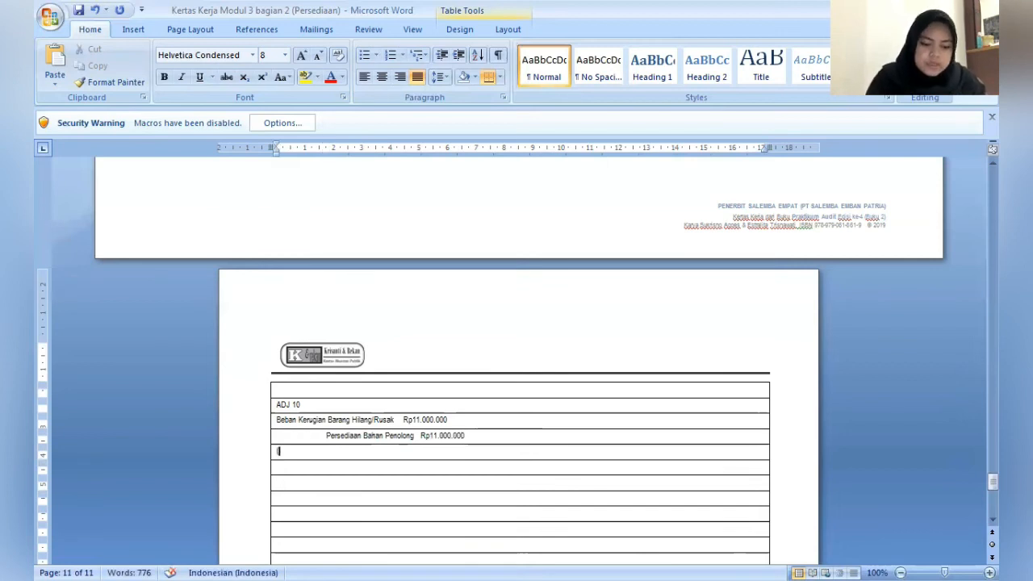
pyautogui.write('Mencatat ')
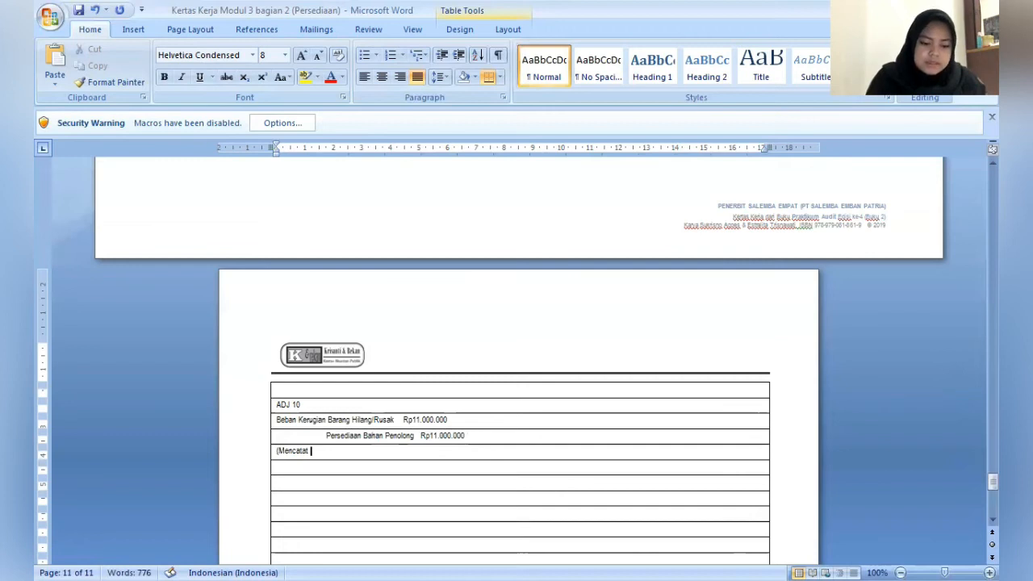
pyautogui.write('Kerusakan ')
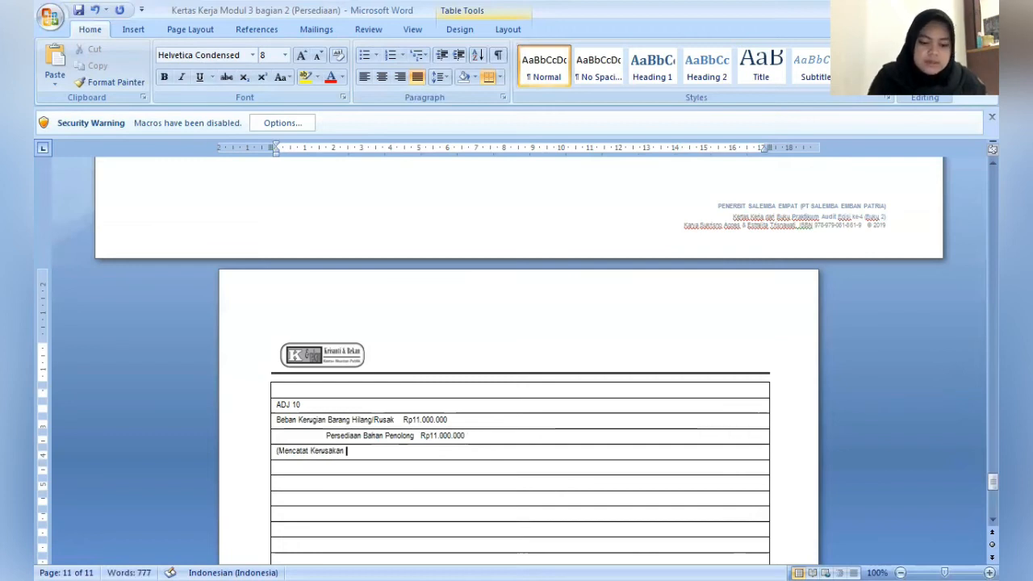
pyautogui.write('Coton Bo')
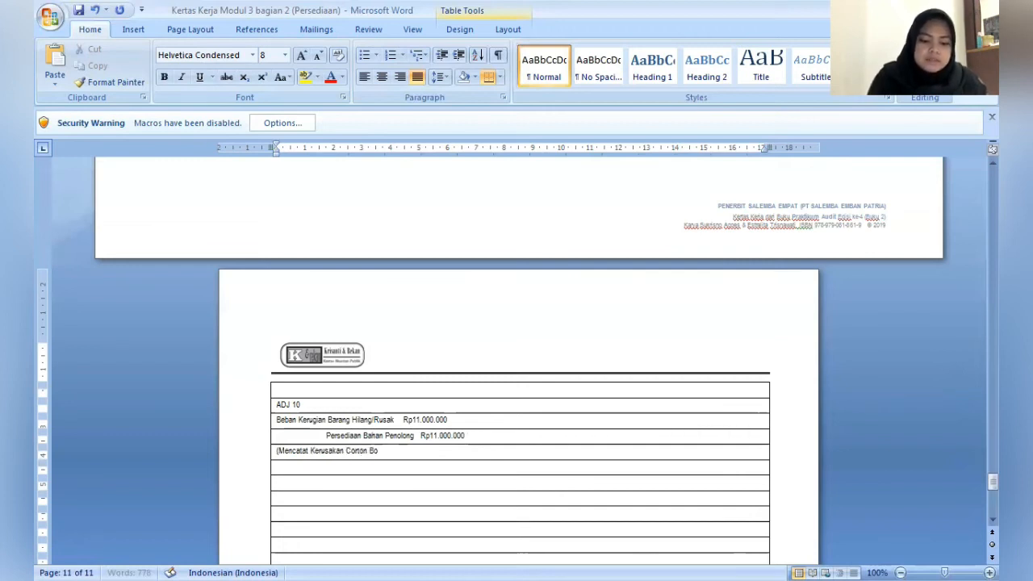
pyautogui.write('x seban')
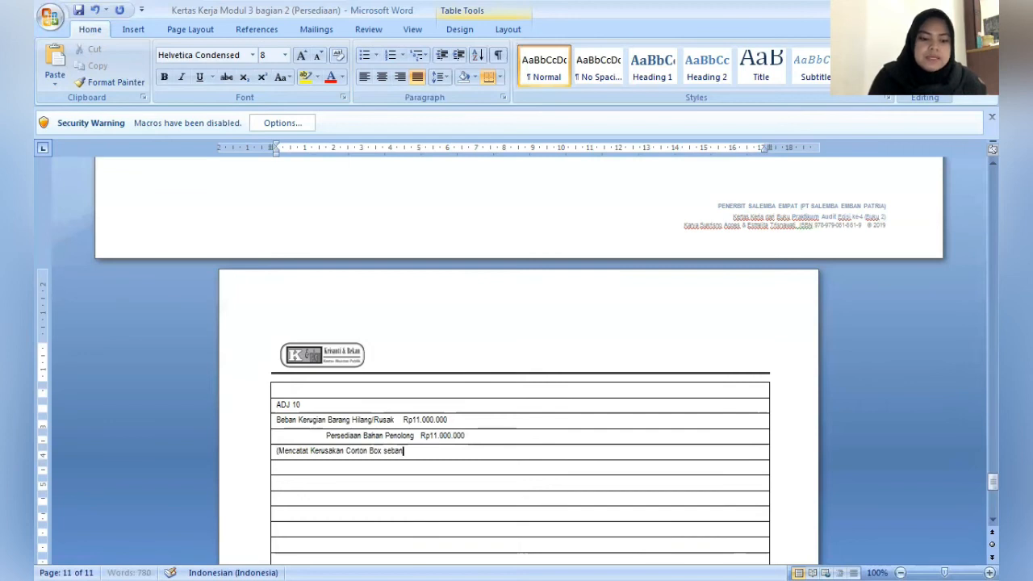
pyautogui.write('yak 10.0')
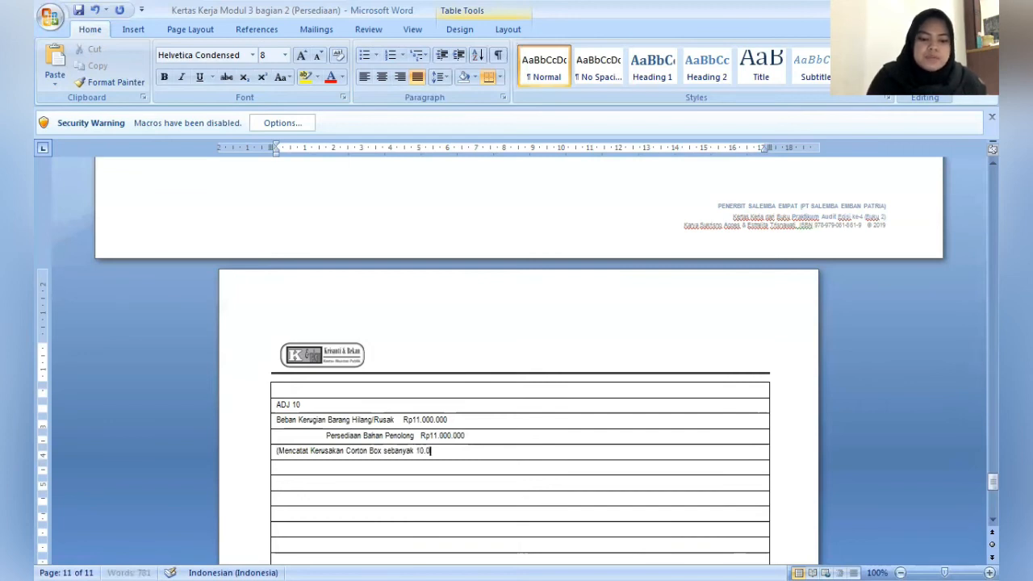
pyautogui.write('00 pcs')
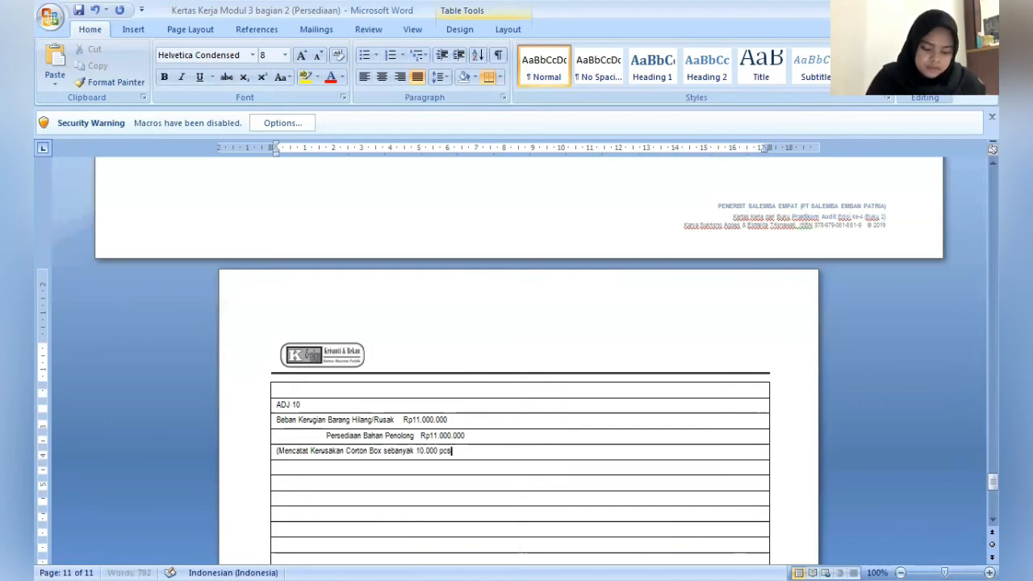
pyautogui.write(' yang')
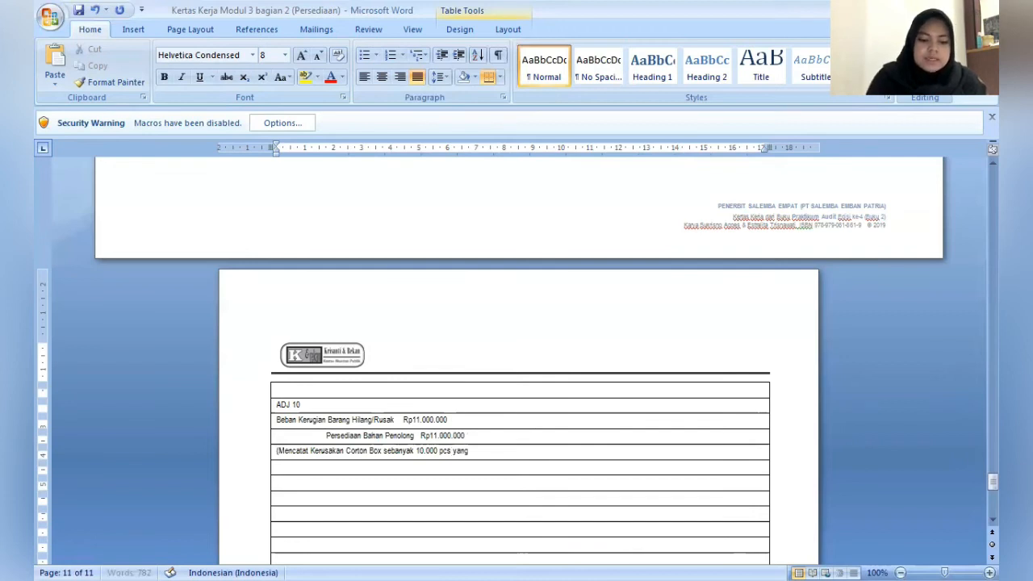
pyautogui.write(' diakibatk')
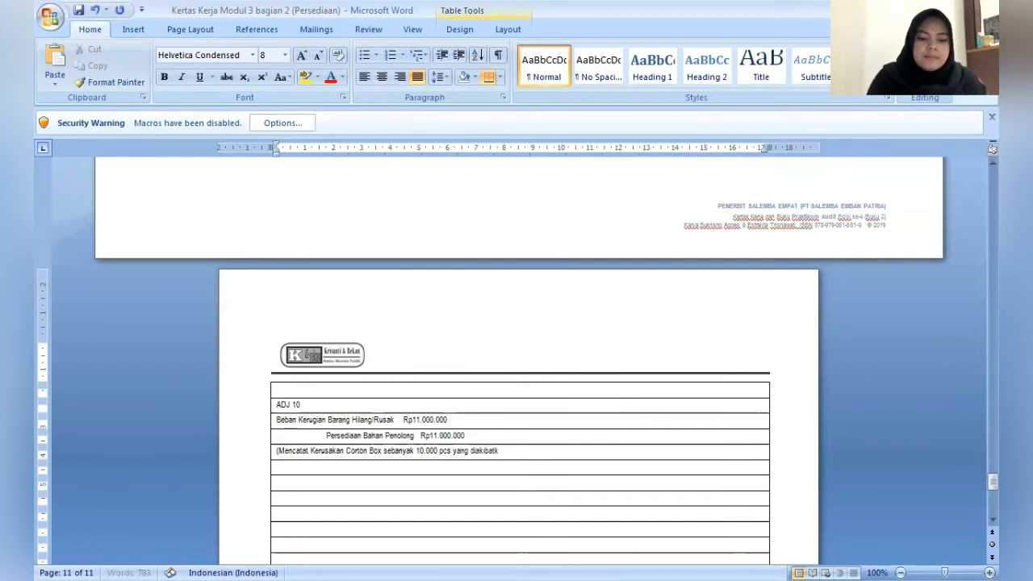
pyautogui.write('an terse')
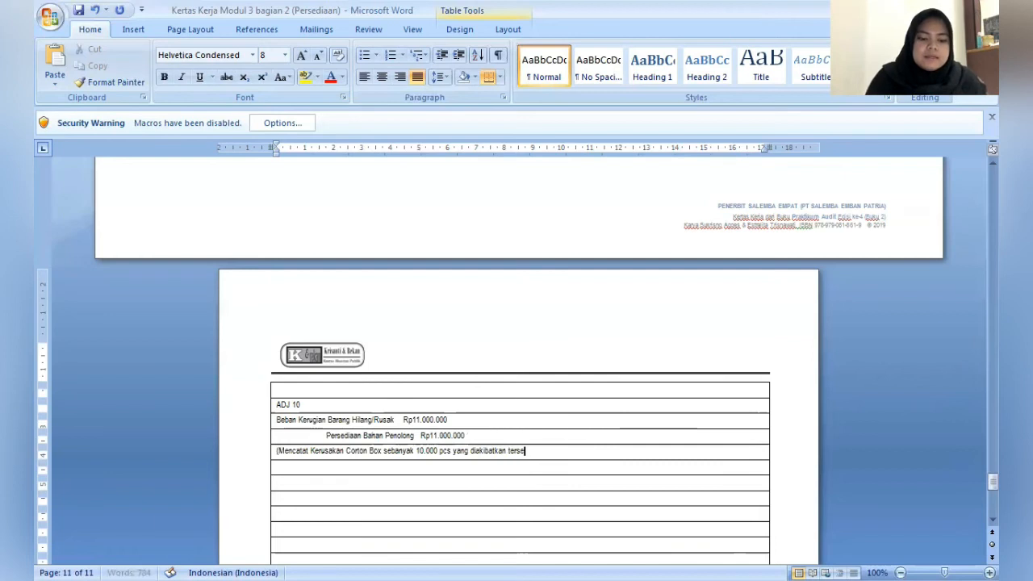
pyautogui.write('n')
pyautogui.press('BackSpace')
pyautogui.press('BackSpace')
pyautogui.press('BackSpace')
pyautogui.write('e')
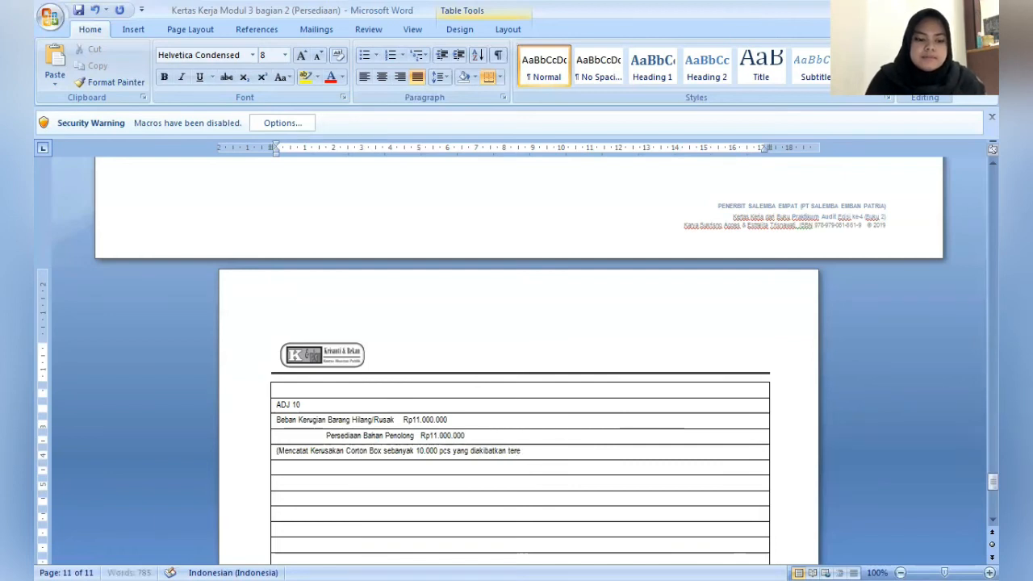
pyautogui.write('ndam ban')
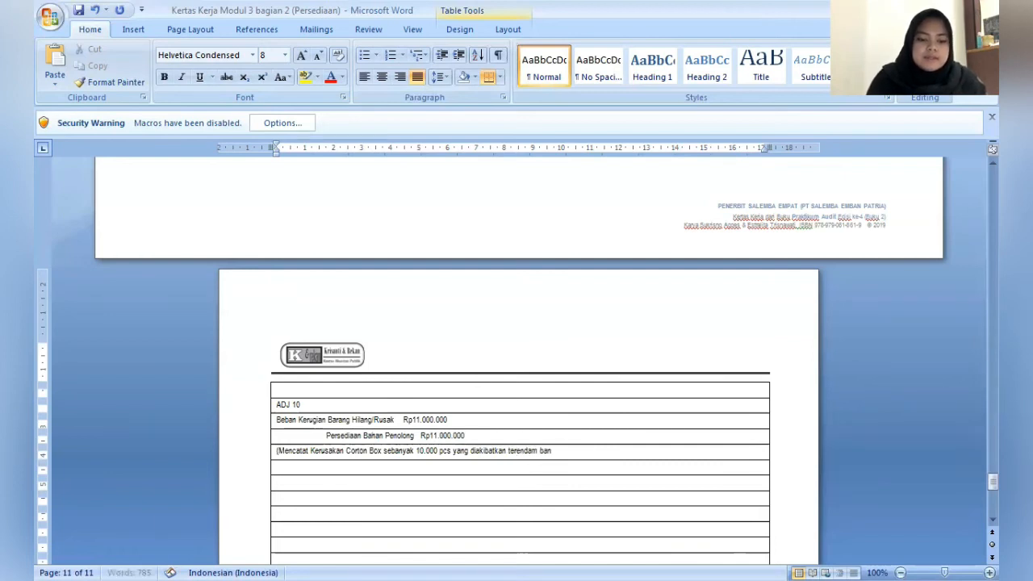
pyautogui.write('jir')
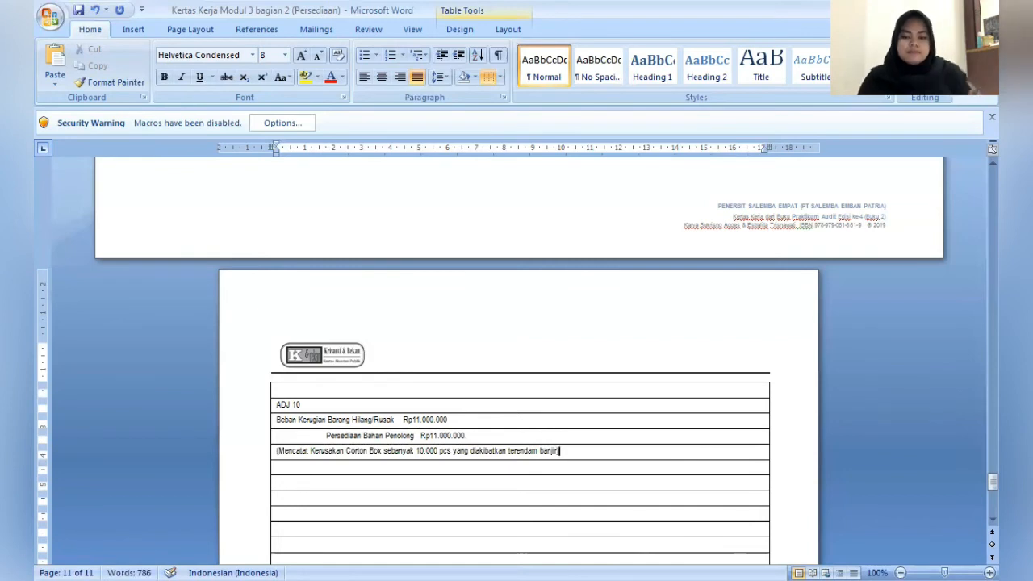
# - Enter the preparer's full name under Dibuat oleh in the footer of the ADJ 10 page
pyautogui.press('Down')
pyautogui.press('Down')
pyautogui.press('Down')
pyautogui.press('Down')
pyautogui.press('Down')
pyautogui.press('Down')
pyautogui.press('Down')
pyautogui.press('Down')
pyautogui.press('Down')
pyautogui.press('Down')
pyautogui.press('Down')
pyautogui.press('Down')
pyautogui.press('Down')
pyautogui.press('Down')
pyautogui.press('Down')
pyautogui.press('Down')
pyautogui.press('Down')
pyautogui.press('Down')
pyautogui.press('Down')
pyautogui.press('Down')
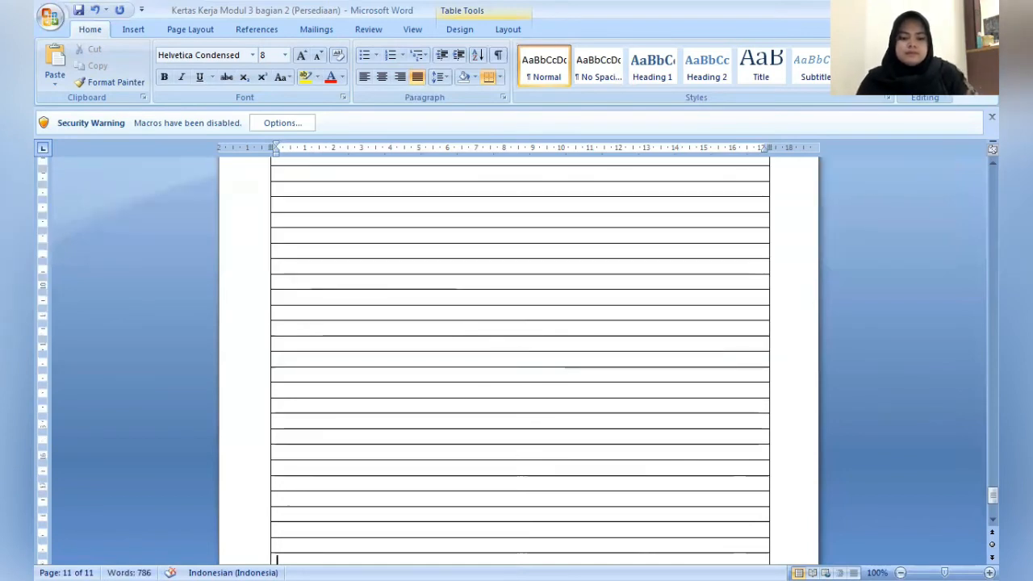
pyautogui.press('Down')
pyautogui.click(559, 477)
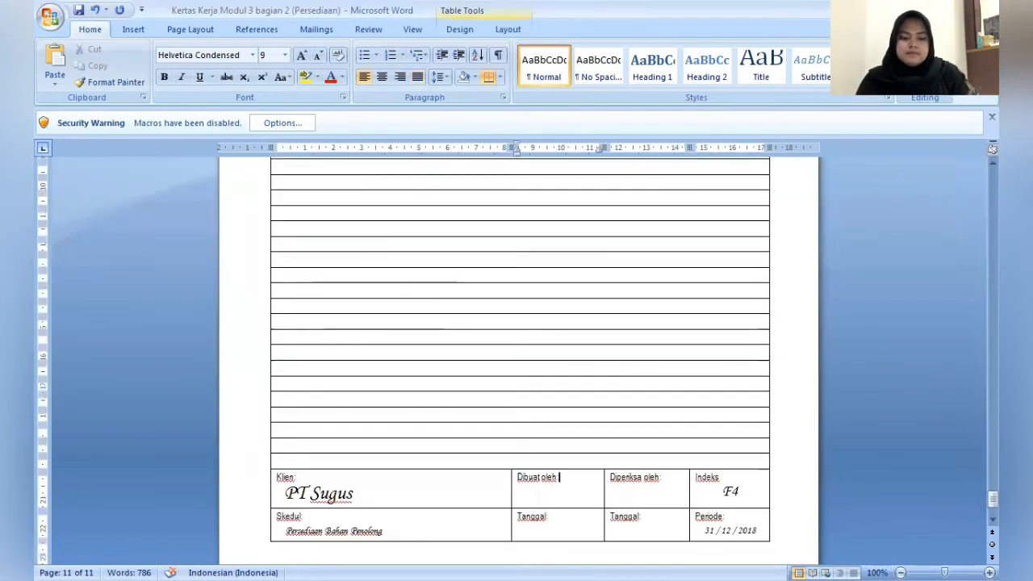
pyautogui.press('Down')
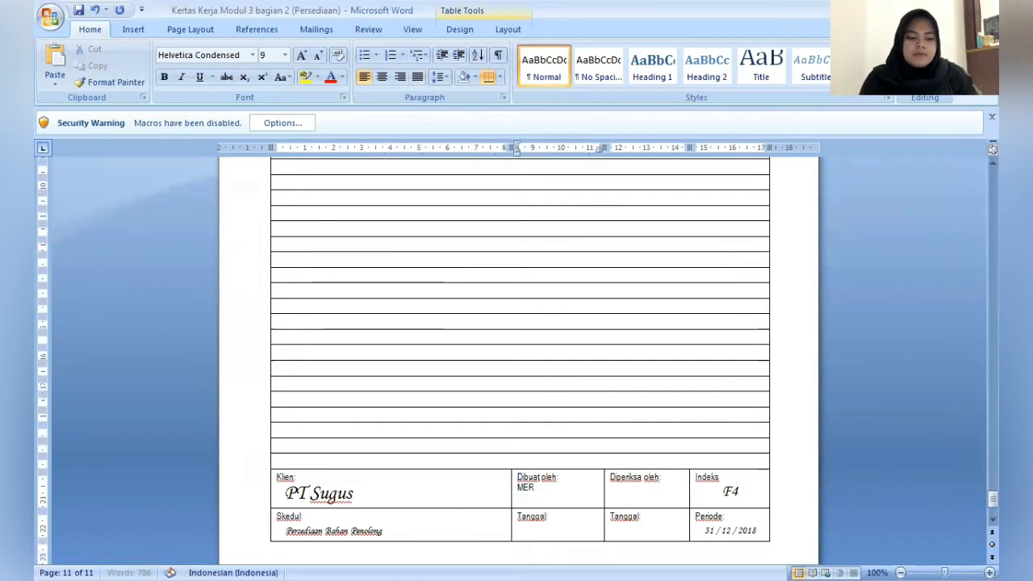
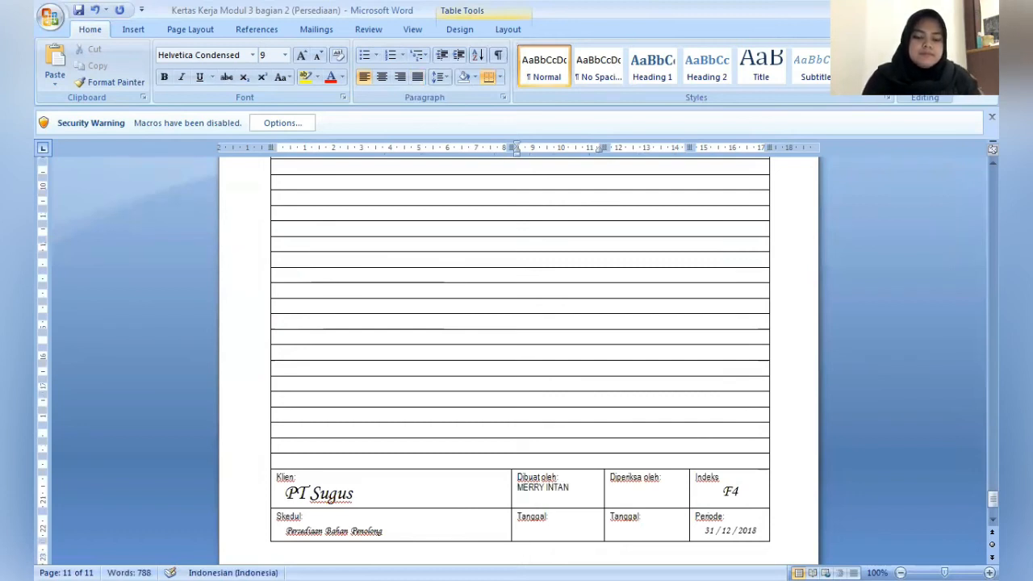
pyautogui.write(' PERAM')
pyautogui.press('BackSpace')
pyautogui.press('BackSpace')
pyautogui.write('M')
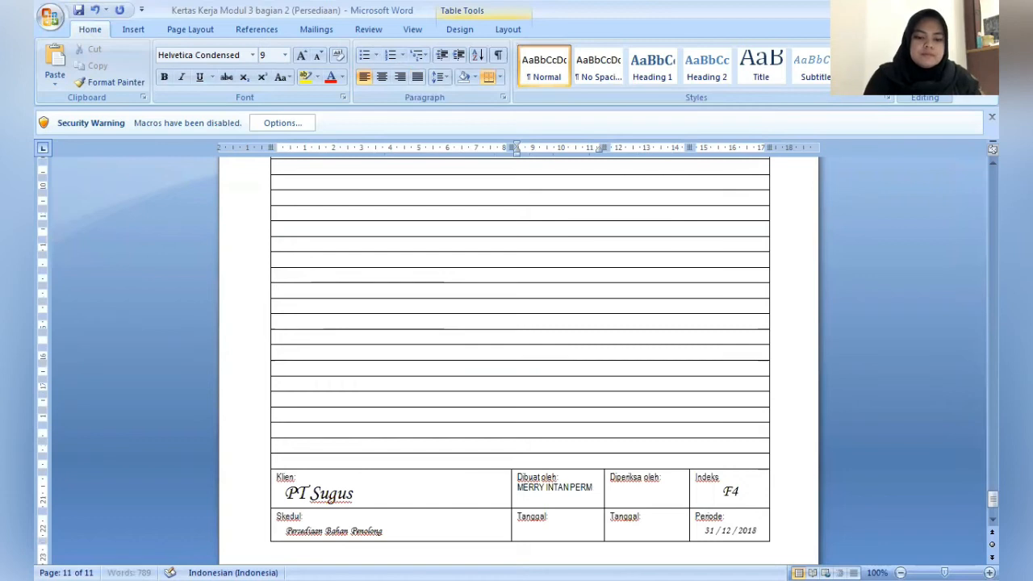
pyautogui.write('ATA')
# - Enter the reviewer's name under Diperiksa oleh in the footer of the ADJ 10 page
pyautogui.click(676, 482)
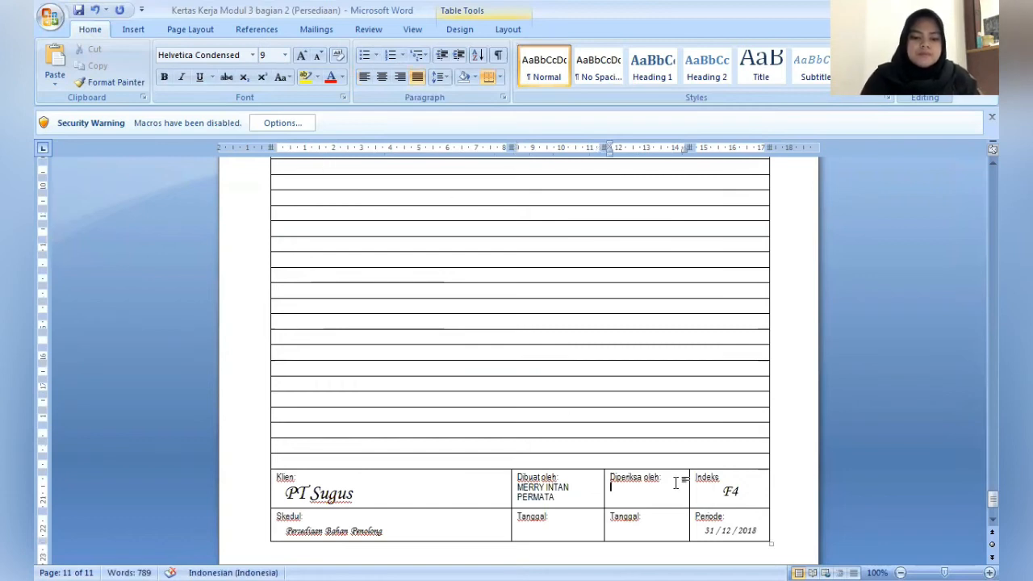
pyautogui.press('Return')
pyautogui.write('DIM')
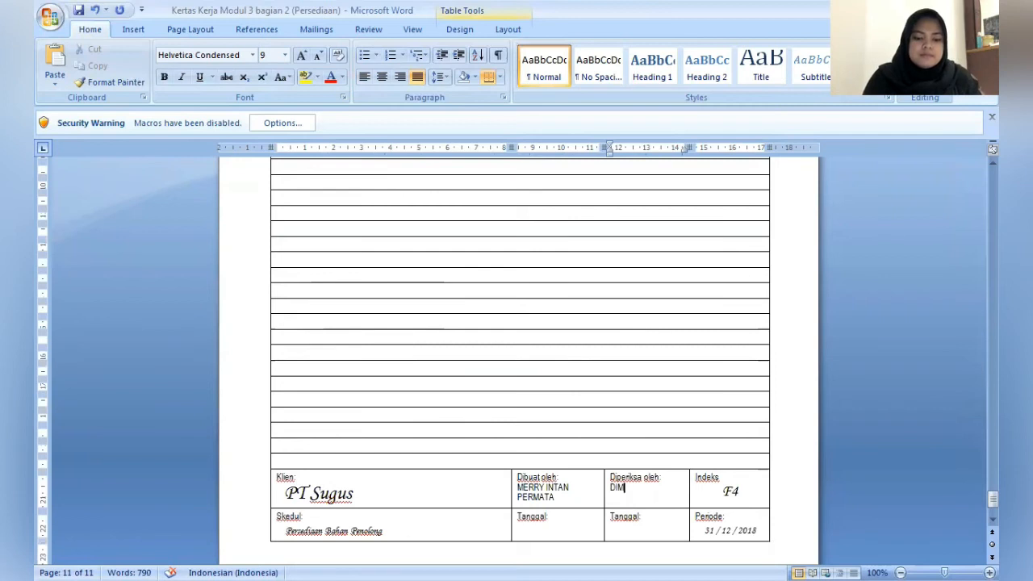
pyautogui.write('JARI')
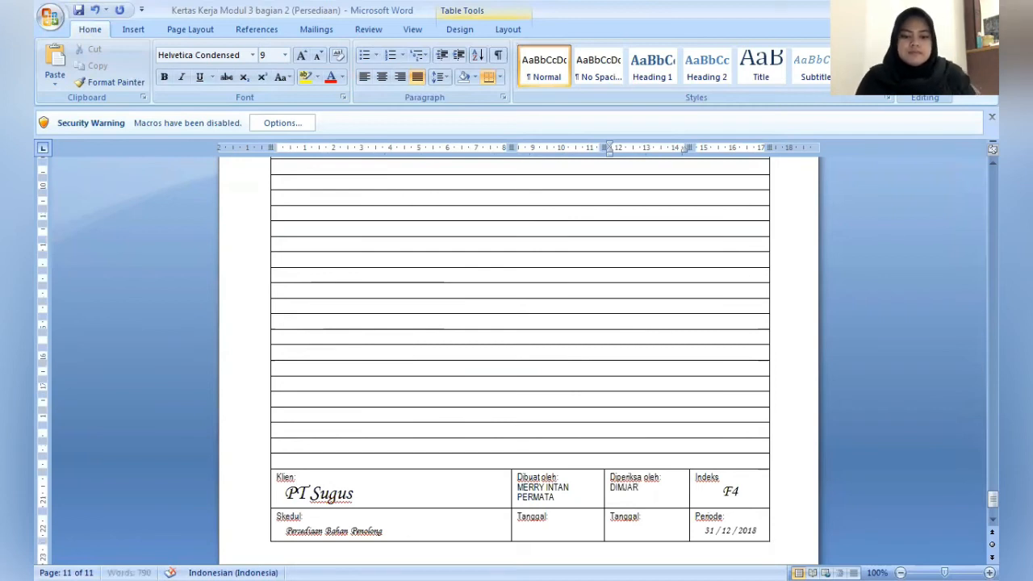
pyautogui.press('BackSpace')
pyautogui.write('TI')
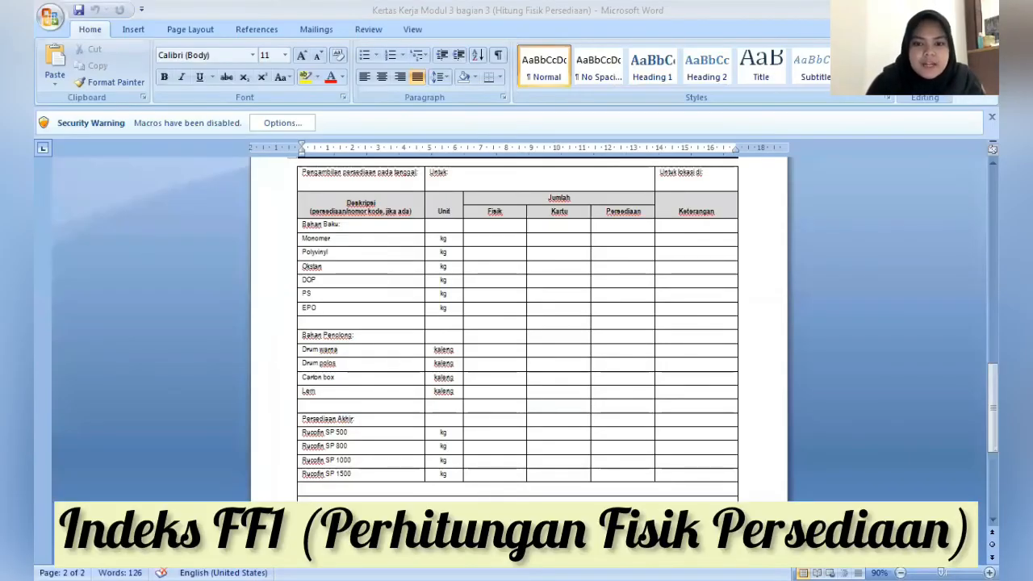
# - Enter 1 Januari 2019 as the stock-taking date under Pengambilan persediaan pada tanggal in the physical inventory count sheet
pyautogui.moveTo(975, 388)
pyautogui.mouseDown()
pyautogui.moveTo(975, 415)
pyautogui.moveTo(976, 371)
pyautogui.mouseUp()
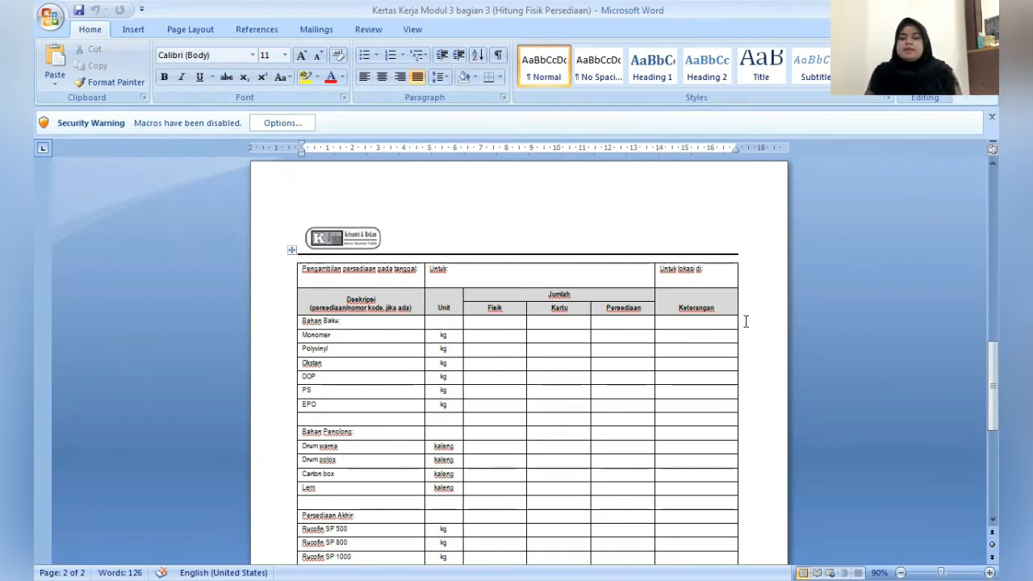
pyautogui.click(413, 281)
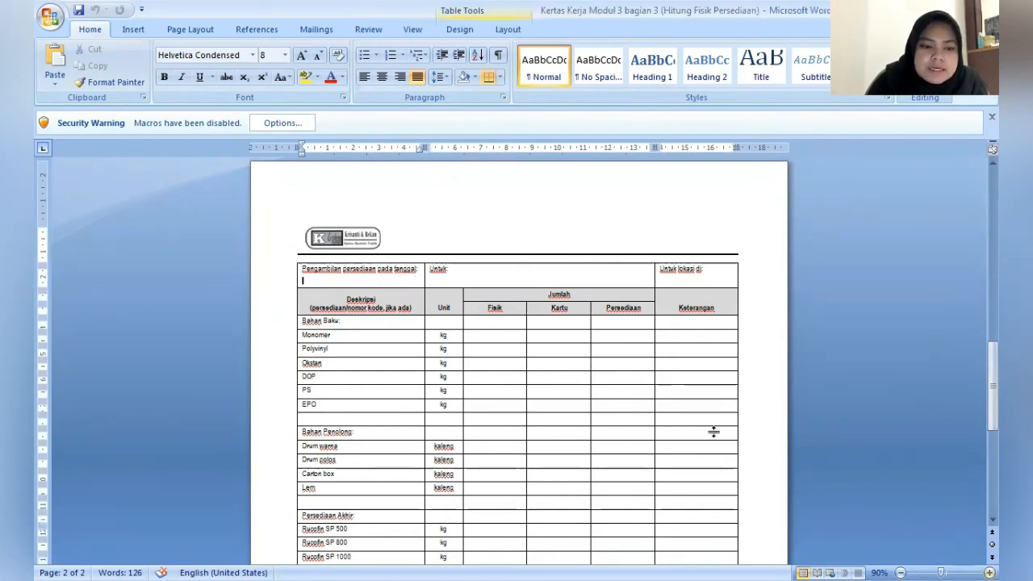
pyautogui.keyDown('ctrl'); pyautogui.scroll(1, 438, 339); pyautogui.keyUp('ctrl')
pyautogui.write('1')
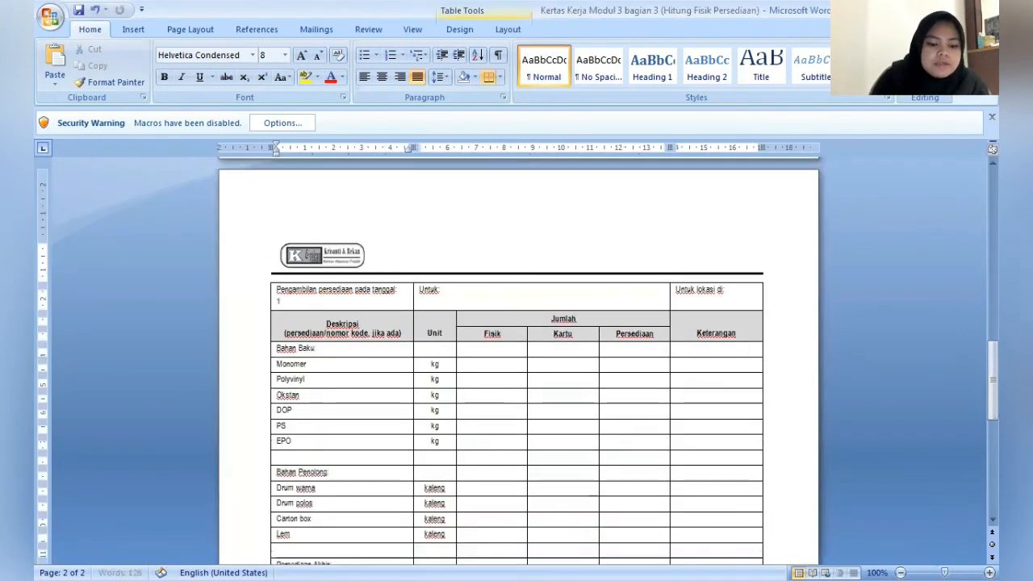
pyautogui.write(' jA')
pyautogui.write('nuari 201')
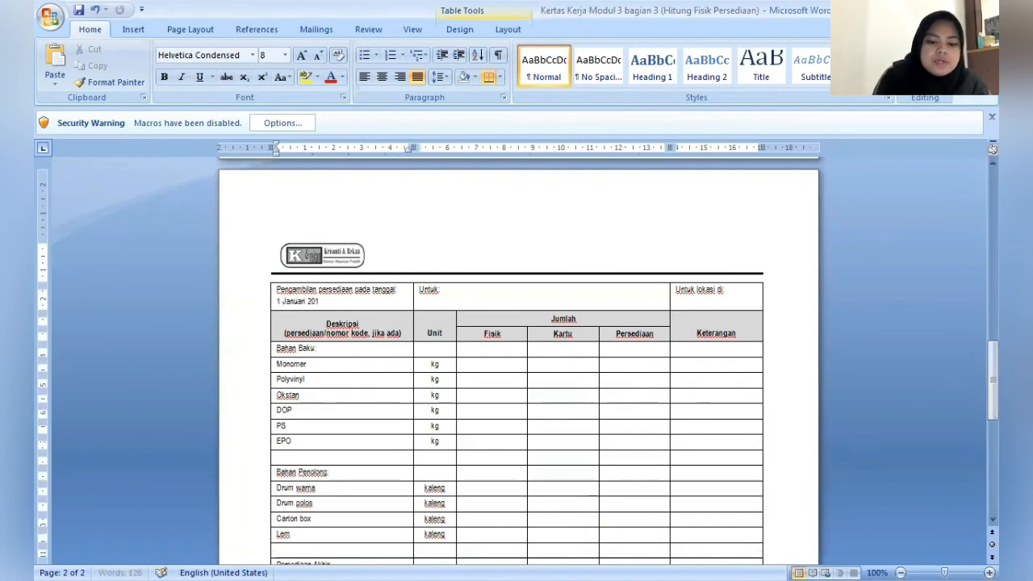
pyautogui.write('89')
pyautogui.press('BackSpace')
pyautogui.press('BackSpace')
pyautogui.write('9')
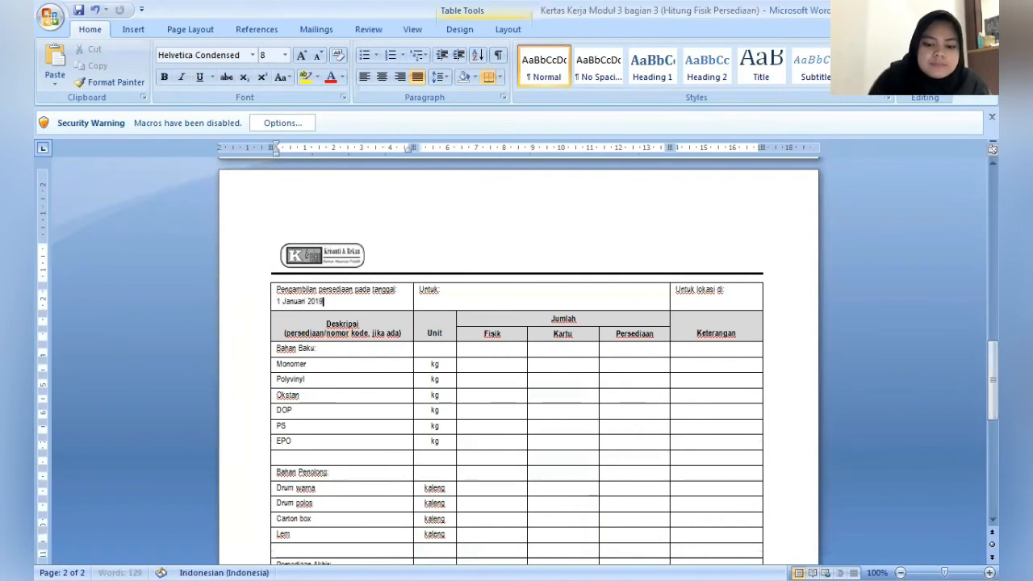
# - Enter PT SUGUS after Untuk in the header row of the inventory count table
pyautogui.press('Right')
pyautogui.press('Right')
pyautogui.press('Right')
pyautogui.press('Right')
pyautogui.press('Right')
pyautogui.press('Right')
pyautogui.press('Right')
pyautogui.press('Right')
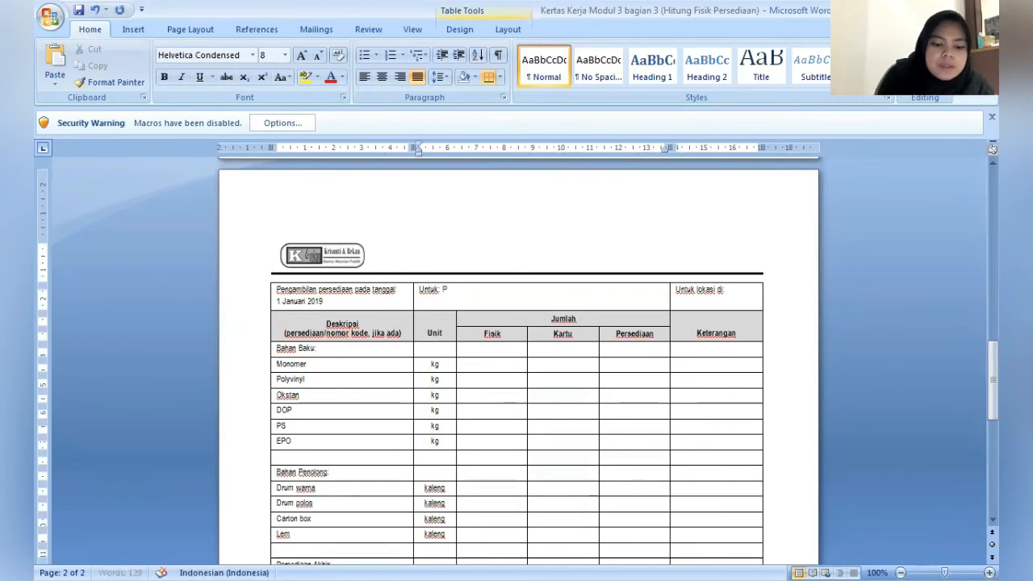
pyautogui.write('PT SUGUS')
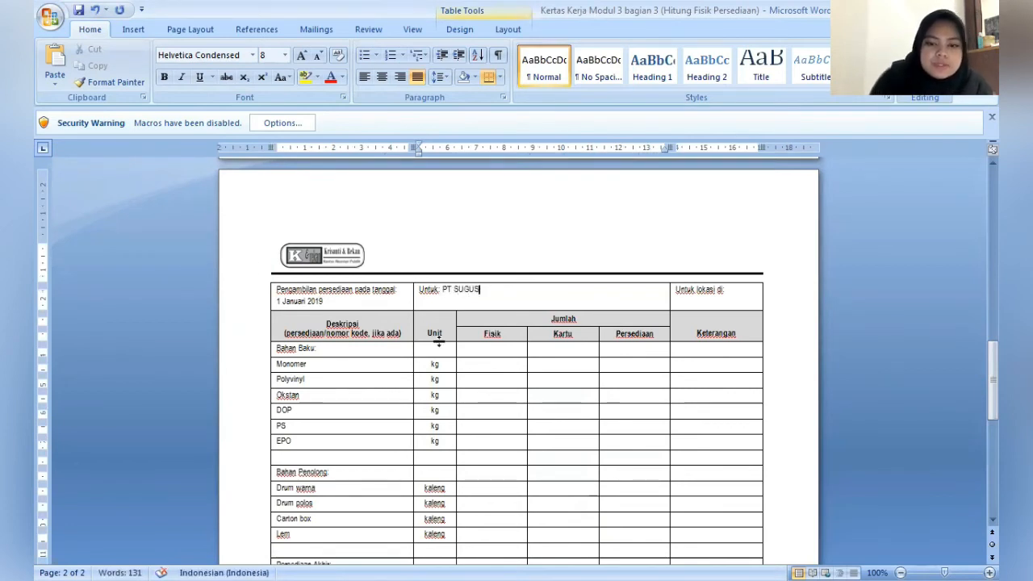
pyautogui.click(438, 340)
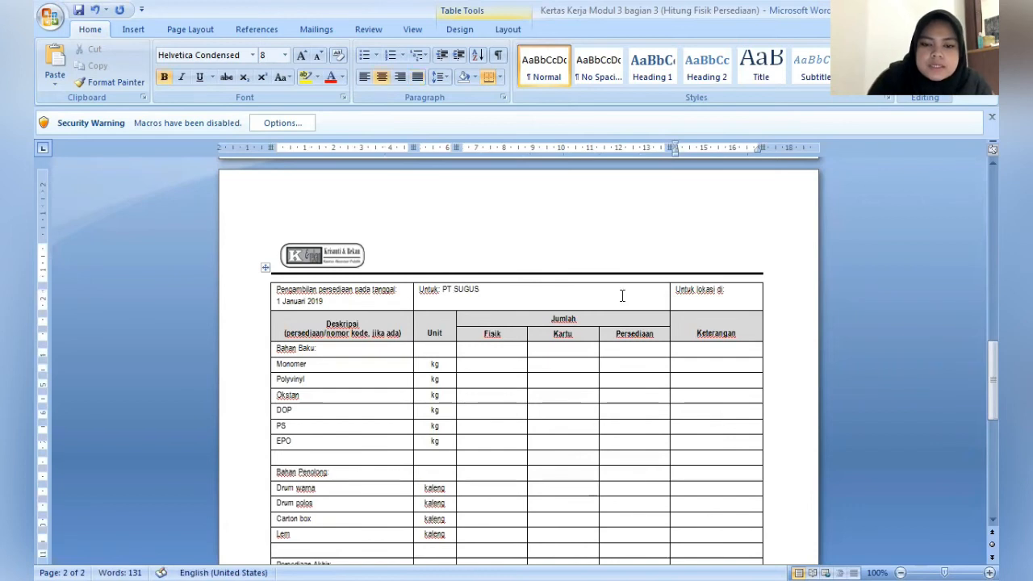
# - Enter the client's street address, city and province on a new line under Untuk lokasi di in the inventory count table header
pyautogui.click(744, 292)
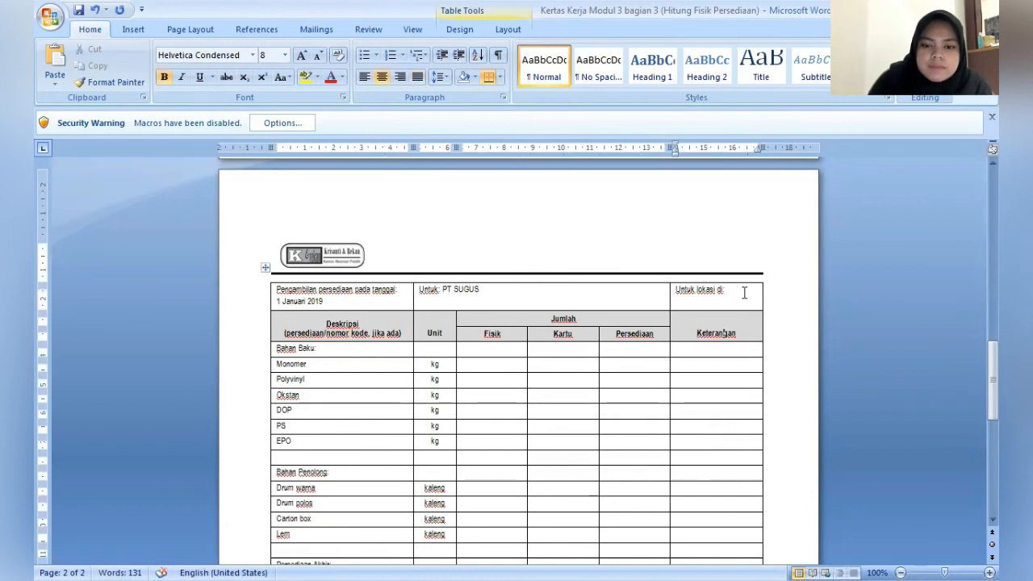
pyautogui.press('Return')
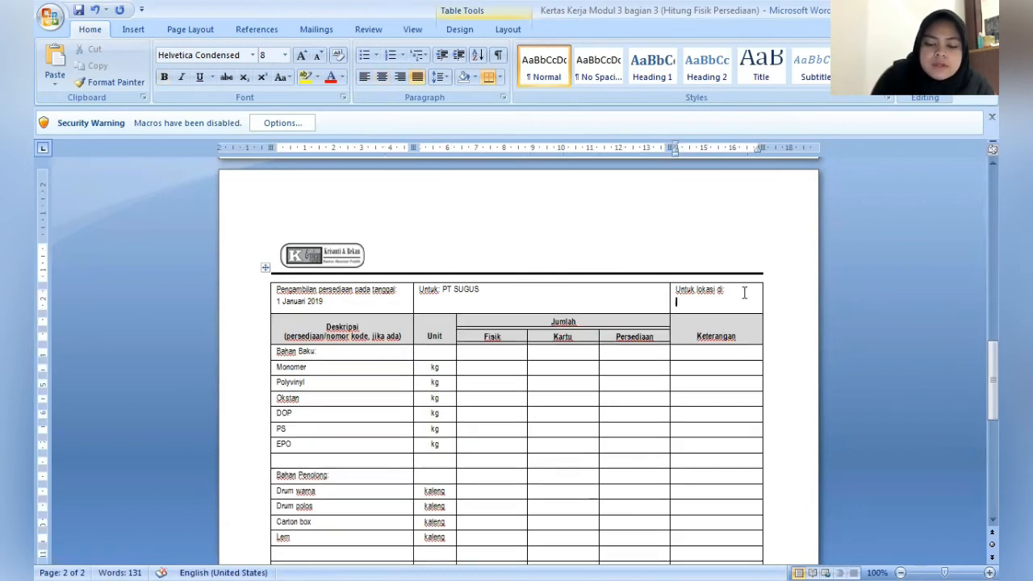
pyautogui.write('jL')
pyautogui.press('BackSpace')
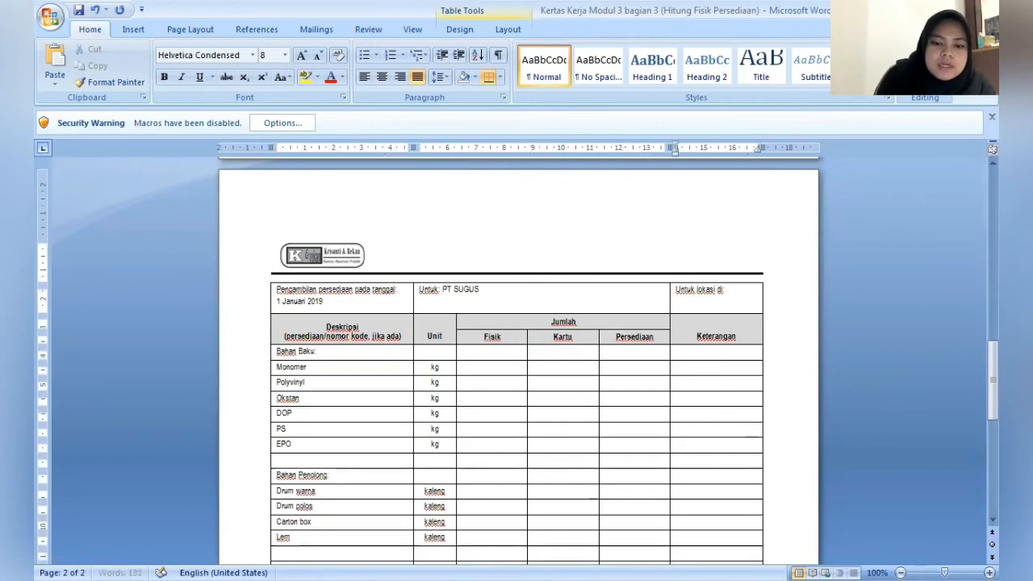
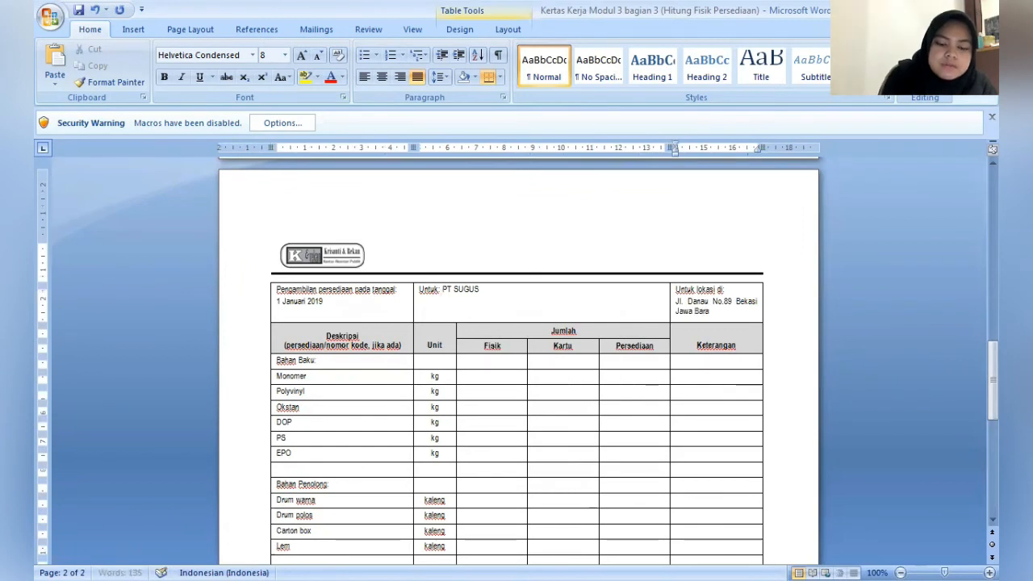
# - Enter 51.500 as both the Fisik and Kartu quantities in the Monomer row of the count table
pyautogui.press('Down')
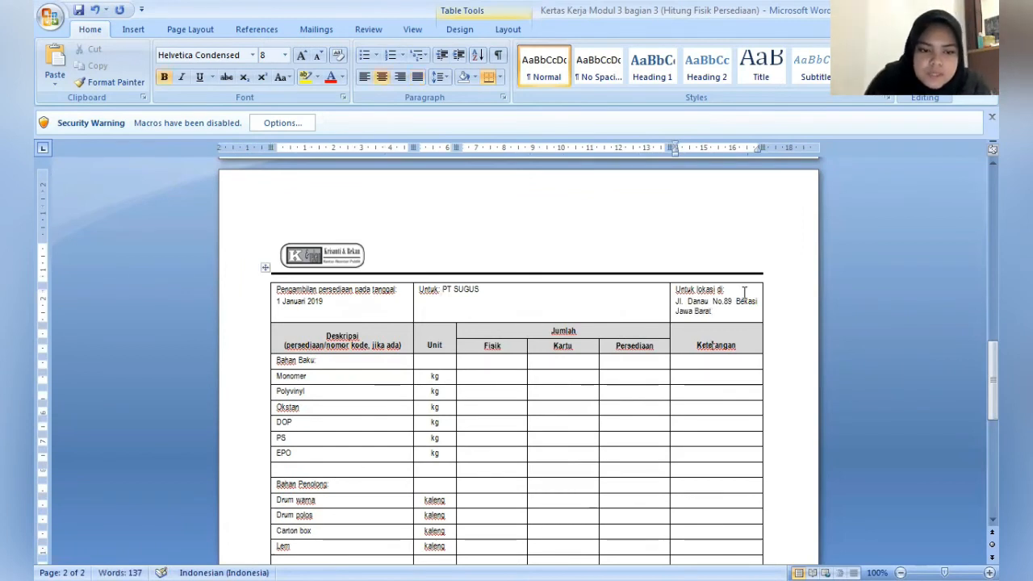
pyautogui.press('Down')
pyautogui.press('Down')
pyautogui.press('Down')
pyautogui.press('Down')
pyautogui.press('Down')
pyautogui.press('Down')
pyautogui.press('Down')
pyautogui.press('Down')
pyautogui.press('Down')
pyautogui.press('Down')
pyautogui.press('Down')
pyautogui.press('Down')
pyautogui.press('Down')
pyautogui.press('Down')
pyautogui.press('Down')
pyautogui.press('Down')
pyautogui.press('Down')
pyautogui.press('Down')
pyautogui.press('Down')
pyautogui.press('Down')
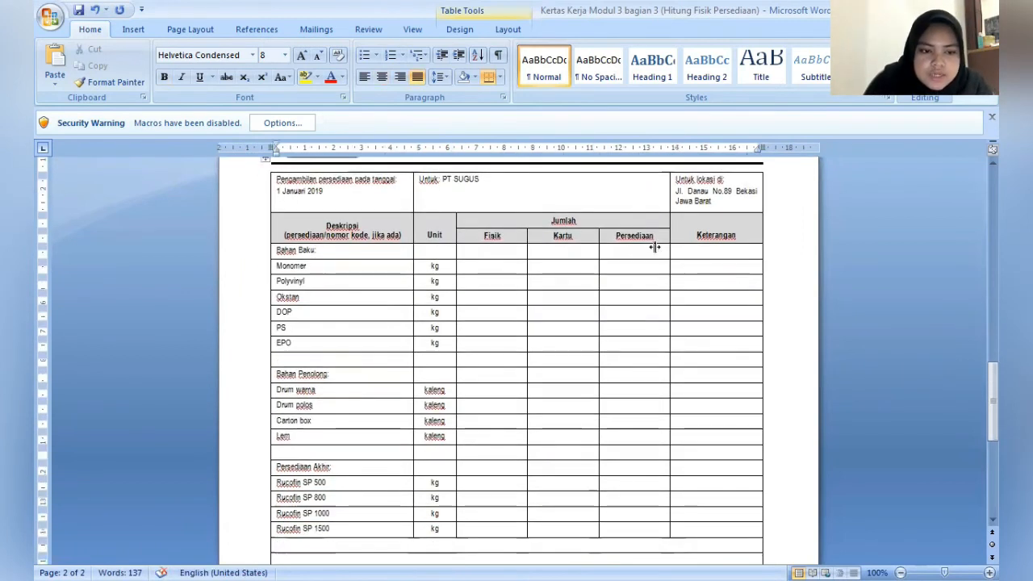
pyautogui.click(505, 265)
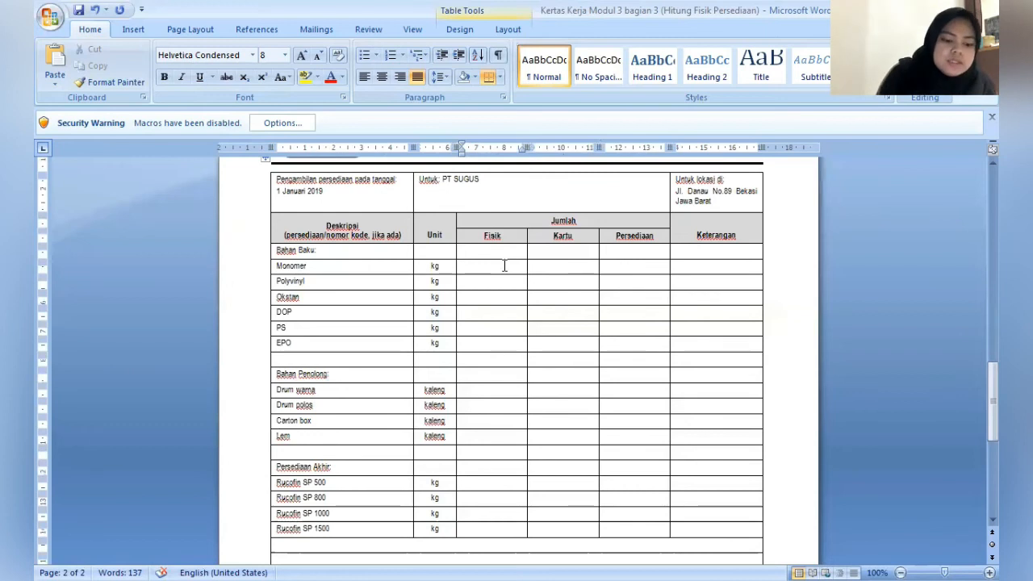
pyautogui.write('51.5')
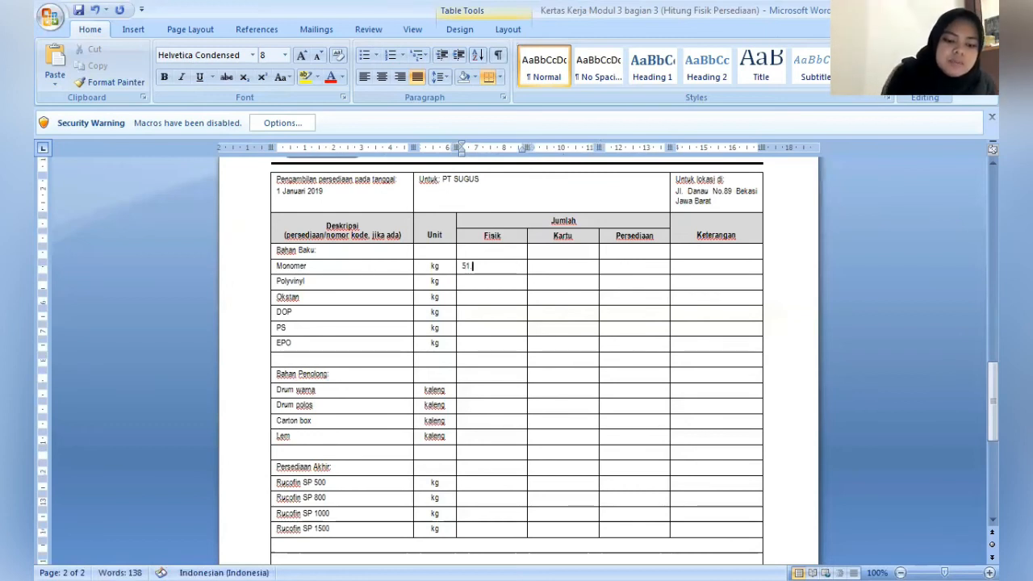
pyautogui.write('00')
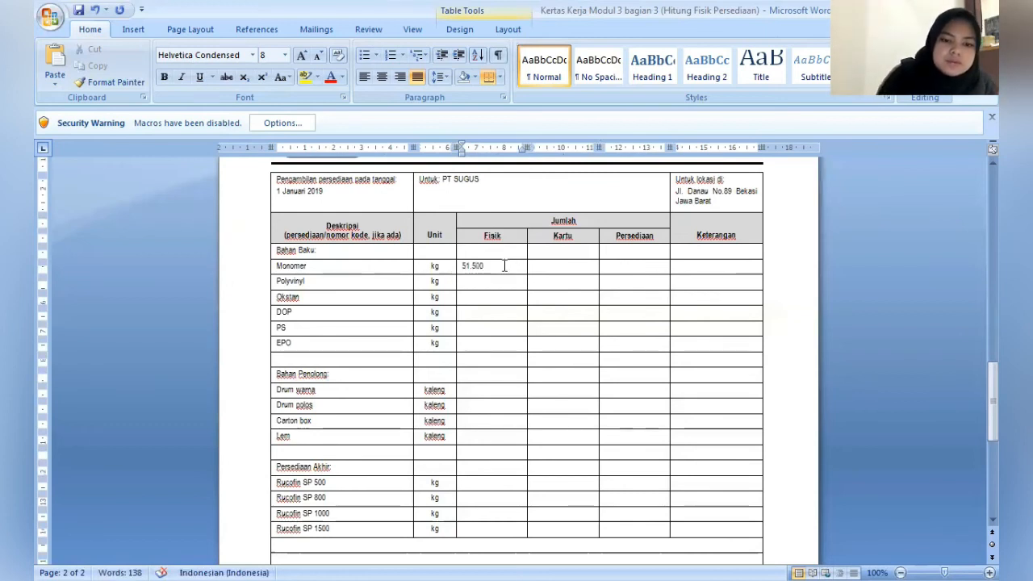
pyautogui.press('Tab')
pyautogui.press('Tab')
pyautogui.hotkey('shift', 'Tab')
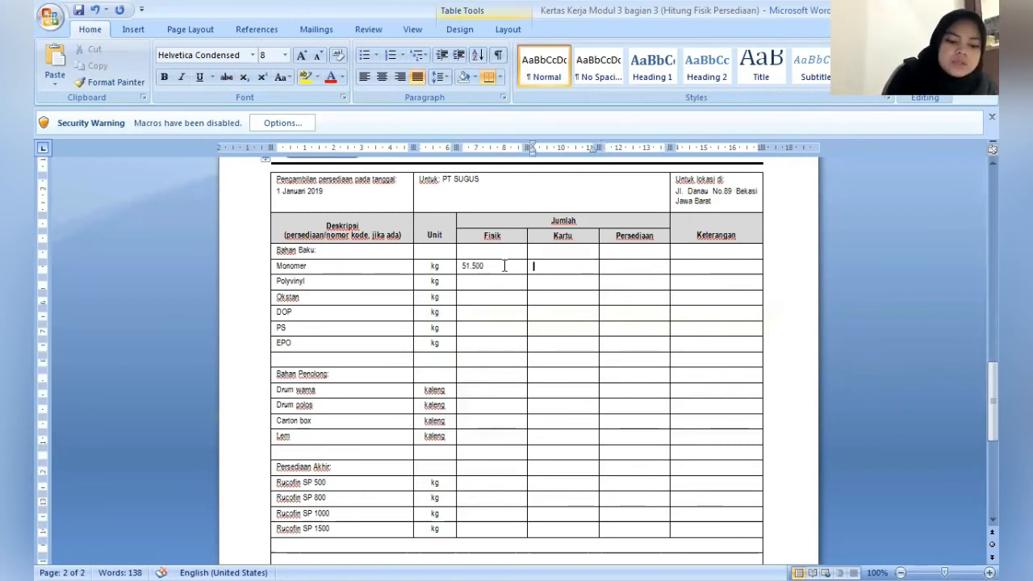
pyautogui.write('51.500')
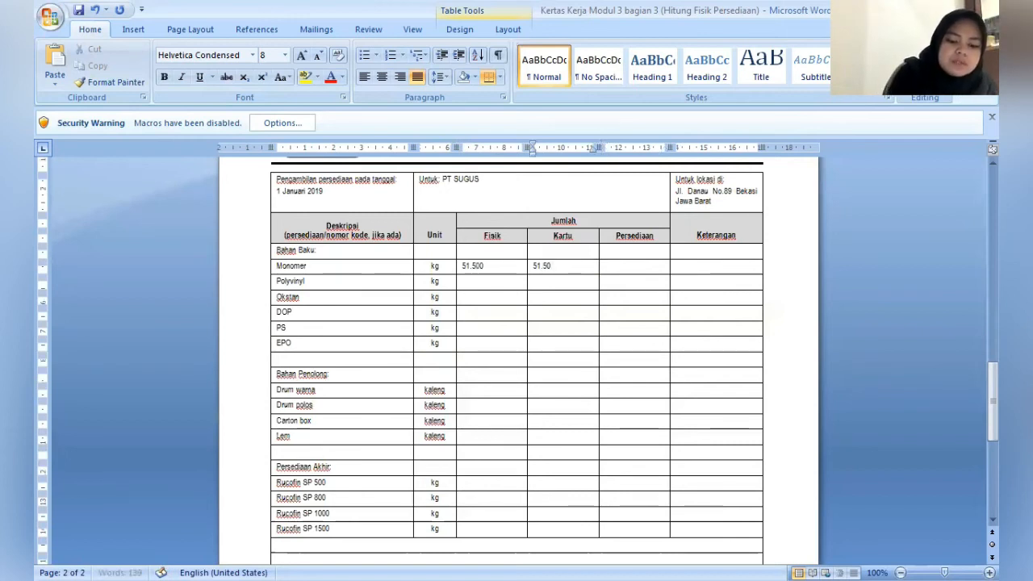
# - Rename the Persediaan column heading under Jumlah to Perbedaan and enter 0 in that column for Monomer
pyautogui.press('Tab')
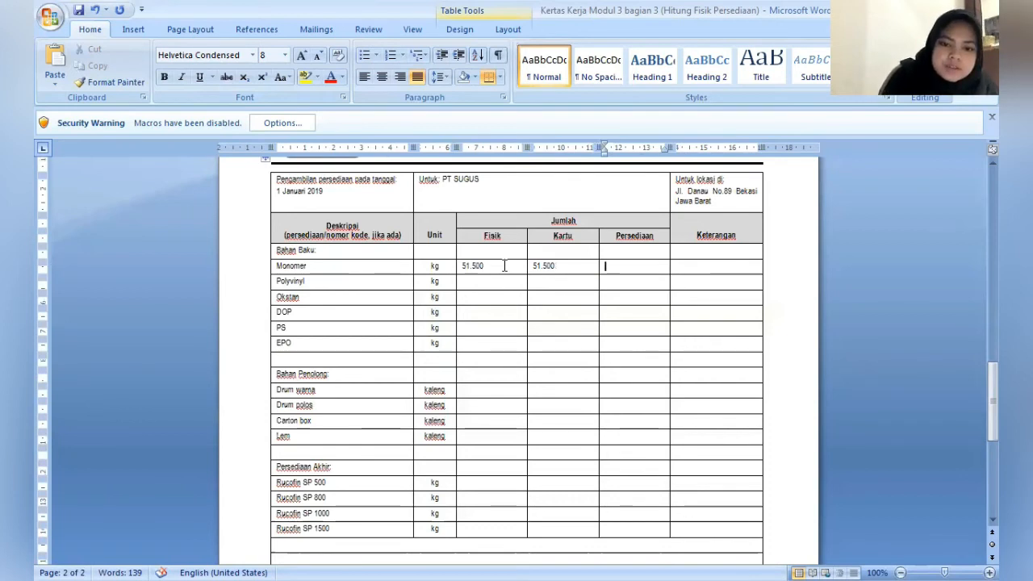
pyautogui.click(657, 235)
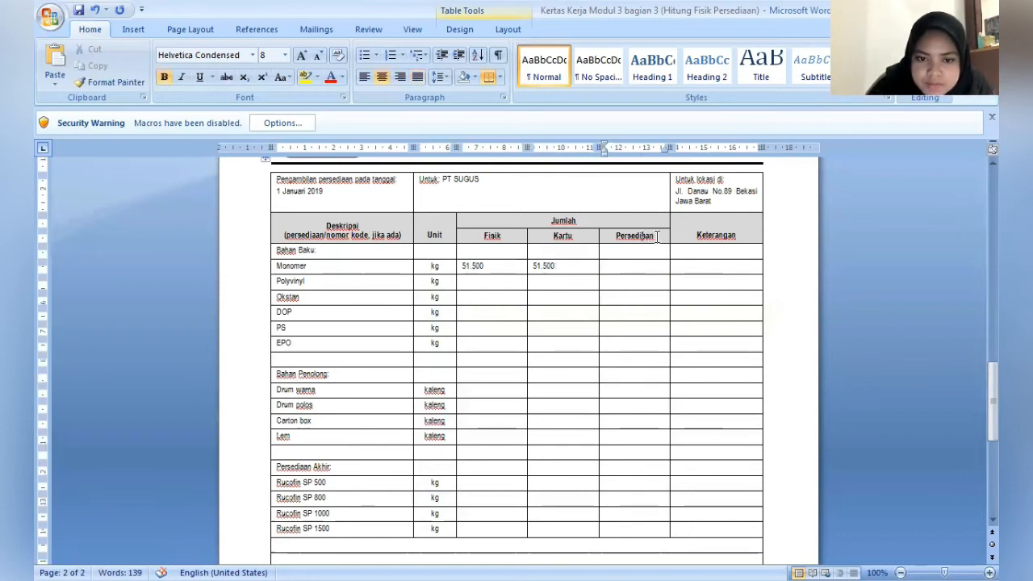
pyautogui.press('BackSpace')
pyautogui.press('BackSpace')
pyautogui.press('BackSpace')
pyautogui.press('BackSpace')
pyautogui.press('BackSpace')
pyautogui.press('BackSpace')
pyautogui.press('BackSpace')
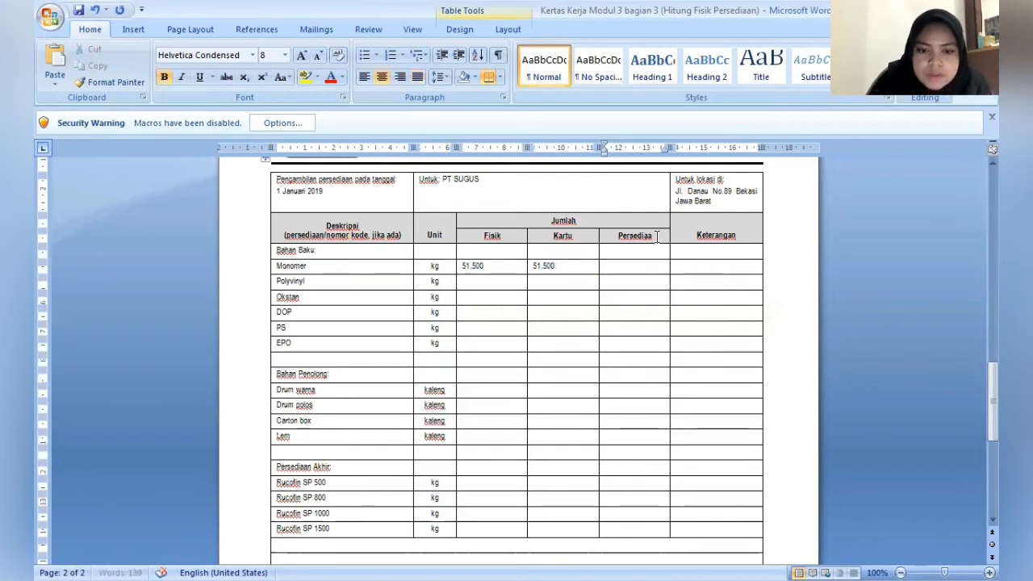
pyautogui.write('bed')
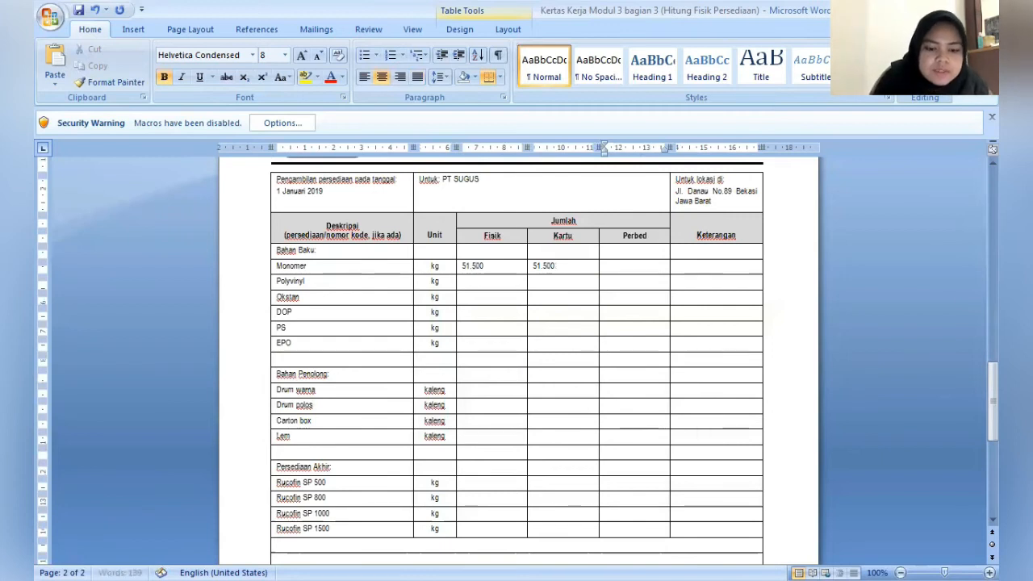
pyautogui.write('aan')
pyautogui.press('Down')
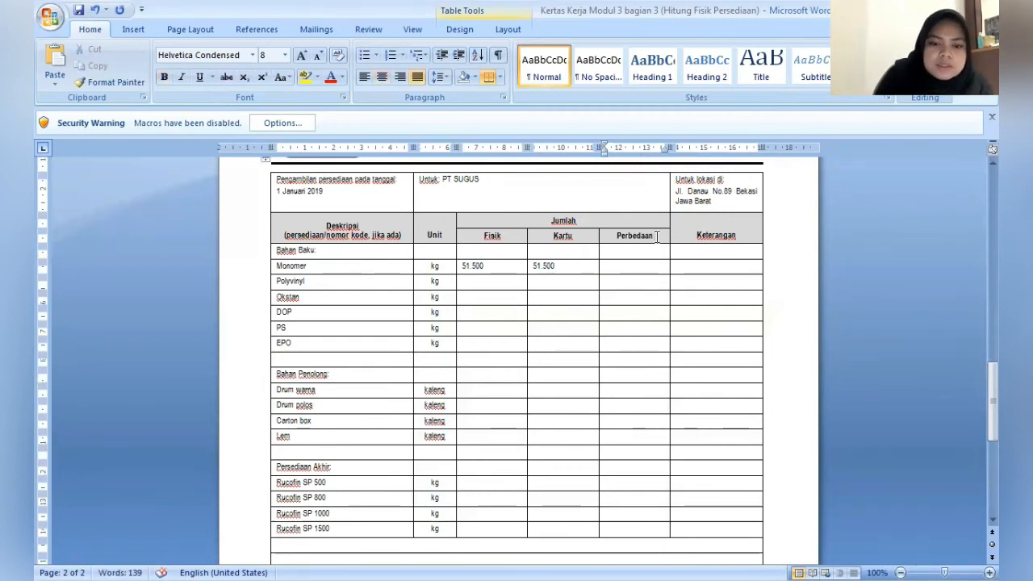
pyautogui.write('0')
# - Fill in the Polyvinyl row with Fisik 1.650, Kartu 1.560 and Perbedaan 90
pyautogui.press('Down')
pyautogui.press('Left')
pyautogui.press('Left')
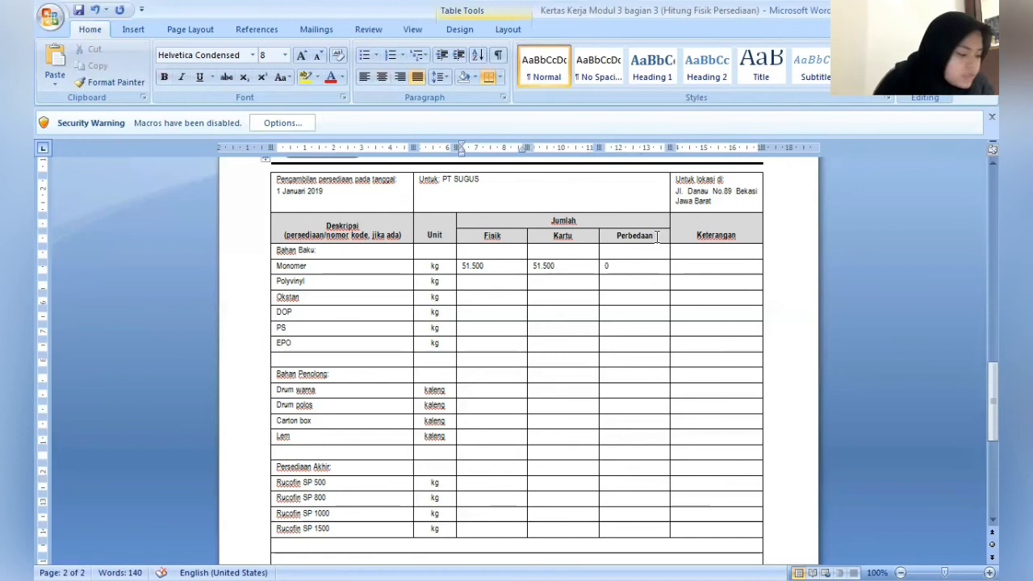
pyautogui.write('1')
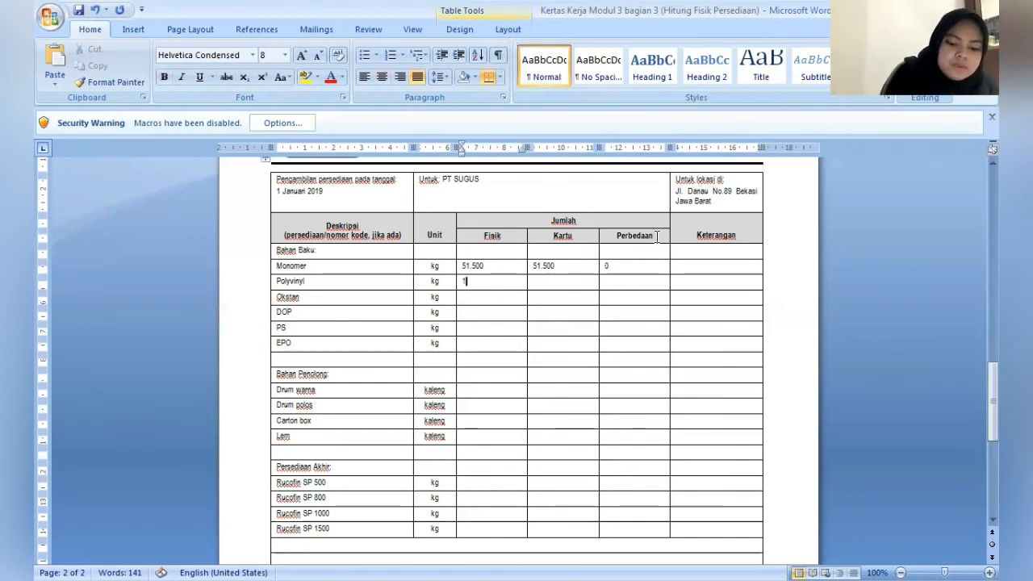
pyautogui.write('.650')
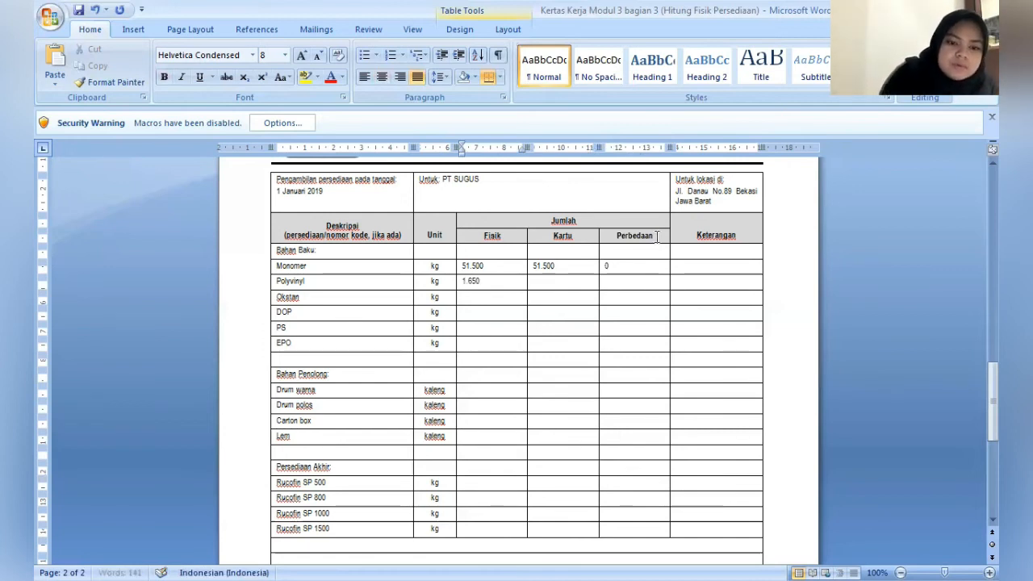
pyautogui.press('Tab')
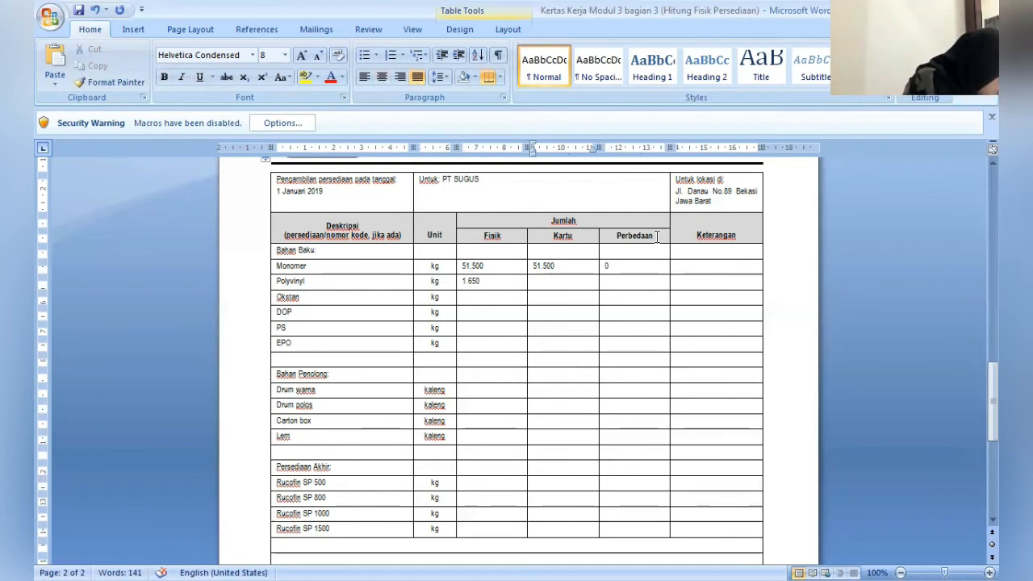
pyautogui.write('15')
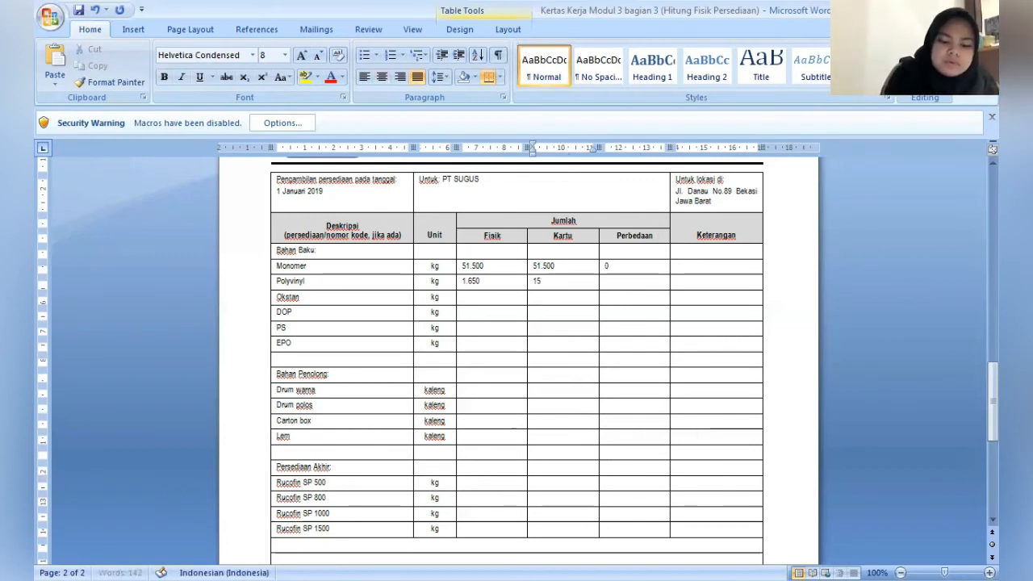
pyautogui.write('650')
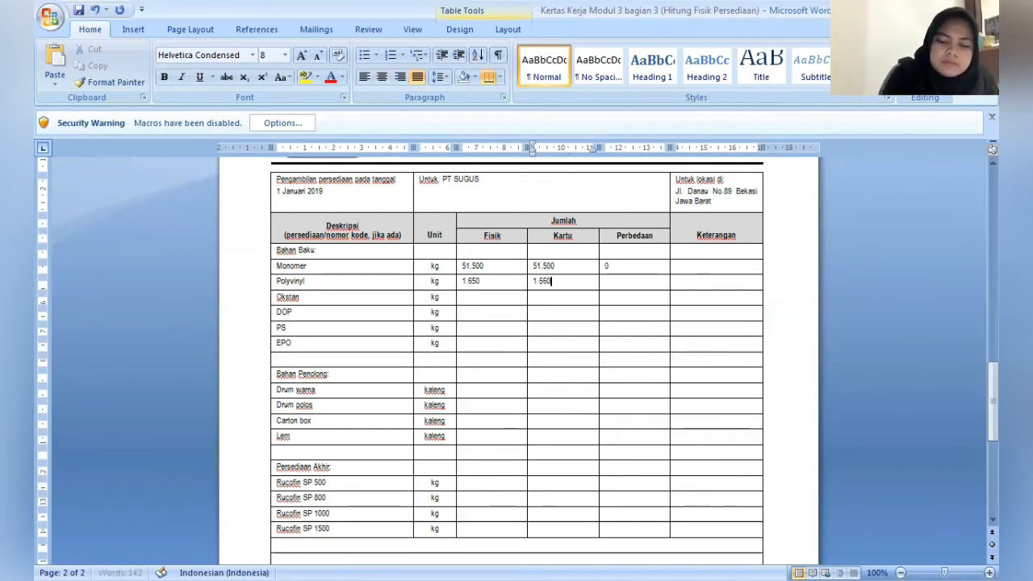
pyautogui.press('Tab')
pyautogui.write('90')
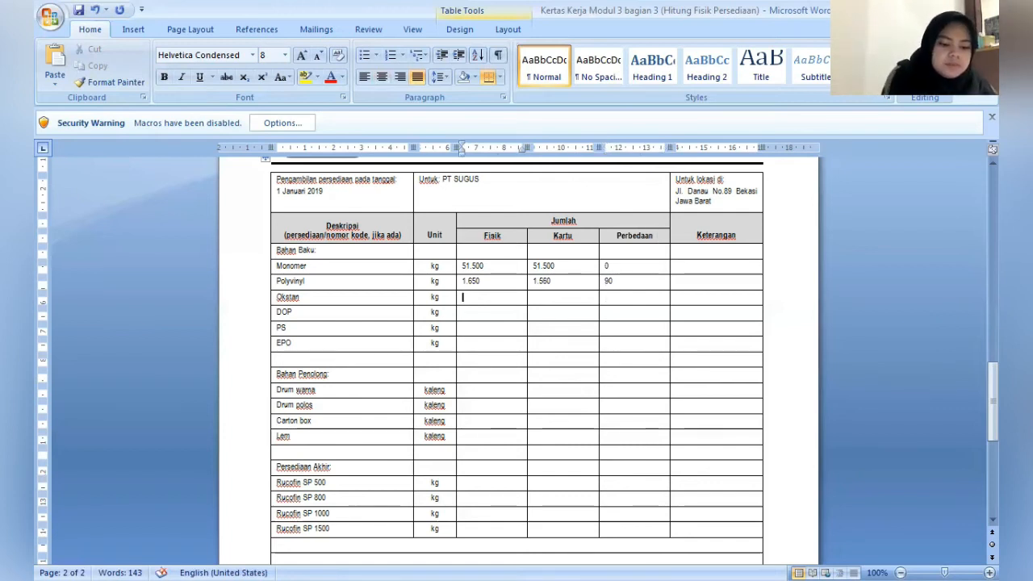
pyautogui.write('24')
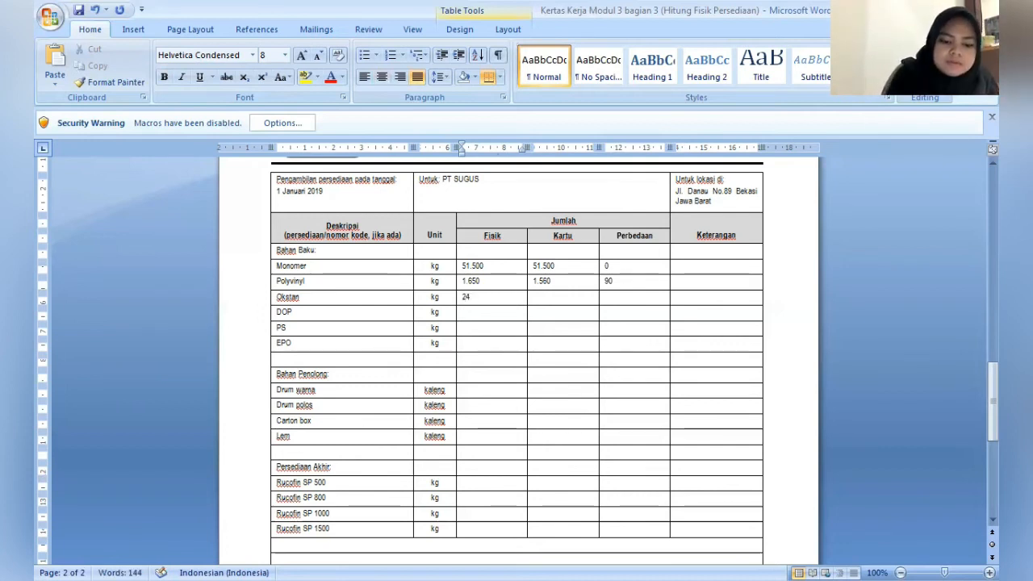
# - Fill in the Okstan row with Fisik 24.758, Kartu 24.758 and Perbedaan 0
pyautogui.write('.758')
pyautogui.press('Tab')
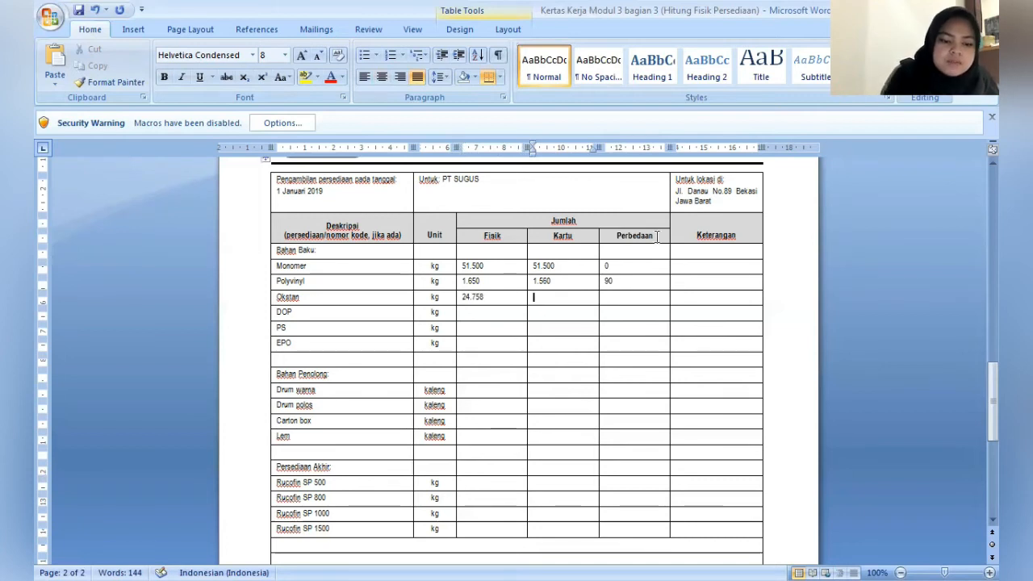
pyautogui.write('24')
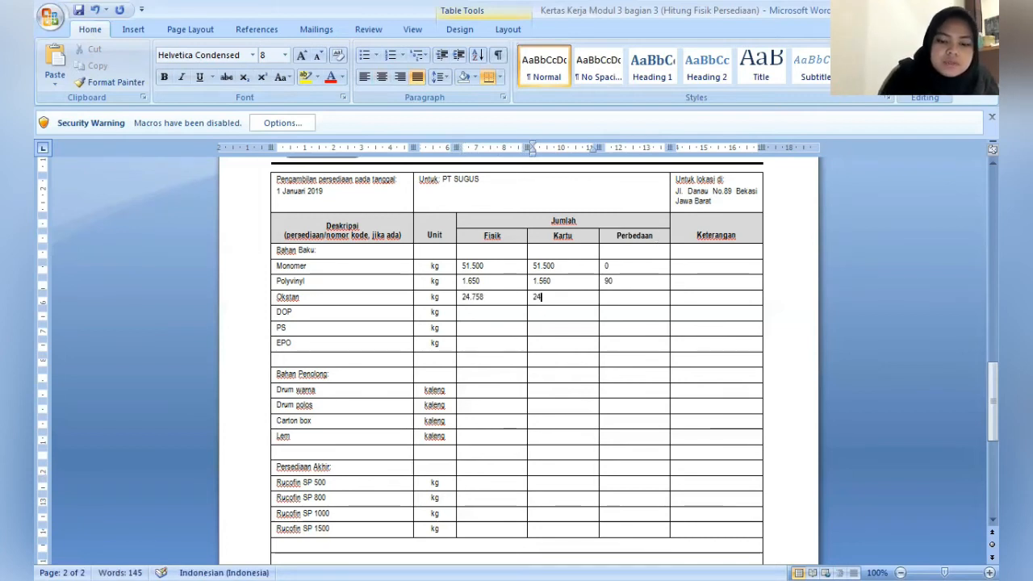
pyautogui.write('.7')
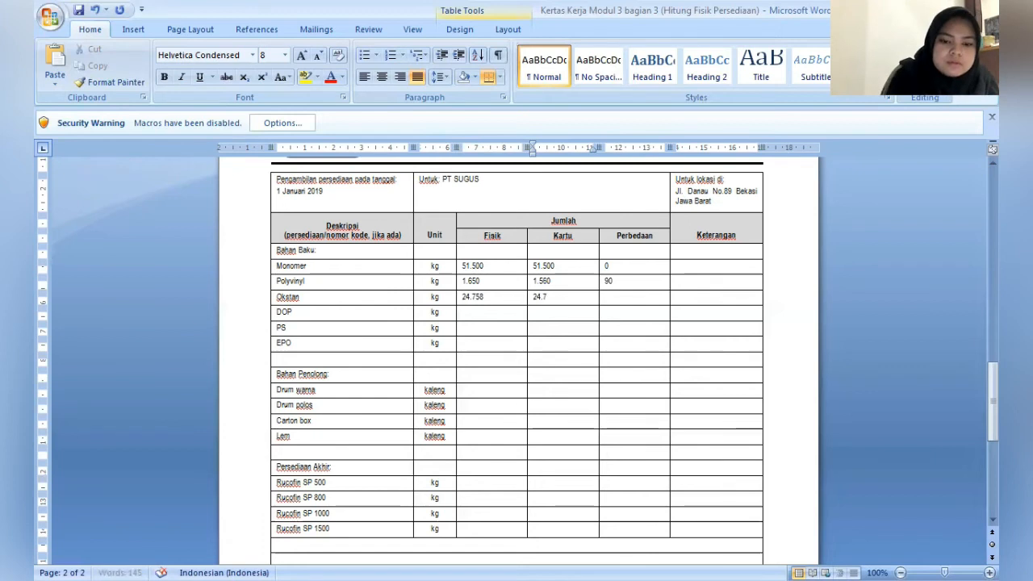
pyautogui.write('58')
pyautogui.press('Tab')
pyautogui.write('-')
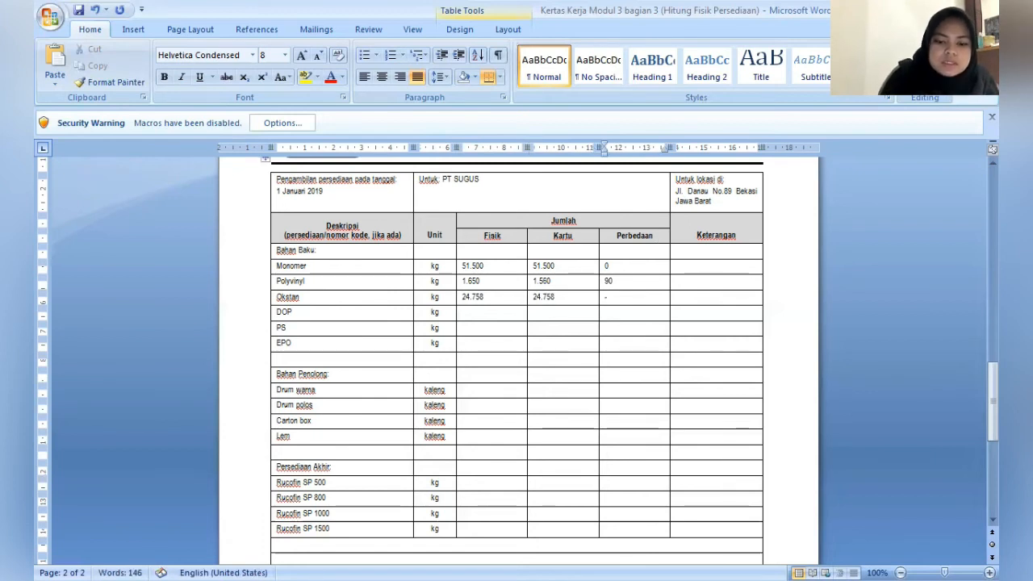
pyautogui.press('BackSpace')
pyautogui.write('0')
# - Fill in the DOP row with Fisik 3.400, Kartu 3.400 and Perbedaan 0
pyautogui.press('Down')
pyautogui.press('Left')
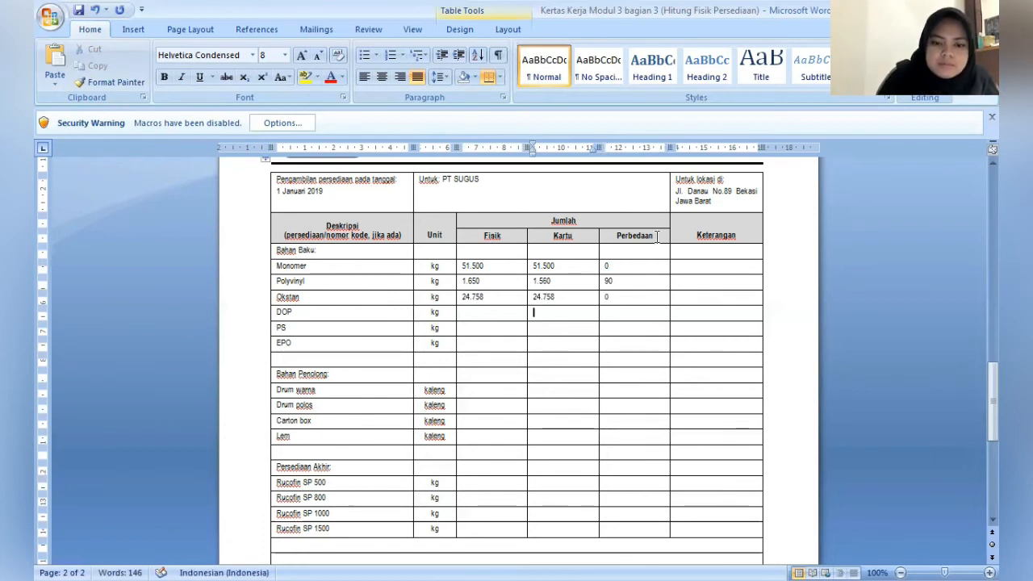
pyautogui.press('Left')
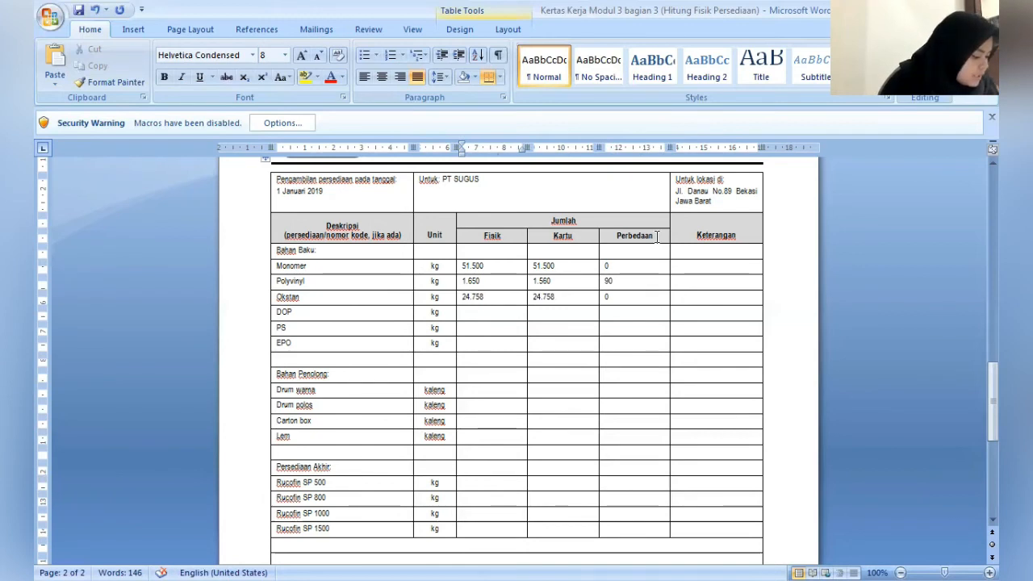
pyautogui.write('3')
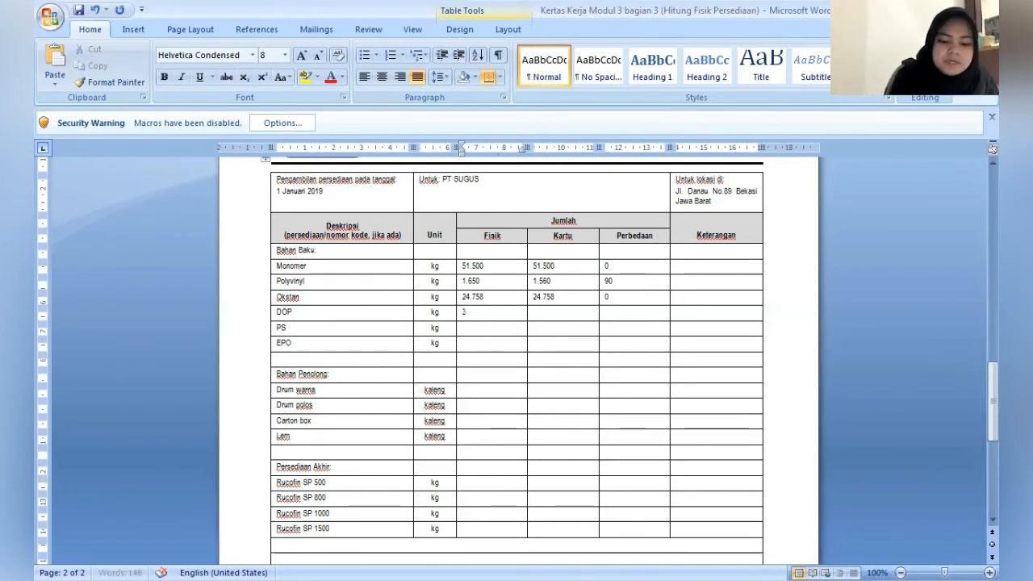
pyautogui.write('.400')
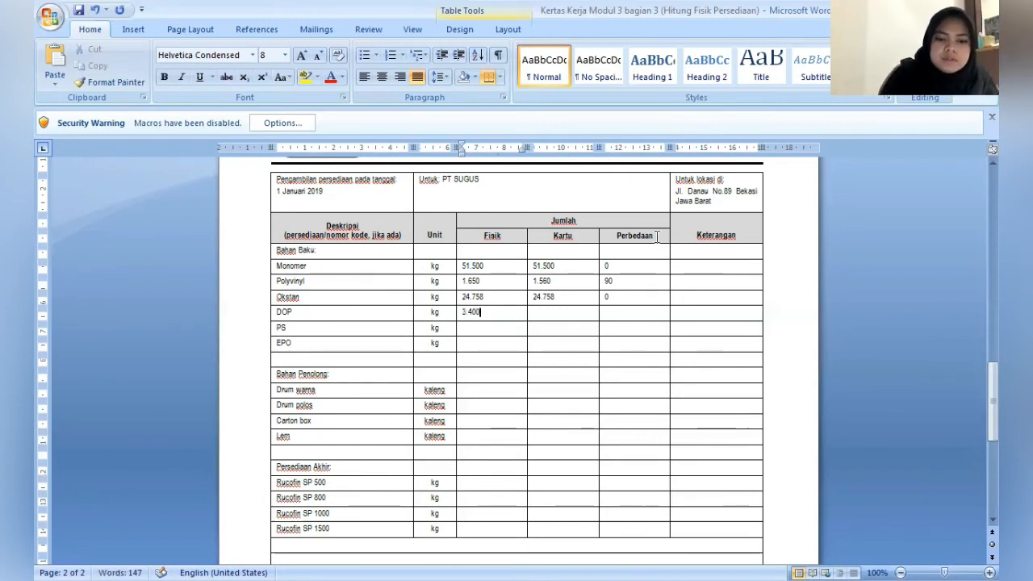
pyautogui.press('Tab')
pyautogui.write('3')
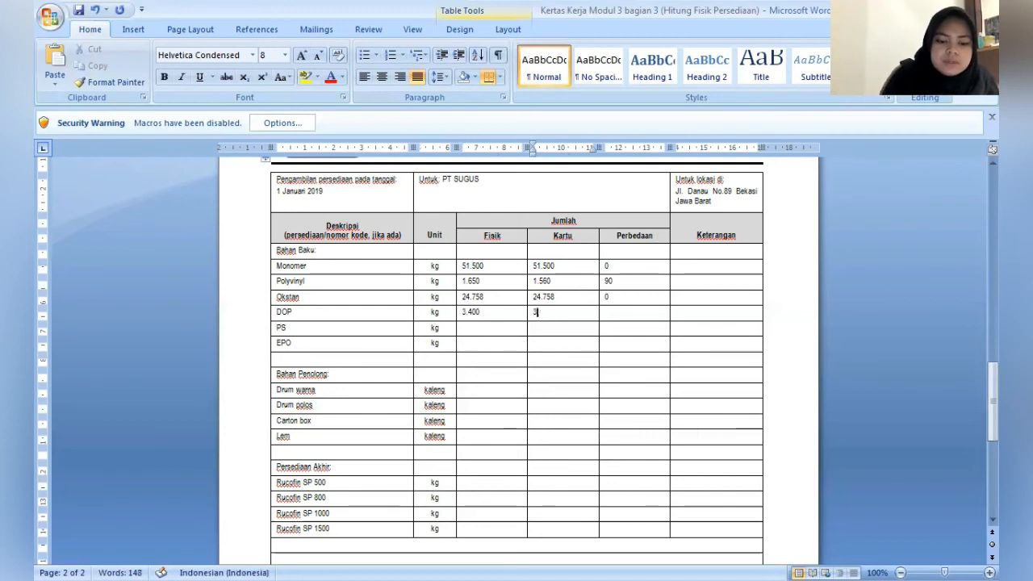
pyautogui.write('.400')
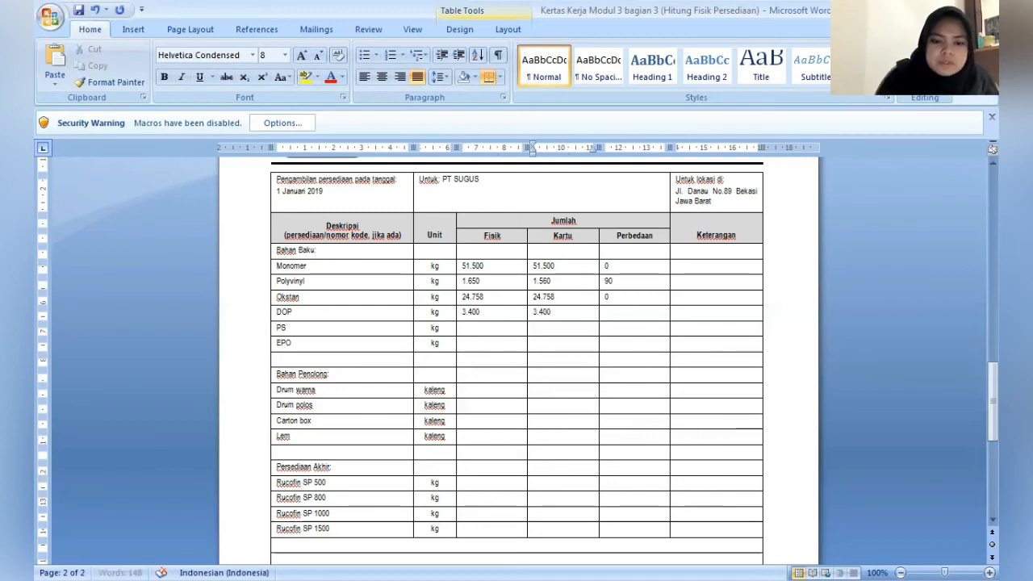
pyautogui.press('Tab')
pyautogui.write('-')
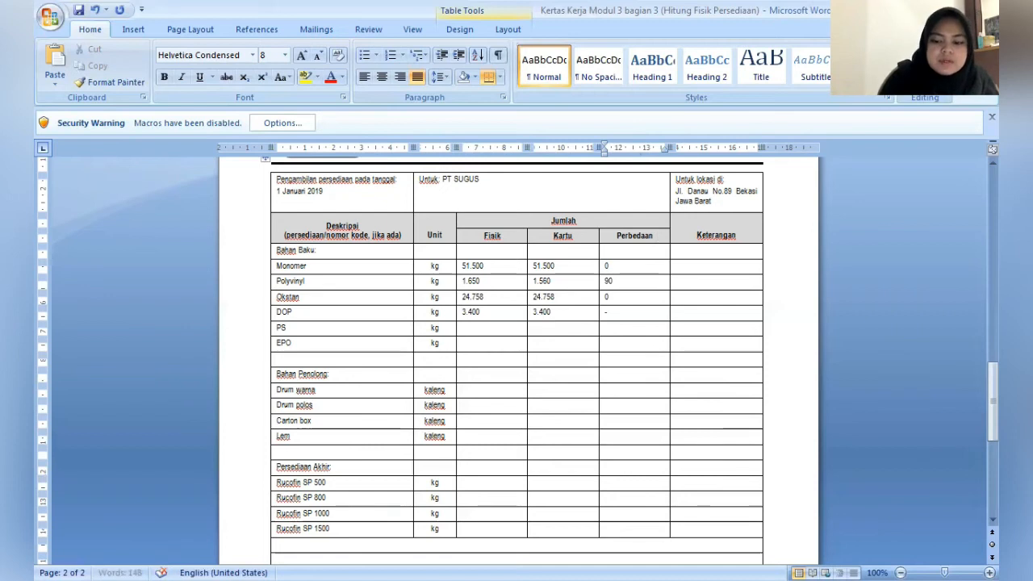
pyautogui.press('BackSpace')
pyautogui.write('0')
# - Fill in the PS row with Fisik 2.350, Kartu 2.350 and Perbedaan 0, and go to the EPO row's Fisik cell
pyautogui.press('Down')
pyautogui.press('Left')
pyautogui.press('Left')
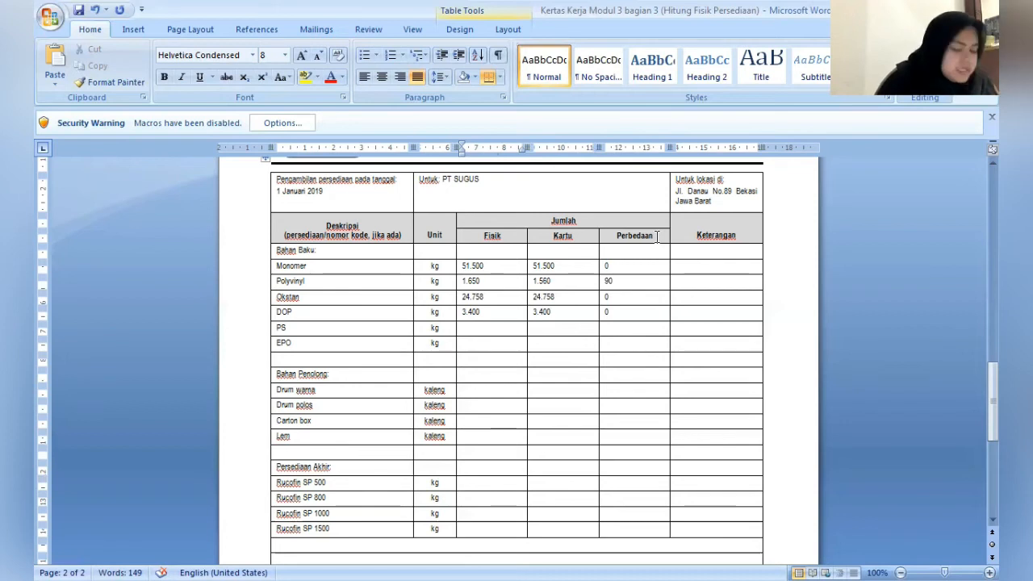
pyautogui.write('2')
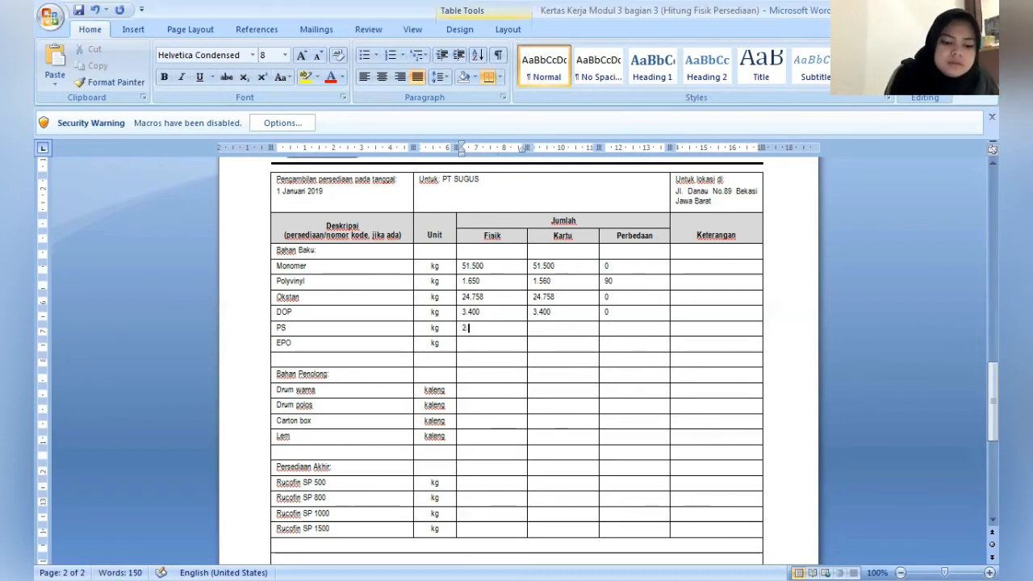
pyautogui.write('.350')
pyautogui.press('Tab')
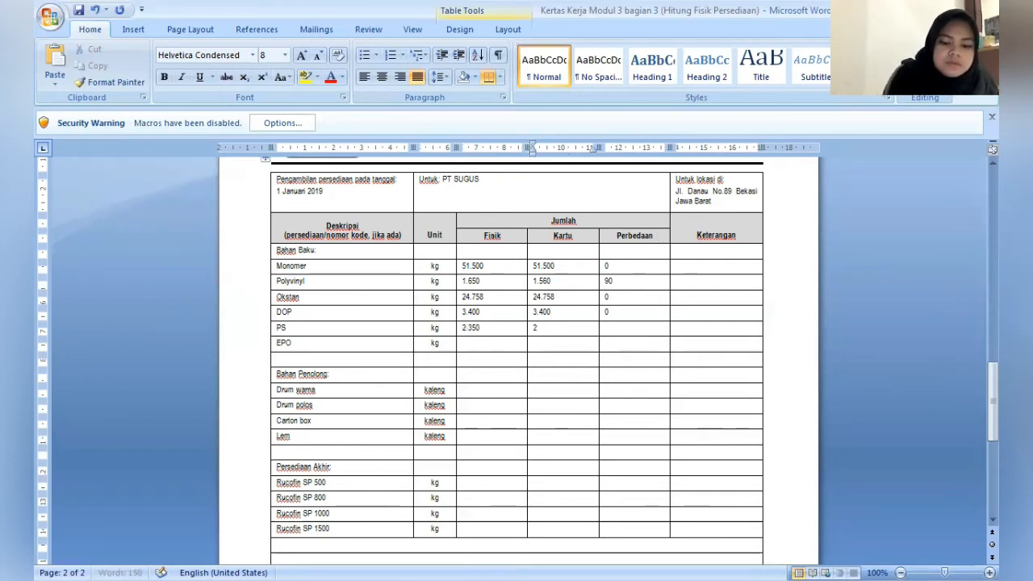
pyautogui.write('2.350')
pyautogui.press('Tab')
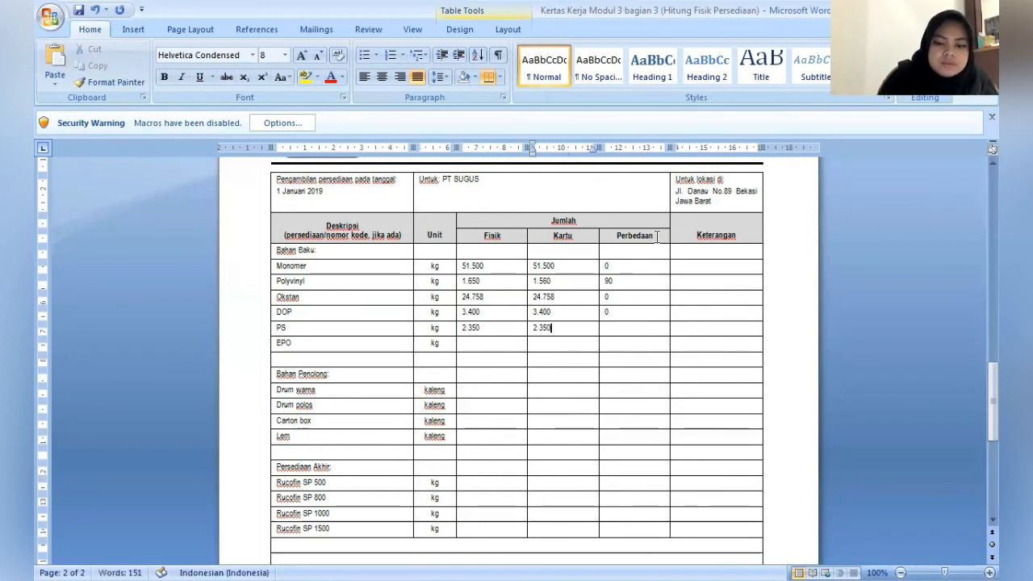
pyautogui.write('0')
pyautogui.press('Down')
pyautogui.press('Left')
pyautogui.press('Left')
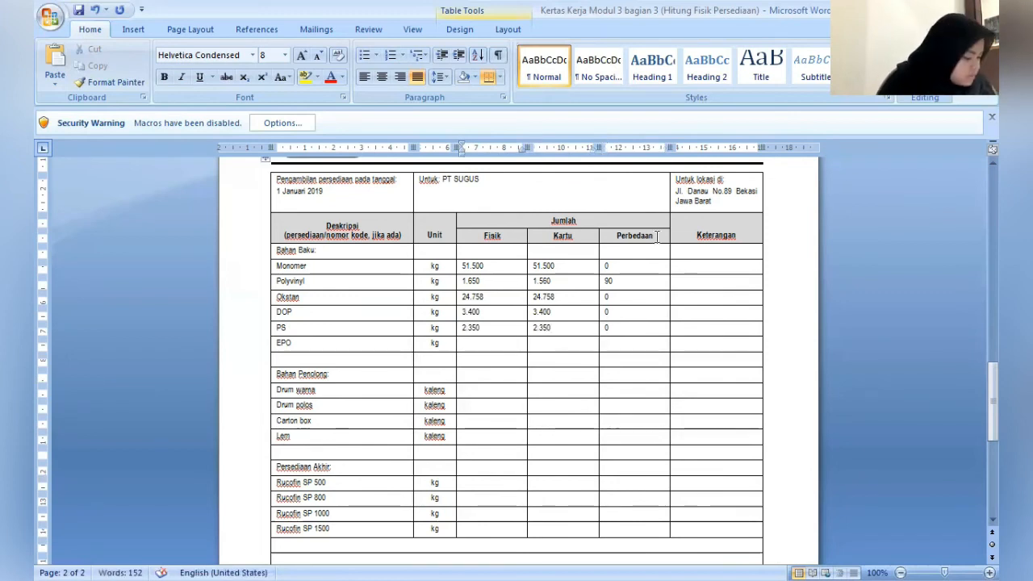
pyautogui.write('2.3')
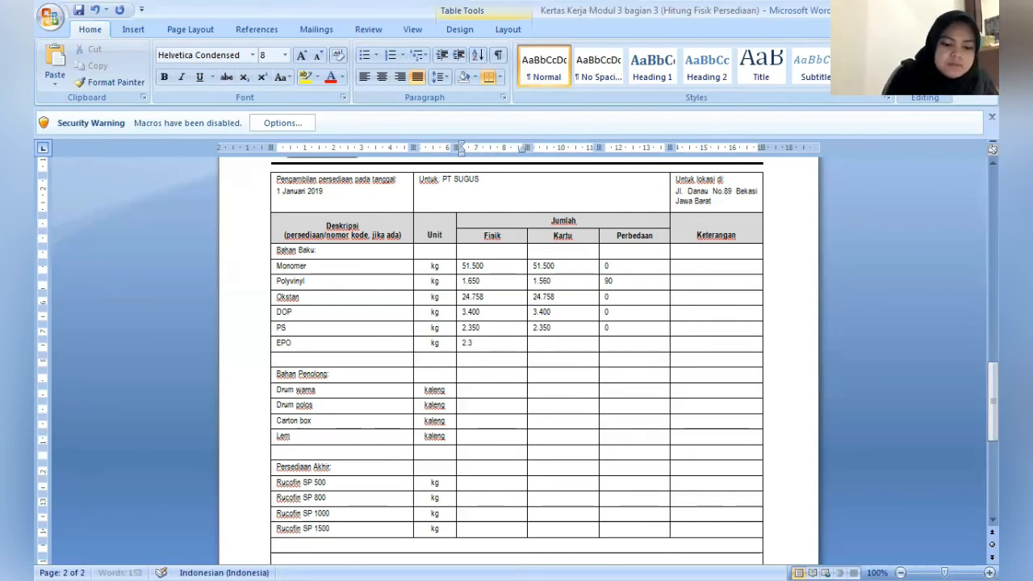
pyautogui.write('50')
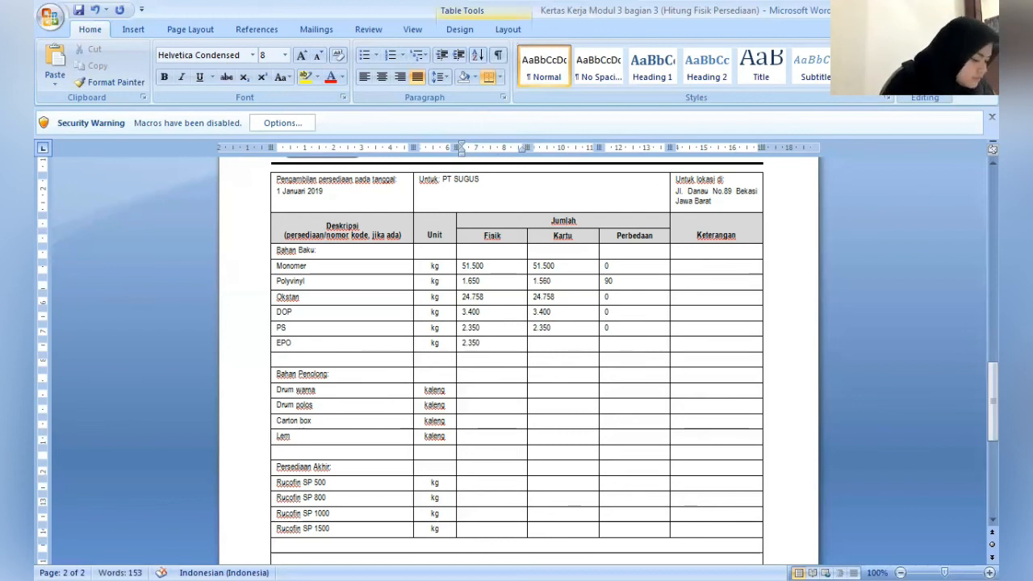
pyautogui.press('Up')
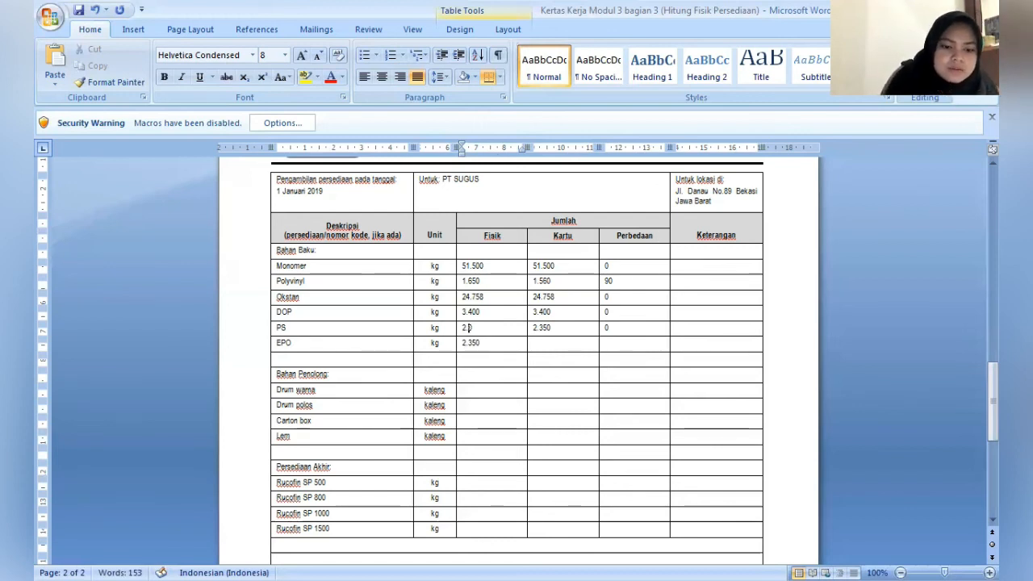
pyautogui.press('BackSpace')
pyautogui.press('BackSpace')
pyautogui.press('BackSpace')
pyautogui.write('0')
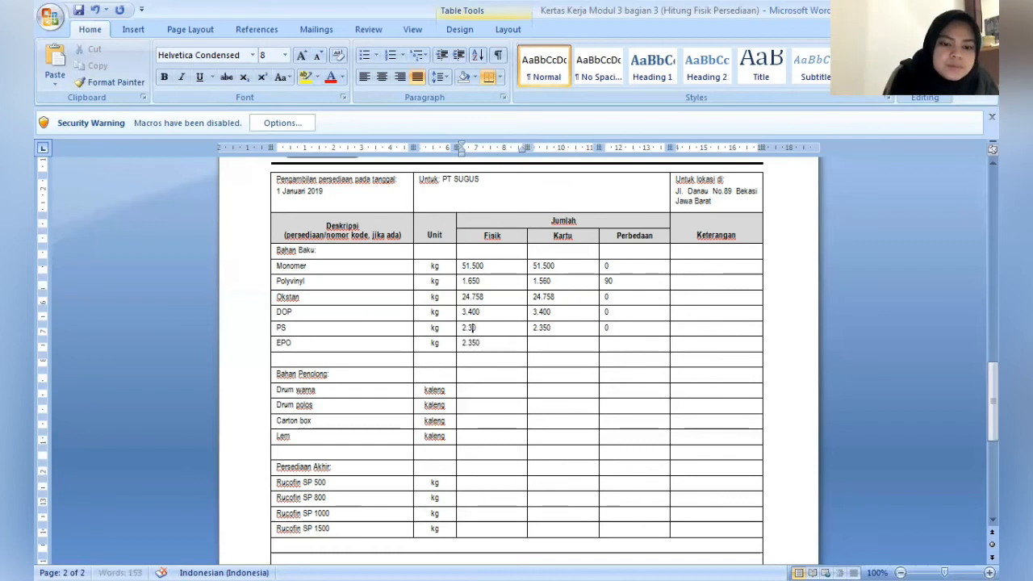
pyautogui.hotkey('ctrl', 'z')
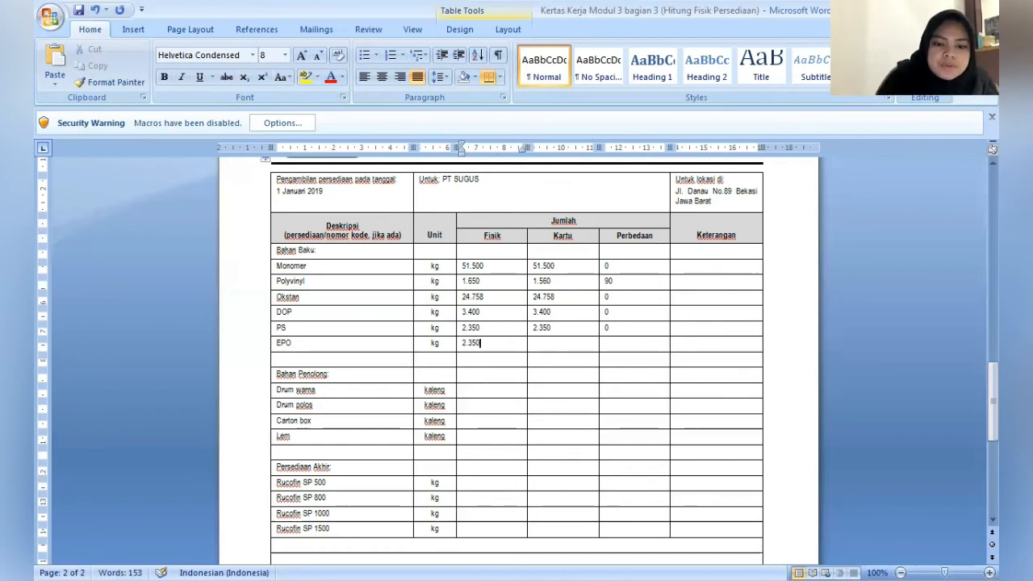
pyautogui.press('BackSpace')
pyautogui.press('BackSpace')
pyautogui.press('BackSpace')
pyautogui.press('BackSpace')
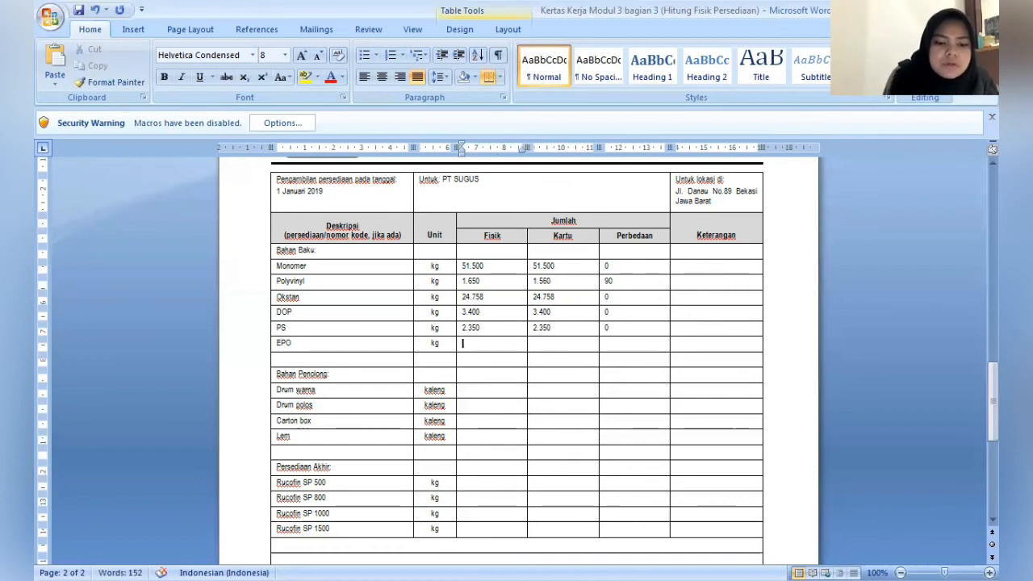
pyautogui.press('BackSpace')
# - Fill in the EPO row with Fisik 1, Kartu 1 and Perbedaan 0
pyautogui.write('1.')
pyautogui.press('Tab')
pyautogui.write('1.')
pyautogui.press('Tab')
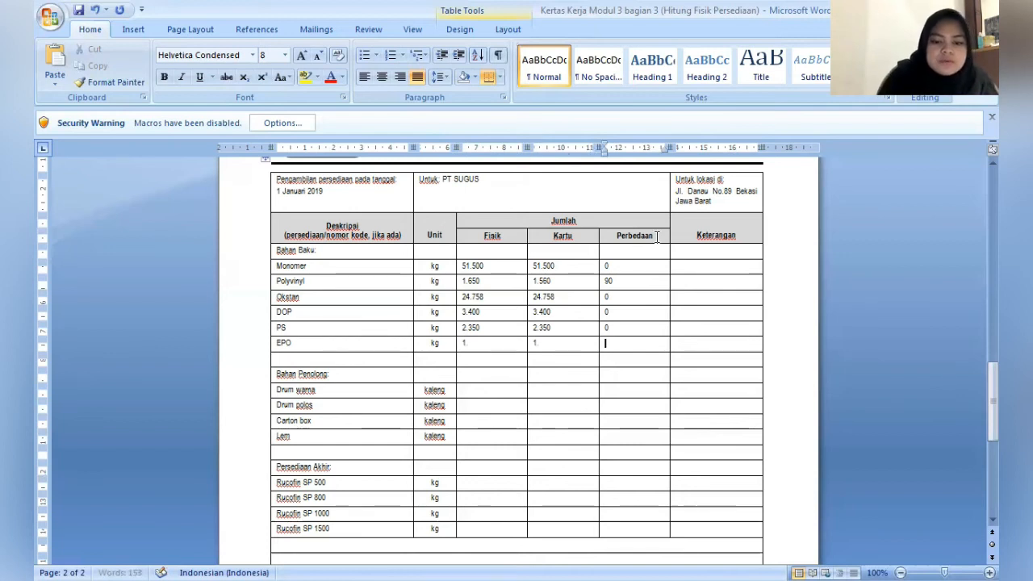
pyautogui.write('0')
# - Enter the remark "Hilang (dicuri)" in the Keterangan column of the Polyvinyl row
pyautogui.press('Tab')
pyautogui.press('Up')
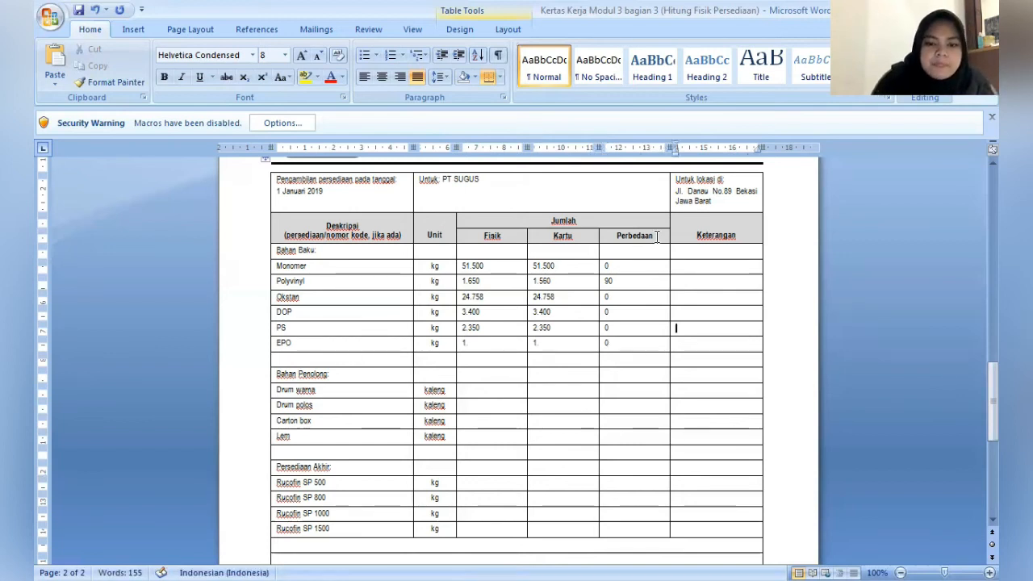
pyautogui.press('Up')
pyautogui.press('Up')
pyautogui.press('Up')
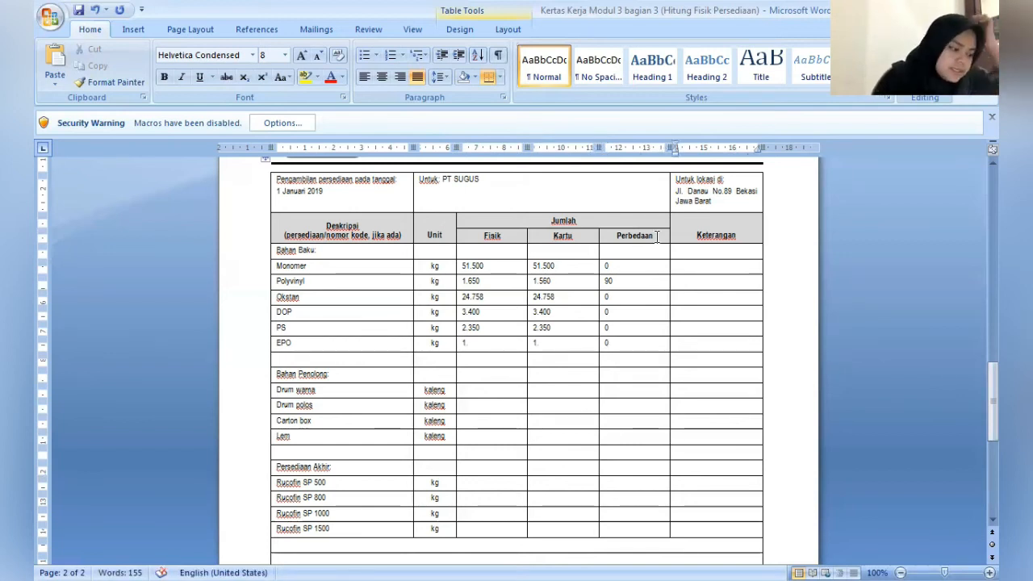
pyautogui.write('H')
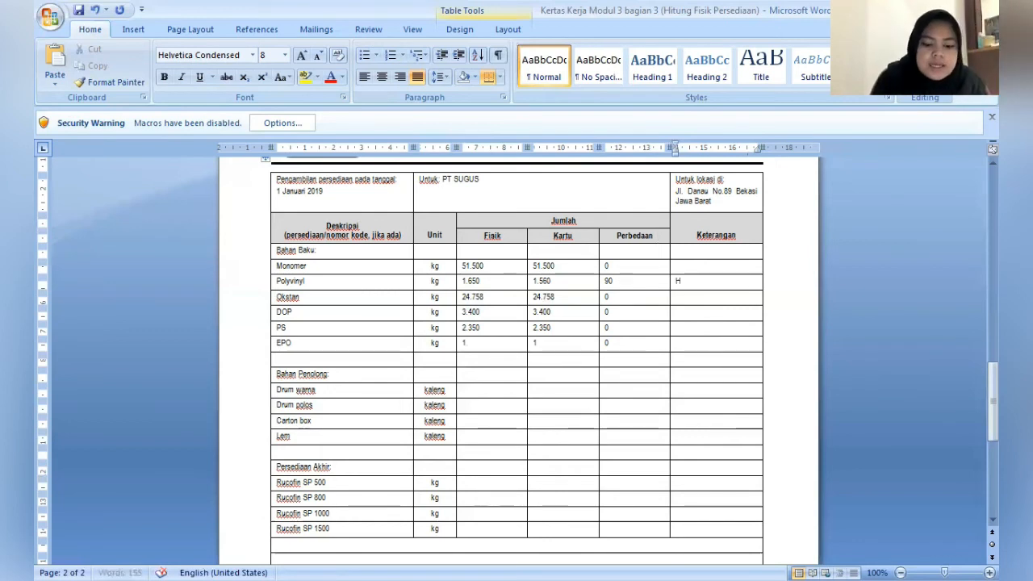
pyautogui.write('ila')
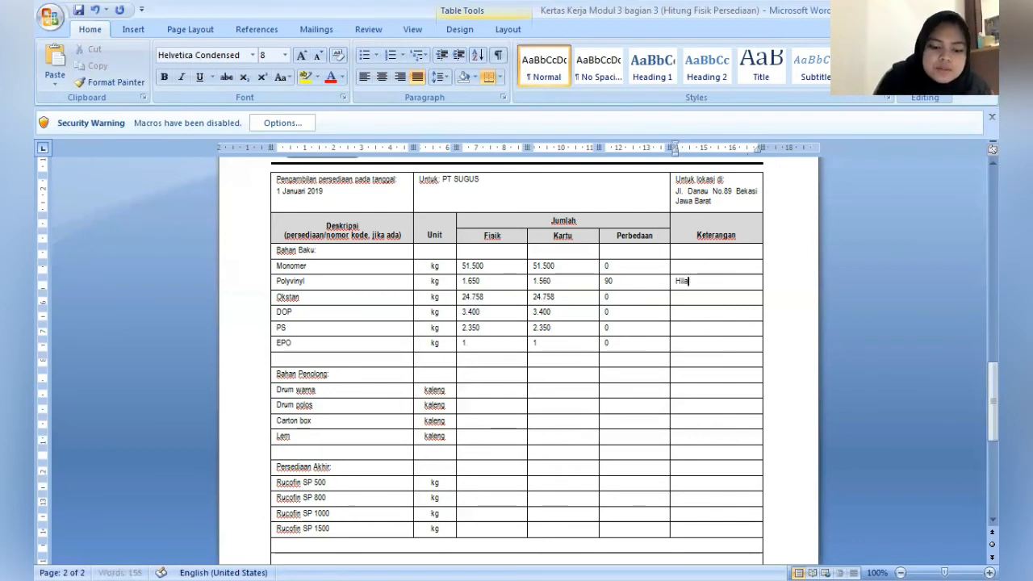
pyautogui.write('ng')
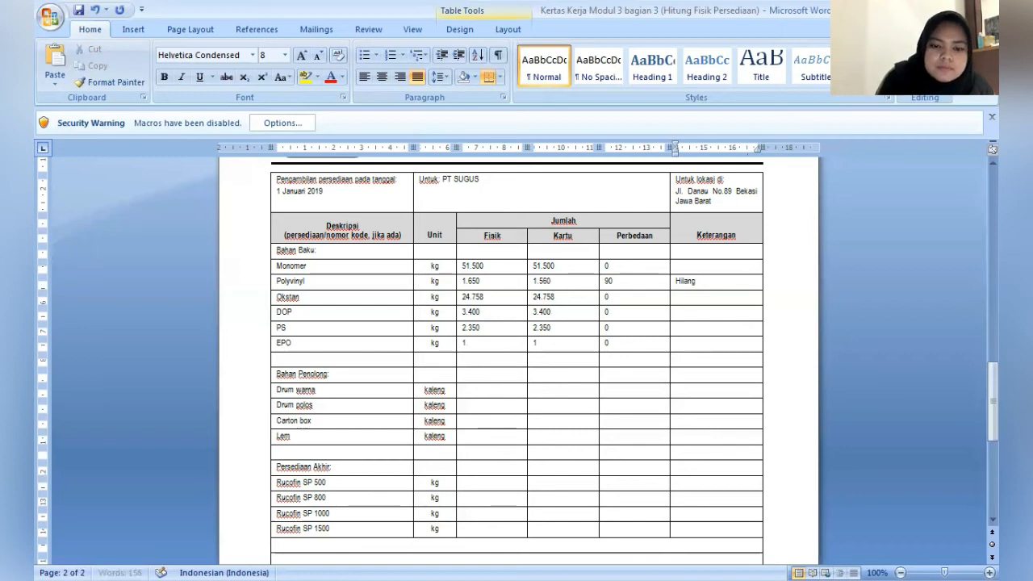
pyautogui.write(' (dicur')
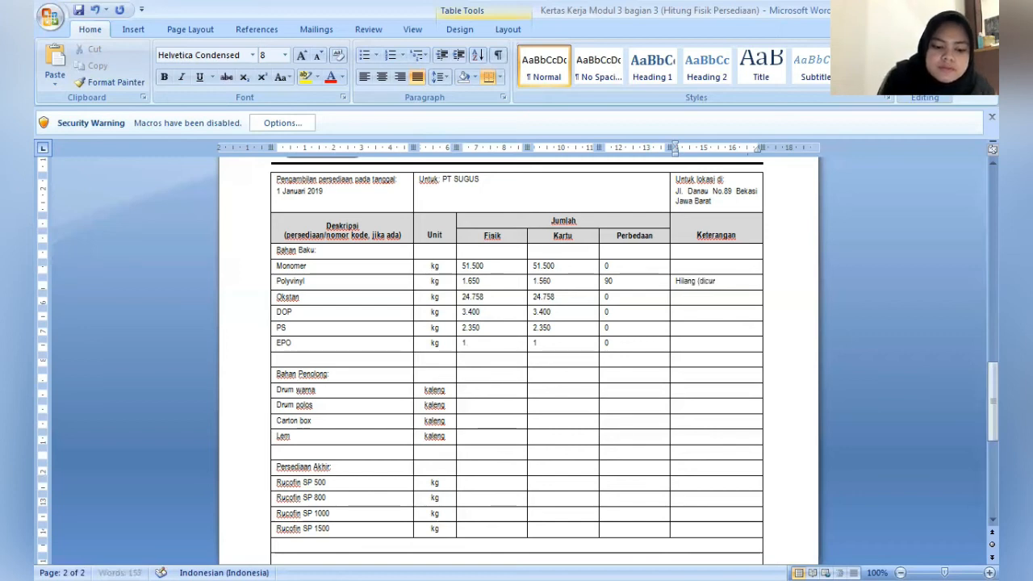
pyautogui.write('i)(')
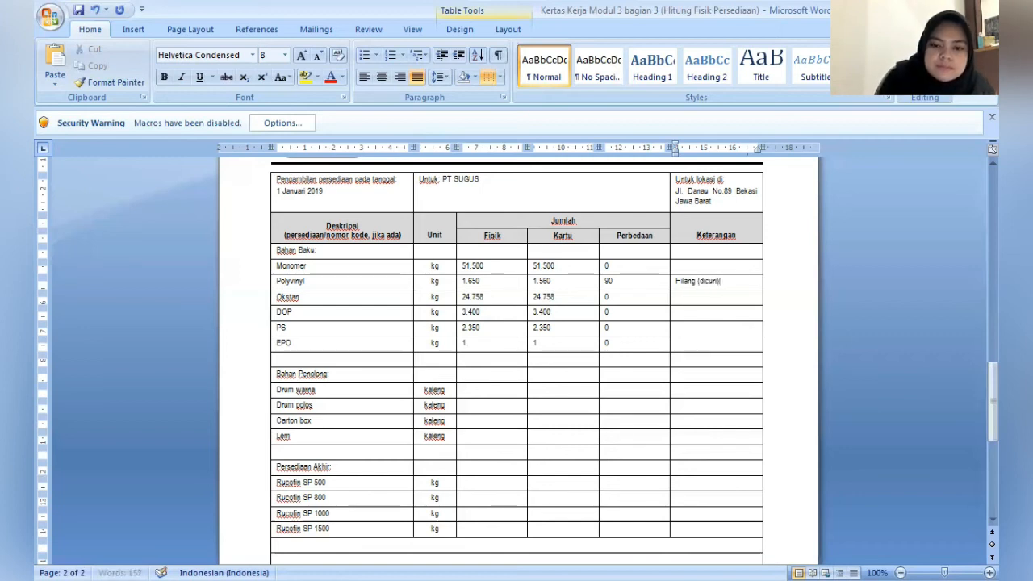
# - Enter 90.000 as both the Fisik and Kartu quantities in the Drum warna row under Bahan Penolong
pyautogui.press('Down')
pyautogui.press('Down')
pyautogui.press('Down')
pyautogui.press('Down')
pyautogui.press('Down')
pyautogui.press('Down')
pyautogui.press('Down')
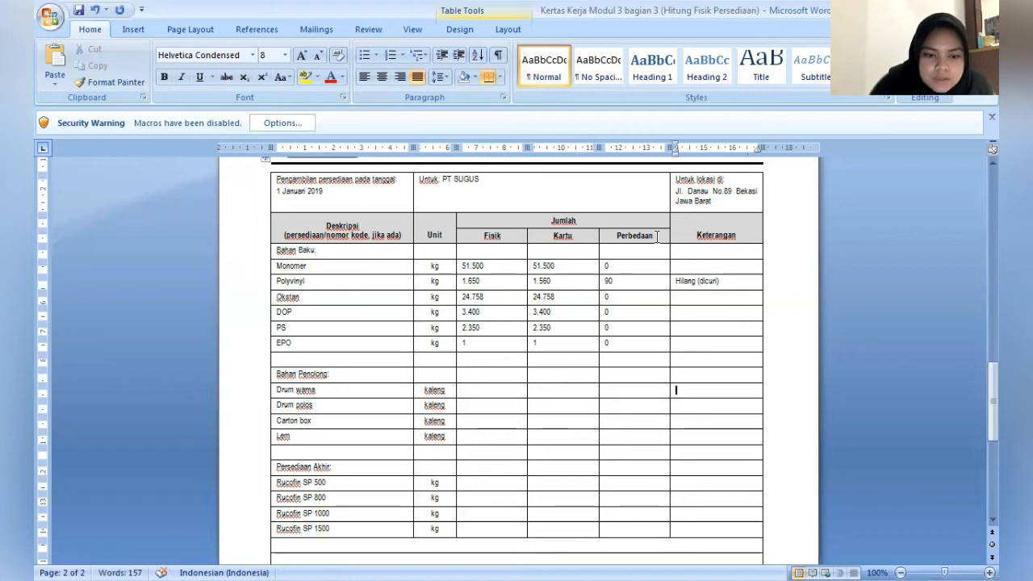
pyautogui.press('Left')
pyautogui.press('Left')
pyautogui.press('Left')
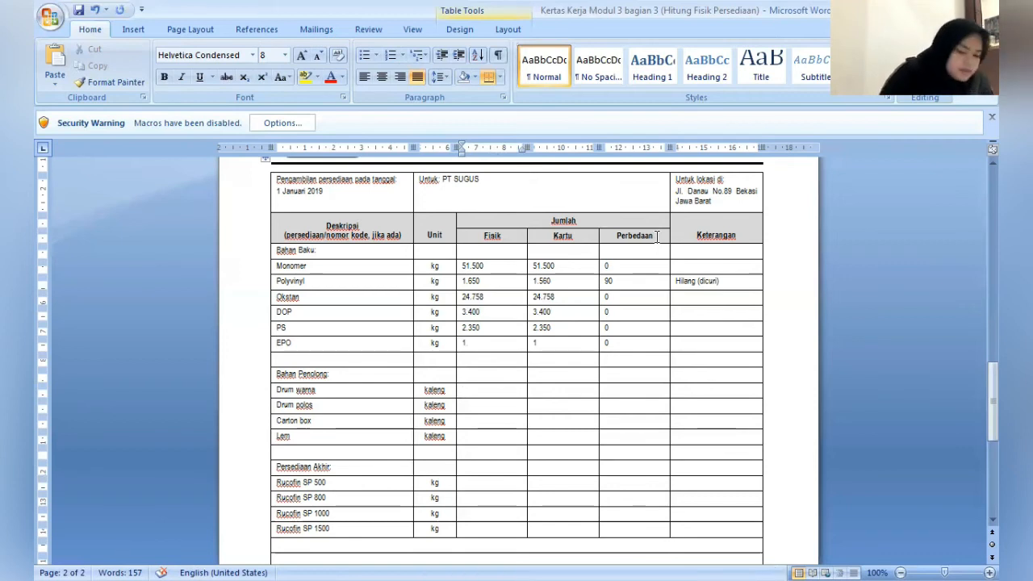
pyautogui.write('90.000')
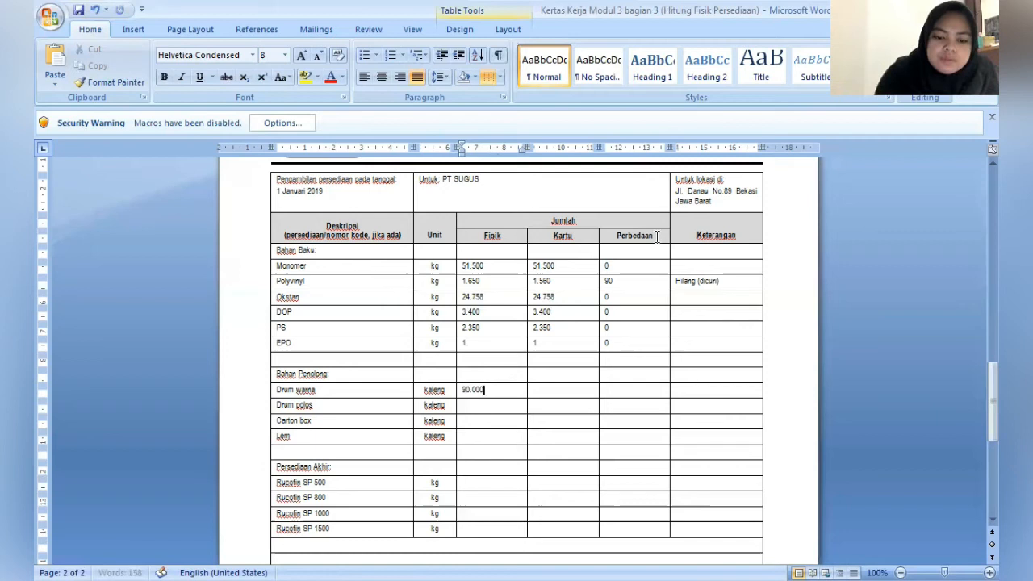
pyautogui.press('Tab')
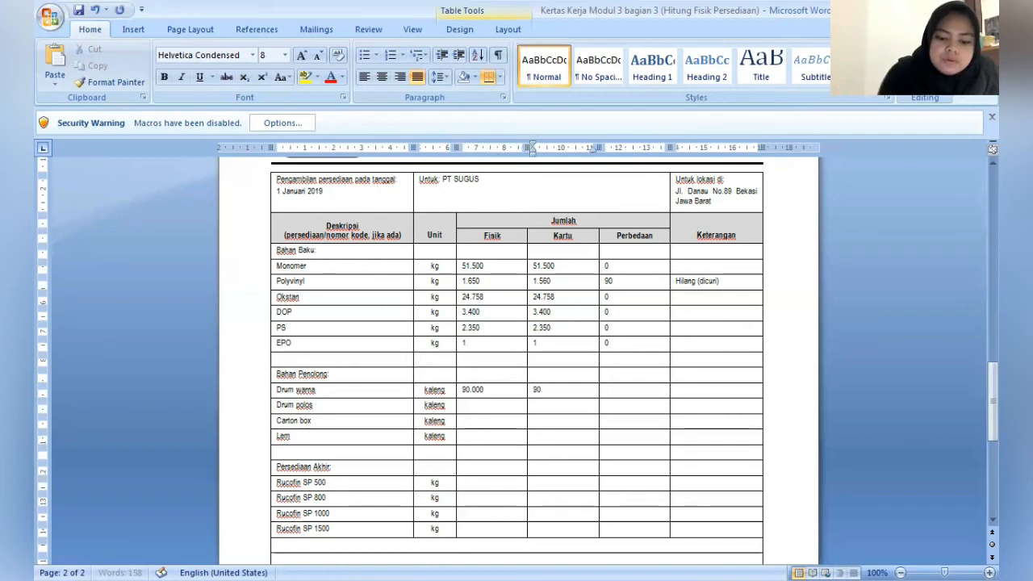
pyautogui.write('90.000')
# - Enter 80.000 as both the Fisik and Kartu quantities for Drum polos, and go to the Carton box row's Fisik cell
pyautogui.press('Down')
pyautogui.press('Left')
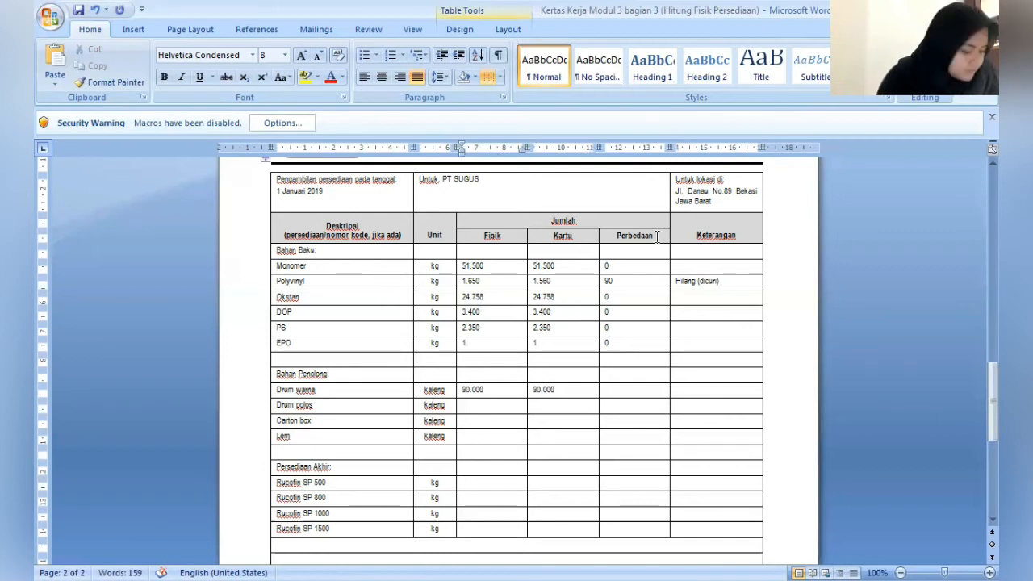
pyautogui.write('8')
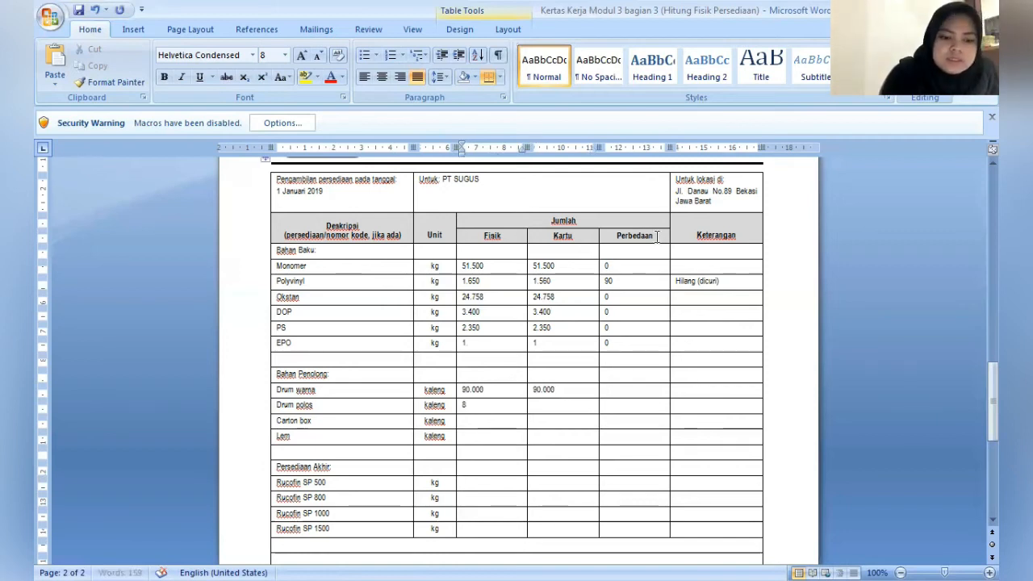
pyautogui.write('0.00')
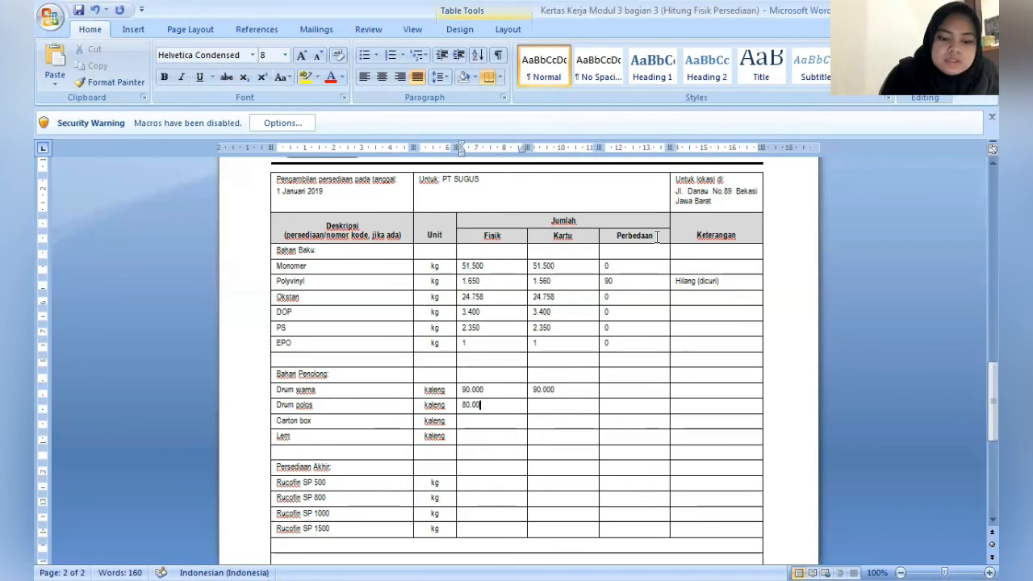
pyautogui.write('0')
pyautogui.press('Right')
pyautogui.write('80.')
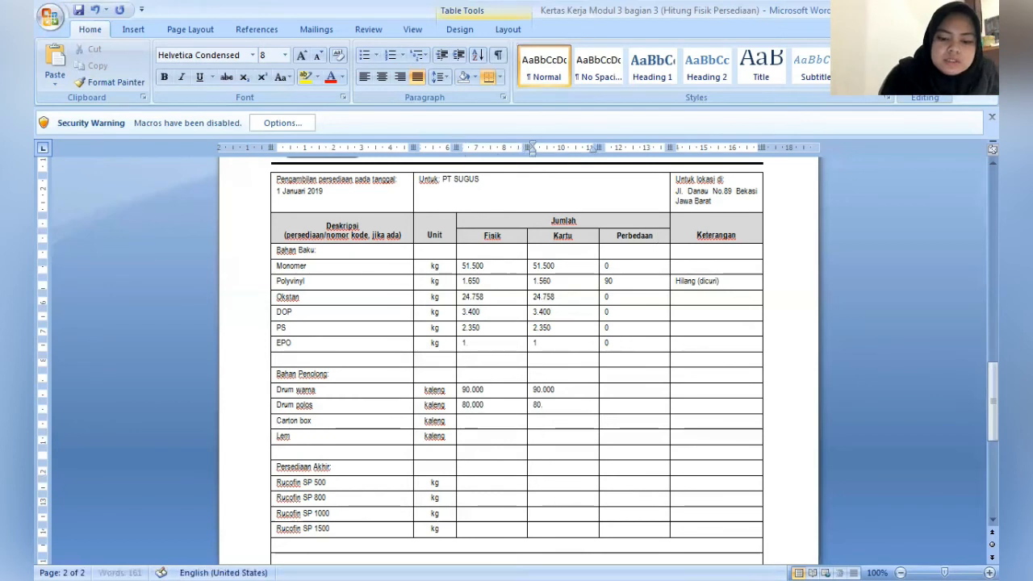
pyautogui.write('000')
pyautogui.press('Down')
pyautogui.press('Left')
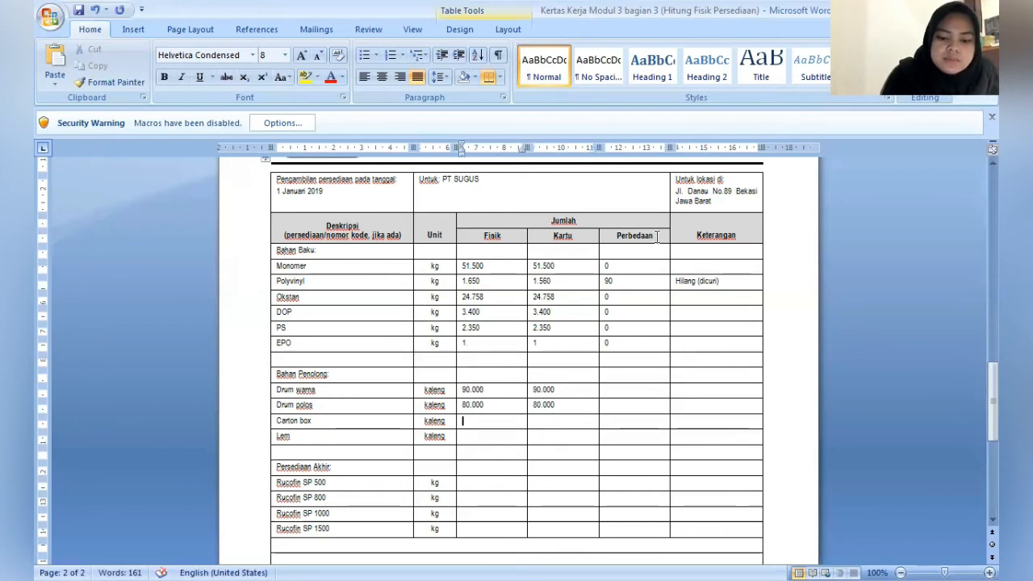
# - Fill in the Carton box row with Fisik 62.580, Kartu 52.580 and Perbedaan 10.000
pyautogui.write('62')
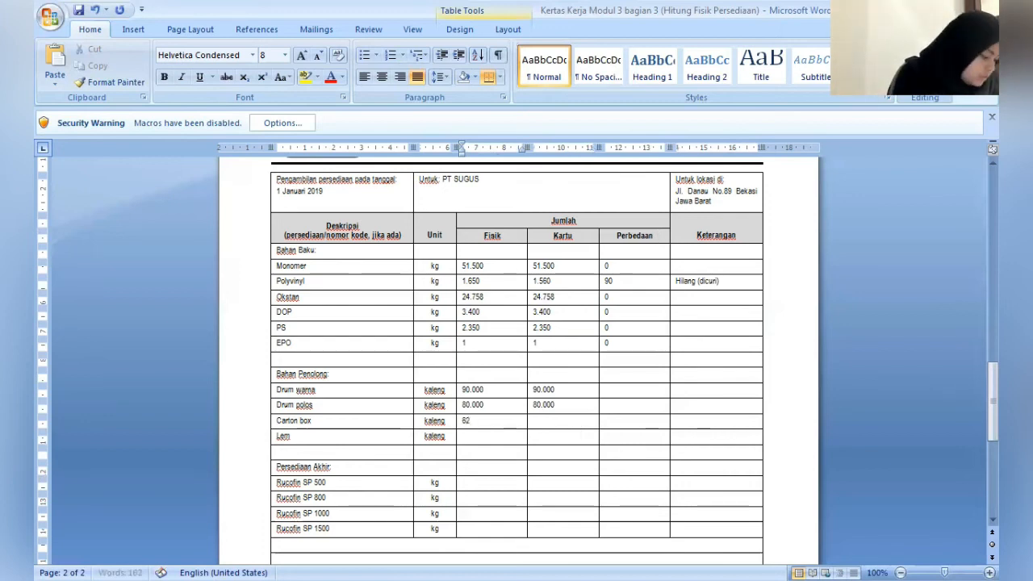
pyautogui.write('.580')
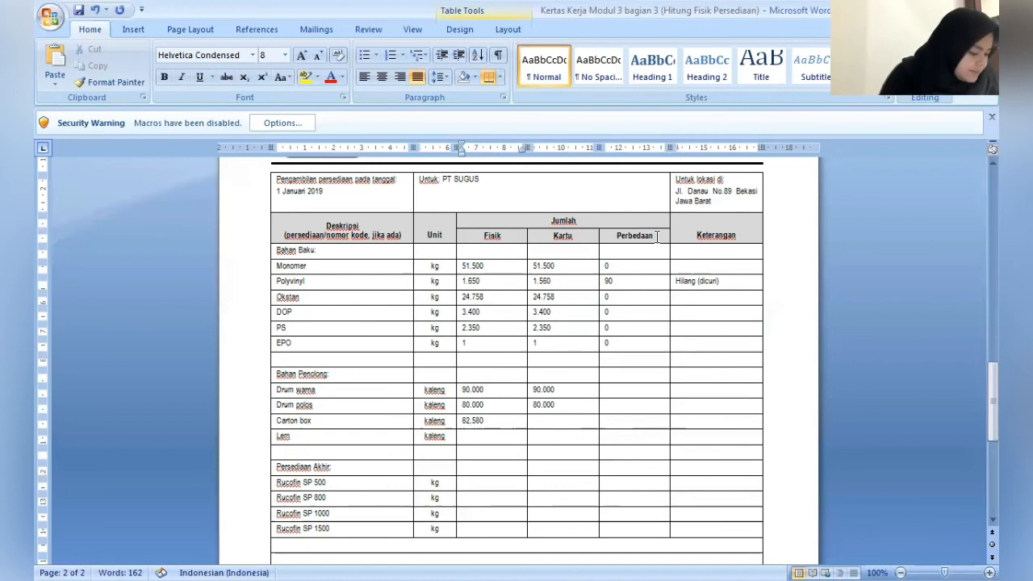
pyautogui.press('Tab')
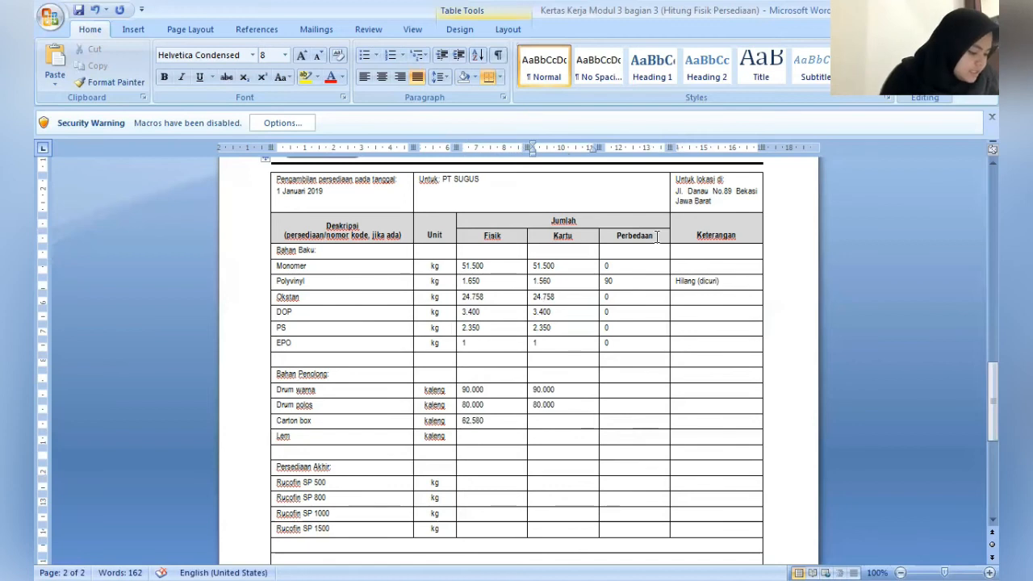
pyautogui.write('5')
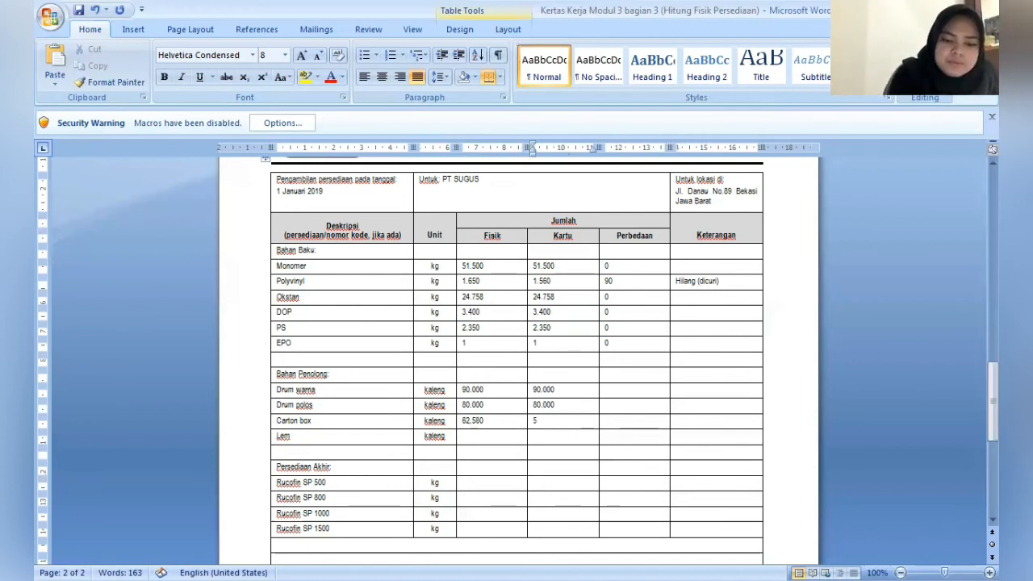
pyautogui.write('2')
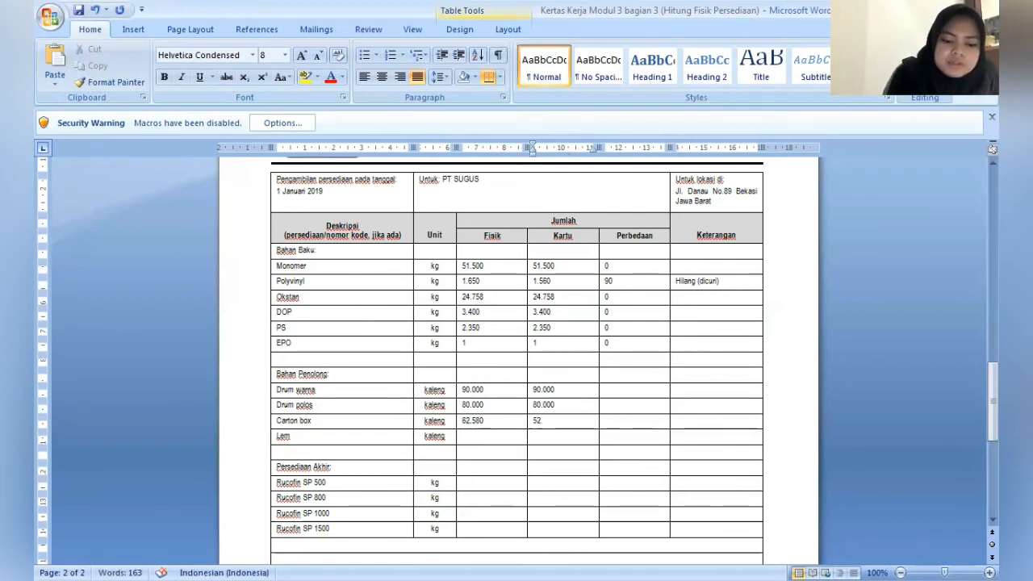
pyautogui.write('.580')
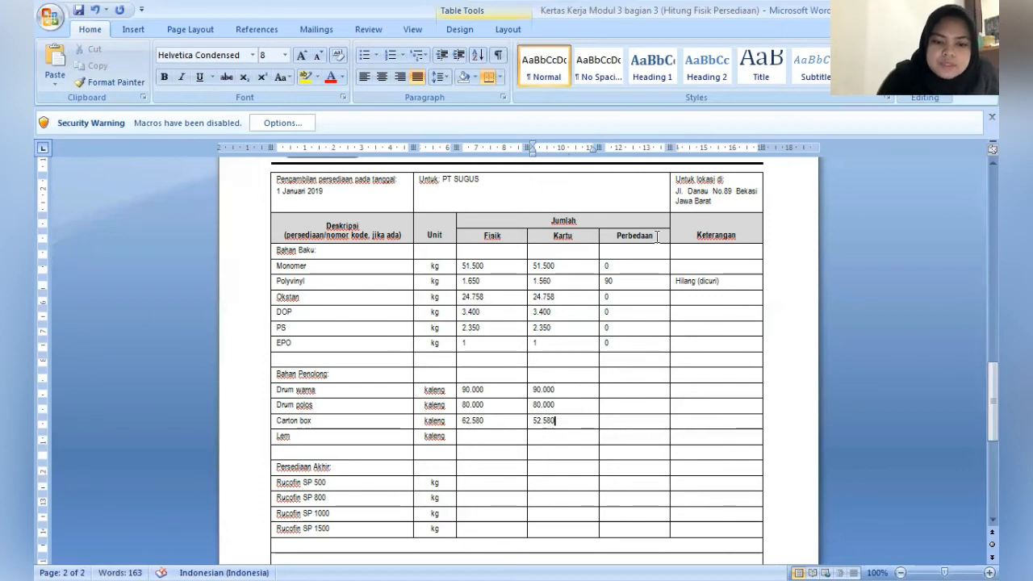
pyautogui.press('Tab')
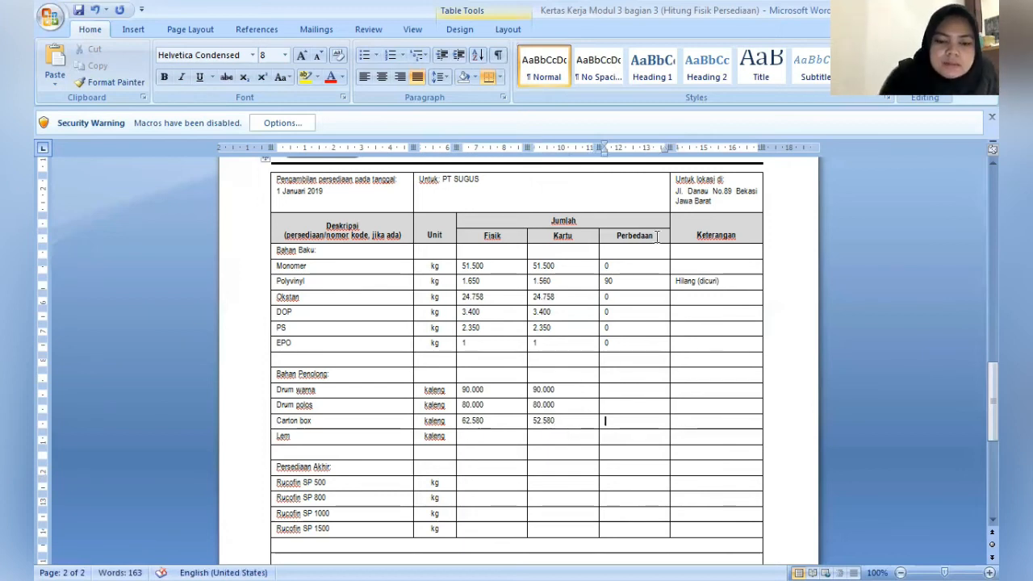
pyautogui.write('10')
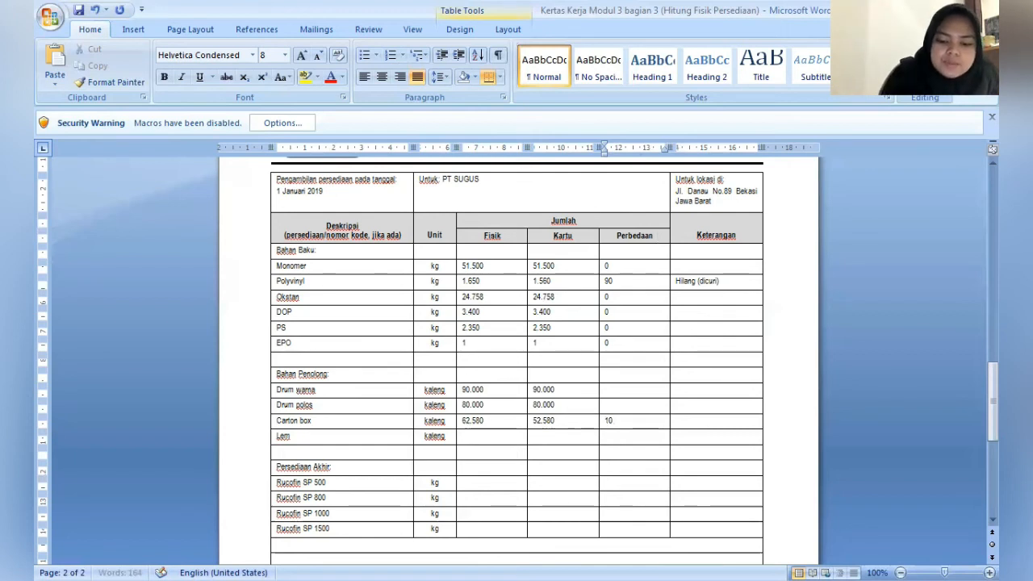
pyautogui.write('.000')
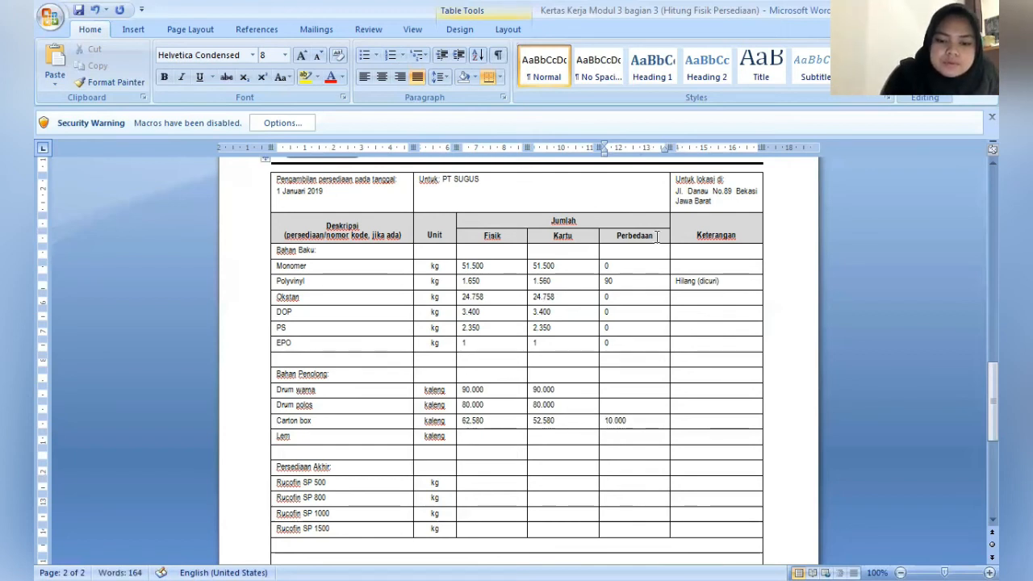
# - Enter 0 as the Perbedaan for both the Drum warna and Drum polos rows
pyautogui.press('Up')
pyautogui.press('Up')
pyautogui.write('0')
pyautogui.press('Down')
pyautogui.write('0')
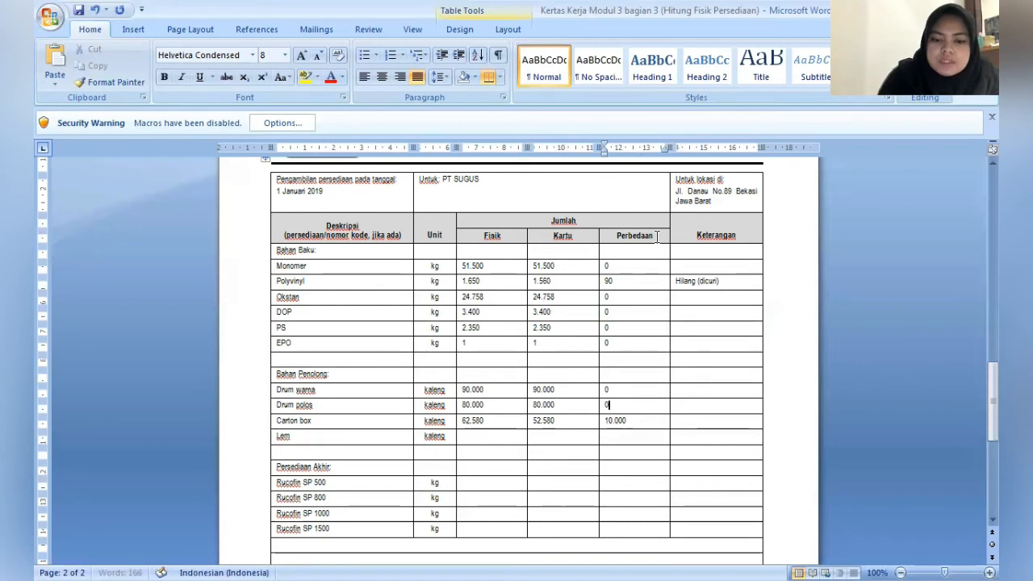
# - Enter the remark "Bencana (Banjir)" in the Keterangan column of the Carton box row
pyautogui.press('Down')
pyautogui.press('Tab')
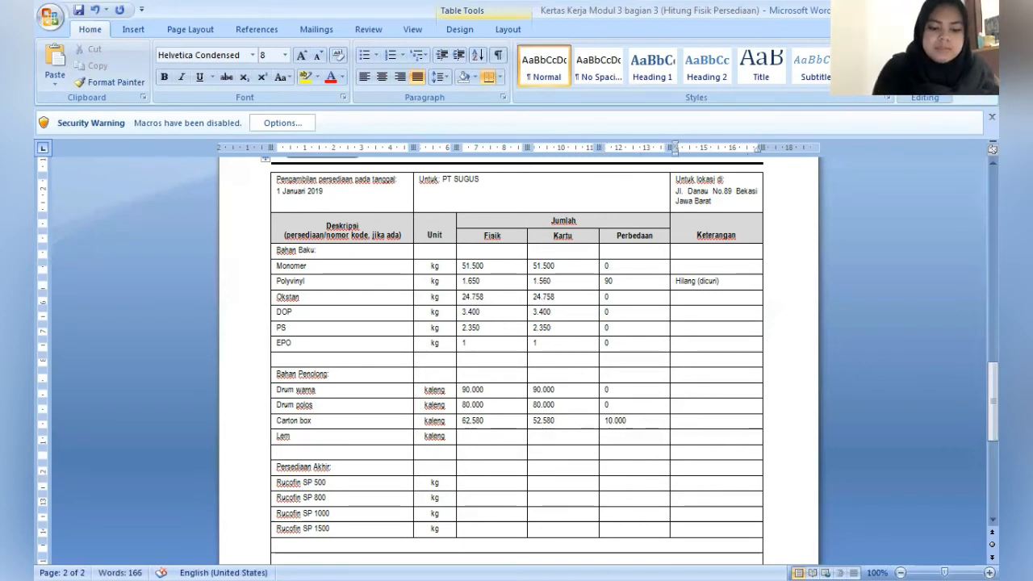
pyautogui.write('Benca')
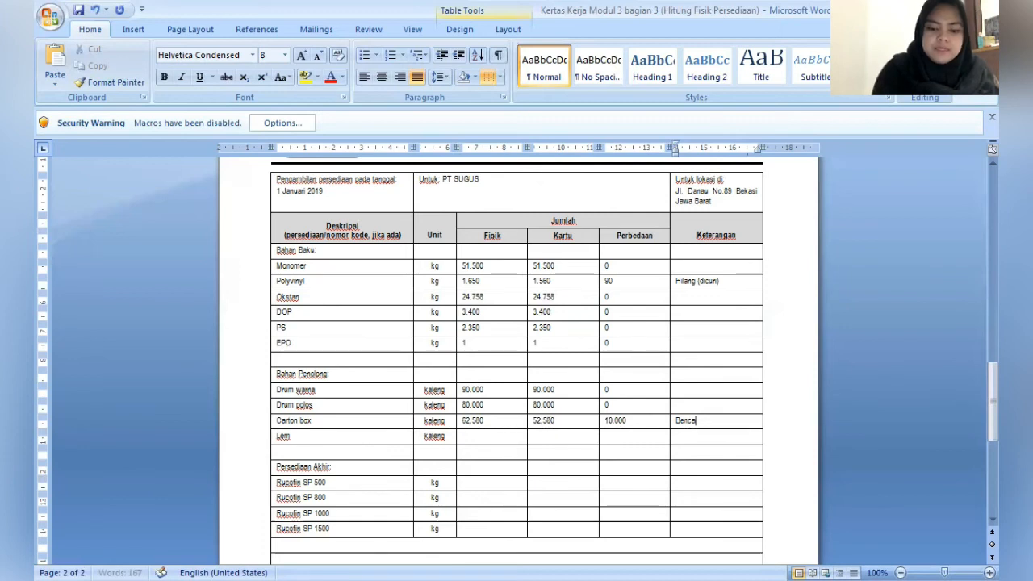
pyautogui.write('na')
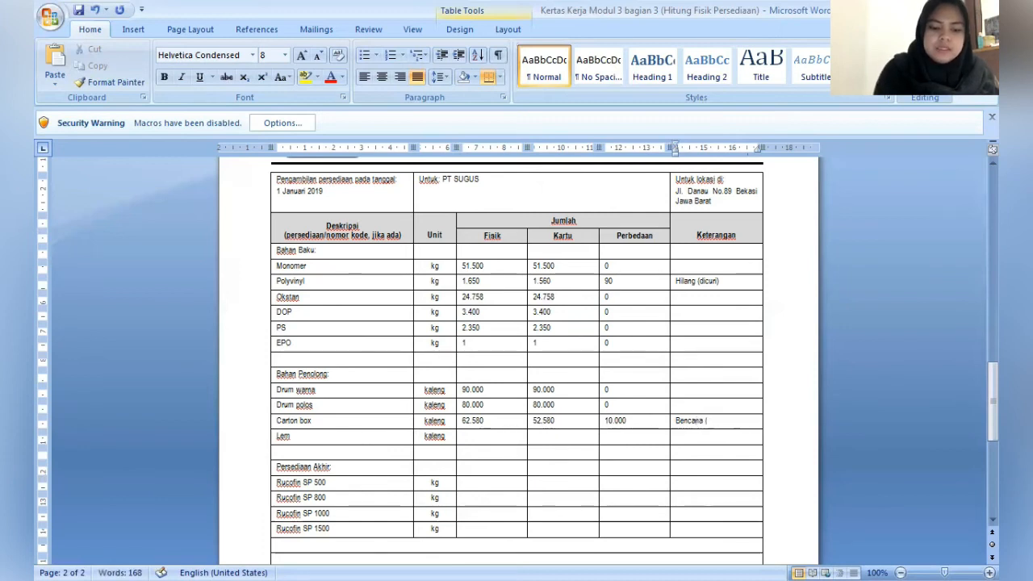
pyautogui.write(' (Banjir)')
# - Fill in the Lem row with Fisik 1, Kartu 1 and Perbedaan 0
pyautogui.press('Down')
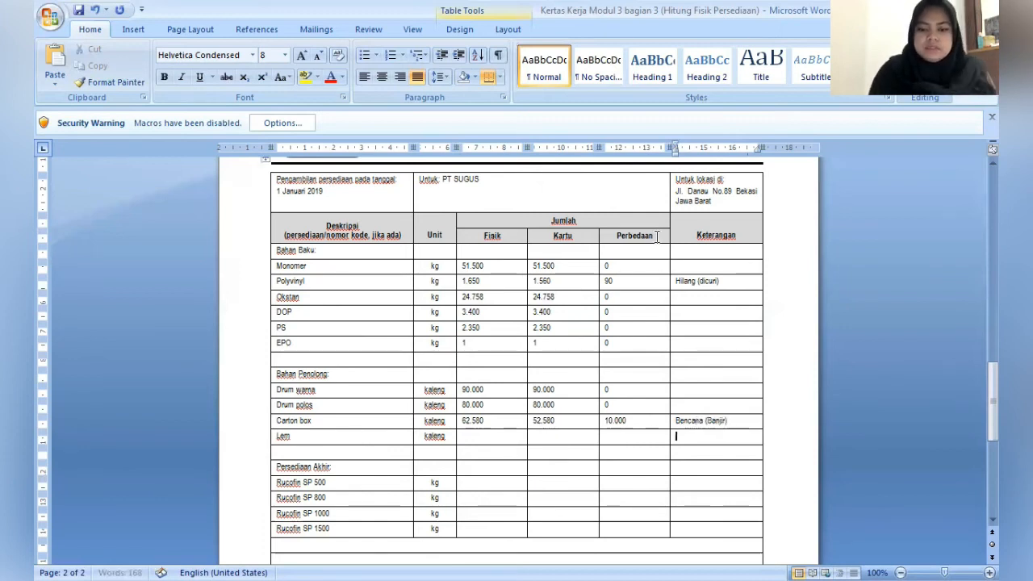
pyautogui.press('Left')
pyautogui.press('Left')
pyautogui.press('Left')
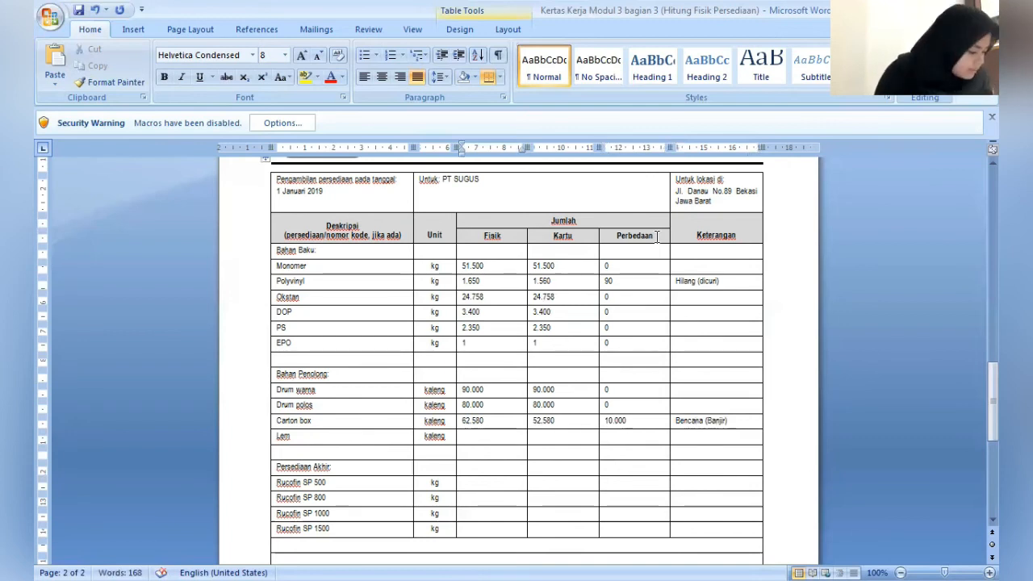
pyautogui.write('1')
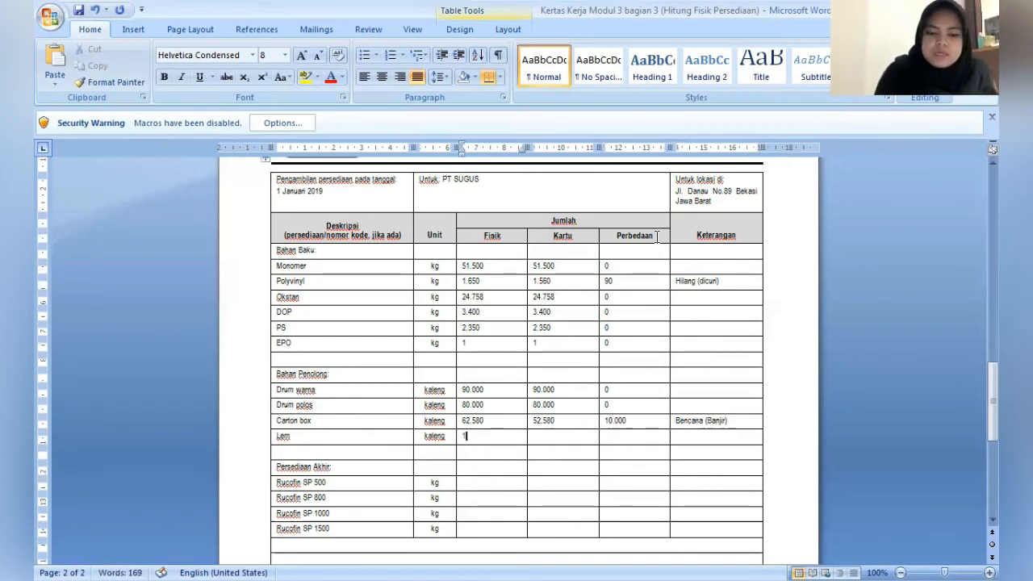
pyautogui.press('Right')
pyautogui.write('1')
pyautogui.press('Right')
pyautogui.write('0')
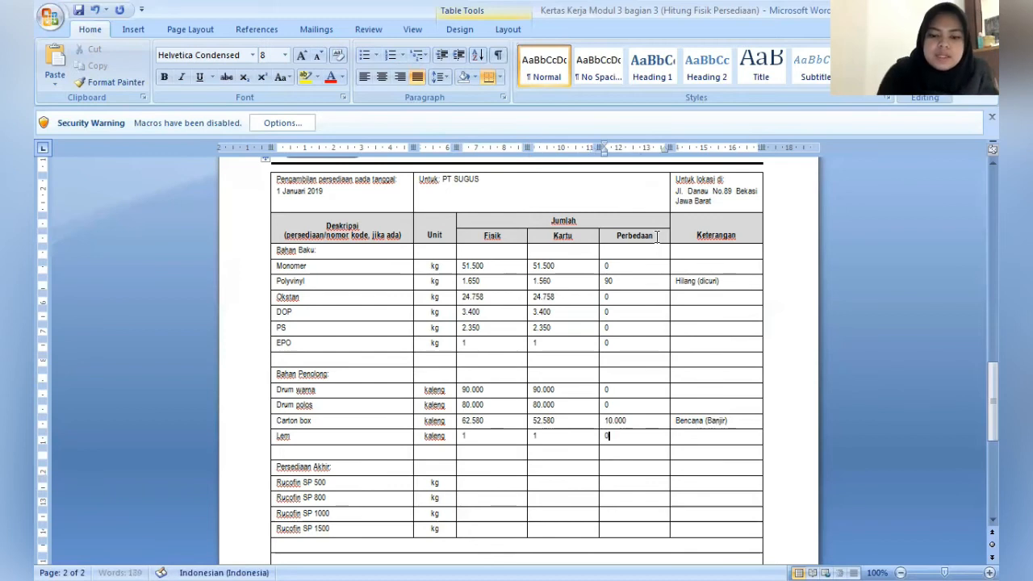
# - Fill in the Rucofin SP 500 row under Persediaan Akhir with Fisik 39.500, Kartu 37.500 and Perbedaan 2000
pyautogui.press('Right')
pyautogui.press('Down')
pyautogui.press('Down')
pyautogui.press('Left')
pyautogui.press('Left')
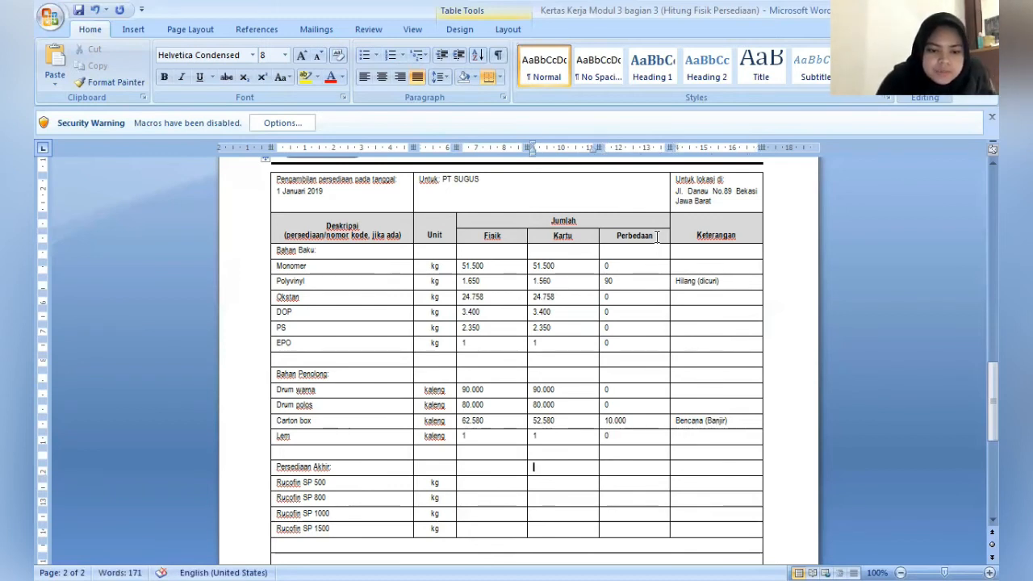
pyautogui.press('Down')
pyautogui.press('Left')
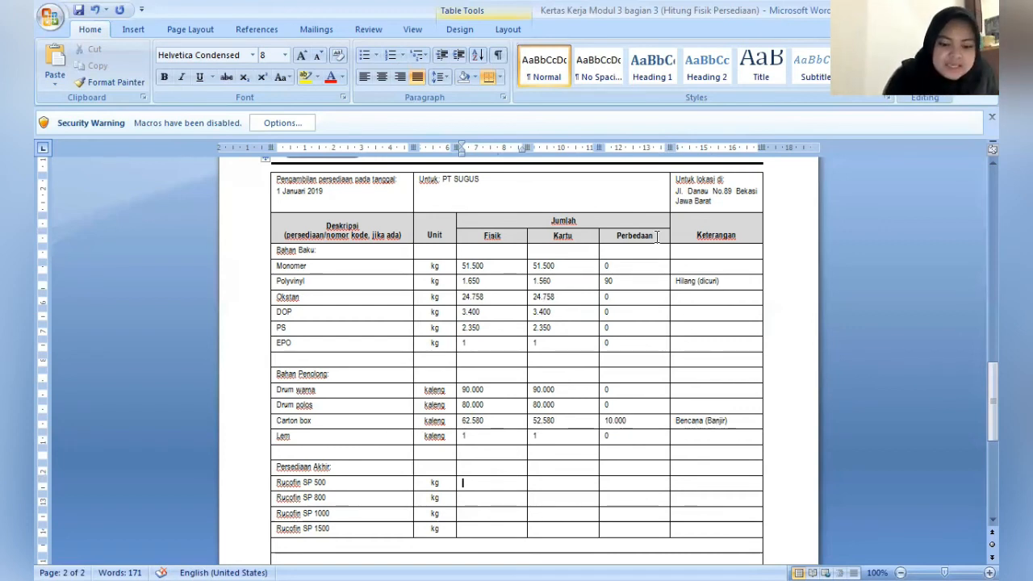
pyautogui.write('39')
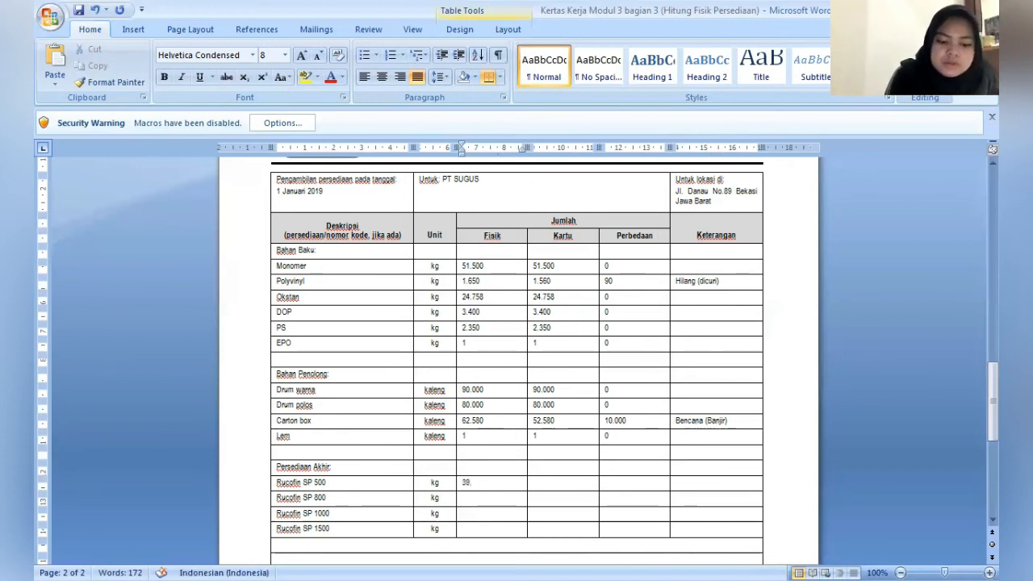
pyautogui.write('.500')
pyautogui.press('Tab')
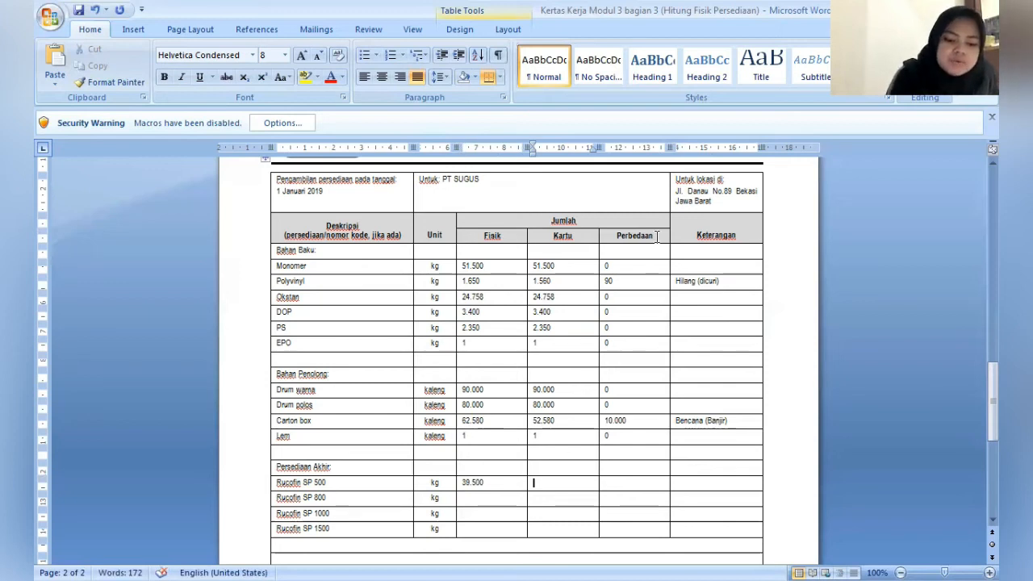
pyautogui.write('3.')
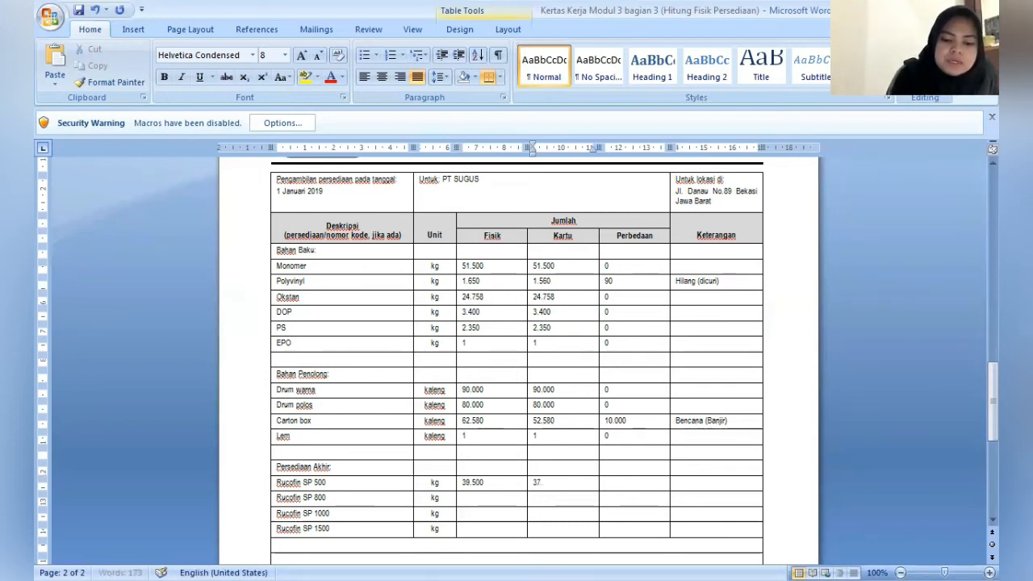
pyautogui.write('7.500')
pyautogui.press('Tab')
pyautogui.write('2')
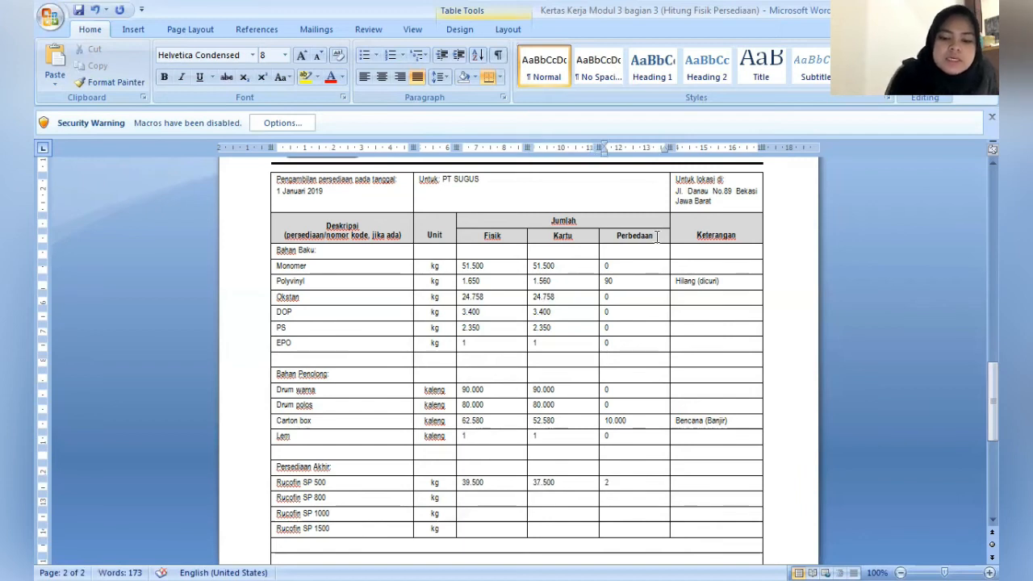
pyautogui.write('0000')
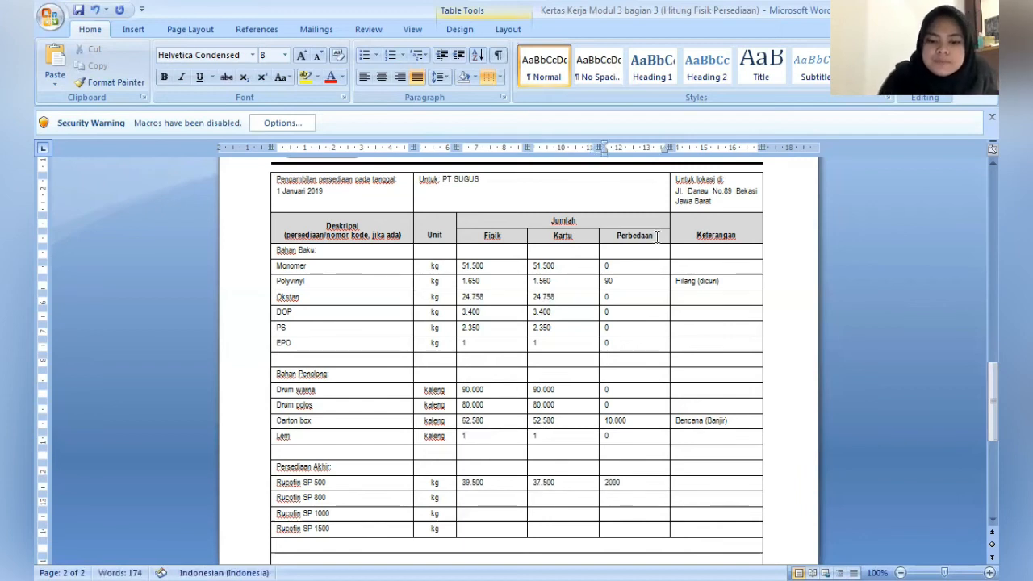
pyautogui.press('BackSpace')
# - Enter "Barrang dititipkan secara konsinyasi PT Unicom" as the Keterangan for Rucofin SP 500, and go to the Rucofin SP 800 row's Fisik cell
pyautogui.press('Tab')
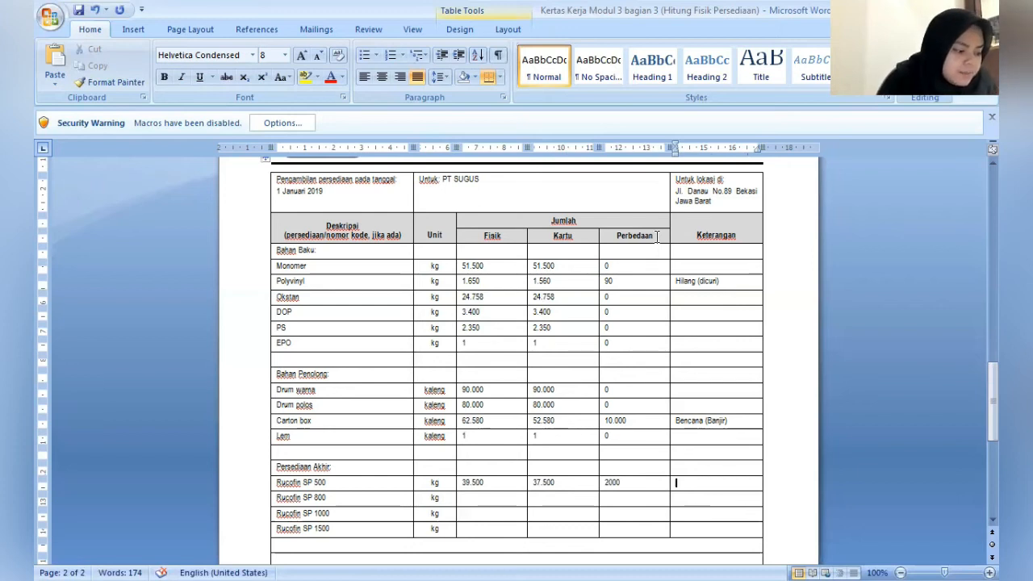
pyautogui.write('Be')
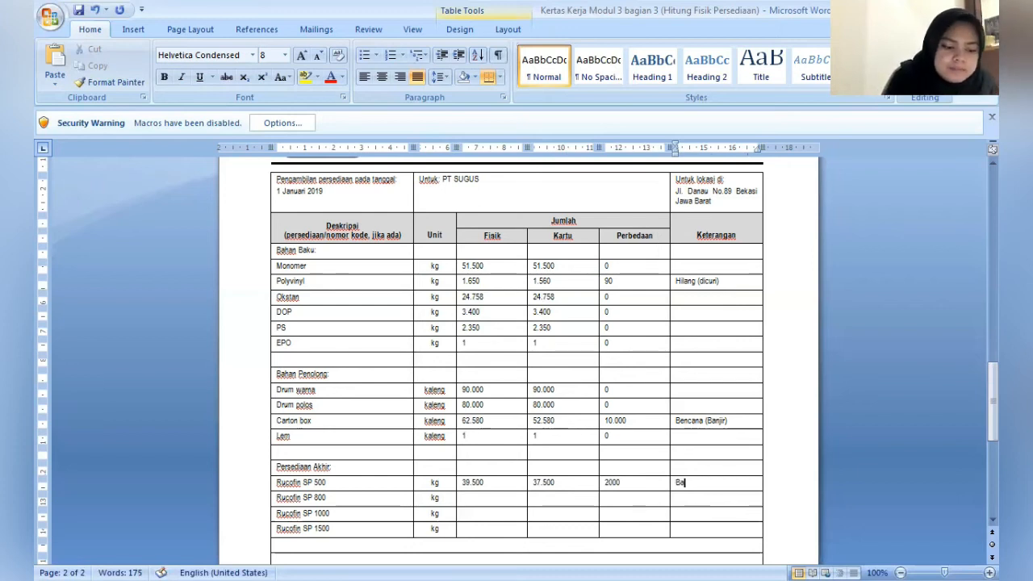
pyautogui.write('rrang ')
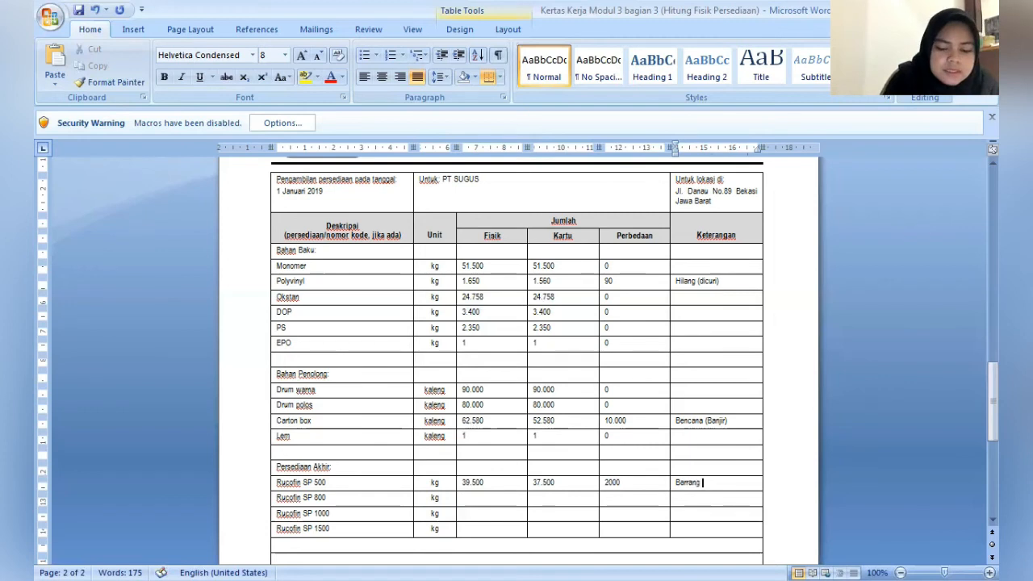
pyautogui.write('k')
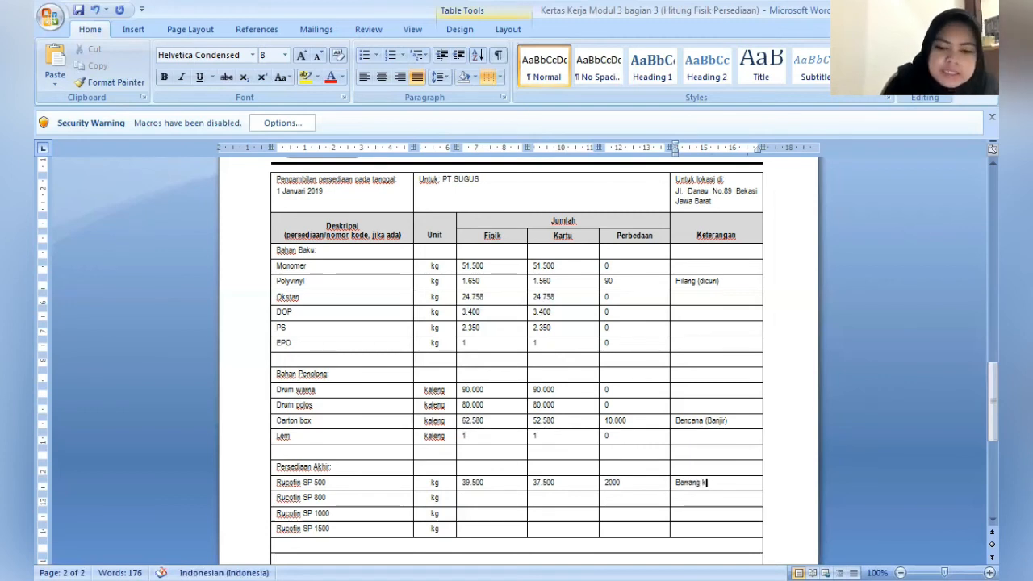
pyautogui.press('BackSpace')
pyautogui.write('diti')
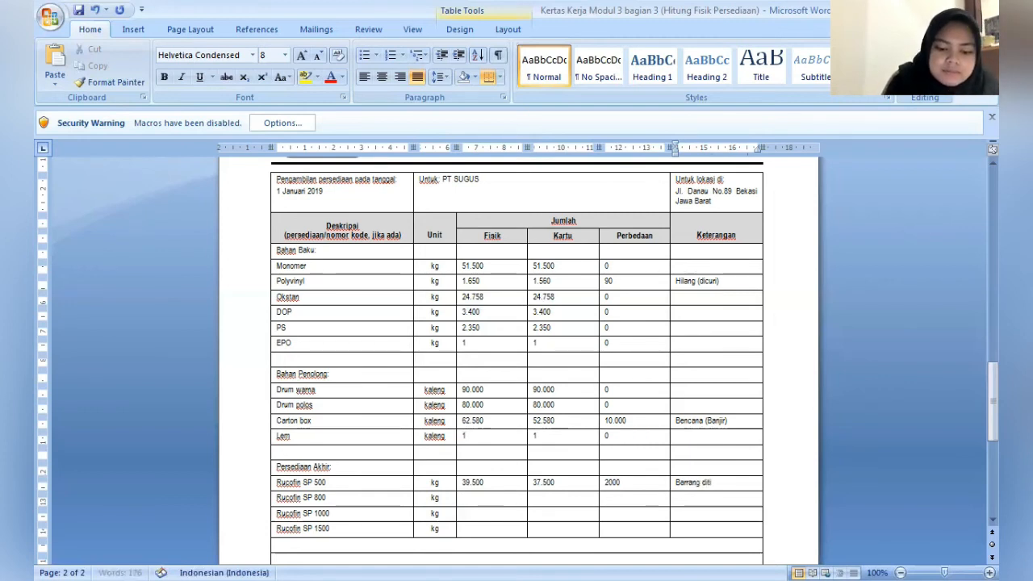
pyautogui.write('tipkan ')
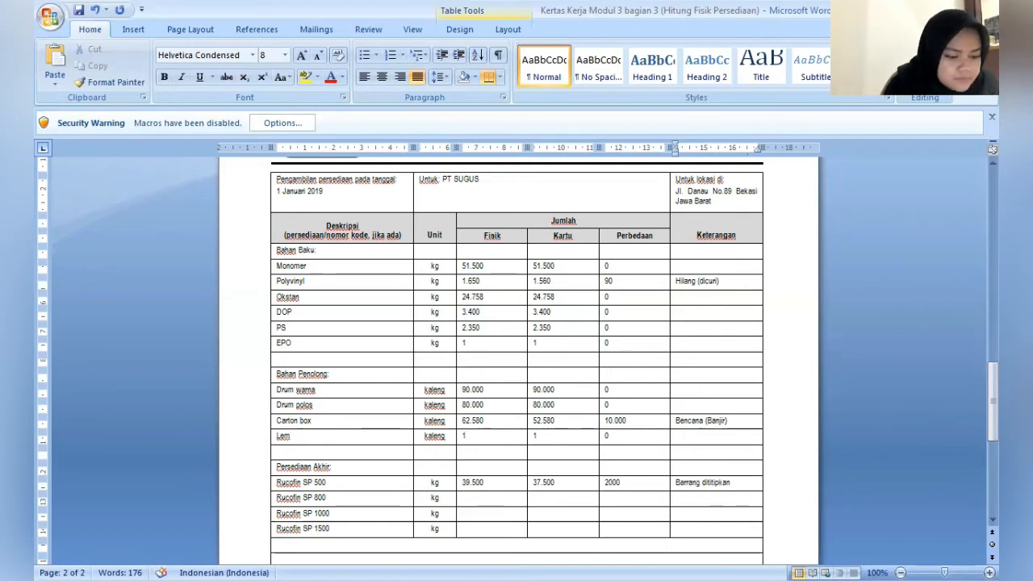
pyautogui.write('secara ko')
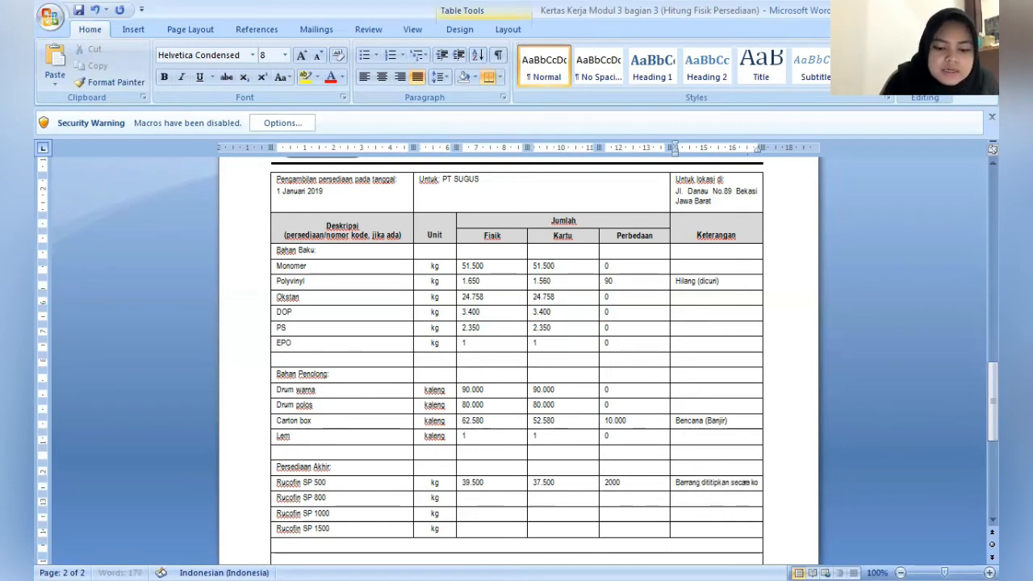
pyautogui.write('nsinyasi')
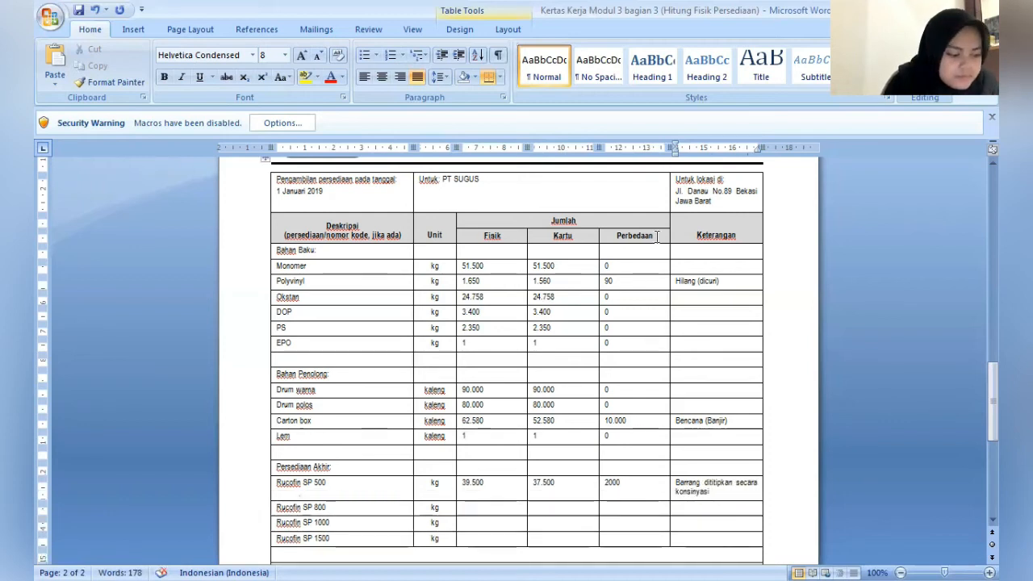
pyautogui.write(' PT Un')
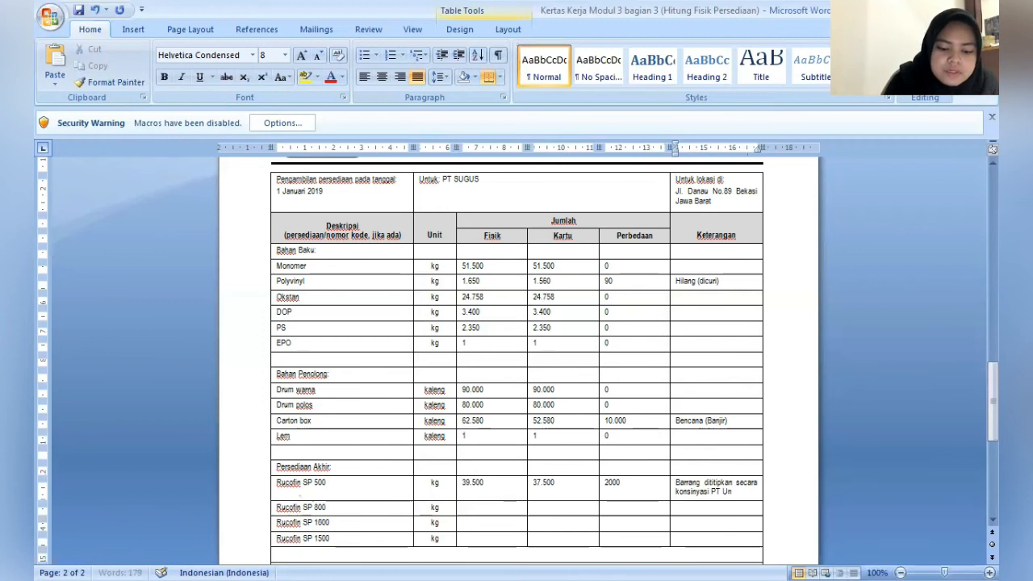
pyautogui.write('icom')
pyautogui.press('Down')
pyautogui.press('Left')
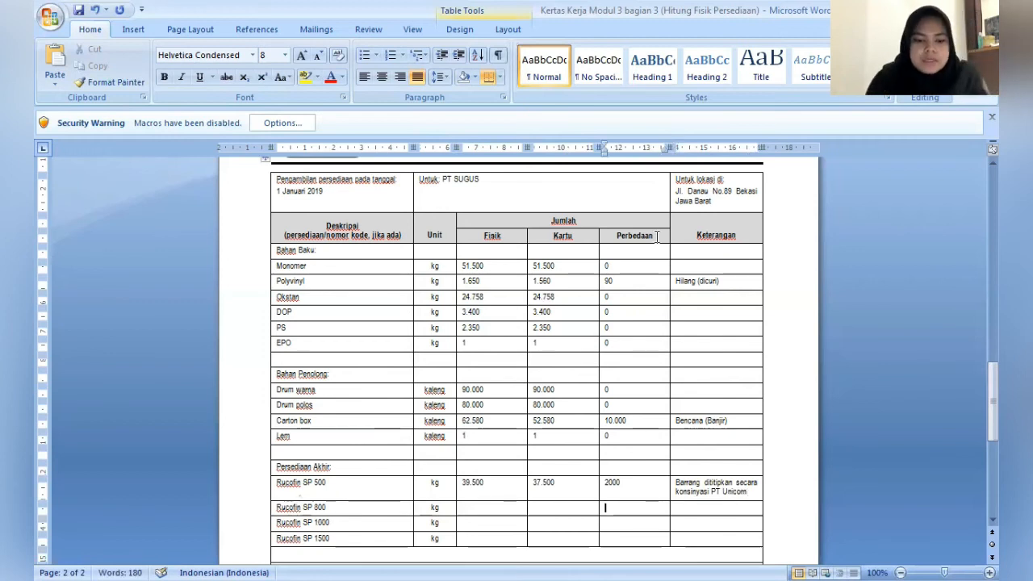
pyautogui.press('Left')
pyautogui.press('Left')
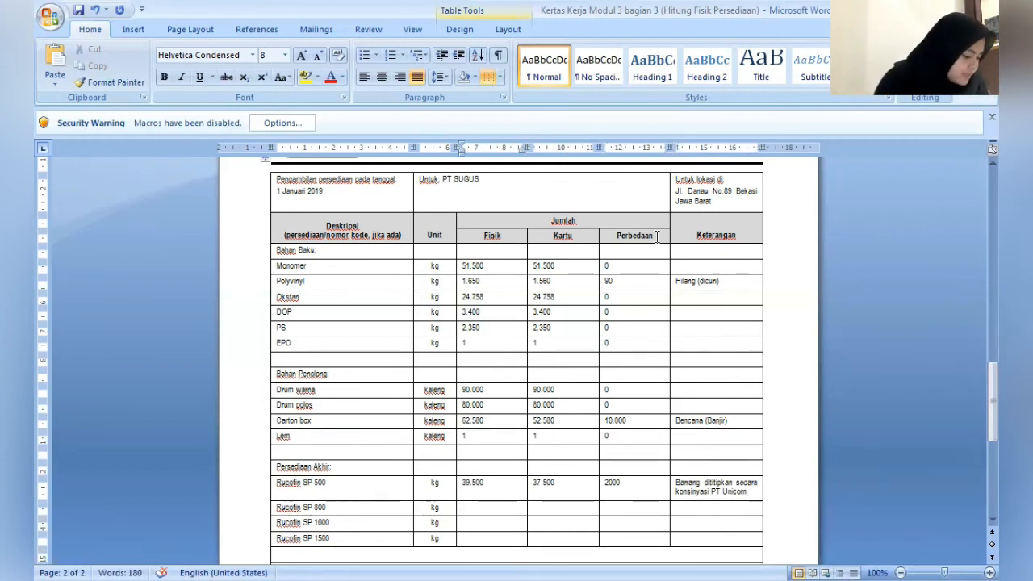
# - Enter 36.500 as both the Fisik and Kartu quantities in the Rucofin SP 800 row
pyautogui.write('3')
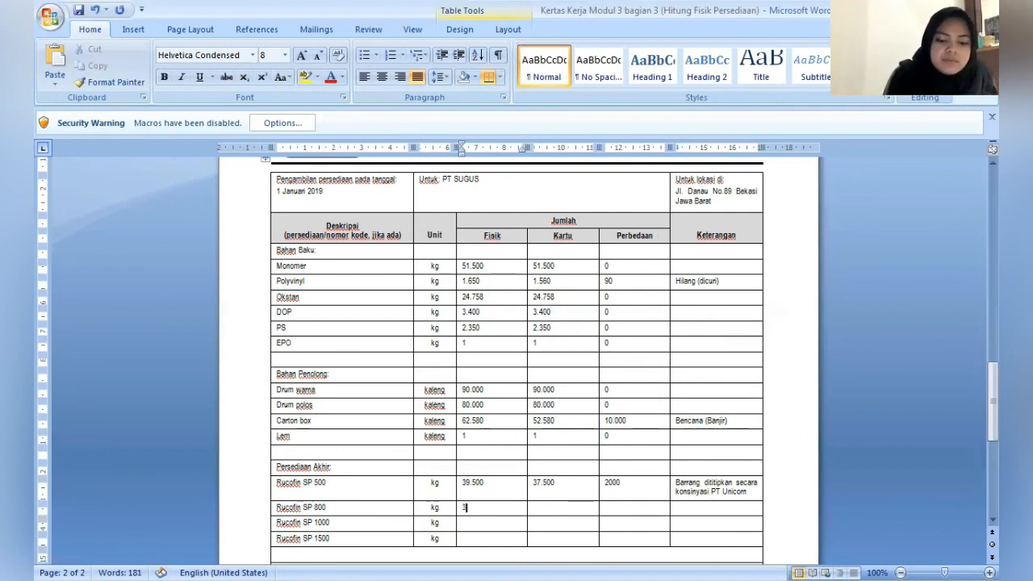
pyautogui.write('6.500')
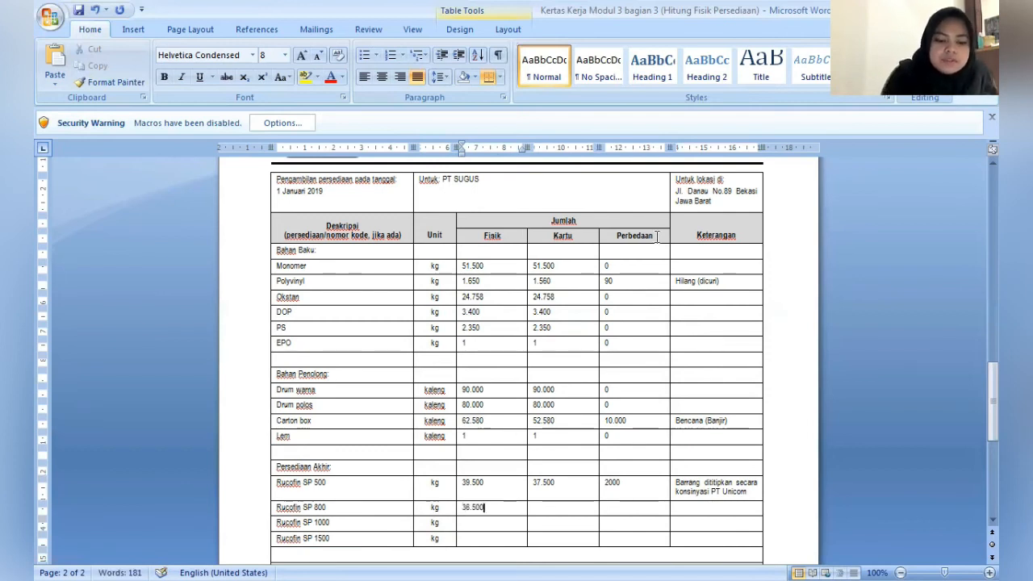
pyautogui.press('Tab')
pyautogui.write('3')
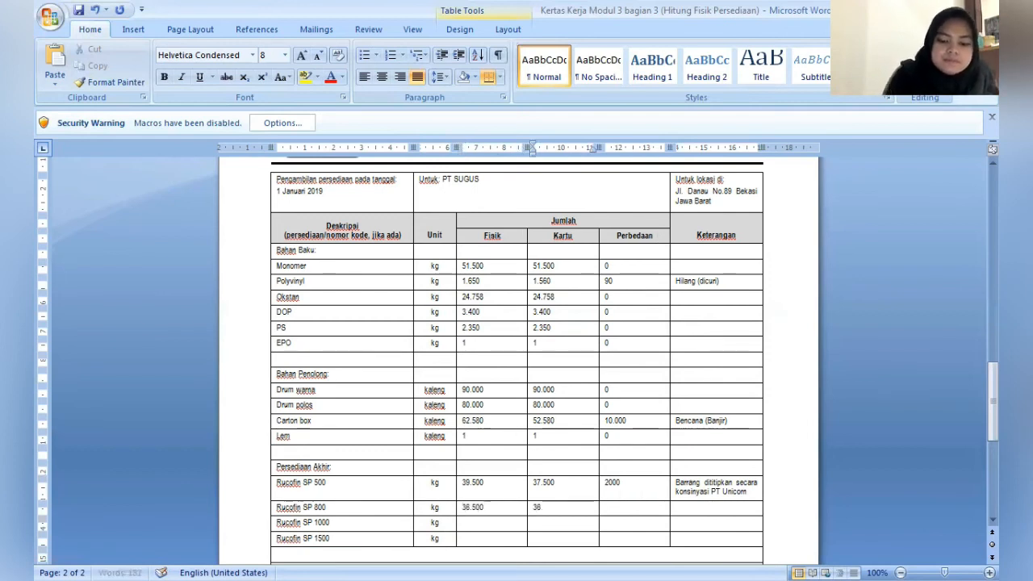
pyautogui.write('6.500')
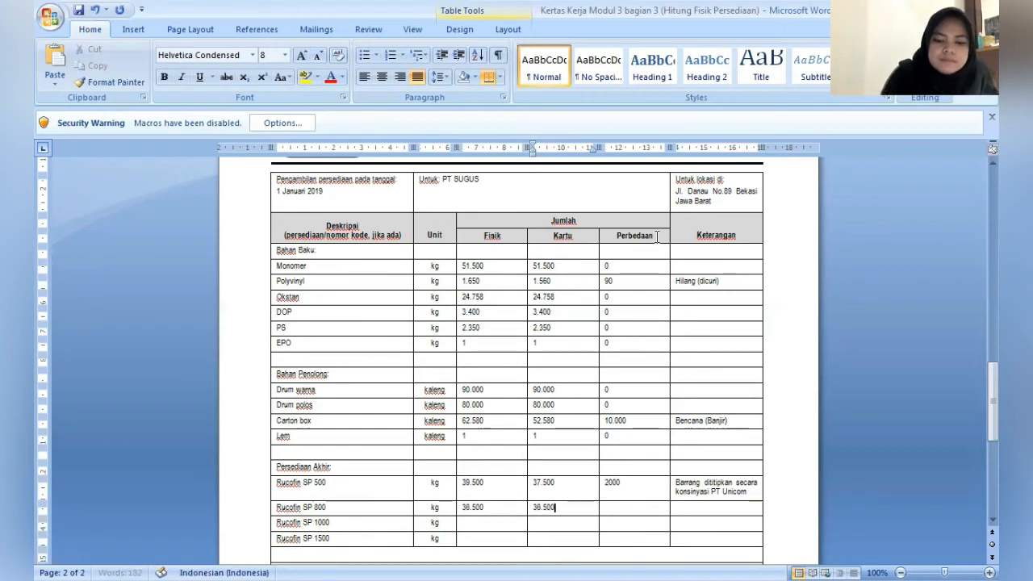
# - Enter 28.854 as both the Fisik and Kartu quantities in the Rucofin SP 1000 row
pyautogui.press('Down')
pyautogui.press('Left')
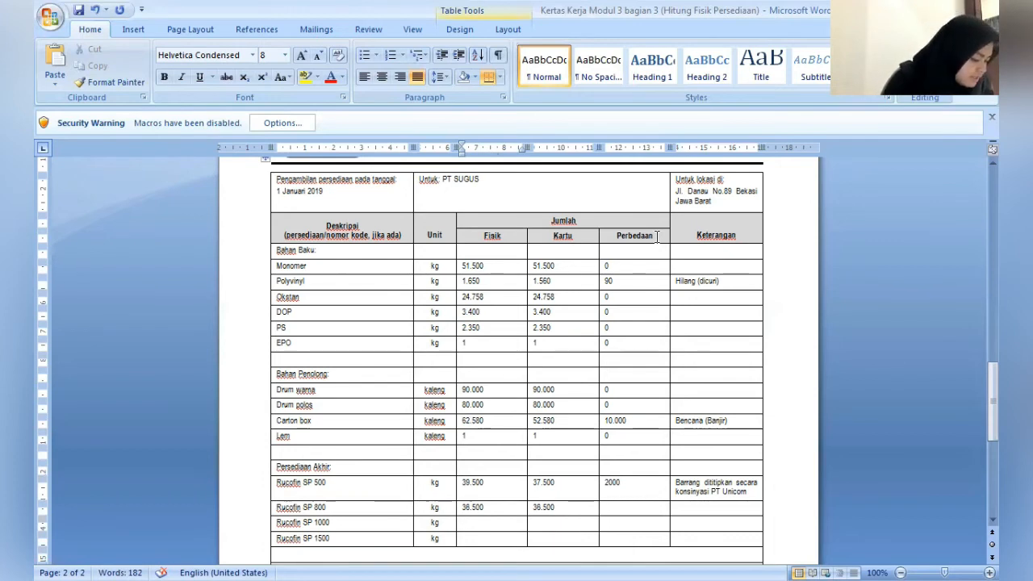
pyautogui.write('28')
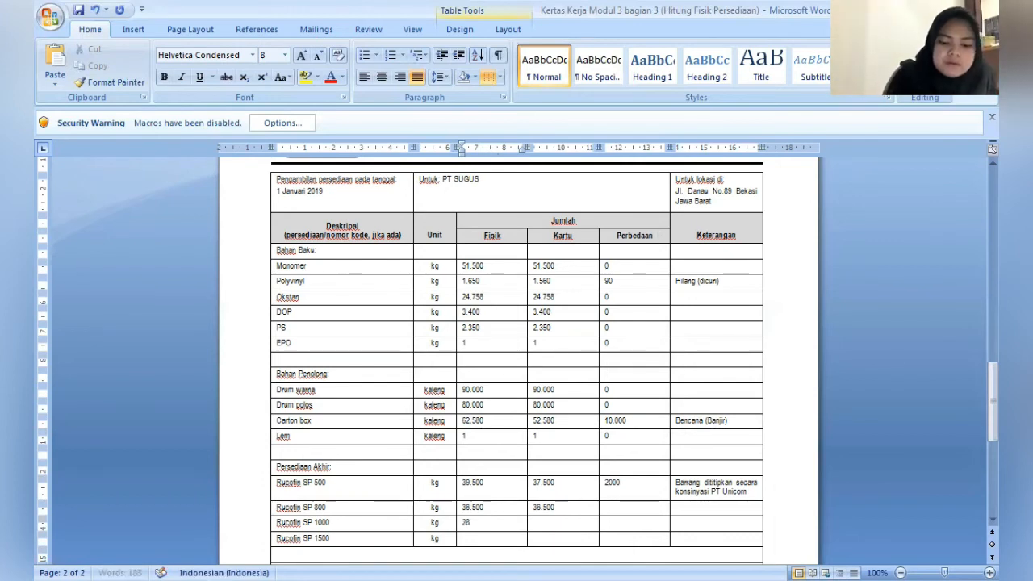
pyautogui.write('.854')
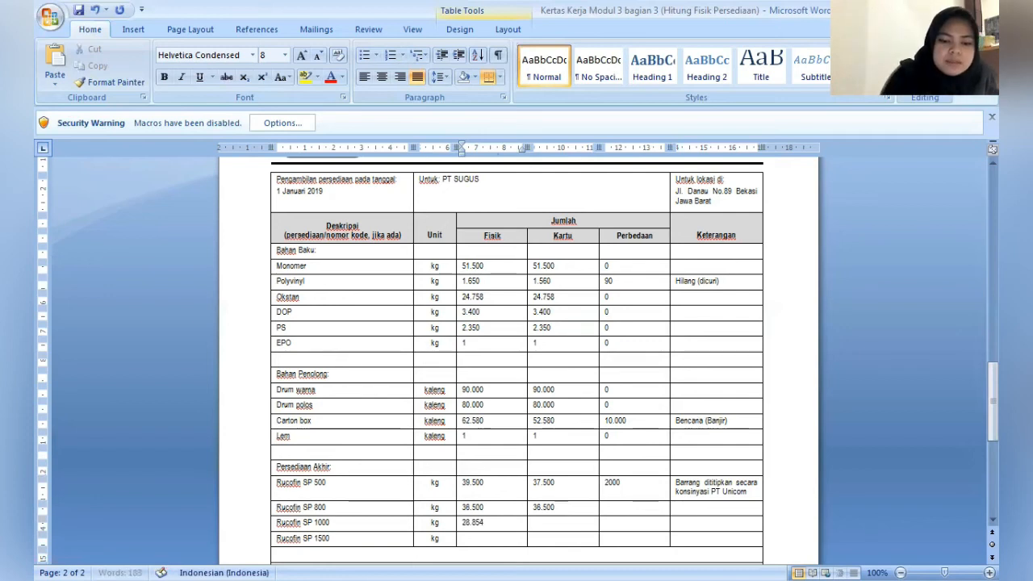
pyautogui.press('Tab')
pyautogui.write('28')
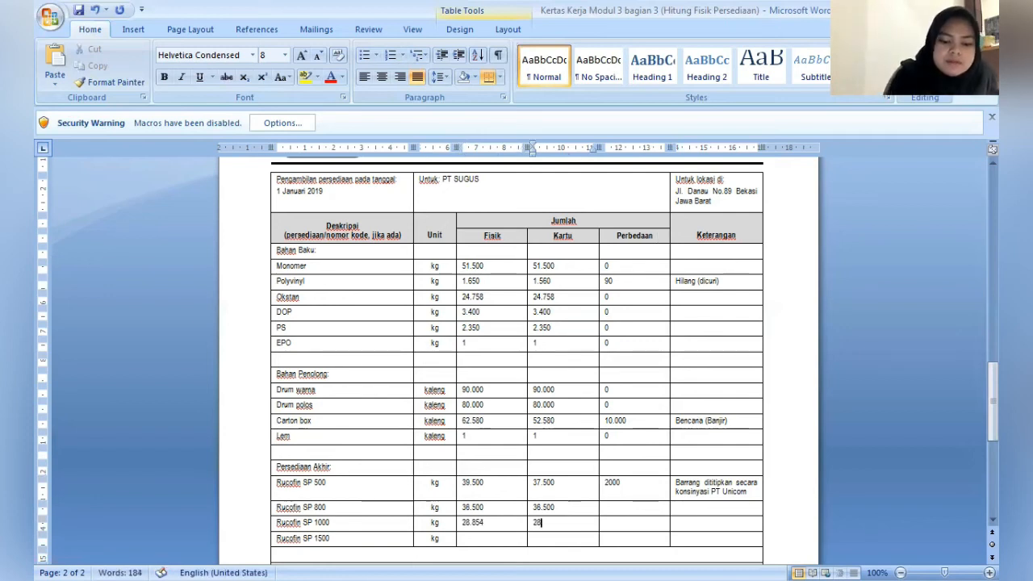
pyautogui.write('.854')
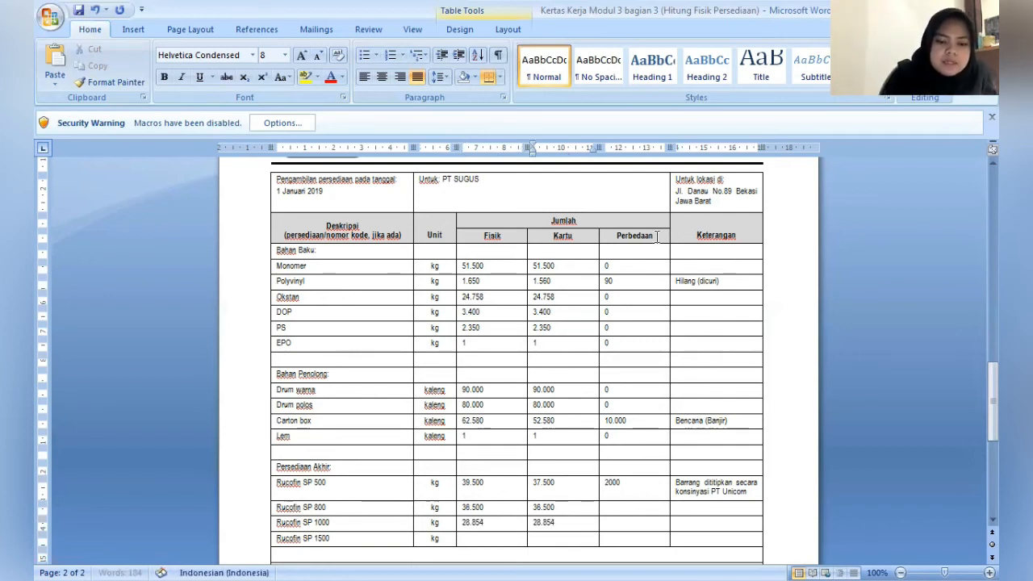
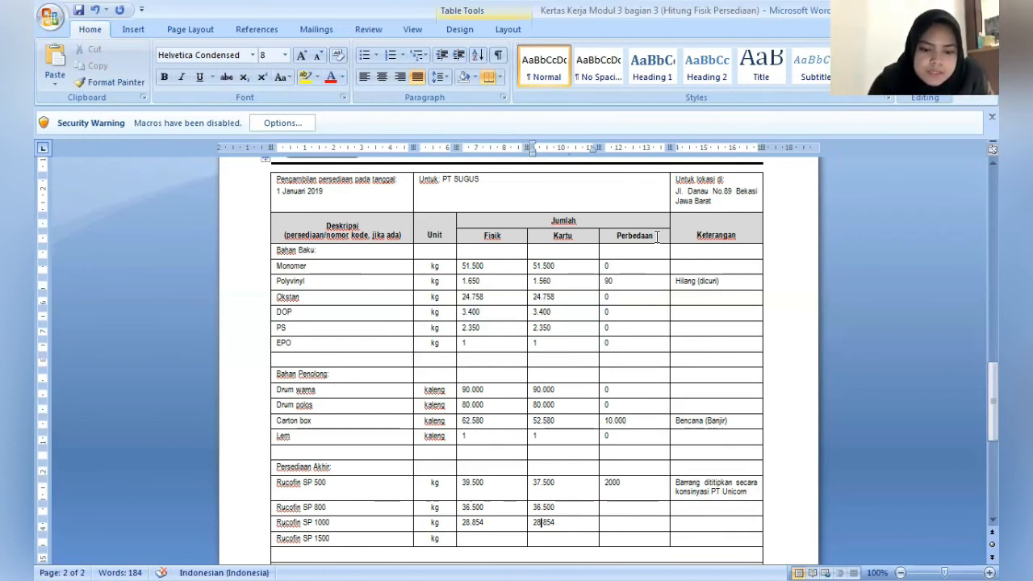
# - In the Rucofin SP 1000 row, correct the Kartu quantity to 27.854 and enter 1000 as the Perbedaan
pyautogui.press('BackSpace')
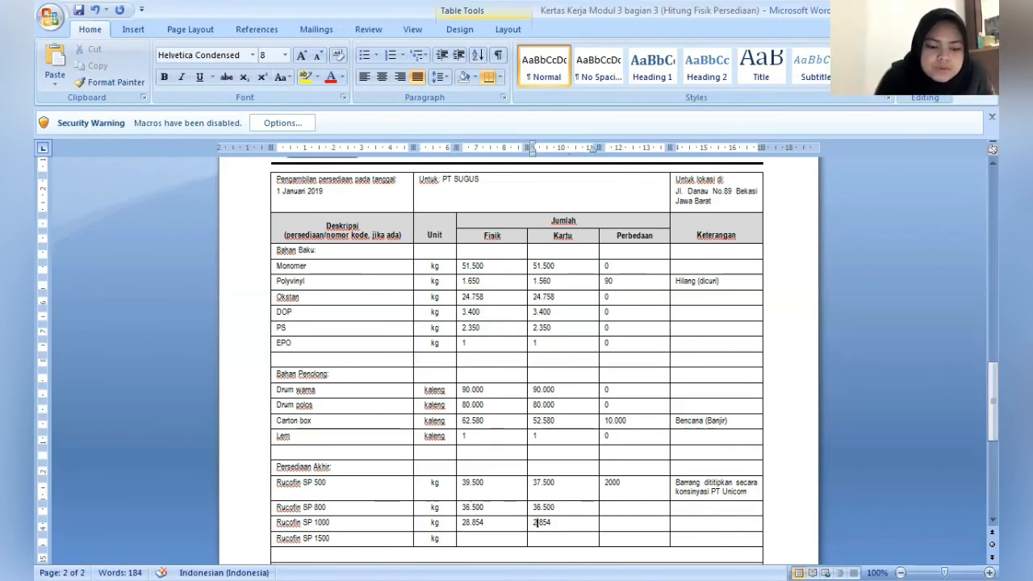
pyautogui.write('7')
pyautogui.press('Tab')
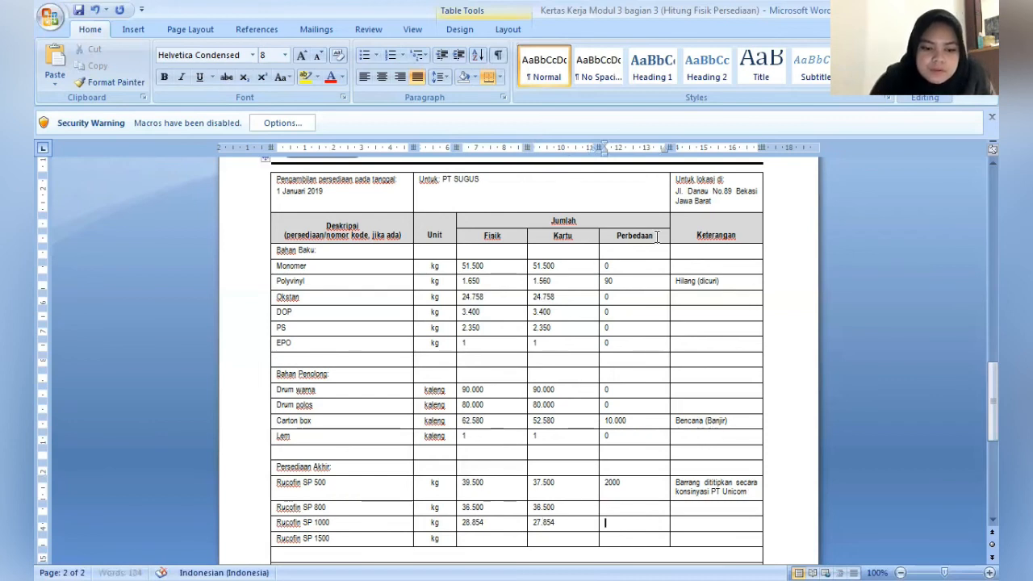
pyautogui.write('100')
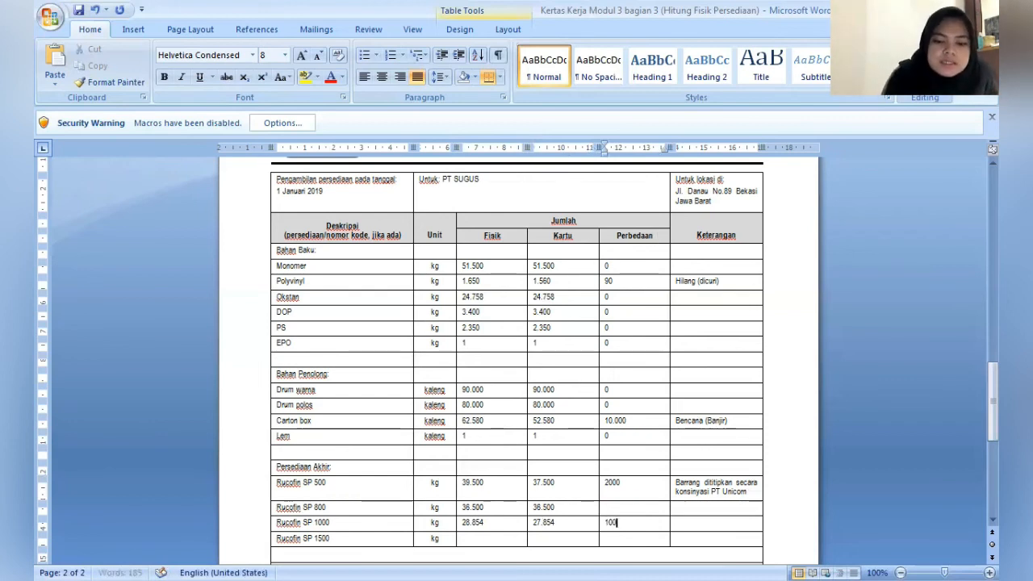
pyautogui.write('0')
pyautogui.press('Tab')
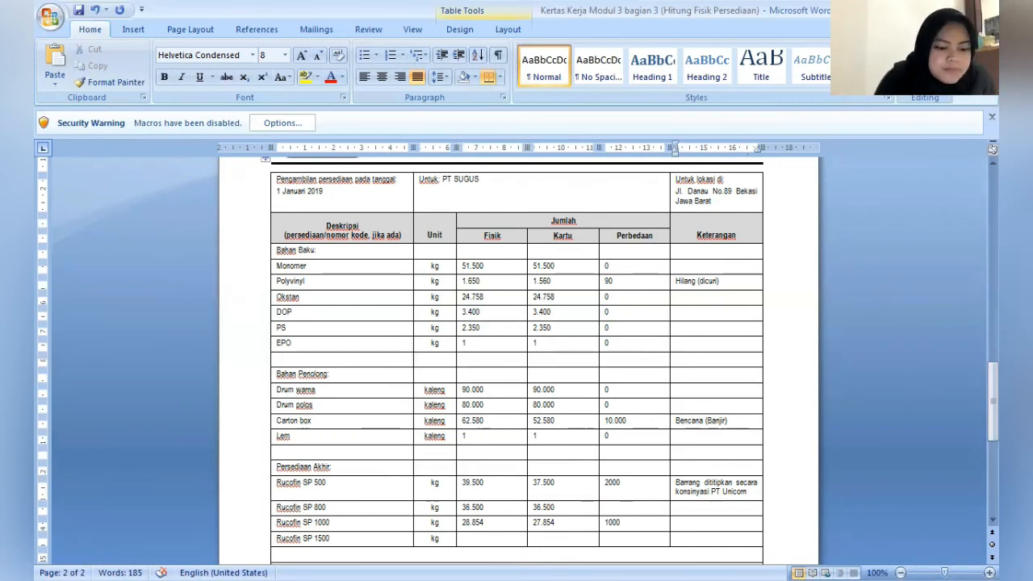
# - Enter "1000kg untuk promosi" as the Keterangan for Rucofin SP 1000
pyautogui.write('1000k')
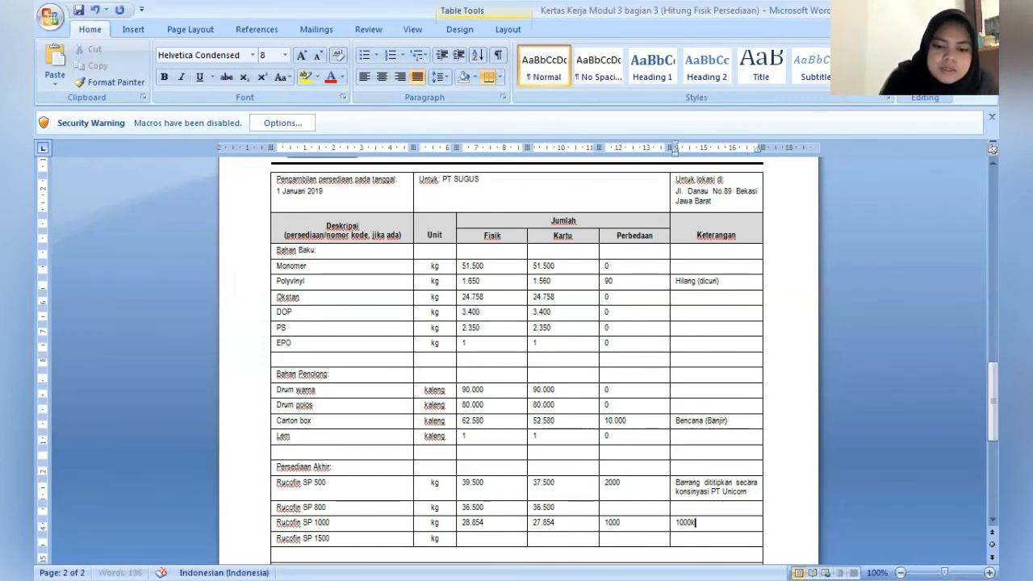
pyautogui.write('g untu')
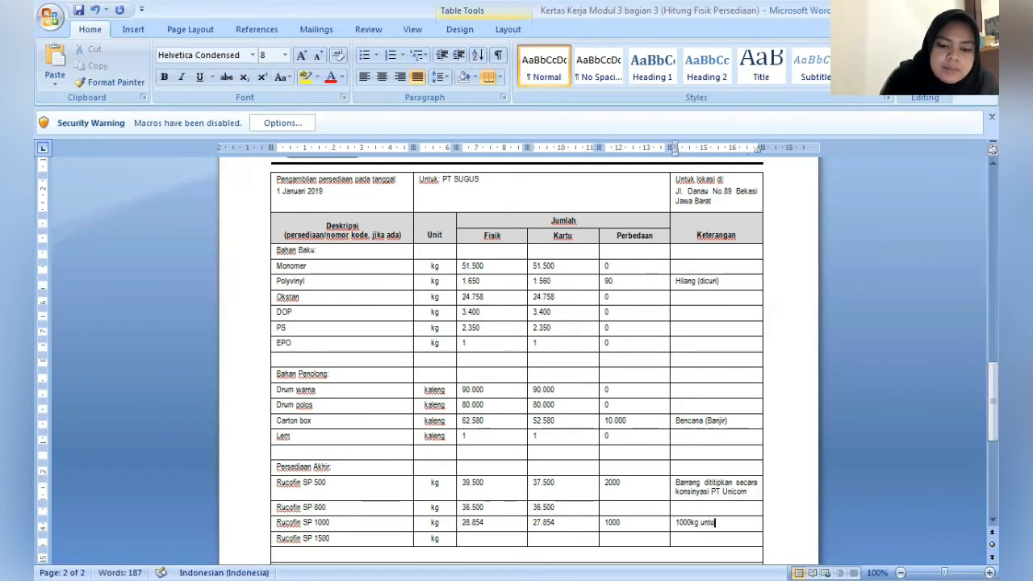
pyautogui.write('k promos')
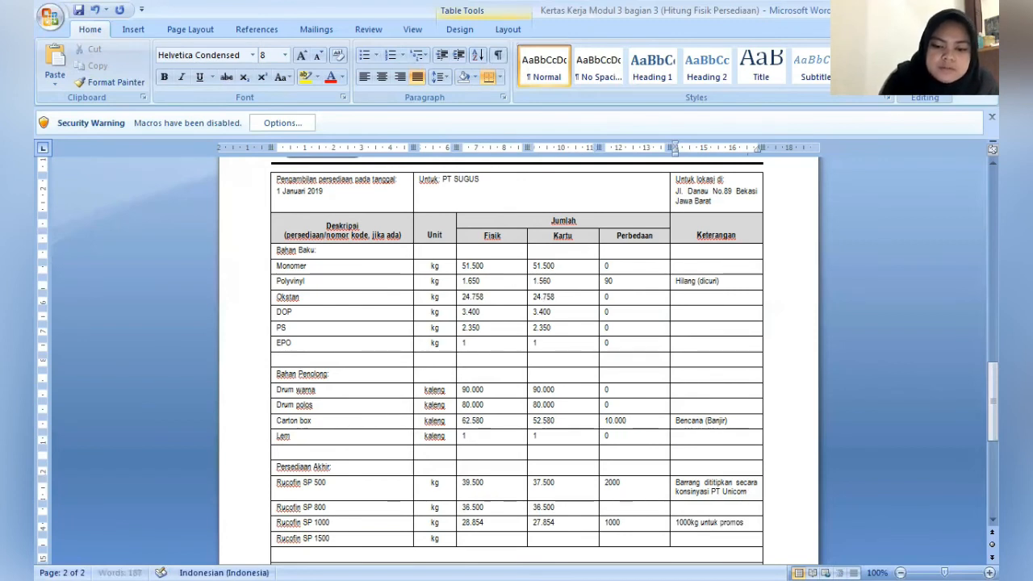
pyautogui.write('i')
# - Enter 6.904,7 as the Fisik quantity for Rucofin SP 1500
pyautogui.press('Tab')
pyautogui.press('Tab')
pyautogui.press('Tab')
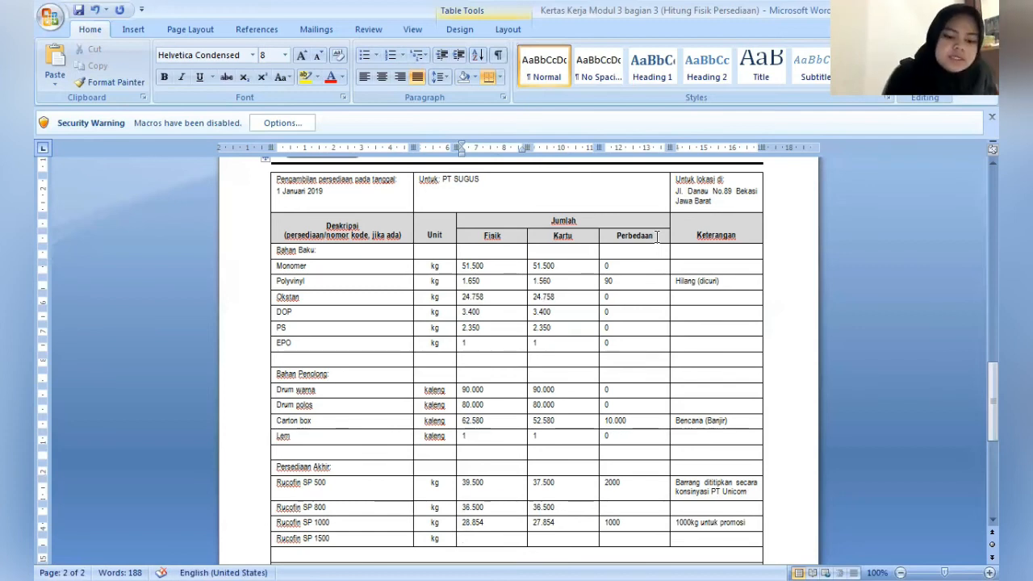
pyautogui.write('6')
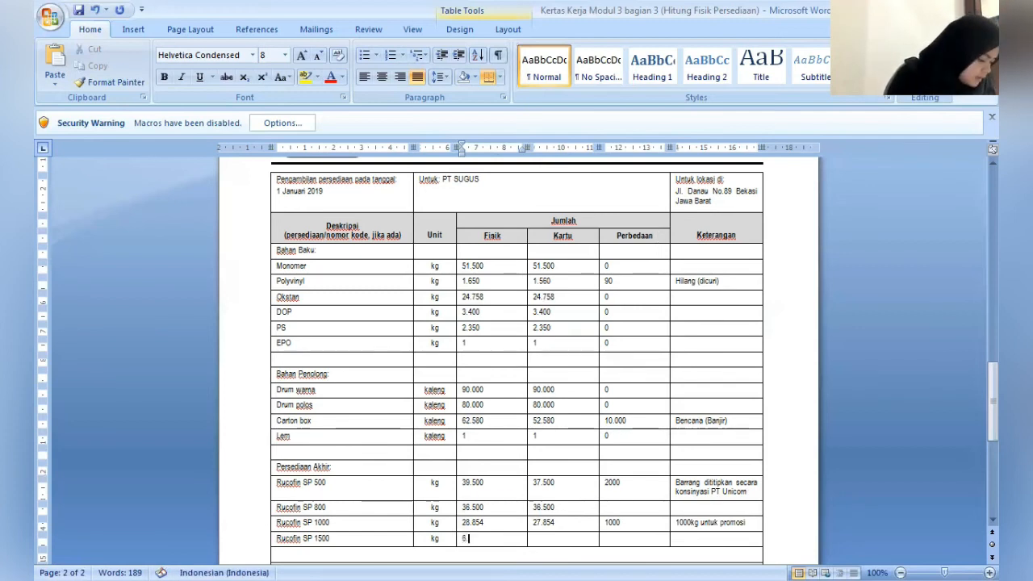
pyautogui.write('.')
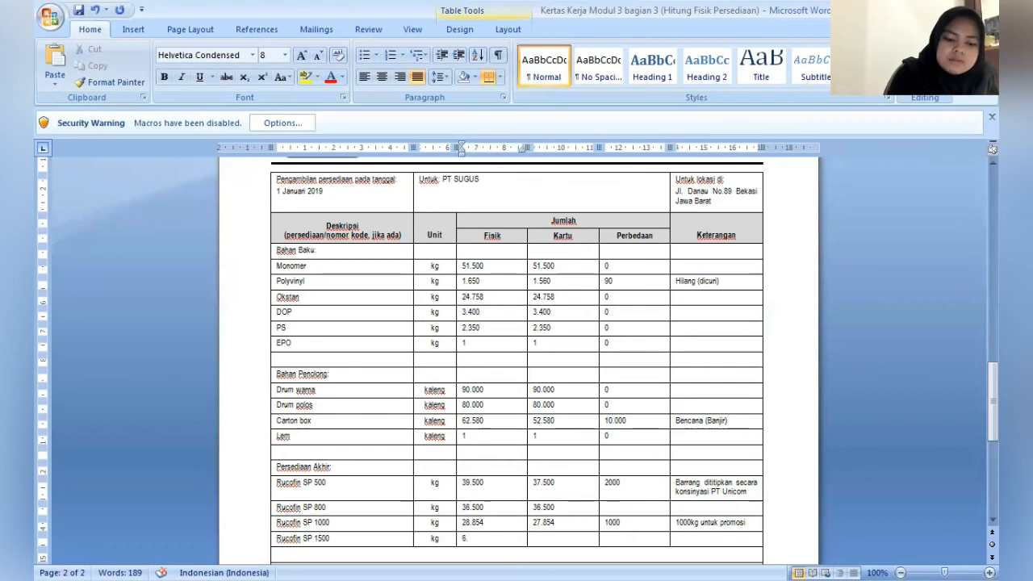
pyautogui.write('904')
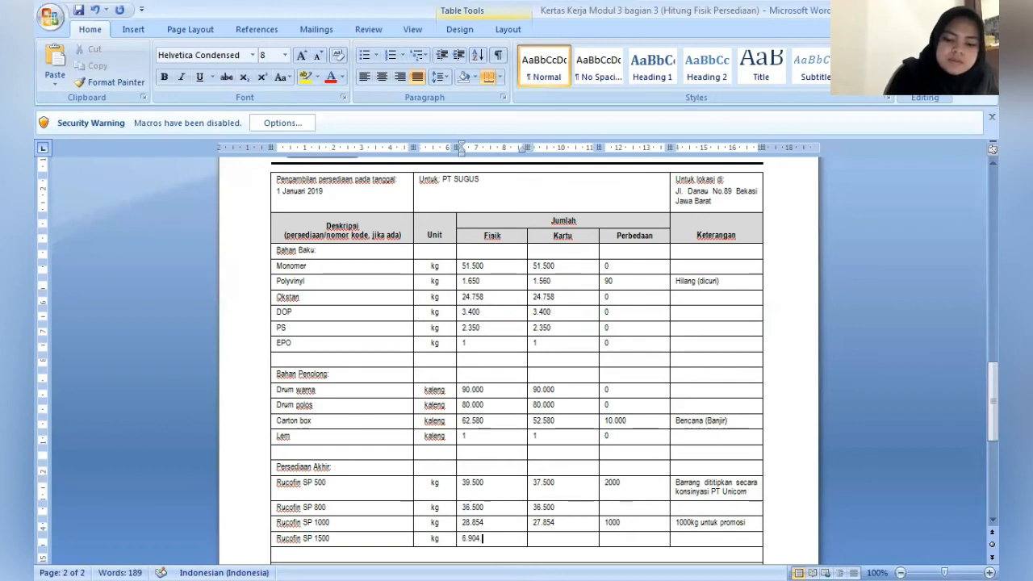
pyautogui.write(',7')
pyautogui.press('Tab')
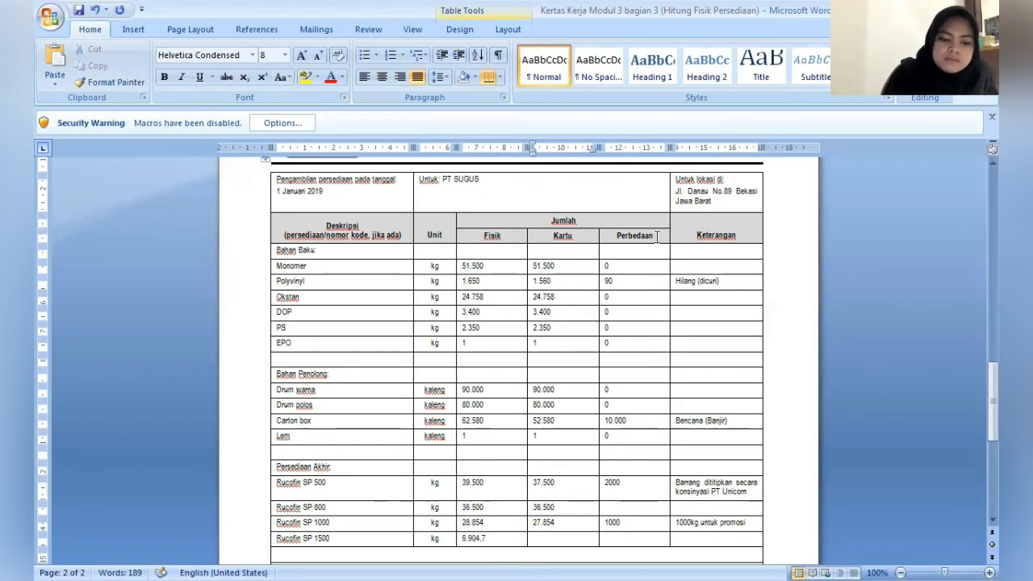
# - Enter Kartu 6.904,7 and Perbedaan 0 for Rucofin SP 1500, and set the Perbedaan of Rucofin SP 800 to 0
pyautogui.write('6.')
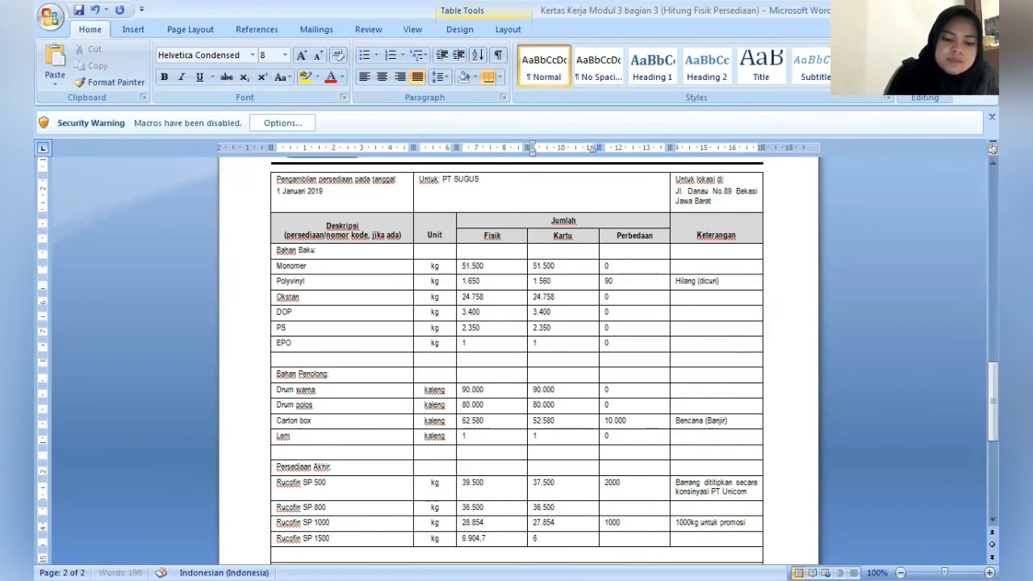
pyautogui.write('904,')
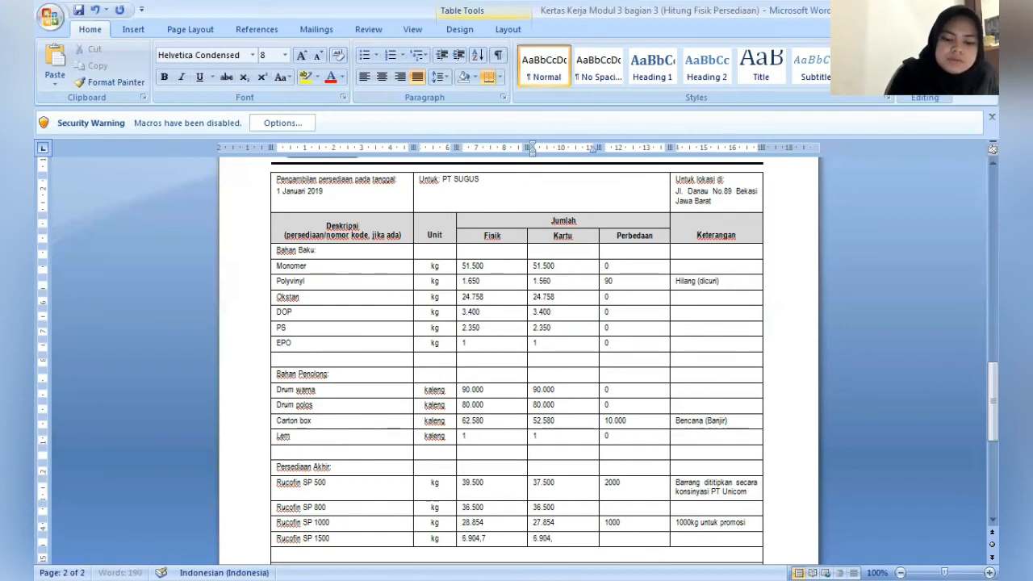
pyautogui.write('7')
pyautogui.press('Tab')
pyautogui.write('0')
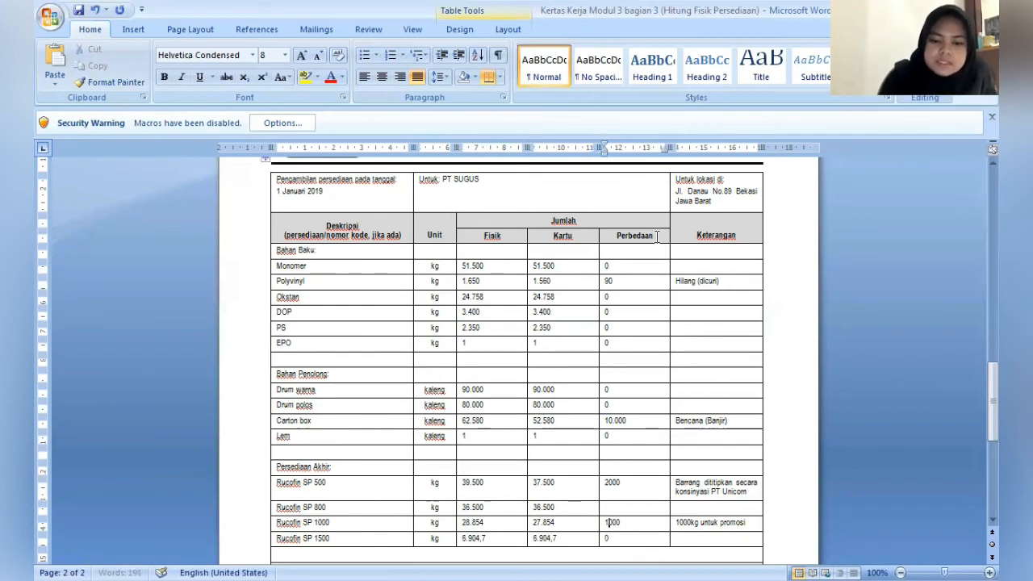
pyautogui.press('Up')
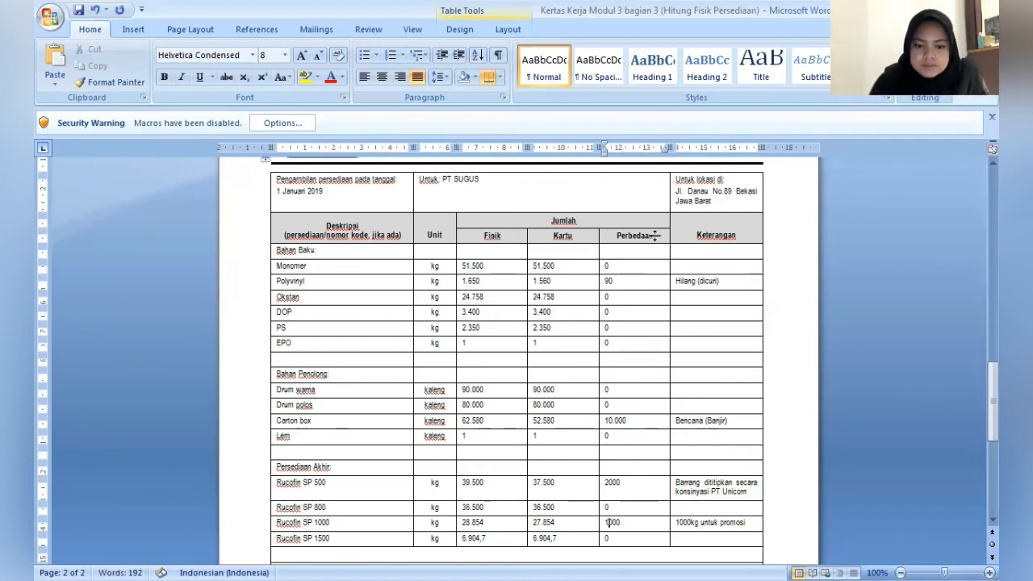
# - Fill in the preparer's name under Dibuat oleh and the reviewer's name under Diperiksa oleh in the sign-off block at the document's end
pyautogui.hotkey('ctrl', 'End')
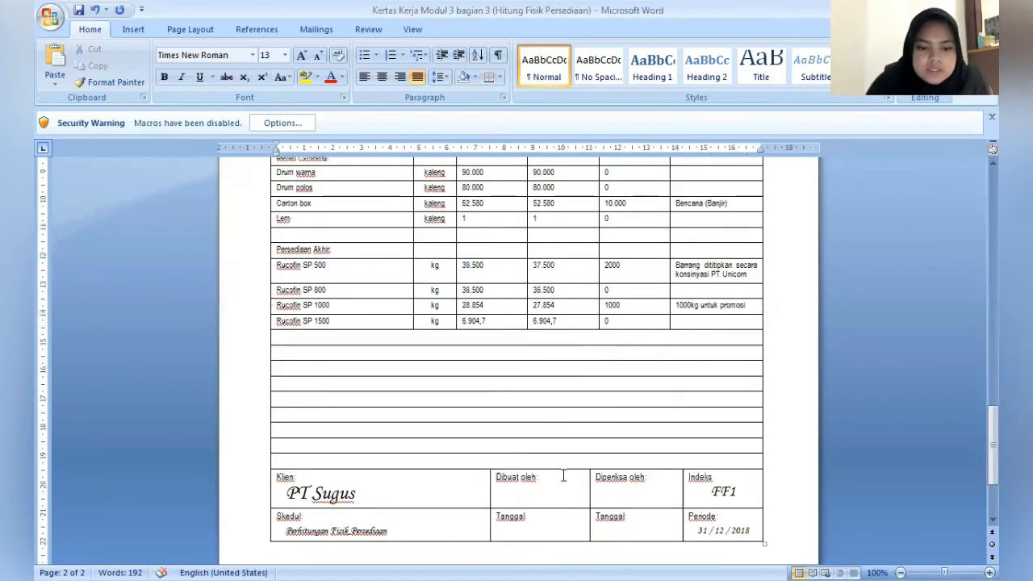
pyautogui.click(563, 476)
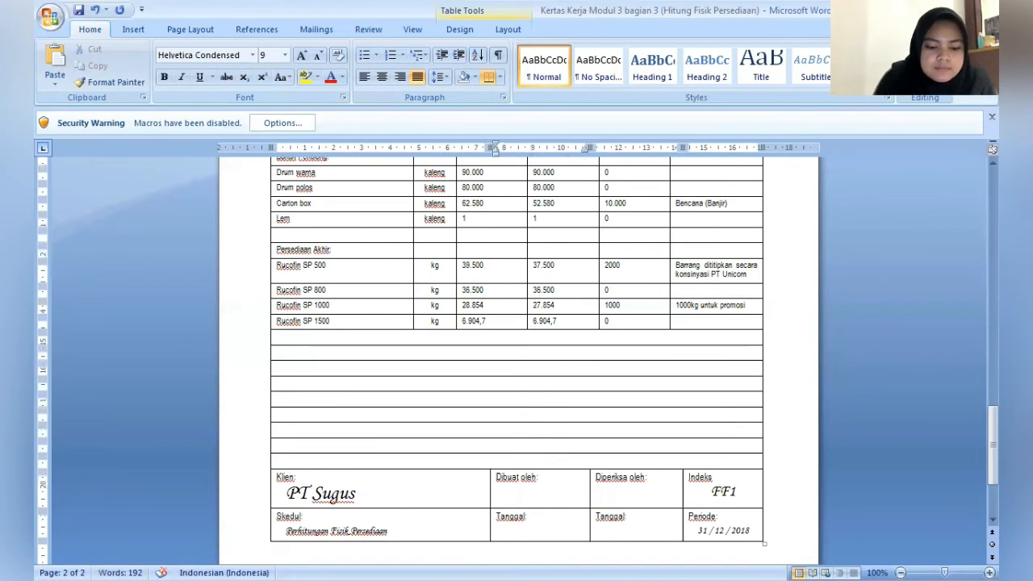
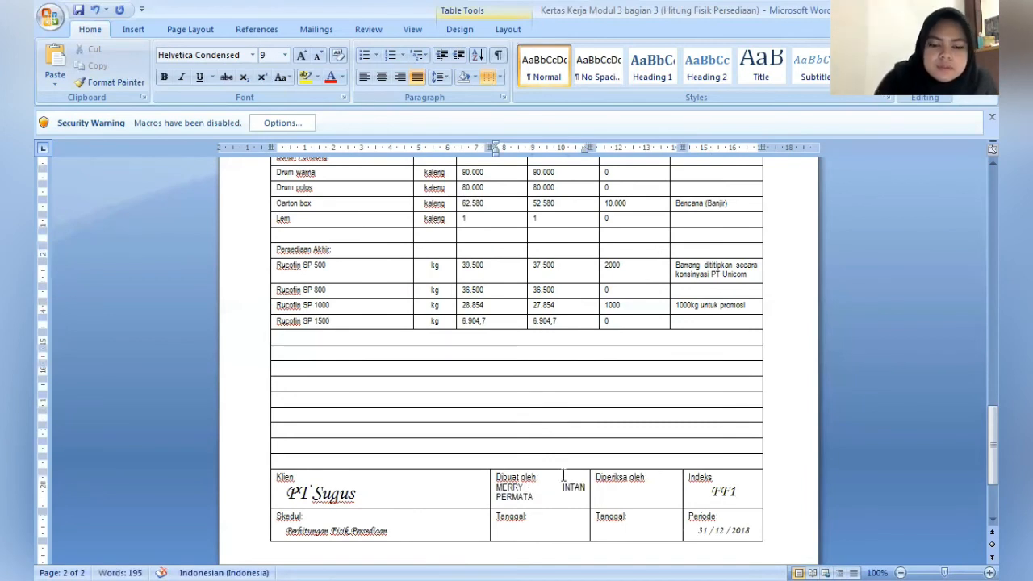
pyautogui.click(613, 496)
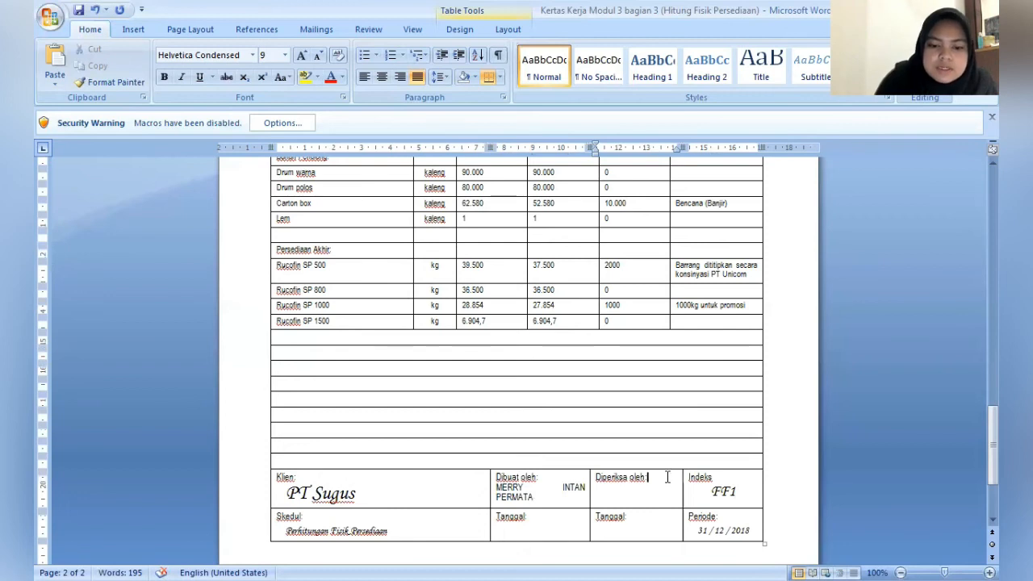
pyautogui.press('Return')
pyautogui.write('DIMJATI')
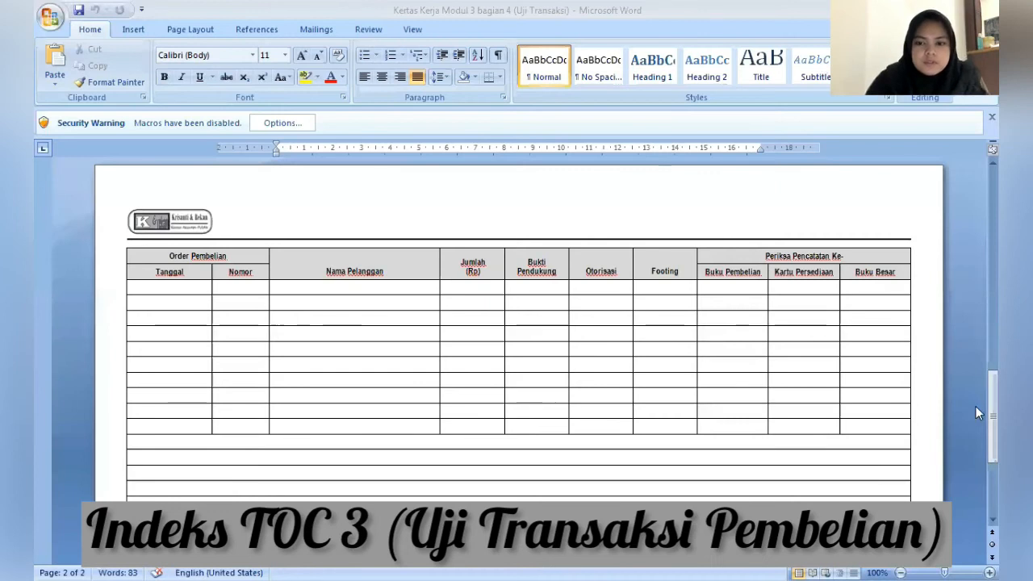
# - In the Uji Transaksi worksheet, fill the first three Tanggal cells under Order Pembelian with 29, 30 and 31 Desember 2018
pyautogui.moveTo(975, 406)
pyautogui.mouseDown()
pyautogui.moveTo(976, 428)
pyautogui.moveTo(975, 407)
pyautogui.mouseUp()
pyautogui.click(155, 281)
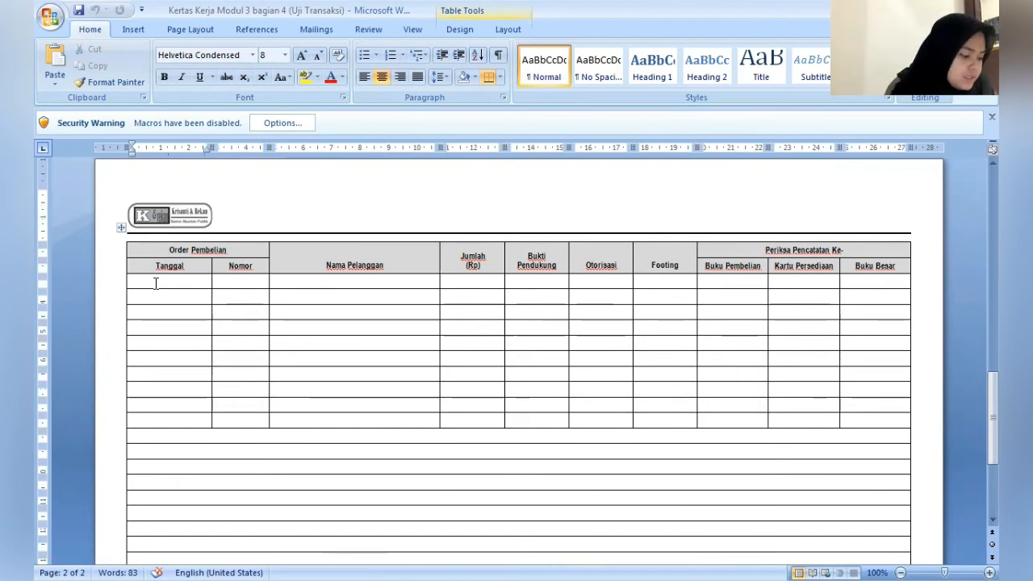
pyautogui.write('2')
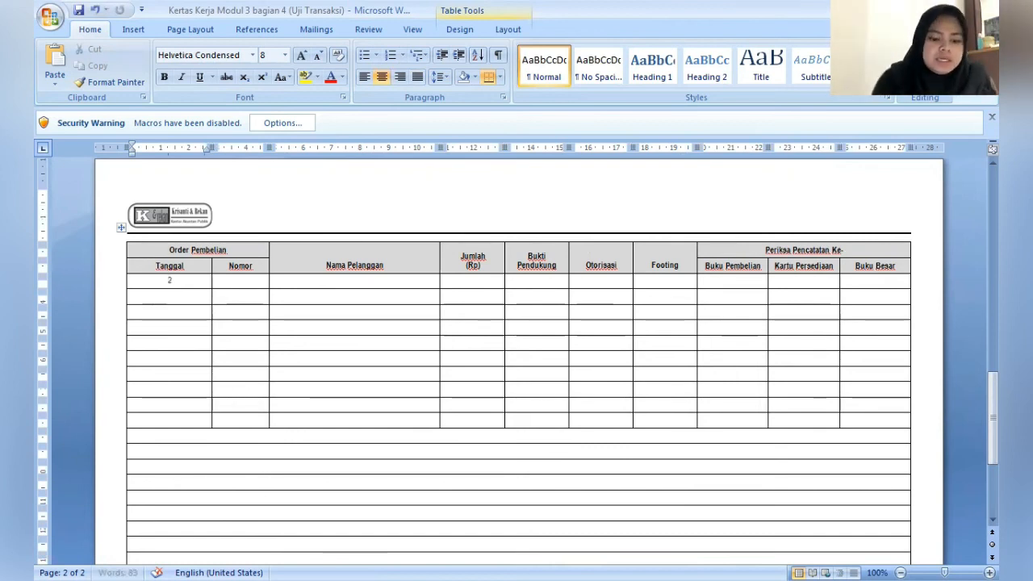
pyautogui.write('9 Des')
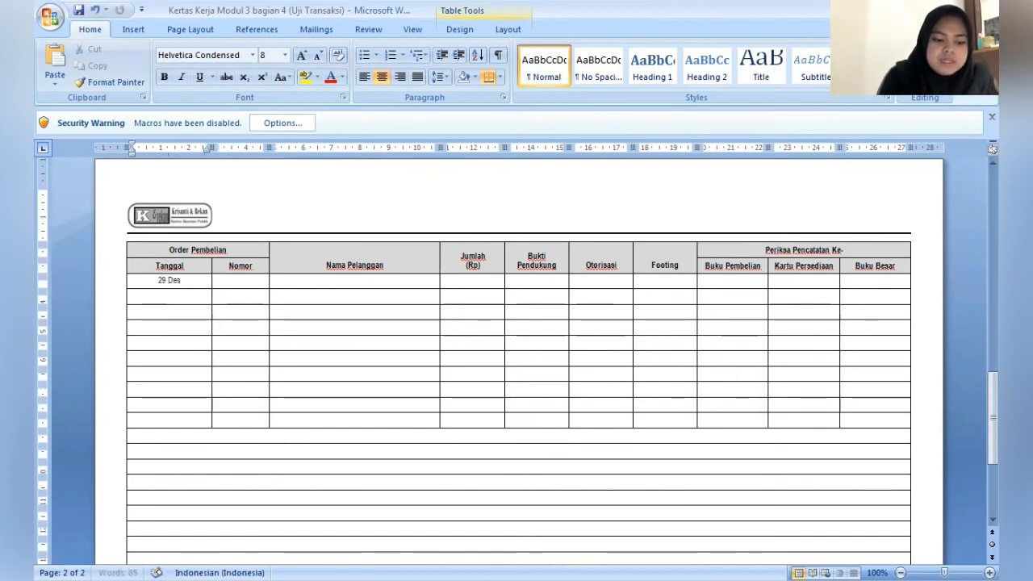
pyautogui.write('ember 2018 ')
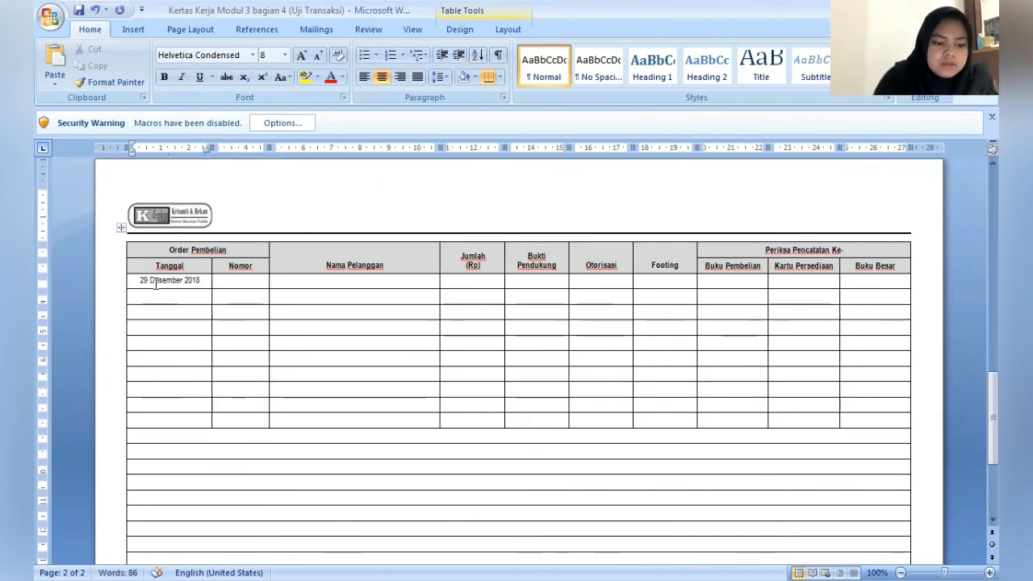
pyautogui.write('30 Desember 2018')
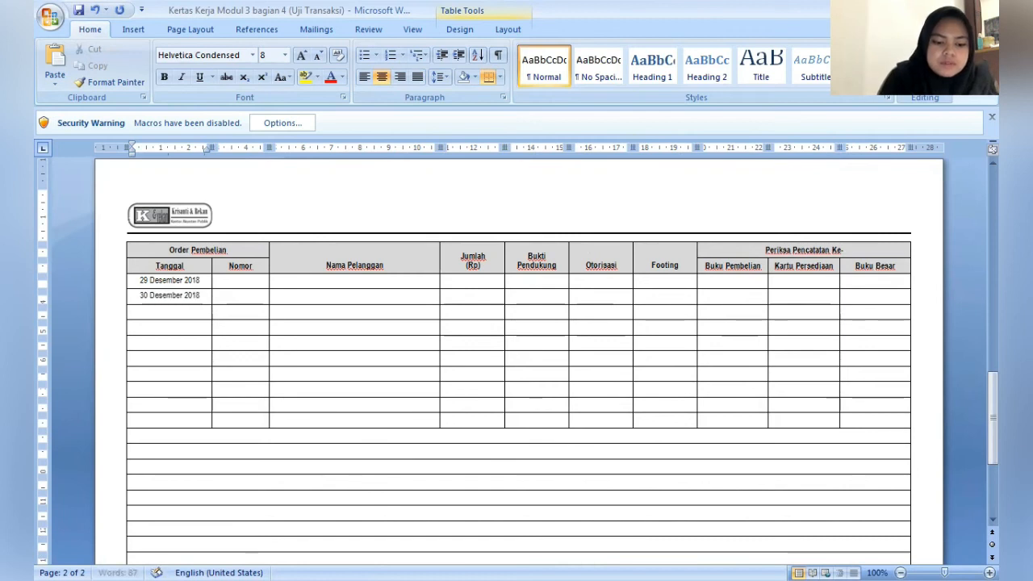
pyautogui.press('Down')
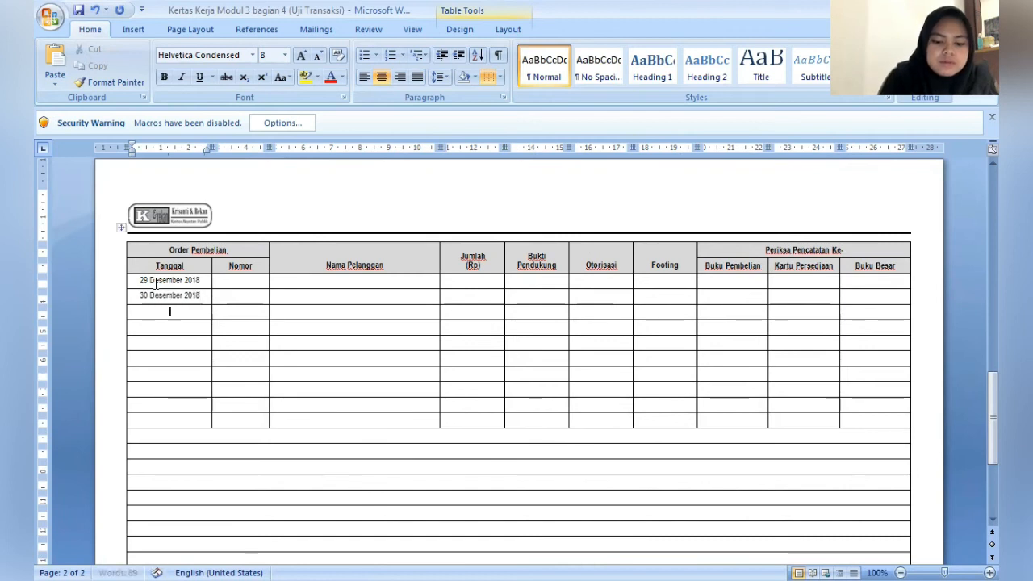
pyautogui.write('31 Des')
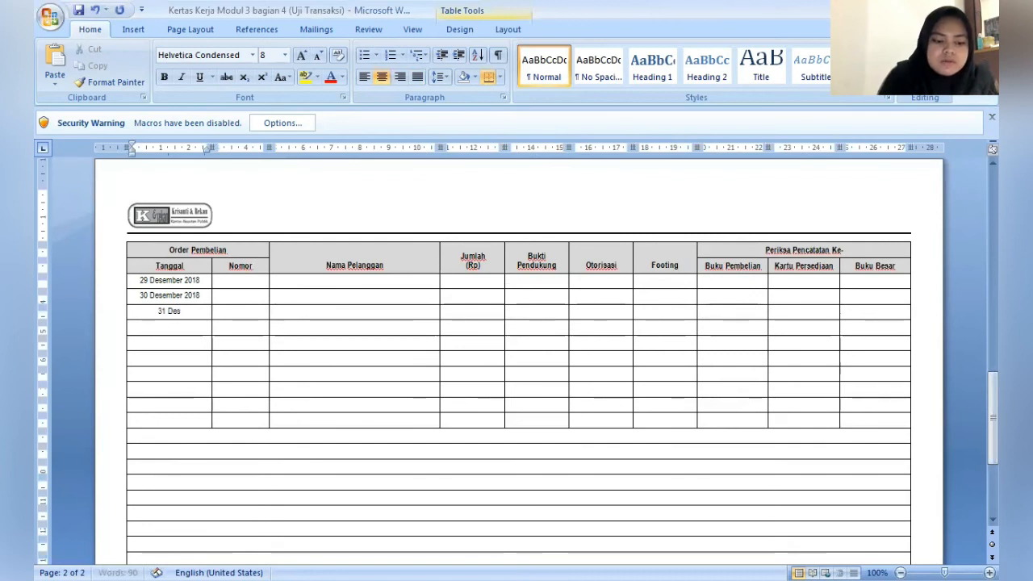
pyautogui.write('ember 2018')
# - Enter 1 Januari 2019 and 2 Januari 2019 in the fourth and fifth Tanggal cells of the Order Pembelian table
pyautogui.press('Down')
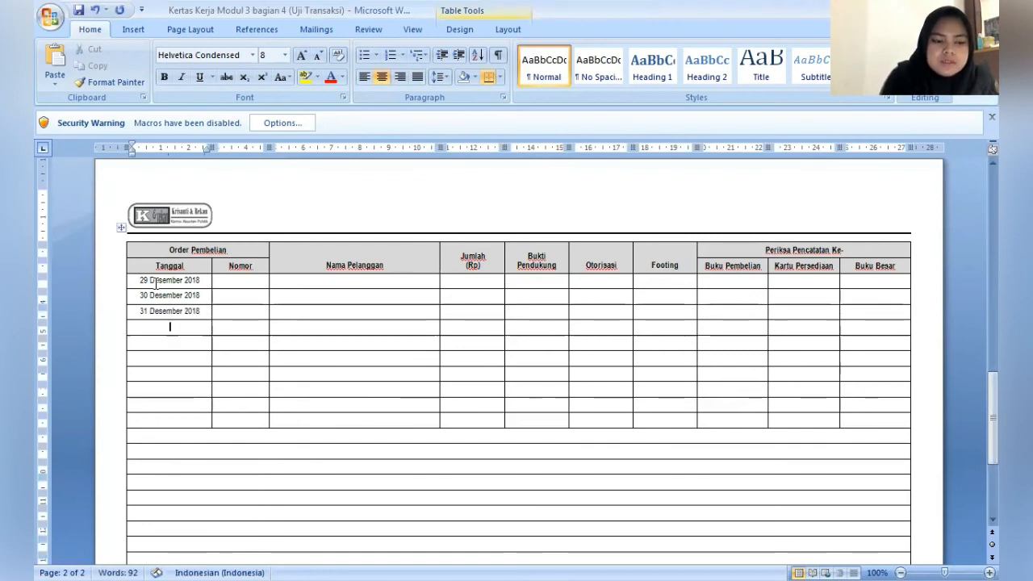
pyautogui.write('1 Jan')
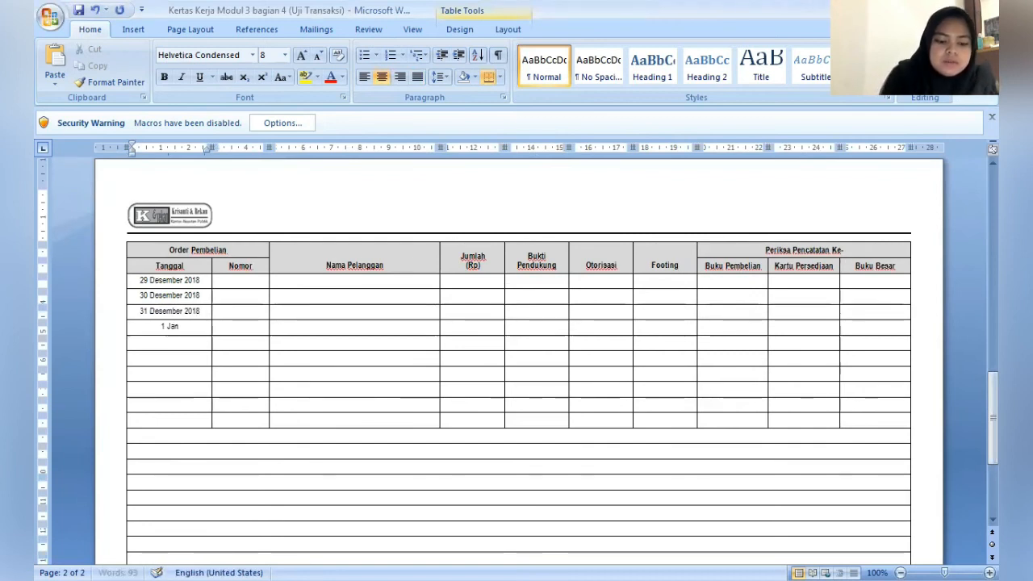
pyautogui.write('uari 2019')
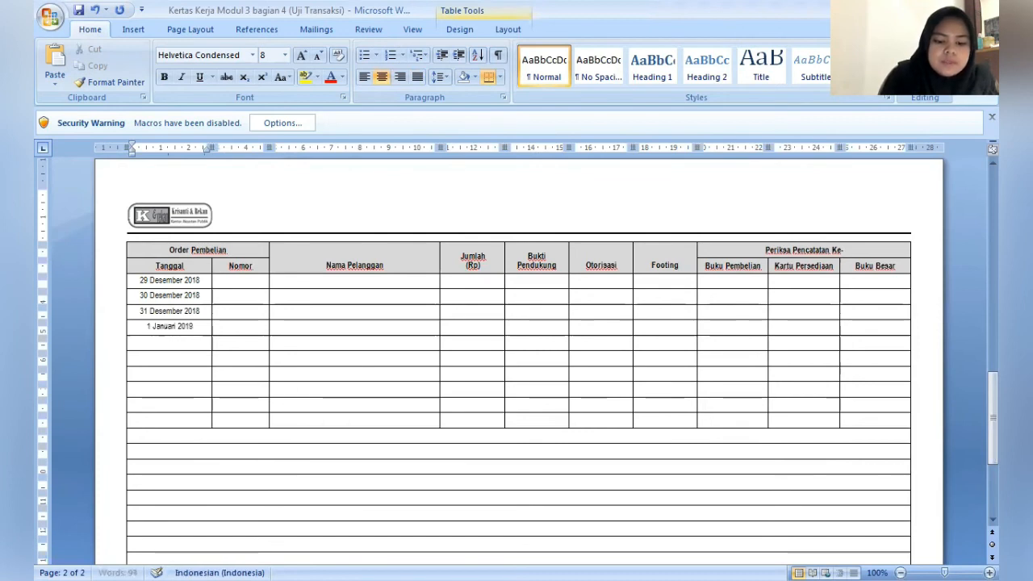
pyautogui.press('Down')
pyautogui.write('2 J')
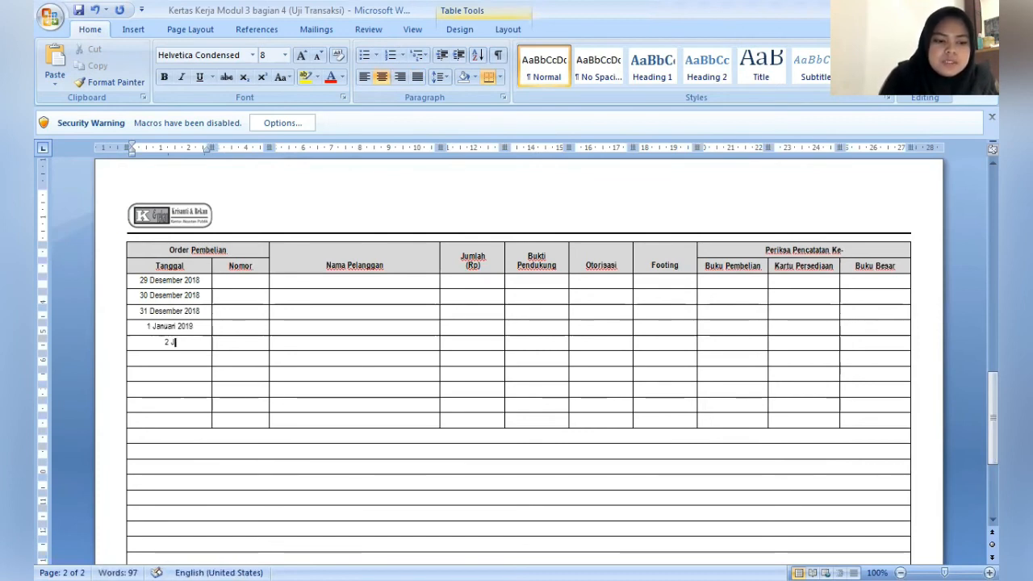
pyautogui.write('anuari 2019')
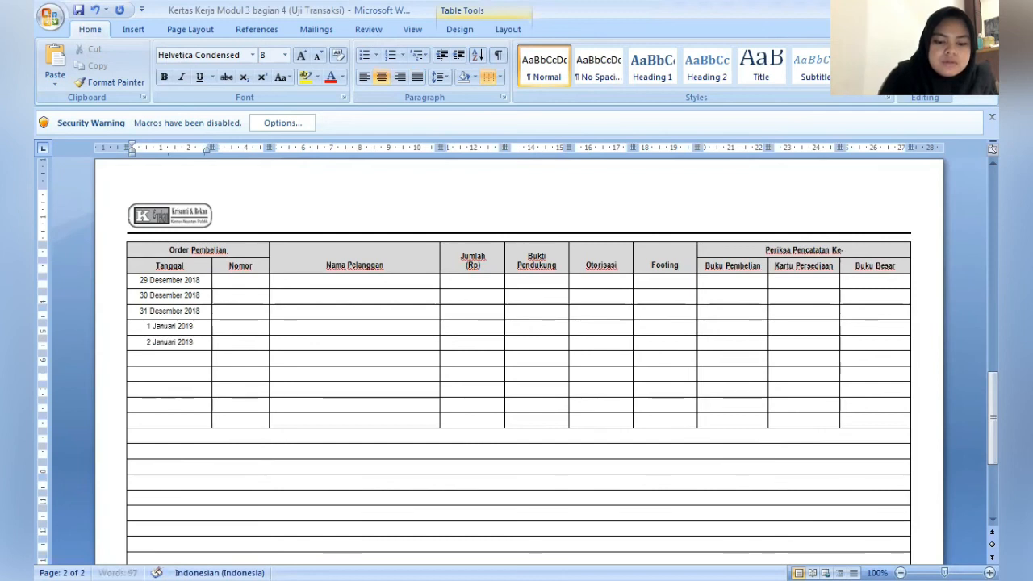
pyautogui.press('Down')
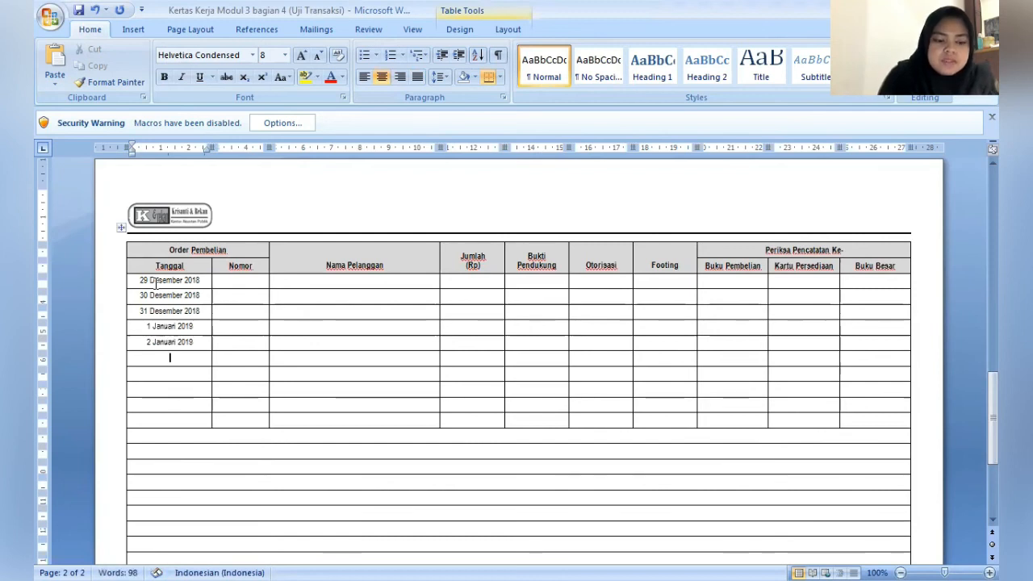
# - Enter 3 Januari 2019 in the sixth Tanggal cell and fill in the order number under Nomor for the 29 Desember 2018 row
pyautogui.write('3 Ja')
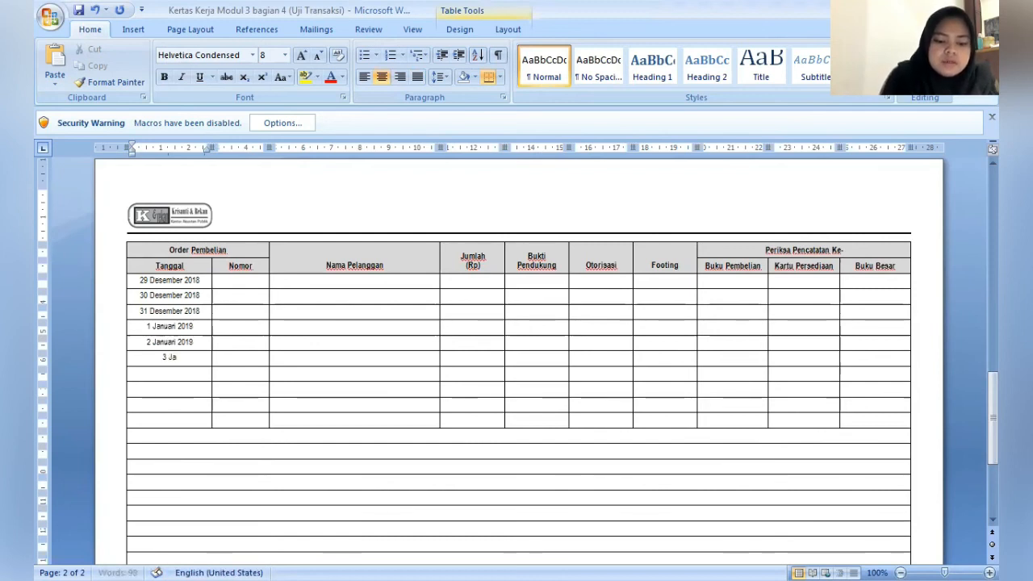
pyautogui.write('nuari 2019')
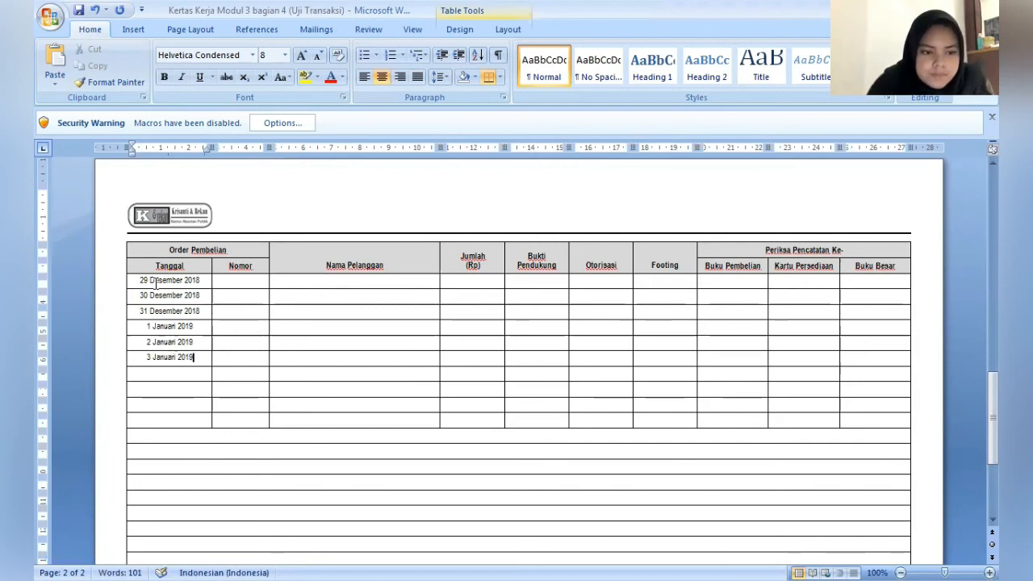
pyautogui.click(241, 326)
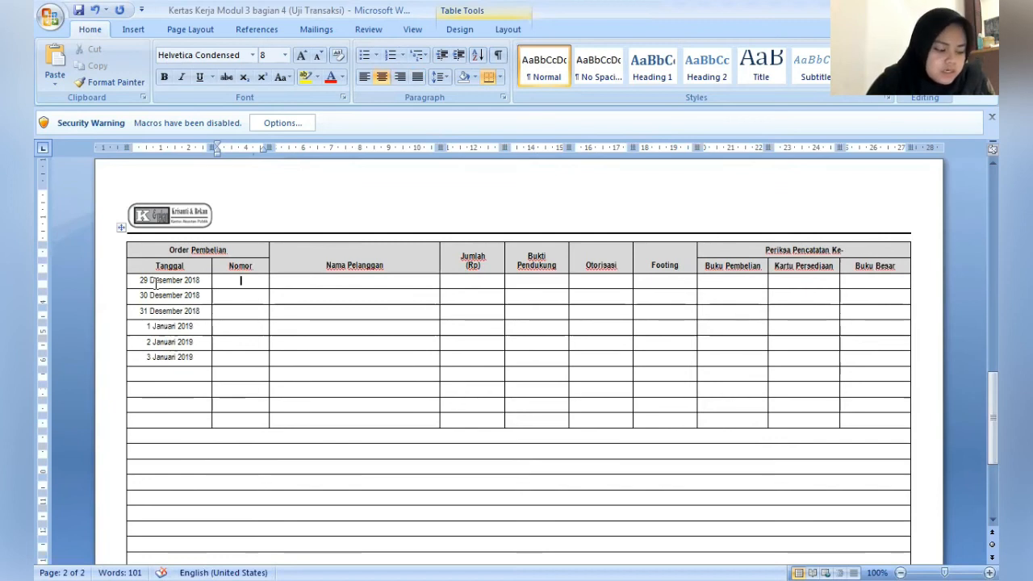
pyautogui.write('279')
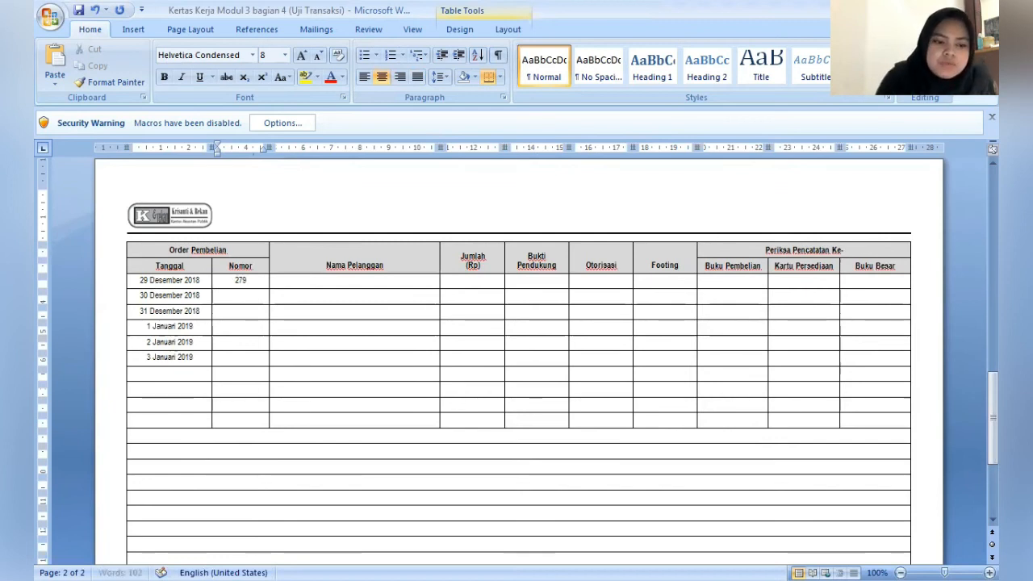
# - Enter PT Delta as Nama Pelanggan and 22.000.000 as Jumlah (Rp) in the 29 Desember 2018 row
pyautogui.press('Tab')
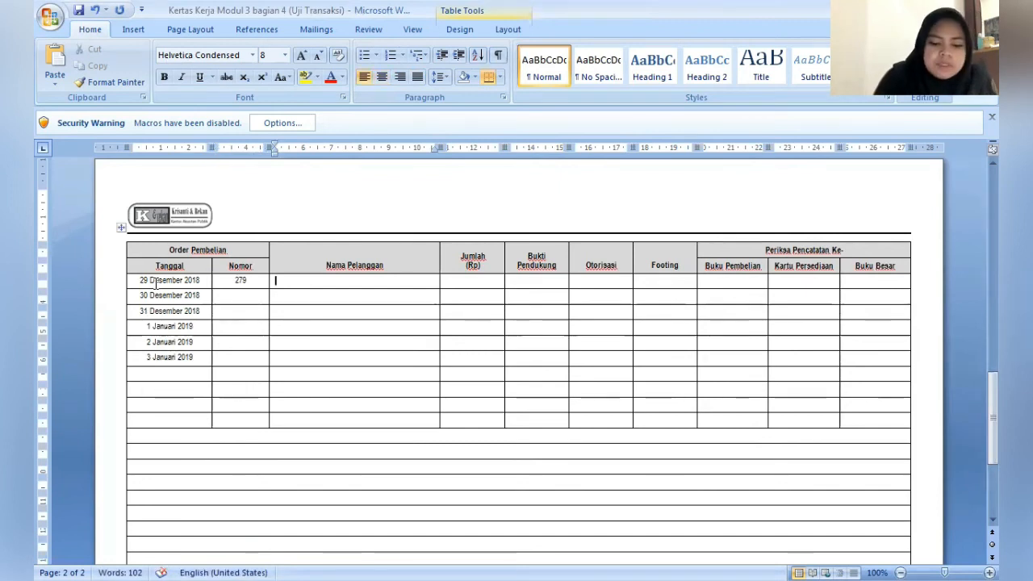
pyautogui.write('PT Delta')
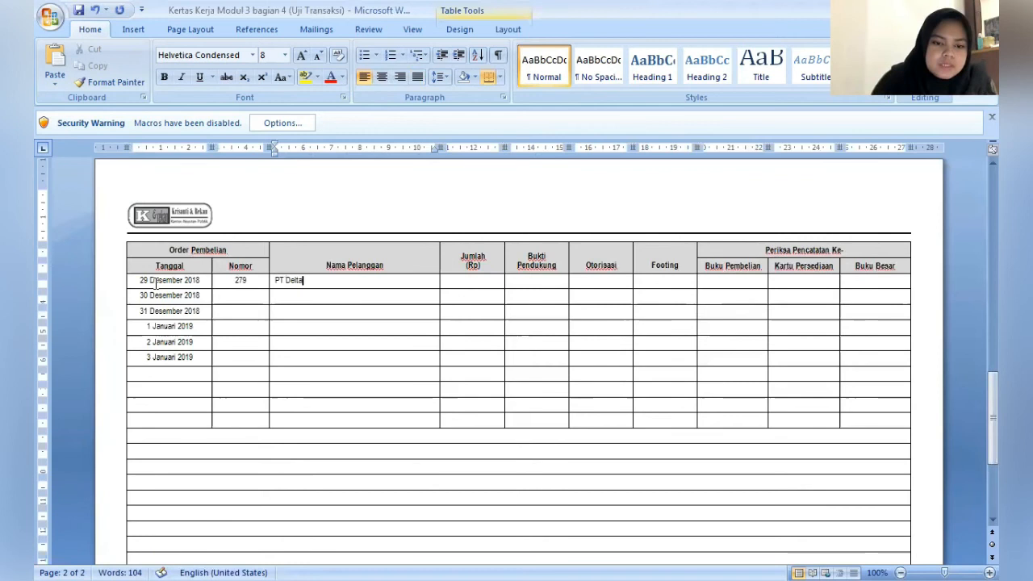
pyautogui.press('Tab')
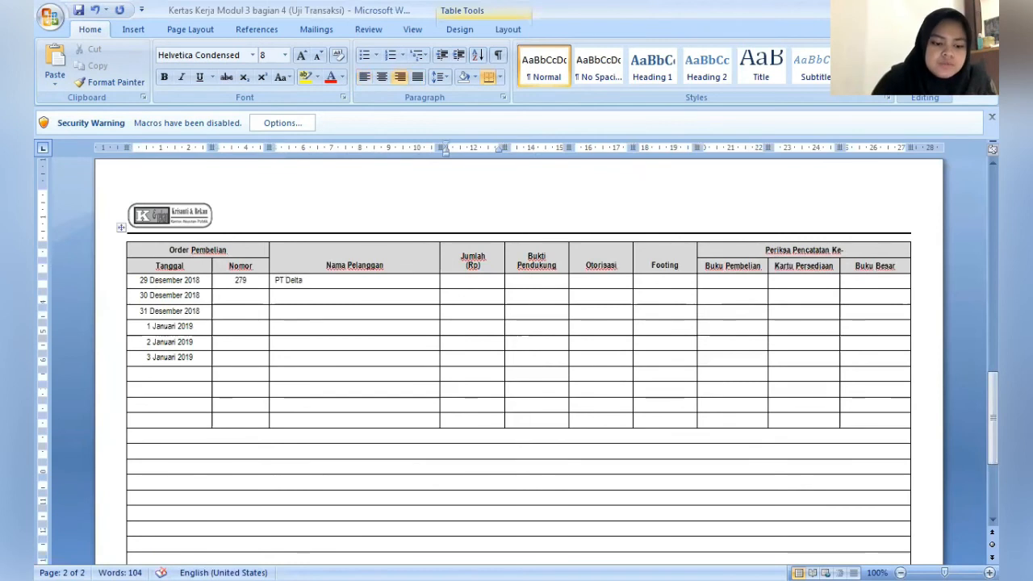
pyautogui.write('22.0')
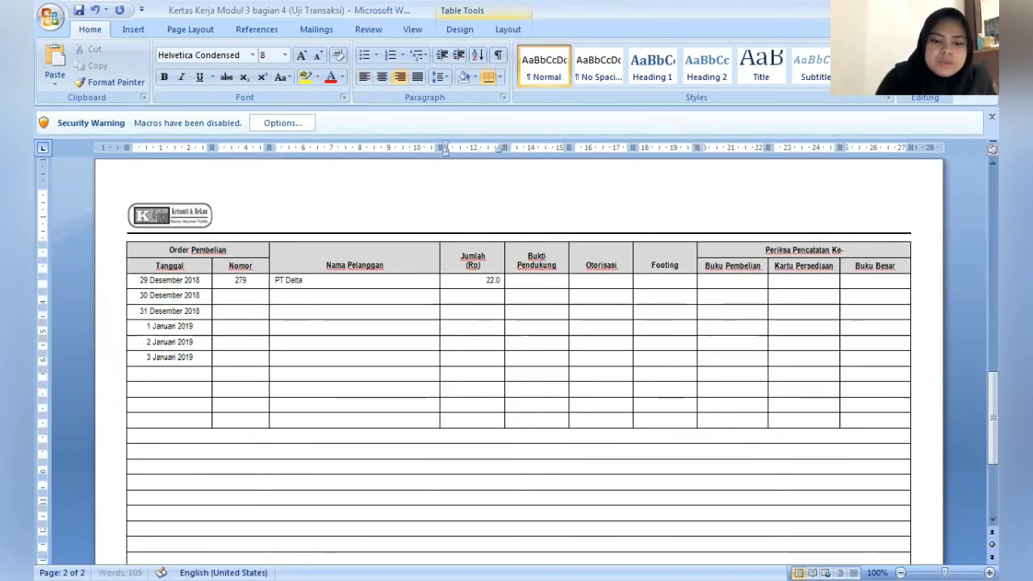
pyautogui.write('00')
pyautogui.write('.000')
# - Insert the Wingdings 2 check mark symbol in the Bukti Pendukung cell of the PT Delta row and copy it
pyautogui.press('Tab')
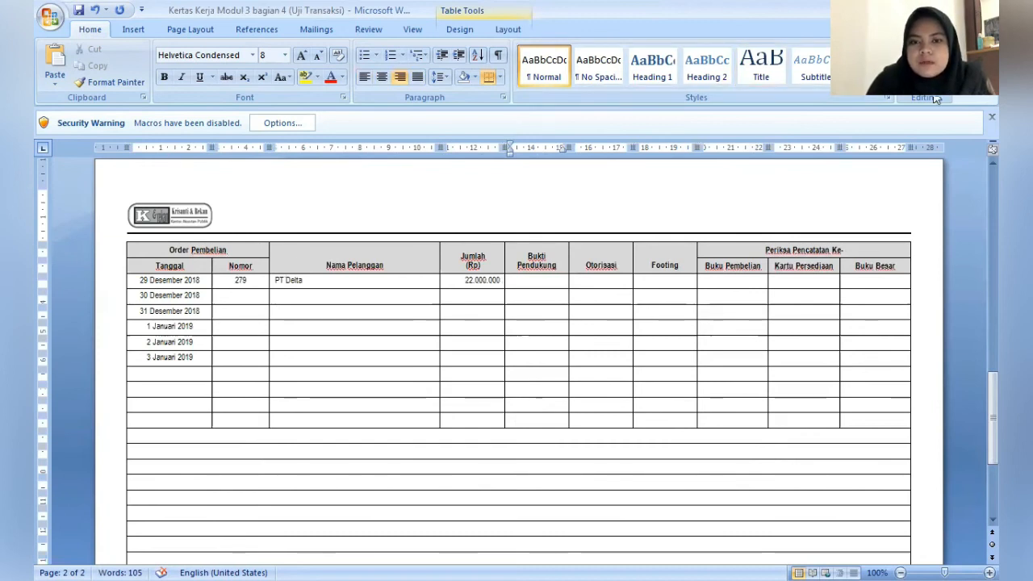
pyautogui.click(140, 31)
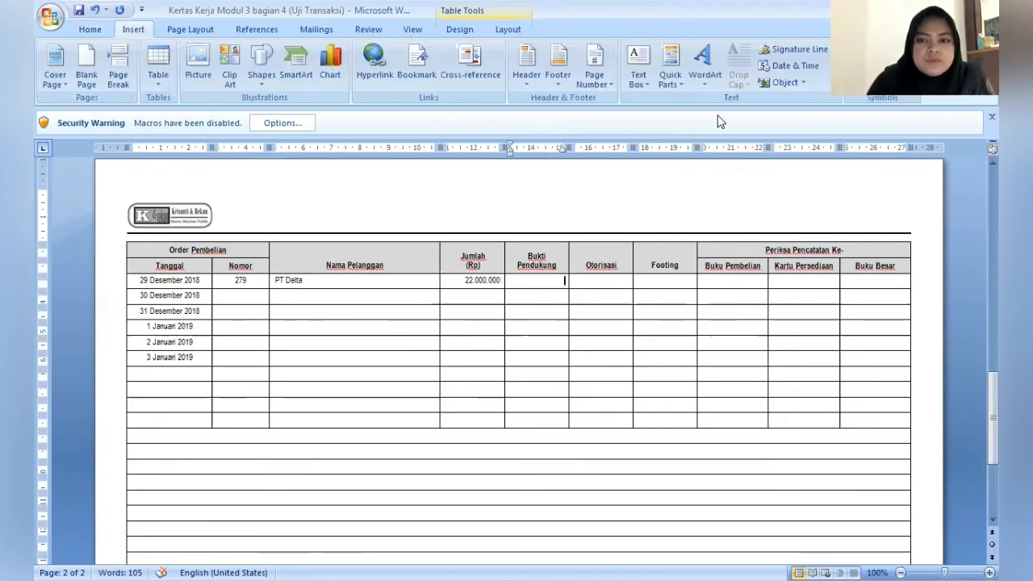
pyautogui.click(890, 99)
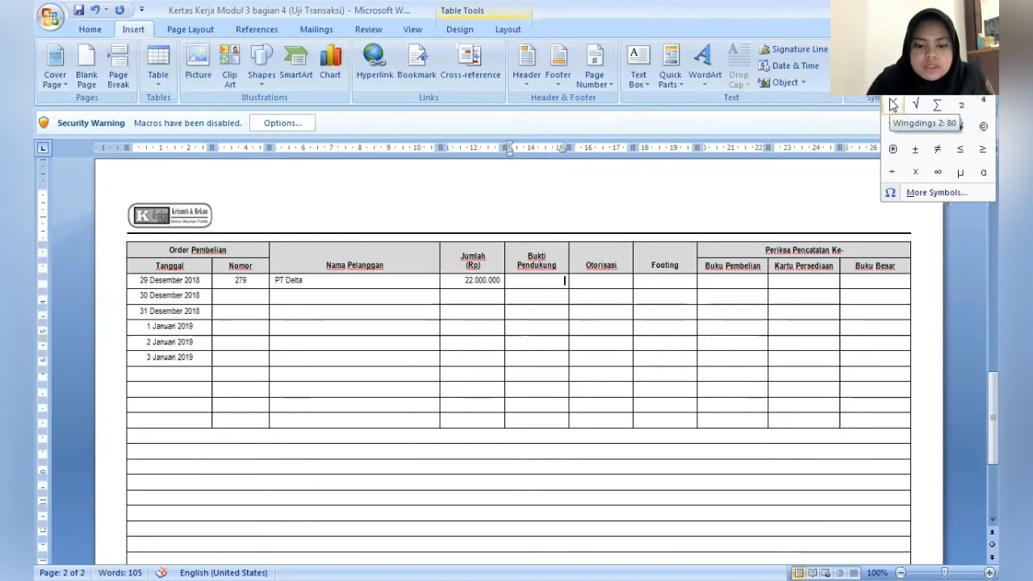
pyautogui.click(892, 103)
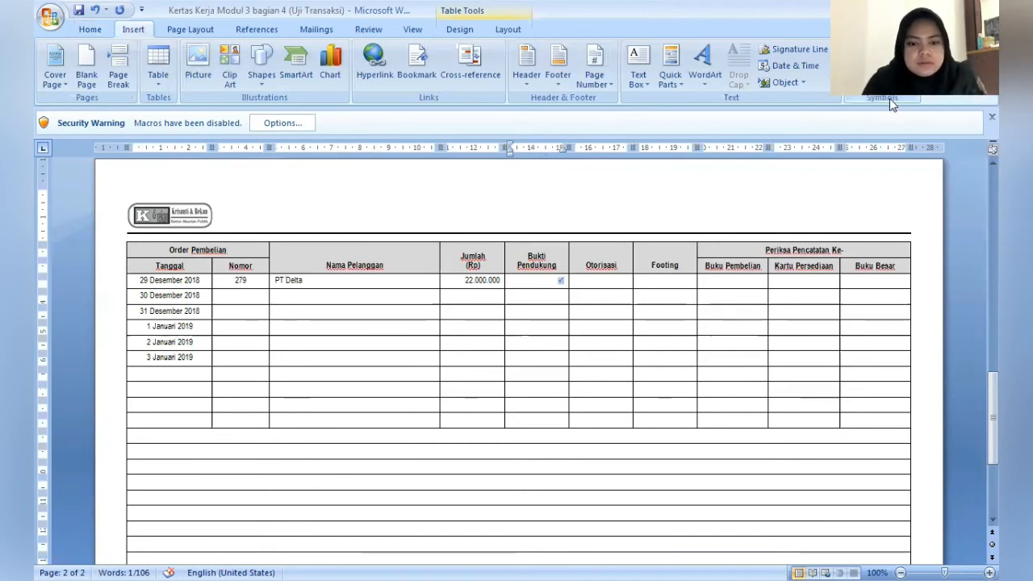
pyautogui.press('Right')
pyautogui.press('Right')
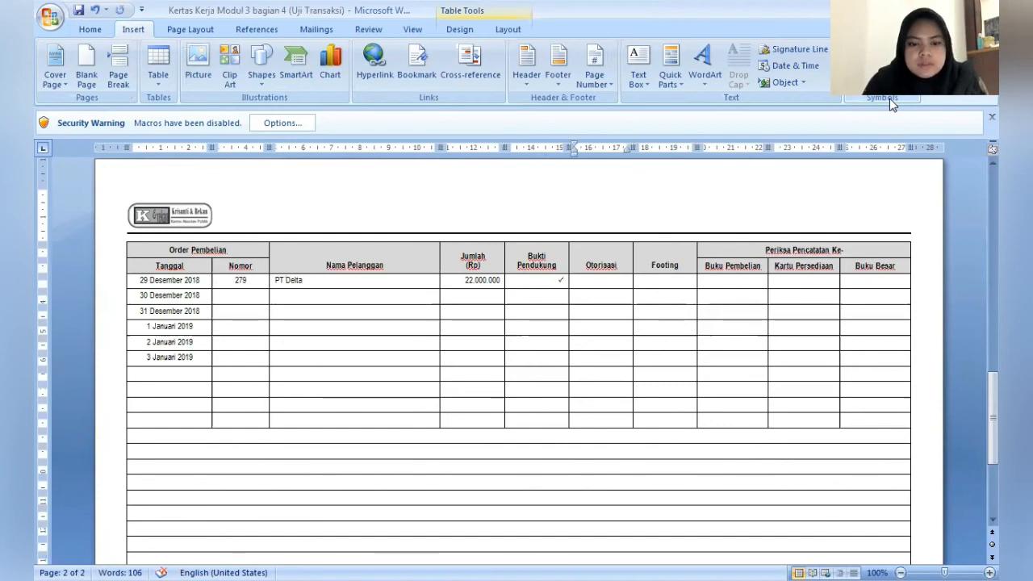
# - Paste the check mark into the PT Delta row's Otorisasi, Footing, Buku Pembelian, Kartu Persediaan and Buku Besar cells
pyautogui.write('✓')
pyautogui.press('Right')
pyautogui.hotkey('ctrl', 'v')
pyautogui.press('Right')
pyautogui.hotkey('ctrl', 'v')
pyautogui.press('Right')
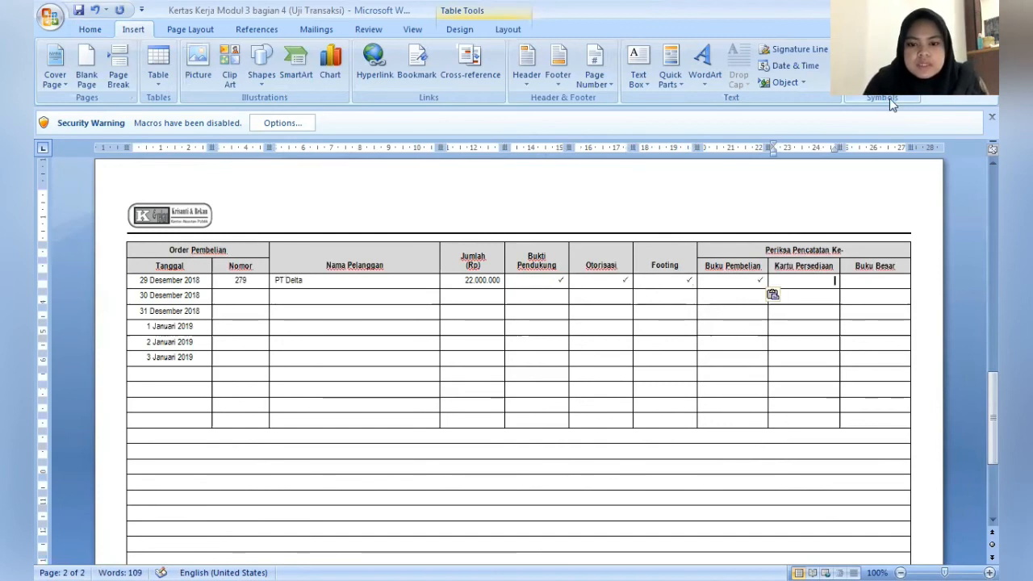
pyautogui.hotkey('ctrl', 'v')
pyautogui.press('Right')
pyautogui.hotkey('ctrl', 'v')
# - Fill in the order number under Nomor for the 30 Desember 2018 row
pyautogui.press('Down')
pyautogui.press('Left')
pyautogui.press('Left')
pyautogui.press('Left')
pyautogui.press('Left')
pyautogui.press('Left')
pyautogui.press('Left')
pyautogui.press('Left')
pyautogui.press('Left')
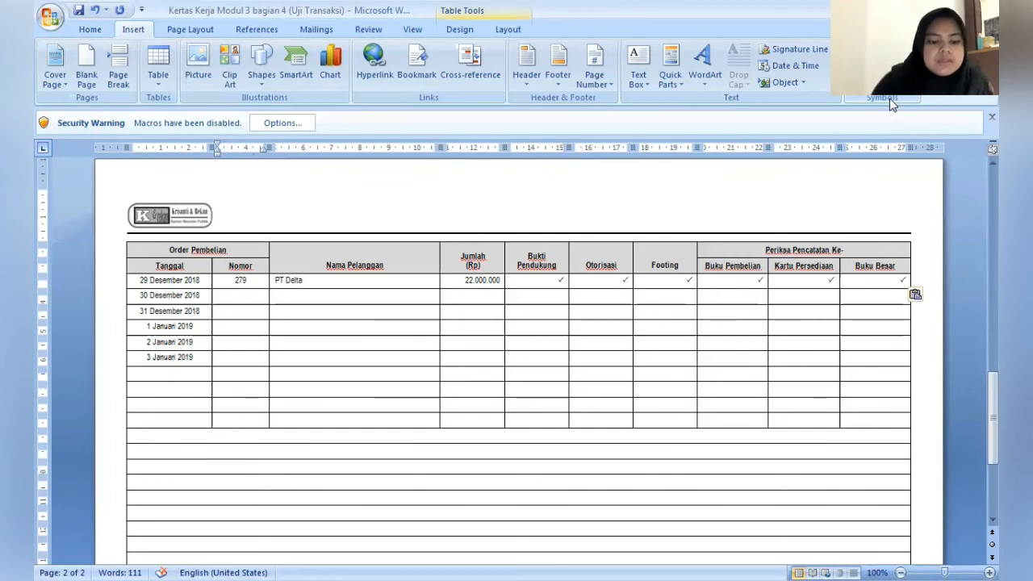
pyautogui.write('280')
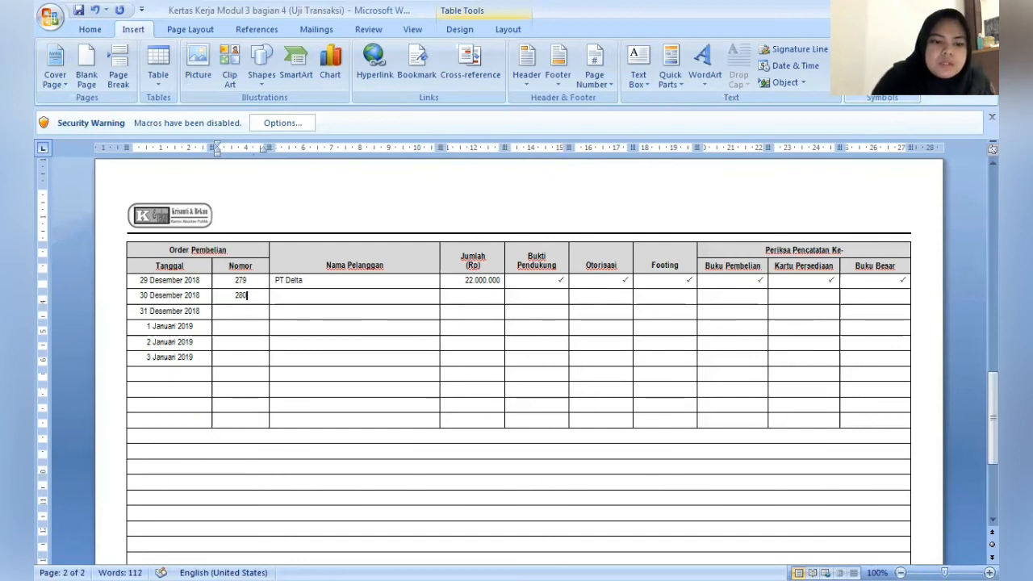
# - Enter PT Elang as Nama Pelanggan and 33.000.000 as Jumlah (Rp) in the 30 Desember 2018 row
pyautogui.press('Tab')
pyautogui.write('PT')
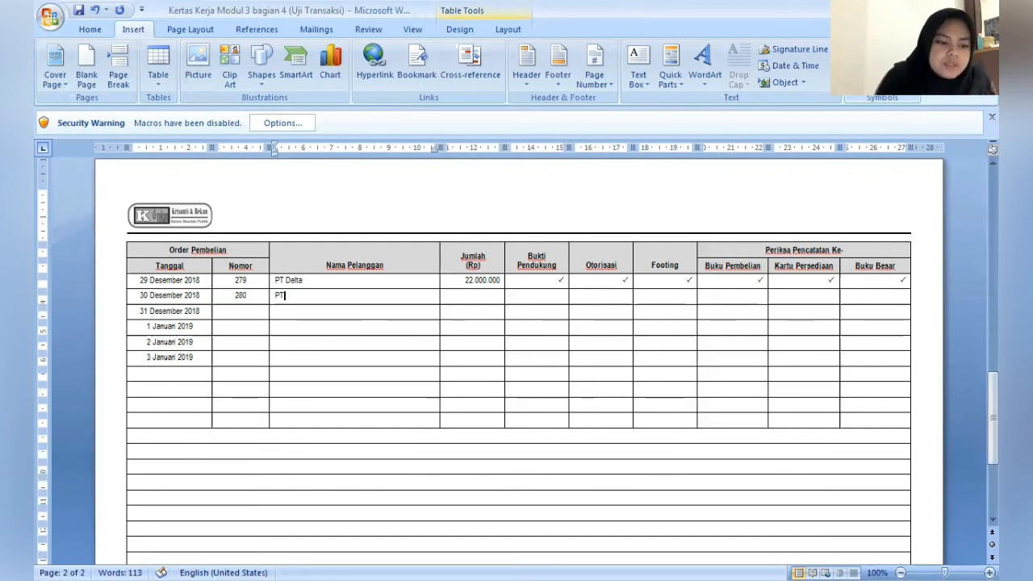
pyautogui.write(' Elang')
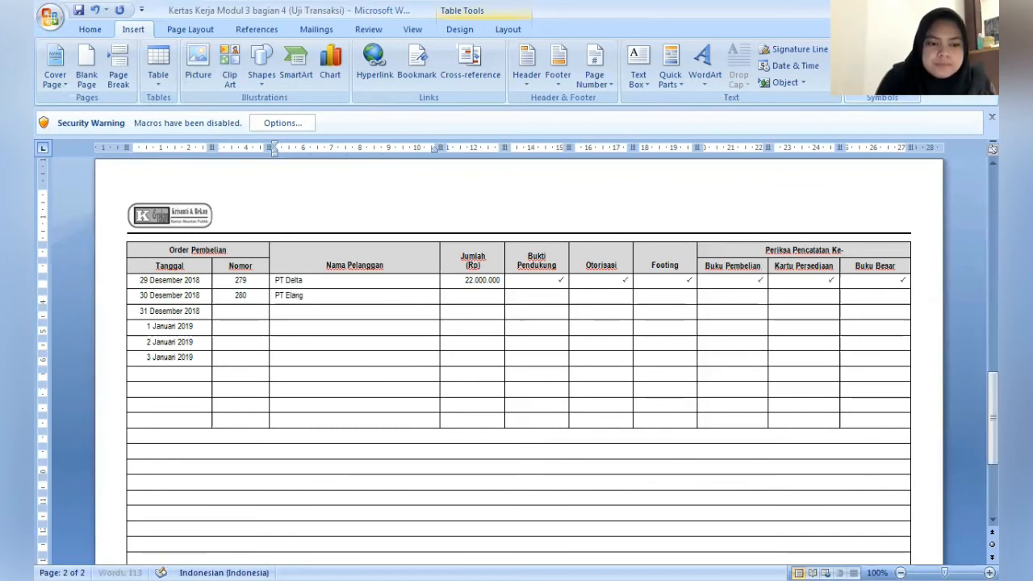
pyautogui.press('Tab')
pyautogui.write('33.')
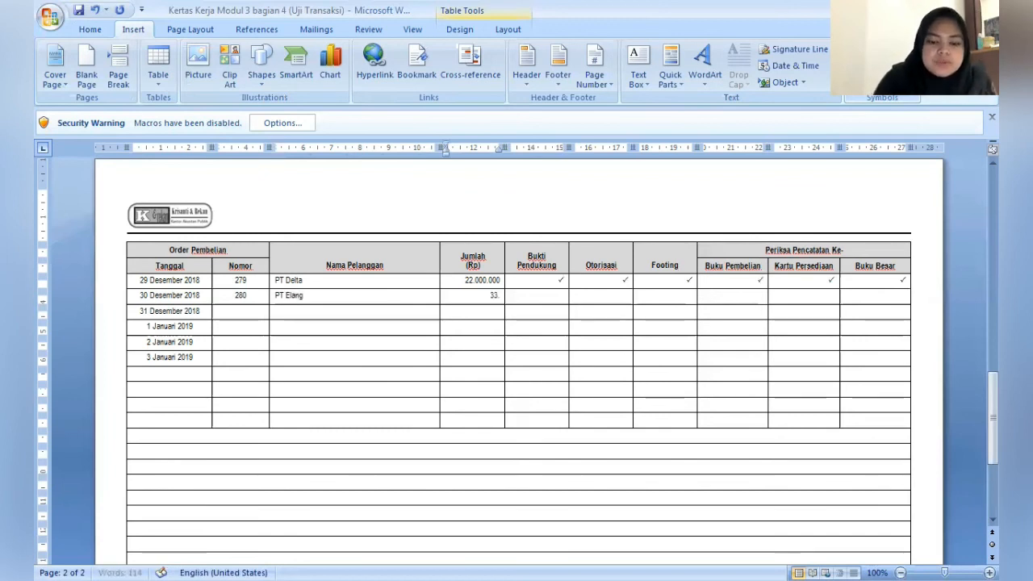
pyautogui.write('000.000.')
# - Paste check marks across the PT Elang row, from Bukti Pendukung through Buku Besar
pyautogui.press('Tab')
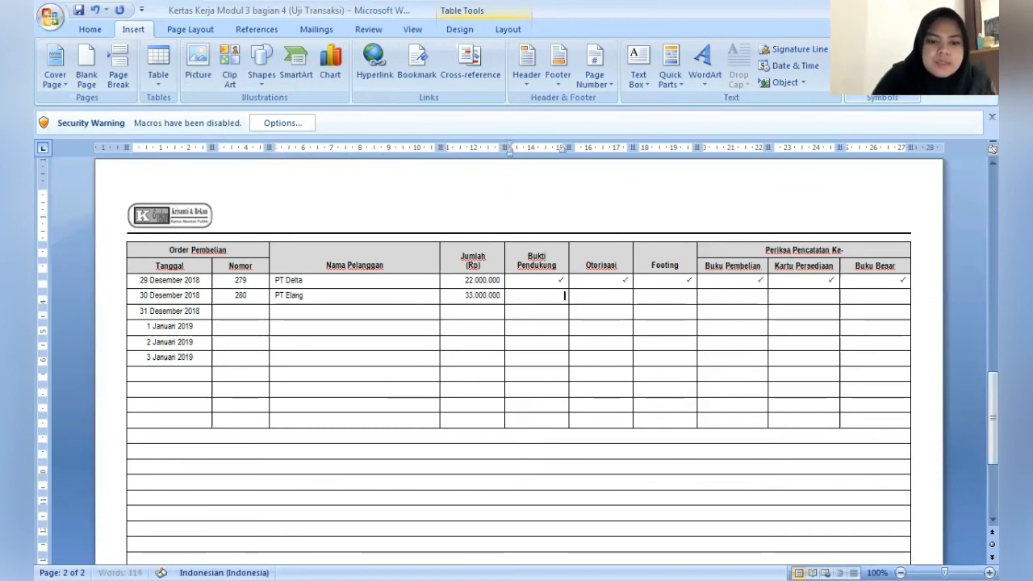
pyautogui.write('✓')
pyautogui.press('Tab')
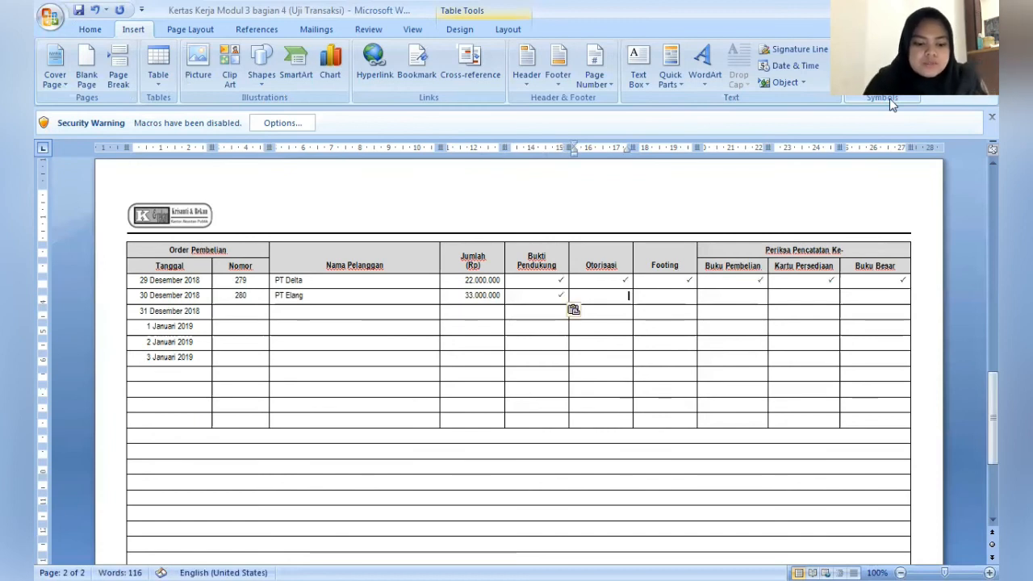
pyautogui.write('✓')
pyautogui.press('Tab')
pyautogui.hotkey('ctrl', 'v')
pyautogui.press('Tab')
pyautogui.hotkey('ctrl', 'v')
pyautogui.press('Tab')
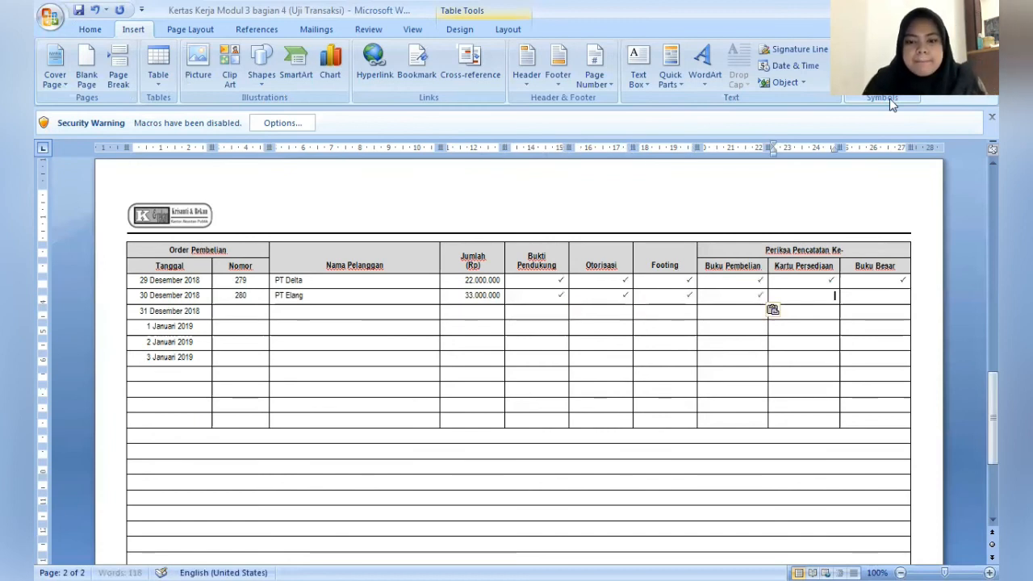
pyautogui.write('✓')
pyautogui.press('Tab')
pyautogui.write('✓')
pyautogui.press('BackSpace')
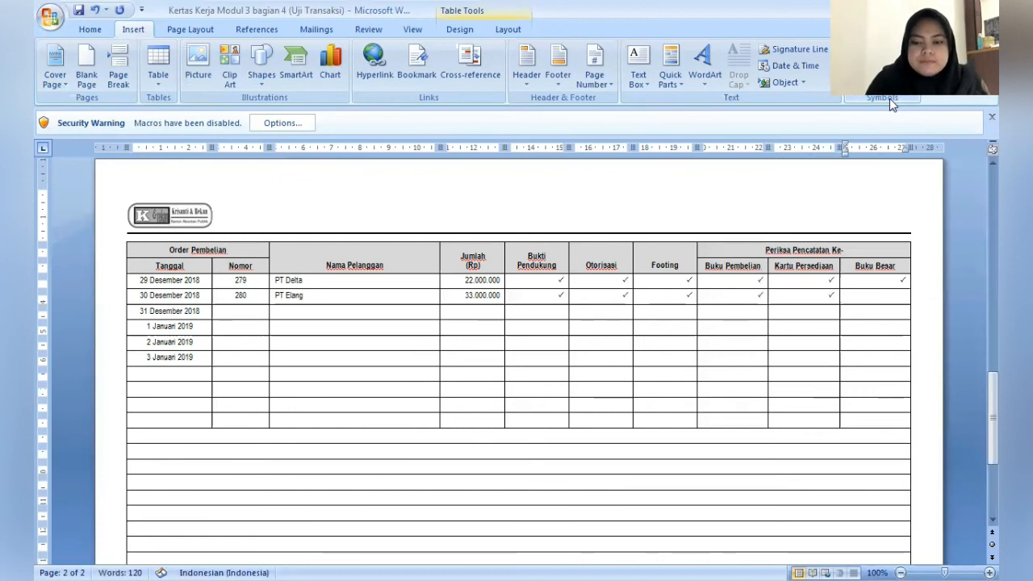
pyautogui.write('✓')
# - Fill in the order number under Nomor for the 31 Desember 2018 row
pyautogui.press('Left')
pyautogui.press('Left')
pyautogui.press('Left')
pyautogui.press('Left')
pyautogui.press('Left')
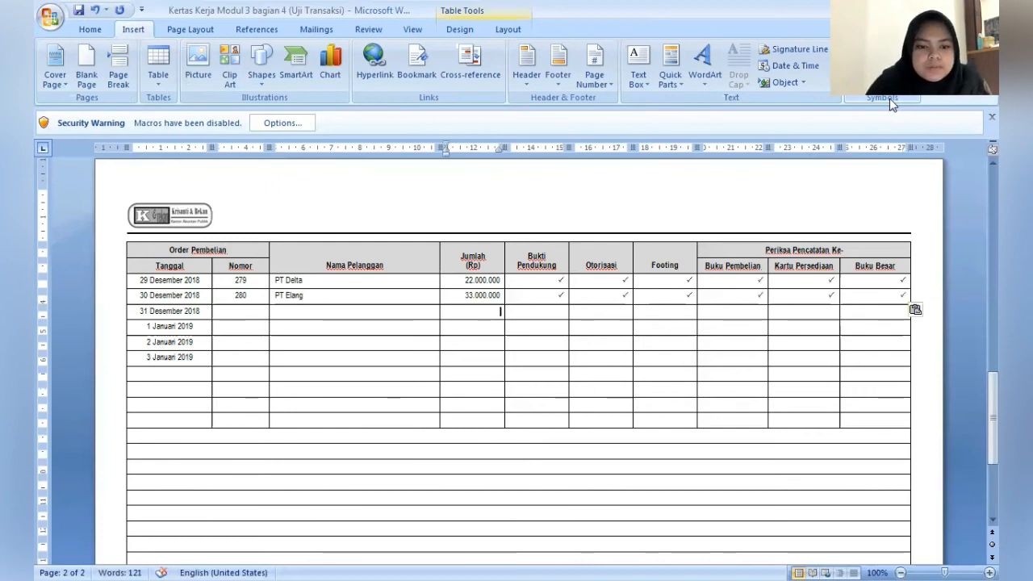
pyautogui.press('Left')
pyautogui.press('Left')
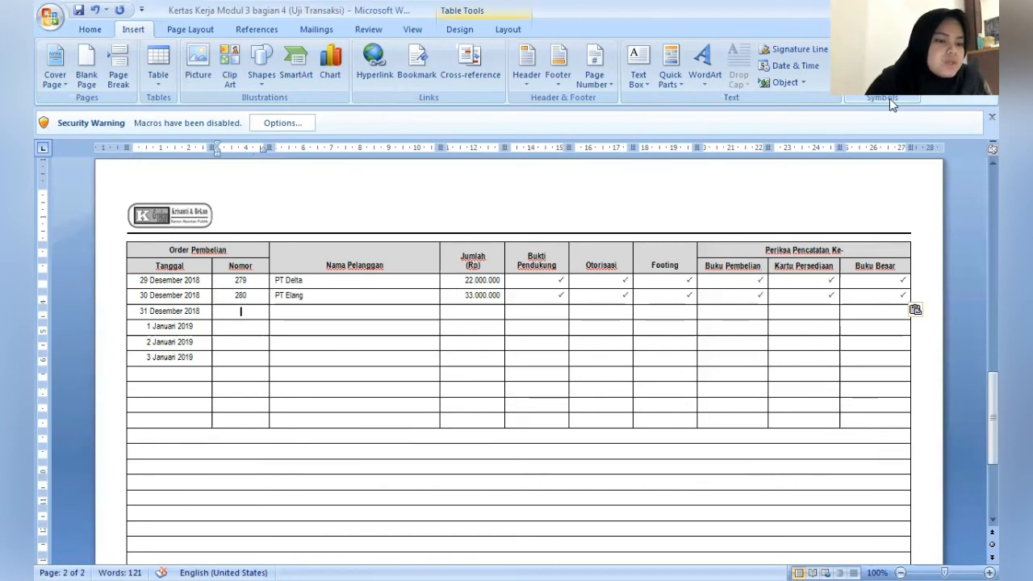
pyautogui.write('2')
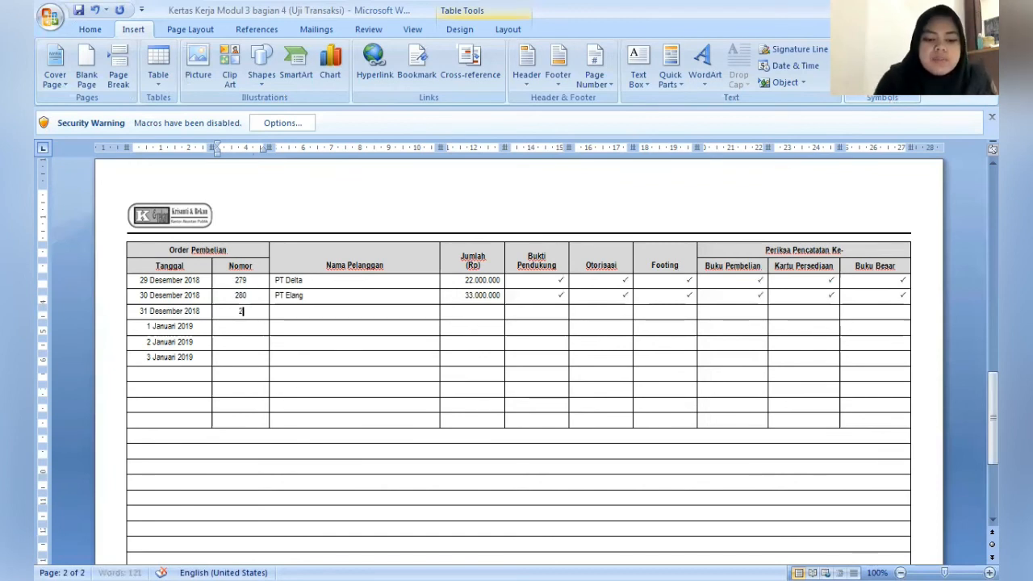
pyautogui.write('81')
# - Enter PT Fitra as Nama Pelanggan and 44.000.000 as Jumlah (Rp) in the 31 Desember 2018 row
pyautogui.press('Tab')
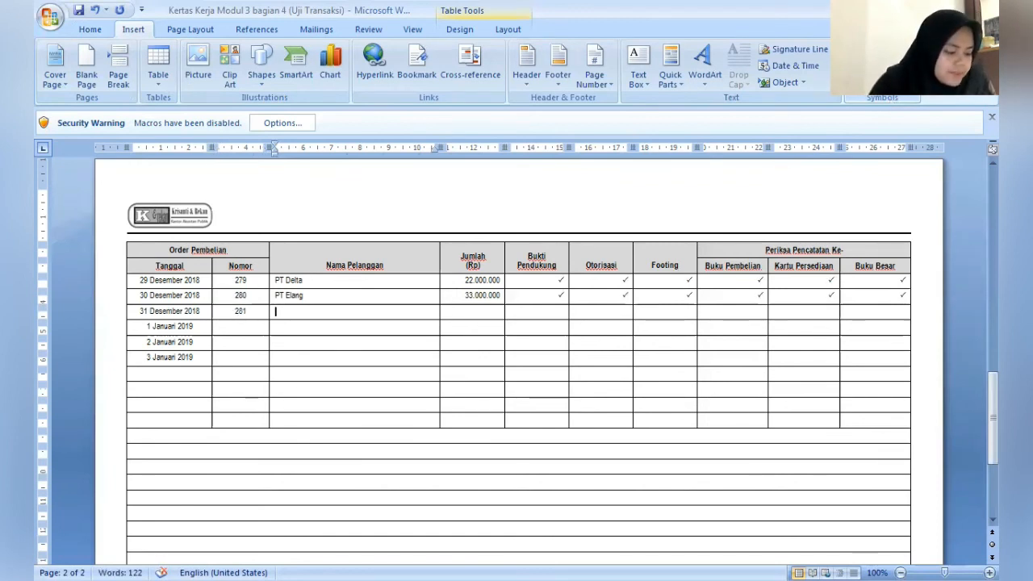
pyautogui.write('PT')
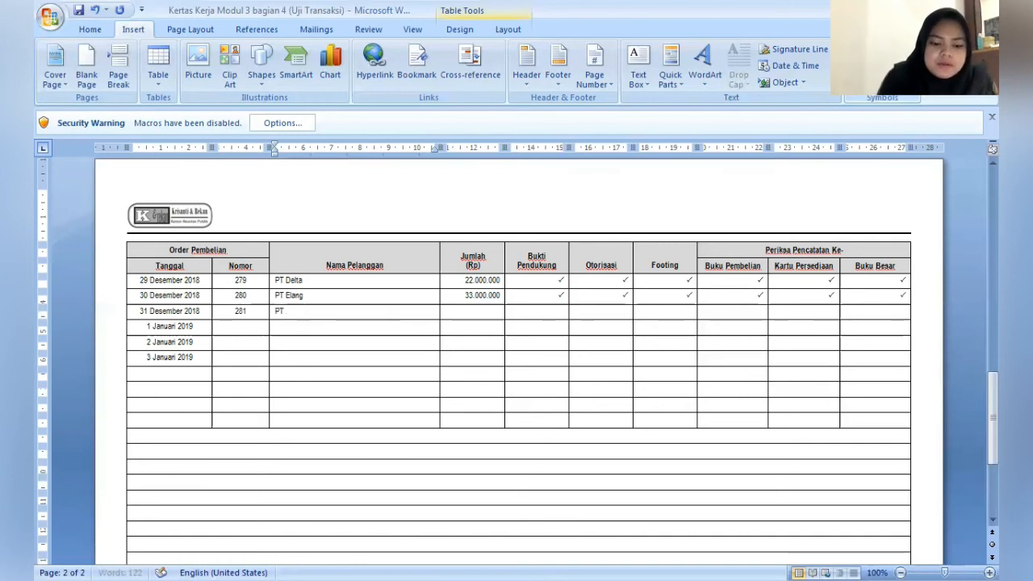
pyautogui.write(' Fitra')
pyautogui.press('Tab')
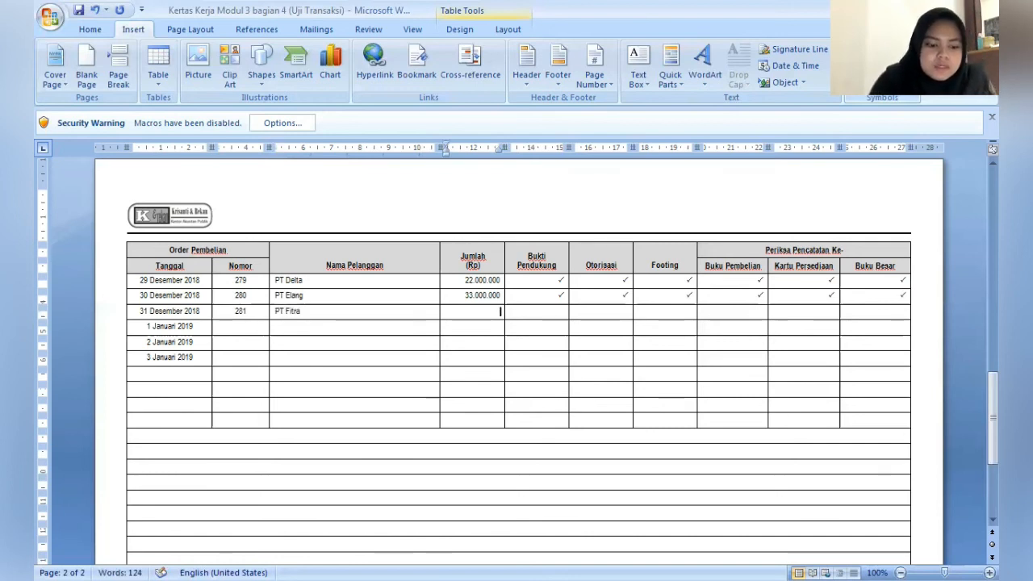
pyautogui.write('44')
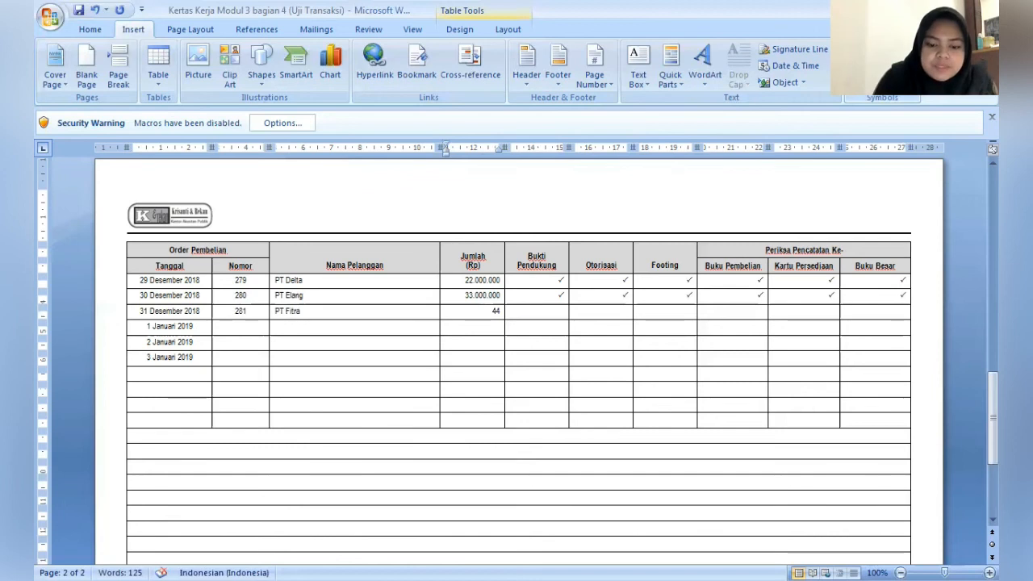
pyautogui.write('.000.000')
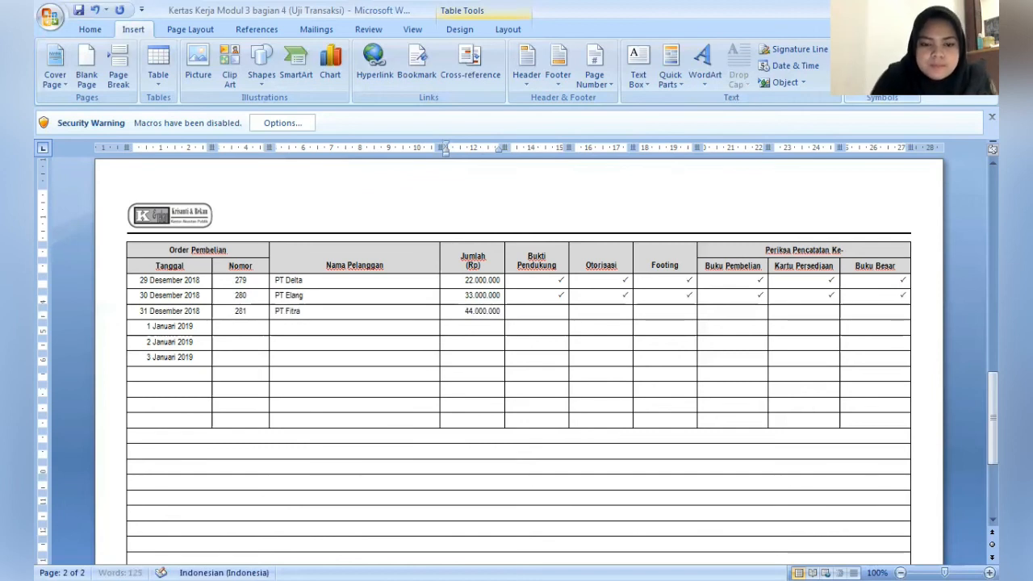
# - Paste check marks across the PT Fitra row, from Bukti Pendukung through Buku Besar
pyautogui.press('Tab')
pyautogui.write('✓')
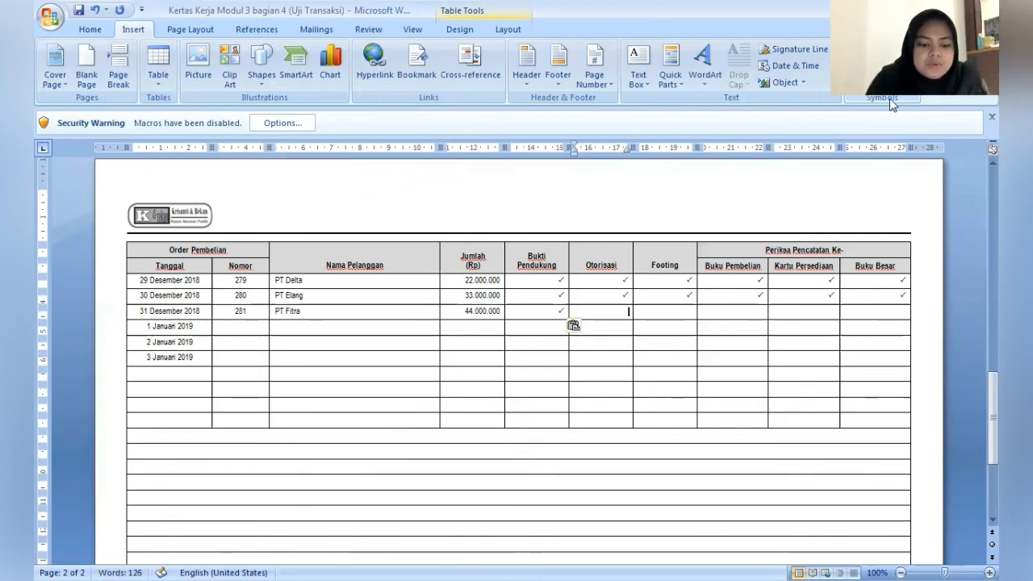
pyautogui.press('Tab')
pyautogui.write('✓')
pyautogui.press('Tab')
pyautogui.hotkey('ctrl', 'v')
pyautogui.hotkey('ctrl', 'v')
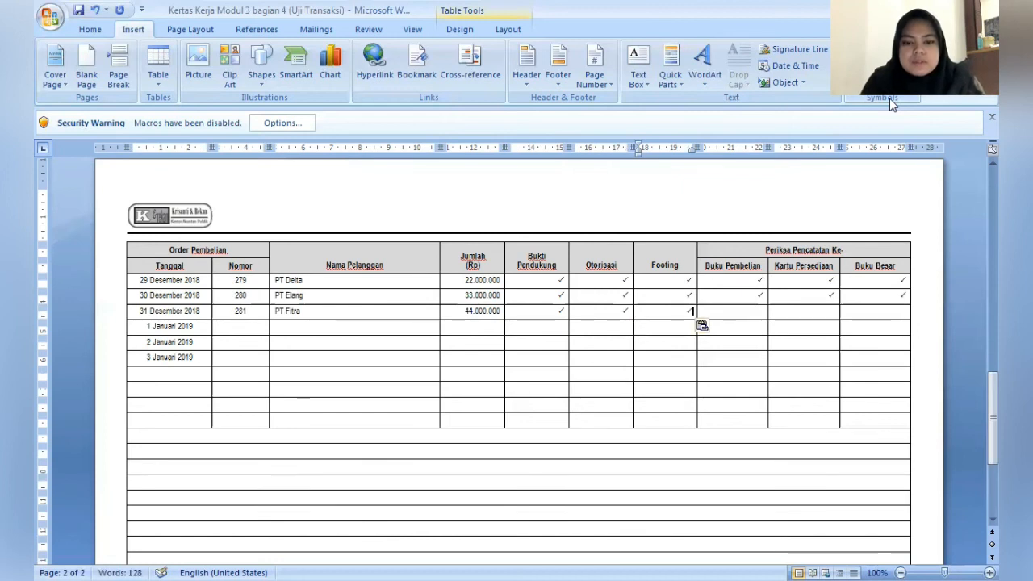
pyautogui.press('BackSpace')
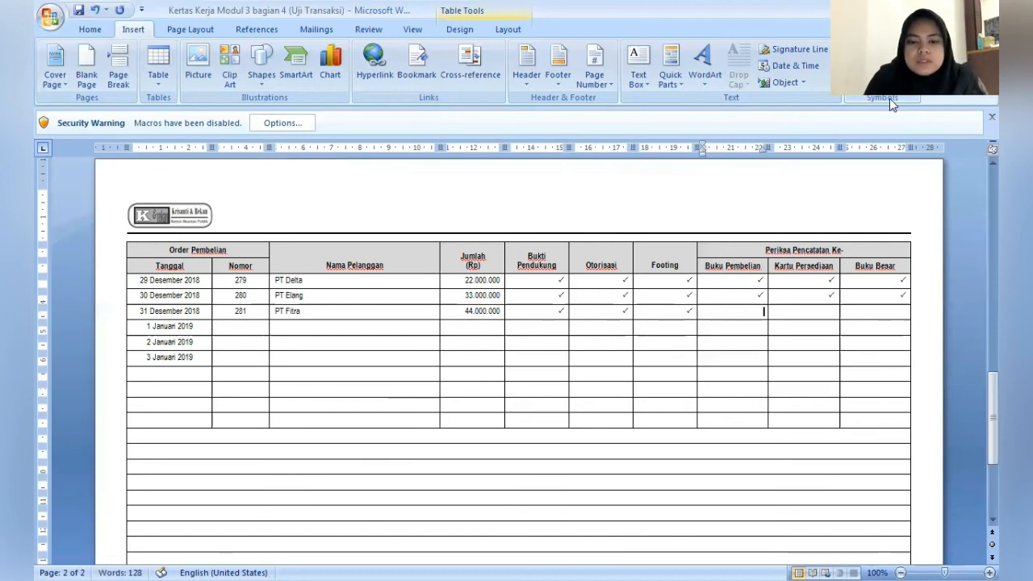
pyautogui.press('Tab')
pyautogui.write('✓')
pyautogui.press('Tab')
pyautogui.write('✓')
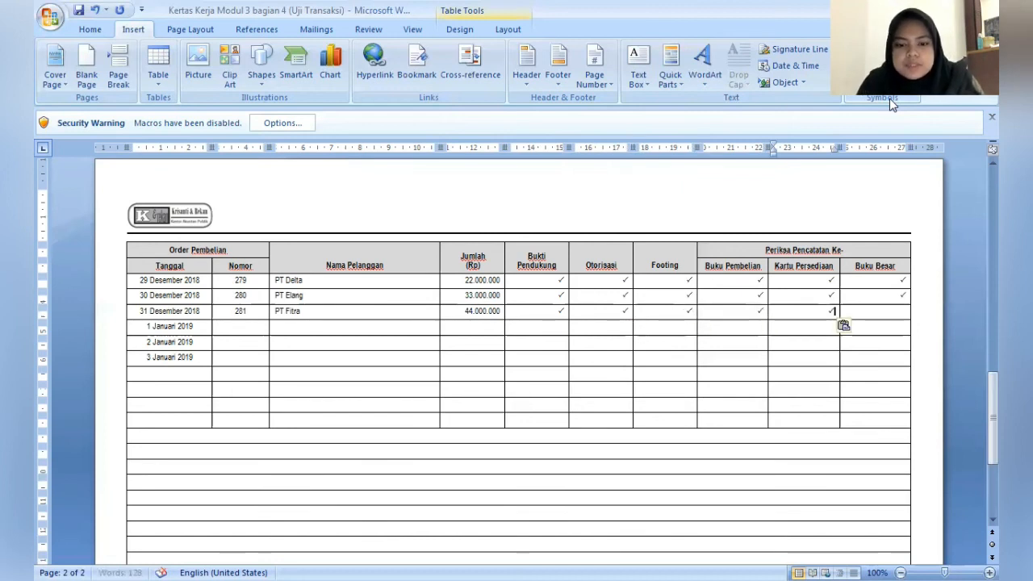
pyautogui.press('Tab')
pyautogui.write('✓')
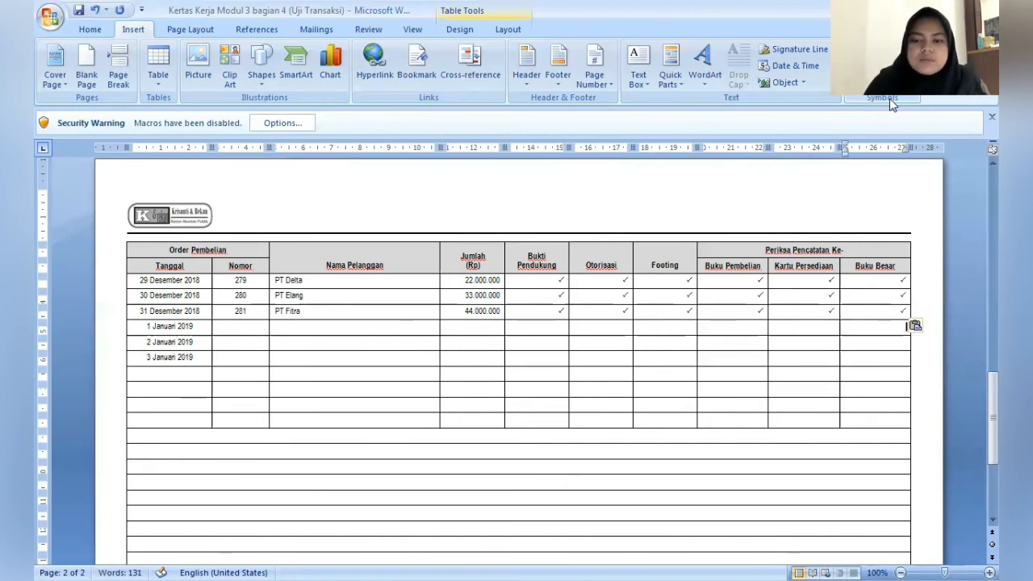
# - Fill in the order number under Nomor for the 1 Januari 2019 row
pyautogui.press('Tab')
pyautogui.press('Tab')
pyautogui.press('Tab')
pyautogui.hotkey('shift', 'Tab')
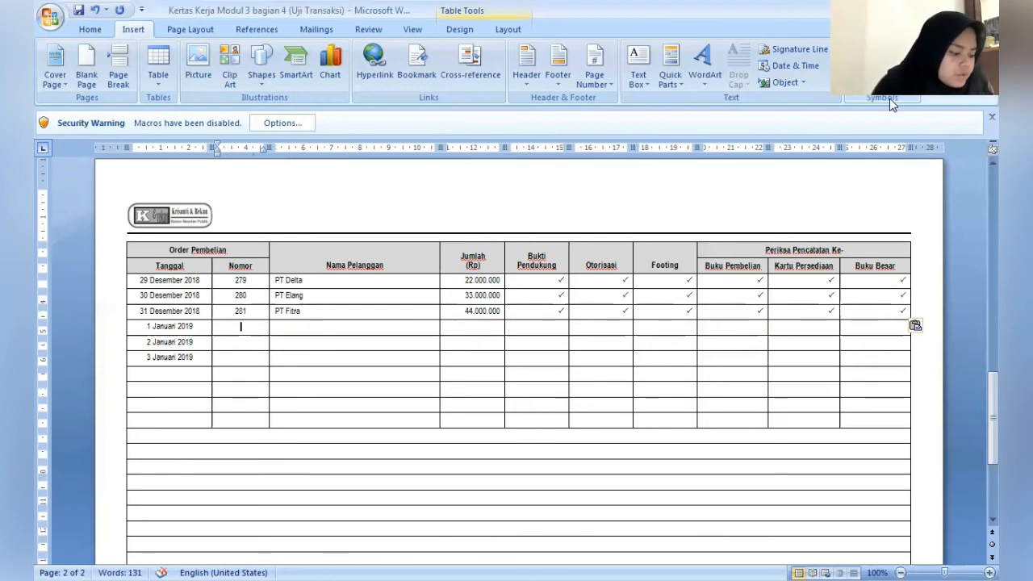
pyautogui.write('28')
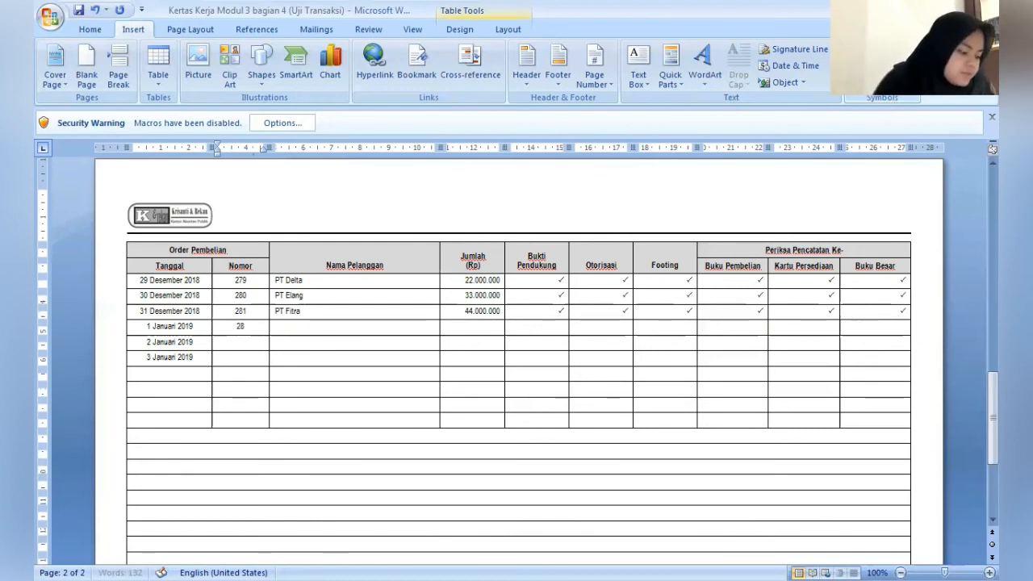
pyautogui.write('2')
# - Enter PT Gaya as Nama Pelanggan and 55.000.000 as Jumlah (Rp) in the 1 Januari 2019 row
pyautogui.press('Tab')
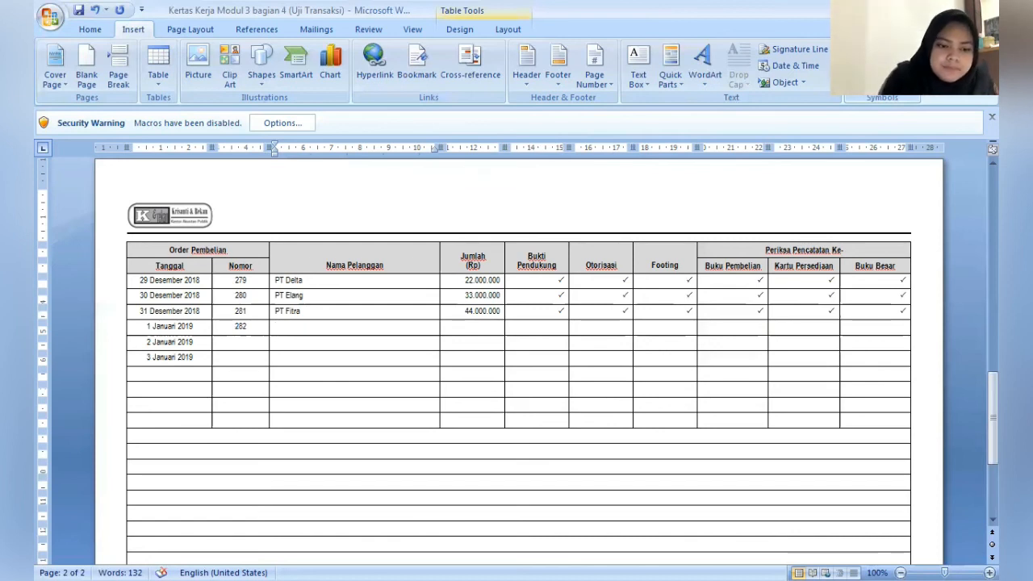
pyautogui.write('PT Gaya')
pyautogui.press('Tab')
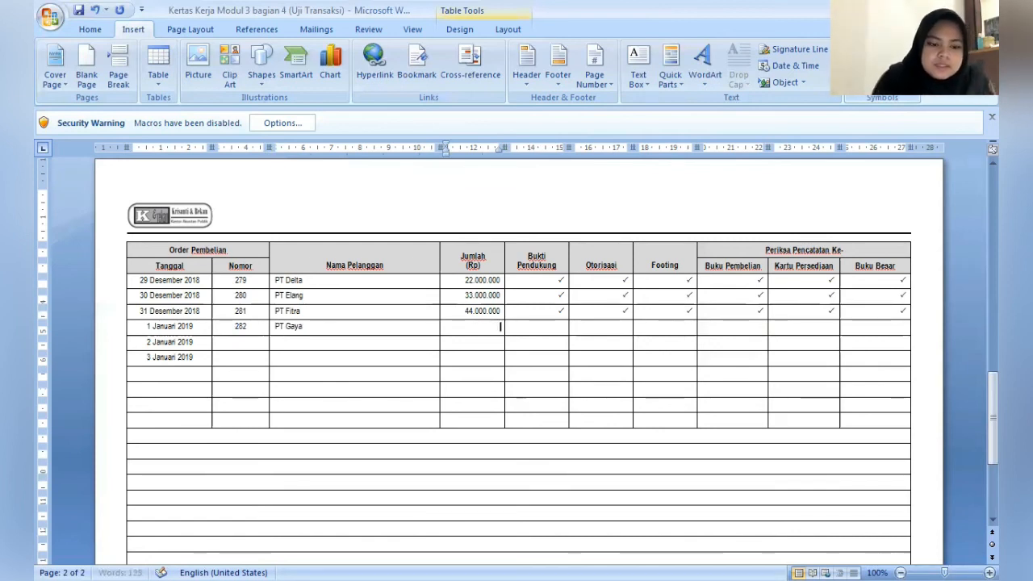
pyautogui.write('55.')
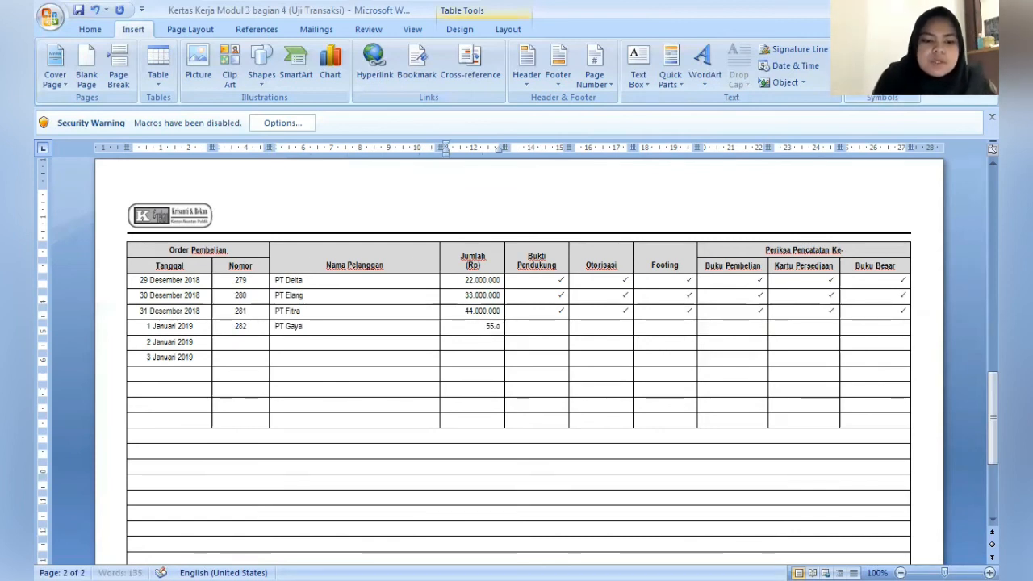
pyautogui.write('000')
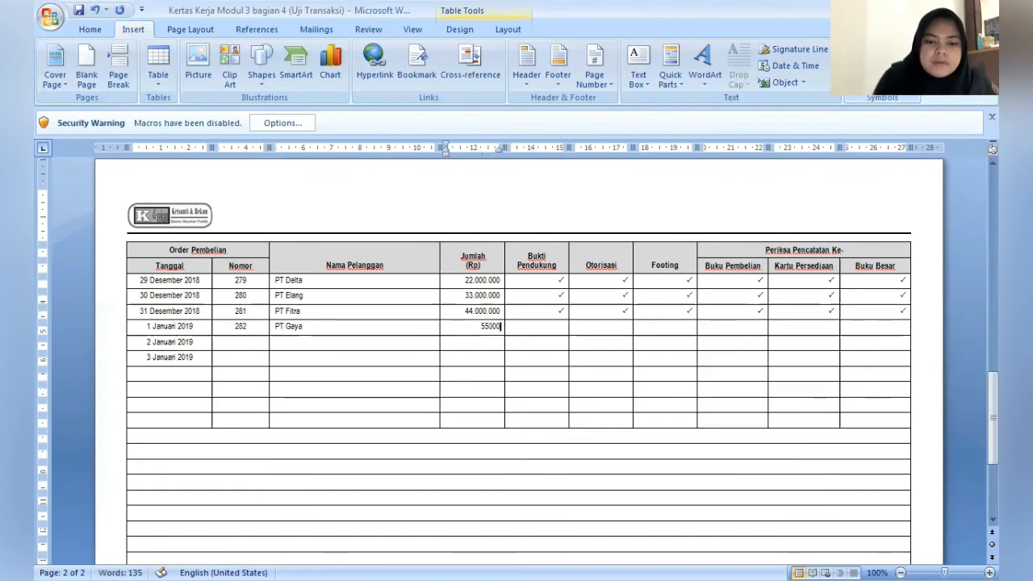
pyautogui.press('BackSpace')
pyautogui.press('BackSpace')
pyautogui.press('BackSpace')
pyautogui.write('.000.000')
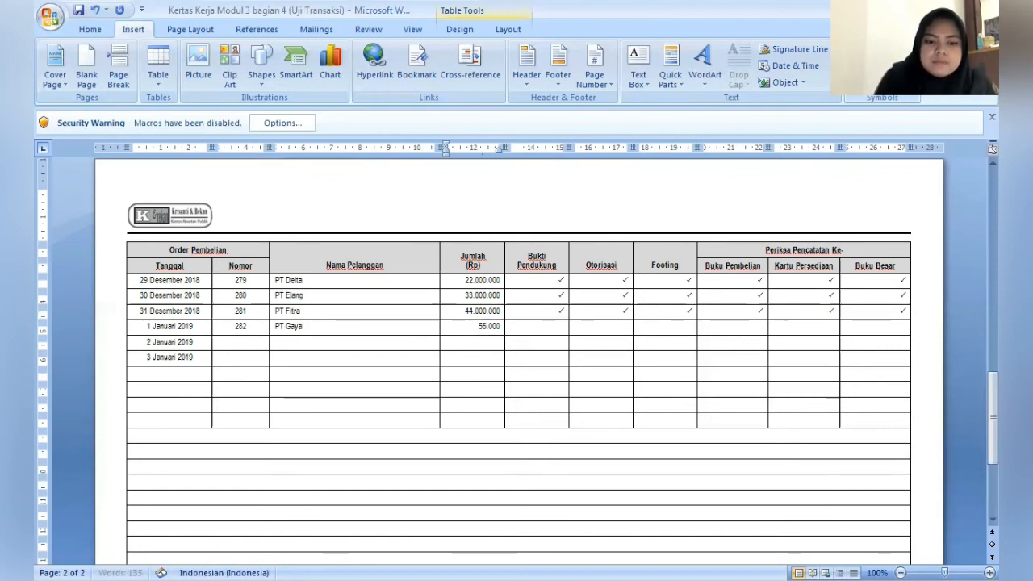
# - Paste check marks across the PT Gaya row, from Bukti Pendukung through Buku Besar
pyautogui.press('Tab')
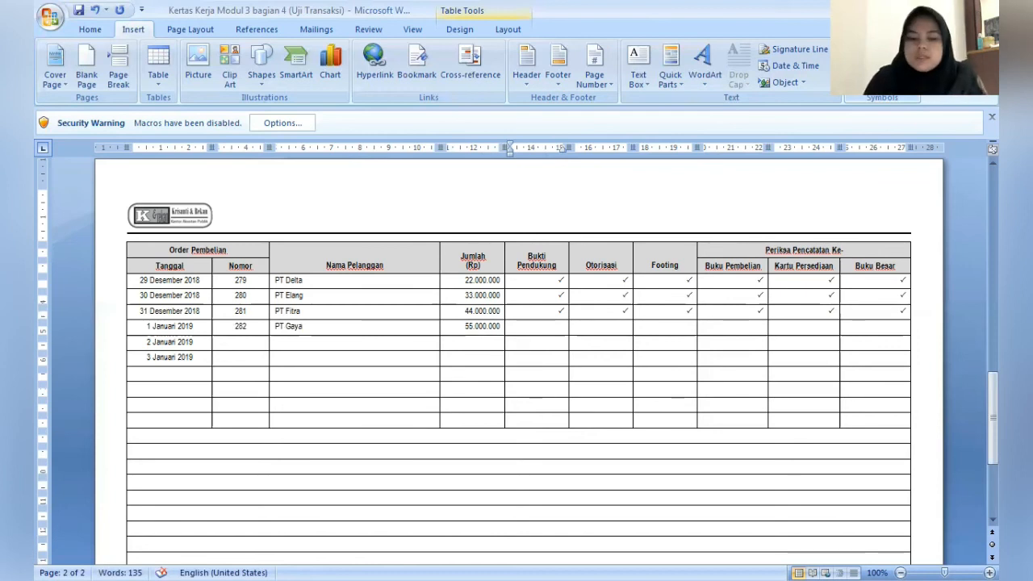
pyautogui.write('✓')
pyautogui.press('Tab')
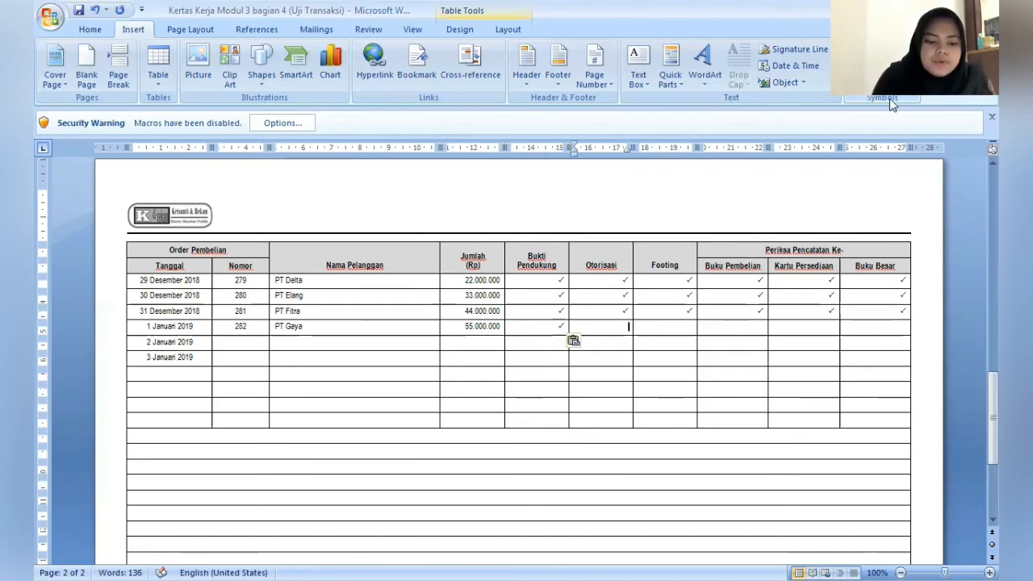
pyautogui.write('✓')
pyautogui.press('Tab')
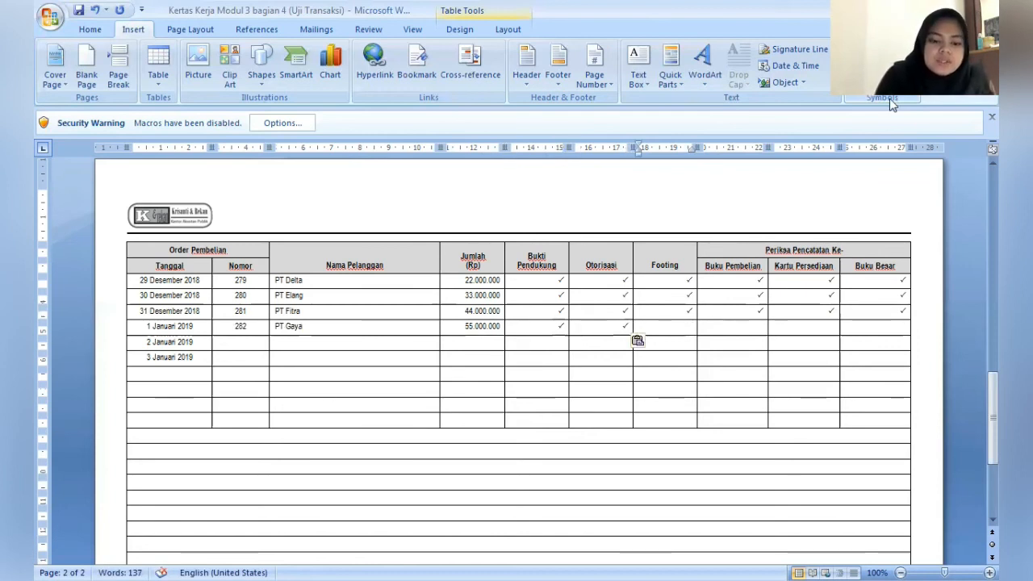
pyautogui.write('✓')
pyautogui.press('Tab')
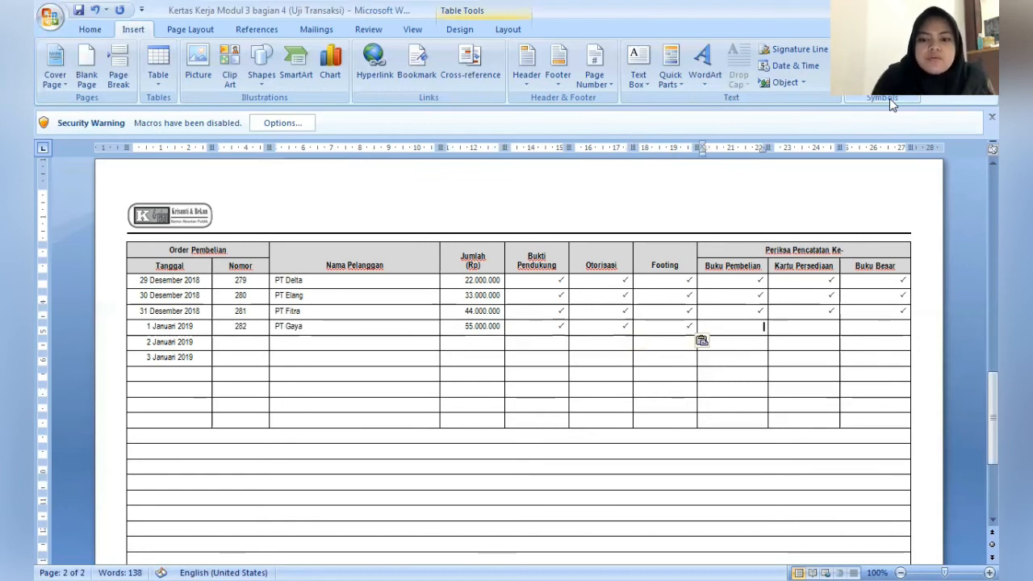
pyautogui.write('✓')
pyautogui.press('Tab')
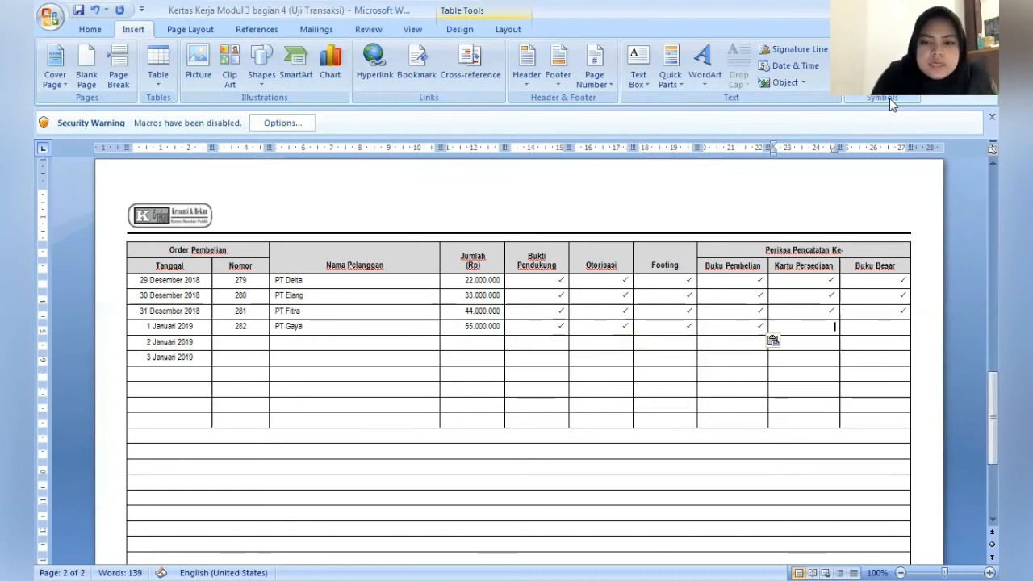
pyautogui.write('✓')
pyautogui.press('Tab')
pyautogui.write('✓')
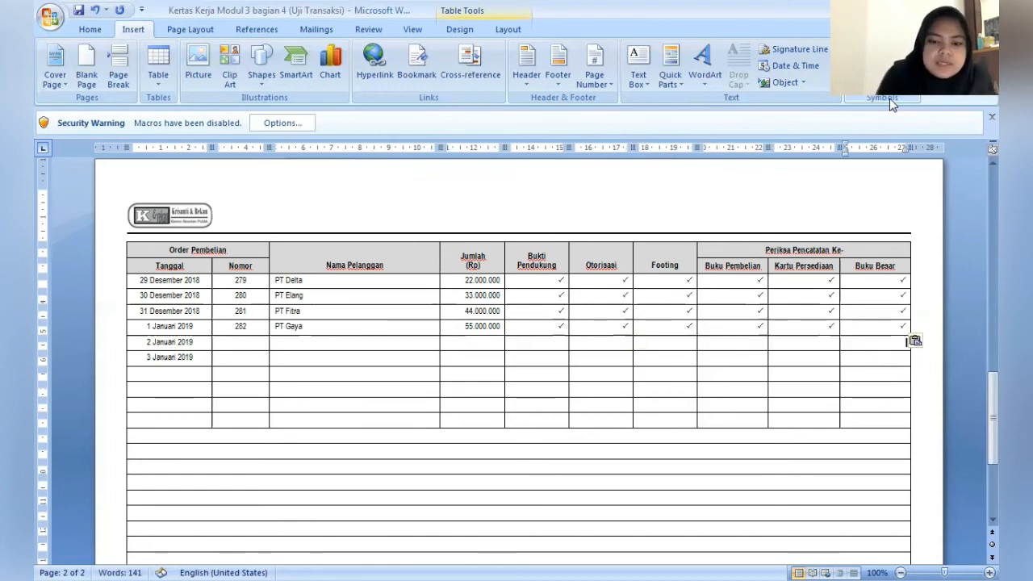
# - Fill in the order number under Nomor for the 2 Januari 2019 row
pyautogui.press('Tab')
pyautogui.press('Tab')
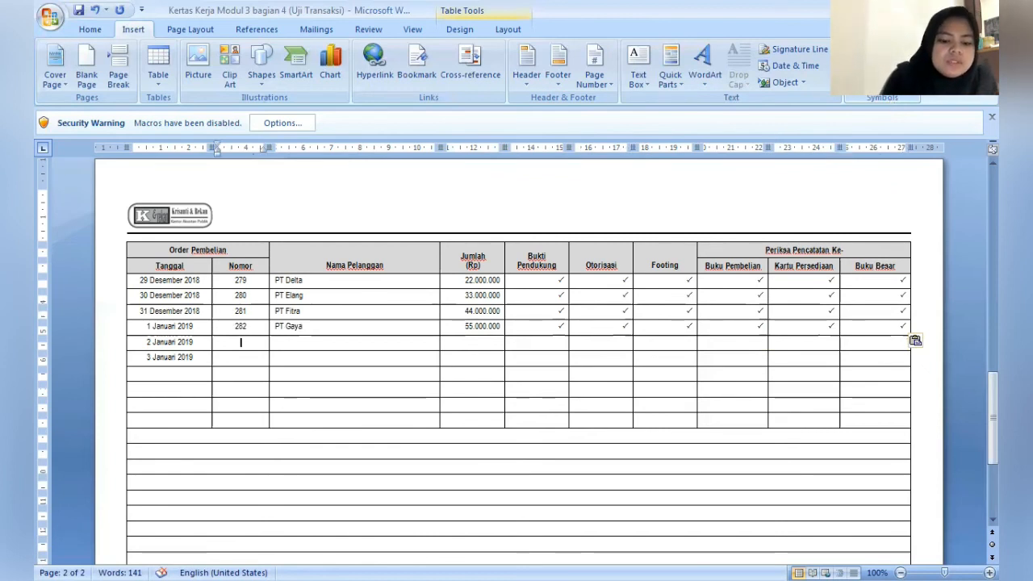
pyautogui.write('283')
# - Enter PT Hero as Nama Pelanggan and 66.000.000 as Jumlah (Rp) in the 2 Januari 2019 row
pyautogui.press('Tab')
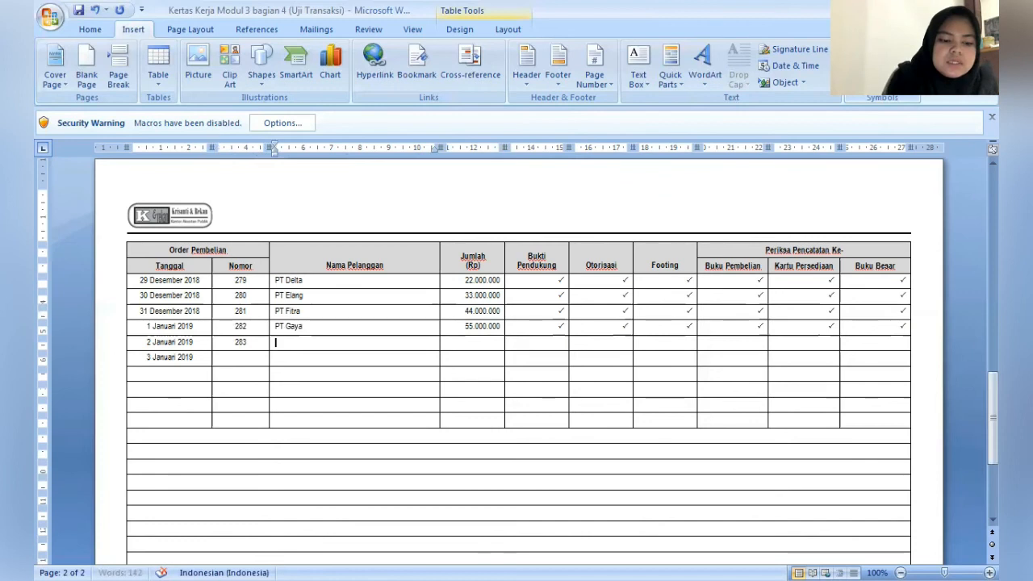
pyautogui.write('PT H')
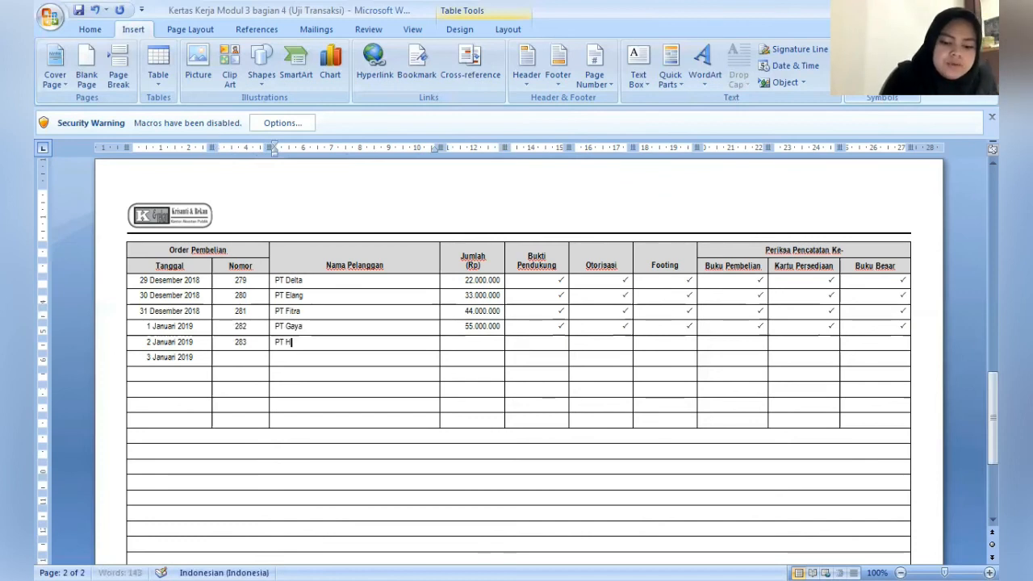
pyautogui.write('ero')
pyautogui.press('Tab')
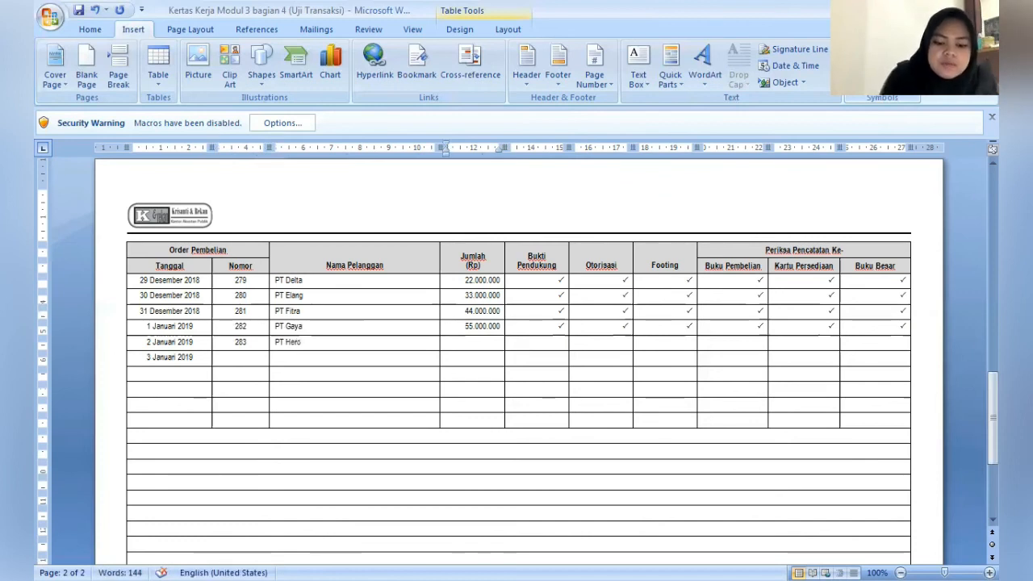
pyautogui.write('66.000.000')
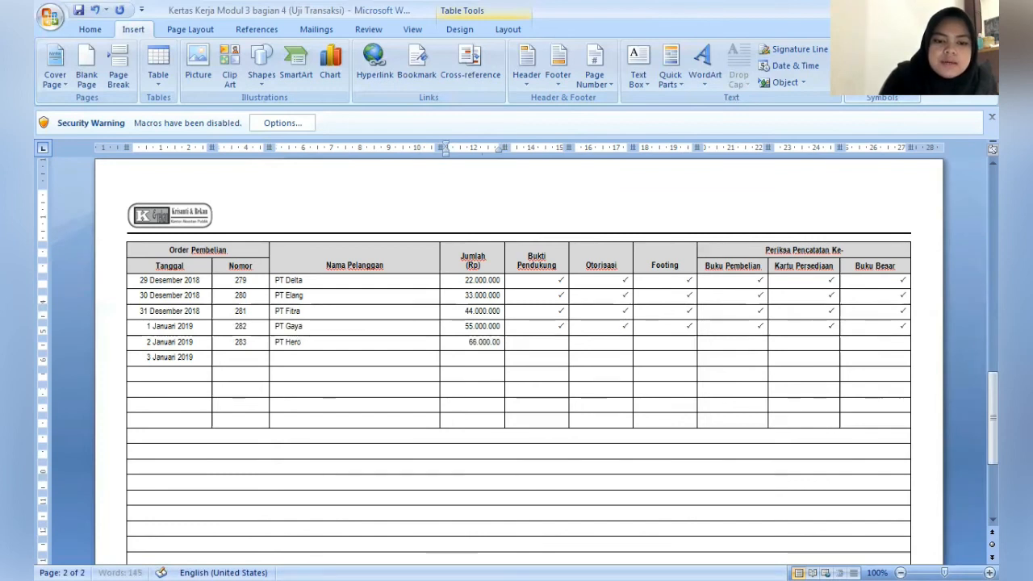
# - Paste check marks across the PT Hero row, from Bukti Pendukung through Buku Besar
pyautogui.press('Tab')
pyautogui.write('✓')
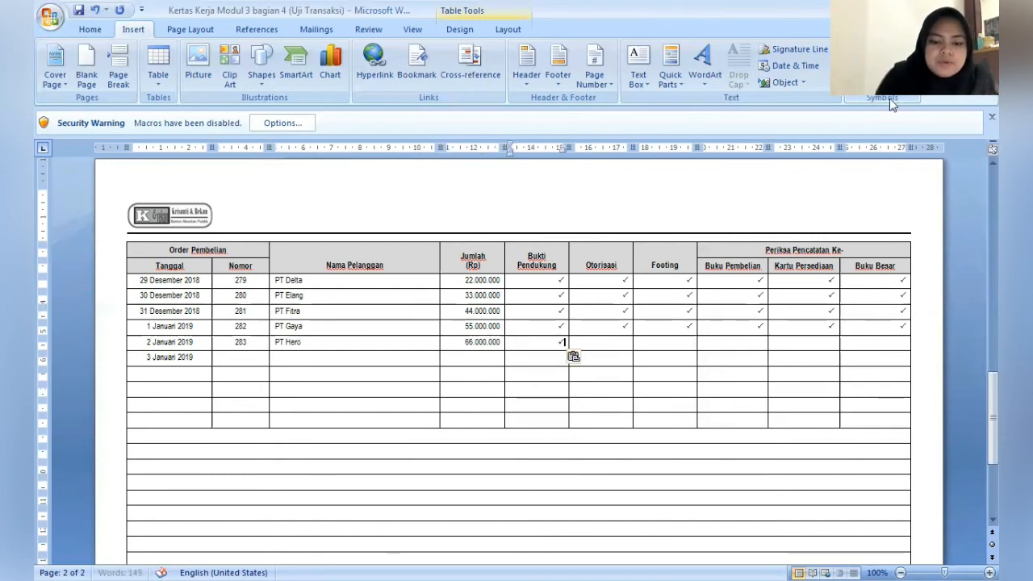
pyautogui.press('Tab')
pyautogui.write('✓')
pyautogui.press('Tab')
pyautogui.write('✓')
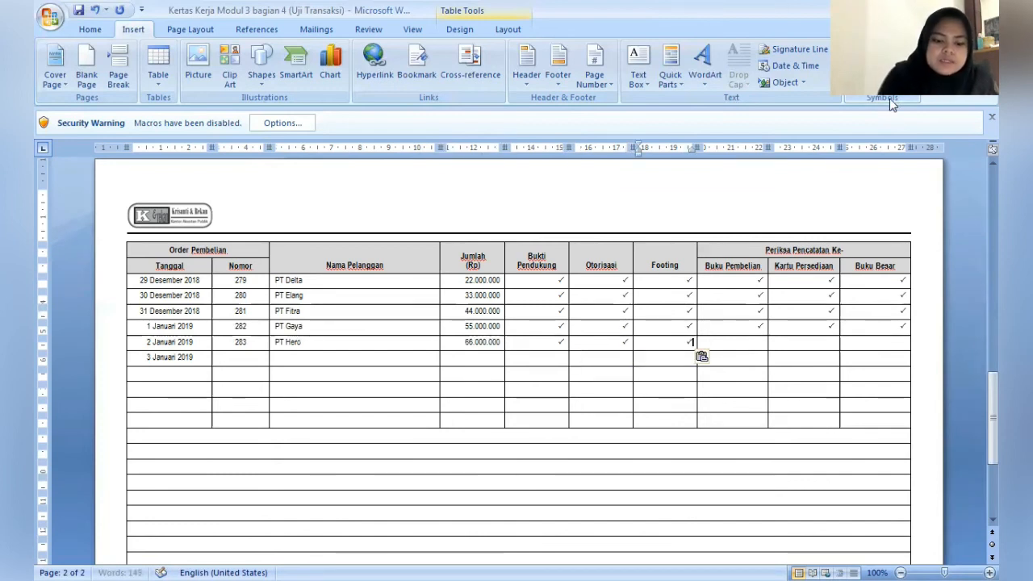
pyautogui.press('Tab')
pyautogui.write('✓')
pyautogui.press('Tab')
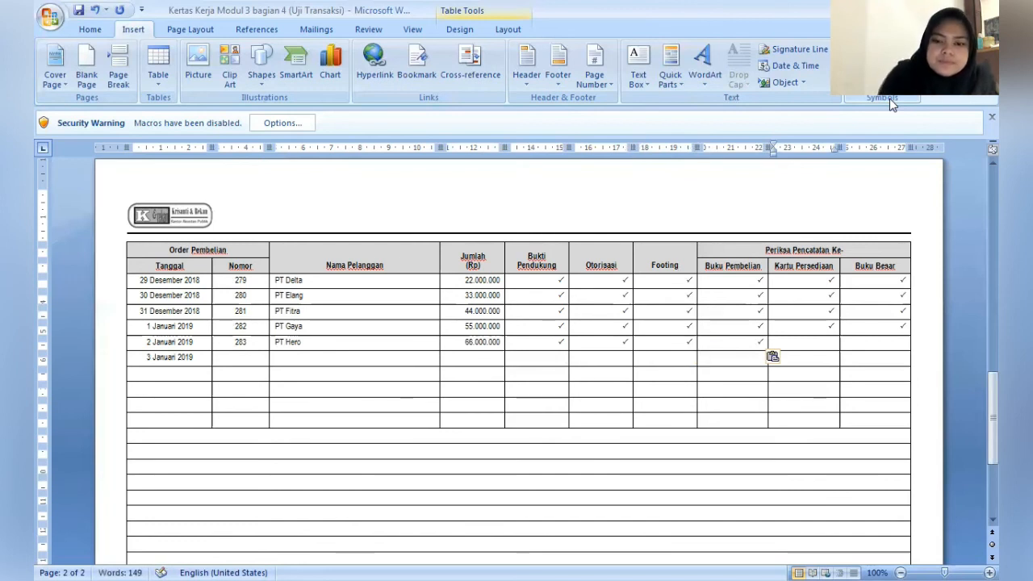
pyautogui.write('✓')
pyautogui.press('Tab')
pyautogui.hotkey('ctrl', 'v')
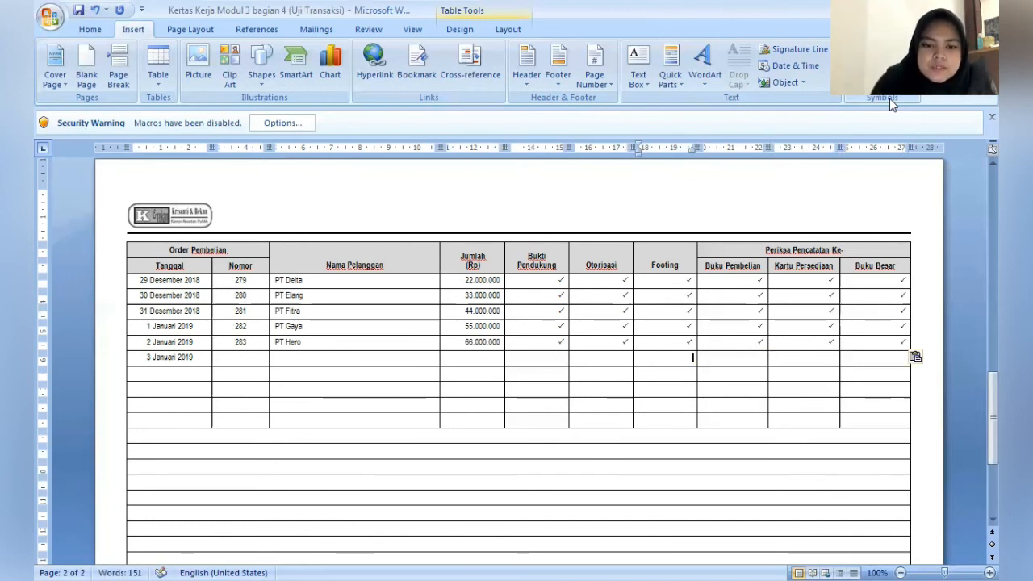
# - Fill in the order number under Nomor for the 3 Januari 2019 row
pyautogui.press('Tab')
pyautogui.press('Tab')
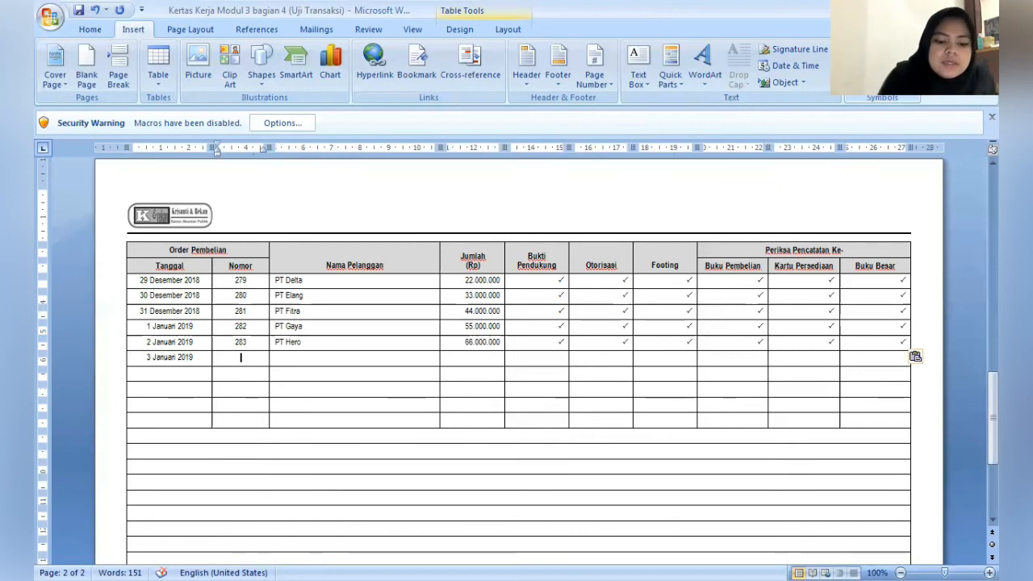
pyautogui.write('284')
# - Enter PT Indah as Nama Pelanggan and 77.000.000 as Jumlah (Rp) in the 3 Januari 2019 row
pyautogui.press('Tab')
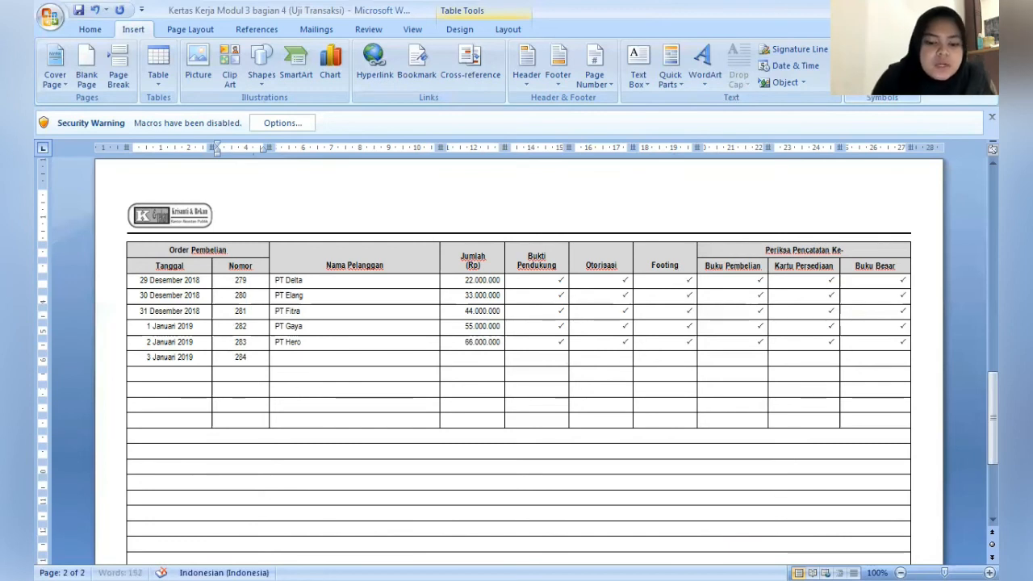
pyautogui.click(276, 358)
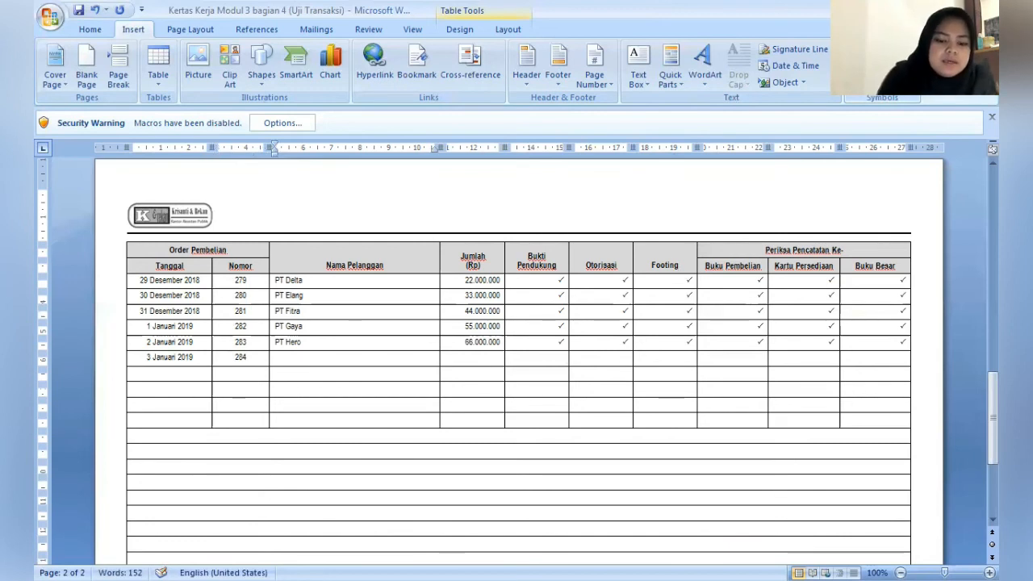
pyautogui.write('PT Indah')
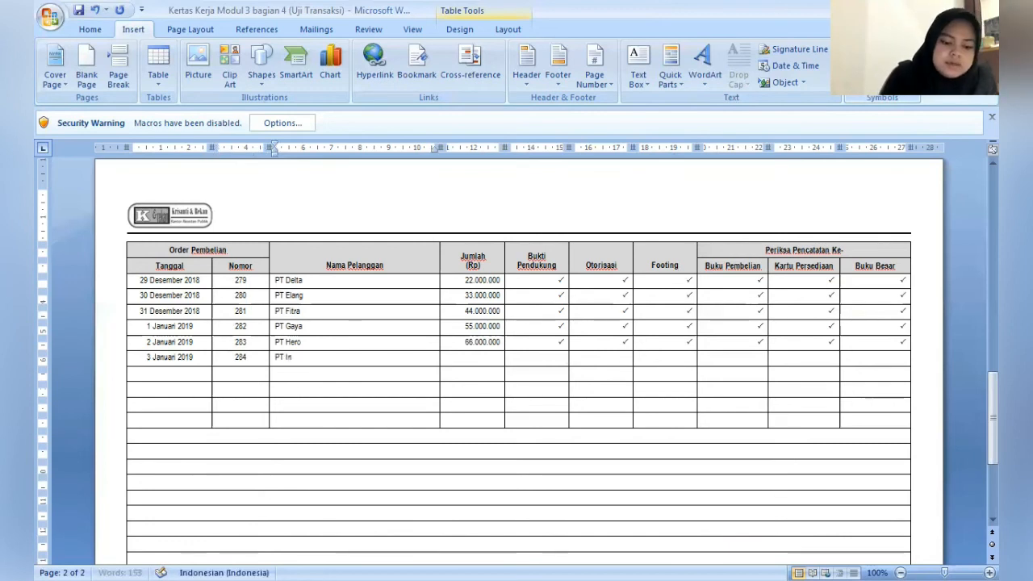
pyautogui.press('Tab')
pyautogui.write('77.0')
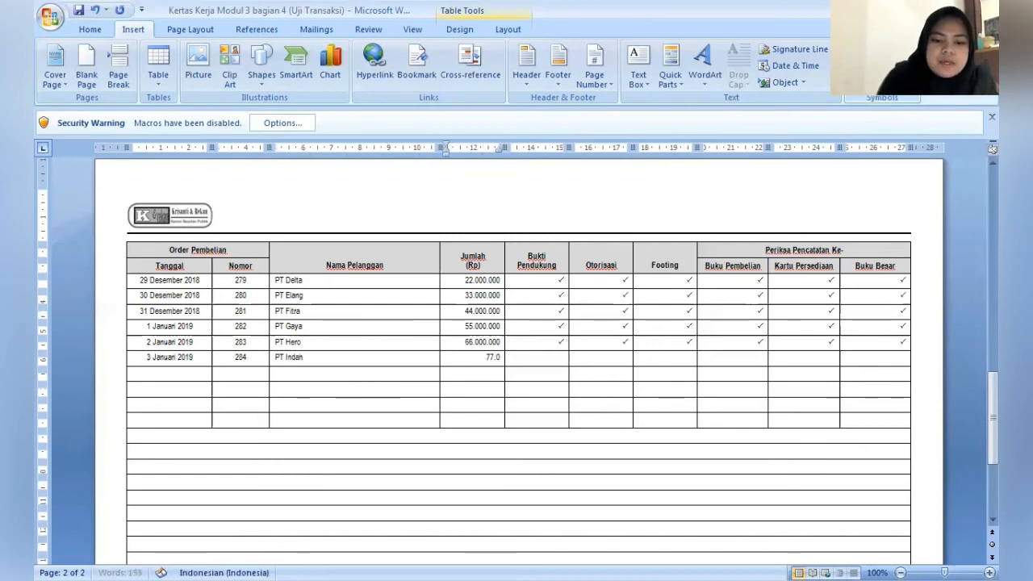
pyautogui.write('00.000')
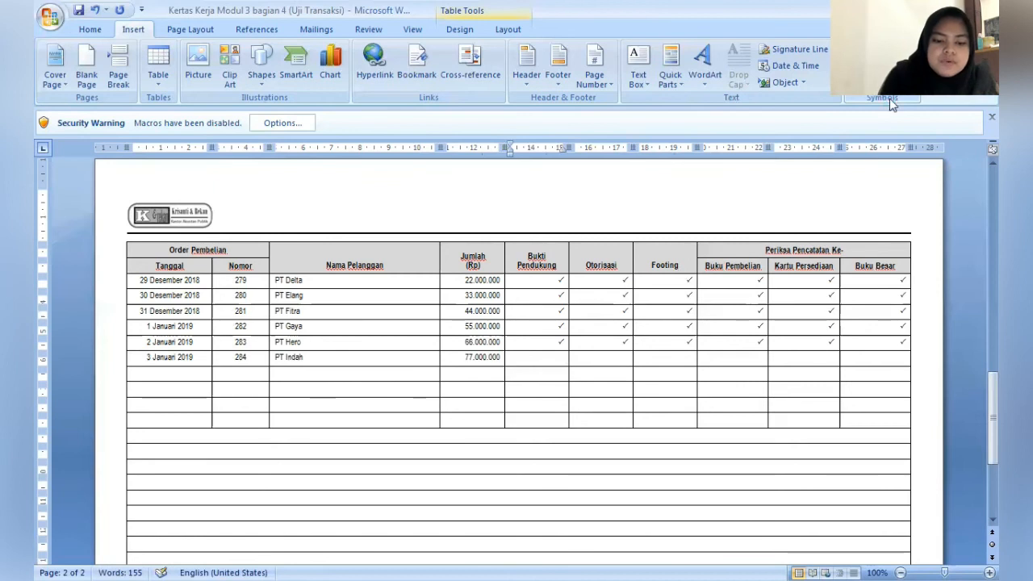
# - Paste check marks across the PT Indah row, from Bukti Pendukung through Buku Besar
pyautogui.press('Tab')
pyautogui.write('✓')
pyautogui.press('Tab')
pyautogui.write('✓')
pyautogui.press('Tab')
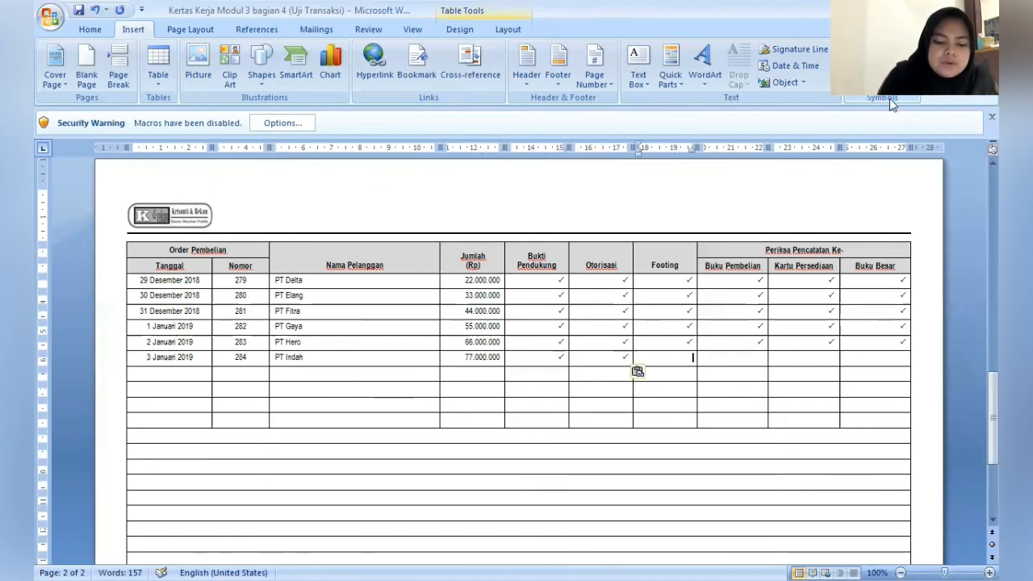
pyautogui.write('✓')
pyautogui.press('Tab')
pyautogui.write('✓')
pyautogui.press('Tab')
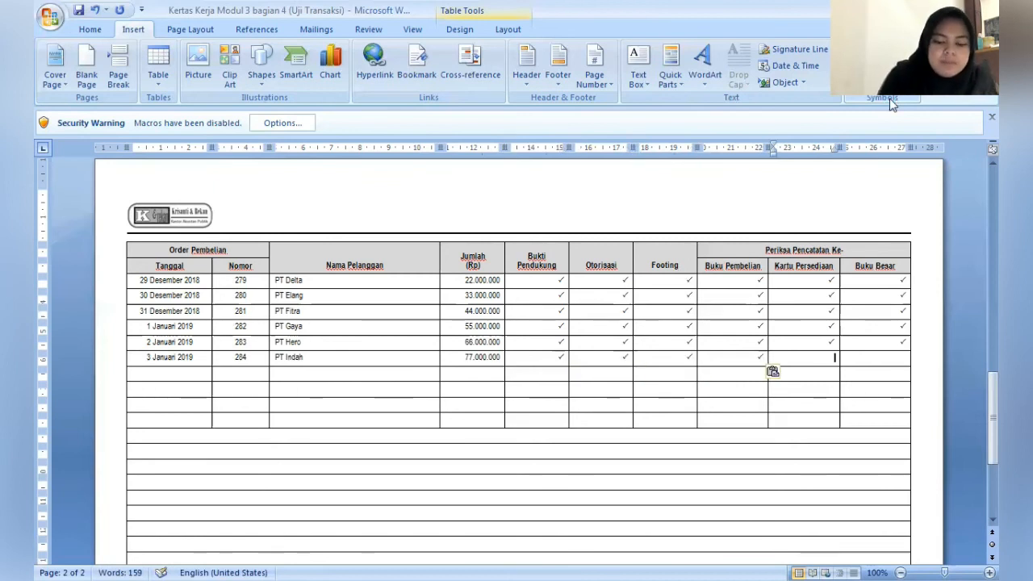
pyautogui.write('✓')
pyautogui.press('Tab')
pyautogui.write('✓')
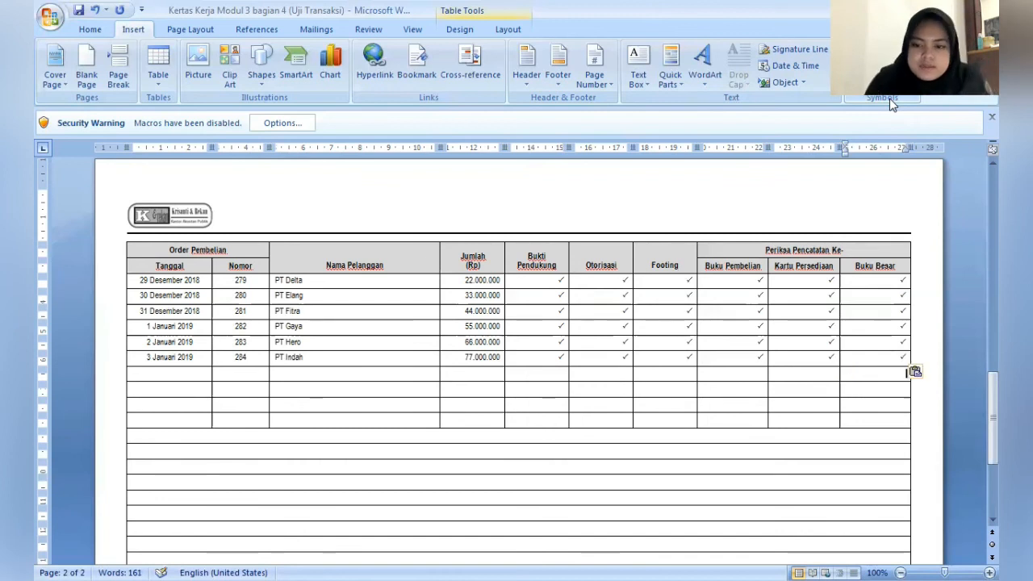
pyautogui.press('Tab')
# - Enter the preparer's full name in capitals under Dibuat oleh in the Uji Transaksi Pembelian footer
pyautogui.hotkey('ctrl', 'End')
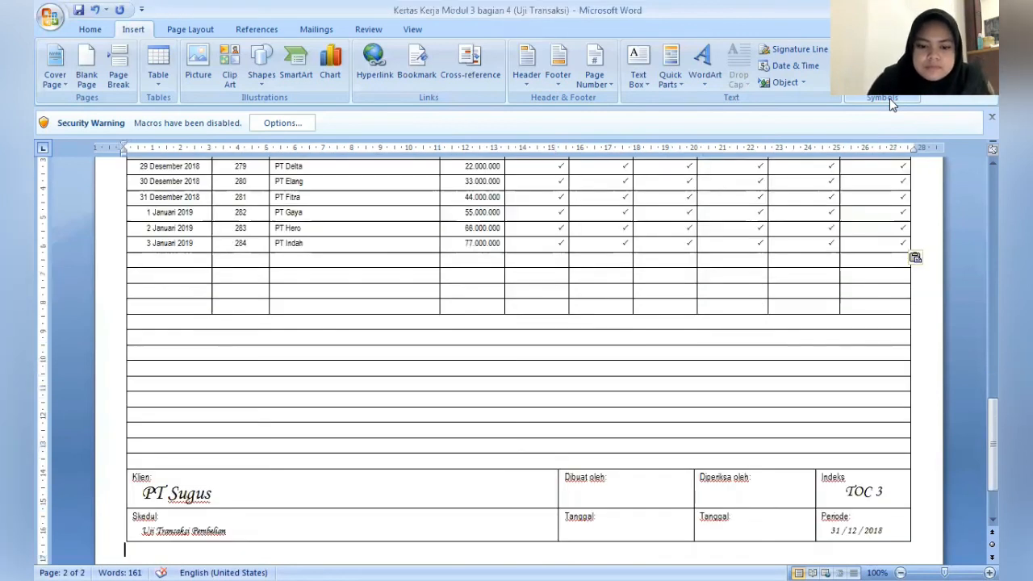
pyautogui.click(661, 484)
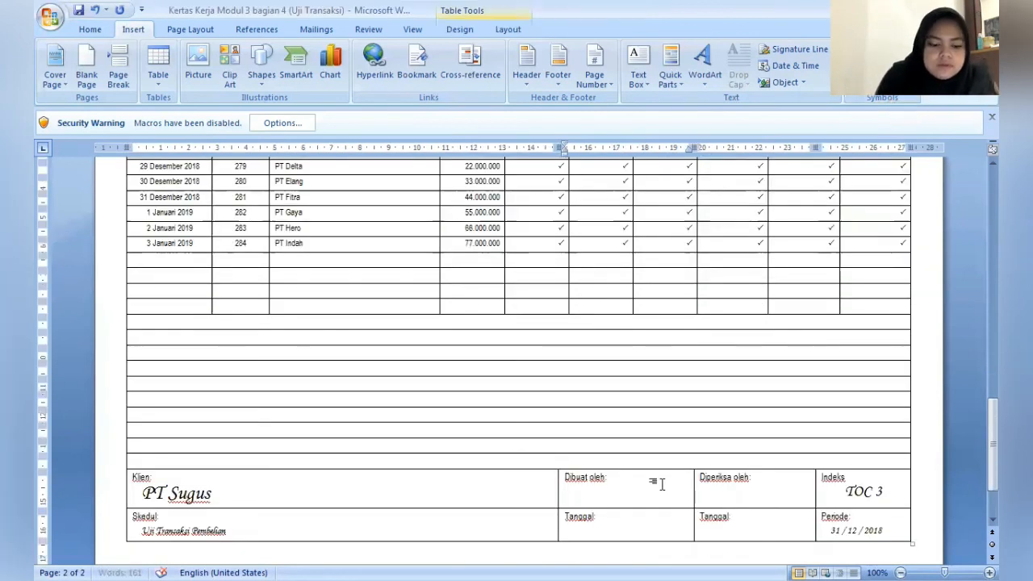
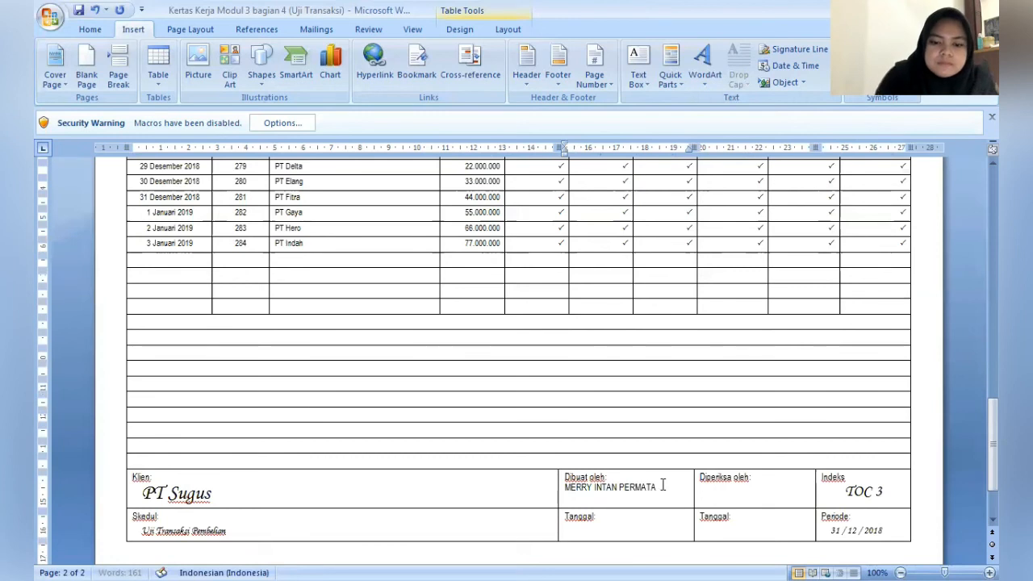
# - Enter the reviewer's name in capitals on a new line under Diperiksa oleh
pyautogui.click(786, 480)
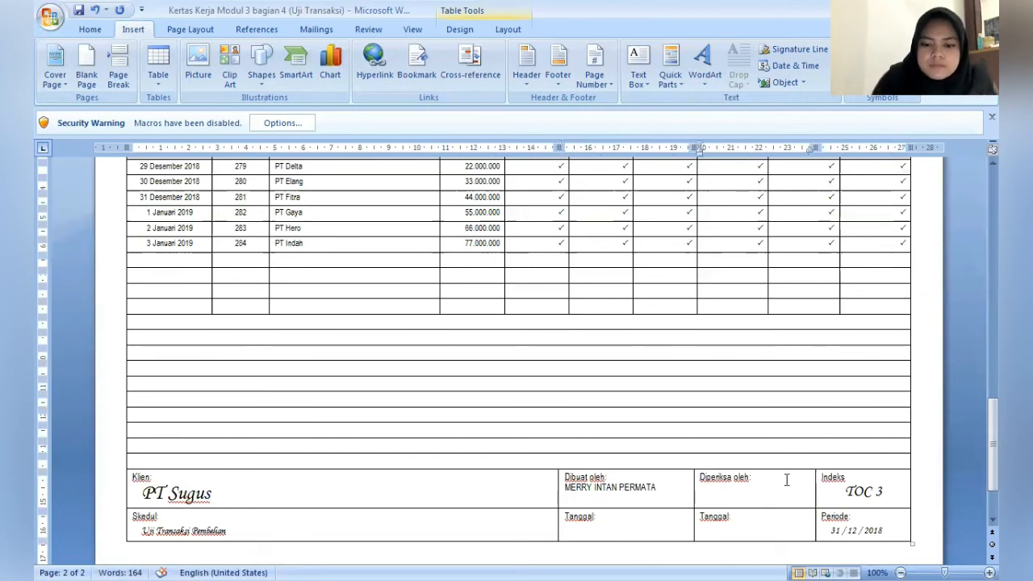
pyautogui.press('Return')
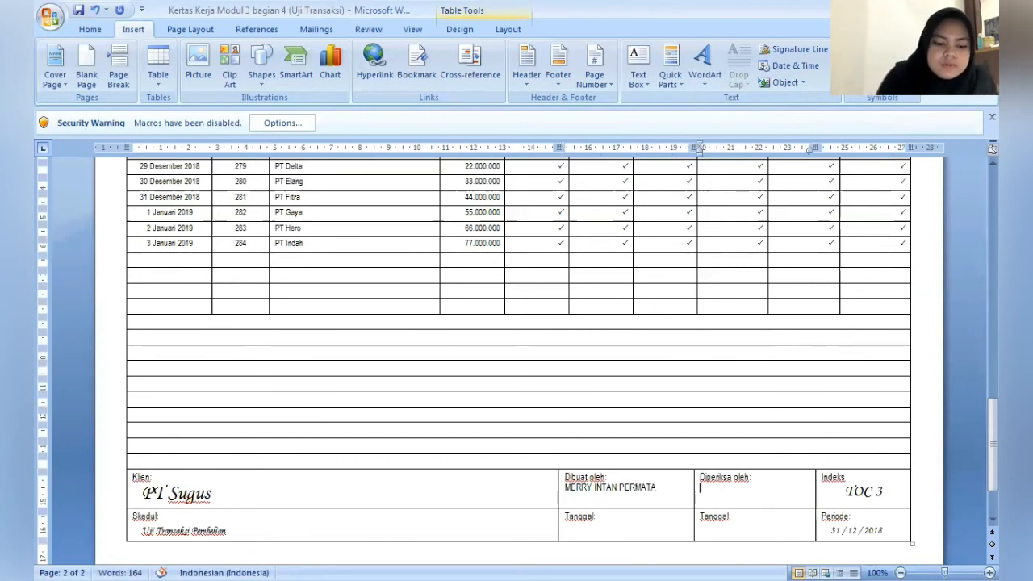
pyautogui.write('DIMUATI')
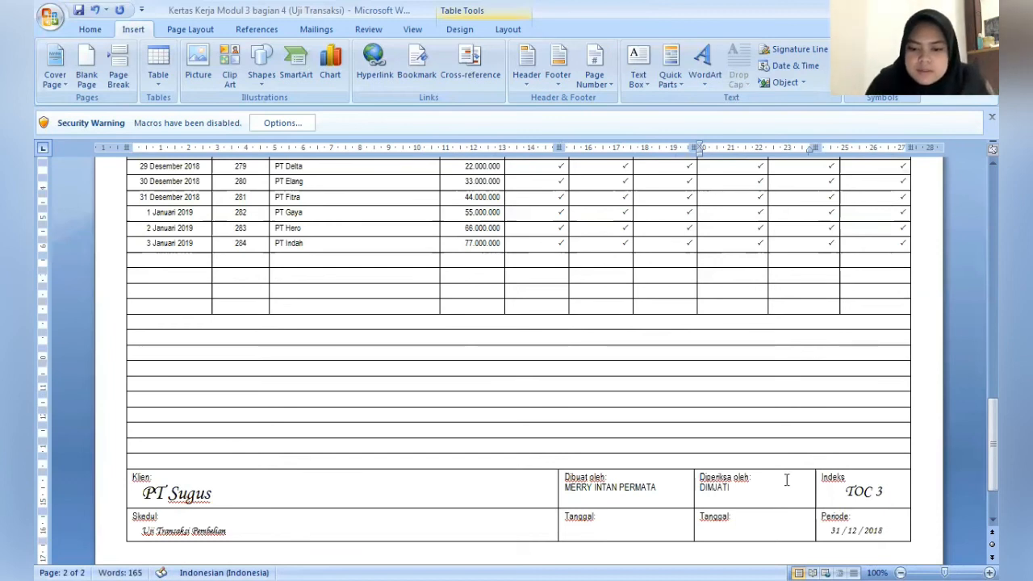
pyautogui.hotkey('ctrl', 'End')
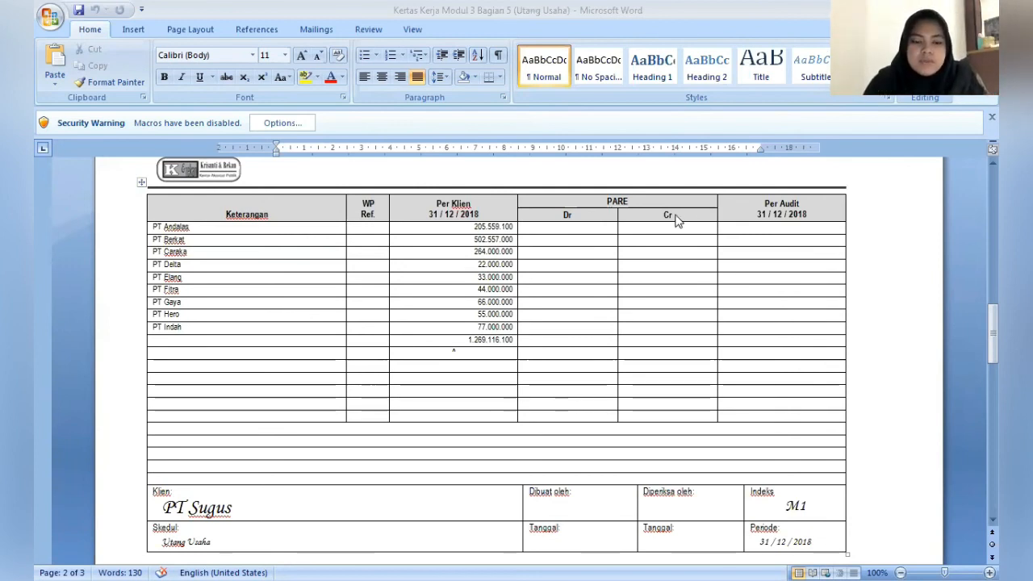
# - In the Utang Usaha working paper, center the PARE Dr and Cr cells from the PT Andalas row through the total row
pyautogui.click(597, 228)
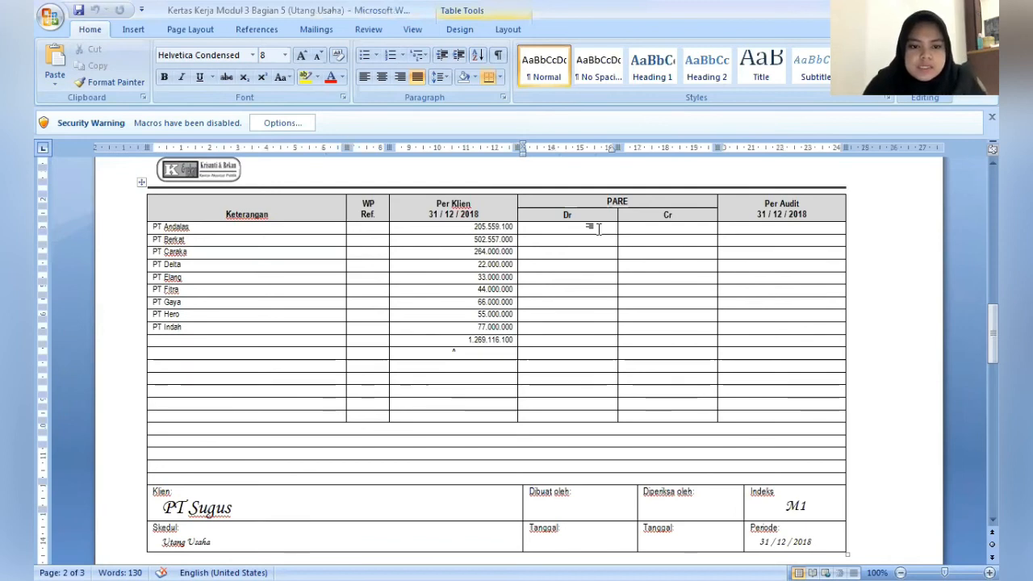
pyautogui.moveTo(598, 229); pyautogui.dragTo(664, 292)
pyautogui.moveTo(675, 339); pyautogui.dragTo(669, 335)
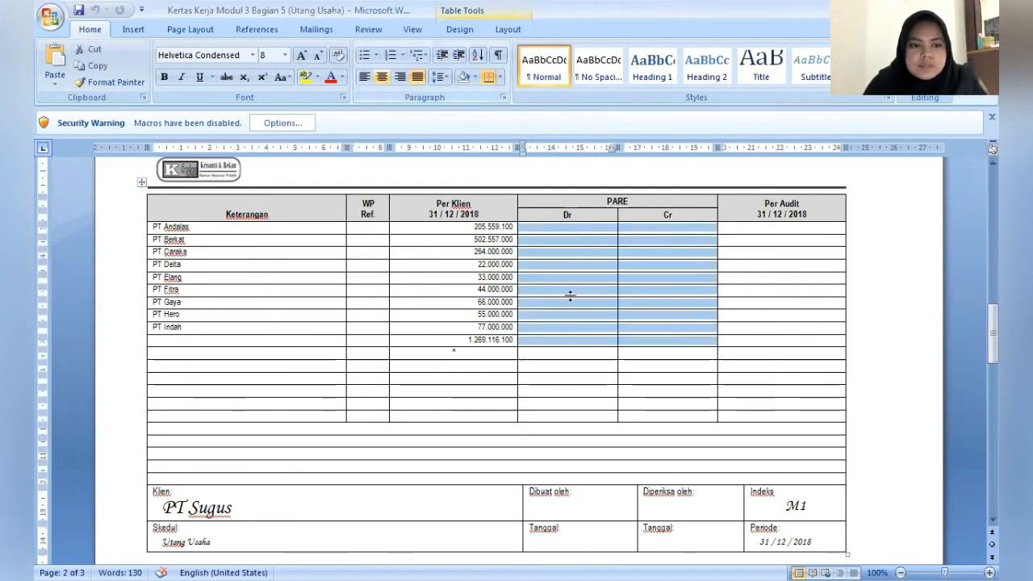
# - Enter a dash in both the Dr and Cr cells of the PT Andalas row
pyautogui.click(563, 231)
pyautogui.write('-')
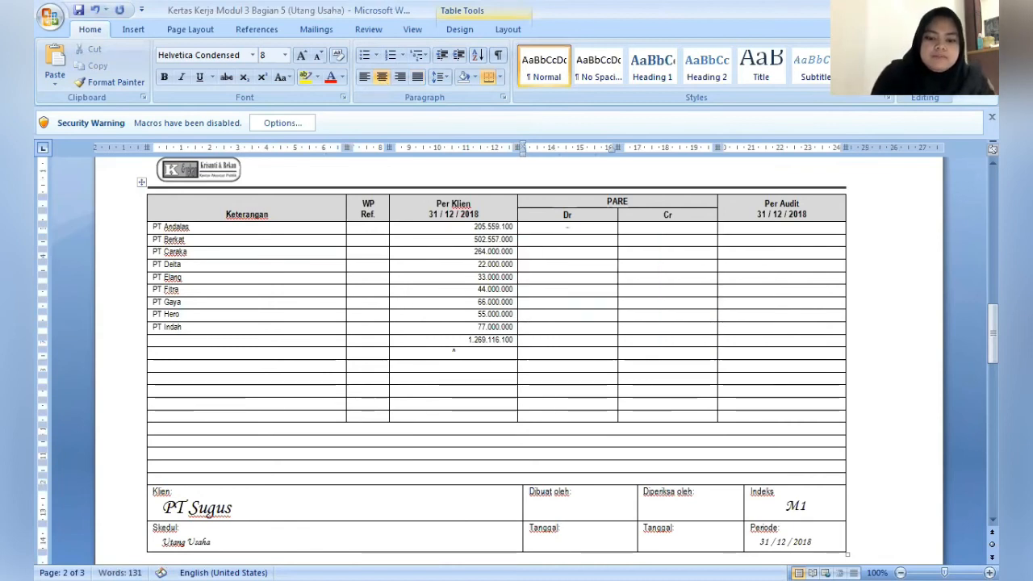
pyautogui.press('Tab')
pyautogui.write('-')
# - Enter 990.000 as Dr and a dash as Cr in the PT Berkat row
pyautogui.press('Down')
pyautogui.press('Left')
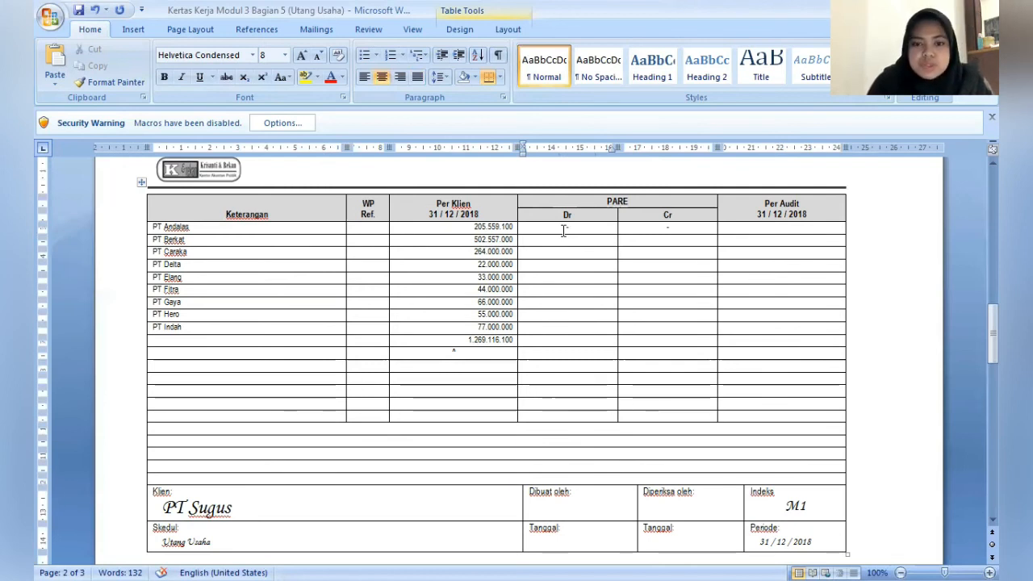
pyautogui.write('99')
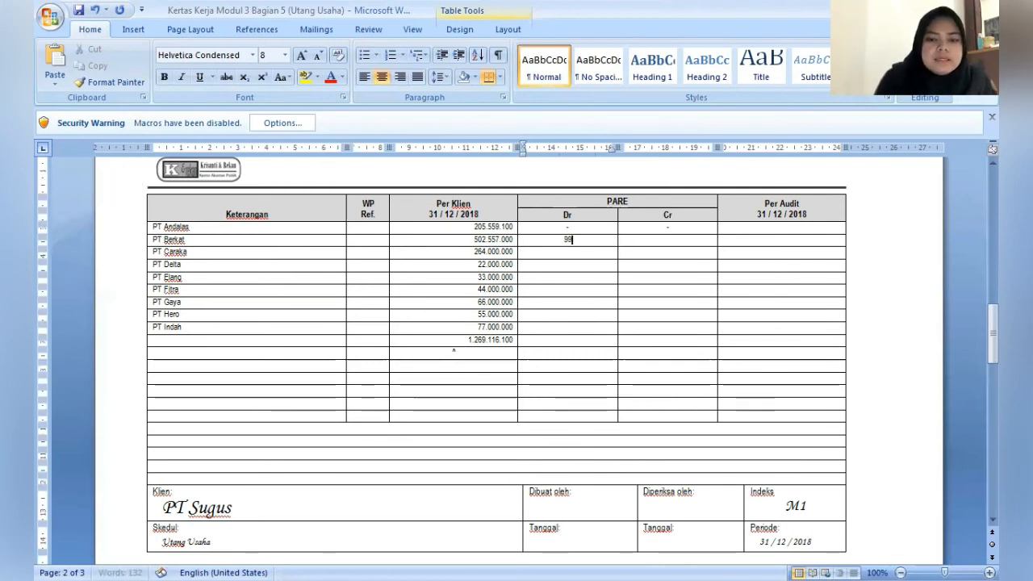
pyautogui.write('0.000')
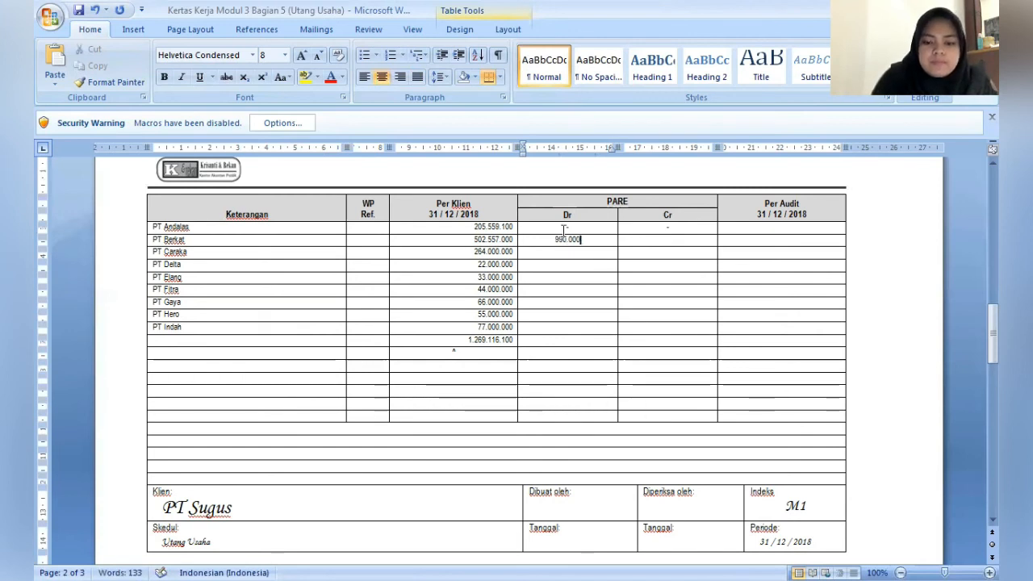
pyautogui.press('Tab')
pyautogui.write('0')
pyautogui.press('BackSpace')
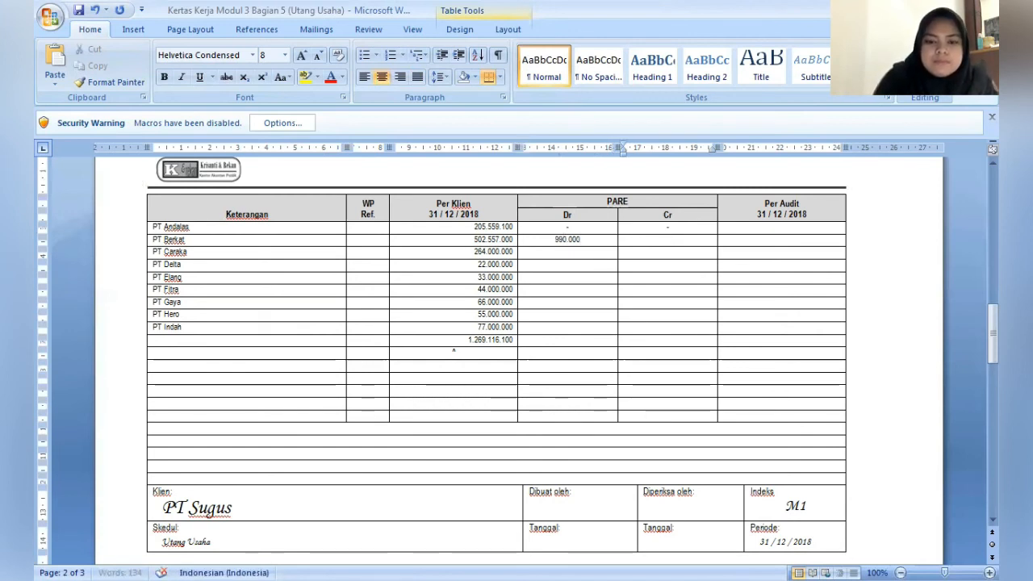
pyautogui.write('-')
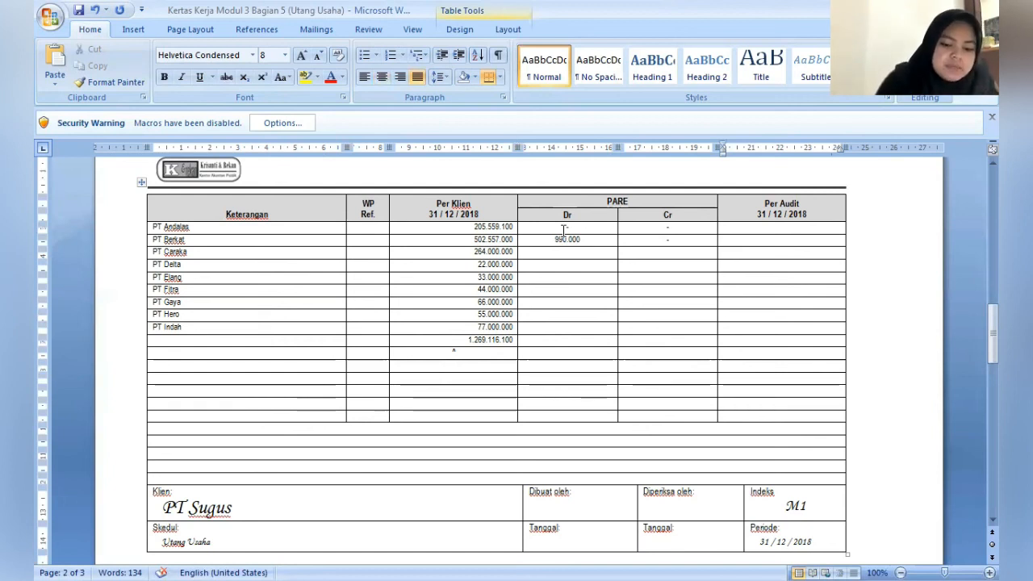
# - Enter 501.567.000 as the Per Audit amount for PT Berkat
pyautogui.press('Tab')
pyautogui.write('50')
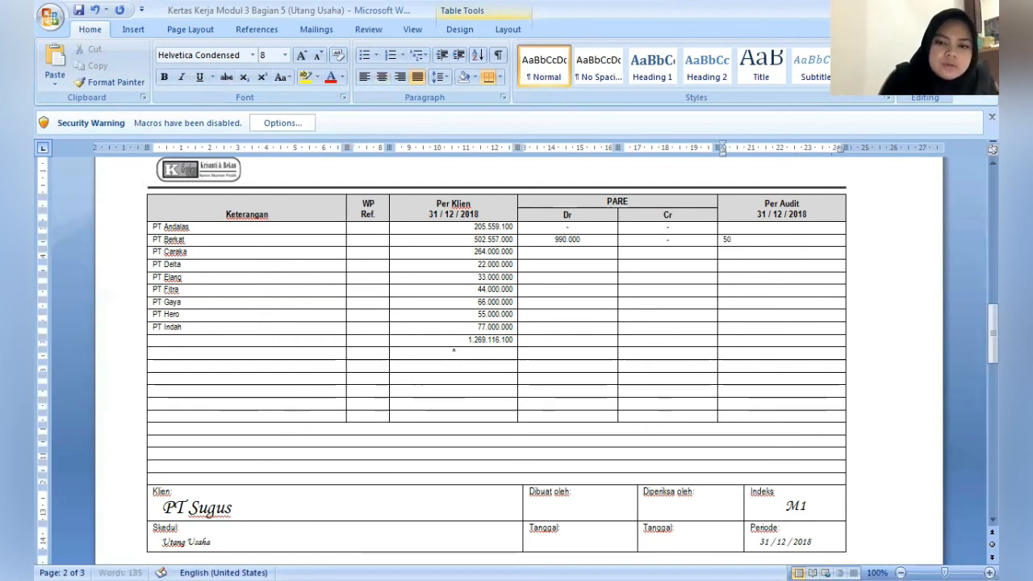
pyautogui.write('1')
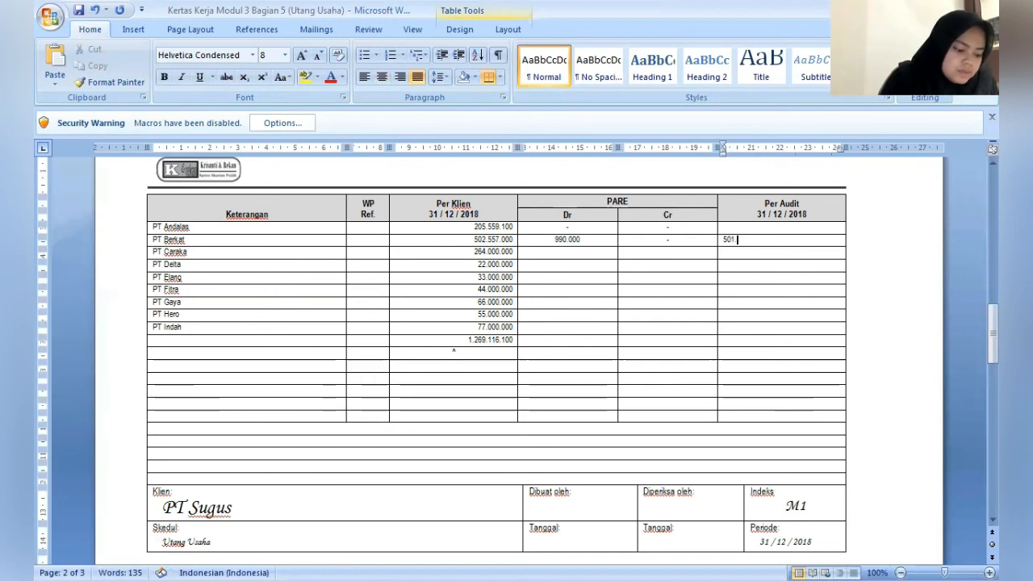
pyautogui.write('.65')
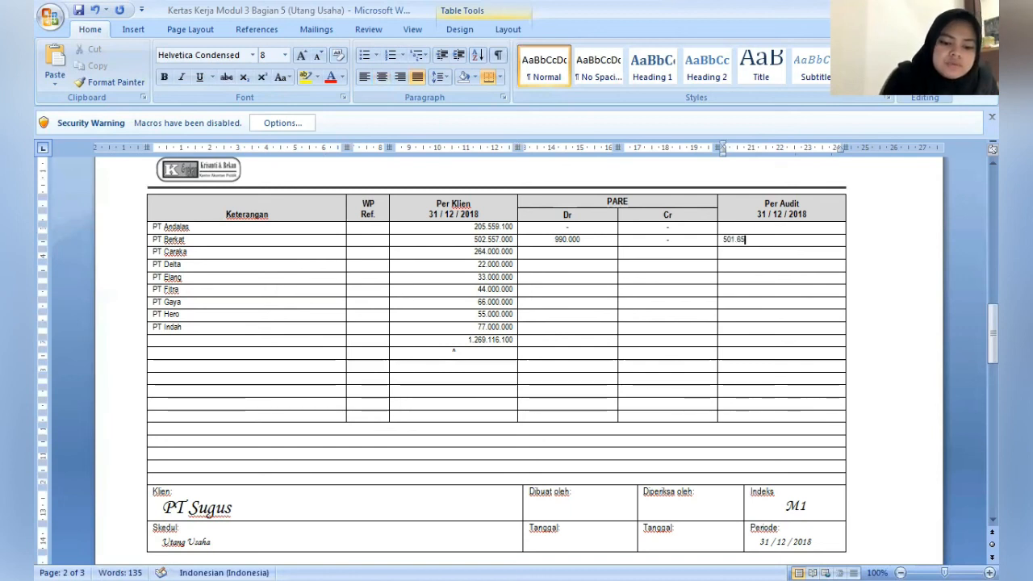
pyautogui.press('BackSpace')
pyautogui.press('BackSpace')
pyautogui.press('BackSpace')
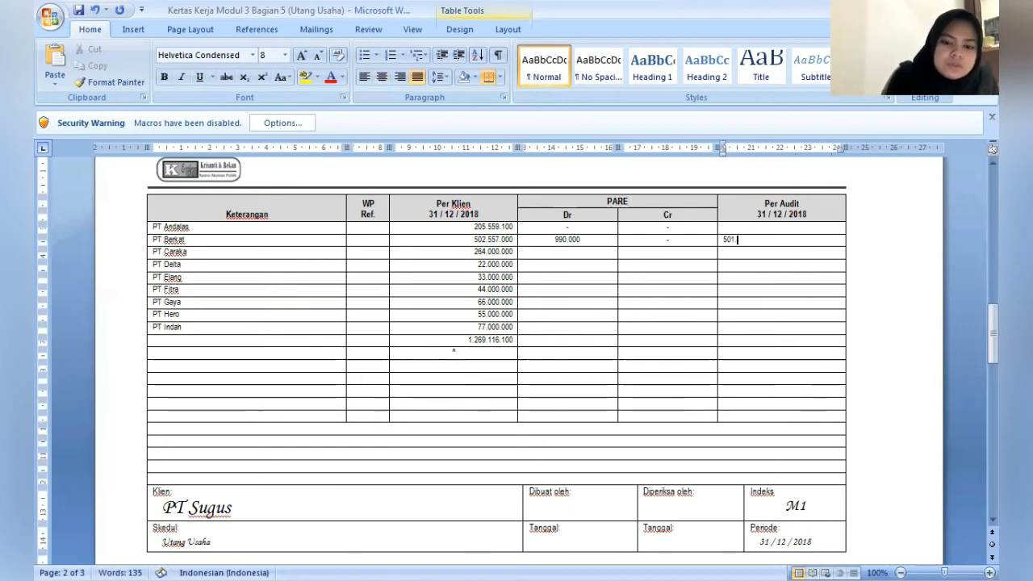
pyautogui.write('.567')
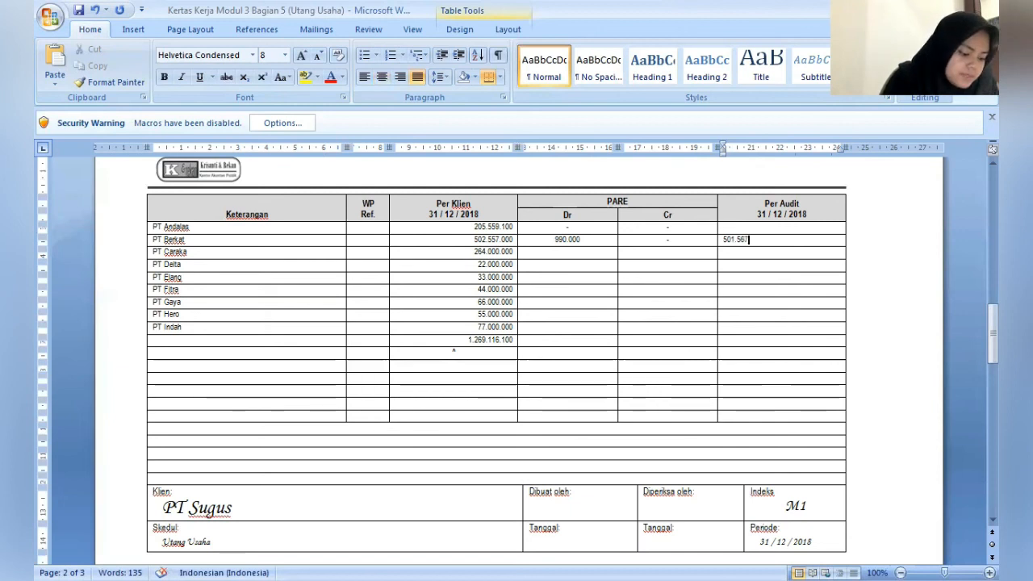
pyautogui.write('.000')
# - Enter a dash in both the Dr and Cr cells of the PT Caraka row
pyautogui.press('Down')
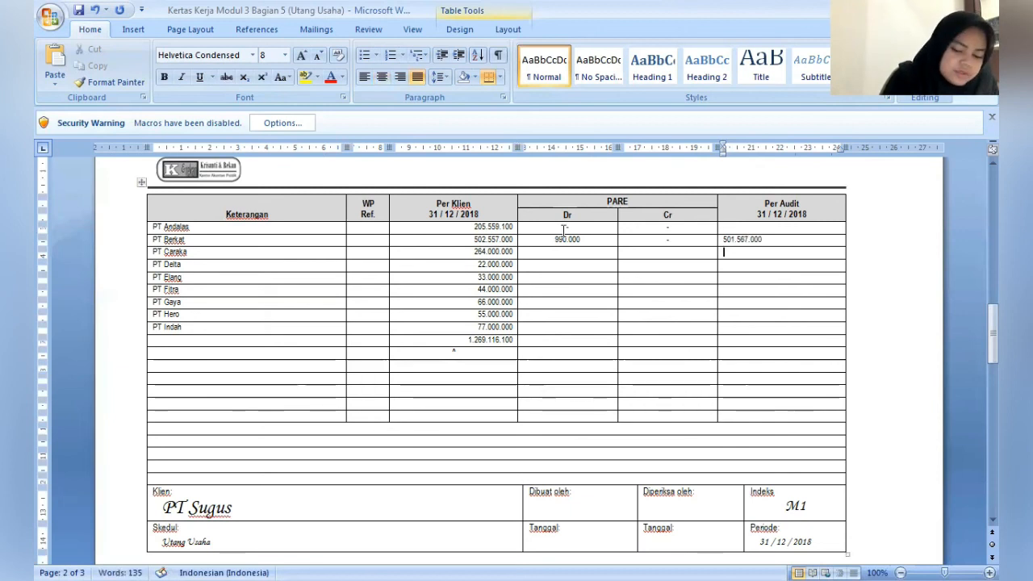
pyautogui.press('Left')
pyautogui.press('Left')
pyautogui.write('-')
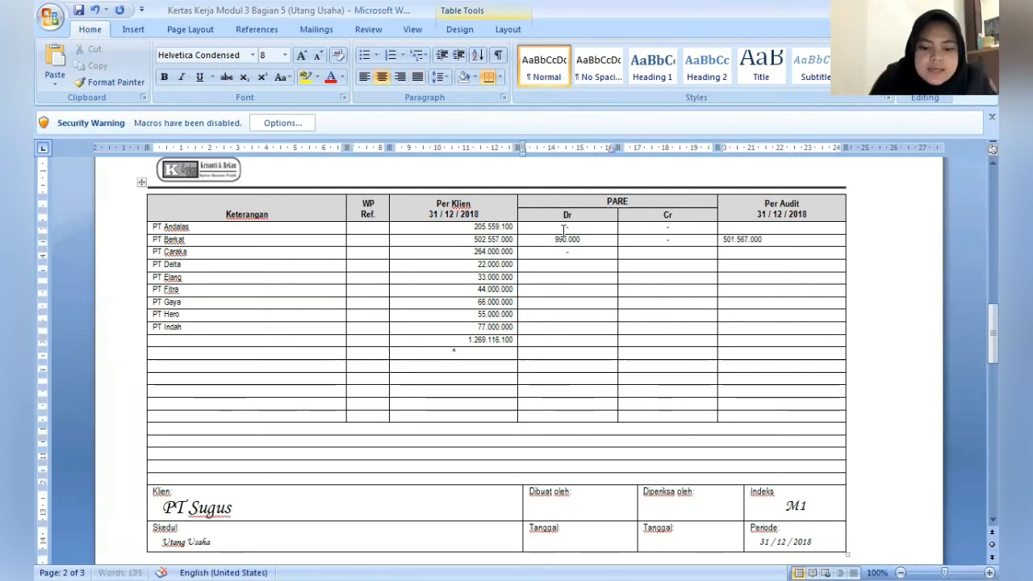
pyautogui.press('Right')
pyautogui.write('-')
# - Enter 8.800.000 as the Cr adjustment in the PT Delta row
pyautogui.press('Down')
pyautogui.press('Left')
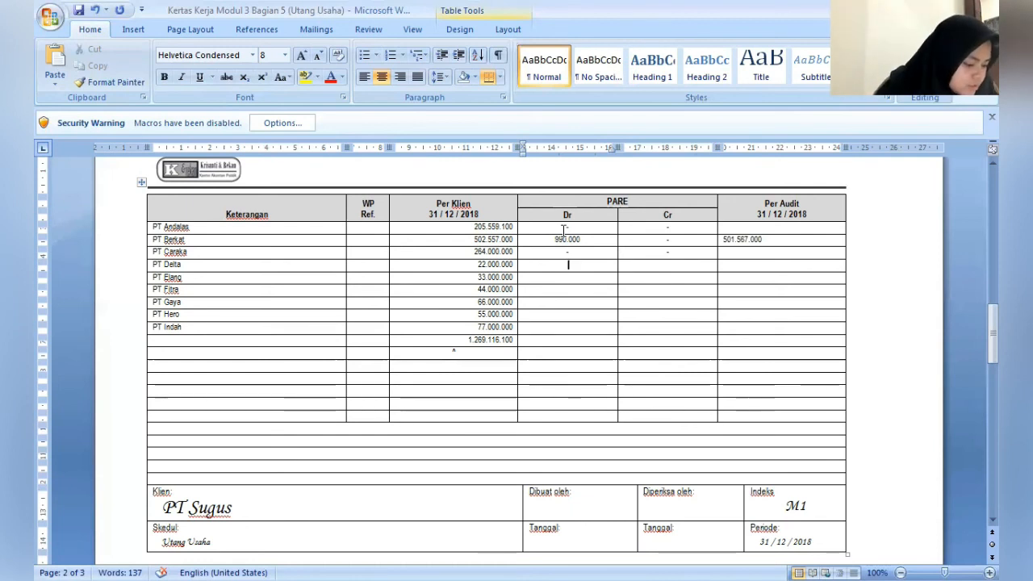
pyautogui.press('Tab')
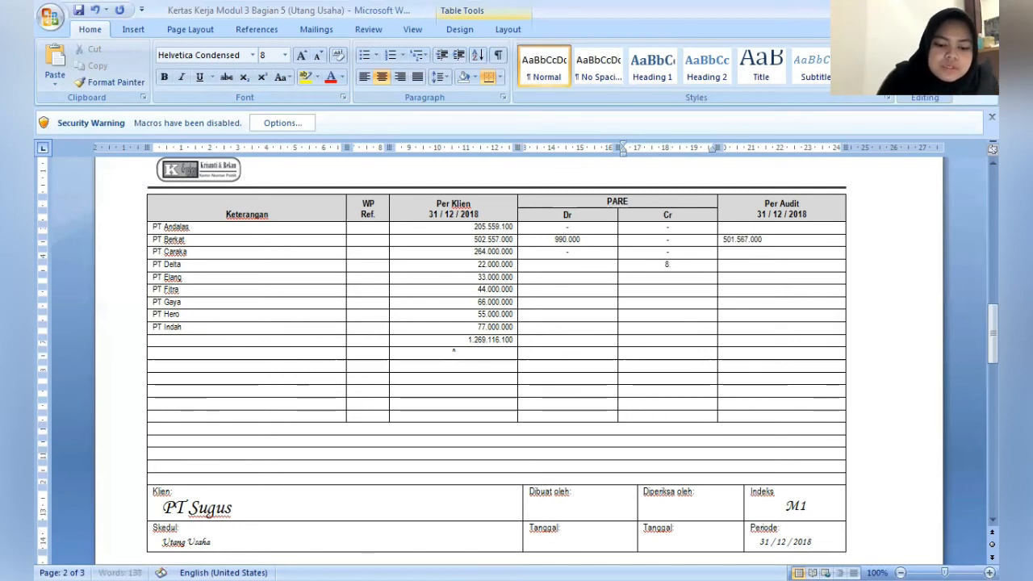
pyautogui.write('8.8')
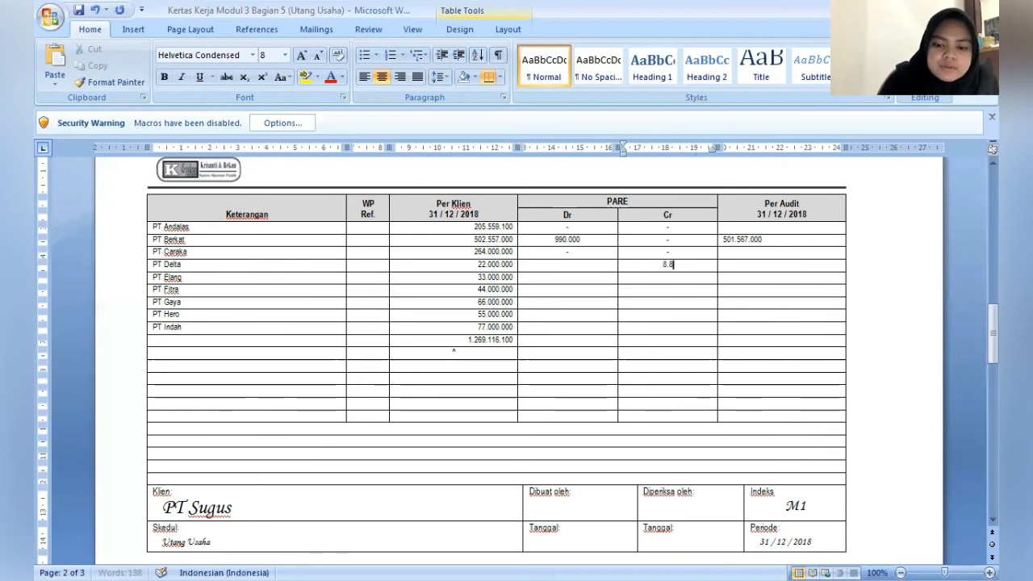
pyautogui.write('00.000')
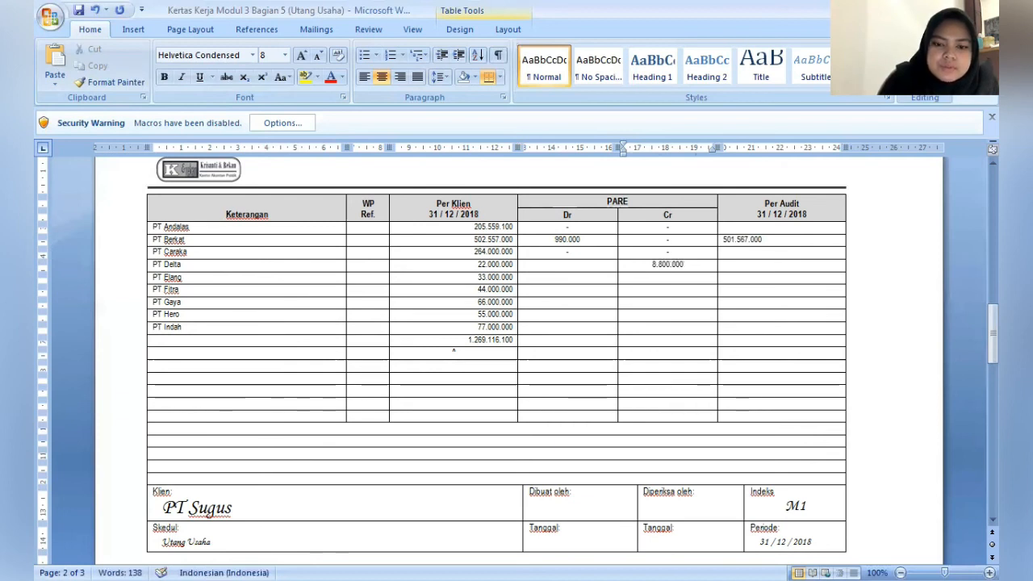
# - Enter 30.800.000 as the Per Audit amount for PT Delta
pyautogui.press('Tab')
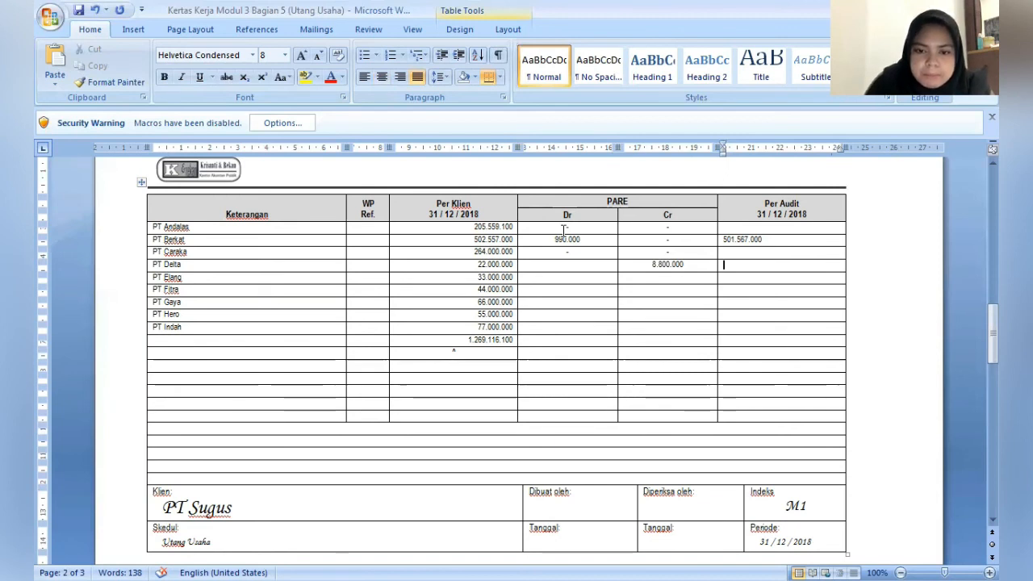
pyautogui.press('Return')
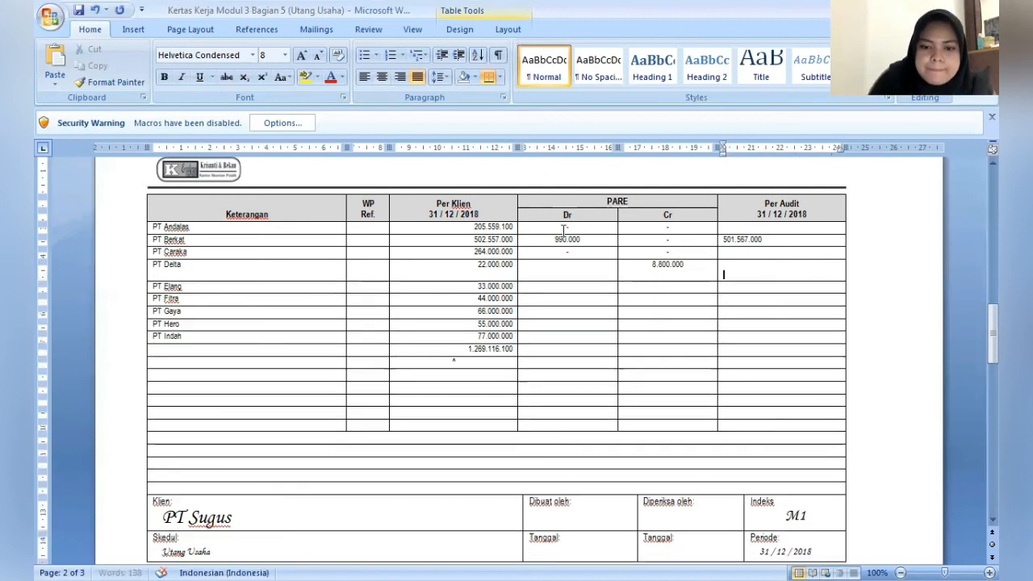
pyautogui.press('BackSpace')
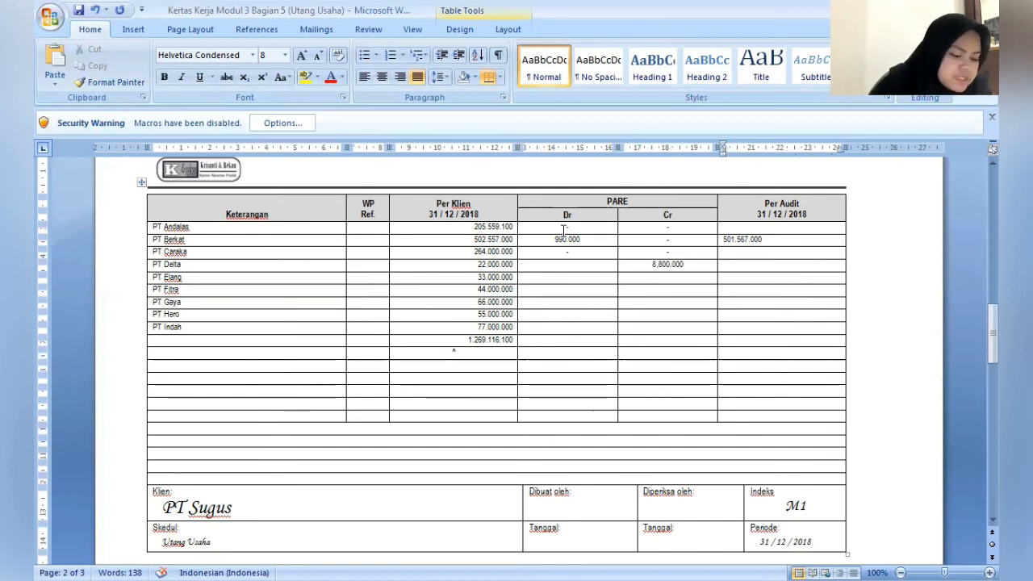
pyautogui.write('30.')
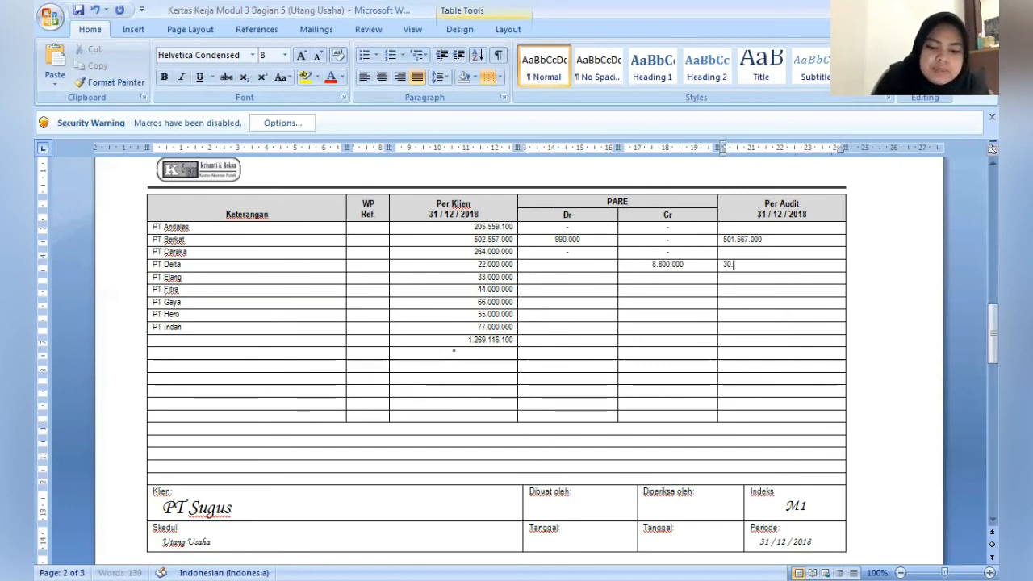
pyautogui.write('800.000')
pyautogui.press('Down')
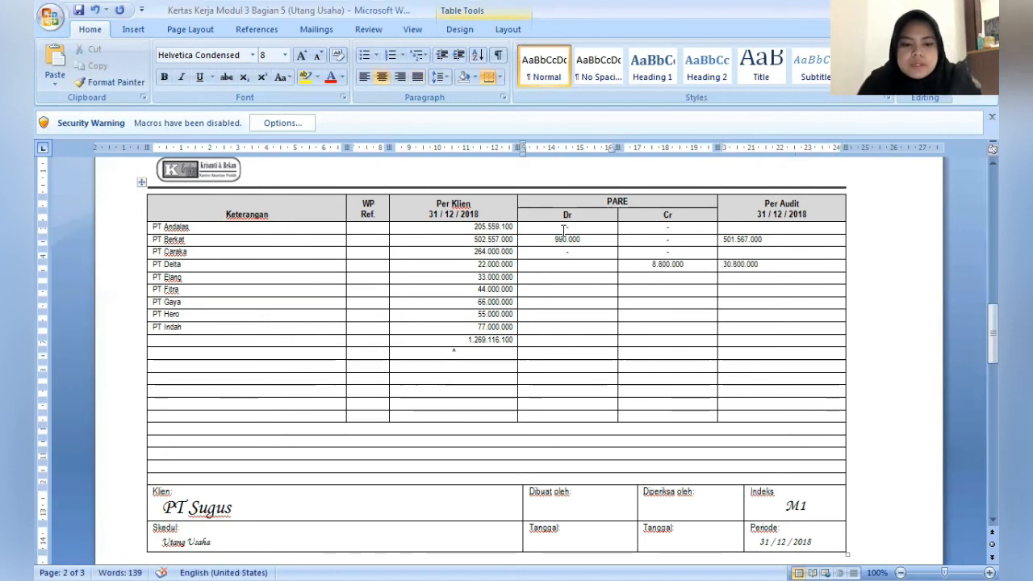
# - Enter a dash in the PARE Dr cells from PT Delta down to PT Indah
pyautogui.click(568, 264)
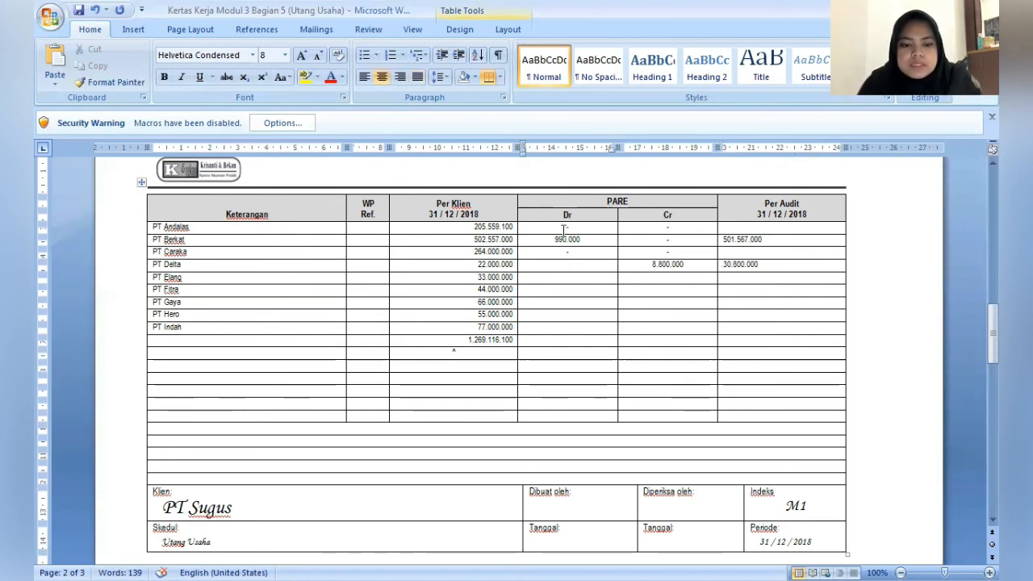
pyautogui.press('Down')
pyautogui.write('-')
pyautogui.press('Down')
pyautogui.write('-')
pyautogui.press('Down')
pyautogui.write('-')
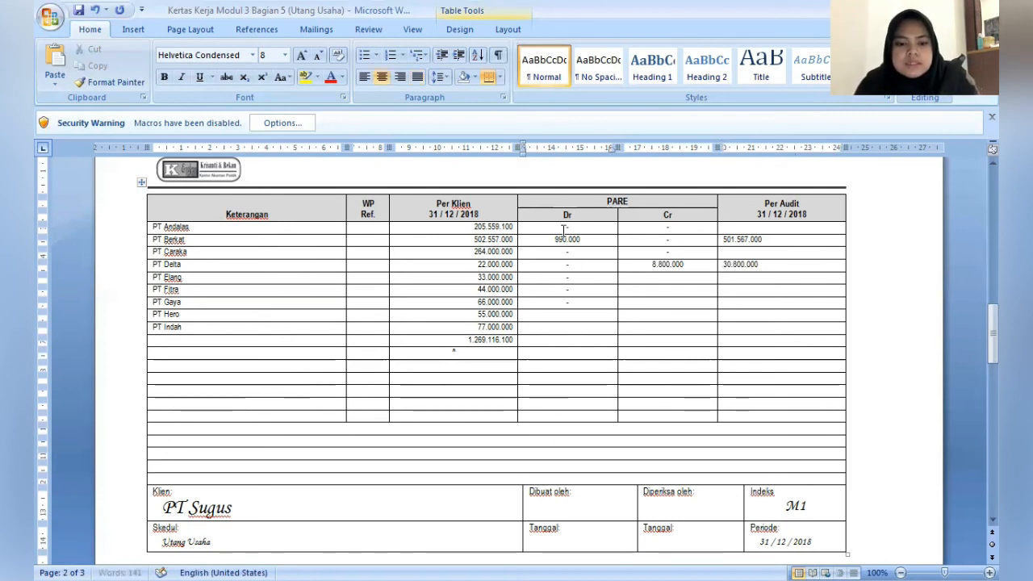
pyautogui.press('Down')
# - Enter a dash in the PARE Cr cells from PT Elang down to PT Indah
pyautogui.write('-')
pyautogui.press('Down')
pyautogui.write('-')
pyautogui.press('Down')
pyautogui.press('Tab')
pyautogui.press('Up')
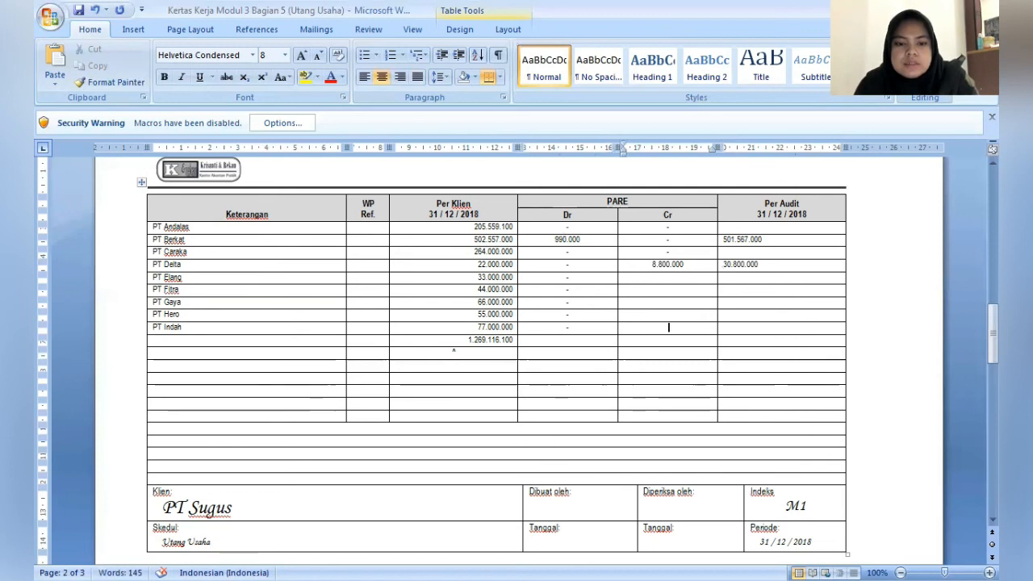
pyautogui.press('Up')
pyautogui.press('Up')
pyautogui.press('Up')
pyautogui.press('Up')
pyautogui.write('-')
pyautogui.press('Down')
pyautogui.write('-')
pyautogui.press('Down')
pyautogui.write('-')
pyautogui.press('Down')
pyautogui.write('-')
pyautogui.press('Down')
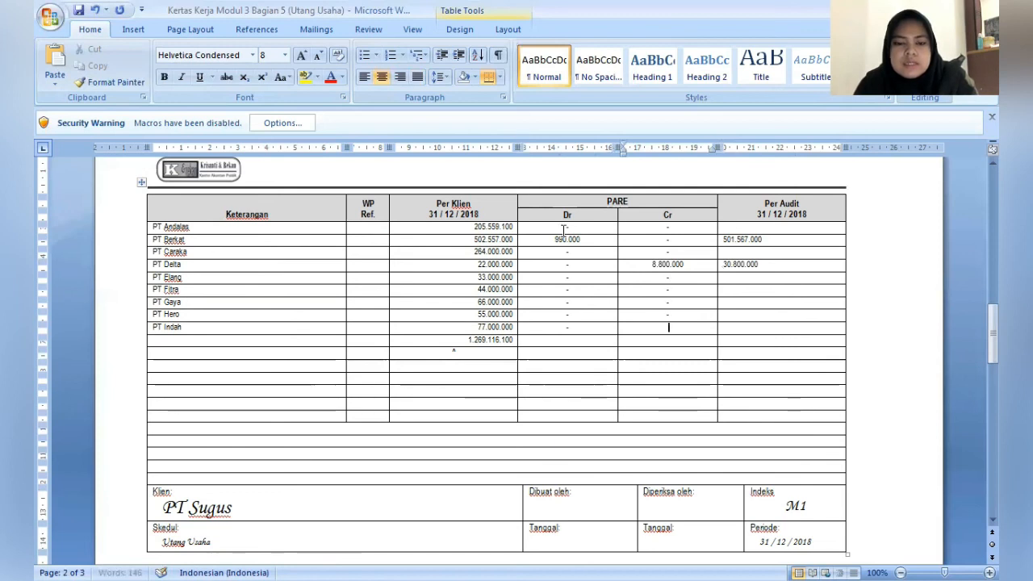
pyautogui.write('-')
pyautogui.press('Down')
# - Enter 205.559.100 as the Per Audit amount for PT Andalas
pyautogui.press('Tab')
pyautogui.press('Up')
pyautogui.press('Up')
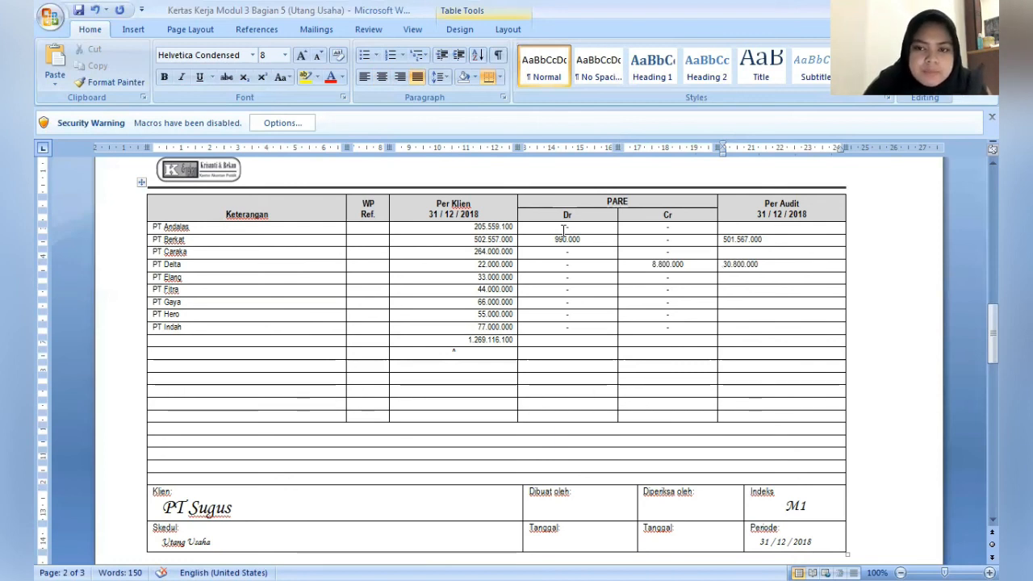
pyautogui.press('Up')
pyautogui.press('Up')
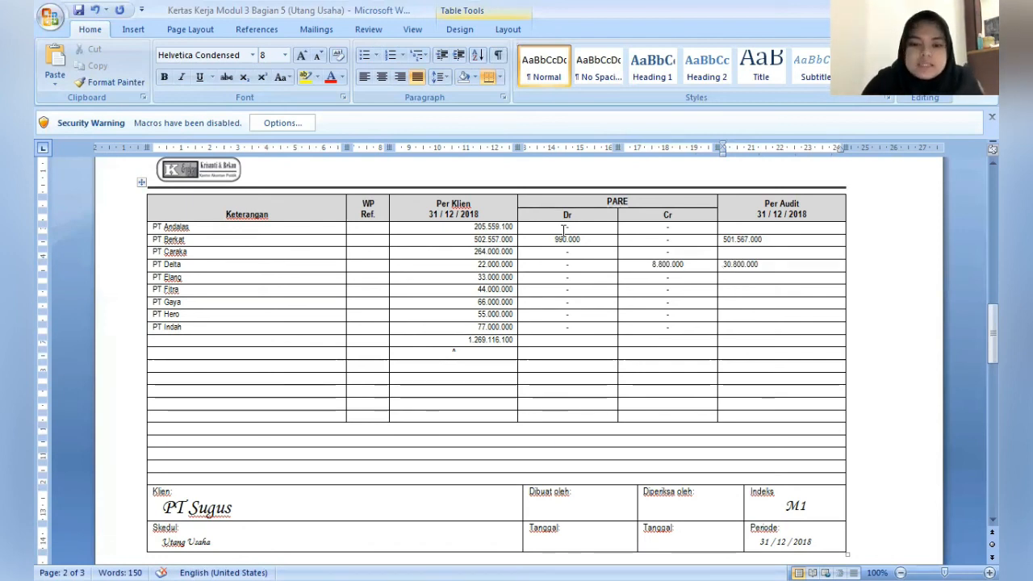
pyautogui.click(726, 228)
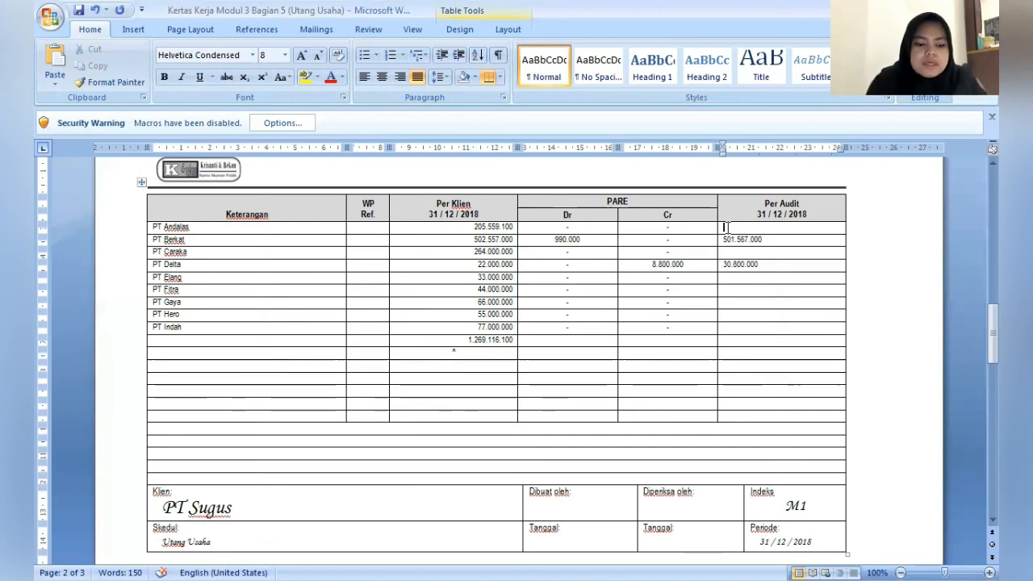
pyautogui.write('205.')
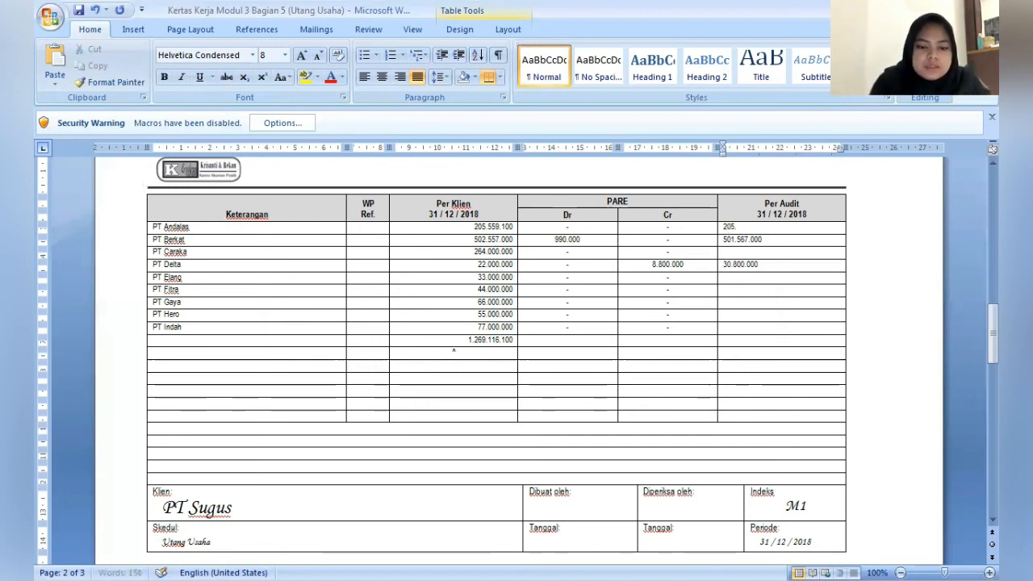
pyautogui.write('55')
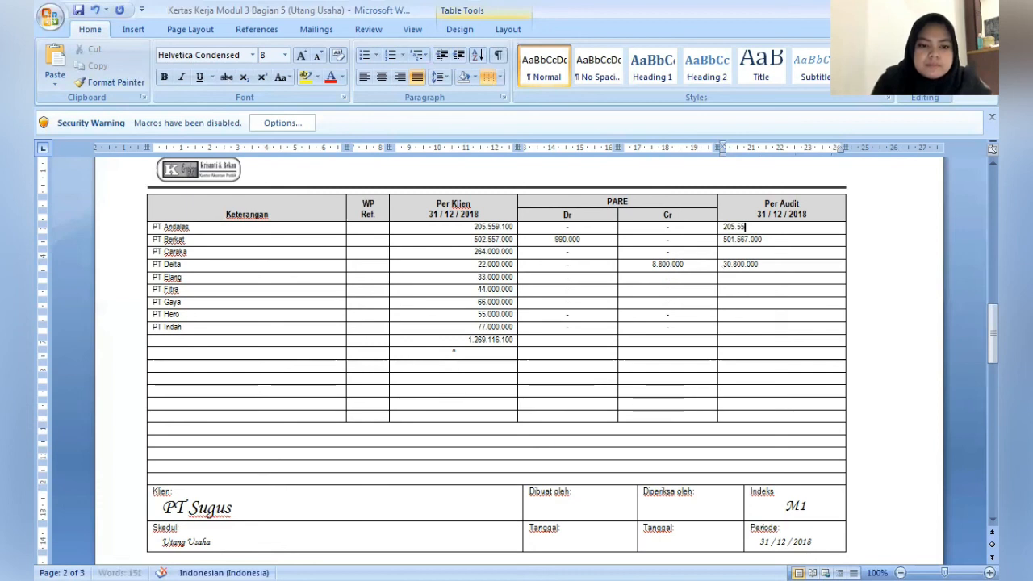
pyautogui.write('9.10')
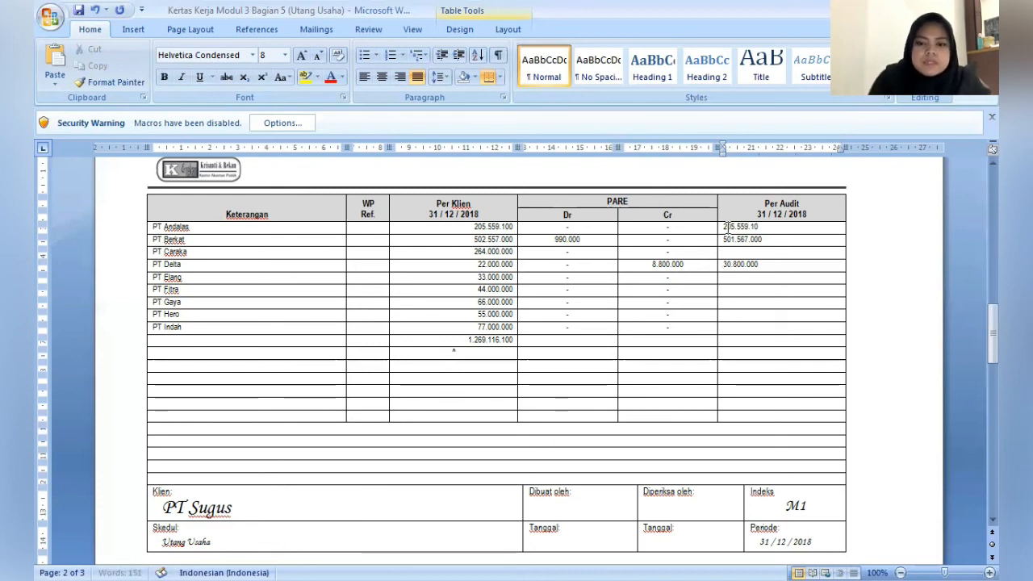
pyautogui.write('2')
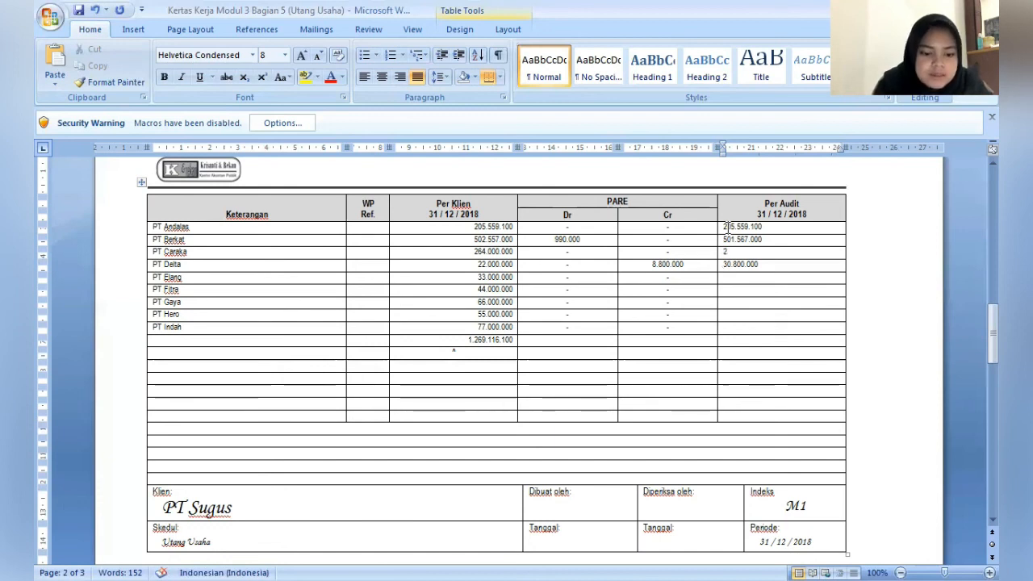
pyautogui.write('64.')
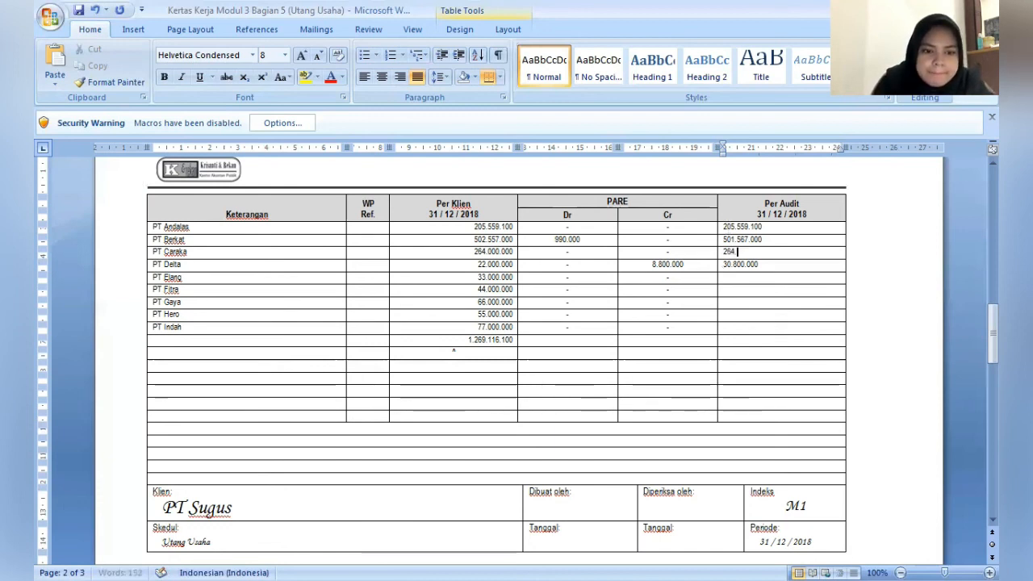
pyautogui.write('000')
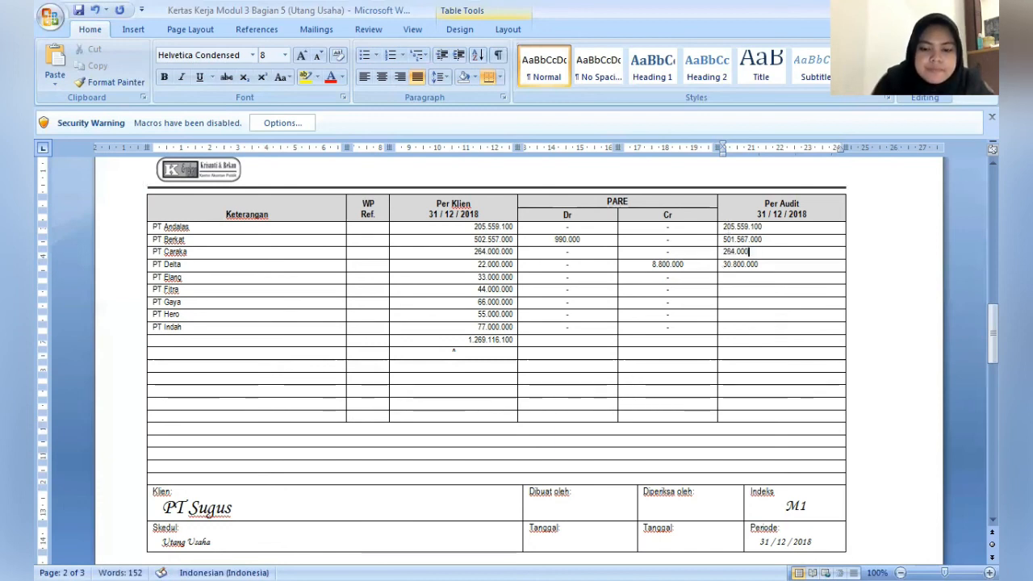
pyautogui.write('.000')
# - Enter 33.000.000 as the Per Audit amount for PT Elang
pyautogui.press('Down')
pyautogui.press('Down')
pyautogui.press('Down')
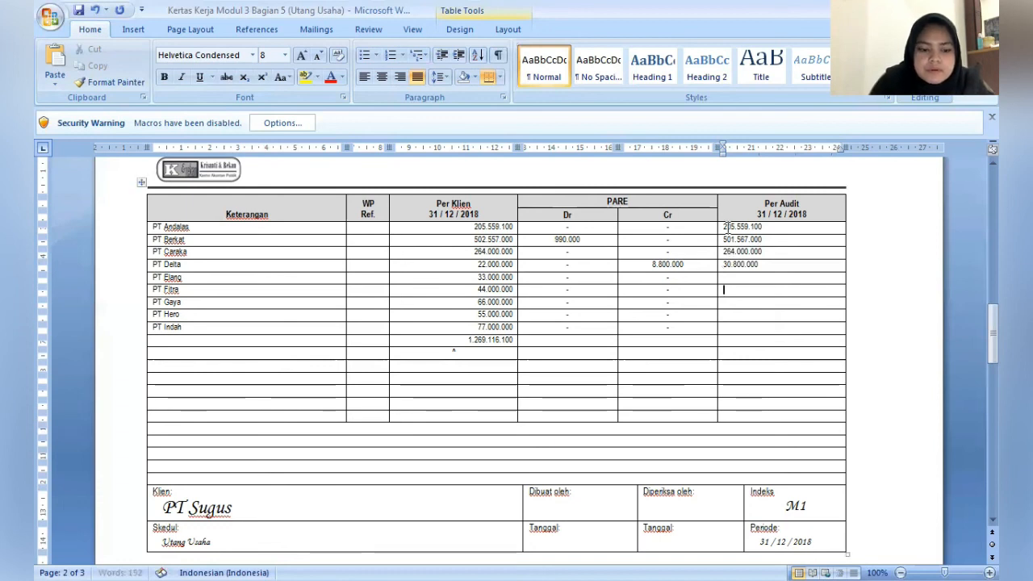
pyautogui.press('Up')
pyautogui.write('33.')
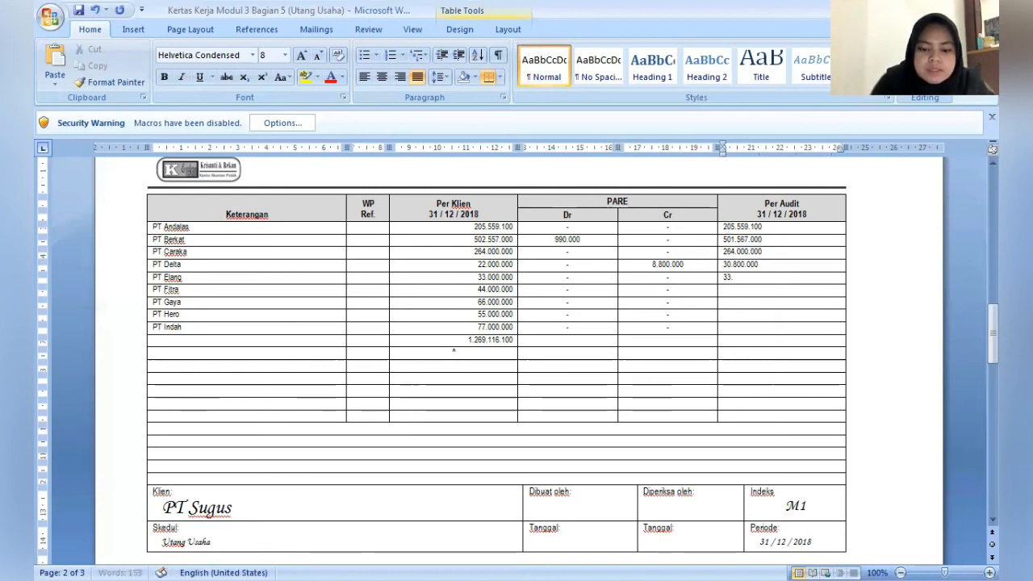
pyautogui.write('000.000')
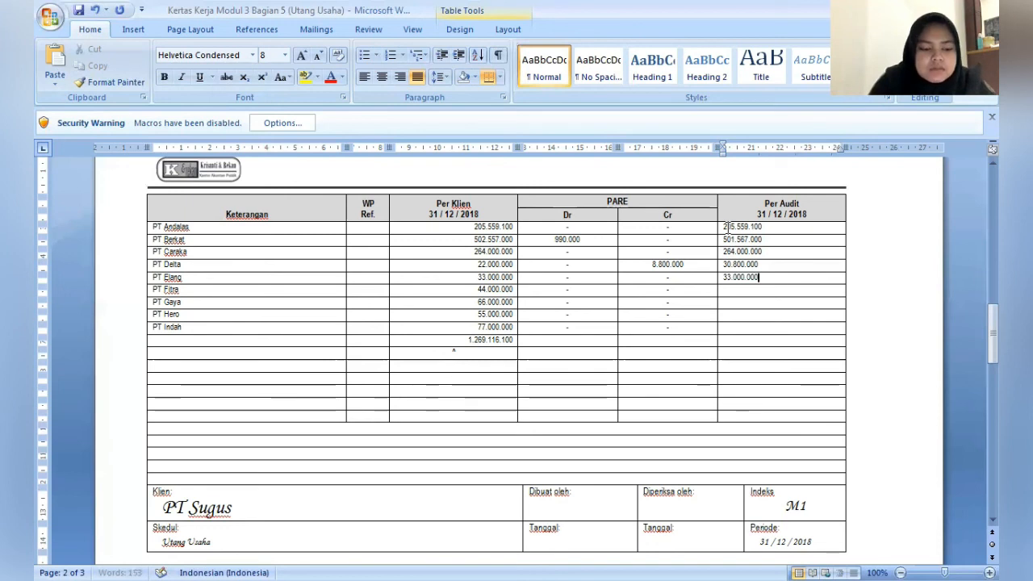
# - Enter the Per Audit amounts 44.000.000 for PT Fitra and 66.000.000 for PT Gaya
pyautogui.press('Down')
pyautogui.write('44.000.000')
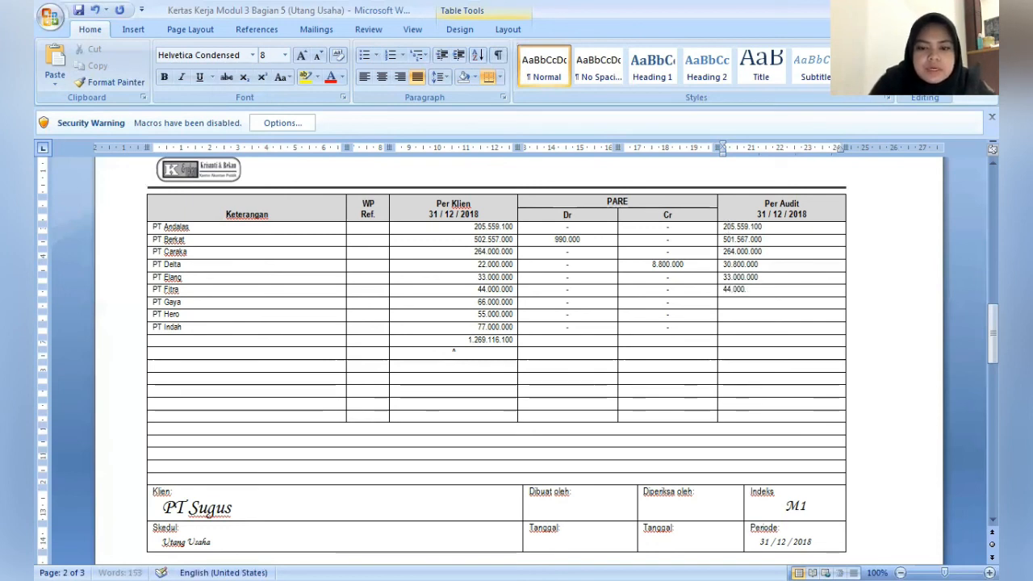
pyautogui.press('Down')
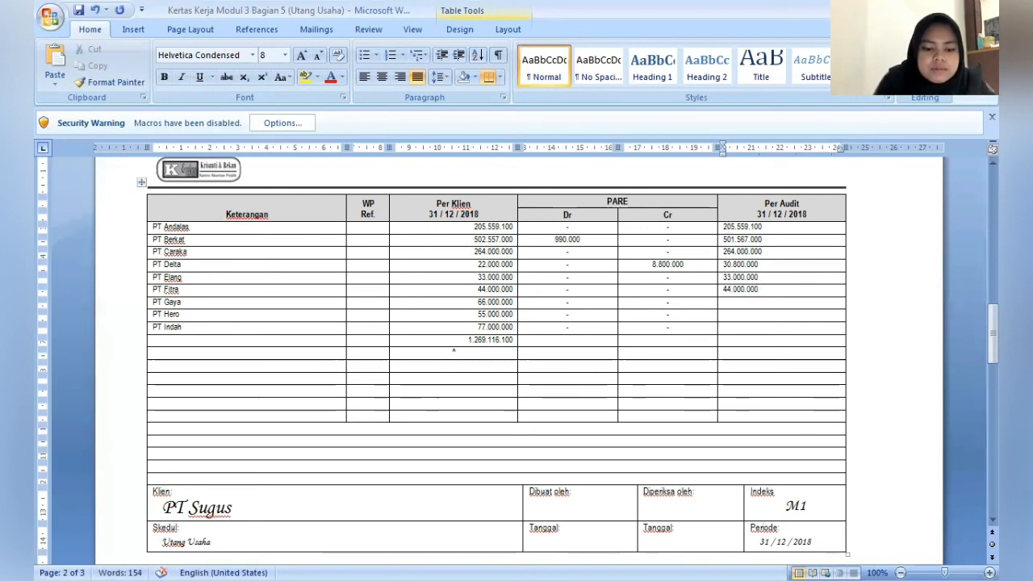
pyautogui.write('66.000.')
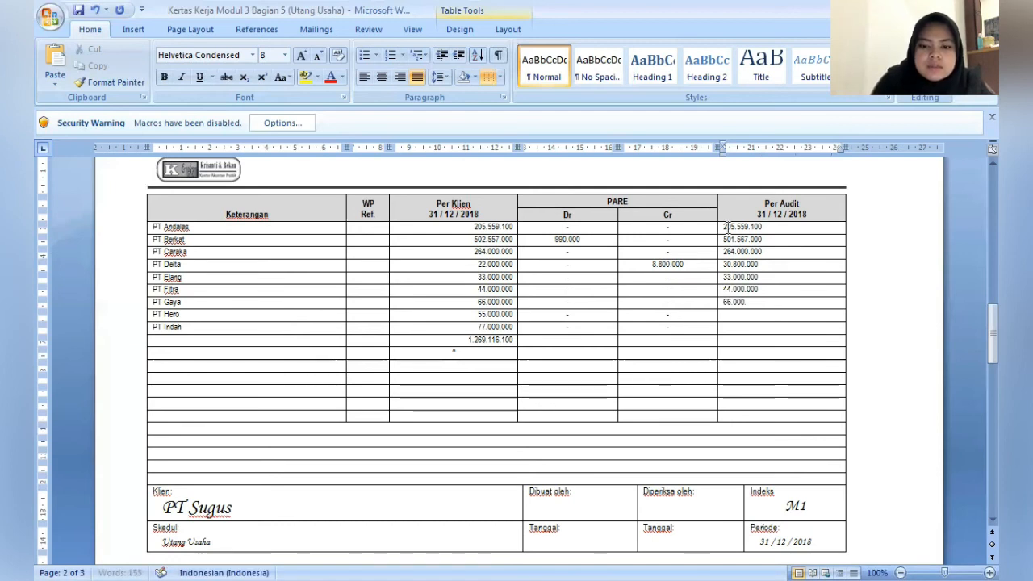
pyautogui.write('000')
pyautogui.press('Down')
pyautogui.write('77')
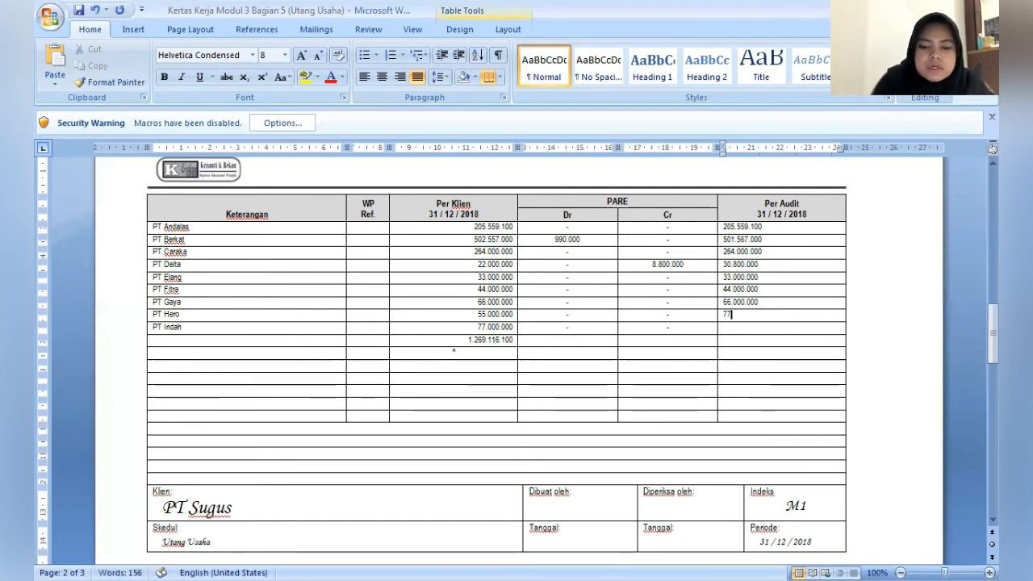
pyautogui.write('.000')
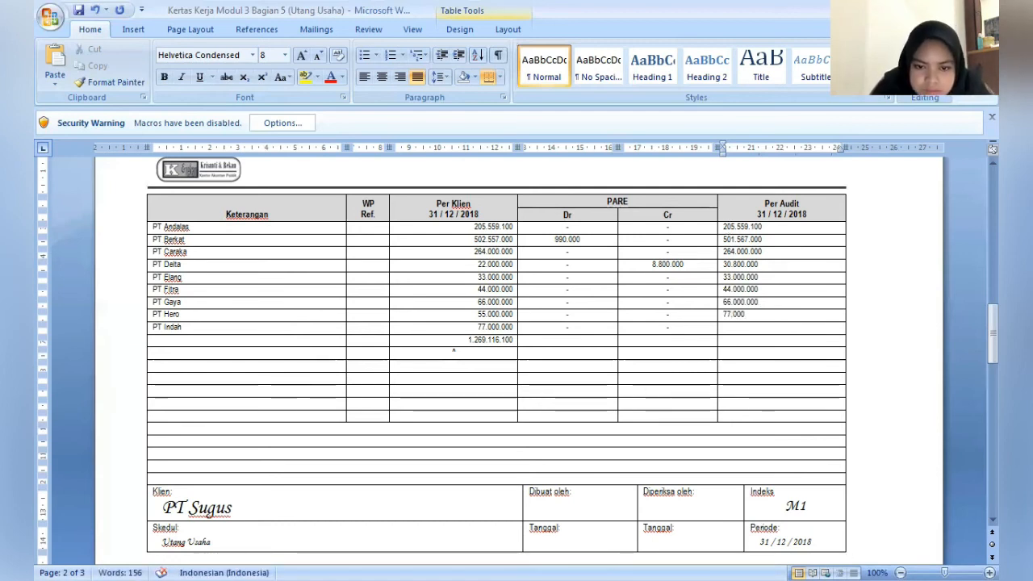
pyautogui.press('BackSpace')
pyautogui.press('BackSpace')
pyautogui.press('BackSpace')
pyautogui.press('BackSpace')
pyautogui.press('BackSpace')
pyautogui.press('BackSpace')
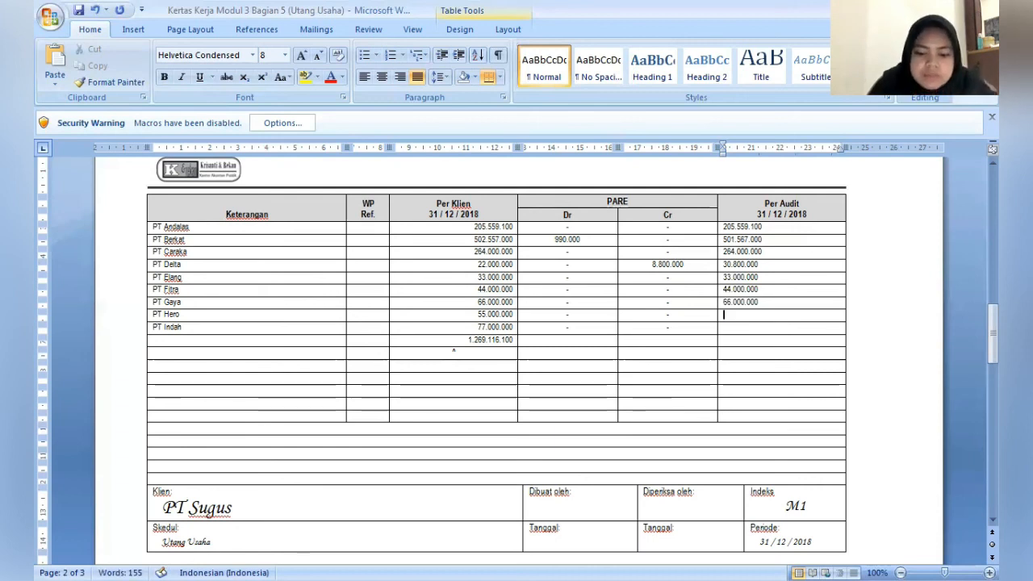
# - Enter the Per Audit amounts 55.000.000 for PT Hero and 77.000.000 for PT Indah
pyautogui.write('55.000.000')
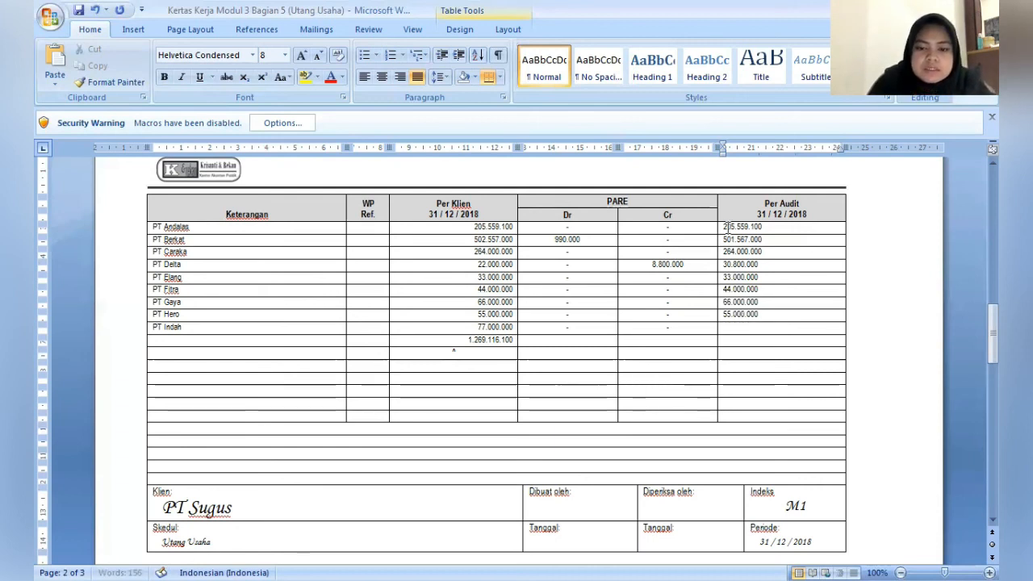
pyautogui.press('Down')
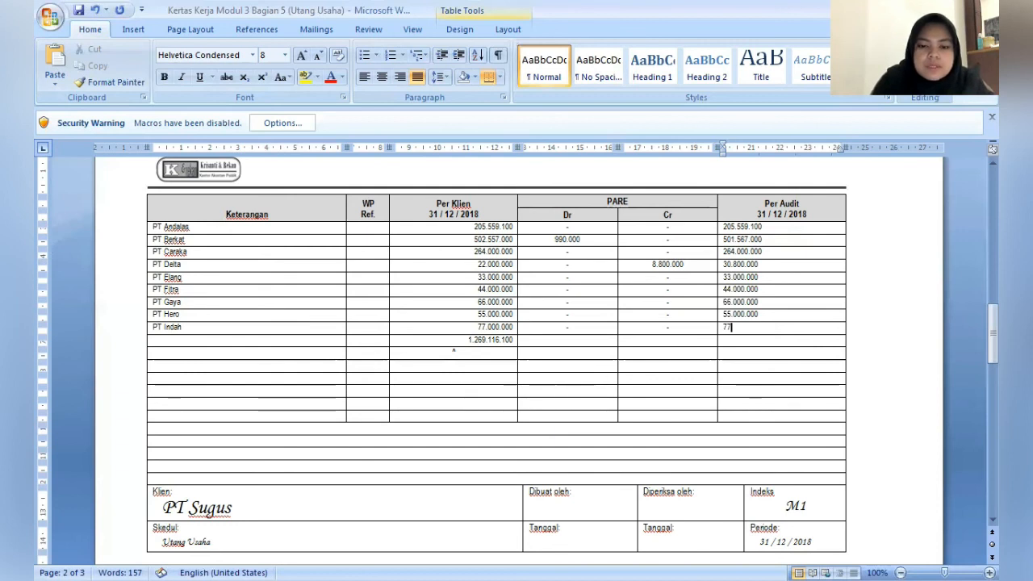
pyautogui.write('77.000.000')
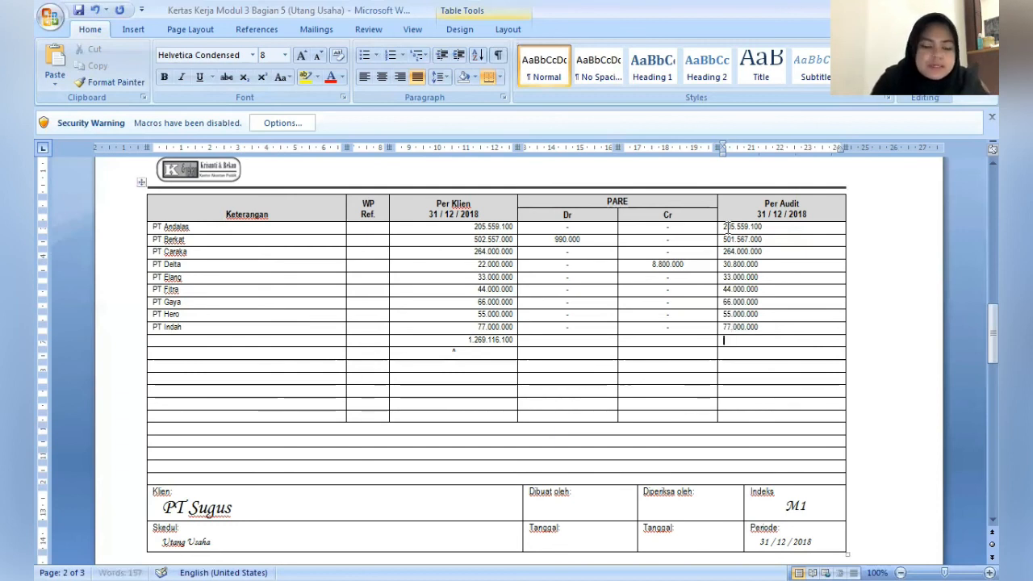
# - Enter 1.276.926.100 as the Per Audit total in the row below PT Indah
pyautogui.press('Down')
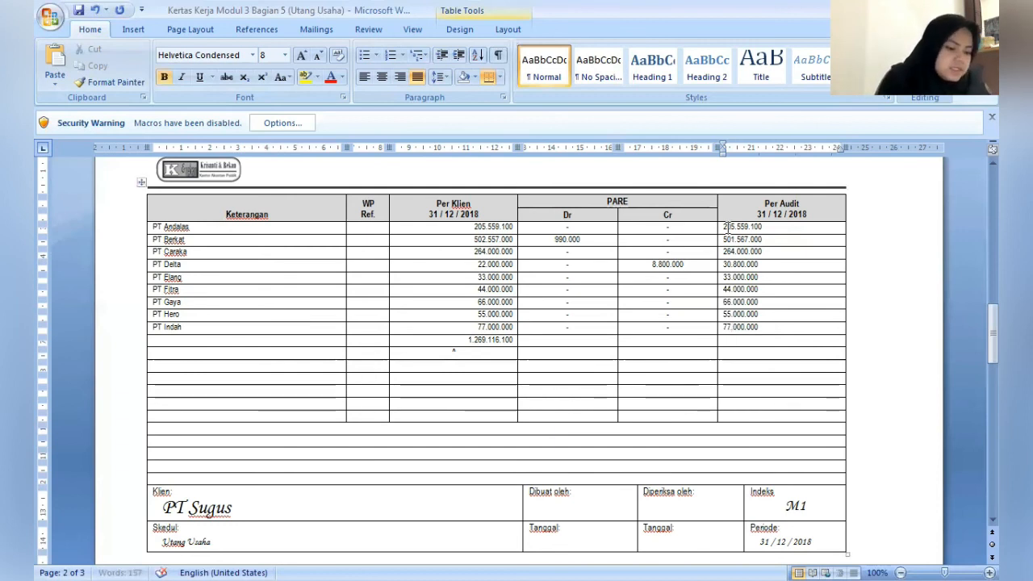
pyautogui.write('1.276')
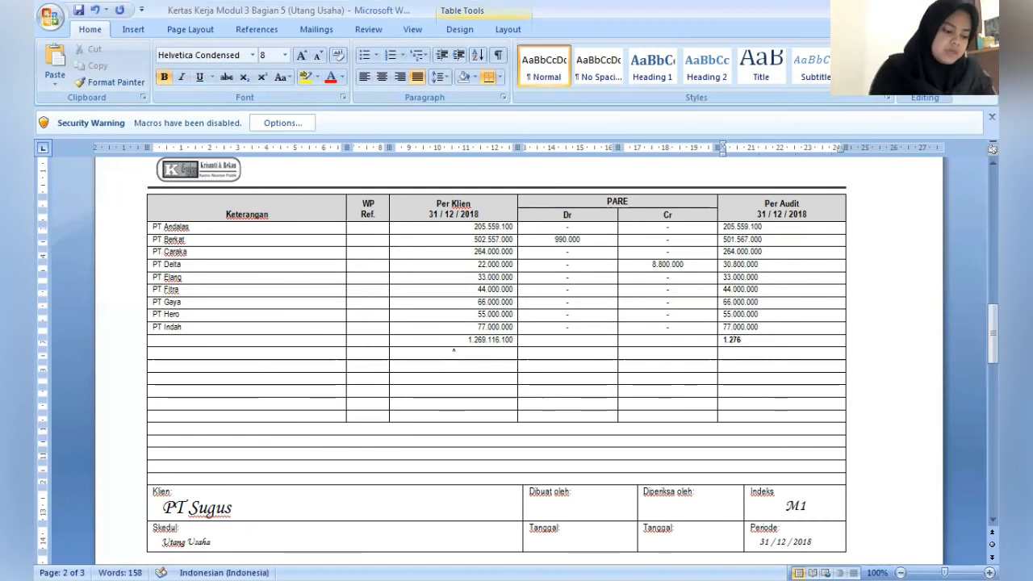
pyautogui.write('.9')
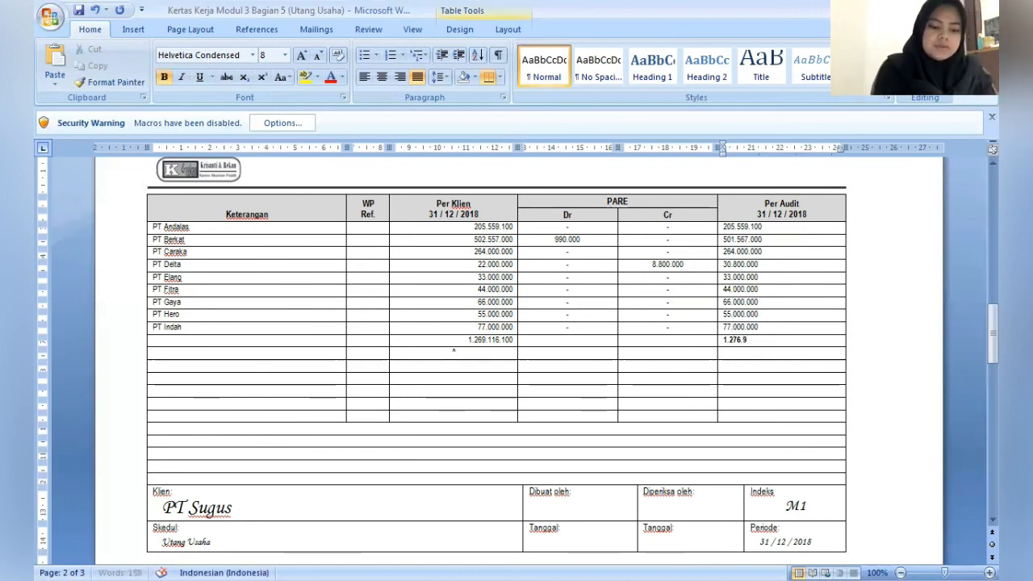
pyautogui.write('26')
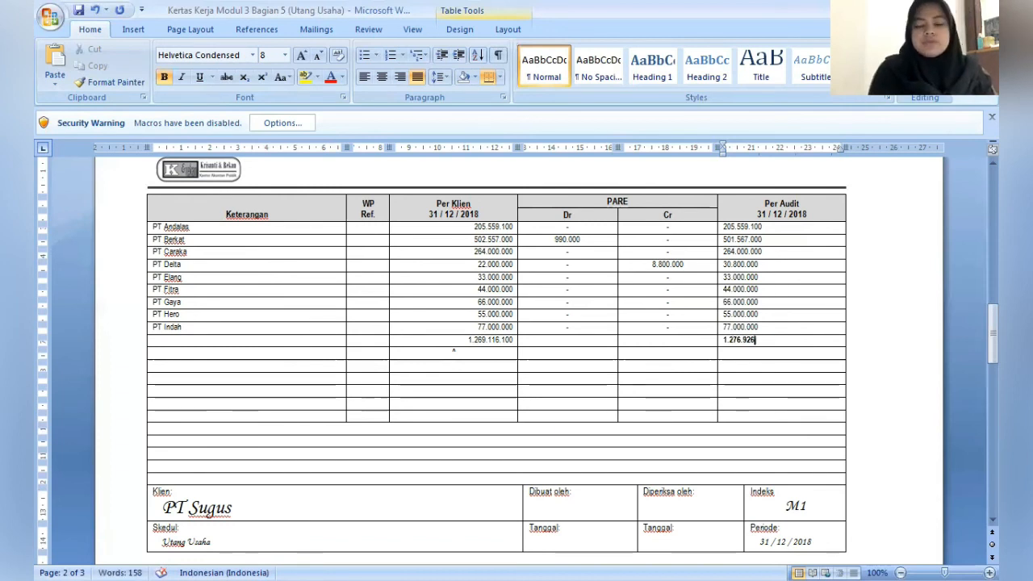
pyautogui.write('.100')
# - Enter the preparer's full name under Dibuat oleh in the schedule's footer
pyautogui.press('Down')
pyautogui.press('Down')
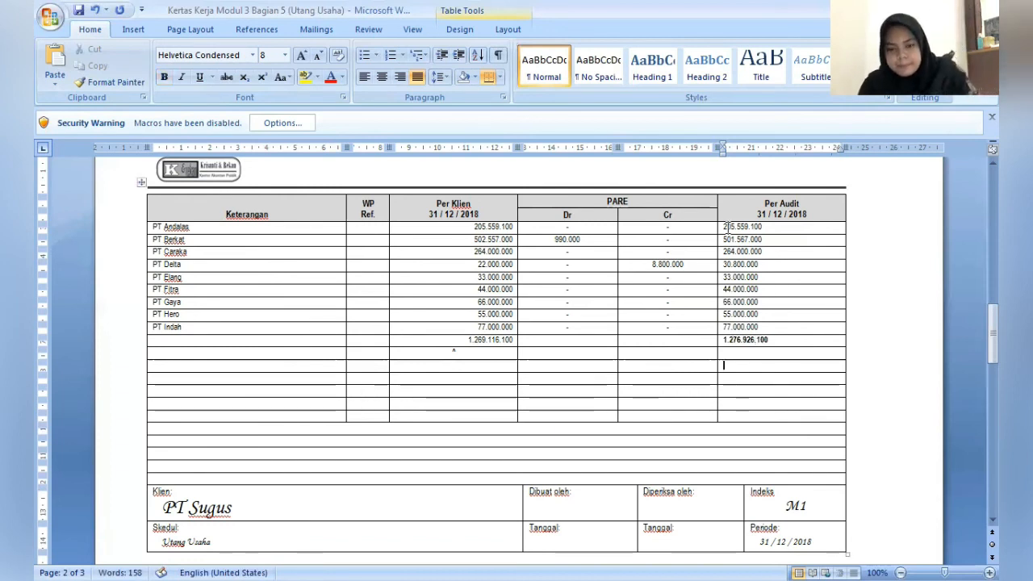
pyautogui.press('Down')
pyautogui.press('Down')
pyautogui.press('Down')
pyautogui.press('Down')
pyautogui.press('Down')
pyautogui.press('Down')
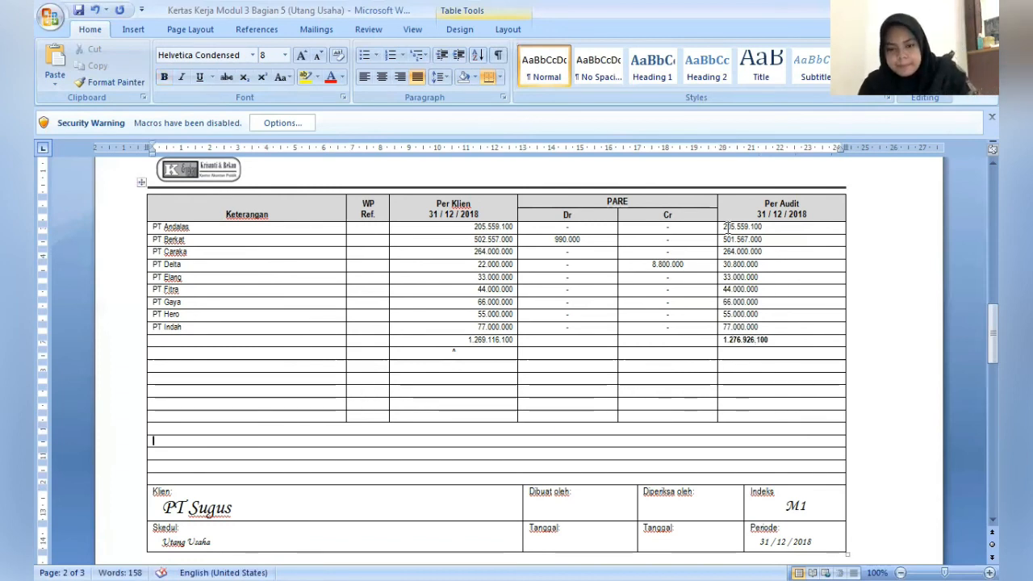
pyautogui.click(614, 489)
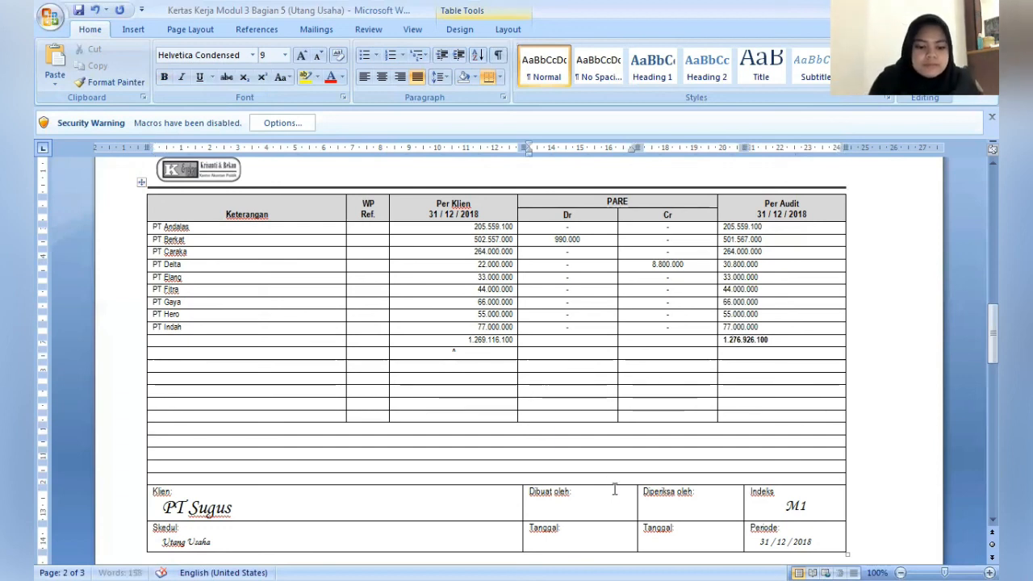
pyautogui.press('Down')
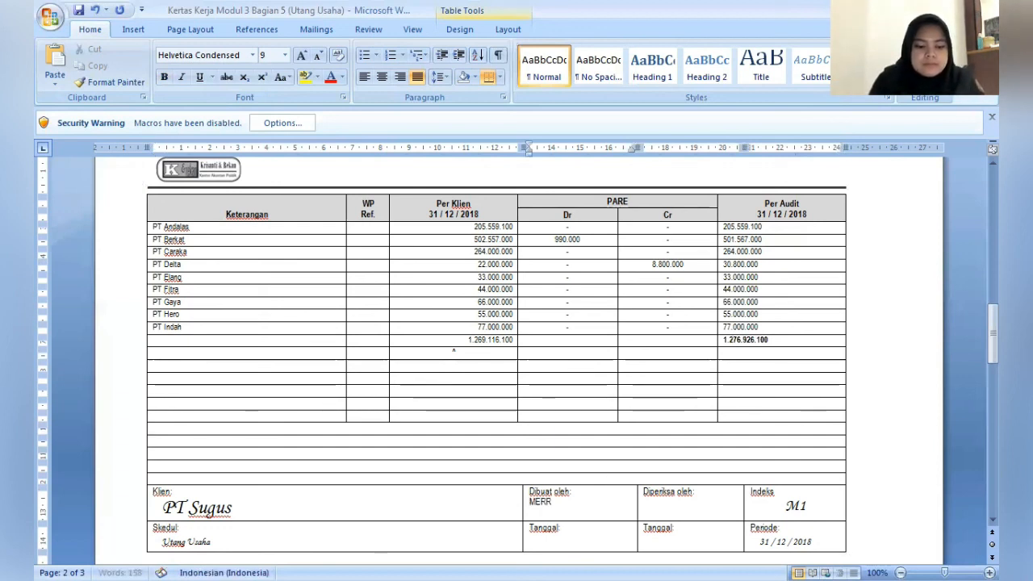
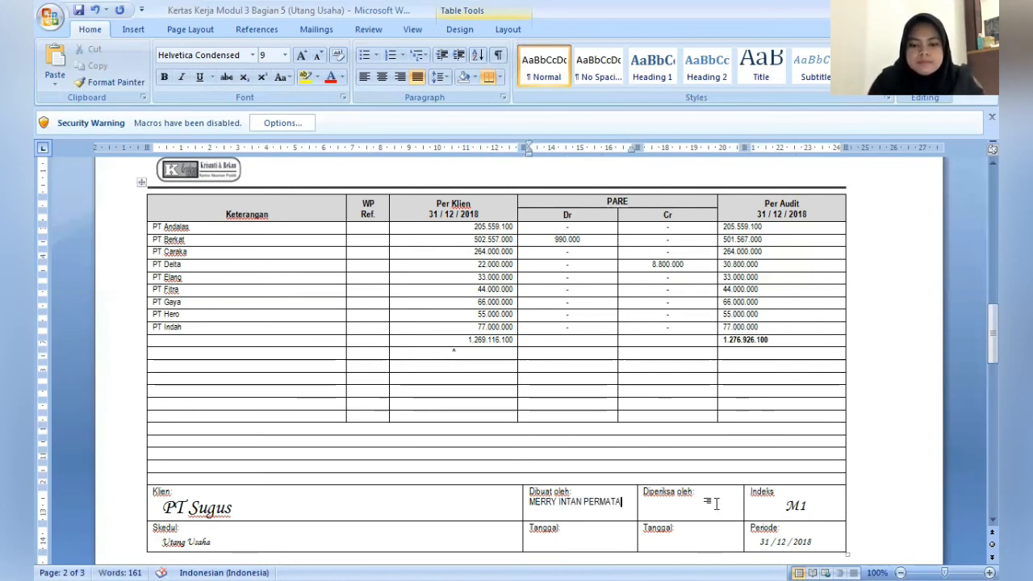
# - Enter the reviewer's name under Diperiksa oleh in the schedule's footer
pyautogui.click(716, 504)
pyautogui.write('DIMJ')
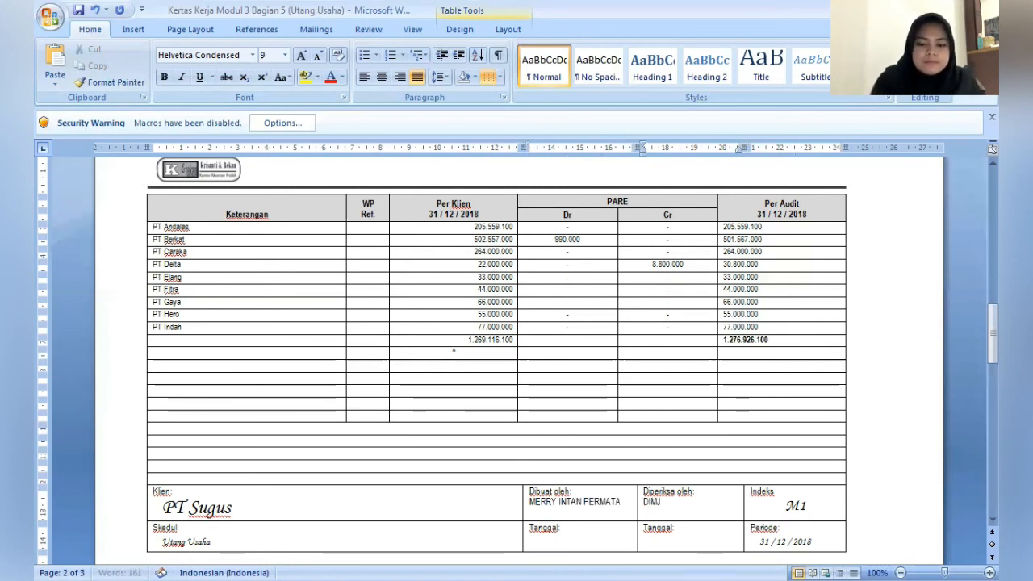
pyautogui.write('ATI')
# - Enter the heading PT Berkat in the first row of the empty journal table on page 3
pyautogui.press('Down')
pyautogui.press('Down')
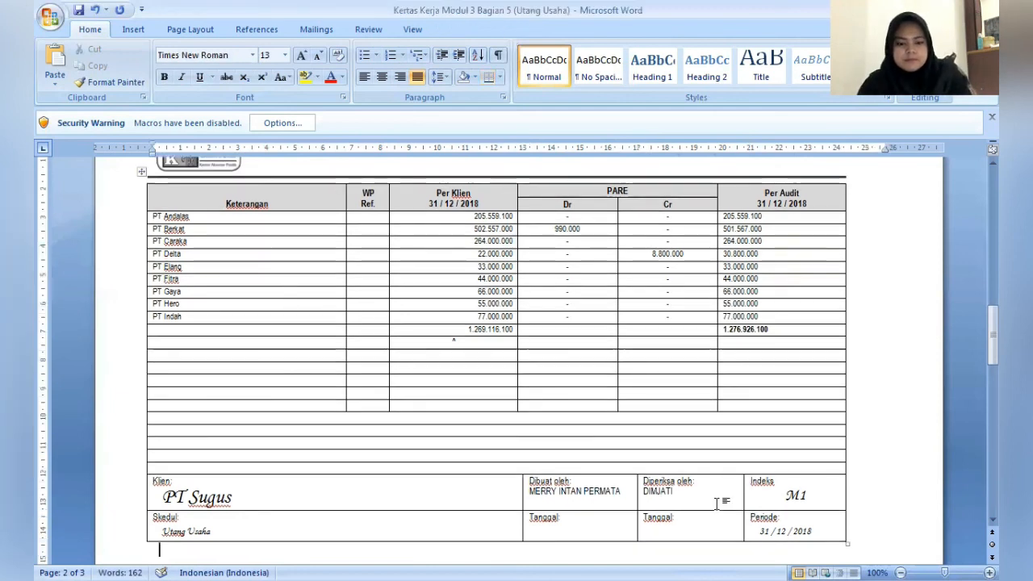
pyautogui.press('Down')
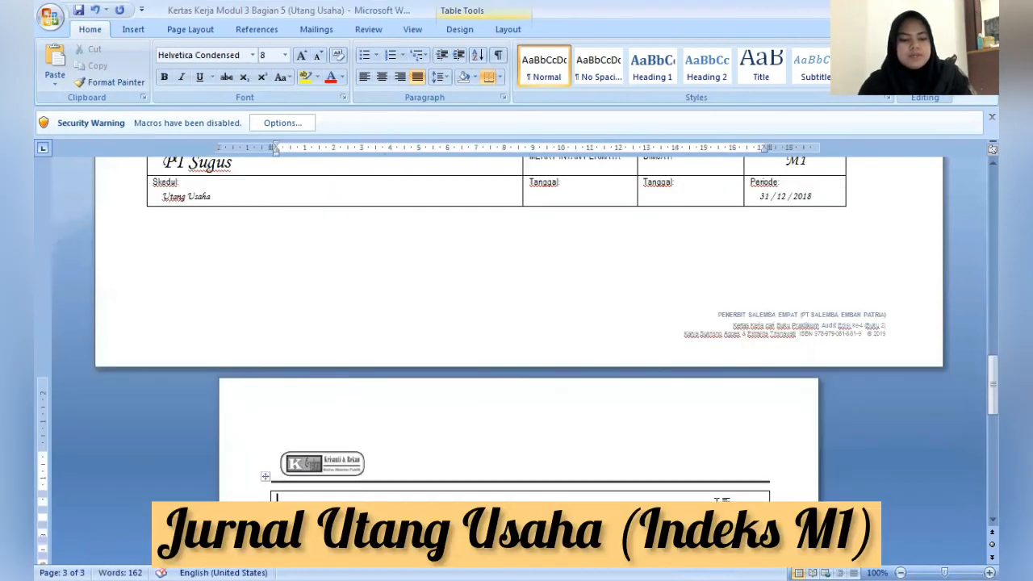
pyautogui.scroll(-5, 721, 501)
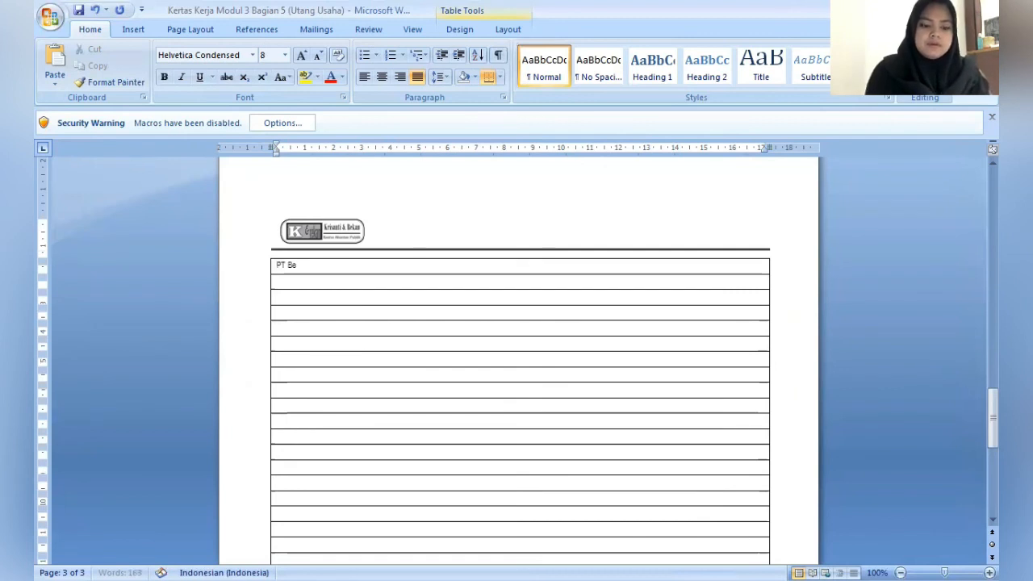
pyautogui.write('t')
# - Enter the debit line ADJ 16 Utang Usaha Rp990.000 in the row below the PT Berkat heading
pyautogui.press('Down')
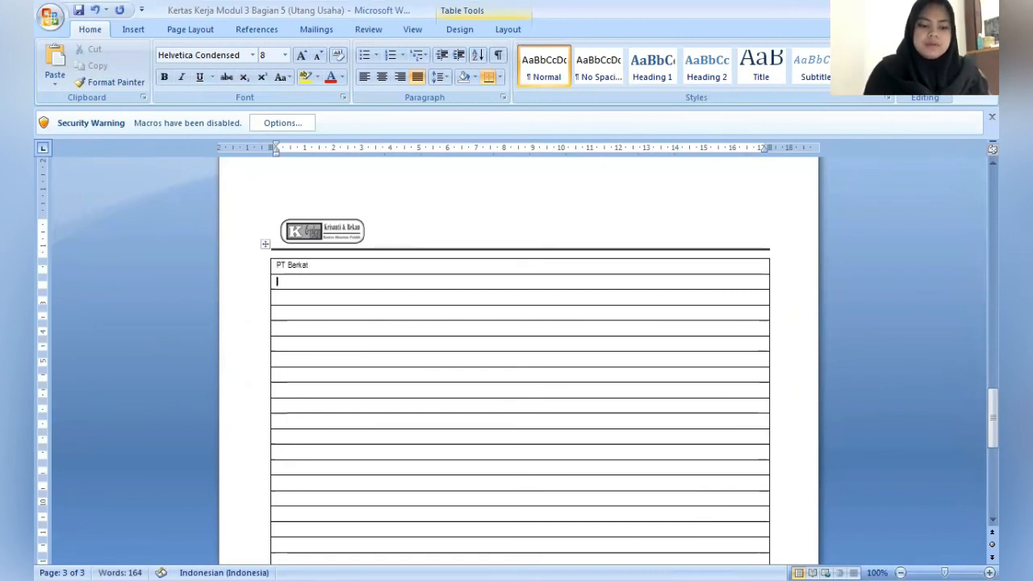
pyautogui.write('ADJ')
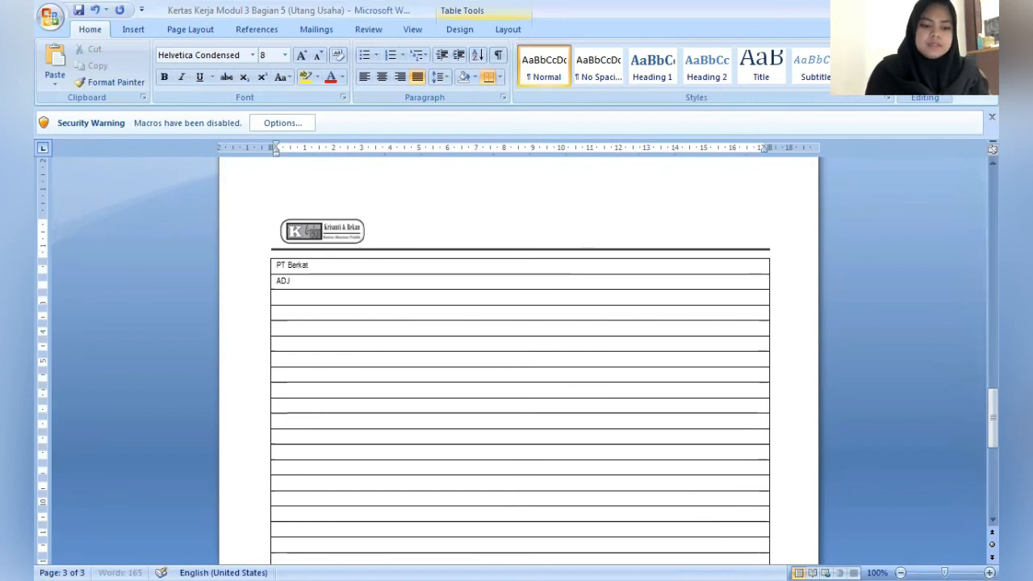
pyautogui.write(' 16')
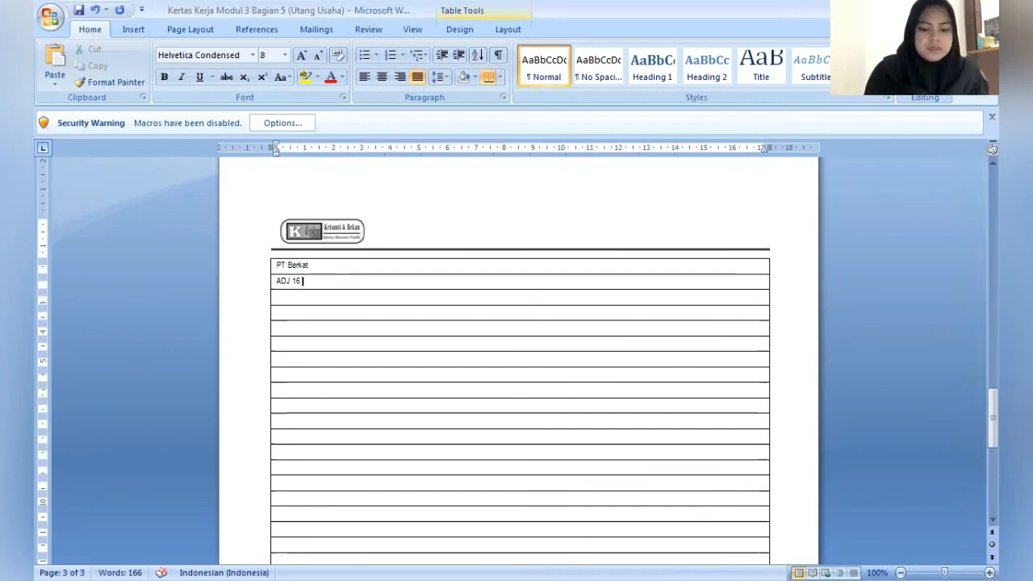
pyautogui.write('Utang ')
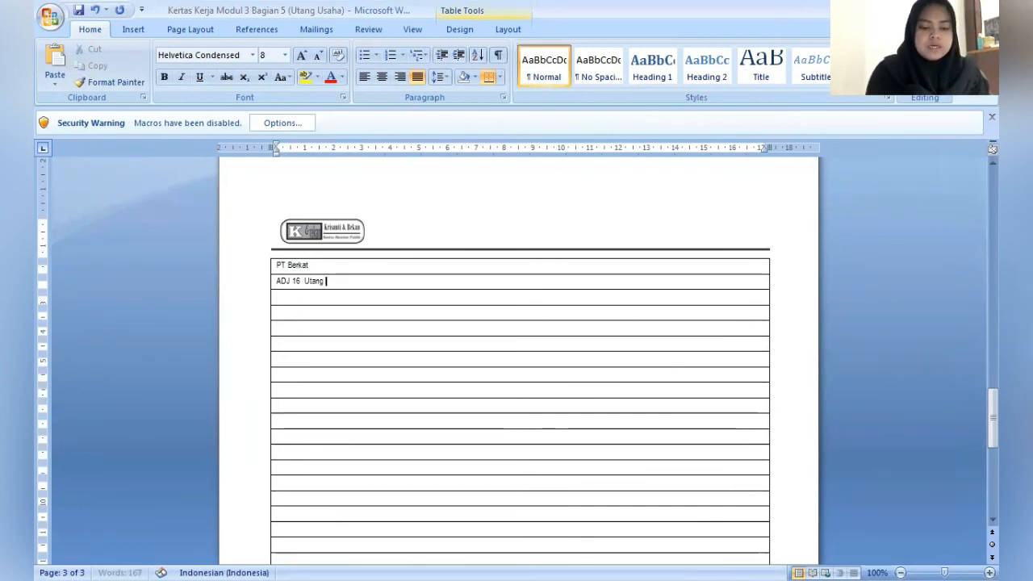
pyautogui.write('Usaha')
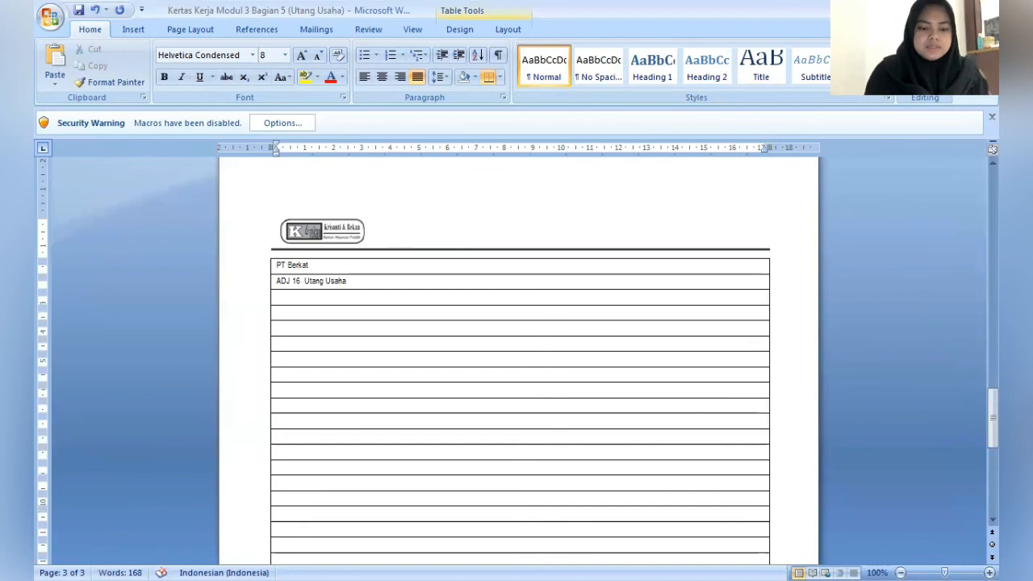
pyautogui.write(' Rp')
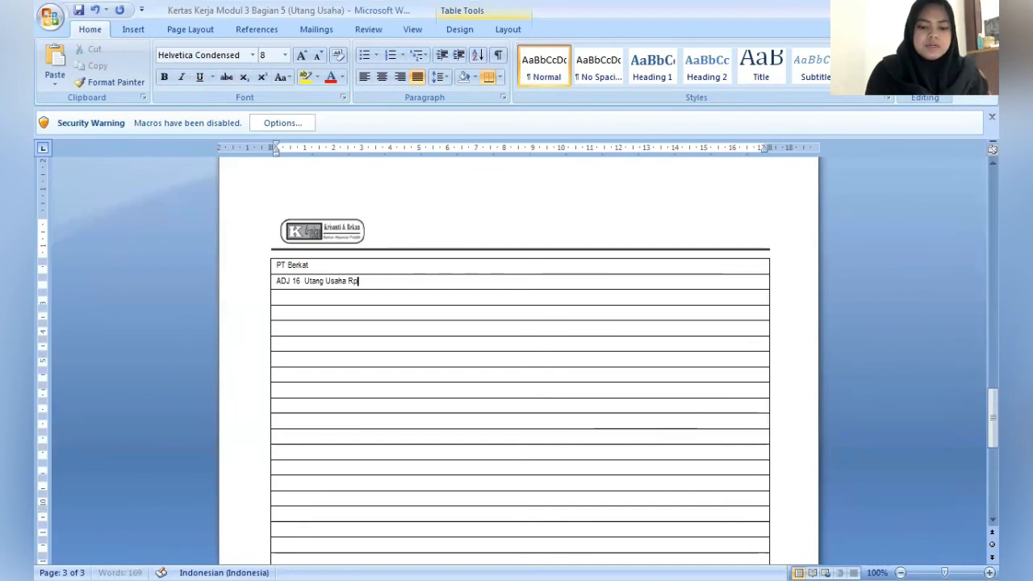
pyautogui.write('990.000')
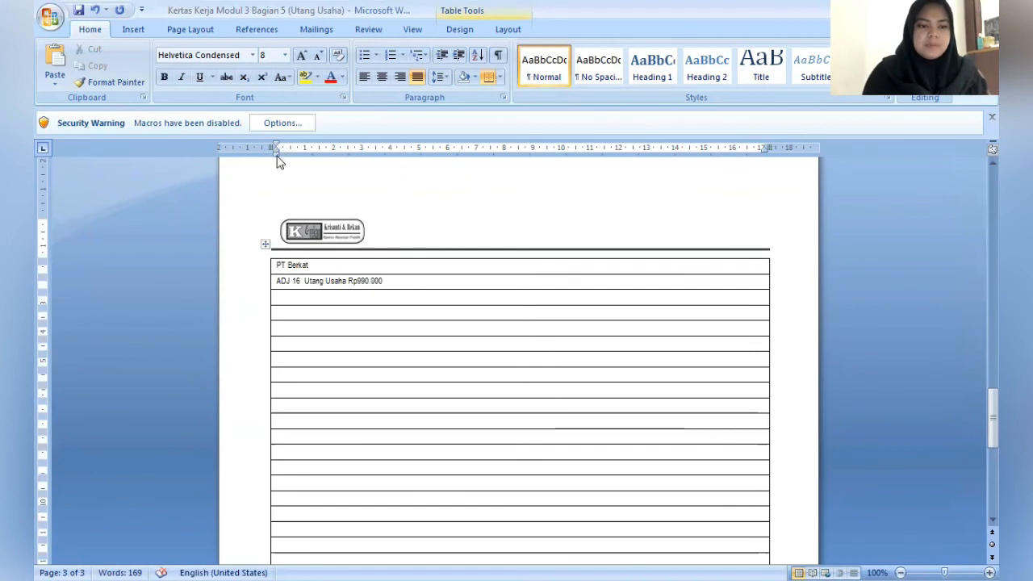
# - Indent the row below the ADJ 16 line by 2 cm and enter the credit line Kas dan Setara Kas Rp990.000
pyautogui.moveTo(277, 156); pyautogui.dragTo(332, 166)
pyautogui.write('Ka')
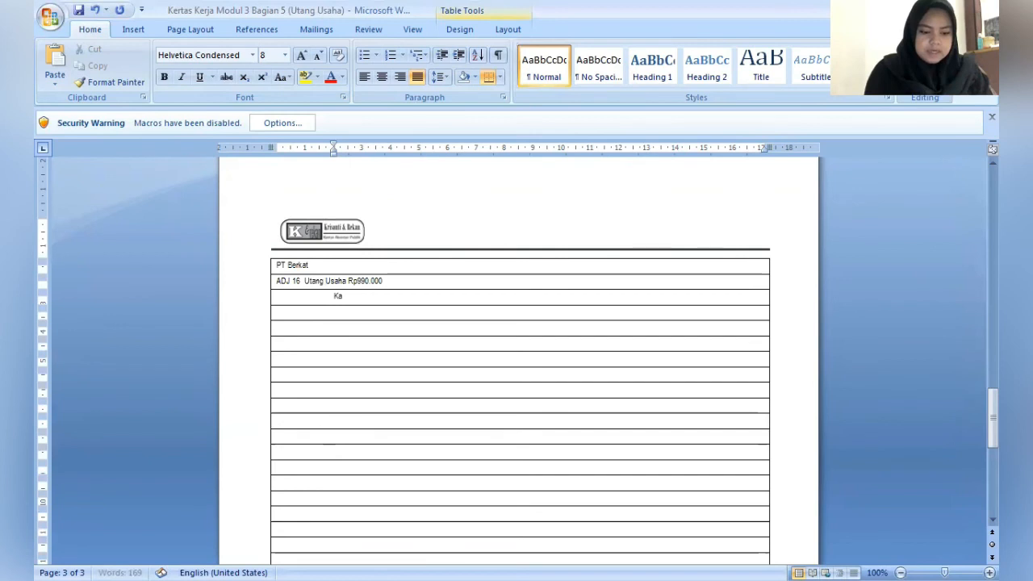
pyautogui.write('s dan Seta')
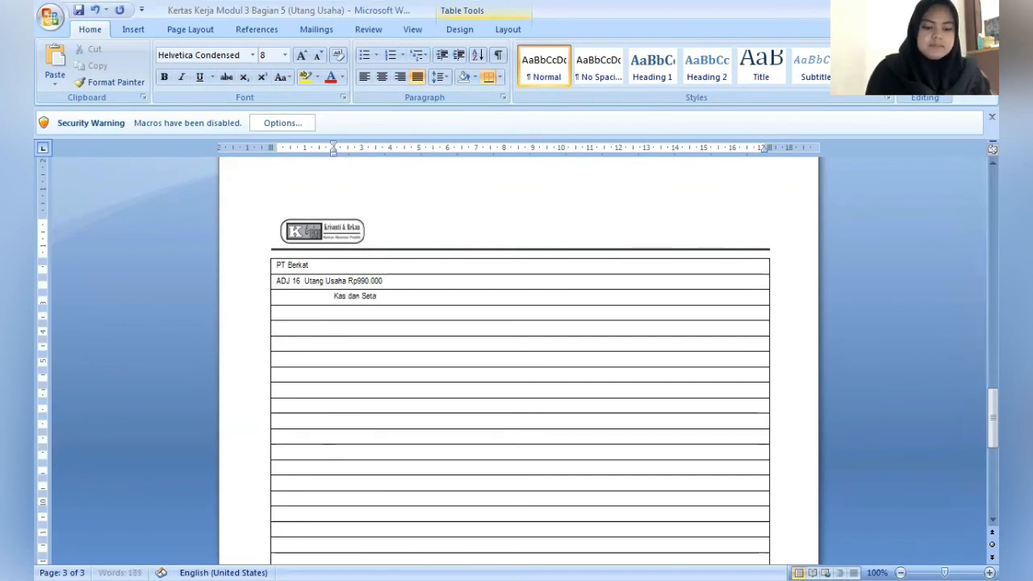
pyautogui.write('ra Kas')
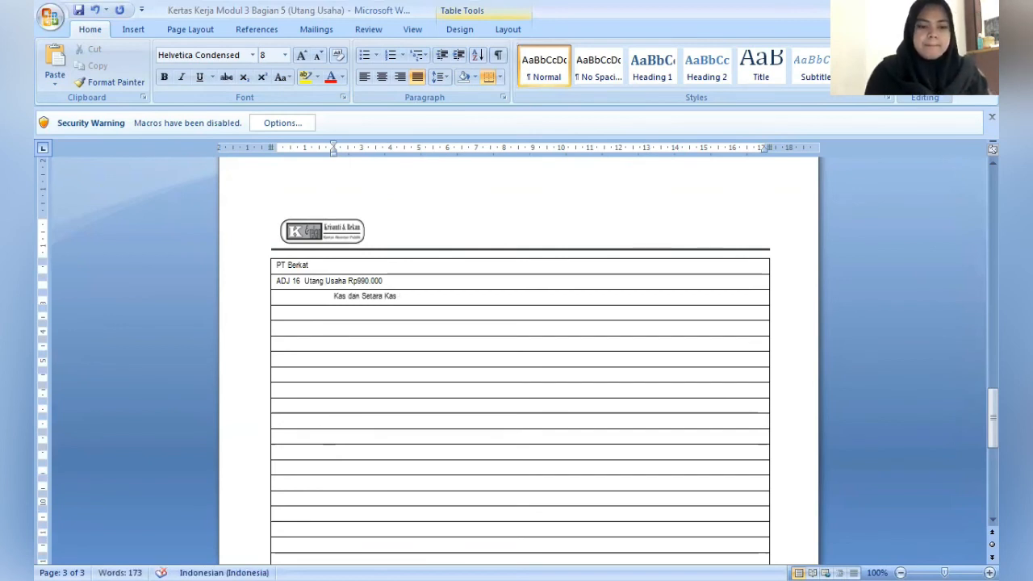
pyautogui.write(' Rp')
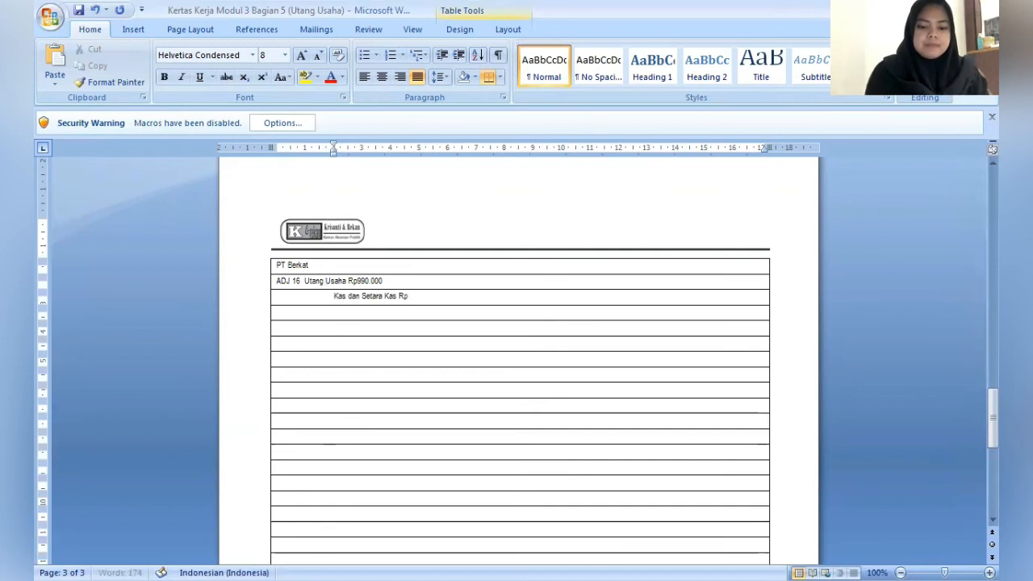
pyautogui.write('990.00')
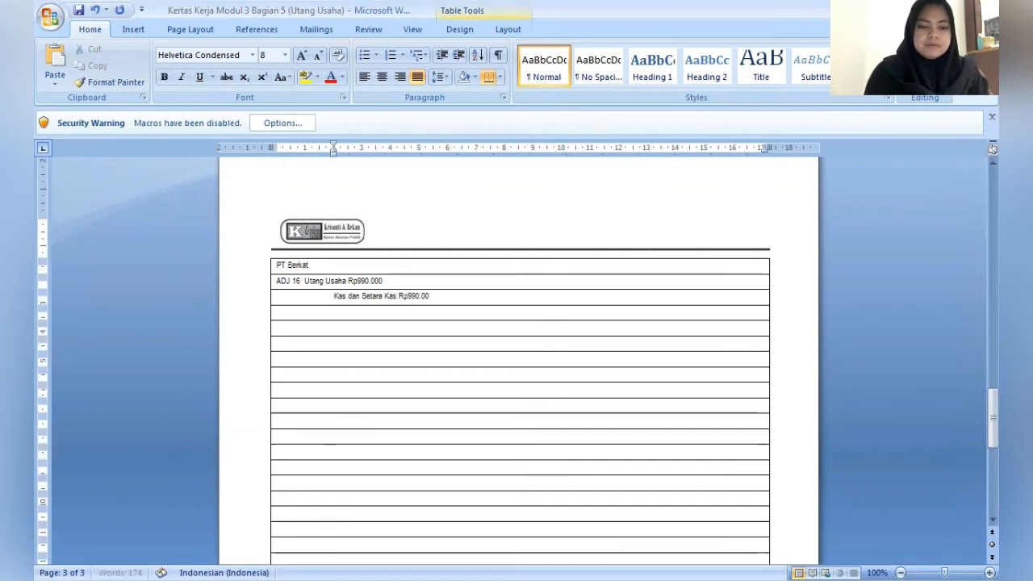
pyautogui.write('0')
# - Enter the explanation (Koreksi PT Berkat) in the row below the Kas dan Setara Kas line
pyautogui.press('Down')
pyautogui.write('(')
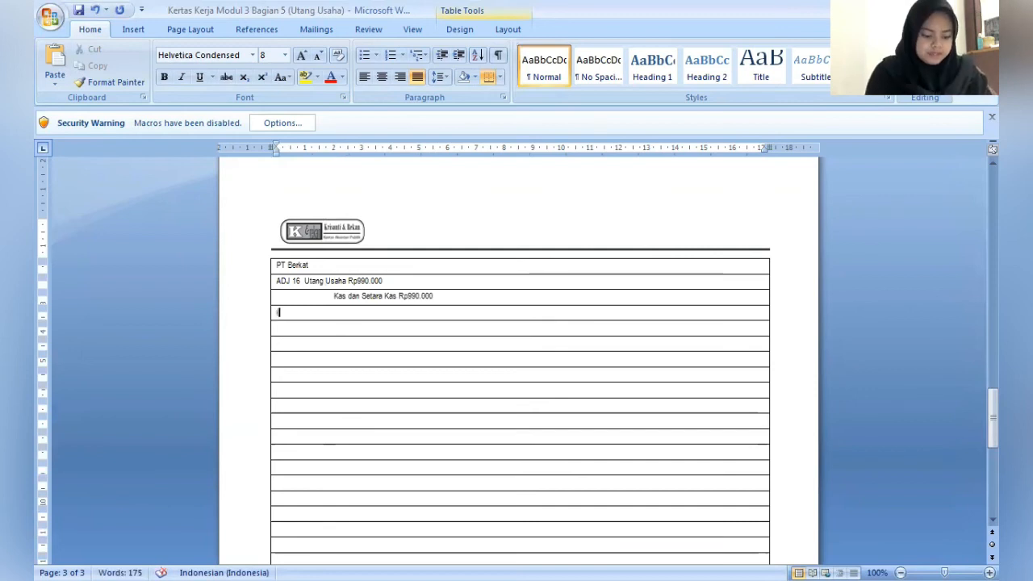
pyautogui.write('Ke')
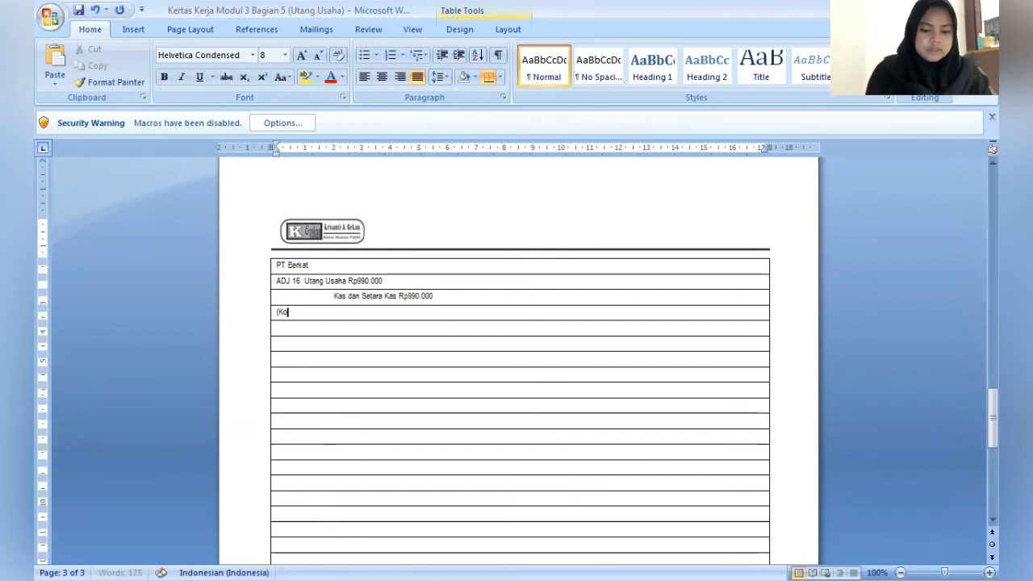
pyautogui.write('reksi')
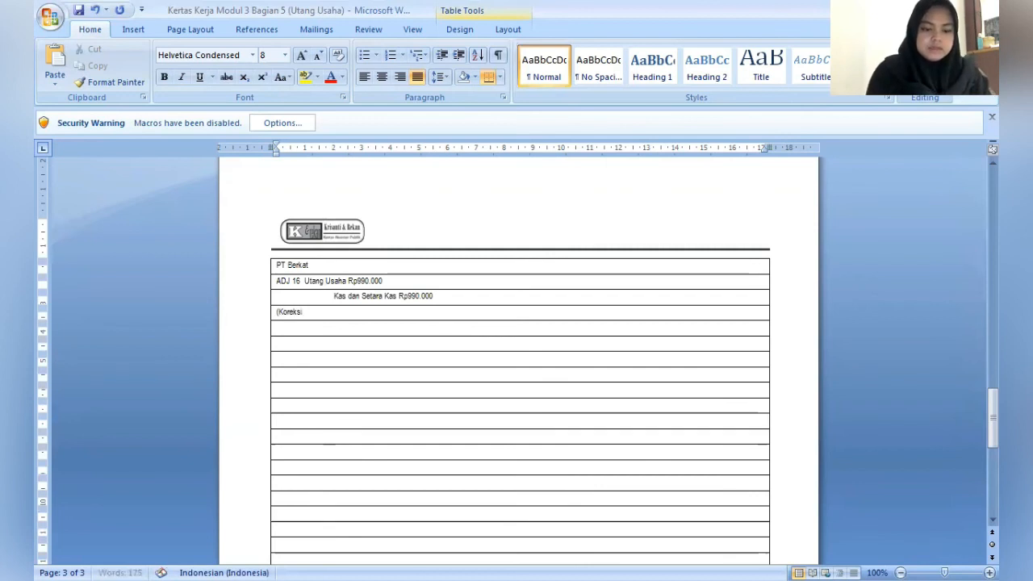
pyautogui.write(' PT Berkat)')
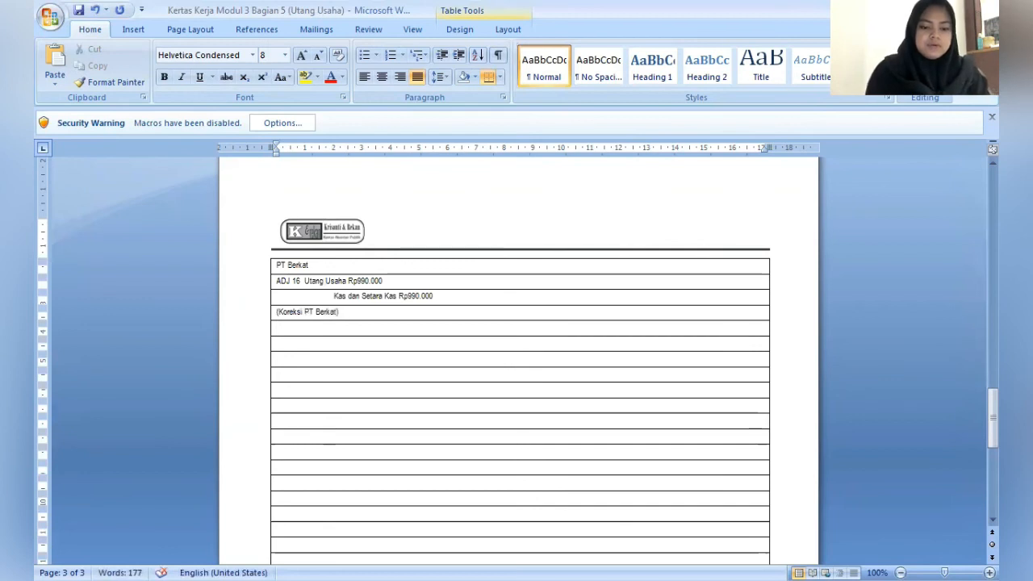
pyautogui.write('PT')
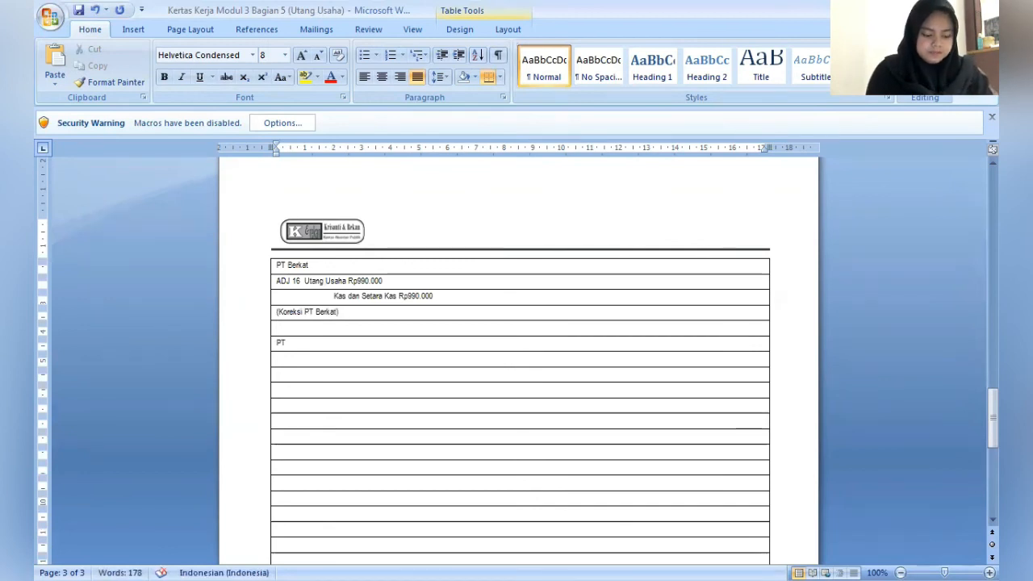
pyautogui.write('.')
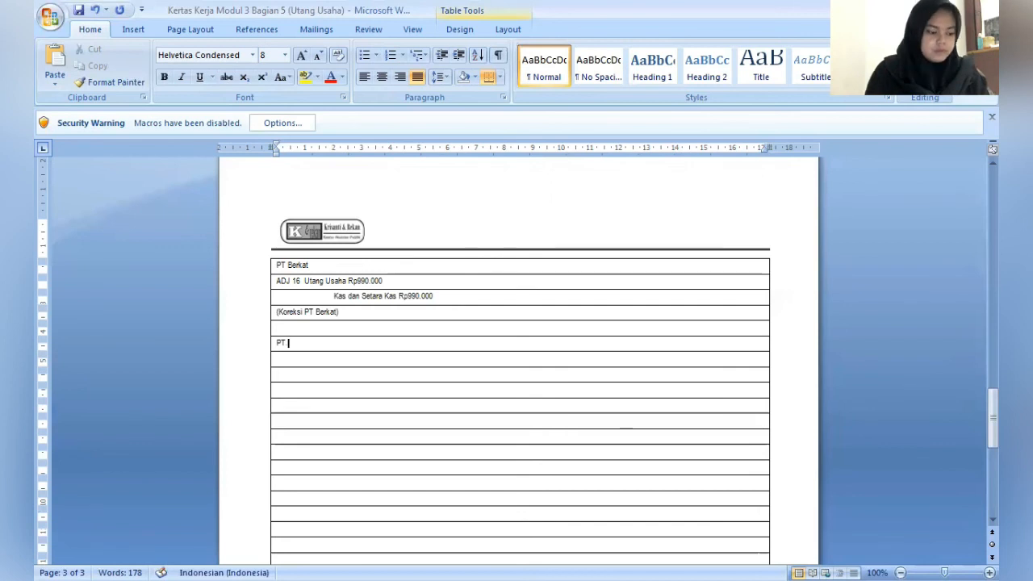
pyautogui.write('D')
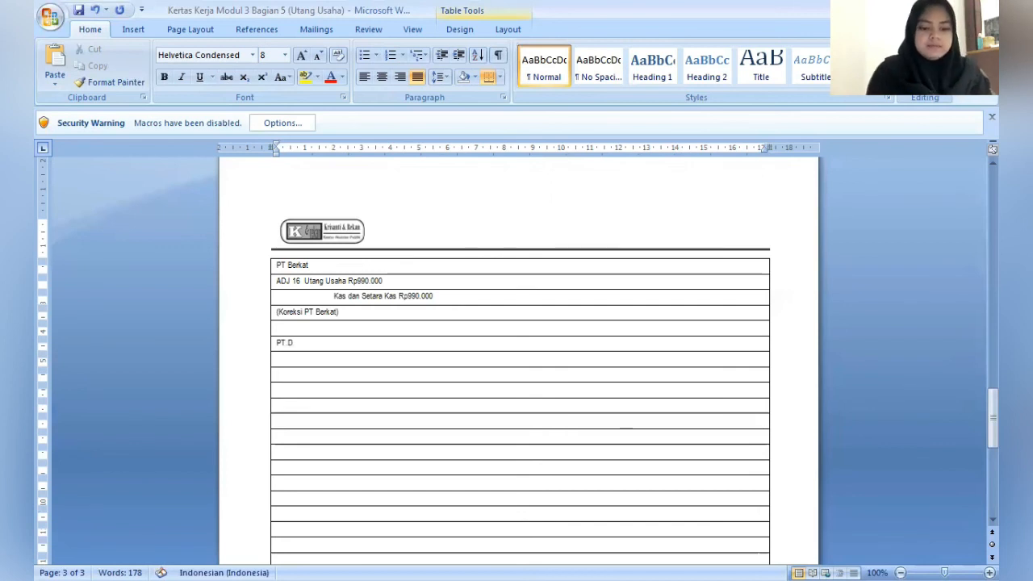
pyautogui.write('elta')
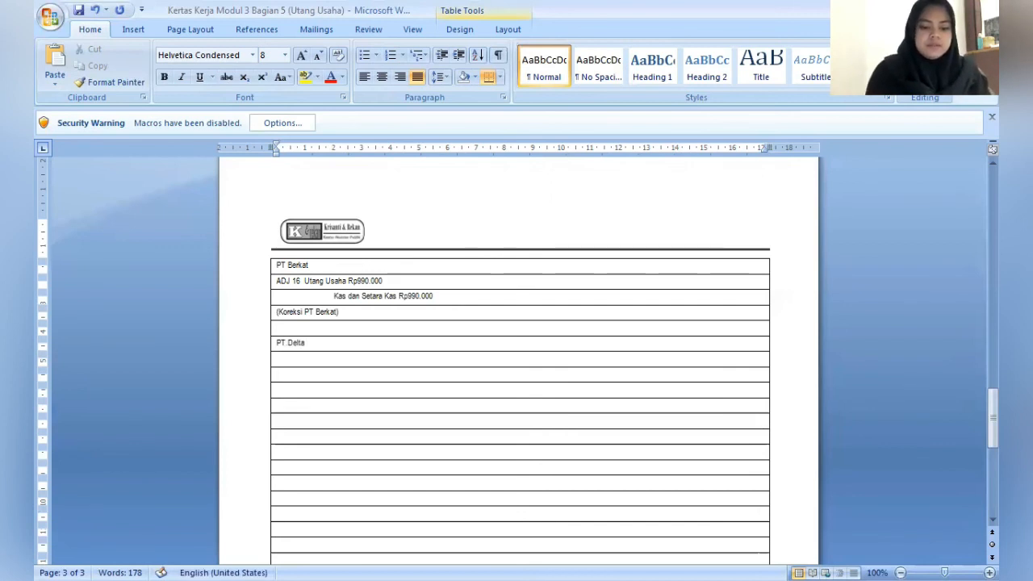
# - Enter the debit line ADJ 12 Persediaan Bahan Baku Rp8.000.000 in the row below the PT.Delta heading
pyautogui.press('Down')
pyautogui.write('AD')
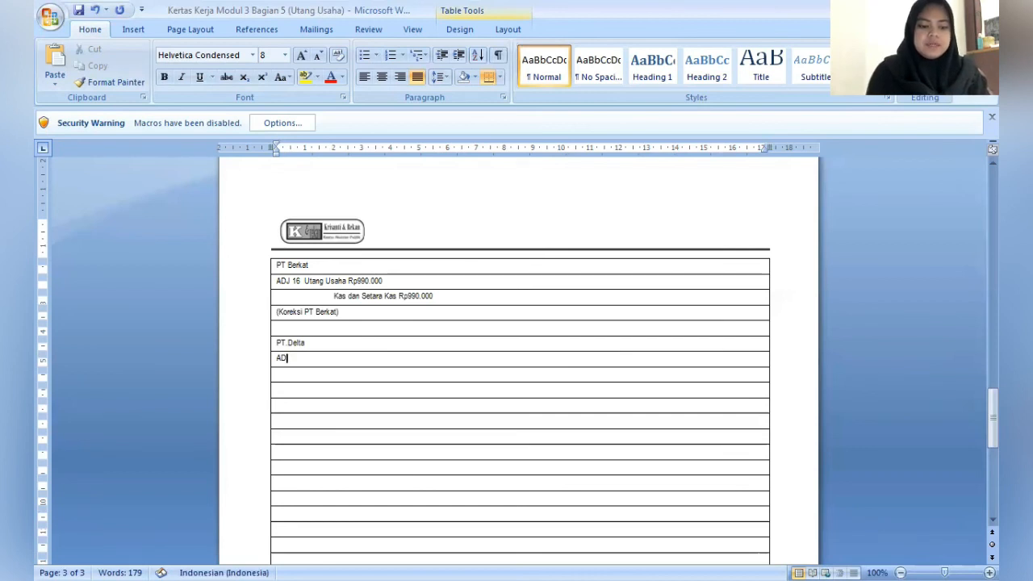
pyautogui.write('J 13')
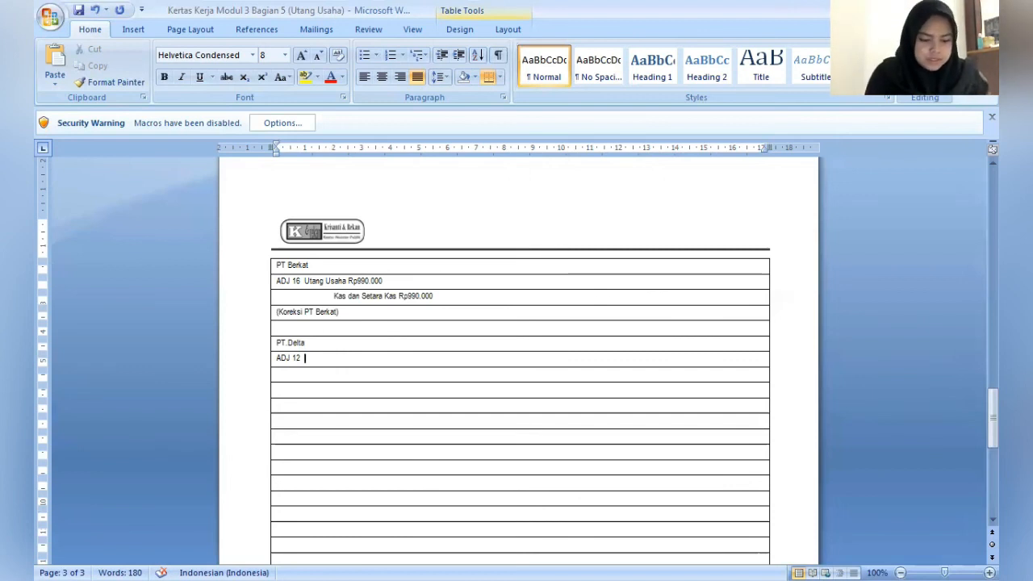
pyautogui.write('Persed')
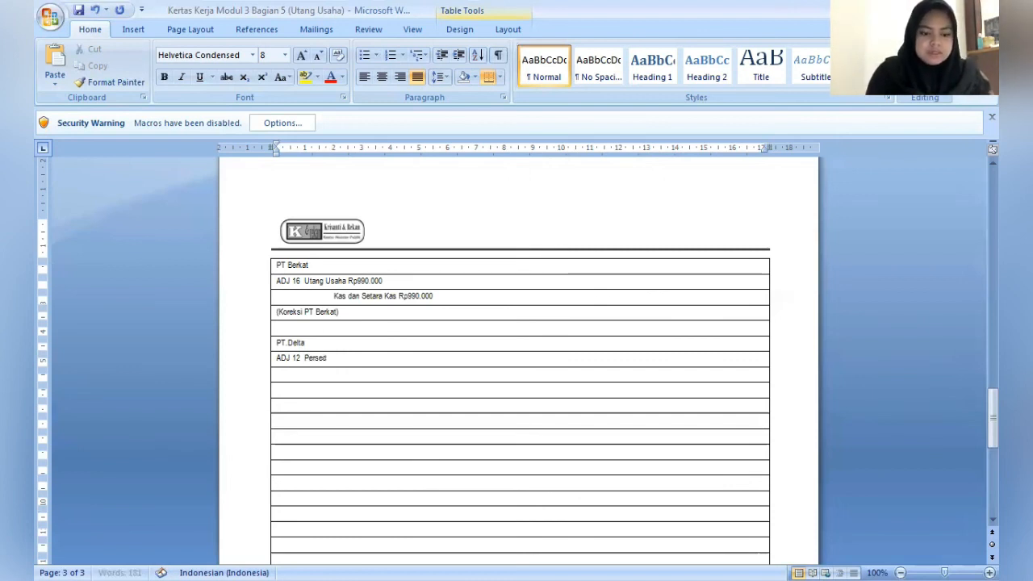
pyautogui.write('iaan Bahan B.')
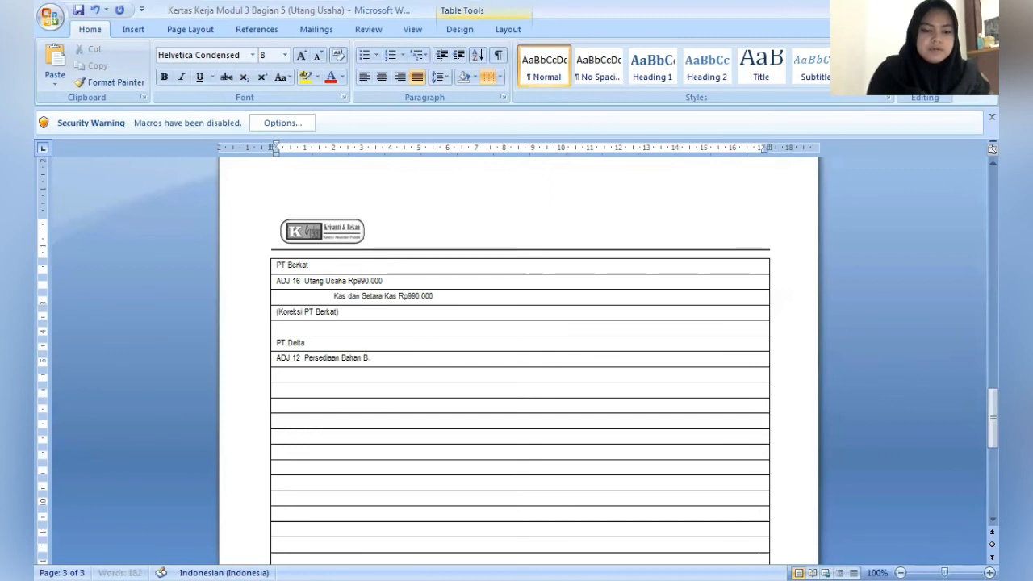
pyautogui.press('BackSpace')
pyautogui.write('aku ')
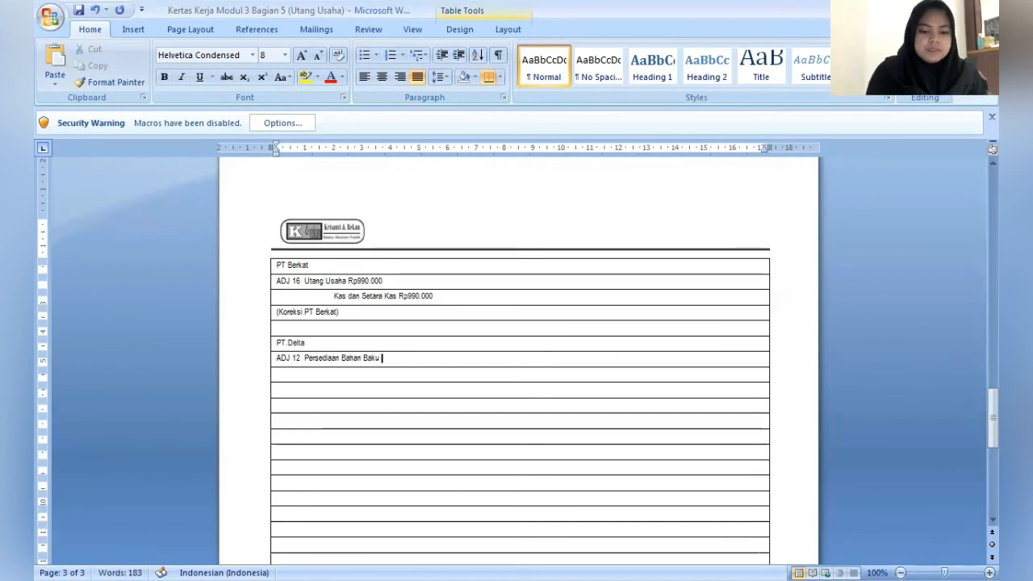
pyautogui.write(' Rp')
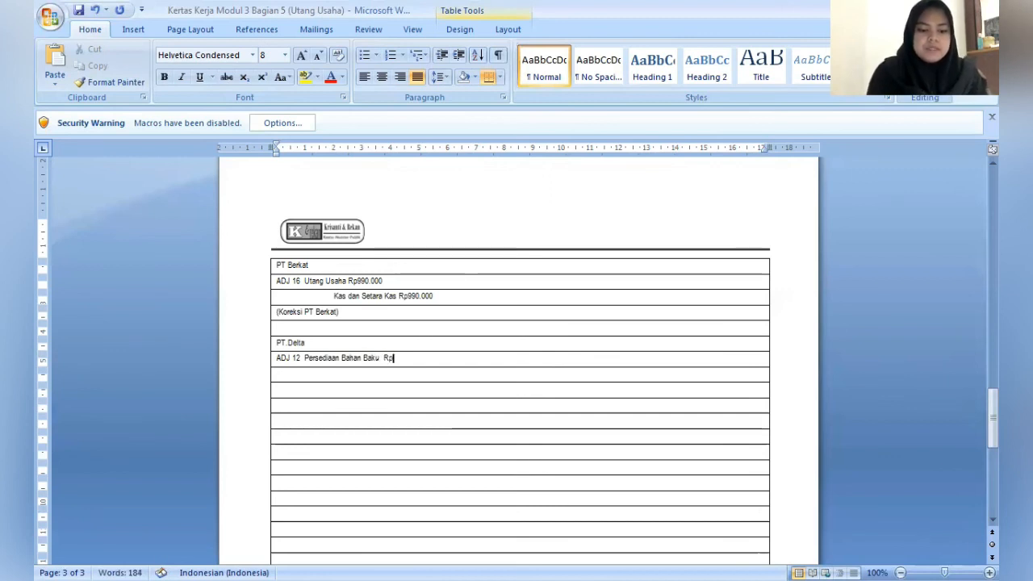
pyautogui.write('8.000.')
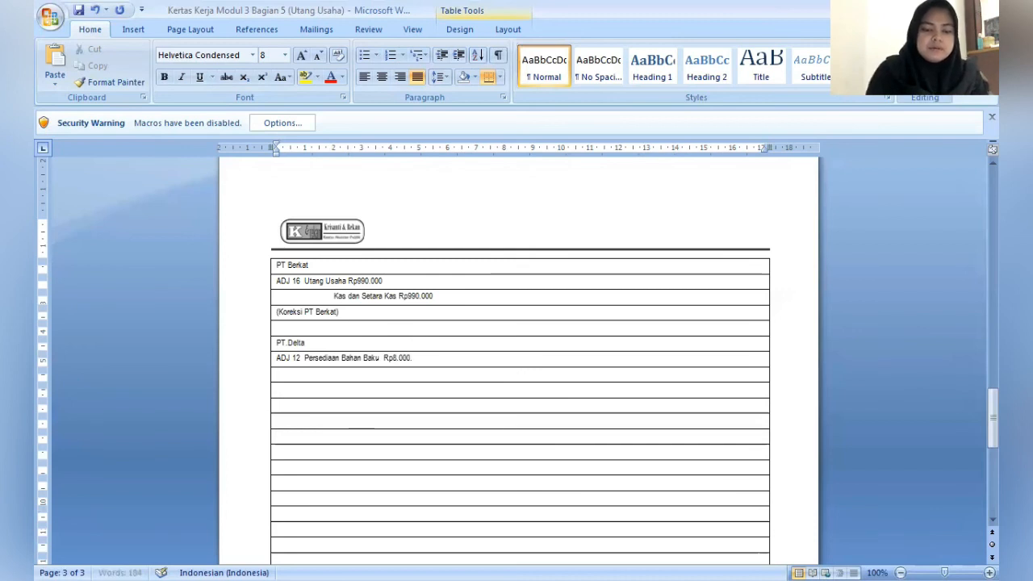
pyautogui.write('000.')
# - Indent the row below the ADJ 12 line by 1 cm and enter the debit line PPN Masukan (10%) Rp800.000
pyautogui.press('Down')
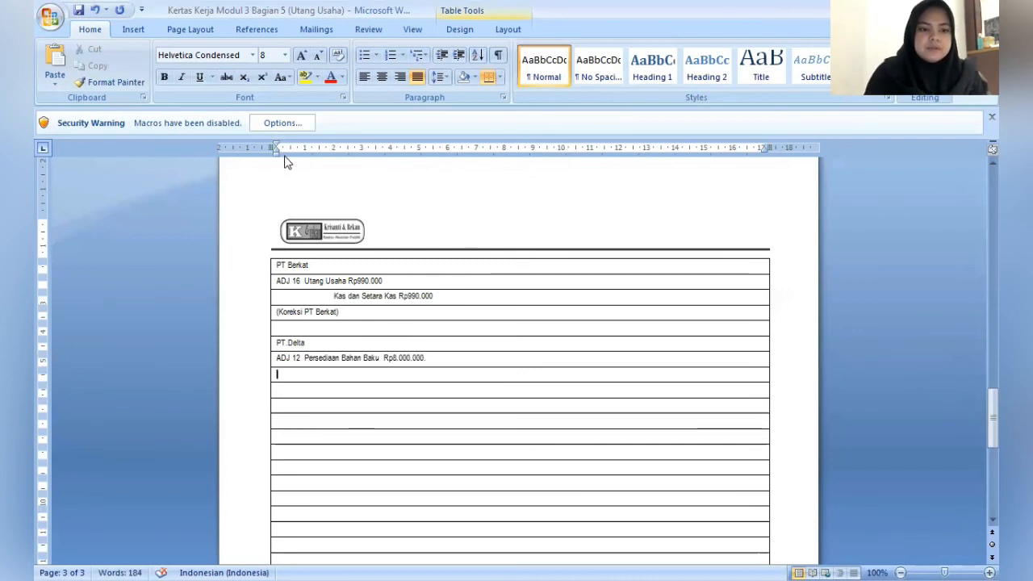
pyautogui.moveTo(277, 154); pyautogui.dragTo(306, 159)
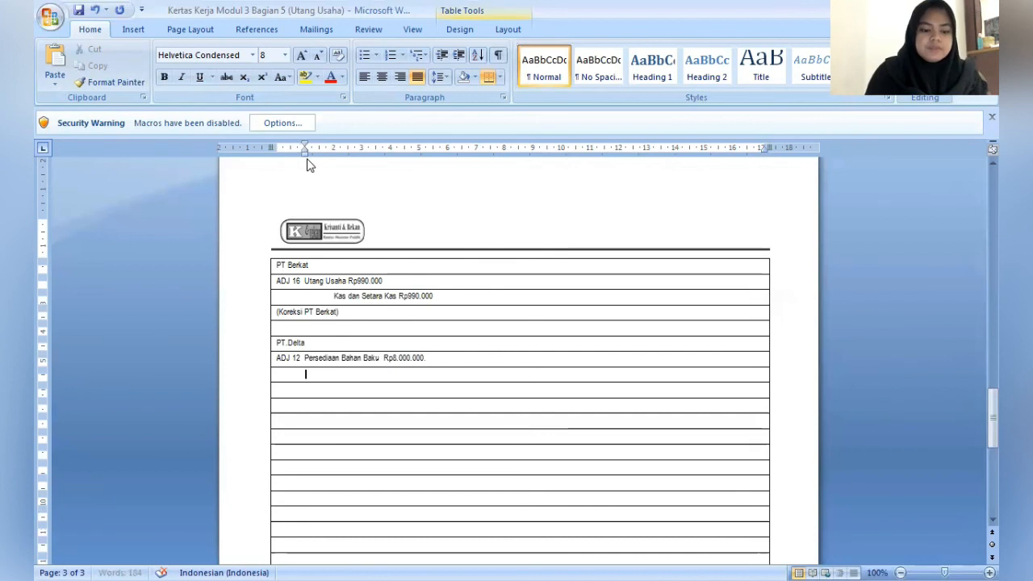
pyautogui.write('PPN')
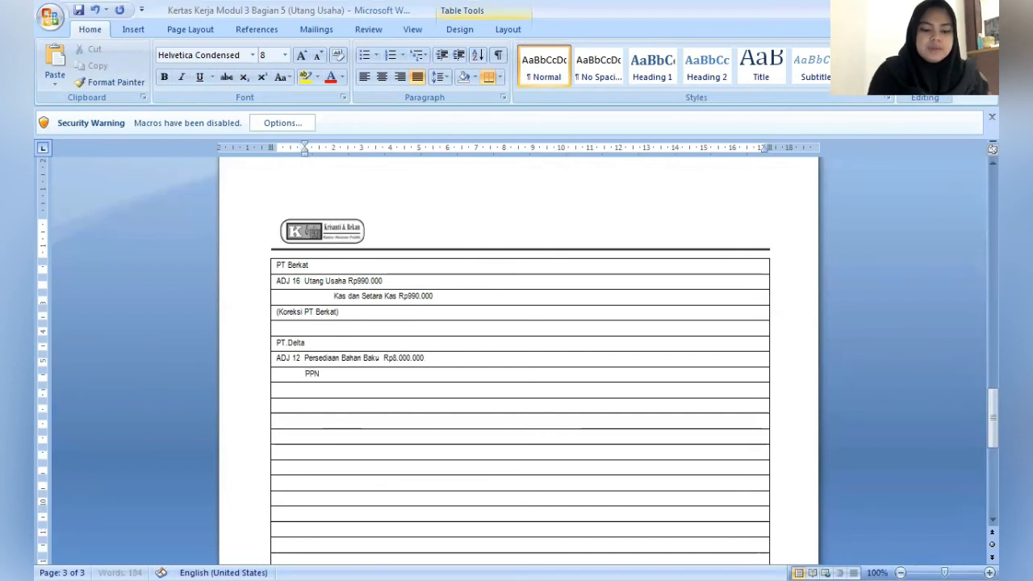
pyautogui.write(' Masukan')
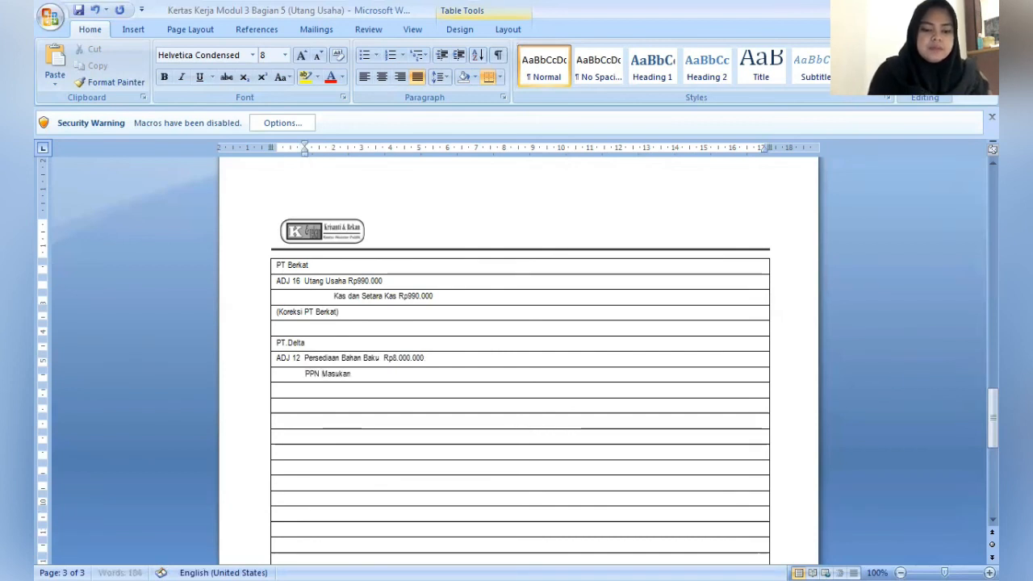
pyautogui.write(' (10%')
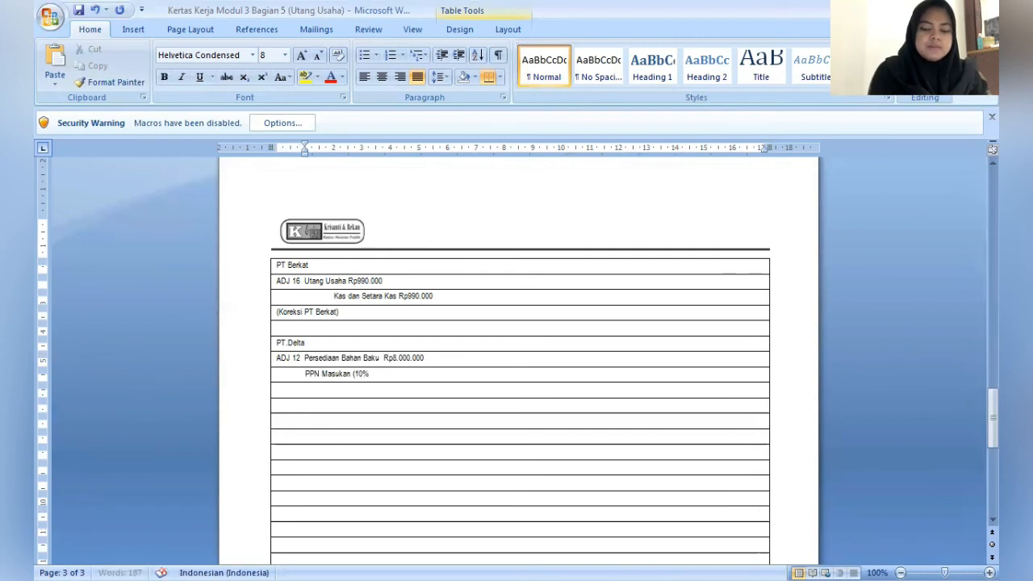
pyautogui.write(')')
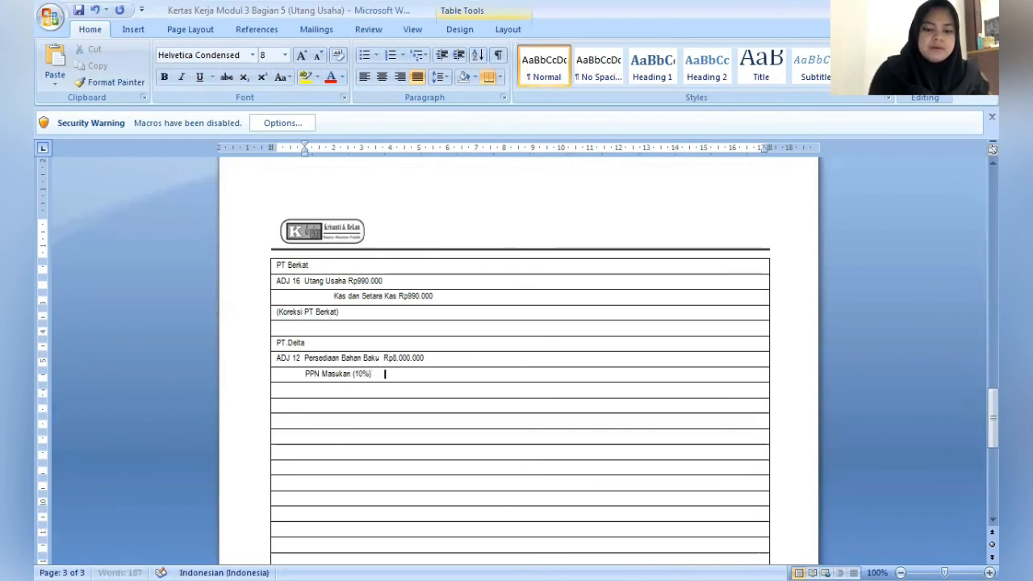
pyautogui.press('BackSpace')
pyautogui.write('R')
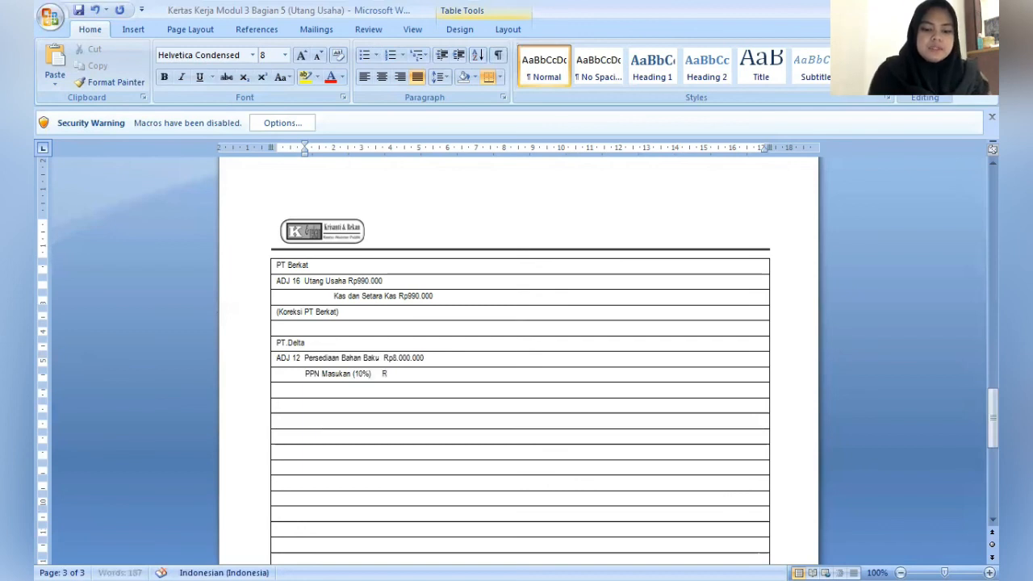
pyautogui.write('p800.000')
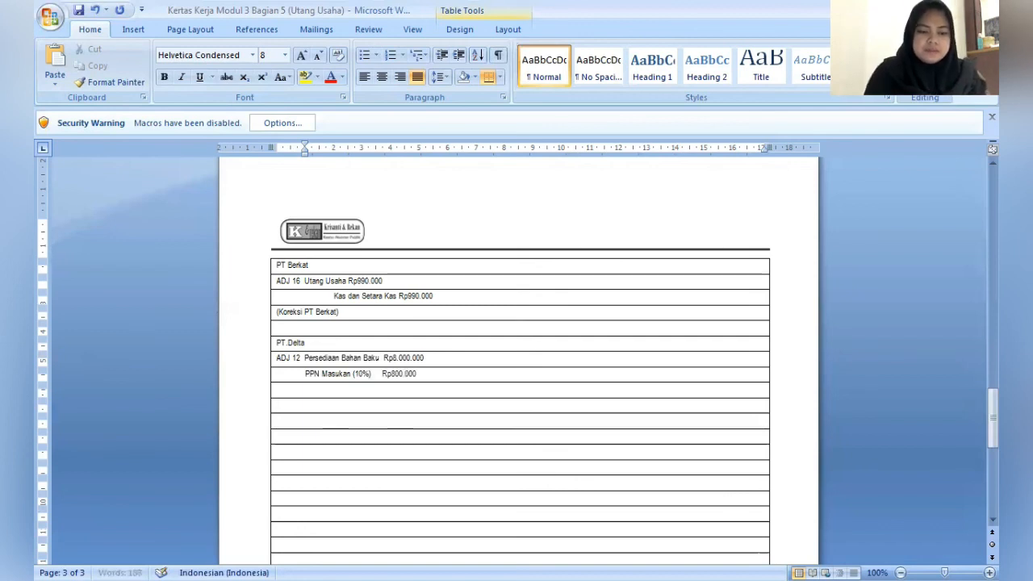
# - Indent the row below PPN Masukan by about 3.25 cm and enter the credit line Utang Usaha Rp8.800.000
pyautogui.press('Down')
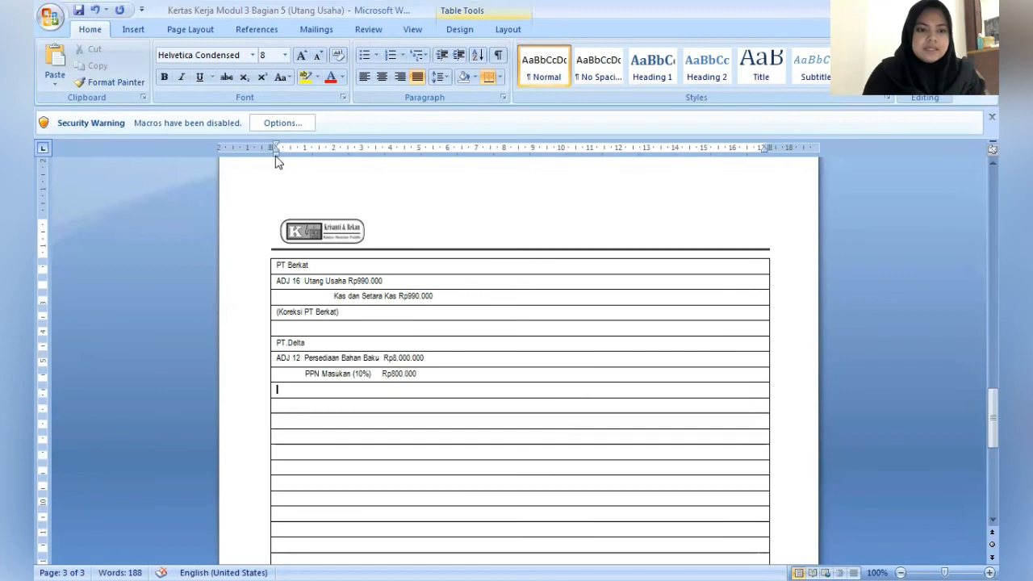
pyautogui.moveTo(275, 159); pyautogui.dragTo(368, 166)
pyautogui.write('Ut')
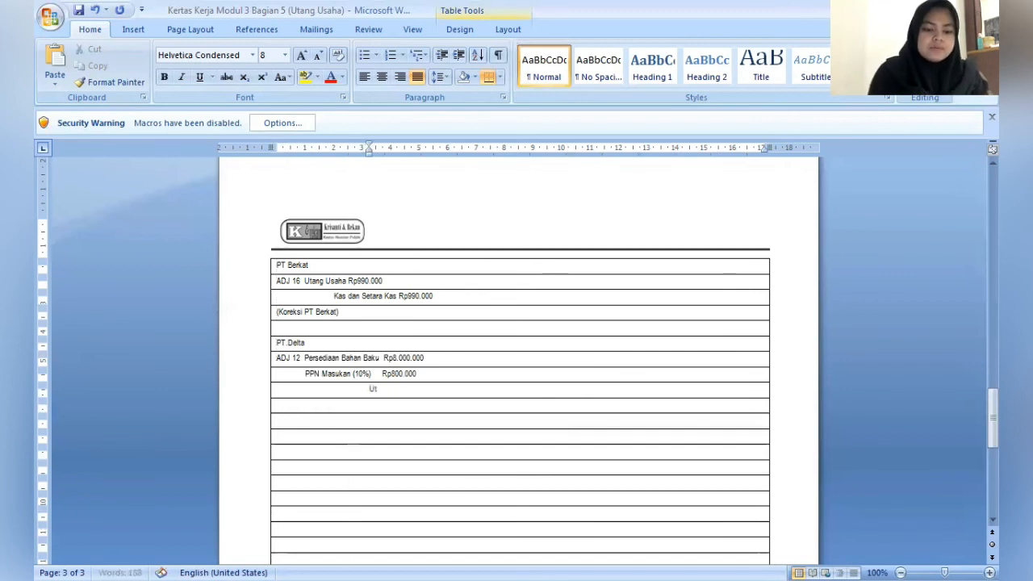
pyautogui.write('ang Usaha')
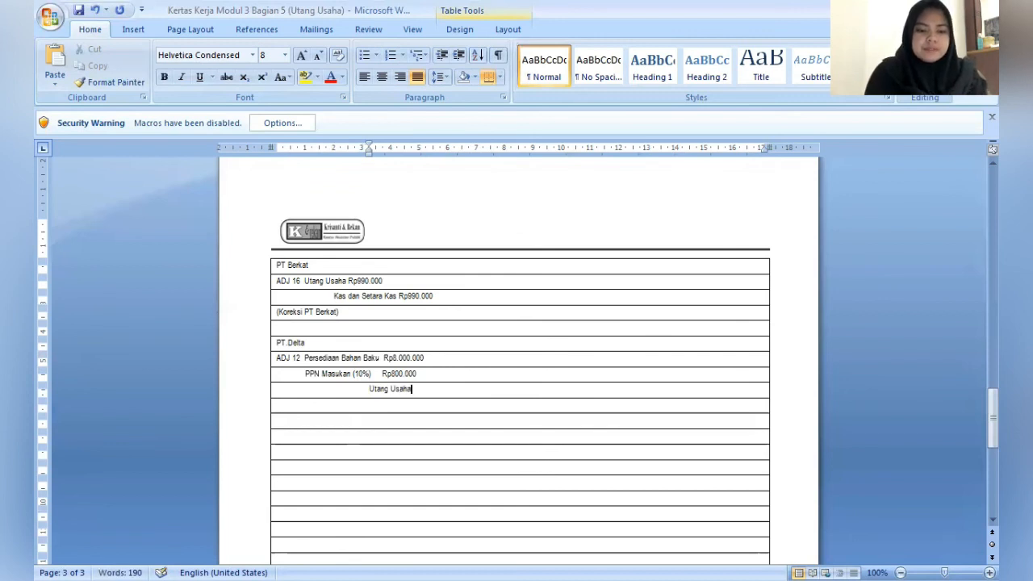
pyautogui.write('    Rp')
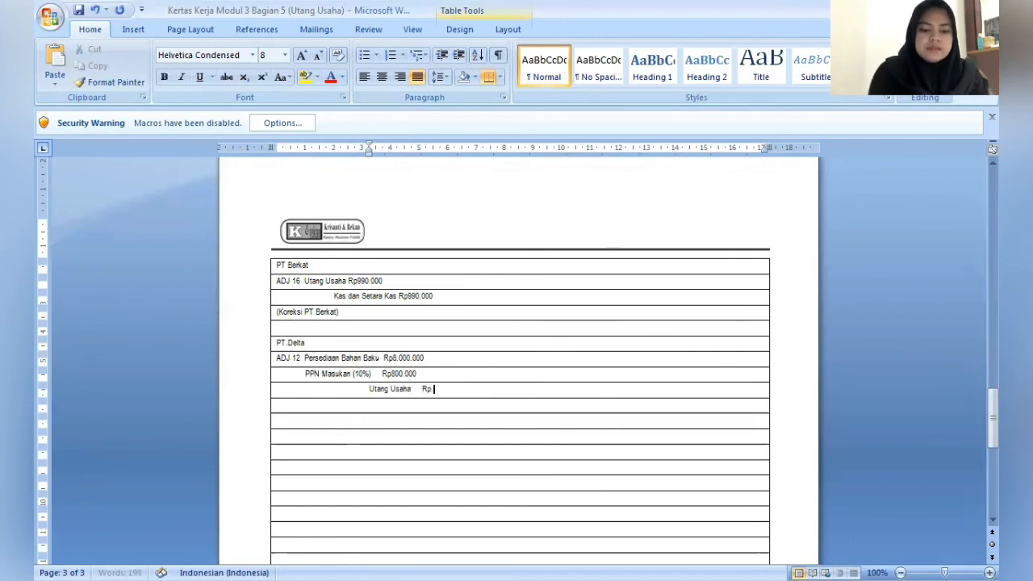
pyautogui.write('8')
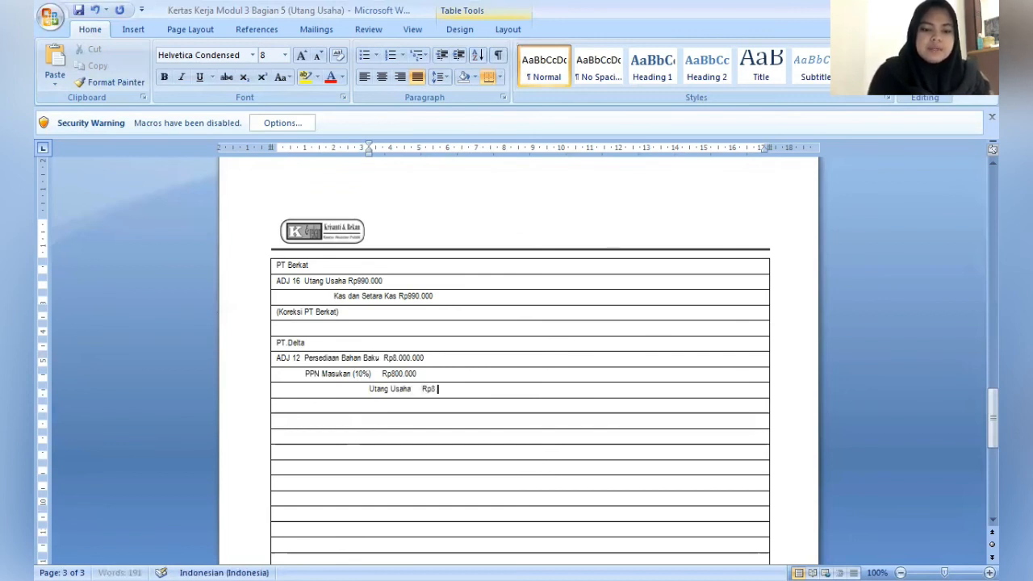
pyautogui.write('.8')
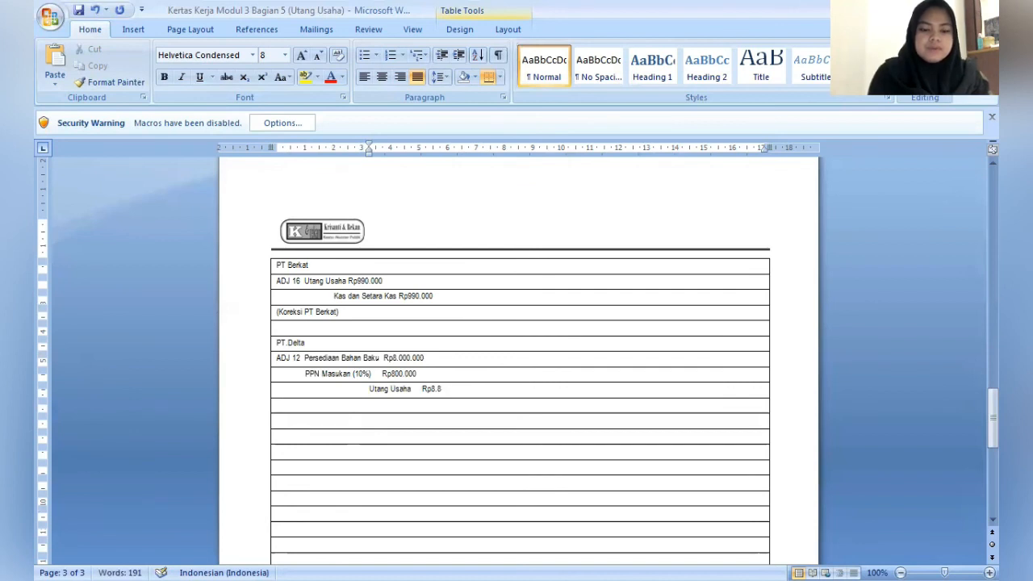
pyautogui.write('000.000')
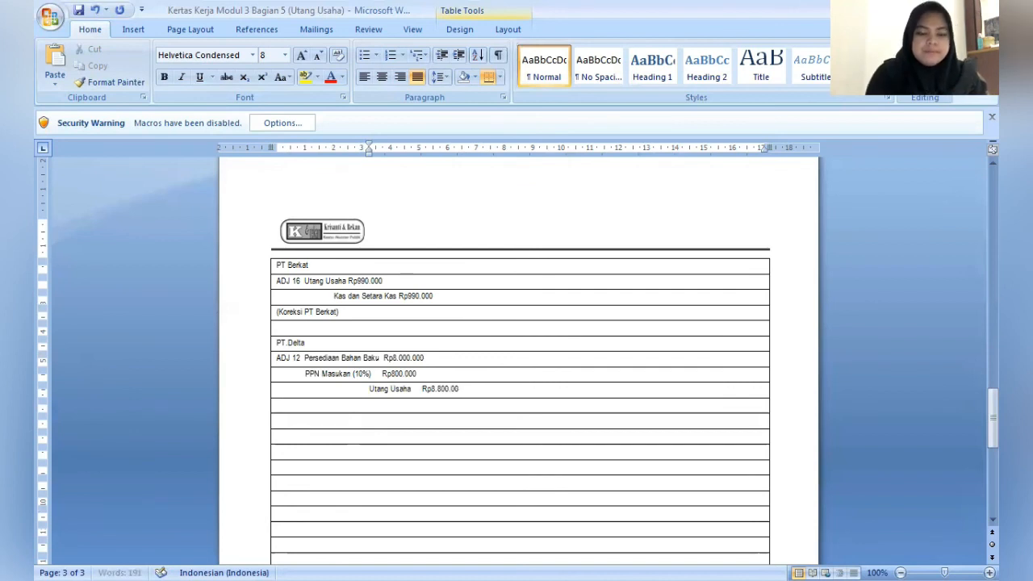
# - Enter the explanation (Mencatat Pembelian Bahan Baku PS yang belum dicatat) in the row below the Utang Usaha credit line
pyautogui.press('Down')
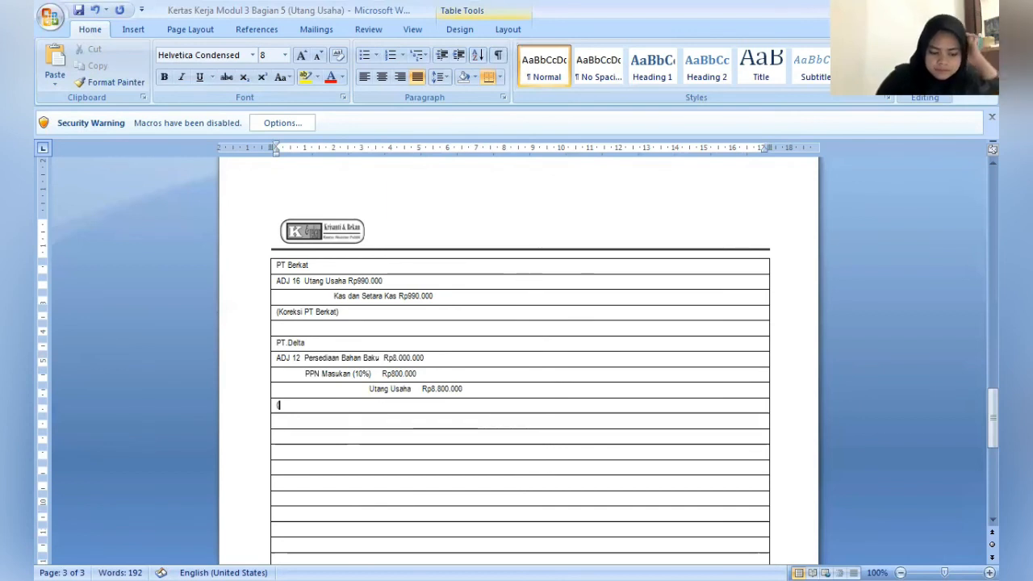
pyautogui.write('(')
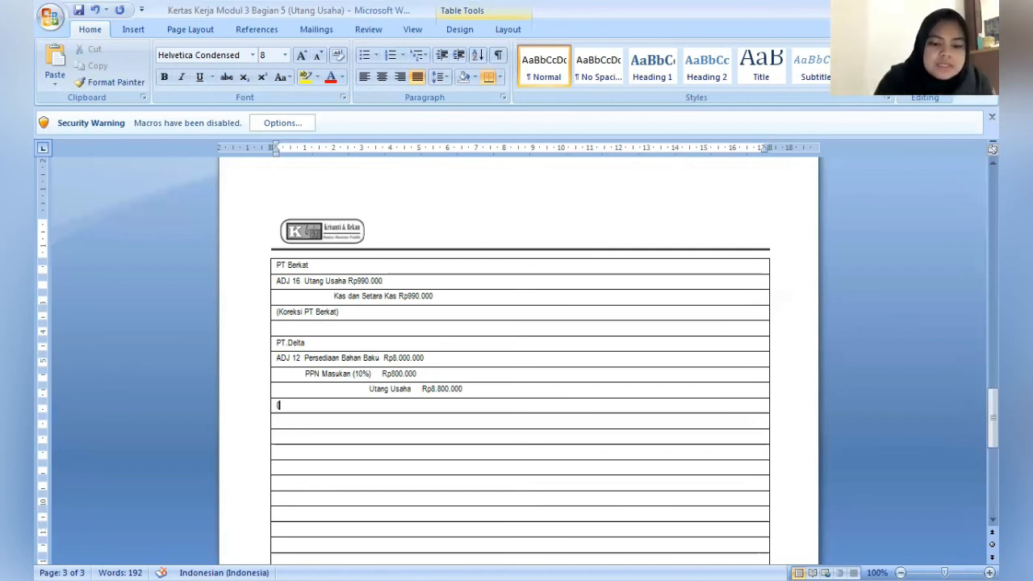
pyautogui.write('Mencatat')
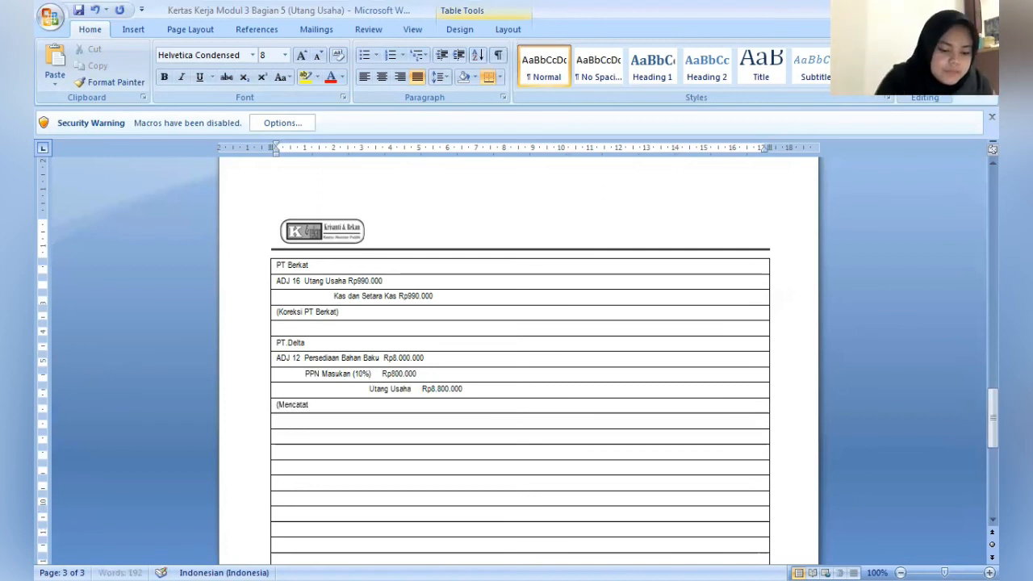
pyautogui.write(' Pembelian ')
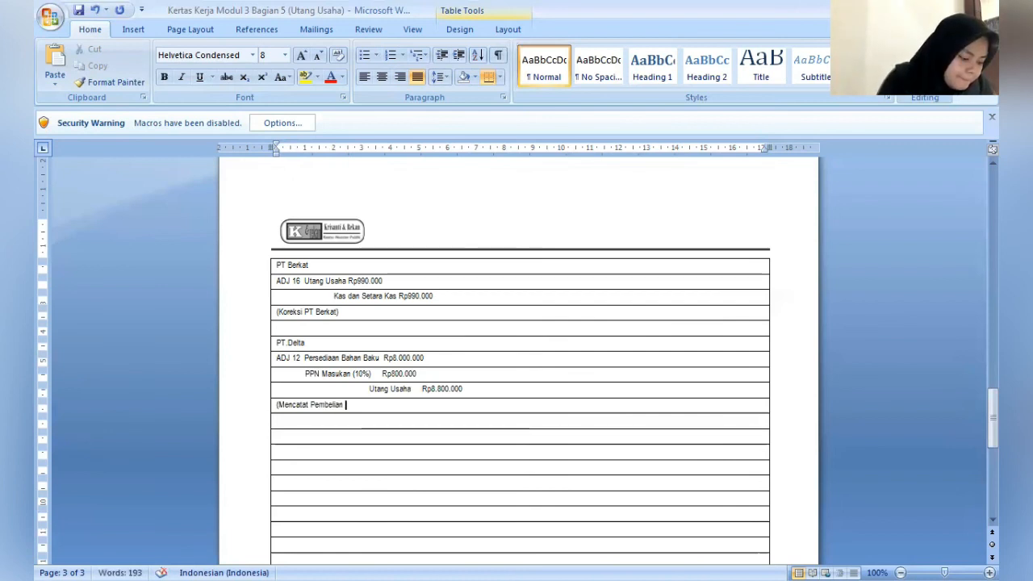
pyautogui.write('Bahan Baku')
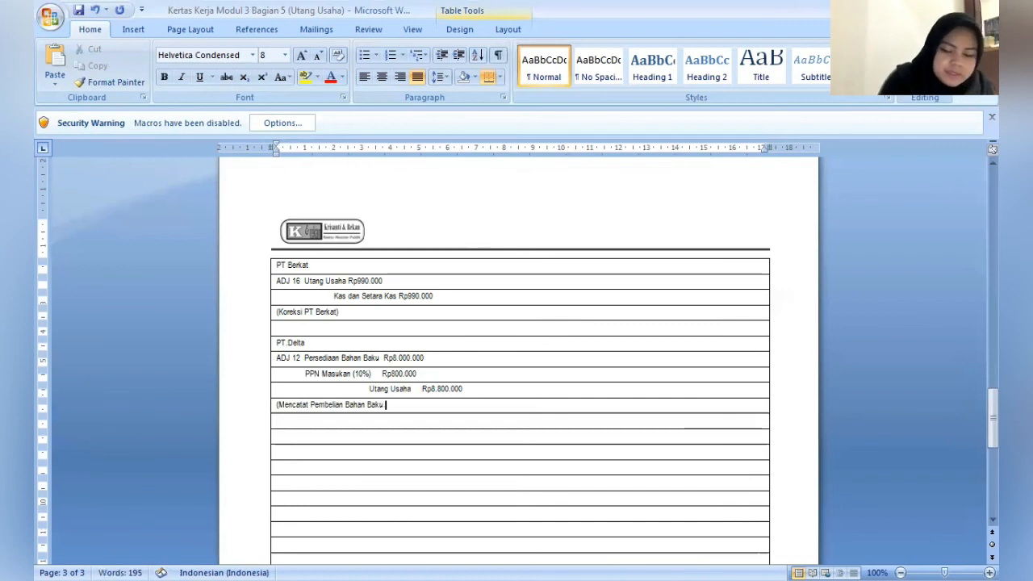
pyautogui.write(' PS')
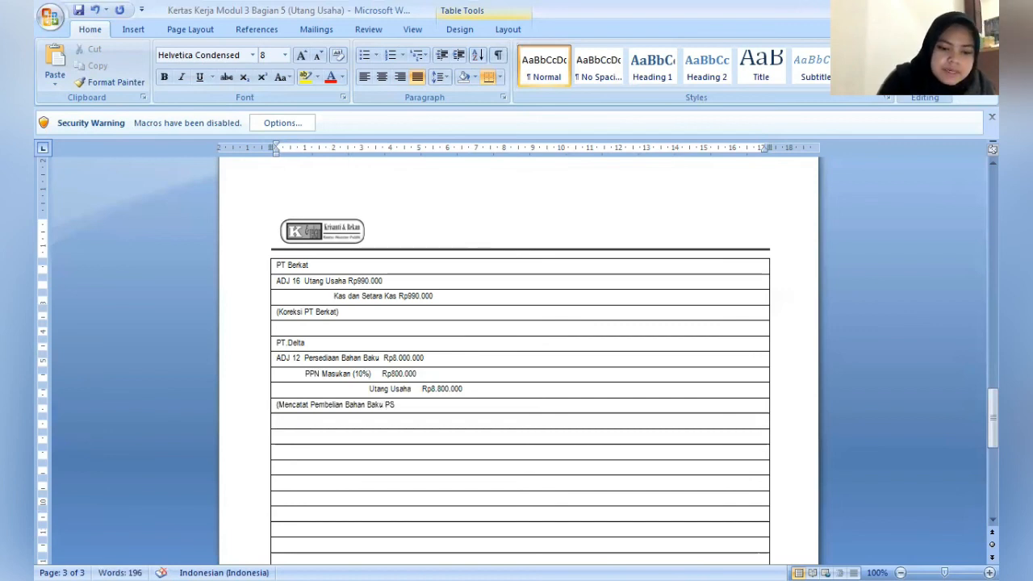
pyautogui.write(' yang bel')
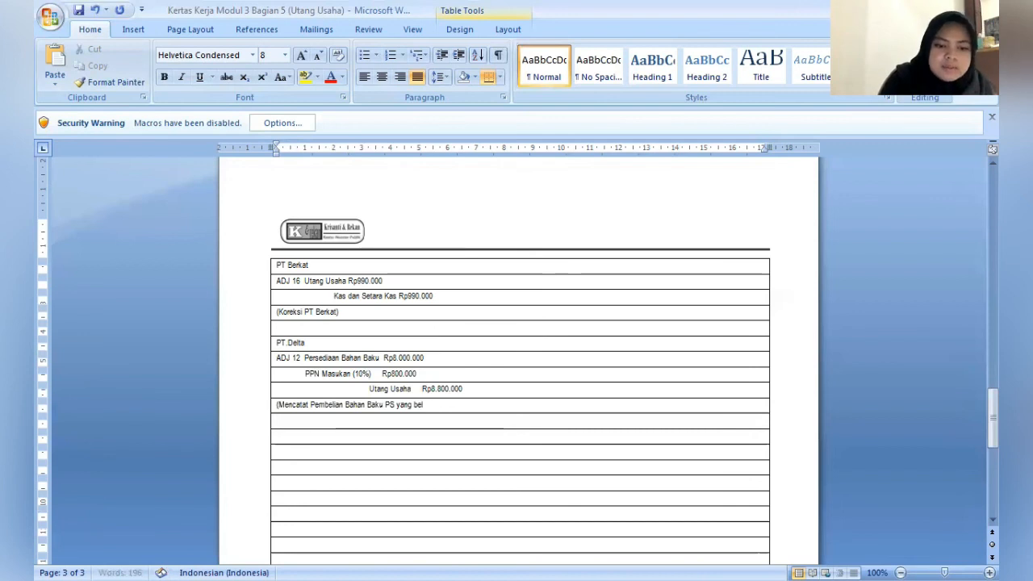
pyautogui.write('um dicatat')
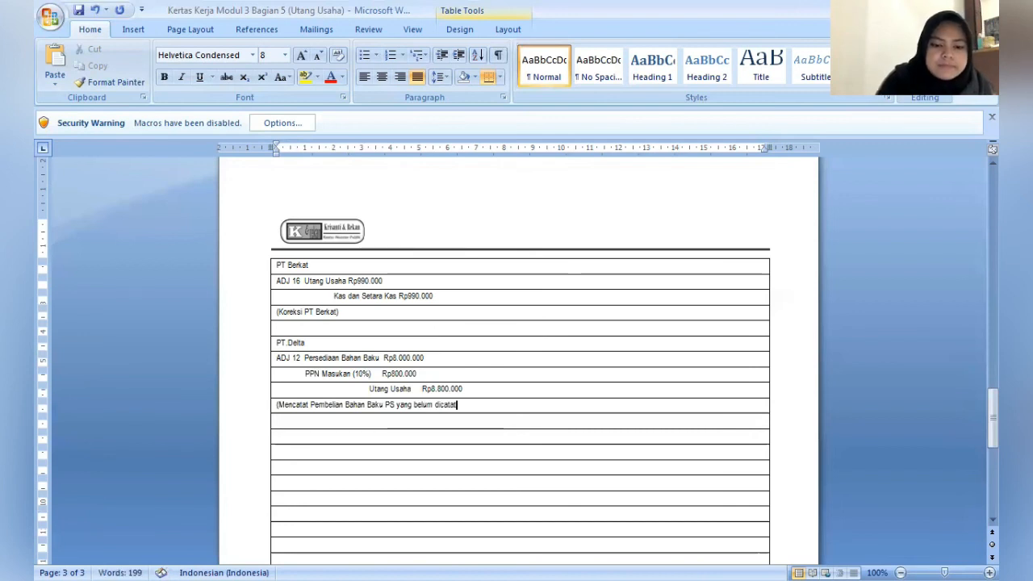
pyautogui.write(')')
# - Enter the preparer's full name under Dibuat oleh in the identification block at the end of page 3
pyautogui.press('Down')
pyautogui.press('Down')
pyautogui.press('Down')
pyautogui.press('Down')
pyautogui.press('Down')
pyautogui.press('Down')
pyautogui.press('Down')
pyautogui.press('Down')
pyautogui.press('Down')
pyautogui.press('Down')
pyautogui.press('Down')
pyautogui.press('Down')
pyautogui.press('Down')
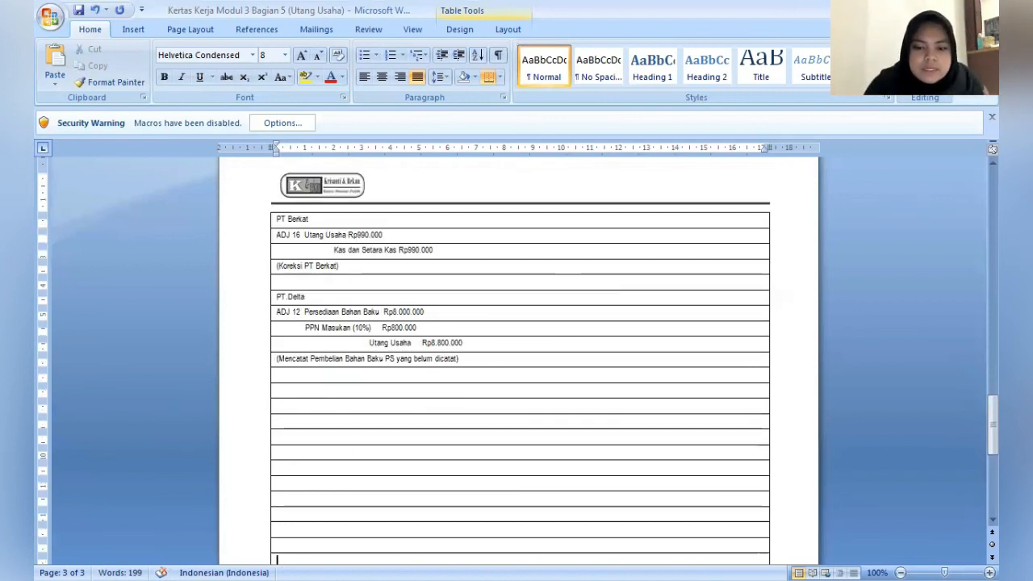
pyautogui.press('Down')
pyautogui.press('Down')
pyautogui.press('Down')
pyautogui.press('Down')
pyautogui.press('Down')
pyautogui.press('Down')
pyautogui.press('Down')
pyautogui.press('Down')
pyautogui.press('Down')
pyautogui.press('Down')
pyautogui.press('Down')
pyautogui.press('Down')
pyautogui.press('Down')
pyautogui.press('Down')
pyautogui.press('Down')
pyautogui.press('Down')
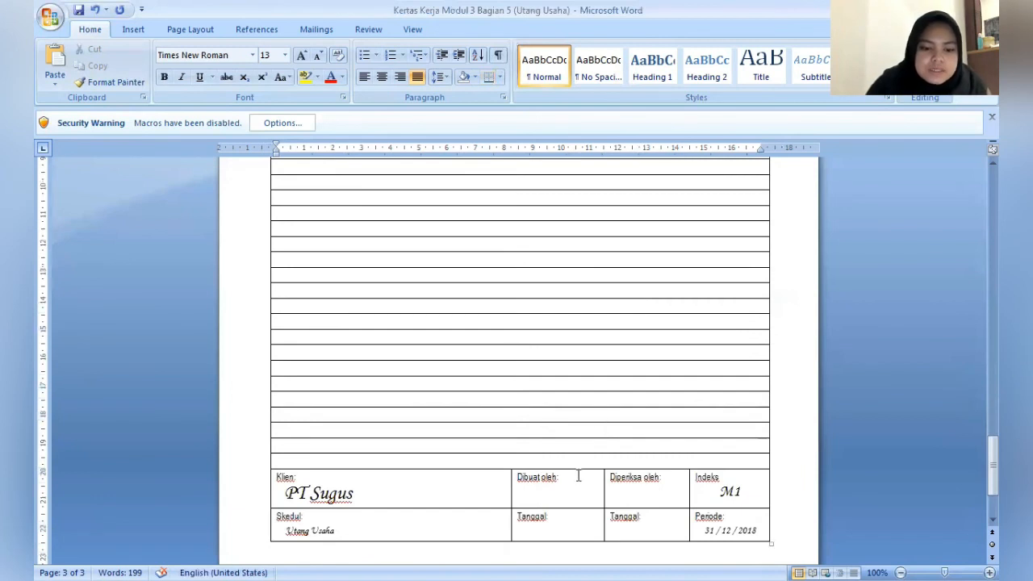
pyautogui.click(578, 476)
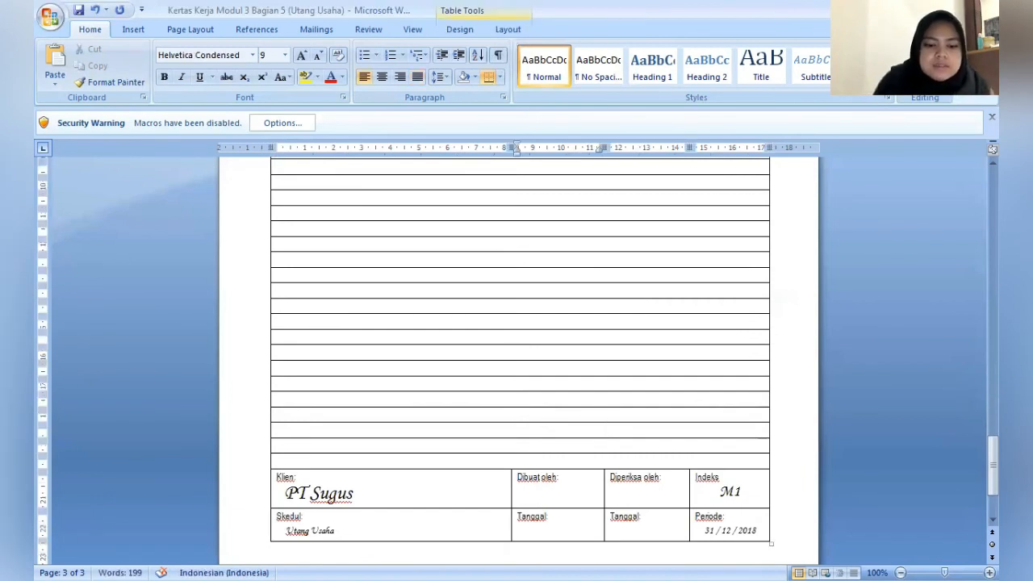
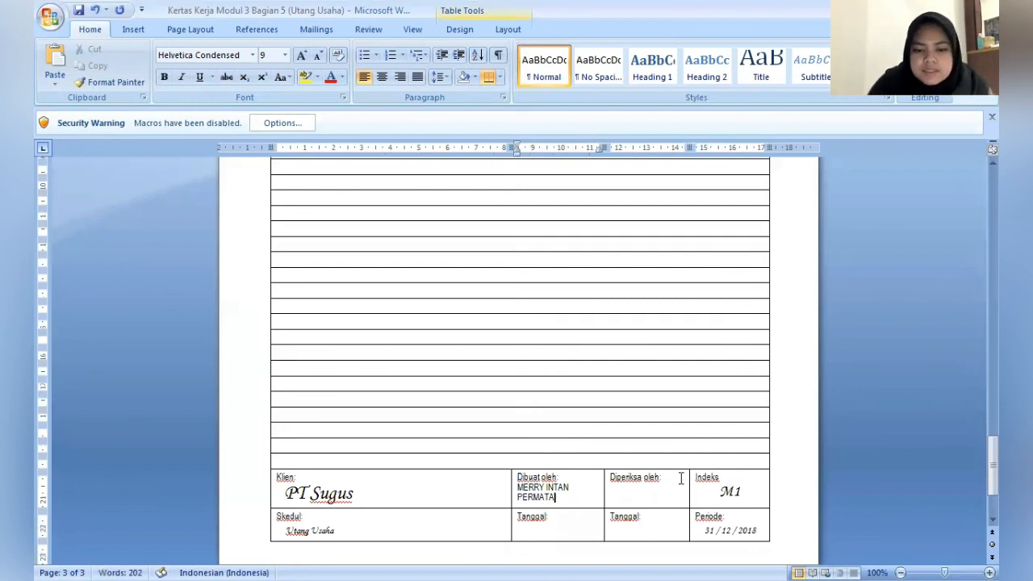
# - Enter the reviewer's name under Diperiksa oleh in the same identification block
pyautogui.click(680, 478)
pyautogui.write('D')
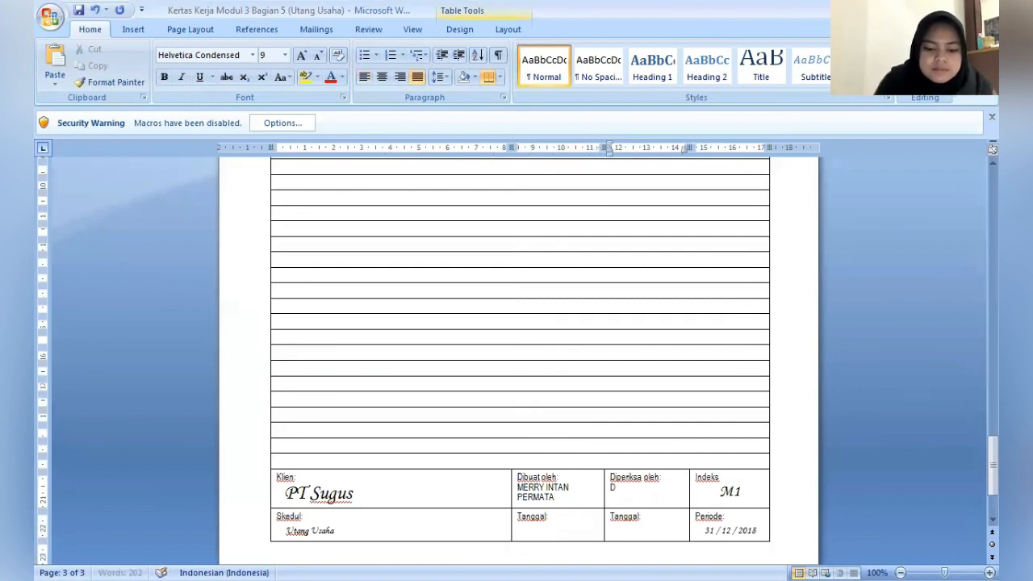
pyautogui.write('IMJATI')
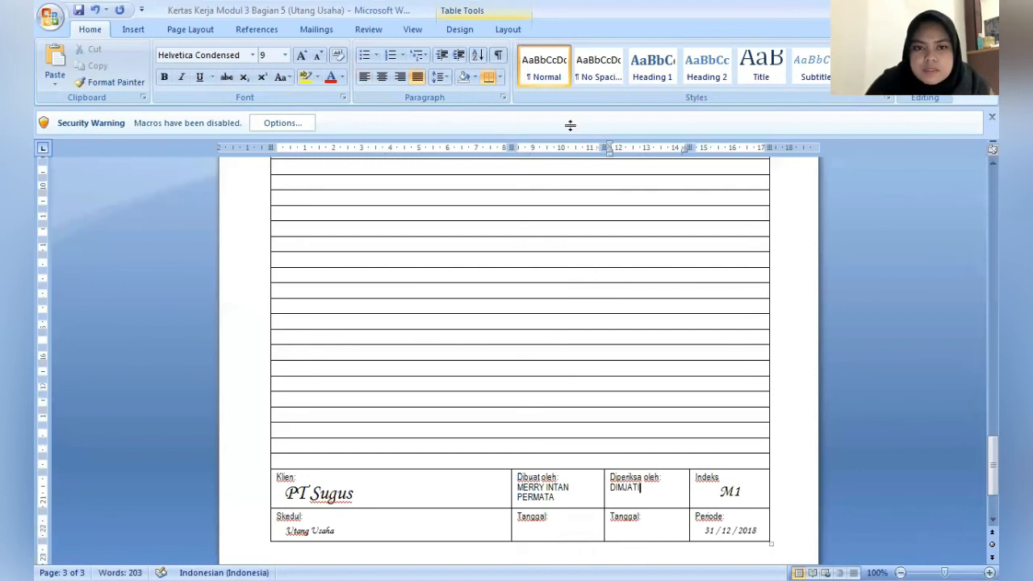
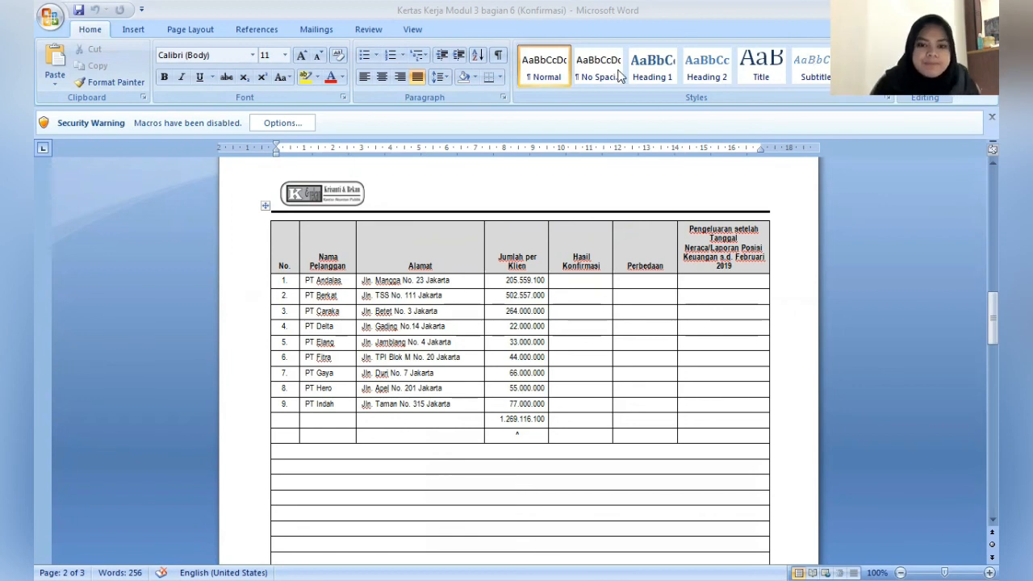
# - Center-align the cells of rows 1 to 9 in the Hasil Konfirmasi, Perbedaan and Pengeluaran setelah Tanggal Neraca columns
pyautogui.click(583, 280)
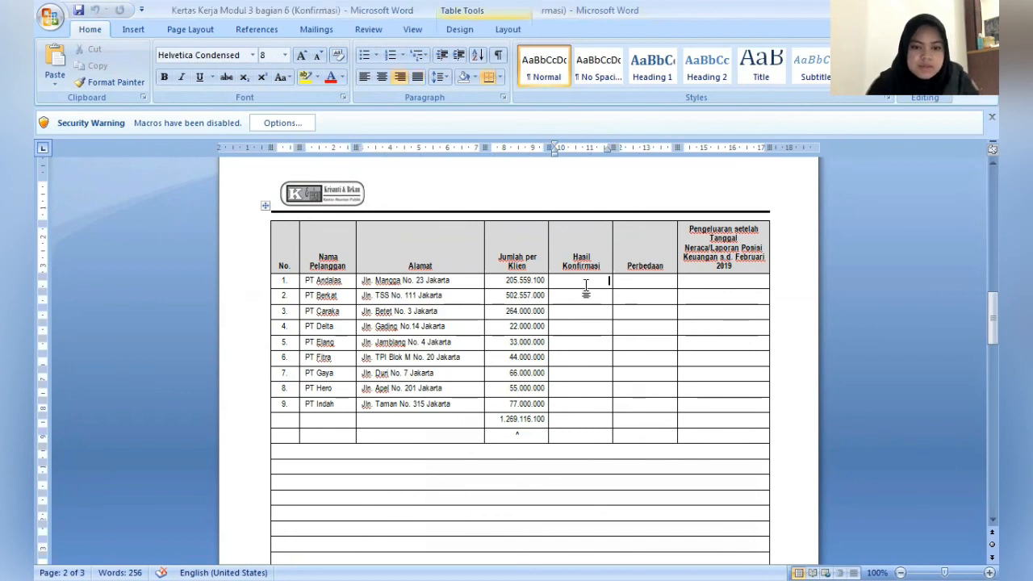
pyautogui.moveTo(586, 284); pyautogui.dragTo(664, 408)
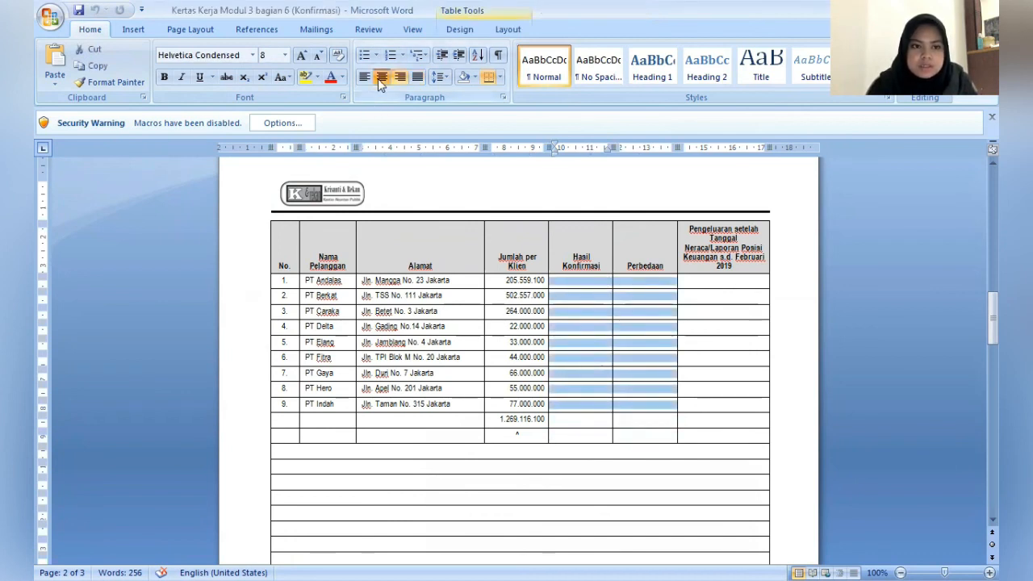
pyautogui.click(381, 79)
pyautogui.moveTo(694, 282); pyautogui.dragTo(709, 405)
pyautogui.click(389, 72)
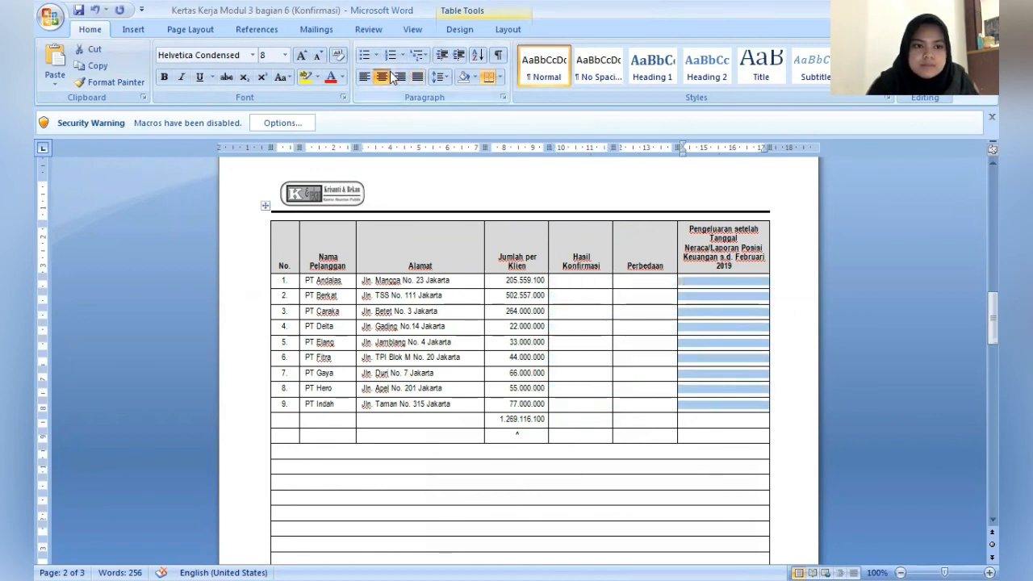
# - Enter the Hasil Konfirmasi codes CB, RD, CB and RD for PT Andalas, PT Berkat, PT Caraka and PT Delta
pyautogui.click(579, 280)
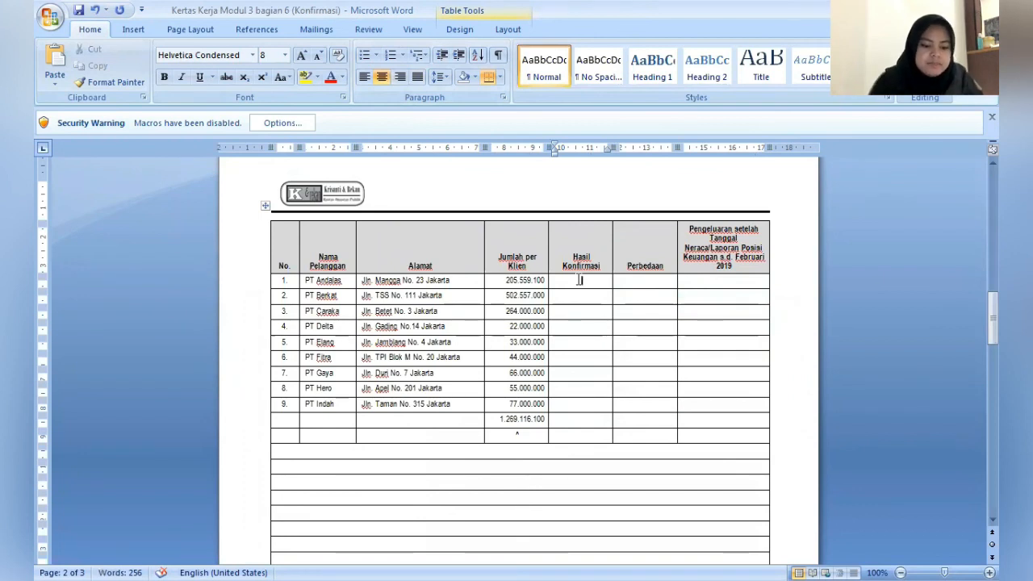
pyautogui.write('CB')
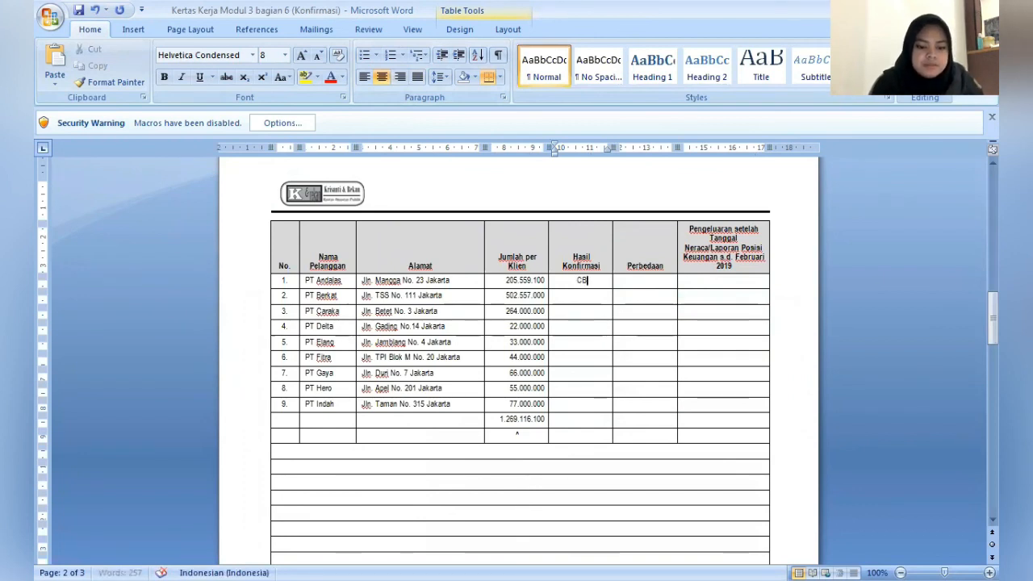
pyautogui.press('Down')
pyautogui.write('RD')
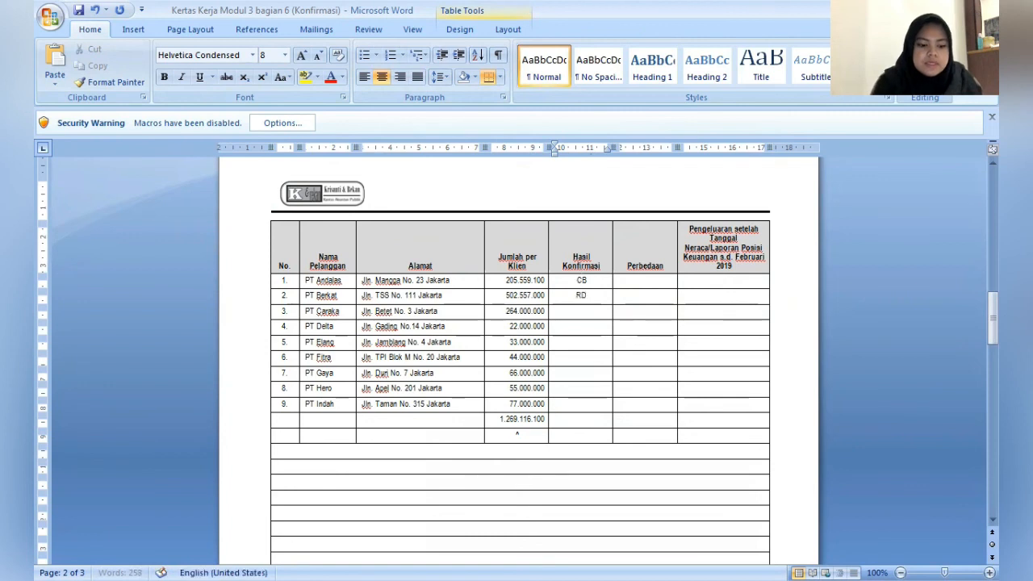
pyautogui.press('Down')
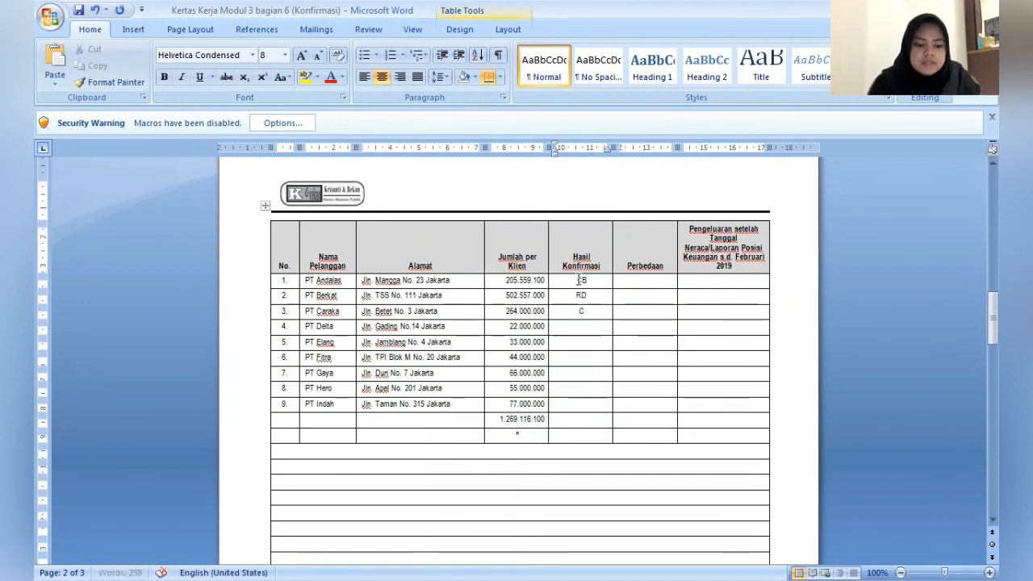
pyautogui.write('CB')
pyautogui.press('Down')
pyautogui.write('R')
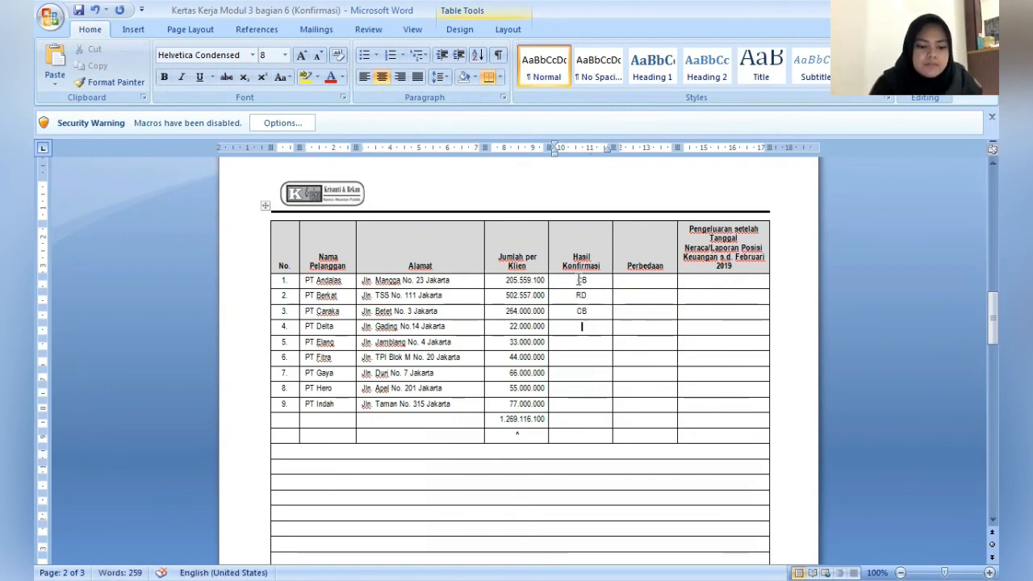
pyautogui.write('D')
# - Enter CB as the Hasil Konfirmasi for the five remaining companies, PT Elang through PT Indah
pyautogui.press('Down')
pyautogui.write('CB')
pyautogui.press('Down')
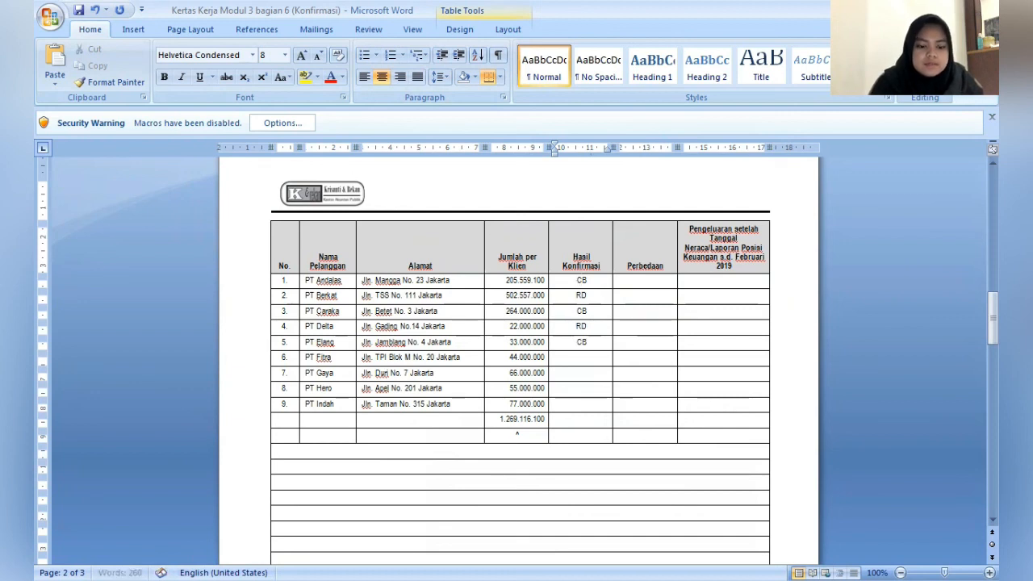
pyautogui.write('CB')
pyautogui.press('Down')
pyautogui.write('CB')
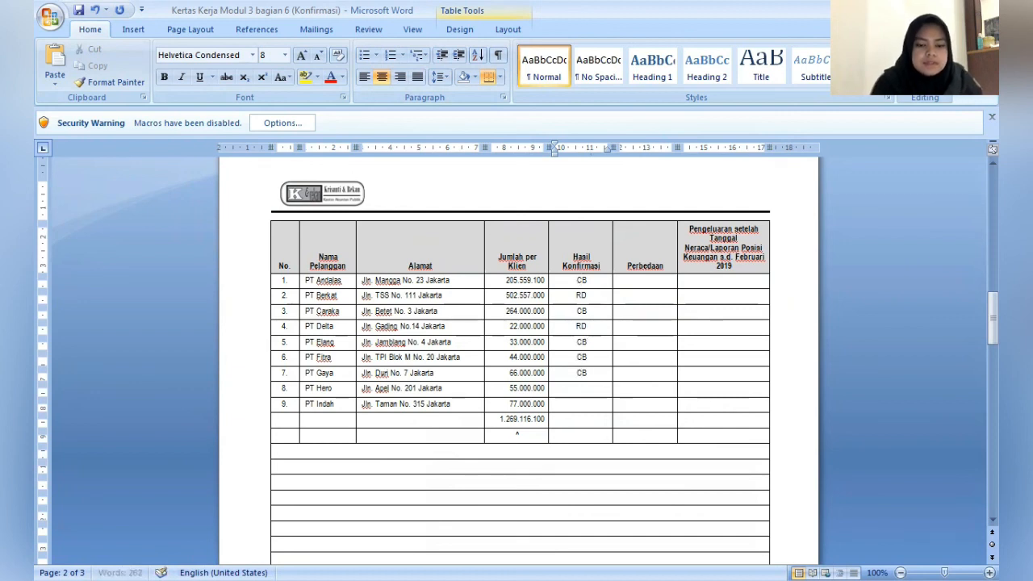
pyautogui.press('Down')
pyautogui.write('CB')
pyautogui.press('Down')
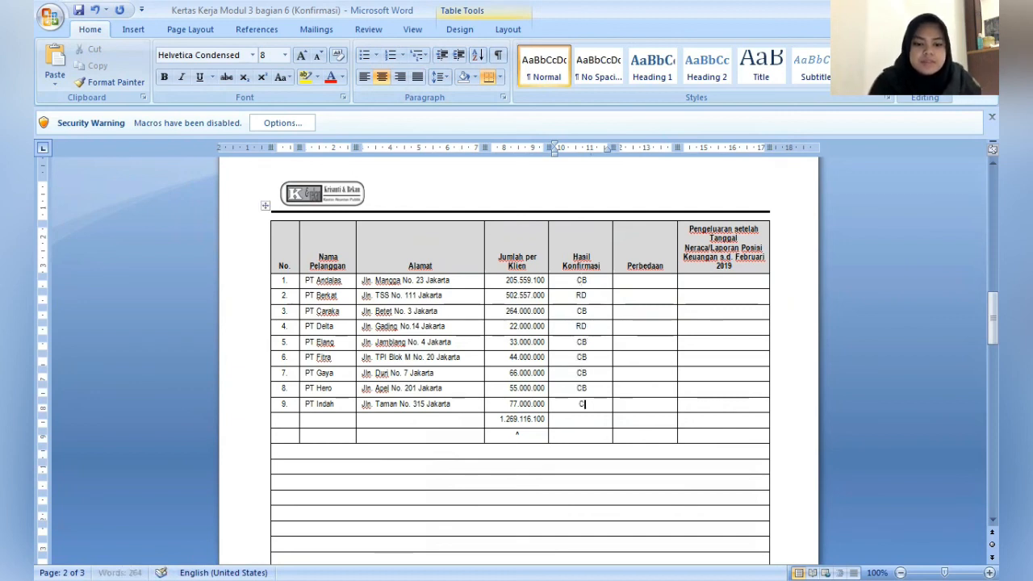
pyautogui.write('CB')
# - Enter the Perbedaan amounts 990.000 for PT Berkat and 8.800.000 for PT Delta
pyautogui.press('Right')
pyautogui.hotkey('shift', 'Up')
pyautogui.press('Up')
pyautogui.press('Up')
pyautogui.press('Up')
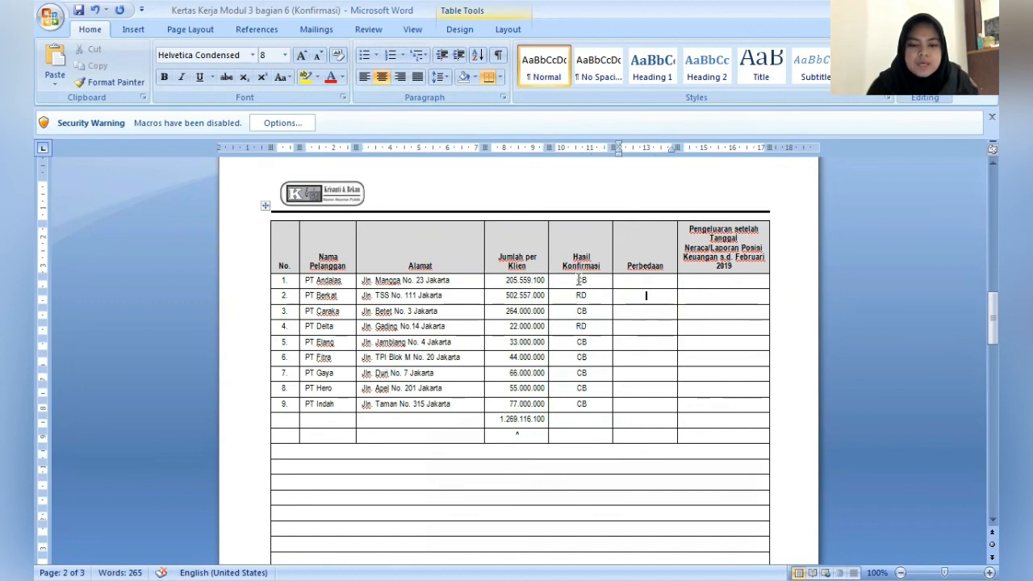
pyautogui.write('990.000')
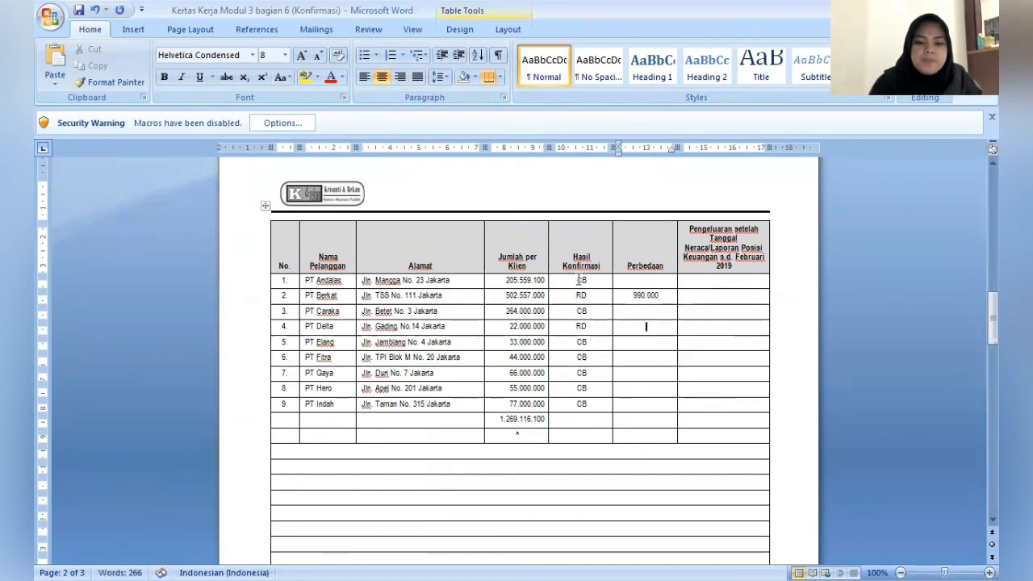
pyautogui.press('Down')
pyautogui.press('Down')
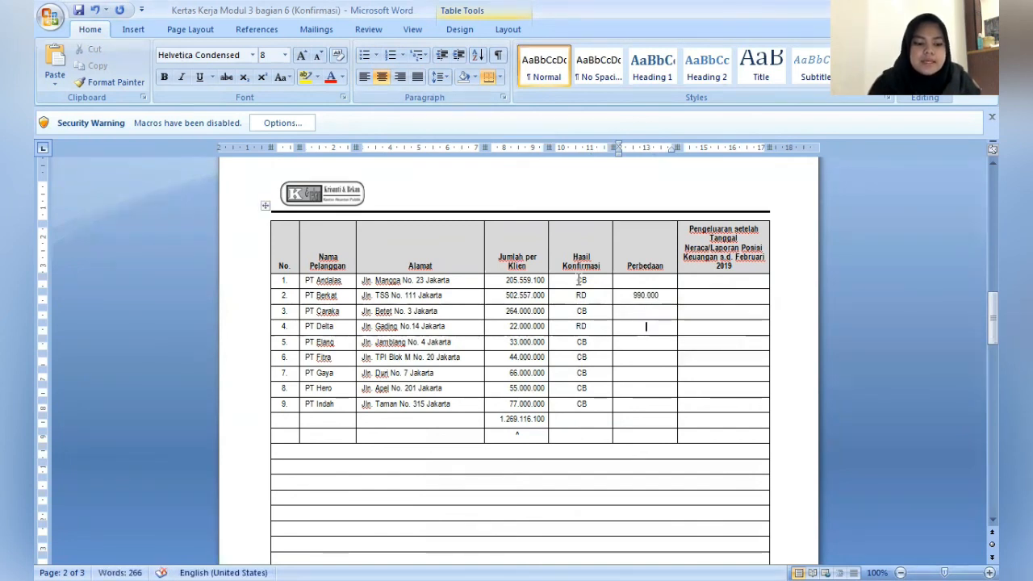
pyautogui.write('8.8000')
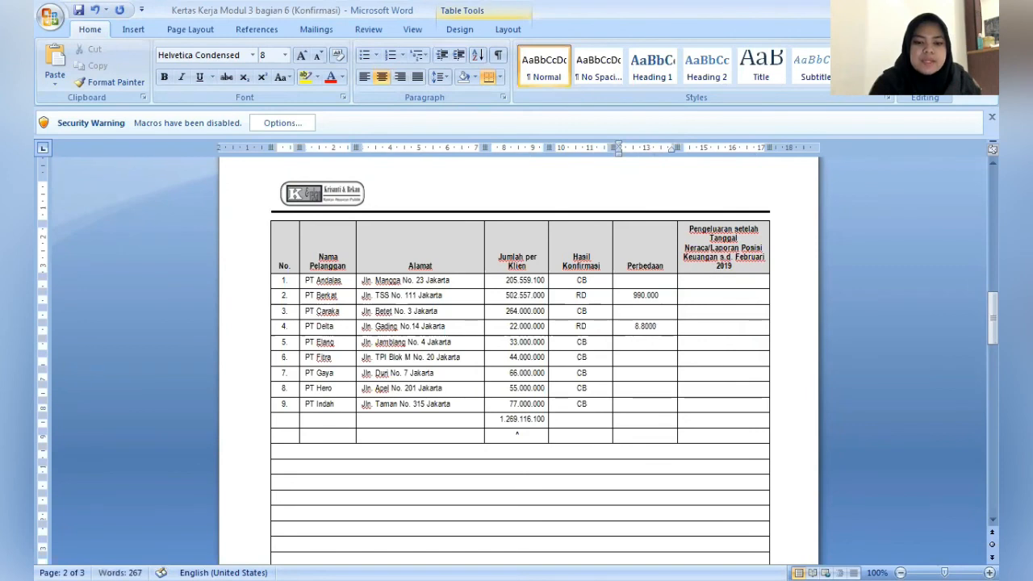
pyautogui.press('BackSpace')
pyautogui.write('.000')
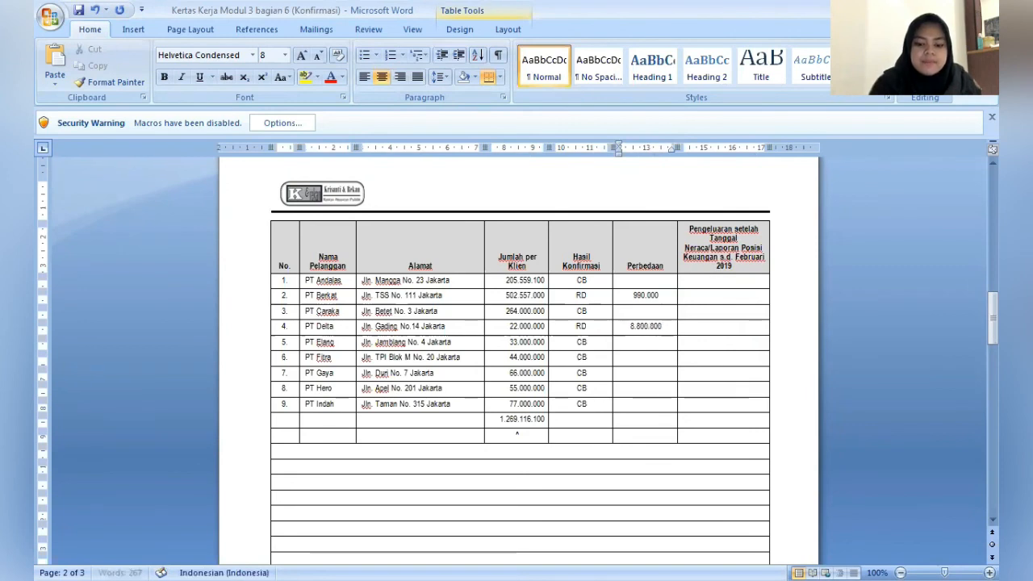
# - Fill the Perbedaan cells of all companies marked CB with a dash (-)
pyautogui.press('Up')
pyautogui.press('Up')
pyautogui.press('Up')
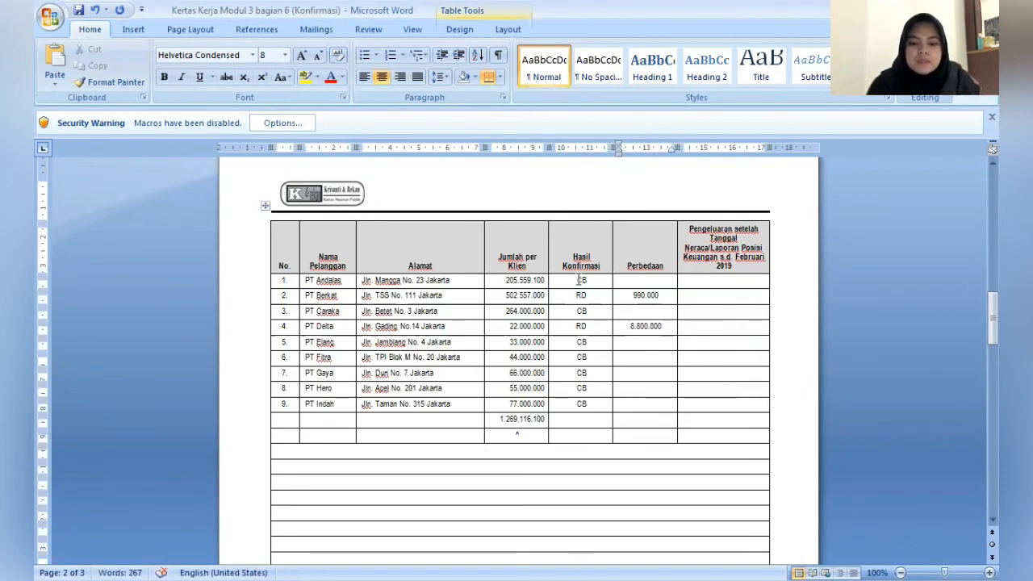
pyautogui.write('-')
pyautogui.press('Down')
pyautogui.press('Down')
pyautogui.write('-')
pyautogui.press('Down')
pyautogui.press('Down')
pyautogui.write('-')
pyautogui.press('Down')
pyautogui.press('Down')
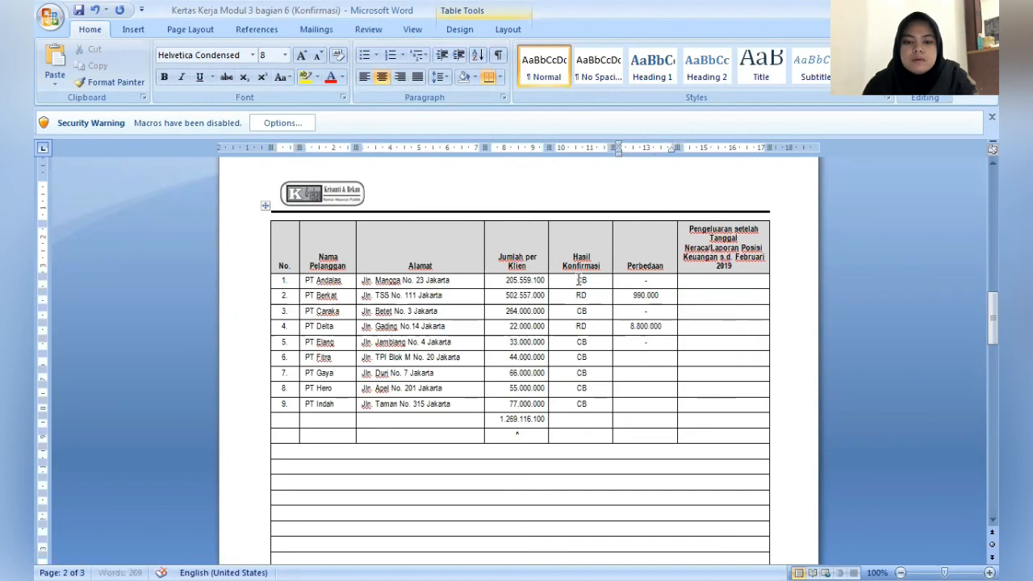
pyautogui.press('Up')
pyautogui.write('-')
pyautogui.press('Down')
pyautogui.write('-')
pyautogui.press('Down')
pyautogui.write('-')
pyautogui.press('Down')
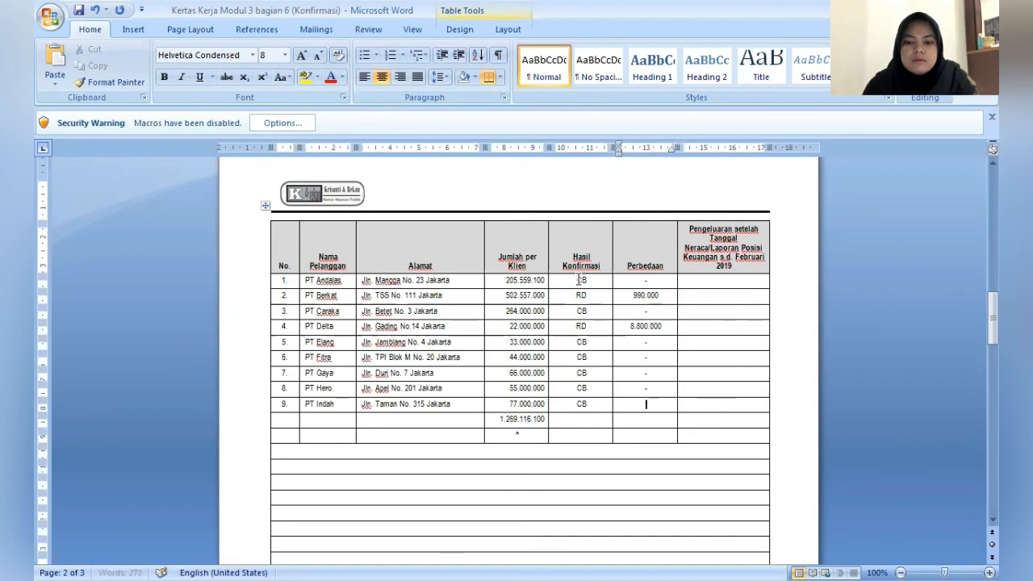
pyautogui.write('-')
# - In the Pengeluaran setelah Tanggal Neraca column, enter 990.000 for PT Berkat and 8.800.000 for PT Delta
pyautogui.press('Tab')
pyautogui.press('Up')
pyautogui.press('Up')
pyautogui.press('Up')
pyautogui.press('Up')
pyautogui.press('Up')
pyautogui.press('Up')
pyautogui.press('Up')
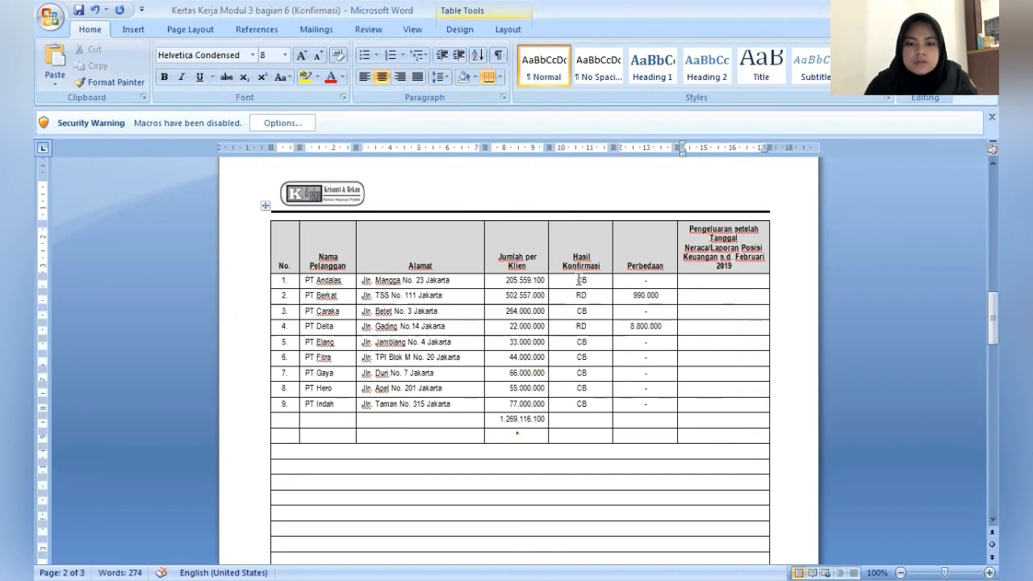
pyautogui.press('Down')
pyautogui.write('990')
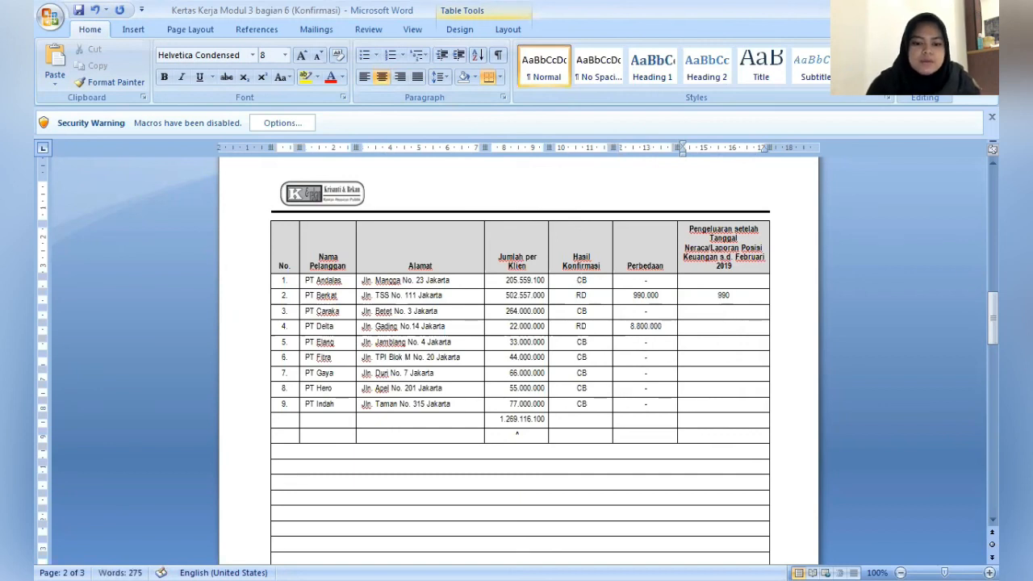
pyautogui.write('.000')
pyautogui.press('Down')
pyautogui.press('Down')
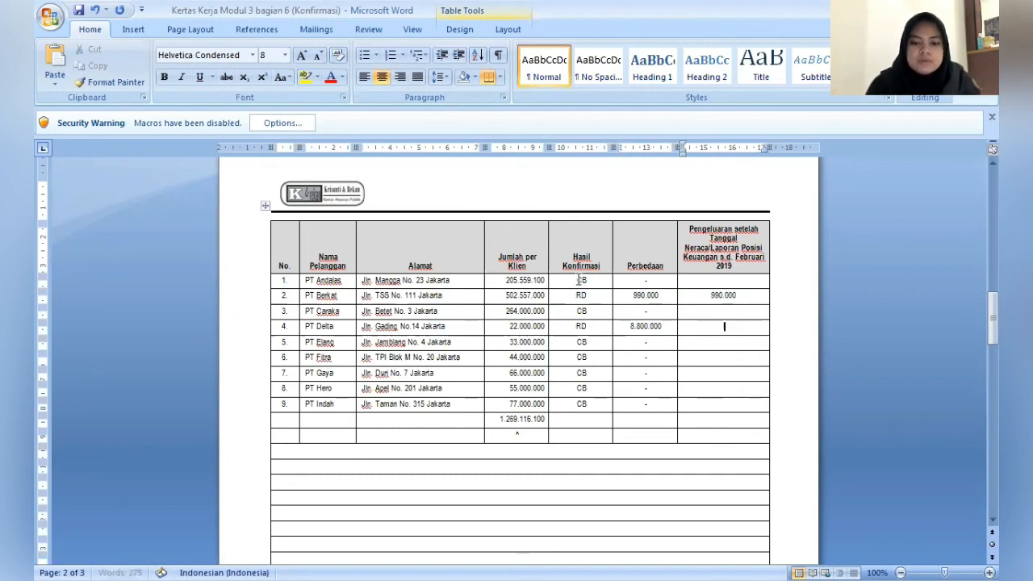
pyautogui.write('8.800')
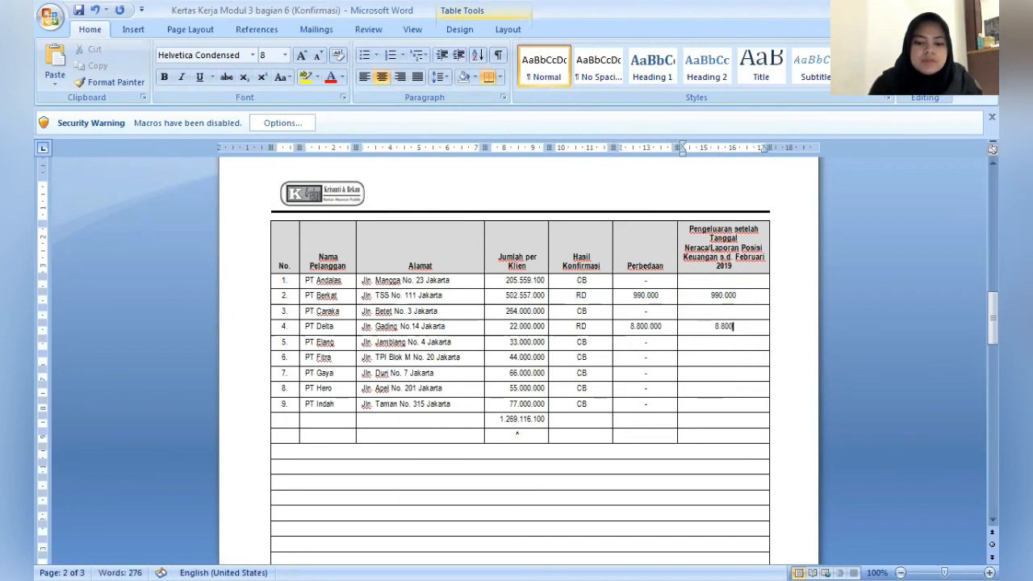
pyautogui.write('.000')
pyautogui.press('Up')
pyautogui.press('Up')
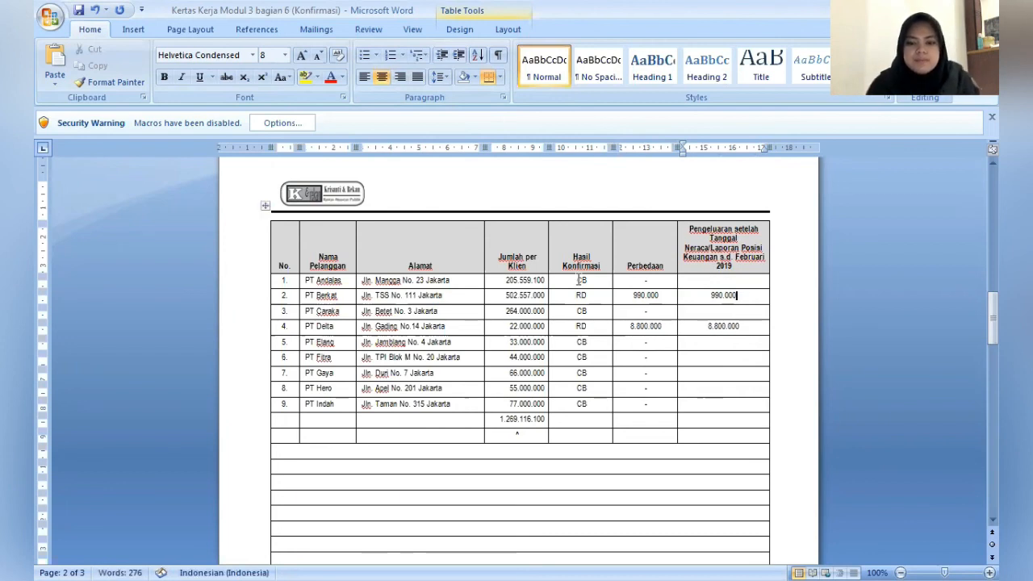
pyautogui.press('Down')
pyautogui.press('Down')
pyautogui.press('Down')
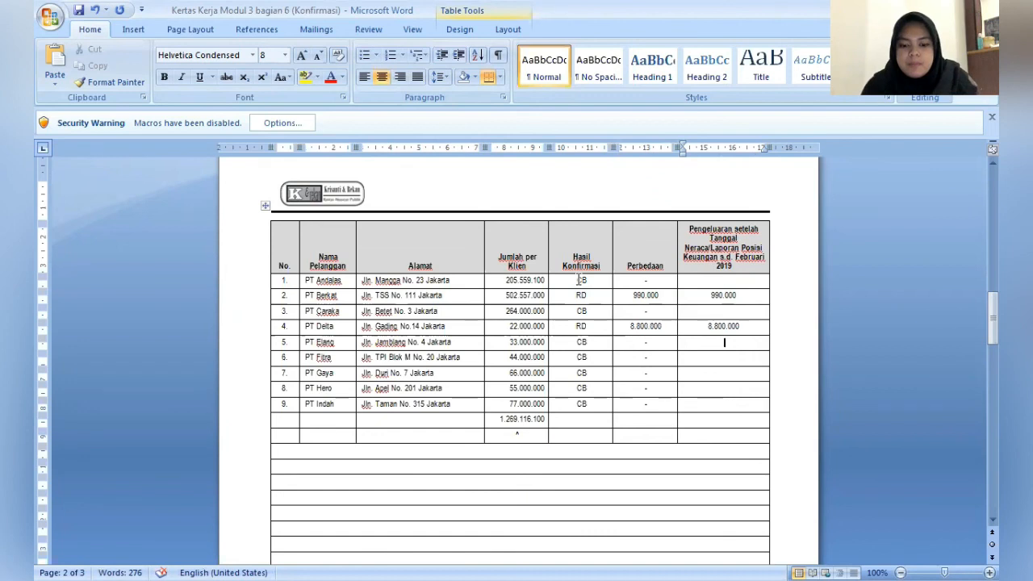
# - Enter the preparer's full name under Dibuat oleh in the MM1.1 identification block at the end of page 2
pyautogui.scroll(-10, 579, 280)
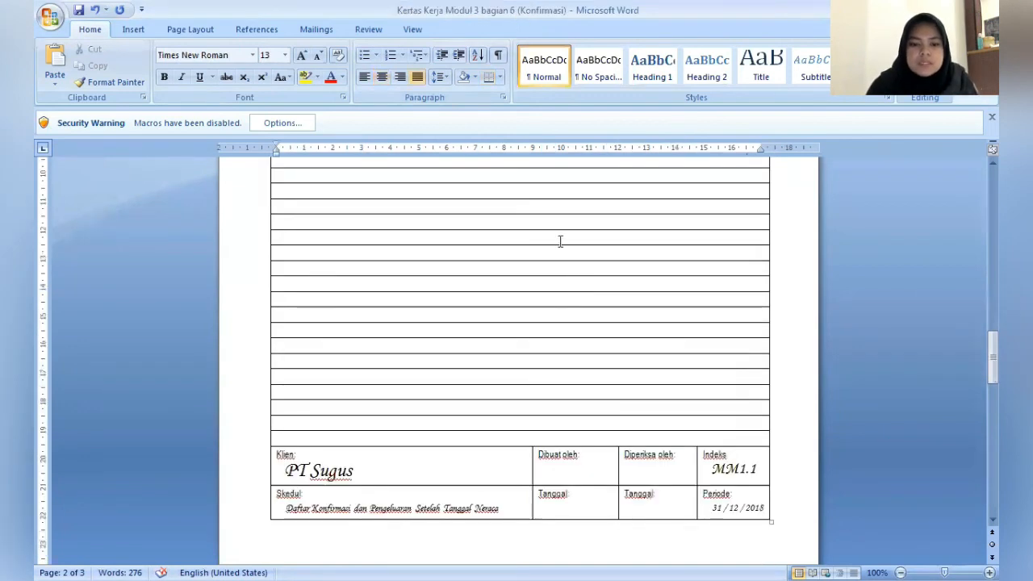
pyautogui.scroll(-5, 557, 239)
pyautogui.click(596, 214)
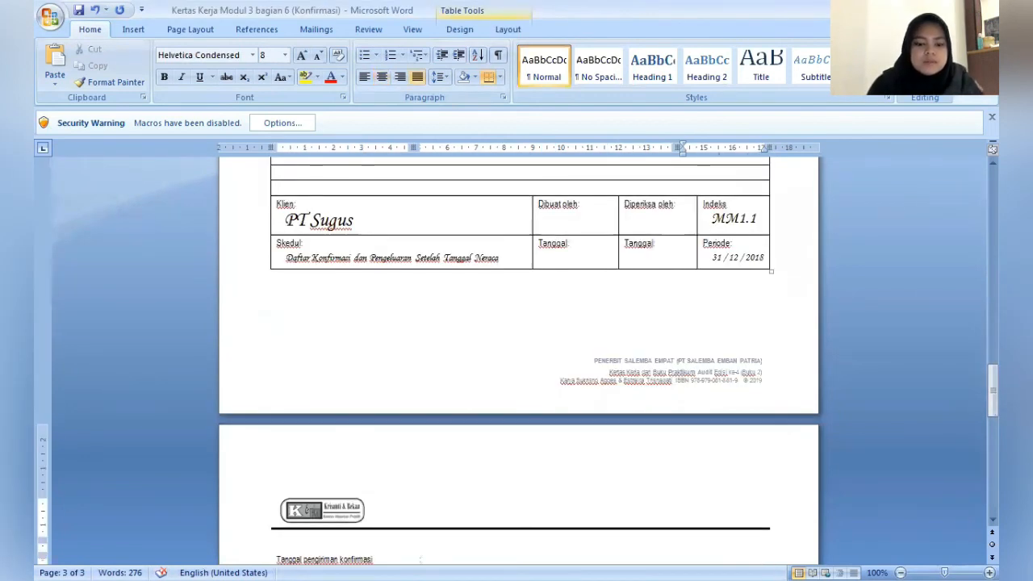
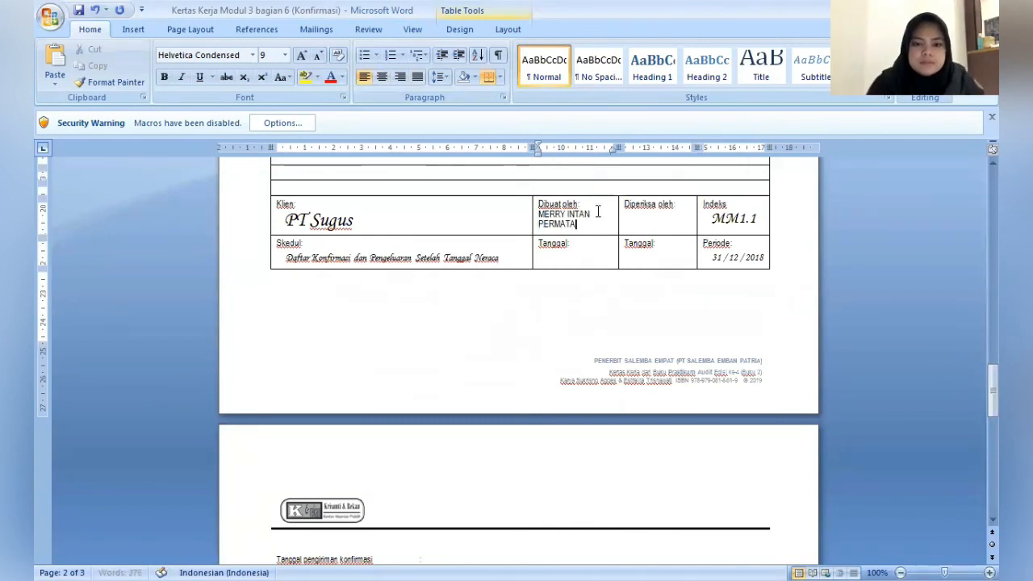
# - Enter the reviewer's name under Diperiksa oleh in the MM1.1 identification block
pyautogui.click(690, 205)
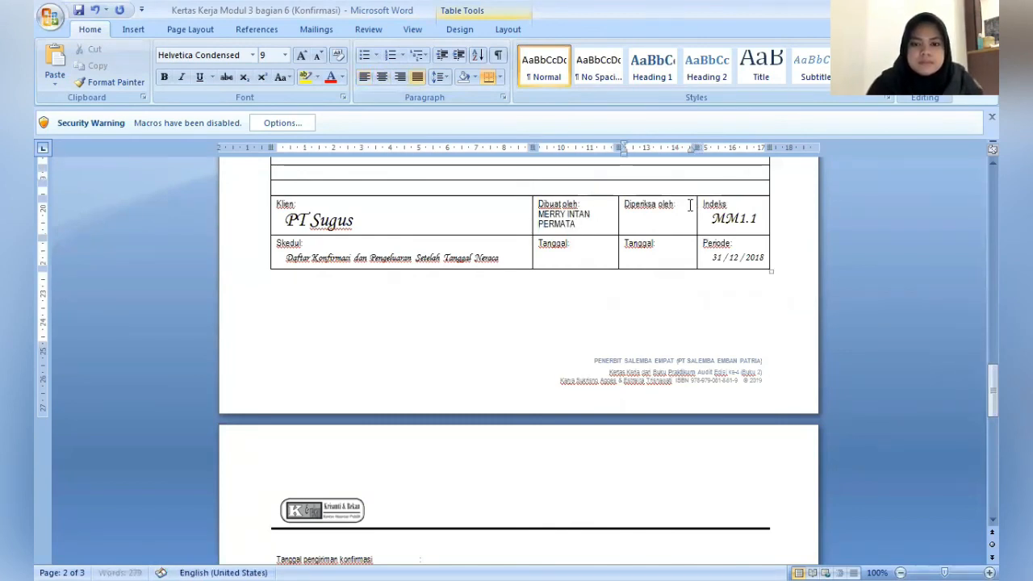
pyautogui.write('DIMJAT')
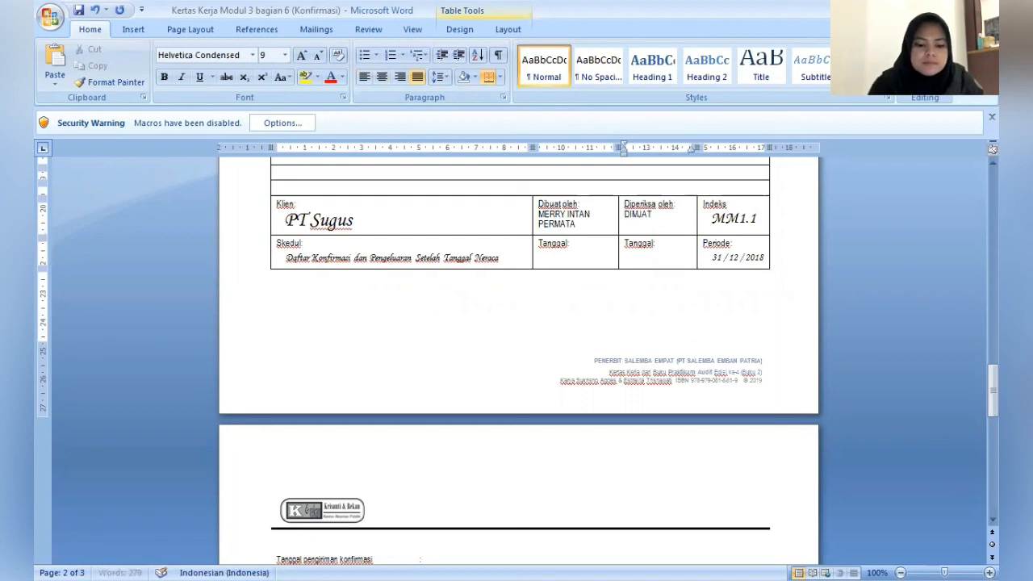
pyautogui.press('Down')
pyautogui.press('Down')
pyautogui.press('Down')
pyautogui.press('Down')
pyautogui.press('Down')
pyautogui.press('Down')
pyautogui.press('Down')
pyautogui.press('Down')
pyautogui.press('Down')
pyautogui.press('Down')
pyautogui.press('Down')
pyautogui.press('Down')
pyautogui.press('Down')
pyautogui.press('Down')
pyautogui.press('Down')
pyautogui.press('Down')
pyautogui.press('Down')
pyautogui.press('Down')
pyautogui.press('Down')
pyautogui.press('Down')
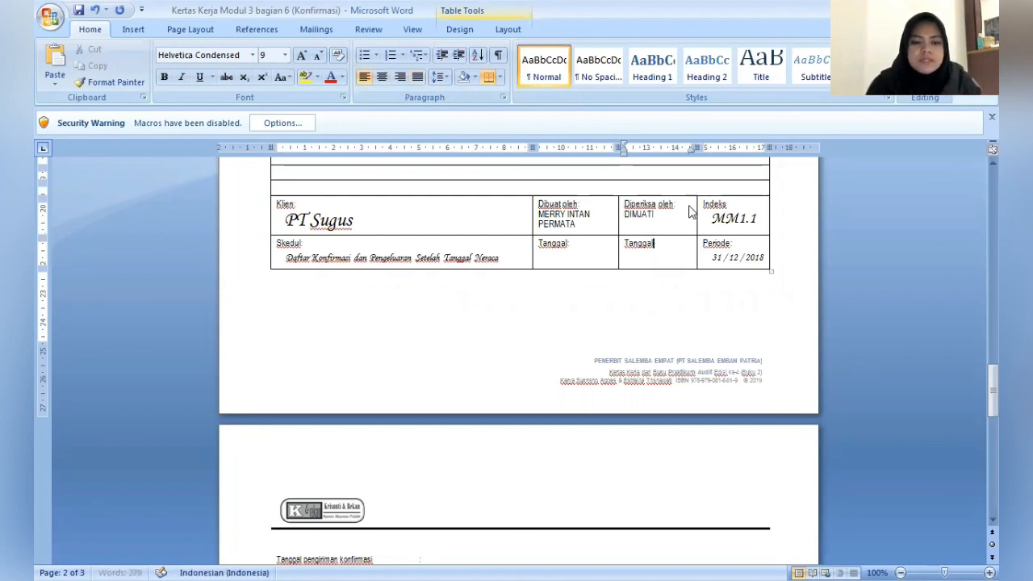
pyautogui.press('Down')
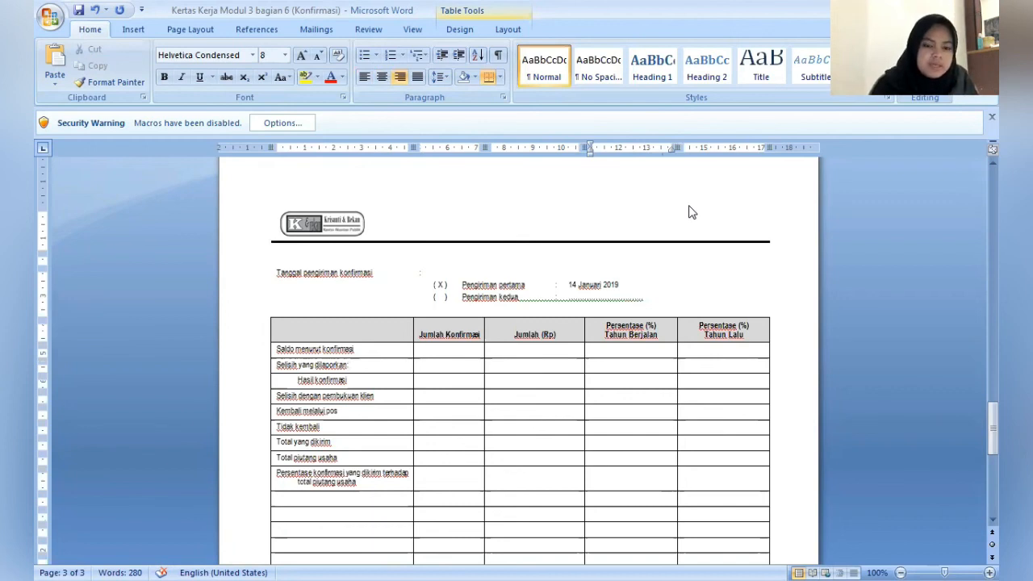
pyautogui.click(475, 351)
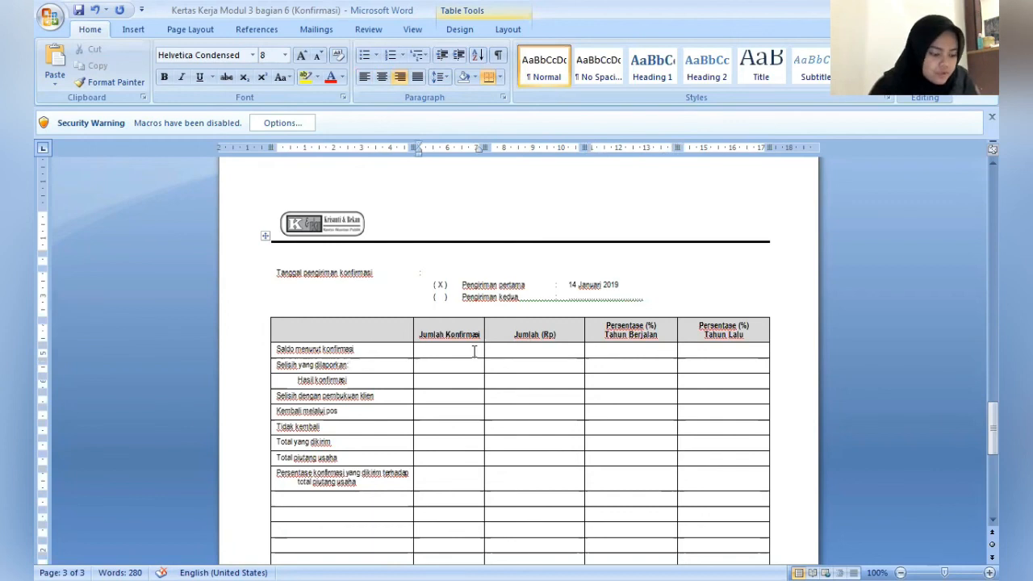
pyautogui.write('7')
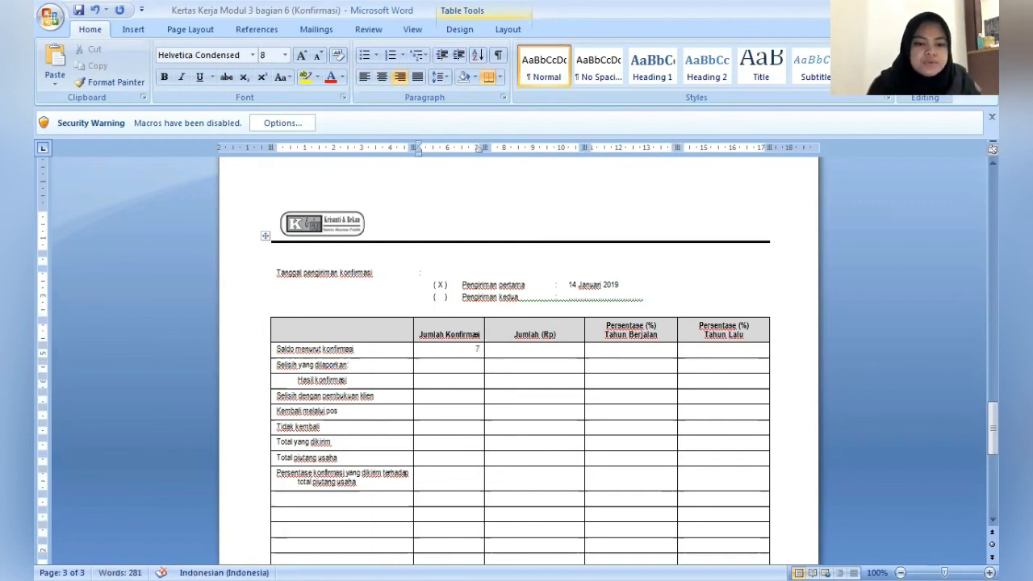
pyautogui.press('BackSpace')
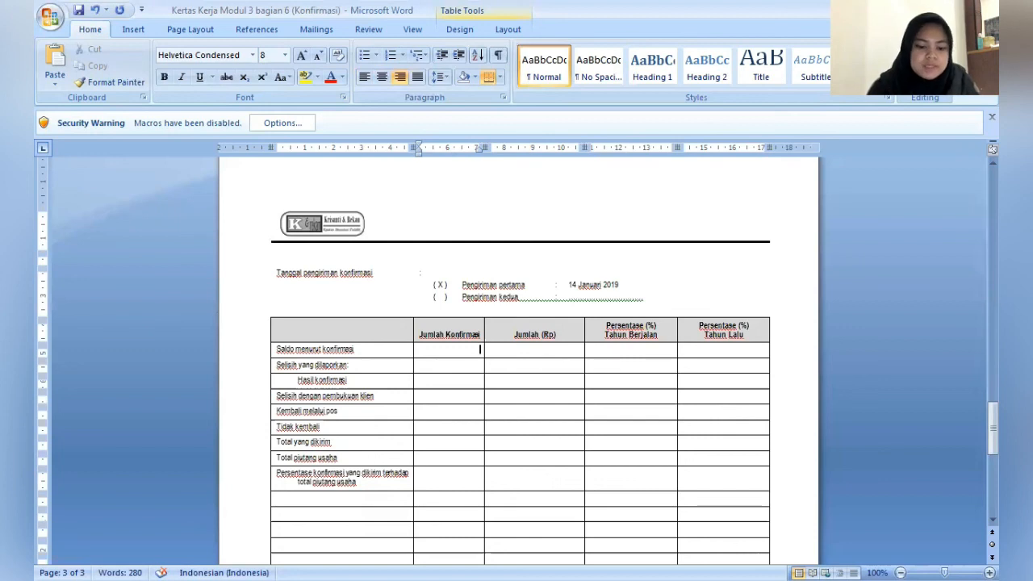
# - In the Jumlah Konfirmasi column, enter 7 for Saldo menurut konfirmasi and 2 for Hasil konfirmasi
pyautogui.write('7')
pyautogui.press('Down')
pyautogui.press('Down')
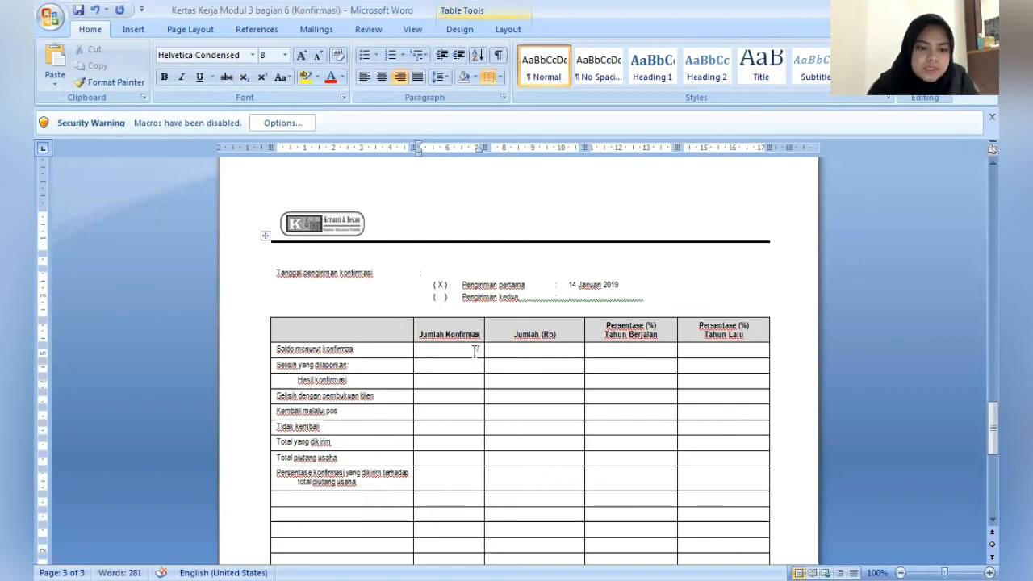
pyautogui.write('2')
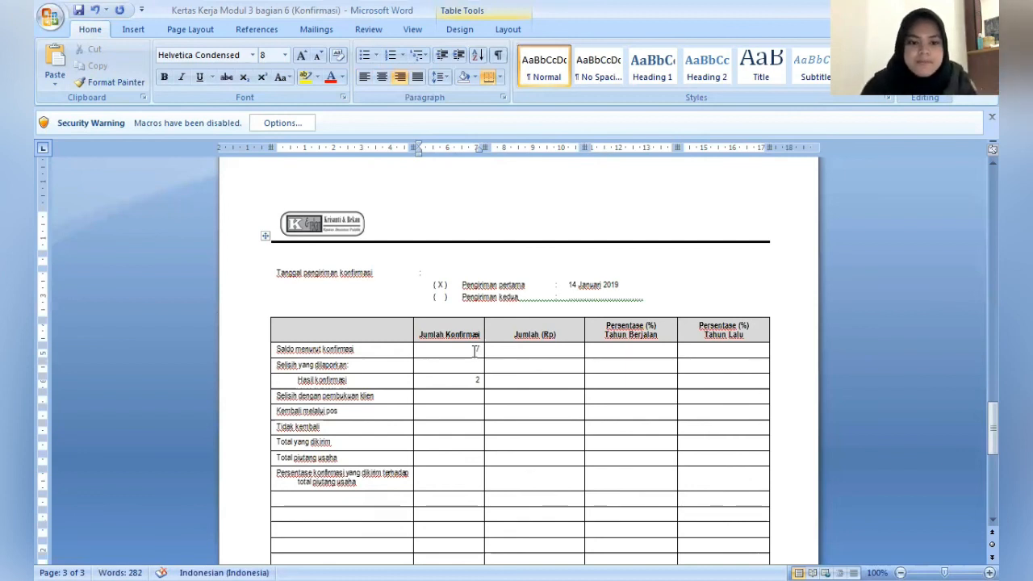
# - Enter 9 as the Jumlah Konfirmasi for both Total yang dikirim and Total piutang usaha
pyautogui.press('Down')
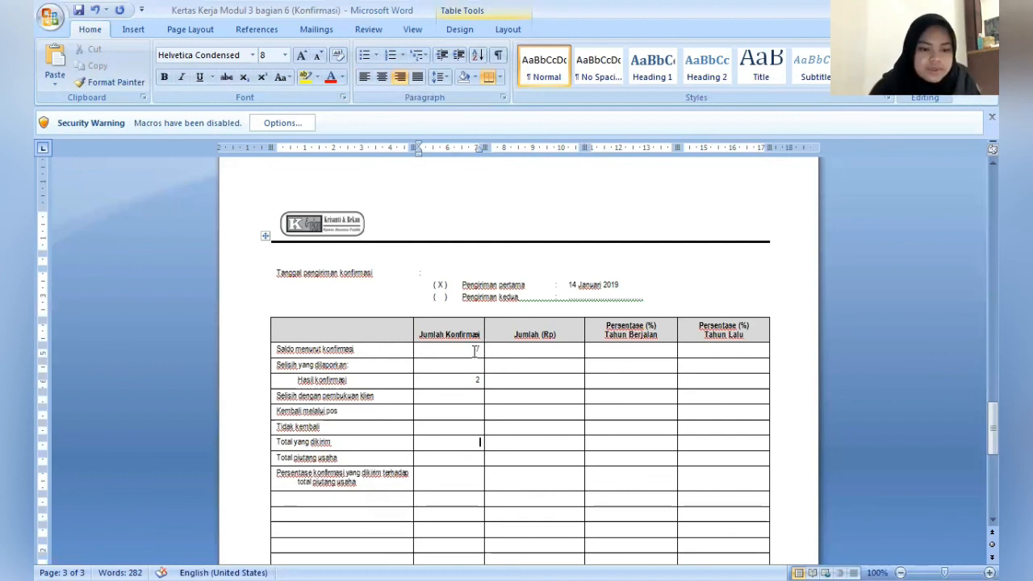
pyautogui.write('8')
pyautogui.press('BackSpace')
pyautogui.write('9')
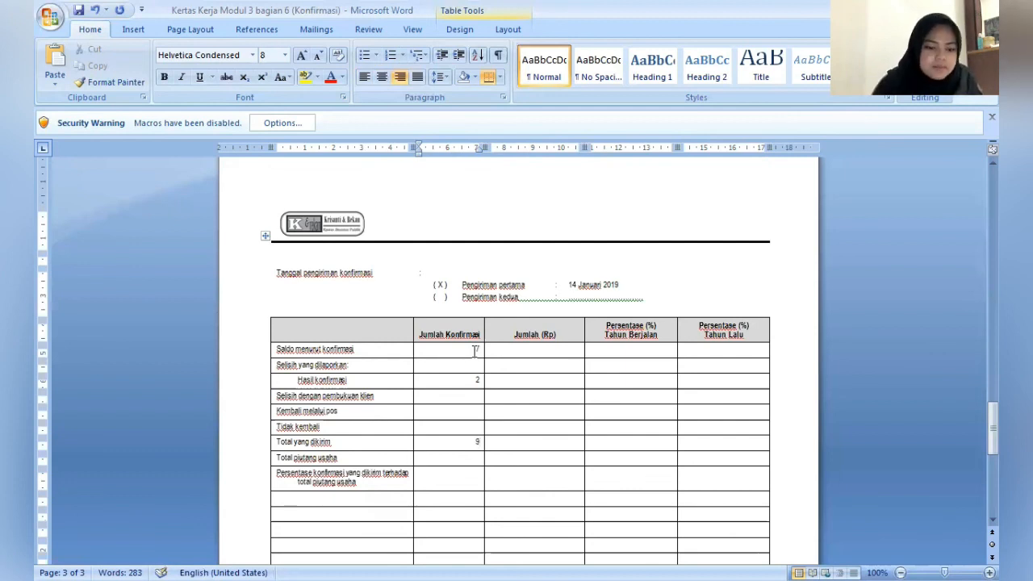
pyautogui.press('Down')
pyautogui.write('9')
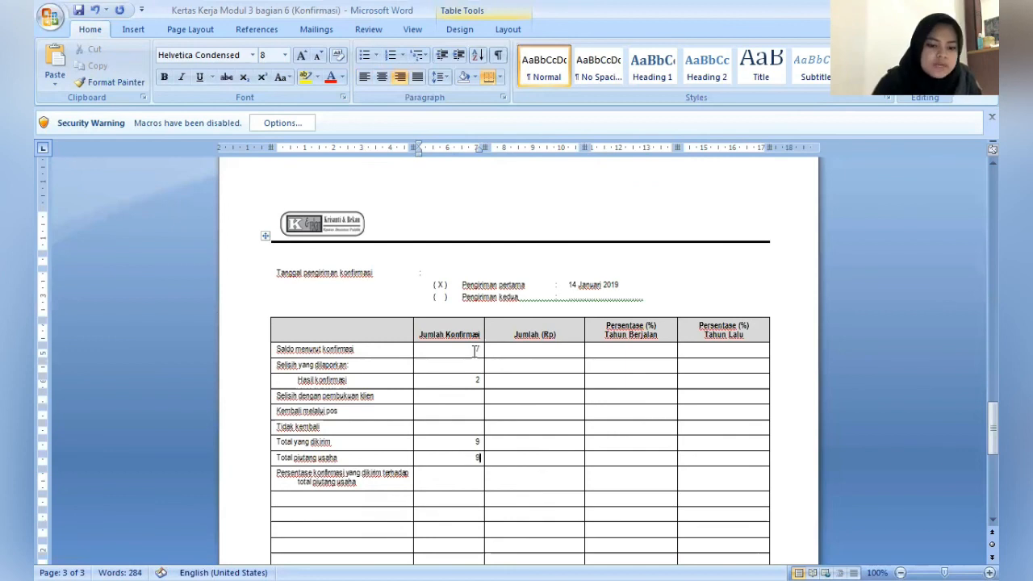
# - Enter 744.559.100 as the Jumlah (Rp) for Saldo menurut konfirmasi
pyautogui.press('Right')
pyautogui.press('Up')
pyautogui.press('Up')
pyautogui.press('Up')
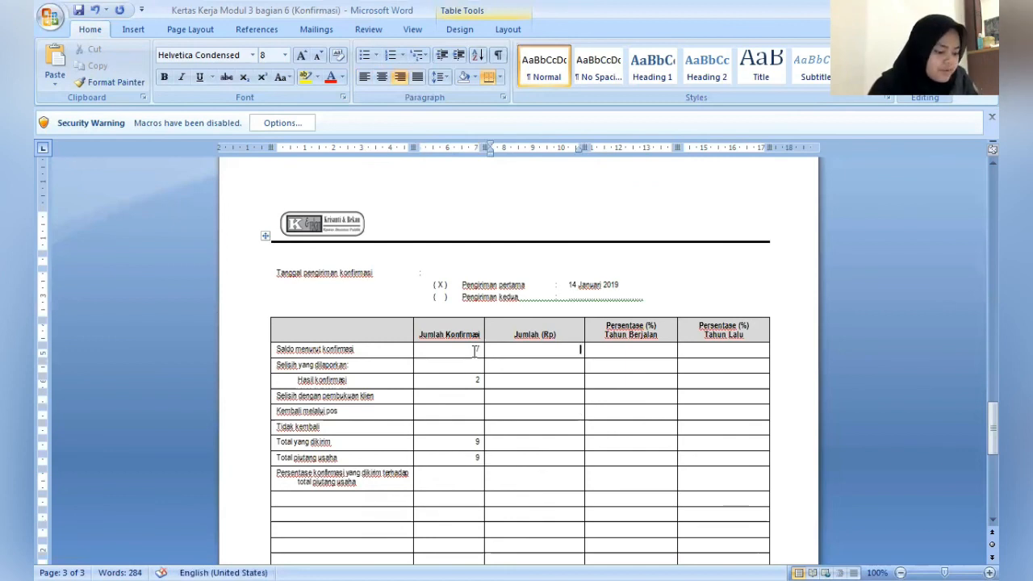
pyautogui.write('7')
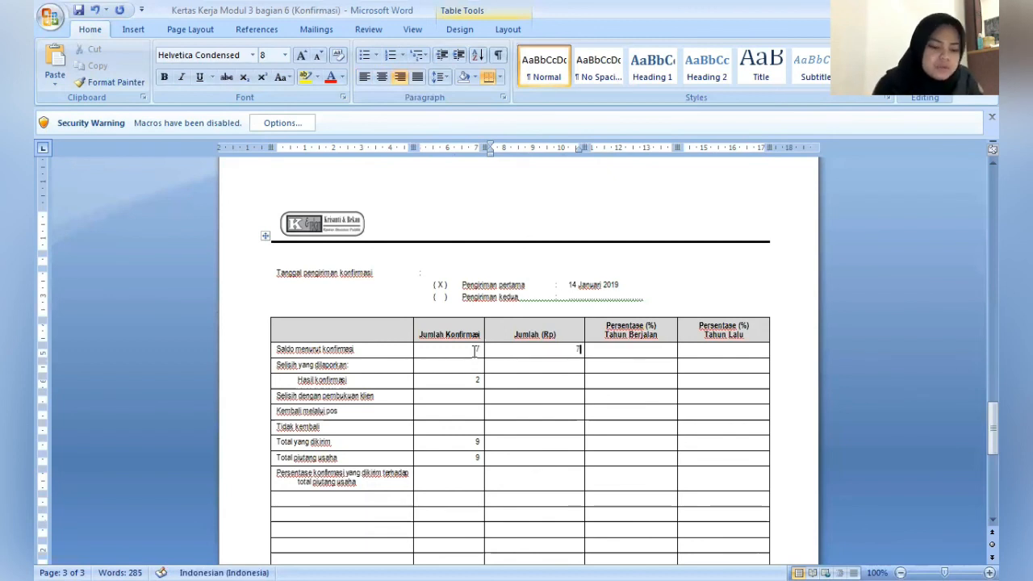
pyautogui.write('44')
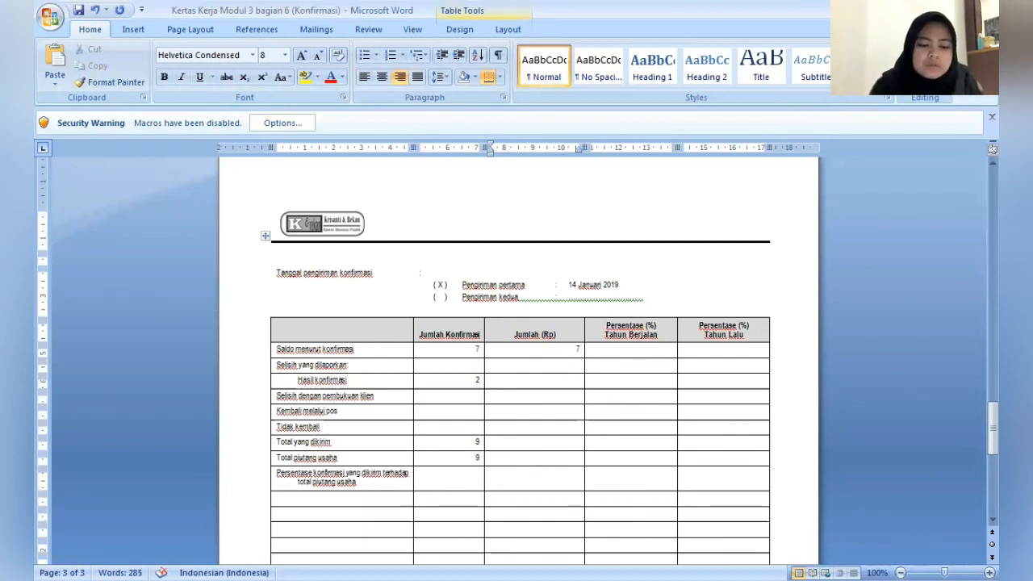
pyautogui.write('.55')
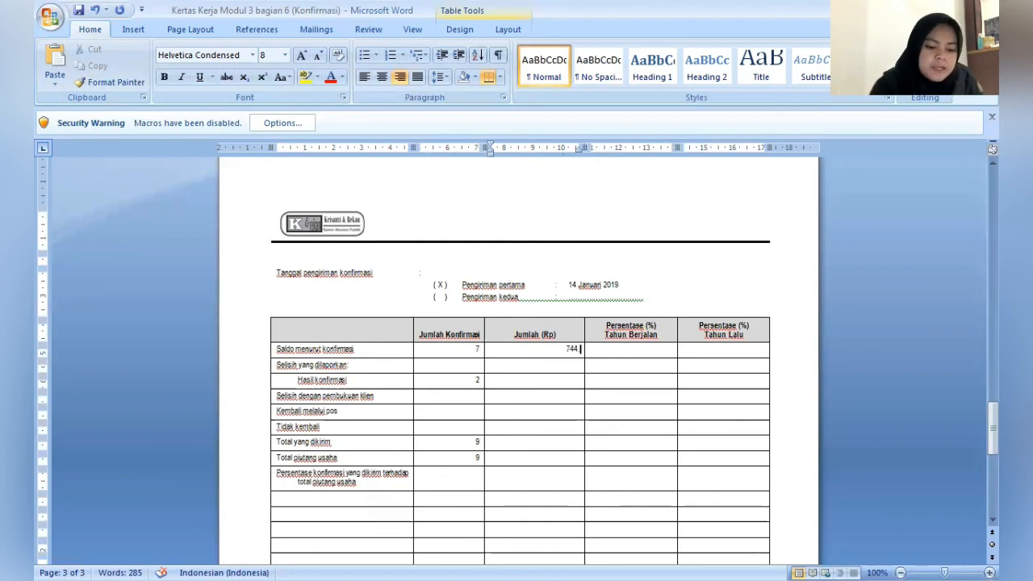
pyautogui.write('9')
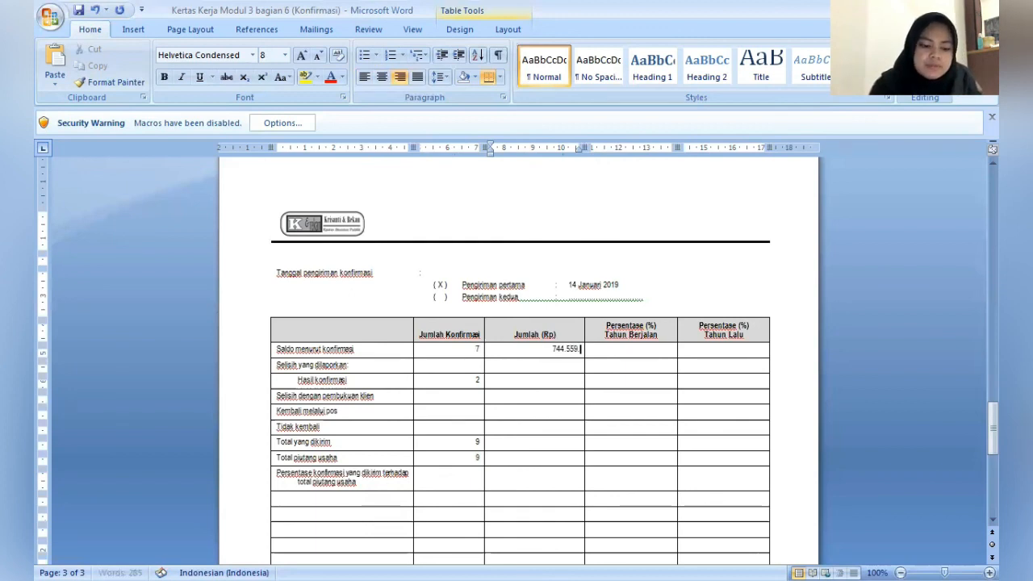
pyautogui.write('.100')
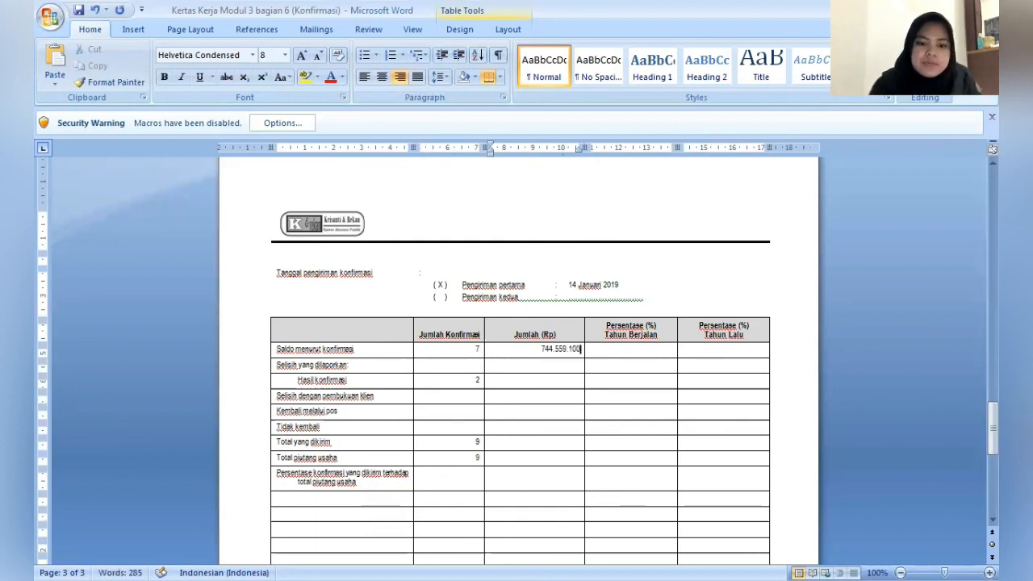
# - Enter 532.367.000 as the Jumlah (Rp) for Hasil konfirmasi
pyautogui.press('Down')
pyautogui.press('Down')
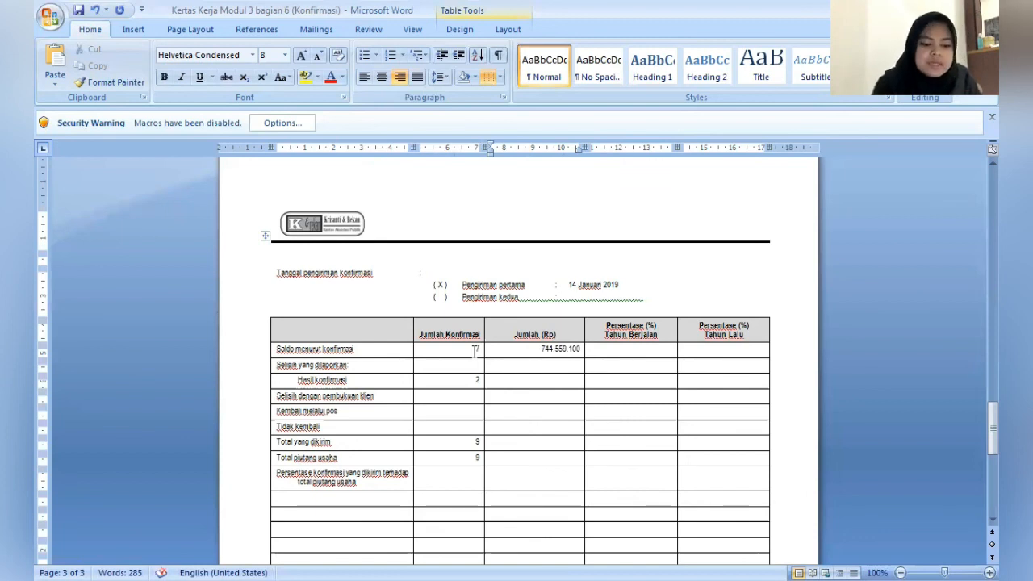
pyautogui.write('532')
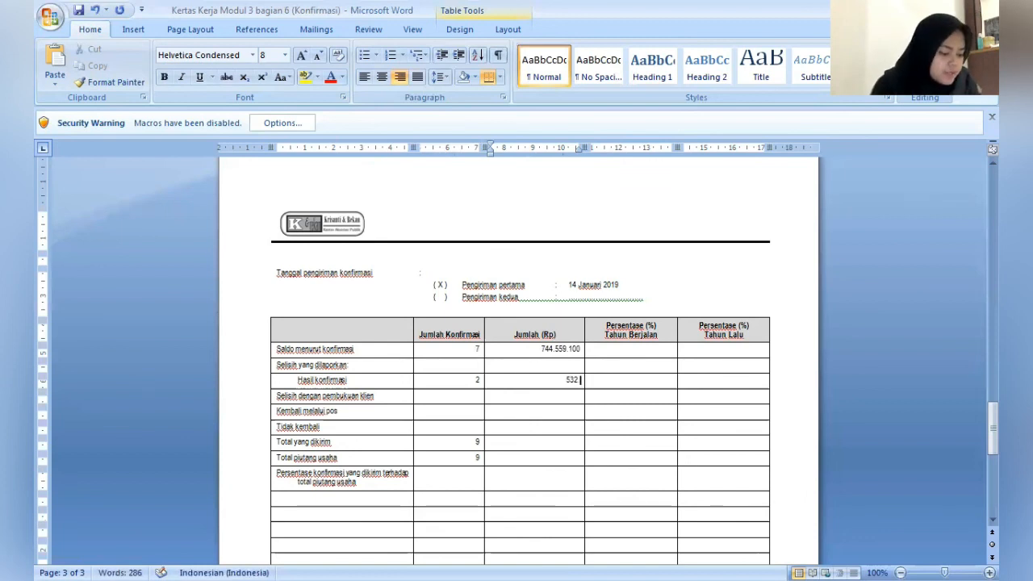
pyautogui.write('.3')
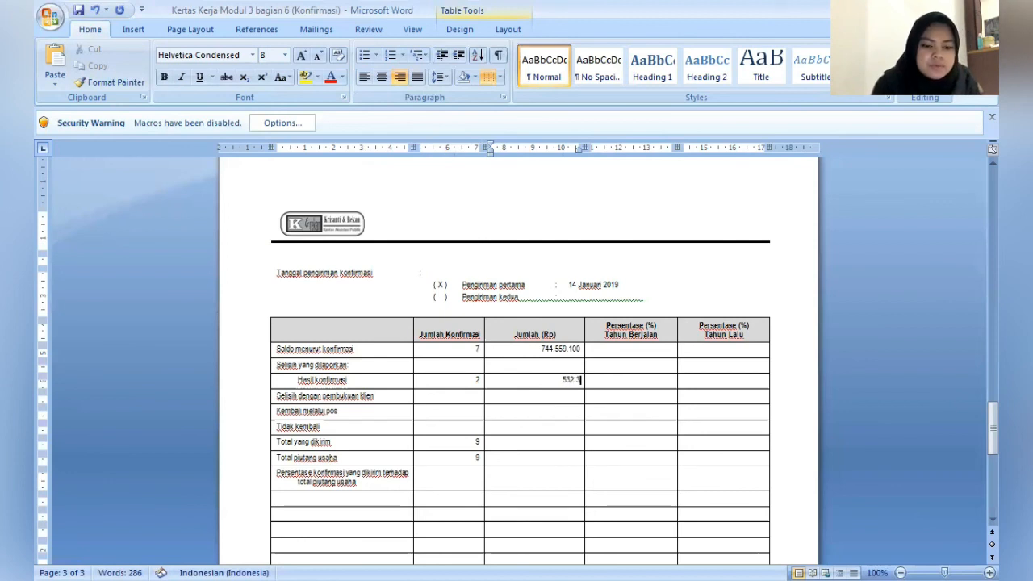
pyautogui.write('67')
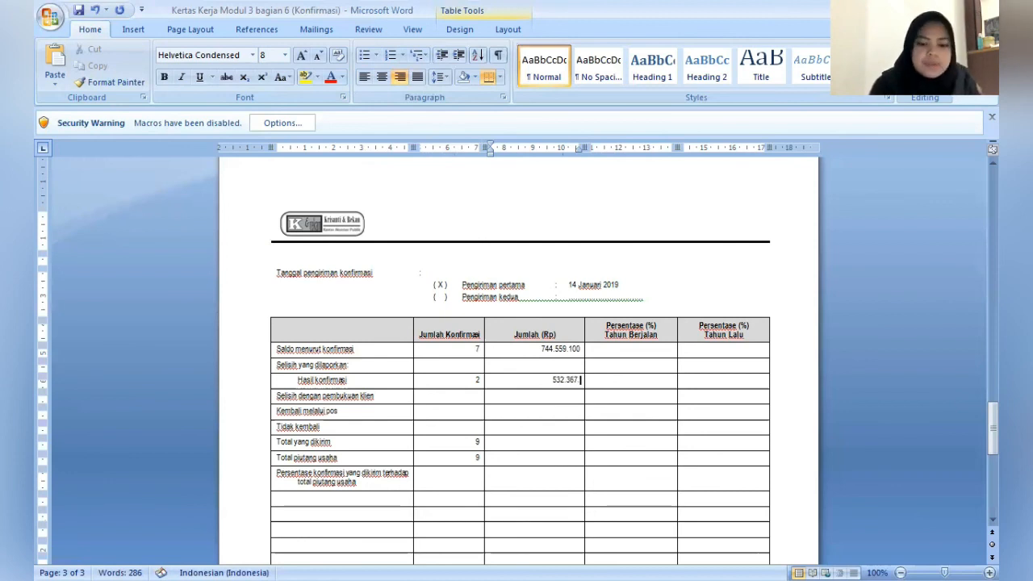
pyautogui.write(' .000')
# - Enter 1.276.926.100 as the Jumlah (Rp) for Total yang dikirim
pyautogui.press('Down')
pyautogui.press('Down')
pyautogui.press('Down')
pyautogui.press('Down')
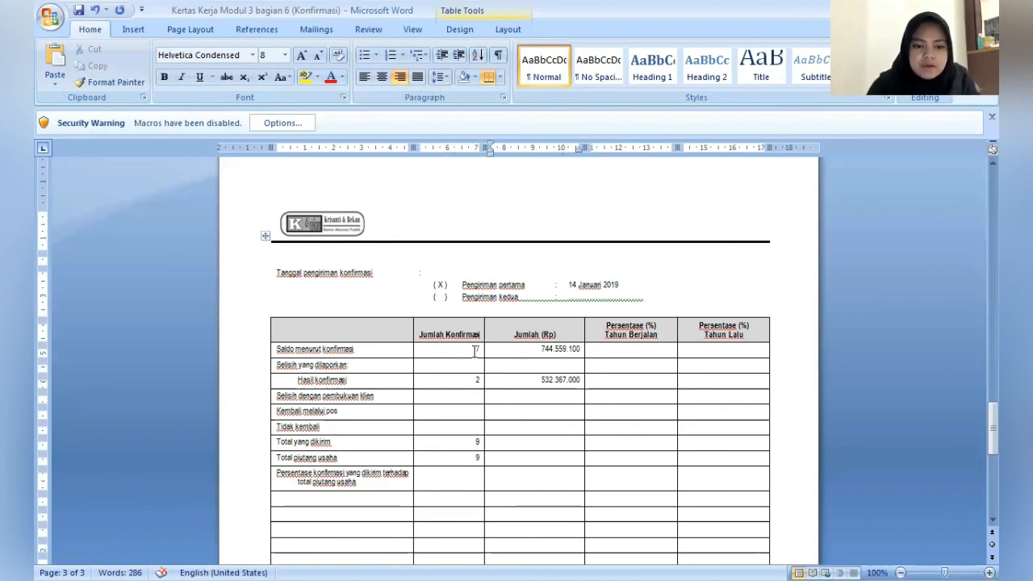
pyautogui.write('1')
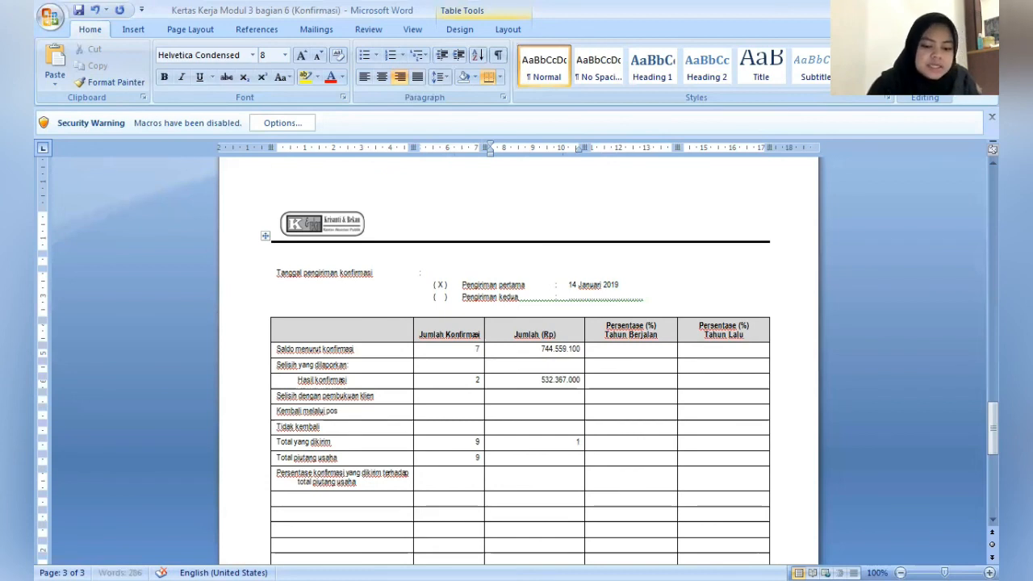
pyautogui.write('.276')
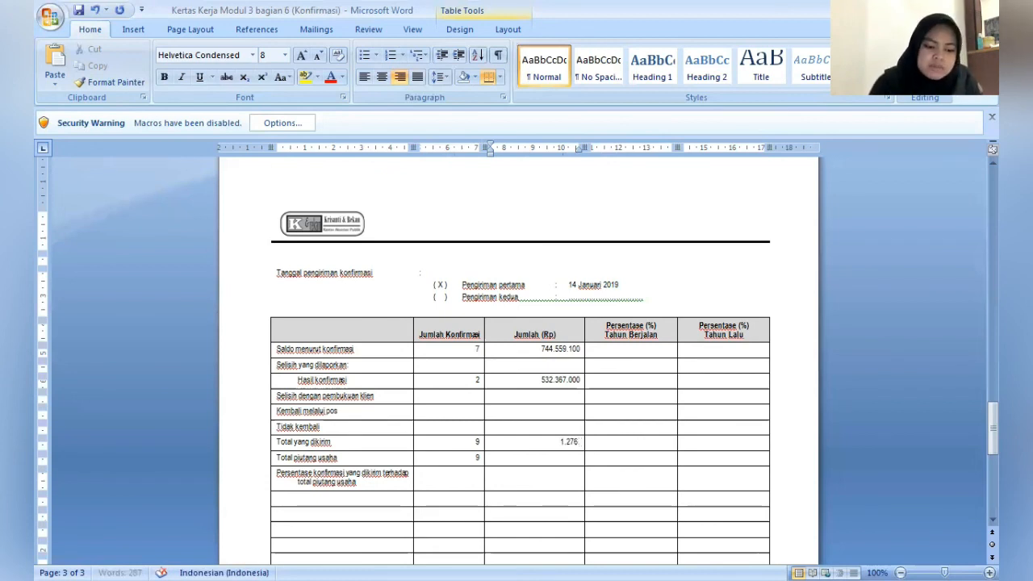
pyautogui.write('.92')
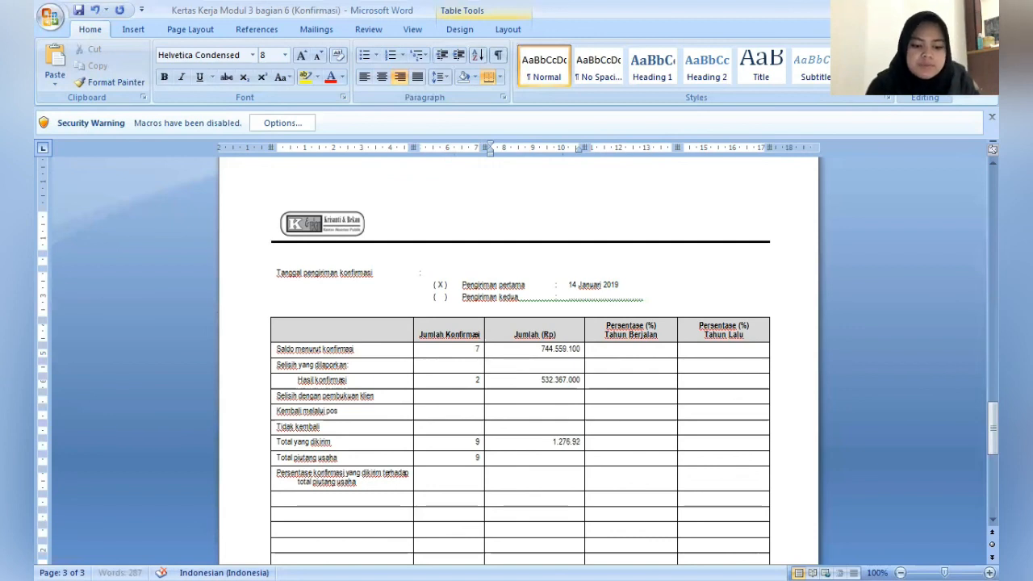
pyautogui.write('6')
pyautogui.write('.100')
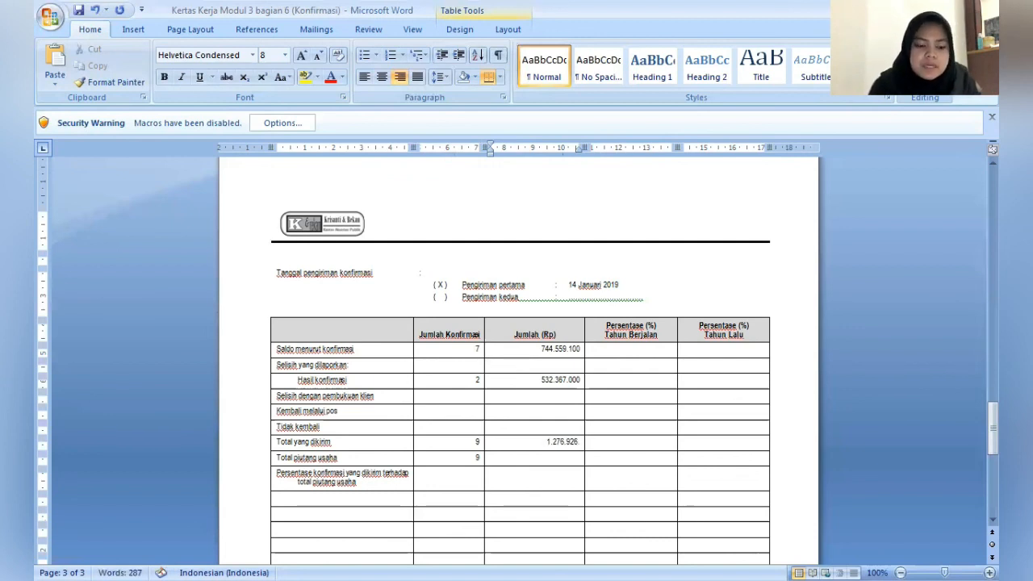
# - Enter 1.276.926.100 as the Jumlah (Rp) for Total piutang usaha
pyautogui.click(475, 350)
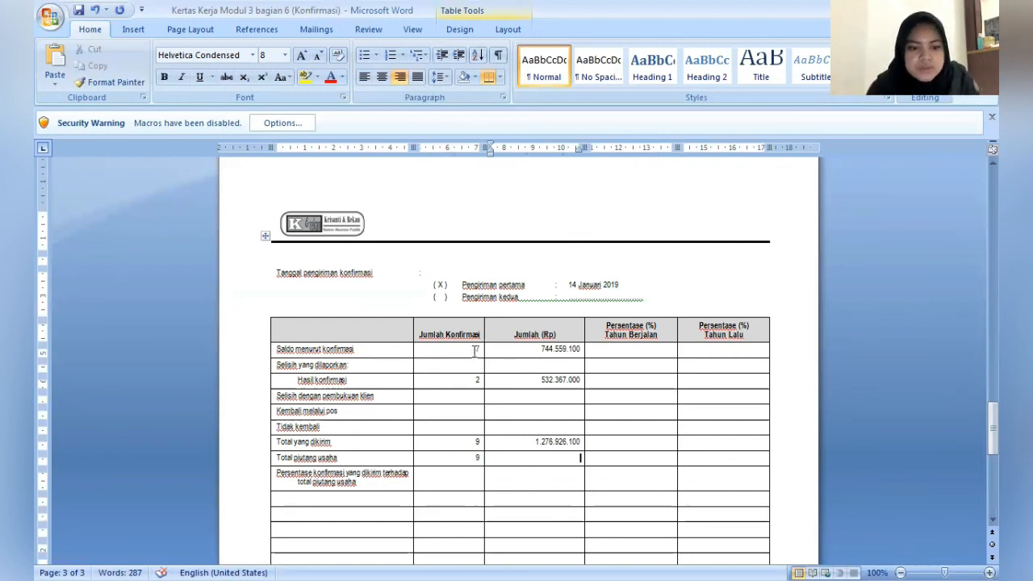
pyautogui.write('1.27')
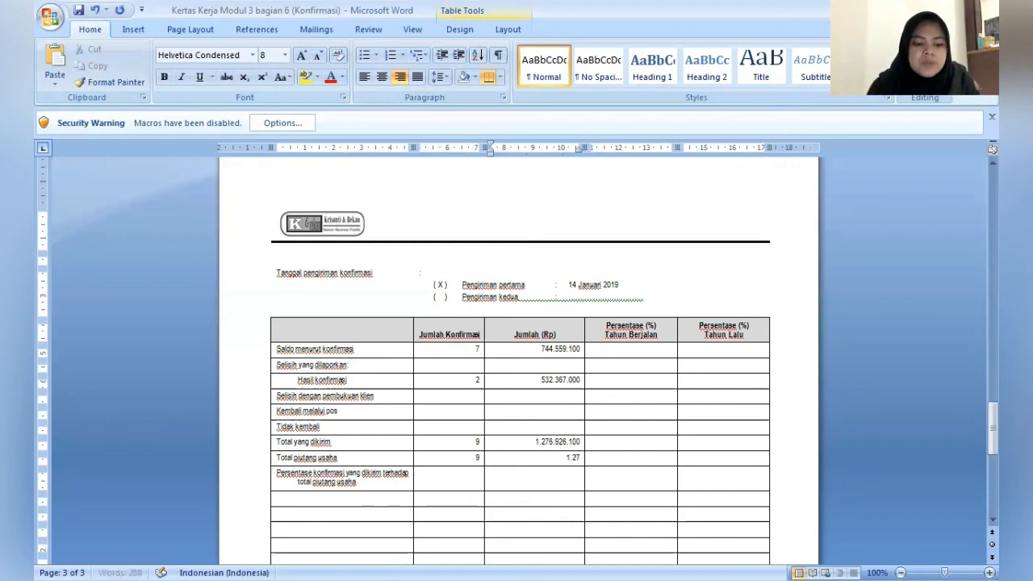
pyautogui.write('6.')
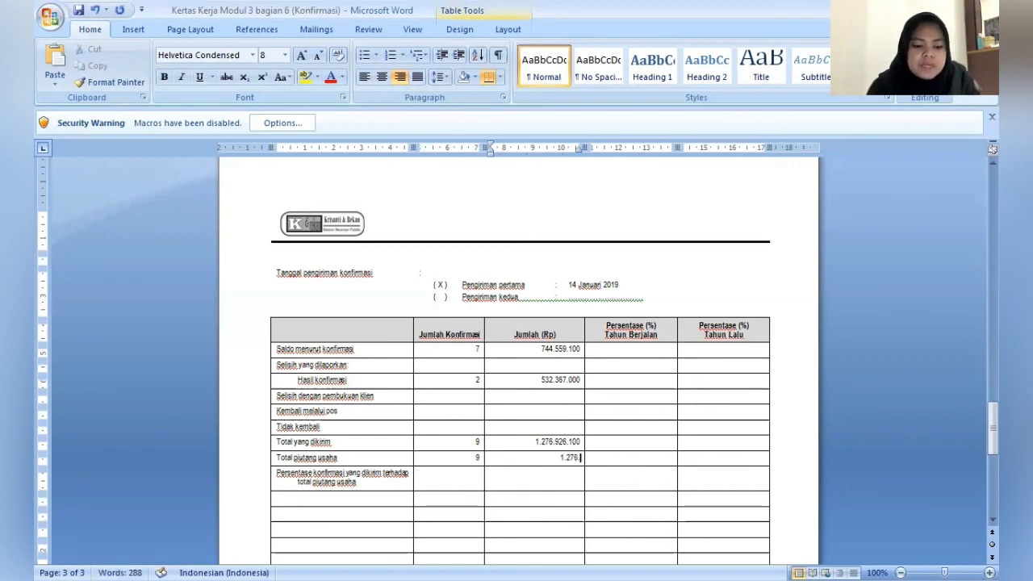
pyautogui.write('926')
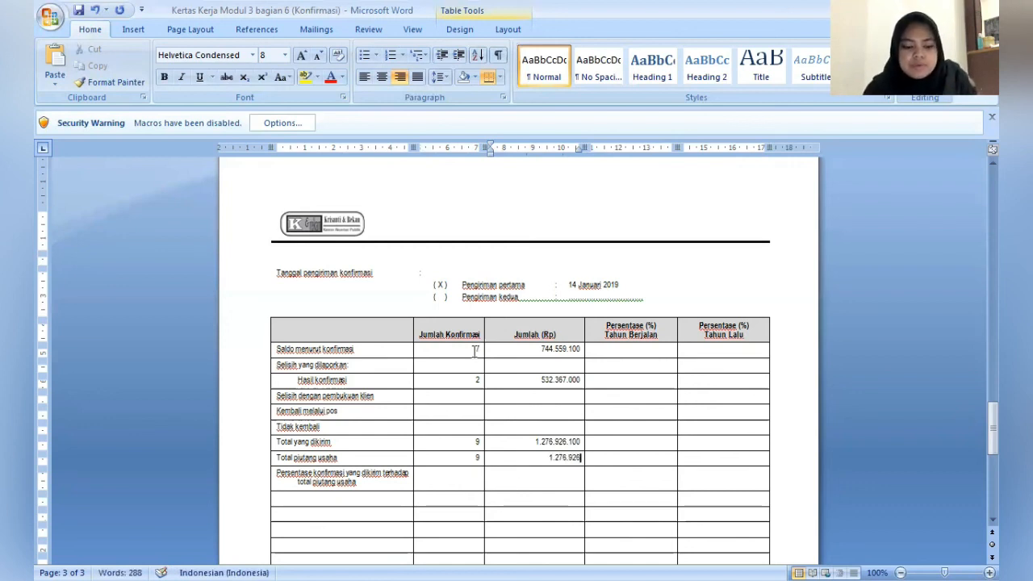
pyautogui.write('.100')
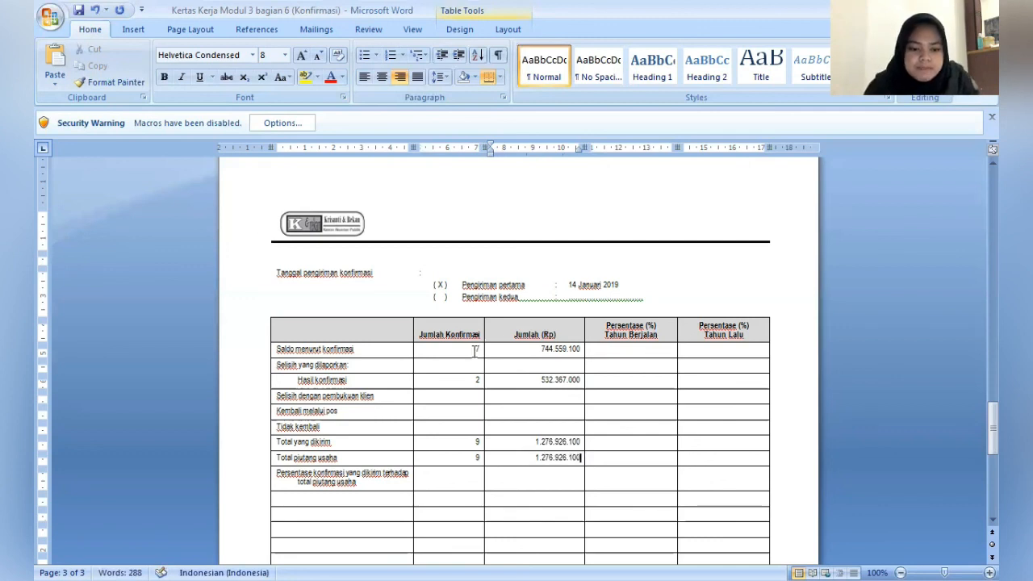
# - Enter 58,31% under Persentase (%) Tahun Berjalan for Saldo menurut konfirmasi
pyautogui.press('Right')
pyautogui.press('Up')
pyautogui.press('Up')
pyautogui.press('Up')
pyautogui.press('Up')
pyautogui.press('Up')
pyautogui.press('Up')
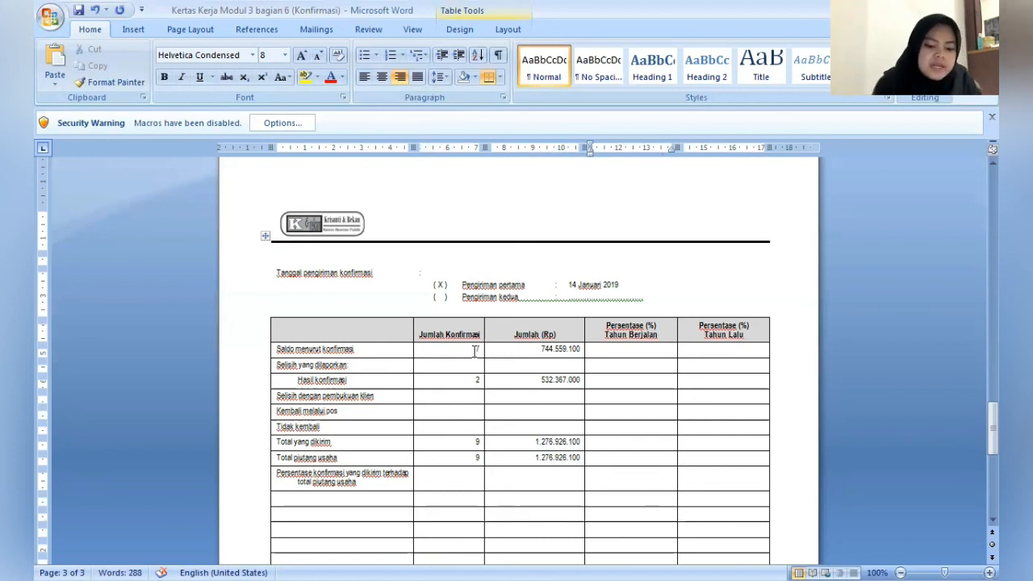
pyautogui.write('58,')
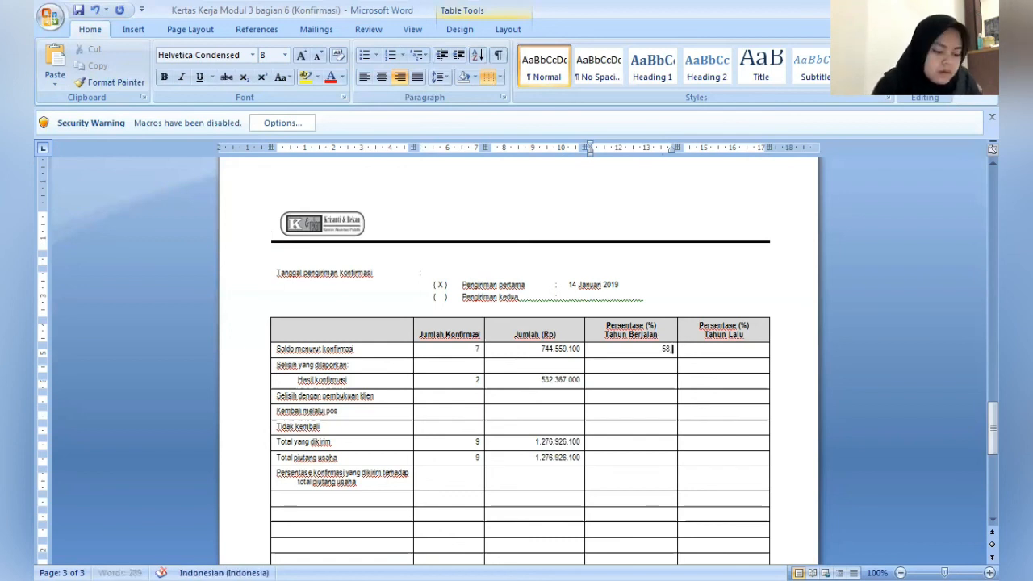
pyautogui.write('31')
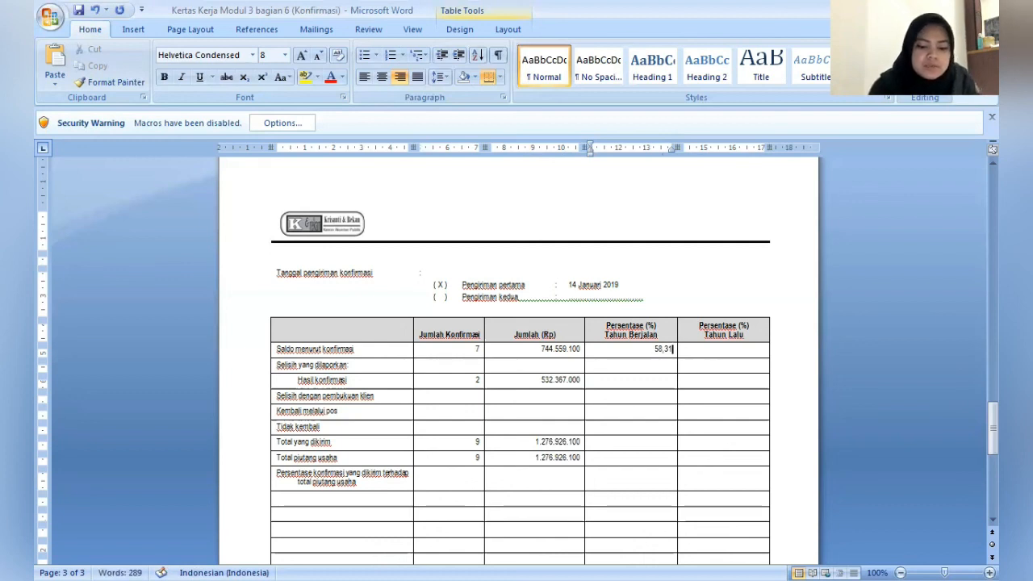
pyautogui.write('%')
# - Enter 41,69% under Persentase (%) Tahun Berjalan for Hasil konfirmasi
pyautogui.press('Down')
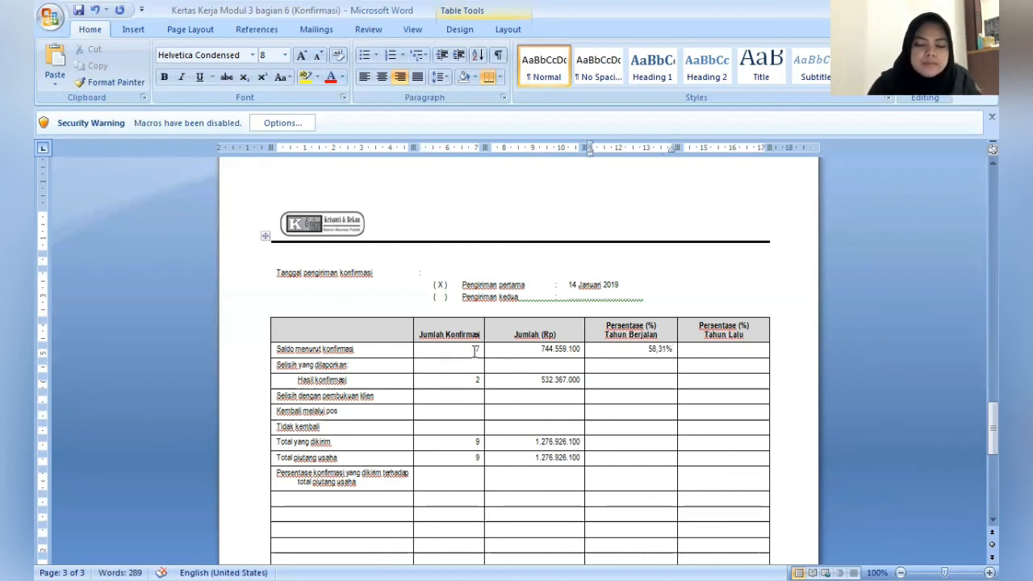
pyautogui.press('Down')
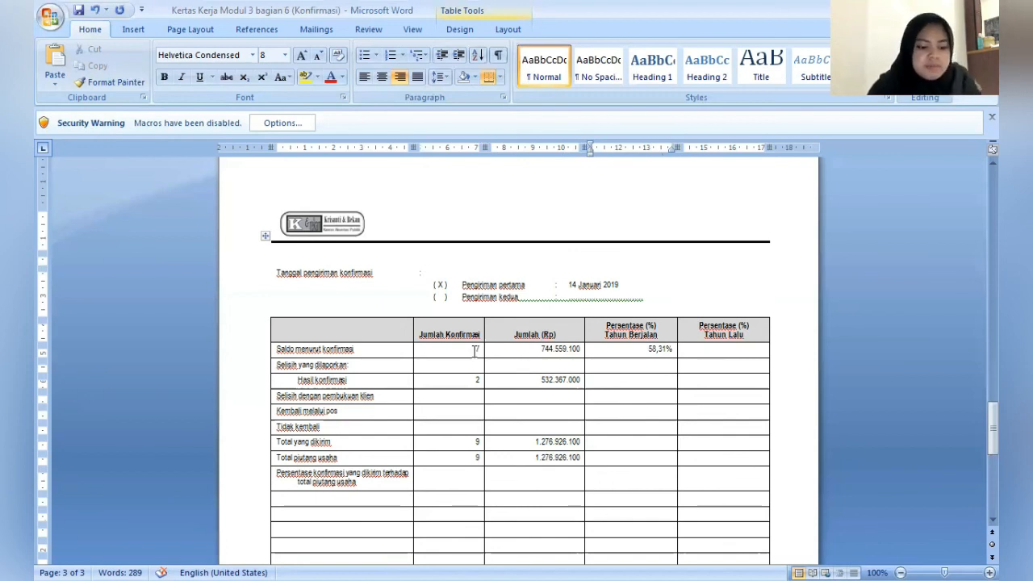
pyautogui.write('41,')
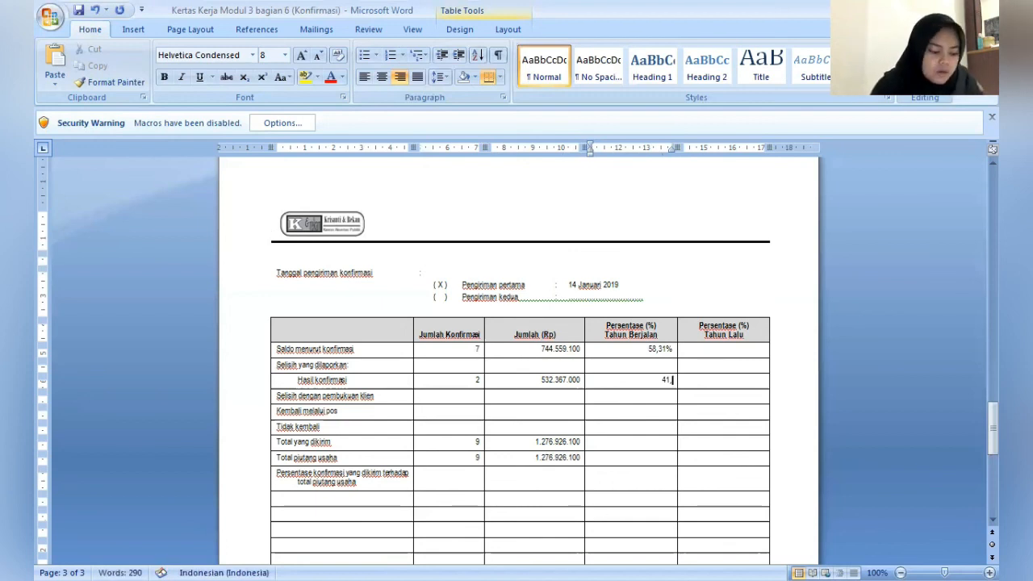
pyautogui.write('69')
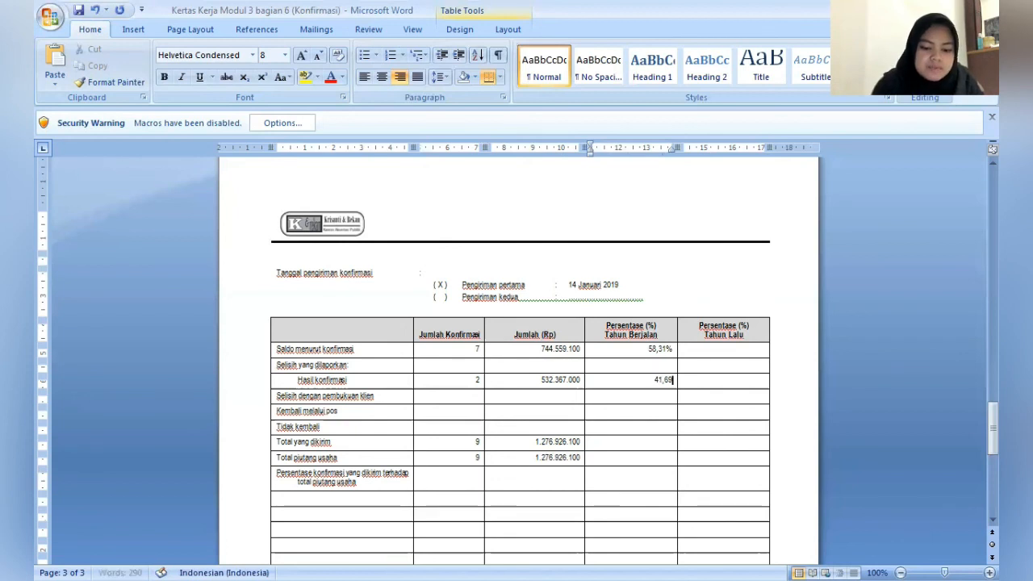
pyautogui.write('%')
# - Enter 100% under Persentase (%) Tahun Berjalan for Total yang dikirim
pyautogui.press('Down')
pyautogui.press('Down')
pyautogui.press('Down')
pyautogui.press('Down')
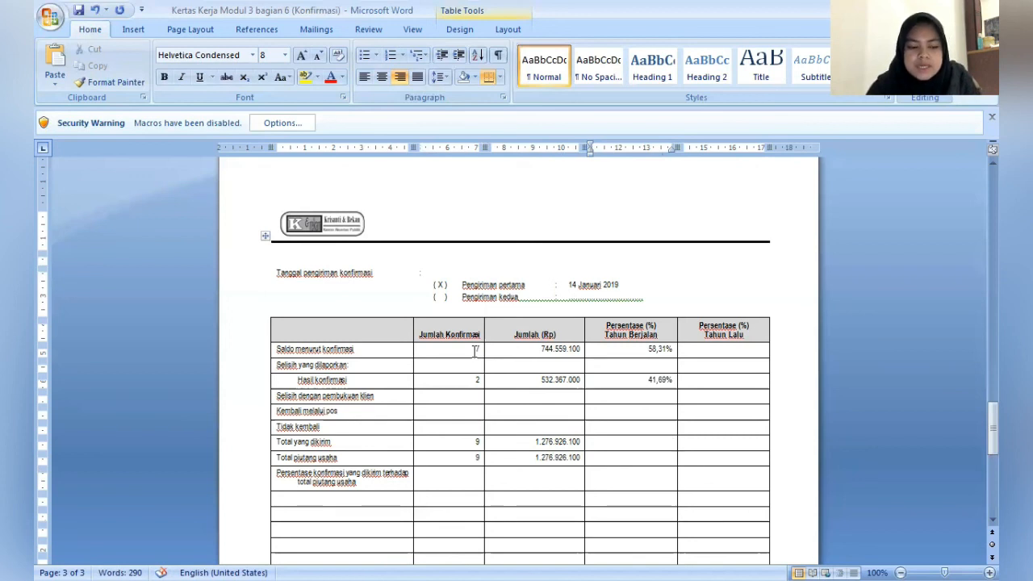
pyautogui.write('1')
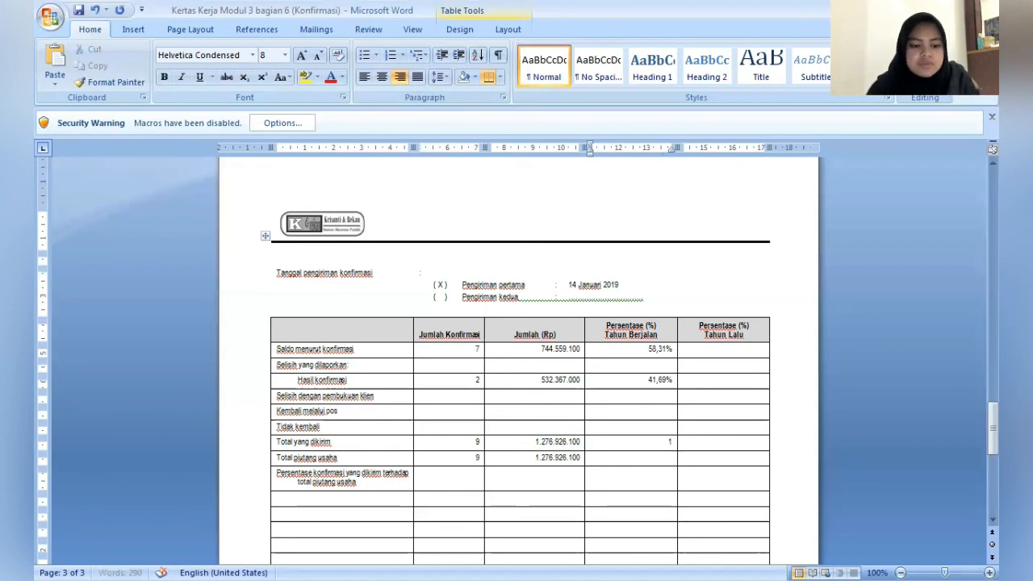
pyautogui.write('00%')
pyautogui.press('Down')
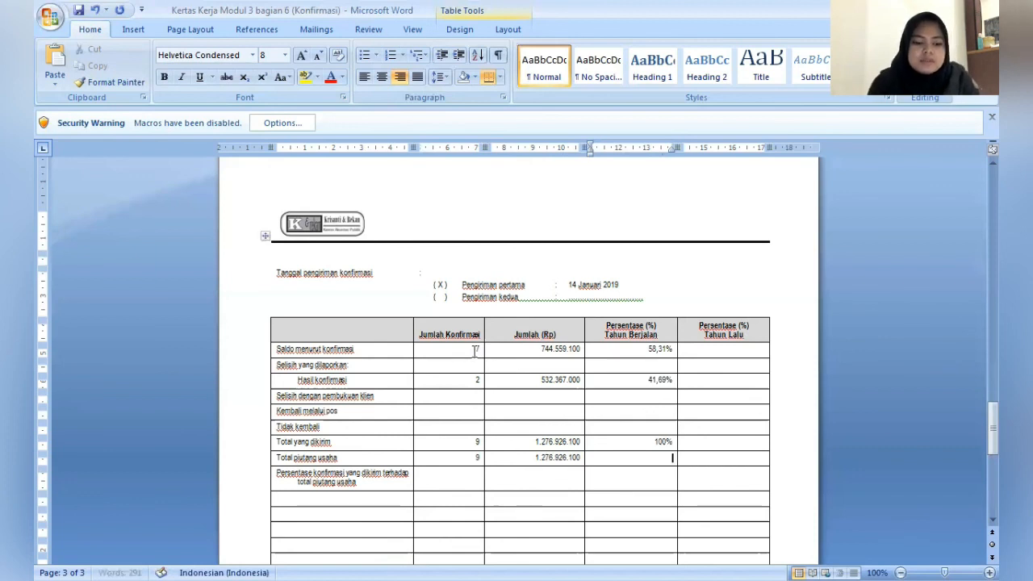
pyautogui.write('100%')
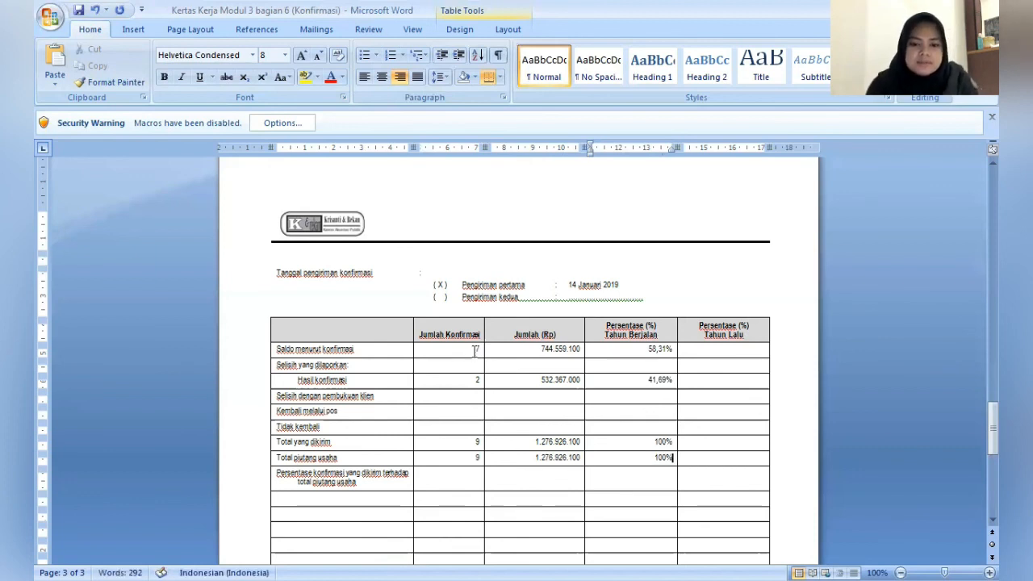
# - Fill in the preparer's name under Dibuat oleh and the reviewer's name under Diperiksa oleh for schedule MM1.2
pyautogui.press('pagedown')
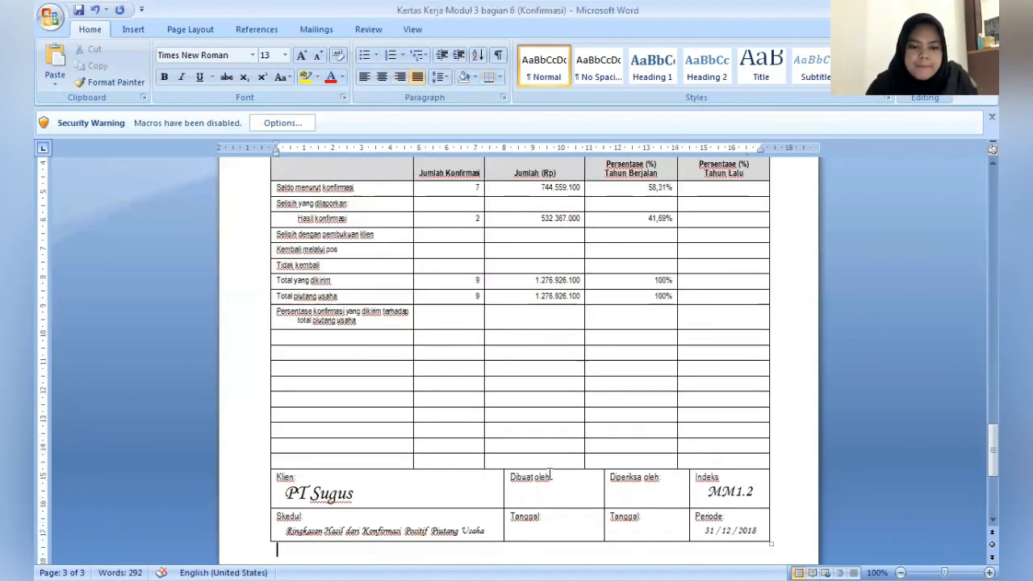
pyautogui.click(562, 477)
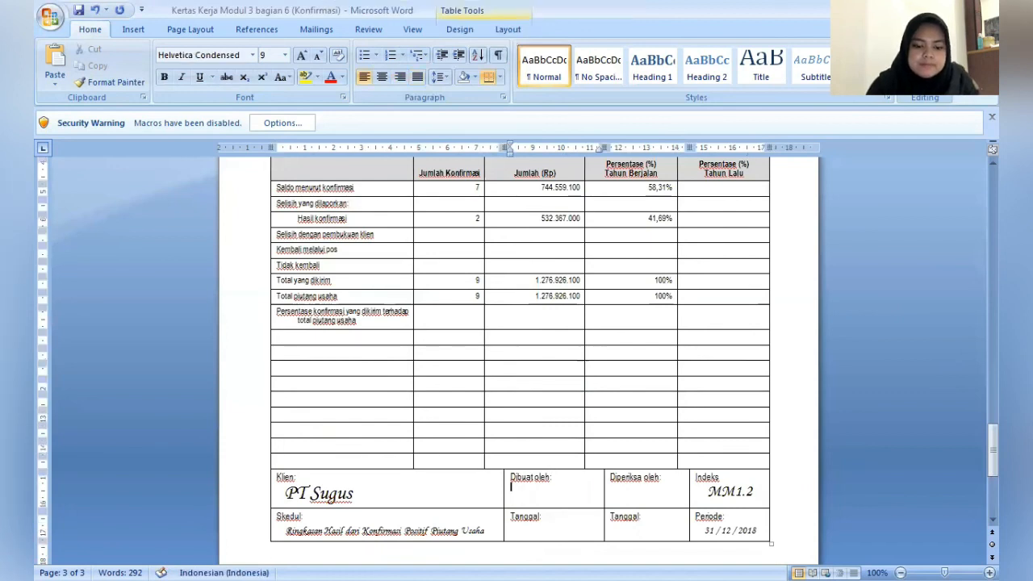
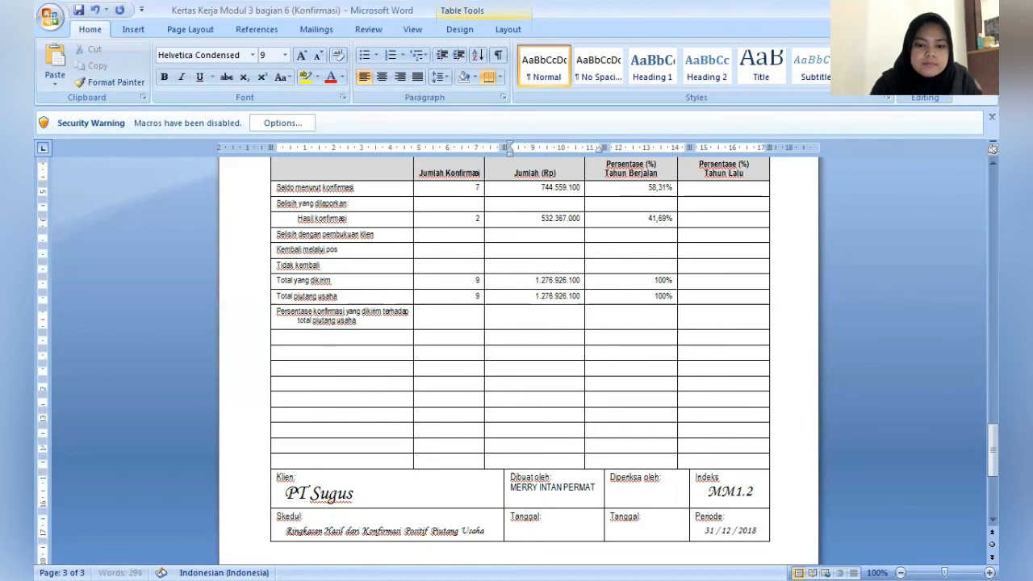
pyautogui.click(680, 488)
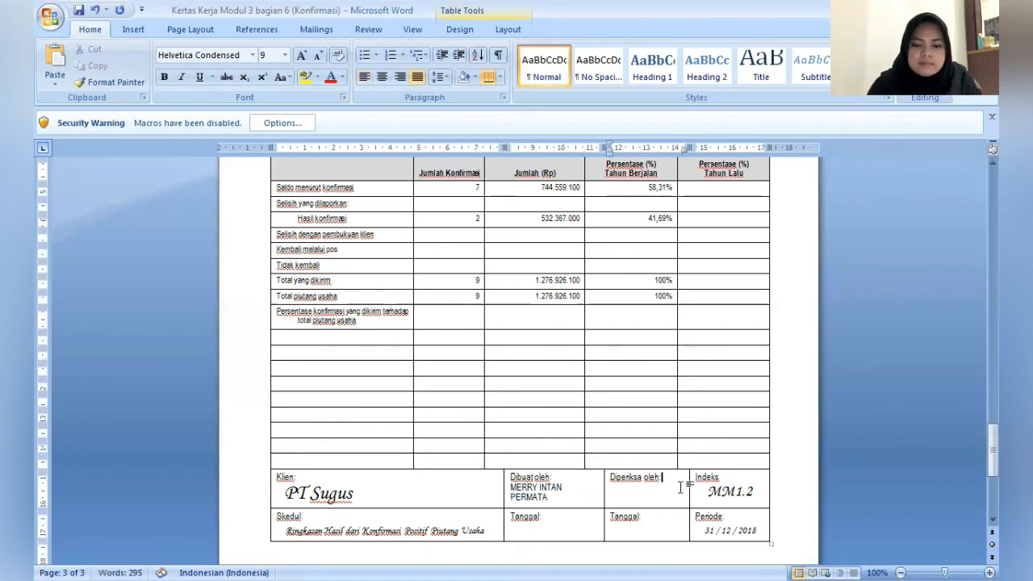
pyautogui.write('DIMJATI')
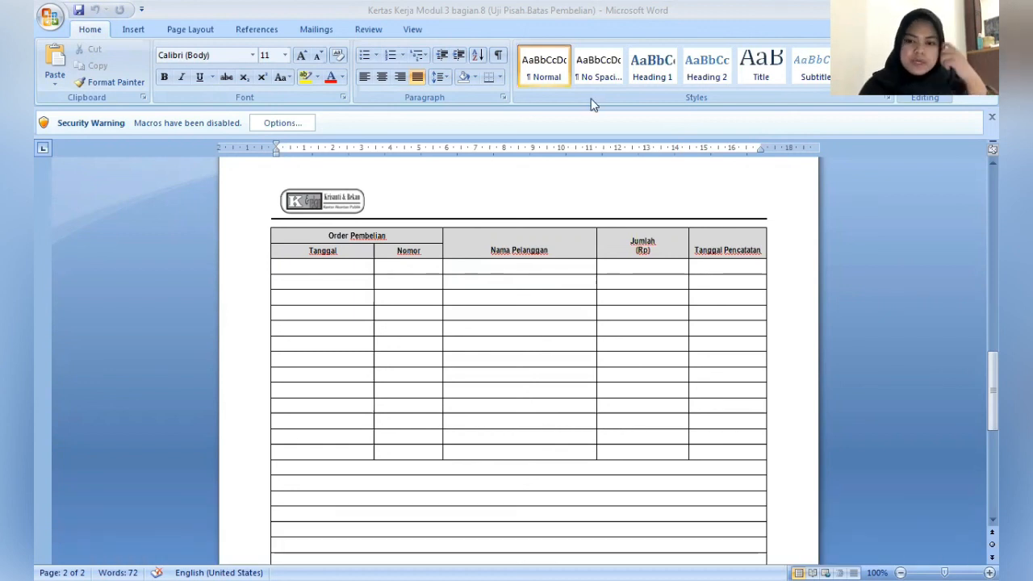
# - Center-align the first twelve blank rows of the Order Pembelian table across all columns
pyautogui.click(347, 267)
pyautogui.moveTo(346, 267); pyautogui.dragTo(718, 436)
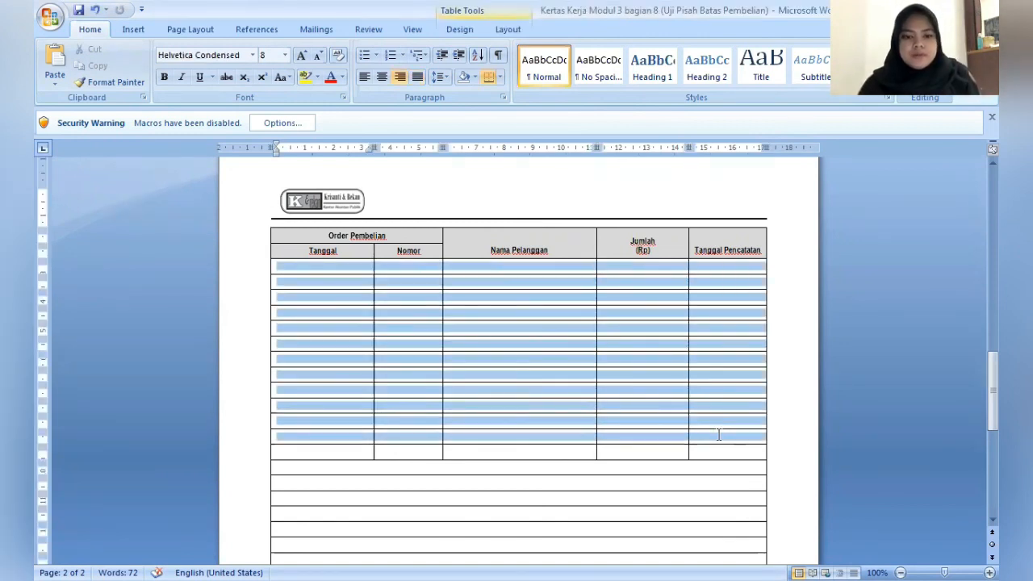
pyautogui.click(384, 77)
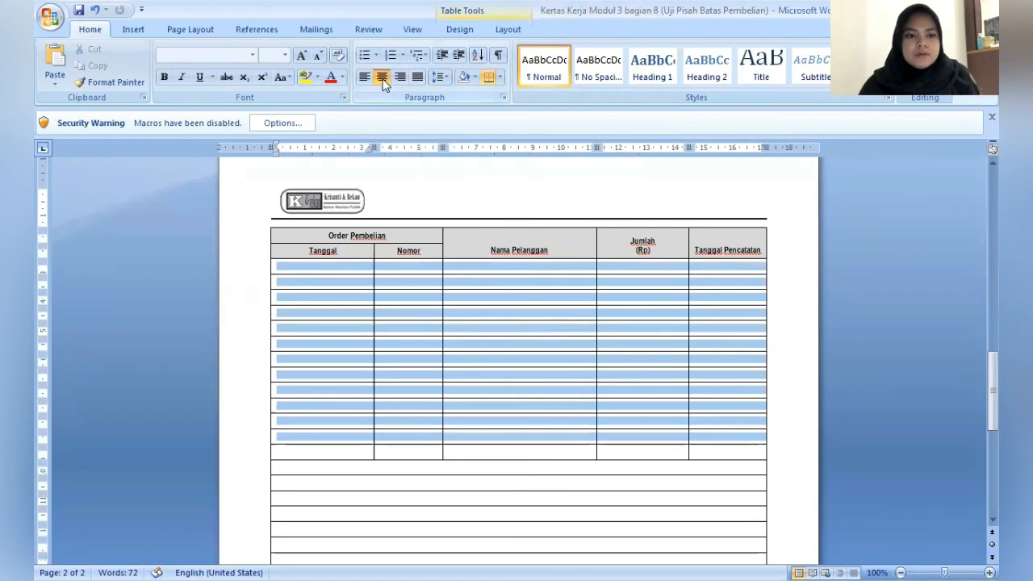
# - Start the first purchase order row with Tanggal 29 Desember 2018, the order number and PT Delta as Nama Pelanggan
pyautogui.click(313, 268)
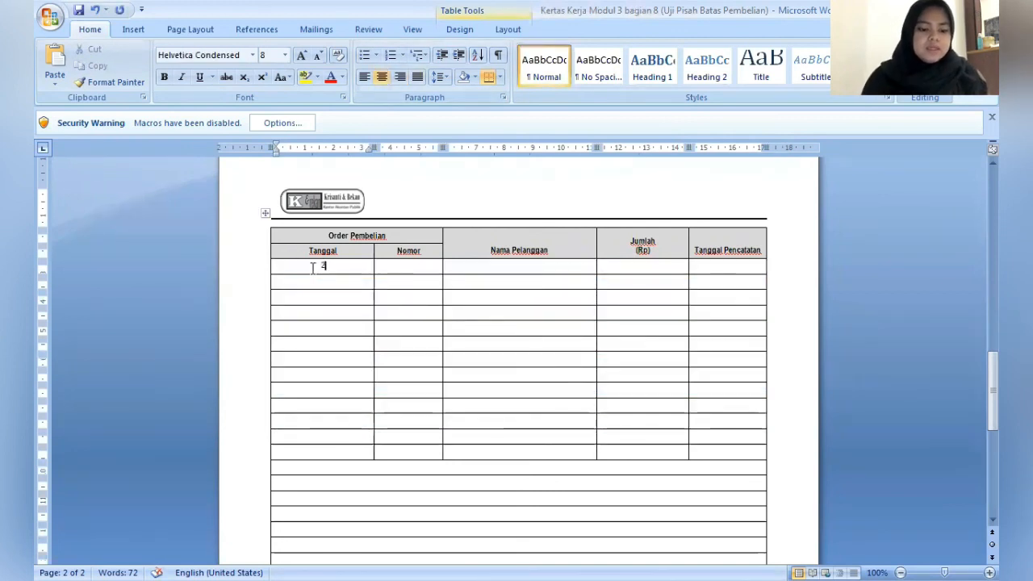
pyautogui.write('29 d')
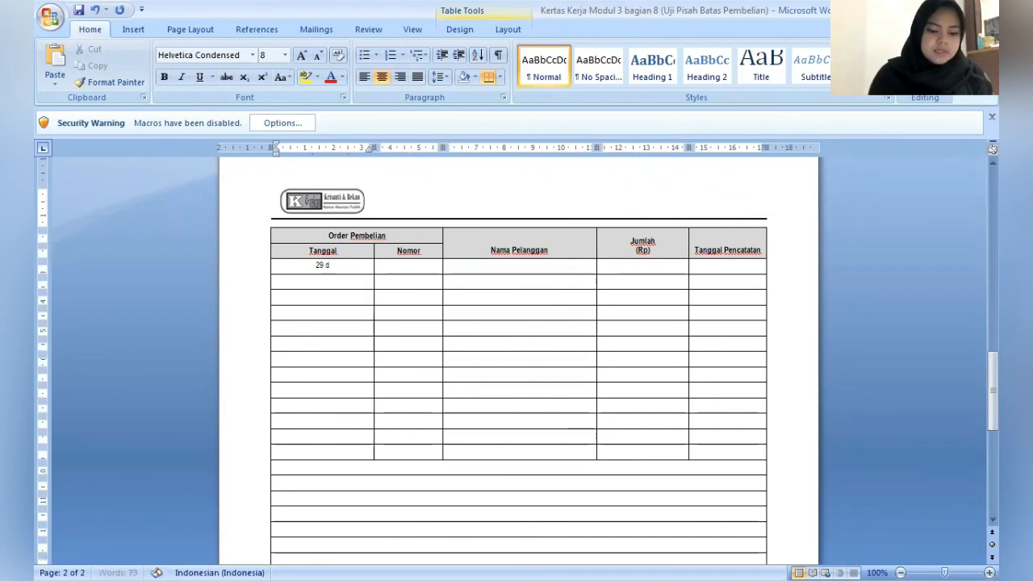
pyautogui.write('ESEMBER 2018')
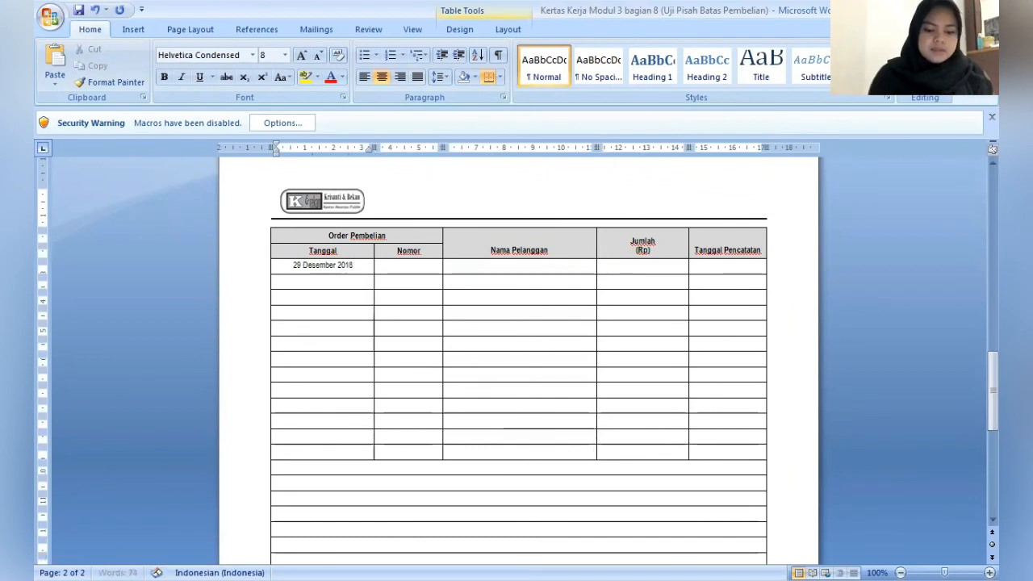
pyautogui.press('Tab')
pyautogui.write('2')
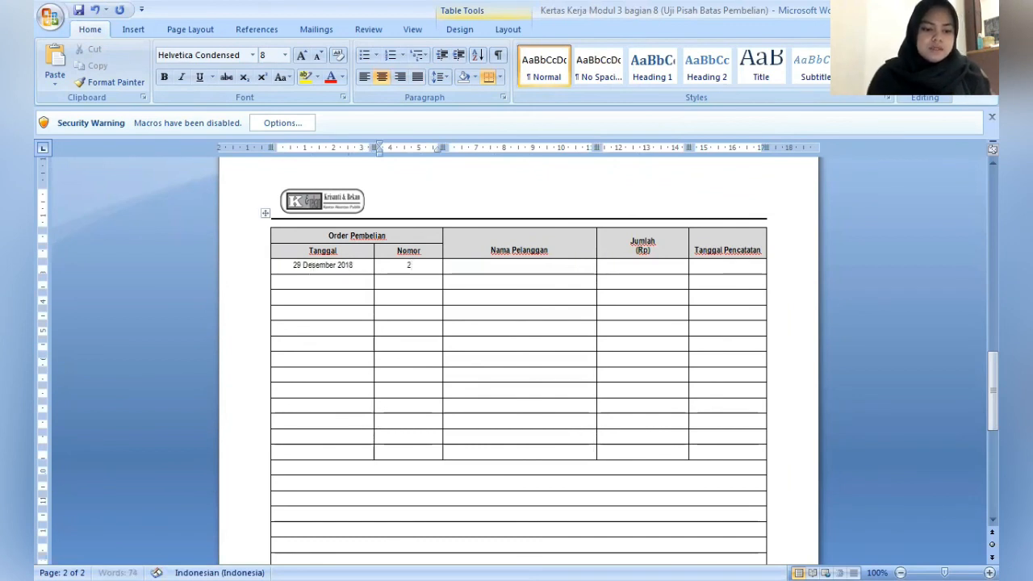
pyautogui.write('79')
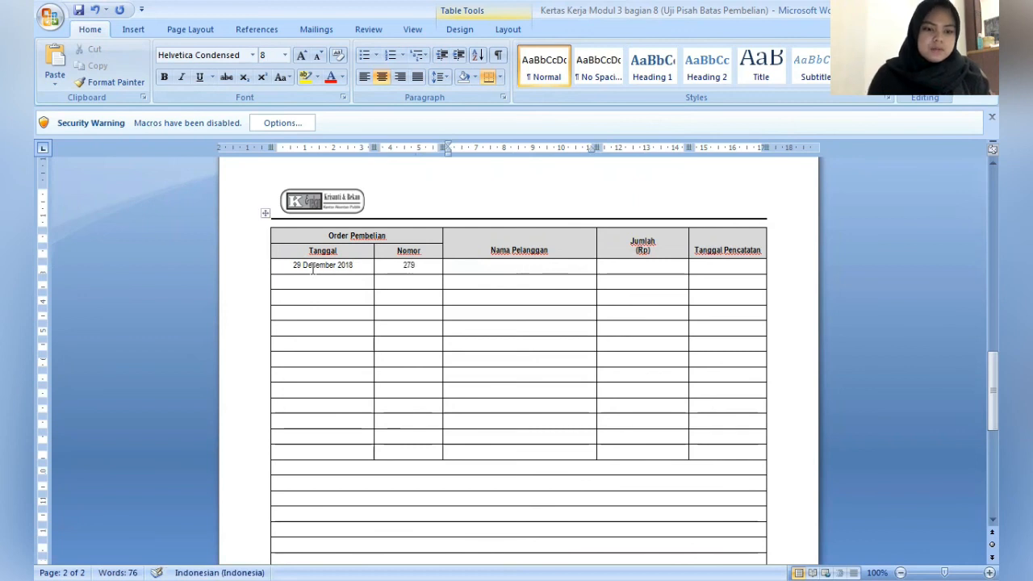
pyautogui.press('Tab')
pyautogui.write('PT')
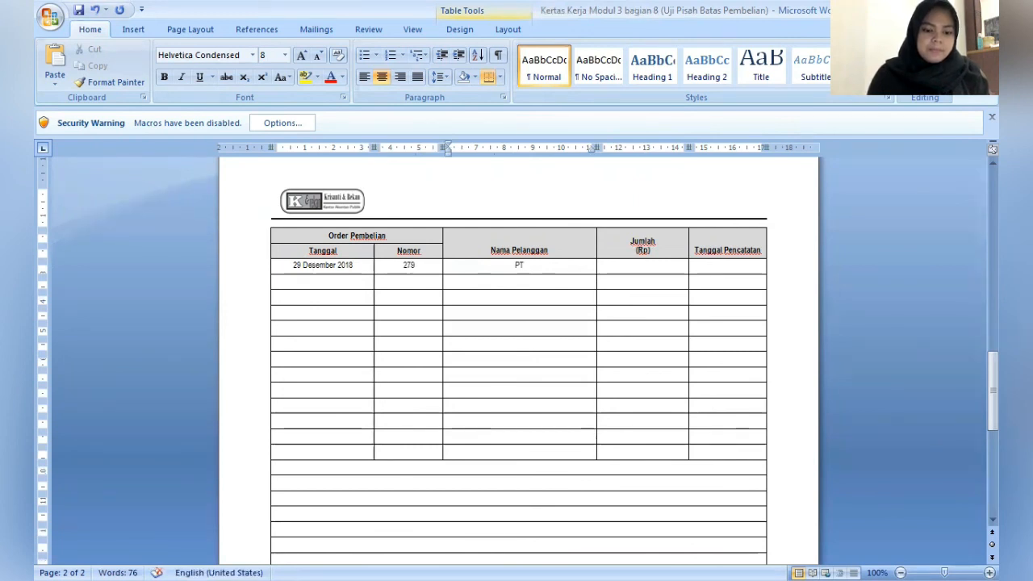
pyautogui.write(' Delta')
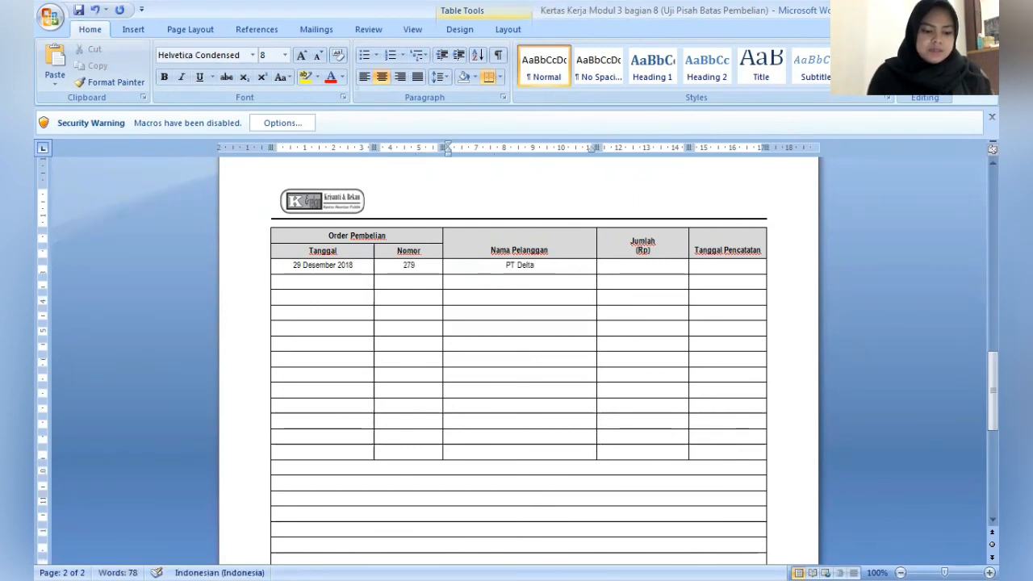
# - Enter 22.000.000 as Jumlah (Rp) and 31/12/2018 as Tanggal Pencatatan for PT Delta
pyautogui.press('Tab')
pyautogui.write('22.0')
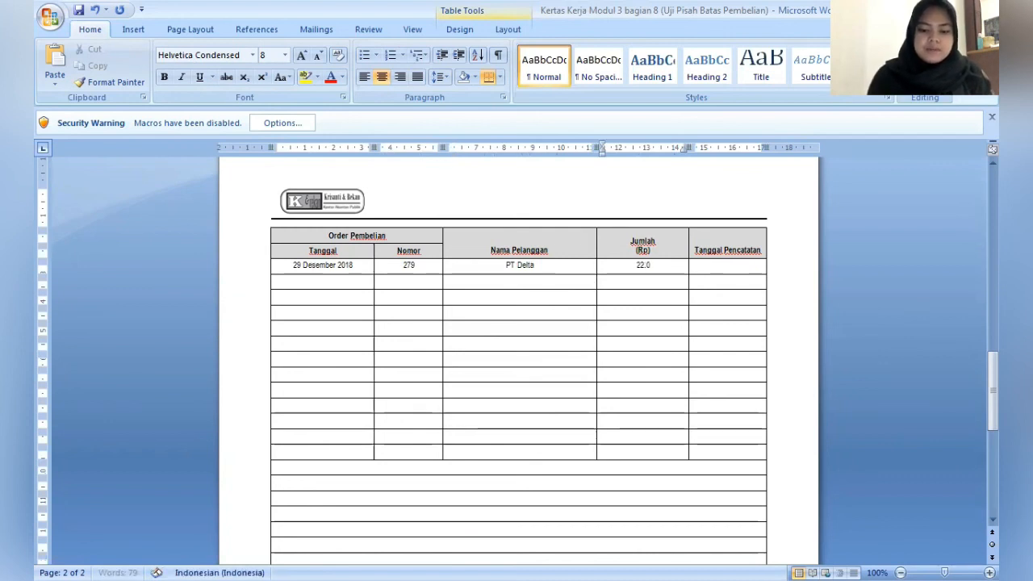
pyautogui.write('00.000')
pyautogui.press('Tab')
pyautogui.write('31/1')
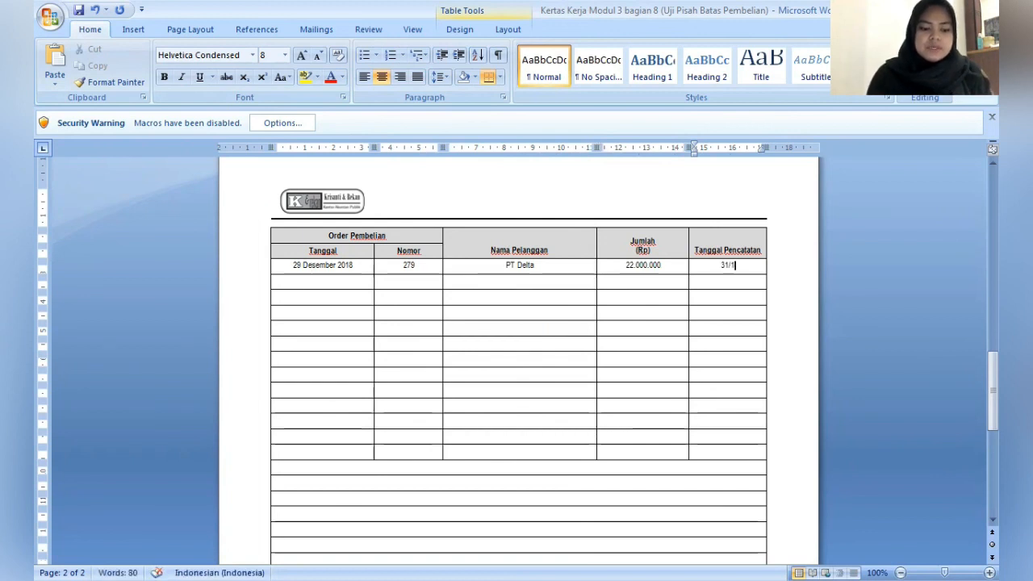
pyautogui.write('2/2018')
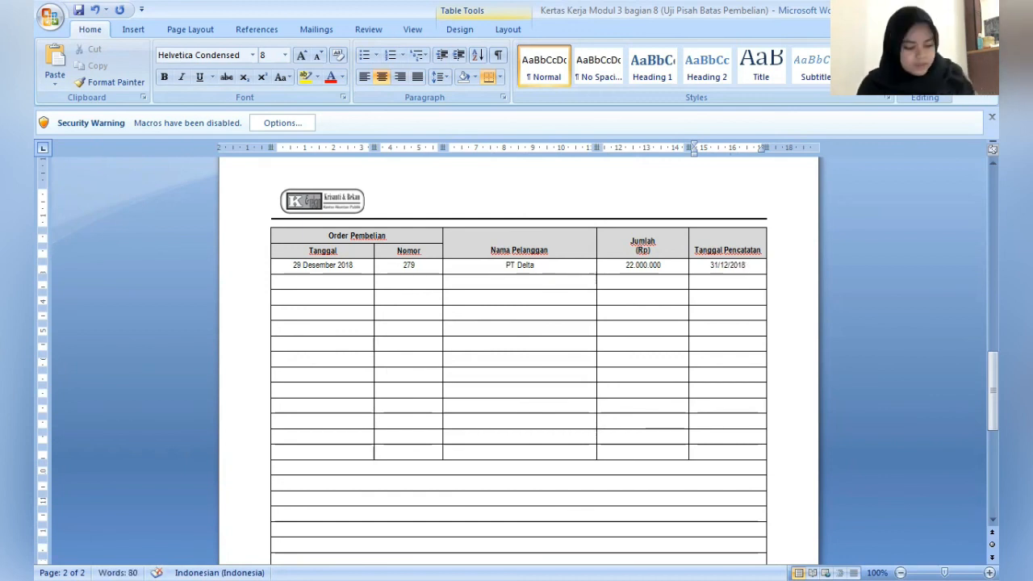
# - Start the second purchase order row with Tanggal 29 Desember 2018, the order number and PT Elang as Nama Pelanggan
pyautogui.press('Down')
pyautogui.press('Left')
pyautogui.press('Left')
pyautogui.press('Left')
pyautogui.press('Left')
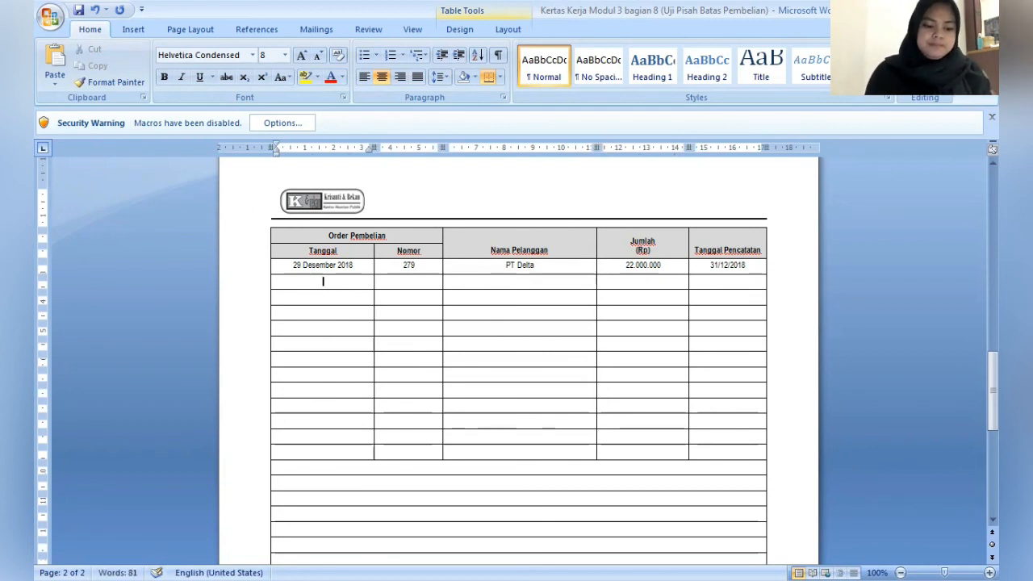
pyautogui.write('29')
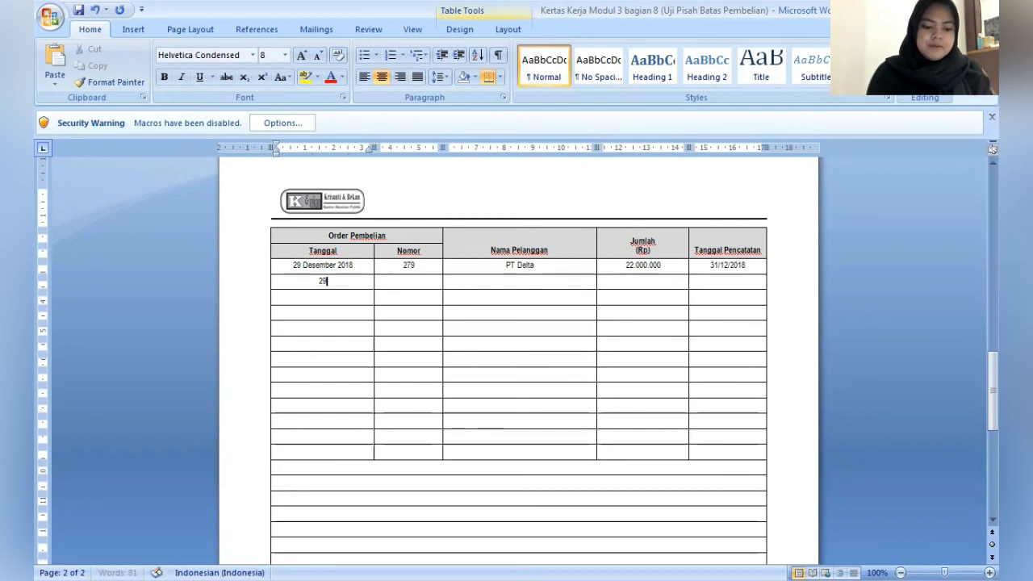
pyautogui.write(' Desember 2018')
pyautogui.press('Tab')
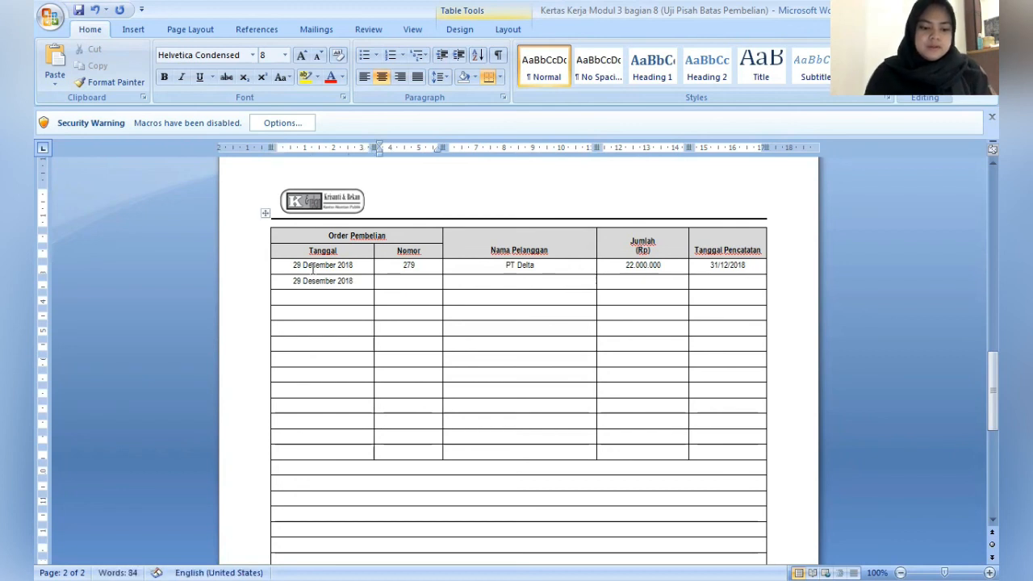
pyautogui.write('280')
pyautogui.press('Tab')
pyautogui.write('PT')
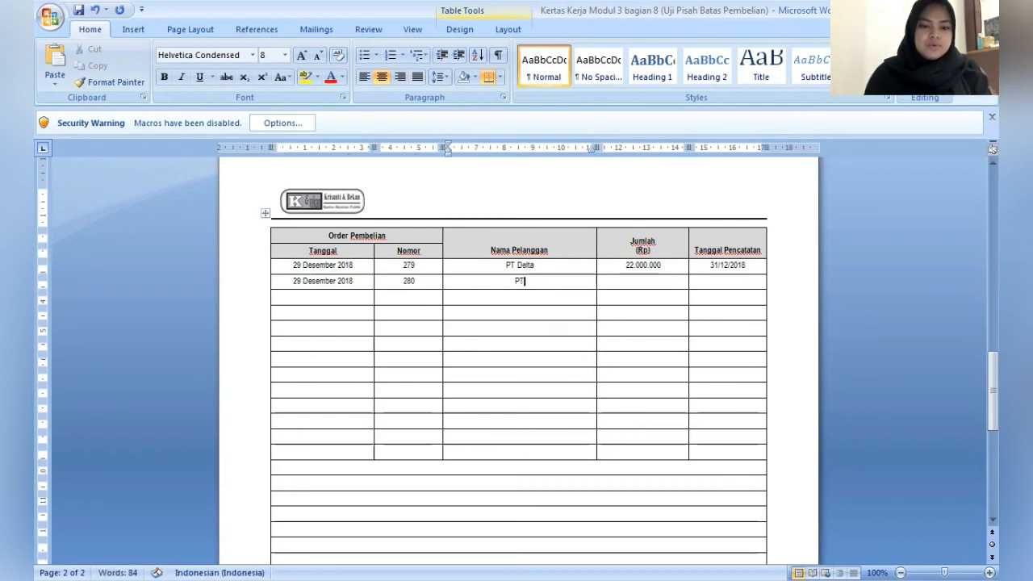
pyautogui.write(' Elang')
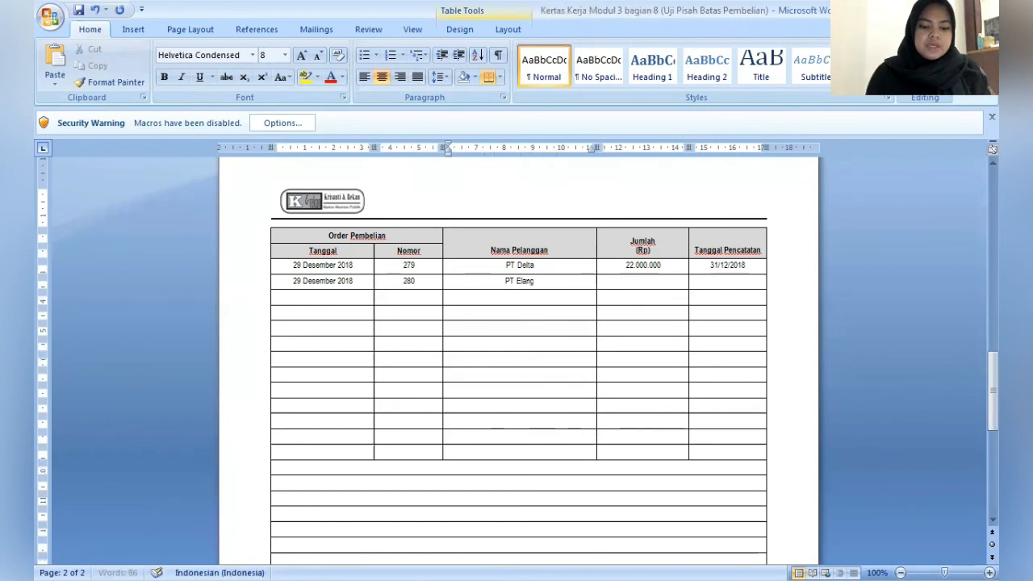
# - Enter 30.000.000 as Jumlah (Rp) and 31/12/2018 as Tanggal Pencatatan for PT Elang
pyautogui.press('Tab')
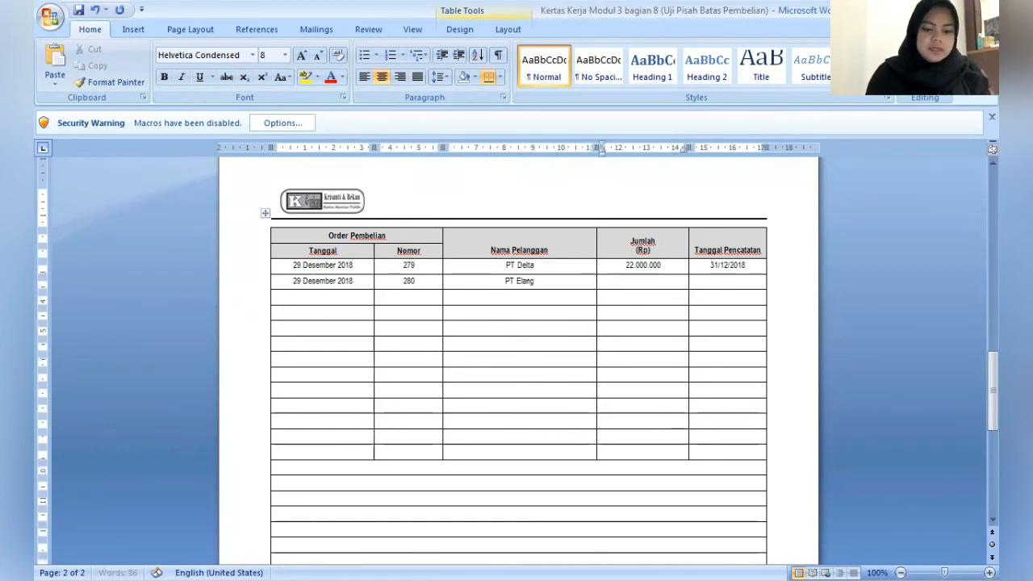
pyautogui.write('30.000.00')
pyautogui.press('BackSpace')
pyautogui.press('BackSpace')
pyautogui.press('BackSpace')
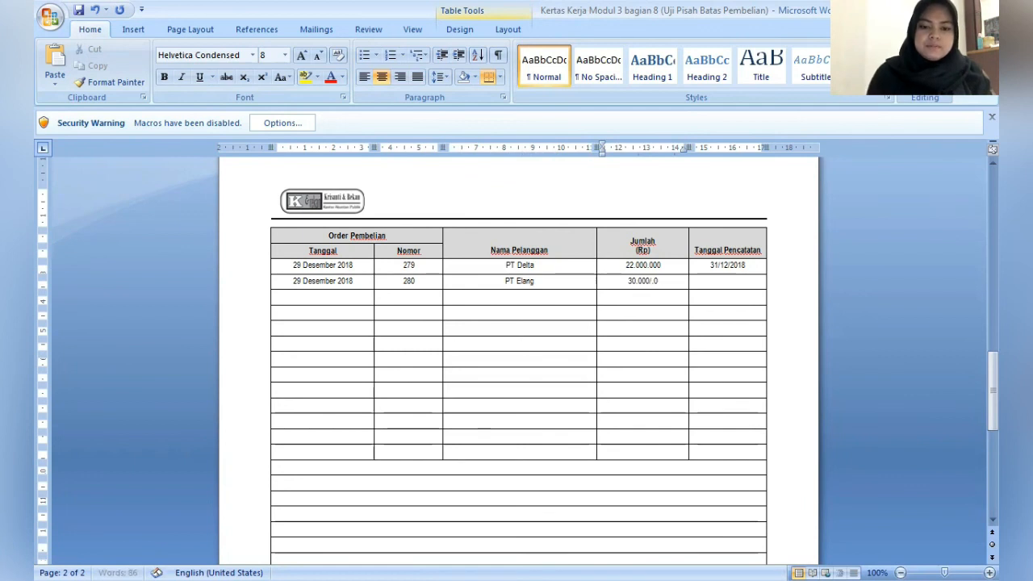
pyautogui.write('.000')
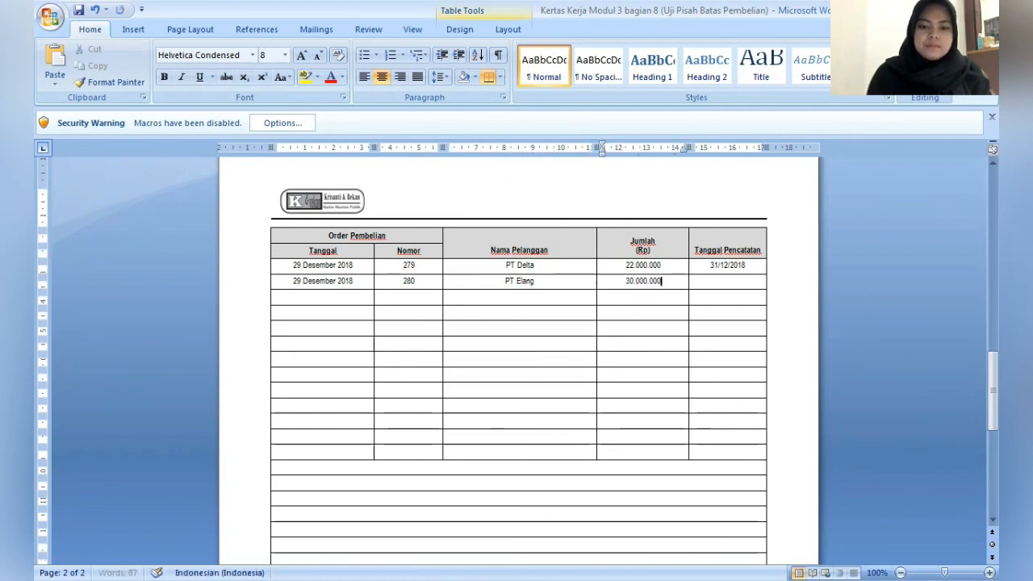
pyautogui.press('Tab')
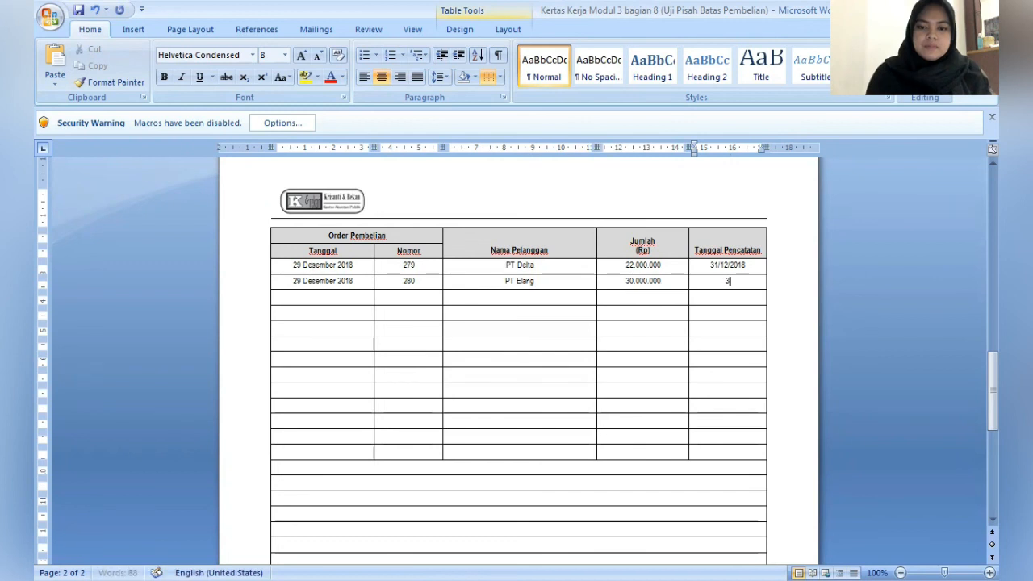
pyautogui.write('31/12/')
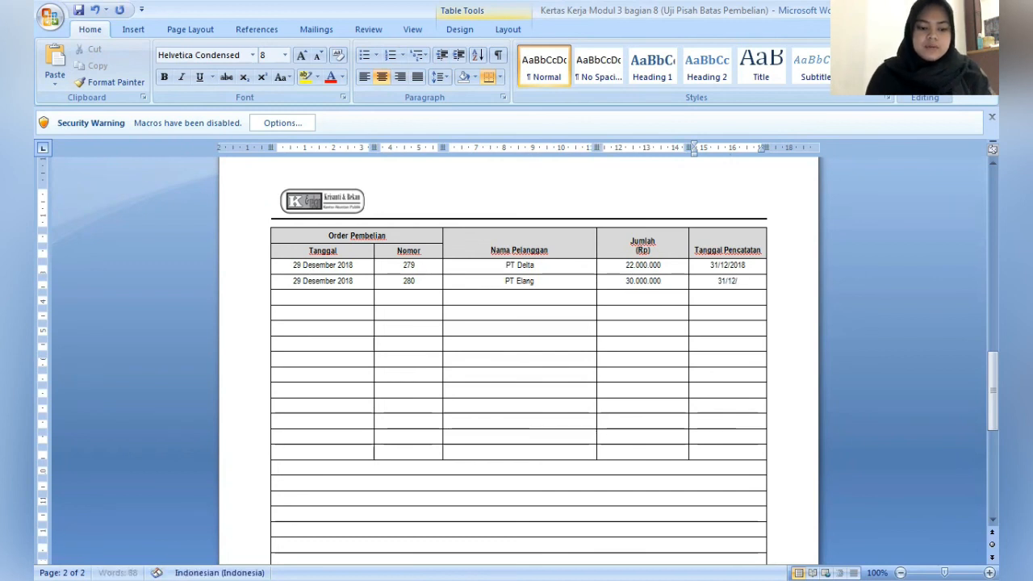
pyautogui.write('2018')
# - Enter 29 Desember 2018 as Tanggal in the third purchase order row
pyautogui.press('Down')
pyautogui.press('Left')
pyautogui.press('Left')
pyautogui.press('Left')
pyautogui.press('Left')
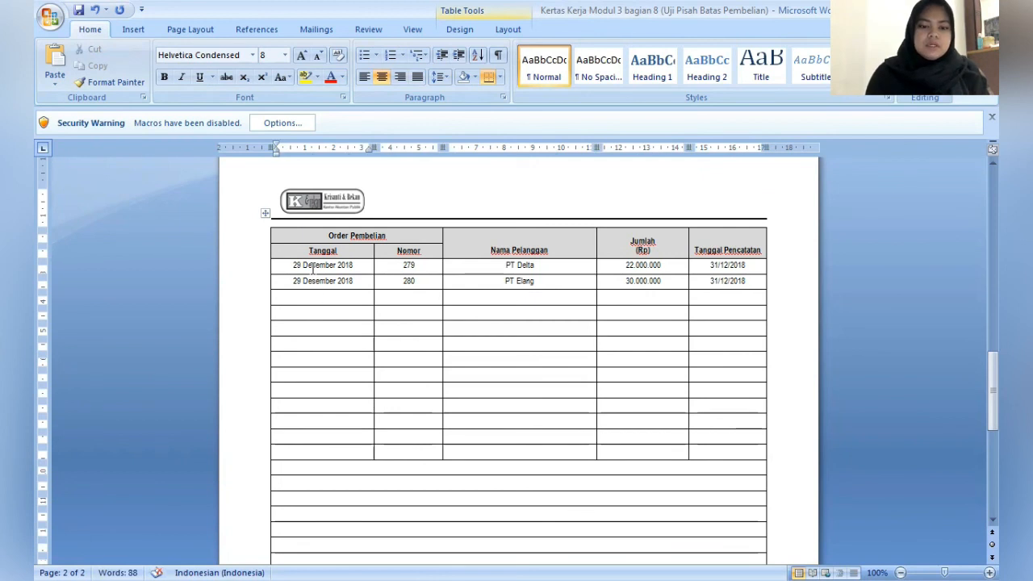
pyautogui.write('29')
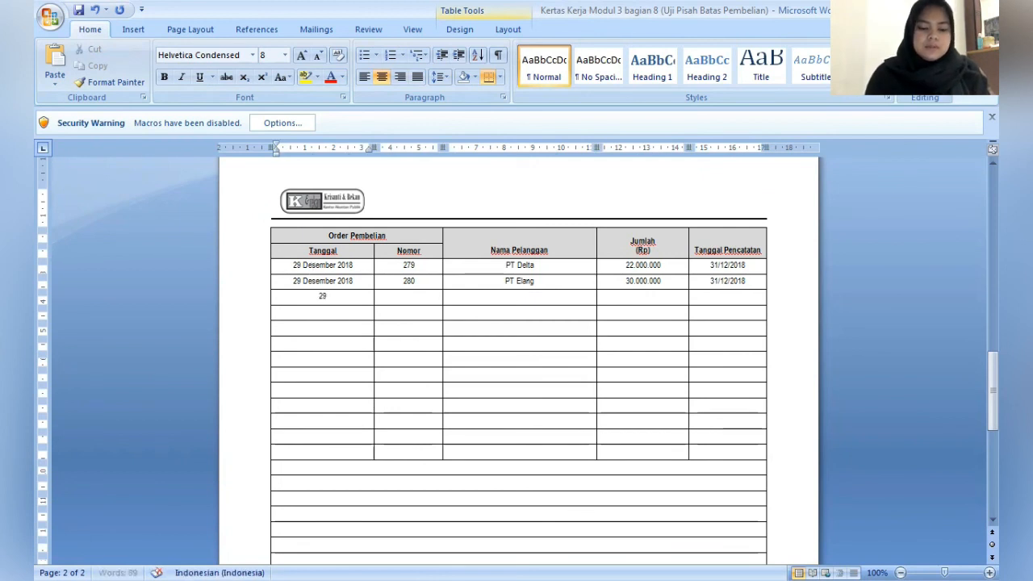
pyautogui.write(' Desme')
pyautogui.press('BackSpace')
pyautogui.press('BackSpace')
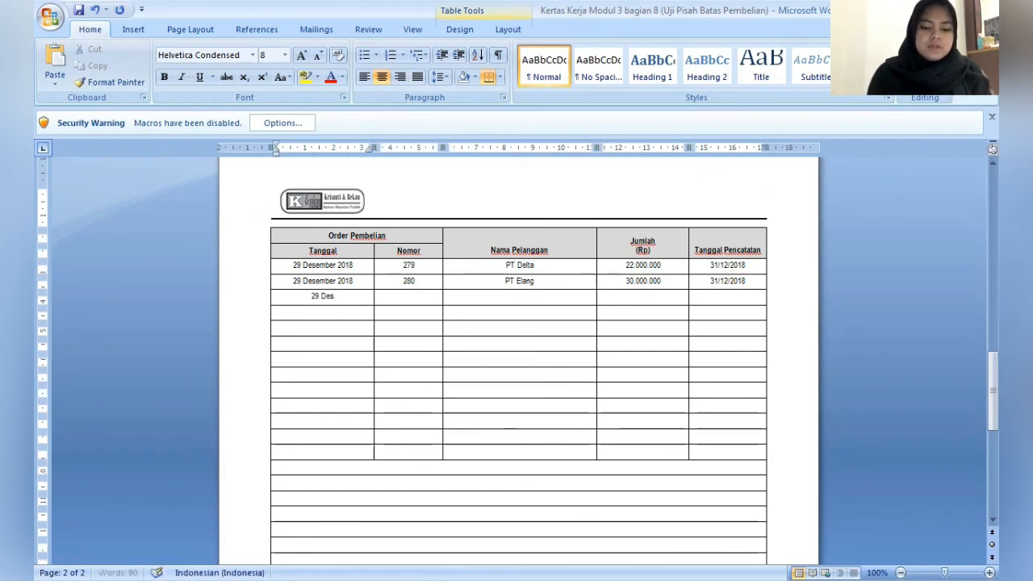
pyautogui.write('ember 2018')
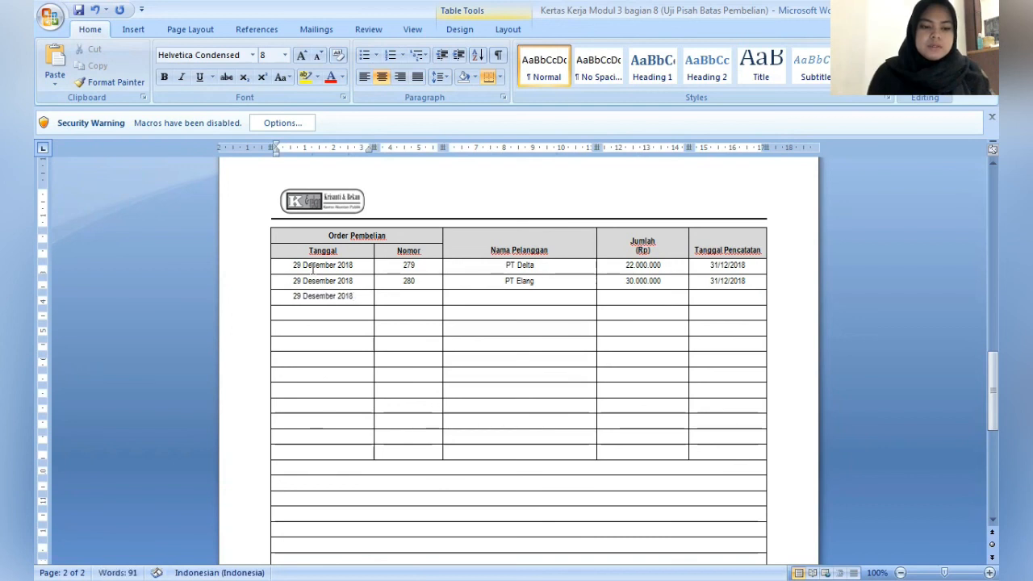
# - Fill in the order number and PT Fitra as Nama Pelanggan in the third purchase order row
pyautogui.press('Tab')
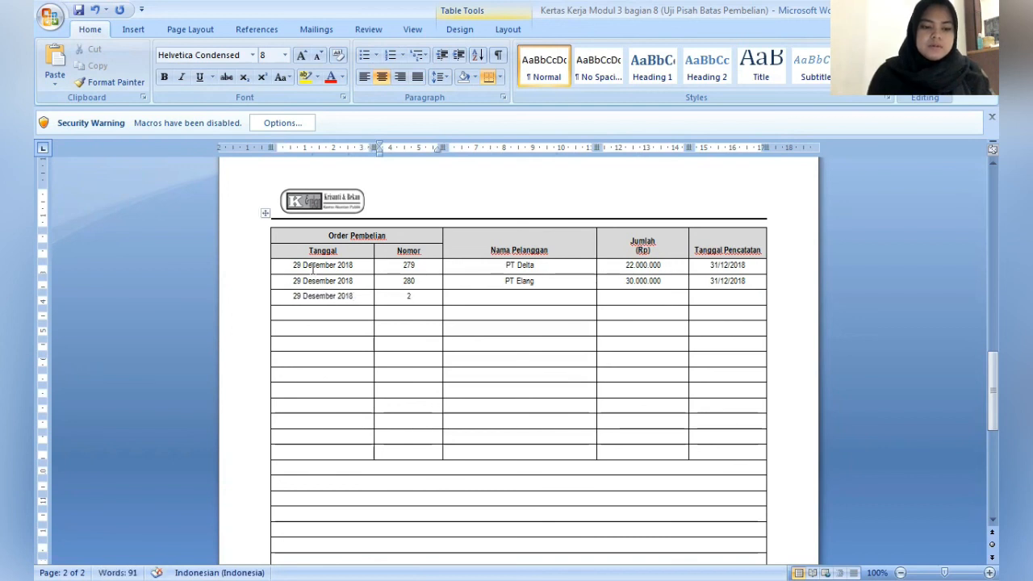
pyautogui.write('28')
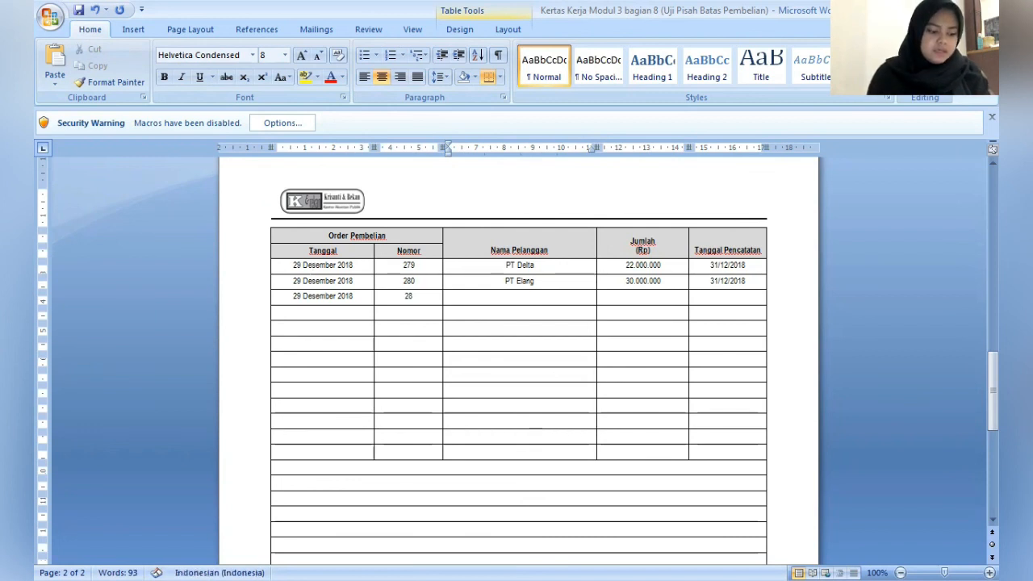
pyautogui.write('1')
pyautogui.press('Tab')
pyautogui.write('PT Fitra')
# - Enter 40.000.000 as Jumlah (Rp) and 31/12/2018 as Tanggal Pencatatan for PT Fitra
pyautogui.press('Tab')
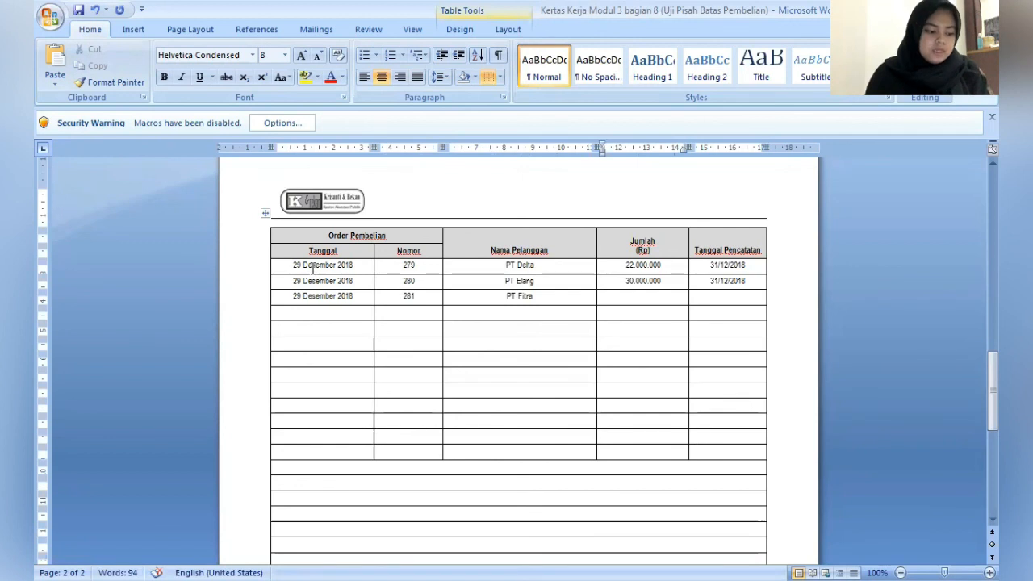
pyautogui.write('40')
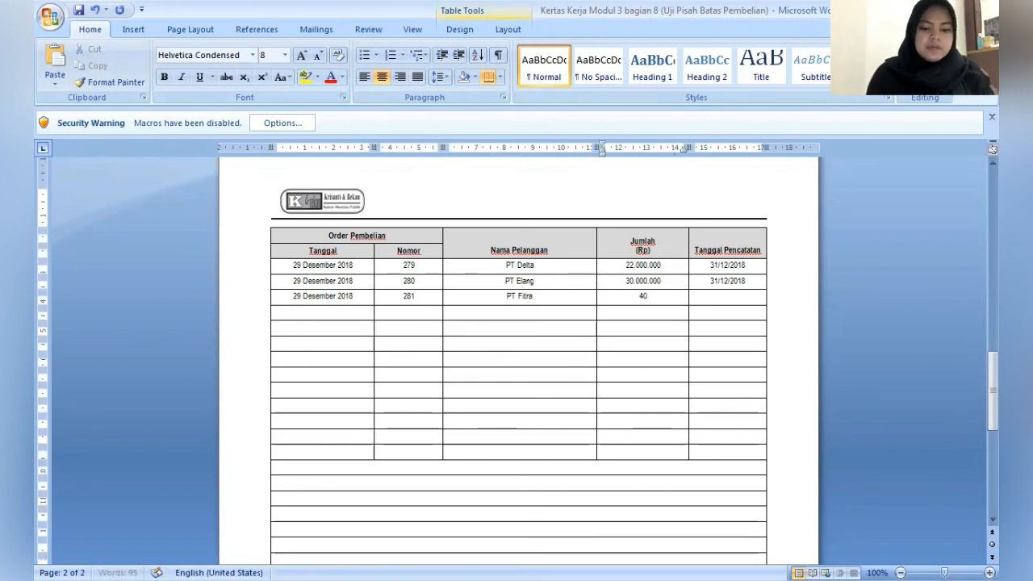
pyautogui.write('.000.000')
pyautogui.press('Tab')
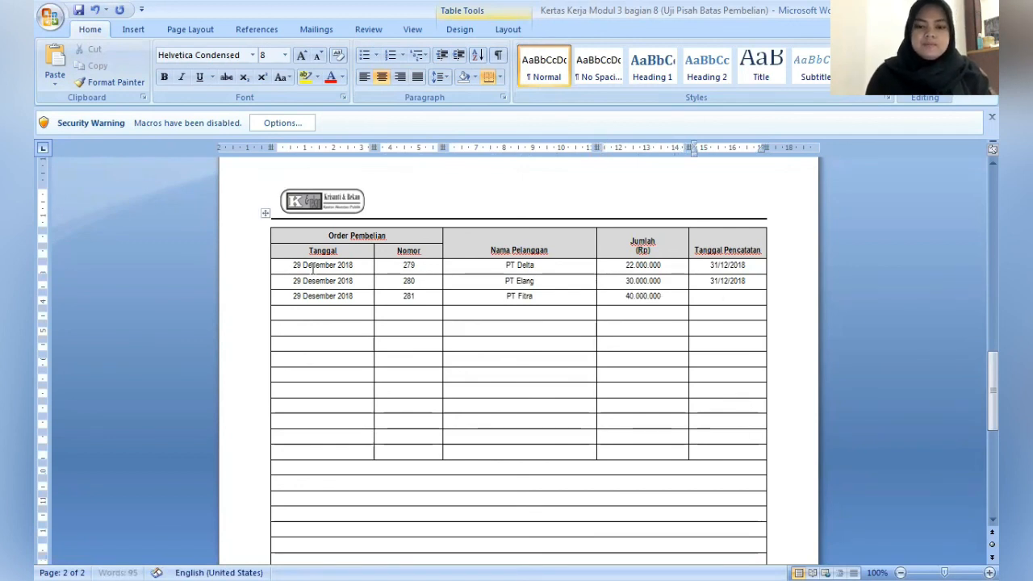
pyautogui.write('31/')
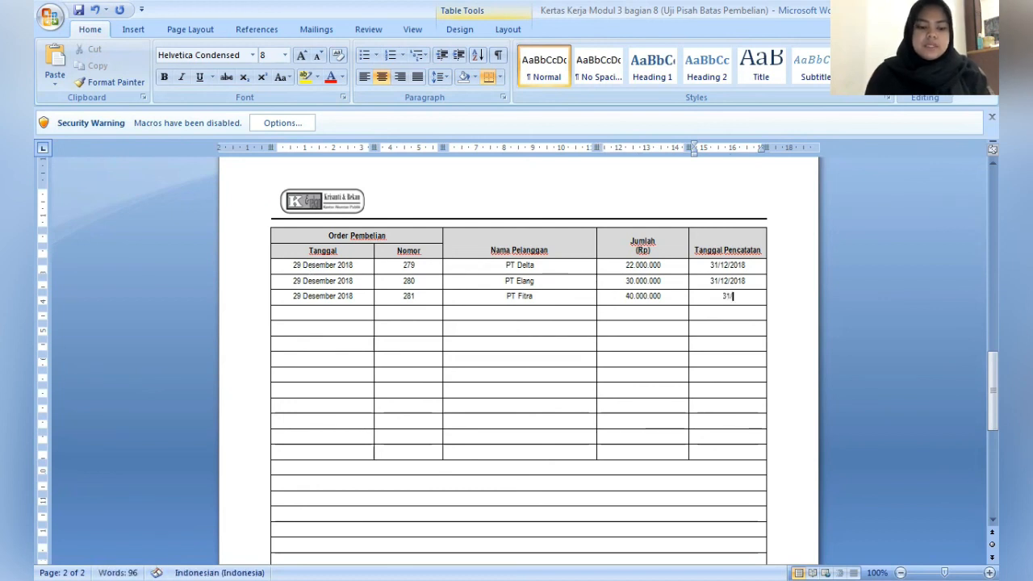
pyautogui.write('12/2018')
# - Enter 29 Desember 2018 as Tanggal in the fourth purchase order row
pyautogui.press('Down')
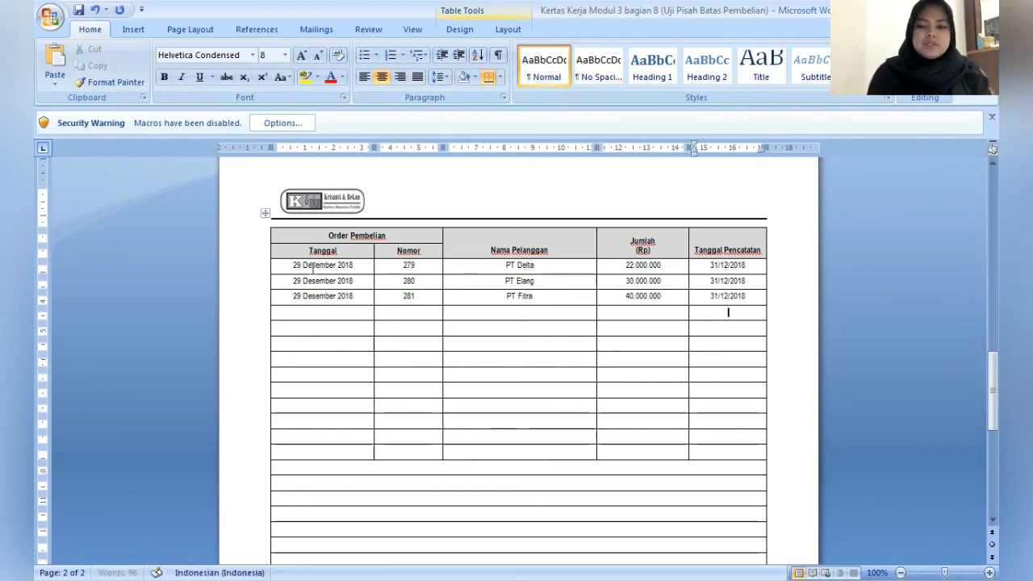
pyautogui.click(322, 312)
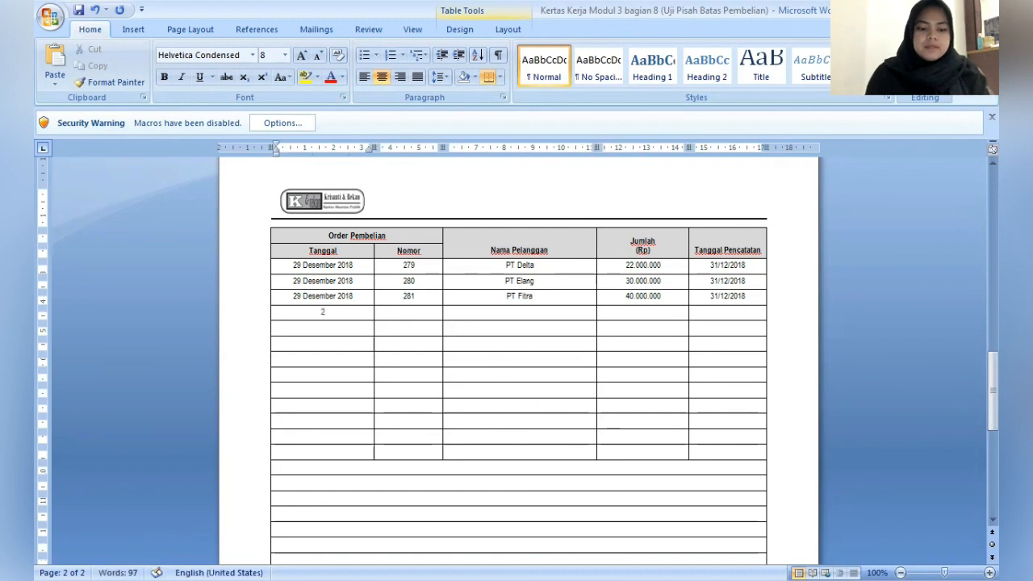
pyautogui.write('29 Des')
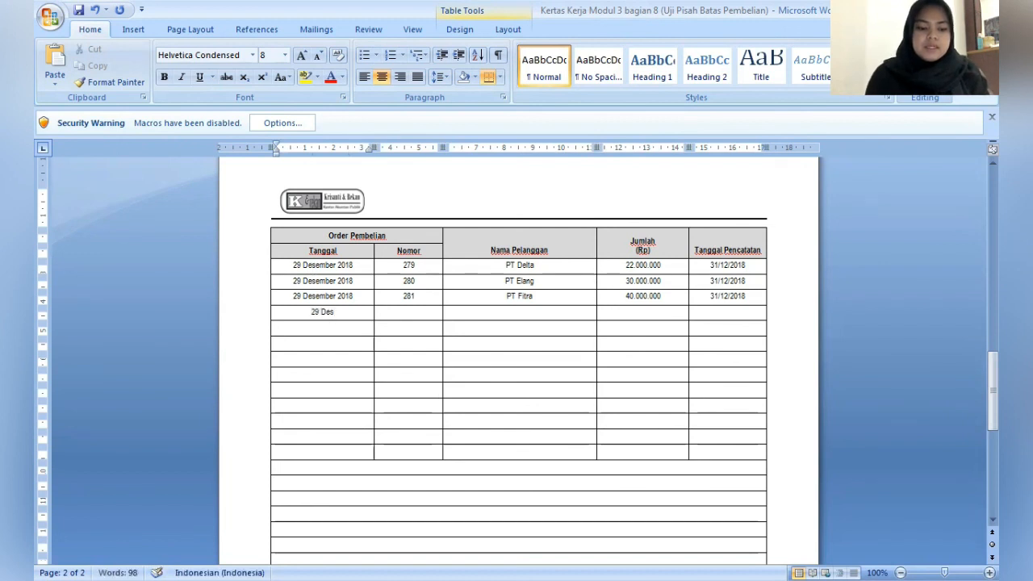
pyautogui.write('e')
pyautogui.press('Return')
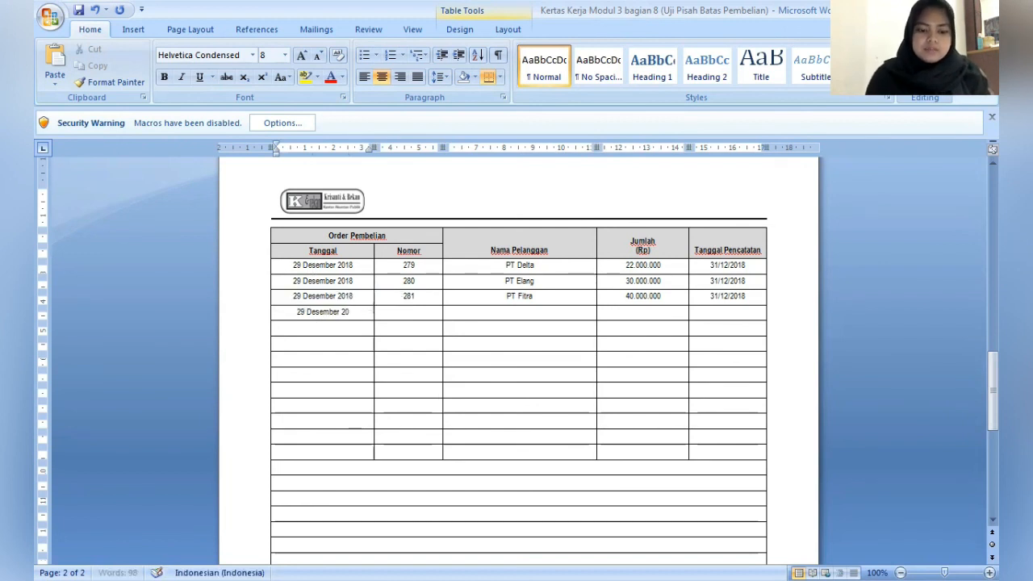
pyautogui.write('2018')
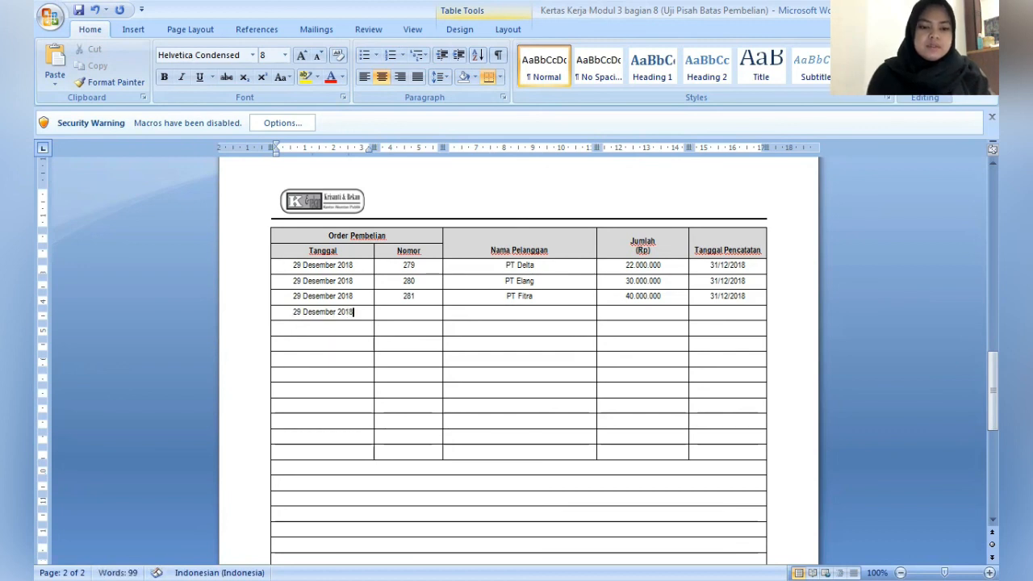
# - Fill in the order number and PT Gaya as Nama Pelanggan in the fourth purchase order row
pyautogui.press('Tab')
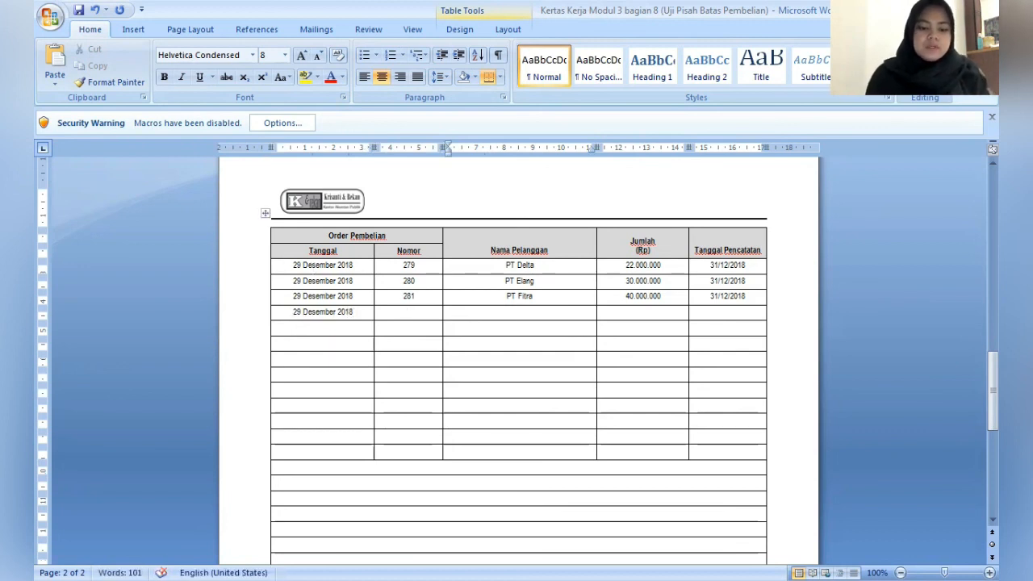
pyautogui.write('282')
pyautogui.press('Tab')
pyautogui.write('PT Gay')
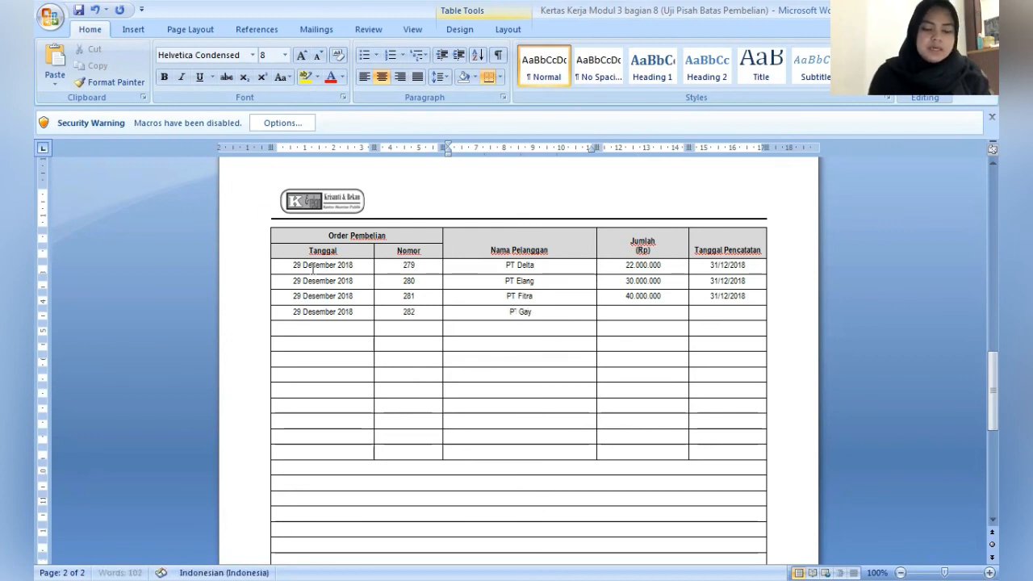
pyautogui.write('a')
# - Enter 50.000.000 as Jumlah (Rp) and 31/12/2018 as Tanggal Pencatatan for PT Gaya
pyautogui.press('Tab')
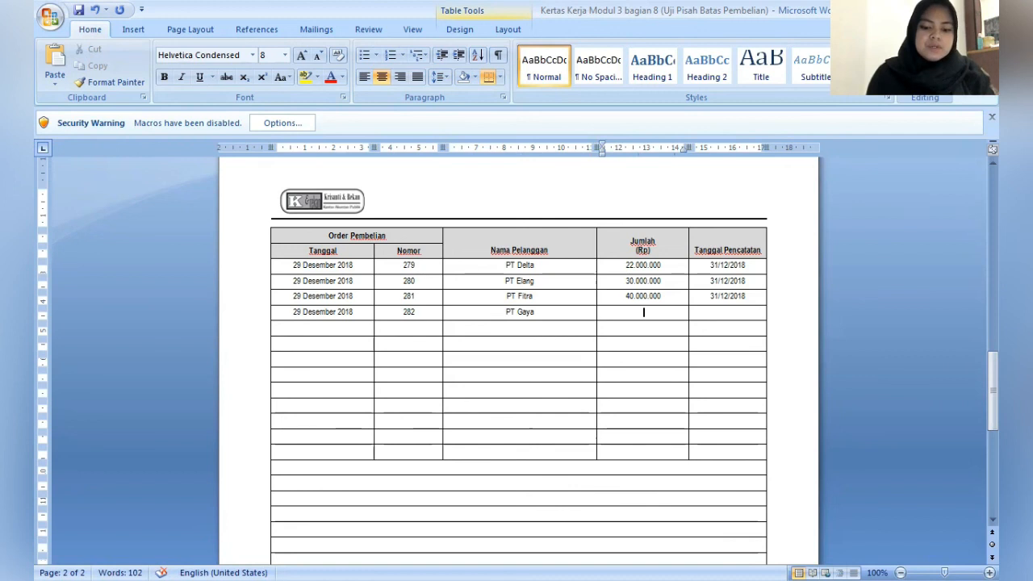
pyautogui.write('50.000.000')
pyautogui.press('Tab')
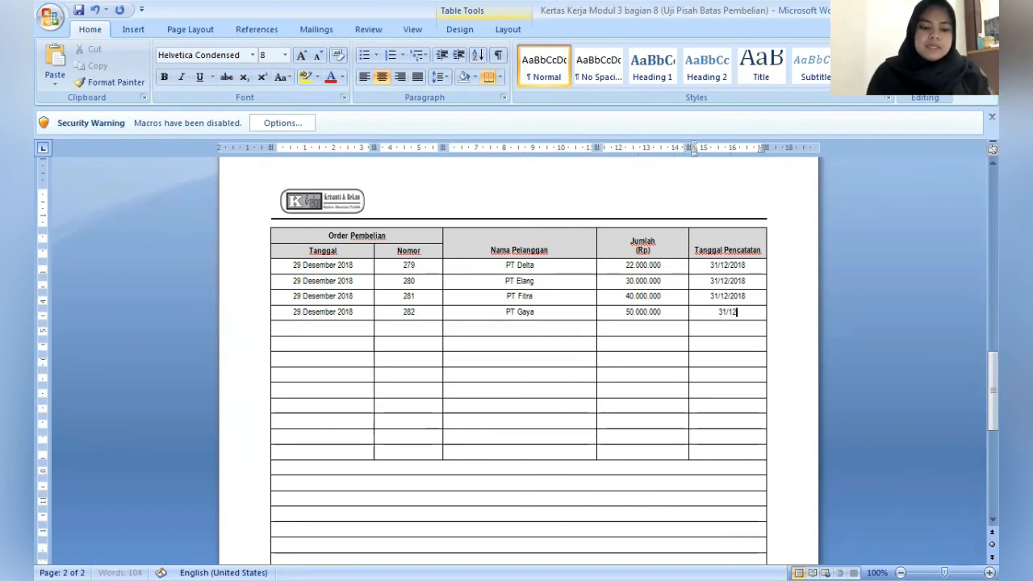
pyautogui.write('31/12/2018')
# - Enter 29 Desember 2018 as Tanggal in the fifth purchase order row
pyautogui.click(312, 266)
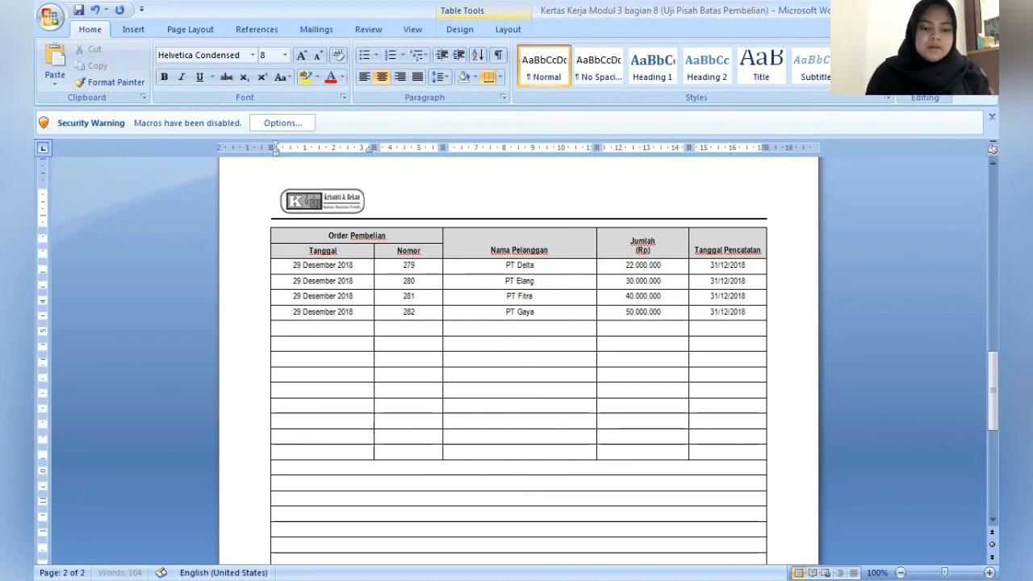
pyautogui.write('29')
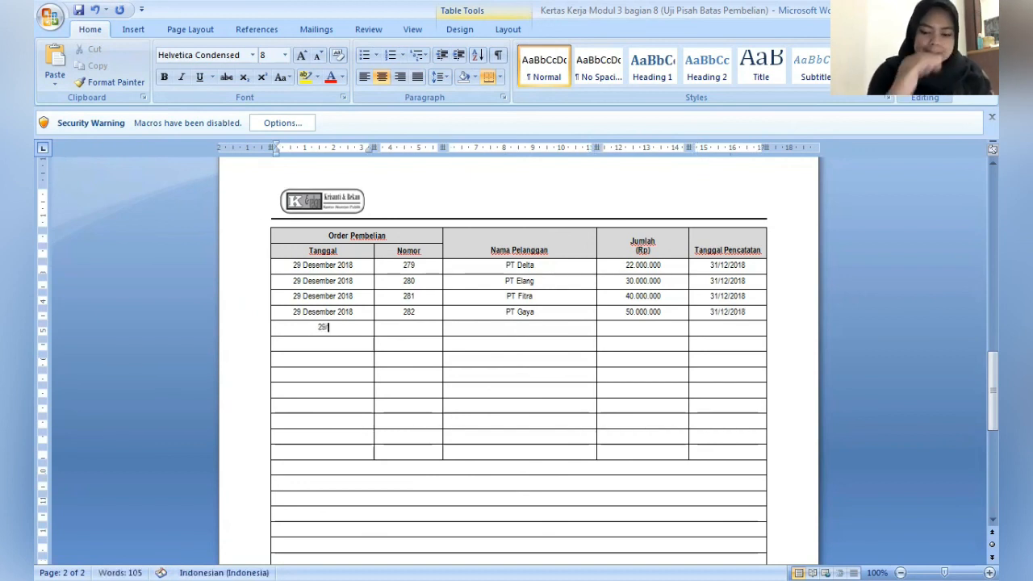
pyautogui.write(' Des')
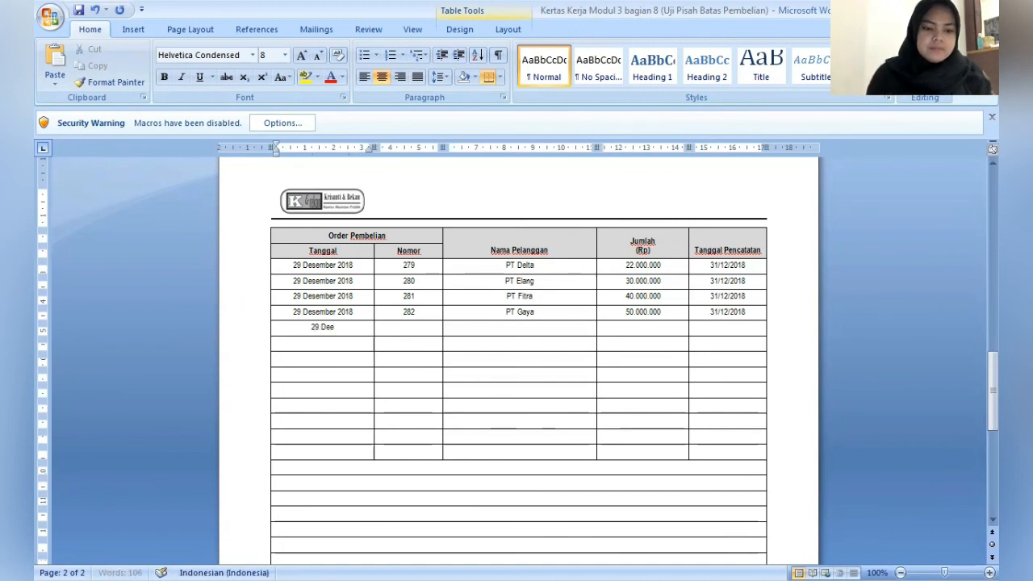
pyautogui.press('BackSpace')
pyautogui.write('sember 2018')
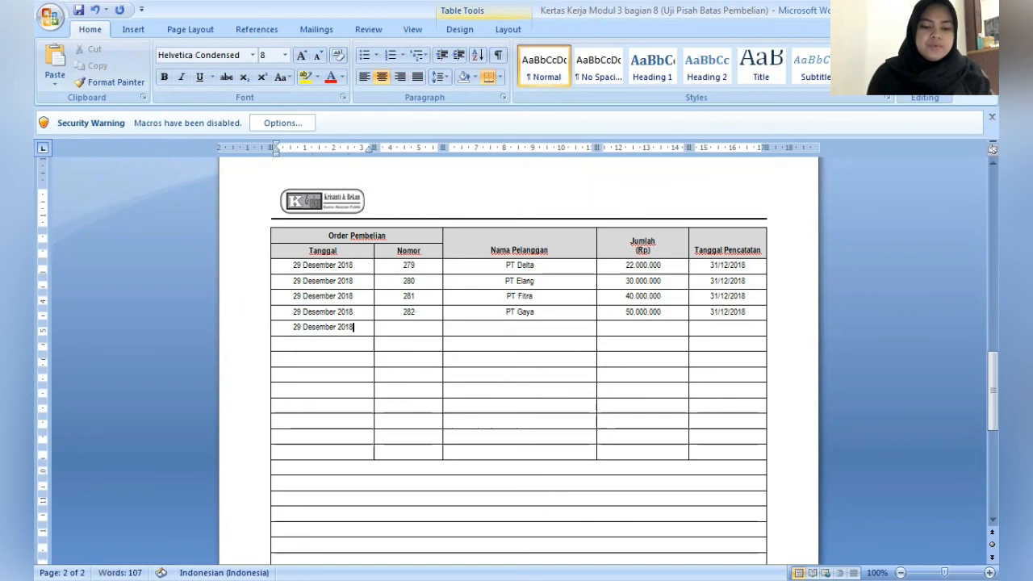
# - Fill in the order number and PT Hero as Nama Pelanggan in the fifth purchase order row
pyautogui.press('Tab')
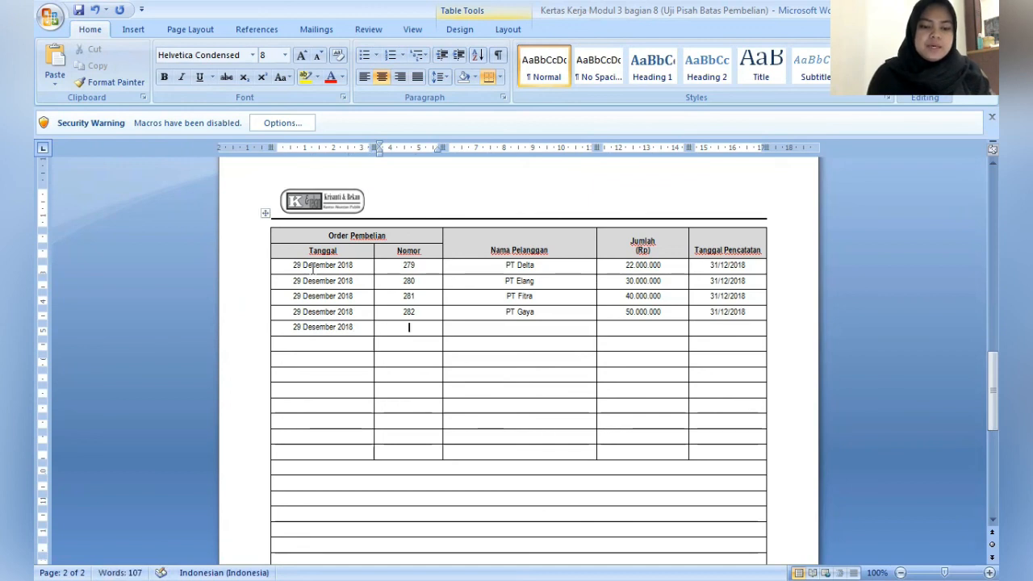
pyautogui.write('283')
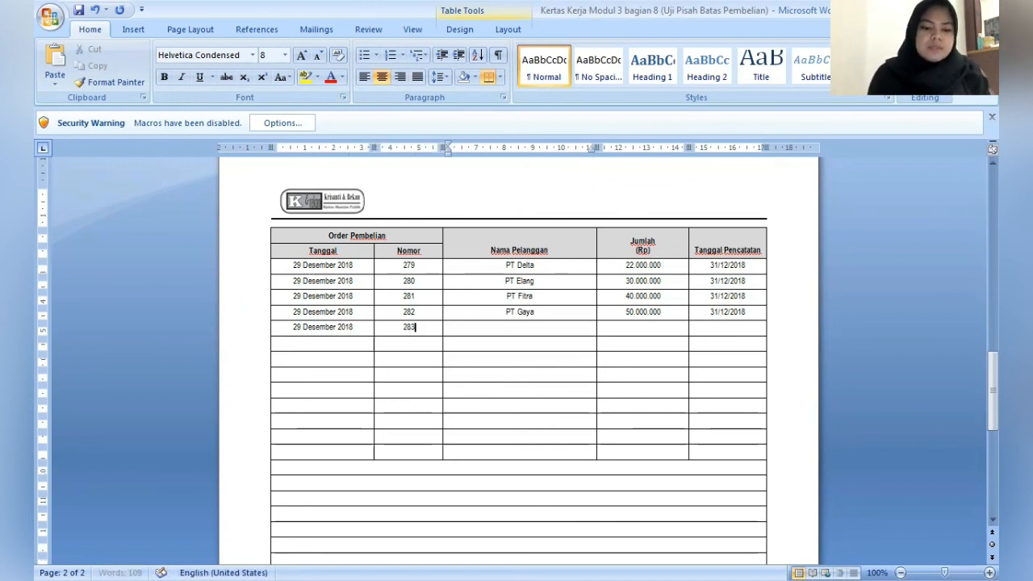
pyautogui.press('Tab')
pyautogui.write('PT')
pyautogui.press('Tab')
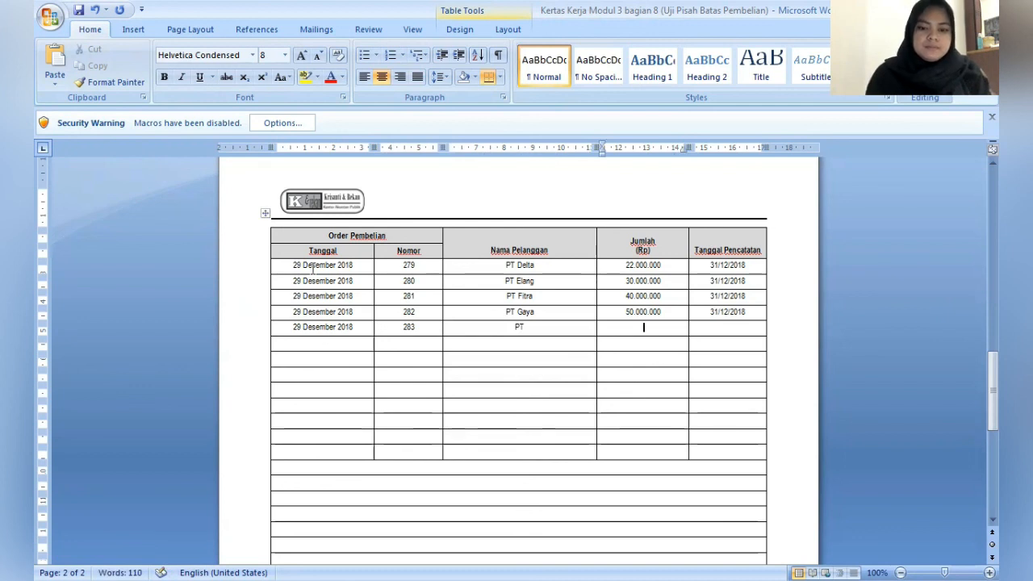
pyautogui.write('Hero')
pyautogui.write('60')
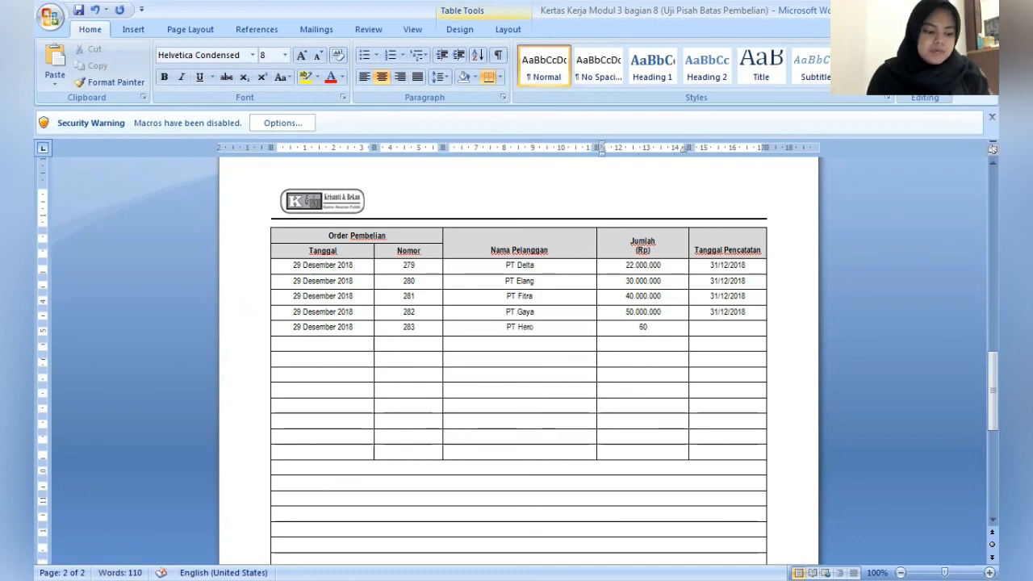
pyautogui.write('.000.000')
# - Enter 60.000.000 as Jumlah (Rp) and 31/12/2018 as Tanggal Pencatatan for PT Hero
pyautogui.press('Tab')
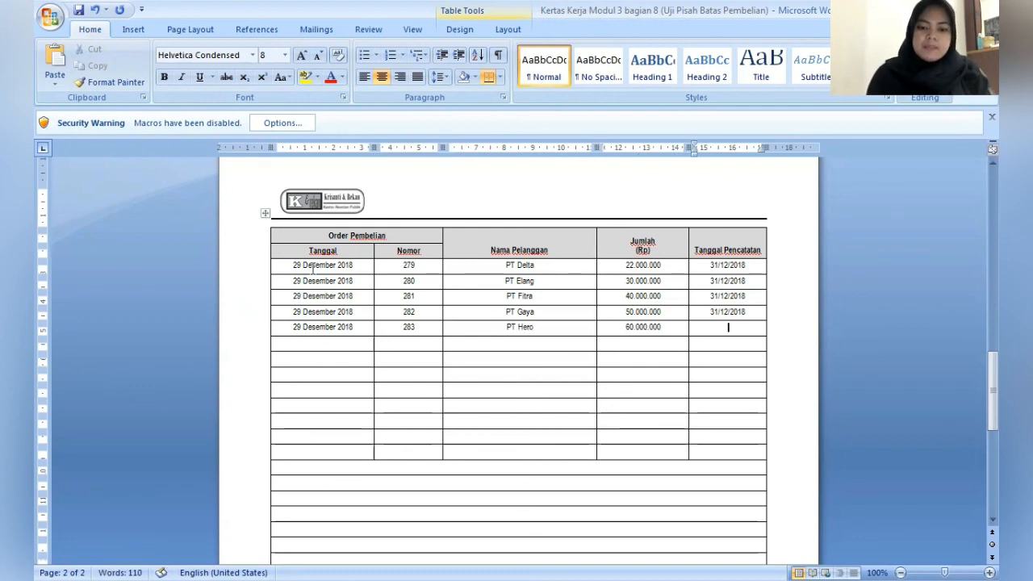
pyautogui.write('31/1')
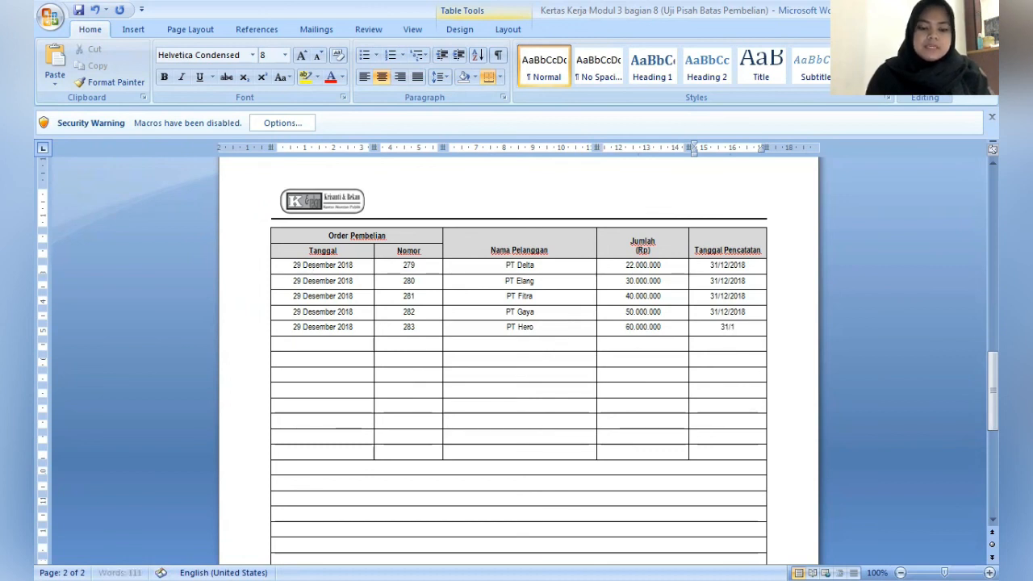
pyautogui.write('2')
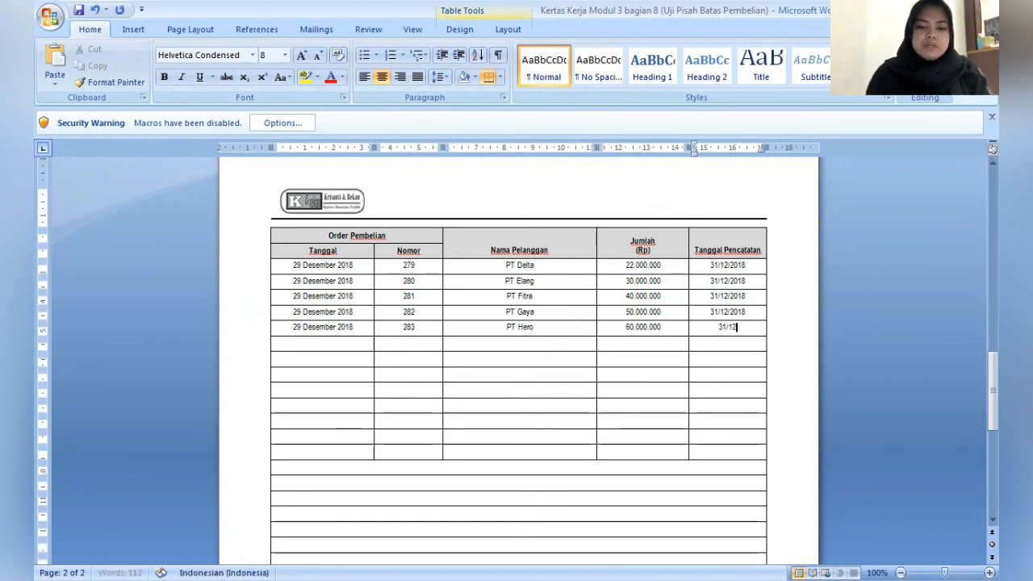
pyautogui.write('/2018')
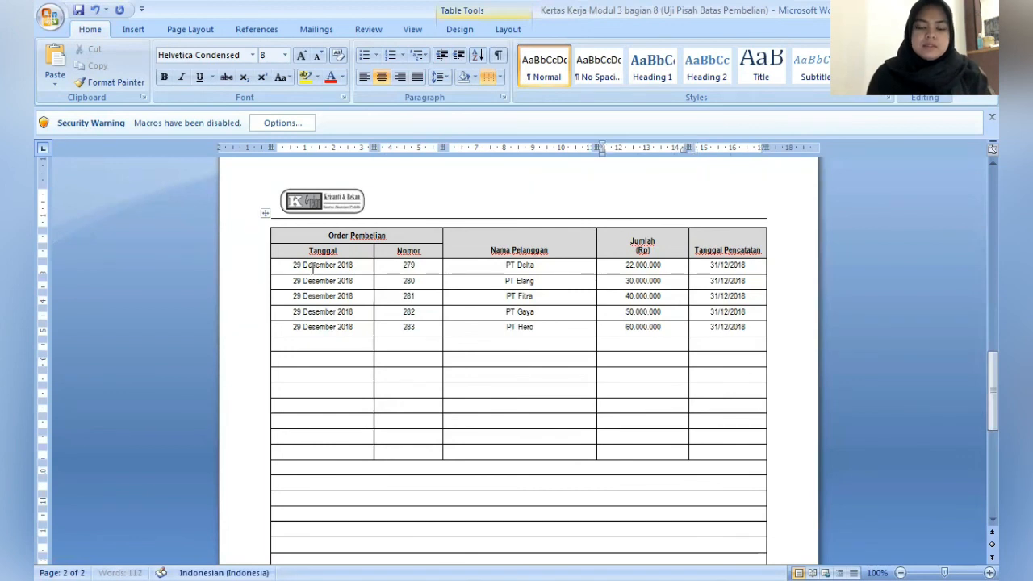
# - Enter 29 Desember 2018 as Tanggal in the sixth purchase order row
pyautogui.click(312, 268)
pyautogui.click(323, 343)
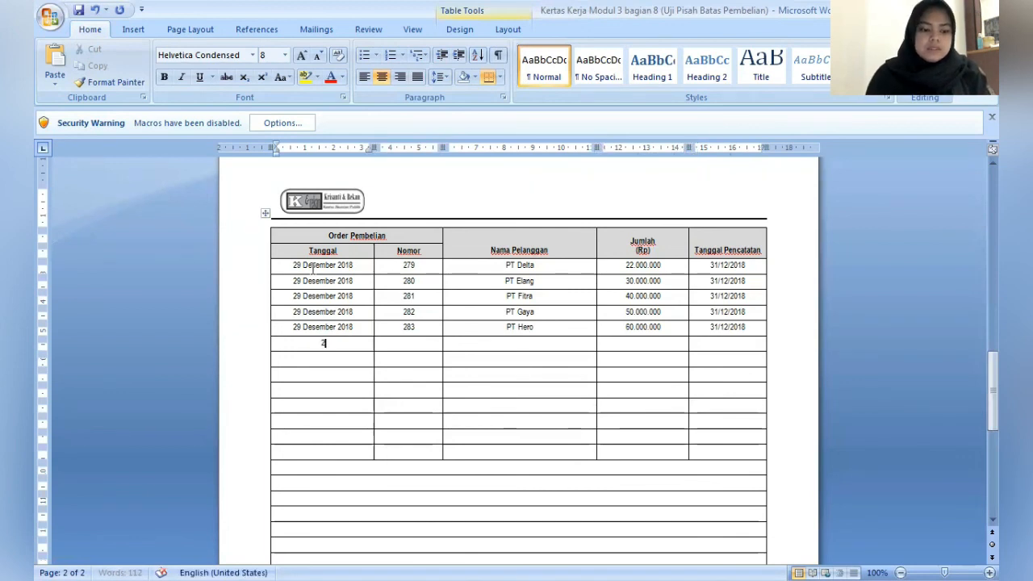
pyautogui.write('29 Des')
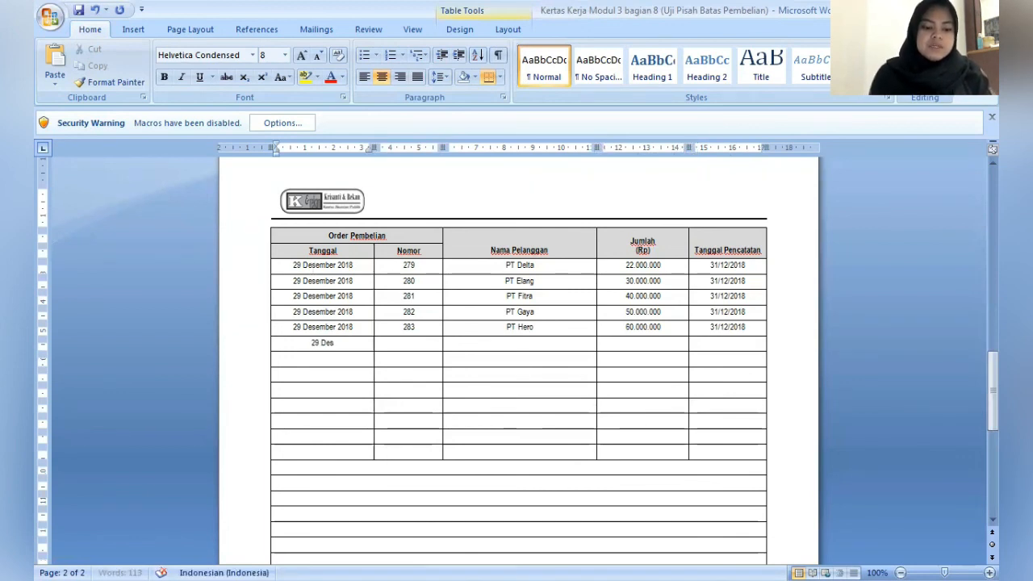
pyautogui.write('ember 2018')
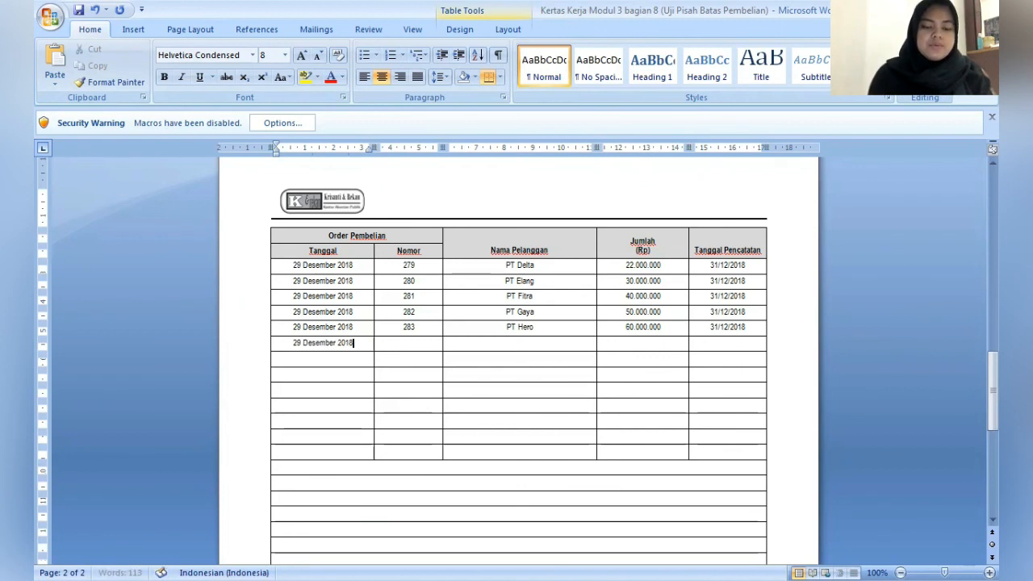
pyautogui.press('Down')
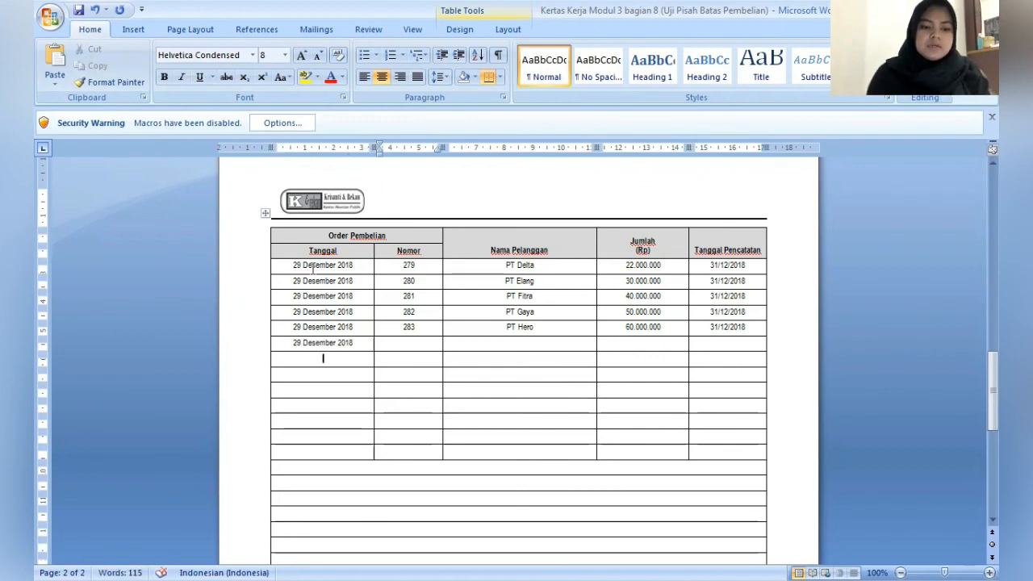
# - Fill in the order number and PT Indah as Nama Pelanggan in the sixth purchase order row
pyautogui.press('Up')
pyautogui.press('Tab')
pyautogui.write('28')
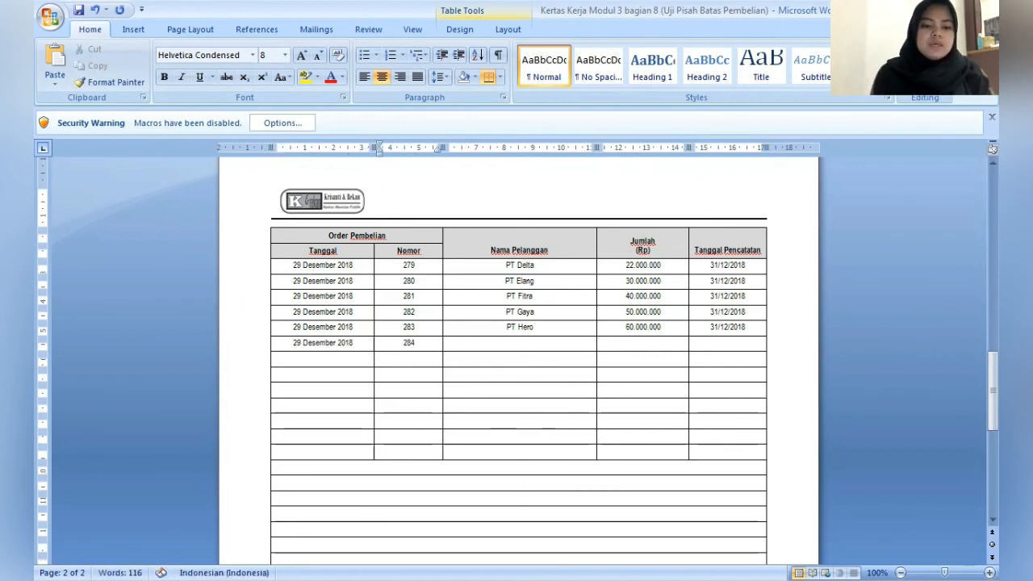
pyautogui.press('Tab')
pyautogui.write('PT ')
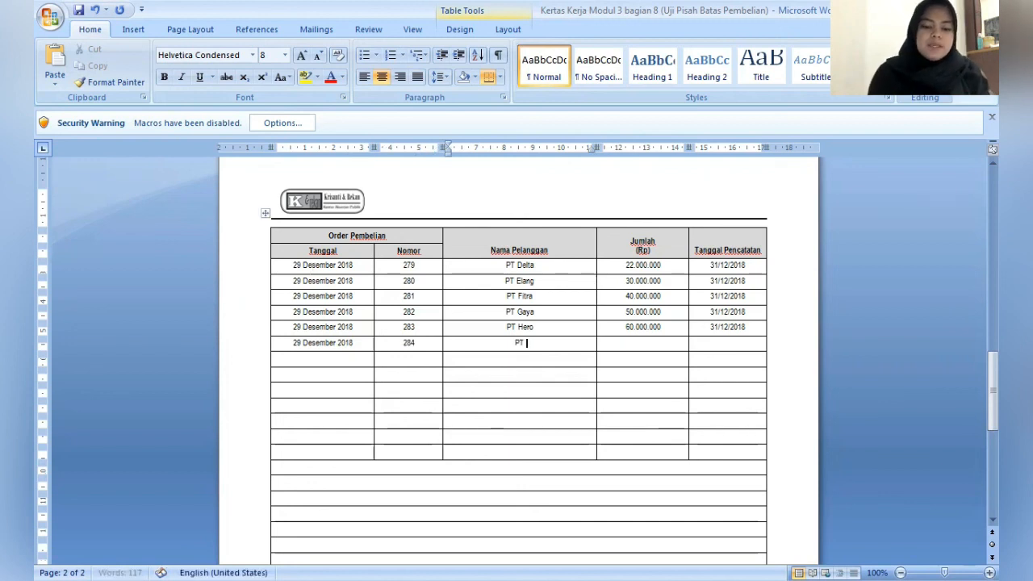
pyautogui.write('Indah')
# - Enter 70.000.000 as Jumlah (Rp) and 31/12/2018 as Tanggal Pencatatan in the sixth purchase order row
pyautogui.press('Tab')
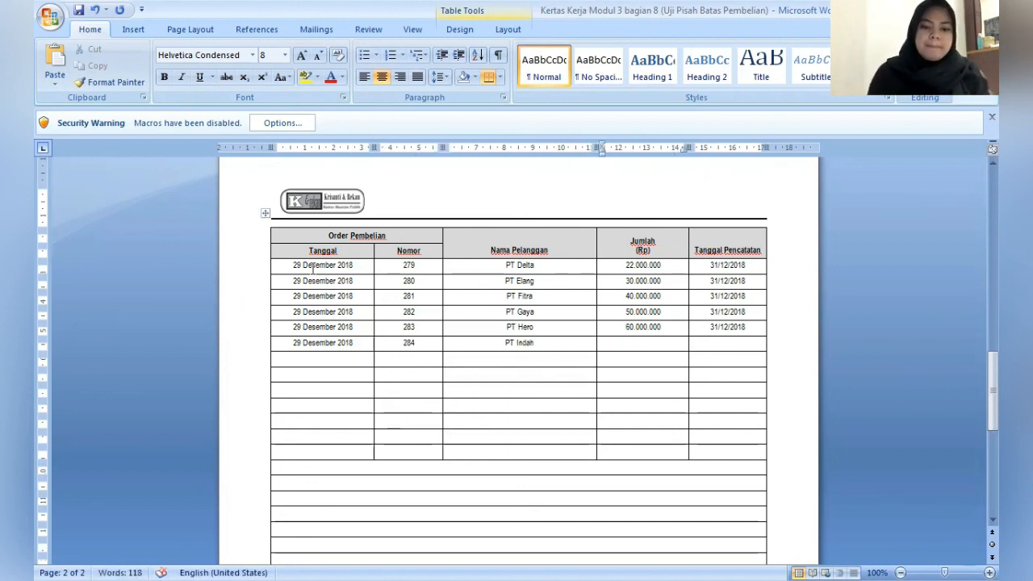
pyautogui.write('70')
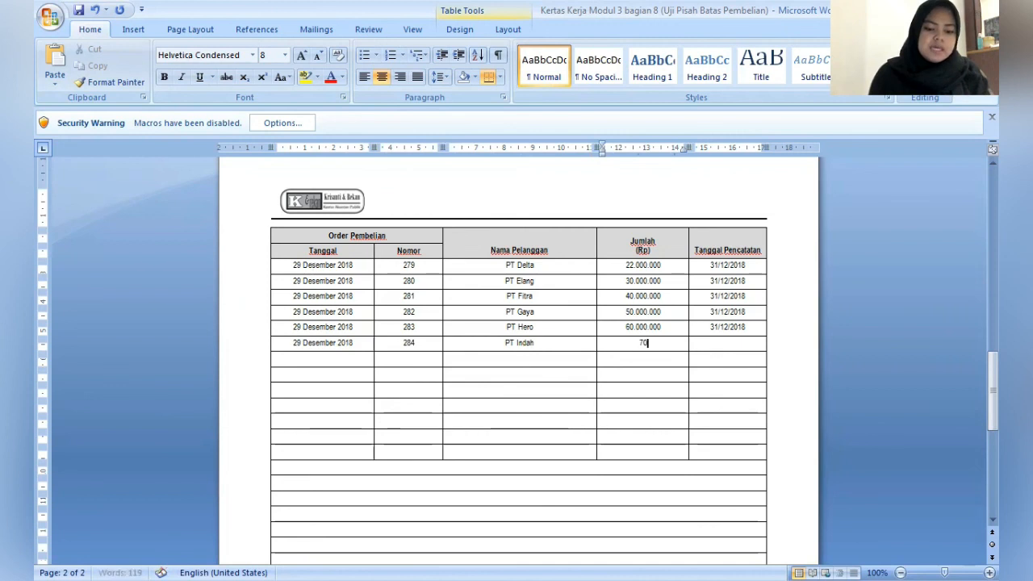
pyautogui.write('.000.000')
pyautogui.press('Tab')
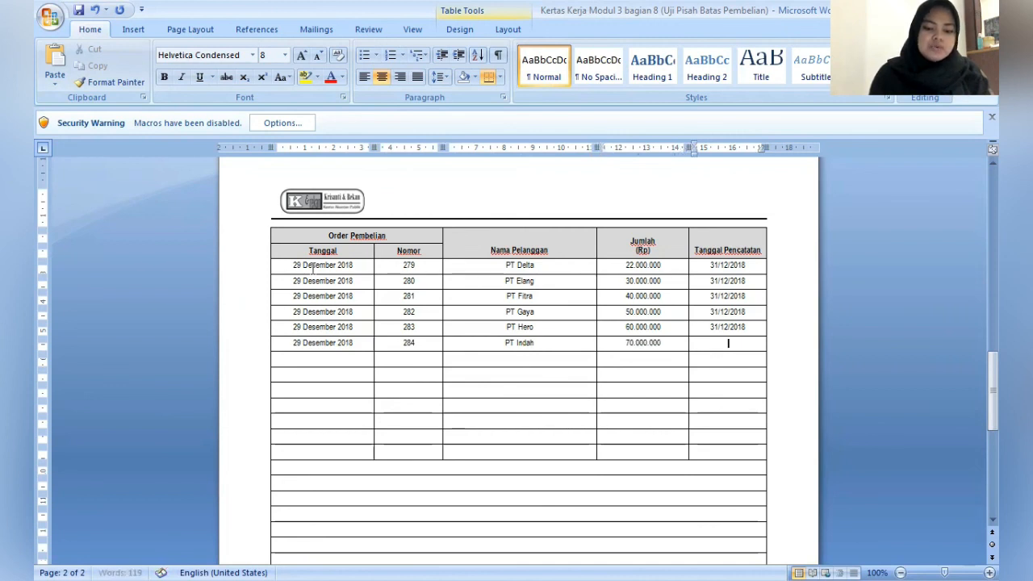
pyautogui.write('31/')
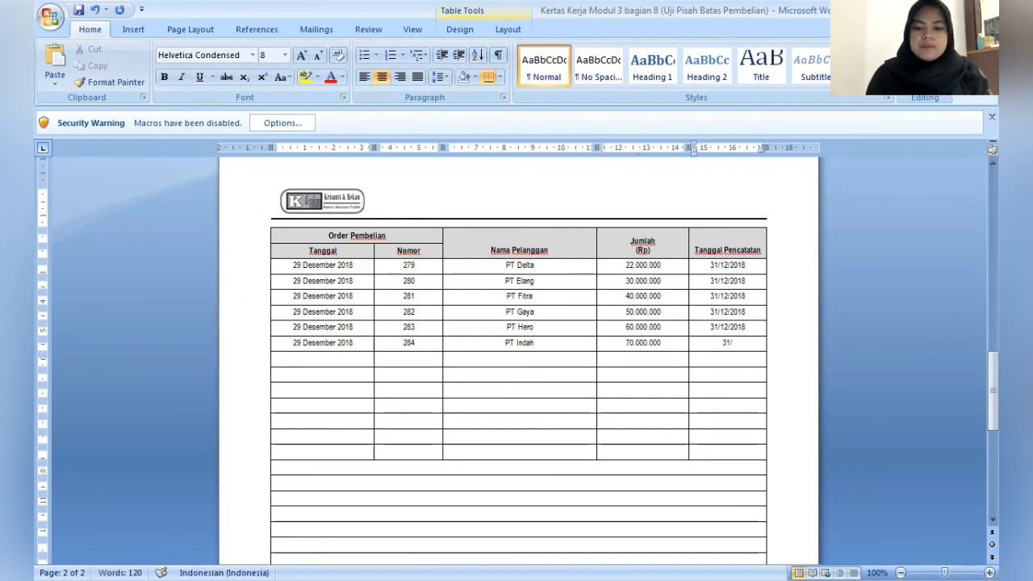
pyautogui.write('12/2018')
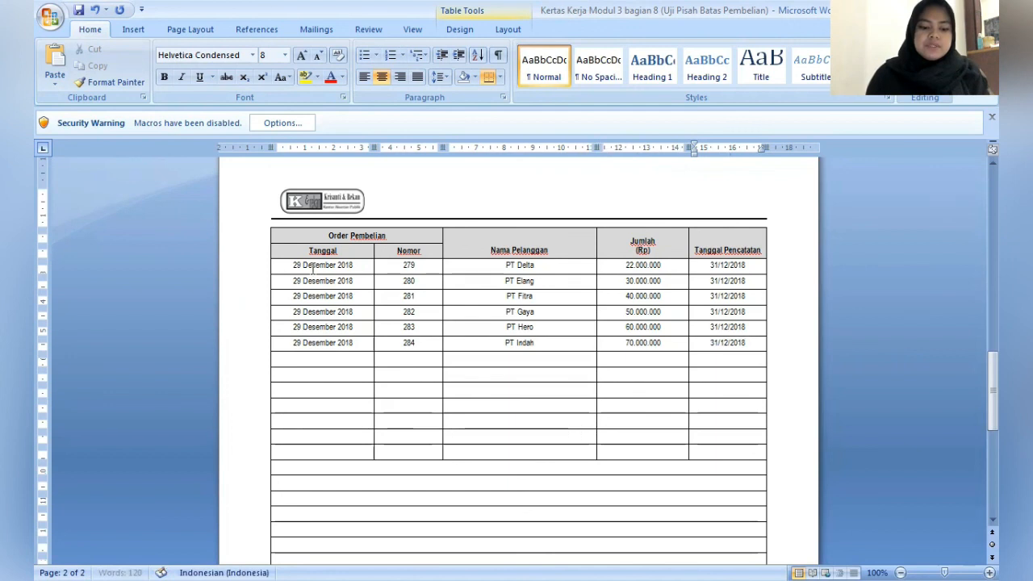
# - Enter 4 Januari 2019 as Tanggal in the seventh purchase order row
pyautogui.click(313, 269)
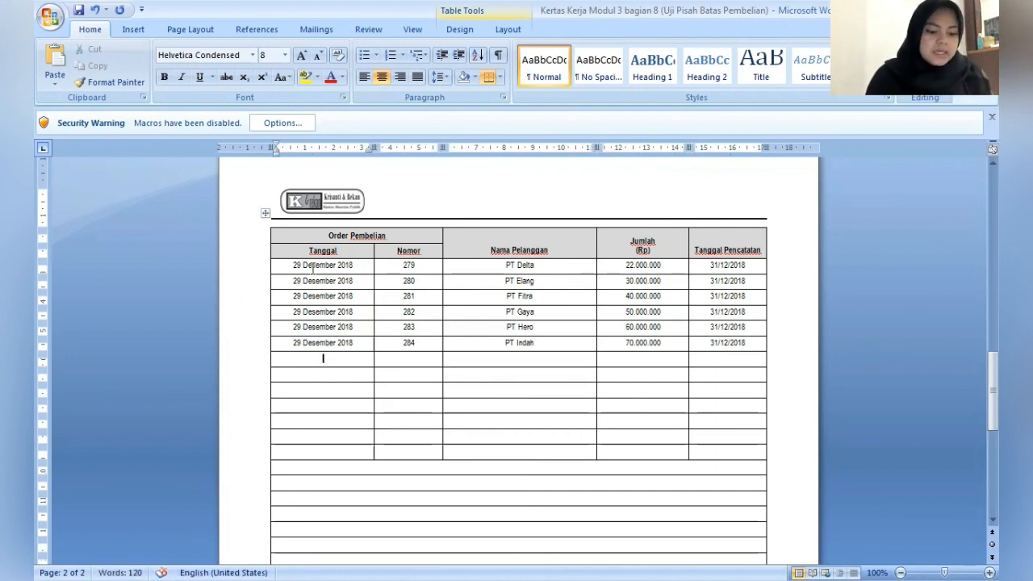
pyautogui.write('4 Ja')
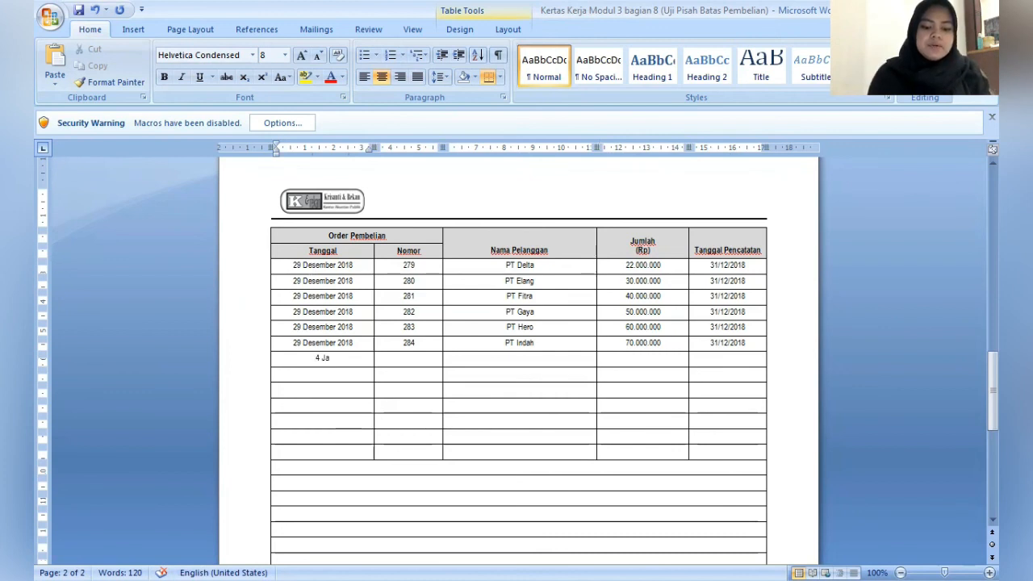
pyautogui.write('nuari 2019')
# - Fill in the order number and PT Berkat as Nama Pelanggan in the seventh purchase order row
pyautogui.press('Tab')
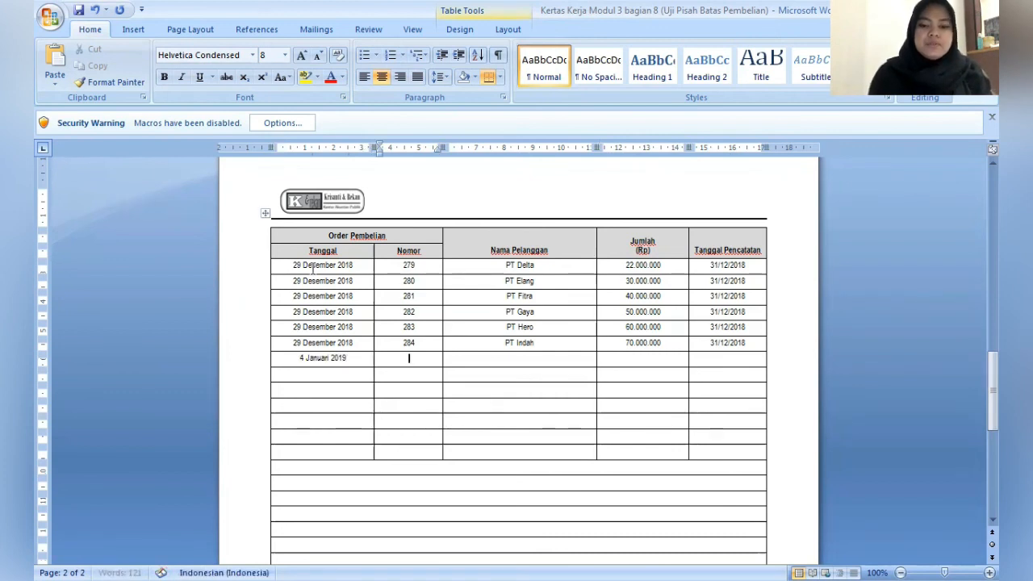
pyautogui.write('001')
pyautogui.press('Tab')
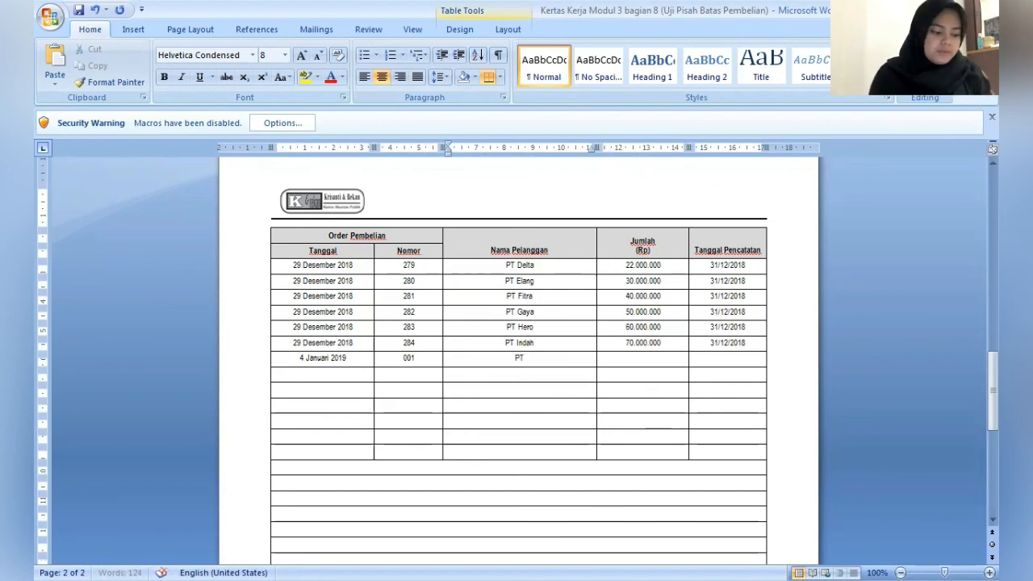
pyautogui.write('PT')
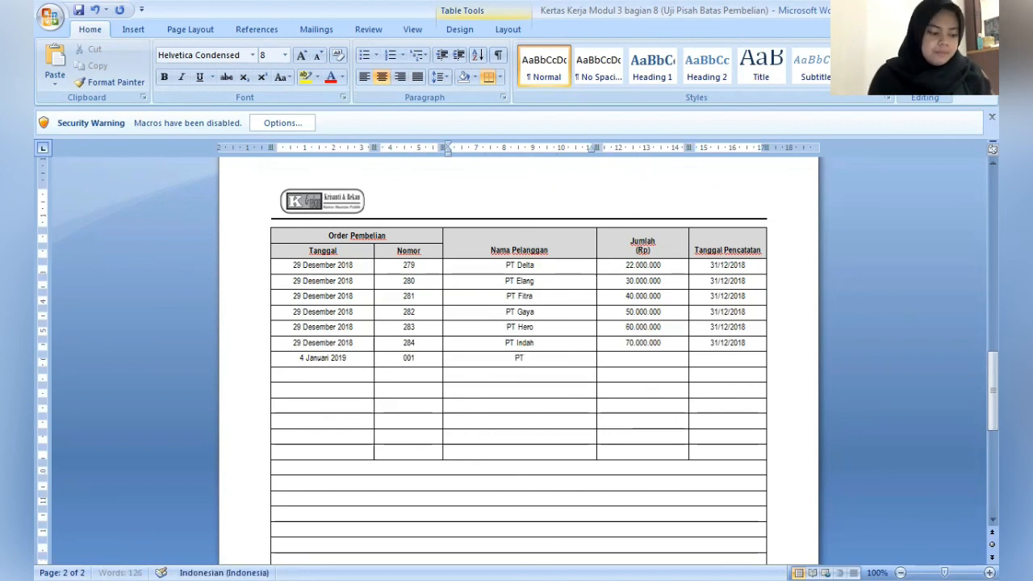
pyautogui.write(' Berkat')
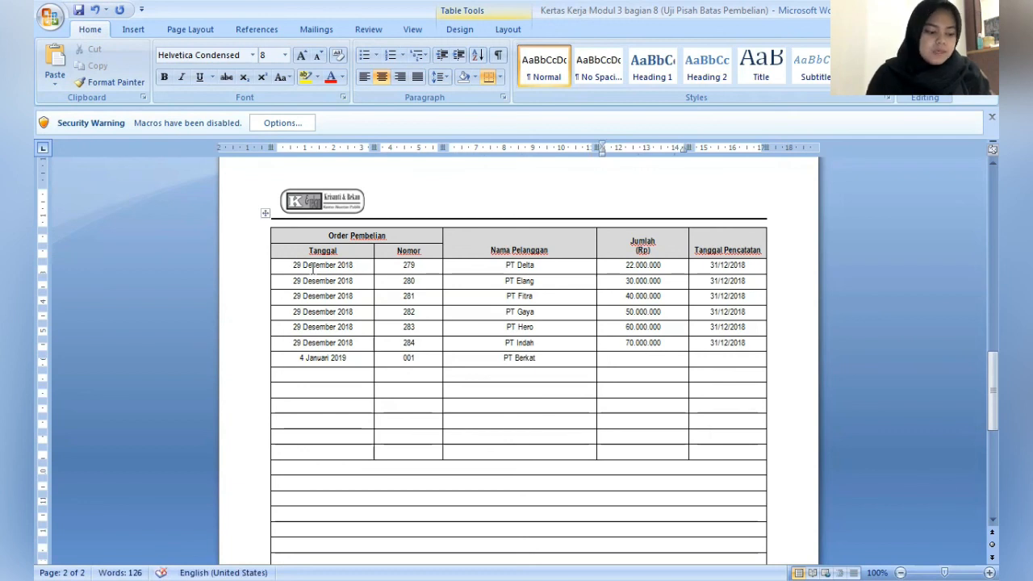
# - Enter 25.000.000 as Jumlah (Rp) and 31/12/2018 as Tanggal Pencatatan for PT Berkat
pyautogui.press('Tab')
pyautogui.write('25.')
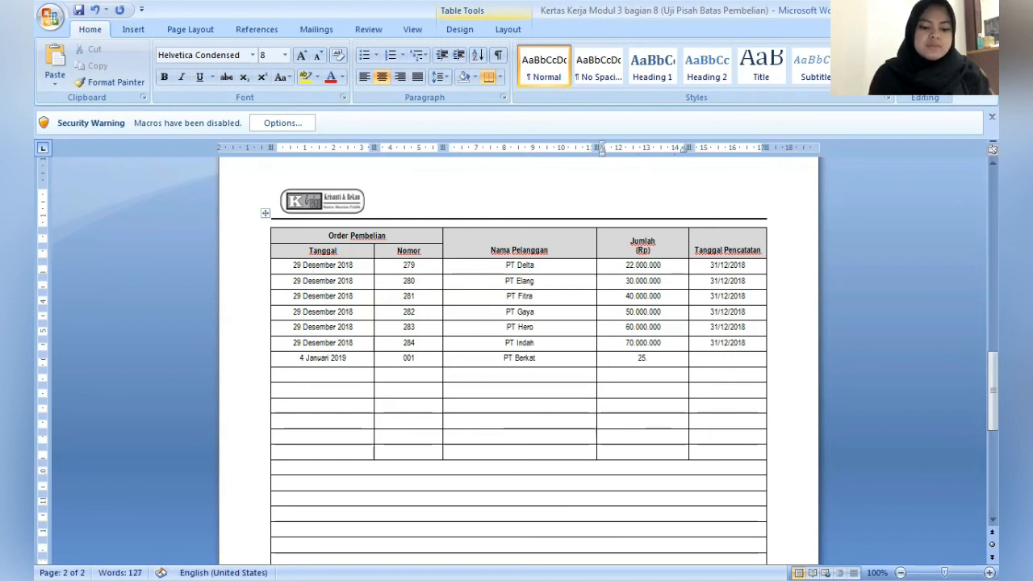
pyautogui.write('000.000')
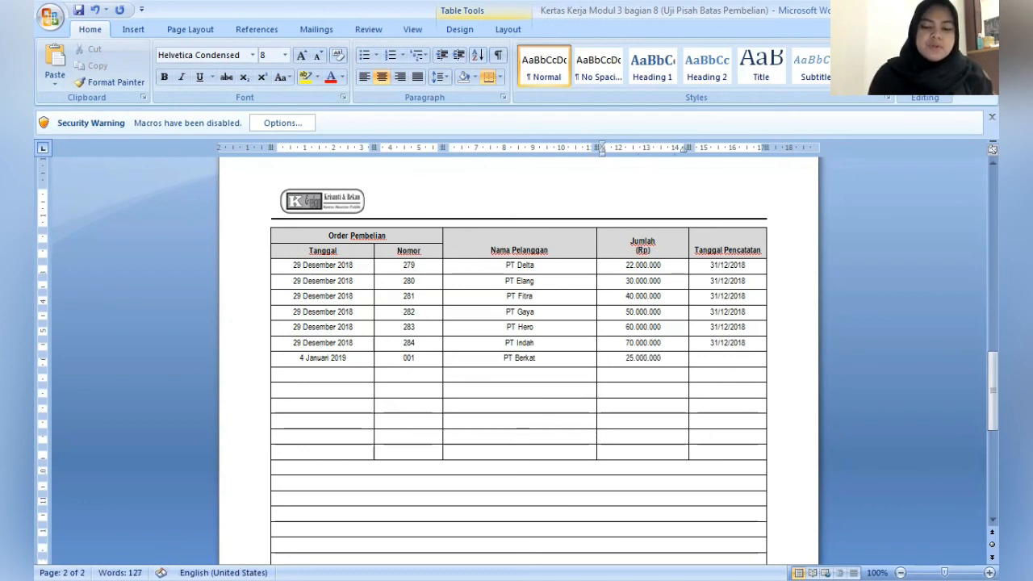
pyautogui.press('Tab')
pyautogui.write('31')
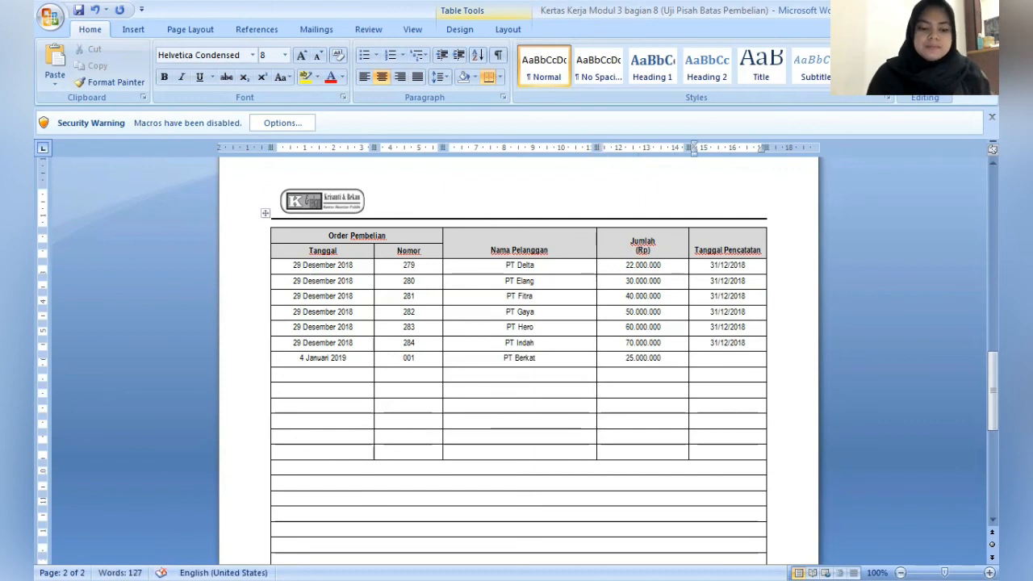
pyautogui.write('/')
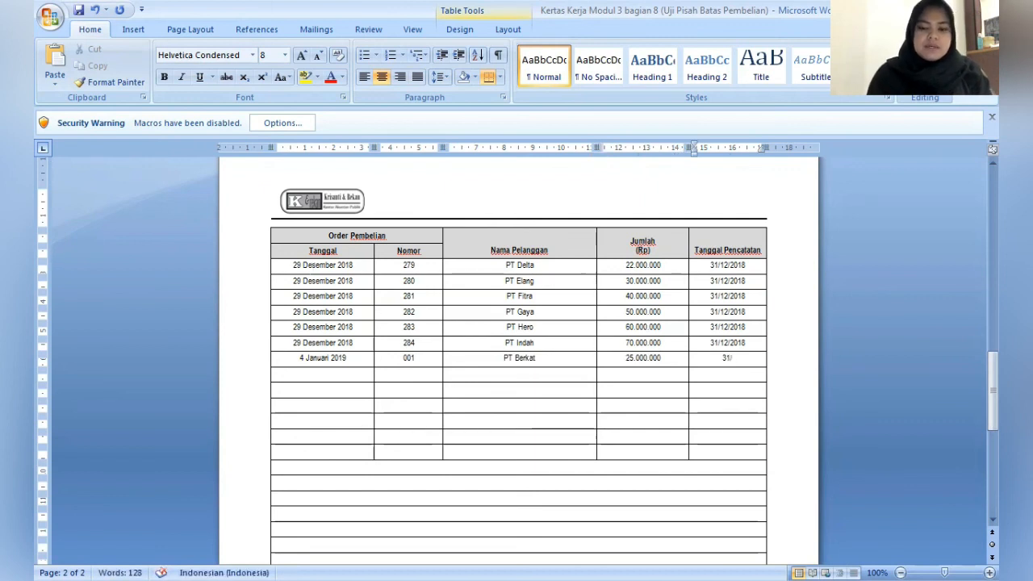
pyautogui.write('12/20')
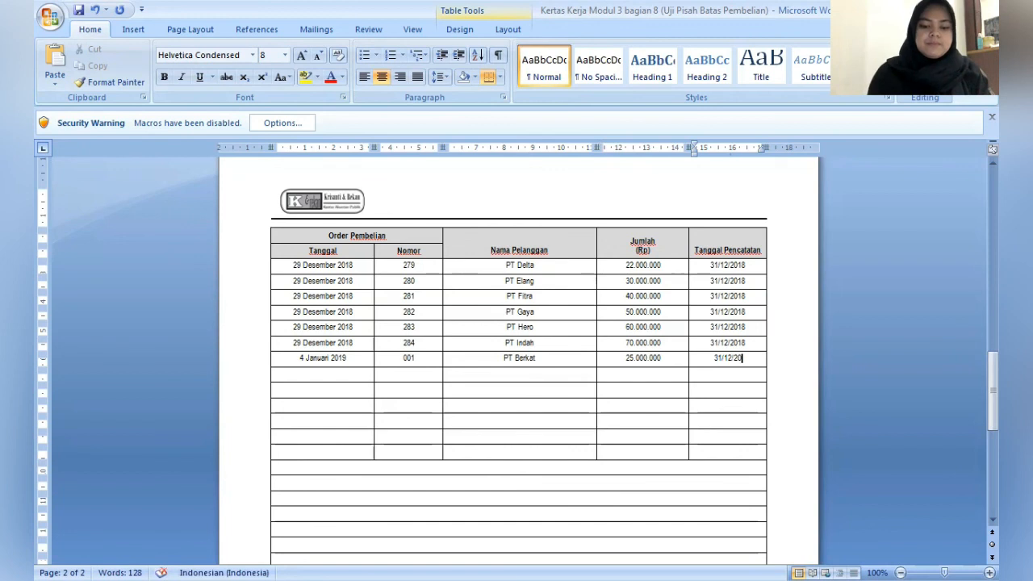
pyautogui.write('18')
# - Enter 4 Januari 2019 as Tanggal in the eighth purchase order row
pyautogui.click(323, 375)
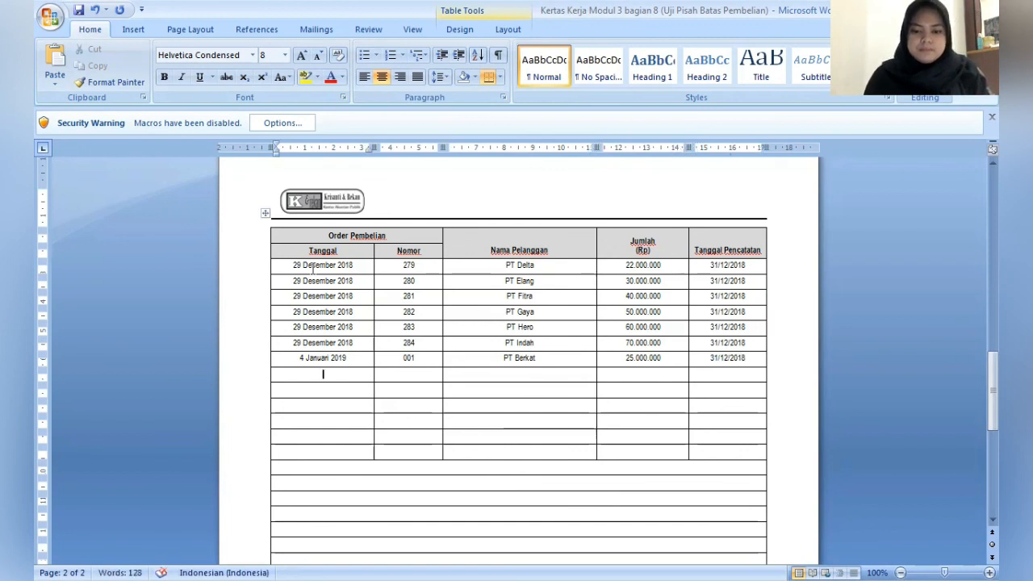
pyautogui.write('4')
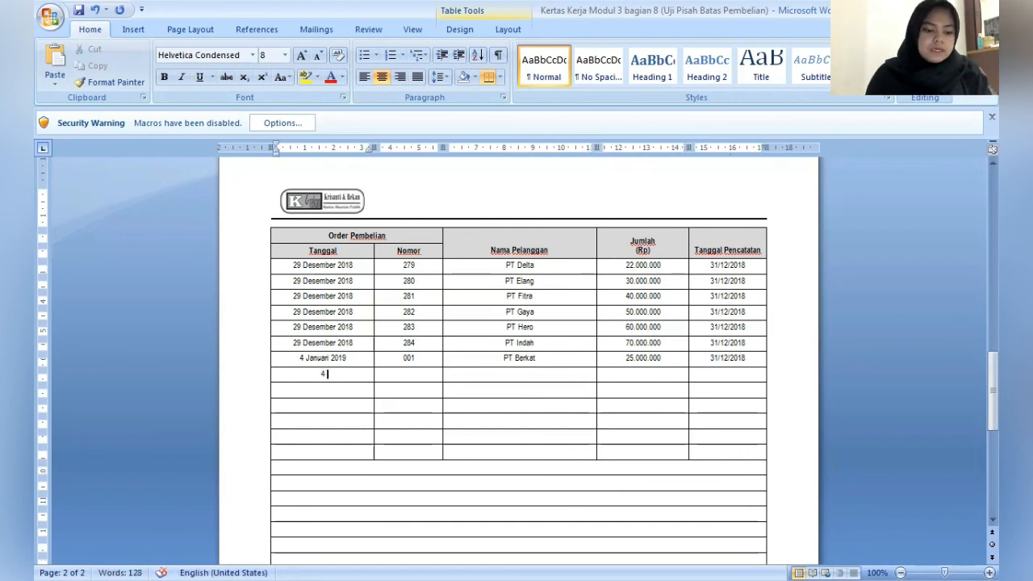
pyautogui.write(' Januari 2')
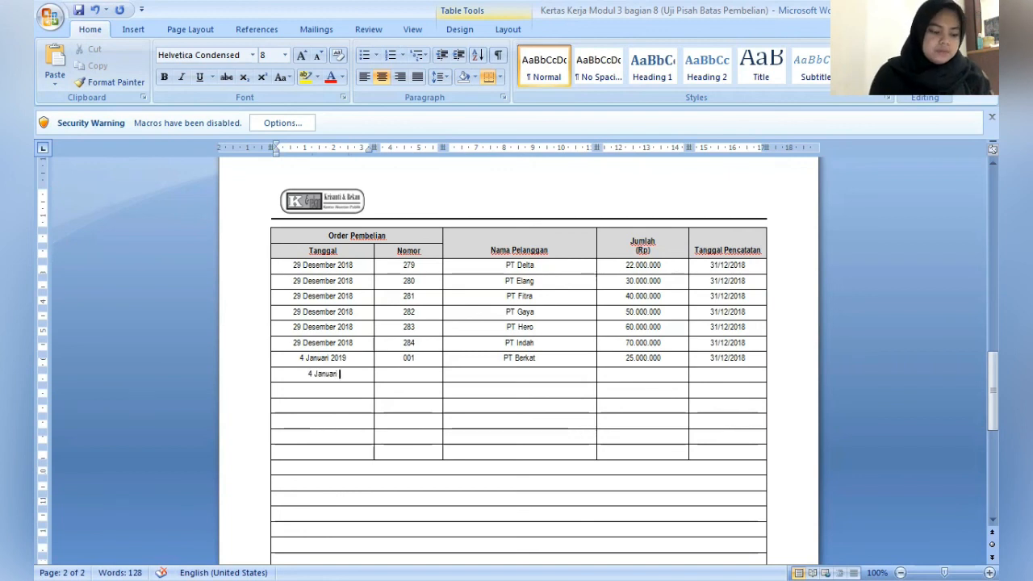
pyautogui.write('019')
# - Fill in the order number and PT Indah as Nama Pelanggan in the eighth purchase order row
pyautogui.press('Tab')
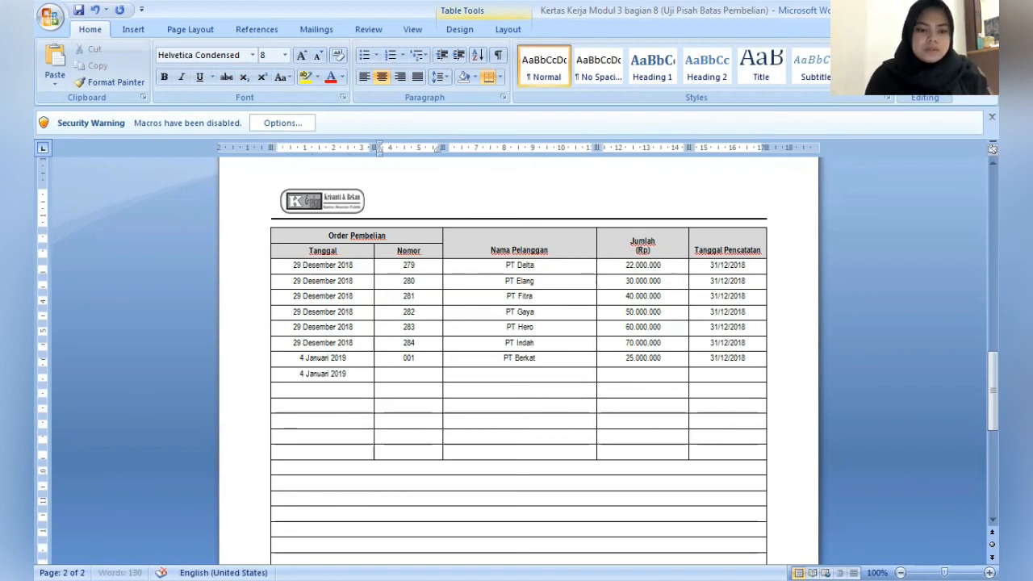
pyautogui.write('002')
pyautogui.press('Tab')
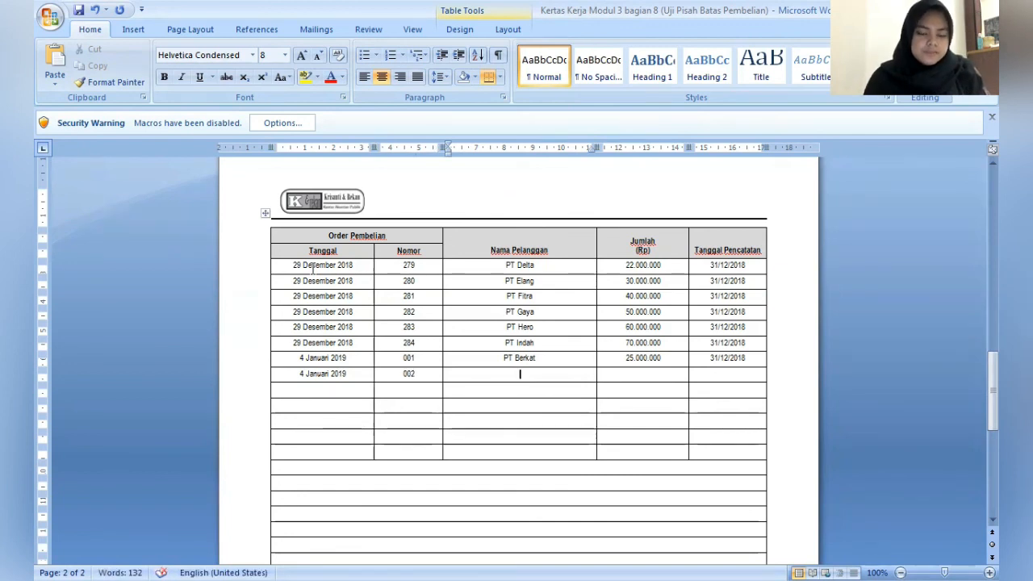
pyautogui.write('PT ')
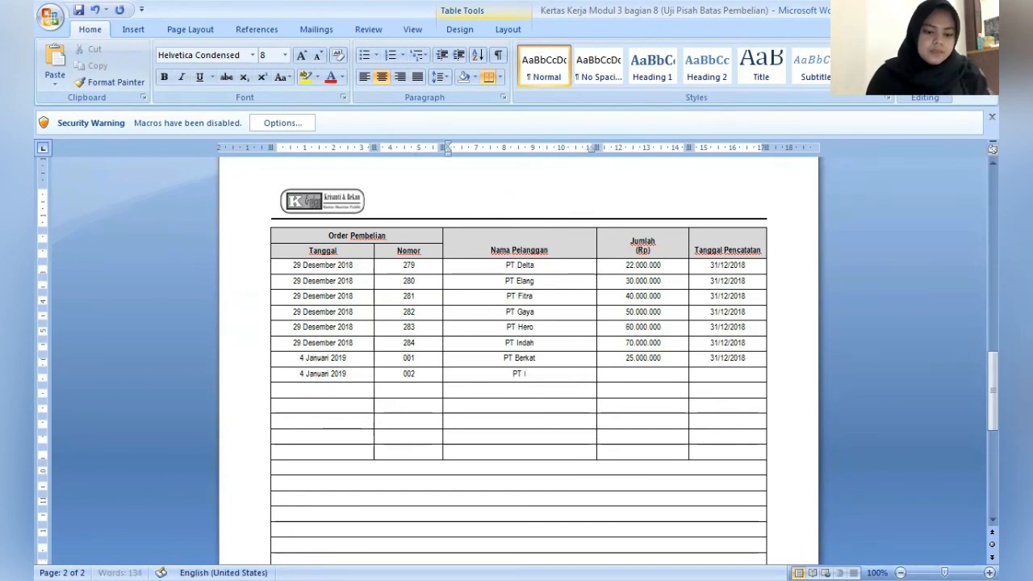
pyautogui.write('Indah')
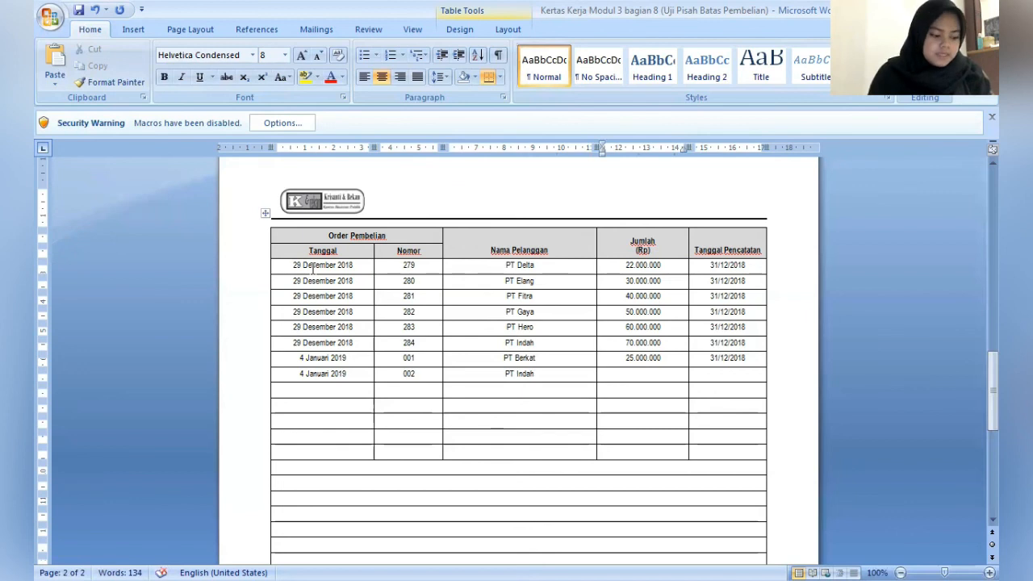
# - Enter 30.000.000 as Jumlah (Rp) and 31/12/2018 as Tanggal Pencatatan in the eighth purchase order row
pyautogui.press('Tab')
pyautogui.write('30')
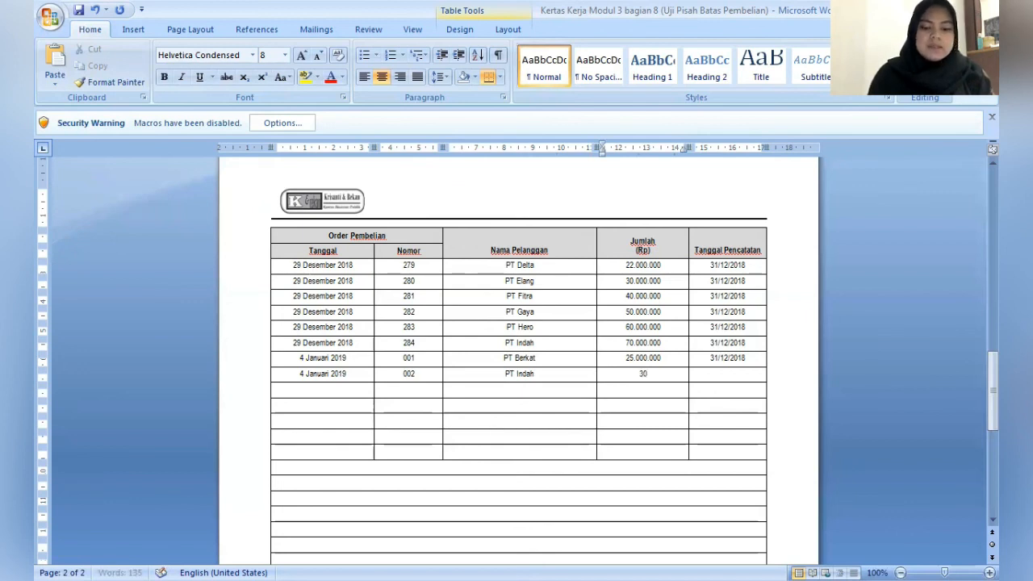
pyautogui.write('.000.000')
pyautogui.press('Tab')
pyautogui.write('31/')
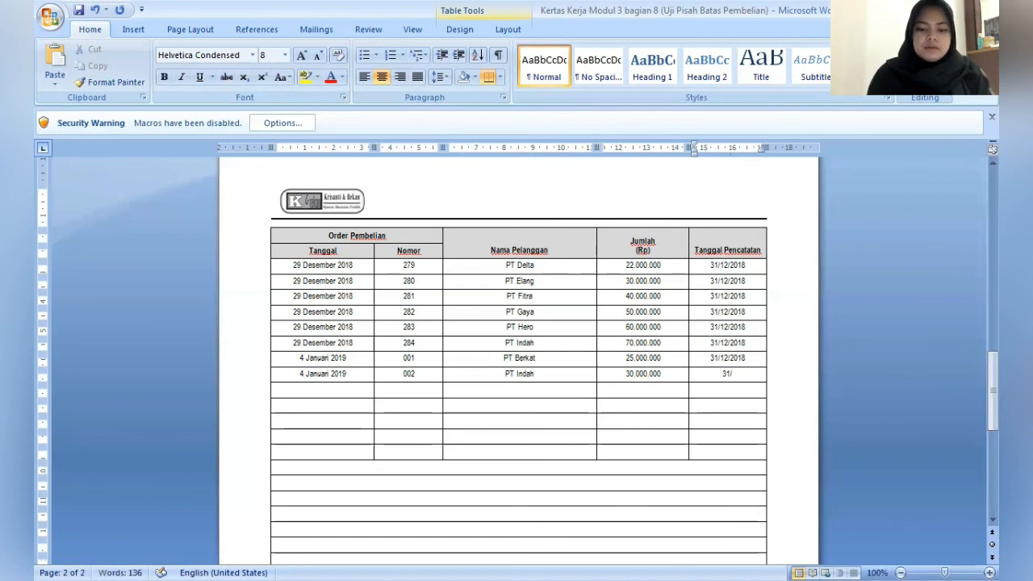
pyautogui.write('12/')
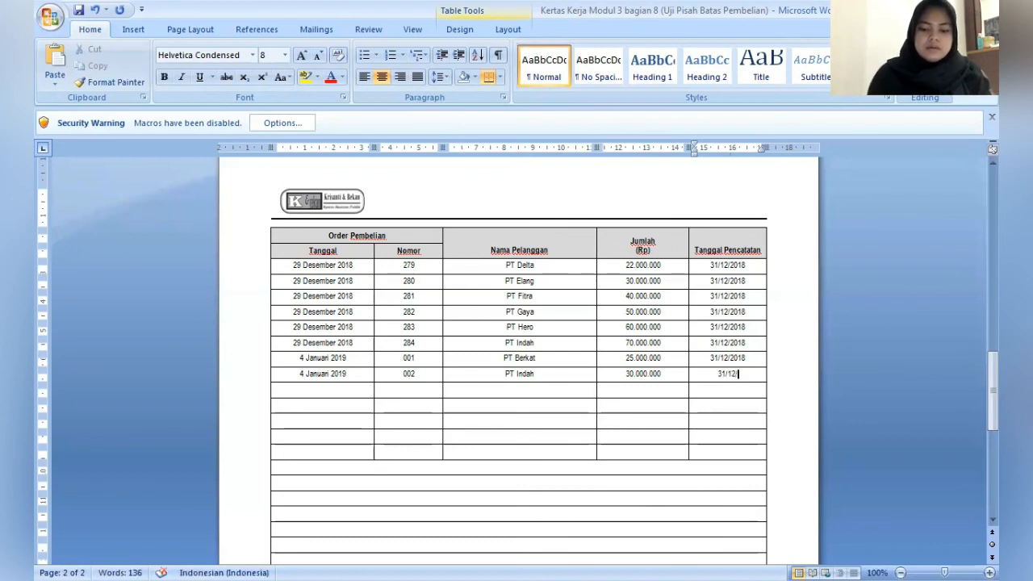
pyautogui.write('2018')
# - Enter 7 Januari 2019 as Tanggal in the ninth purchase order row
pyautogui.press('Tab')
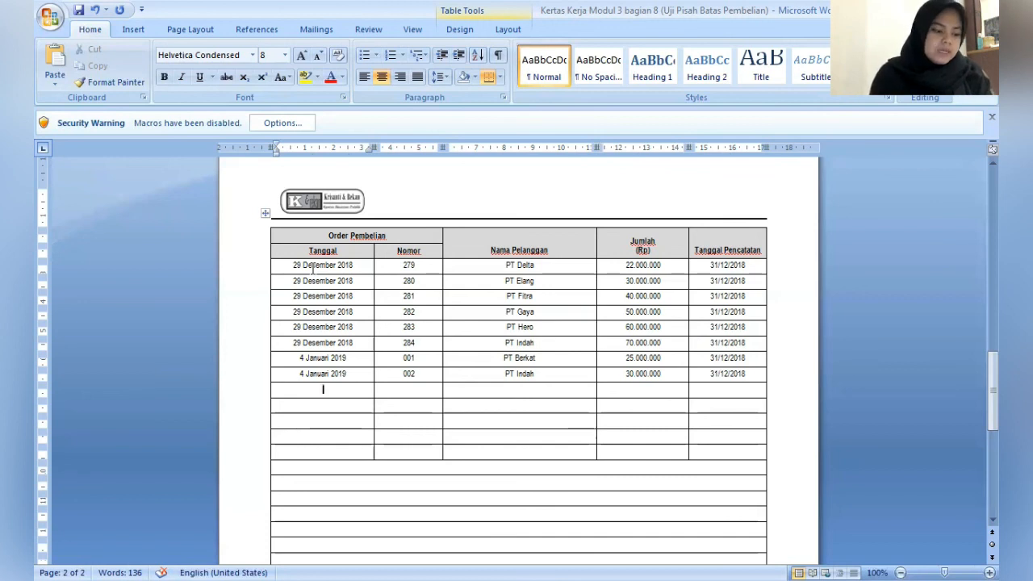
pyautogui.write('7 Jan')
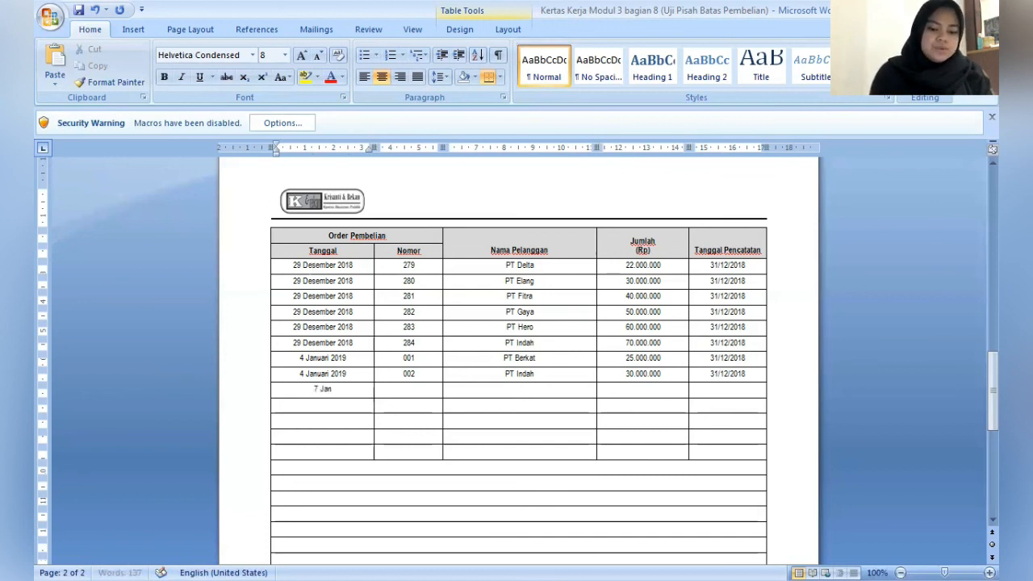
pyautogui.write('uari 2019')
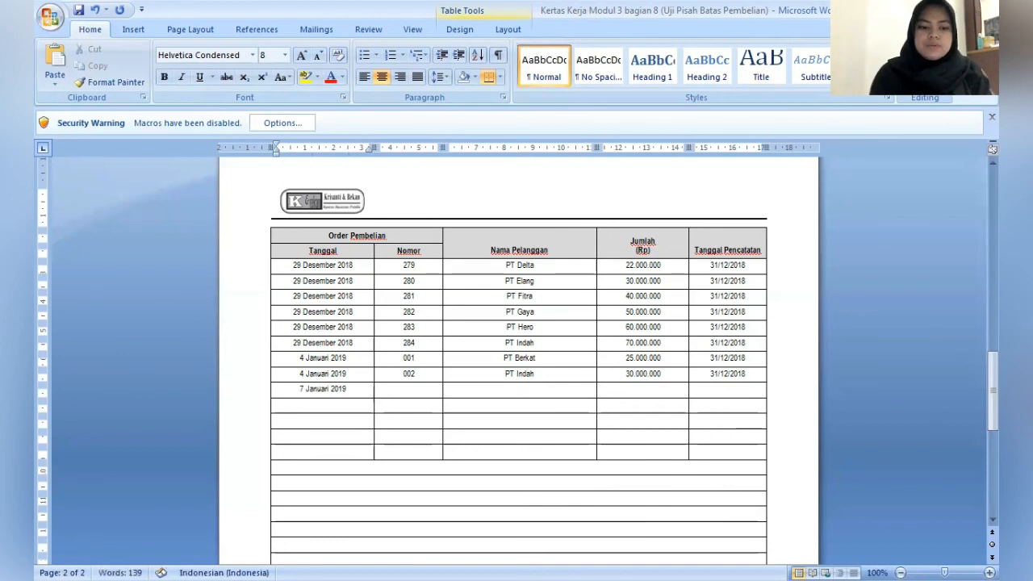
# - Fill in the order number and PT Hero as Nama Pelanggan in the ninth purchase order row
pyautogui.press('Down')
pyautogui.press('Tab')
pyautogui.press('Up')
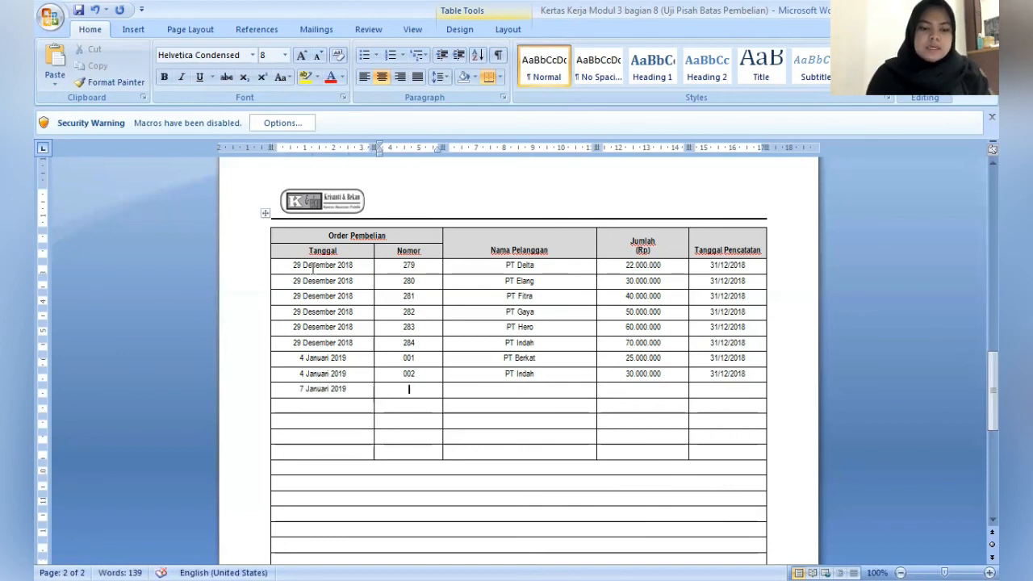
pyautogui.write('003')
pyautogui.press('Tab')
pyautogui.write('P')
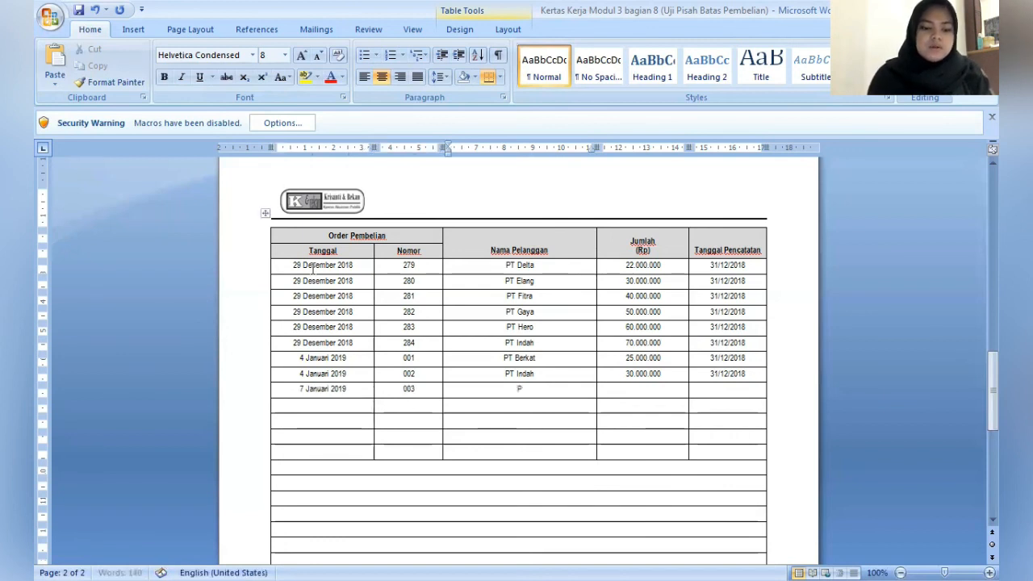
pyautogui.write('T Hero')
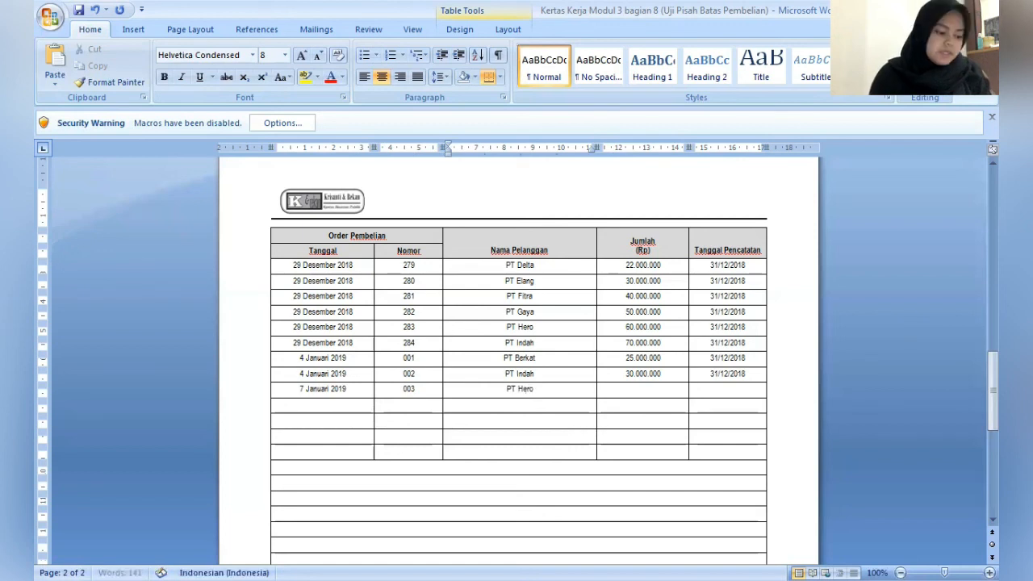
# - Enter 42.000.000 as Jumlah (Rp) and 31/12/2018 as Tanggal Pencatatan in the ninth purchase order row
pyautogui.press('Tab')
pyautogui.press('Tab')
pyautogui.hotkey('shift', 'Tab')
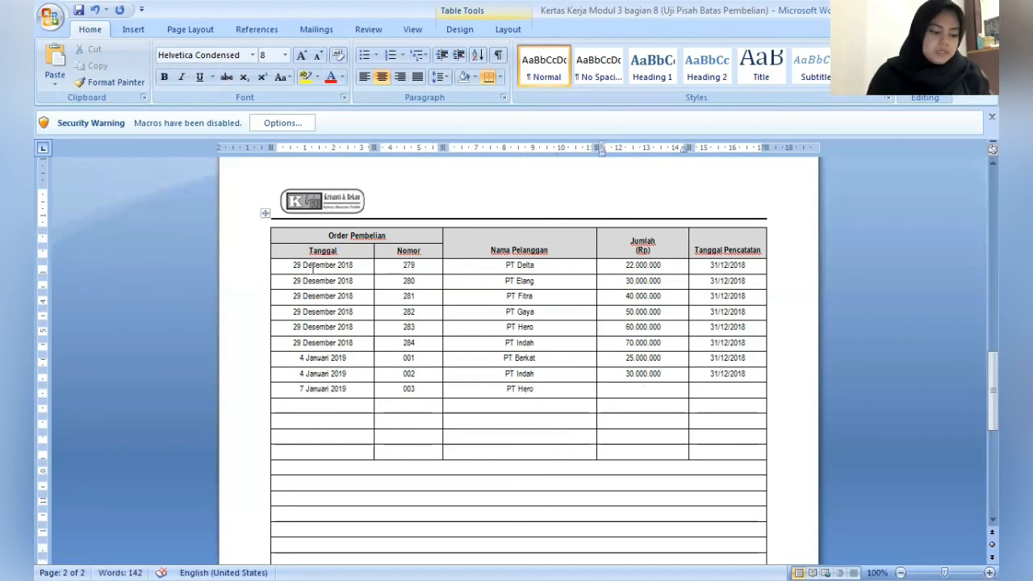
pyautogui.write('42')
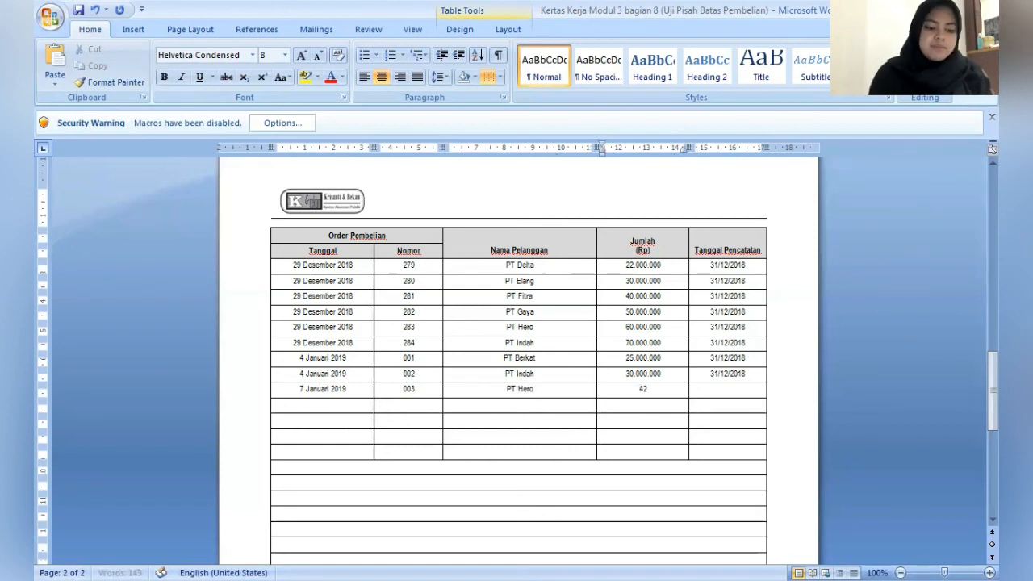
pyautogui.write('.000.000')
pyautogui.press('Tab')
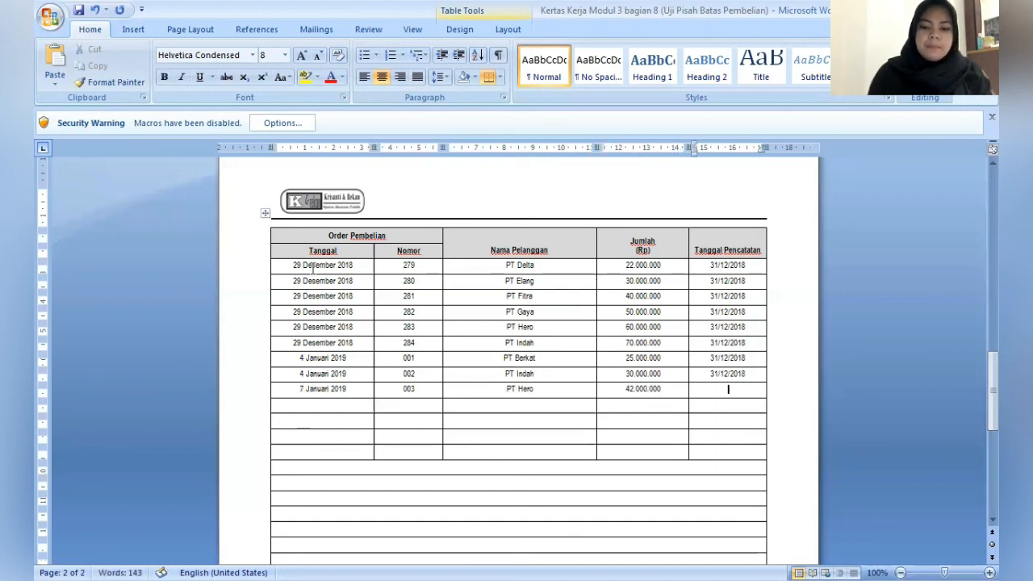
pyautogui.write('31/12/')
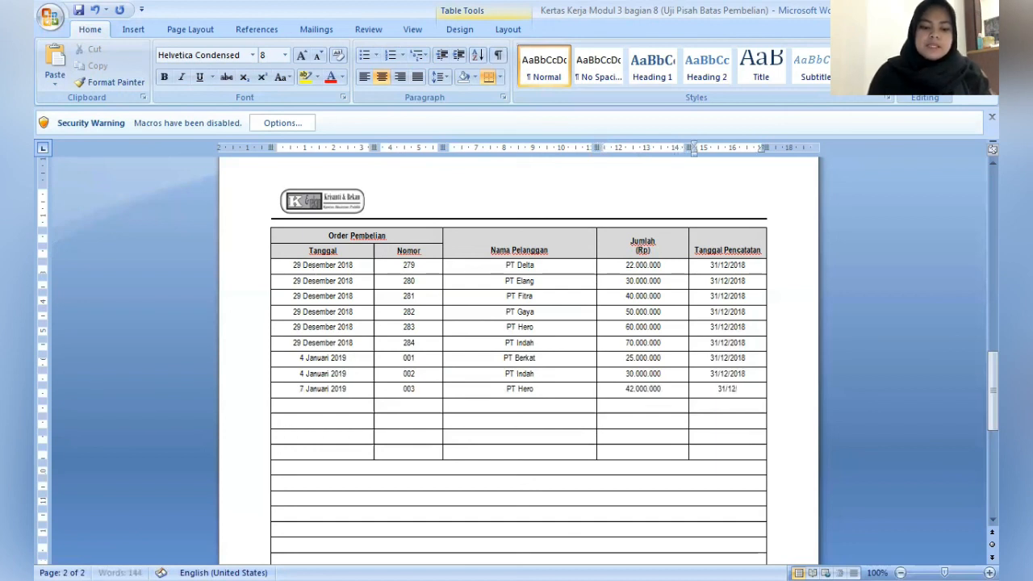
pyautogui.write('2018')
# - Enter 9 Januari 2019 as Tanggal in the tenth purchase order row
pyautogui.press('Down')
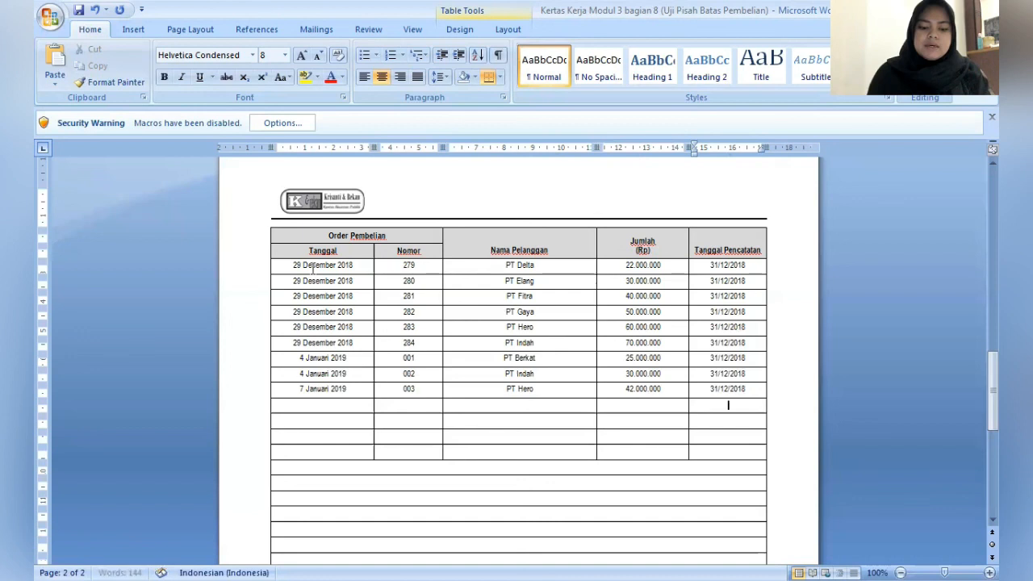
pyautogui.press('Left')
pyautogui.press('Left')
pyautogui.press('Left')
pyautogui.press('Left')
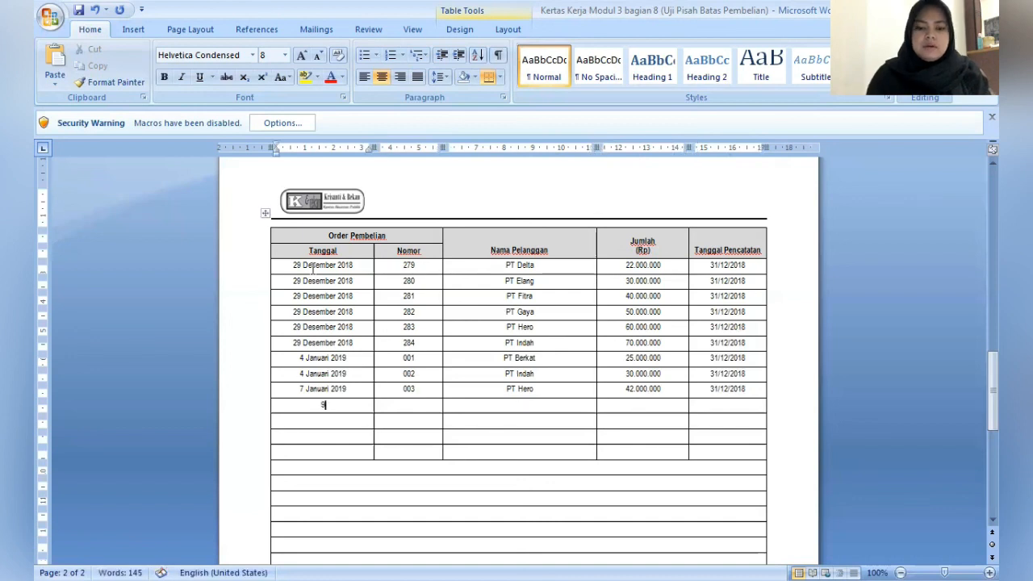
pyautogui.write('9 Ja')
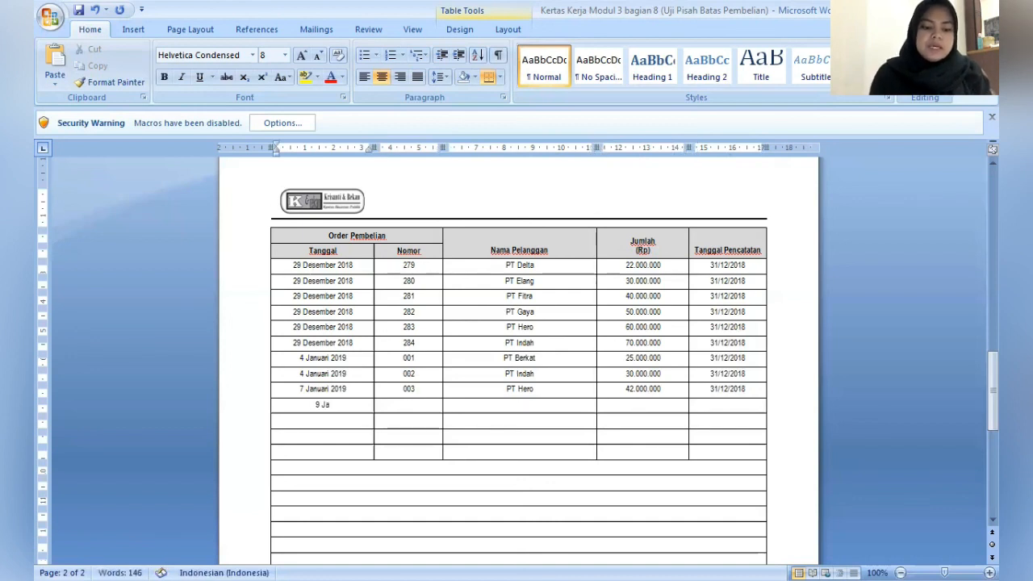
pyautogui.write('nuari ')
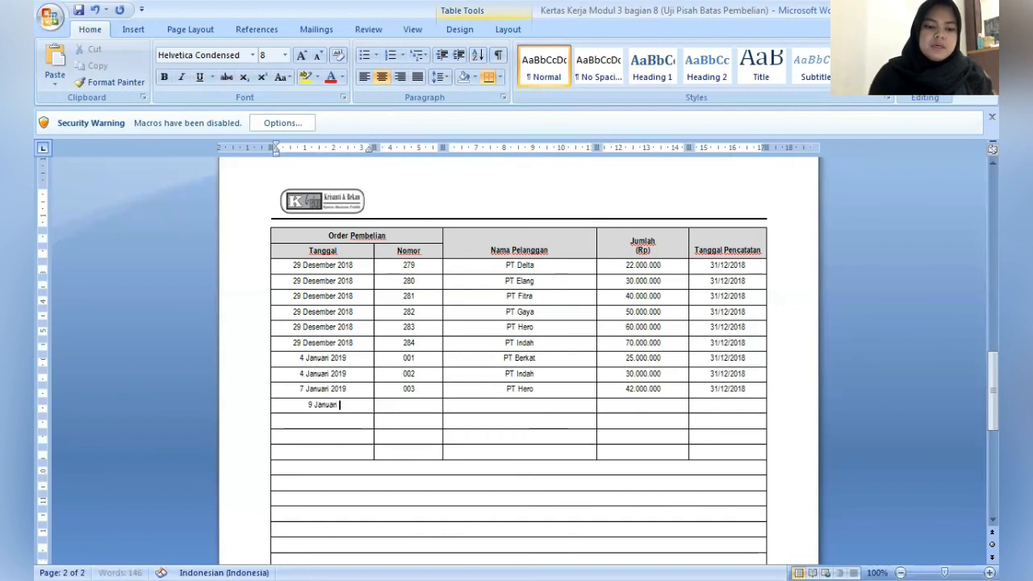
pyautogui.write('2019')
# - Fill in the order number and PT Andalas as Nama Pelanggan in the tenth purchase order row
pyautogui.press('Tab')
pyautogui.write('0044')
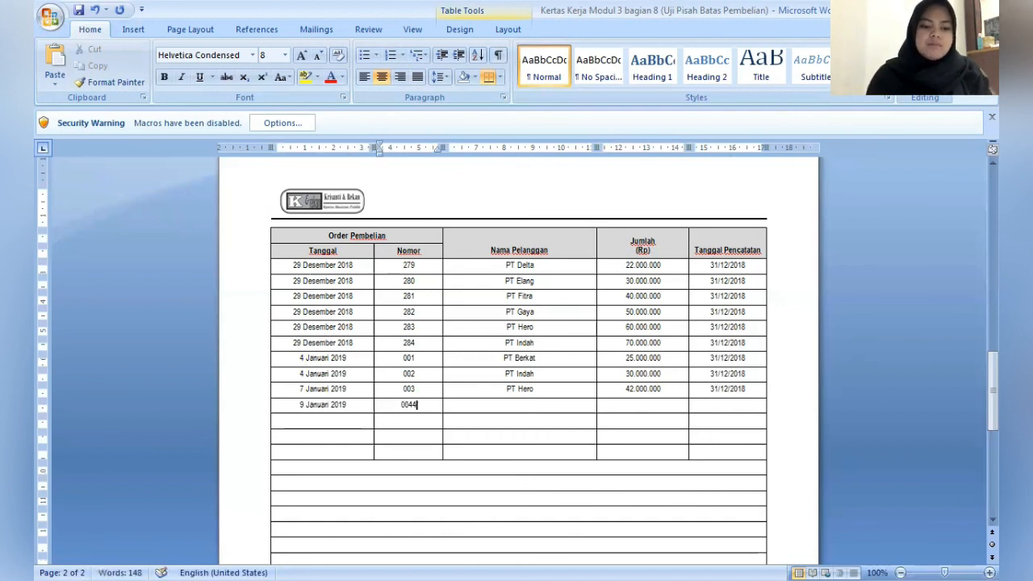
pyautogui.press('BackSpace')
pyautogui.press('Tab')
pyautogui.write('P')
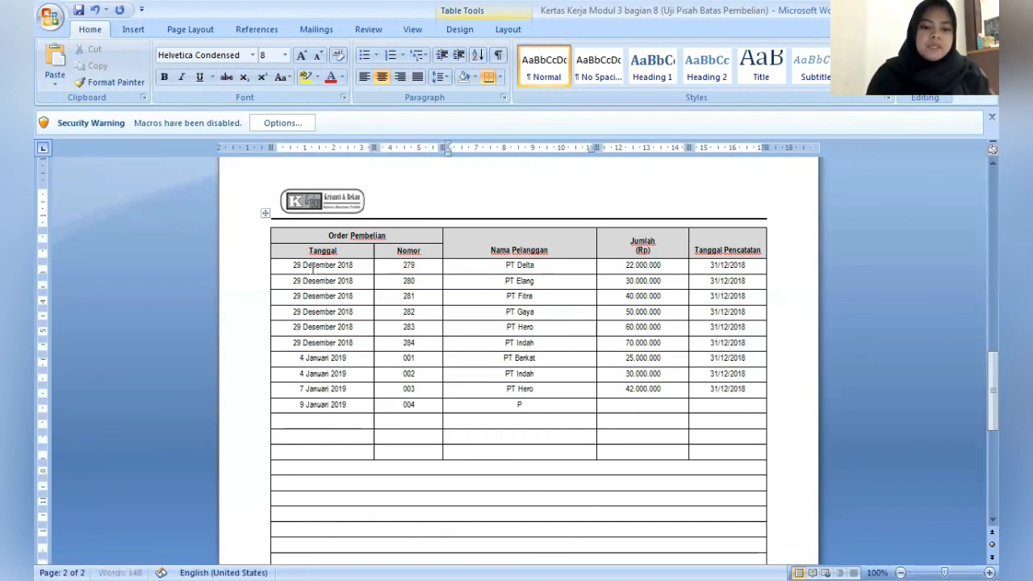
pyautogui.write('T Anda')
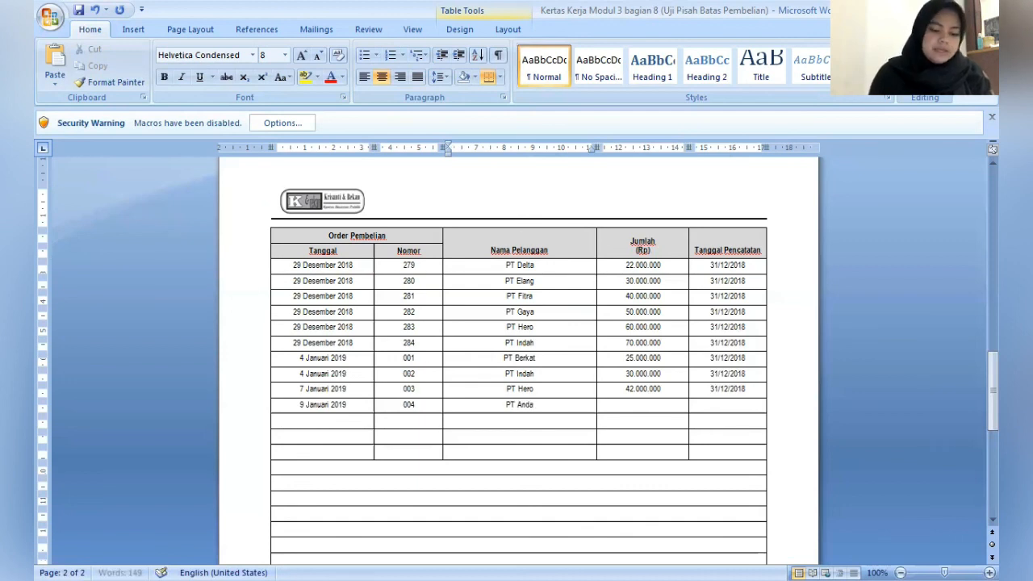
pyautogui.write('las')
# - Enter 35.000.000 as Jumlah (Rp) and 31/12/2018 as Tanggal Pencatatan in the tenth purchase order row
pyautogui.press('Tab')
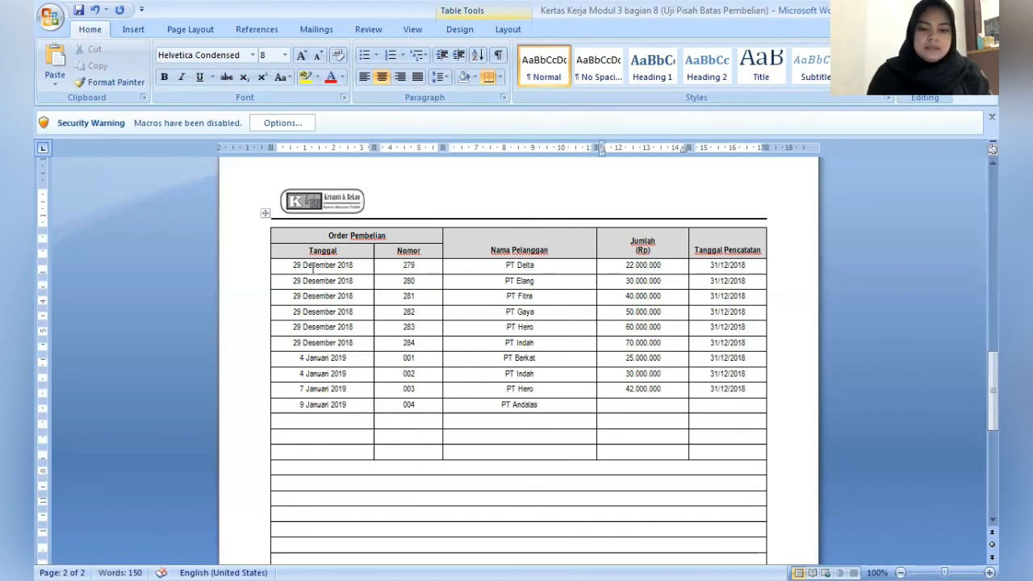
pyautogui.write('35.000')
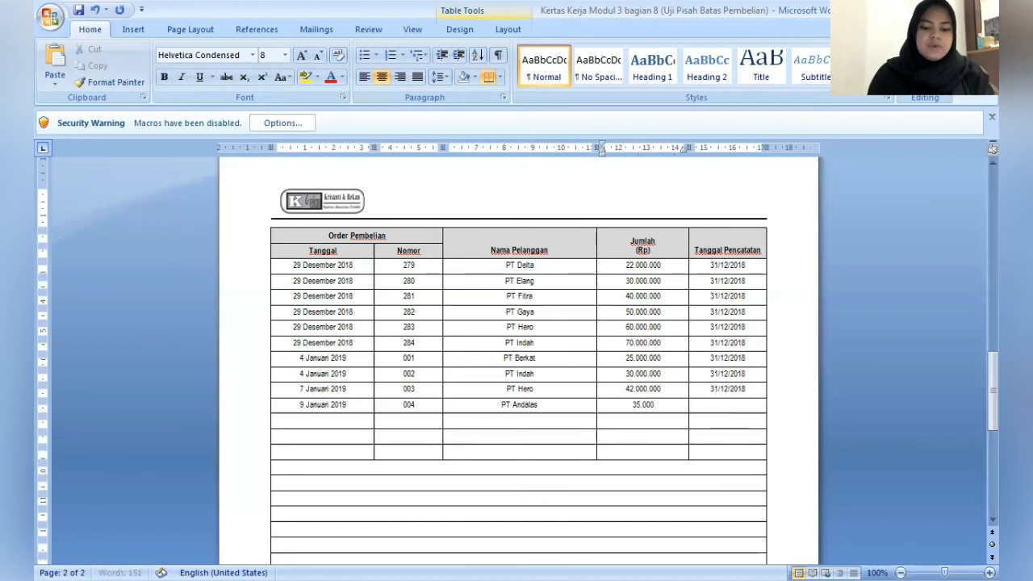
pyautogui.write('.000')
pyautogui.press('Tab')
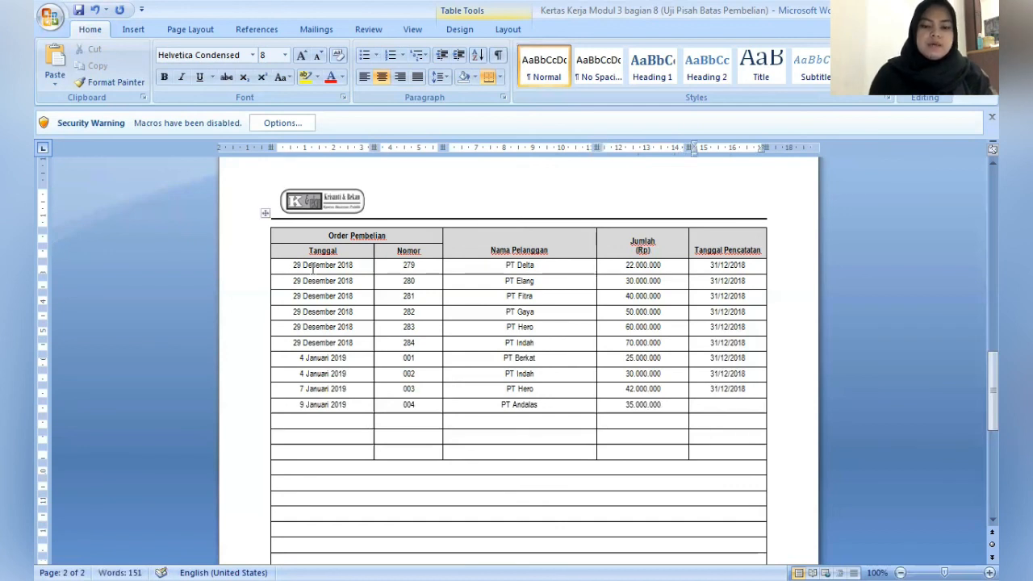
pyautogui.write('31/')
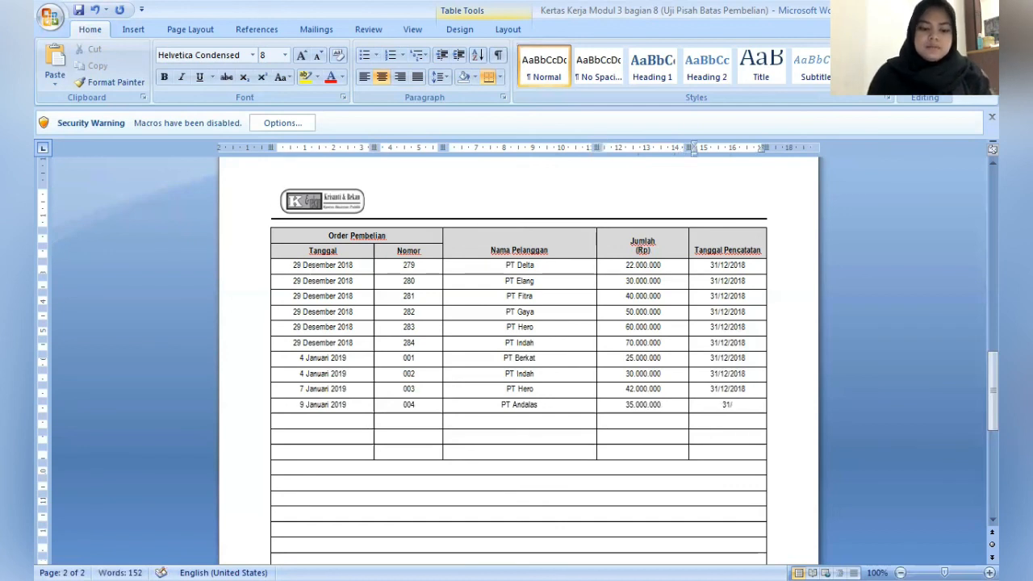
pyautogui.write('12')
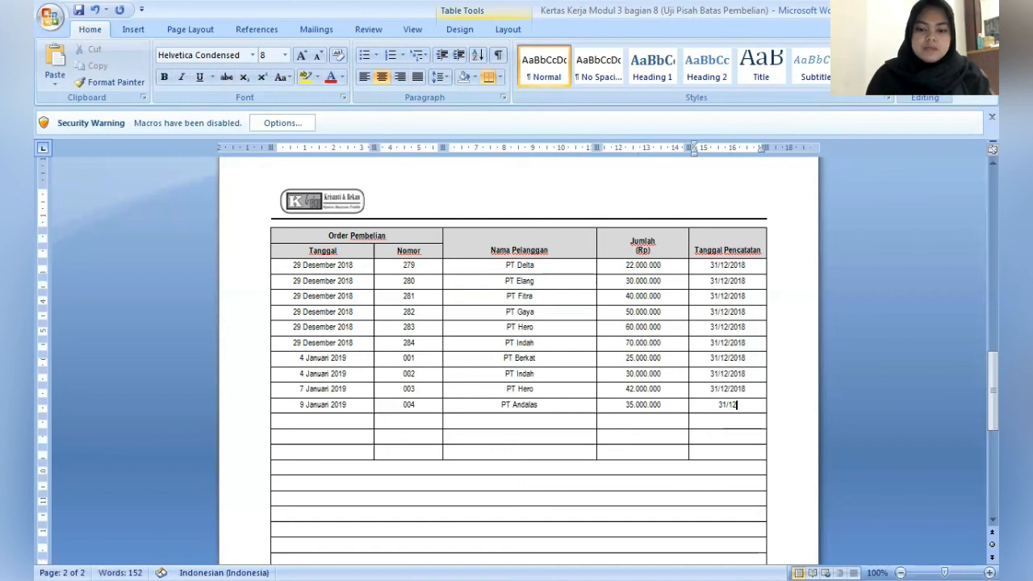
pyautogui.write('/2018')
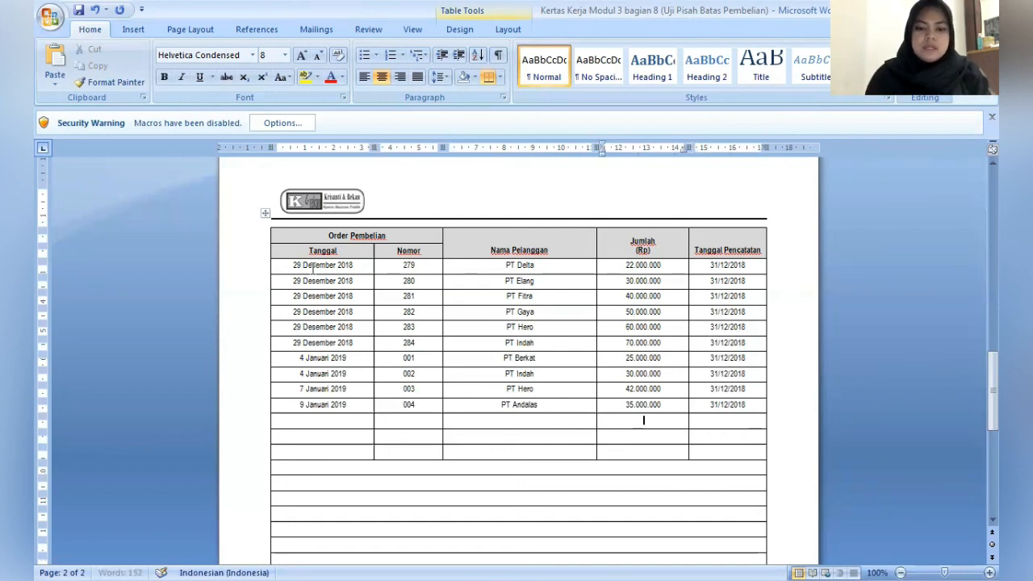
# - Enter 10 Januari 2019 as Tanggal in the eleventh purchase order row
pyautogui.press('Tab')
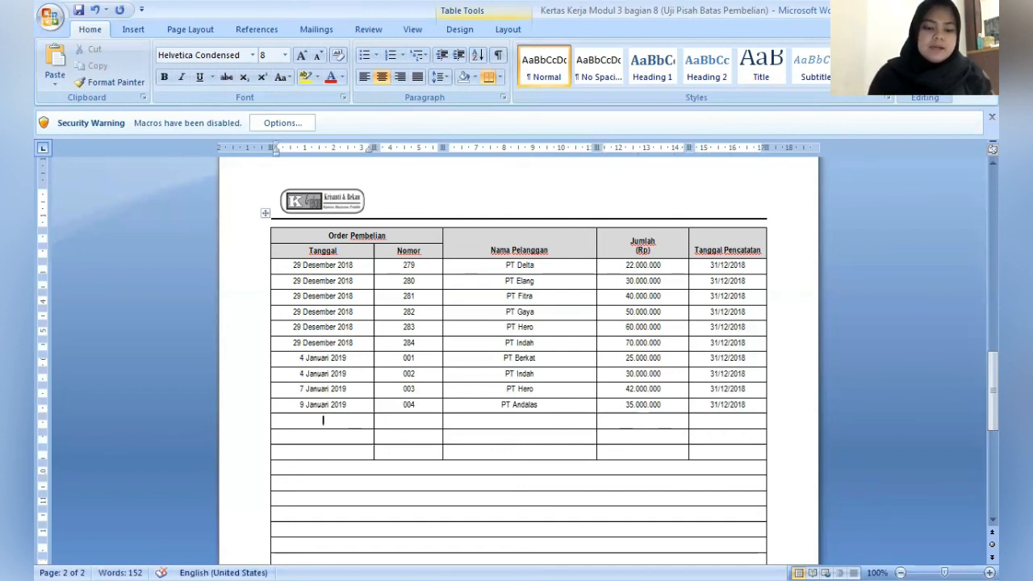
pyautogui.write('10 Jan')
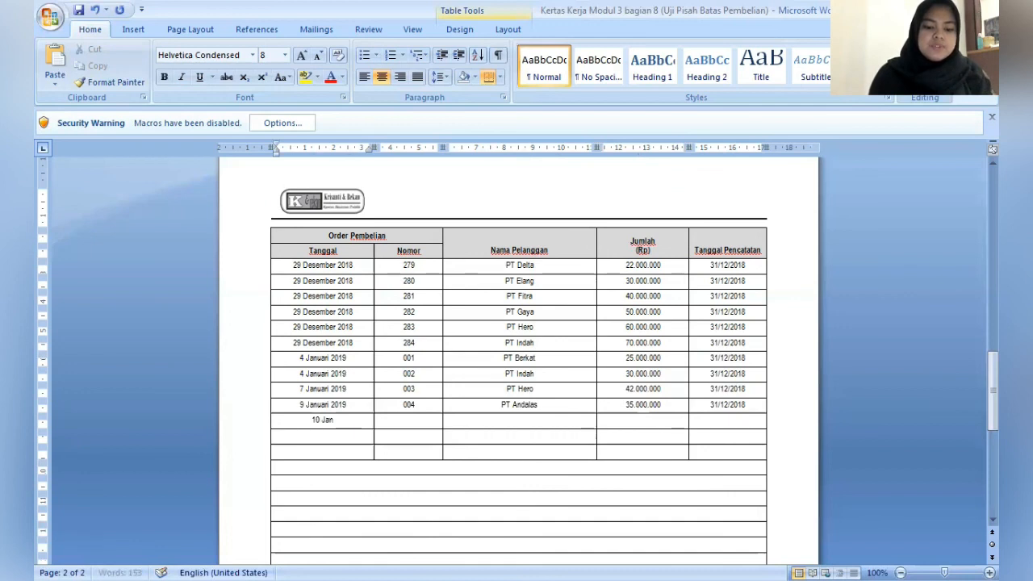
pyautogui.write('uari')
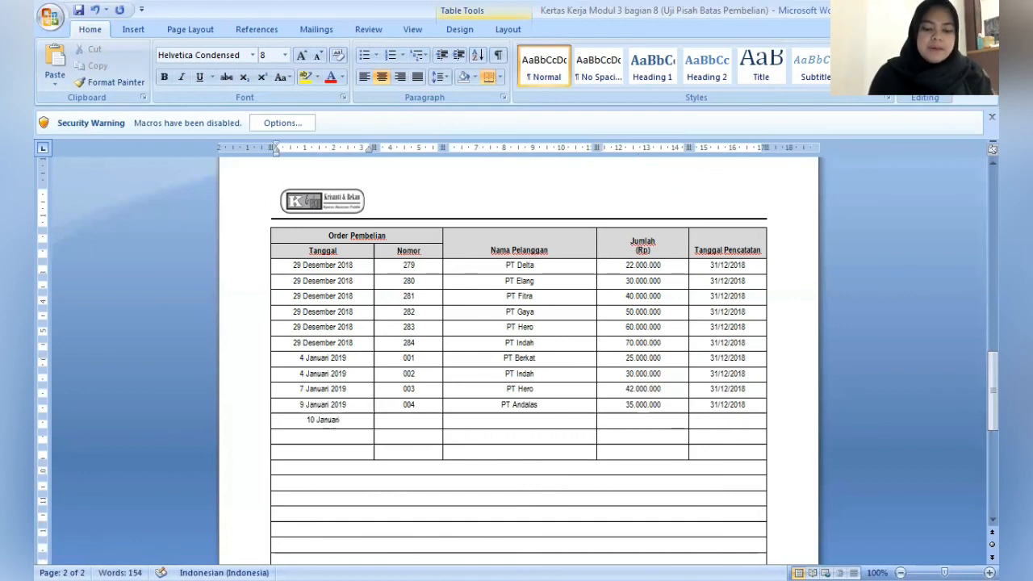
pyautogui.write(' 2')
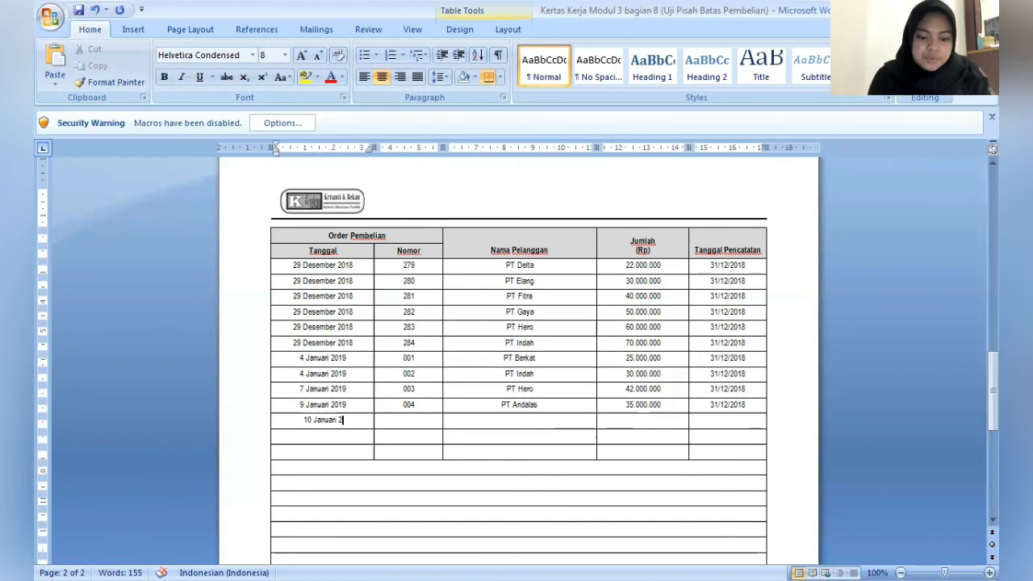
pyautogui.write('019')
# - Fill in the order number and PT Elang as Nama Pelanggan in the eleventh purchase order row
pyautogui.press('Tab')
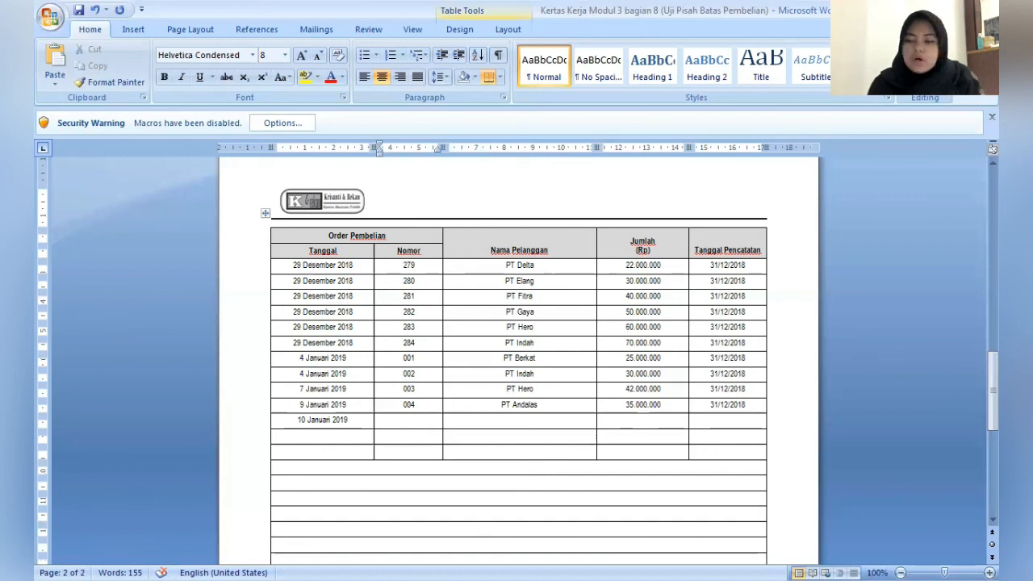
pyautogui.write('005')
pyautogui.press('Tab')
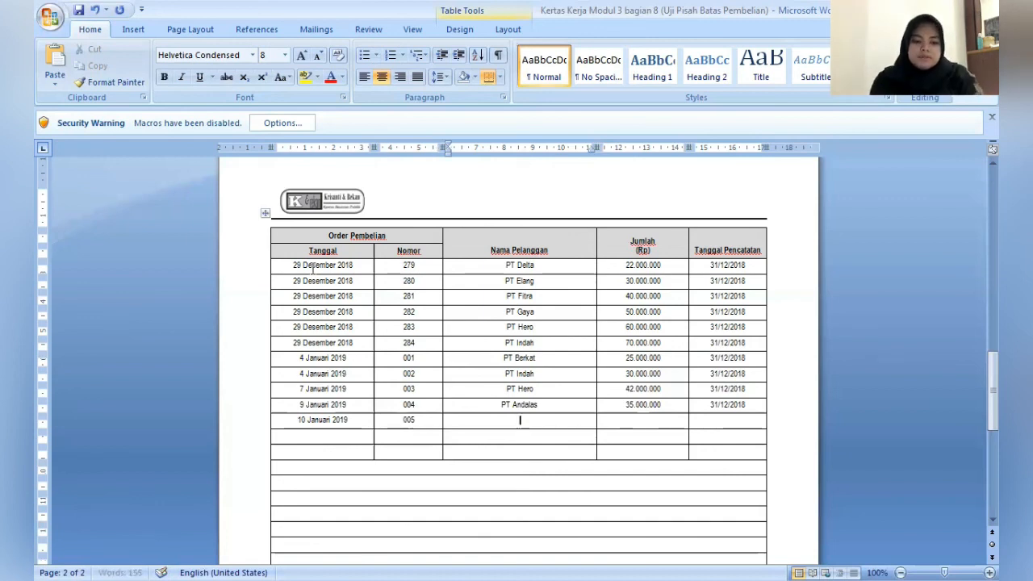
pyautogui.write('PT ')
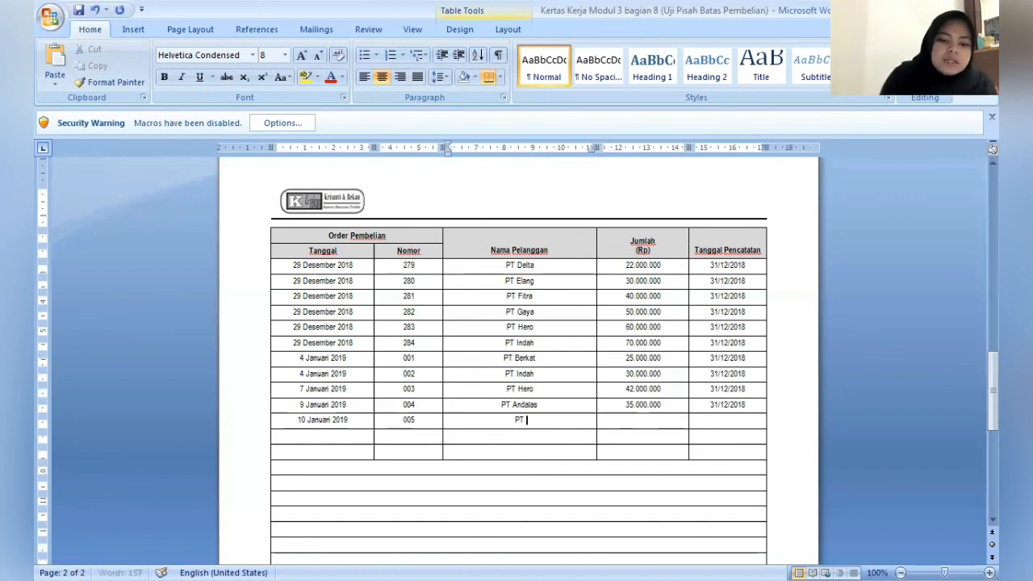
pyautogui.write('Elang')
# - Enter 20.000.000 as Jumlah (Rp) and 31/12/2018 as Tanggal Pencatatan in the eleventh purchase order row
pyautogui.press('Tab')
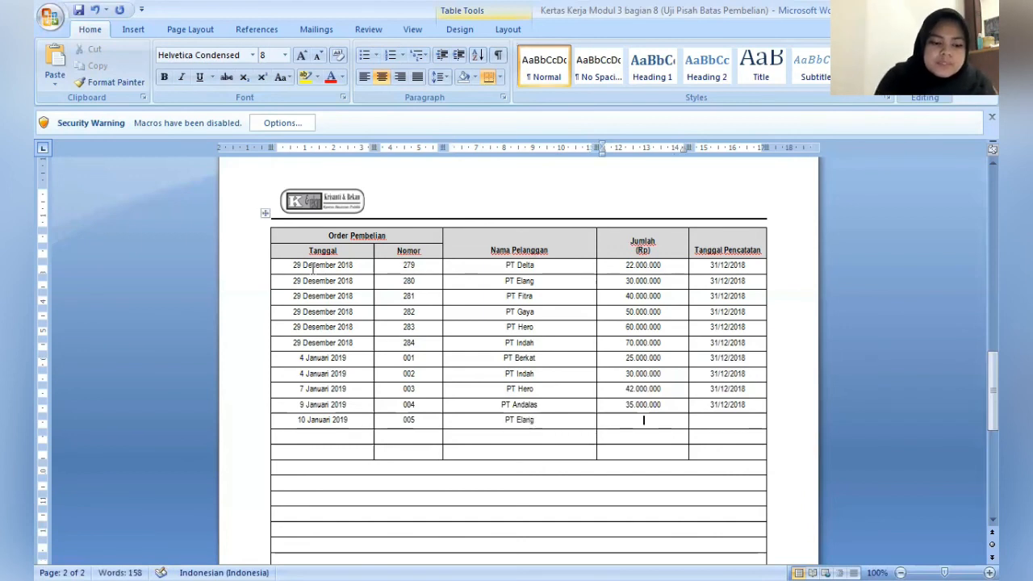
pyautogui.write('20')
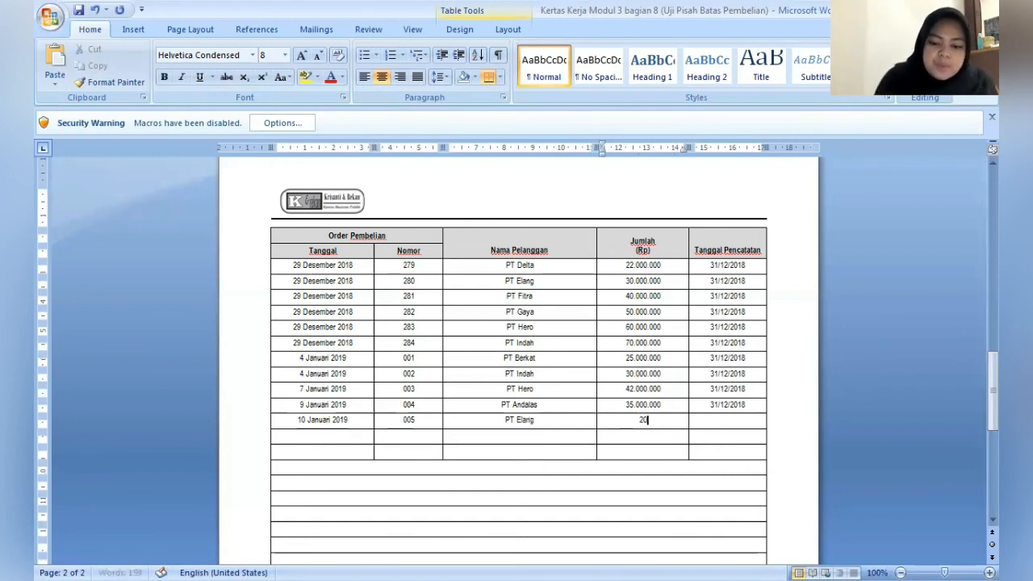
pyautogui.write('.000.000')
pyautogui.press('Tab')
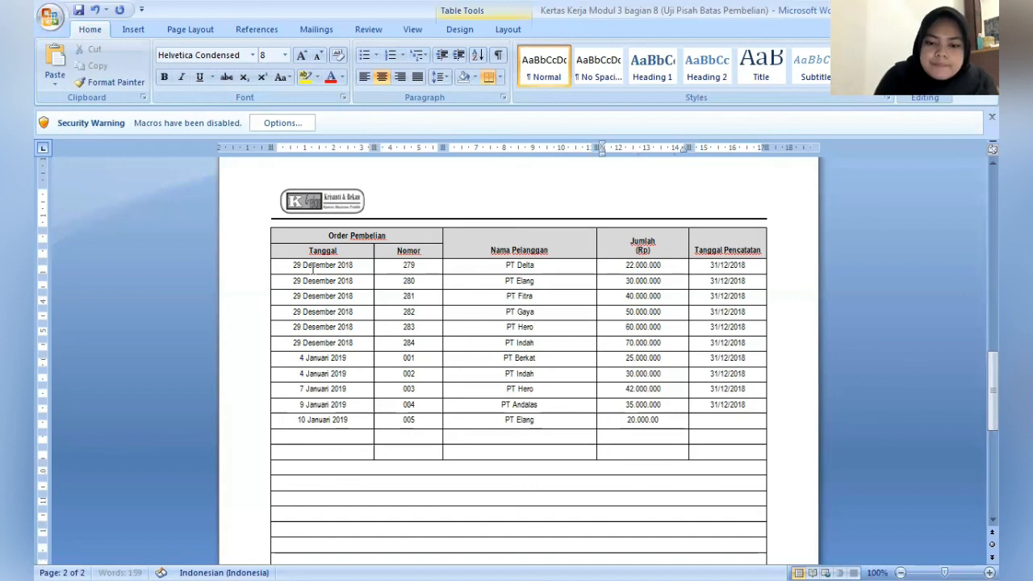
pyautogui.write('31')
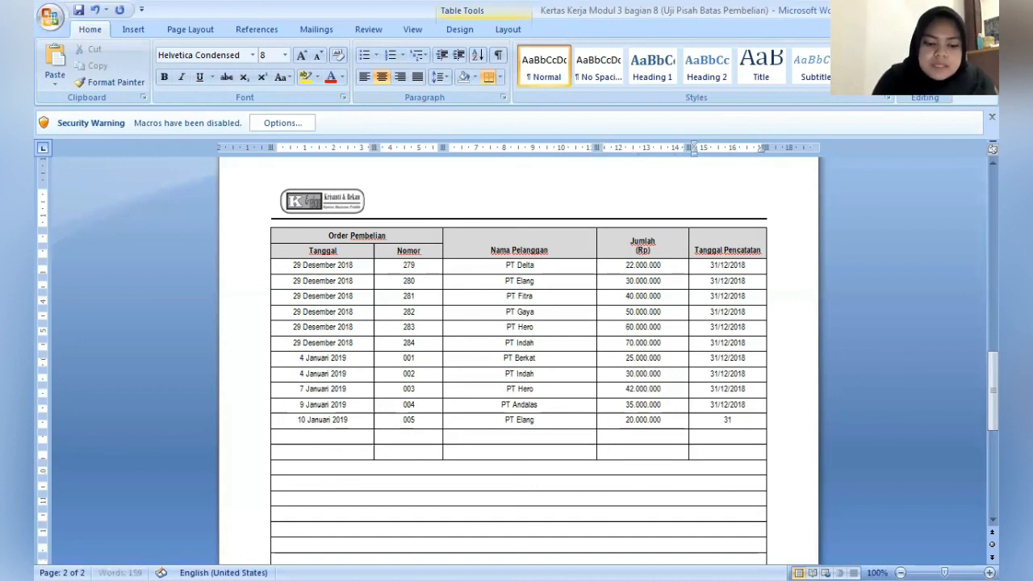
pyautogui.write('/12/2019')
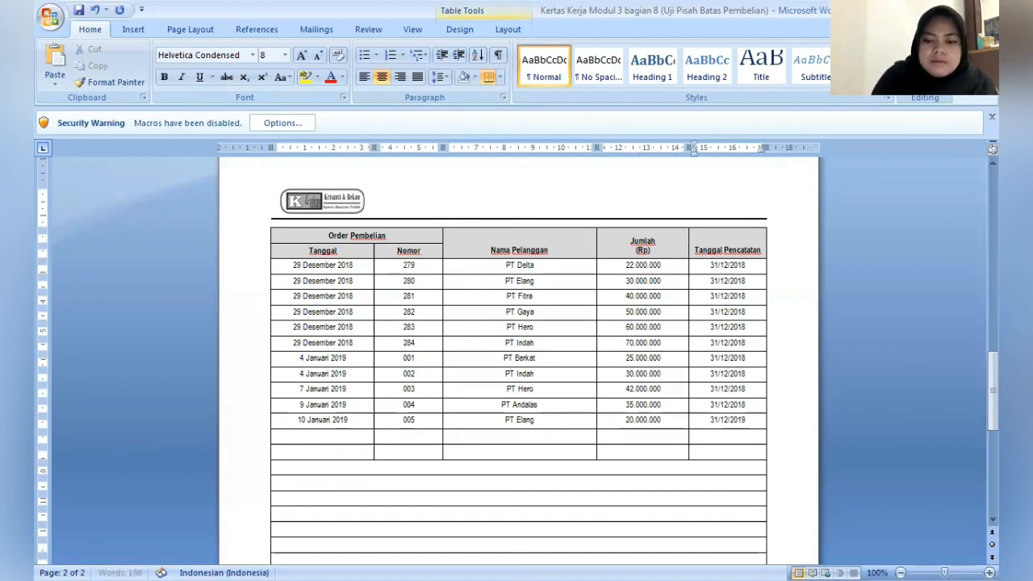
pyautogui.press('BackSpace')
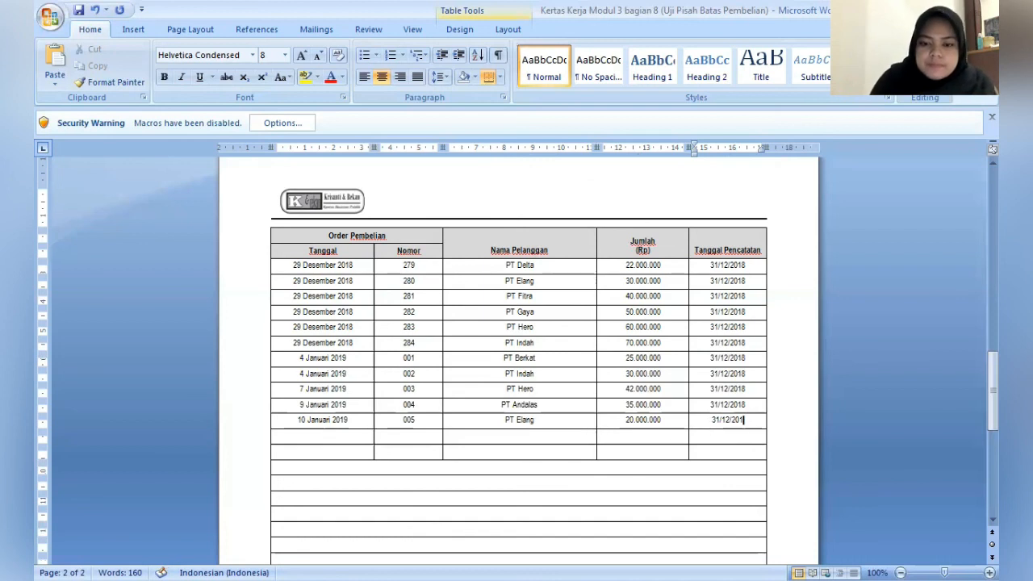
pyautogui.write('8')
# - Enter the preparer's full name on a new line under Dibuat oleh in the schedule's sign-off block
pyautogui.press('Down')
pyautogui.press('Down')
pyautogui.press('Down')
pyautogui.press('Down')
pyautogui.press('Down')
pyautogui.press('Down')
pyautogui.press('Down')
pyautogui.press('Down')
pyautogui.press('Down')
pyautogui.press('Down')
pyautogui.press('Down')
pyautogui.press('Down')
pyautogui.press('Down')
pyautogui.press('Down')
pyautogui.press('Down')
pyautogui.press('Down')
pyautogui.press('Down')
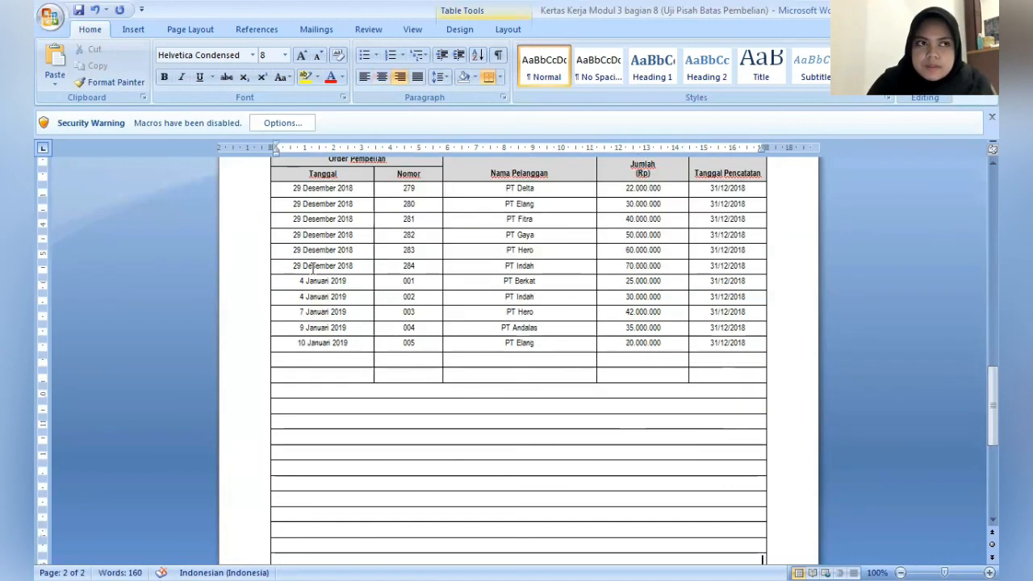
pyautogui.press('Down')
pyautogui.press('Down')
pyautogui.press('Down')
pyautogui.press('Down')
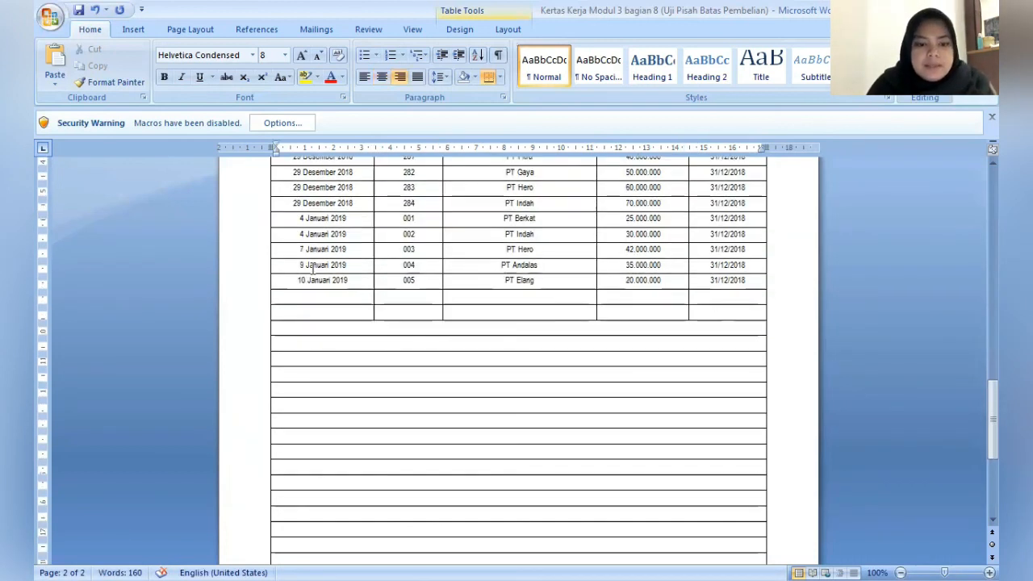
pyautogui.press('Down')
pyautogui.press('Down')
pyautogui.press('Down')
pyautogui.press('Down')
pyautogui.press('Down')
pyautogui.press('Down')
pyautogui.press('Down')
pyautogui.press('Down')
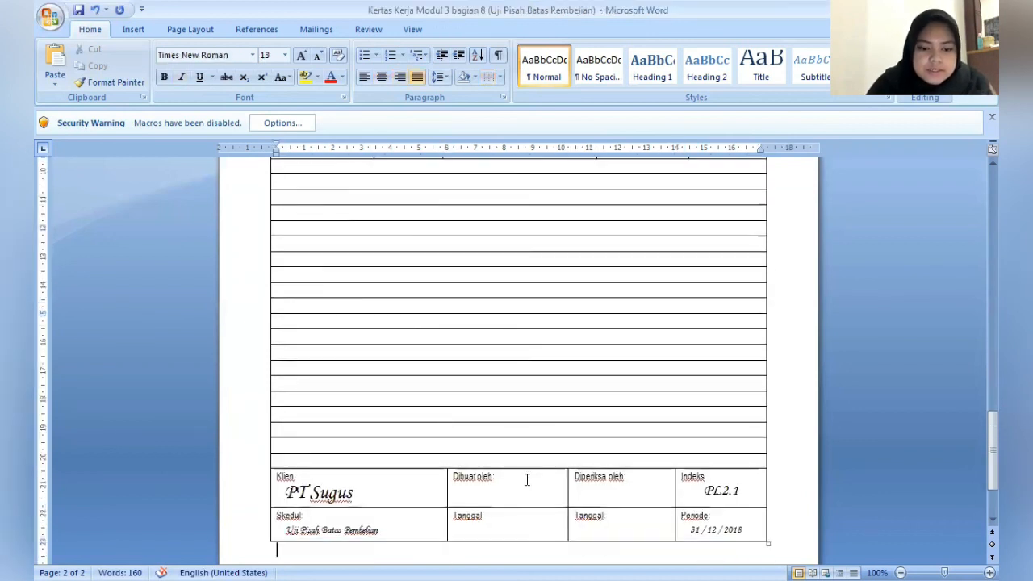
pyautogui.click(527, 479)
pyautogui.press('Return')
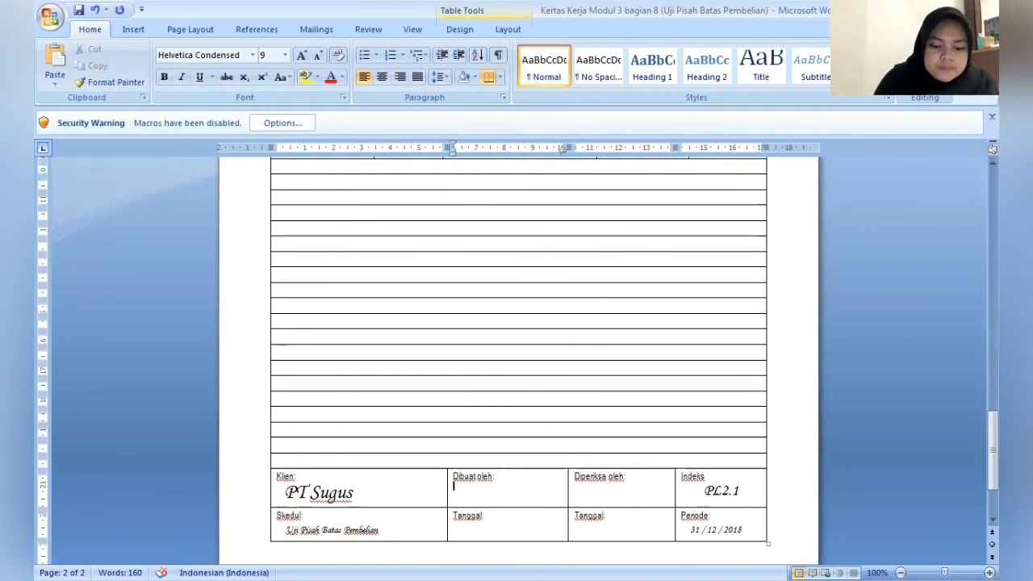
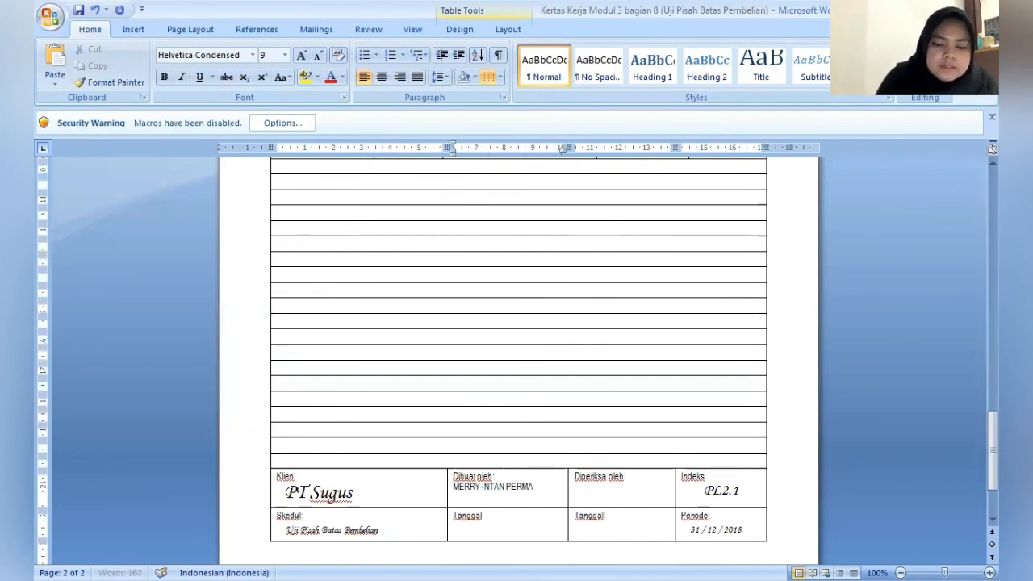
# - Enter the reviewer's name under Diperiksa oleh in the schedule's sign-off block
pyautogui.click(648, 484)
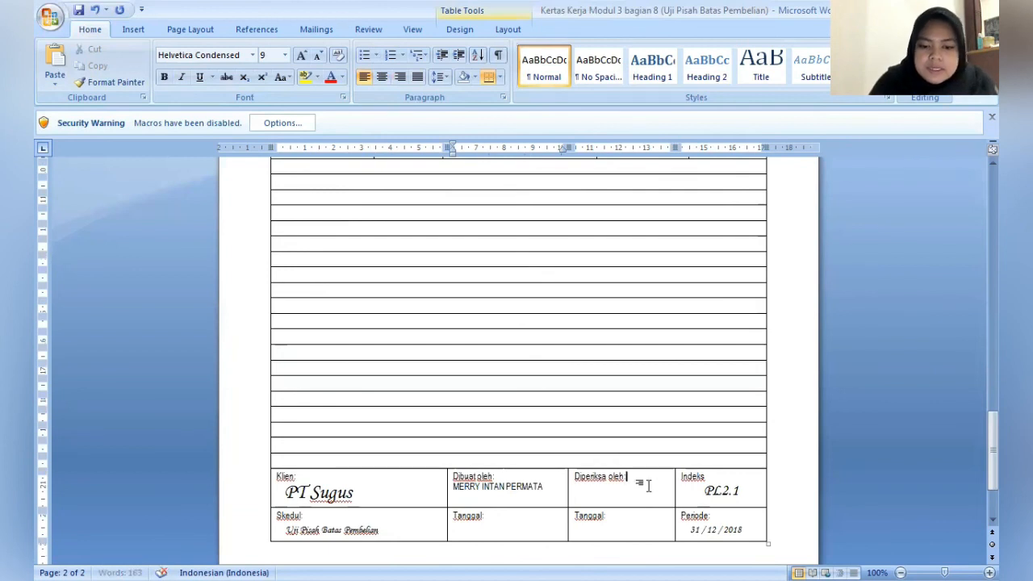
pyautogui.press('Down')
pyautogui.write('DIMJAT')
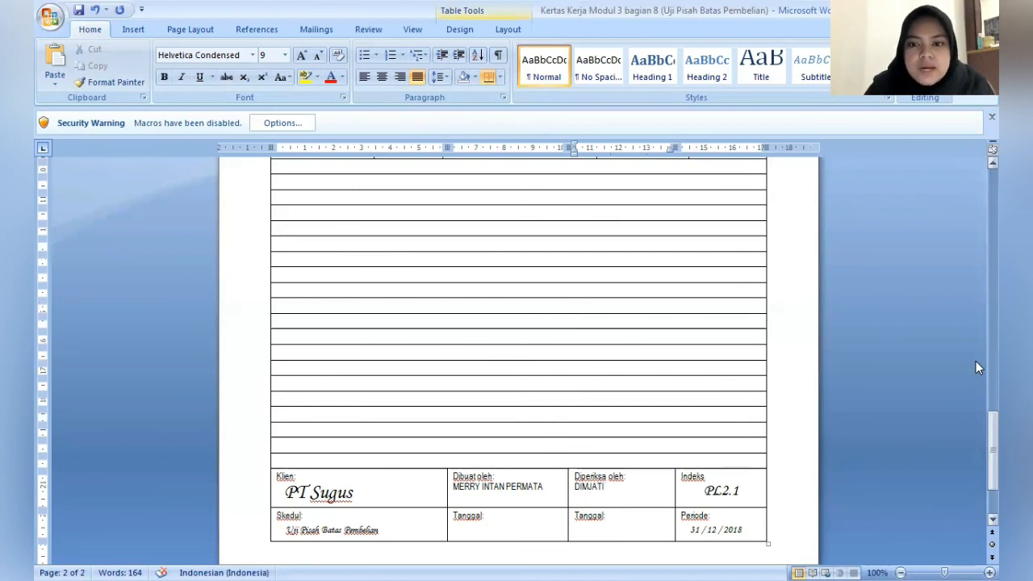
pyautogui.moveTo(975, 426); pyautogui.dragTo(975, 317)
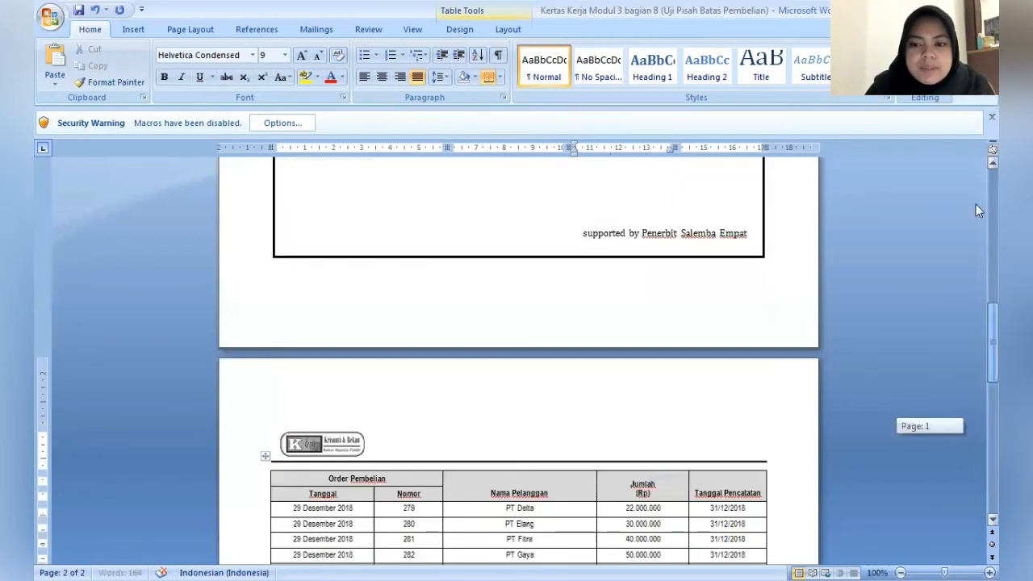
pyautogui.moveTo(975, 204); pyautogui.dragTo(975, 359)
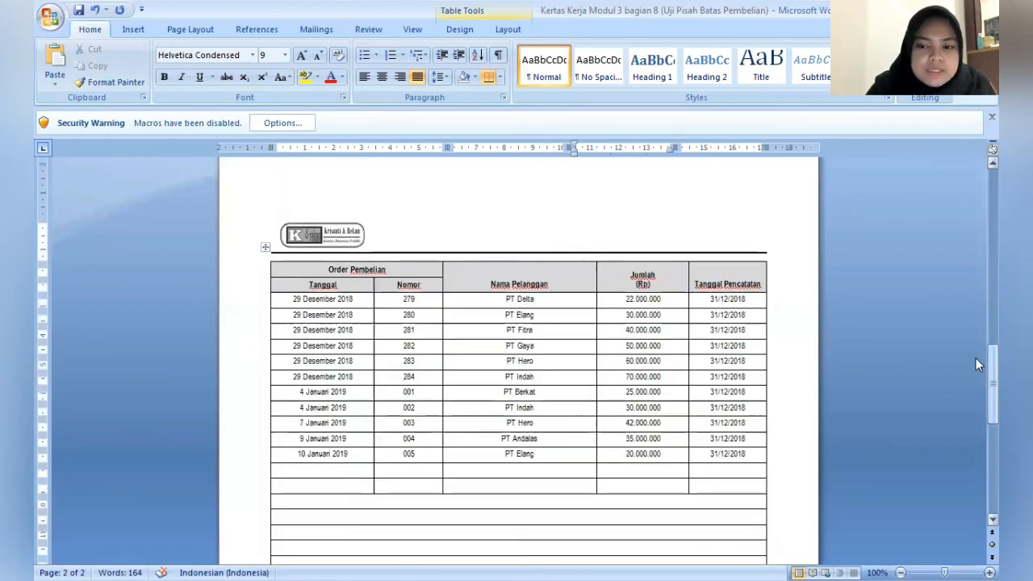